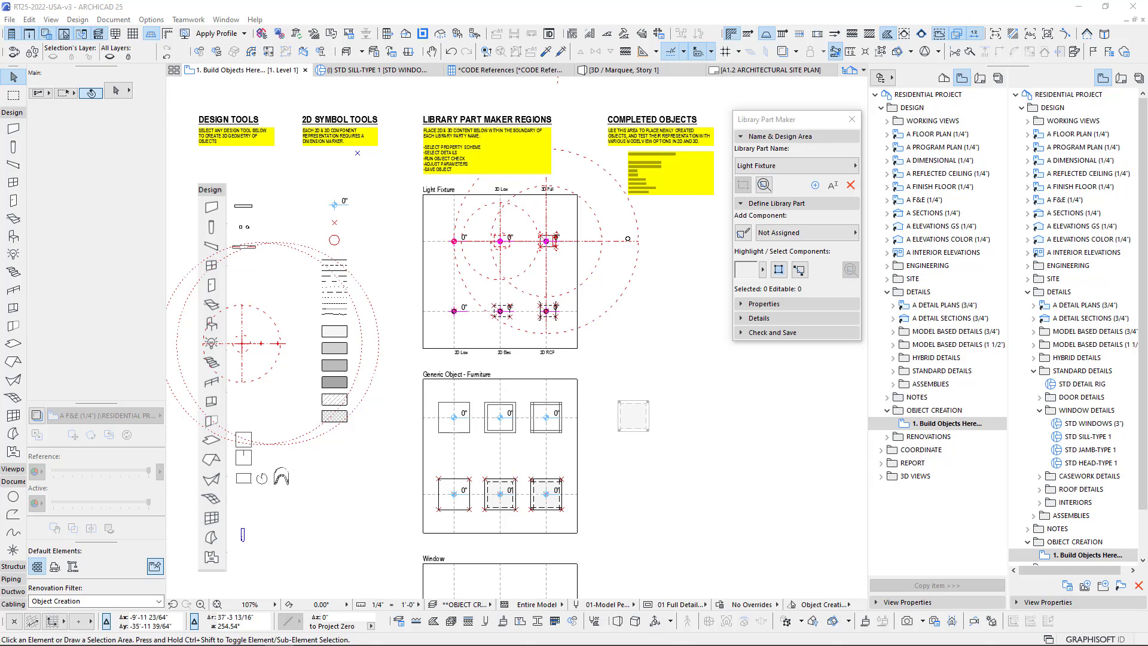
Step: Hide the Library Part Maker palette and show it again over the drawing
{"action": "scroll", "coordinate": [451, 410], "scroll_direction": "down", "scroll_amount": 3}
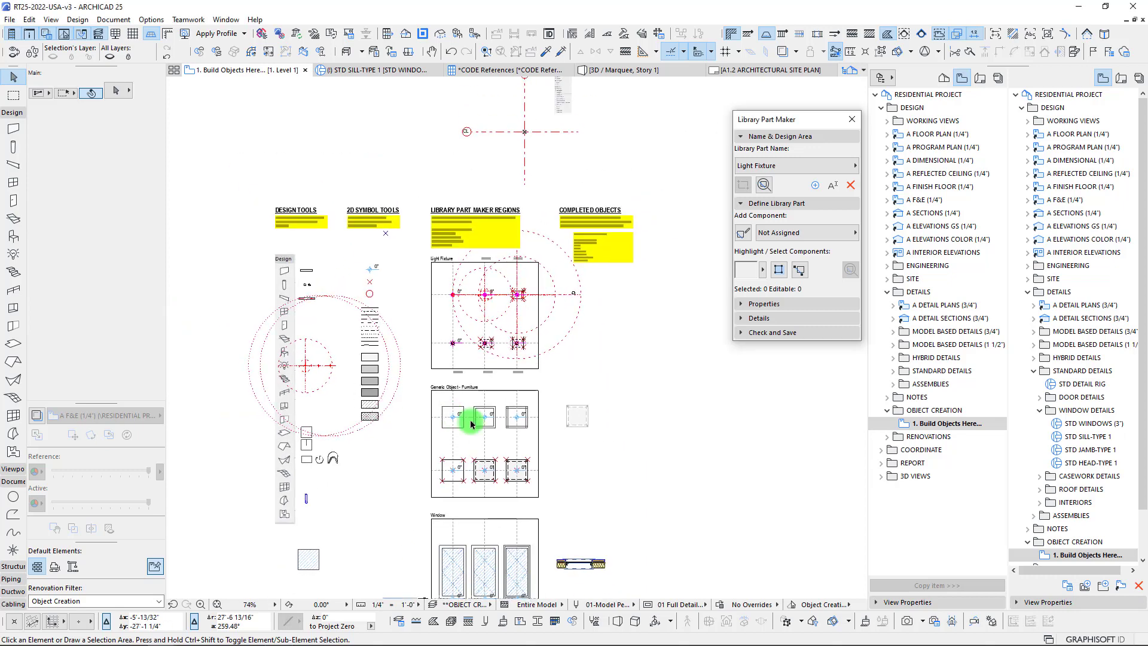
{"action": "scroll", "coordinate": [470, 388], "scroll_direction": "up", "scroll_amount": 1}
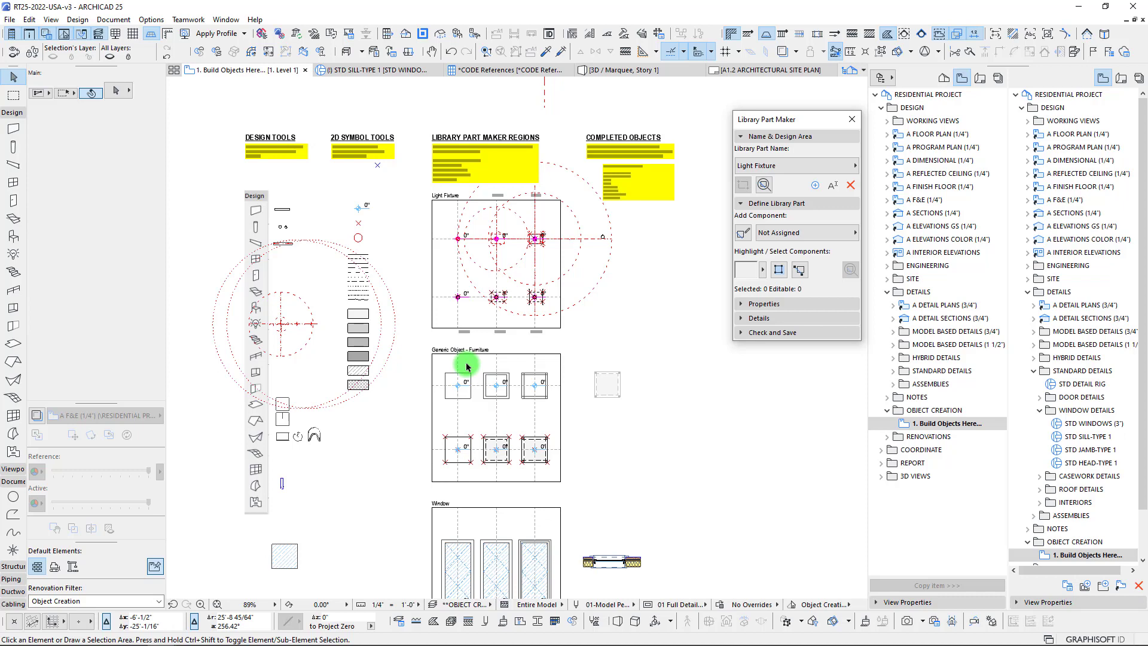
{"action": "middle_click_drag", "start_coordinate": [414, 251], "coordinate": [408, 257]}
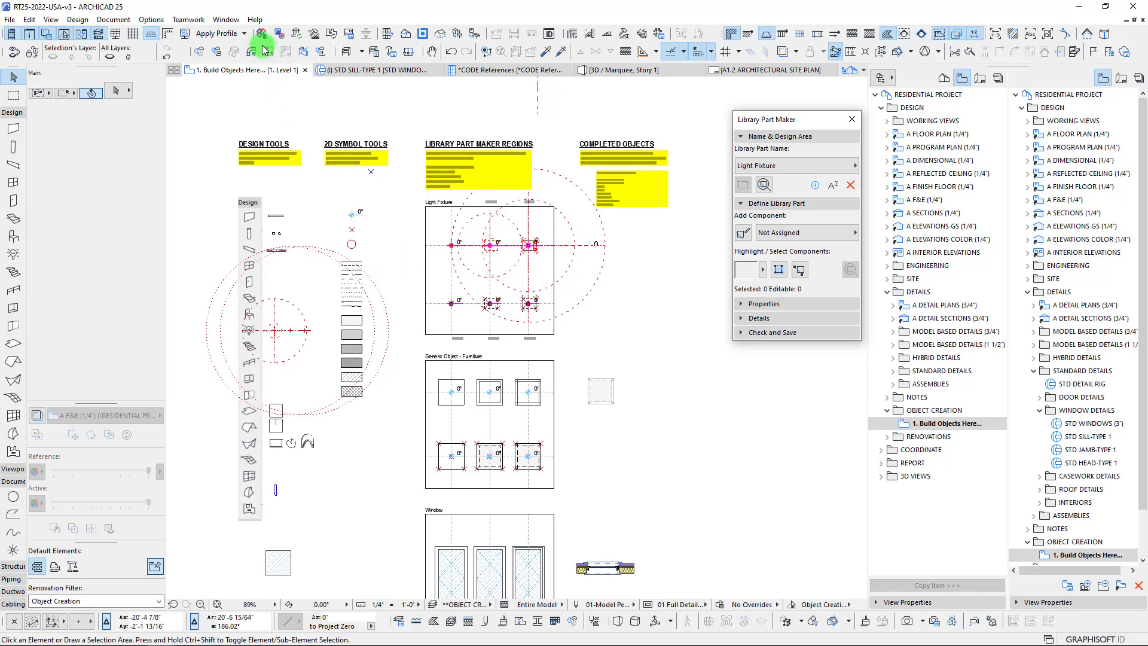
{"action": "left_click", "coordinate": [226, 20]}
{"action": "mouse_move", "coordinate": [260, 193]}
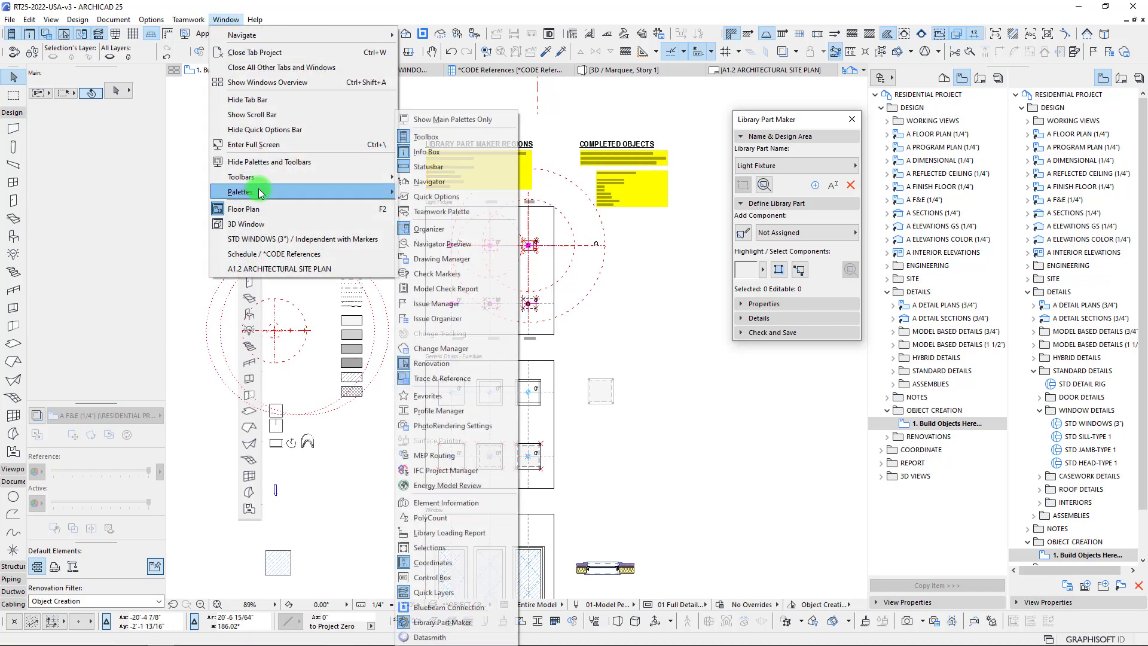
{"action": "left_click", "coordinate": [437, 628]}
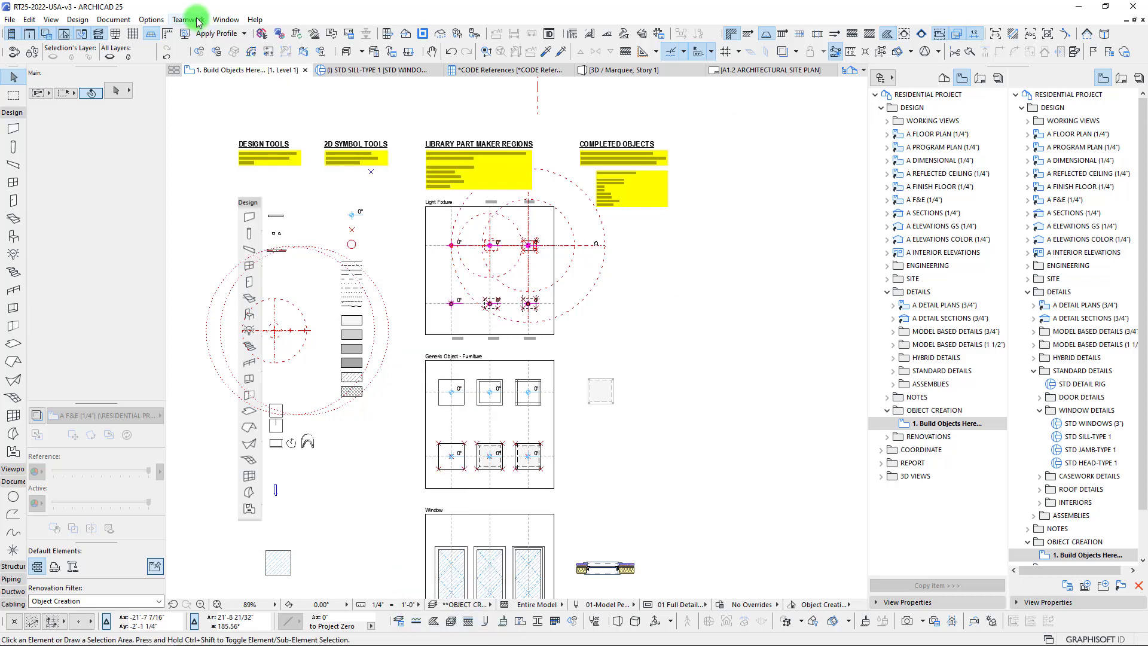
{"action": "left_click", "coordinate": [226, 20]}
{"action": "mouse_move", "coordinate": [327, 190]}
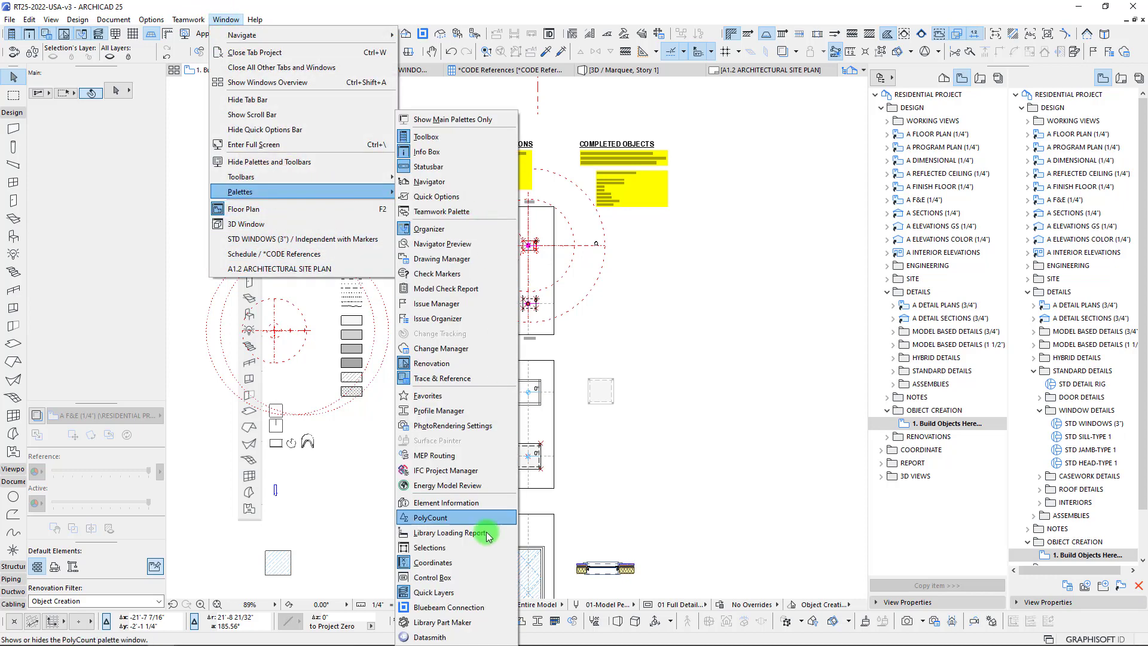
{"action": "left_click", "coordinate": [439, 624]}
{"action": "left_click_drag", "start_coordinate": [794, 138], "coordinate": [776, 114]}
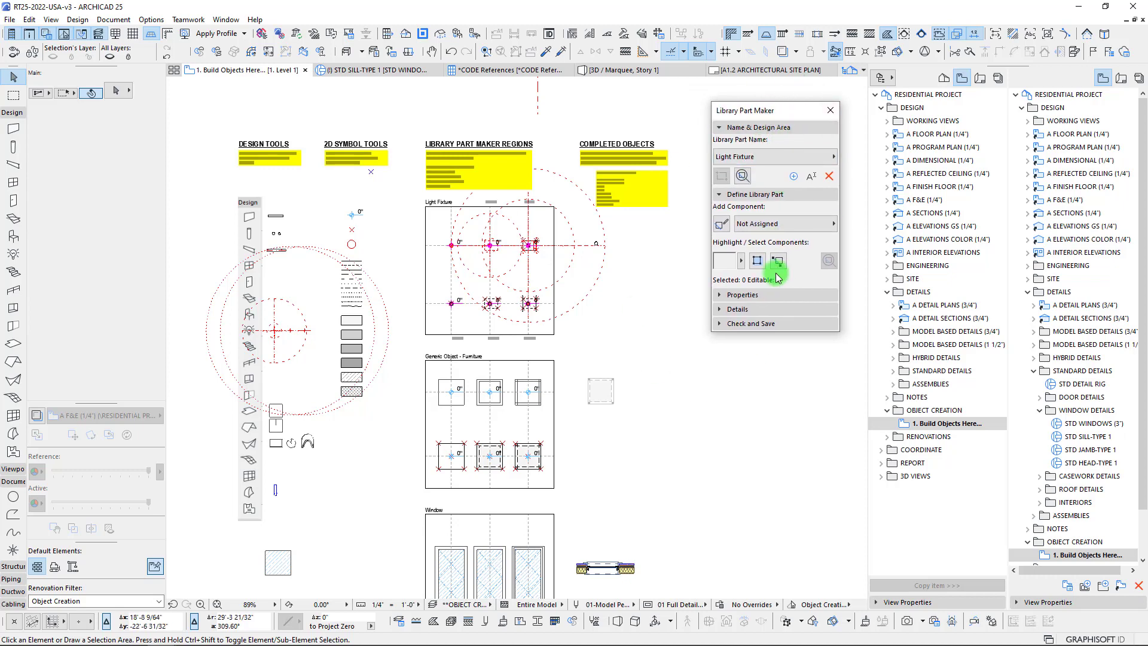
Step: Review the available library part names and compare them with the Light Fixture, Generic Object - Furniture and Window regions in the plan
{"action": "left_click", "coordinate": [809, 159]}
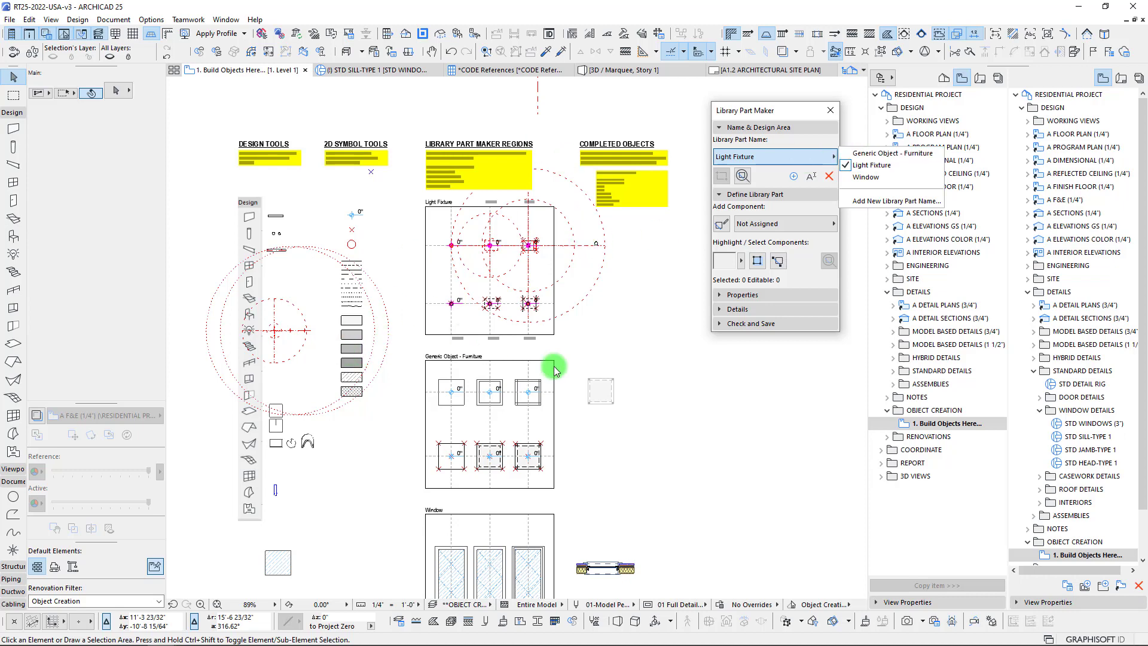
{"action": "left_click", "coordinate": [515, 338]}
{"action": "scroll", "coordinate": [514, 340], "scroll_direction": "down", "scroll_amount": 2}
{"action": "middle_click_drag", "start_coordinate": [618, 318], "coordinate": [603, 257]}
{"action": "scroll", "coordinate": [520, 247], "scroll_direction": "up", "scroll_amount": 2}
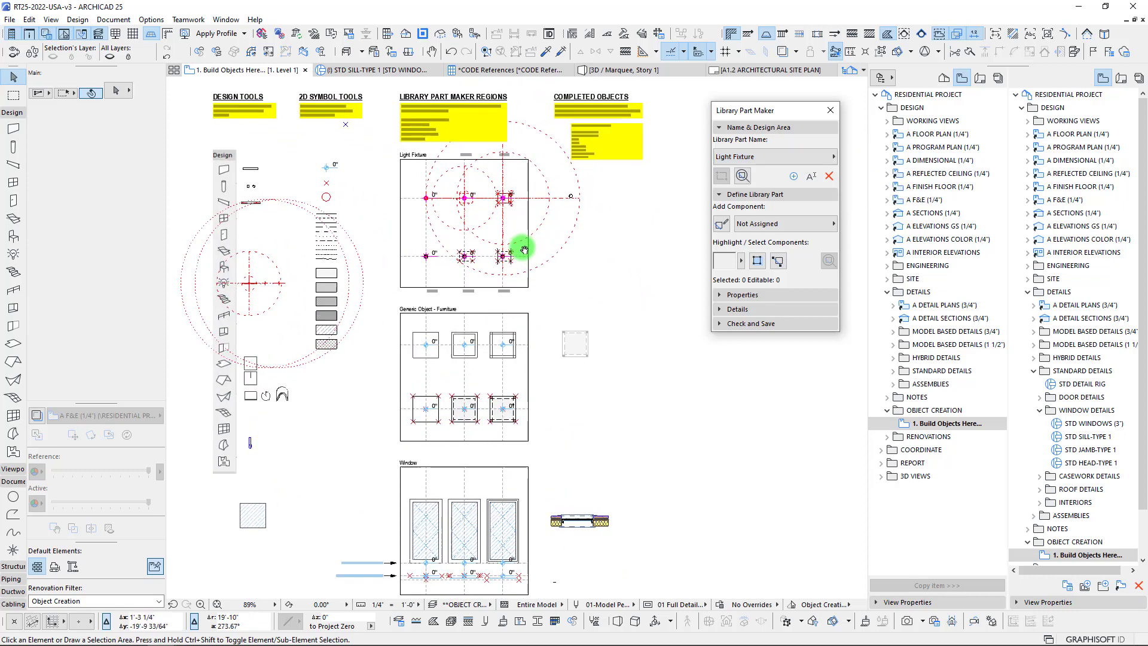
{"action": "left_click_drag", "start_coordinate": [729, 123], "coordinate": [744, 116]}
{"action": "scroll", "coordinate": [543, 209], "scroll_direction": "down", "scroll_amount": 2}
{"action": "middle_click_drag", "start_coordinate": [543, 210], "coordinate": [500, 234]}
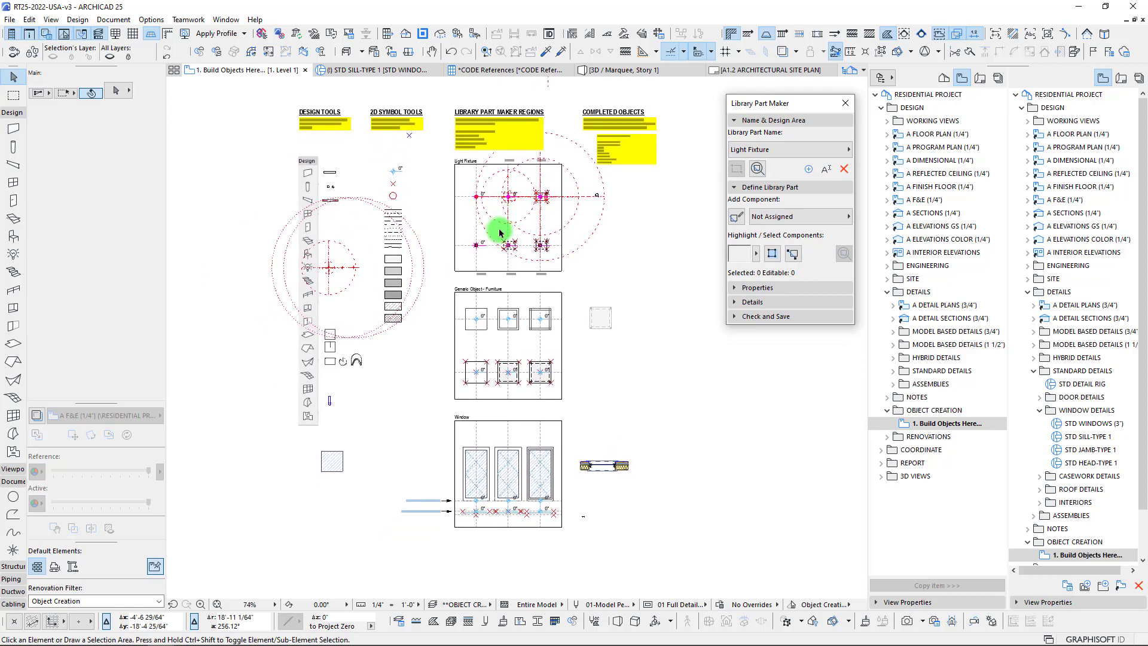
{"action": "middle_click_drag", "start_coordinate": [589, 244], "coordinate": [584, 261]}
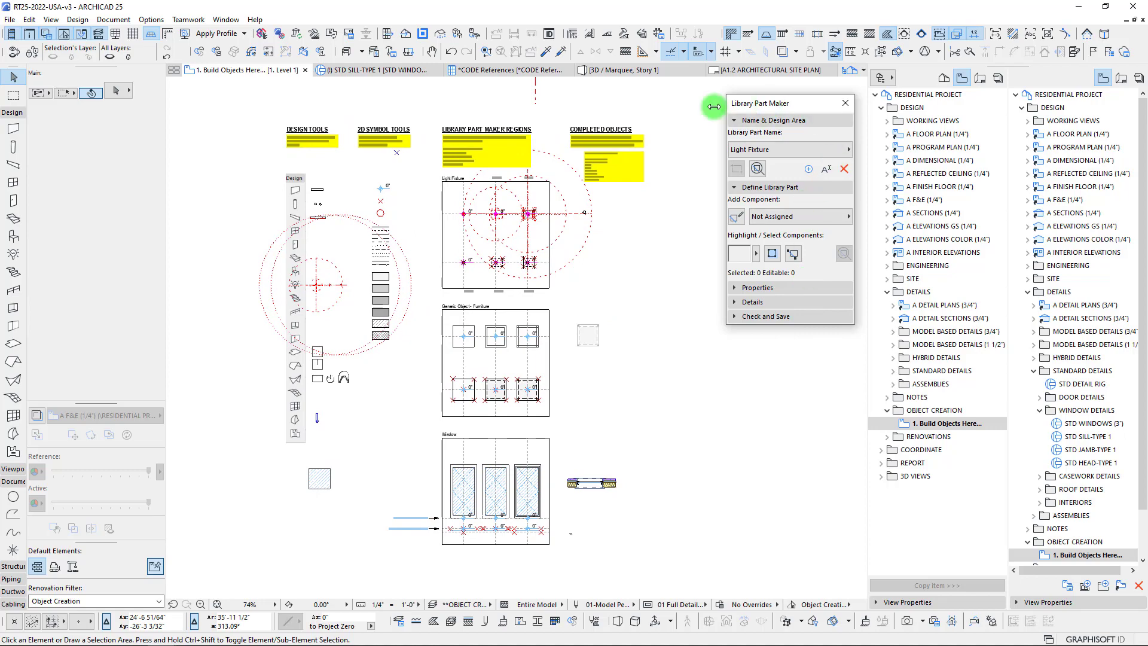
{"action": "scroll", "coordinate": [466, 377], "scroll_direction": "down", "scroll_amount": 2}
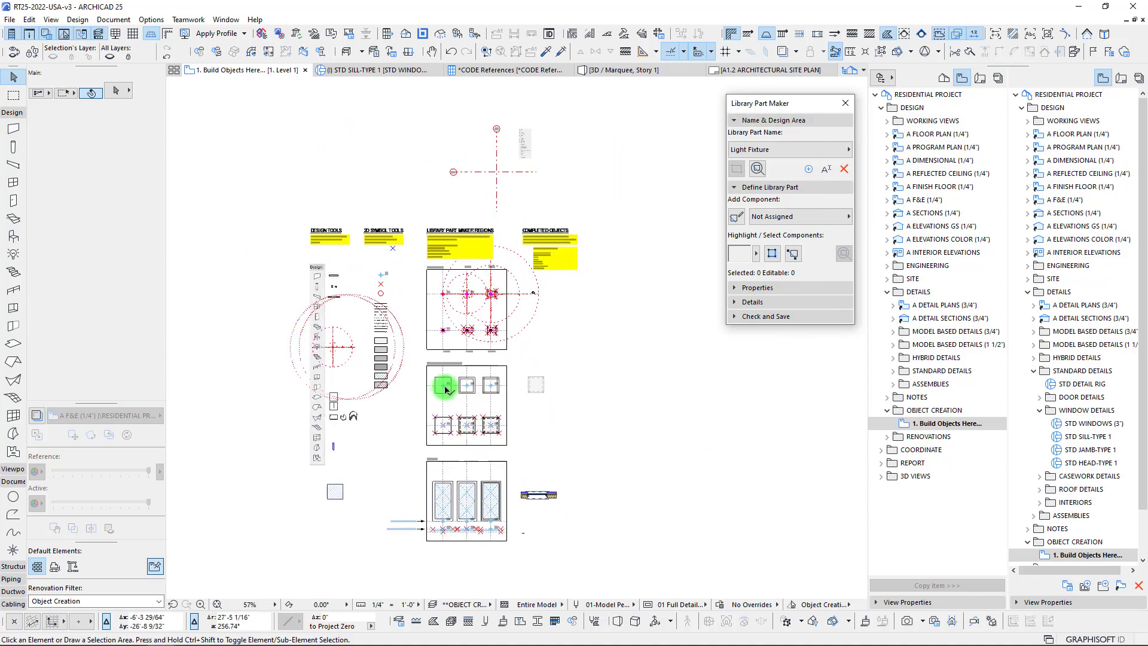
Step: Examine the design tools, 2D symbol tools and library part maker regions of the object creation sheet
{"action": "scroll", "coordinate": [478, 320], "scroll_direction": "up", "scroll_amount": 5}
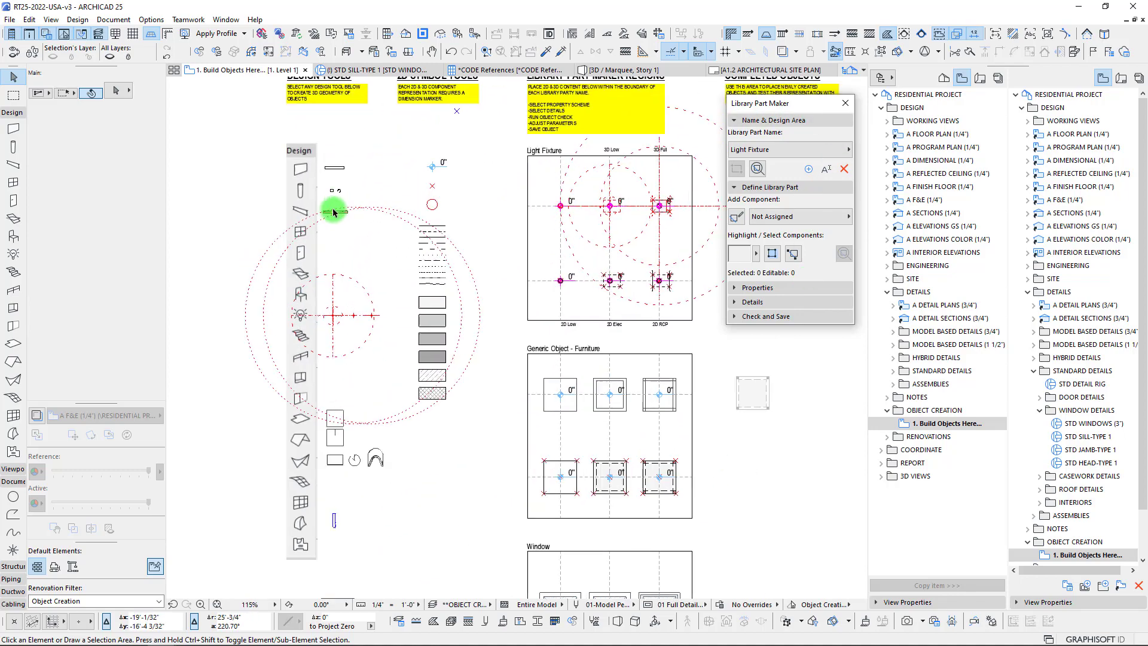
{"action": "scroll", "coordinate": [334, 212], "scroll_direction": "up", "scroll_amount": 1}
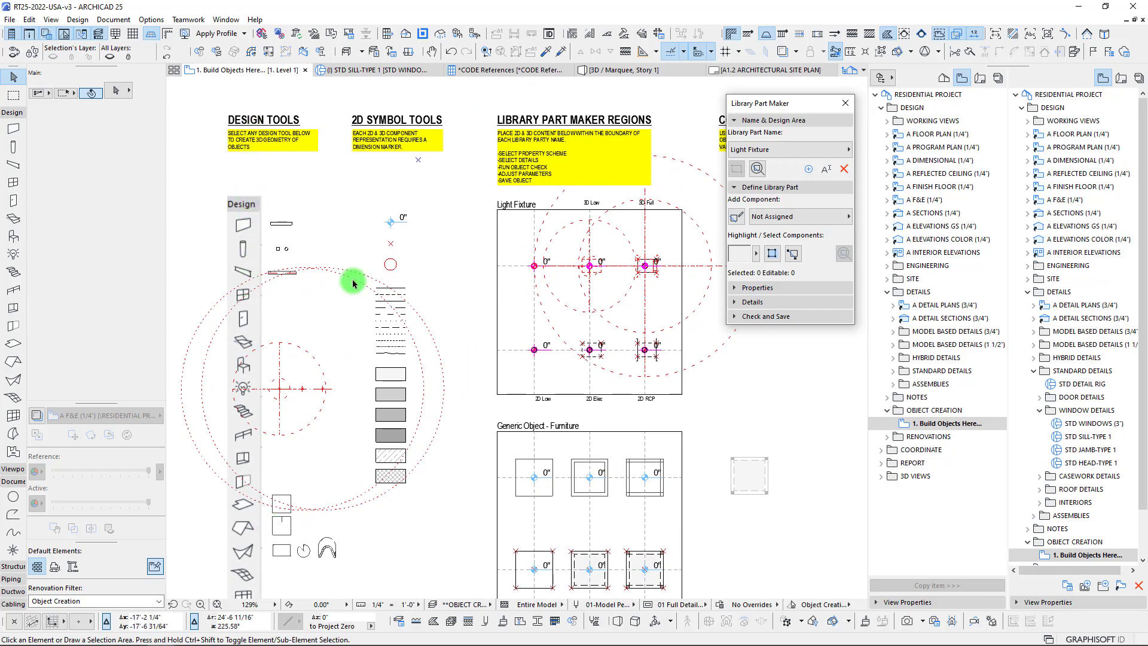
{"action": "middle_click_drag", "start_coordinate": [510, 379], "coordinate": [366, 392]}
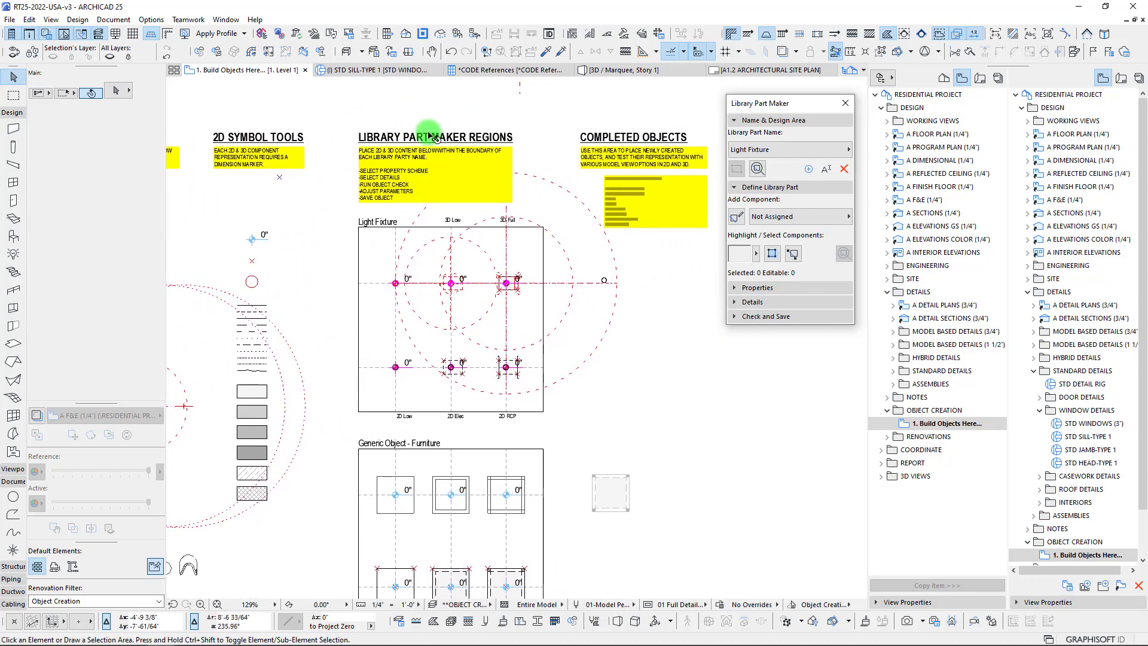
{"action": "scroll", "coordinate": [427, 147], "scroll_direction": "down", "scroll_amount": 2}
{"action": "middle_click_drag", "start_coordinate": [504, 370], "coordinate": [482, 263]}
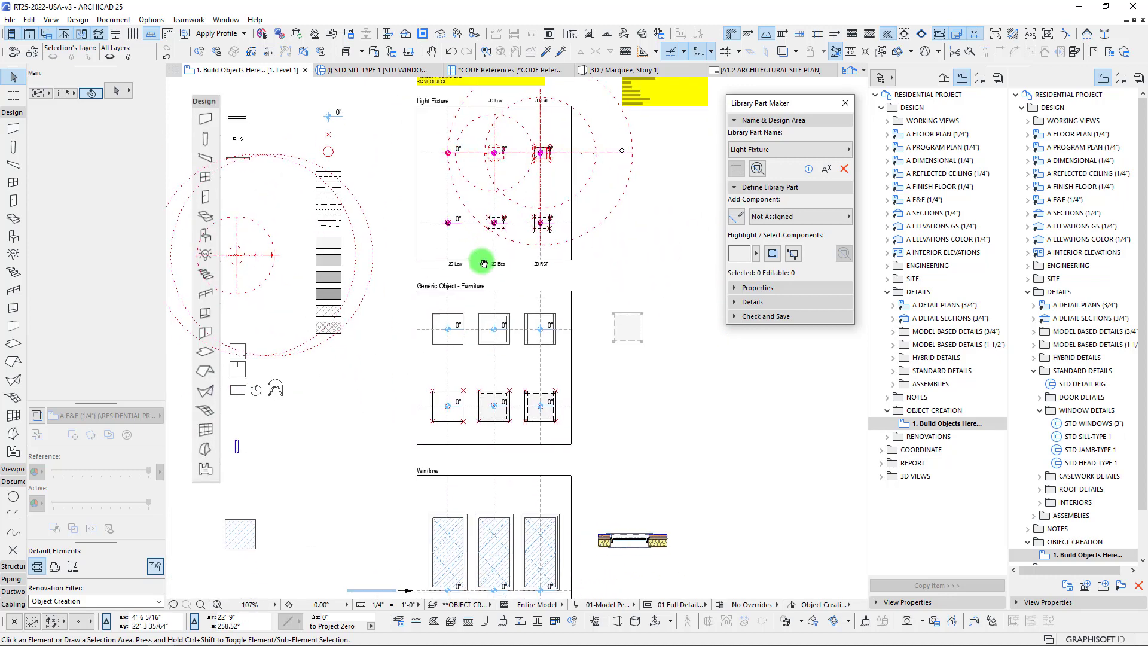
{"action": "middle_click_drag", "start_coordinate": [488, 449], "coordinate": [498, 390]}
{"action": "scroll", "coordinate": [530, 491], "scroll_direction": "down", "scroll_amount": 2}
{"action": "scroll", "coordinate": [615, 234], "scroll_direction": "up", "scroll_amount": 1}
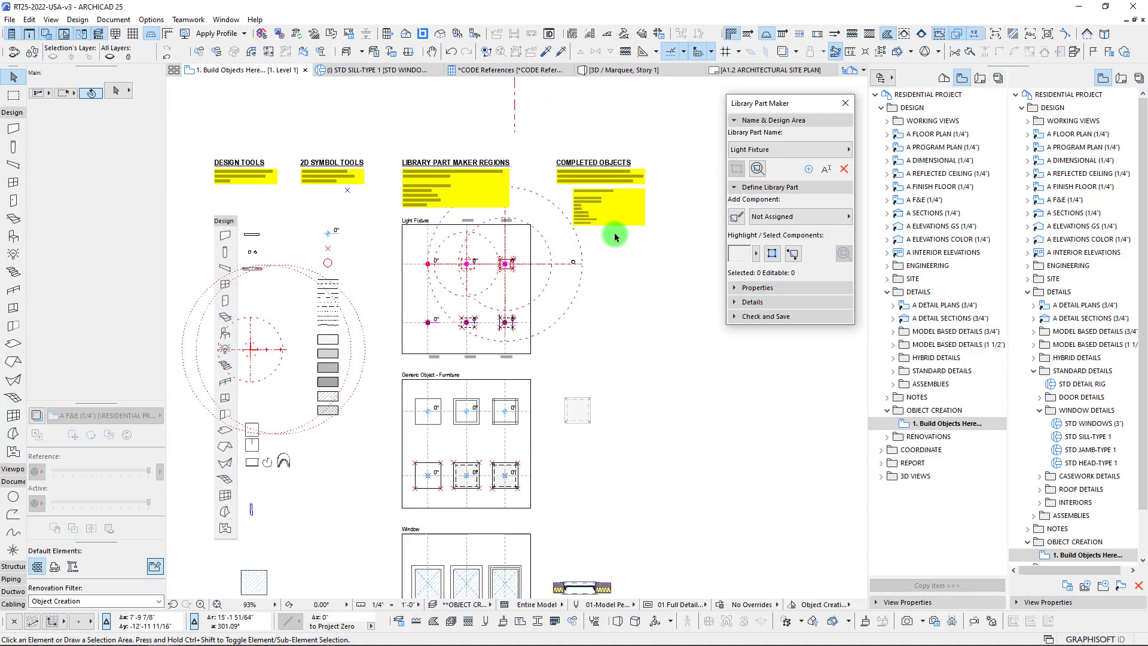
Step: Examine the Light Fixture region, its instruction notes and the completed objects area up close
{"action": "scroll", "coordinate": [614, 235], "scroll_direction": "up", "scroll_amount": 4}
{"action": "scroll", "coordinate": [532, 198], "scroll_direction": "down", "scroll_amount": 2}
{"action": "middle_click_drag", "start_coordinate": [530, 198], "coordinate": [596, 238]}
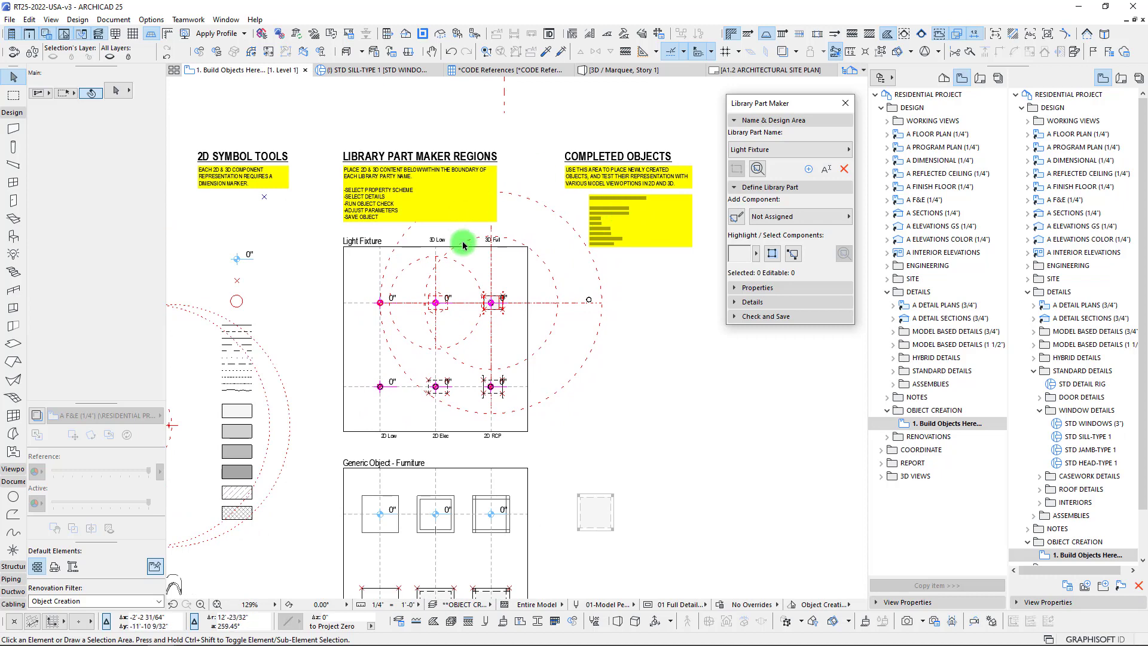
{"action": "middle_click_drag", "start_coordinate": [463, 245], "coordinate": [511, 206]}
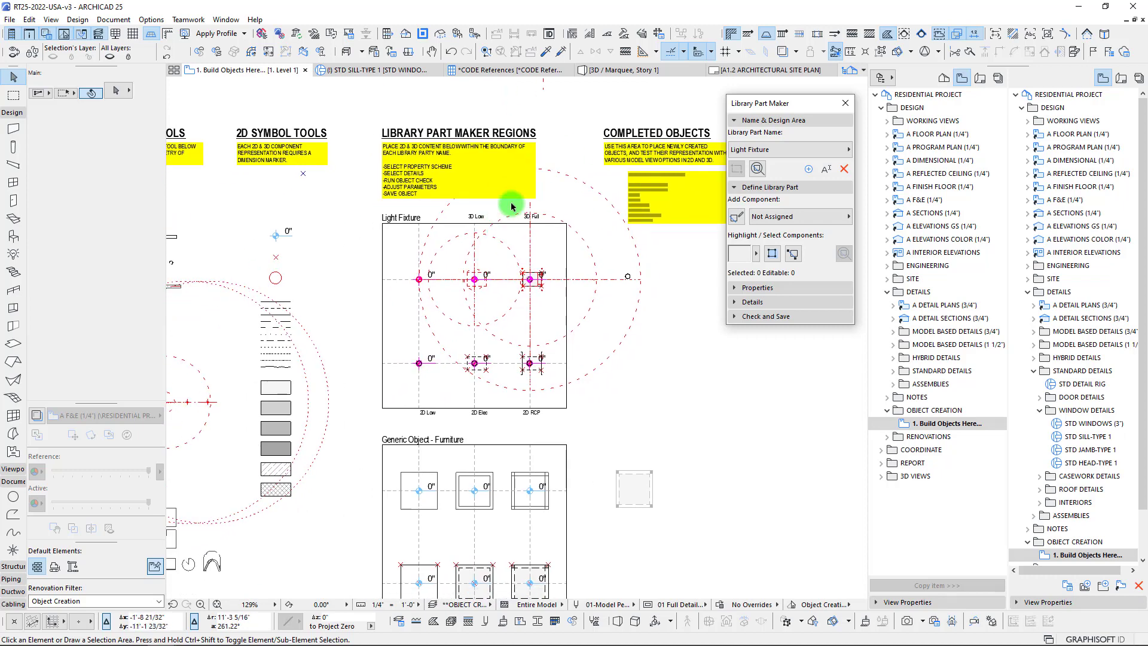
{"action": "middle_click_drag", "start_coordinate": [519, 267], "coordinate": [440, 266]}
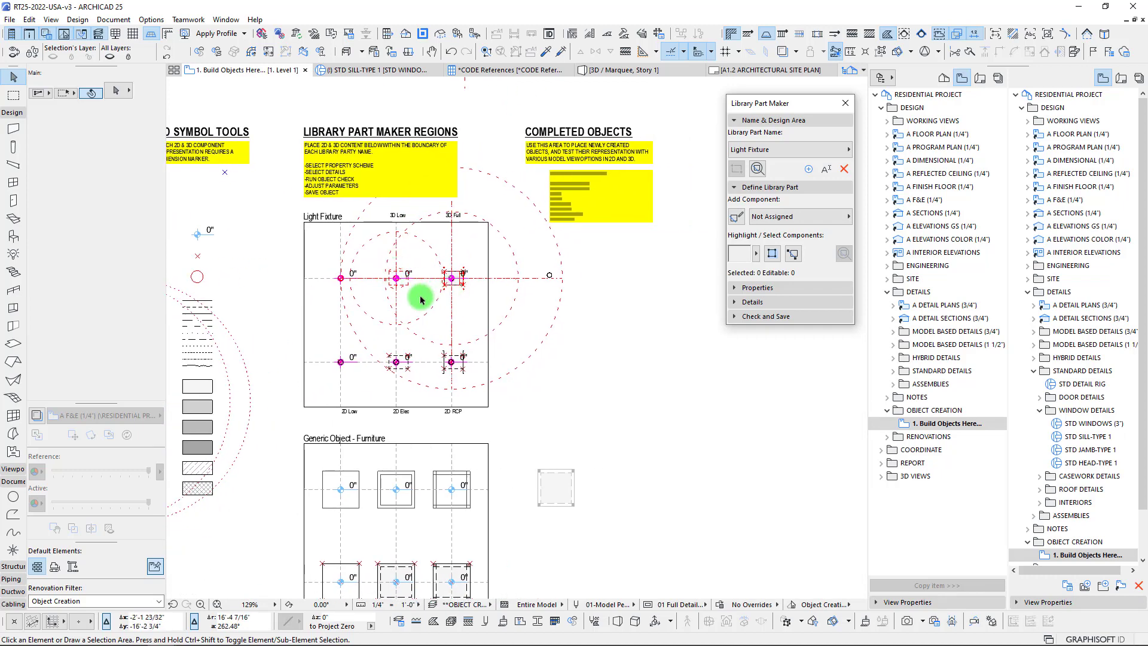
{"action": "middle_click_drag", "start_coordinate": [615, 209], "coordinate": [520, 257]}
{"action": "middle_click_drag", "start_coordinate": [410, 263], "coordinate": [462, 262]}
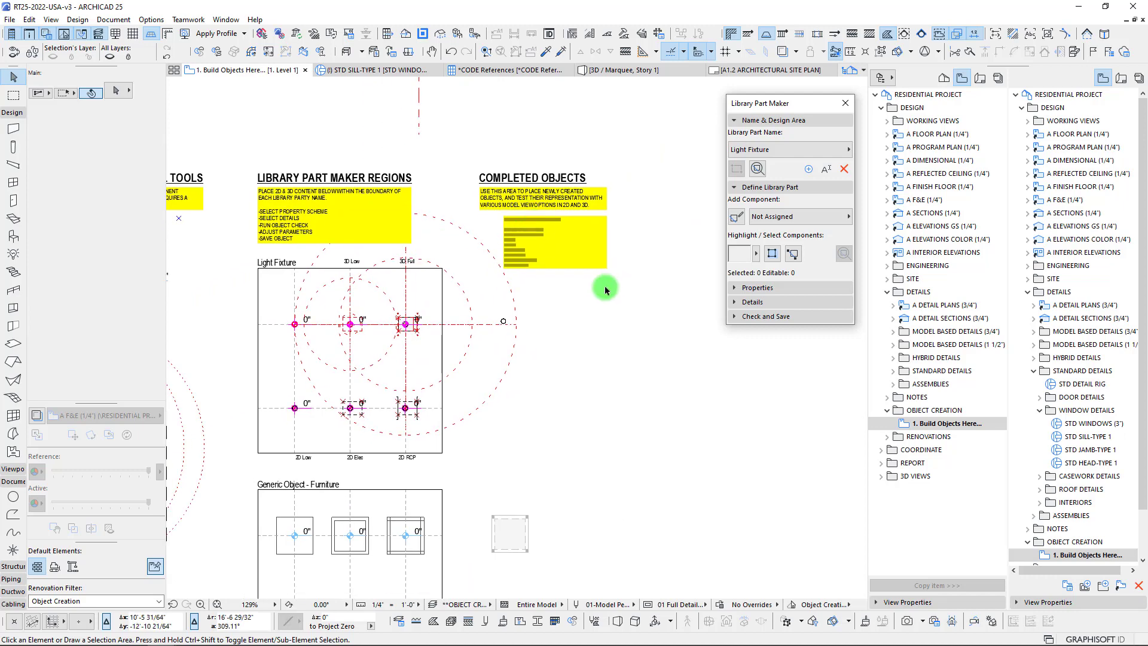
{"action": "mouse_move", "coordinate": [632, 364]}
{"action": "middle_mouse_down"}
{"action": "mouse_move", "coordinate": [645, 343]}
{"action": "mouse_move", "coordinate": [611, 360]}
{"action": "middle_mouse_up"}
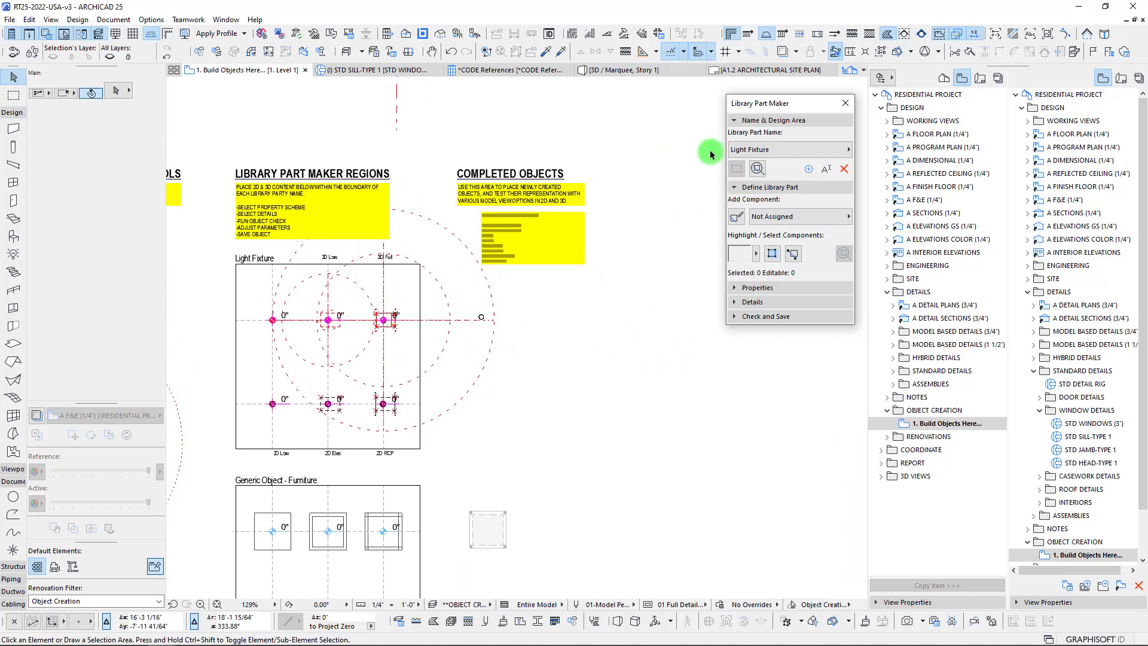
Step: Add a library part named Light Barn Fixture and mark its 10' by 10' design area from the Light Fixture region's upper-right corner
{"action": "left_click", "coordinate": [808, 169]}
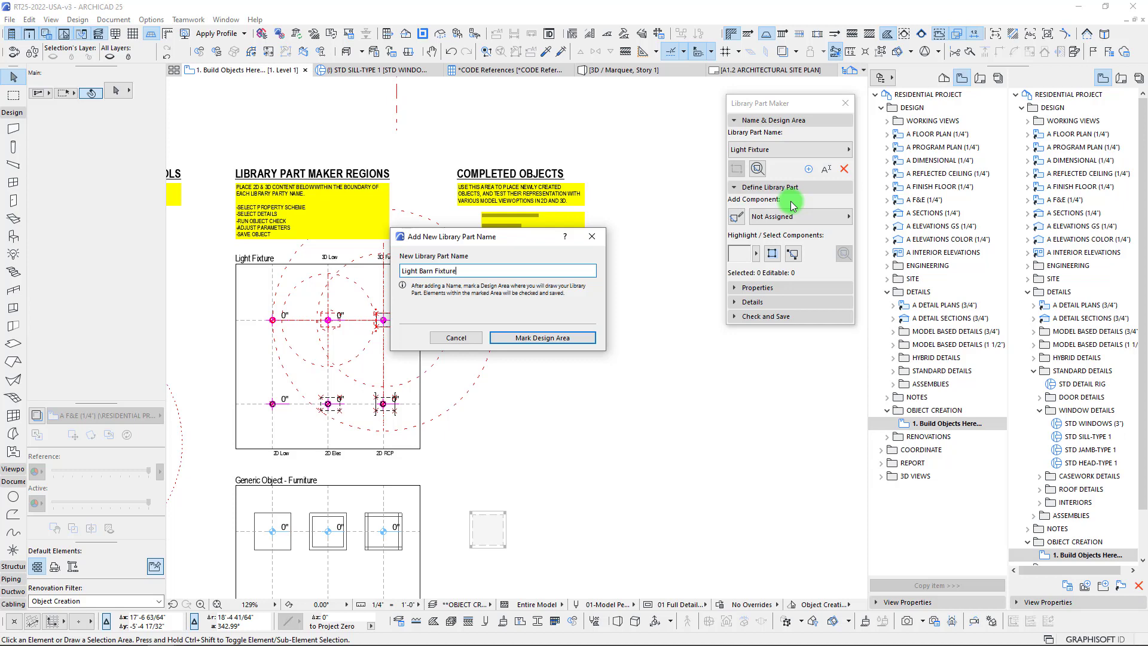
{"action": "left_click", "coordinate": [533, 338]}
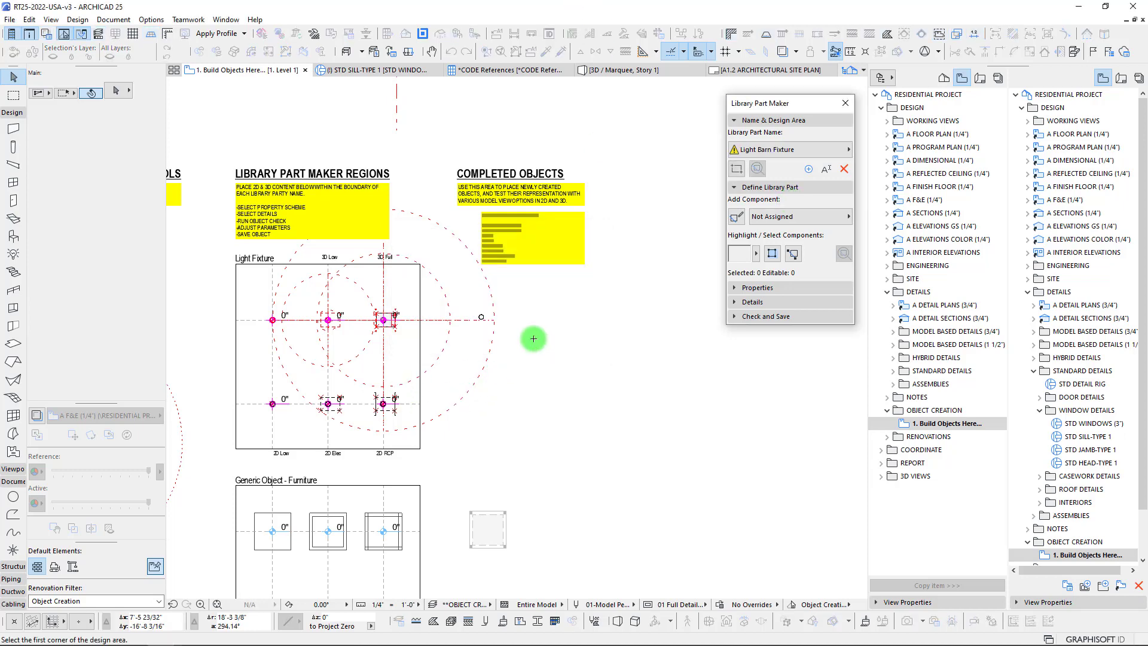
{"action": "scroll", "coordinate": [461, 269], "scroll_direction": "down", "scroll_amount": 3}
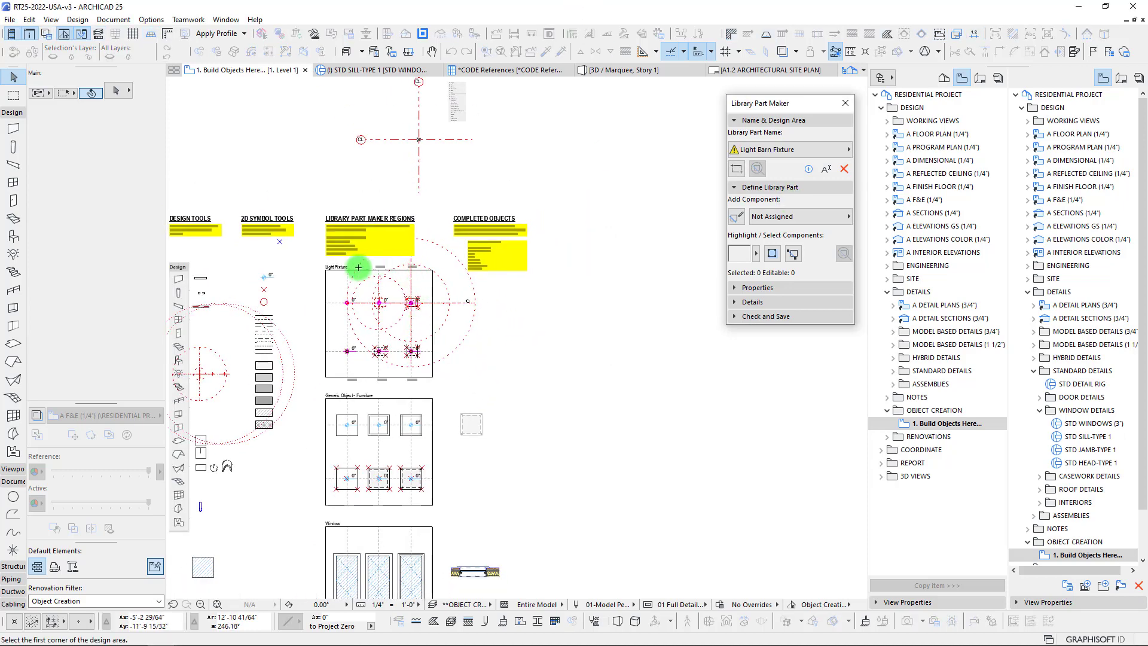
{"action": "middle_click_drag", "start_coordinate": [361, 334], "coordinate": [363, 207]}
{"action": "middle_click_drag", "start_coordinate": [425, 300], "coordinate": [407, 402]}
{"action": "scroll", "coordinate": [419, 242], "scroll_direction": "up", "scroll_amount": 5}
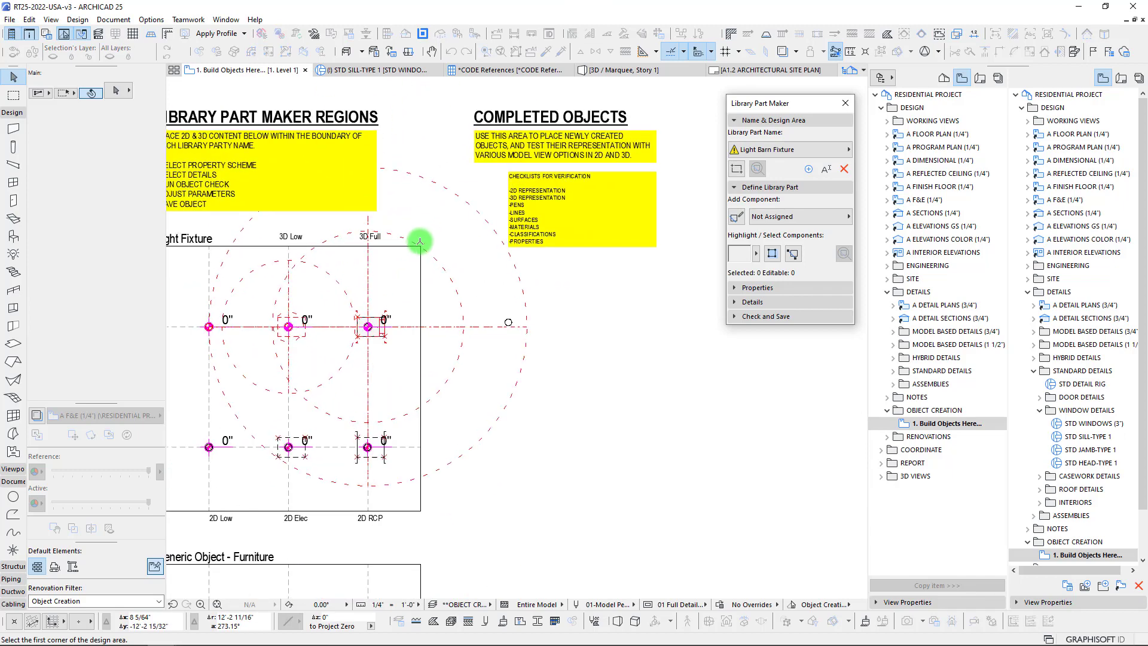
{"action": "left_click", "coordinate": [421, 245]}
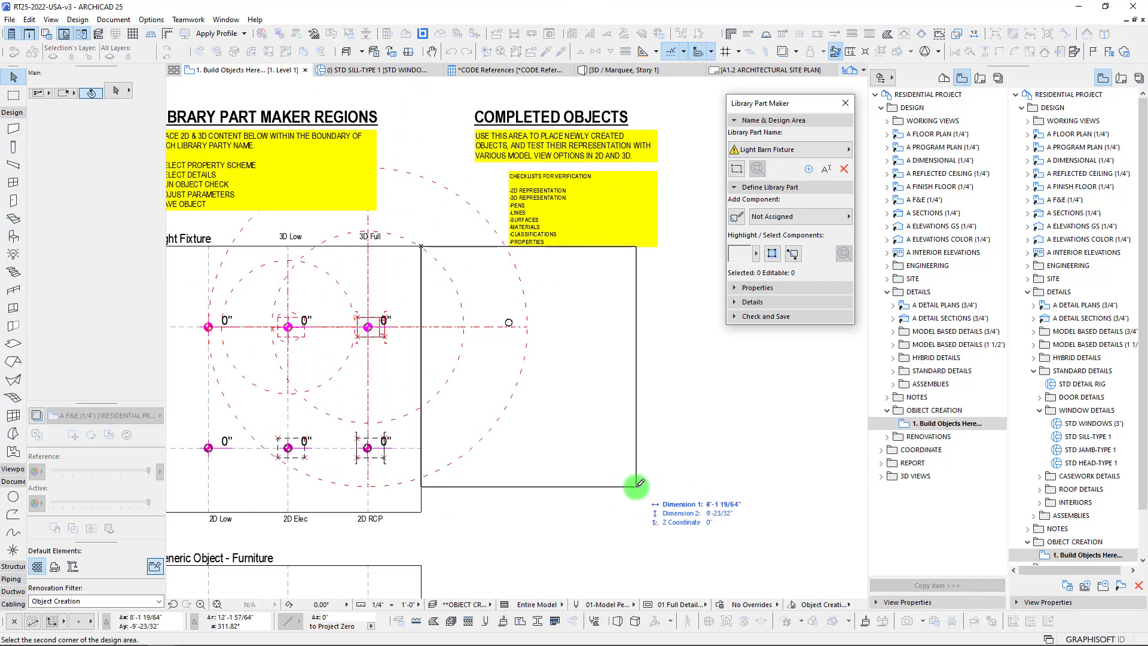
{"action": "type", "text": "x"}
{"action": "type", "text": "10"}
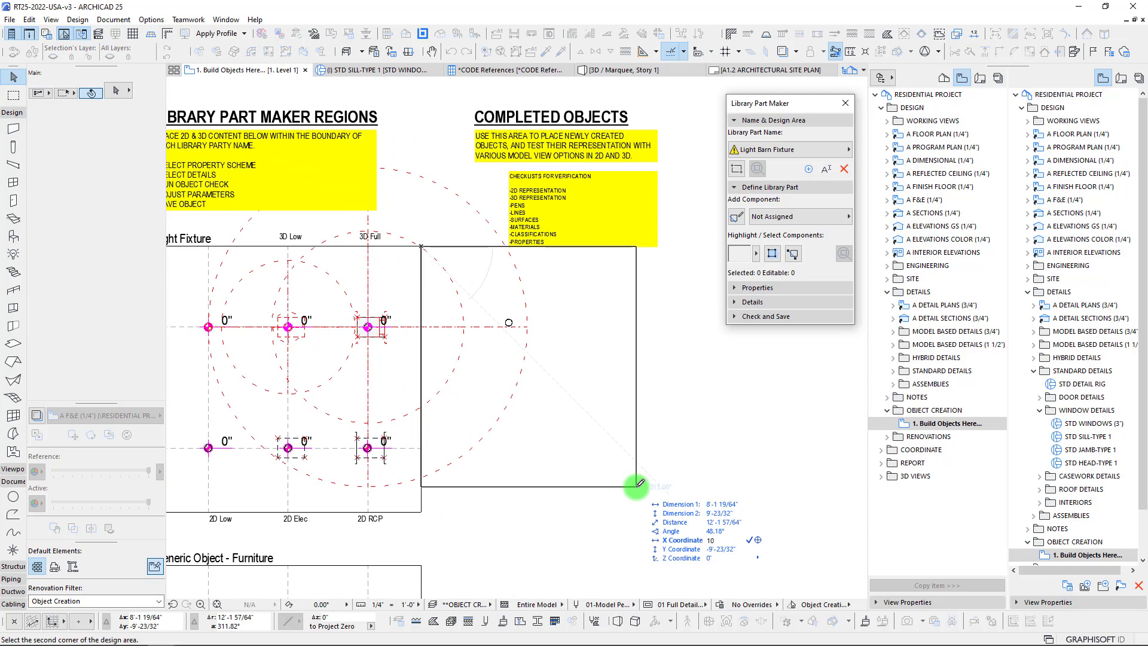
{"action": "key", "text": "Tab"}
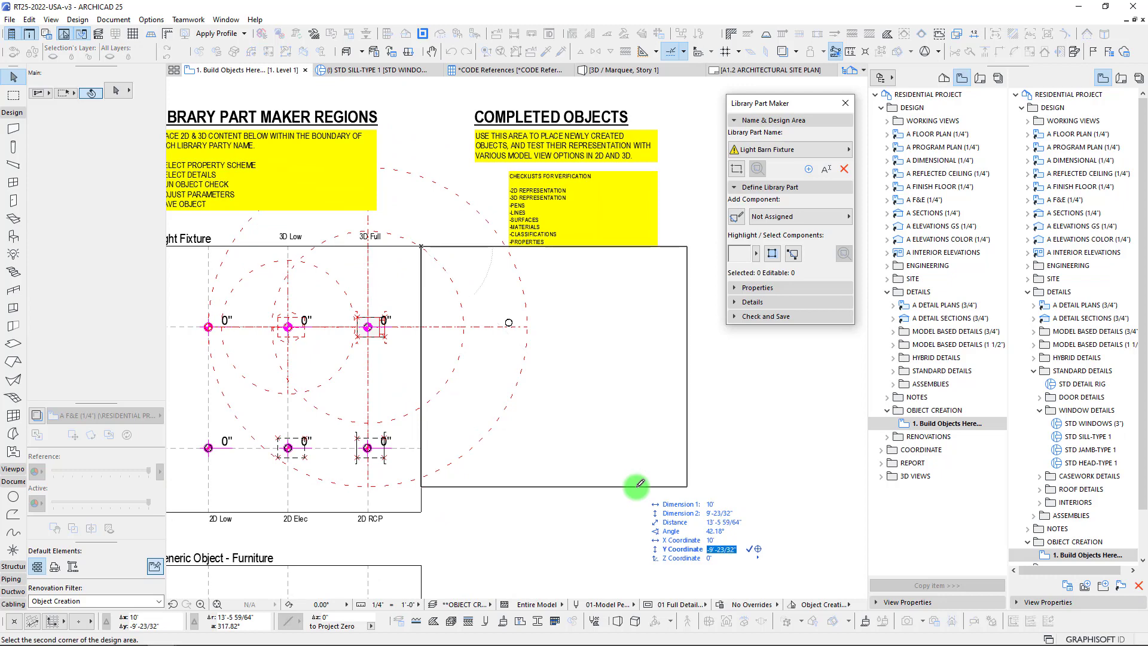
{"action": "type", "text": "-10"}
{"action": "key", "text": "Return"}
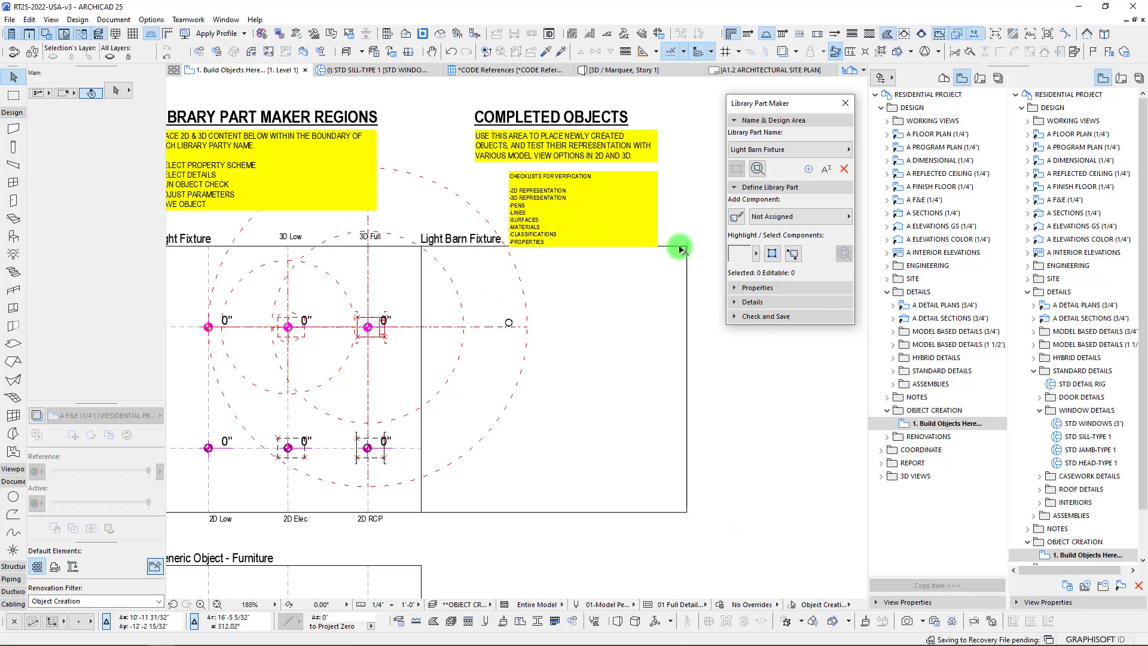
Step: Move the Light Barn Fixture design area with its label horizontally to the right, clear of the completed objects notes
{"action": "left_click", "coordinate": [425, 247]}
{"action": "scroll", "coordinate": [422, 246], "scroll_direction": "down", "scroll_amount": 2}
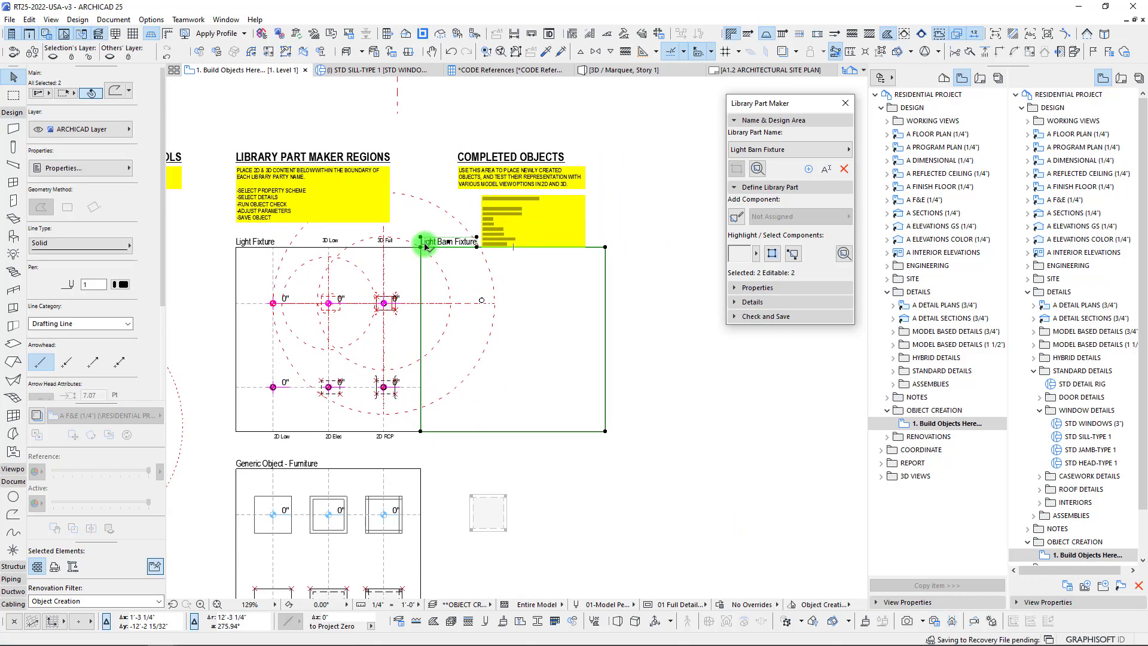
{"action": "left_click_drag", "start_coordinate": [425, 247], "coordinate": [585, 253]}
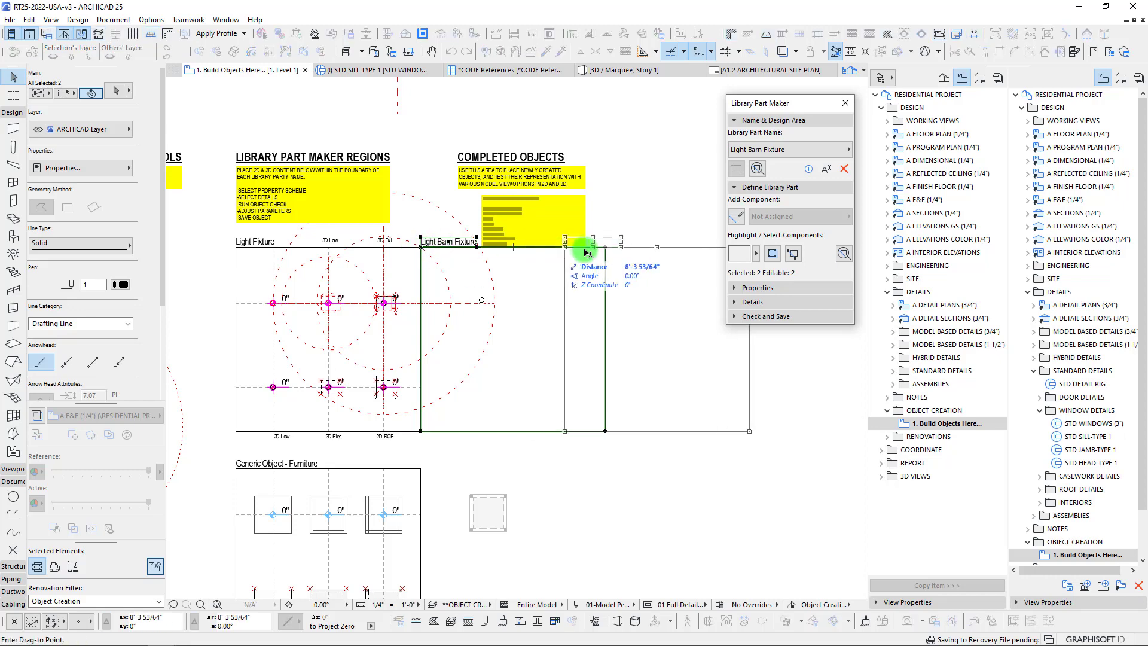
{"action": "middle_click_drag", "start_coordinate": [597, 251], "coordinate": [575, 290]}
{"action": "left_click", "coordinate": [489, 275]}
{"action": "key", "text": "Escape"}
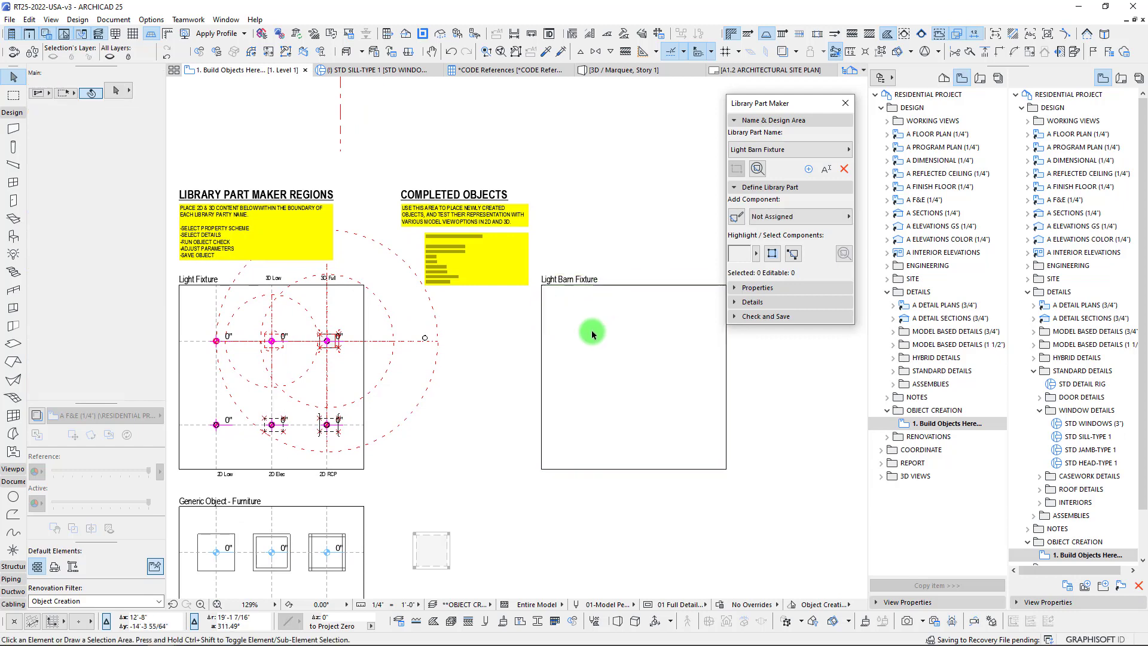
Step: Move the Library Part Maker palette clear of the Light Barn Fixture design area
{"action": "middle_click_drag", "start_coordinate": [687, 307], "coordinate": [678, 259]}
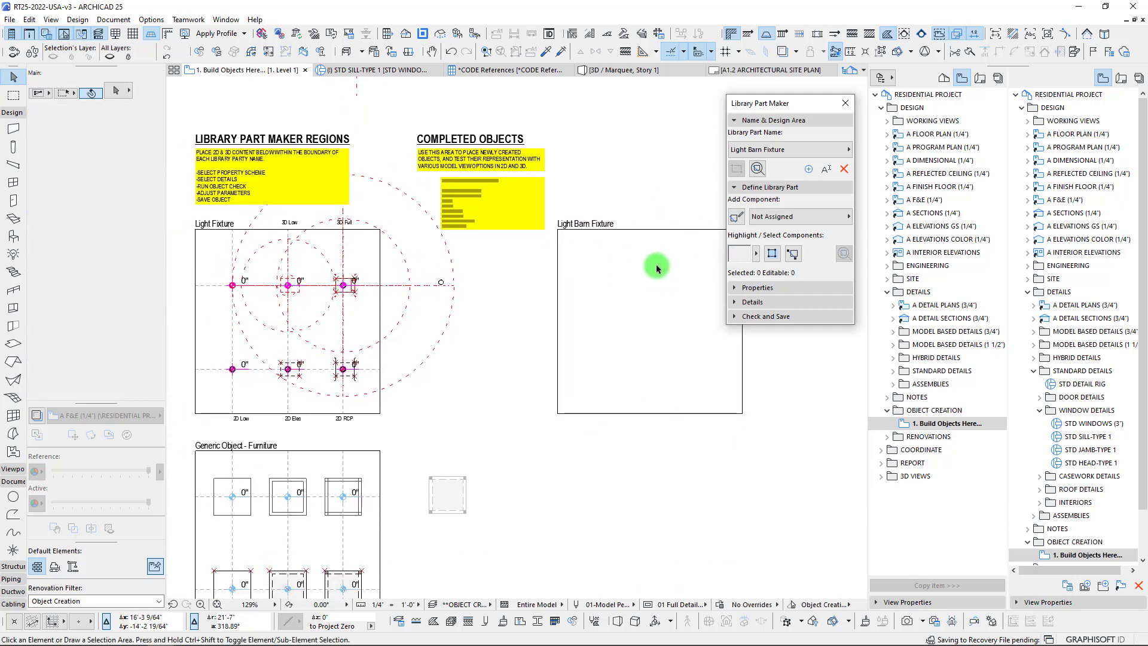
{"action": "left_click_drag", "start_coordinate": [766, 104], "coordinate": [841, 134]}
{"action": "middle_click_drag", "start_coordinate": [447, 311], "coordinate": [491, 320]}
{"action": "middle_click_drag", "start_coordinate": [659, 205], "coordinate": [624, 201]}
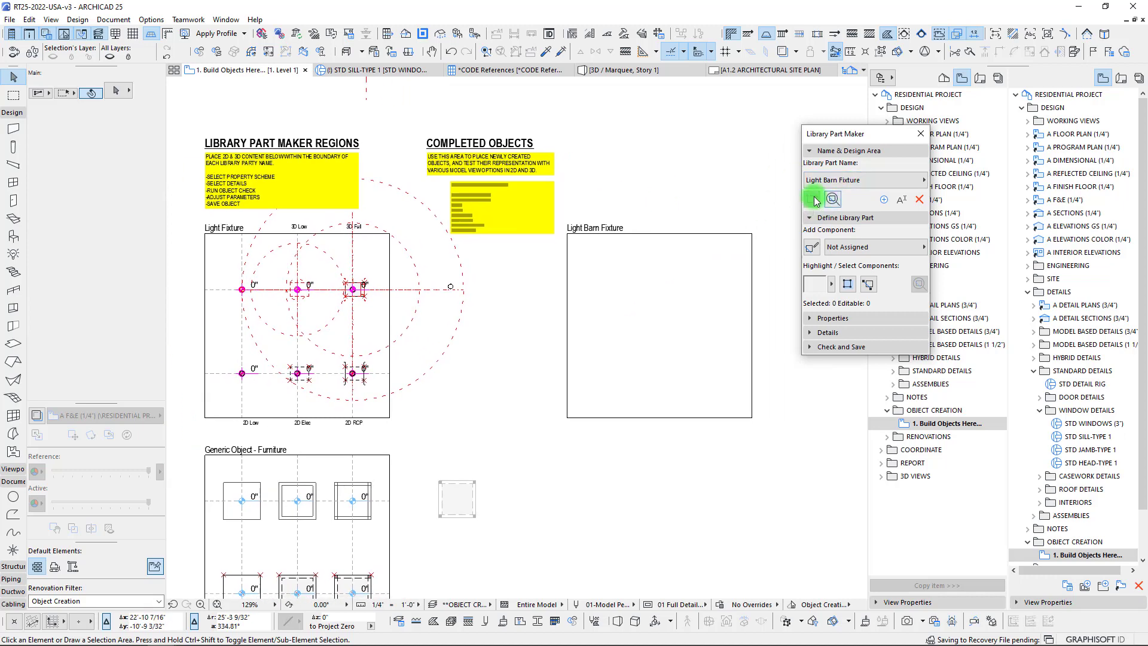
Step: Review the available library part names, keeping Light Barn Fixture current, and check the Define Library Part settings
{"action": "left_click", "coordinate": [871, 182]}
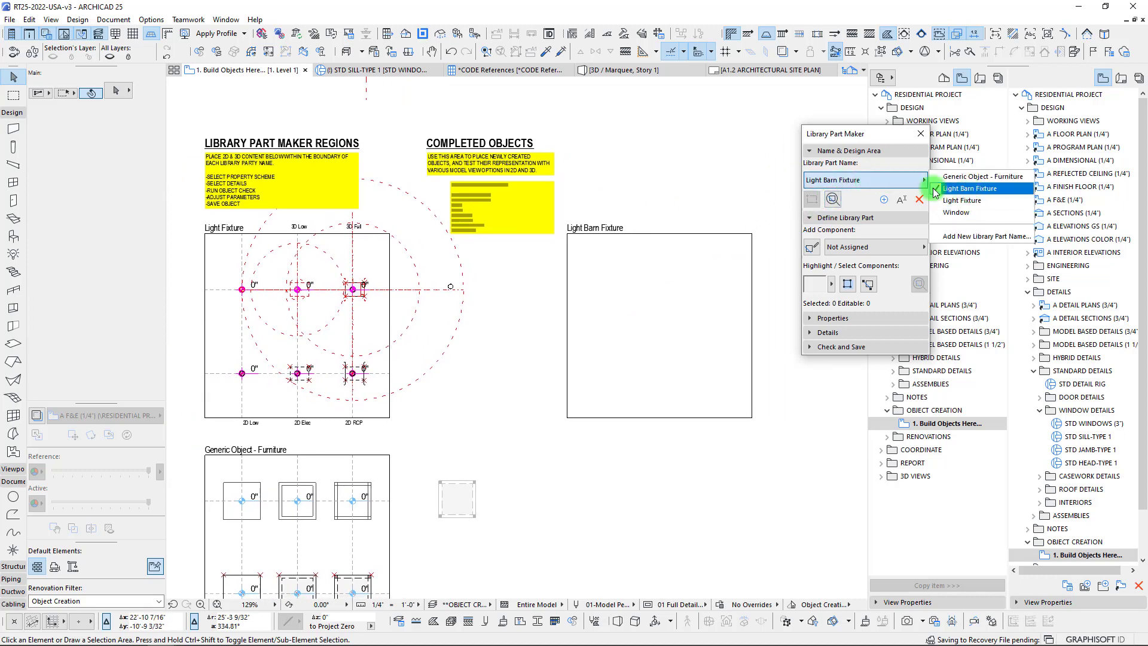
{"action": "left_click", "coordinate": [856, 183]}
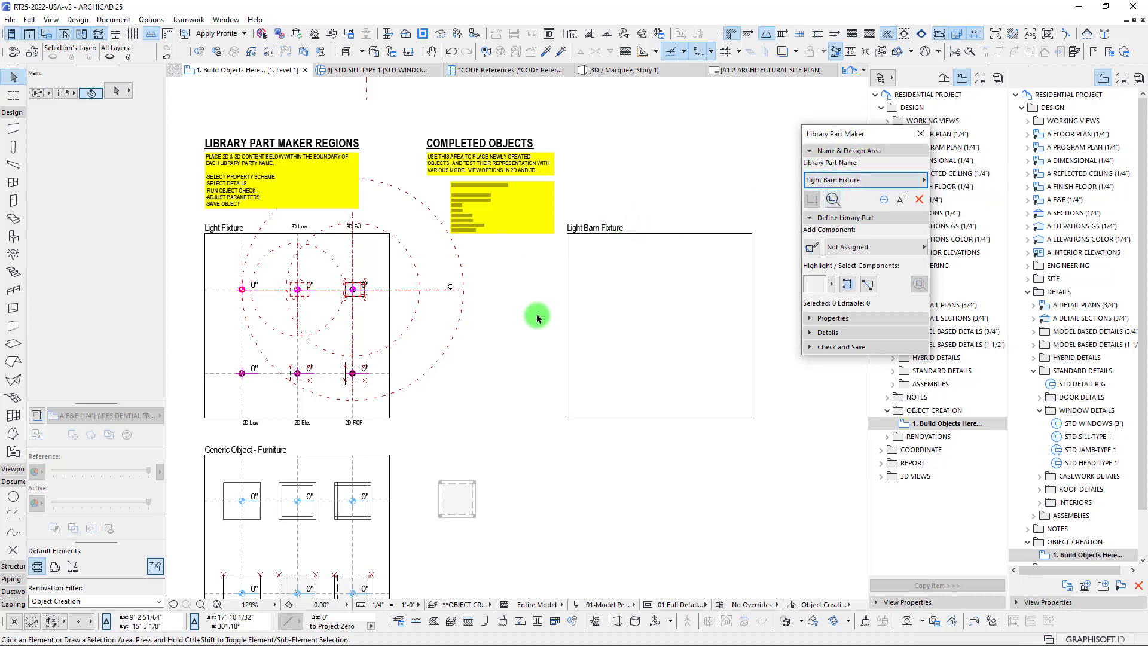
{"action": "middle_click_drag", "start_coordinate": [642, 296], "coordinate": [604, 309]}
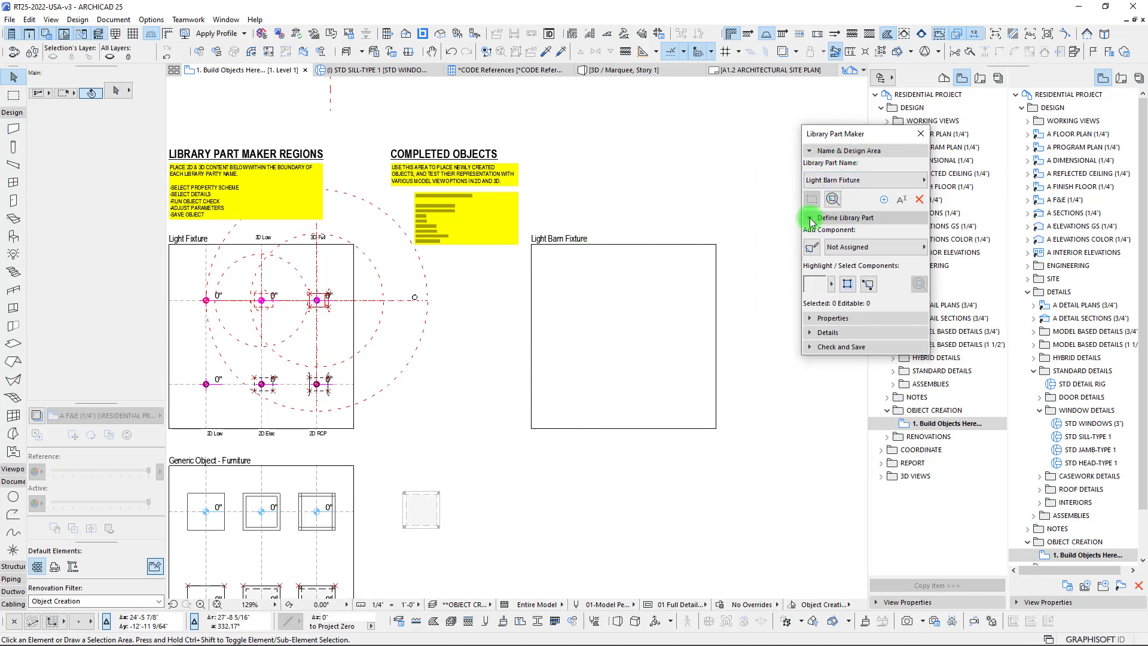
{"action": "left_click", "coordinate": [876, 221]}
{"action": "middle_click_drag", "start_coordinate": [562, 317], "coordinate": [586, 307]}
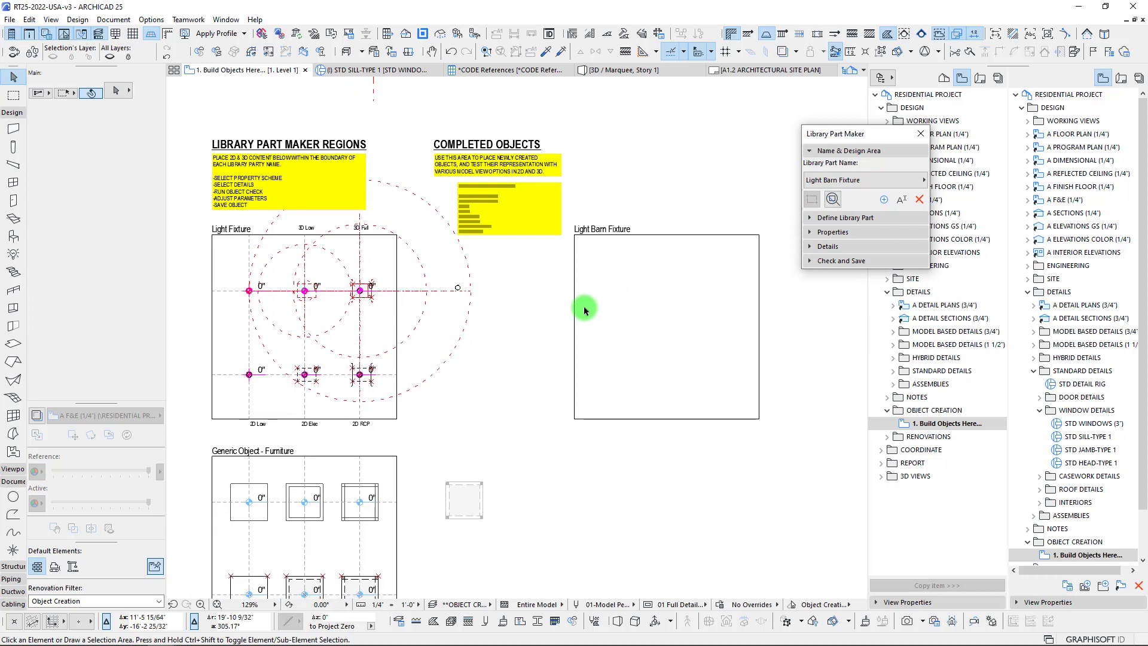
{"action": "left_click", "coordinate": [815, 218]}
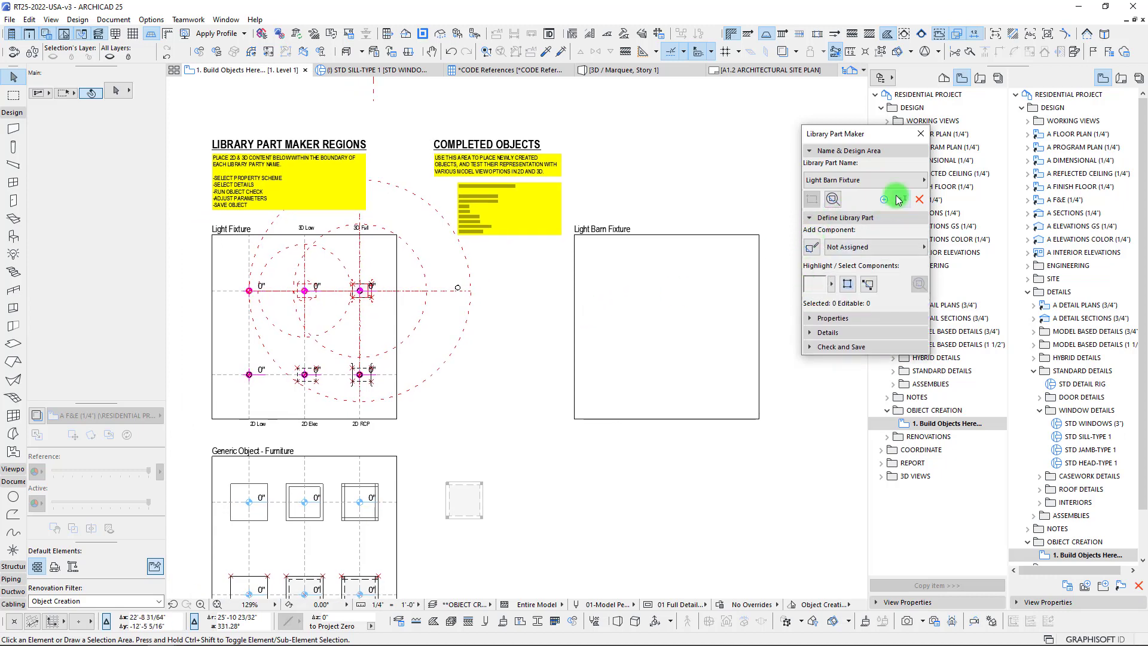
Step: Show the library part's property import settings and check the property scheme choices
{"action": "left_click", "coordinate": [817, 318]}
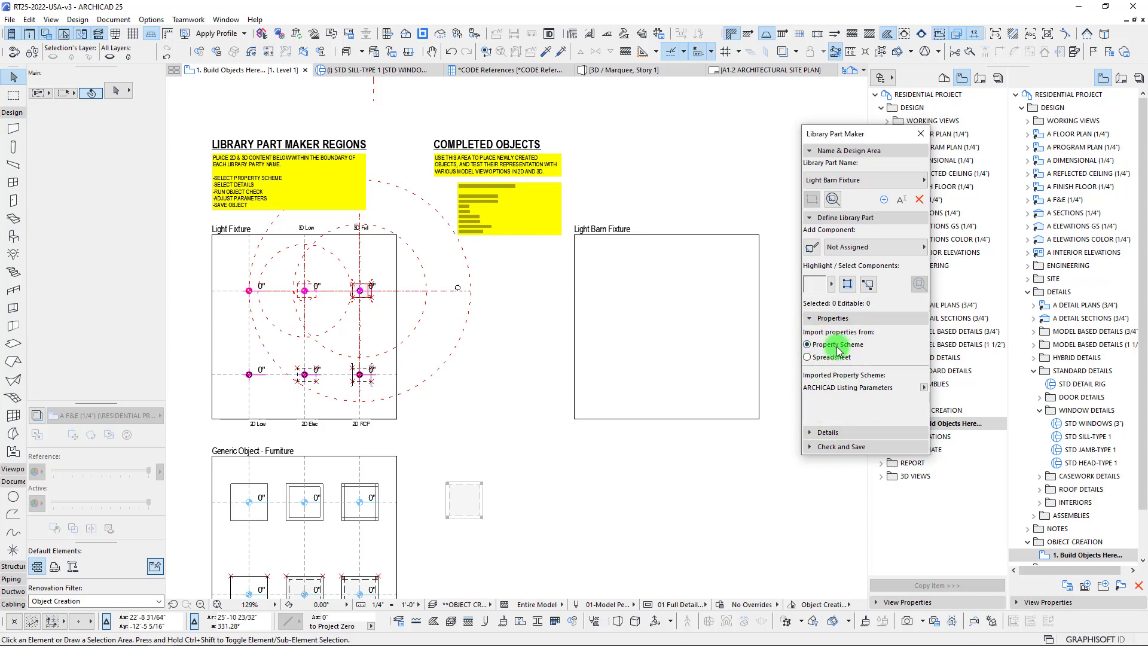
{"action": "left_click", "coordinate": [924, 388]}
{"action": "left_click", "coordinate": [924, 388]}
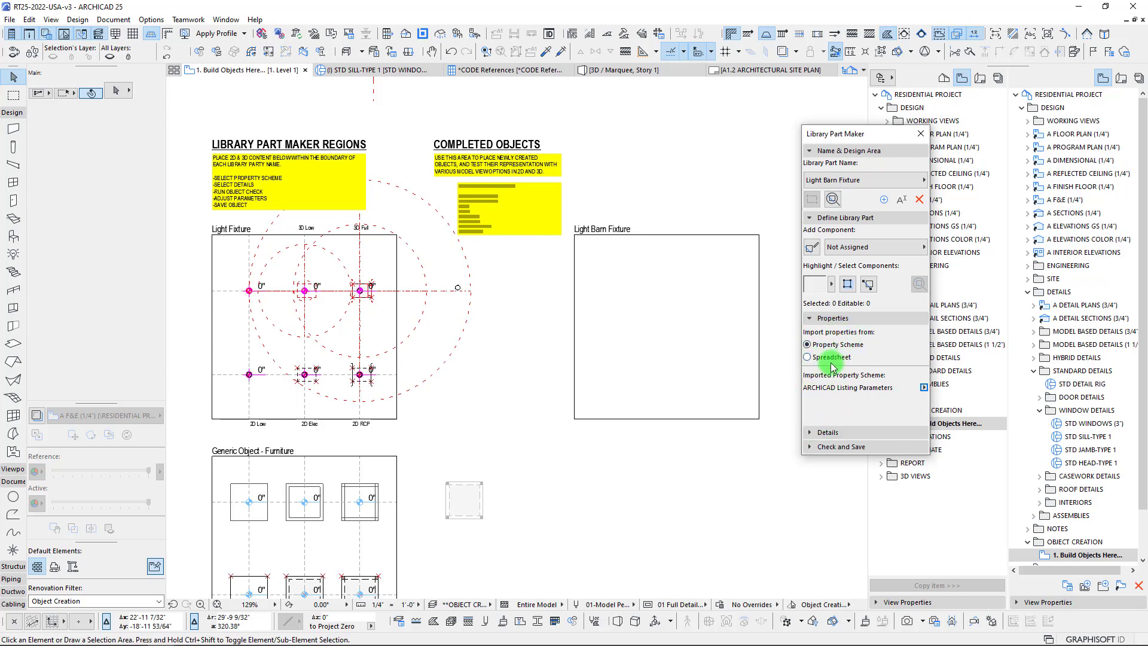
{"action": "left_click", "coordinate": [925, 389]}
{"action": "left_click", "coordinate": [925, 390]}
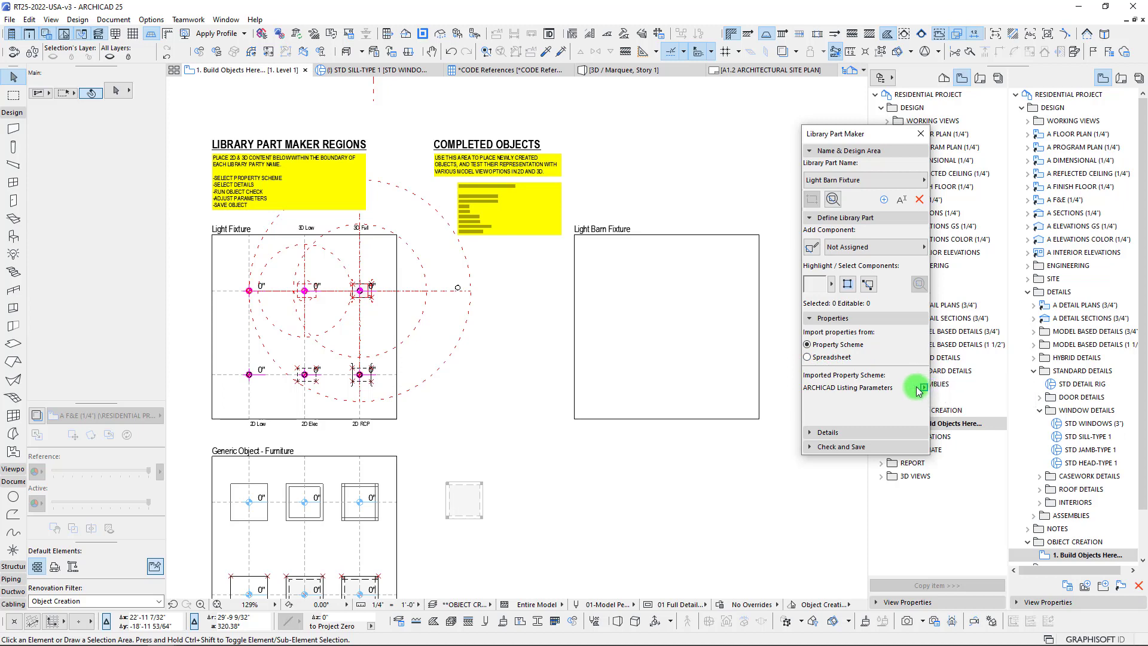
Step: Show the Light Barn Fixture's details and enter CONTRABIM as the author
{"action": "left_click", "coordinate": [810, 432]}
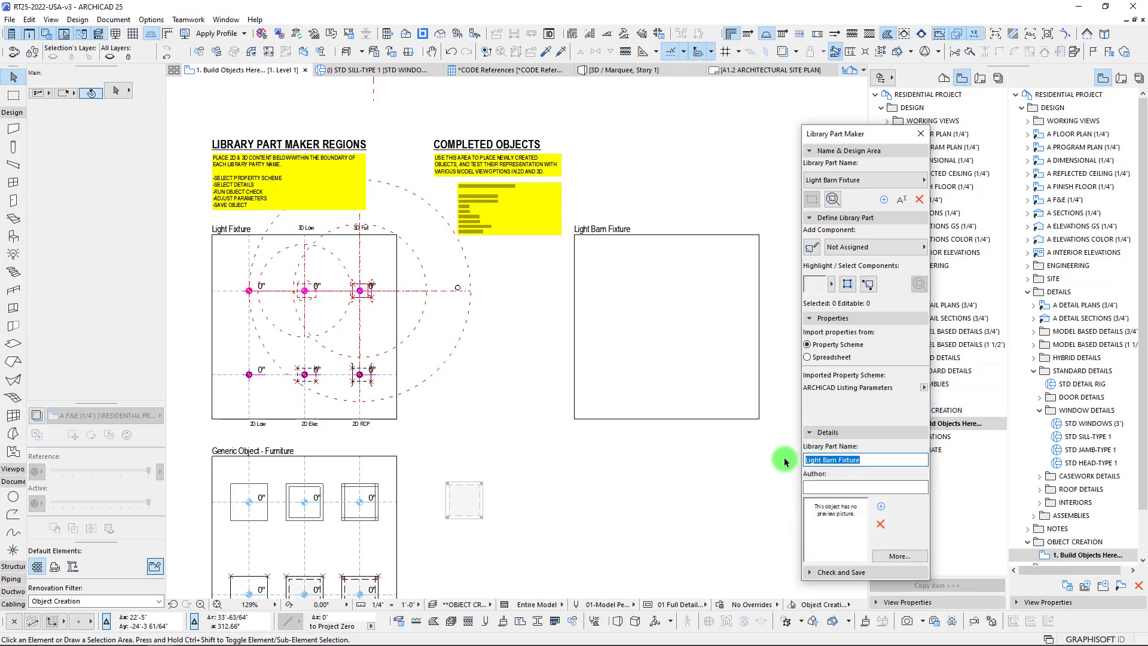
{"action": "left_click", "coordinate": [847, 487]}
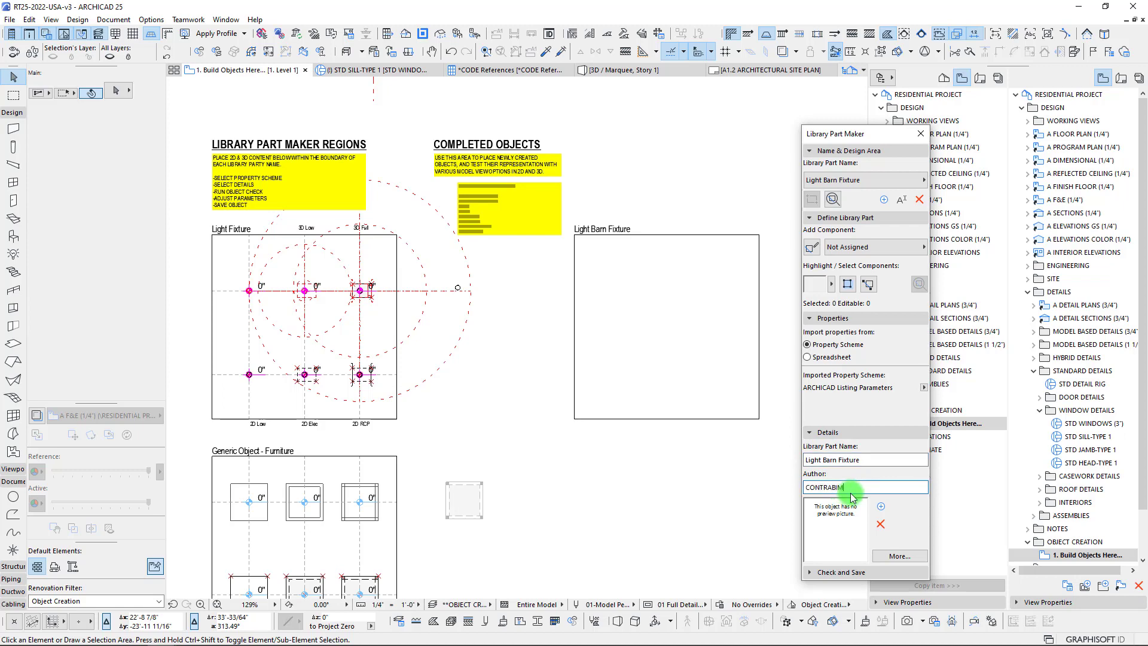
Step: Examine the object's additional details and the available license types, leaving them without applying changes
{"action": "left_click", "coordinate": [897, 557]}
{"action": "left_click_drag", "start_coordinate": [472, 156], "coordinate": [549, 185]}
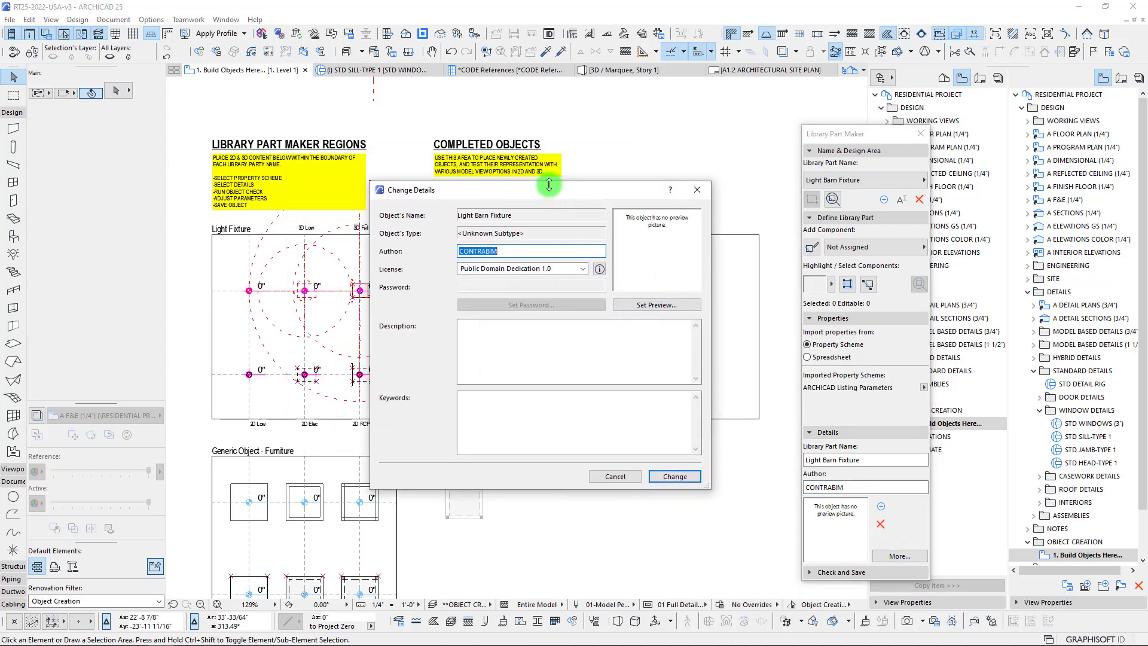
{"action": "left_click", "coordinate": [582, 269]}
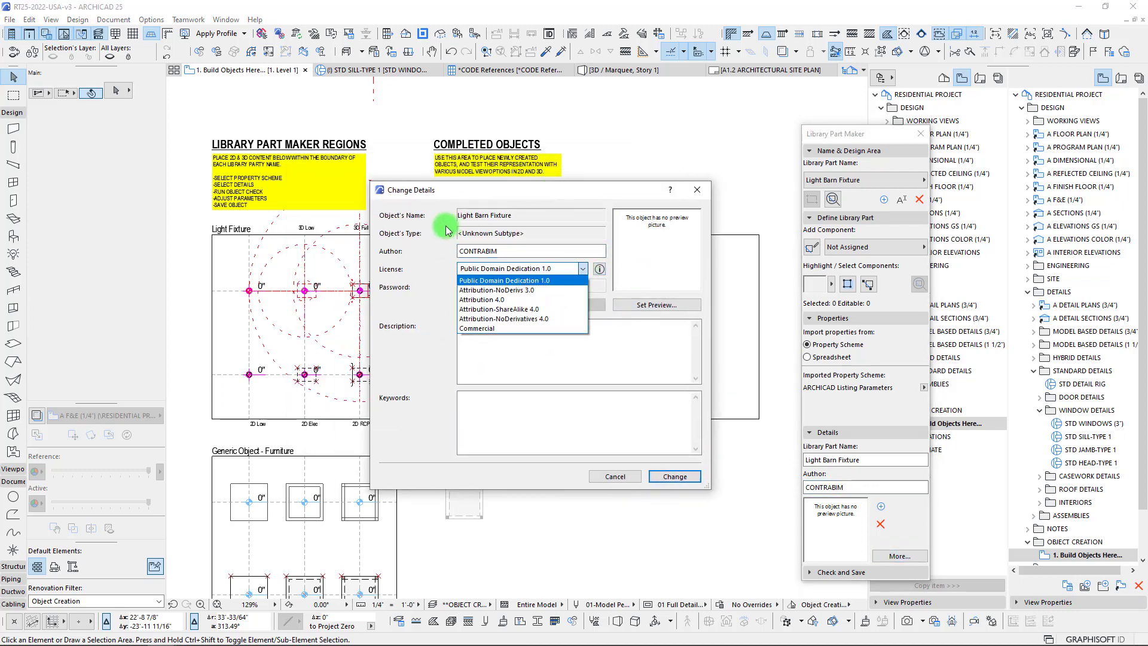
{"action": "left_click", "coordinate": [473, 194]}
{"action": "left_click", "coordinate": [582, 269]}
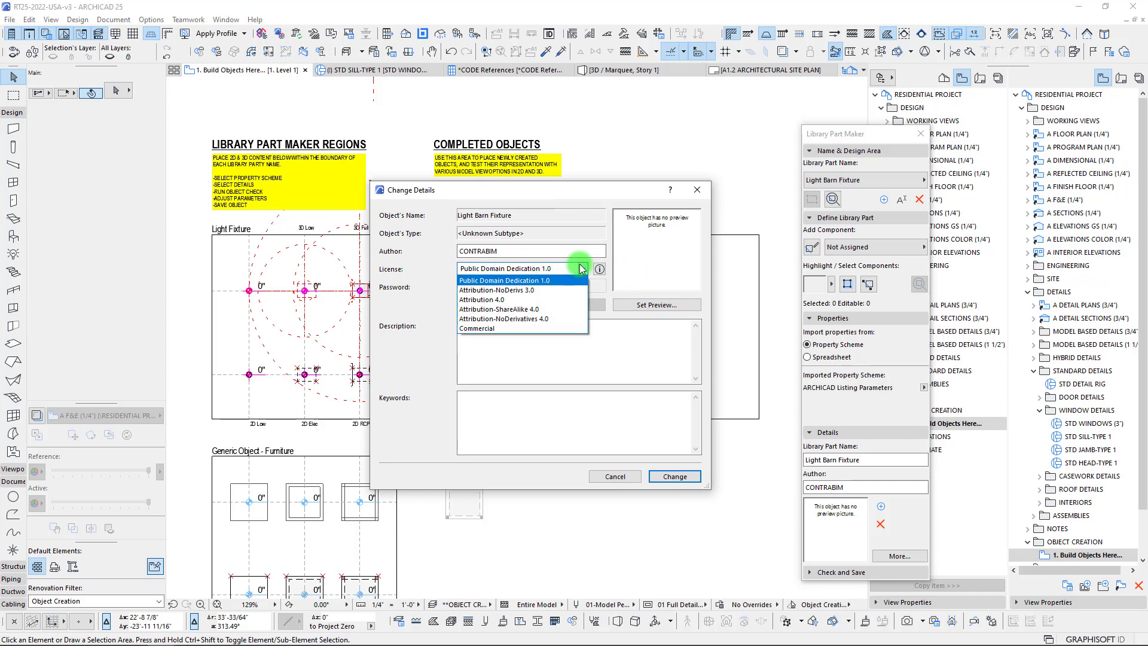
{"action": "left_click", "coordinate": [643, 197]}
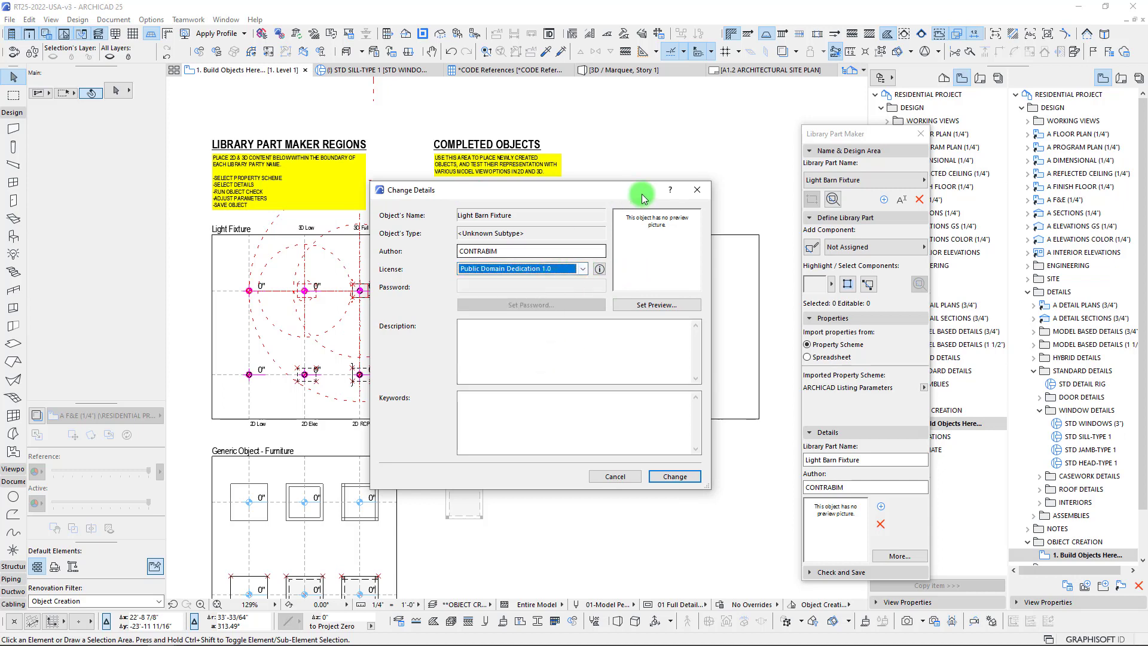
{"action": "left_click", "coordinate": [696, 189]}
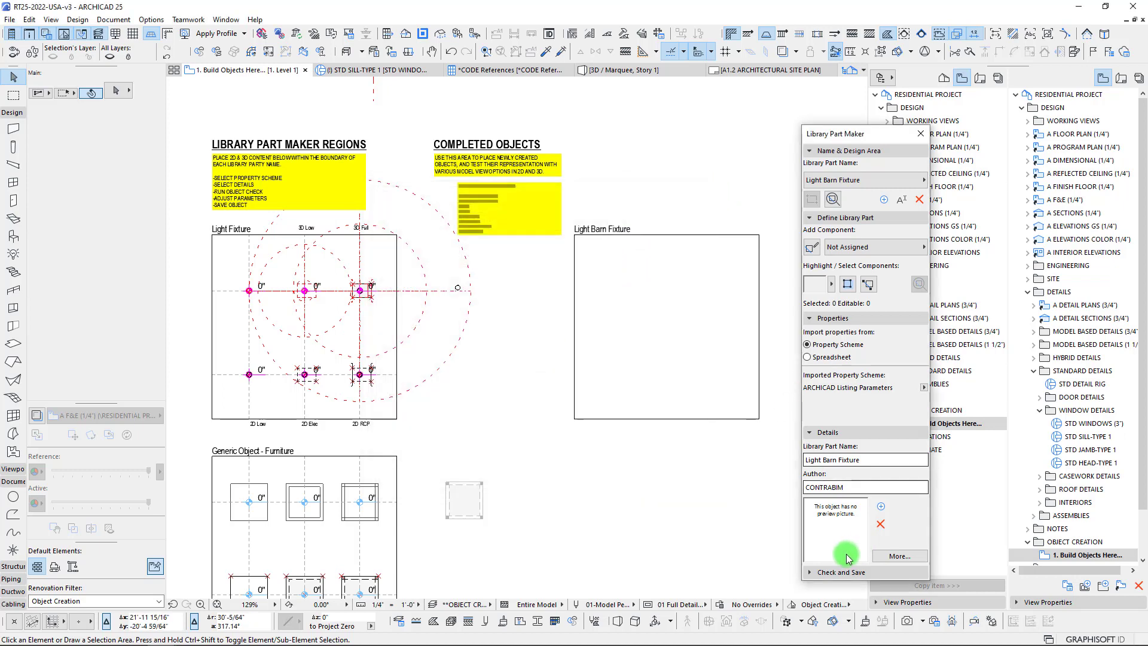
Step: Copy the five dashed guide lines from the Light Fixture region into the Light Barn Fixture area, using the regions' upper-left corners as reference points
{"action": "middle_click_drag", "start_coordinate": [666, 371], "coordinate": [638, 388]}
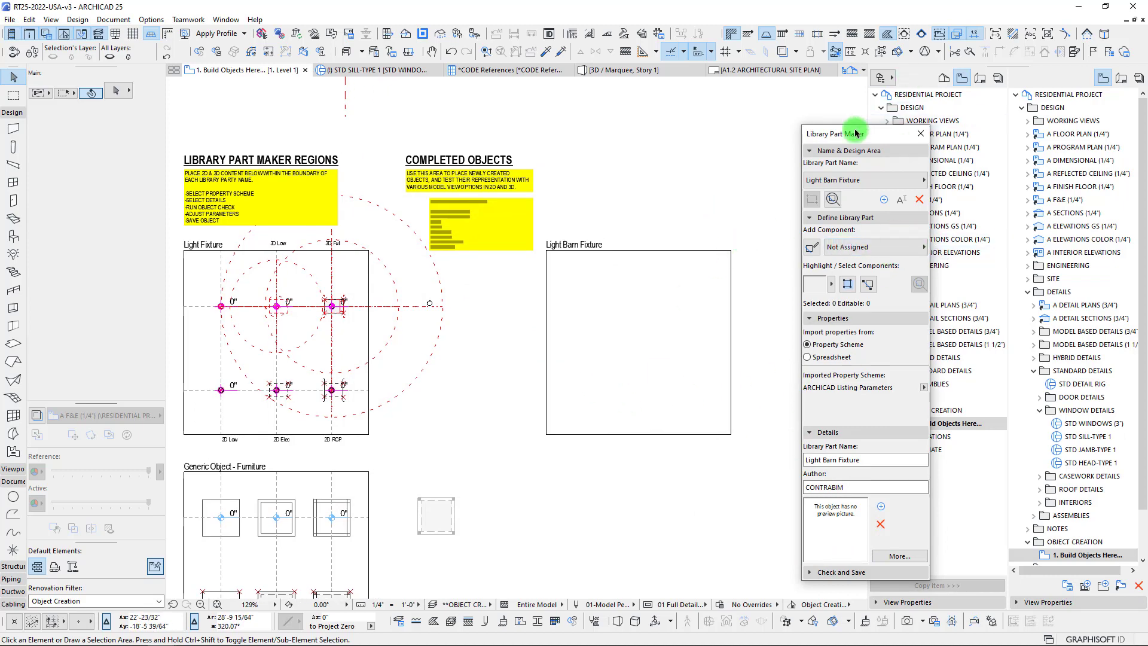
{"action": "left_click_drag", "start_coordinate": [858, 134], "coordinate": [866, 116]}
{"action": "mouse_move", "coordinate": [614, 267]}
{"action": "middle_mouse_down"}
{"action": "mouse_move", "coordinate": [633, 226]}
{"action": "mouse_move", "coordinate": [608, 261]}
{"action": "middle_mouse_up"}
{"action": "middle_click_drag", "start_coordinate": [240, 261], "coordinate": [292, 261]}
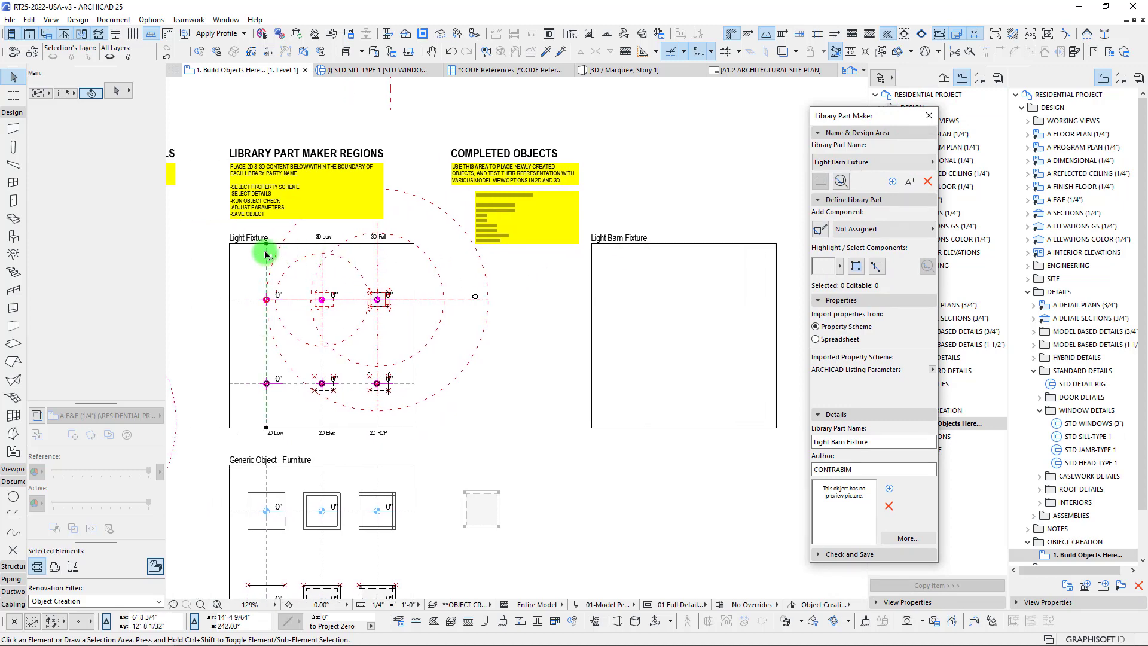
{"action": "left_click", "coordinate": [321, 251]}
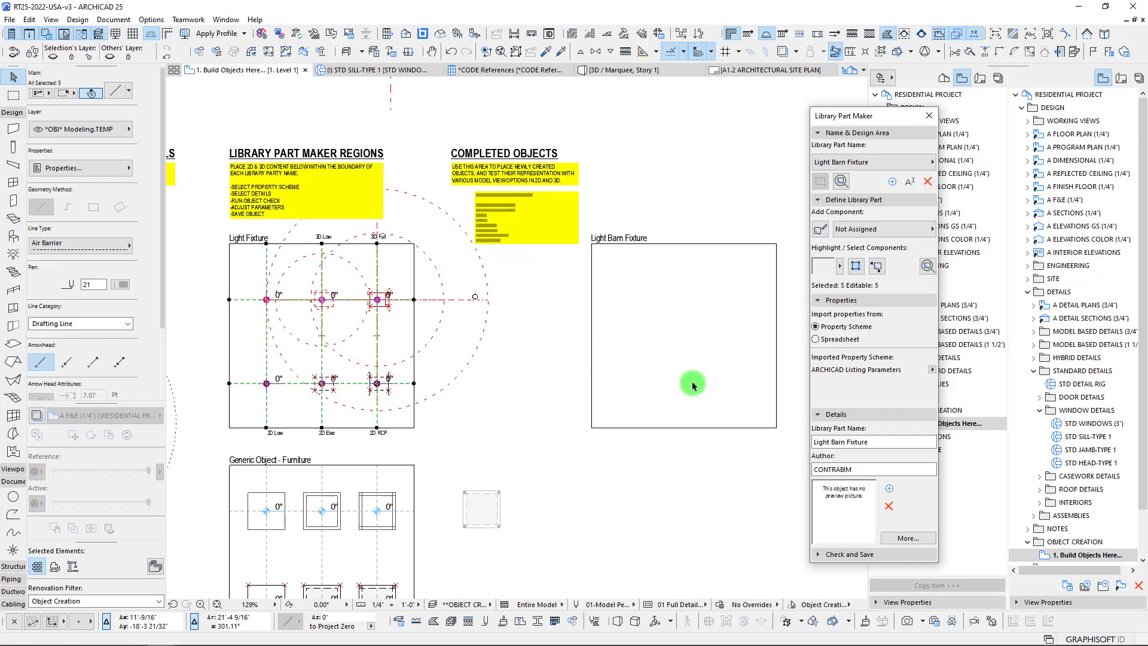
{"action": "key", "text": "ctrl+shift+d"}
{"action": "left_click", "coordinate": [229, 244]}
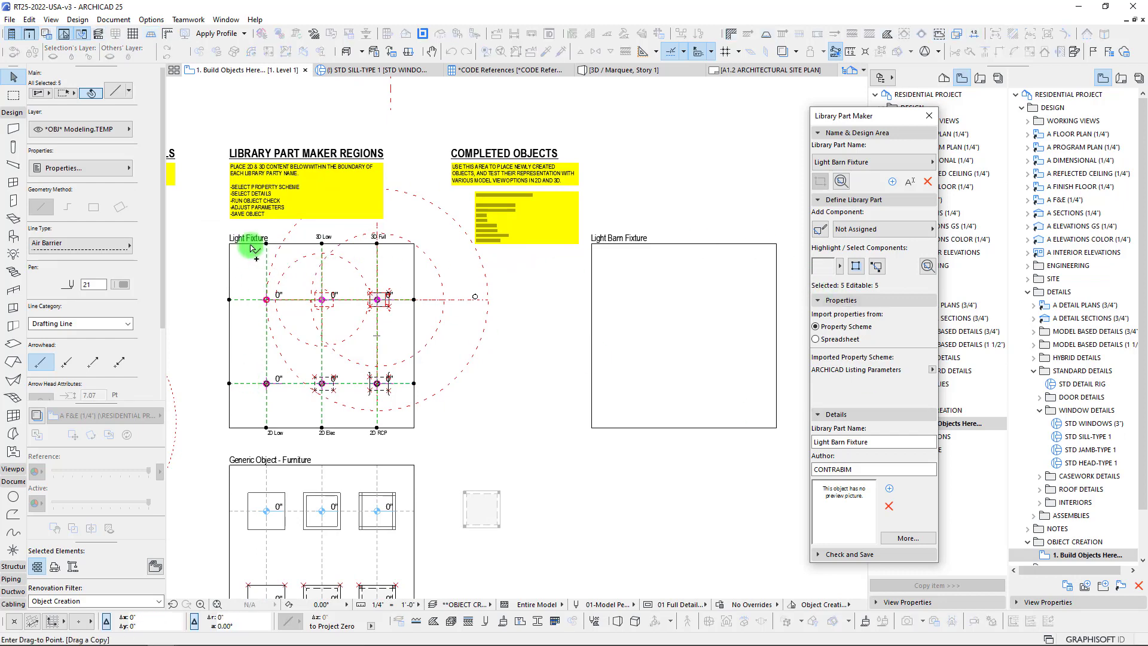
{"action": "left_click", "coordinate": [592, 244]}
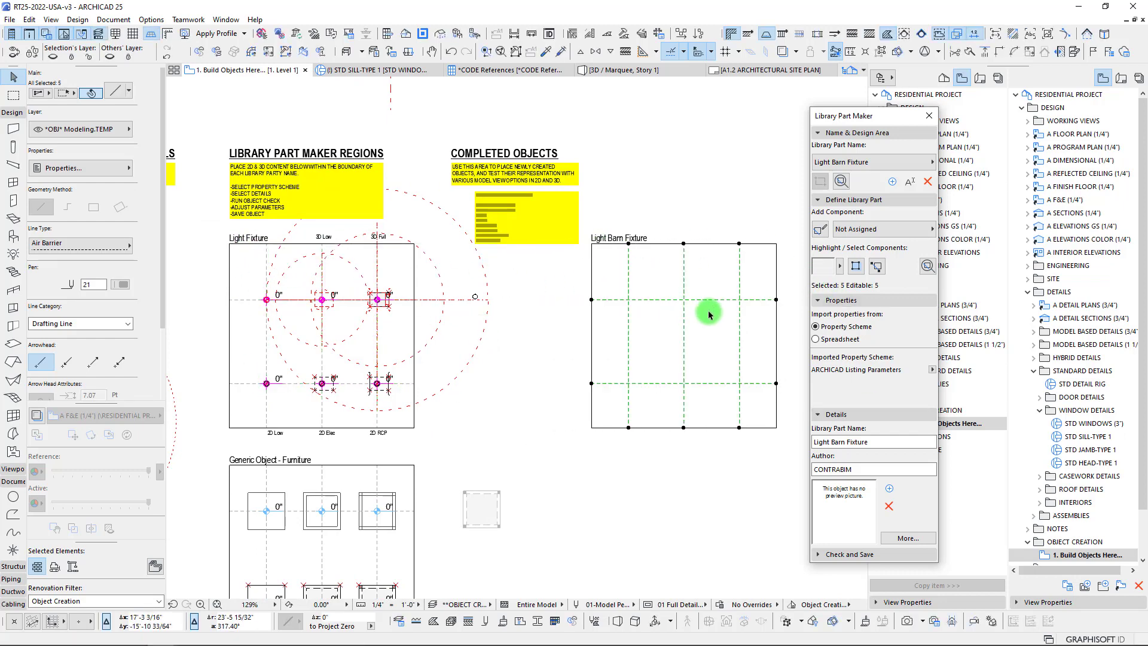
{"action": "mouse_move", "coordinate": [664, 289]}
{"action": "middle_mouse_down"}
{"action": "mouse_move", "coordinate": [588, 295]}
{"action": "mouse_move", "coordinate": [658, 282]}
{"action": "middle_mouse_up"}
{"action": "key", "text": "Escape"}
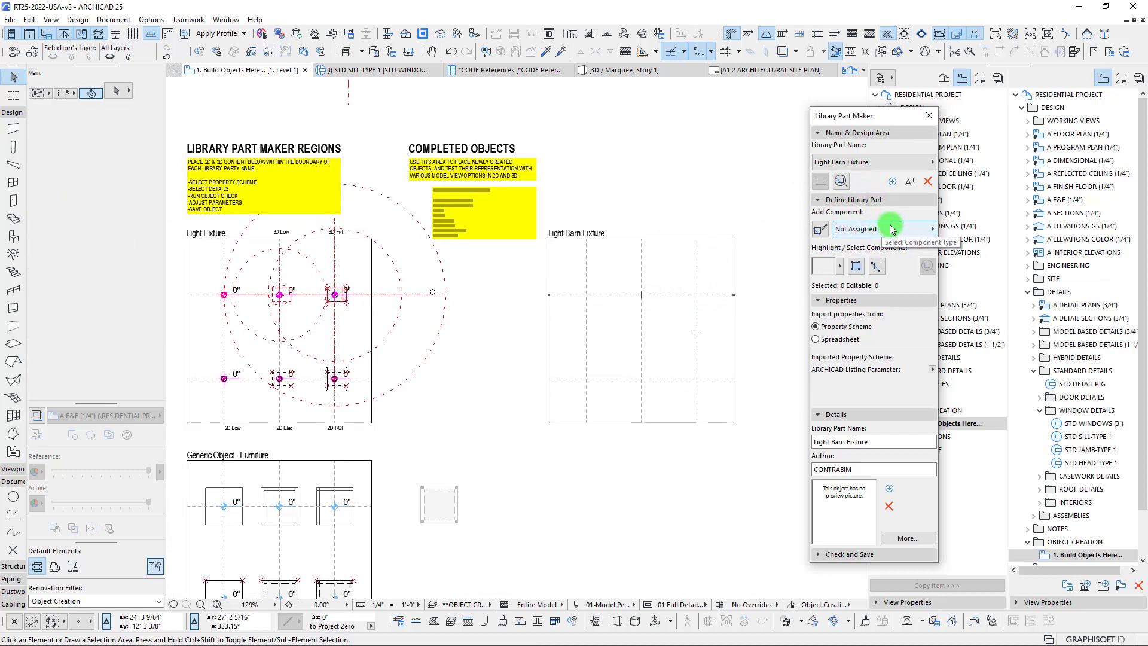
Step: Place a level dimension marker matching the 2D Symbol Tools sample at the upper-left guide line intersection in the Light Barn Fixture area
{"action": "middle_click_drag", "start_coordinate": [600, 300], "coordinate": [613, 288]}
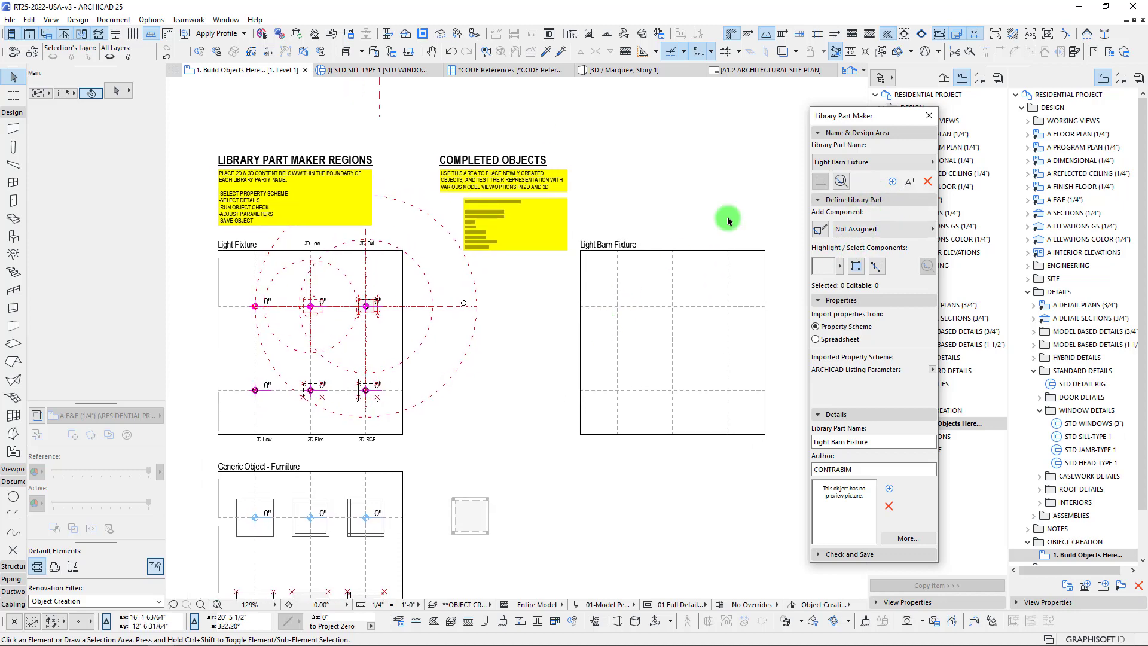
{"action": "scroll", "coordinate": [650, 317], "scroll_direction": "down", "scroll_amount": 2}
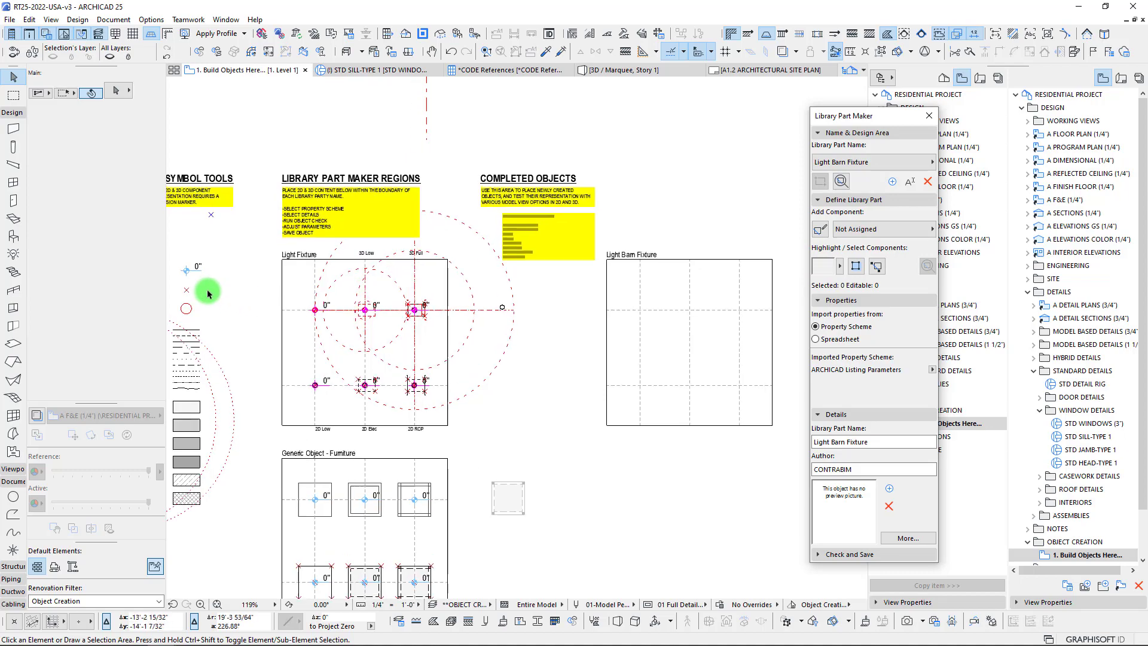
{"action": "scroll", "coordinate": [230, 281], "scroll_direction": "up", "scroll_amount": 2}
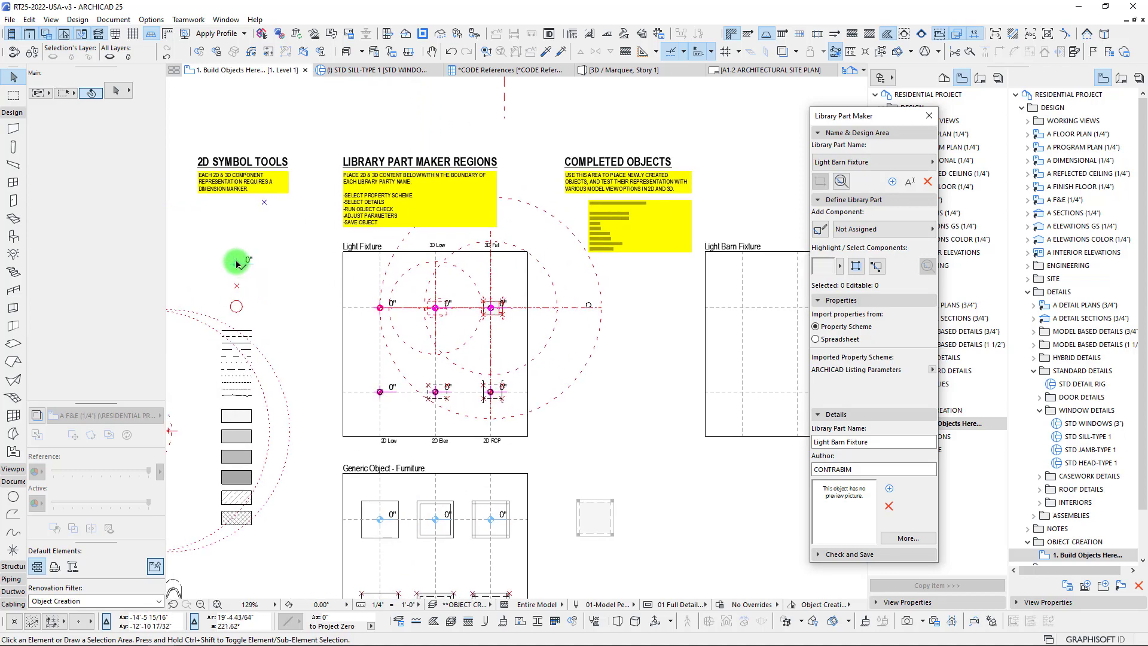
{"action": "scroll", "coordinate": [236, 264], "scroll_direction": "up", "scroll_amount": 5}
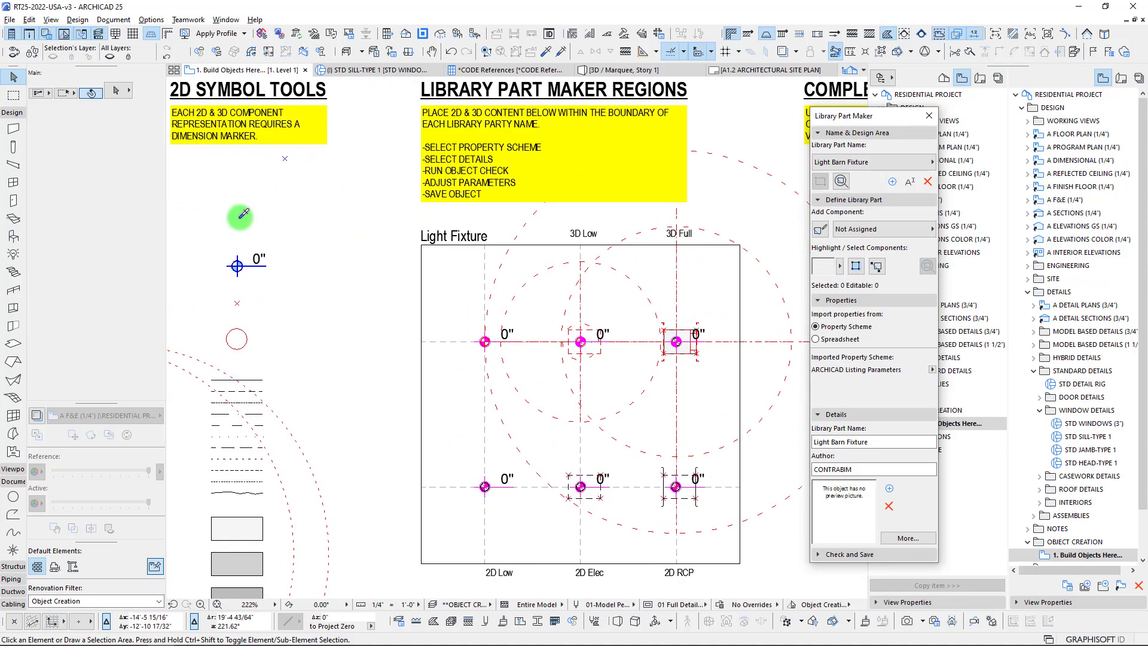
{"action": "left_click", "coordinate": [237, 265], "text": "alt"}
{"action": "scroll", "coordinate": [388, 219], "scroll_direction": "down", "scroll_amount": 4}
{"action": "middle_click_drag", "start_coordinate": [396, 220], "coordinate": [303, 226]}
{"action": "scroll", "coordinate": [661, 304], "scroll_direction": "up", "scroll_amount": 3}
{"action": "middle_click_drag", "start_coordinate": [661, 299], "coordinate": [336, 333]}
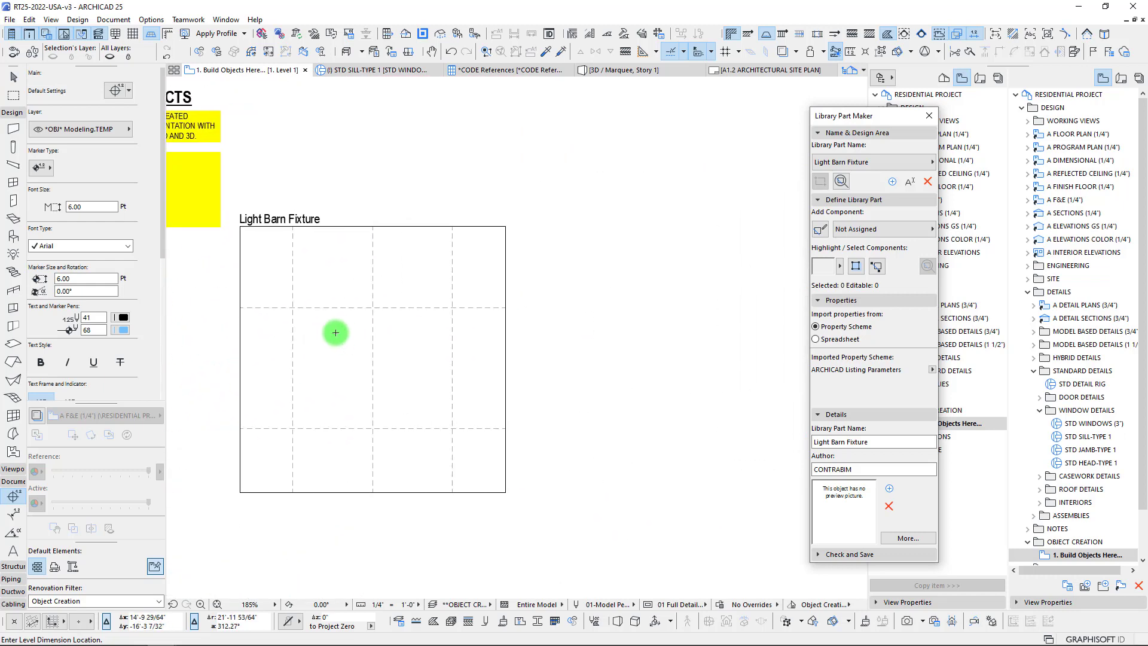
{"action": "left_click", "coordinate": [293, 307]}
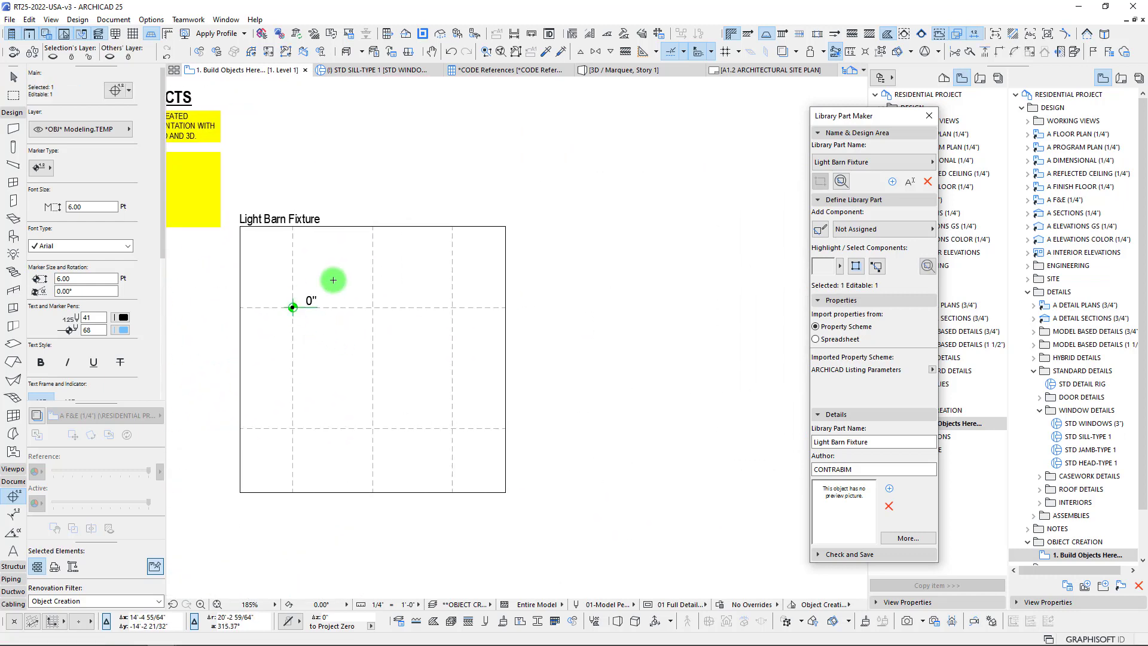
{"action": "middle_click_drag", "start_coordinate": [310, 299], "coordinate": [362, 279]}
{"action": "scroll", "coordinate": [347, 273], "scroll_direction": "up", "scroll_amount": 3}
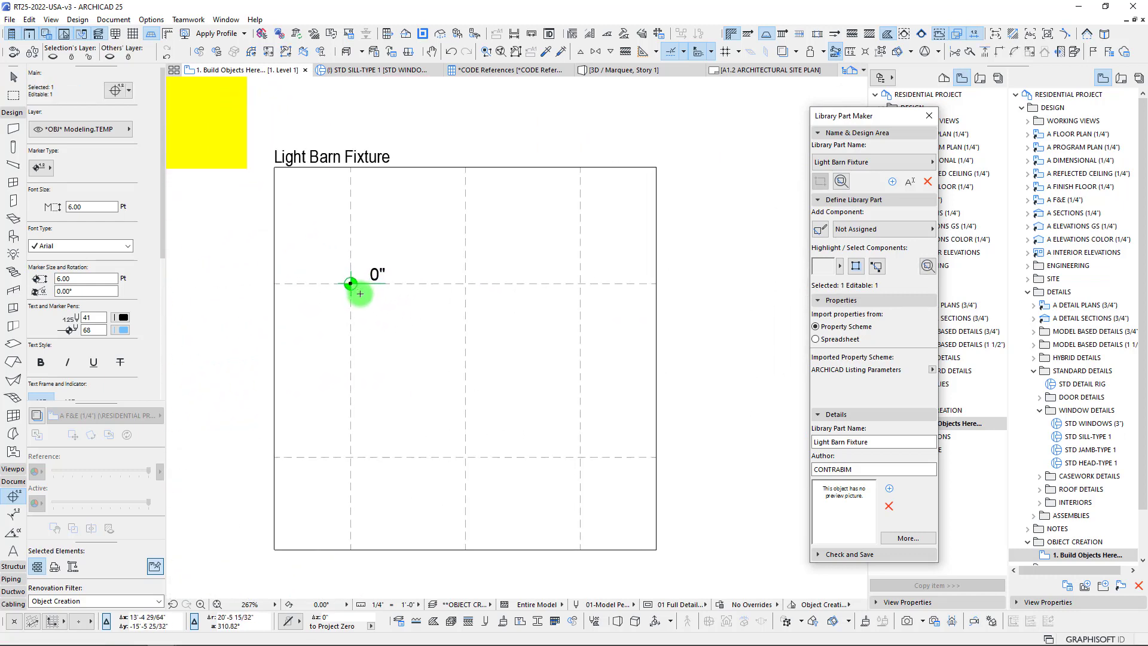
Step: Finish placing markers, choose the 3D Model Schematic component type and highlight its components in green in the Light Fixture region
{"action": "scroll", "coordinate": [345, 269], "scroll_direction": "down", "scroll_amount": 1}
{"action": "scroll", "coordinate": [346, 270], "scroll_direction": "down", "scroll_amount": 5}
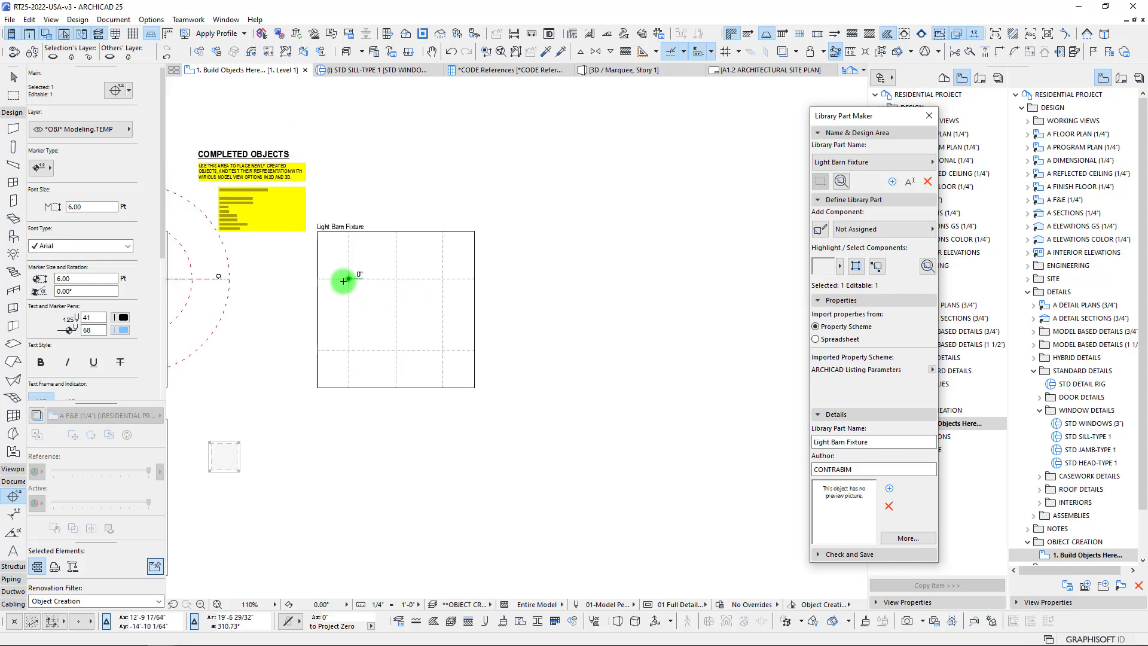
{"action": "middle_click_drag", "start_coordinate": [335, 266], "coordinate": [569, 284]}
{"action": "scroll", "coordinate": [398, 284], "scroll_direction": "up", "scroll_amount": 2}
{"action": "scroll", "coordinate": [389, 284], "scroll_direction": "up", "scroll_amount": 4}
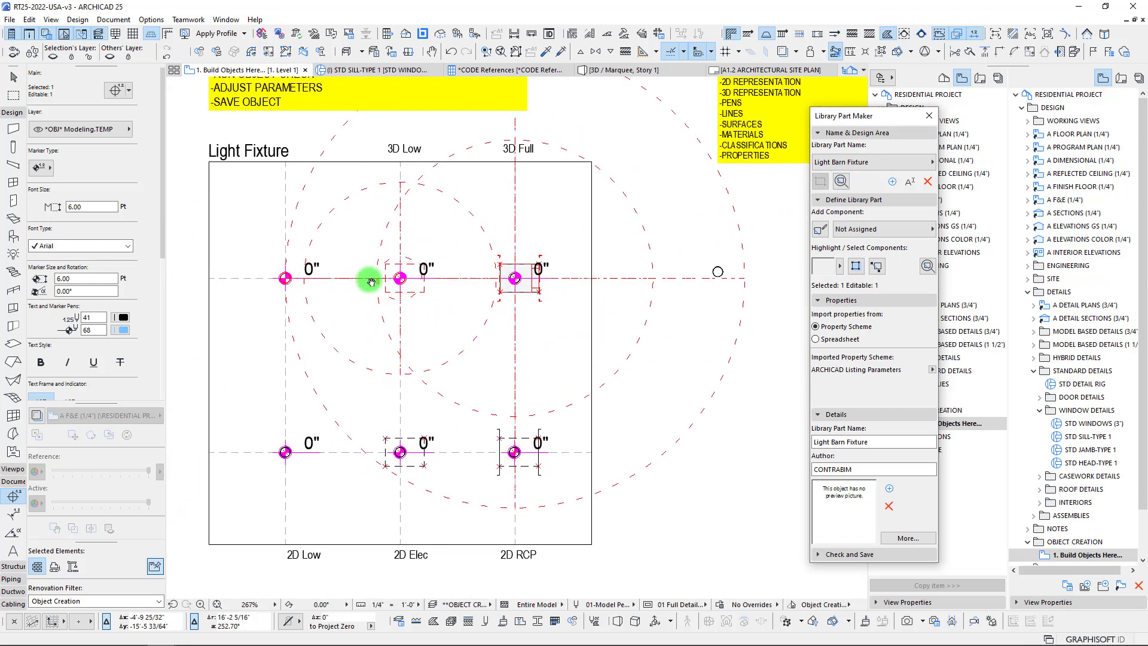
{"action": "middle_click_drag", "start_coordinate": [360, 281], "coordinate": [305, 259]}
{"action": "key", "text": "Escape"}
{"action": "key", "text": "Escape"}
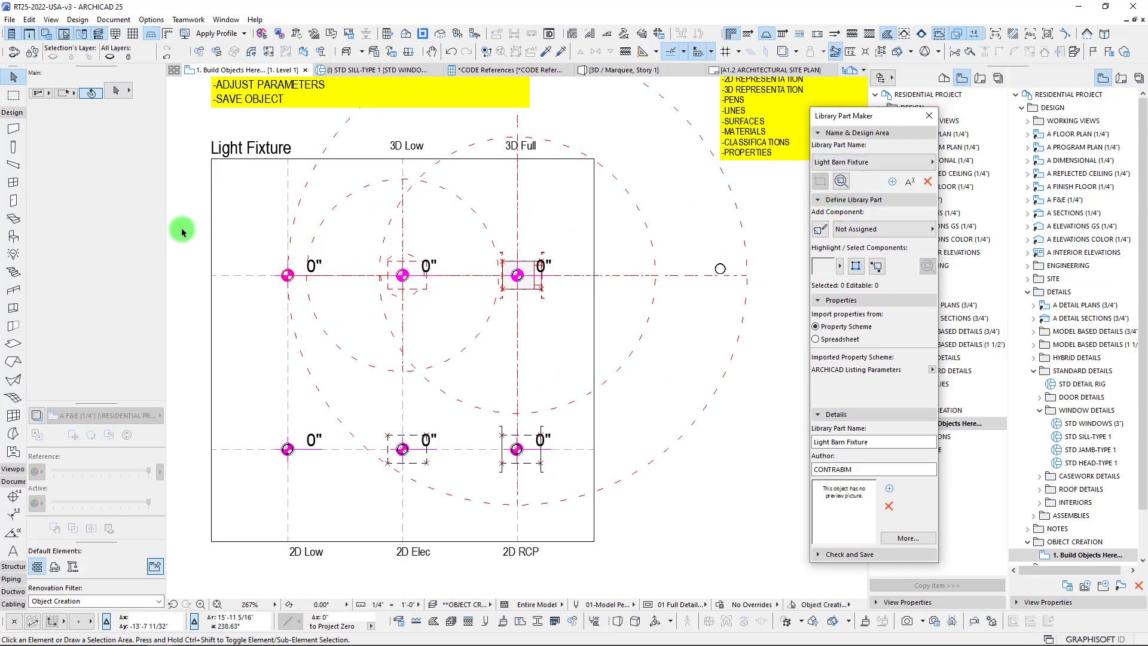
{"action": "middle_click_drag", "start_coordinate": [354, 219], "coordinate": [389, 201]}
{"action": "left_click", "coordinate": [866, 228]}
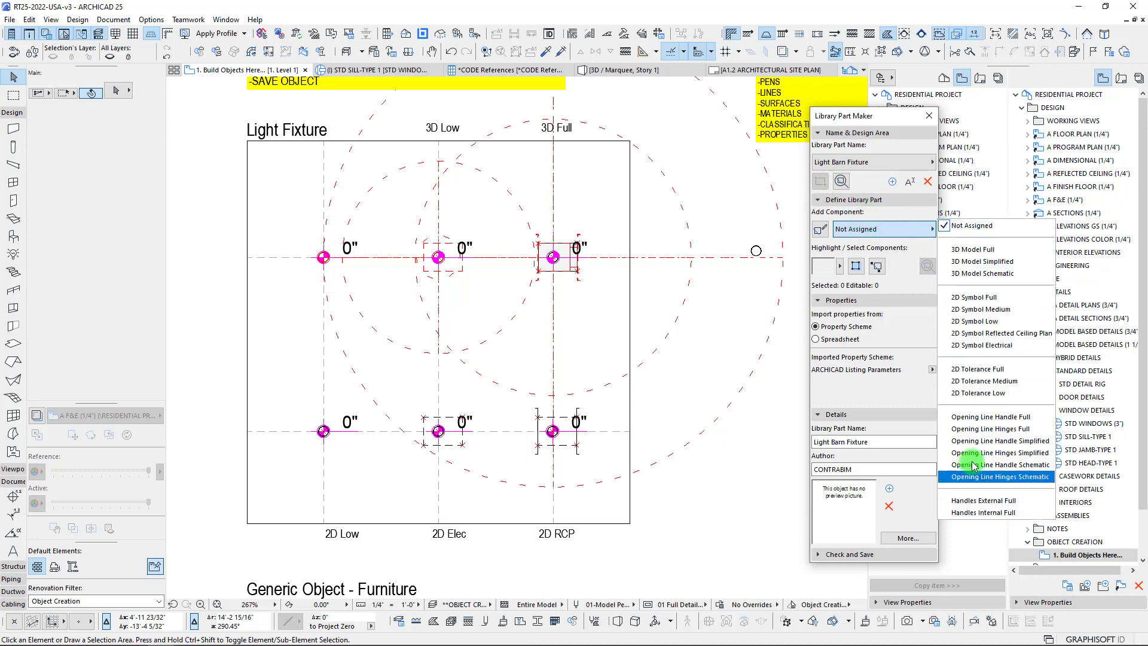
{"action": "left_click", "coordinate": [975, 276]}
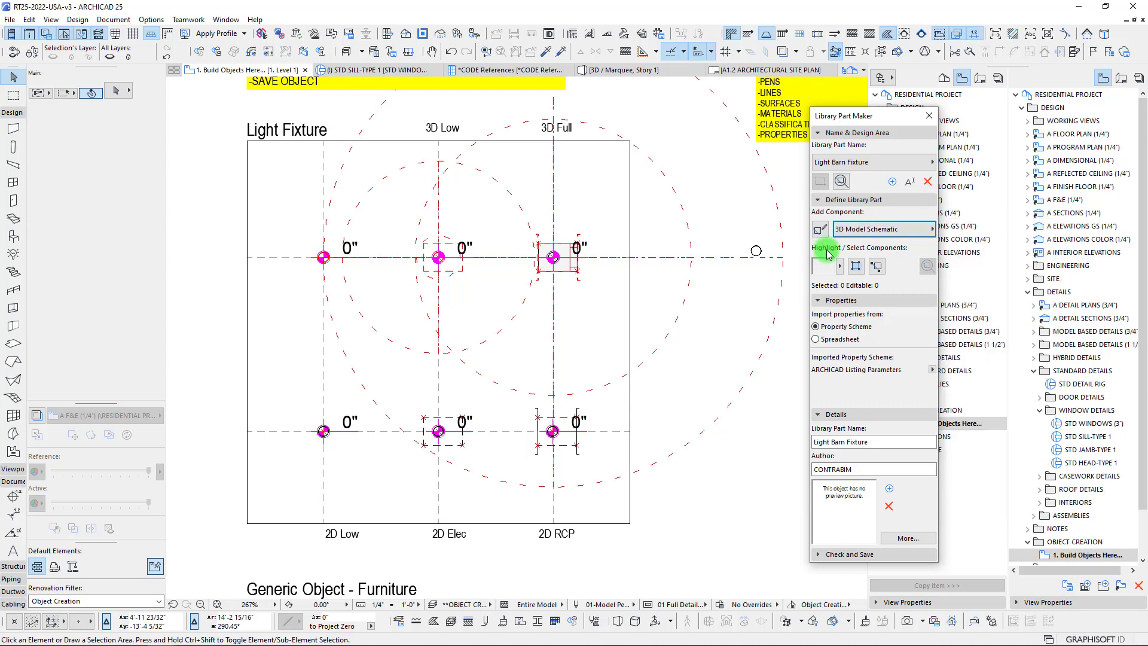
{"action": "left_click", "coordinate": [856, 267]}
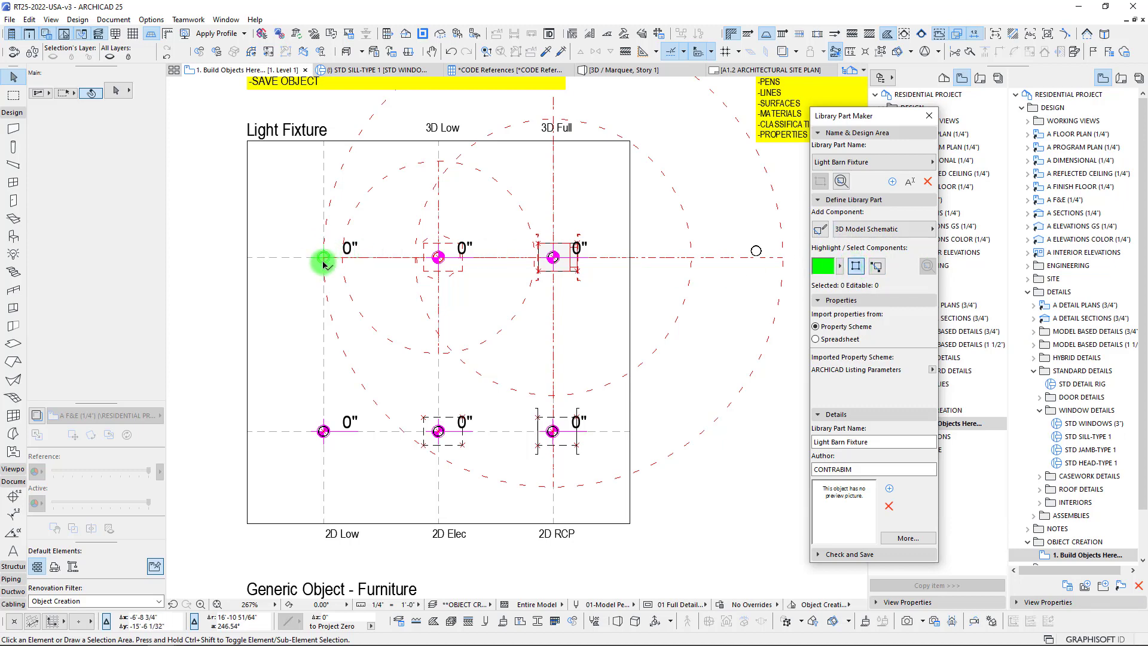
{"action": "scroll", "coordinate": [333, 256], "scroll_direction": "down", "scroll_amount": 2}
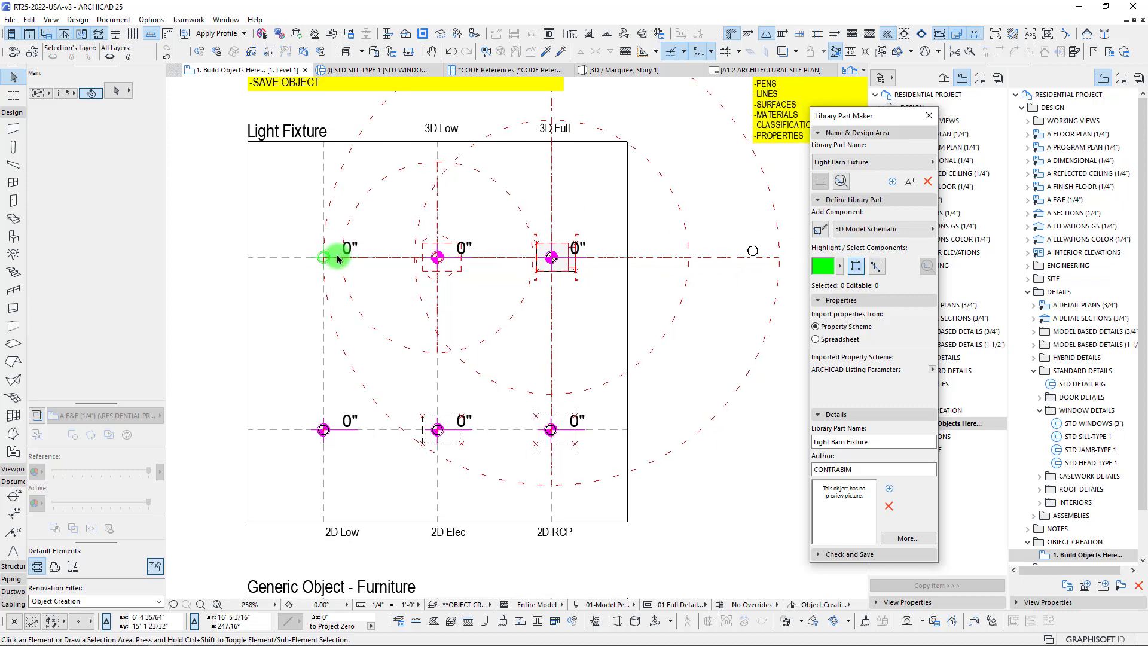
Step: Examine the highlighted 3D Model Schematic components in the Generic Object - Furniture and Window regions
{"action": "middle_click_drag", "start_coordinate": [356, 329], "coordinate": [372, 159]}
{"action": "scroll", "coordinate": [359, 414], "scroll_direction": "up", "scroll_amount": 1}
{"action": "middle_click_drag", "start_coordinate": [346, 348], "coordinate": [344, 234]}
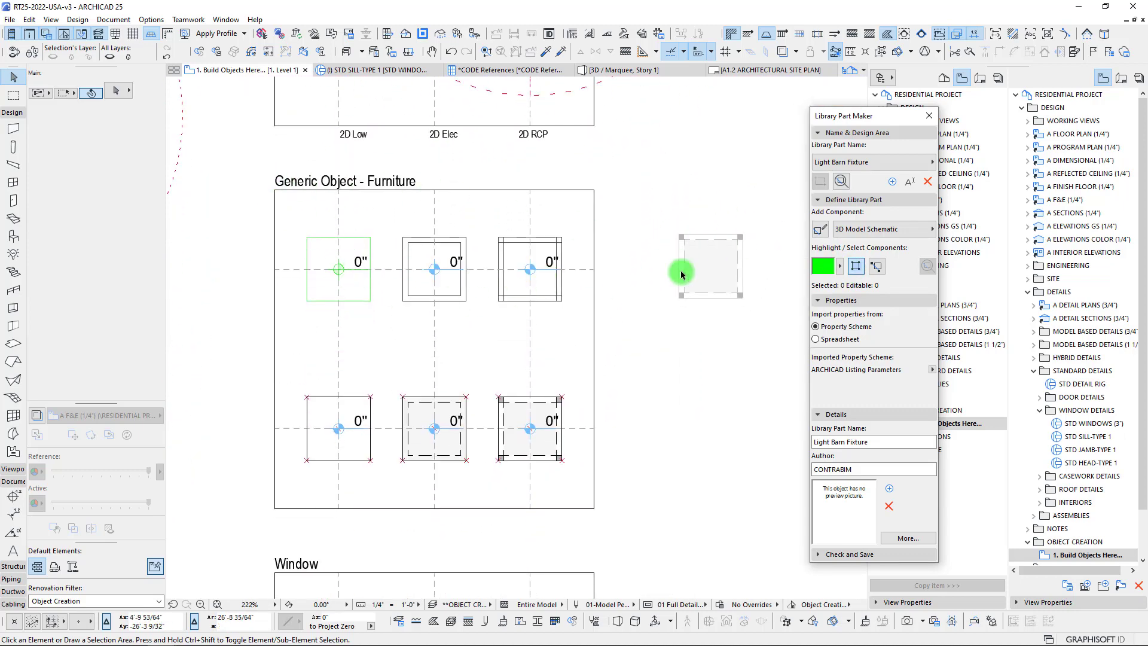
{"action": "middle_click_drag", "start_coordinate": [539, 414], "coordinate": [549, 115]}
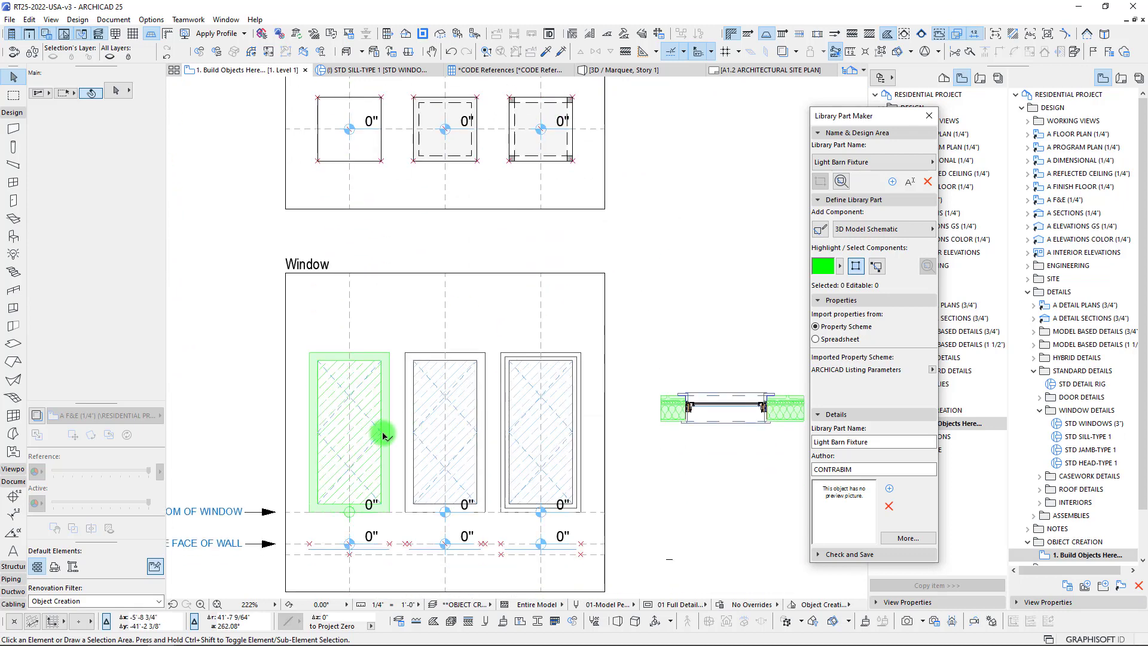
{"action": "middle_click_drag", "start_coordinate": [383, 433], "coordinate": [363, 312]}
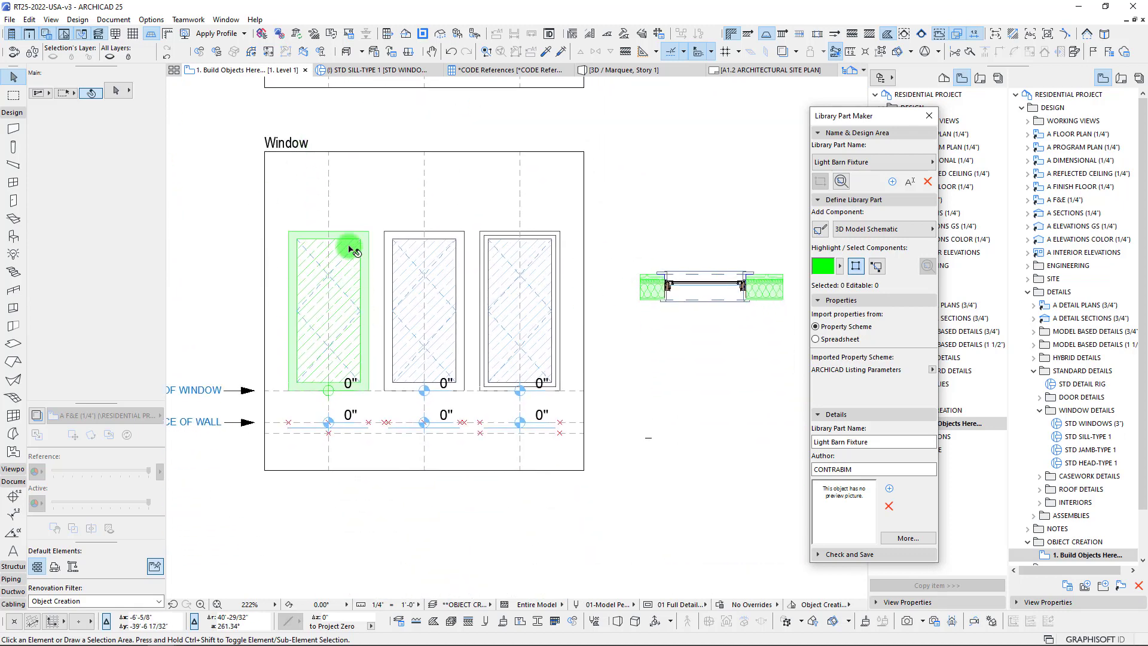
{"action": "middle_click_drag", "start_coordinate": [337, 241], "coordinate": [343, 308]}
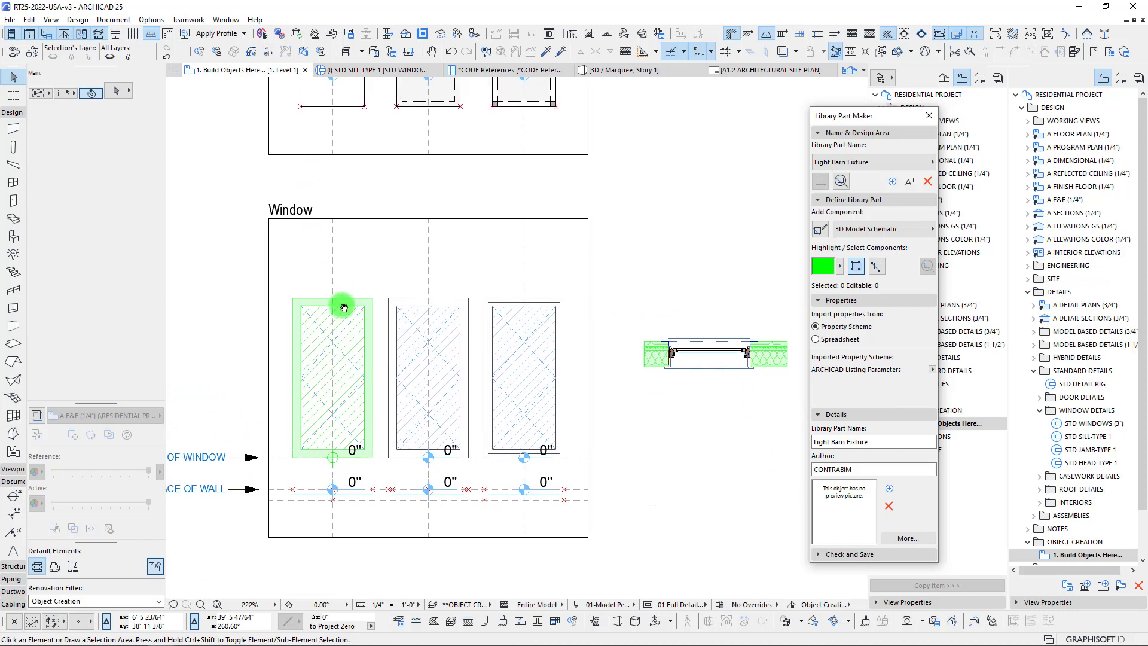
{"action": "scroll", "coordinate": [328, 390], "scroll_direction": "down", "scroll_amount": 1}
{"action": "middle_click_drag", "start_coordinate": [333, 375], "coordinate": [351, 401]}
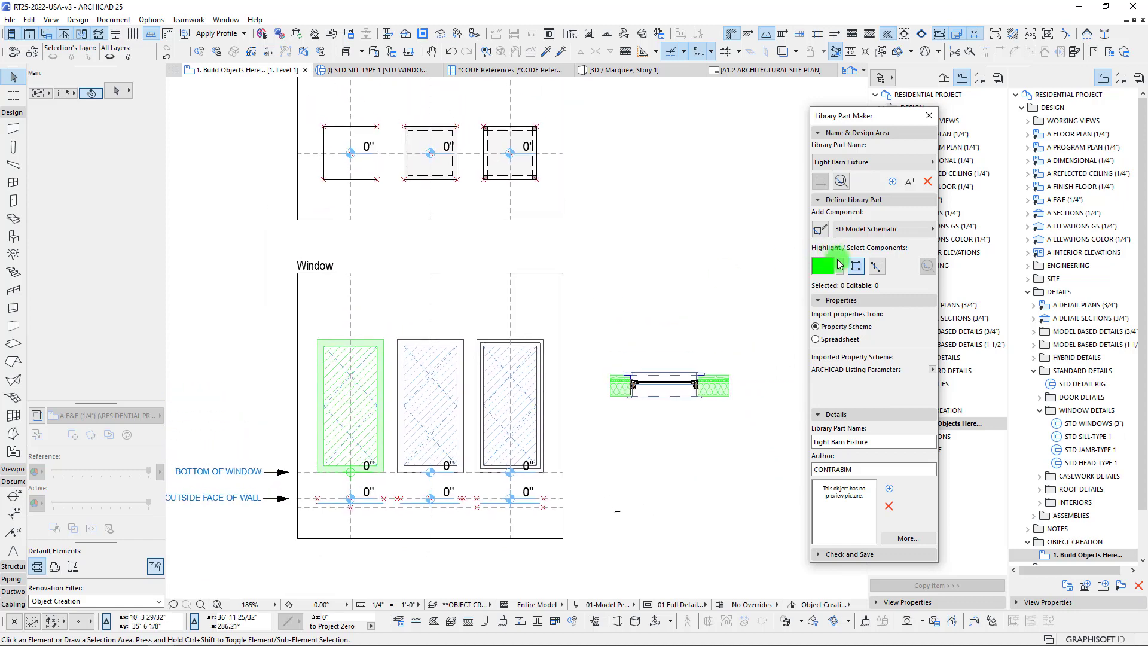
Step: Highlight the 3D Model Simplified components and examine them in the Window, Generic Object - Furniture and Light Fixture regions
{"action": "left_click", "coordinate": [856, 230]}
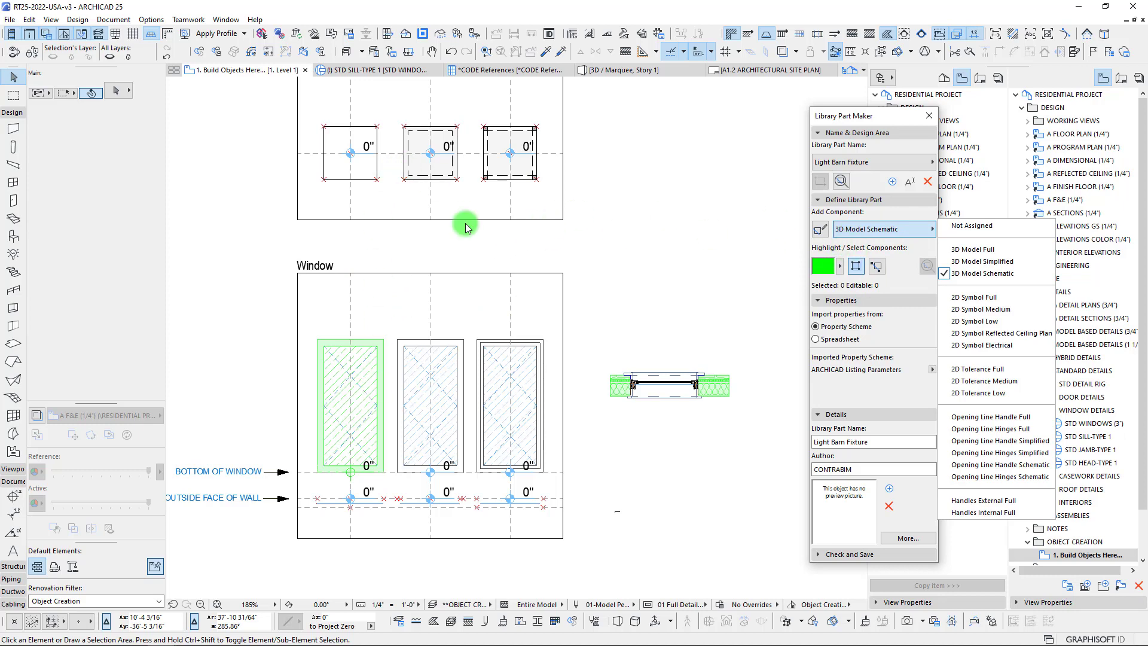
{"action": "left_click", "coordinate": [980, 261]}
{"action": "scroll", "coordinate": [433, 405], "scroll_direction": "up", "scroll_amount": 4}
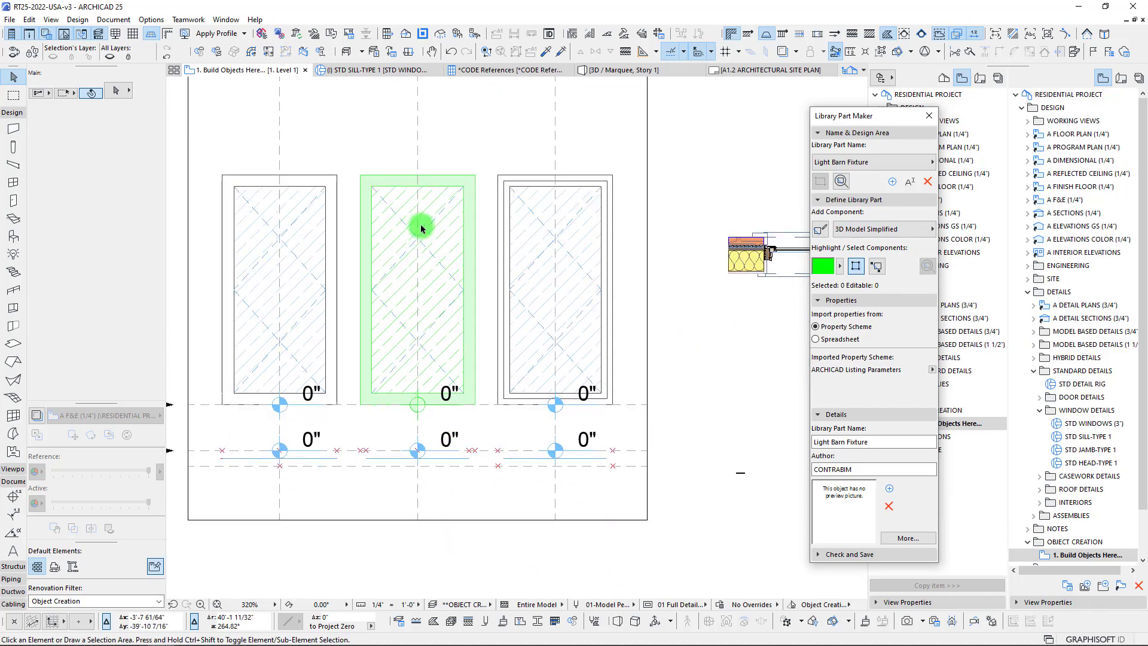
{"action": "scroll", "coordinate": [434, 370], "scroll_direction": "down", "scroll_amount": 4}
{"action": "middle_click_drag", "start_coordinate": [449, 224], "coordinate": [411, 452]}
{"action": "scroll", "coordinate": [376, 228], "scroll_direction": "up", "scroll_amount": 2}
{"action": "middle_click_drag", "start_coordinate": [366, 191], "coordinate": [390, 263]}
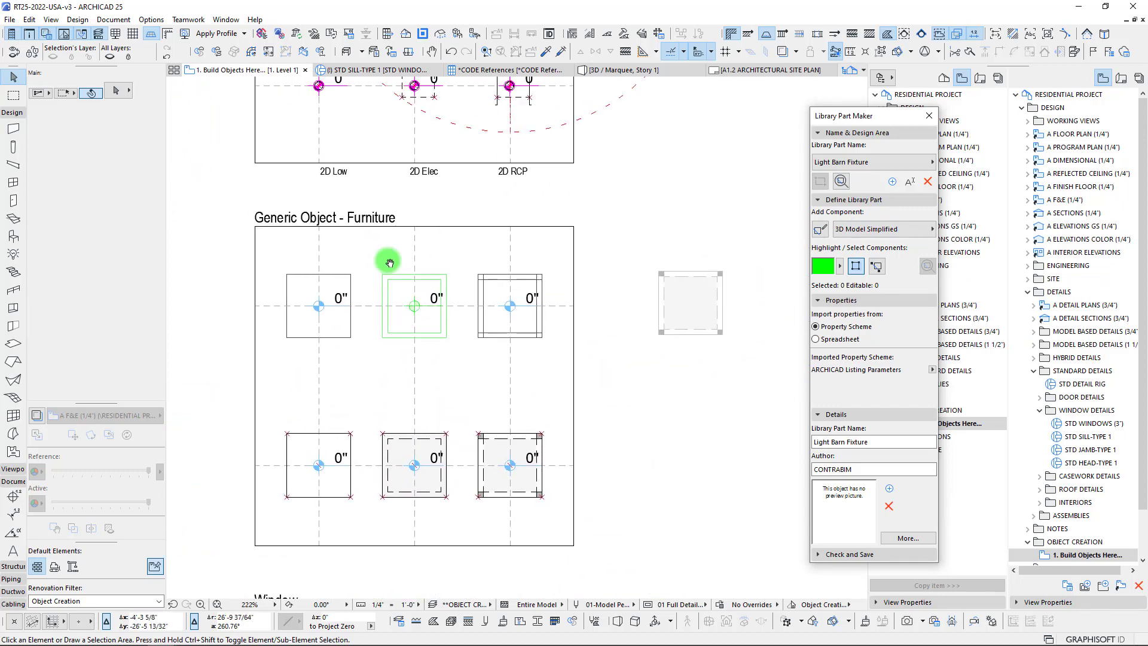
{"action": "middle_click_drag", "start_coordinate": [467, 150], "coordinate": [461, 422]}
{"action": "middle_click_drag", "start_coordinate": [431, 195], "coordinate": [423, 235]}
Step: Highlight the 3D Model Full components and examine them in the Light Fixture and Generic Object - Furniture regions
{"action": "left_click", "coordinate": [851, 233]}
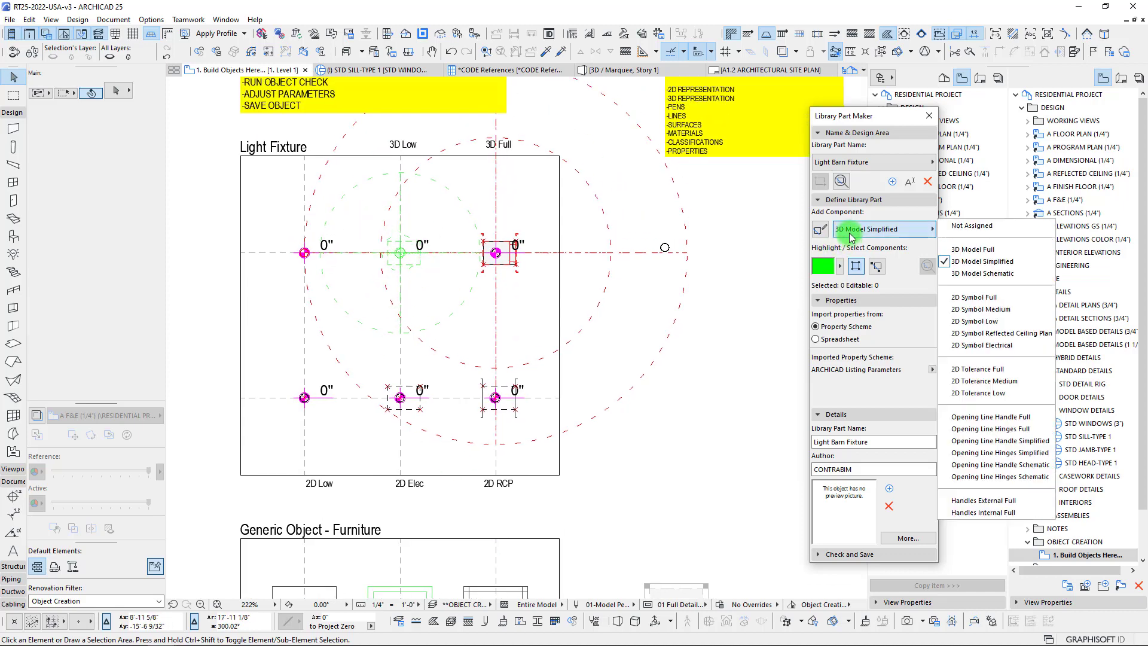
{"action": "left_click", "coordinate": [981, 248]}
{"action": "scroll", "coordinate": [508, 257], "scroll_direction": "up", "scroll_amount": 5}
{"action": "scroll", "coordinate": [484, 272], "scroll_direction": "down", "scroll_amount": 5}
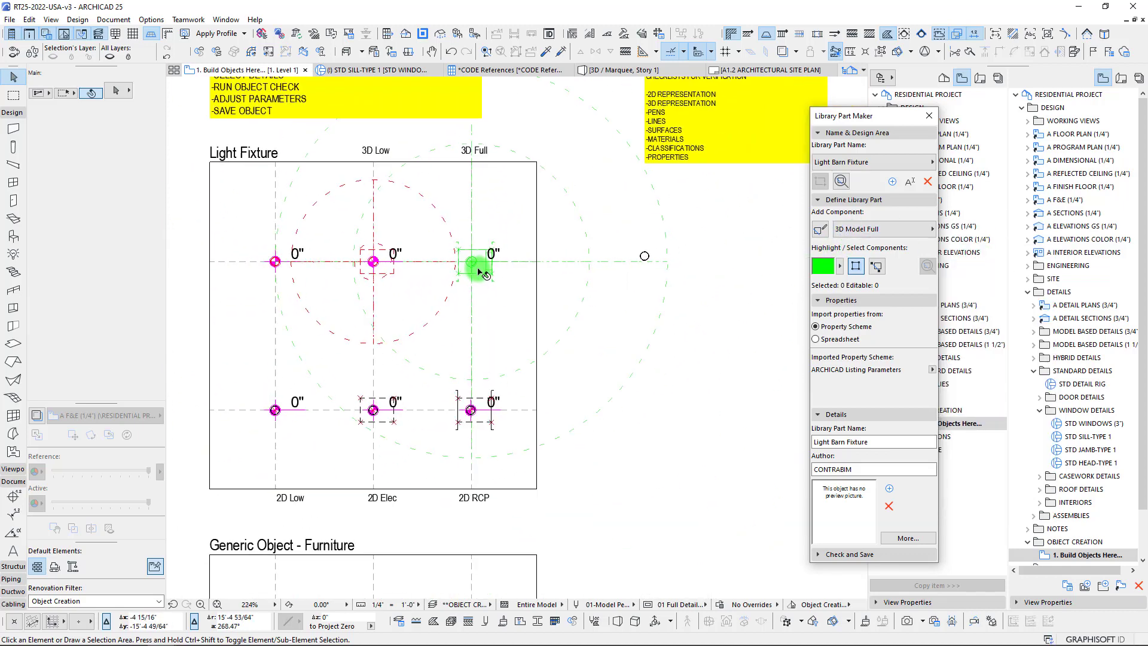
{"action": "scroll", "coordinate": [609, 310], "scroll_direction": "down", "scroll_amount": 2}
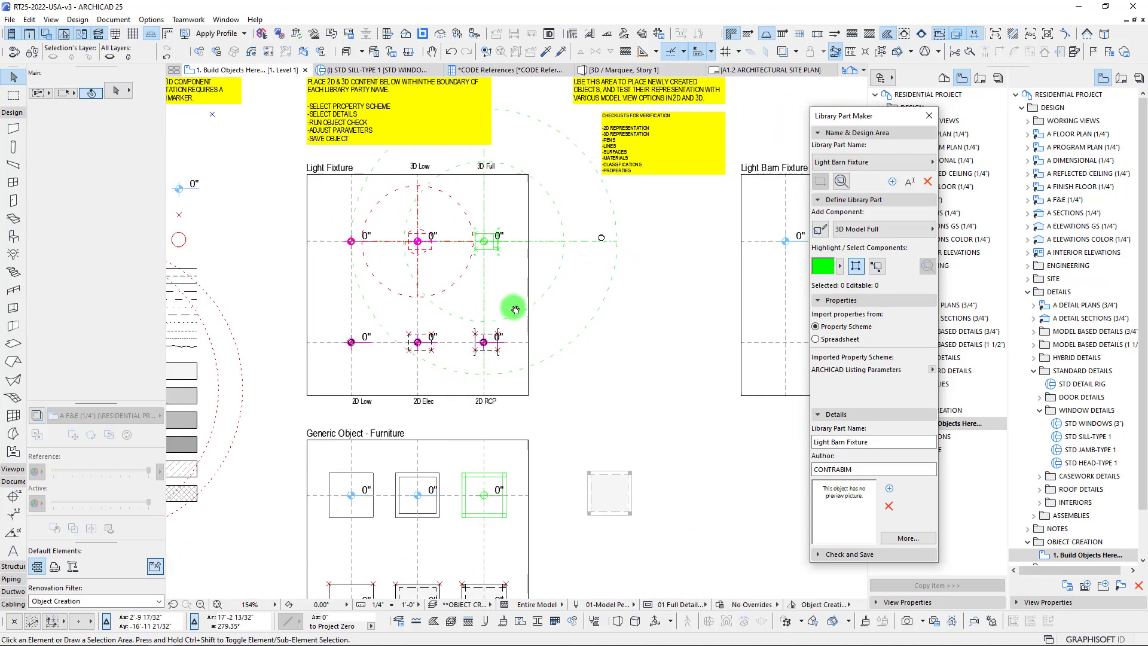
{"action": "middle_click_drag", "start_coordinate": [489, 373], "coordinate": [499, 303]}
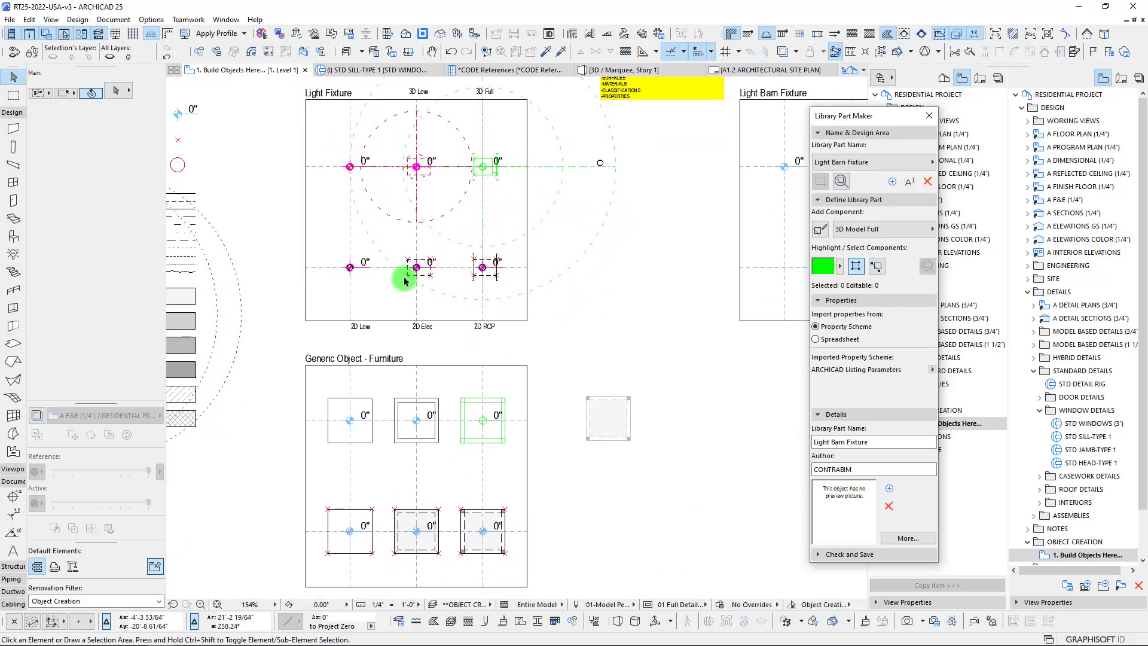
Step: Enclose the Light Fixture, Generic Object - Furniture and Window regions in one marquee and show its contents in 3D at an angle
{"action": "left_click", "coordinate": [15, 96]}
{"action": "left_click", "coordinate": [298, 88]}
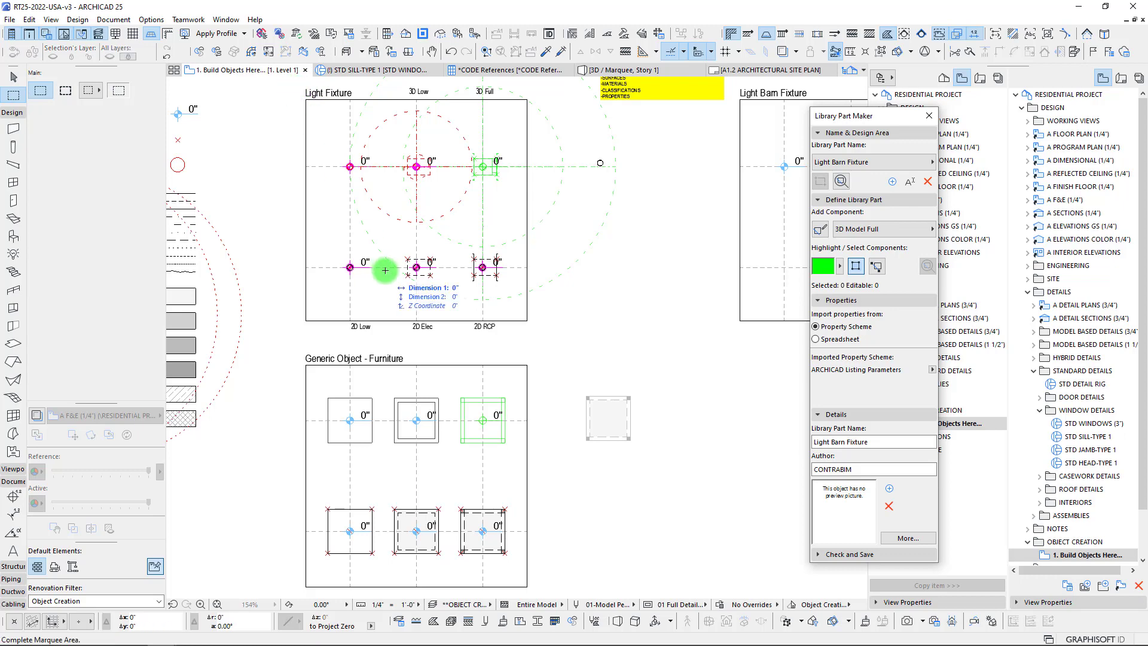
{"action": "scroll", "coordinate": [385, 271], "scroll_direction": "down", "scroll_amount": 3}
{"action": "left_click", "coordinate": [482, 493]}
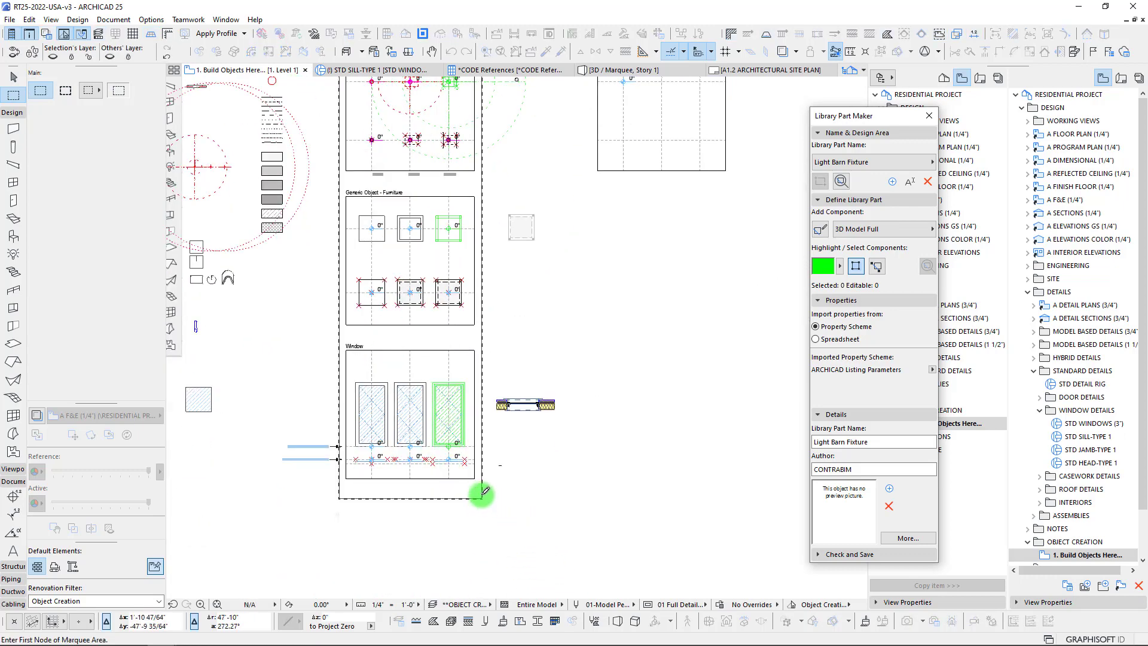
{"action": "middle_click_drag", "start_coordinate": [388, 197], "coordinate": [380, 314]}
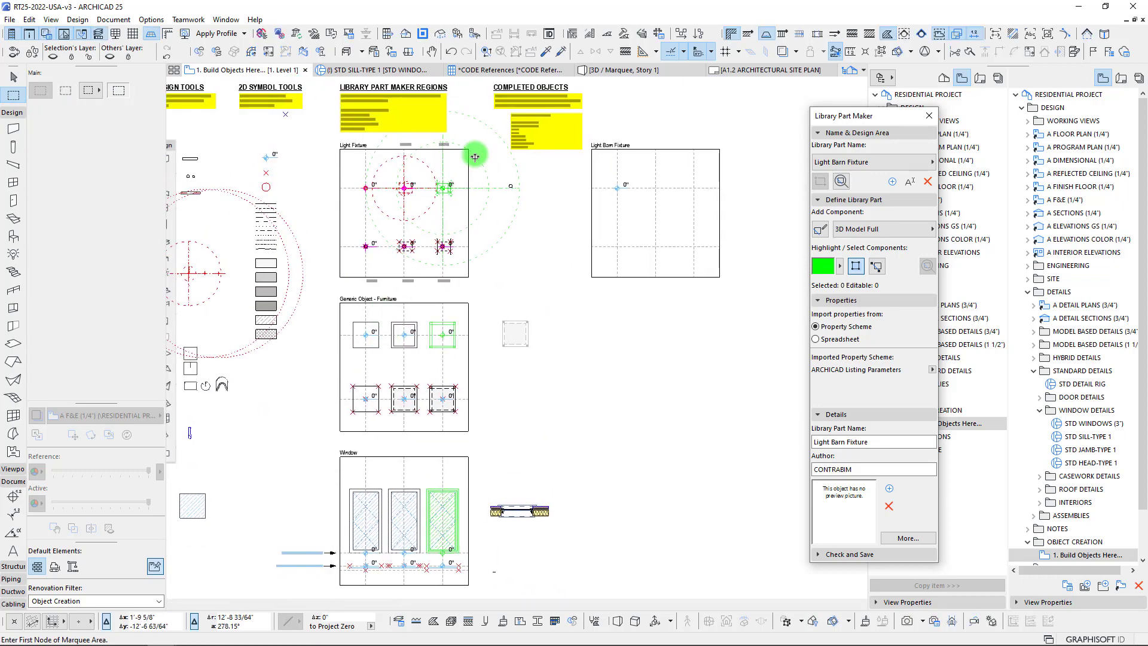
{"action": "key", "text": "F5"}
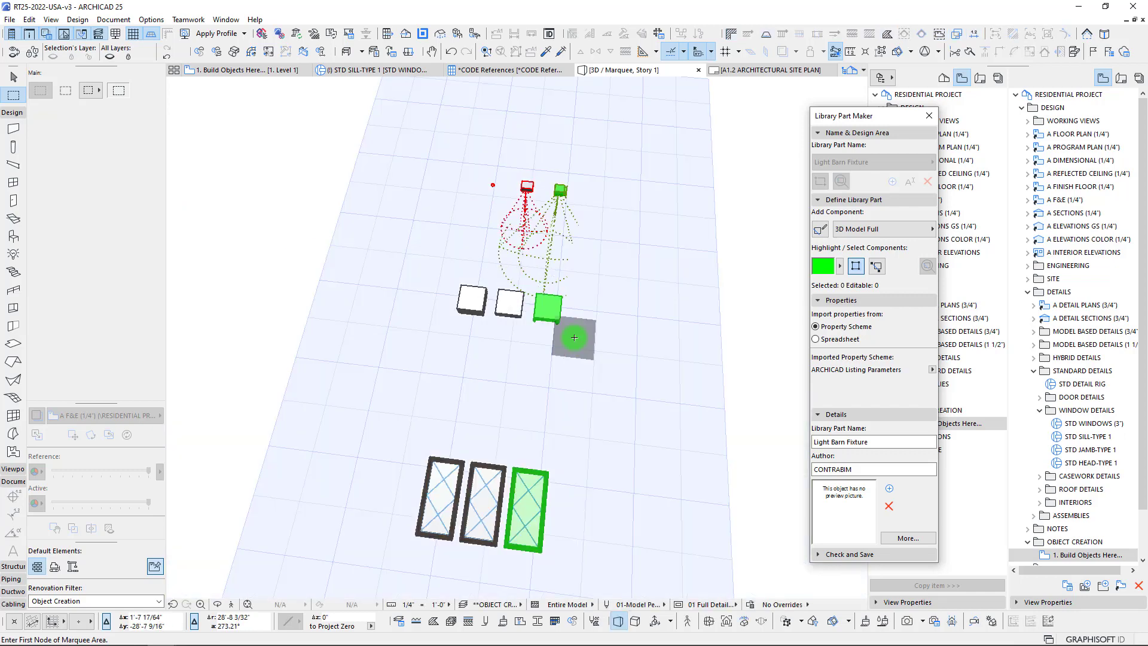
{"action": "middle_click_drag", "start_coordinate": [572, 335], "coordinate": [519, 283], "text": "shift"}
{"action": "scroll", "coordinate": [519, 283], "scroll_direction": "up", "scroll_amount": 2}
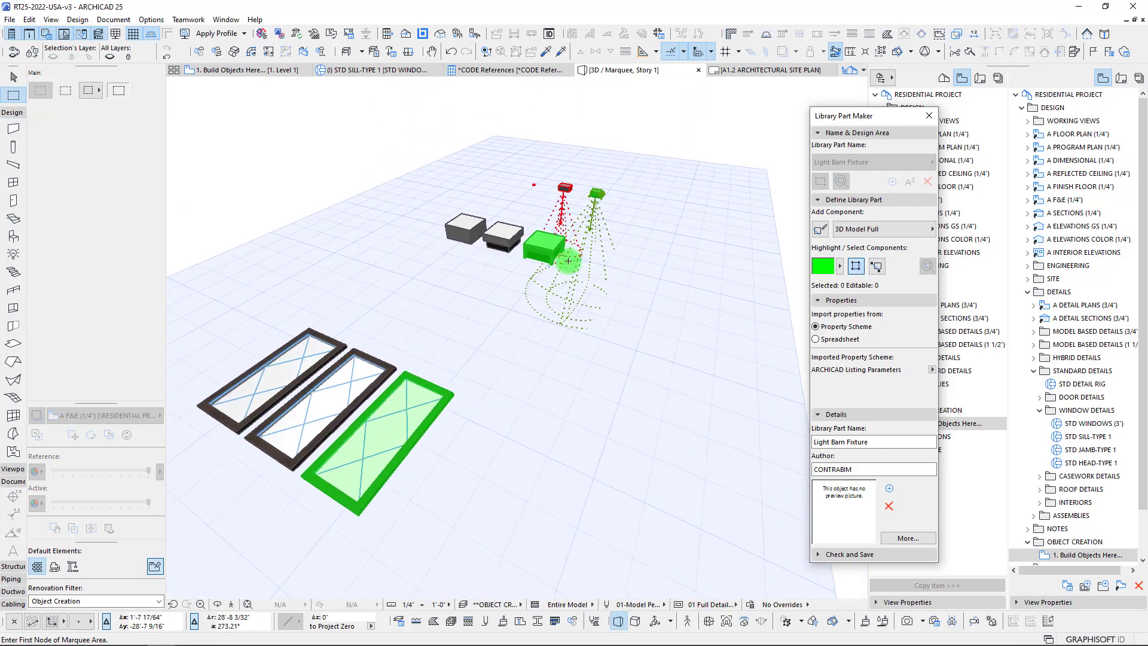
Step: Compare the 3D Model Simplified, Full and Schematic components in the 3D view by highlighting each type in turn
{"action": "left_click", "coordinate": [861, 229]}
{"action": "left_click", "coordinate": [981, 259]}
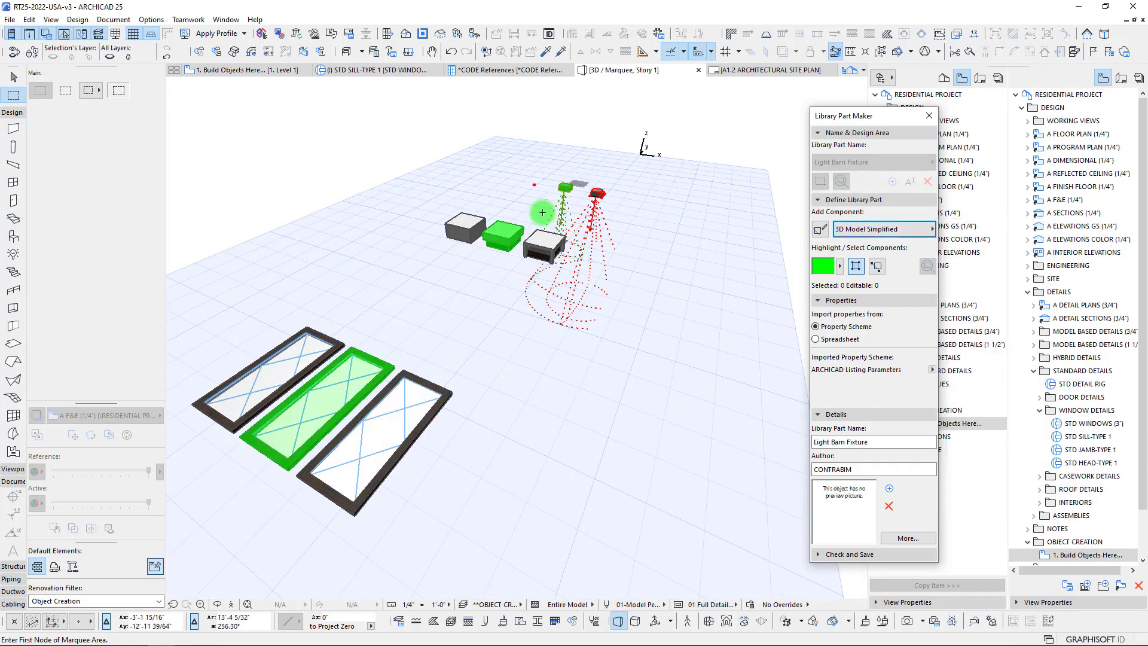
{"action": "left_click", "coordinate": [884, 229]}
{"action": "left_click", "coordinate": [975, 250]}
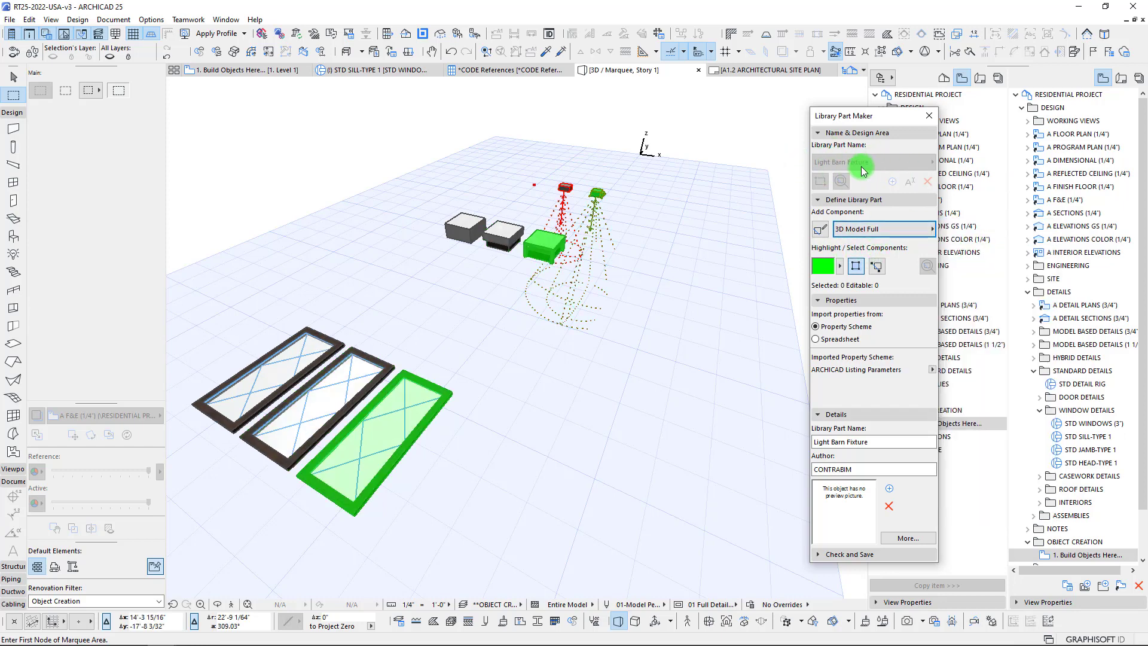
{"action": "left_click", "coordinate": [897, 232]}
{"action": "left_click", "coordinate": [960, 267]}
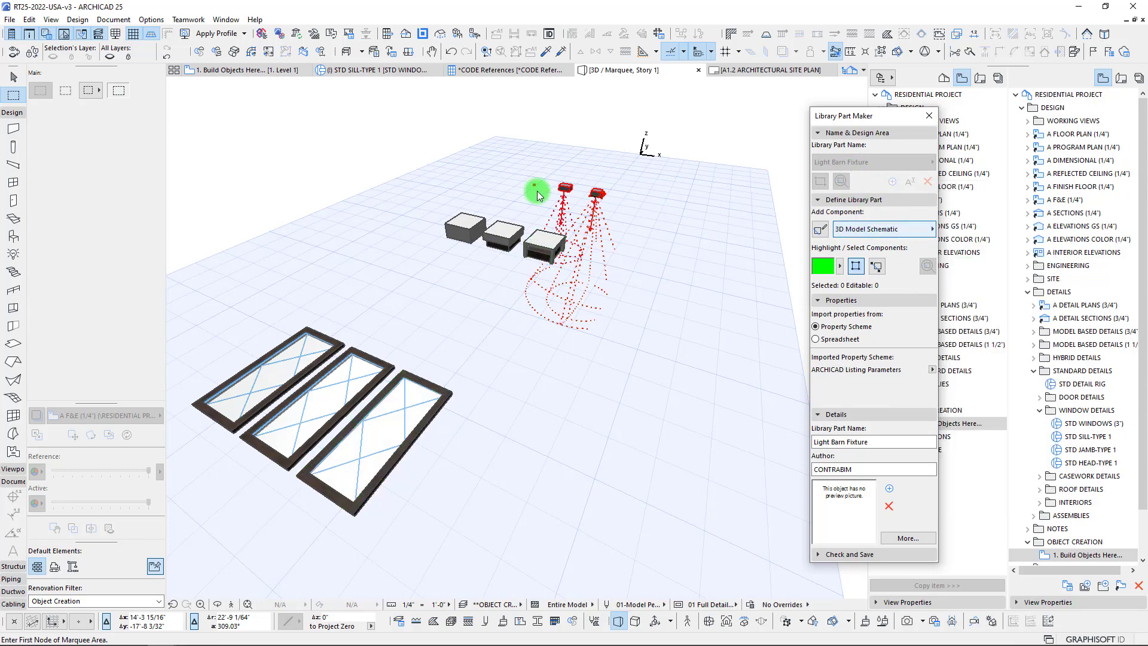
{"action": "middle_click_drag", "start_coordinate": [551, 257], "coordinate": [614, 293], "text": "shift"}
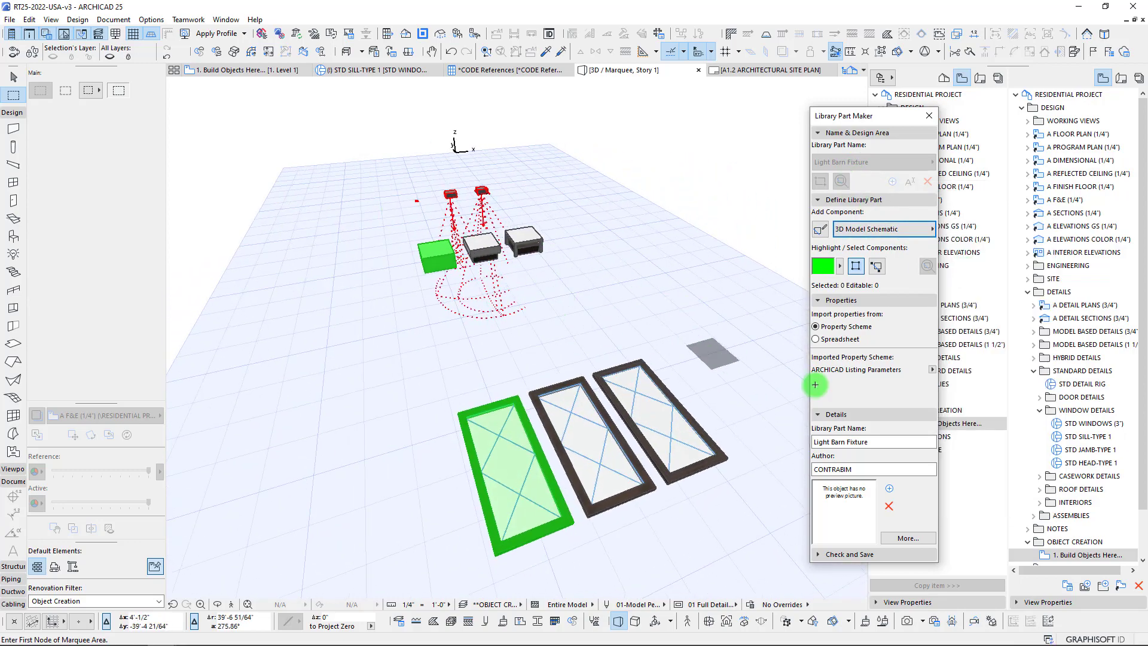
Step: Select the small ring-shaped element beside the light fixtures in the 3D view
{"action": "scroll", "coordinate": [554, 221], "scroll_direction": "up", "scroll_amount": 3}
{"action": "middle_click_drag", "start_coordinate": [553, 221], "coordinate": [684, 321]}
{"action": "scroll", "coordinate": [436, 242], "scroll_direction": "up", "scroll_amount": 5}
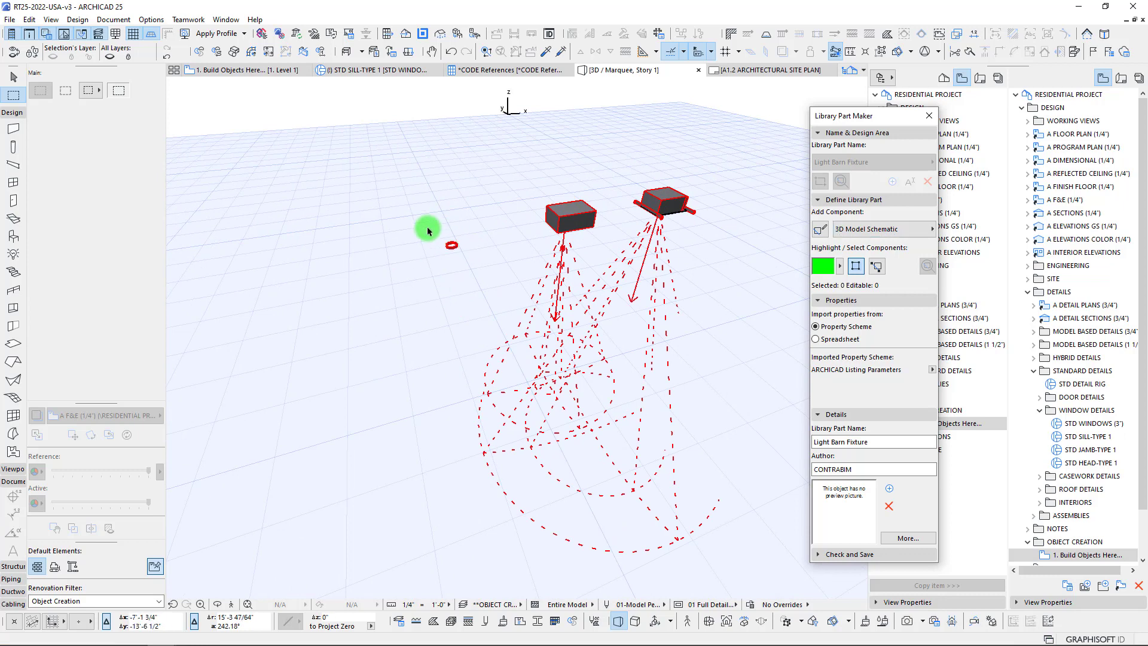
{"action": "left_click", "coordinate": [424, 220]}
{"action": "left_click", "coordinate": [472, 261]}
{"action": "left_click", "coordinate": [451, 245]}
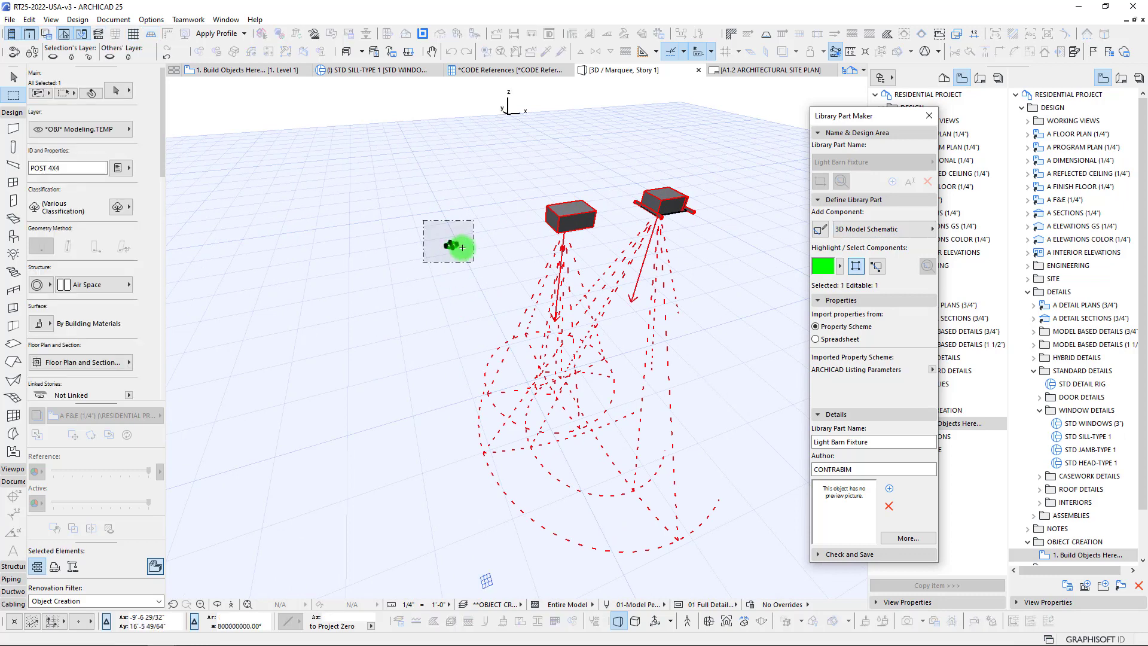
Step: Turn on component adding with the 3D Model Schematic type for the selected ring element, and deselect the ring
{"action": "left_click", "coordinate": [903, 229]}
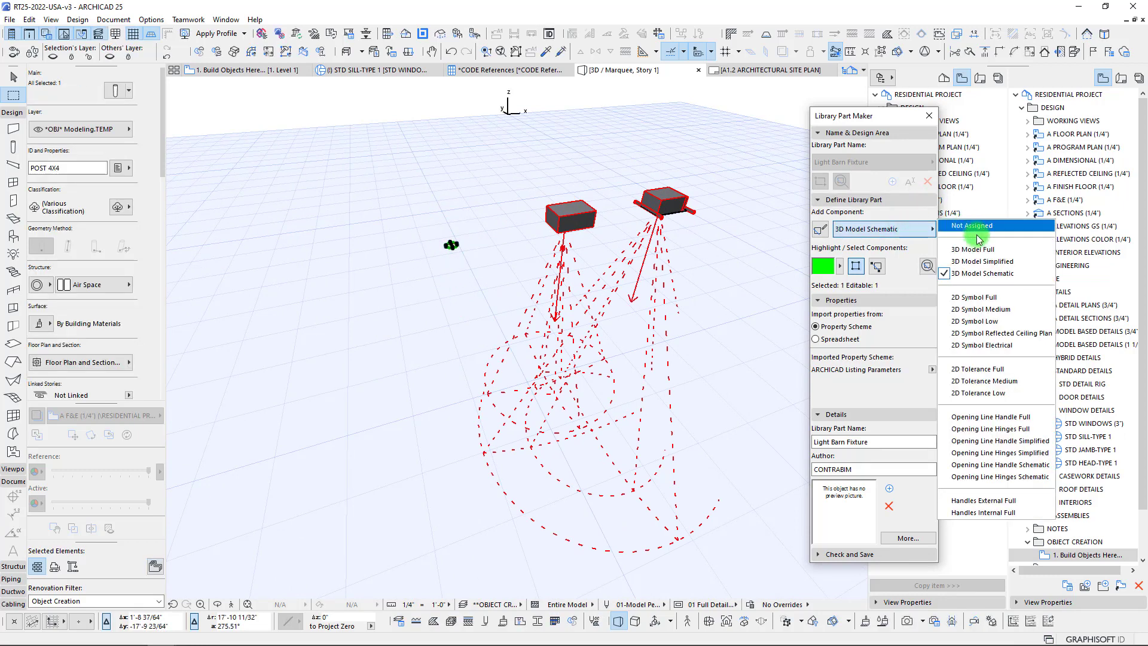
{"action": "left_click", "coordinate": [981, 273]}
{"action": "left_click", "coordinate": [822, 235]}
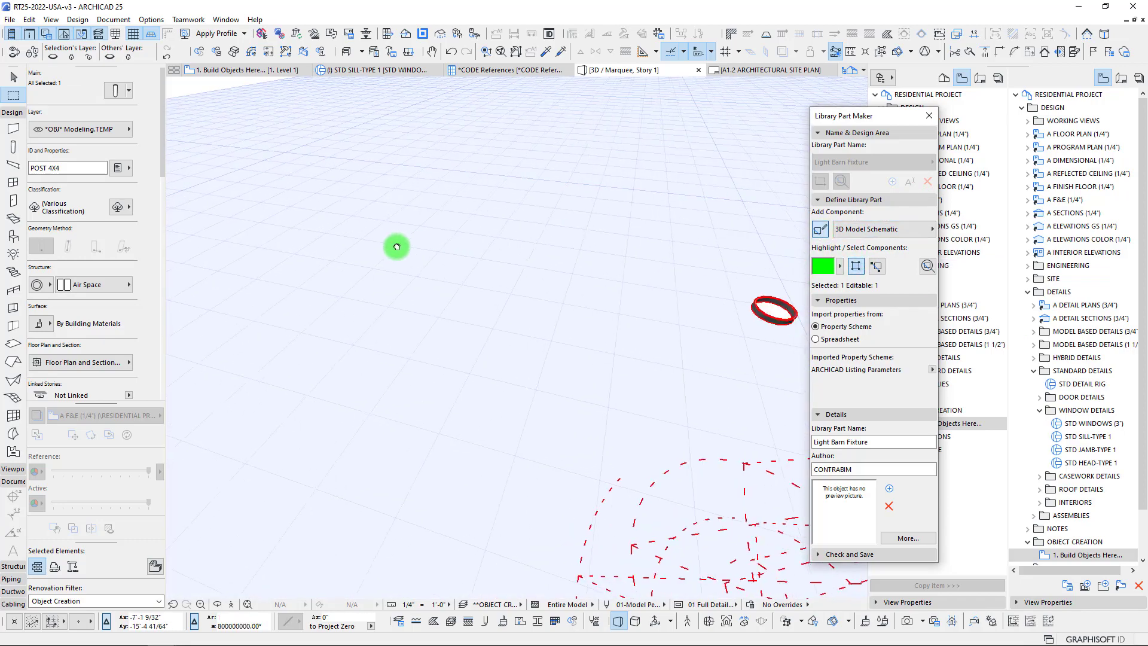
{"action": "middle_click_drag", "start_coordinate": [690, 303], "coordinate": [759, 269], "text": "shift"}
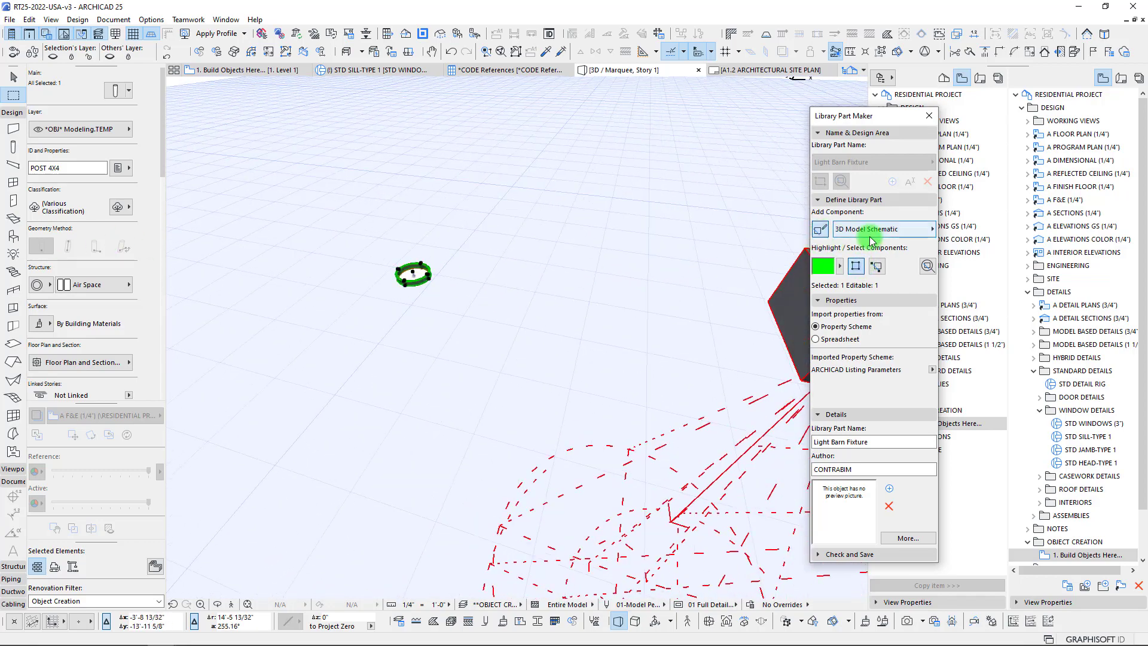
{"action": "left_click", "coordinate": [914, 231]}
{"action": "left_click", "coordinate": [962, 273]}
{"action": "scroll", "coordinate": [514, 312], "scroll_direction": "down", "scroll_amount": 8}
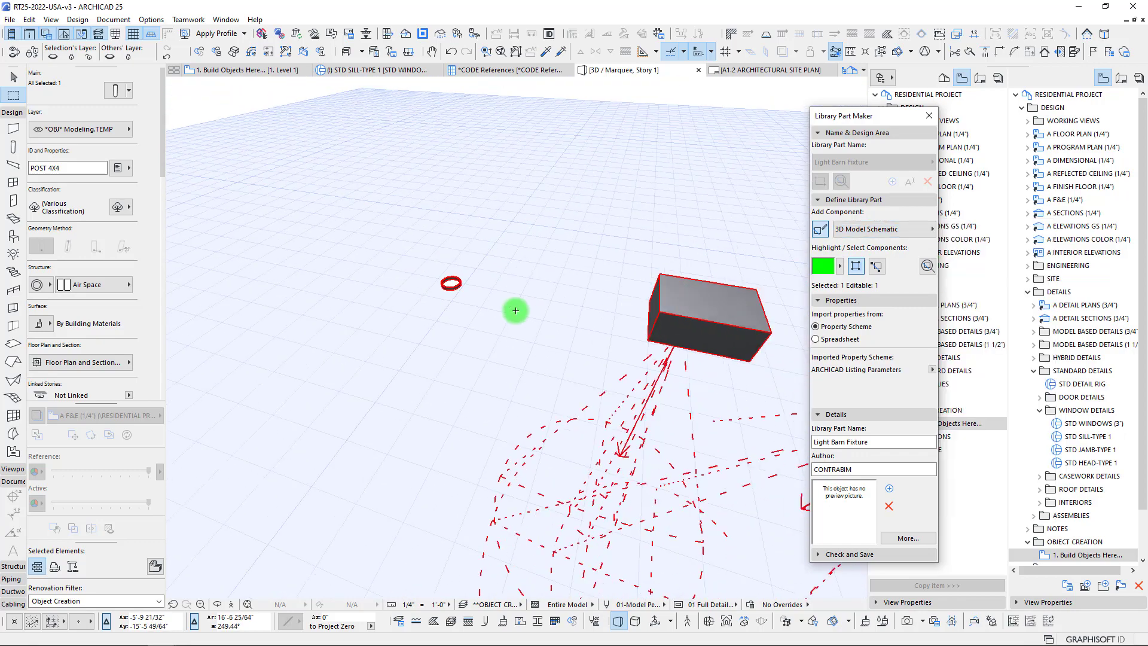
{"action": "key", "text": "Escape"}
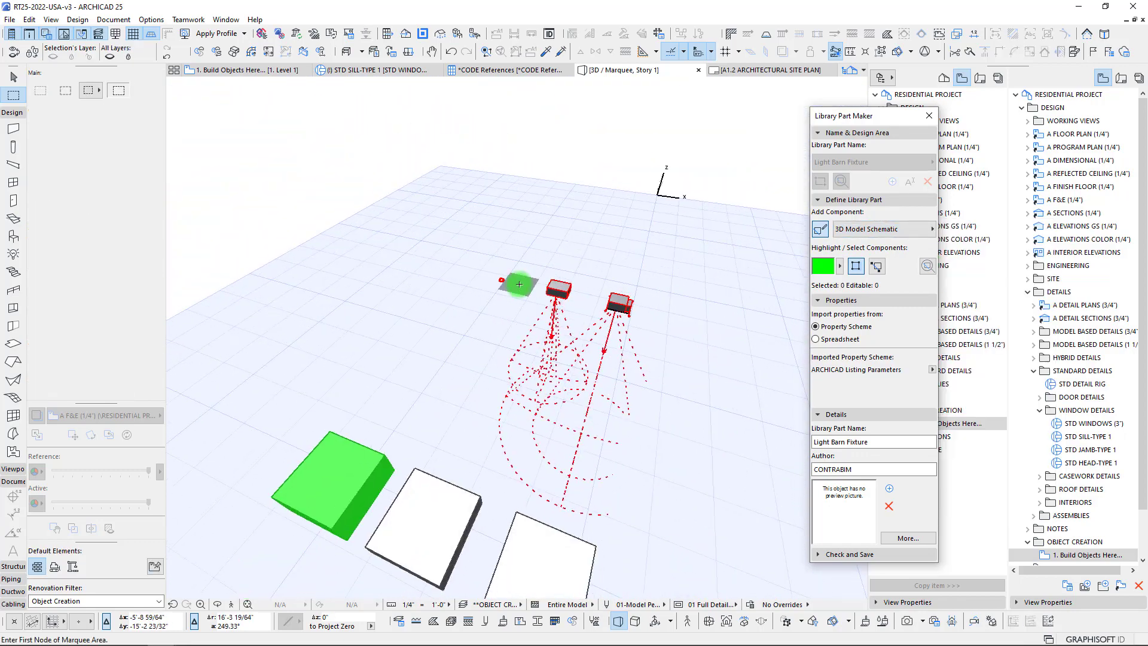
Step: Return to the floor plan, inspect the schematic level marker in the Light Fixture region, and clear the marquee
{"action": "key", "text": "F2"}
{"action": "scroll", "coordinate": [364, 187], "scroll_direction": "up", "scroll_amount": 5}
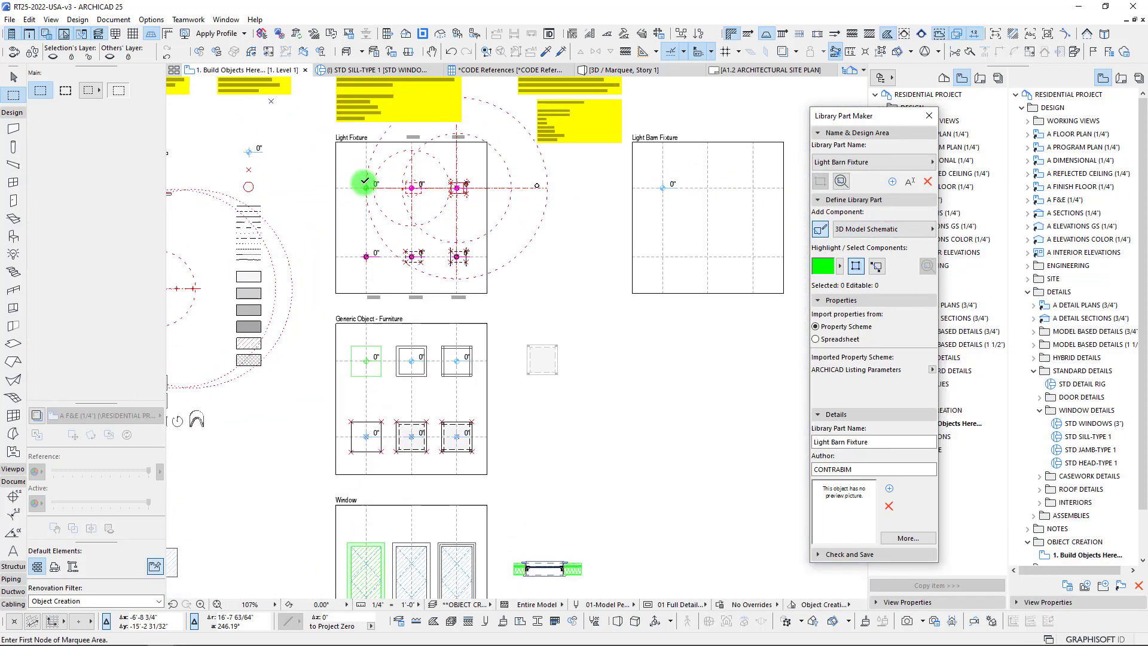
{"action": "scroll", "coordinate": [365, 200], "scroll_direction": "up", "scroll_amount": 4}
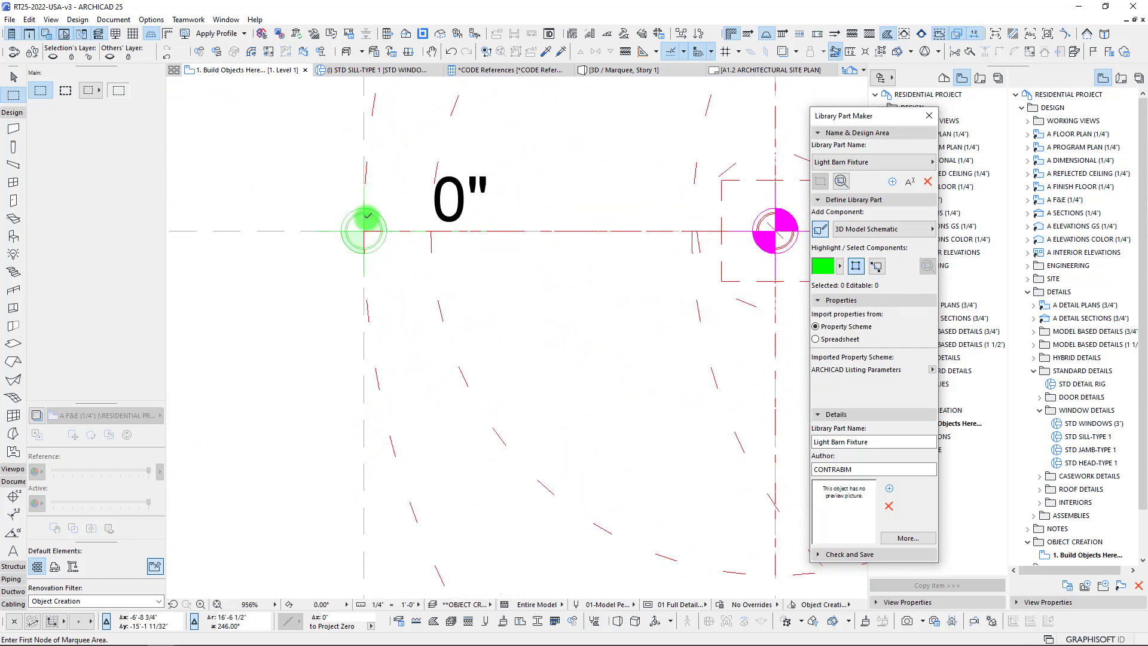
{"action": "scroll", "coordinate": [365, 215], "scroll_direction": "down", "scroll_amount": 10}
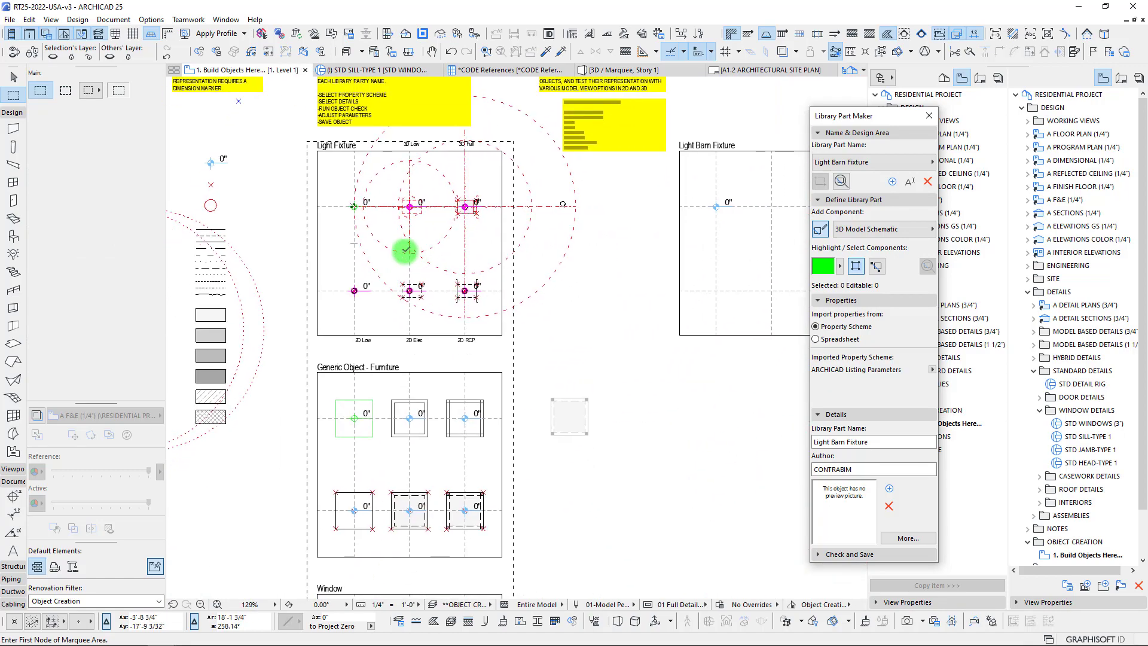
{"action": "middle_click_drag", "start_coordinate": [438, 264], "coordinate": [435, 246]}
{"action": "key", "text": "Escape"}
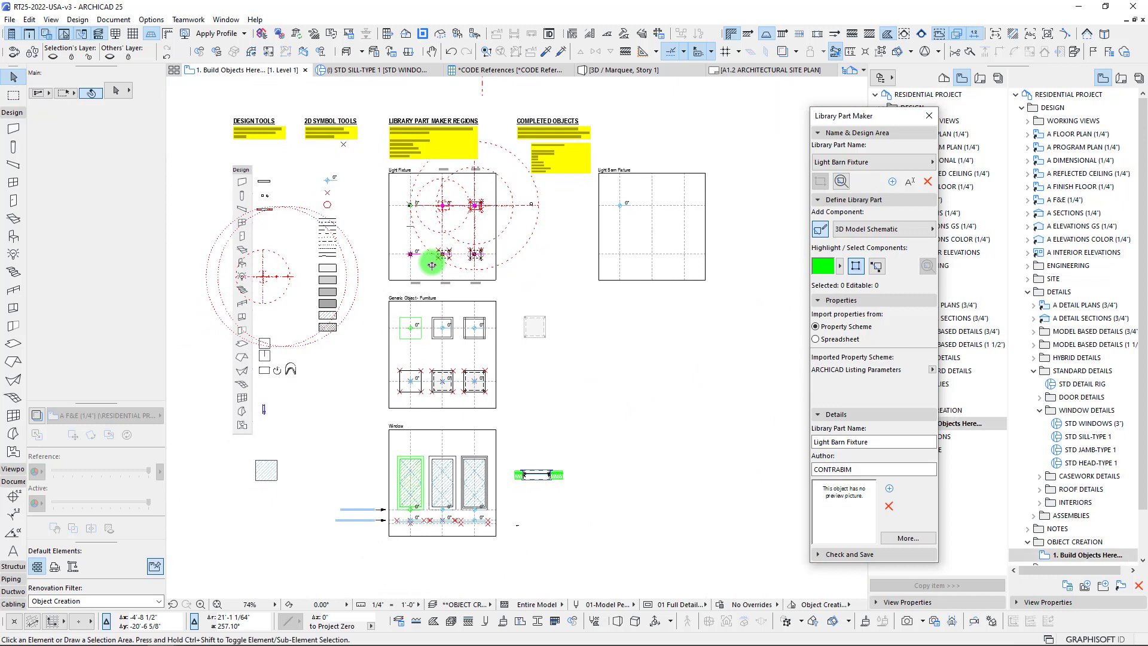
{"action": "middle_click_drag", "start_coordinate": [365, 274], "coordinate": [357, 318]}
{"action": "middle_click_drag", "start_coordinate": [443, 259], "coordinate": [495, 219]}
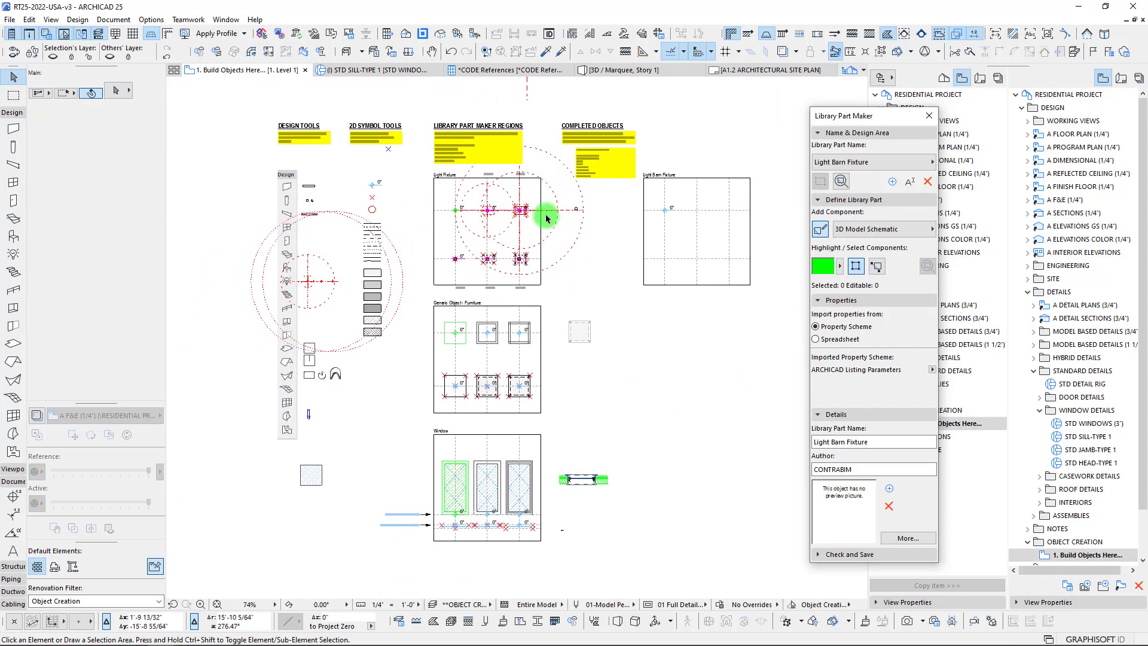
{"action": "mouse_move", "coordinate": [516, 296]}
{"action": "middle_mouse_down"}
{"action": "mouse_move", "coordinate": [533, 299]}
{"action": "mouse_move", "coordinate": [520, 303]}
{"action": "middle_mouse_up"}
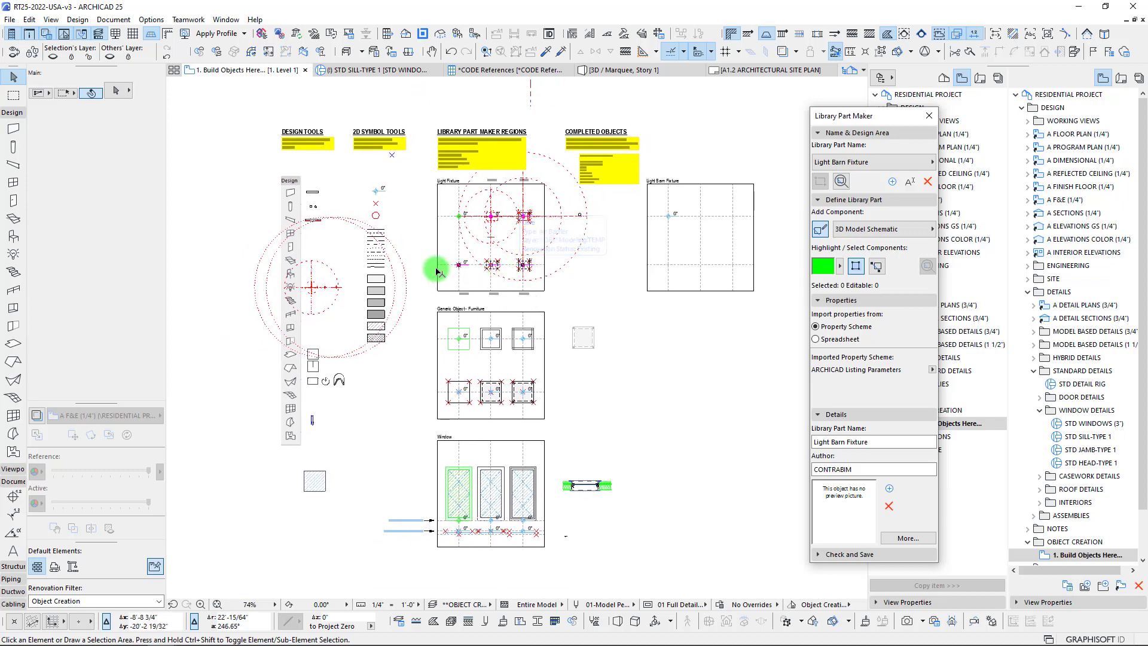
{"action": "middle_click_drag", "start_coordinate": [570, 243], "coordinate": [492, 287]}
{"action": "middle_click_drag", "start_coordinate": [420, 288], "coordinate": [450, 189]}
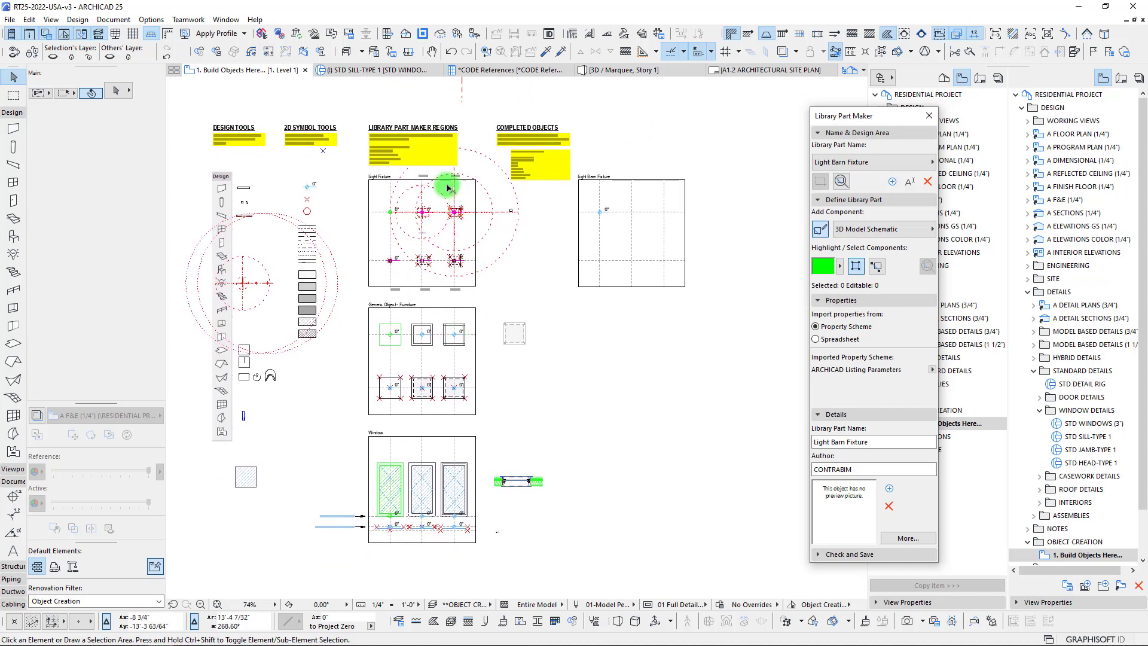
Step: Examine the 3D and 2D markers in the Light Fixture region and the sample level dimension marker among the 2D symbol tools
{"action": "scroll", "coordinate": [394, 202], "scroll_direction": "up", "scroll_amount": 3}
{"action": "scroll", "coordinate": [533, 240], "scroll_direction": "down", "scroll_amount": 2}
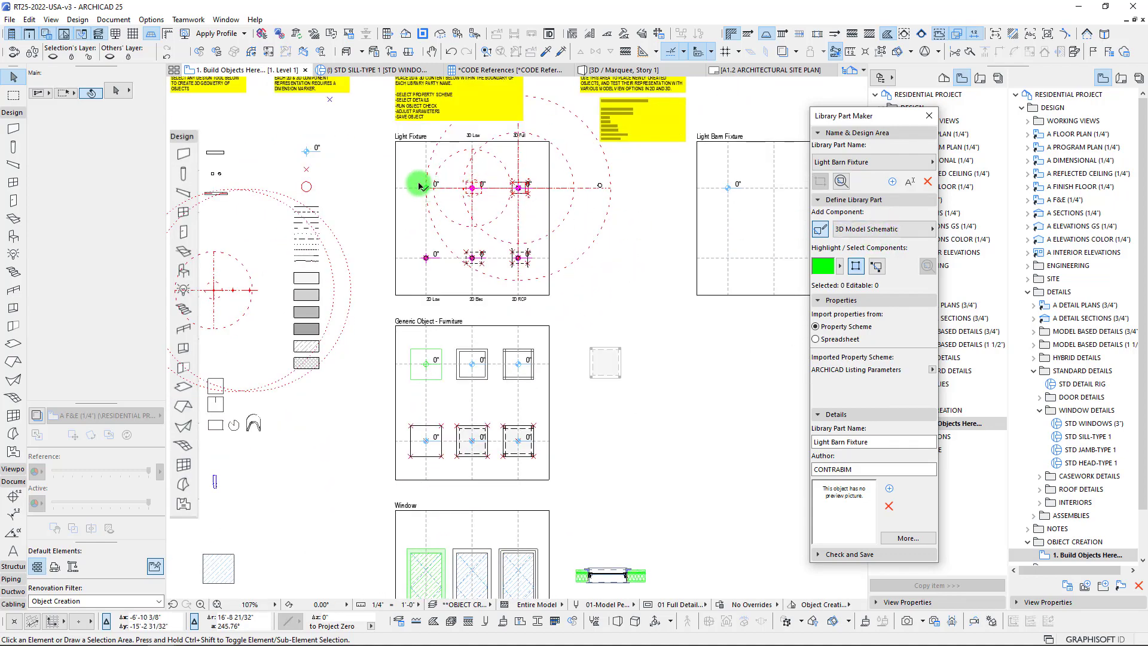
{"action": "scroll", "coordinate": [418, 186], "scroll_direction": "up", "scroll_amount": 5}
{"action": "scroll", "coordinate": [321, 248], "scroll_direction": "down", "scroll_amount": 4}
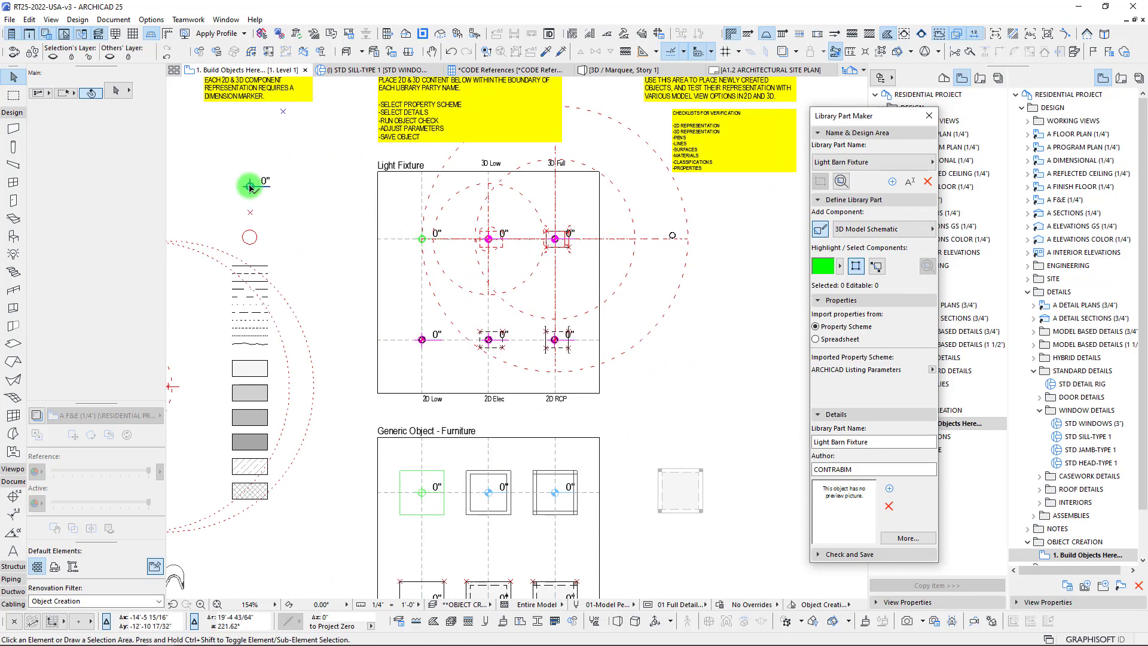
{"action": "scroll", "coordinate": [499, 257], "scroll_direction": "up", "scroll_amount": 3}
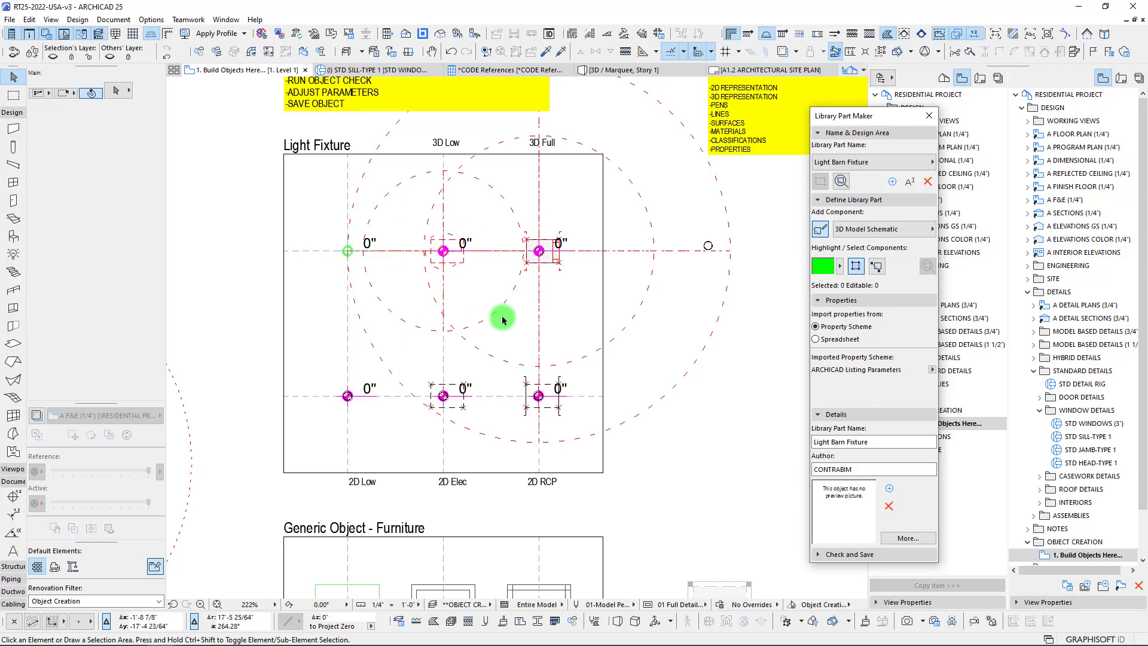
{"action": "scroll", "coordinate": [502, 320], "scroll_direction": "down", "scroll_amount": 3}
{"action": "middle_click_drag", "start_coordinate": [500, 254], "coordinate": [492, 322]}
{"action": "scroll", "coordinate": [355, 265], "scroll_direction": "up", "scroll_amount": 2}
Step: Highlight the 2D Symbol Low component in the Light Fixture region
{"action": "left_click", "coordinate": [907, 229]}
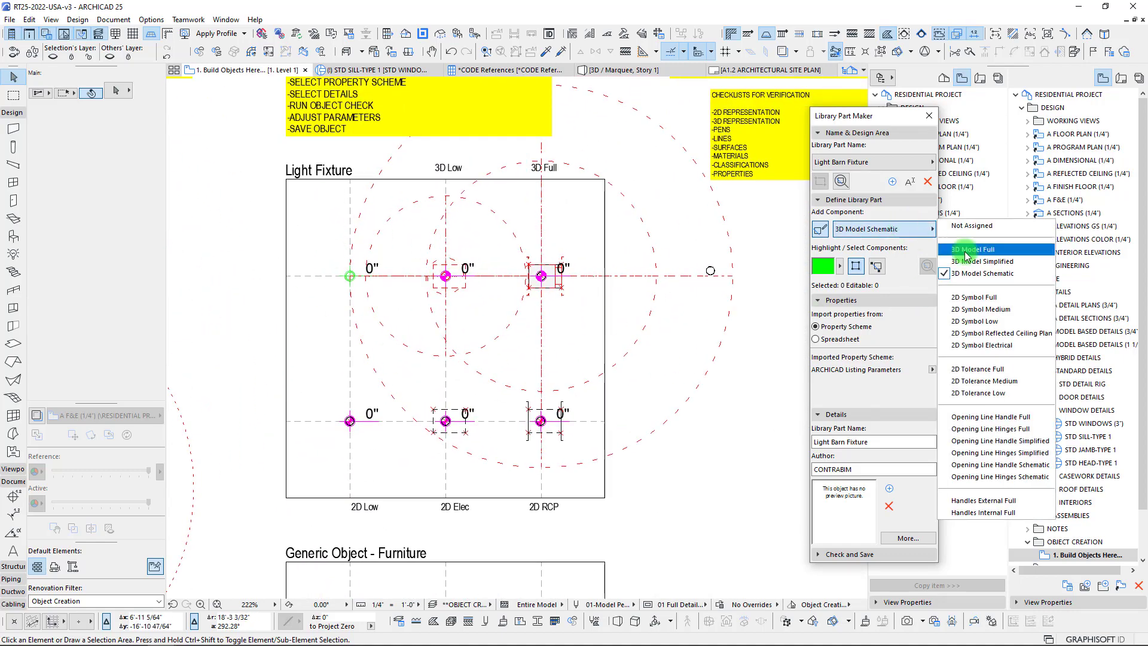
{"action": "left_click", "coordinate": [975, 321]}
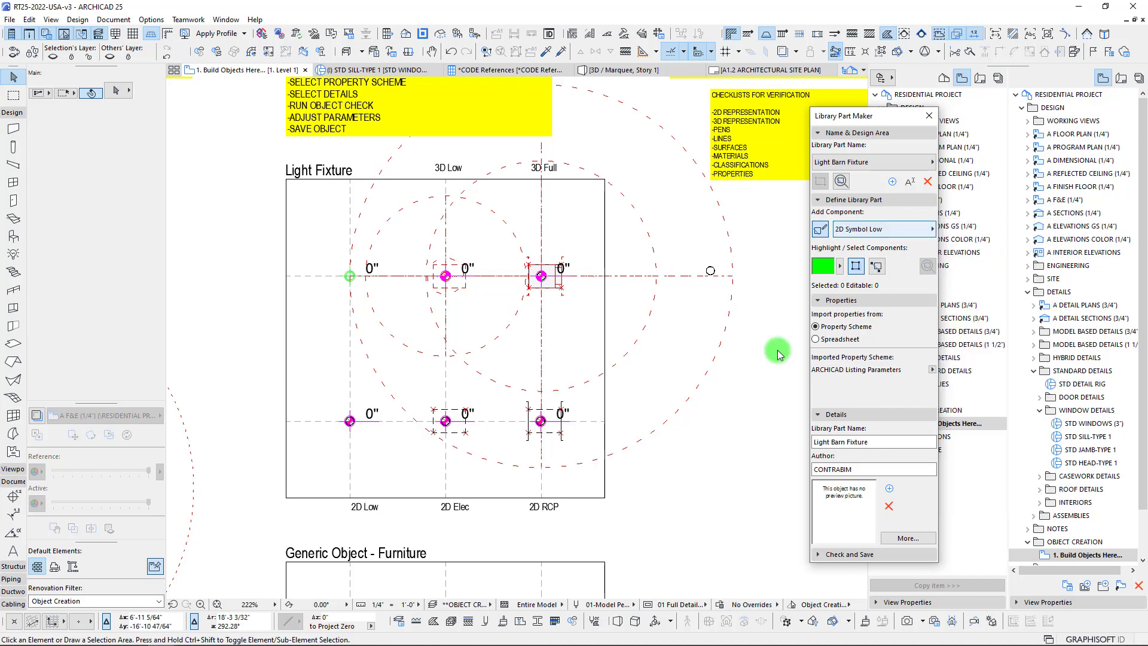
{"action": "scroll", "coordinate": [345, 432], "scroll_direction": "up", "scroll_amount": 4}
{"action": "scroll", "coordinate": [345, 431], "scroll_direction": "down", "scroll_amount": 4}
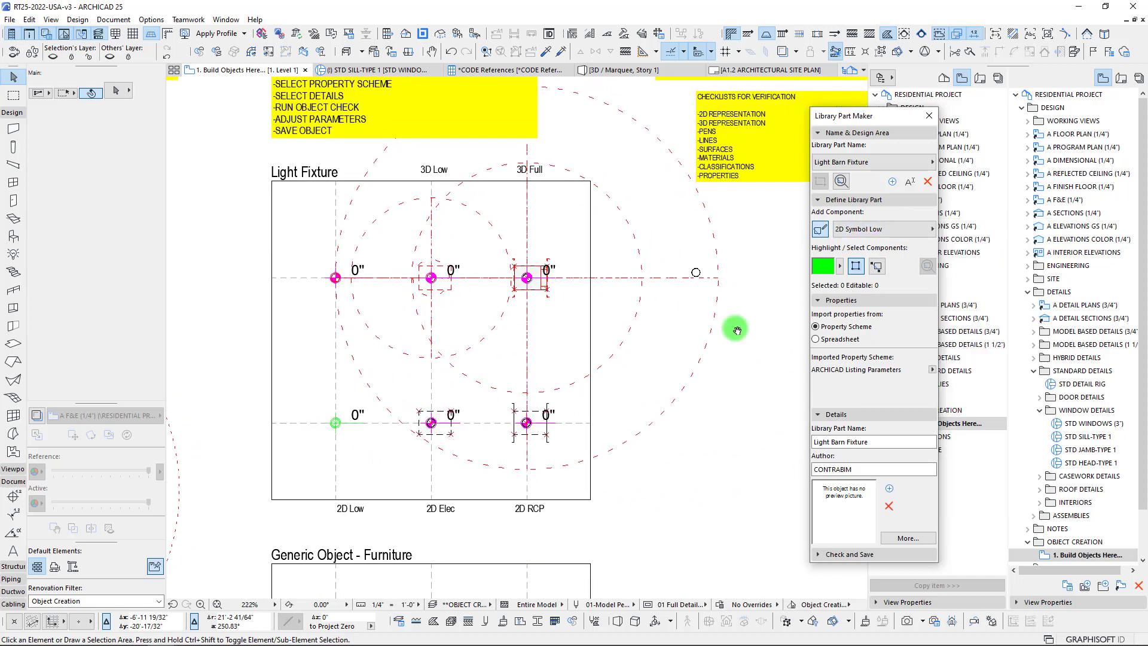
Step: Highlight the 2D Symbol Medium components and compare the Light Fixture region with the Generic Object - Furniture region
{"action": "left_click", "coordinate": [882, 228]}
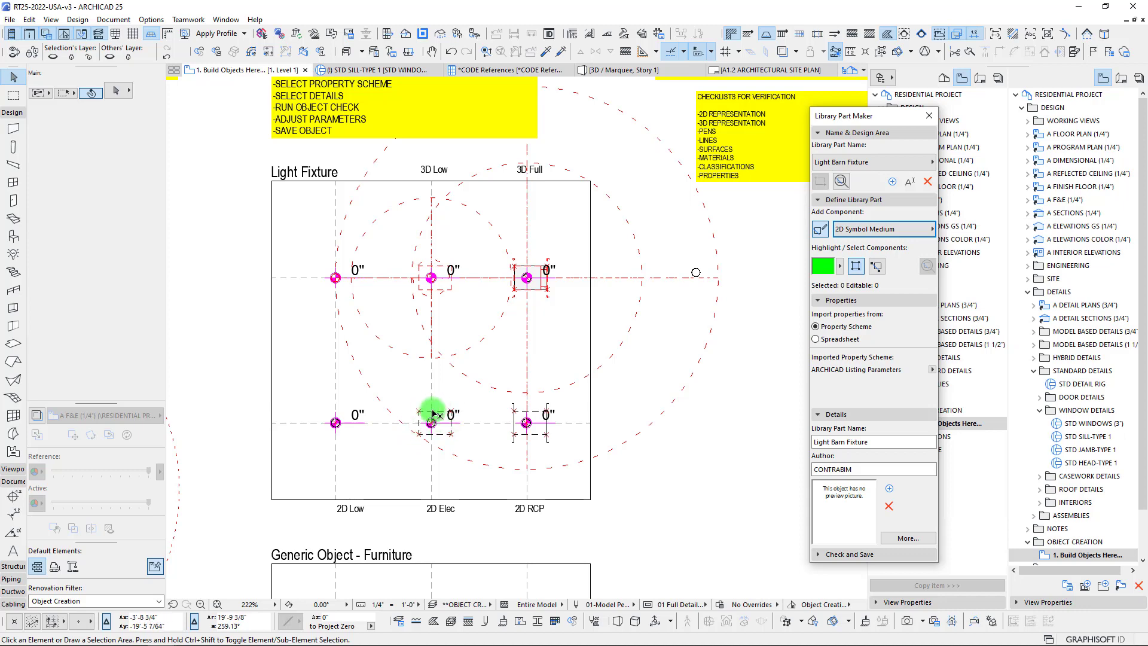
{"action": "middle_click_drag", "start_coordinate": [451, 418], "coordinate": [458, 406]}
{"action": "left_click", "coordinate": [863, 235]}
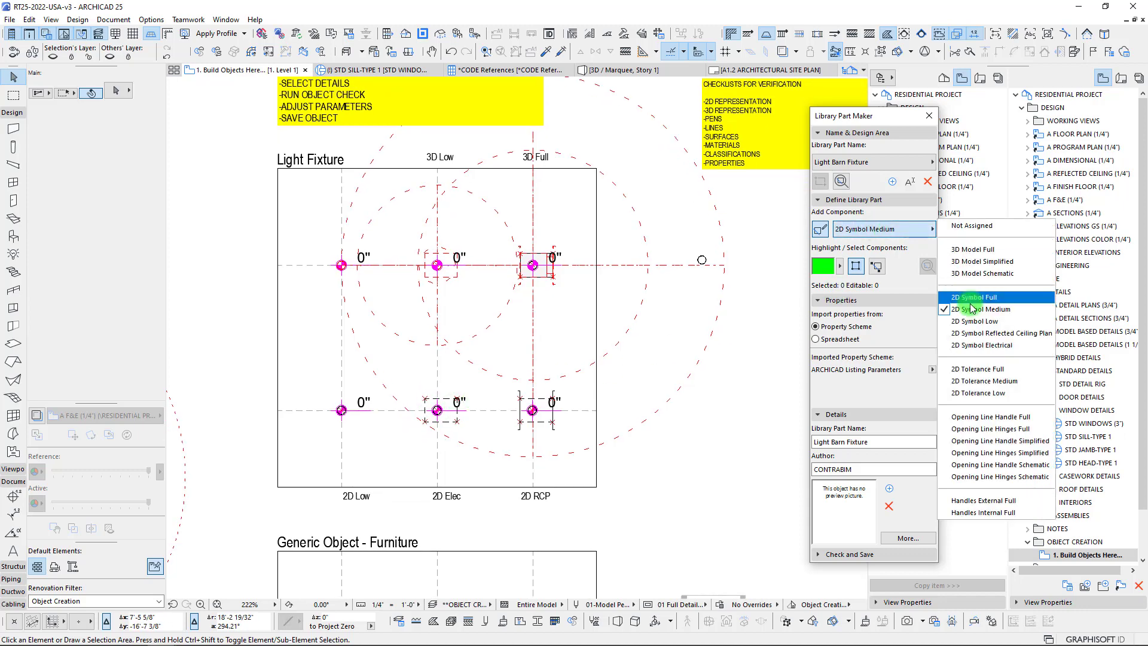
{"action": "scroll", "coordinate": [501, 459], "scroll_direction": "down", "scroll_amount": 10}
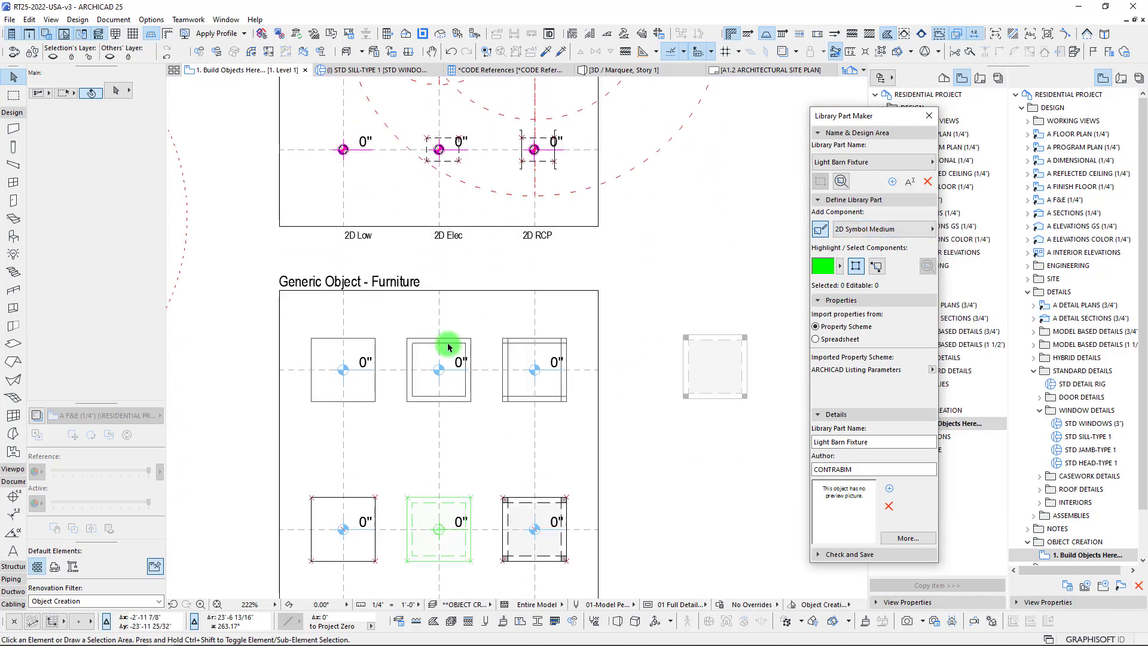
{"action": "middle_click_drag", "start_coordinate": [462, 424], "coordinate": [452, 444]}
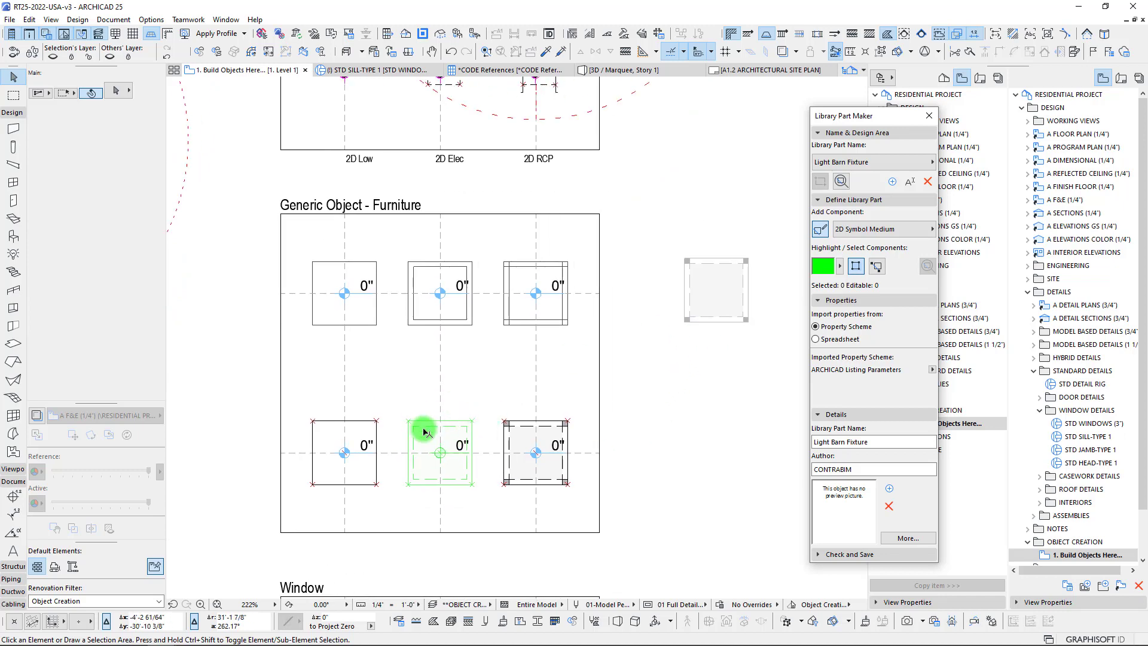
{"action": "scroll", "coordinate": [468, 464], "scroll_direction": "down", "scroll_amount": 3}
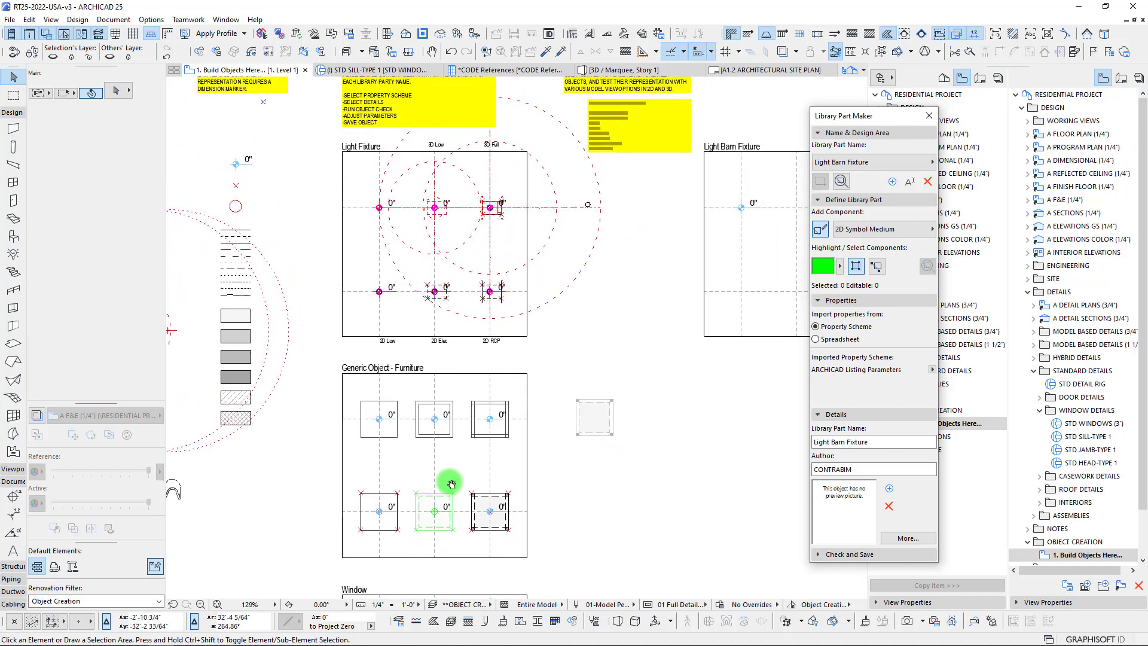
{"action": "scroll", "coordinate": [441, 515], "scroll_direction": "up", "scroll_amount": 3}
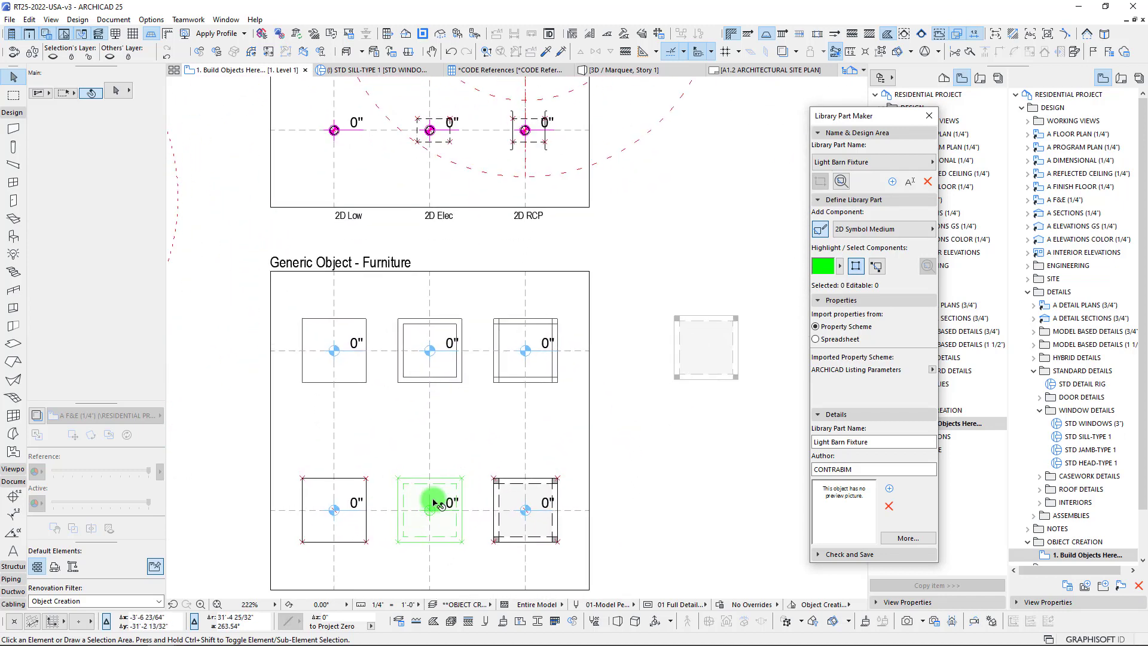
{"action": "scroll", "coordinate": [433, 504], "scroll_direction": "down", "scroll_amount": 3}
{"action": "middle_click_drag", "start_coordinate": [419, 282], "coordinate": [402, 397]}
{"action": "scroll", "coordinate": [403, 398], "scroll_direction": "up", "scroll_amount": 3}
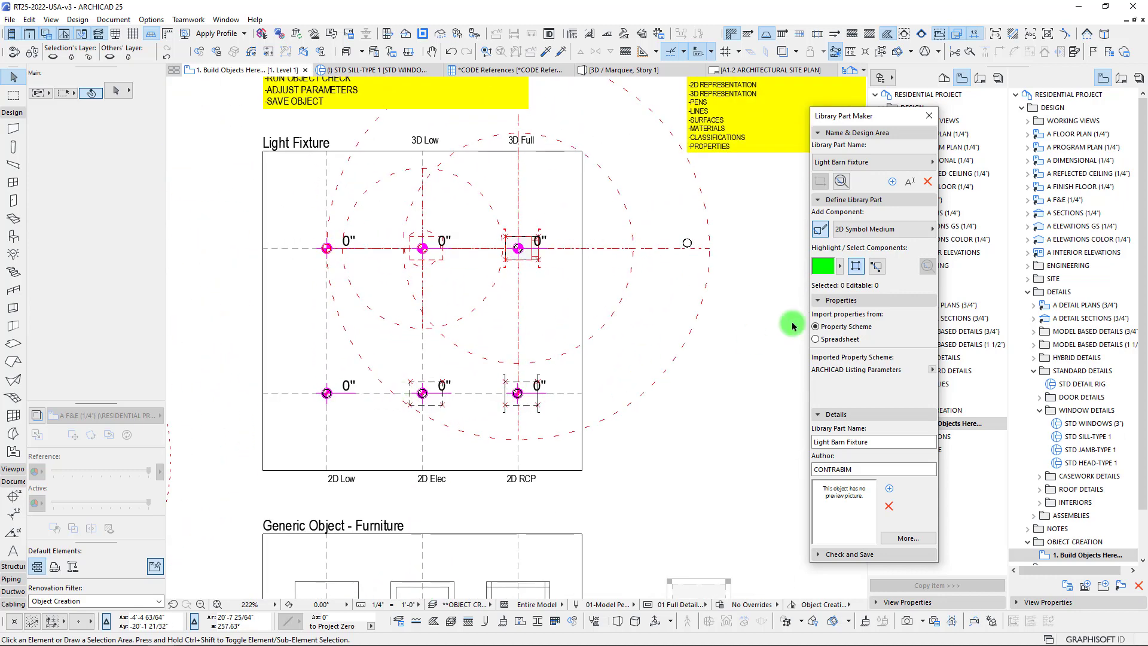
Step: Highlight the 2D Symbol Electrical component above the 2D Elec label in the Light Fixture region
{"action": "left_click", "coordinate": [884, 239]}
{"action": "left_click", "coordinate": [592, 330]}
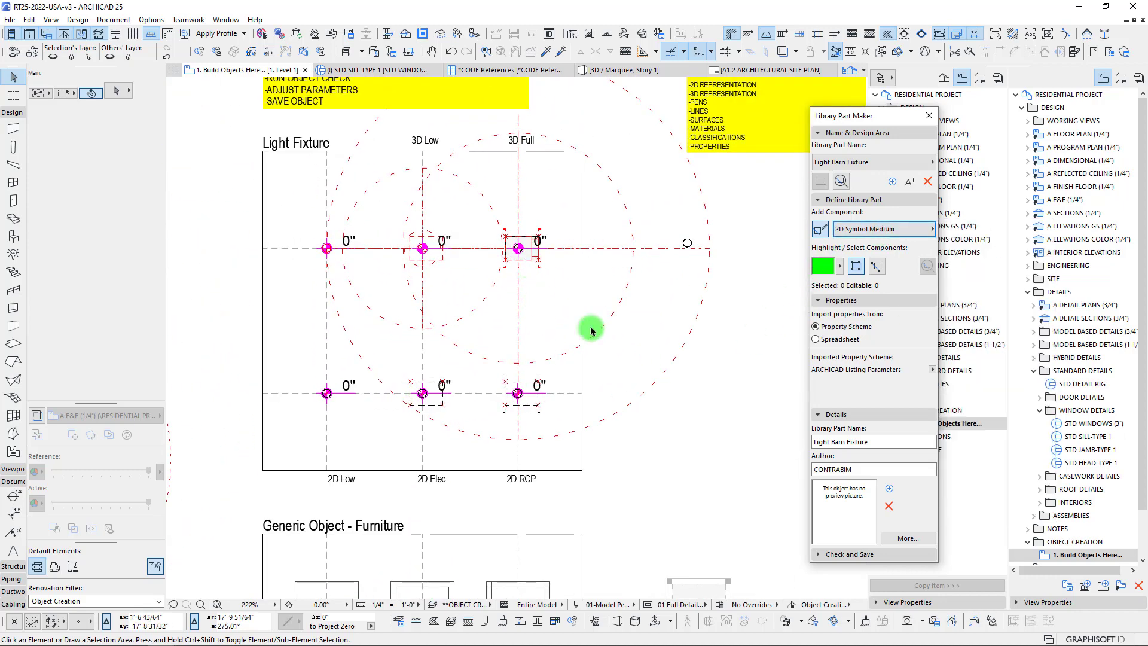
{"action": "middle_click_drag", "start_coordinate": [591, 331], "coordinate": [561, 335]}
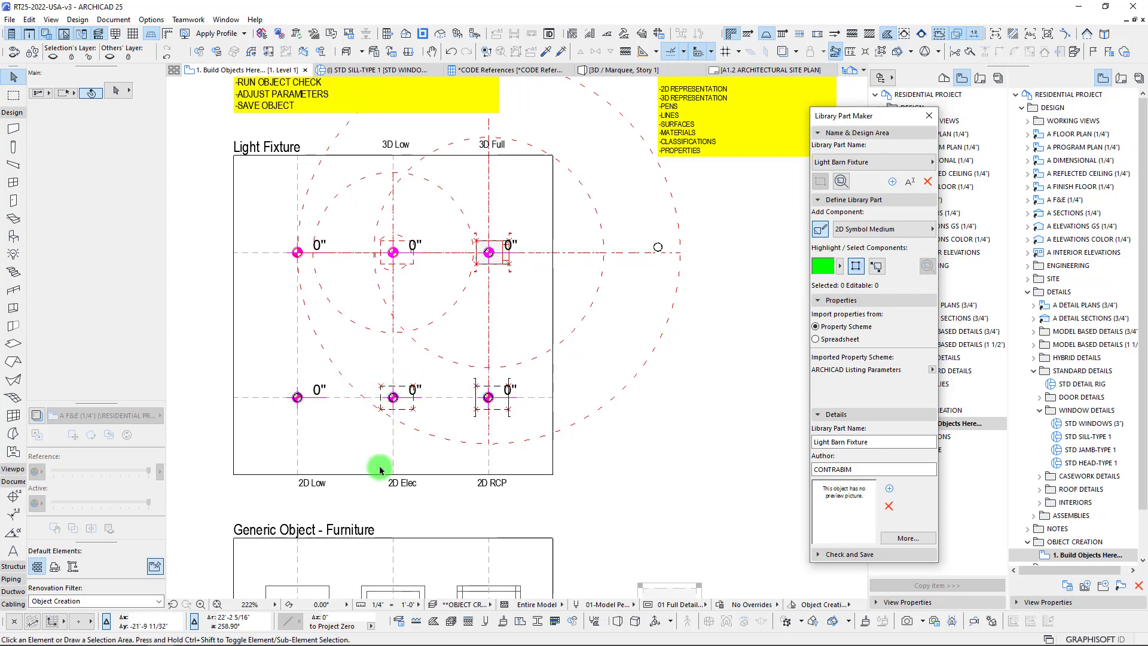
{"action": "middle_click_drag", "start_coordinate": [361, 493], "coordinate": [354, 290]}
{"action": "middle_click_drag", "start_coordinate": [364, 341], "coordinate": [390, 254]}
{"action": "middle_click_drag", "start_coordinate": [672, 234], "coordinate": [661, 363]}
{"action": "left_click", "coordinate": [885, 226]}
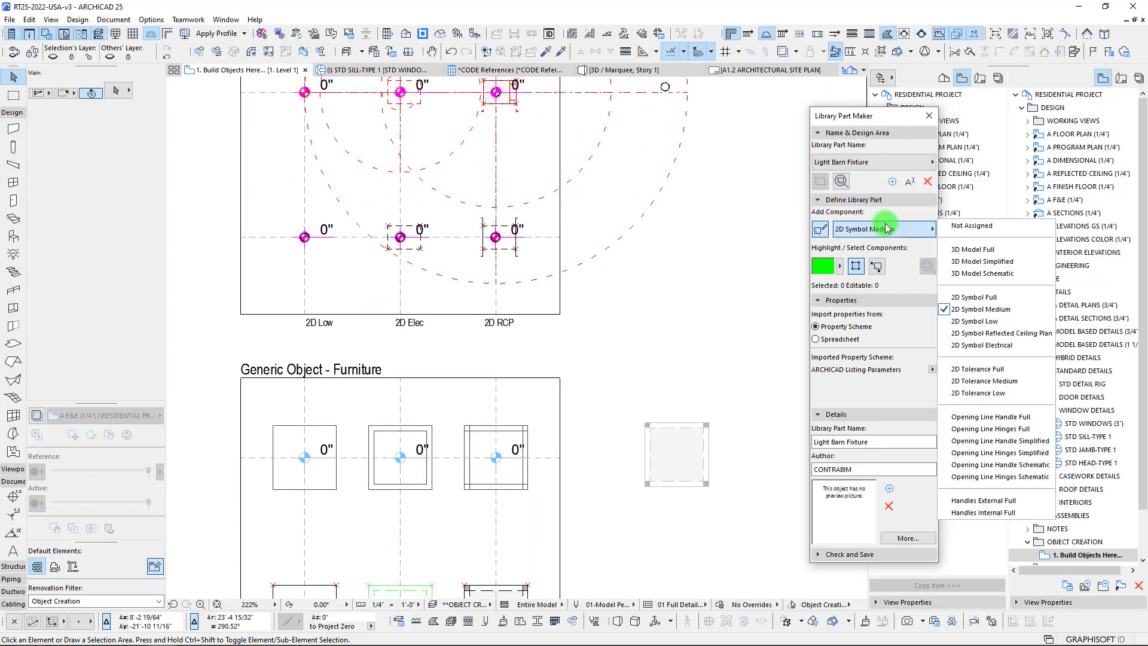
{"action": "left_click", "coordinate": [981, 345]}
{"action": "scroll", "coordinate": [418, 229], "scroll_direction": "up", "scroll_amount": 5}
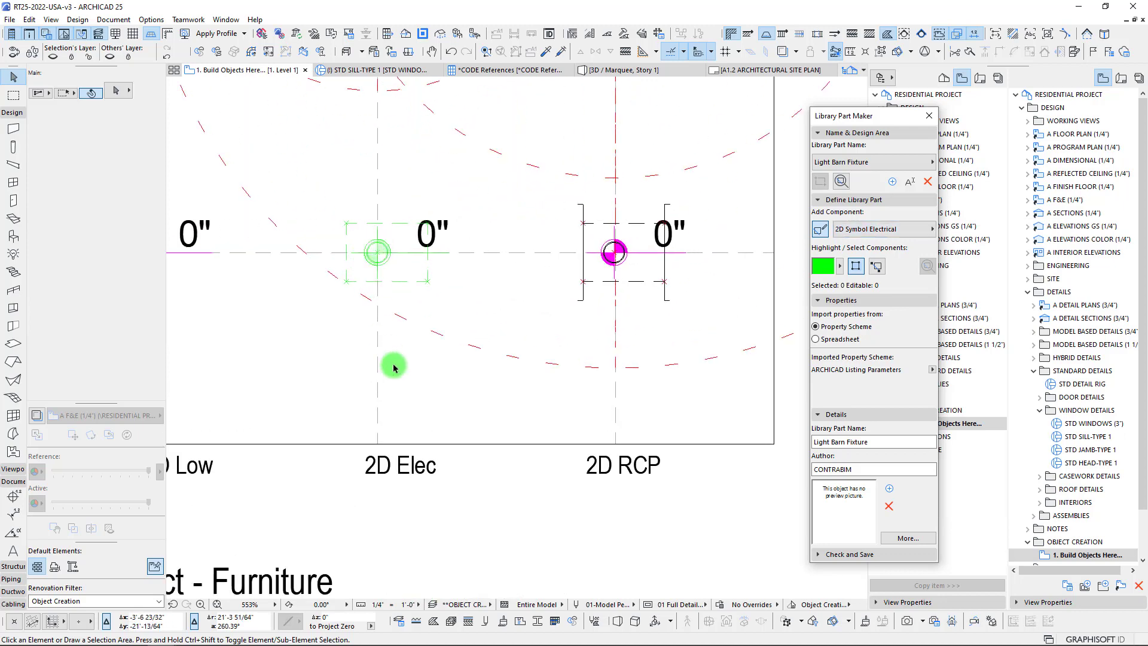
{"action": "scroll", "coordinate": [398, 394], "scroll_direction": "down", "scroll_amount": 3}
{"action": "middle_click_drag", "start_coordinate": [398, 395], "coordinate": [411, 472]}
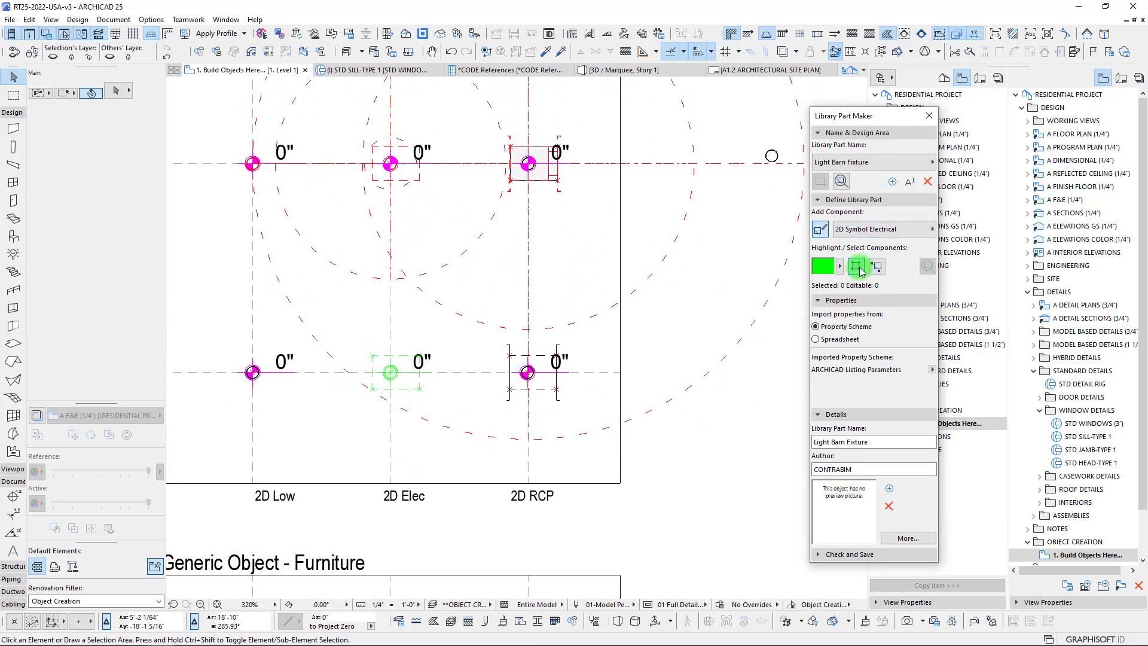
Step: Highlight the 2D Symbol Reflected Ceiling Plan component and inspect its linework above the 2D RCP label
{"action": "left_click", "coordinate": [916, 225]}
{"action": "left_click", "coordinate": [980, 328]}
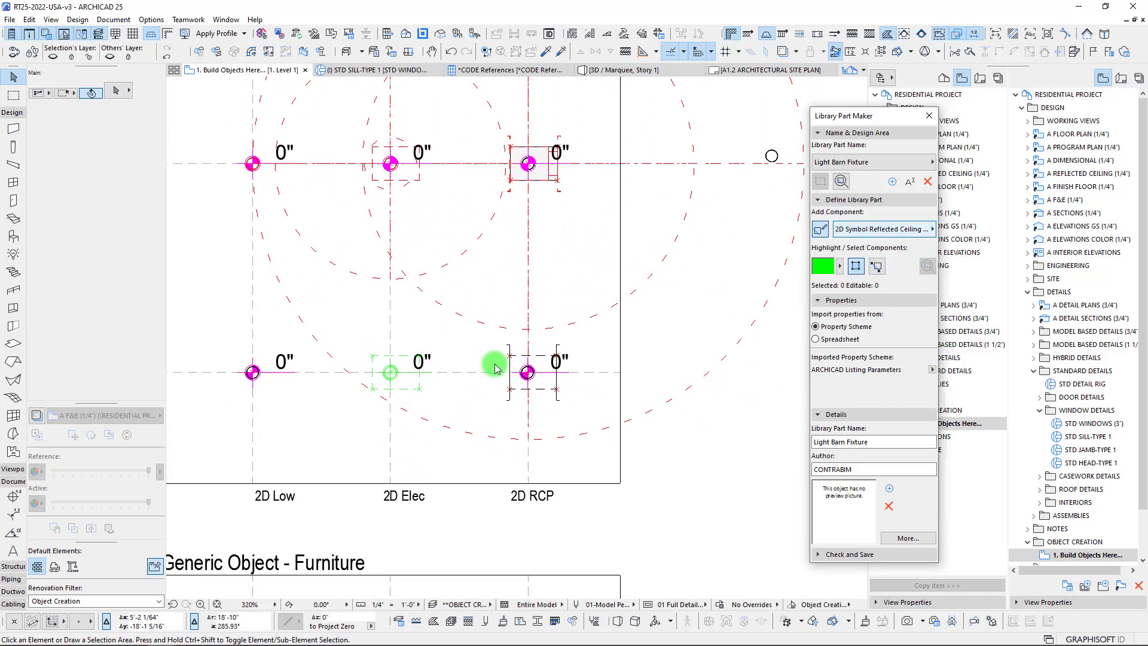
{"action": "scroll", "coordinate": [430, 272], "scroll_direction": "down", "scroll_amount": 3}
{"action": "scroll", "coordinate": [476, 302], "scroll_direction": "up", "scroll_amount": 3}
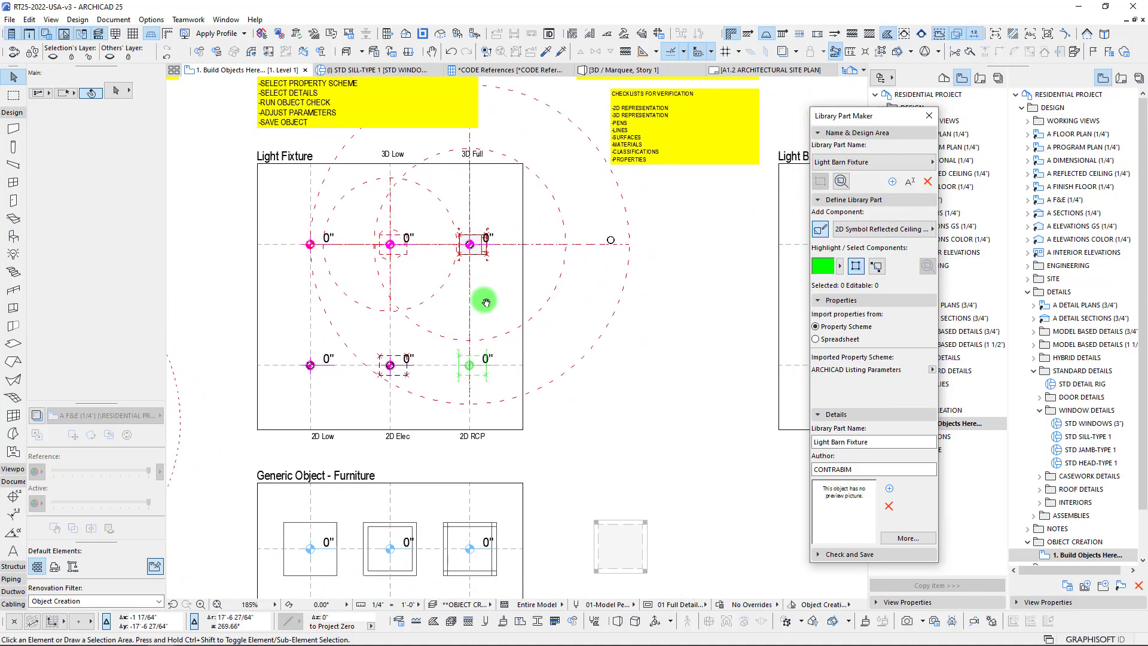
{"action": "scroll", "coordinate": [505, 369], "scroll_direction": "up", "scroll_amount": 3}
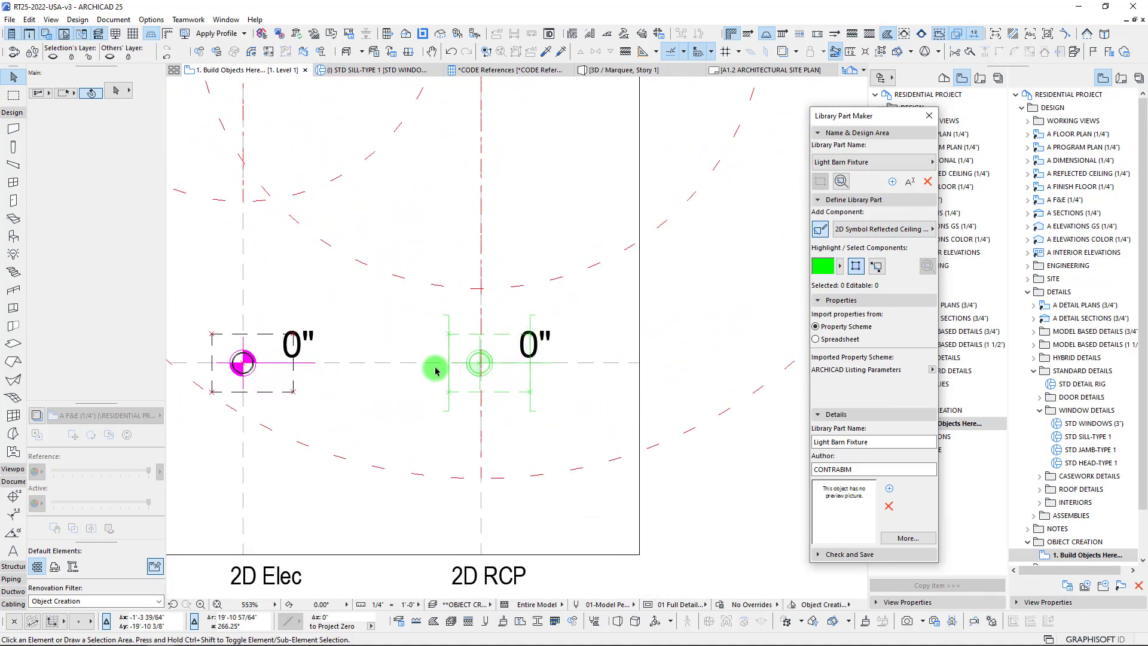
{"action": "scroll", "coordinate": [560, 328], "scroll_direction": "down", "scroll_amount": 6}
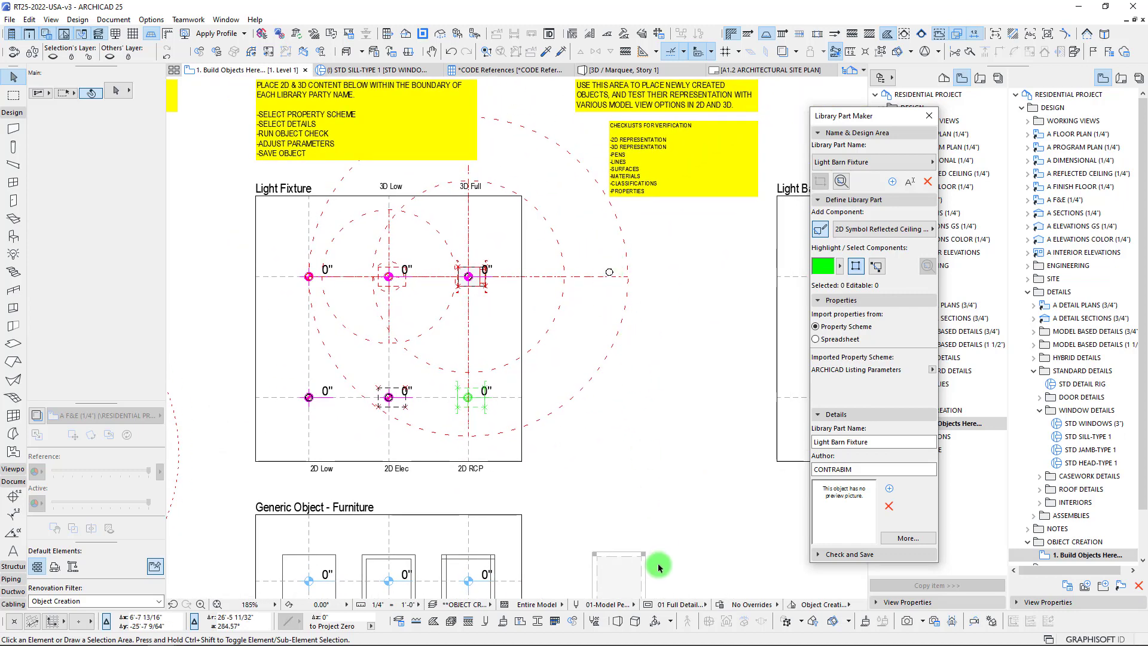
Step: Compare the completed light fixture's plan symbol under the 02 Full Detail and 04 Med Detail model view settings
{"action": "left_click", "coordinate": [695, 605]}
{"action": "left_click", "coordinate": [741, 482]}
{"action": "scroll", "coordinate": [610, 273], "scroll_direction": "up", "scroll_amount": 4}
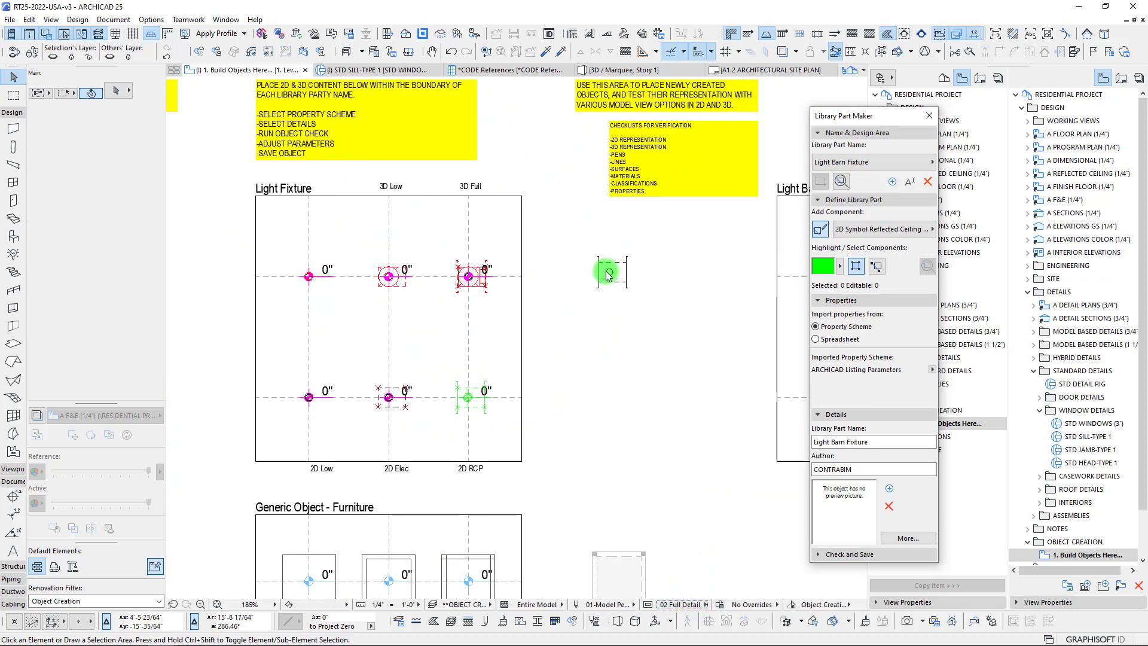
{"action": "scroll", "coordinate": [610, 273], "scroll_direction": "up", "scroll_amount": 2}
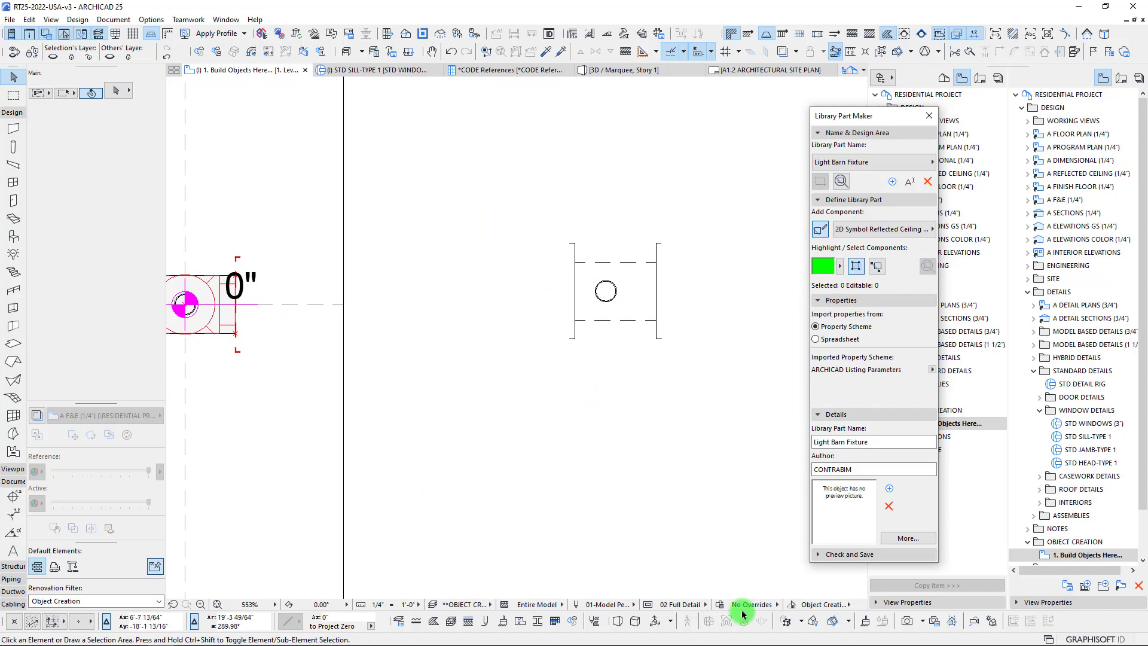
{"action": "left_click", "coordinate": [682, 605]}
{"action": "left_click", "coordinate": [747, 513]}
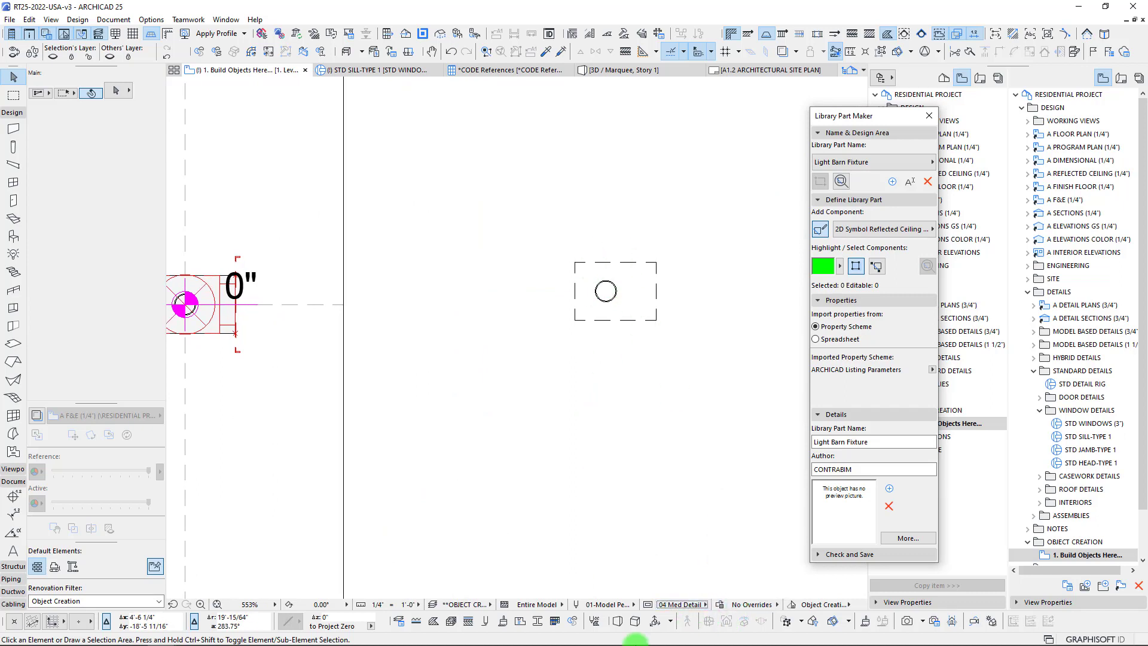
Step: Compare the completed light fixture's plan symbol under the 06 Low Detail and 07 RCP model view settings
{"action": "left_click", "coordinate": [681, 604]}
{"action": "left_click", "coordinate": [725, 526]}
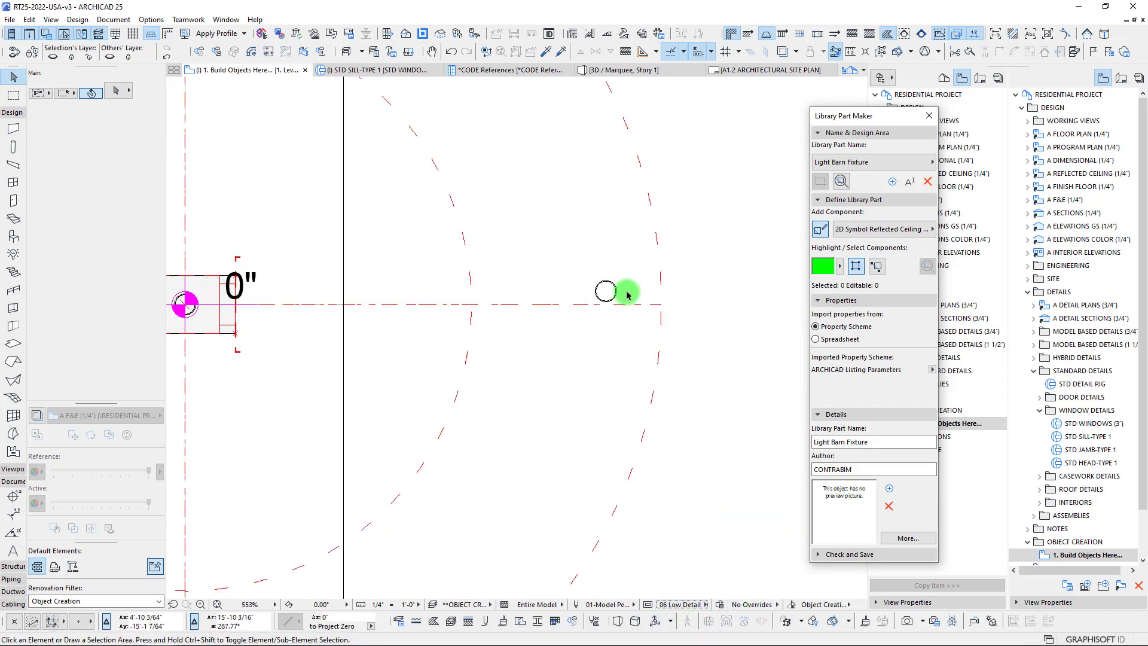
{"action": "scroll", "coordinate": [626, 294], "scroll_direction": "down", "scroll_amount": 3}
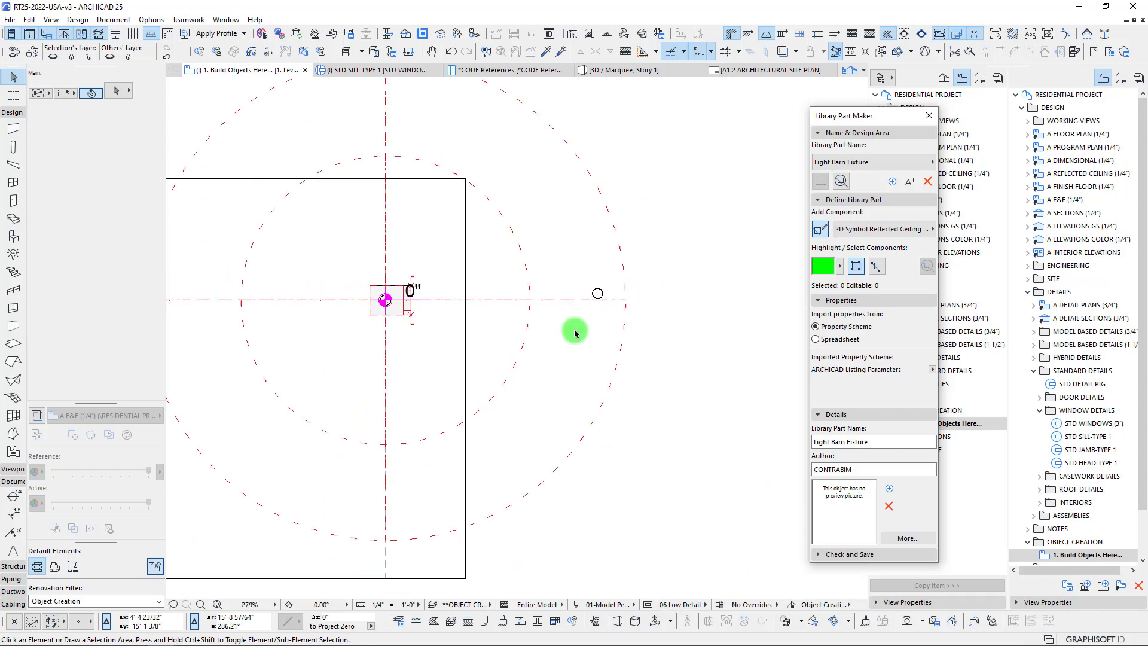
{"action": "left_click", "coordinate": [681, 605]}
{"action": "left_click", "coordinate": [734, 545]}
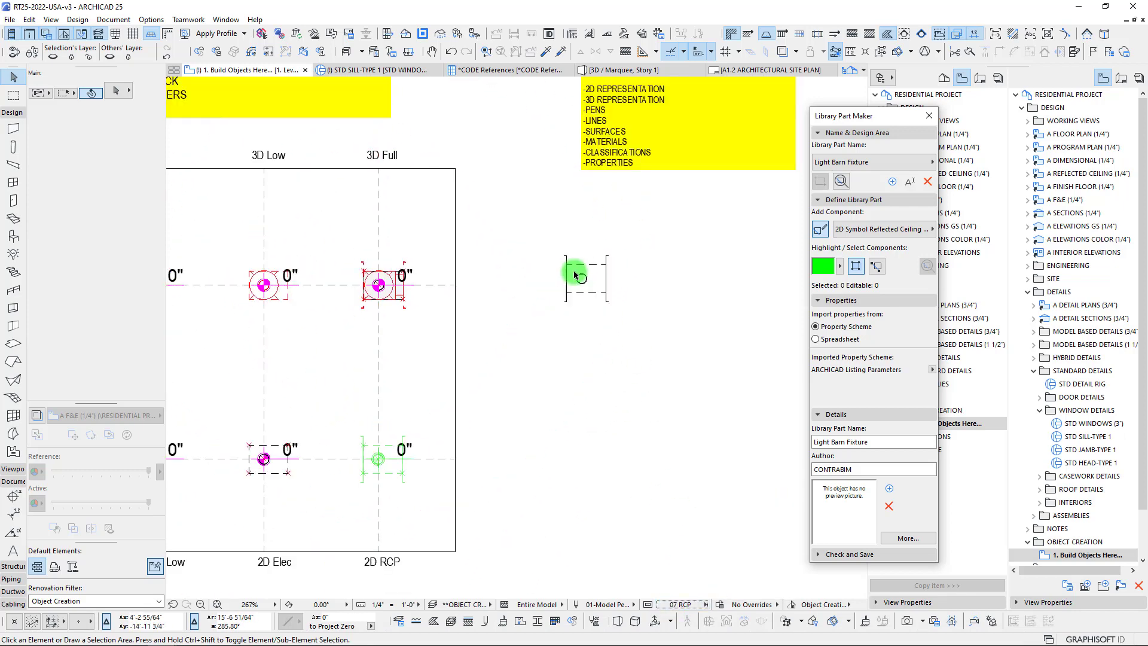
{"action": "scroll", "coordinate": [460, 353], "scroll_direction": "down", "scroll_amount": 2}
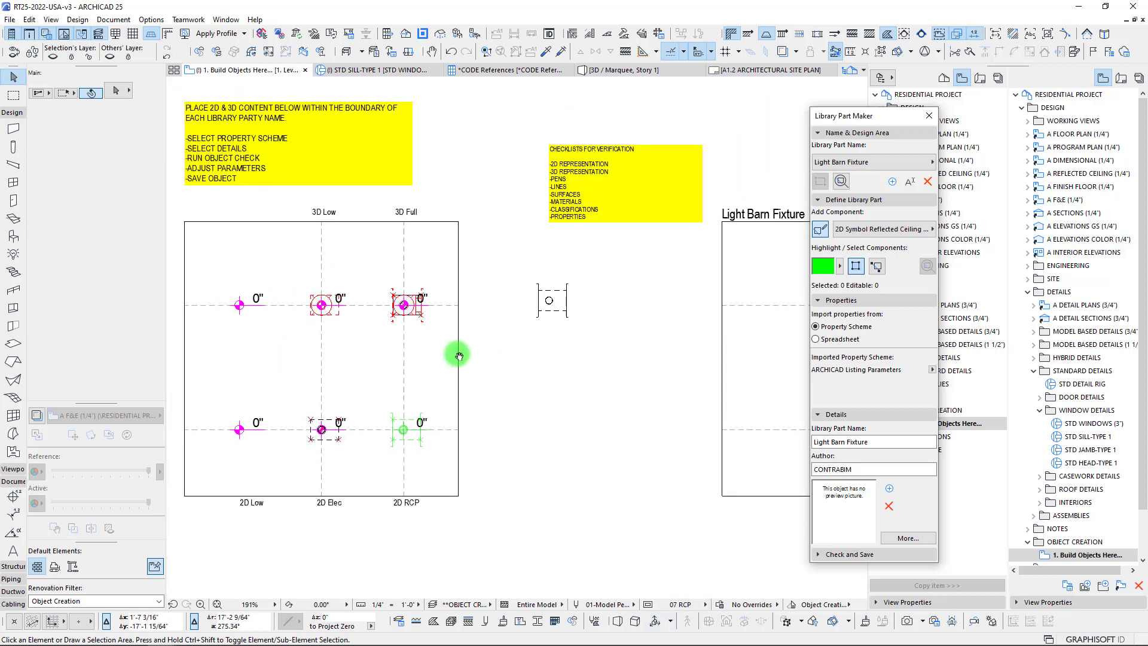
Step: Show only the completed light fixture object in the 3D view, with component highlighting turned off, and orbit around it
{"action": "left_click", "coordinate": [604, 328]}
{"action": "left_click", "coordinate": [601, 328]}
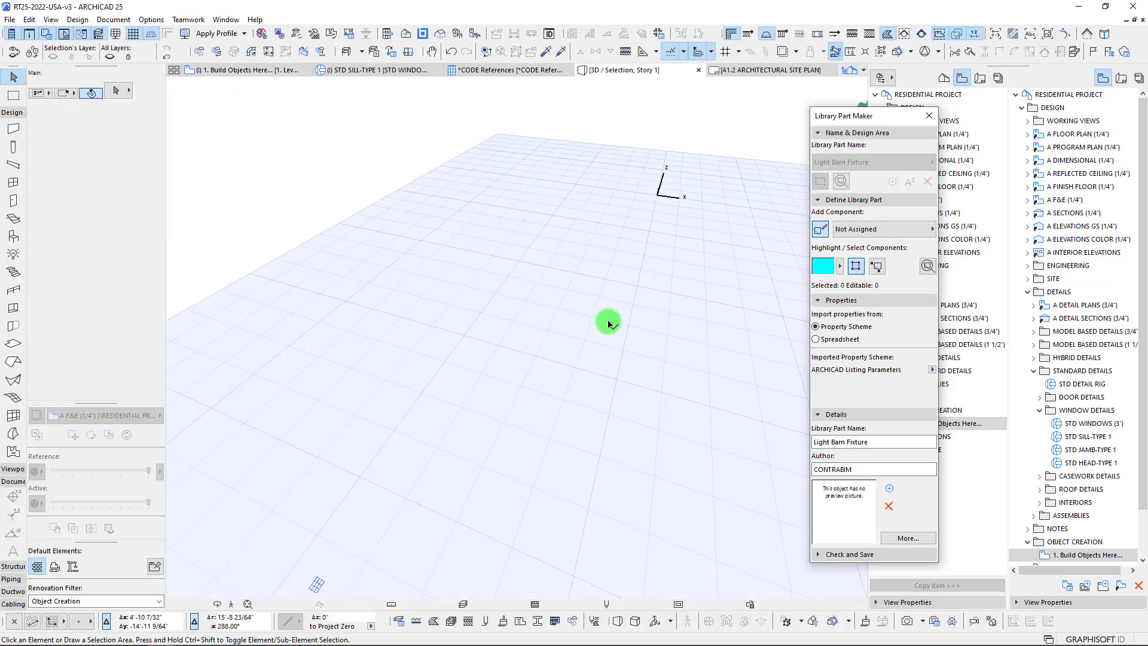
{"action": "left_click", "coordinate": [855, 267]}
{"action": "middle_click_drag", "start_coordinate": [439, 333], "coordinate": [713, 601], "text": "shift"}
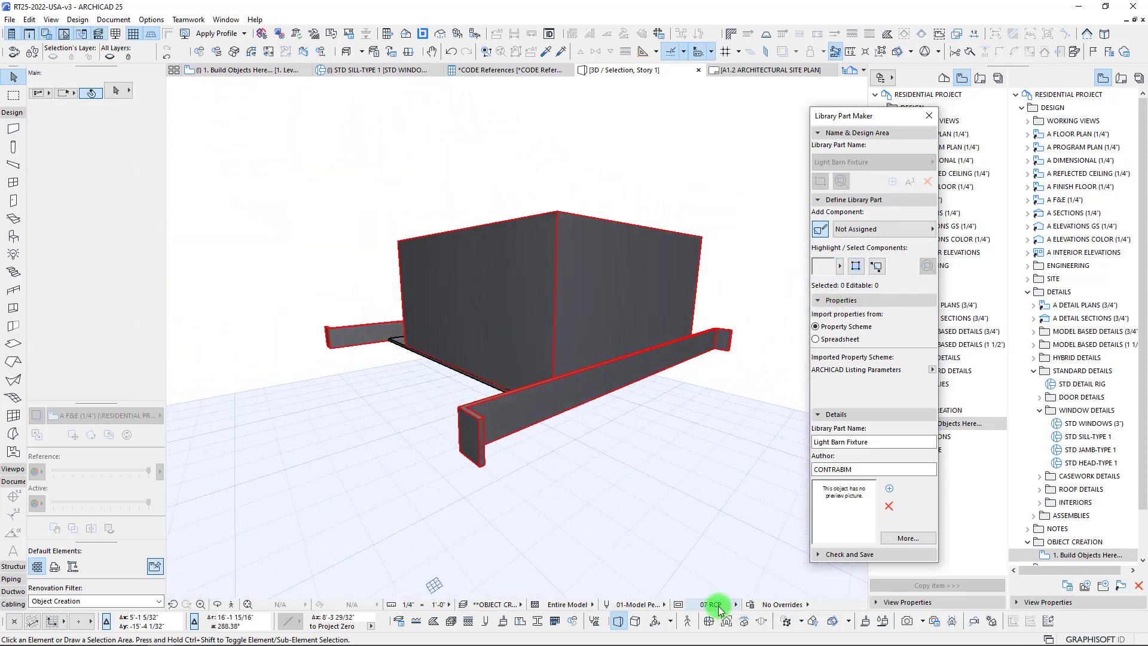
Step: Compare the fixture's 3D geometry under the 04 Med Detail and 06 Low Detail model view settings
{"action": "left_click", "coordinate": [719, 609]}
{"action": "left_click", "coordinate": [762, 510]}
{"action": "middle_click_drag", "start_coordinate": [597, 376], "coordinate": [638, 490], "text": "shift"}
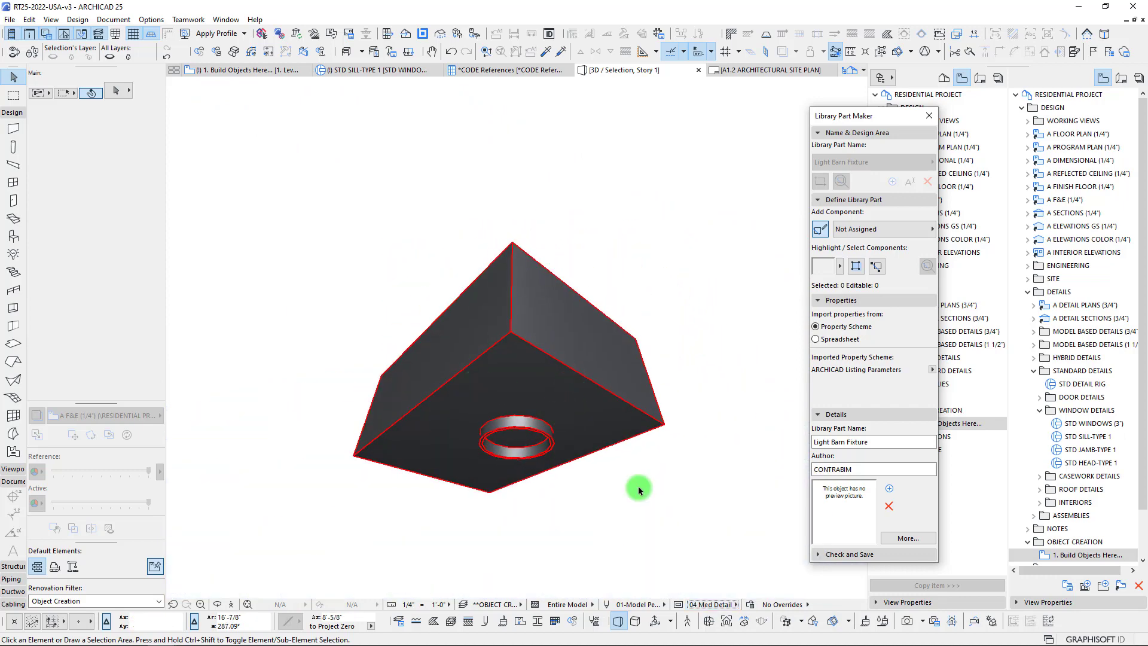
{"action": "left_click", "coordinate": [711, 603]}
{"action": "left_click", "coordinate": [750, 537]}
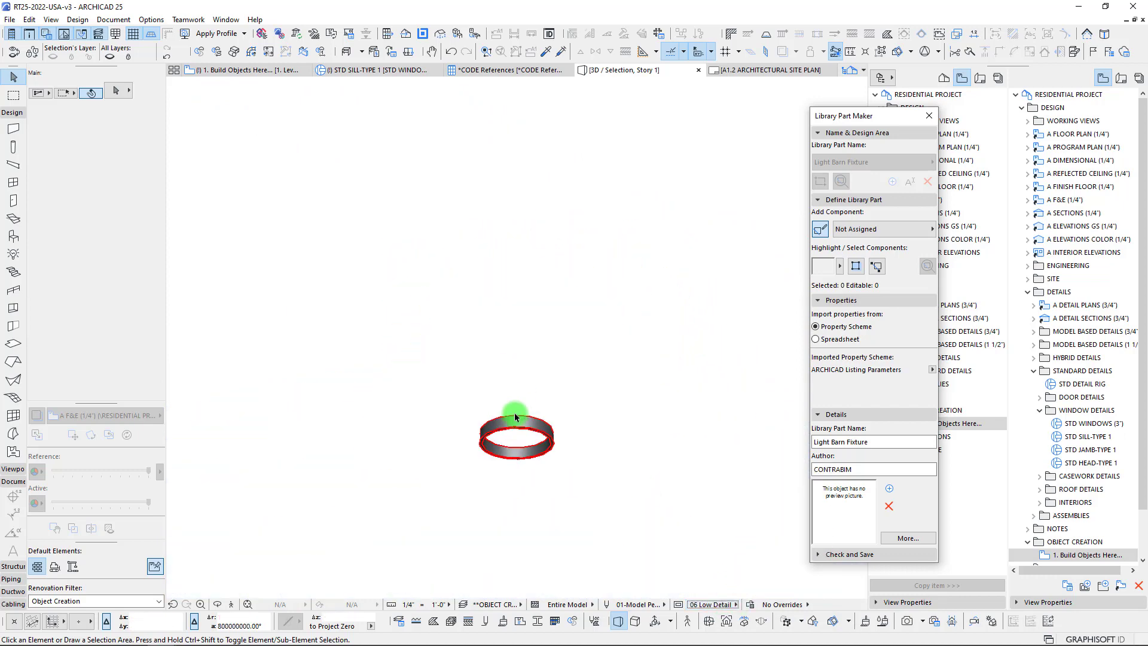
Step: Apply the 02 Full Detail setting to the fixture in 3D, inspect its underside, and return to the floor plan
{"action": "left_click", "coordinate": [710, 603]}
{"action": "left_click", "coordinate": [759, 484]}
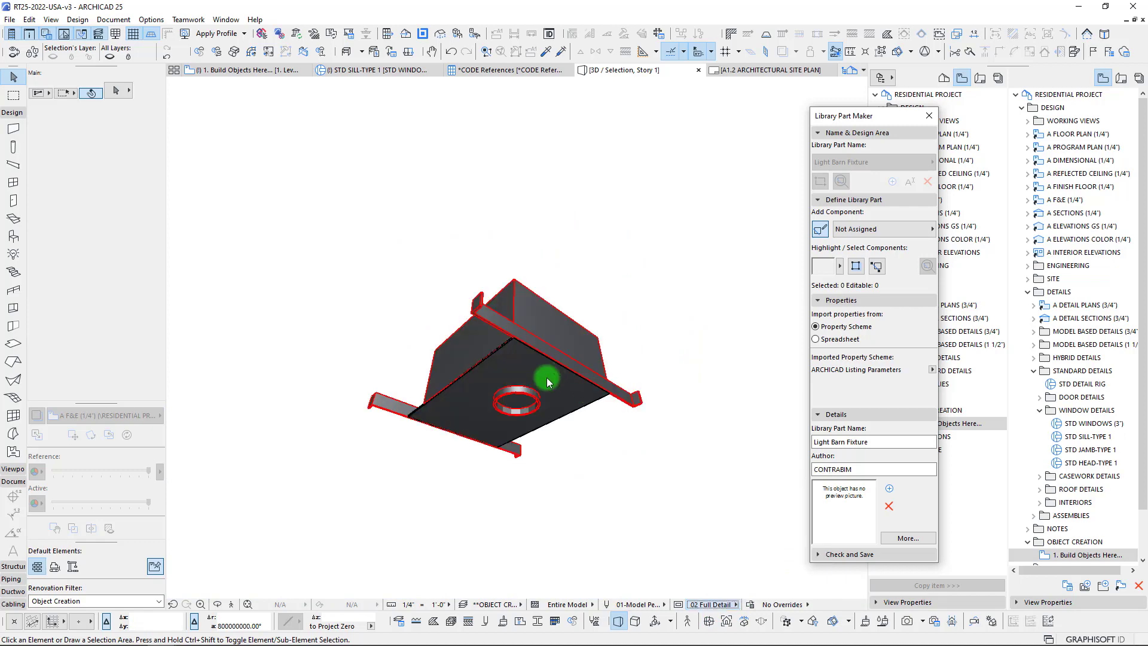
{"action": "middle_click_drag", "start_coordinate": [546, 378], "coordinate": [591, 378], "text": "shift"}
{"action": "key", "text": "F2"}
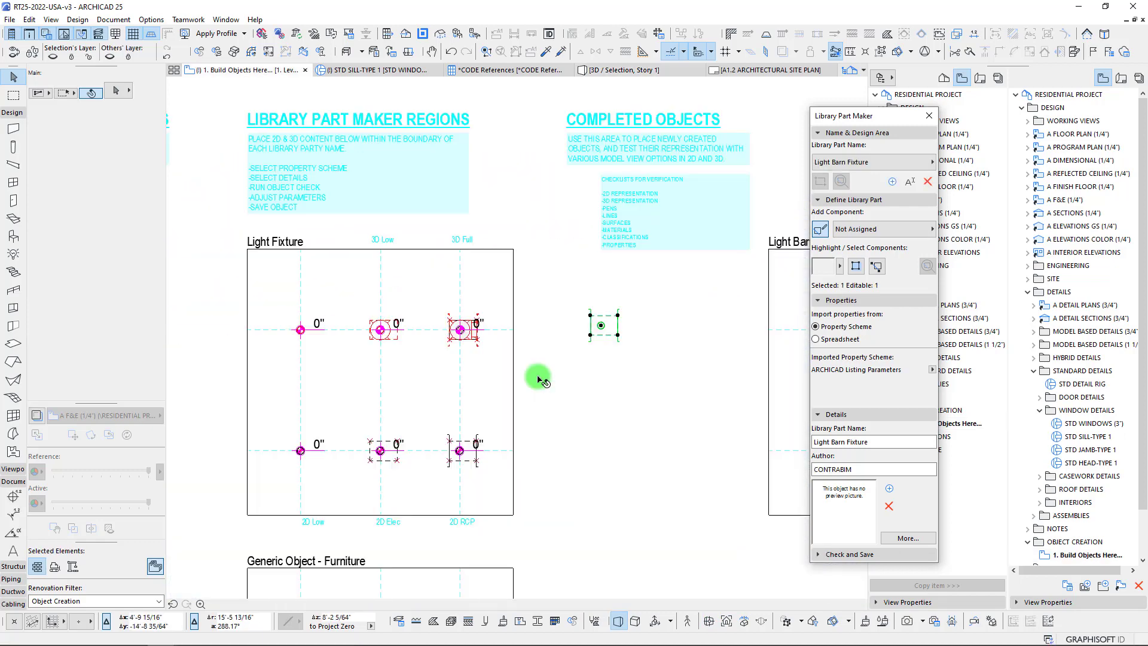
Step: Assign the elevation marker in the Light Barn Fixture region to the 3D Model Schematic component
{"action": "left_click", "coordinate": [531, 332]}
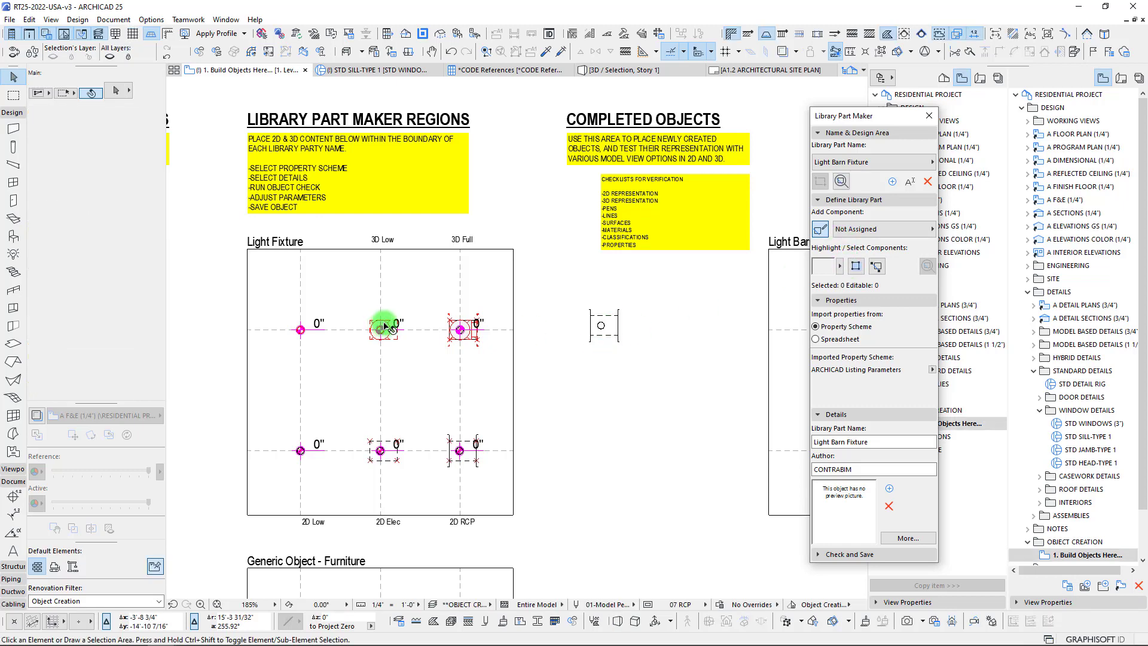
{"action": "scroll", "coordinate": [502, 378], "scroll_direction": "down", "scroll_amount": 5}
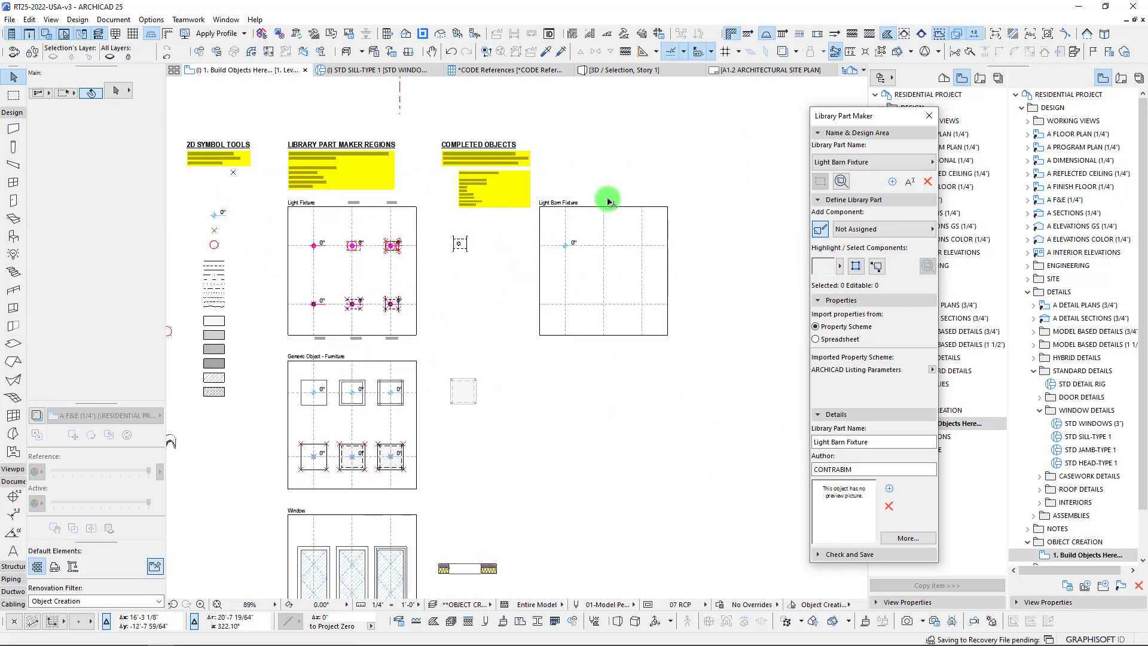
{"action": "scroll", "coordinate": [623, 244], "scroll_direction": "up", "scroll_amount": 5}
{"action": "middle_click_drag", "start_coordinate": [621, 274], "coordinate": [499, 270]}
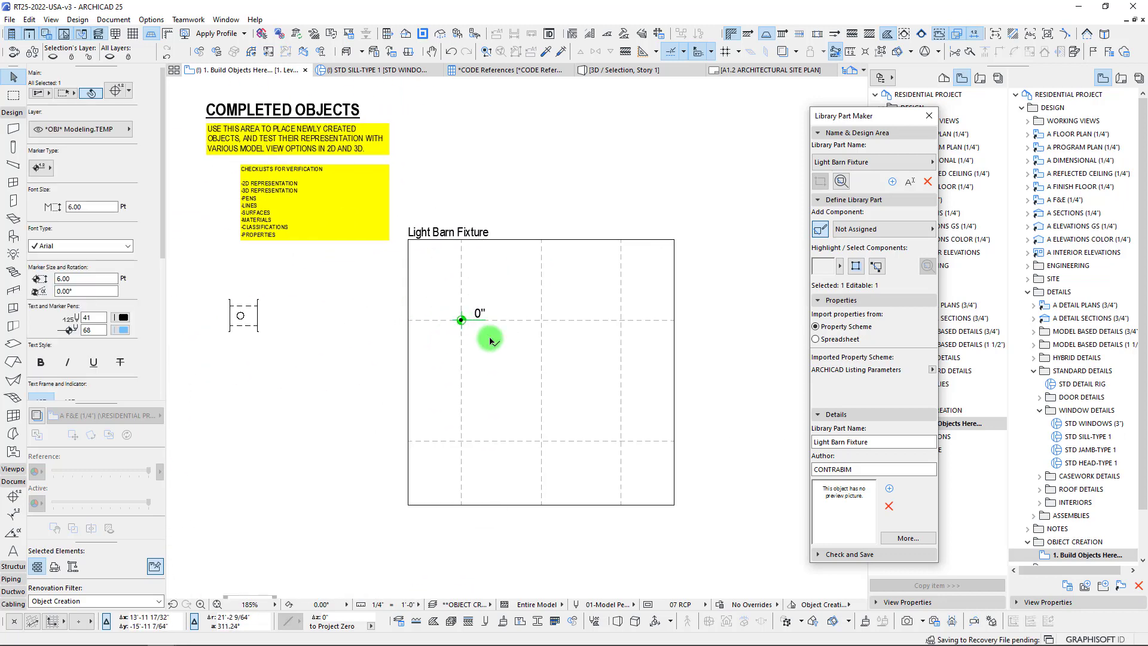
{"action": "scroll", "coordinate": [367, 319], "scroll_direction": "down", "scroll_amount": 3}
{"action": "middle_click_drag", "start_coordinate": [367, 319], "coordinate": [492, 325]}
{"action": "left_click", "coordinate": [859, 214]}
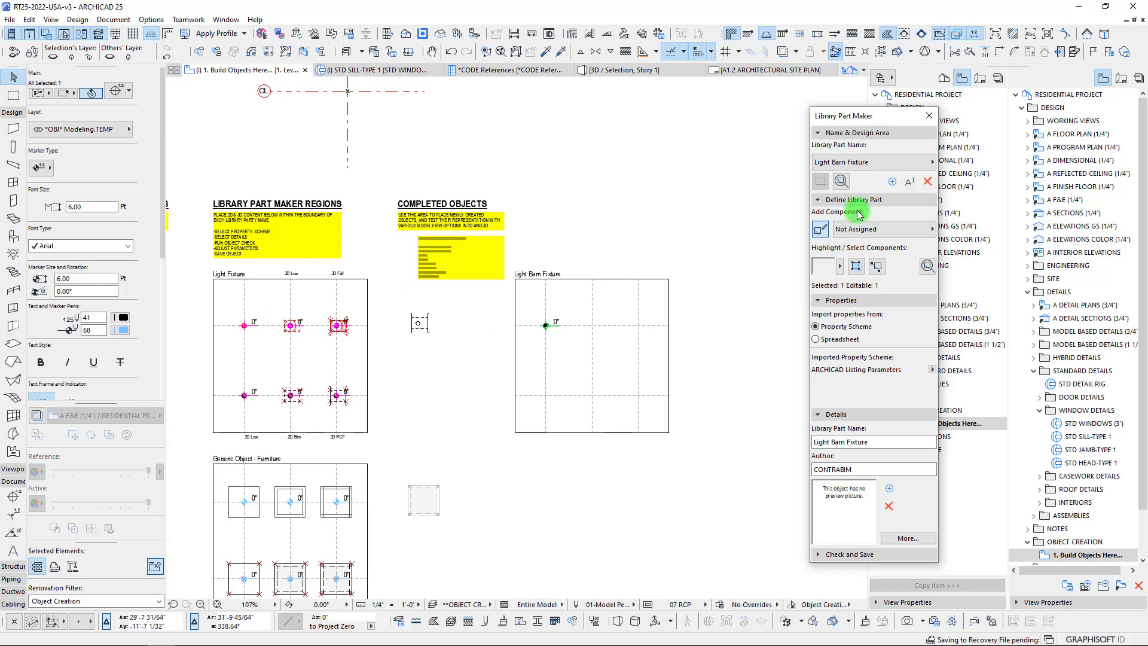
{"action": "left_click", "coordinate": [863, 233]}
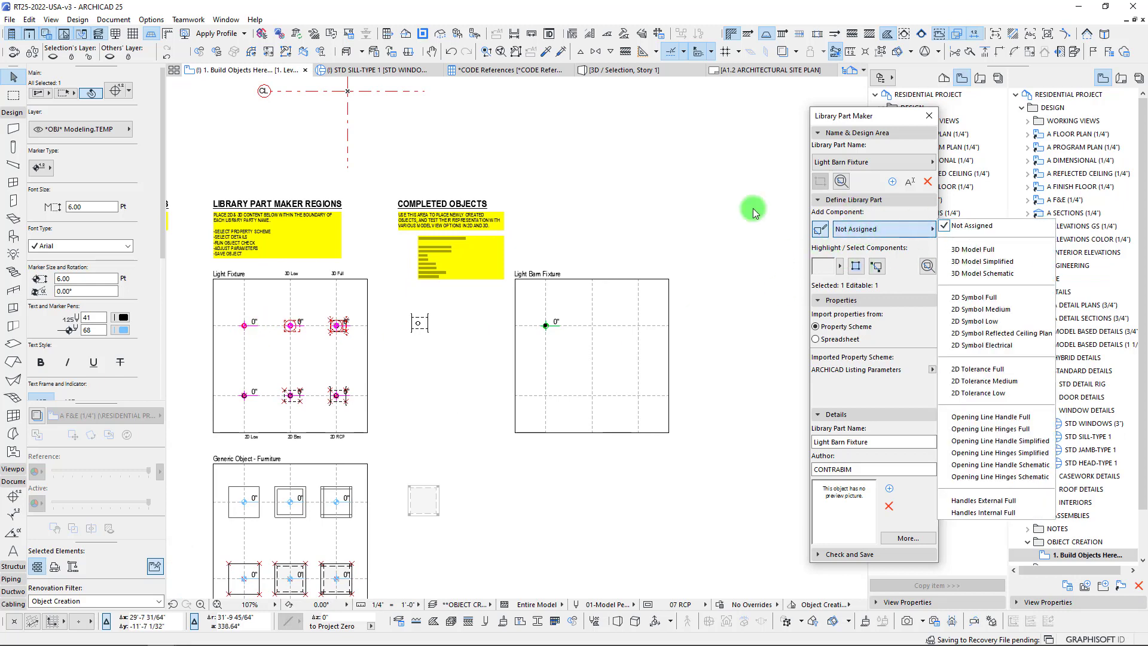
{"action": "left_click", "coordinate": [987, 274]}
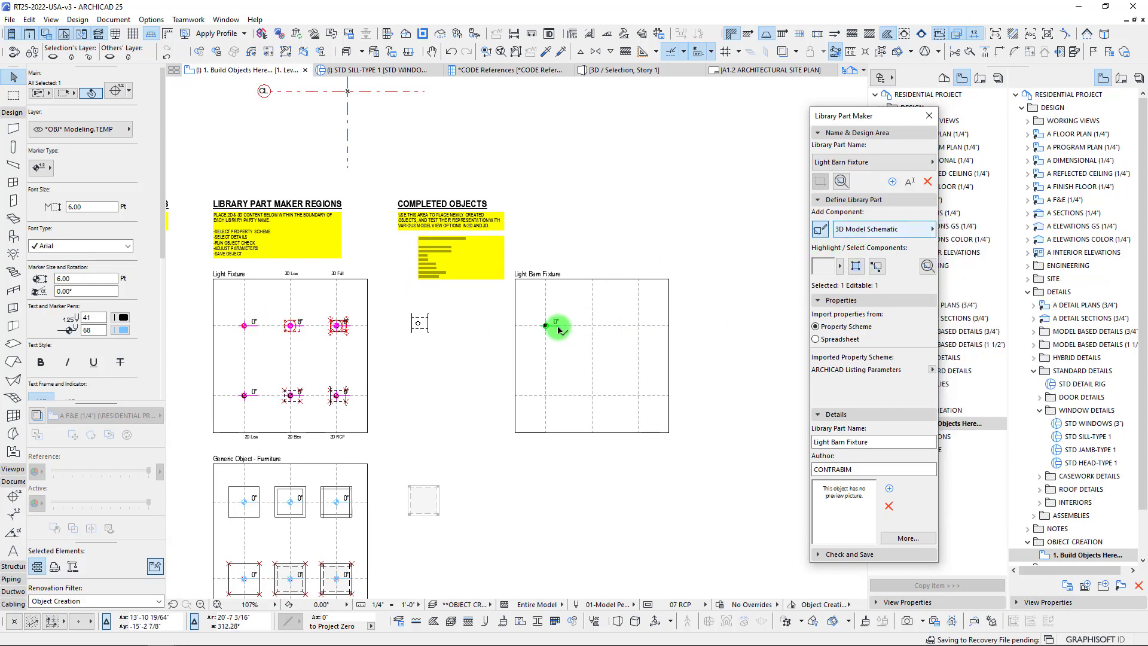
Step: Highlight the assigned components, copy the marker to the upper middle grid intersection and assign the copy to 3D Model Simplified
{"action": "scroll", "coordinate": [676, 300], "scroll_direction": "up", "scroll_amount": 2}
{"action": "scroll", "coordinate": [676, 300], "scroll_direction": "up", "scroll_amount": 2}
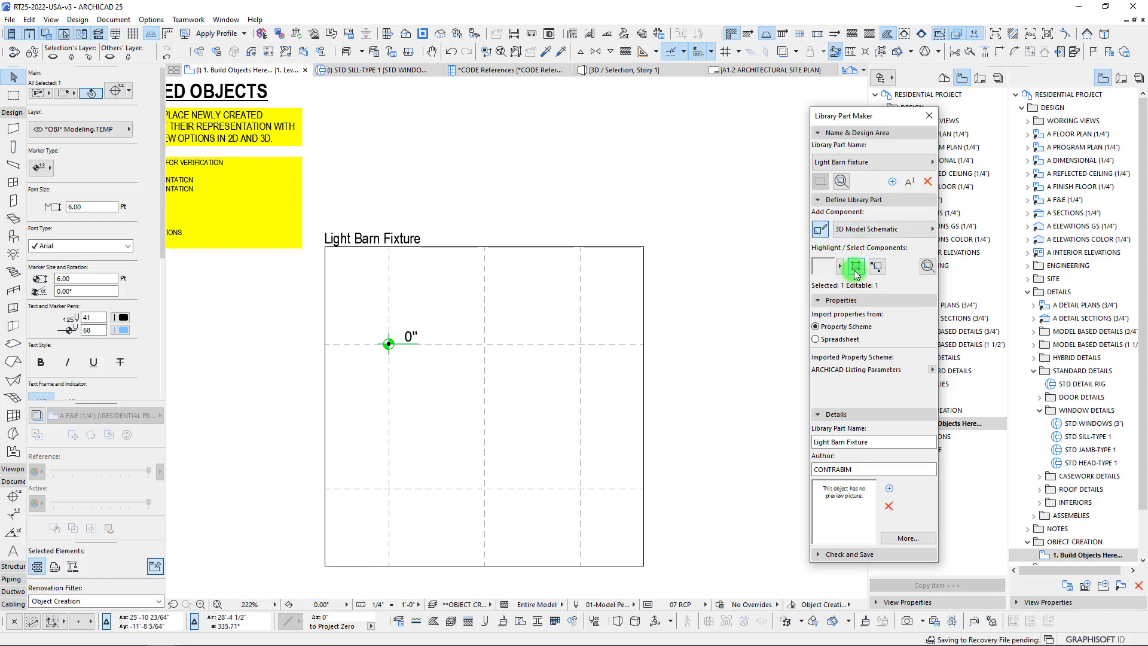
{"action": "middle_click_drag", "start_coordinate": [599, 325], "coordinate": [589, 325]}
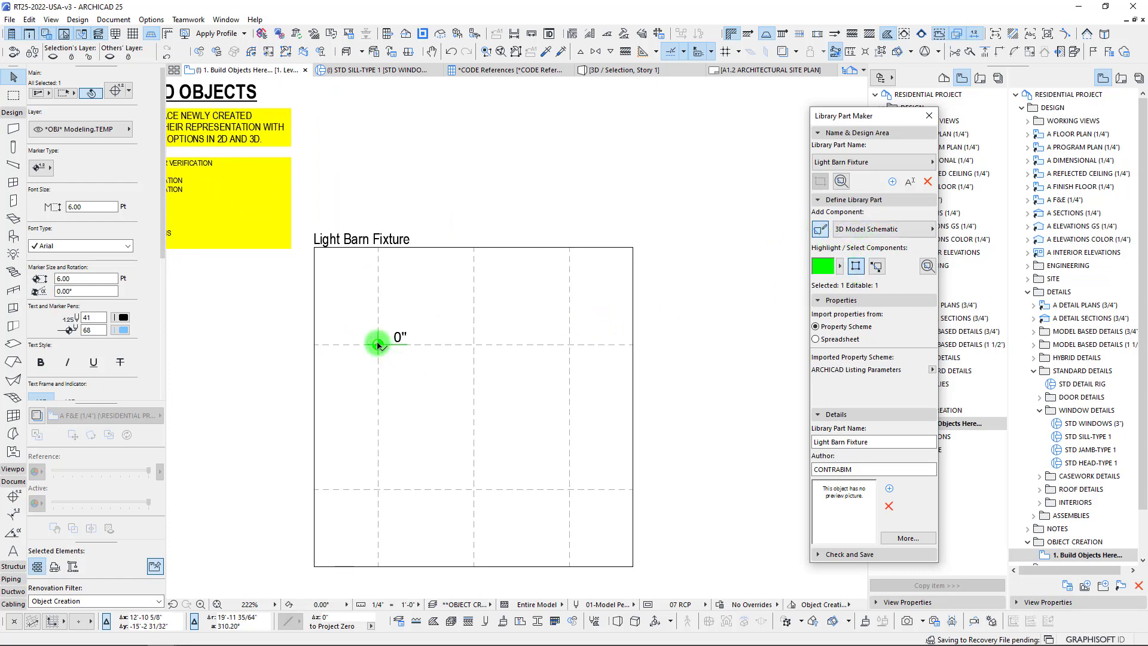
{"action": "key", "text": "ctrl+d"}
{"action": "left_click", "coordinate": [378, 344]}
{"action": "left_click", "coordinate": [473, 345]}
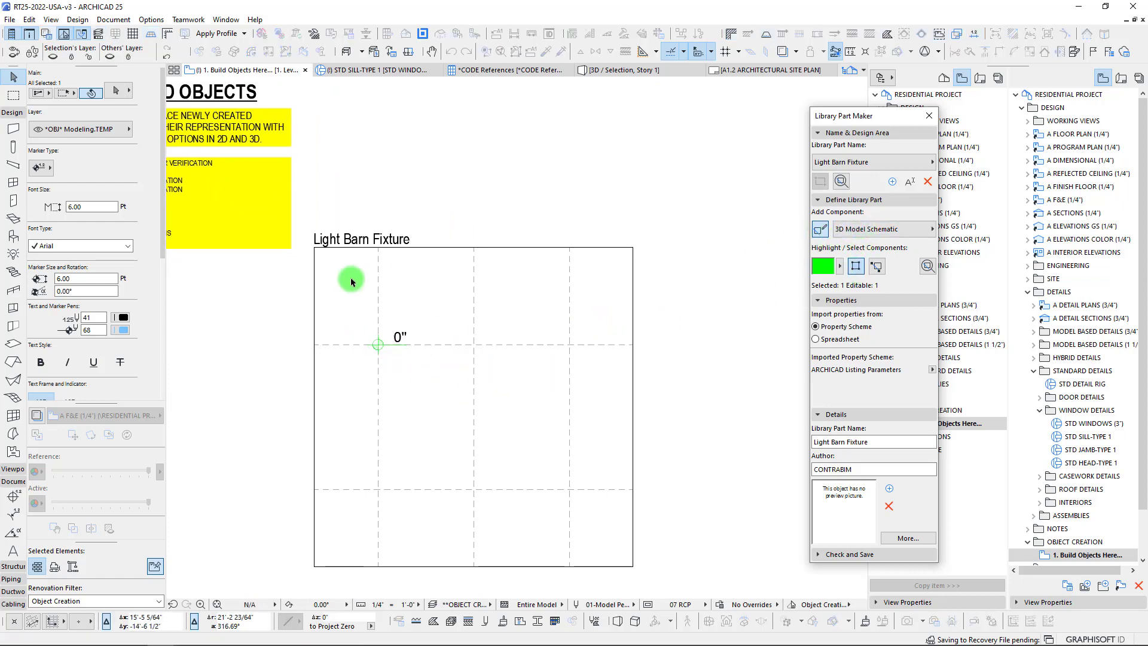
{"action": "left_click", "coordinate": [870, 229]}
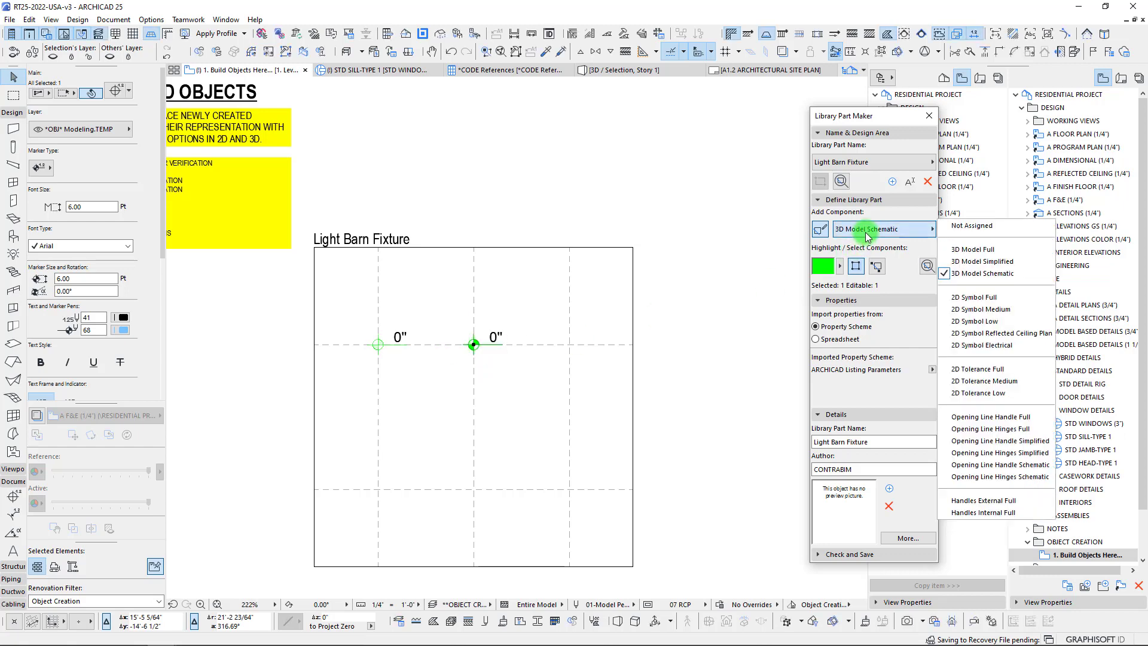
{"action": "left_click", "coordinate": [968, 258]}
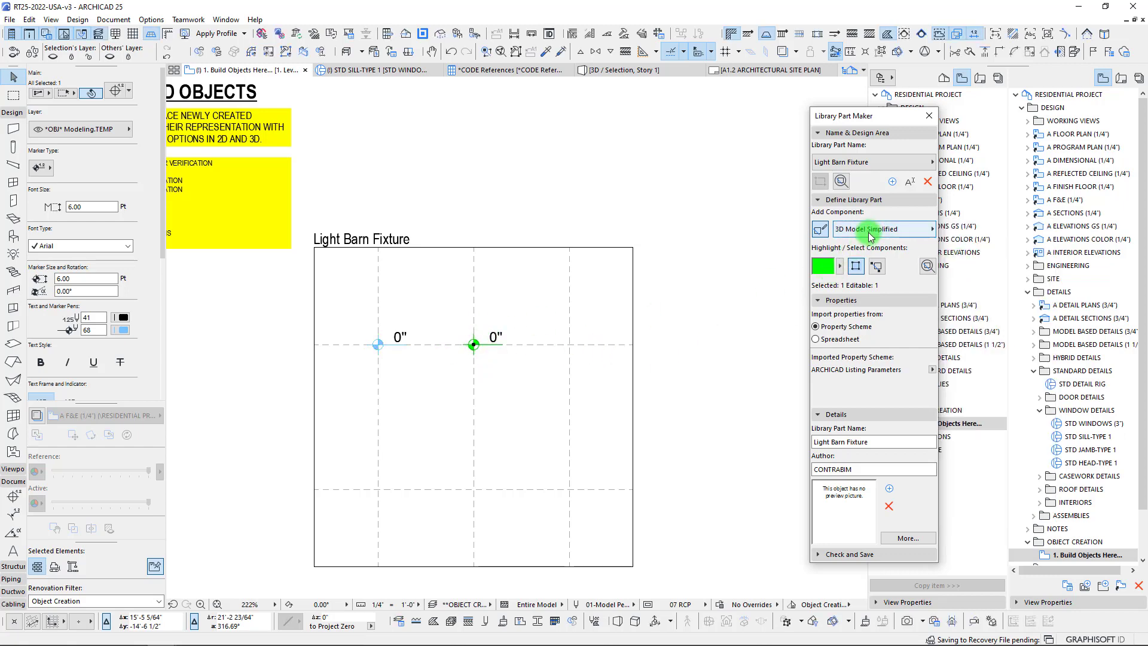
Step: Copy the middle marker 3' along the upper gridline to the third intersection and assign the copy to 3D Model Full
{"action": "key", "text": "ctrl+d"}
{"action": "left_click", "coordinate": [473, 344]}
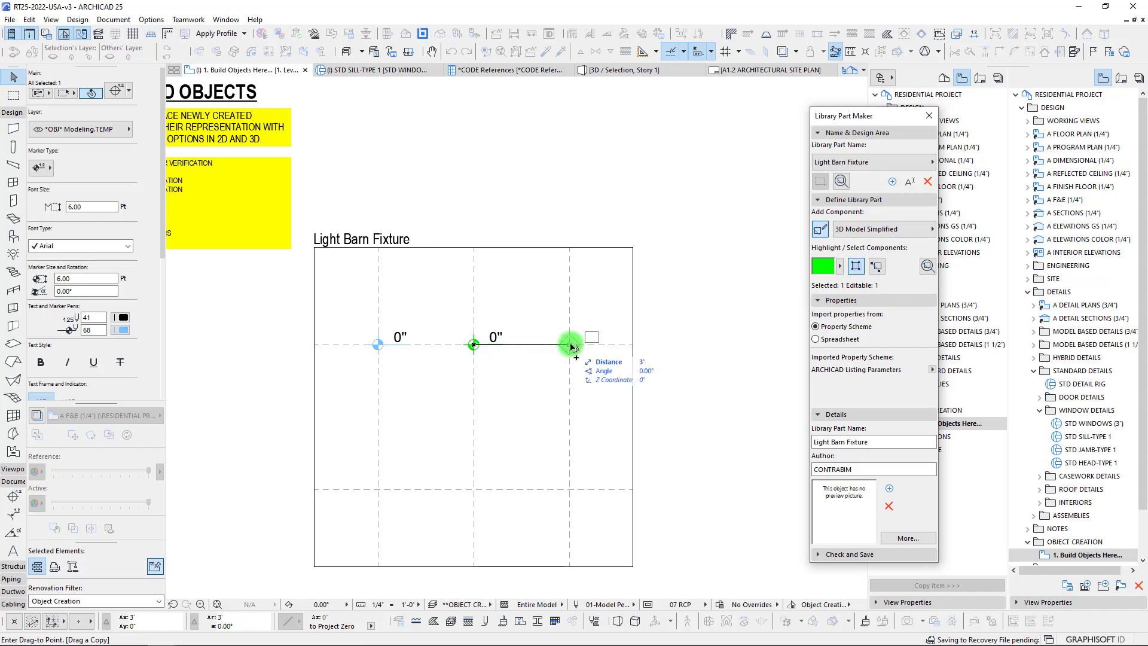
{"action": "left_click", "coordinate": [869, 229]}
{"action": "left_click", "coordinate": [973, 250]}
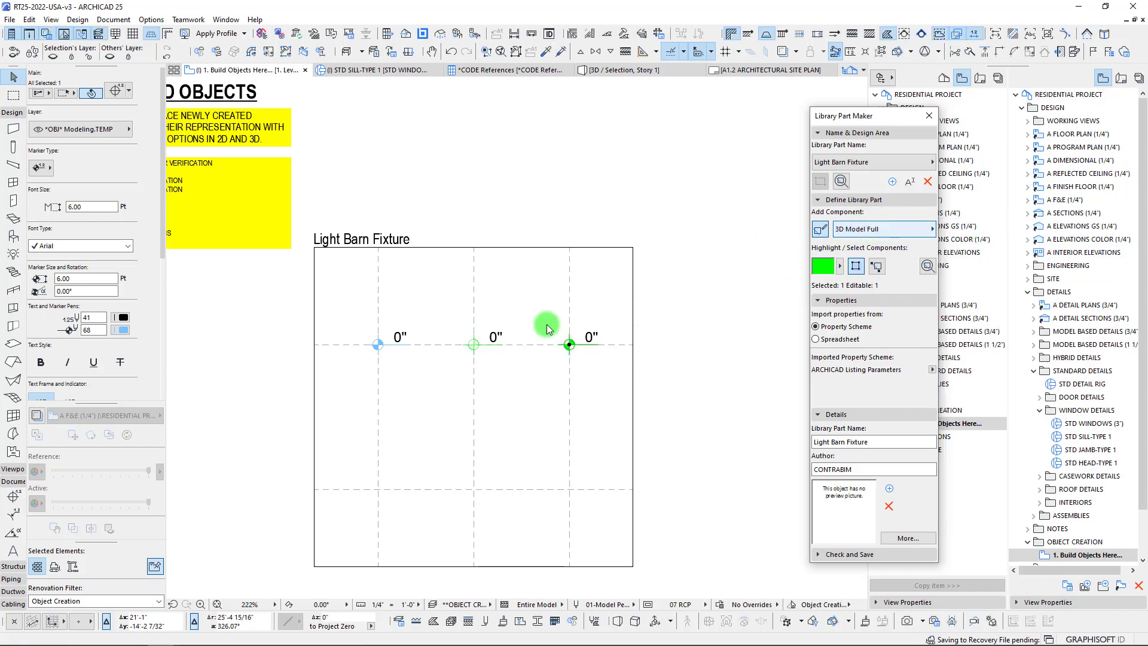
Step: Check the marker assignments by highlighting the 3D Model Simplified and 3D Model Schematic components with nothing selected
{"action": "middle_click_drag", "start_coordinate": [598, 345], "coordinate": [573, 294]}
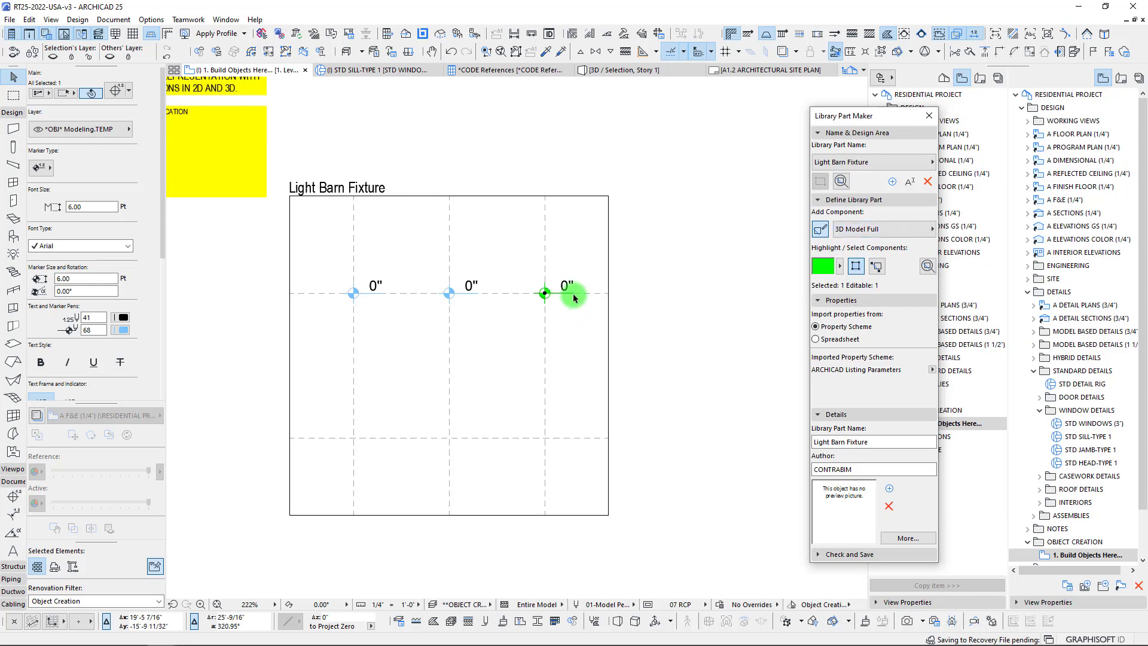
{"action": "left_click", "coordinate": [836, 230]}
{"action": "left_click", "coordinate": [969, 261]}
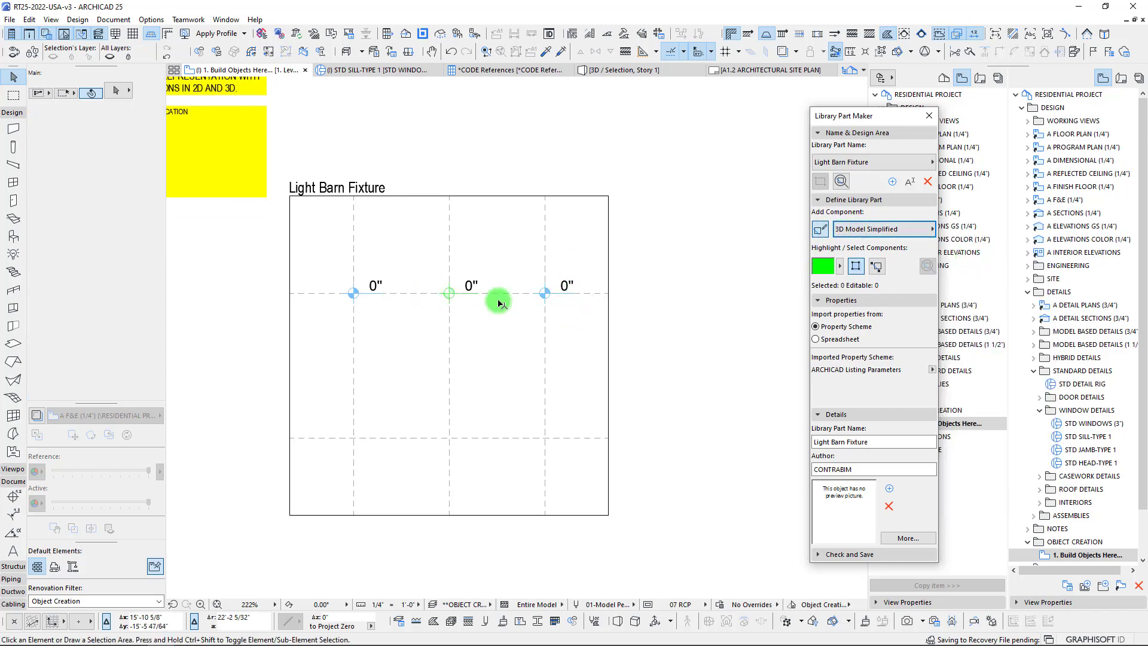
{"action": "left_click", "coordinate": [879, 229]}
{"action": "left_click", "coordinate": [962, 273]}
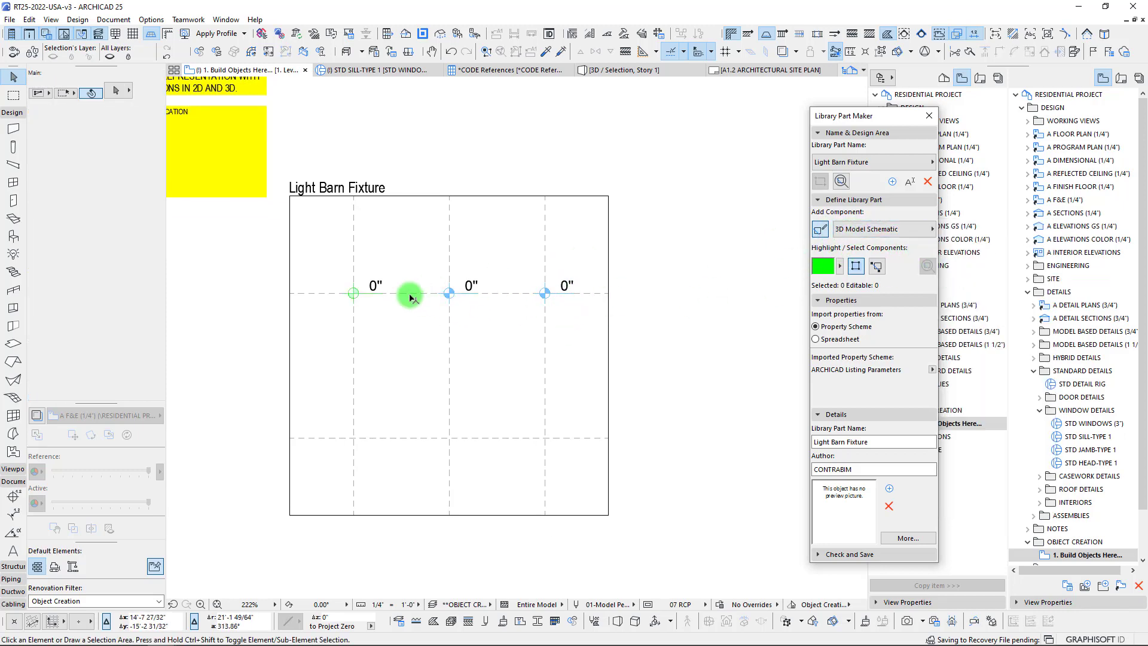
Step: Copy the first upper marker down to the lower gridline and assign the copy to 2D Symbol Low
{"action": "left_click_drag", "start_coordinate": [352, 295], "coordinate": [356, 441]}
{"action": "left_click", "coordinate": [933, 230]}
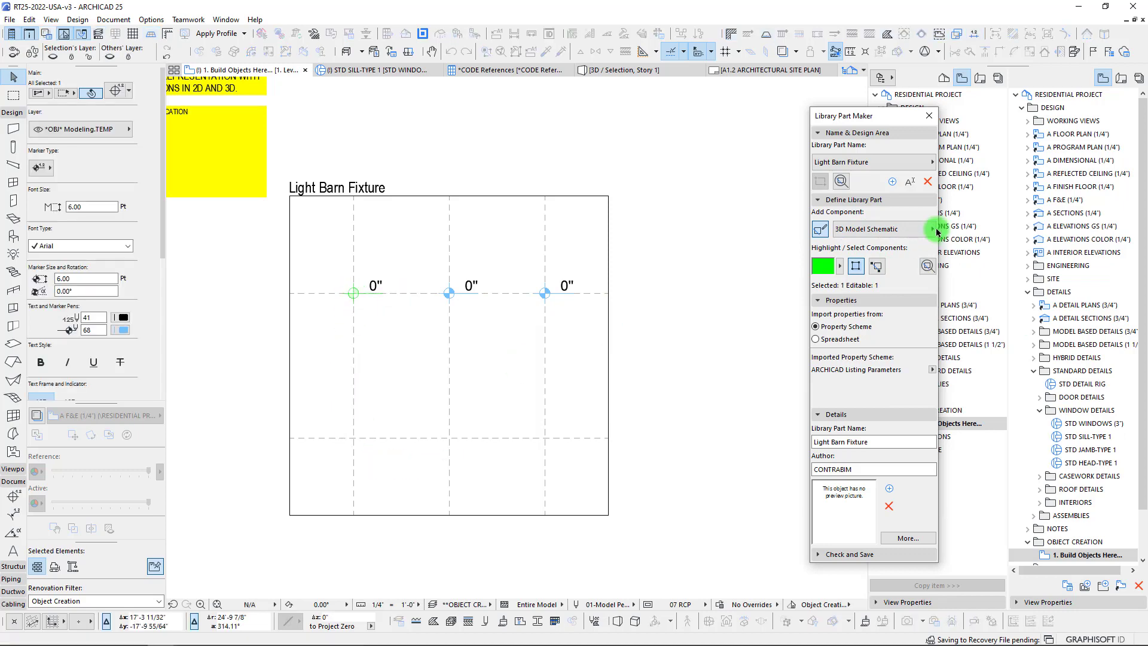
{"action": "left_click", "coordinate": [879, 229]}
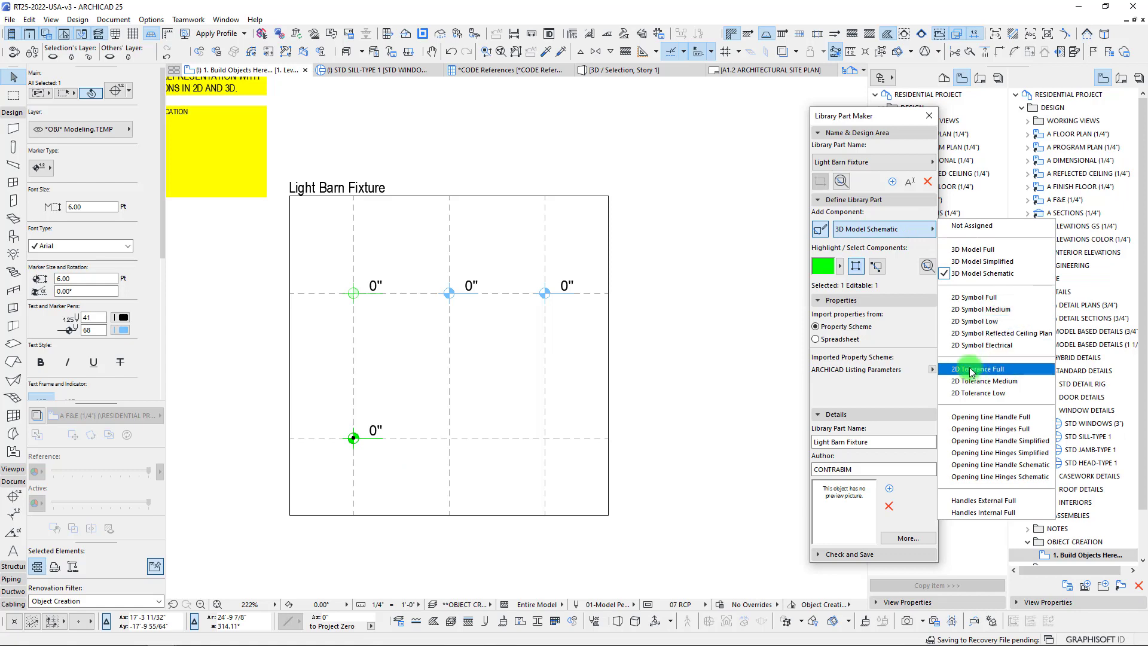
{"action": "left_click", "coordinate": [968, 322]}
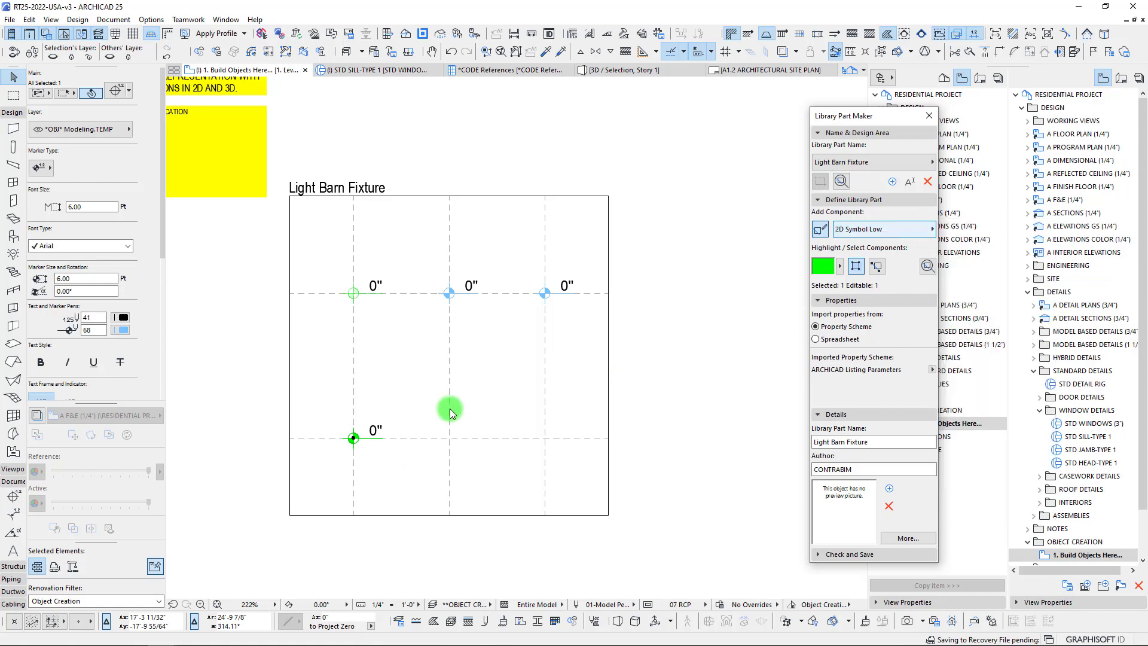
Step: Copy the 2D Symbol Low marker to the lower middle grid intersection and assign the copy to 2D Symbol Electrical
{"action": "left_click", "coordinate": [353, 438]}
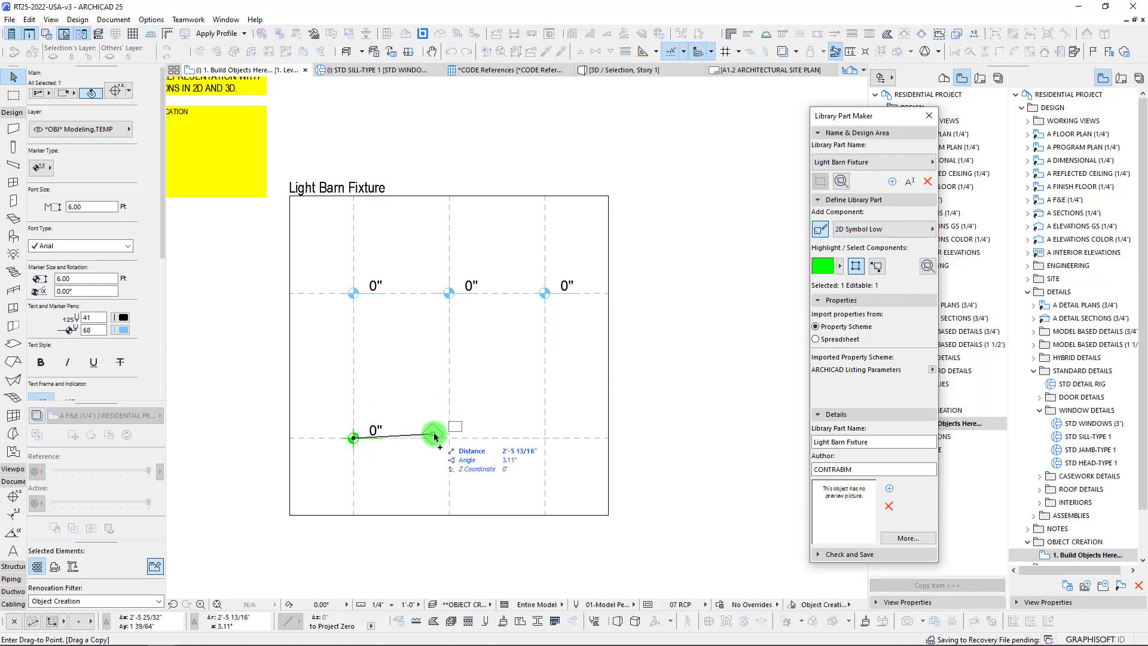
{"action": "left_click", "coordinate": [449, 438]}
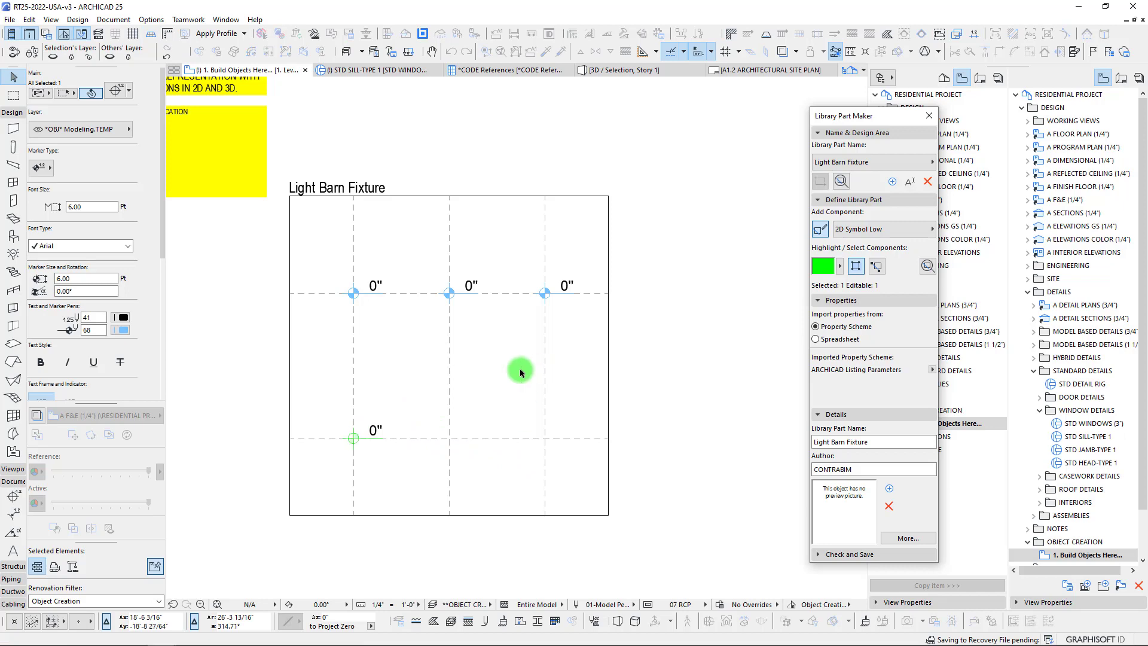
{"action": "left_click", "coordinate": [879, 229]}
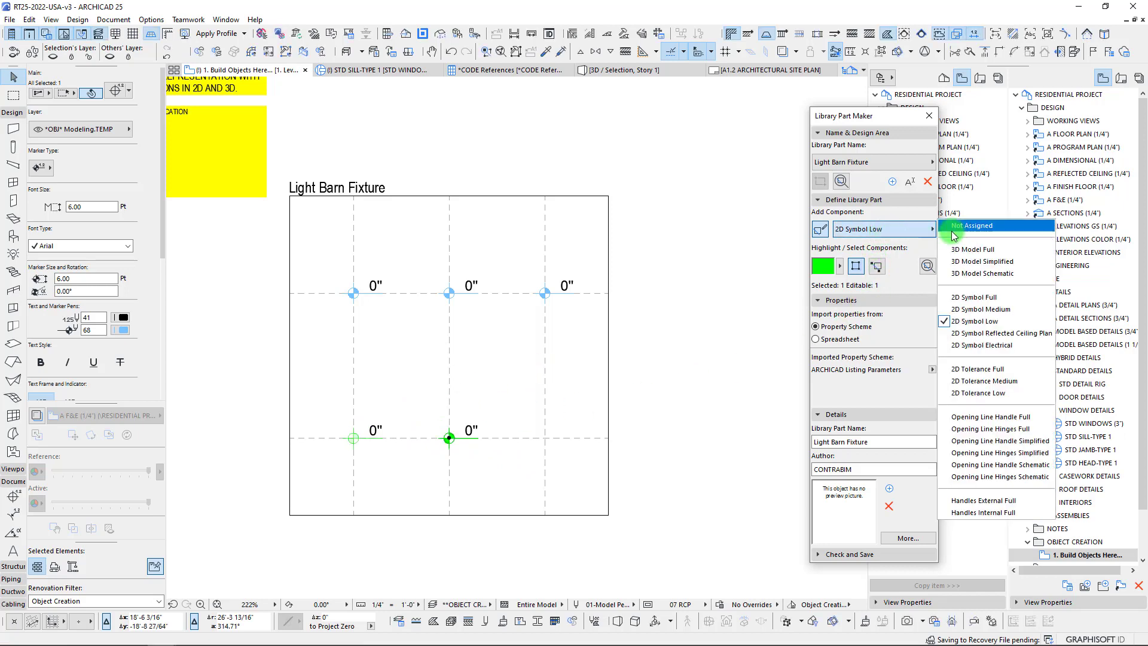
{"action": "left_click", "coordinate": [969, 347]}
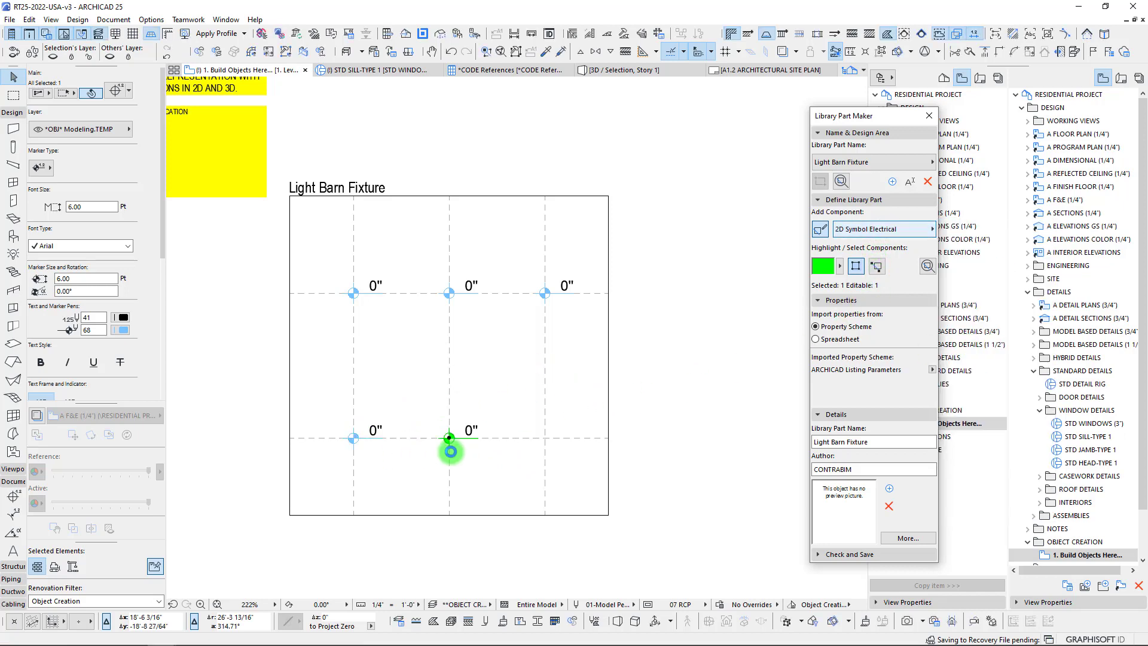
Step: Copy the lower middle marker 3' to the last lower intersection and assign the copy to 2D Symbol Reflected Ceiling Plan
{"action": "left_click", "coordinate": [448, 439]}
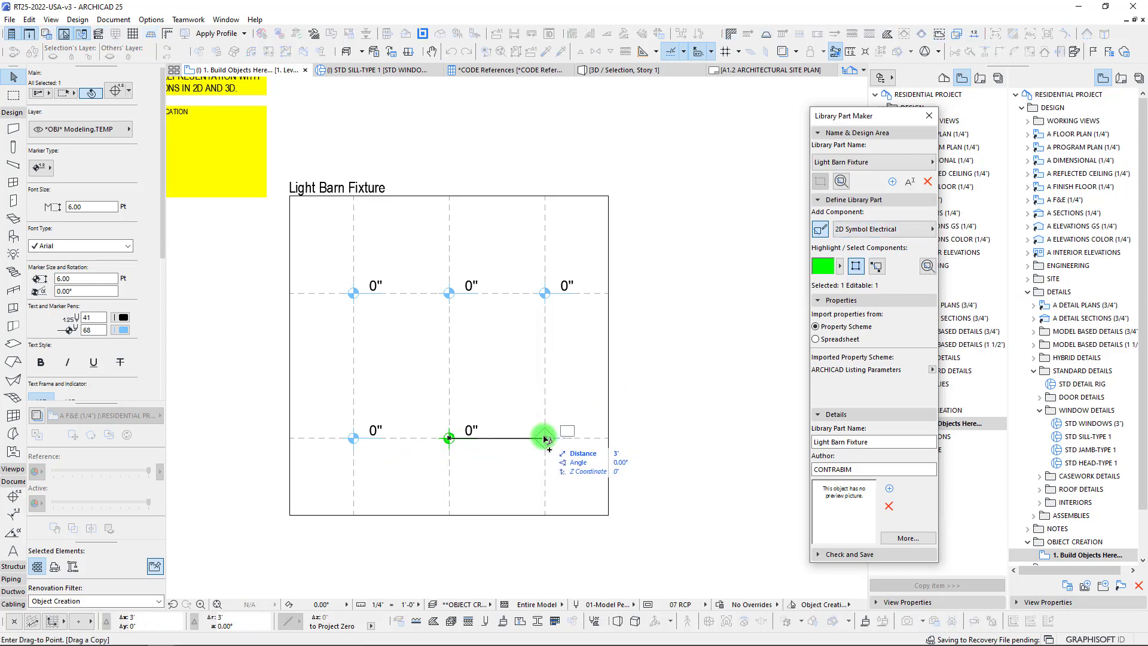
{"action": "left_click", "coordinate": [545, 441]}
{"action": "left_click", "coordinate": [866, 233]}
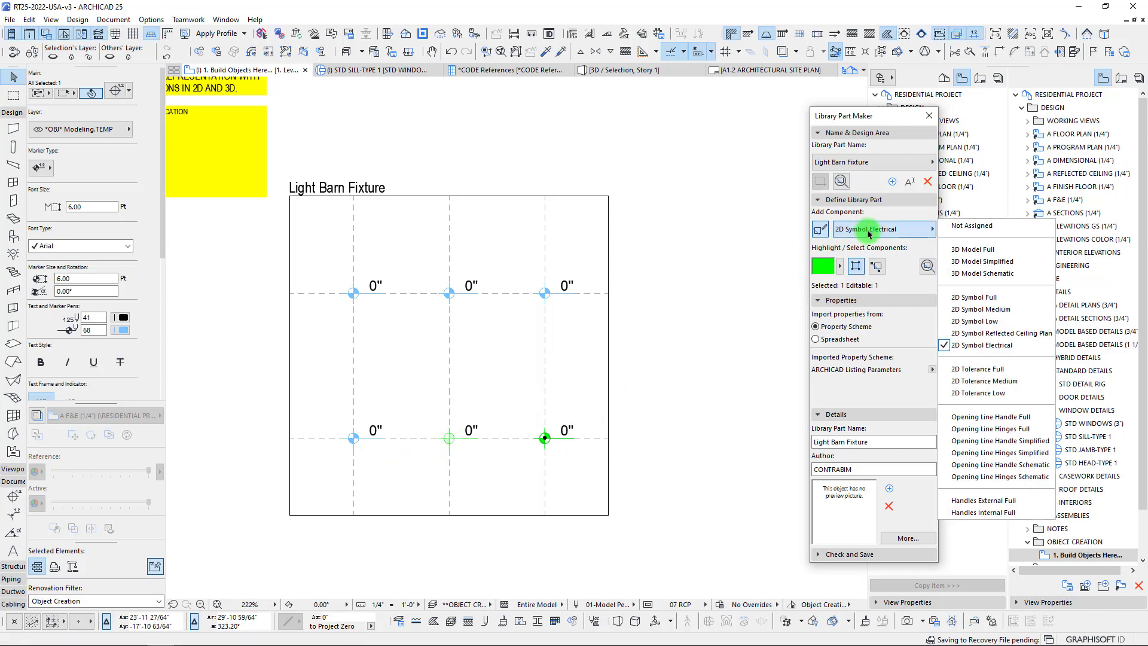
{"action": "left_click", "coordinate": [951, 336]}
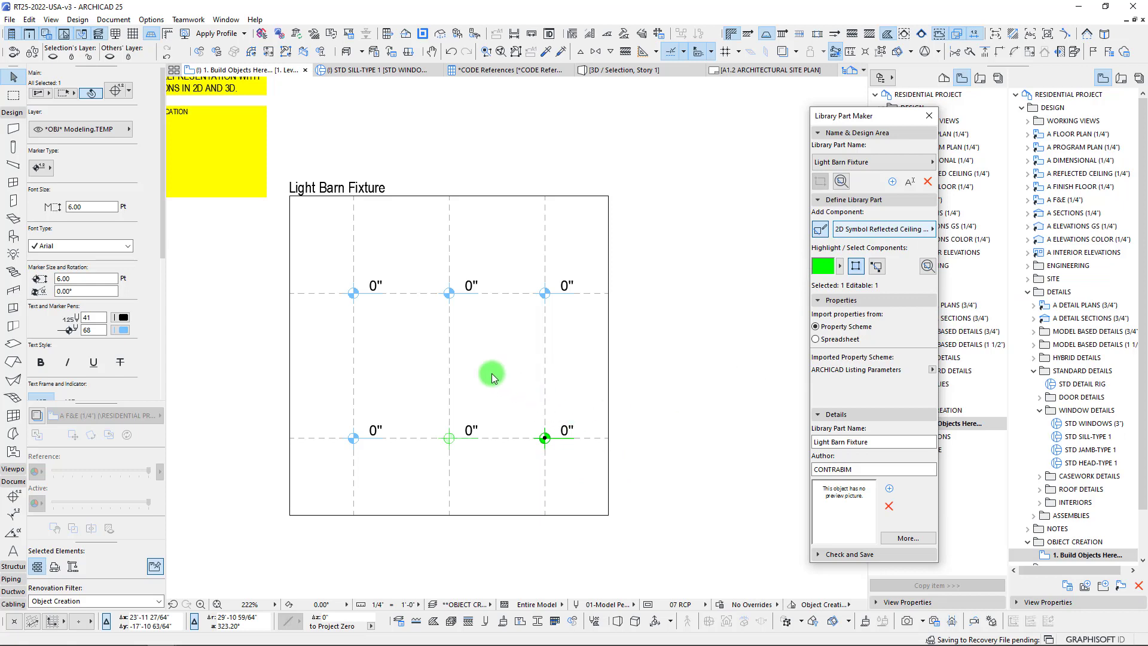
Step: Copy the 2D Low, 2D Elec and 2D RCP labels from the Light Fixture region to below the Light Barn Fixture region
{"action": "scroll", "coordinate": [408, 383], "scroll_direction": "down", "scroll_amount": 4}
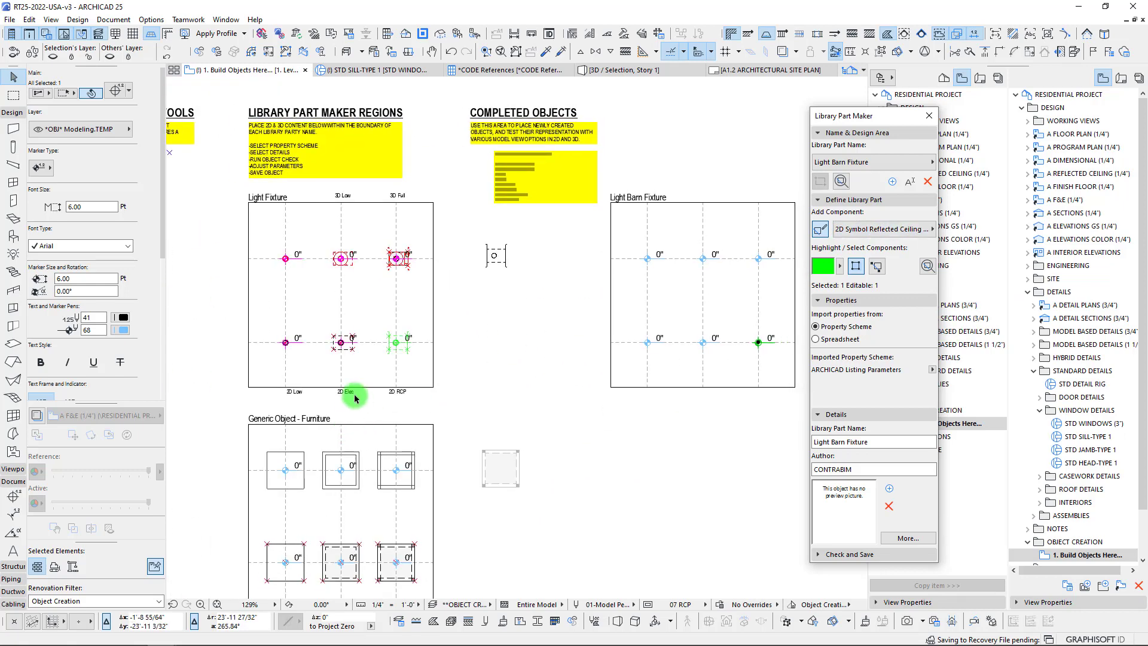
{"action": "left_click", "coordinate": [287, 395]}
{"action": "left_click", "coordinate": [287, 392]}
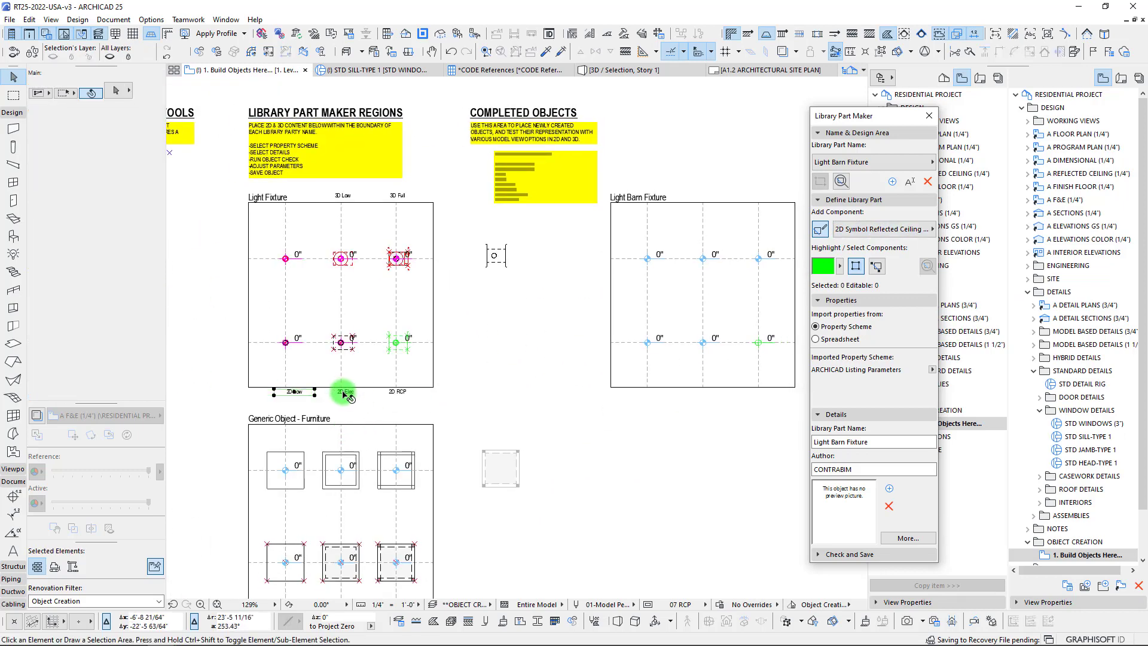
{"action": "left_click", "coordinate": [344, 392], "text": "shift"}
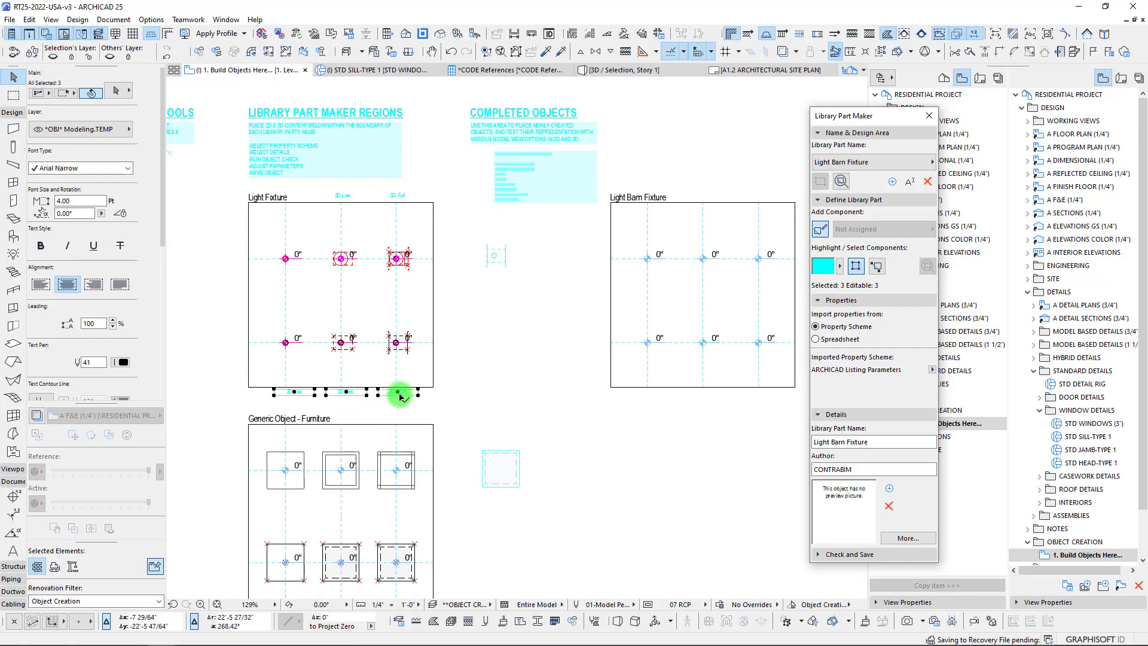
{"action": "key", "text": "ctrl+shift+d"}
{"action": "left_click", "coordinate": [396, 368]}
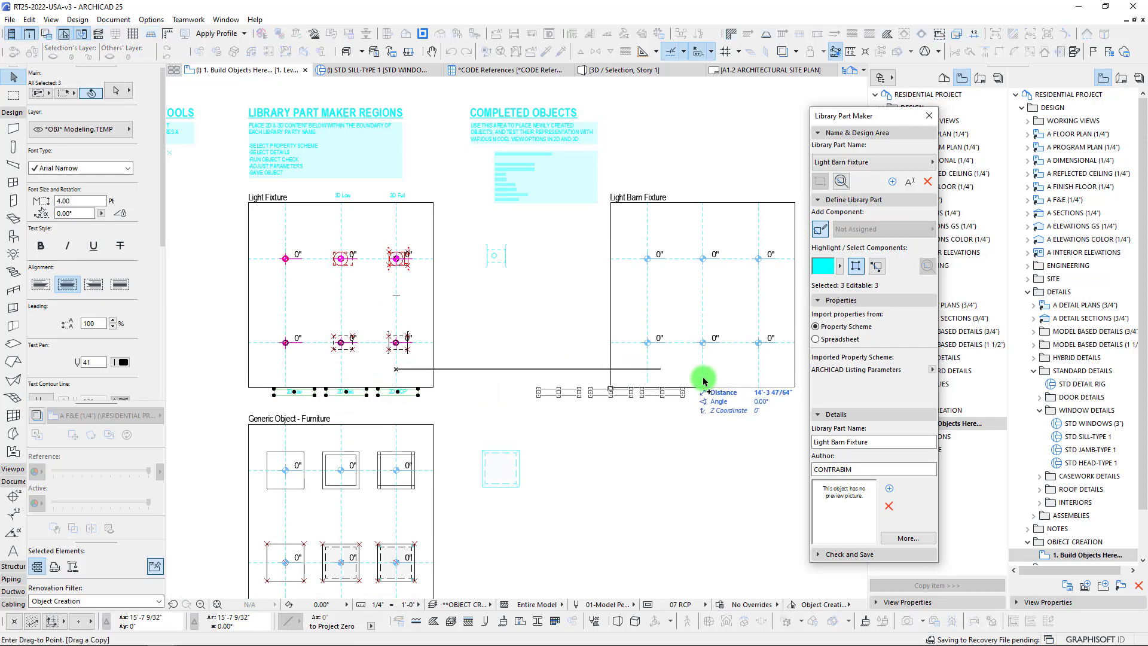
{"action": "left_click", "coordinate": [757, 368]}
Step: Move the copied 2D Low label so it is centred under the first vertical gridline of the Light Barn Fixture region
{"action": "scroll", "coordinate": [699, 285], "scroll_direction": "up", "scroll_amount": 4}
{"action": "middle_click_drag", "start_coordinate": [698, 285], "coordinate": [467, 286]}
{"action": "left_click", "coordinate": [306, 520]}
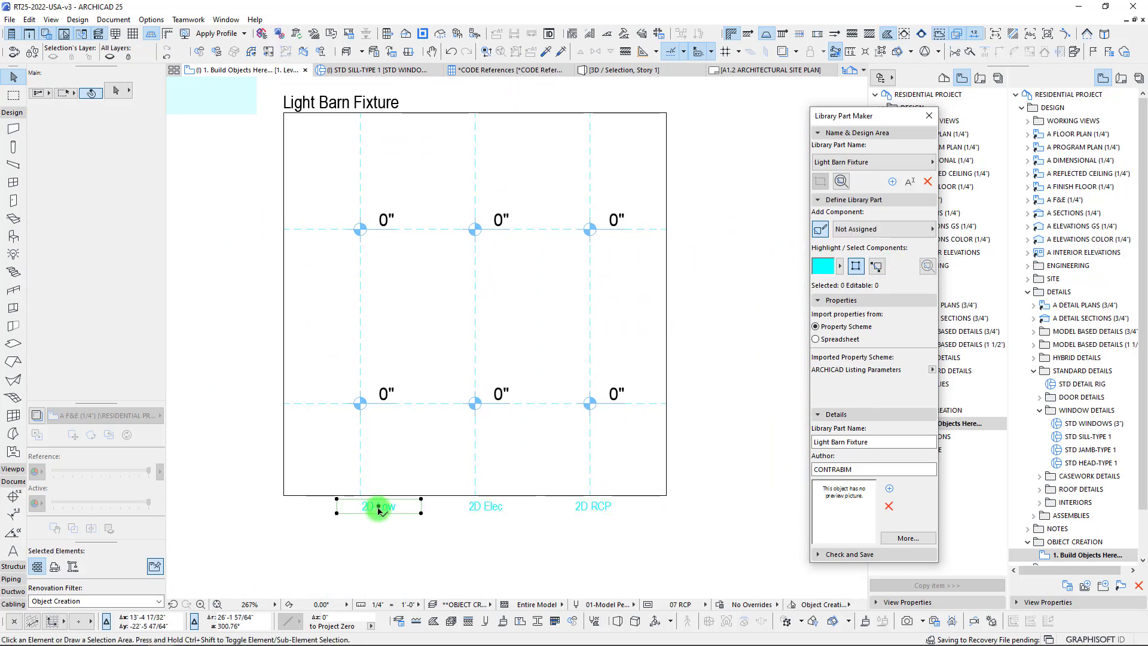
{"action": "left_click", "coordinate": [379, 508]}
{"action": "left_click", "coordinate": [378, 508]}
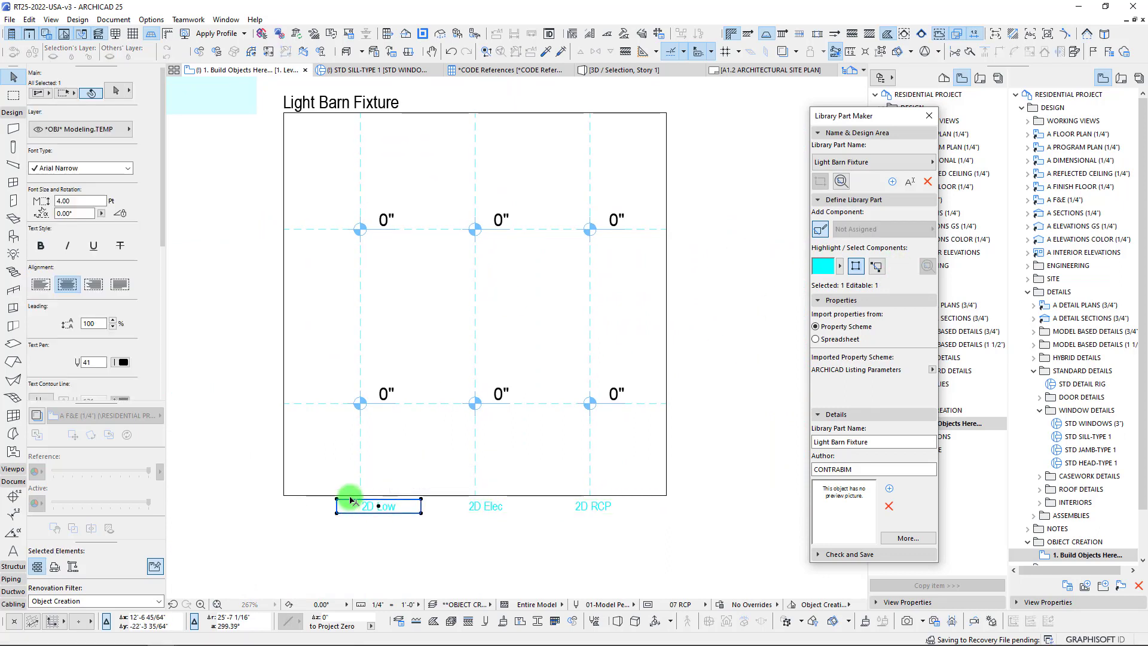
{"action": "left_click", "coordinate": [359, 503]}
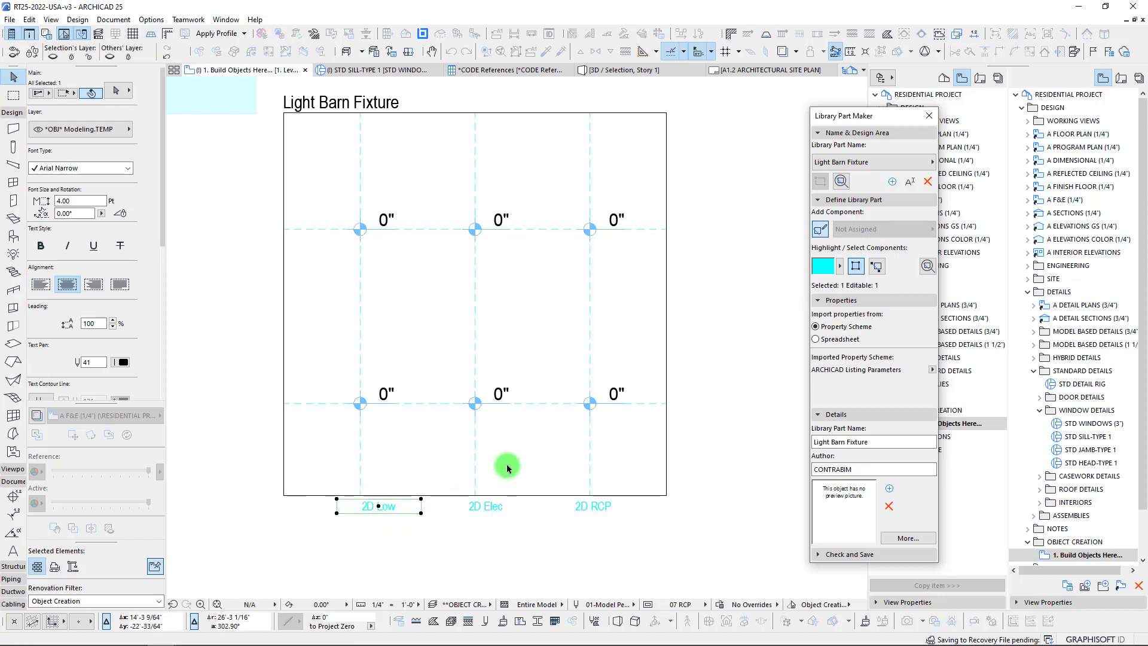
Step: Move the copied 2D Elec label so it is centred under the middle vertical gridline of the Light Barn Fixture region
{"action": "left_click", "coordinate": [486, 507]}
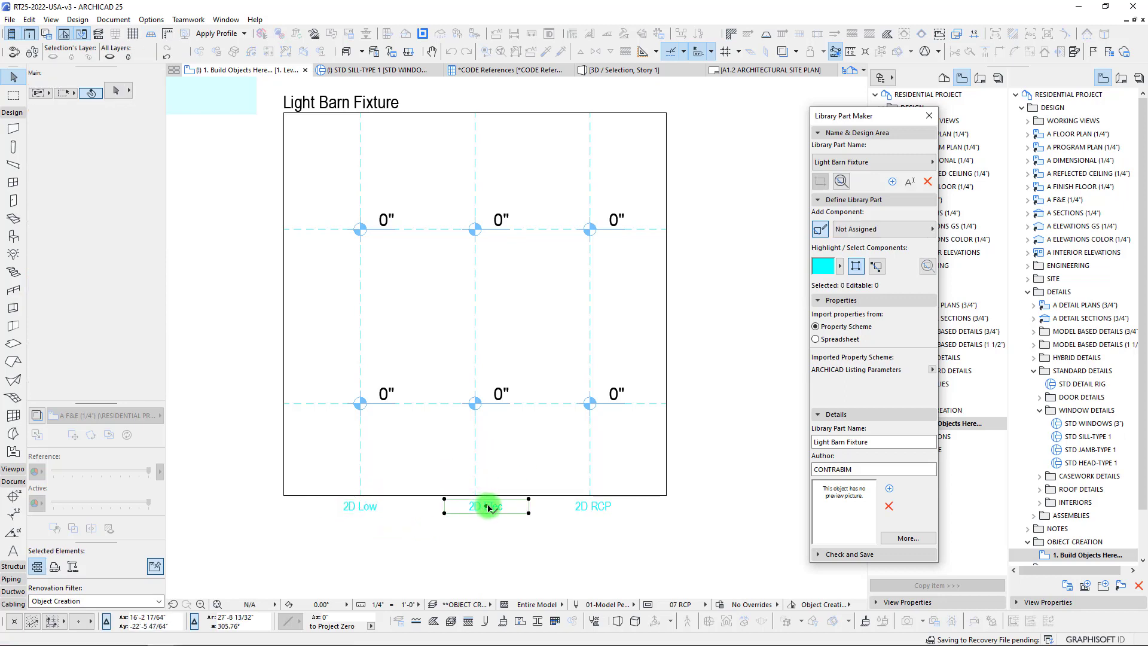
{"action": "left_click", "coordinate": [459, 505]}
{"action": "key", "text": "ctrl+d"}
{"action": "left_click", "coordinate": [486, 506]}
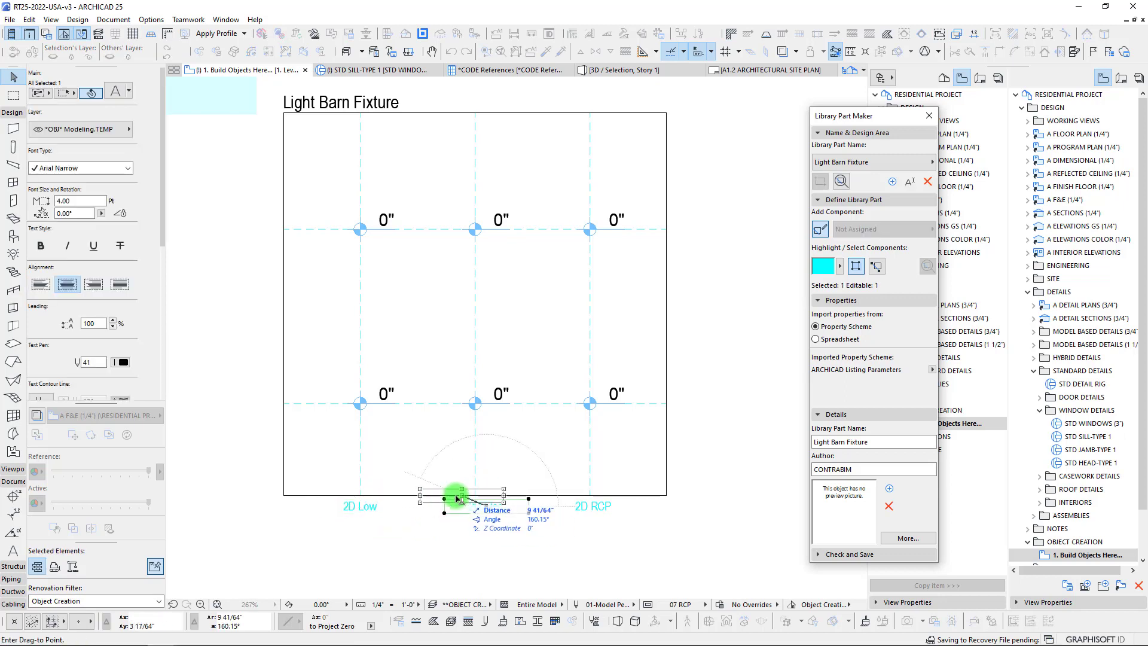
{"action": "left_click", "coordinate": [476, 499]}
{"action": "left_click", "coordinate": [476, 499]}
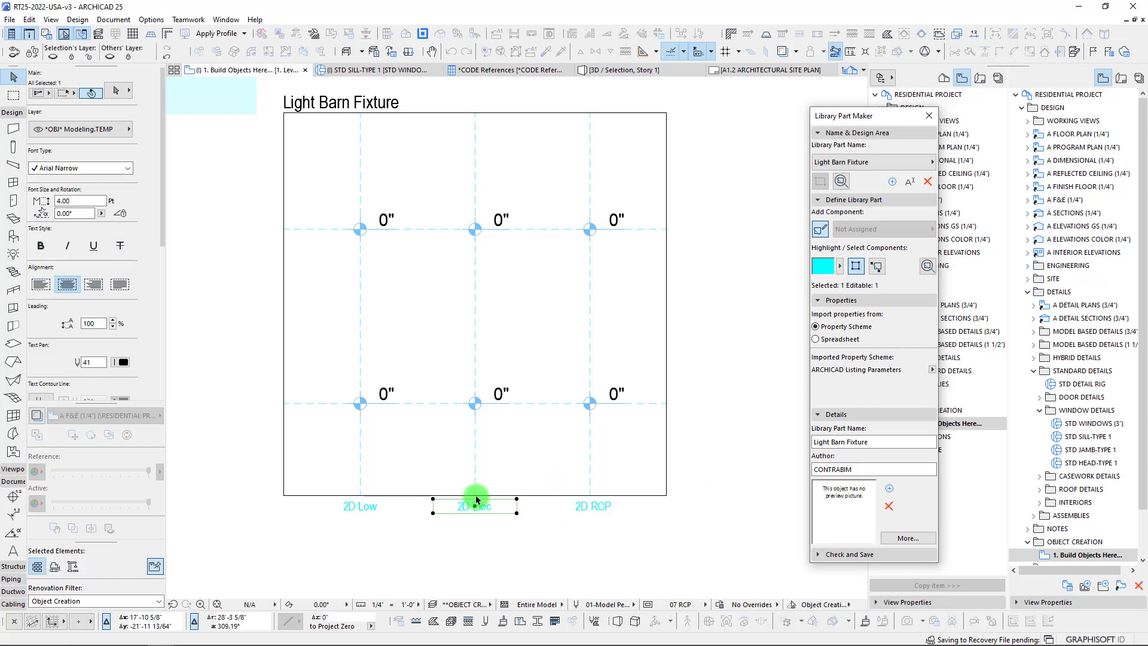
{"action": "key", "text": "Escape"}
{"action": "scroll", "coordinate": [517, 482], "scroll_direction": "down", "scroll_amount": 2}
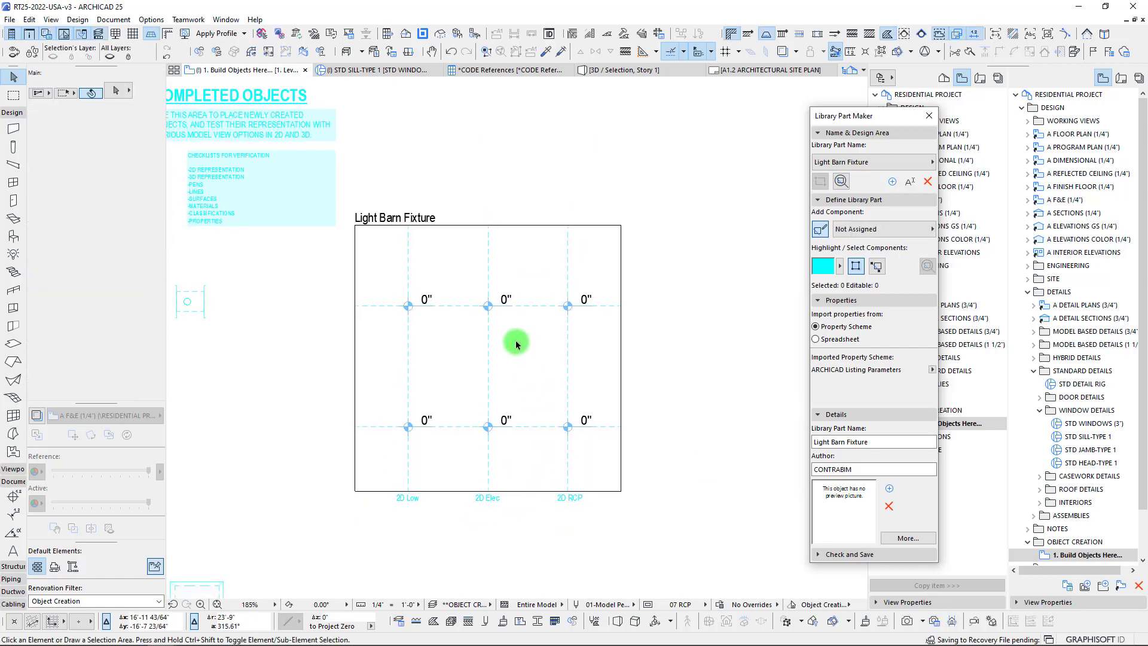
{"action": "left_click", "coordinate": [864, 230]}
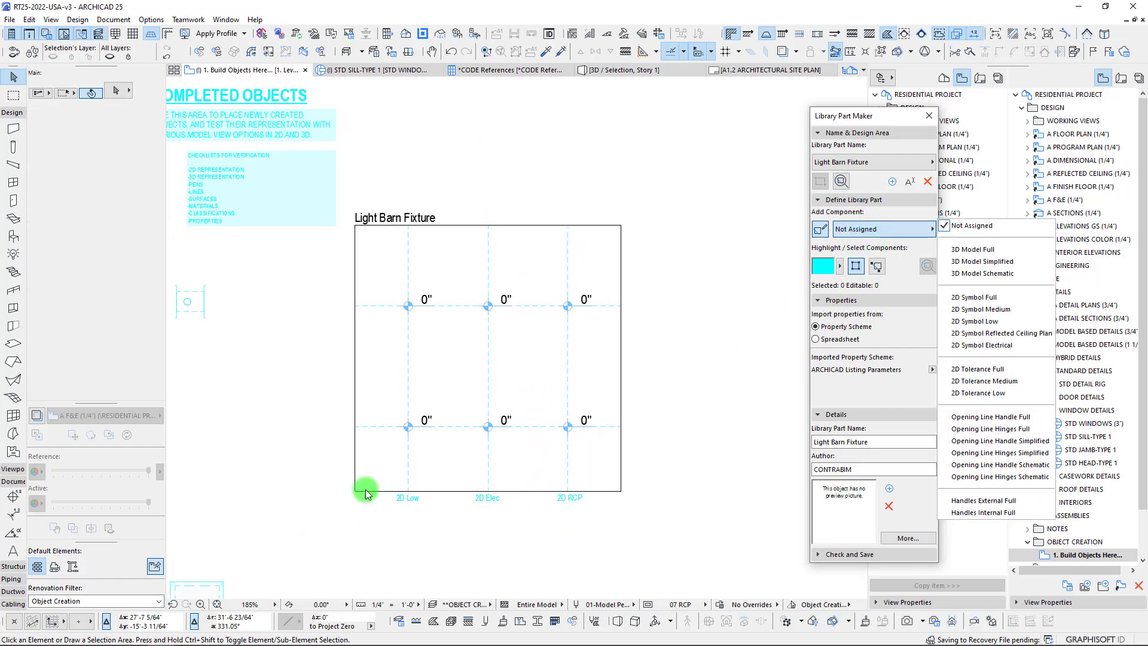
{"action": "left_click", "coordinate": [706, 349]}
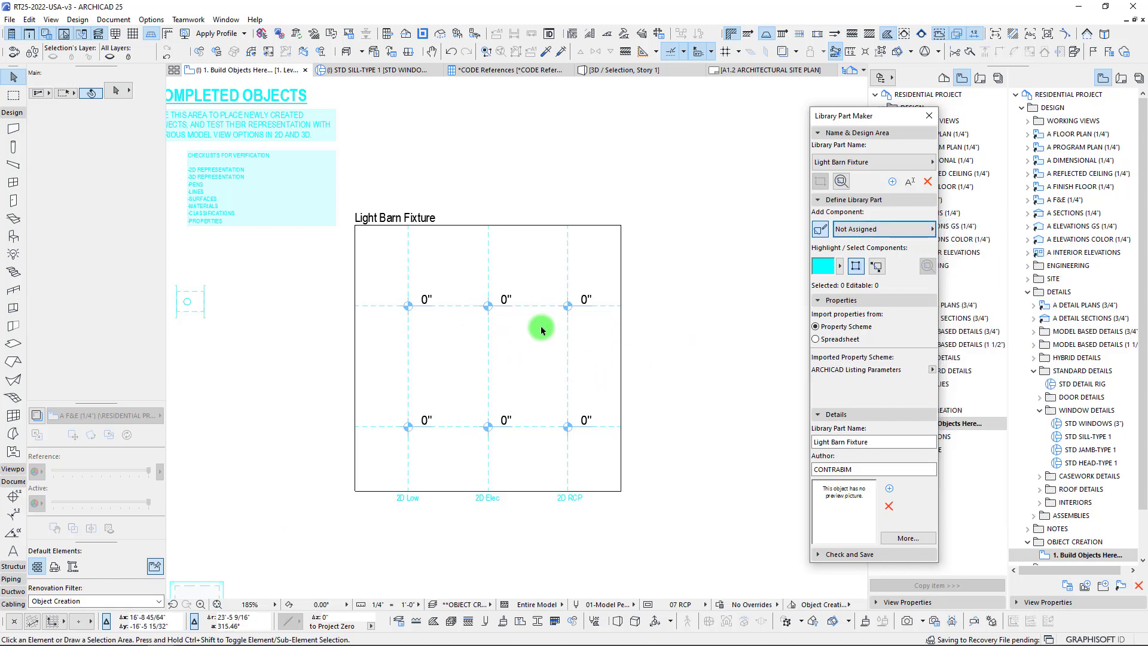
{"action": "middle_click_drag", "start_coordinate": [464, 317], "coordinate": [454, 320]}
{"action": "left_click", "coordinate": [879, 230]}
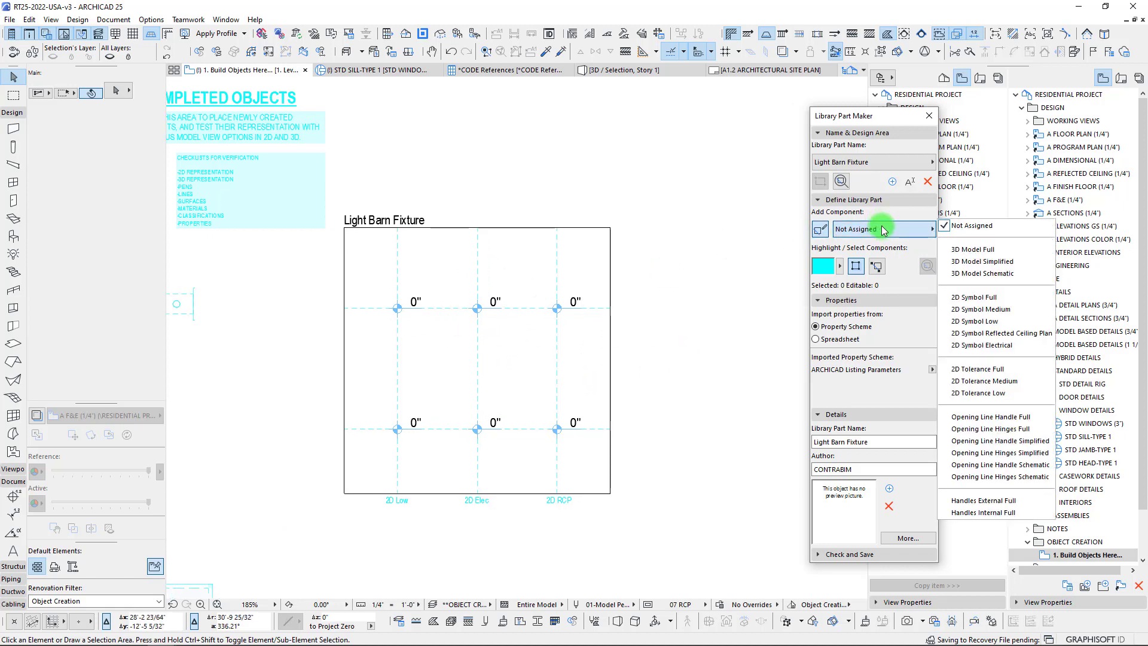
{"action": "left_click", "coordinate": [874, 275]}
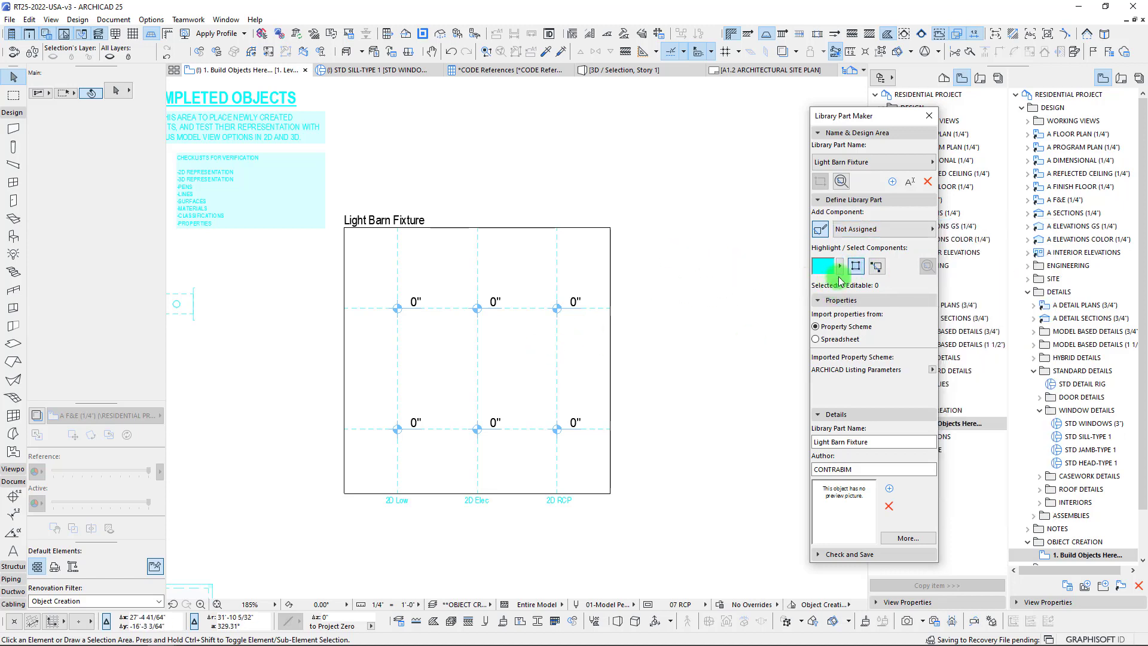
Step: Turn off the component highlight colour in Library Part Maker
{"action": "left_click", "coordinate": [823, 265]}
{"action": "middle_click_drag", "start_coordinate": [621, 311], "coordinate": [608, 326]}
{"action": "scroll", "coordinate": [523, 313], "scroll_direction": "down", "scroll_amount": 4}
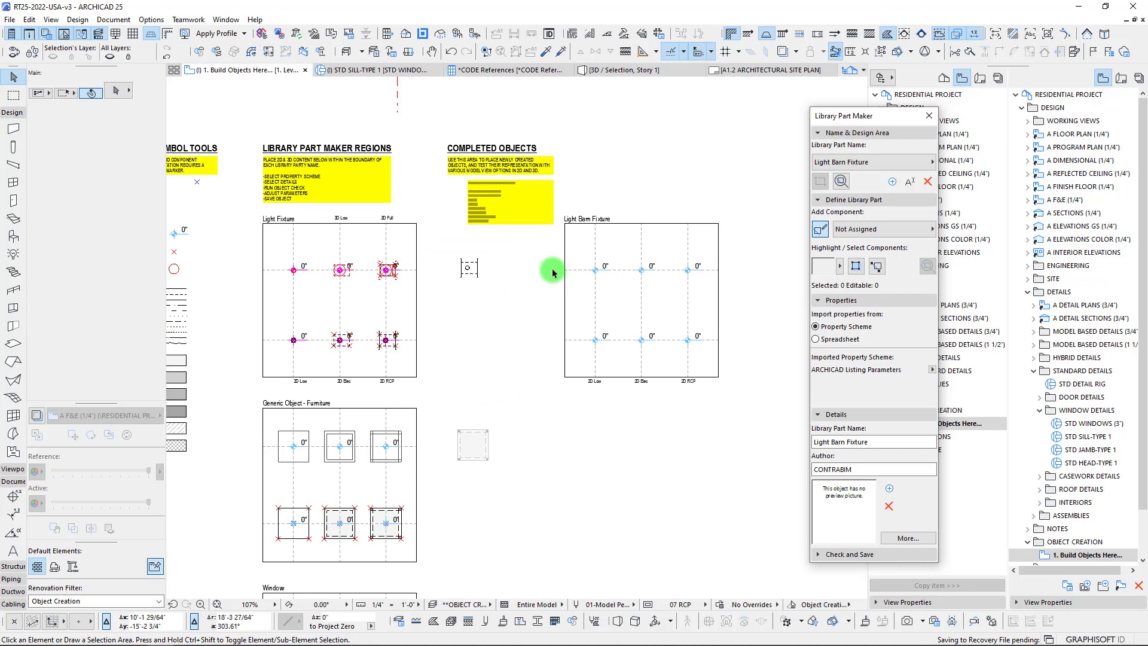
{"action": "middle_click_drag", "start_coordinate": [668, 234], "coordinate": [658, 237]}
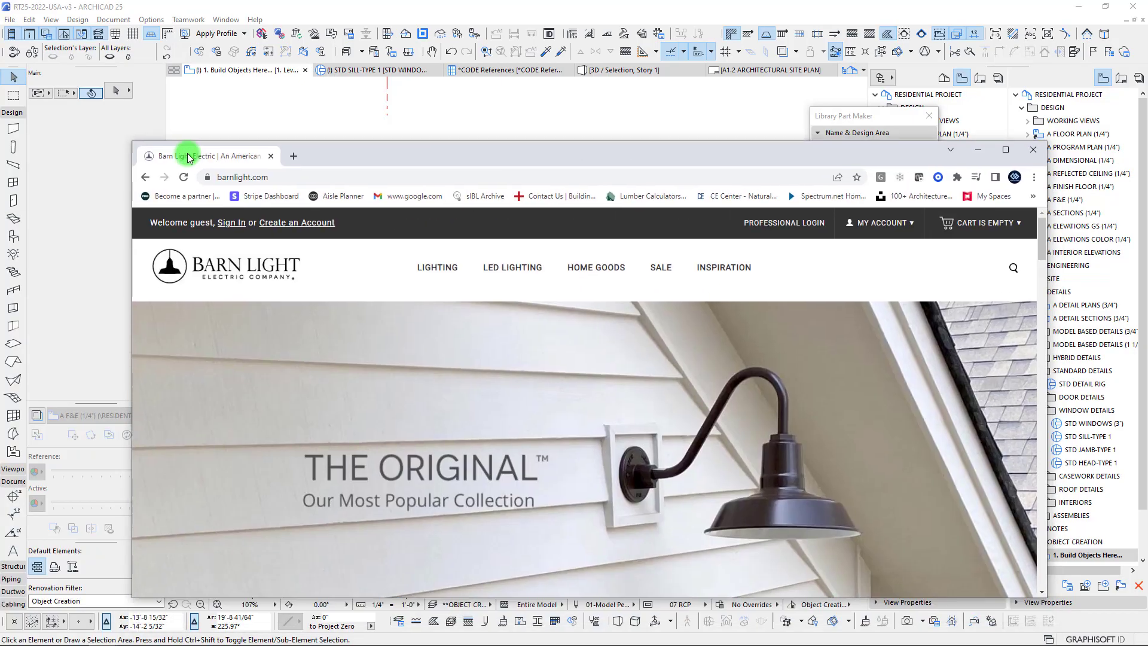
Step: Switch to the Chrome window showing barnlight.com, reposition it over the drawing and enlarge it
{"action": "left_click_drag", "start_coordinate": [187, 154], "coordinate": [143, 61]}
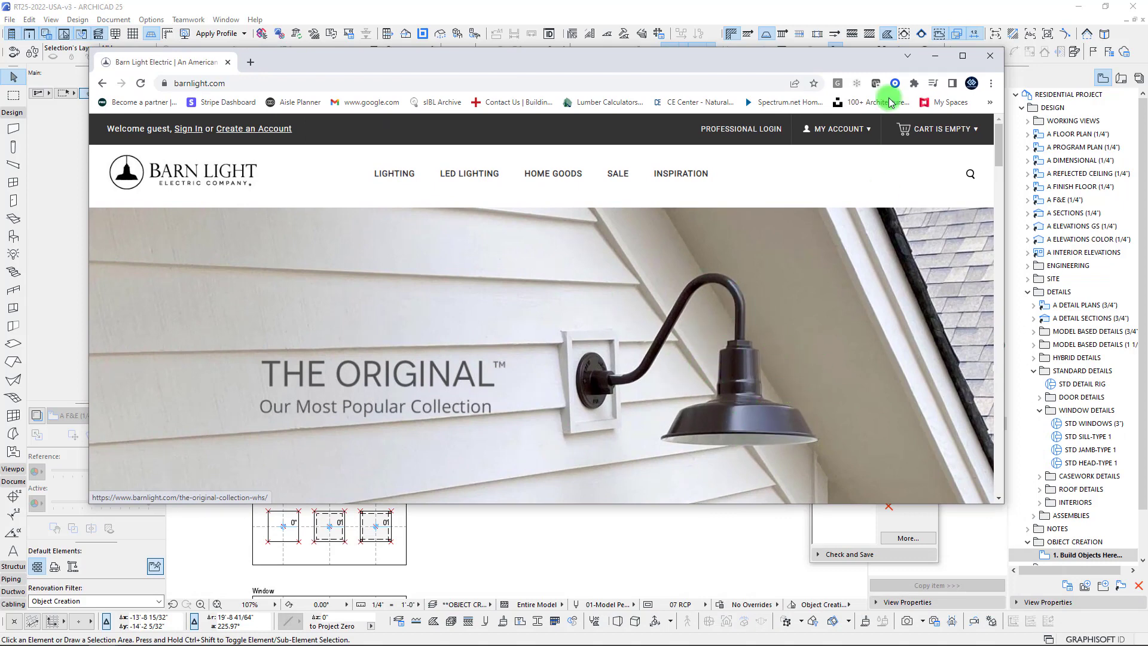
{"action": "left_click_drag", "start_coordinate": [837, 57], "coordinate": [813, 22]}
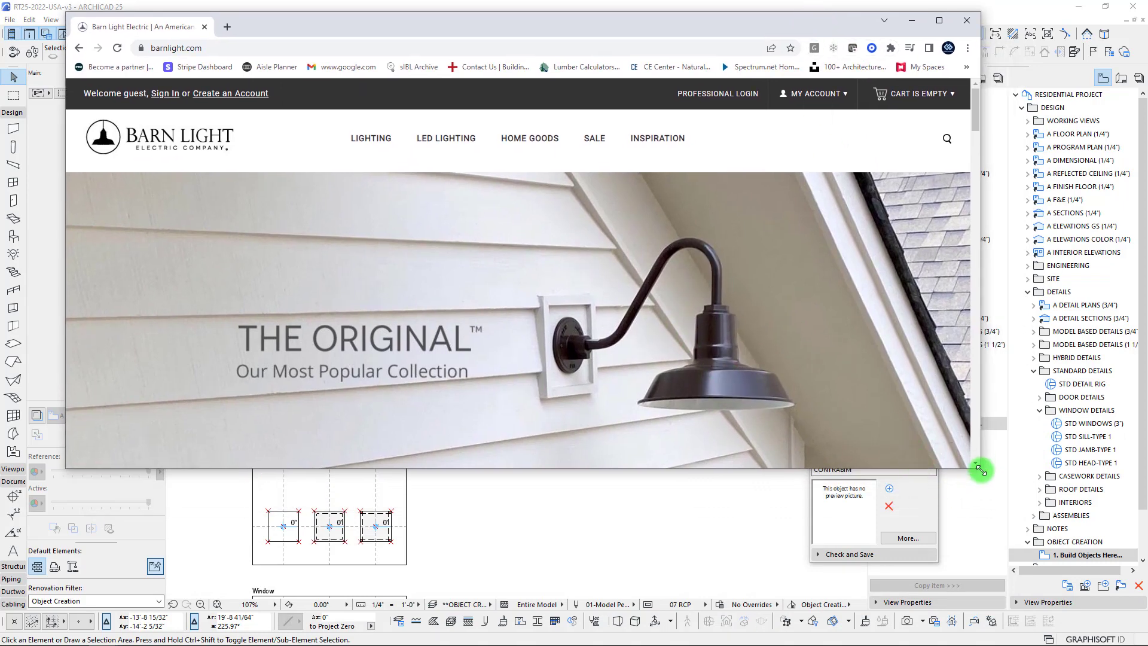
{"action": "left_click_drag", "start_coordinate": [980, 470], "coordinate": [1061, 574]}
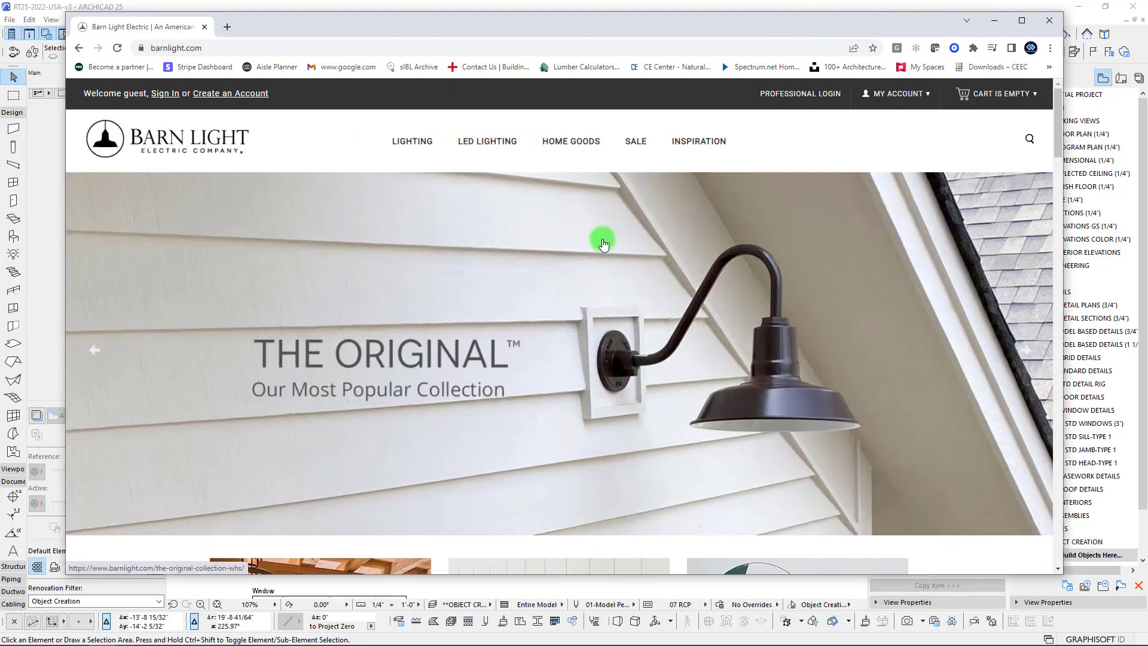
Step: Open the Gooseneck Lights category of LED wall lighting on the Barn Light site and look through the fixtures
{"action": "mouse_move", "coordinate": [481, 141]}
{"action": "left_click", "coordinate": [739, 200]}
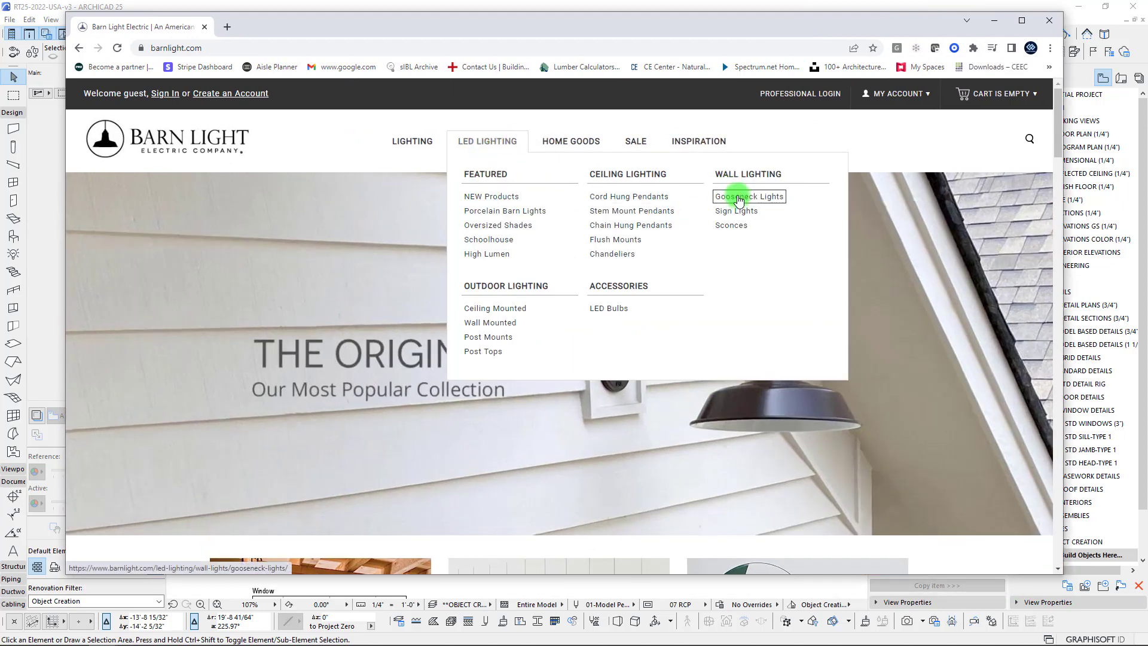
{"action": "scroll", "coordinate": [620, 346], "scroll_direction": "down", "scroll_amount": 4}
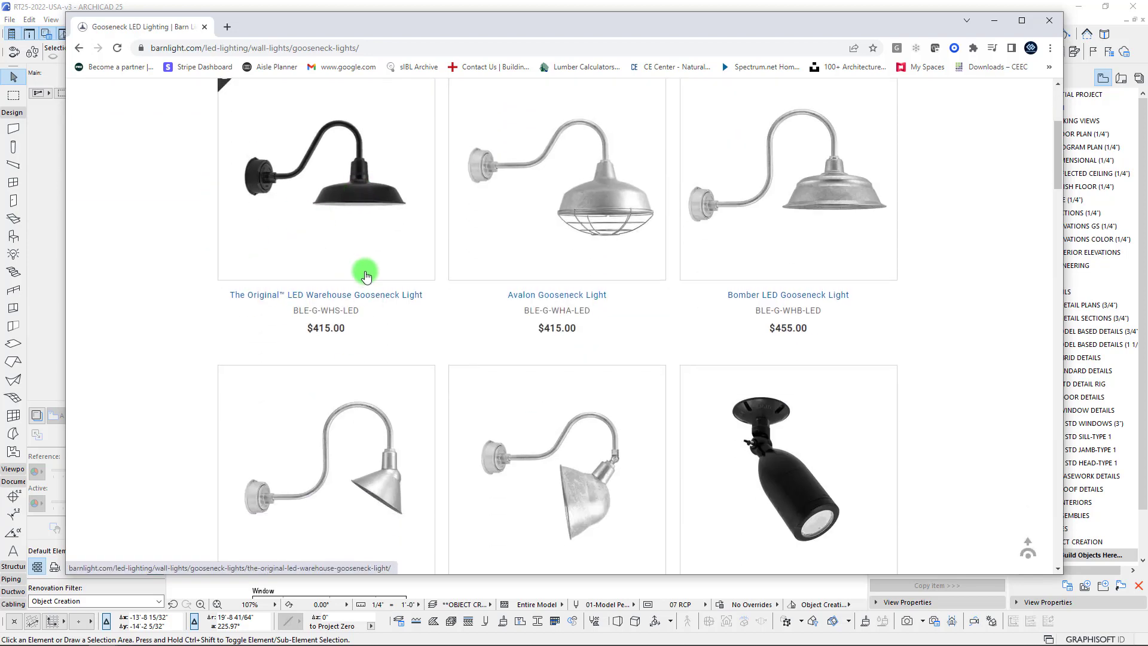
{"action": "scroll", "coordinate": [258, 401], "scroll_direction": "up", "scroll_amount": 3}
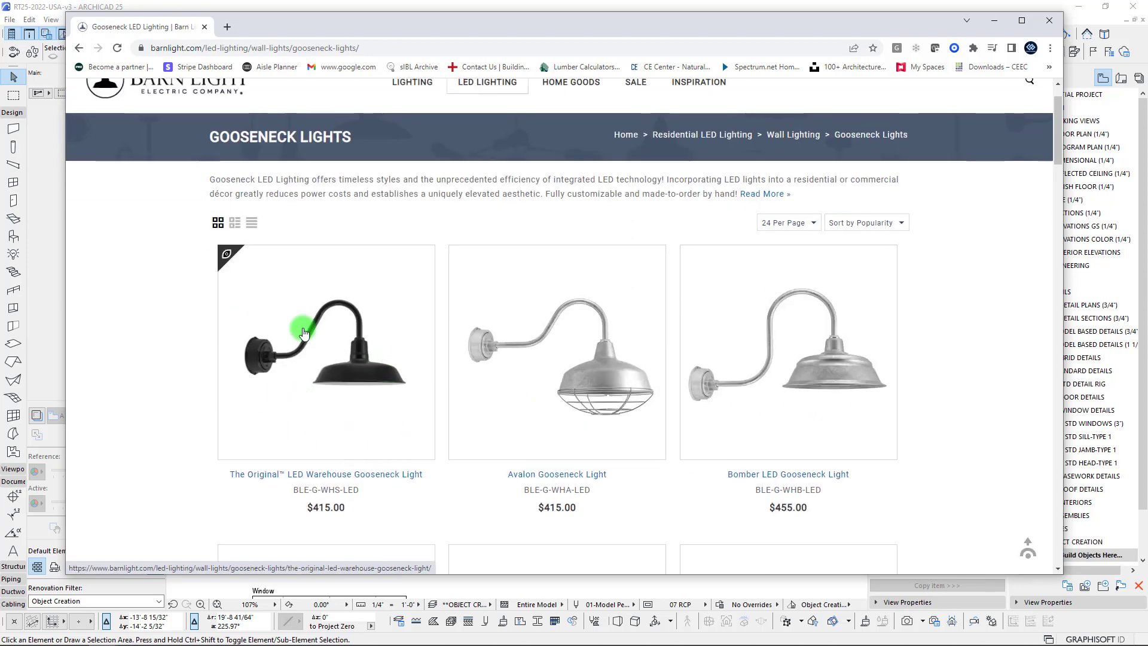
{"action": "scroll", "coordinate": [303, 333], "scroll_direction": "up", "scroll_amount": 1}
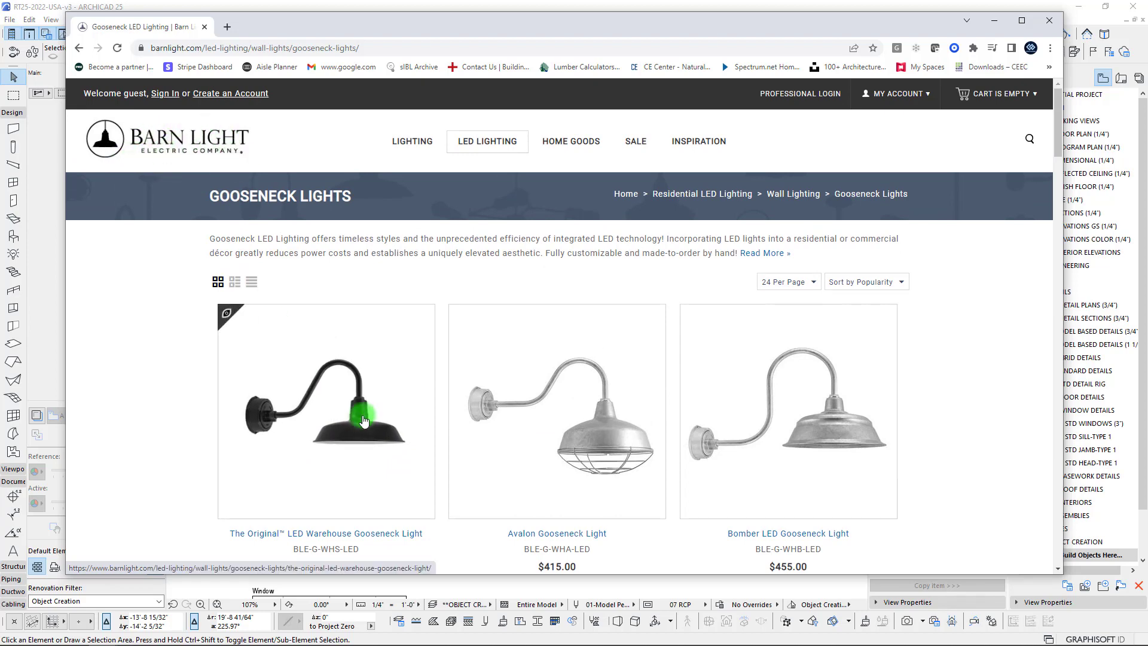
Step: Restore the Archicad window to a smaller size and bring the Chrome window back in front of it
{"action": "left_click", "coordinate": [867, 6]}
{"action": "left_click_drag", "start_coordinate": [860, 28], "coordinate": [860, 20]}
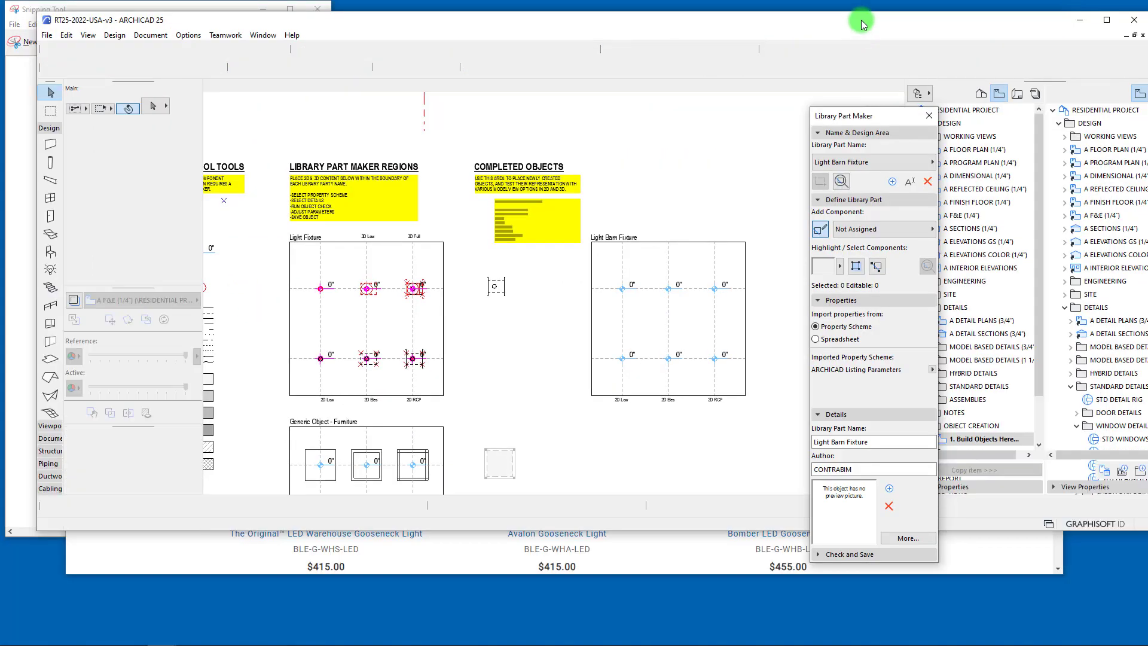
{"action": "left_click", "coordinate": [461, 564]}
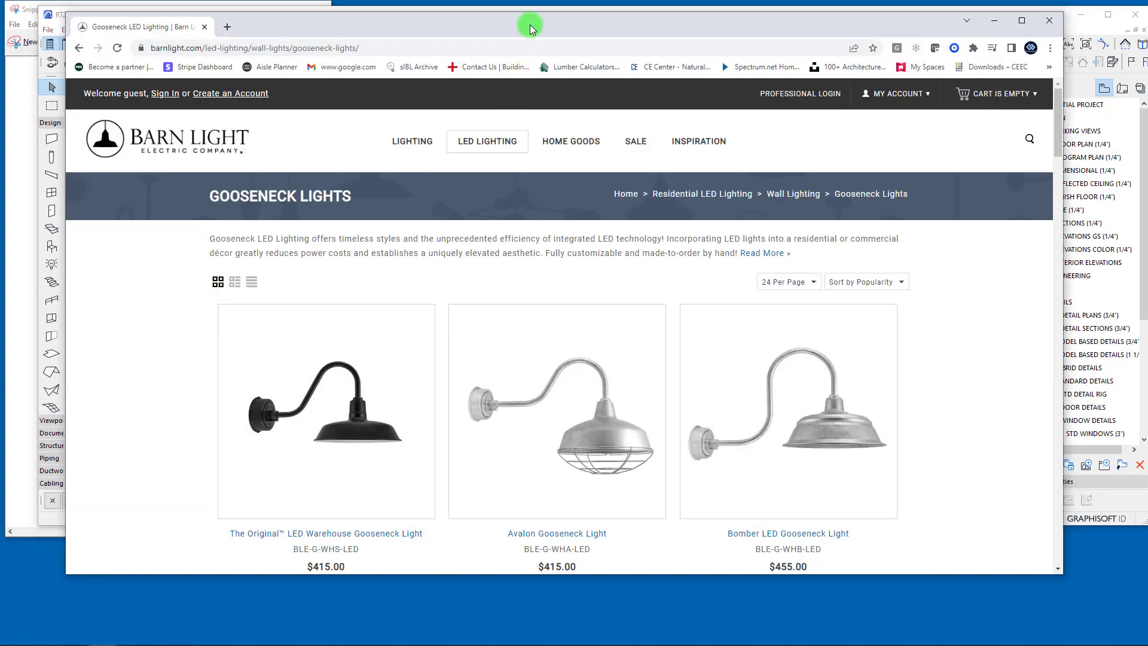
{"action": "left_click_drag", "start_coordinate": [532, 28], "coordinate": [539, 52]}
Step: Open the product page of The Original LED Warehouse Gooseneck Light and maximize the browser window
{"action": "scroll", "coordinate": [263, 415], "scroll_direction": "down", "scroll_amount": 1}
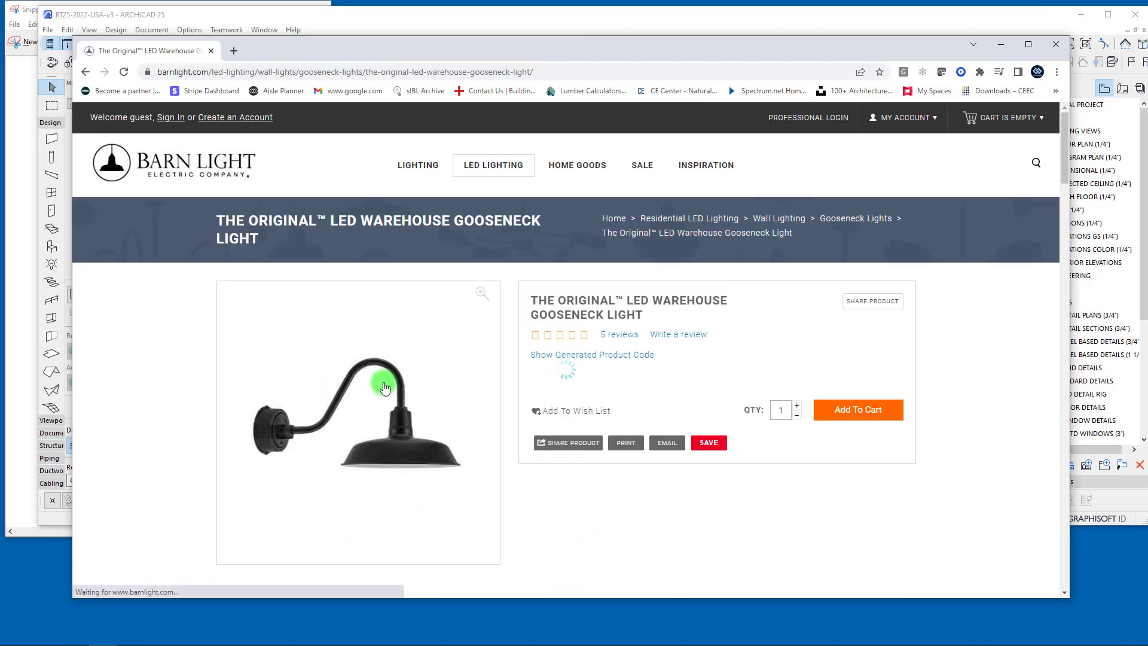
{"action": "scroll", "coordinate": [413, 388], "scroll_direction": "down", "scroll_amount": 3}
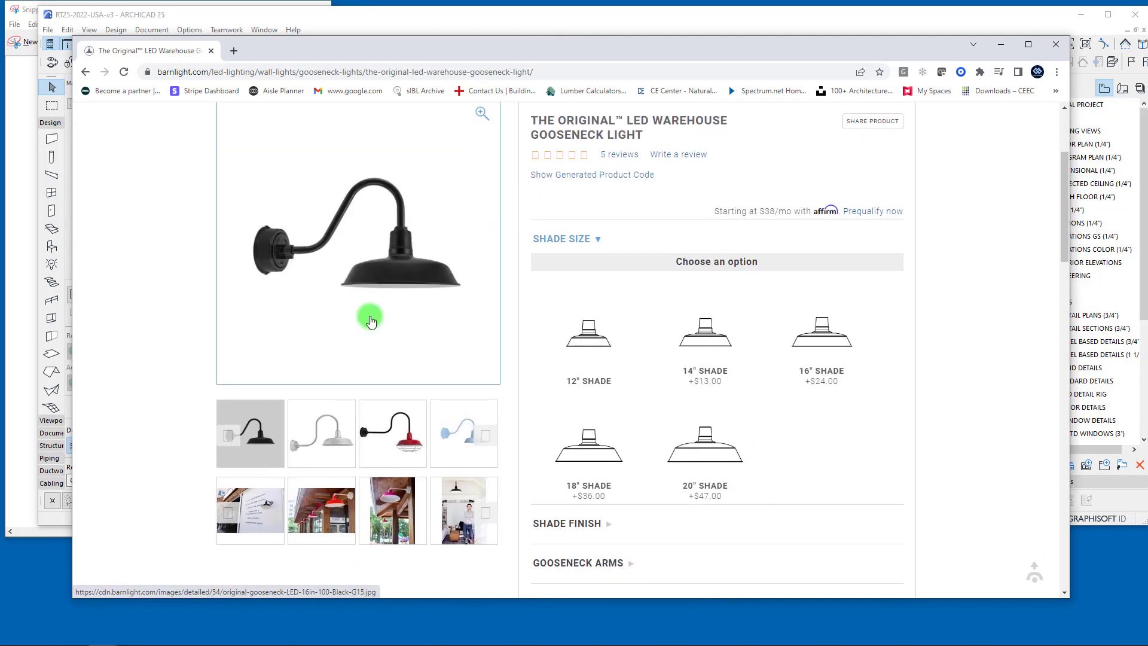
{"action": "left_click", "coordinate": [1028, 44]}
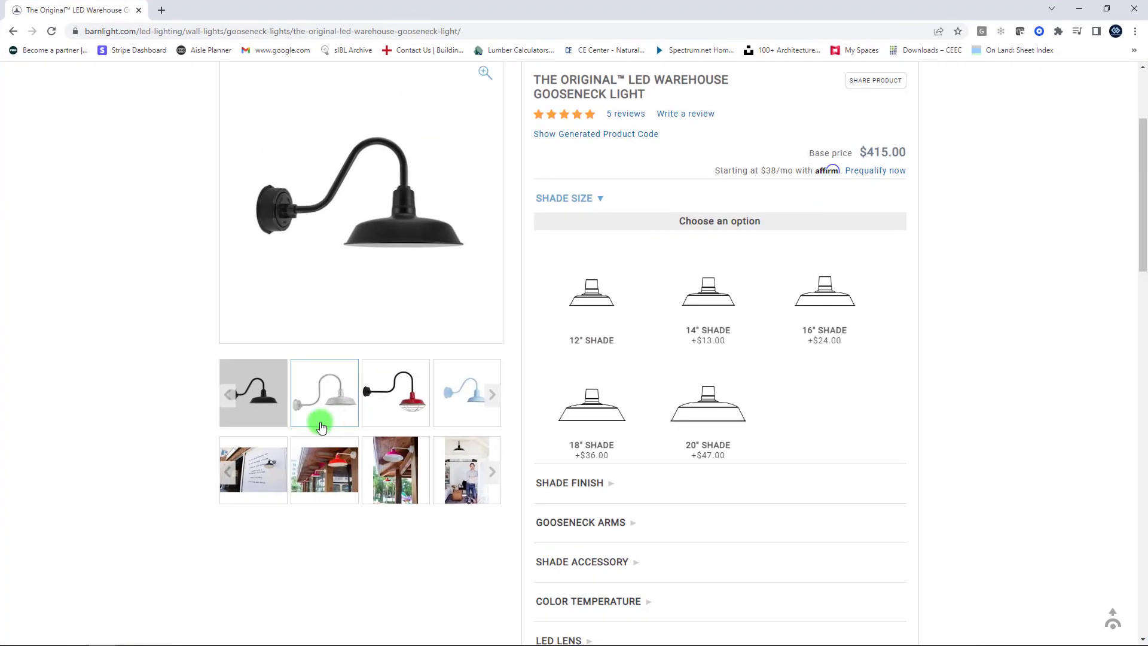
Step: Review the product's configuration options and choose the 16" shade size
{"action": "scroll", "coordinate": [661, 320], "scroll_direction": "down", "scroll_amount": 2}
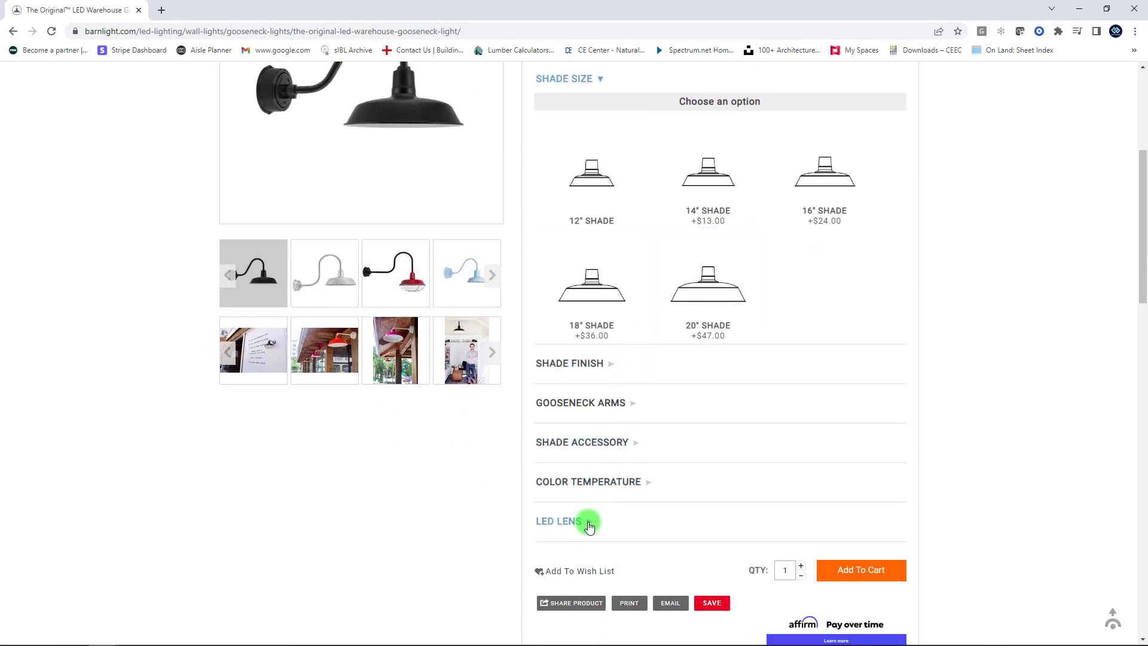
{"action": "scroll", "coordinate": [480, 478], "scroll_direction": "up", "scroll_amount": 4}
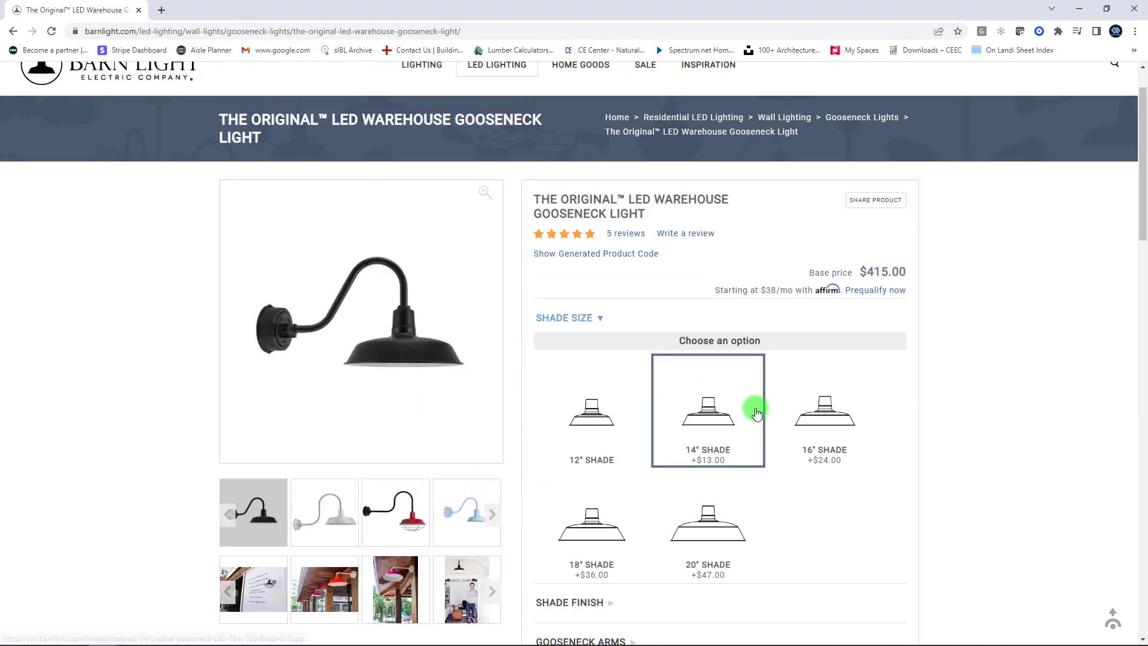
{"action": "scroll", "coordinate": [884, 474], "scroll_direction": "down", "scroll_amount": 2}
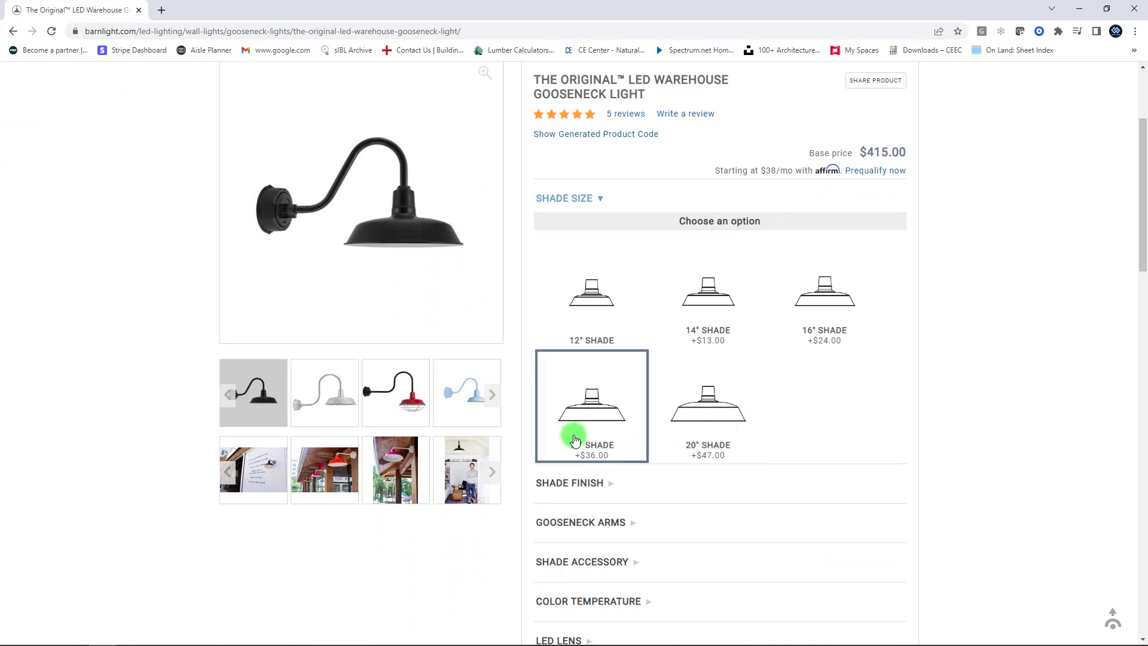
{"action": "left_click", "coordinate": [826, 308]}
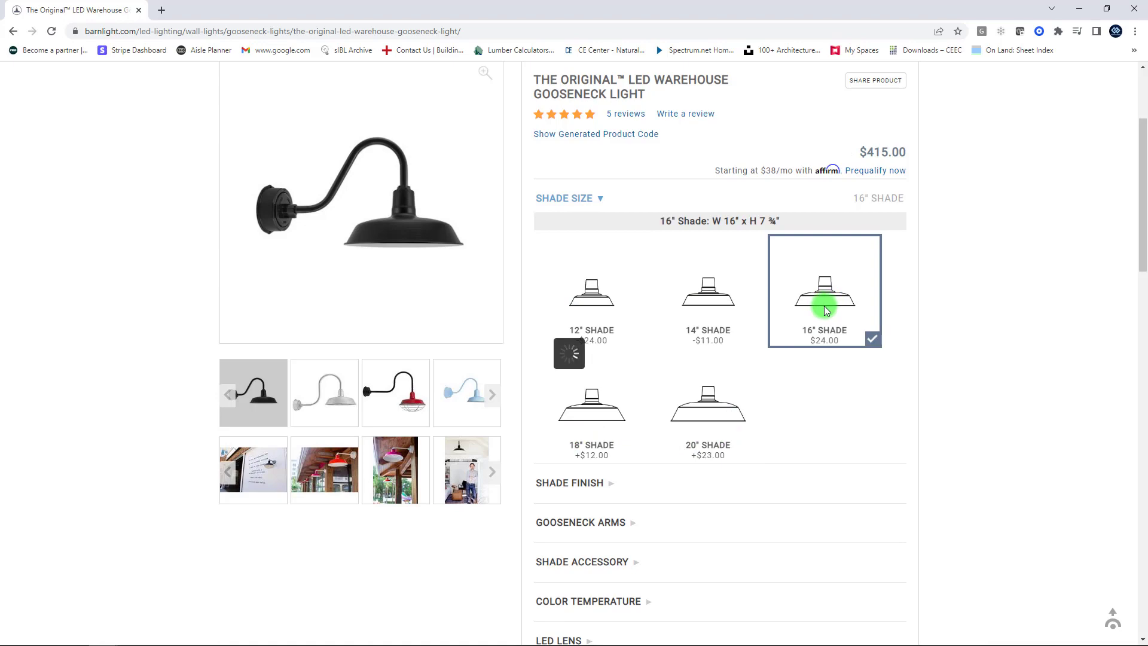
Step: Examine the product's downloads, expanding the specification sheet, IES files and product option design files
{"action": "scroll", "coordinate": [531, 303], "scroll_direction": "down", "scroll_amount": 3}
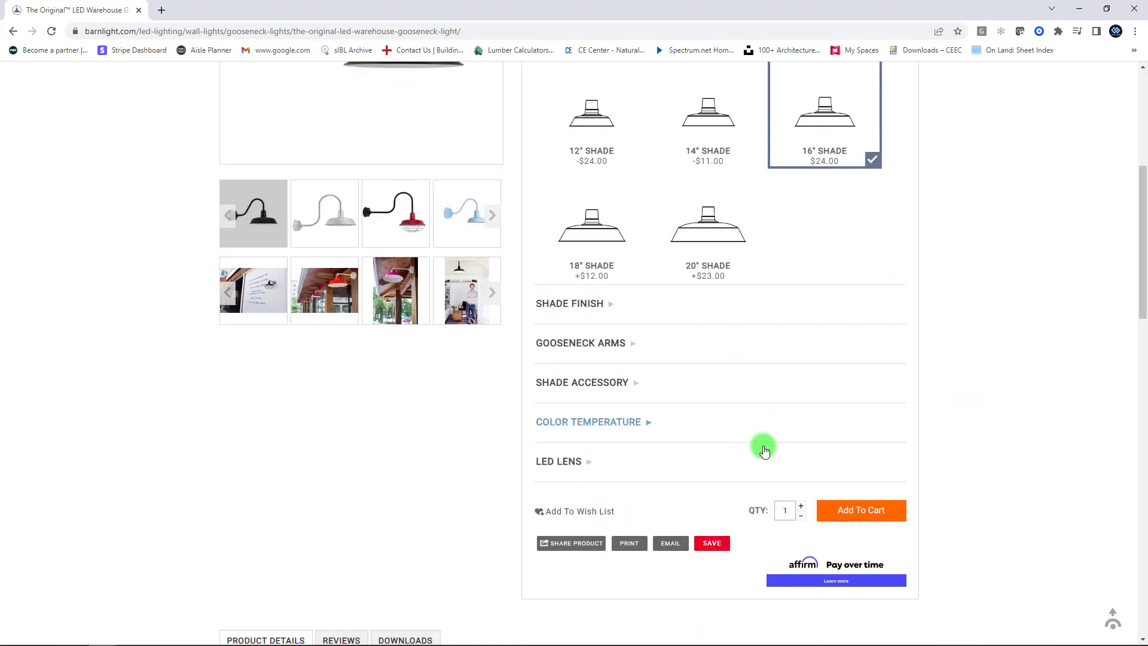
{"action": "scroll", "coordinate": [587, 382], "scroll_direction": "down", "scroll_amount": 4}
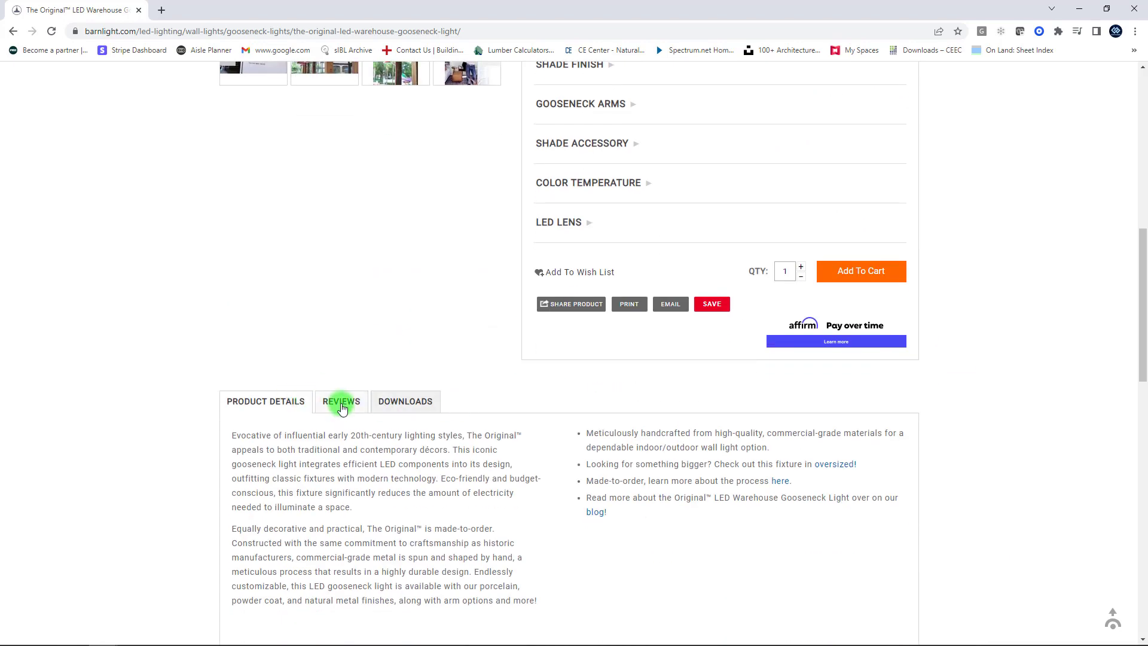
{"action": "left_click", "coordinate": [341, 404]}
{"action": "scroll", "coordinate": [342, 359], "scroll_direction": "down", "scroll_amount": 4}
{"action": "left_click", "coordinate": [405, 163]}
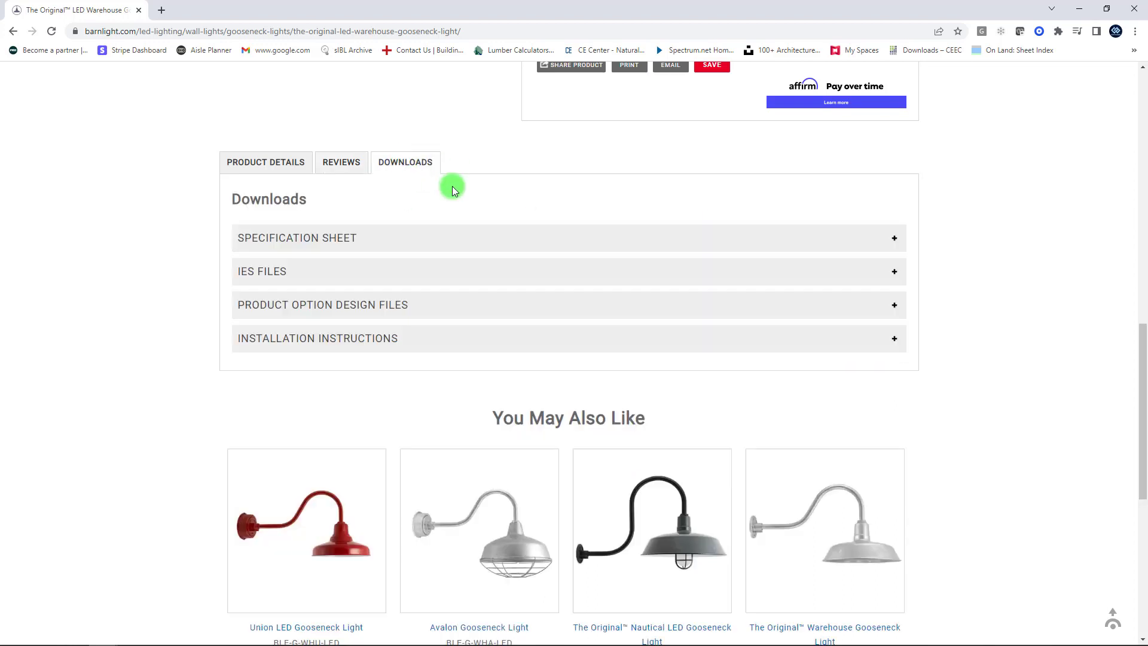
{"action": "left_click", "coordinate": [456, 239]}
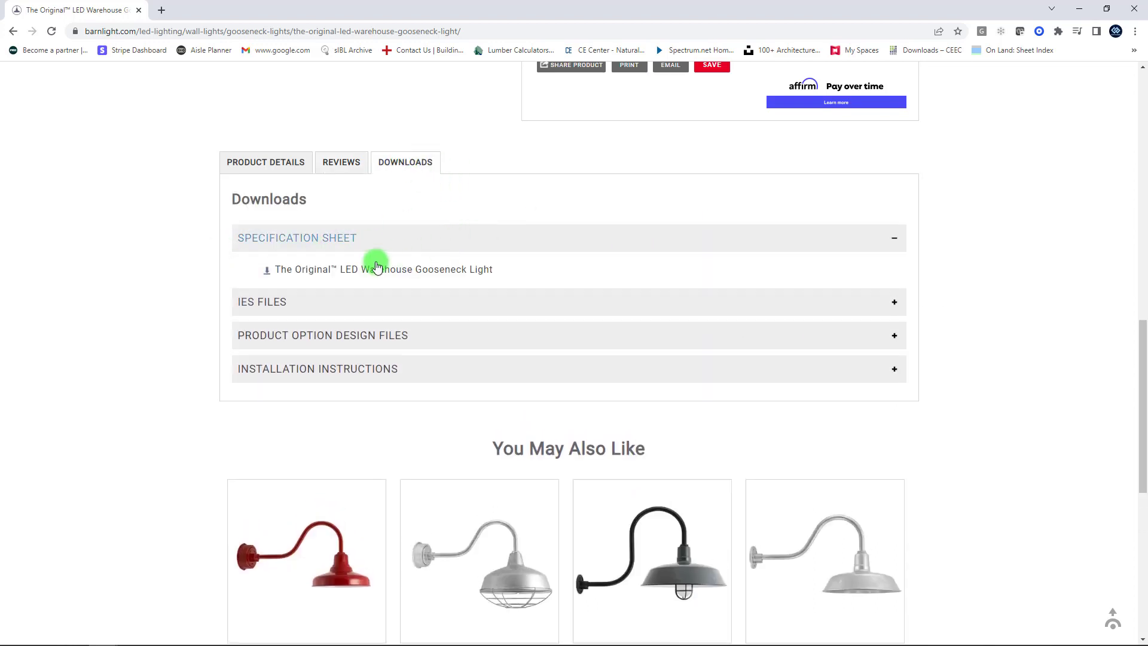
{"action": "left_click", "coordinate": [364, 305]}
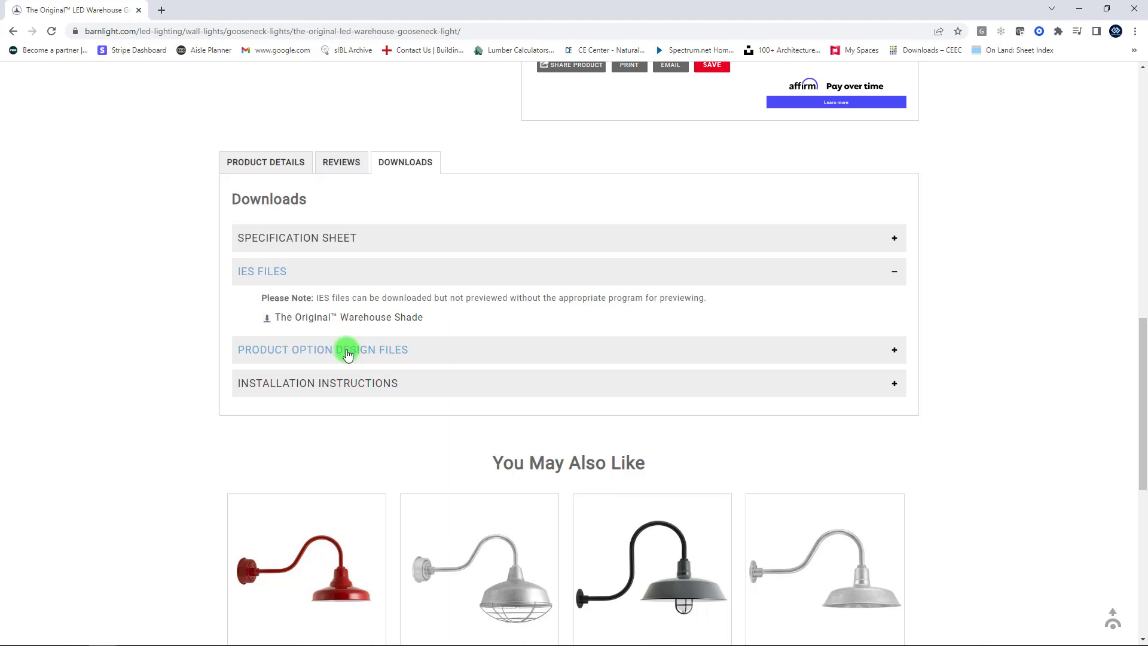
{"action": "left_click", "coordinate": [347, 352]}
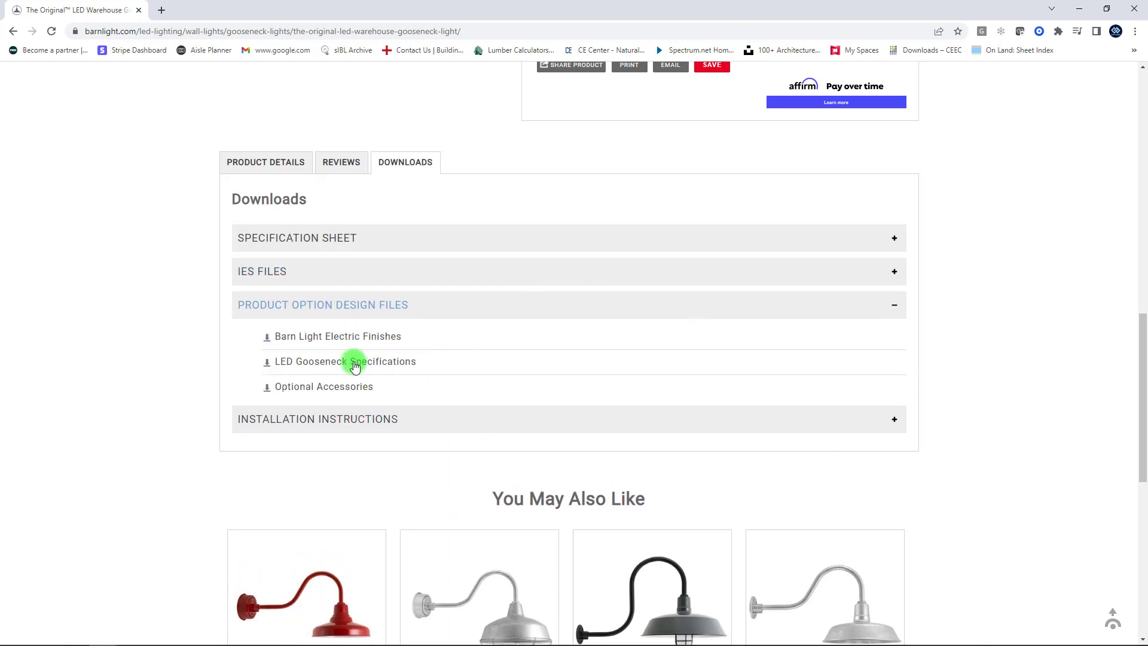
{"action": "scroll", "coordinate": [181, 346], "scroll_direction": "down", "scroll_amount": 3}
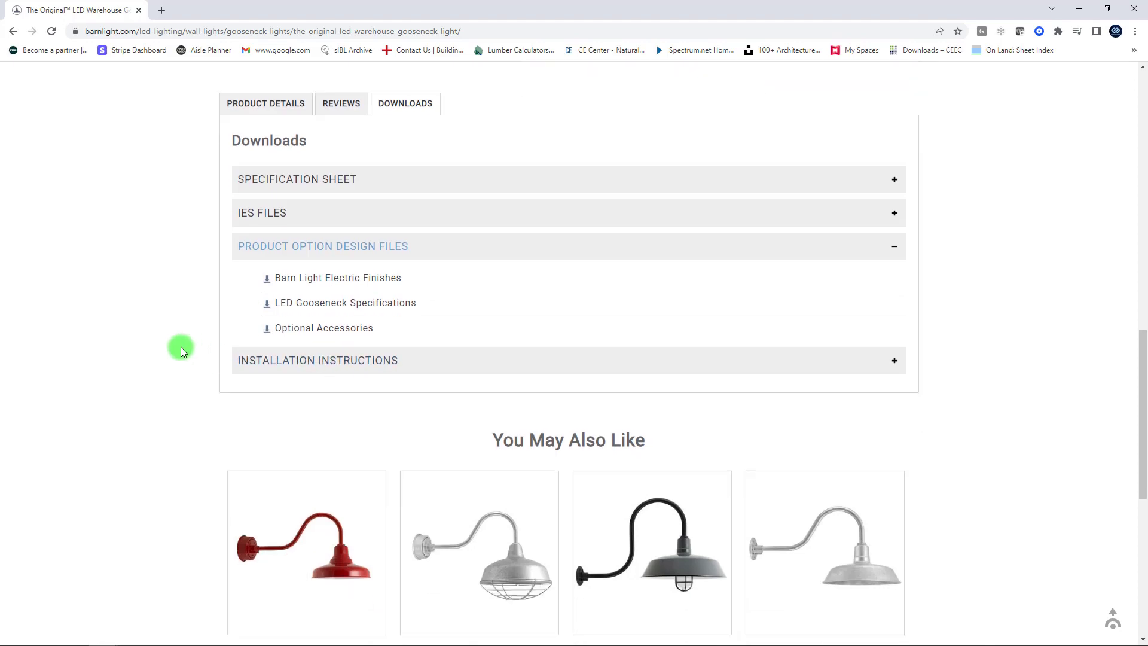
{"action": "scroll", "coordinate": [175, 339], "scroll_direction": "up", "scroll_amount": 10}
{"action": "scroll", "coordinate": [185, 345], "scroll_direction": "up", "scroll_amount": 5}
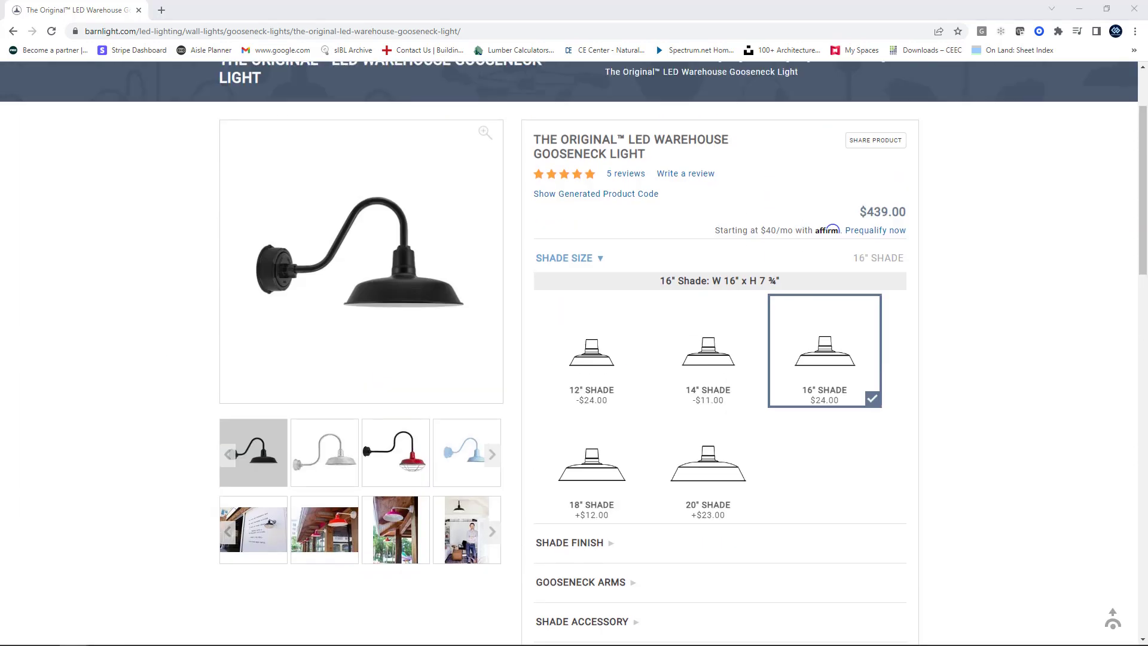
Step: Switch to the Barn Light Co folder in File Explorer and open the MKT-0019 LED Gooseneck Specifications REV_A PDF
{"action": "left_click_drag", "start_coordinate": [0, 120], "coordinate": [272, 161]}
{"action": "left_click", "coordinate": [141, 300]}
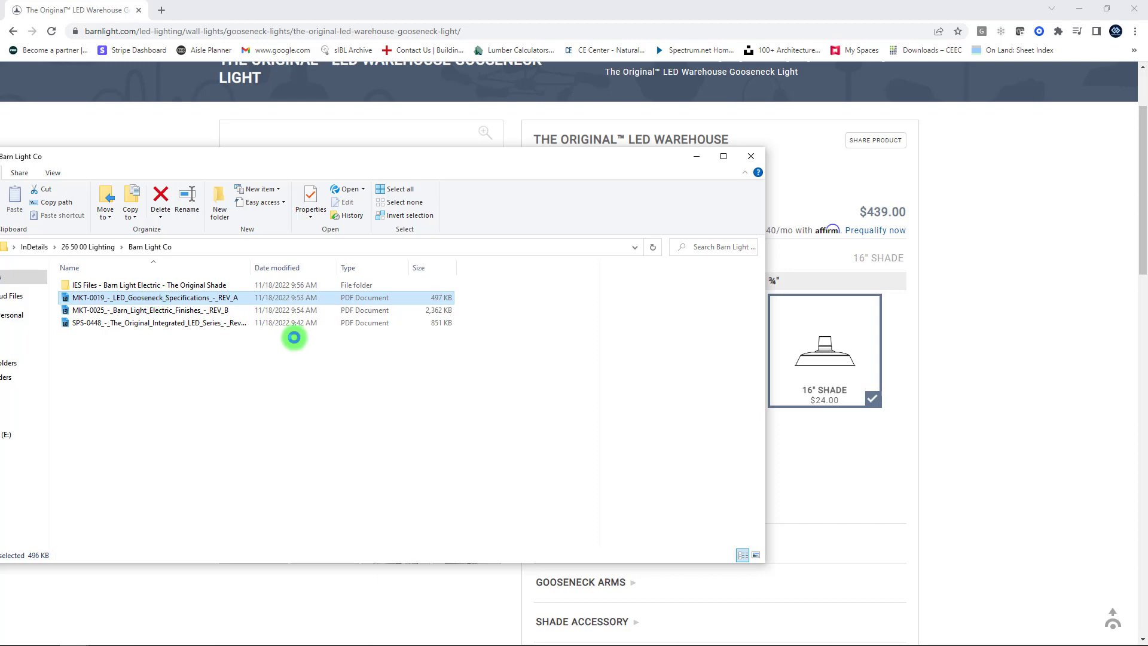
Step: Show the folder's preview pane and examine the gooseneck arm dimensions on the PDF's first page, especially the G22 arm
{"action": "key", "text": "alt+p"}
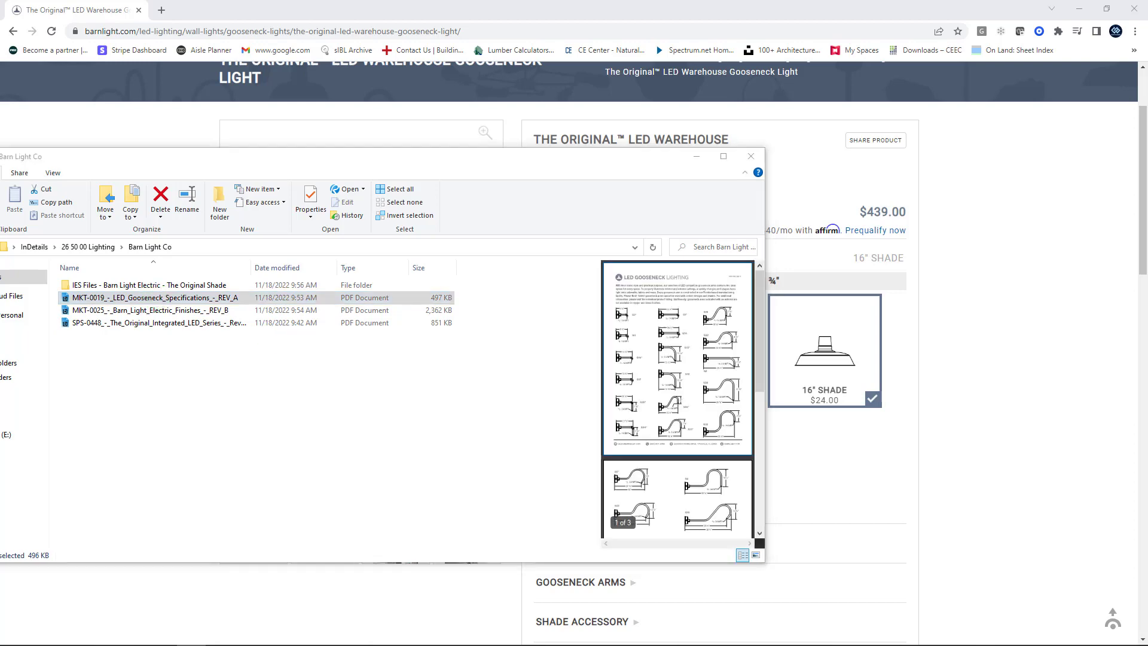
{"action": "left_click_drag", "start_coordinate": [0, 102], "coordinate": [578, 51]}
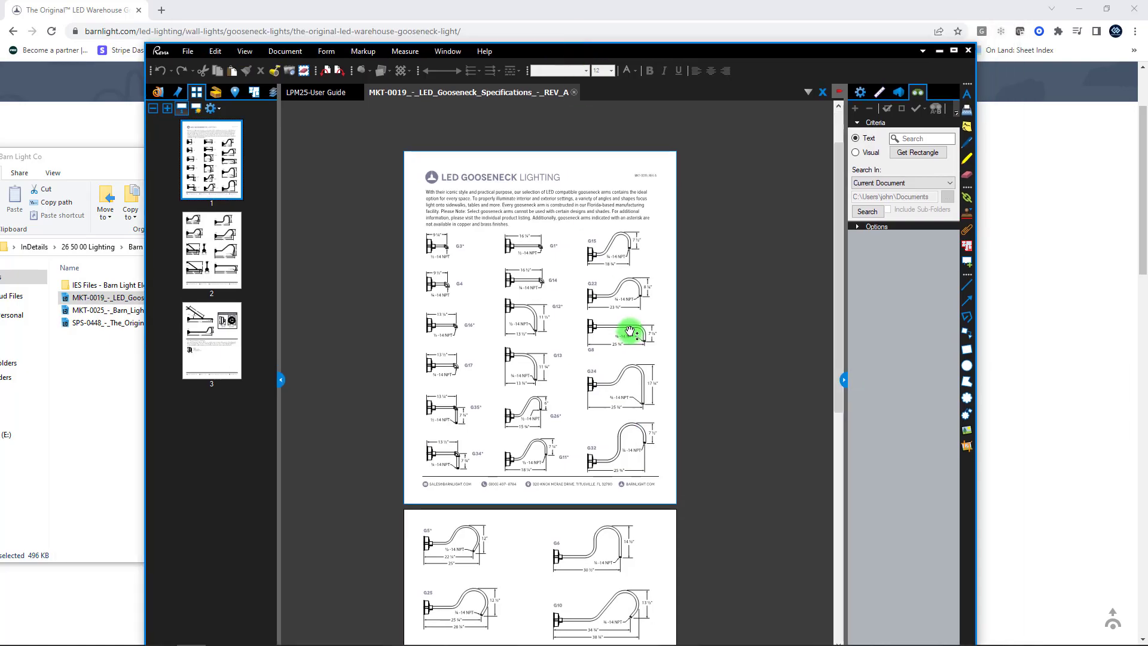
{"action": "scroll", "coordinate": [630, 331], "scroll_direction": "down", "scroll_amount": 2}
{"action": "left_click_drag", "start_coordinate": [550, 225], "coordinate": [682, 256]}
{"action": "scroll", "coordinate": [552, 228], "scroll_direction": "up", "scroll_amount": 4}
{"action": "scroll", "coordinate": [598, 271], "scroll_direction": "down", "scroll_amount": 2}
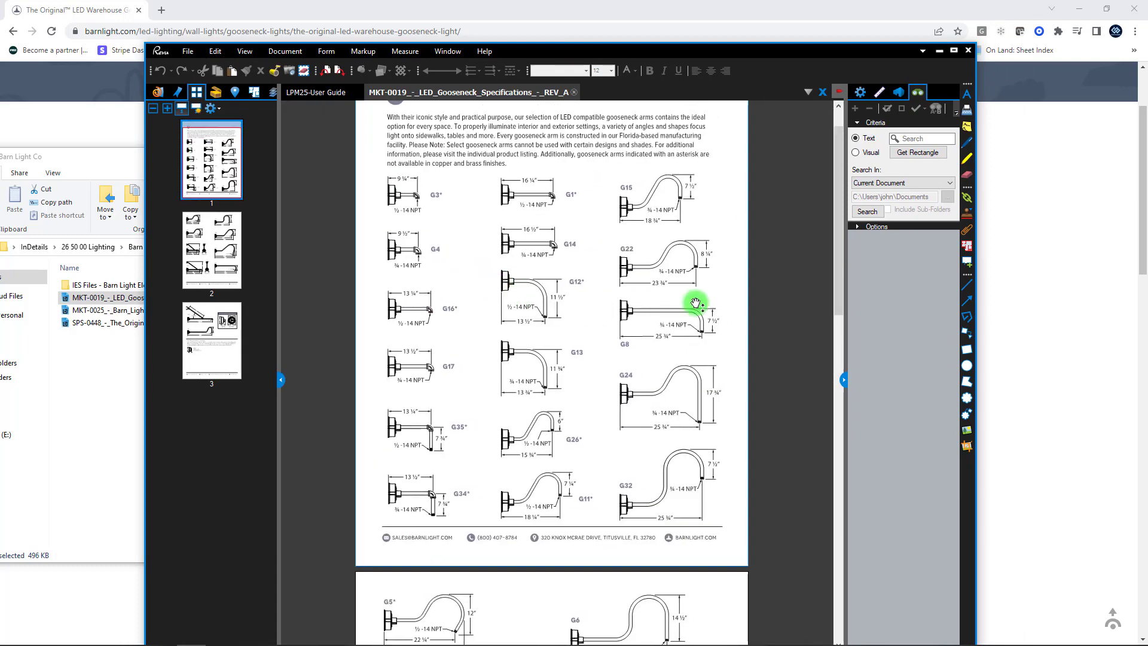
{"action": "scroll", "coordinate": [686, 266], "scroll_direction": "up", "scroll_amount": 1}
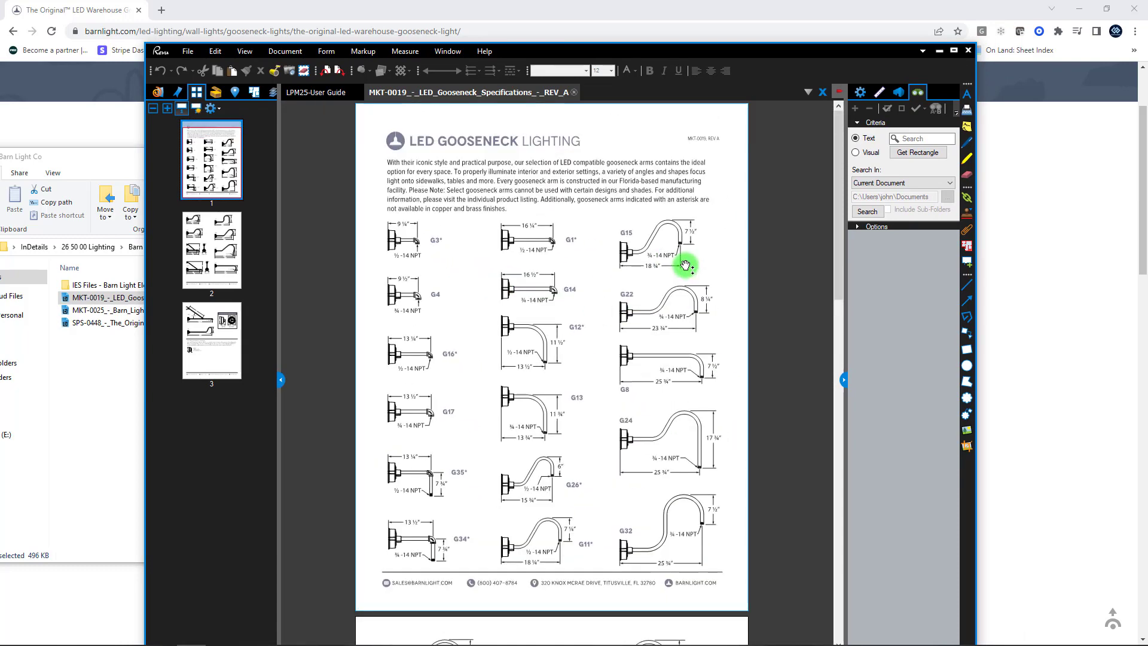
{"action": "left_click_drag", "start_coordinate": [686, 284], "coordinate": [599, 269]}
{"action": "scroll", "coordinate": [599, 274], "scroll_direction": "up", "scroll_amount": 4}
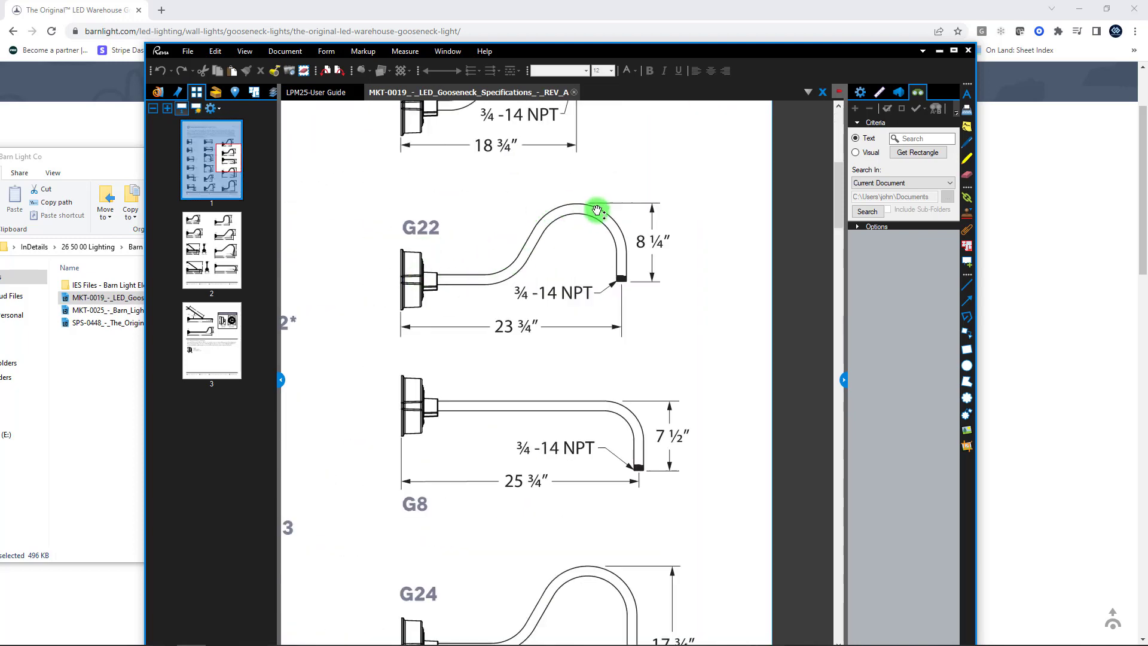
{"action": "scroll", "coordinate": [616, 279], "scroll_direction": "down", "scroll_amount": 2}
{"action": "scroll", "coordinate": [645, 300], "scroll_direction": "down", "scroll_amount": 4, "text": "ctrl"}
{"action": "left_click_drag", "start_coordinate": [643, 339], "coordinate": [763, 384]}
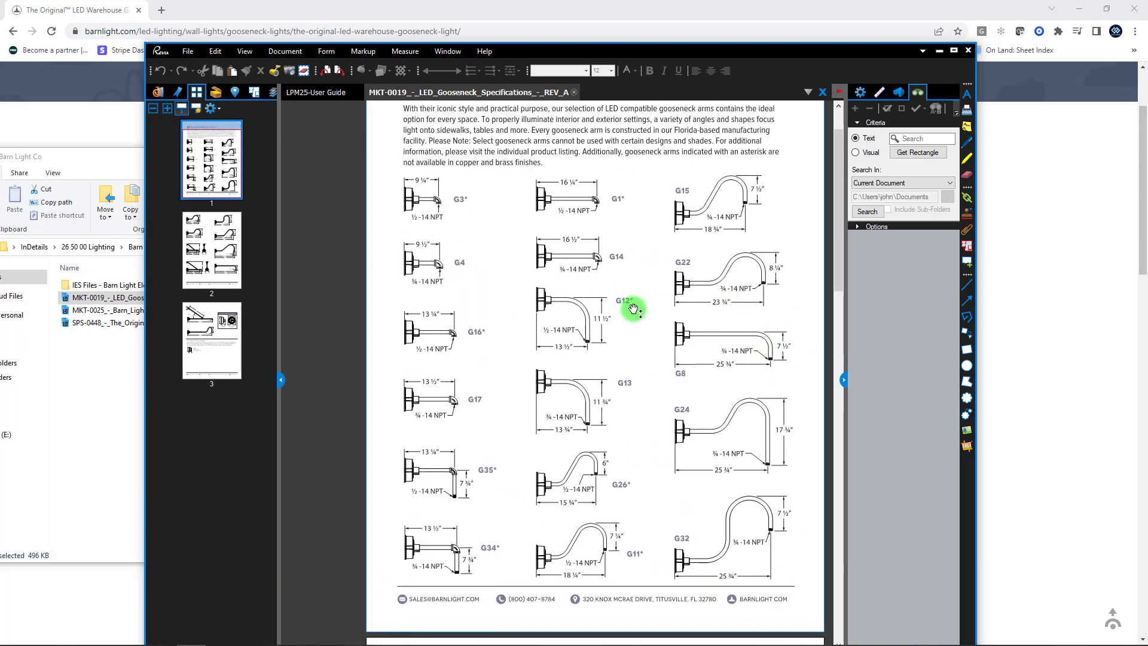
Step: Review the larger gooseneck arms on the second page, return to the first page and reposition the PDF window beside the file list
{"action": "left_click_drag", "start_coordinate": [722, 326], "coordinate": [691, 277]}
{"action": "scroll", "coordinate": [674, 187], "scroll_direction": "down", "scroll_amount": 7}
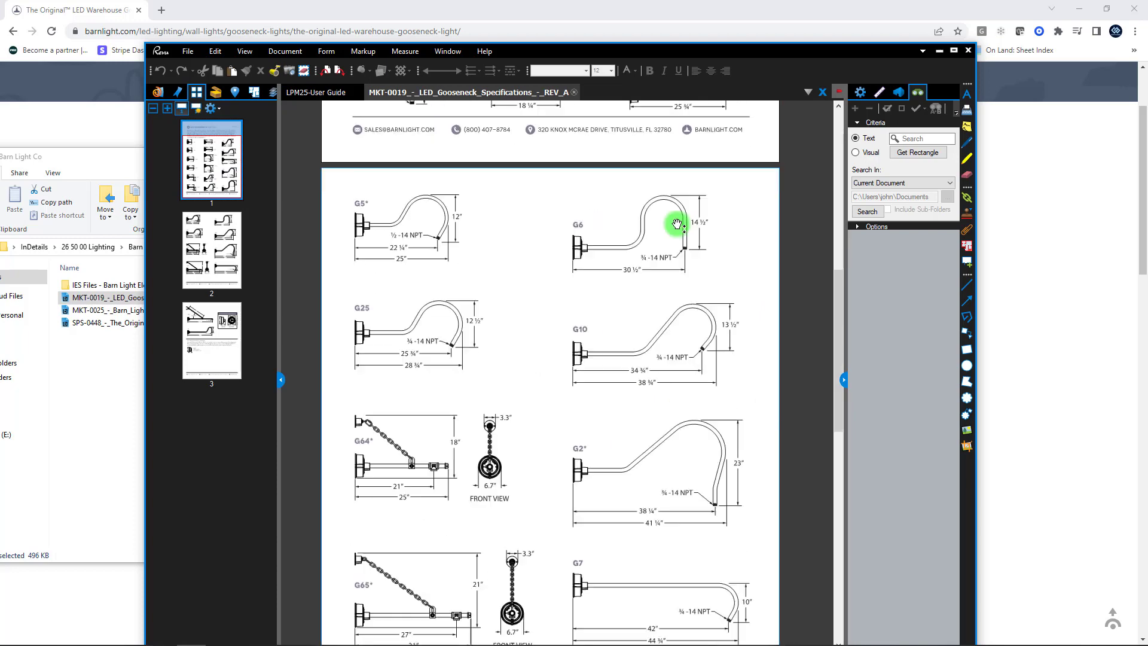
{"action": "left_click_drag", "start_coordinate": [655, 465], "coordinate": [671, 274]}
{"action": "scroll", "coordinate": [707, 274], "scroll_direction": "up", "scroll_amount": 10}
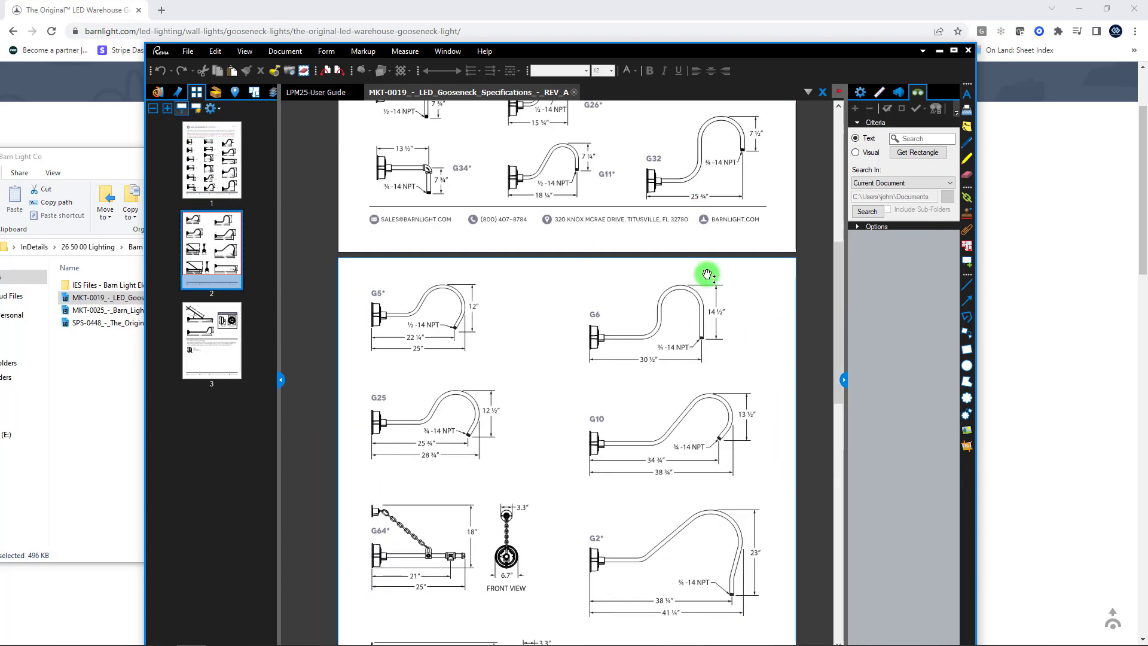
{"action": "left_click_drag", "start_coordinate": [714, 228], "coordinate": [709, 262]}
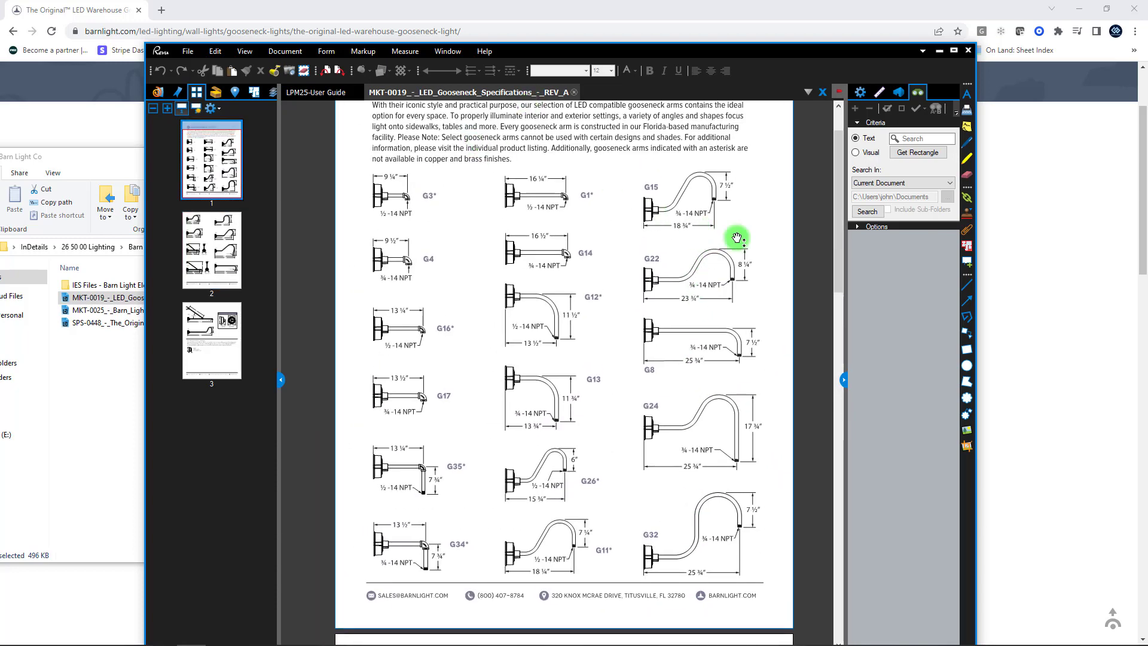
{"action": "left_click_drag", "start_coordinate": [570, 55], "coordinate": [631, 53]}
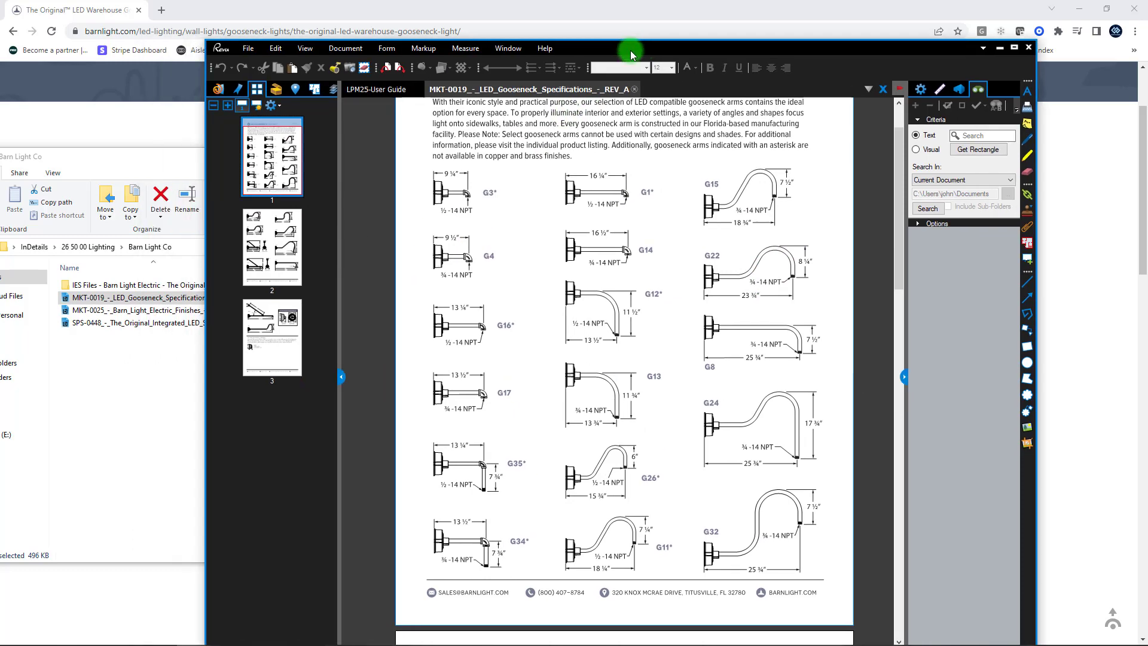
Step: Open the MKT-0025 Barn Light Electric Finishes REV_B PDF and examine the powder coat finish swatches
{"action": "left_click", "coordinate": [161, 380]}
{"action": "left_click", "coordinate": [156, 310]}
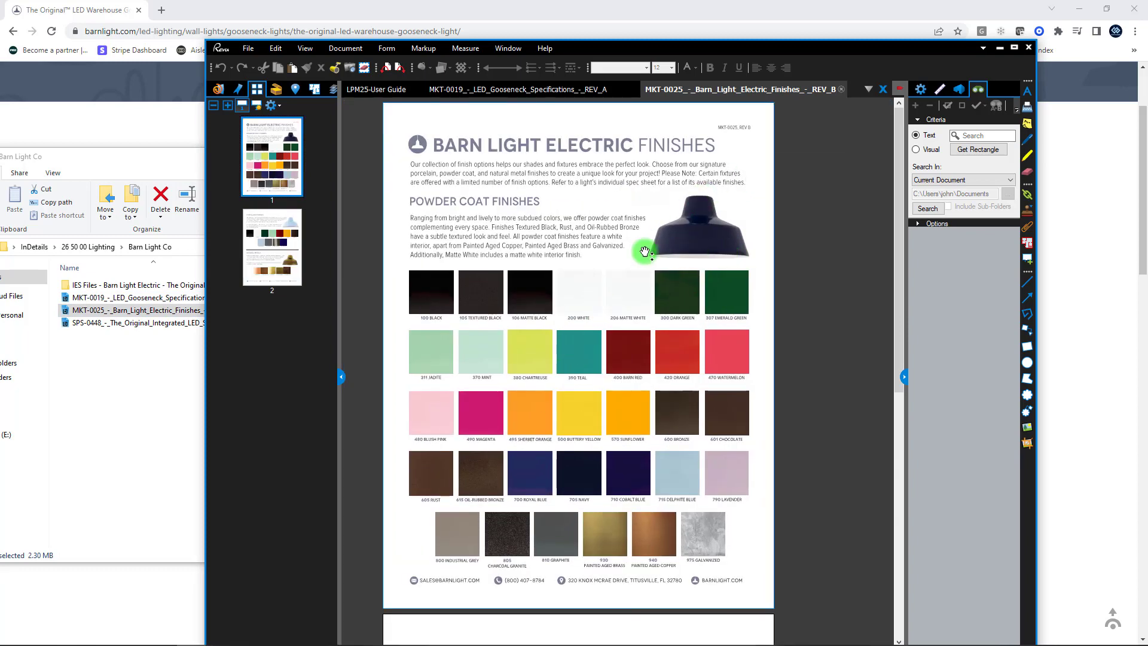
{"action": "left_click_drag", "start_coordinate": [628, 534], "coordinate": [650, 480]}
{"action": "scroll", "coordinate": [703, 512], "scroll_direction": "up", "scroll_amount": 6}
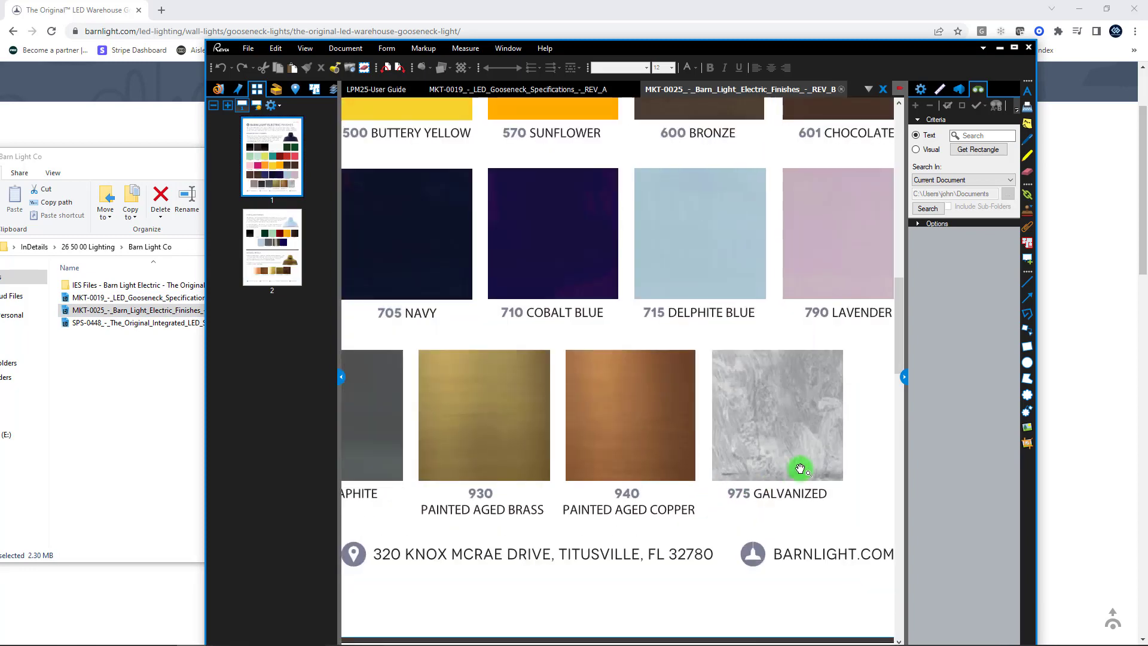
{"action": "scroll", "coordinate": [577, 445], "scroll_direction": "down", "scroll_amount": 5}
{"action": "left_click_drag", "start_coordinate": [533, 364], "coordinate": [682, 507]}
{"action": "left_click_drag", "start_coordinate": [705, 425], "coordinate": [654, 412]}
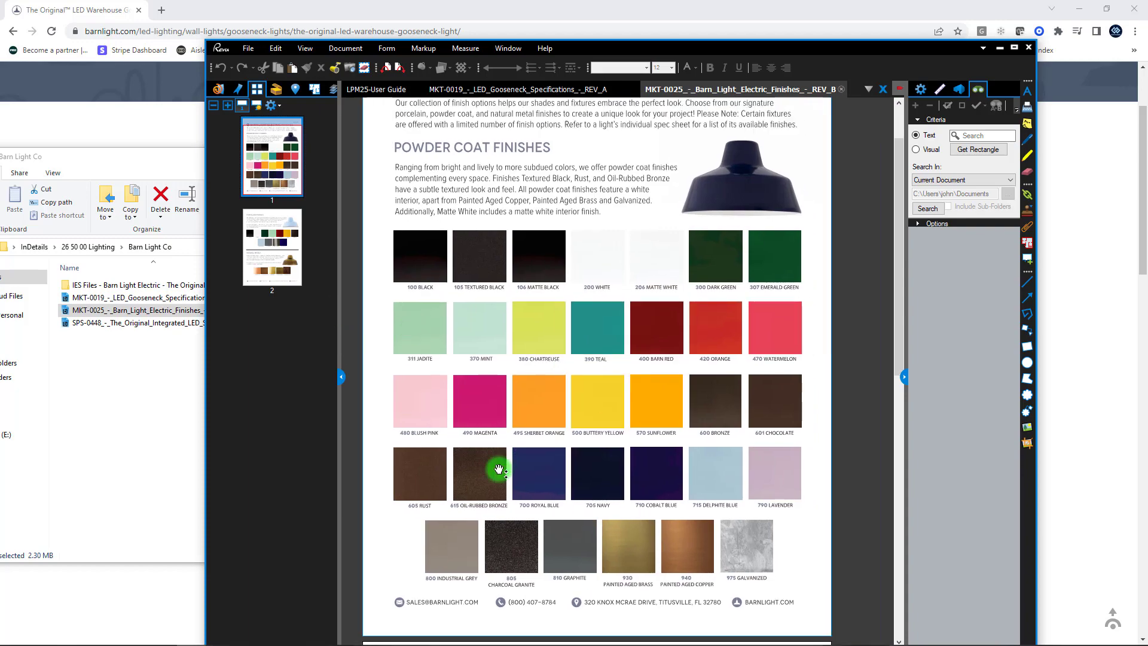
Step: Review the porcelain and natural metal finishes on the second page of the finishes PDF
{"action": "scroll", "coordinate": [627, 514], "scroll_direction": "down", "scroll_amount": 6}
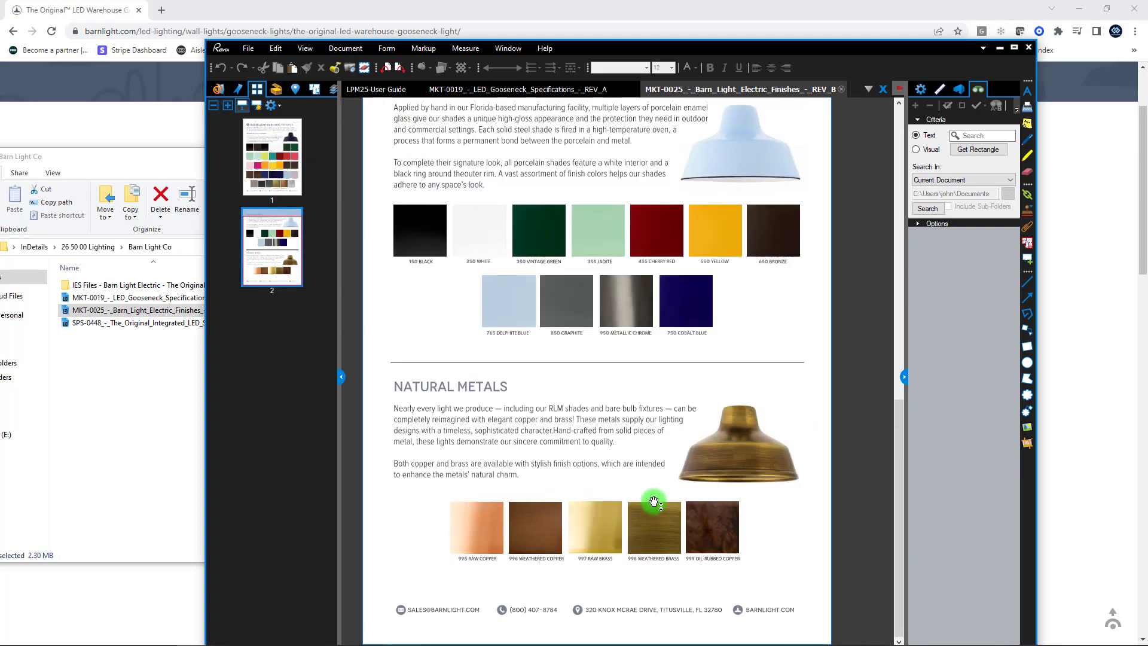
{"action": "scroll", "coordinate": [741, 484], "scroll_direction": "up", "scroll_amount": 3}
{"action": "scroll", "coordinate": [633, 497], "scroll_direction": "down", "scroll_amount": 8}
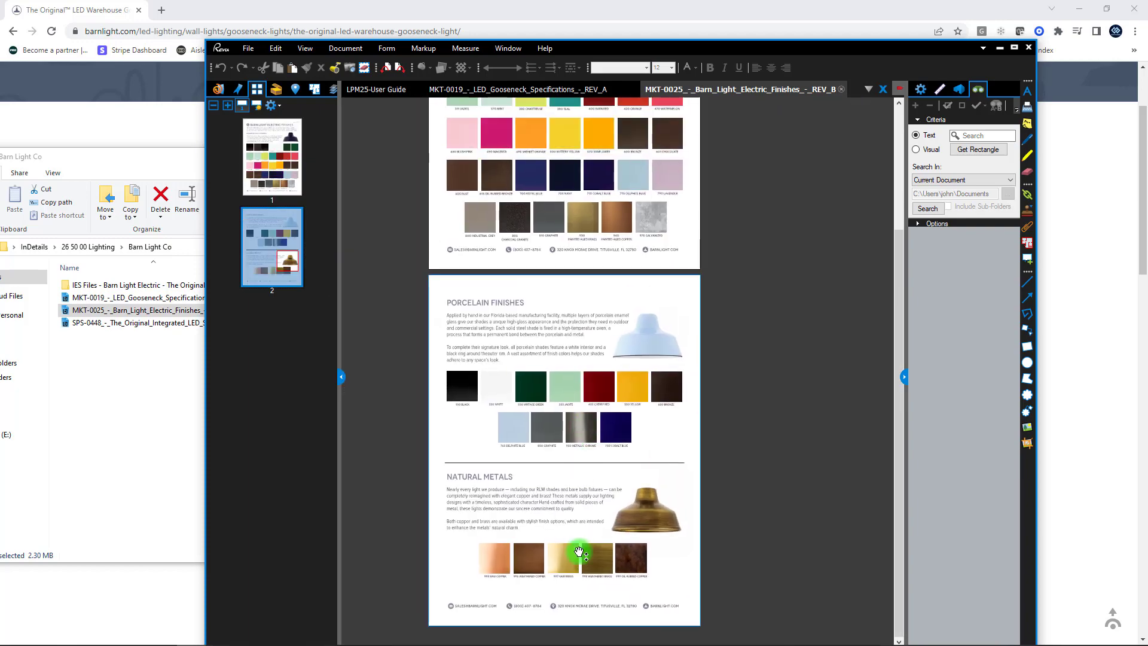
{"action": "scroll", "coordinate": [579, 551], "scroll_direction": "up", "scroll_amount": 5}
{"action": "scroll", "coordinate": [610, 384], "scroll_direction": "down", "scroll_amount": 4}
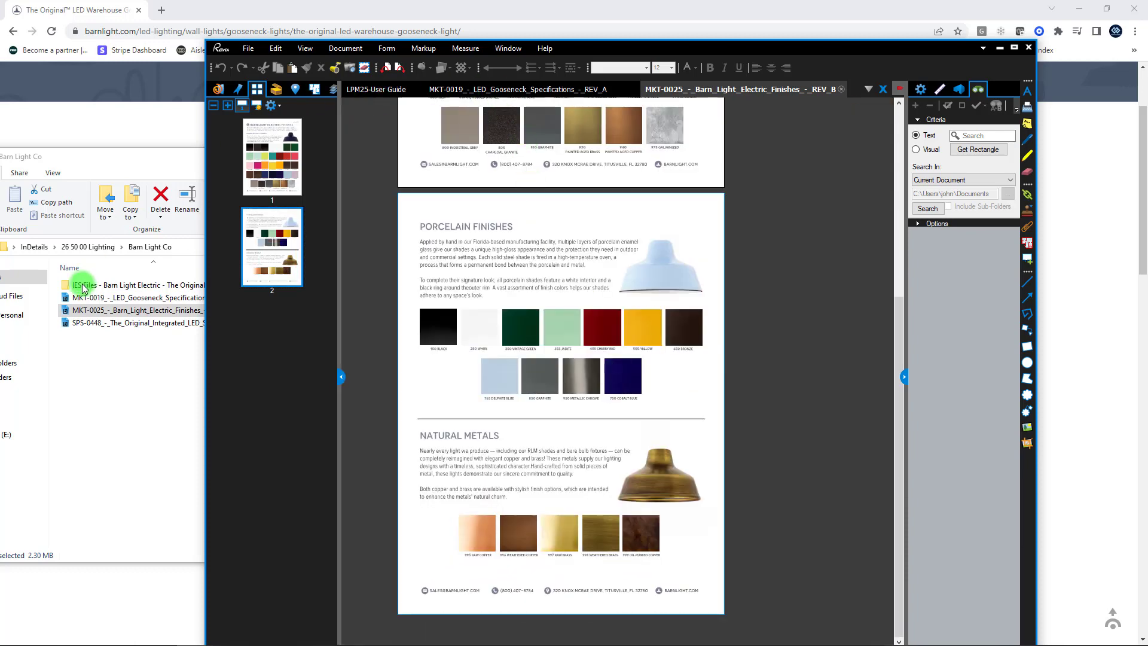
Step: Open the SPS-0448 The Original Integrated LED Series Rev C PDF and review its ordering options on the first page
{"action": "left_click", "coordinate": [120, 410]}
{"action": "left_click", "coordinate": [142, 323]}
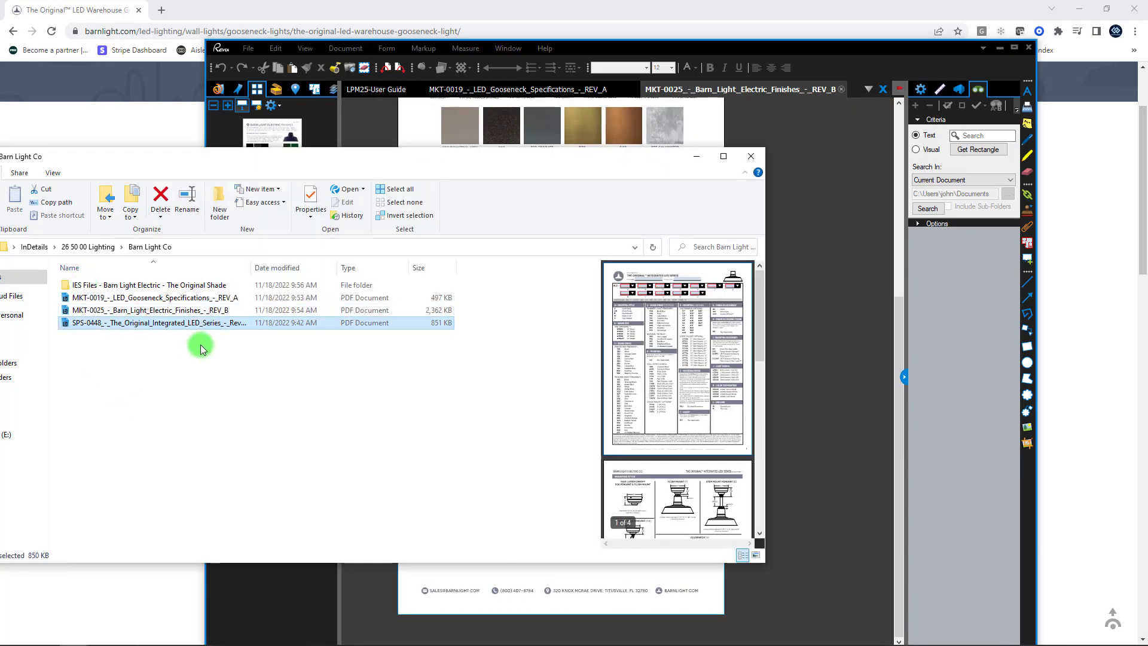
{"action": "left_click_drag", "start_coordinate": [201, 348], "coordinate": [215, 346]}
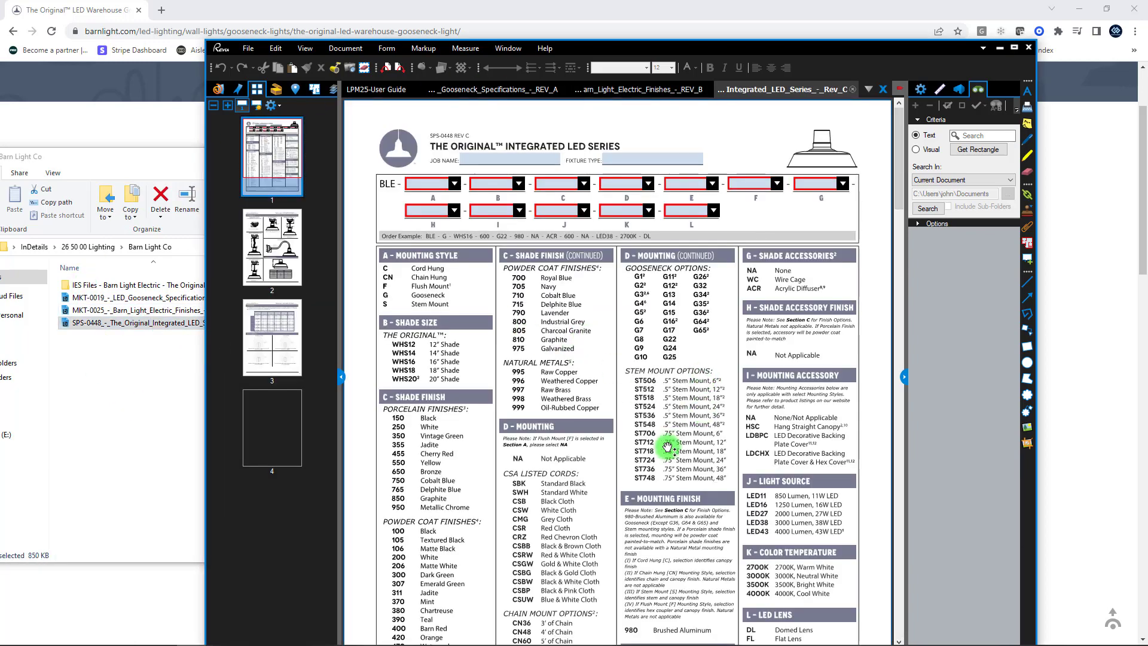
{"action": "scroll", "coordinate": [546, 301], "scroll_direction": "down", "scroll_amount": 3}
{"action": "scroll", "coordinate": [546, 302], "scroll_direction": "up", "scroll_amount": 3}
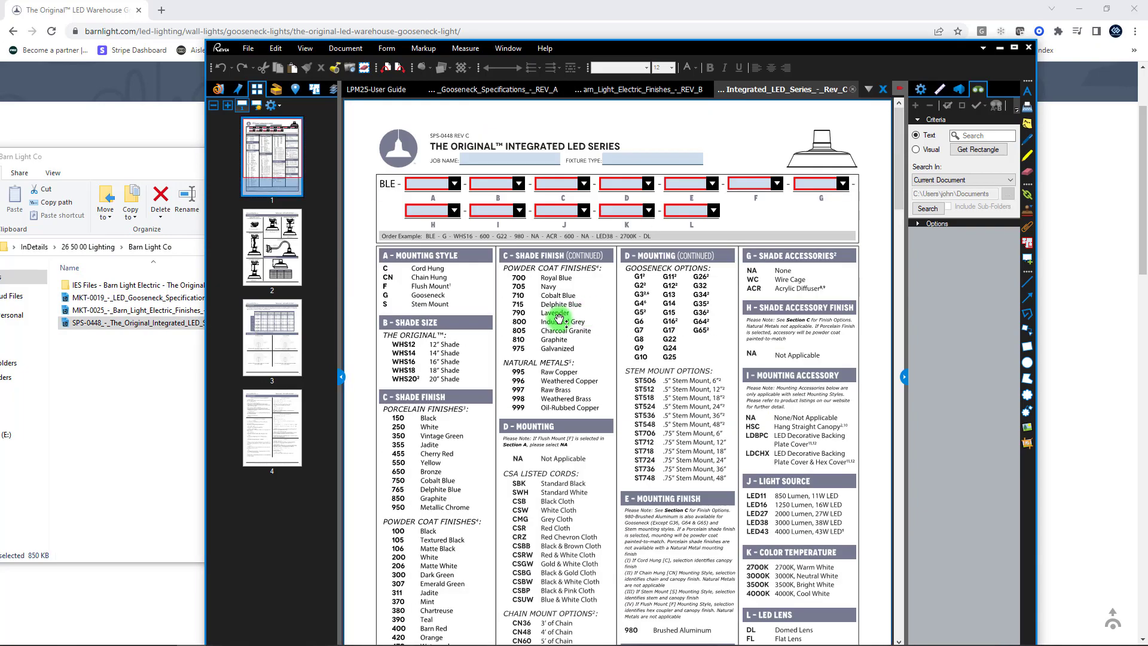
Step: Examine the luminaire dimensions table, the light source data and the light distribution diagrams in the LED series specification
{"action": "scroll", "coordinate": [557, 317], "scroll_direction": "down", "scroll_amount": 15}
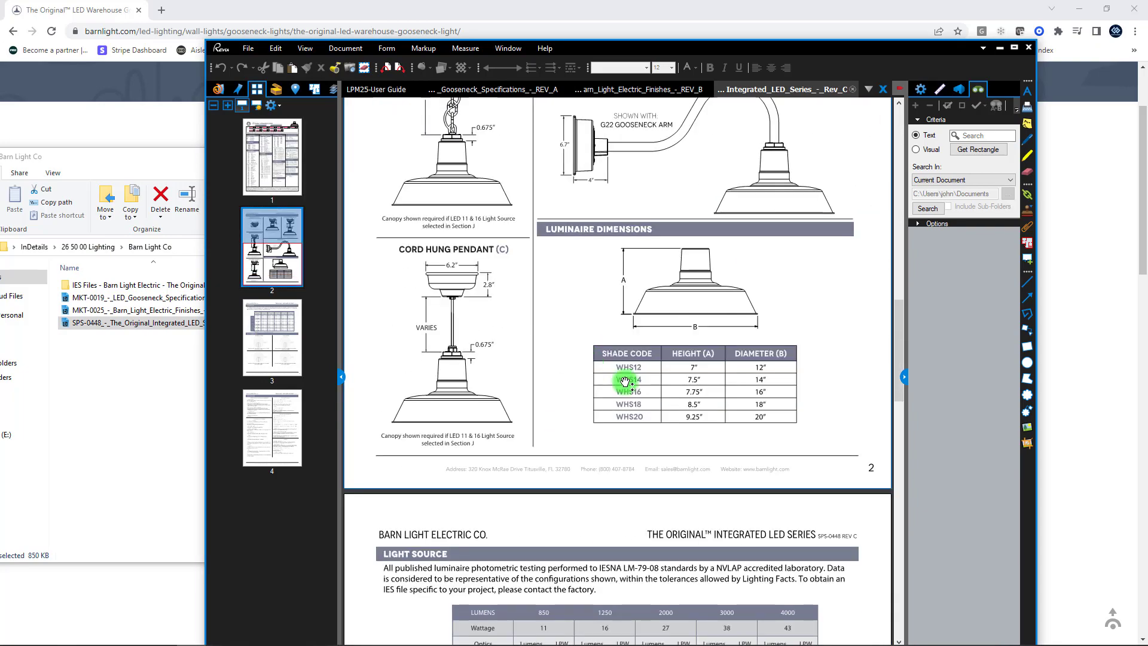
{"action": "scroll", "coordinate": [741, 401], "scroll_direction": "up", "scroll_amount": 3, "text": "ctrl"}
{"action": "scroll", "coordinate": [644, 383], "scroll_direction": "down", "scroll_amount": 4, "text": "ctrl"}
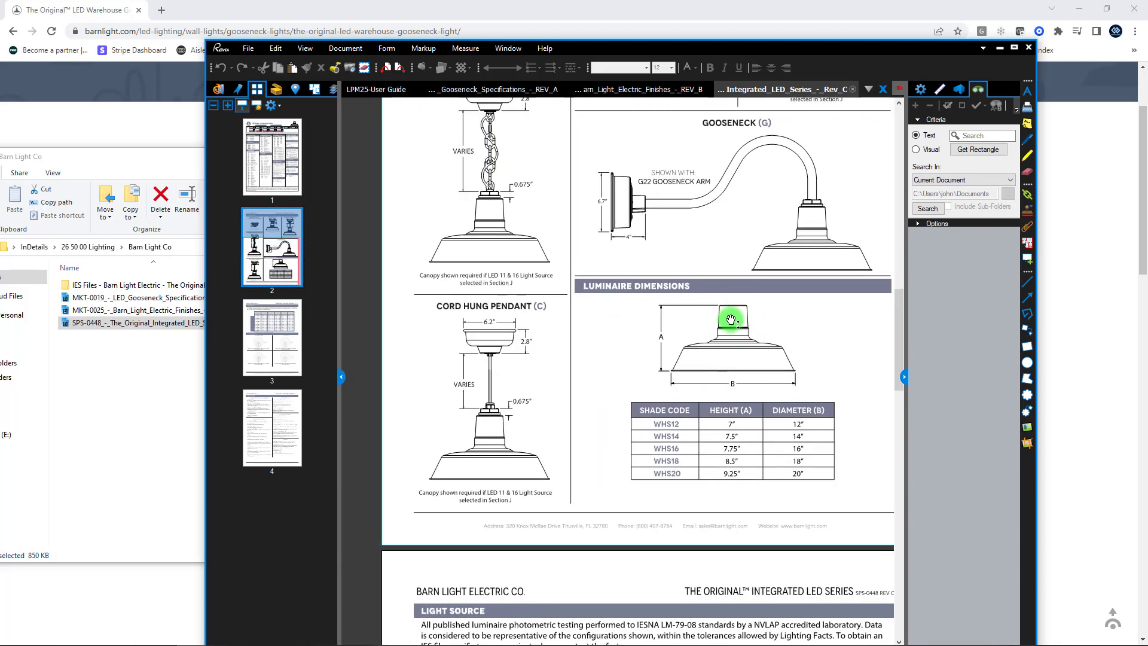
{"action": "mouse_move", "coordinate": [775, 331]}
{"action": "left_mouse_down"}
{"action": "mouse_move", "coordinate": [730, 394]}
{"action": "mouse_move", "coordinate": [744, 330]}
{"action": "left_mouse_up"}
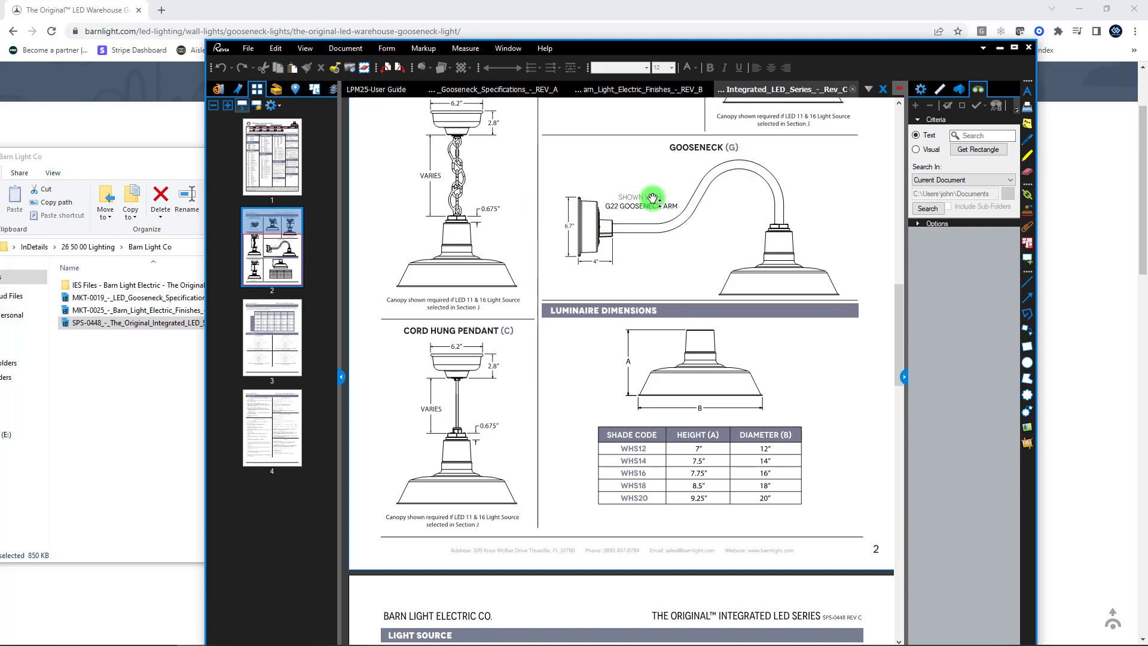
{"action": "scroll", "coordinate": [646, 303], "scroll_direction": "down", "scroll_amount": 8}
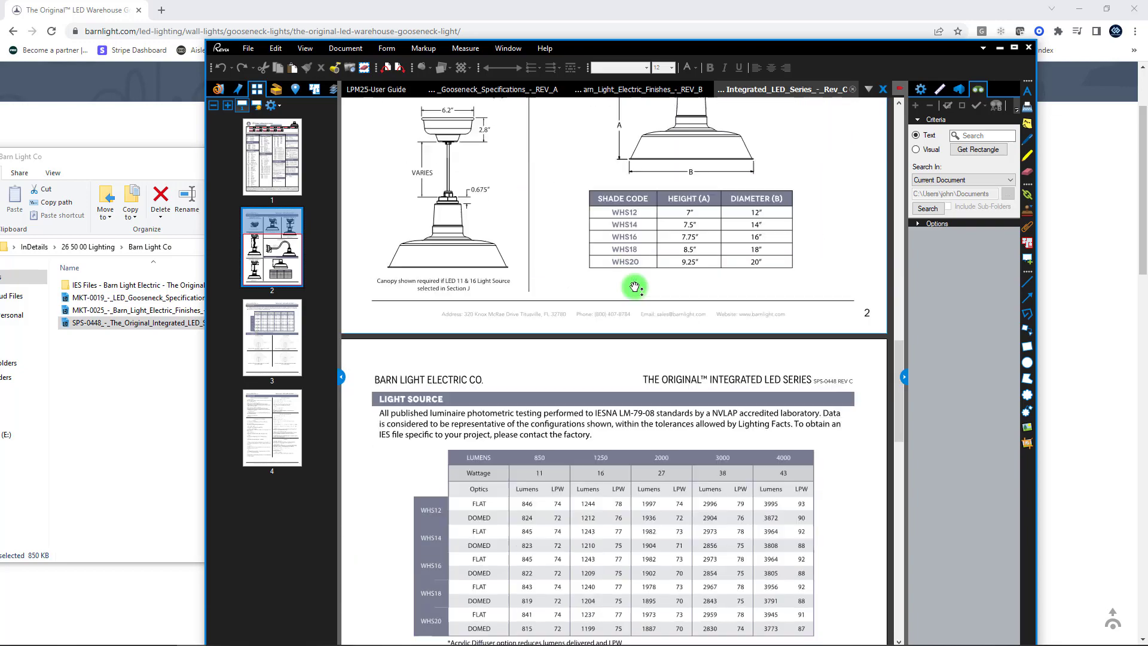
{"action": "scroll", "coordinate": [622, 289], "scroll_direction": "down", "scroll_amount": 3}
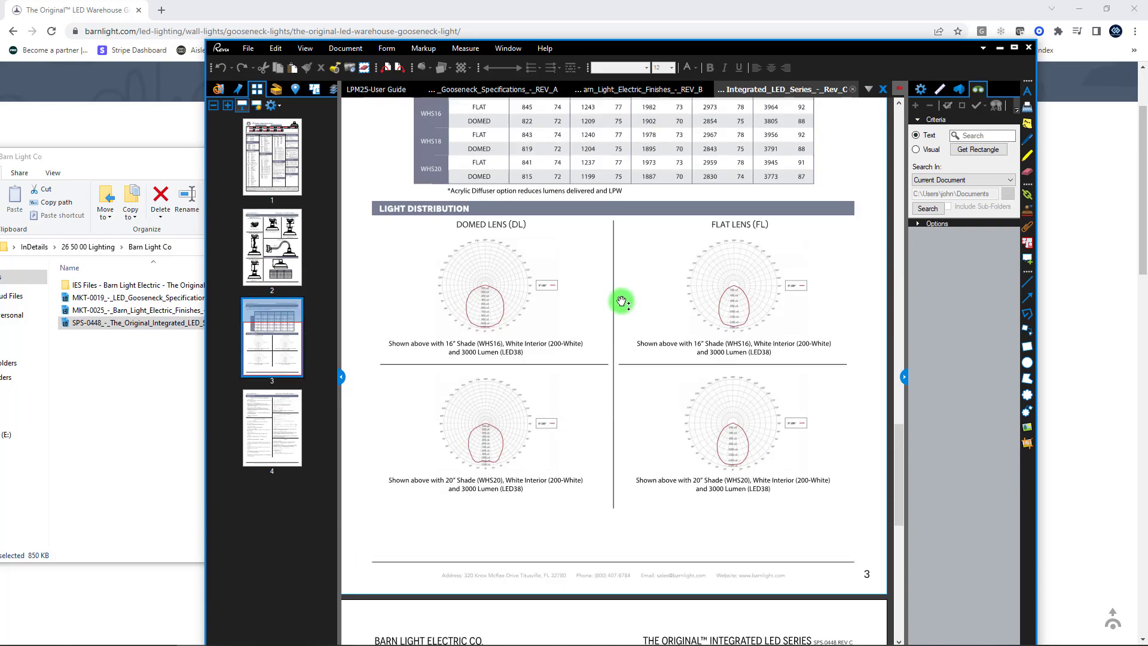
{"action": "scroll", "coordinate": [615, 281], "scroll_direction": "down", "scroll_amount": 5}
Step: Return to the mounting style page and study the gooseneck drawing with the G22 arm and the shade dimensions
{"action": "scroll", "coordinate": [609, 275], "scroll_direction": "up", "scroll_amount": 12}
{"action": "scroll", "coordinate": [607, 273], "scroll_direction": "up", "scroll_amount": 5}
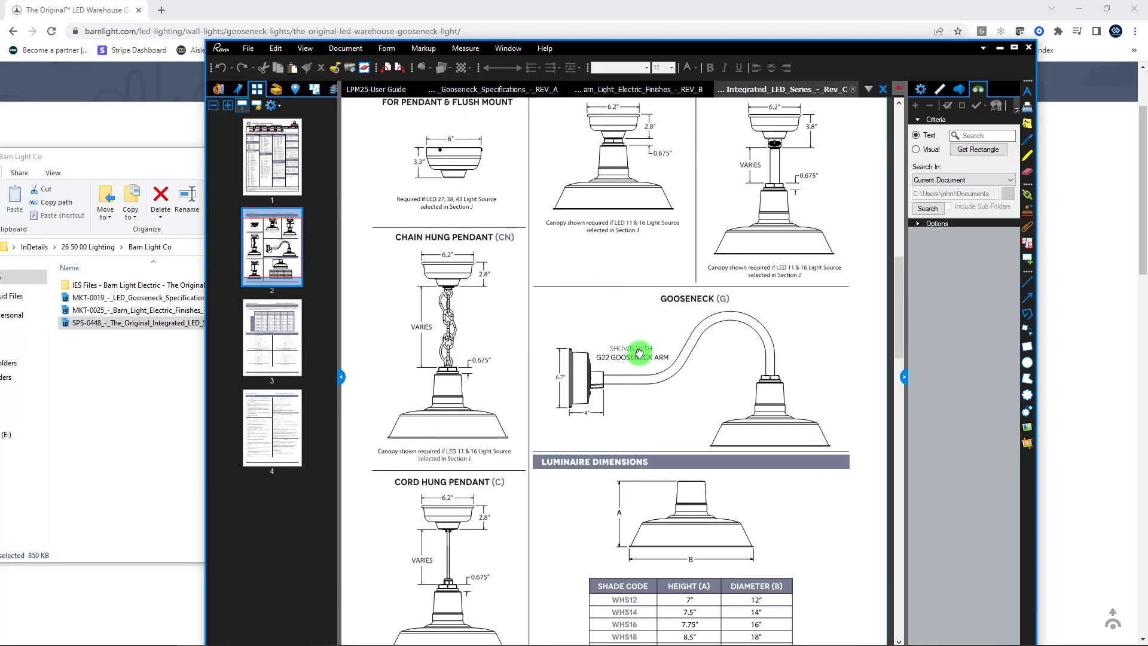
{"action": "scroll", "coordinate": [636, 338], "scroll_direction": "down", "scroll_amount": 1}
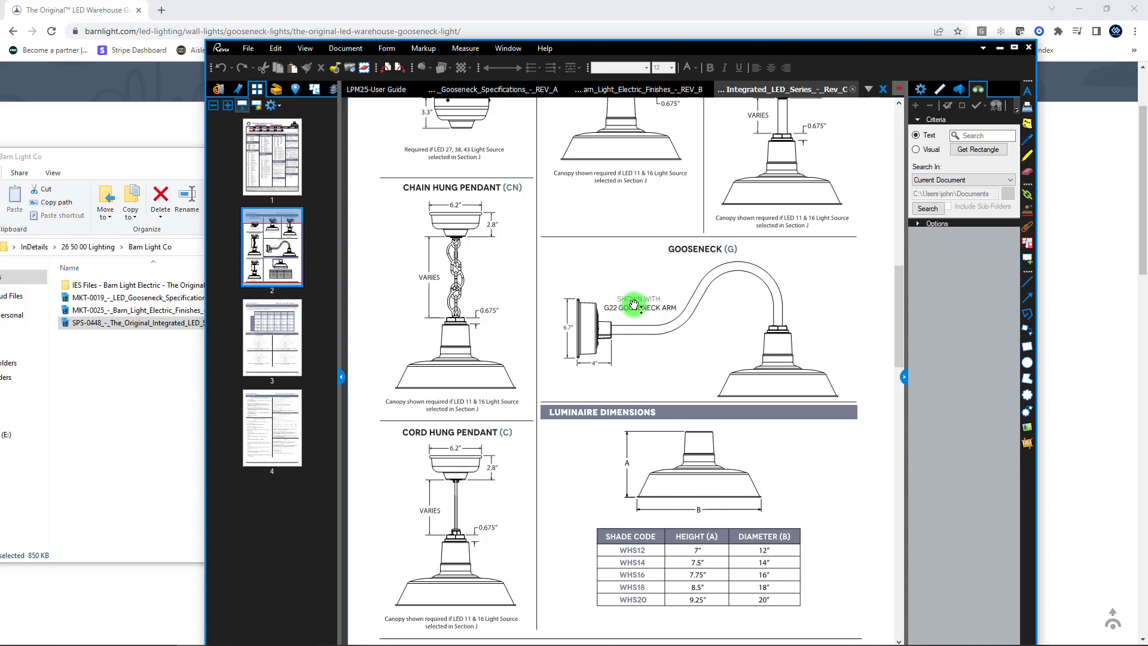
{"action": "scroll", "coordinate": [643, 326], "scroll_direction": "up", "scroll_amount": 2}
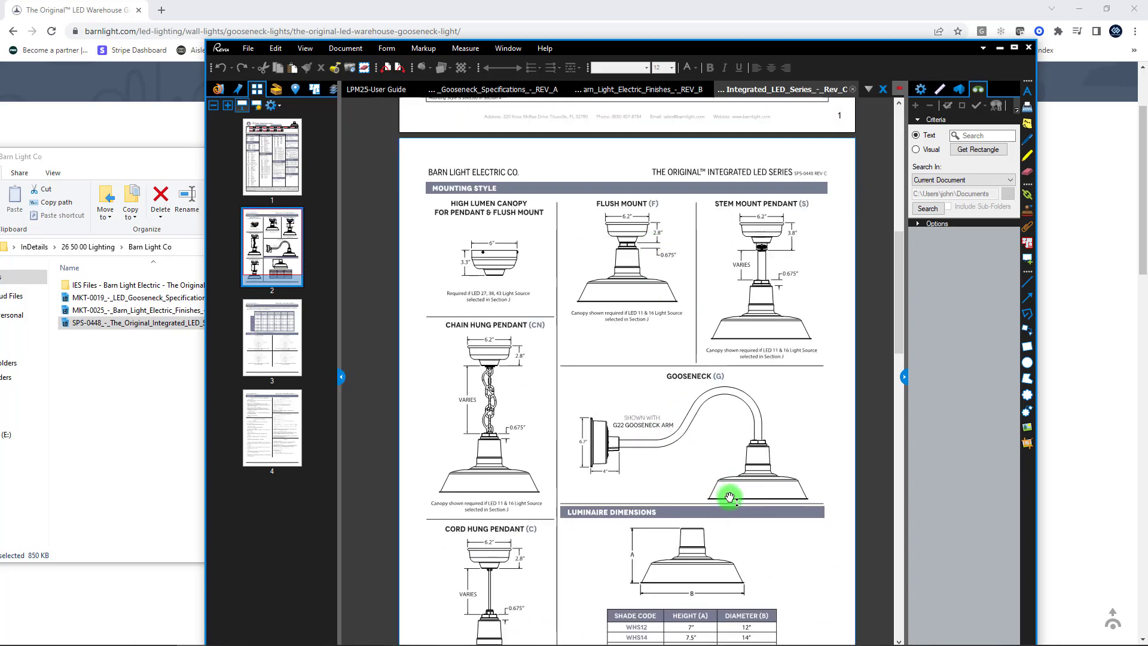
{"action": "scroll", "coordinate": [688, 389], "scroll_direction": "down", "scroll_amount": 6}
{"action": "scroll", "coordinate": [683, 319], "scroll_direction": "up", "scroll_amount": 3, "text": "ctrl"}
{"action": "scroll", "coordinate": [615, 227], "scroll_direction": "down", "scroll_amount": 4, "text": "ctrl"}
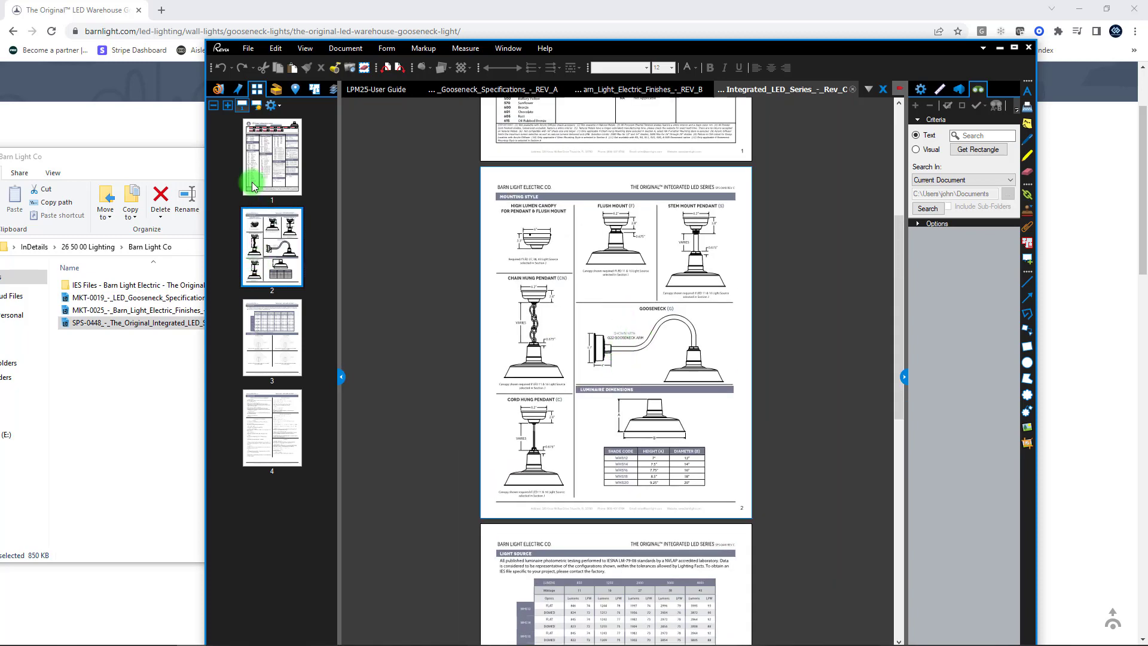
Step: Switch back to the LED Gooseneck Specifications PDF and check the G22 arm's dimensions
{"action": "left_click", "coordinate": [514, 95]}
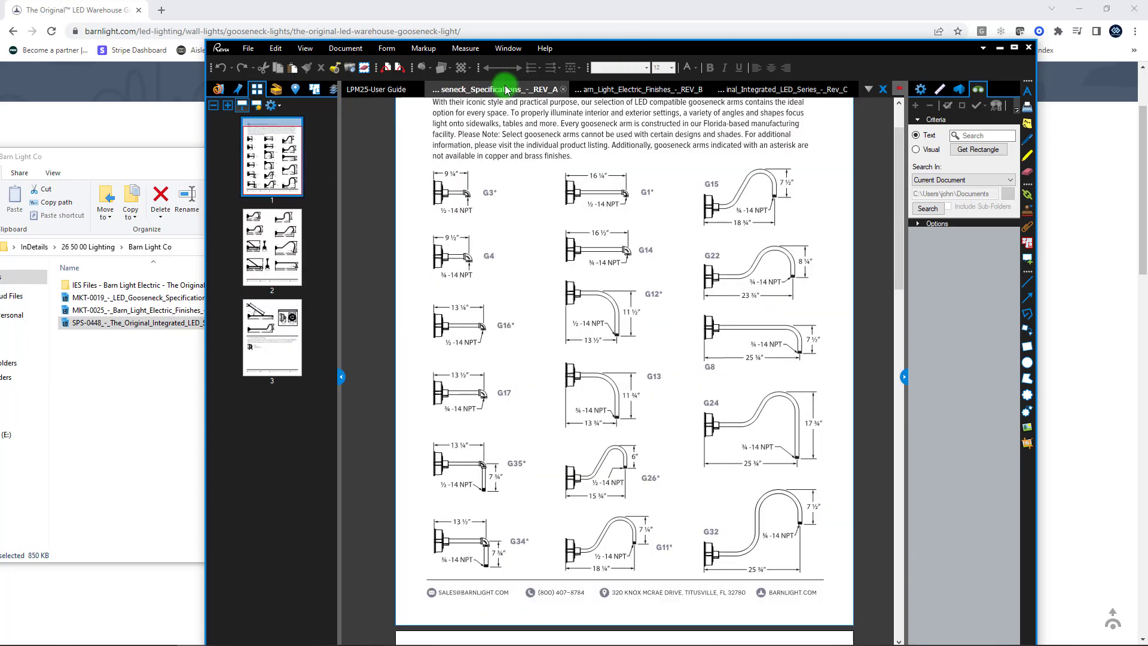
{"action": "scroll", "coordinate": [758, 257], "scroll_direction": "up", "scroll_amount": 5, "text": "ctrl"}
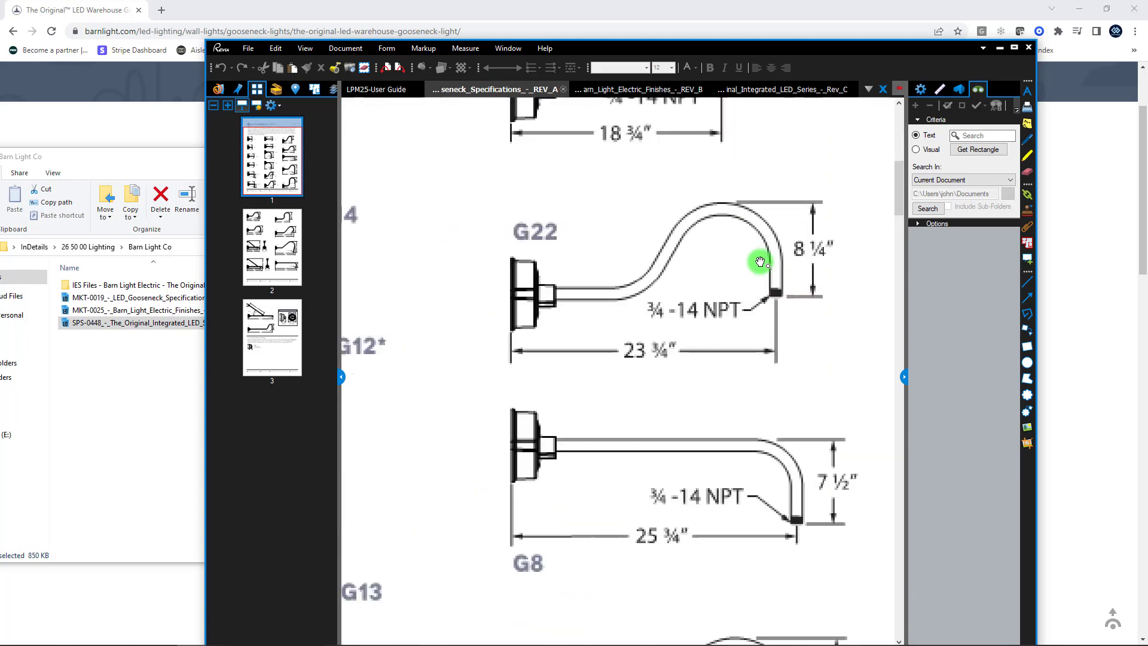
{"action": "scroll", "coordinate": [646, 265], "scroll_direction": "down", "scroll_amount": 5, "text": "ctrl"}
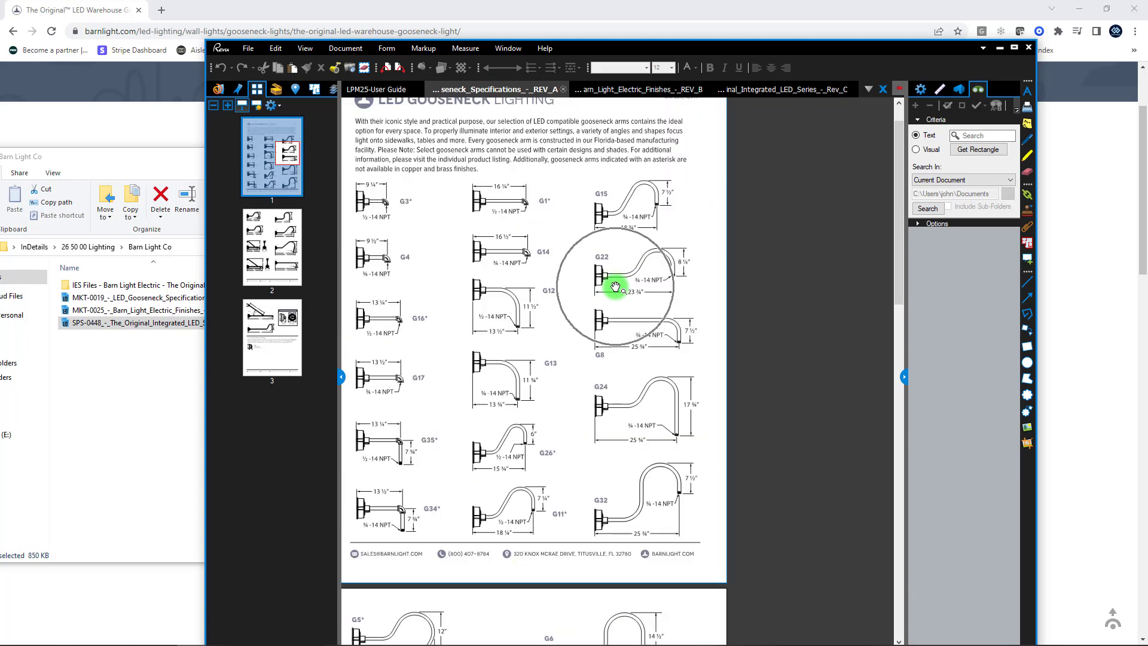
Step: Minimize the PDF viewer and the web browser to get back to the Archicad project behind the folder window
{"action": "left_click", "coordinate": [999, 48]}
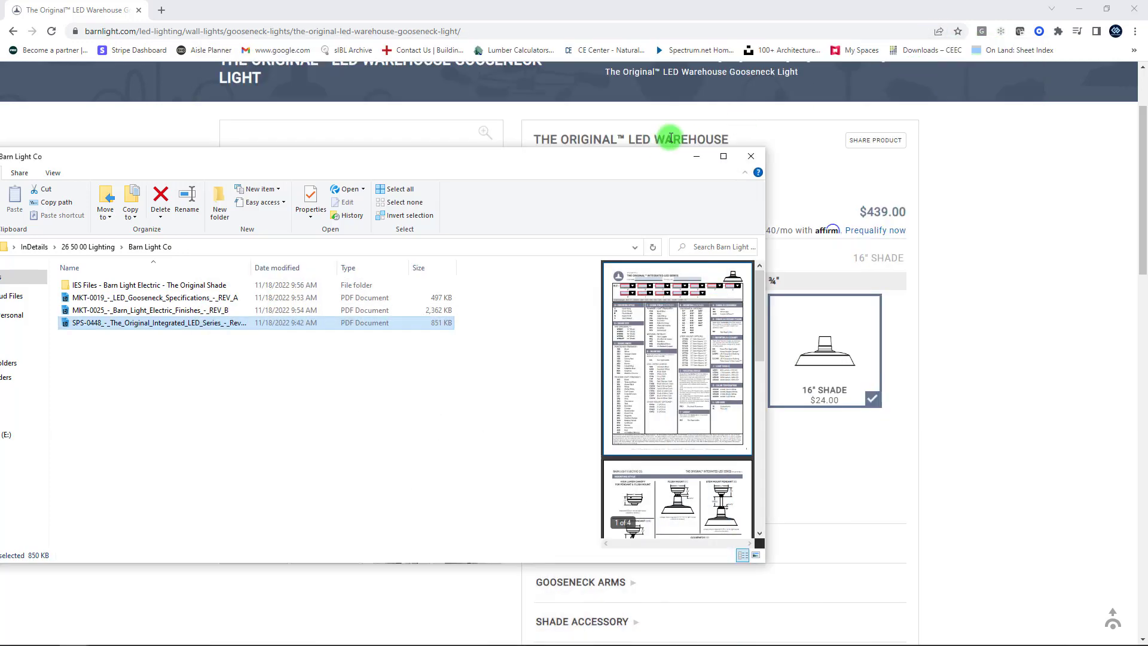
{"action": "left_click", "coordinate": [1072, 7]}
{"action": "left_click_drag", "start_coordinate": [581, 162], "coordinate": [572, 181]}
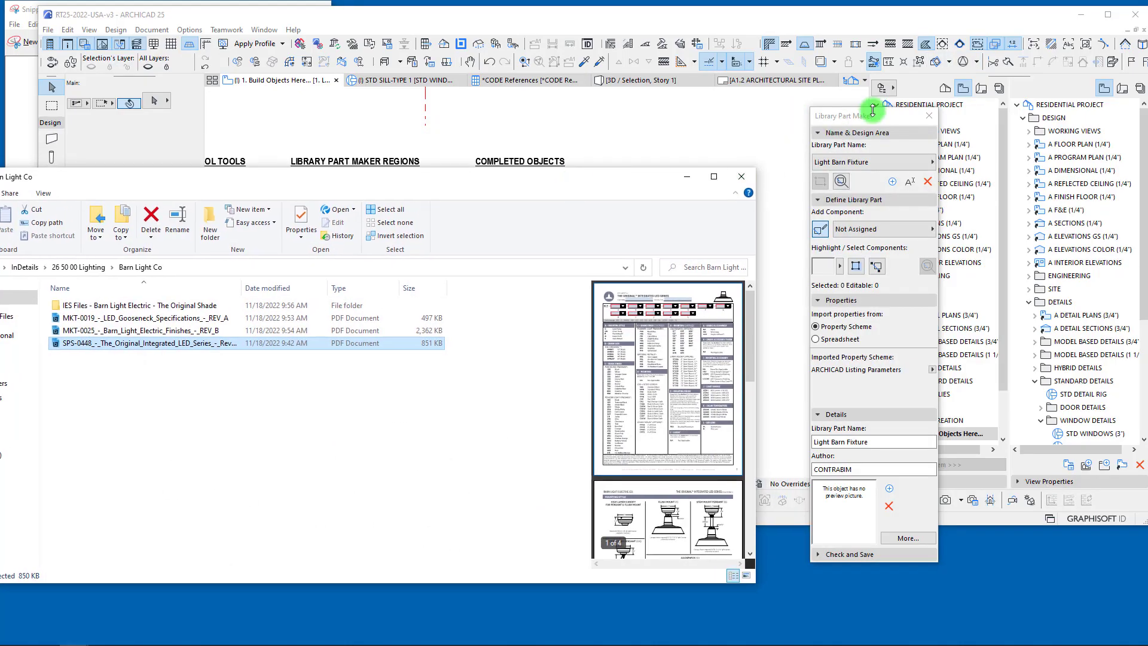
Step: Rearrange the Library Part Maker palette and the Barn Light Co folder window to uncover the object-building worksheet in Archicad
{"action": "left_click_drag", "start_coordinate": [868, 117], "coordinate": [906, 135]}
{"action": "scroll", "coordinate": [544, 274], "scroll_direction": "down", "scroll_amount": 4}
{"action": "middle_click_drag", "start_coordinate": [544, 272], "coordinate": [580, 194]}
{"action": "left_click", "coordinate": [17, 179]}
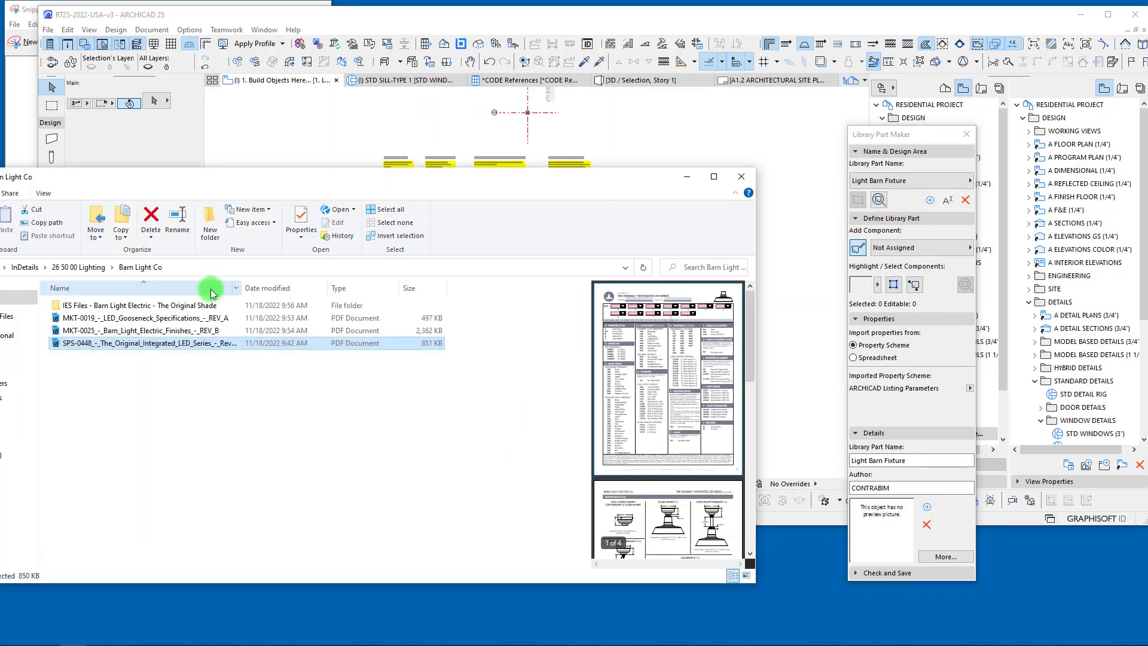
{"action": "left_click_drag", "start_coordinate": [297, 178], "coordinate": [845, 278]}
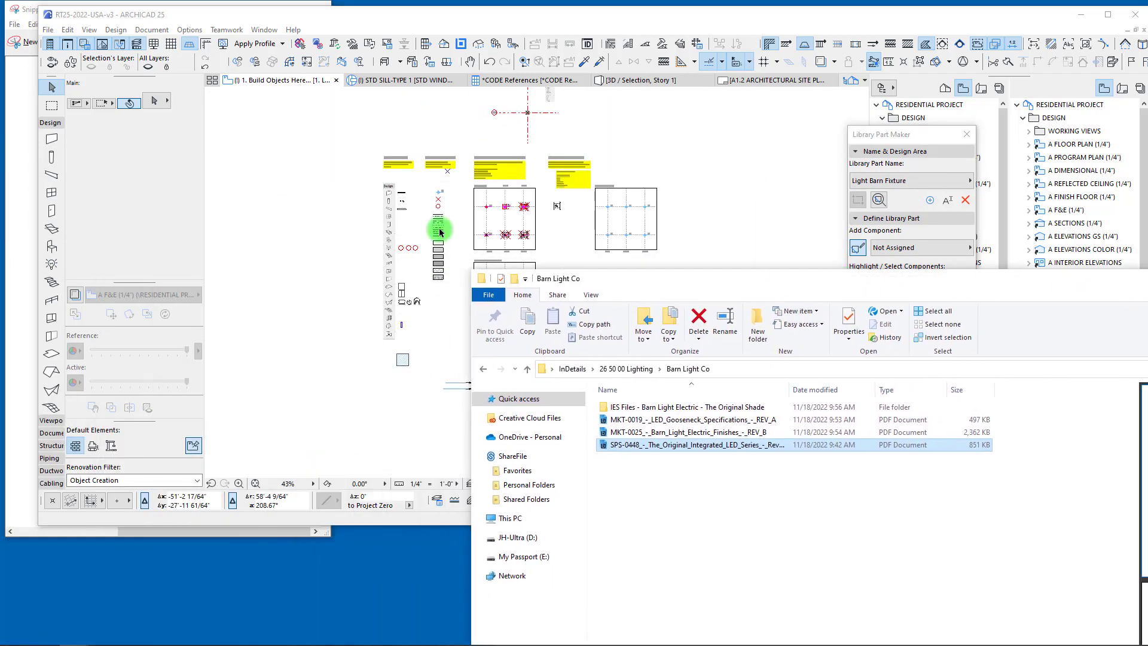
Step: Maximize the Archicad window and close the unneeded IES files folder window
{"action": "left_click", "coordinate": [1106, 15]}
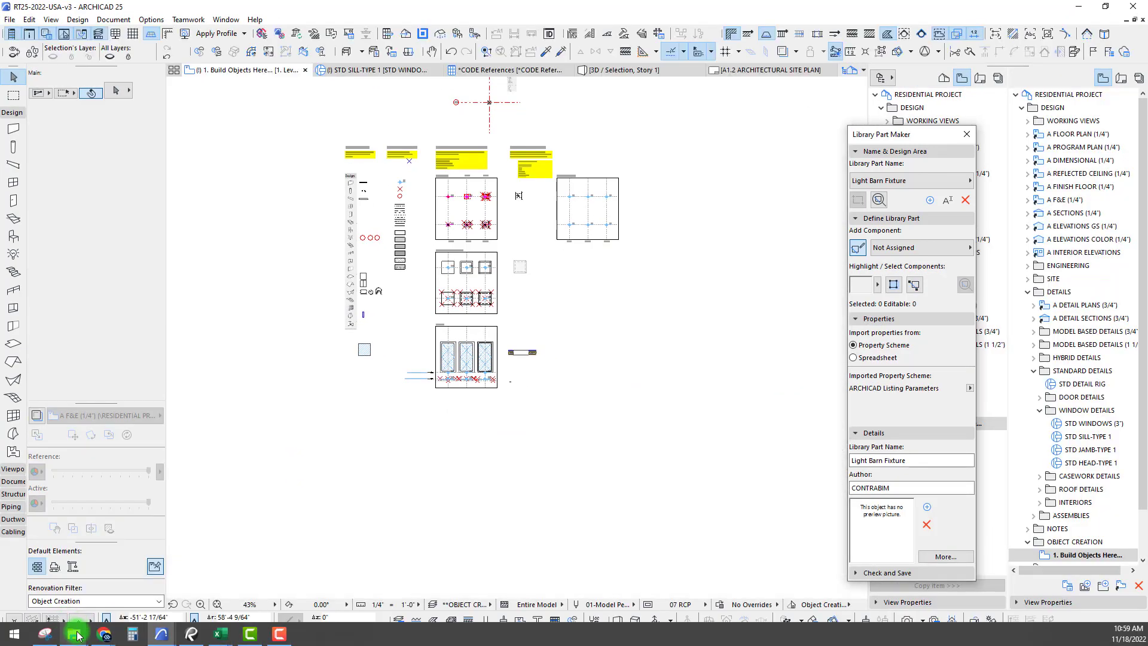
{"action": "mouse_move", "coordinate": [73, 633]}
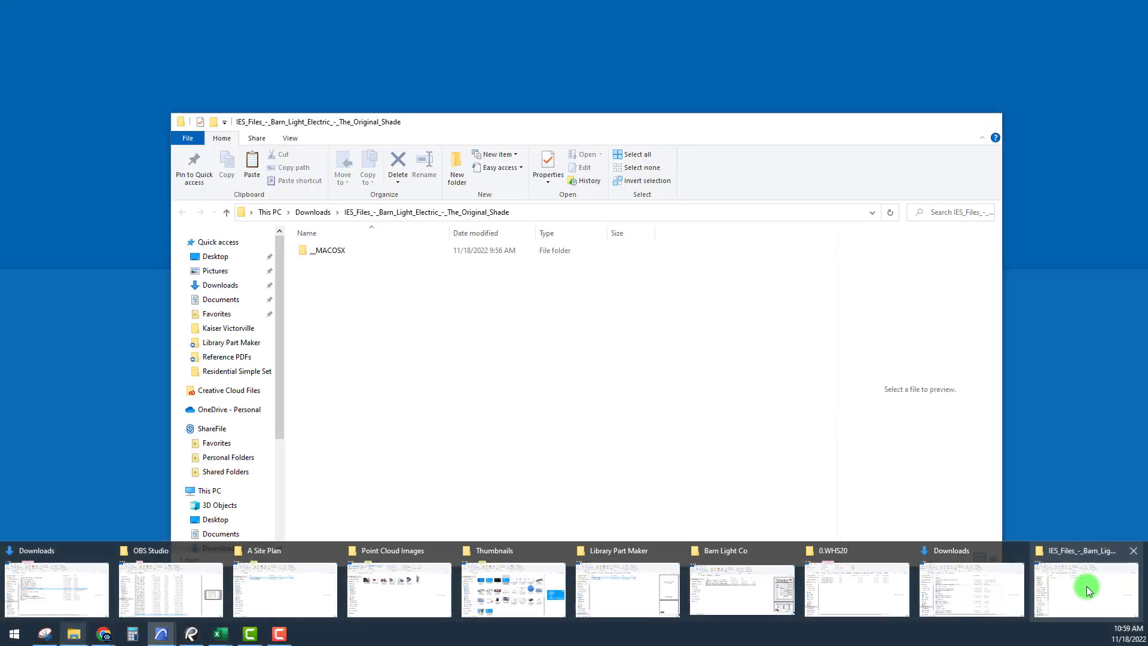
{"action": "left_click", "coordinate": [1086, 588]}
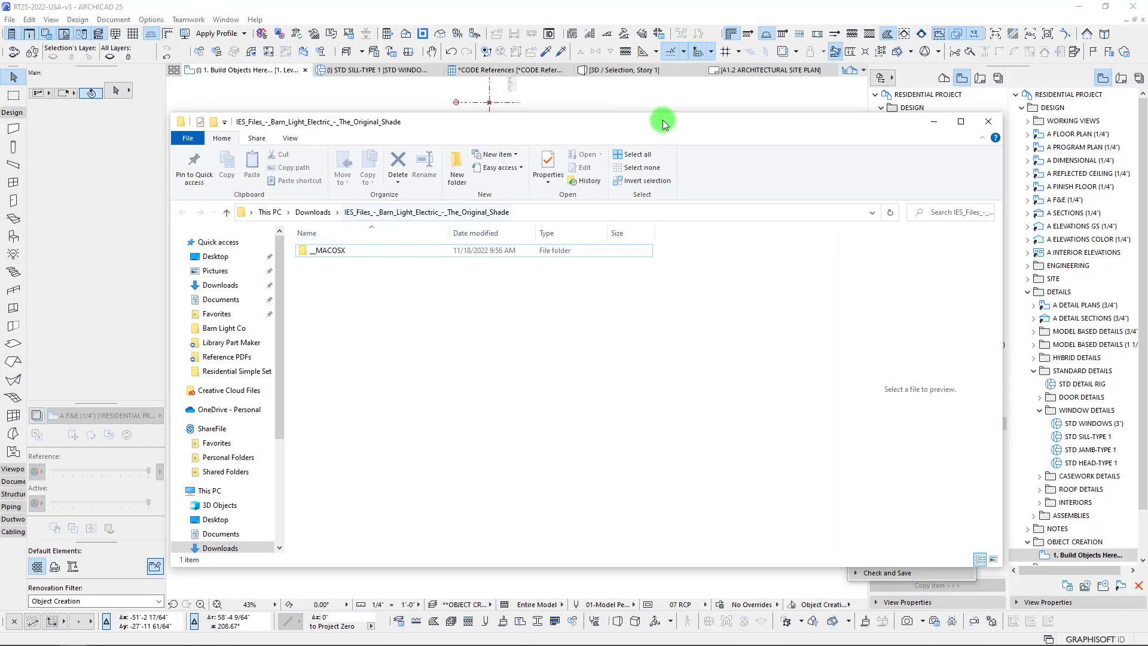
{"action": "left_click_drag", "start_coordinate": [662, 121], "coordinate": [663, 132]}
{"action": "left_click", "coordinate": [988, 133]}
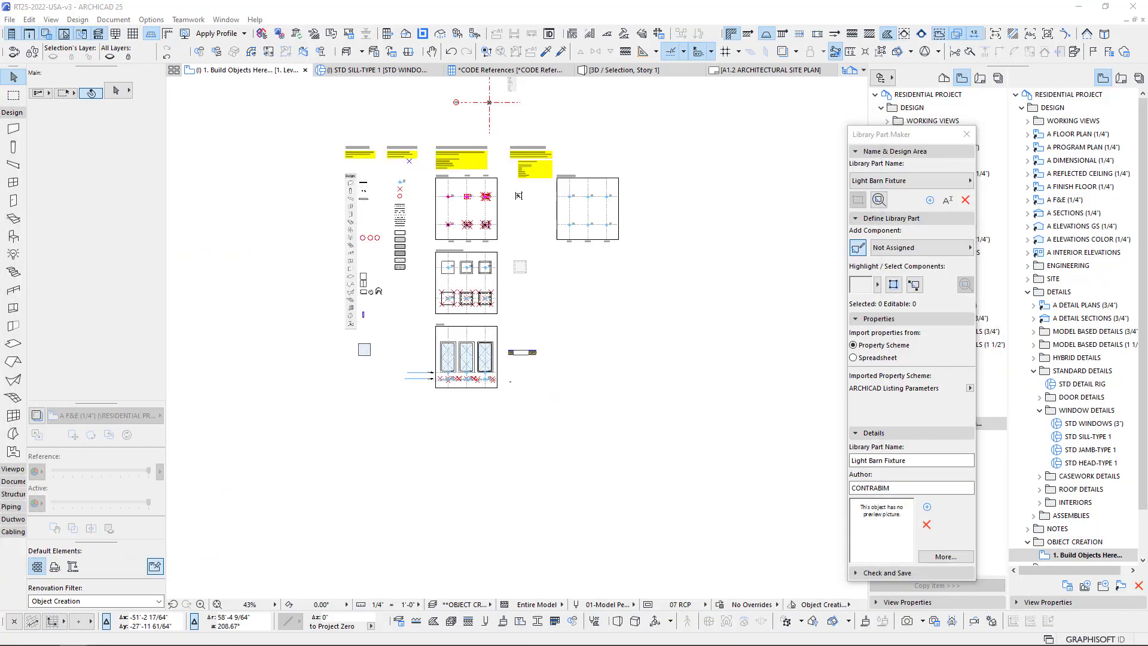
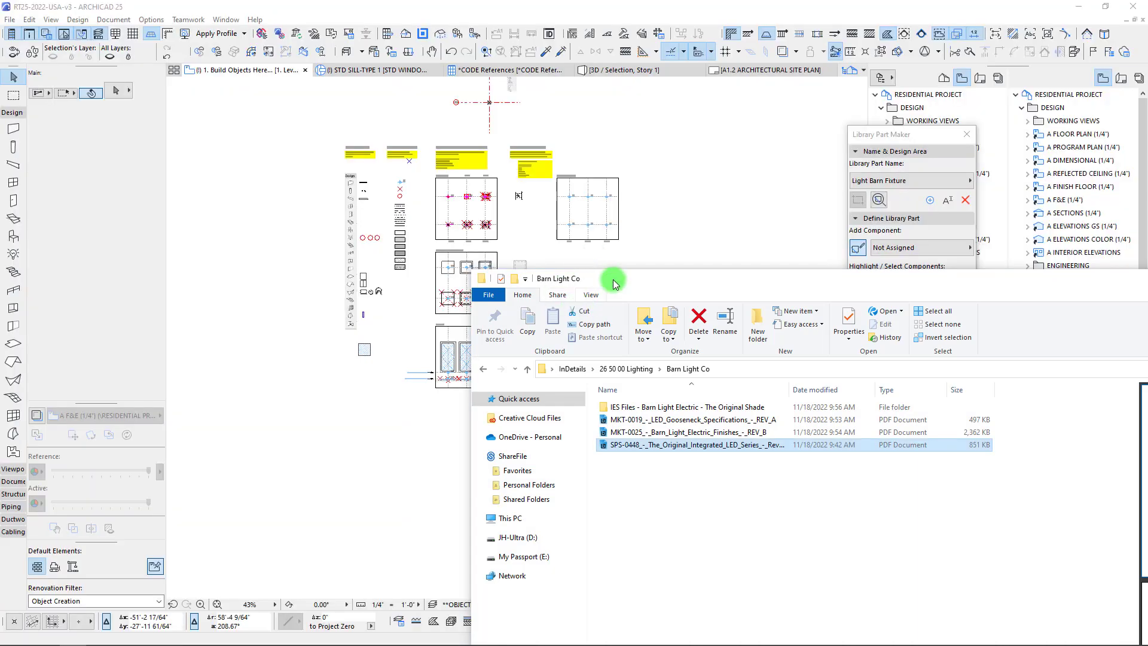
Step: Place page 1 of the MKT-0019 LED Gooseneck Specifications PDF from the Barn Light Co folder onto the object-building worksheet
{"action": "left_click_drag", "start_coordinate": [614, 283], "coordinate": [804, 214]}
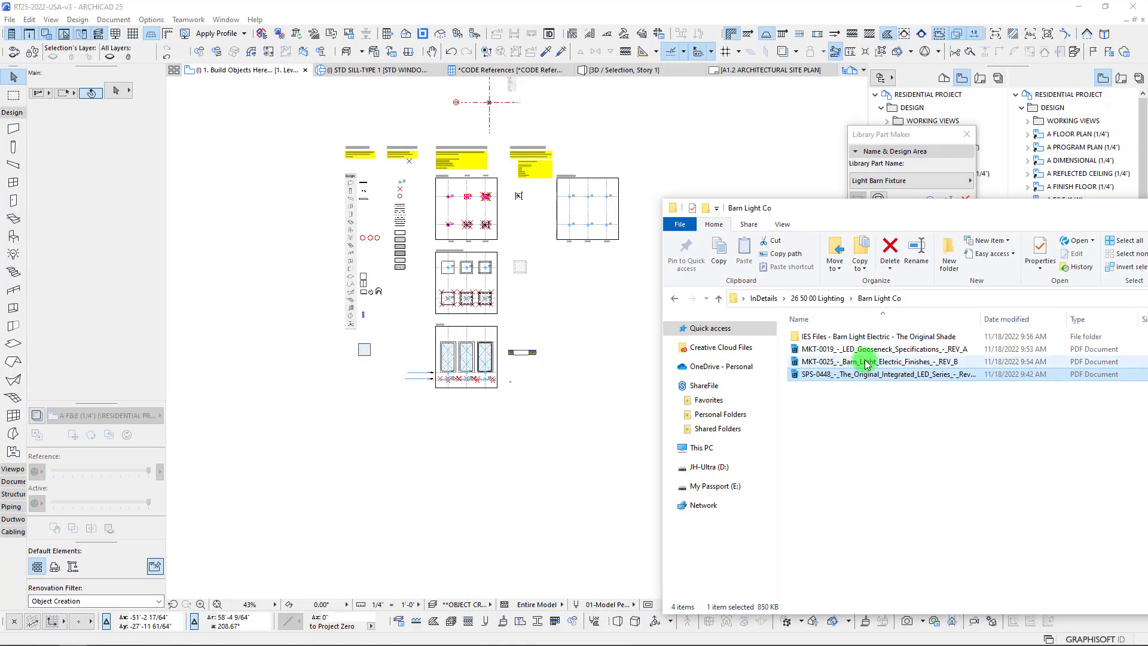
{"action": "left_click_drag", "start_coordinate": [865, 349], "coordinate": [358, 415]}
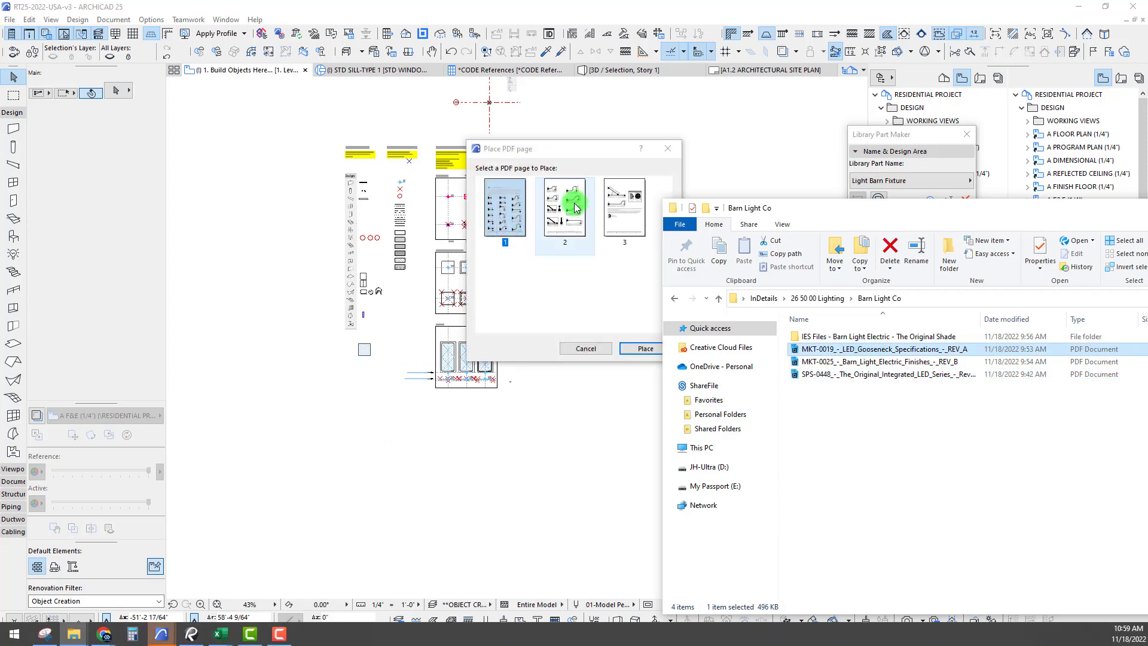
{"action": "left_click", "coordinate": [503, 209]}
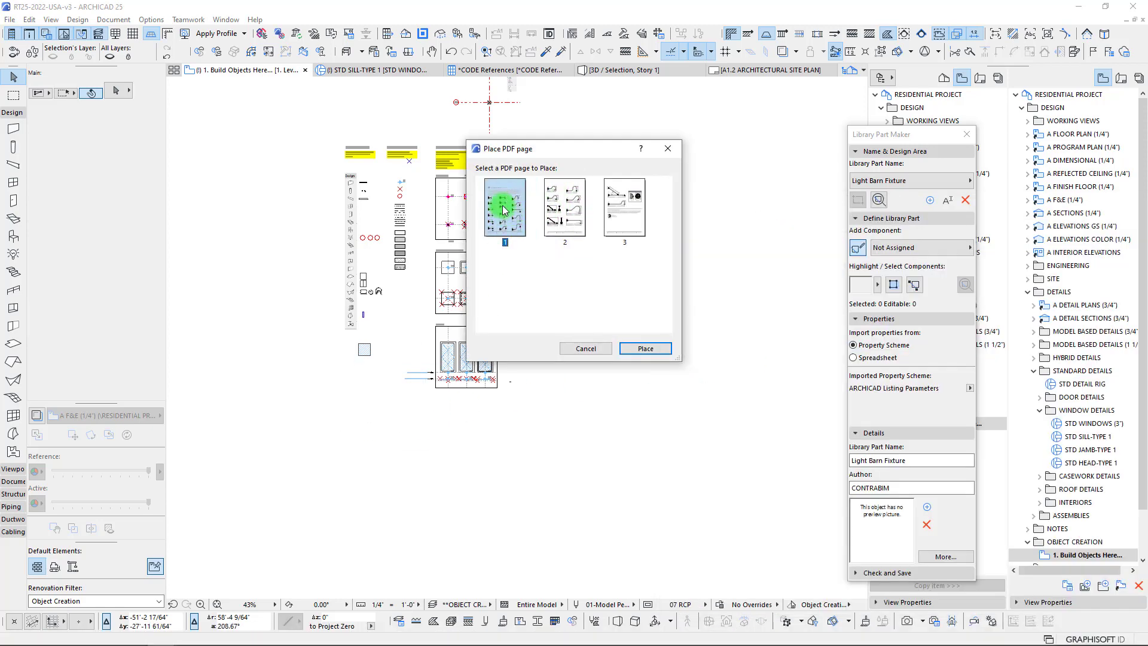
{"action": "left_click", "coordinate": [645, 348]}
{"action": "left_click", "coordinate": [377, 461]}
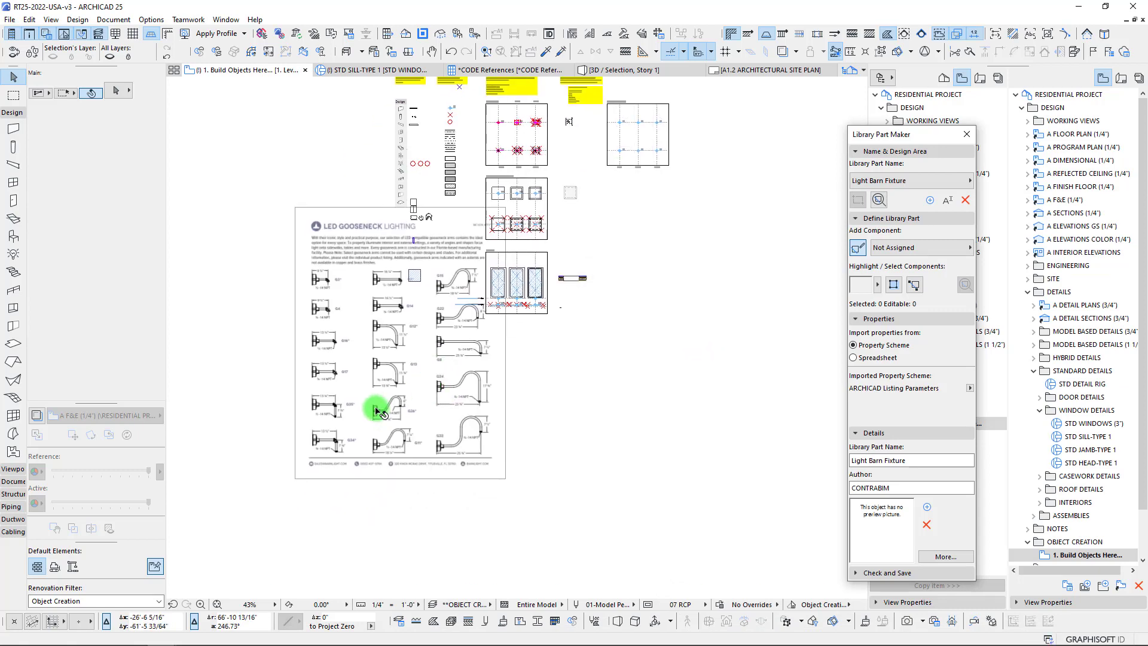
Step: Move the placed gooseneck specification page clear of the worksheet's templates into the empty area beside them
{"action": "left_click", "coordinate": [310, 402]}
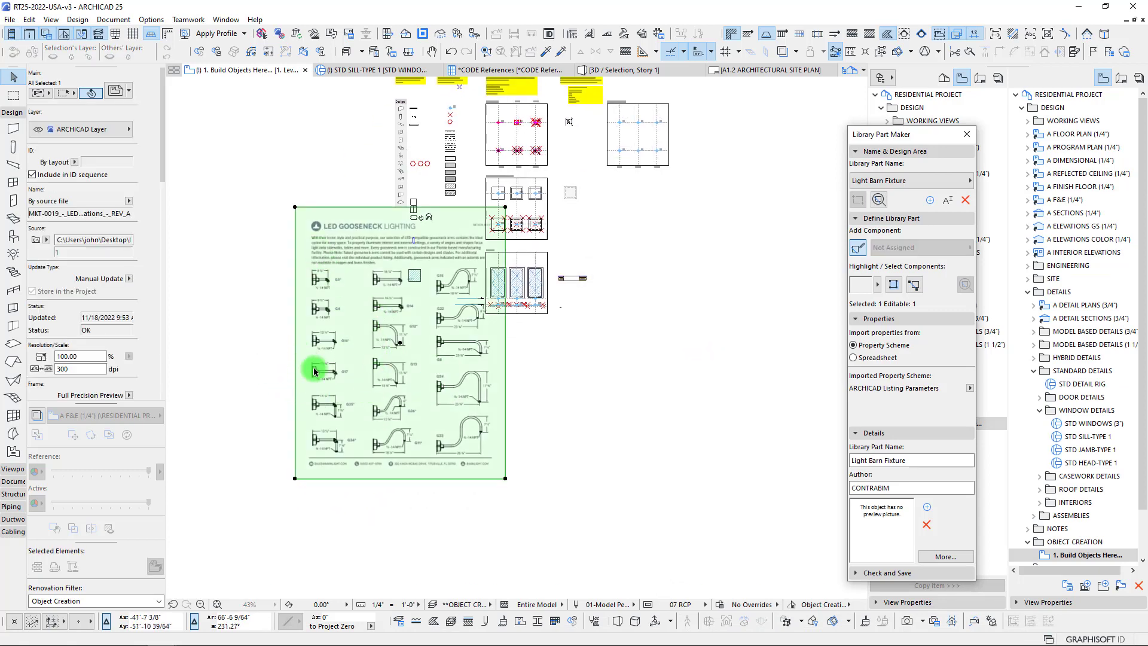
{"action": "key", "text": "ctrl+d"}
{"action": "left_click", "coordinate": [399, 345]}
{"action": "middle_click_drag", "start_coordinate": [327, 393], "coordinate": [438, 351]}
{"action": "left_click", "coordinate": [333, 353]}
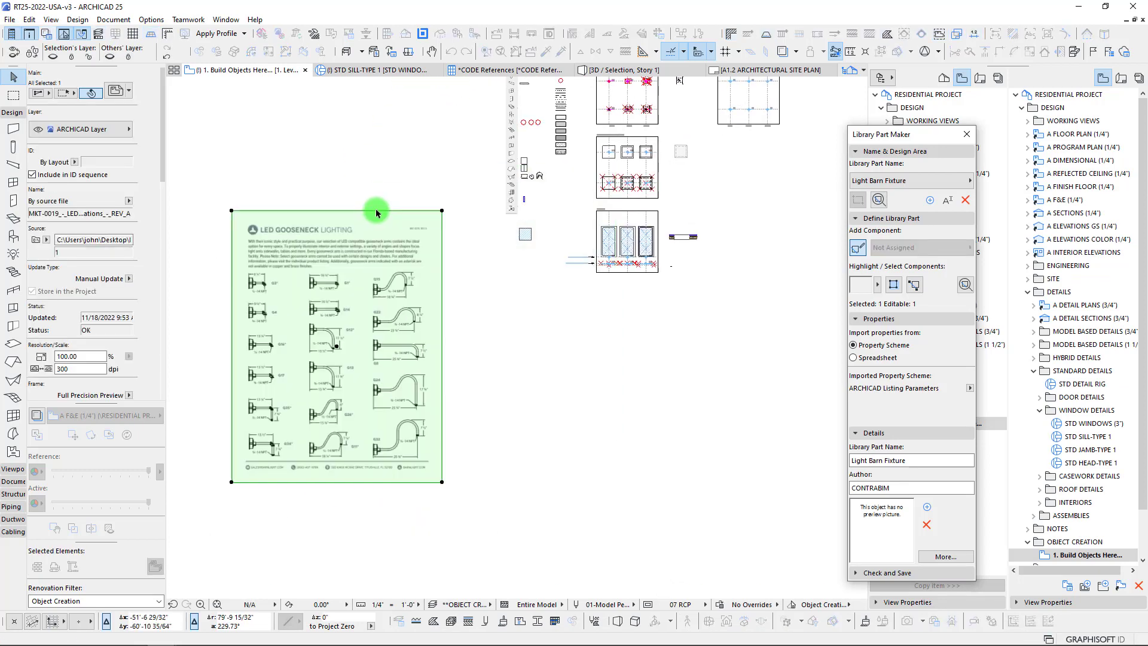
Step: Crop the upper and left edges of the placed PDF page to just outside the G22 gooseneck arm
{"action": "left_click", "coordinate": [376, 211]}
{"action": "scroll", "coordinate": [403, 307], "scroll_direction": "up", "scroll_amount": 5}
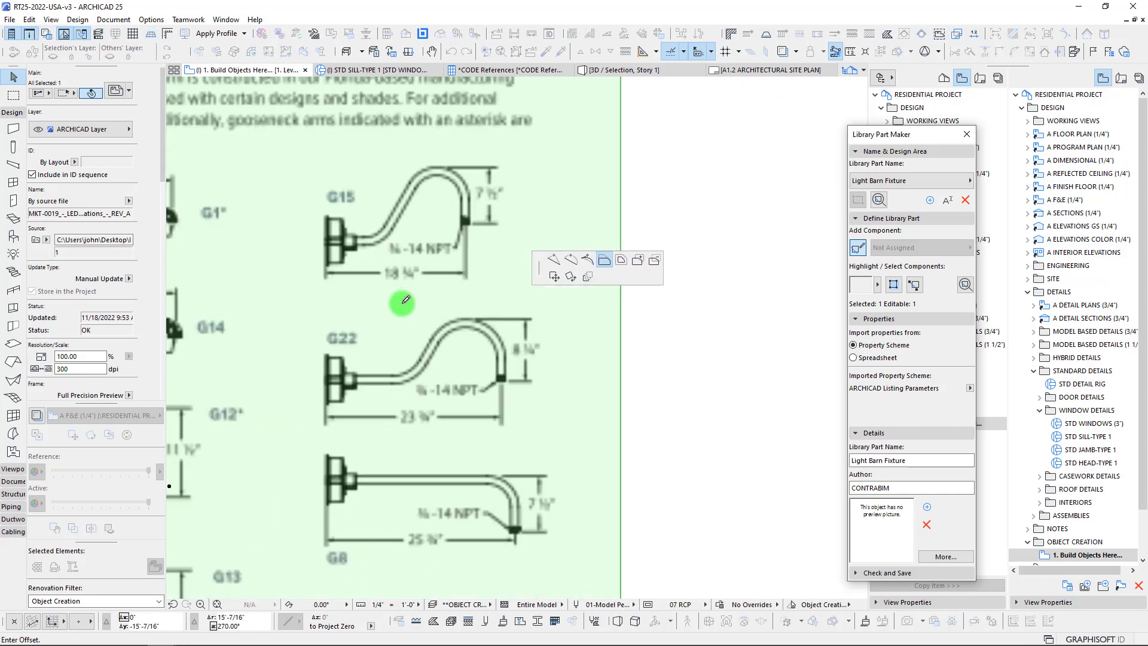
{"action": "left_click", "coordinate": [452, 303]}
{"action": "scroll", "coordinate": [537, 251], "scroll_direction": "down", "scroll_amount": 4}
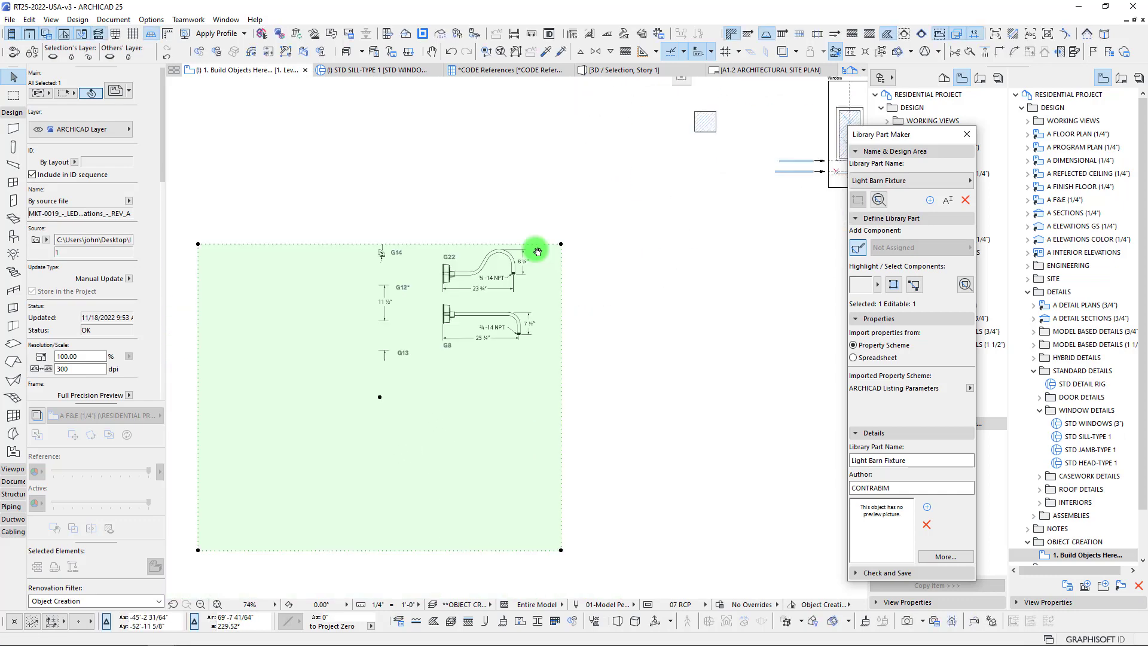
{"action": "middle_click_drag", "start_coordinate": [538, 252], "coordinate": [709, 209]}
{"action": "left_click", "coordinate": [369, 262]}
{"action": "left_click", "coordinate": [604, 244]}
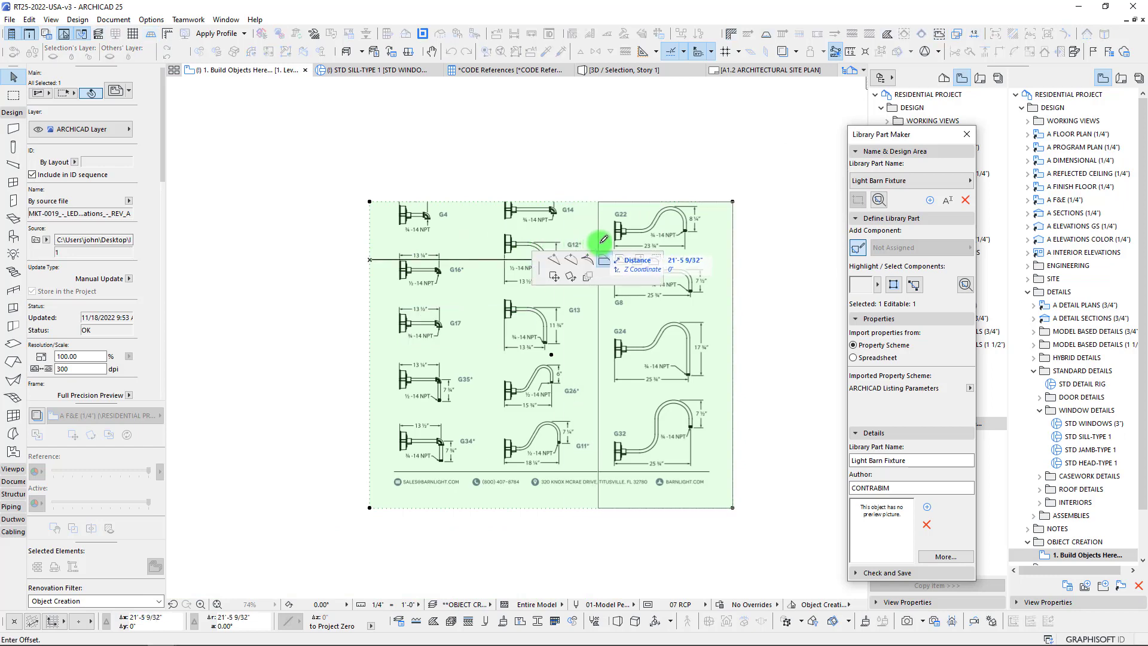
{"action": "left_click", "coordinate": [690, 507]}
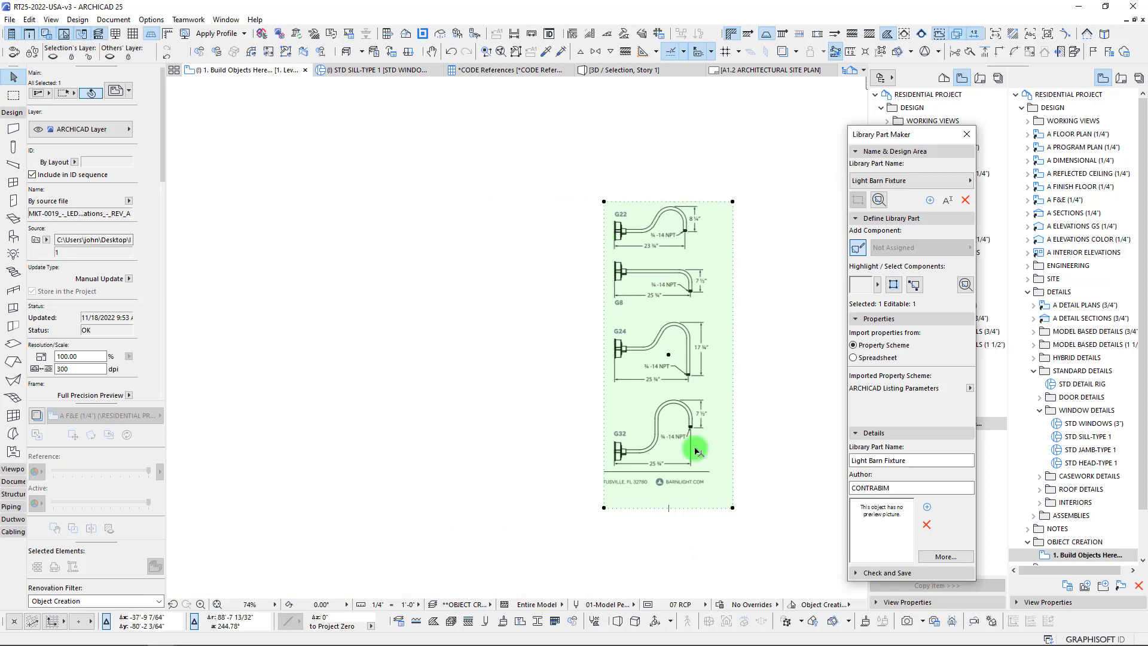
Step: Crop the lower and right edges of the PDF page so only the G22 arm and its dimensions remain
{"action": "left_click", "coordinate": [691, 253]}
{"action": "scroll", "coordinate": [692, 207], "scroll_direction": "up", "scroll_amount": 3}
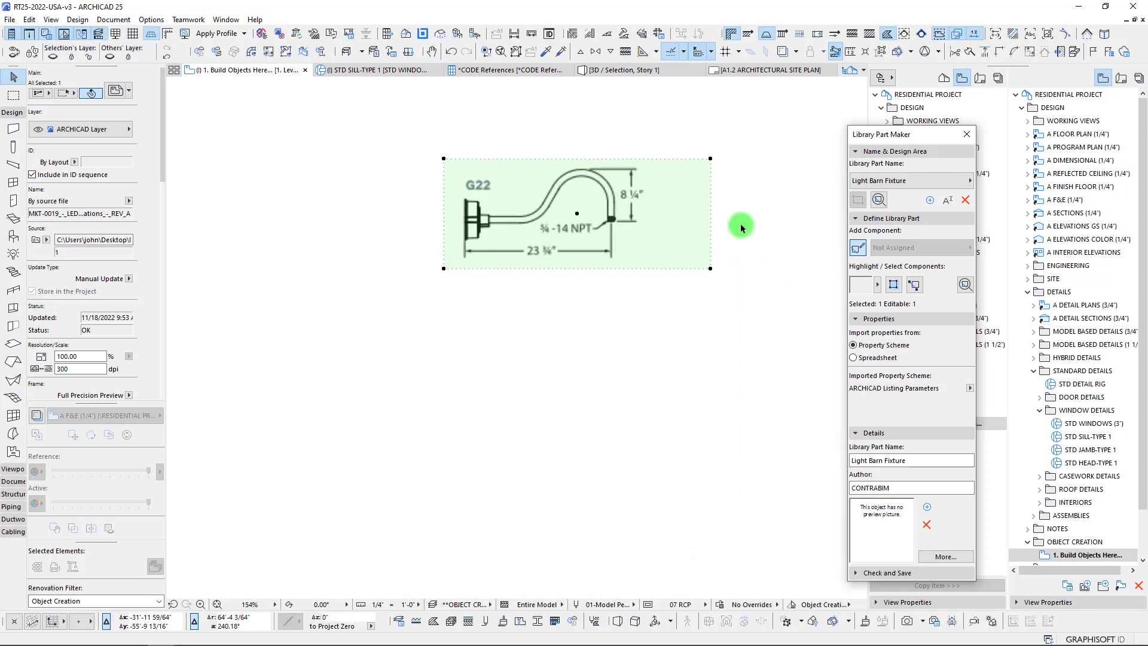
{"action": "left_click", "coordinate": [710, 216]}
{"action": "left_click", "coordinate": [657, 213]}
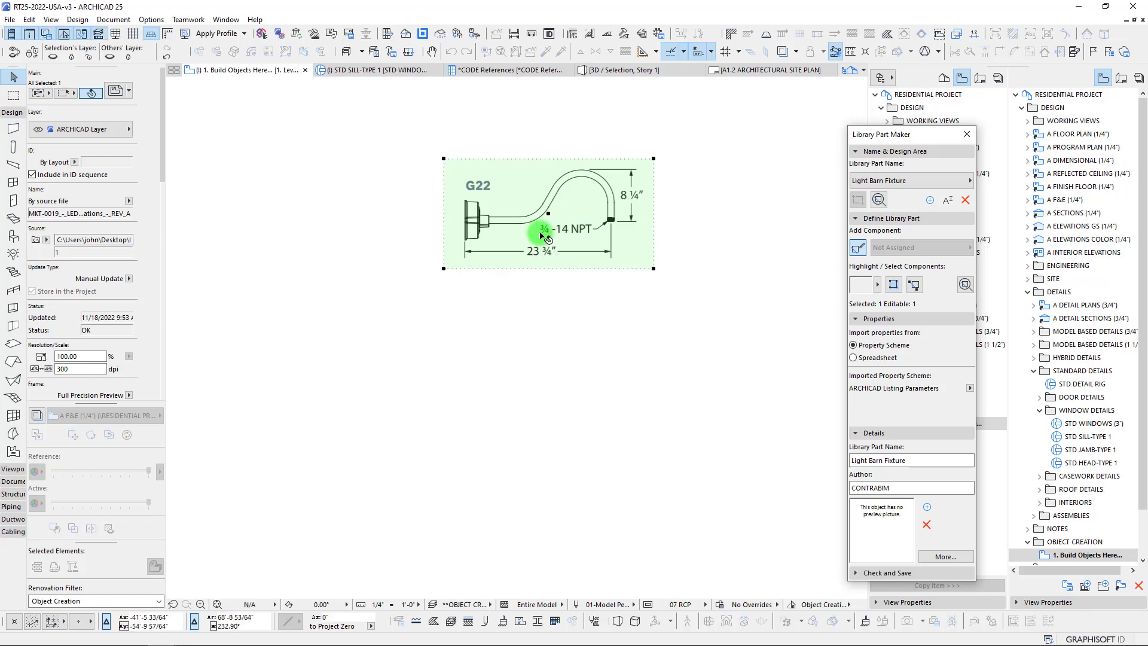
Step: Measure the length of the G22 arm's 23 3/4" dimension line at the drawing's current scale
{"action": "scroll", "coordinate": [529, 263], "scroll_direction": "up", "scroll_amount": 5}
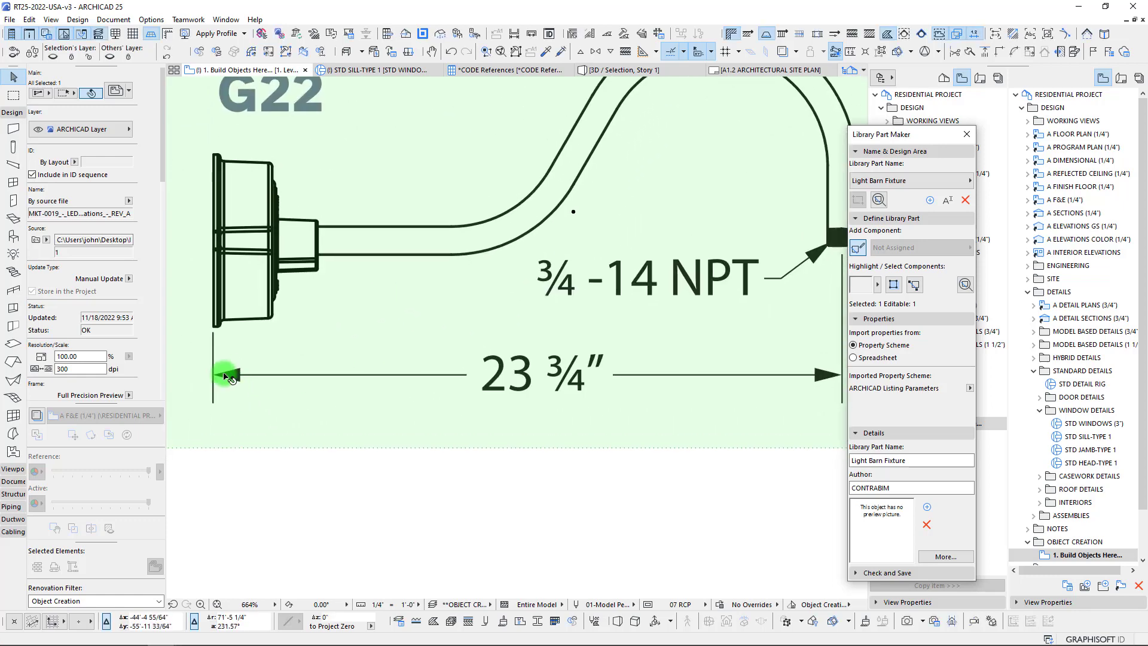
{"action": "key", "text": "m"}
{"action": "left_click", "coordinate": [213, 377]}
{"action": "middle_click_drag", "start_coordinate": [719, 370], "coordinate": [464, 356]}
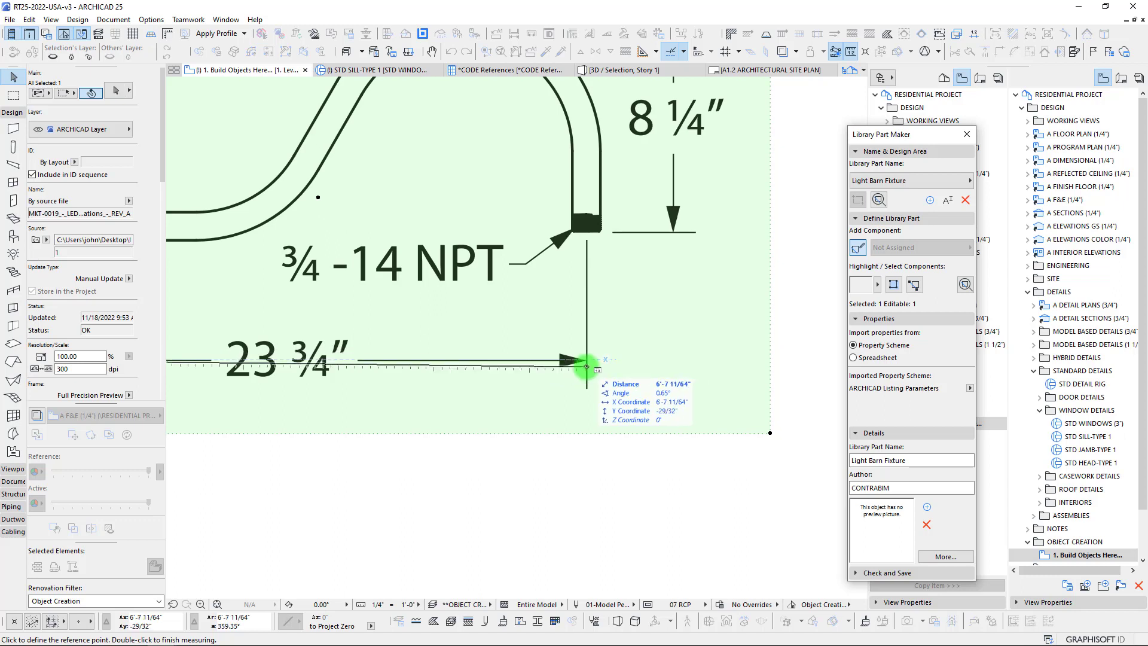
{"action": "scroll", "coordinate": [587, 365], "scroll_direction": "down", "scroll_amount": 3}
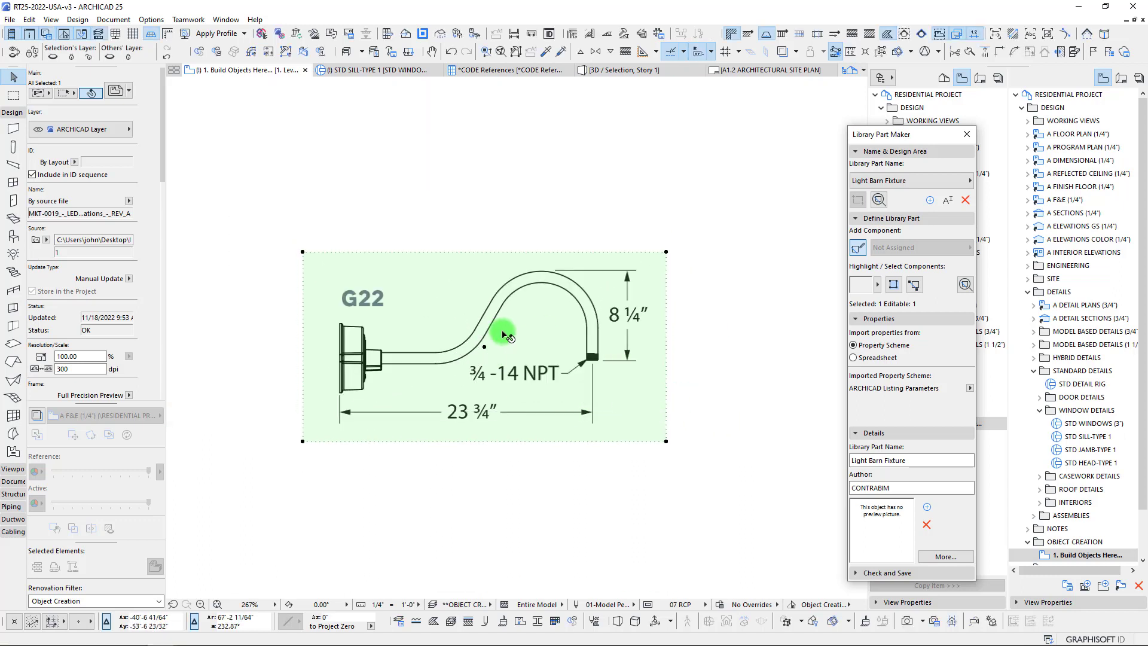
Step: Explode the cropped G22 drawing into the current view
{"action": "left_click", "coordinate": [371, 414]}
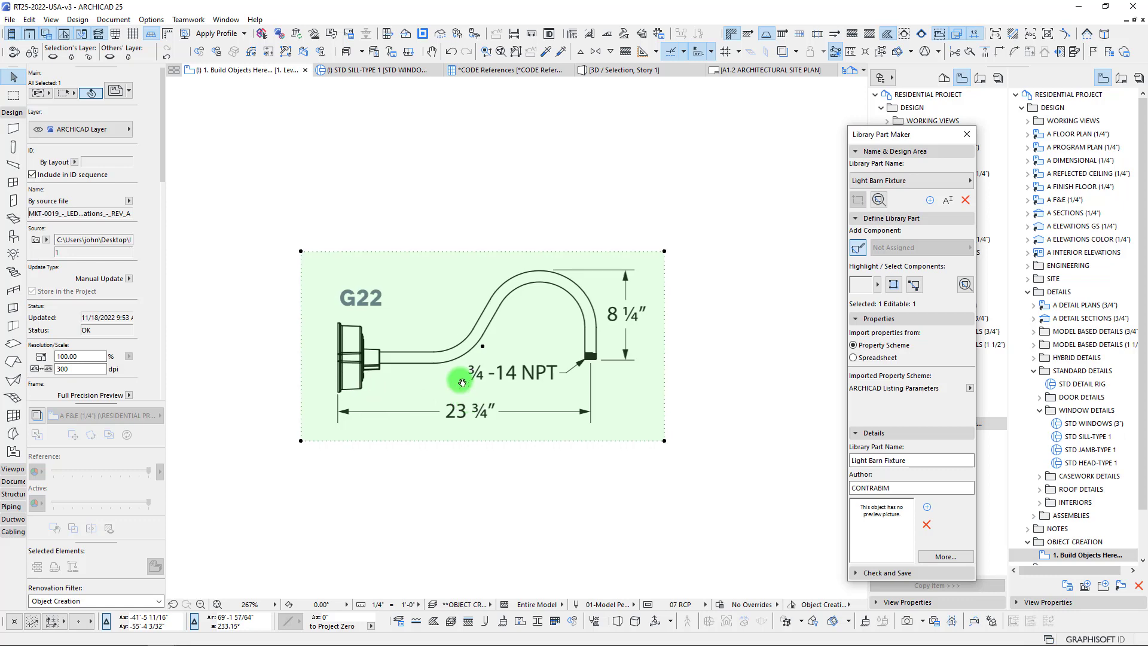
{"action": "right_click", "coordinate": [443, 426]}
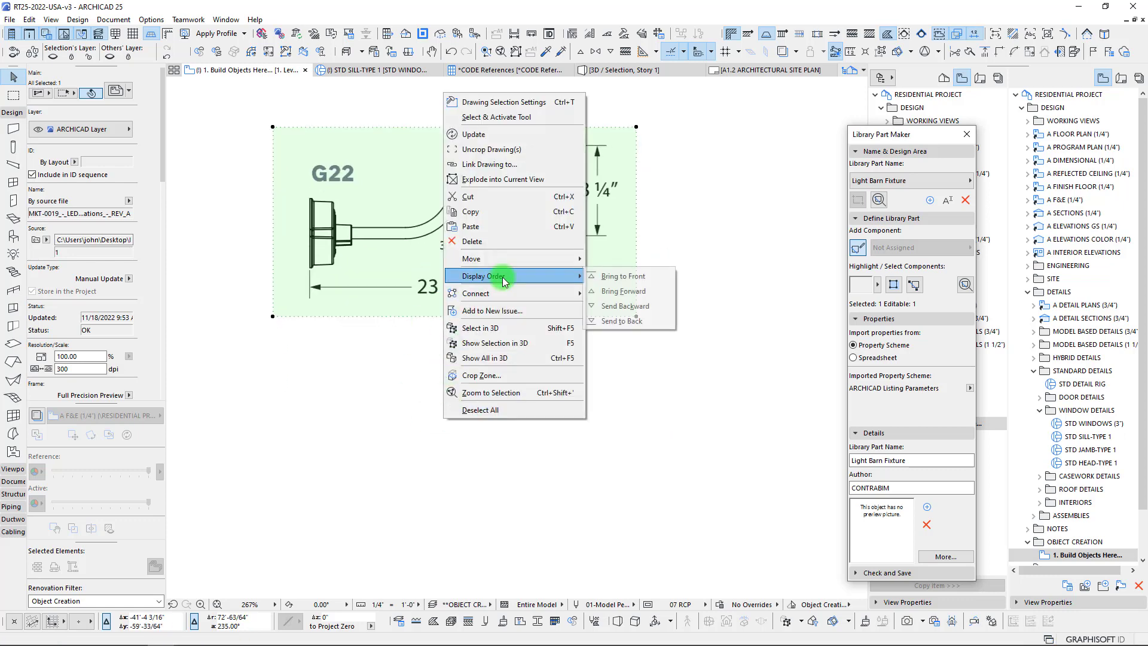
{"action": "left_click", "coordinate": [492, 179]}
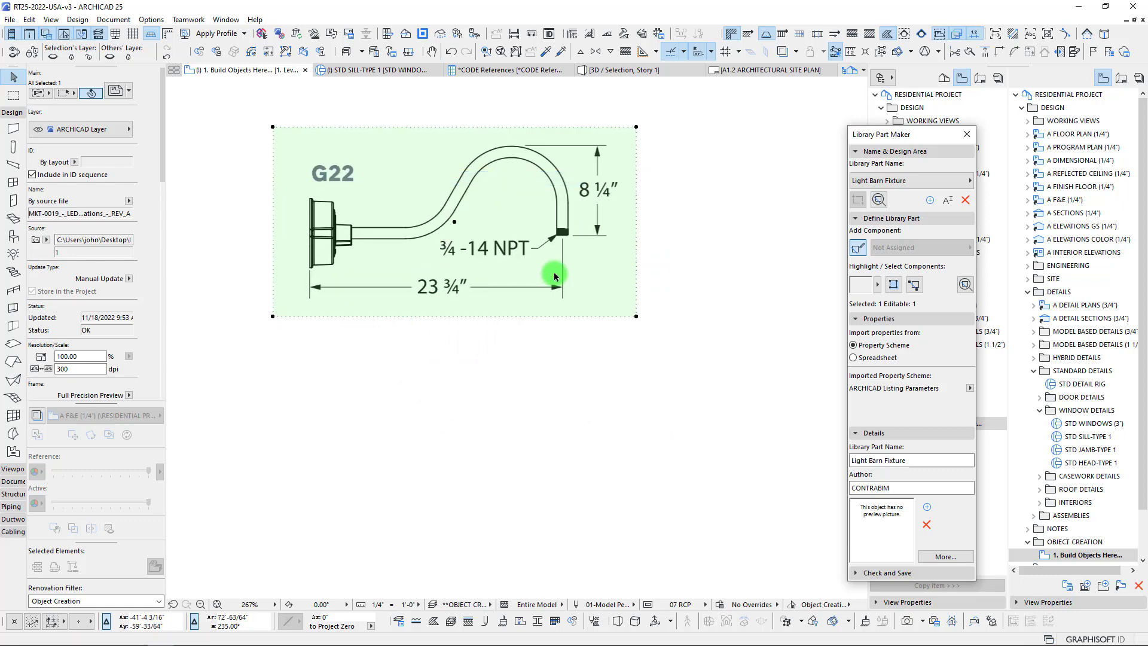
{"action": "left_click", "coordinate": [665, 353]}
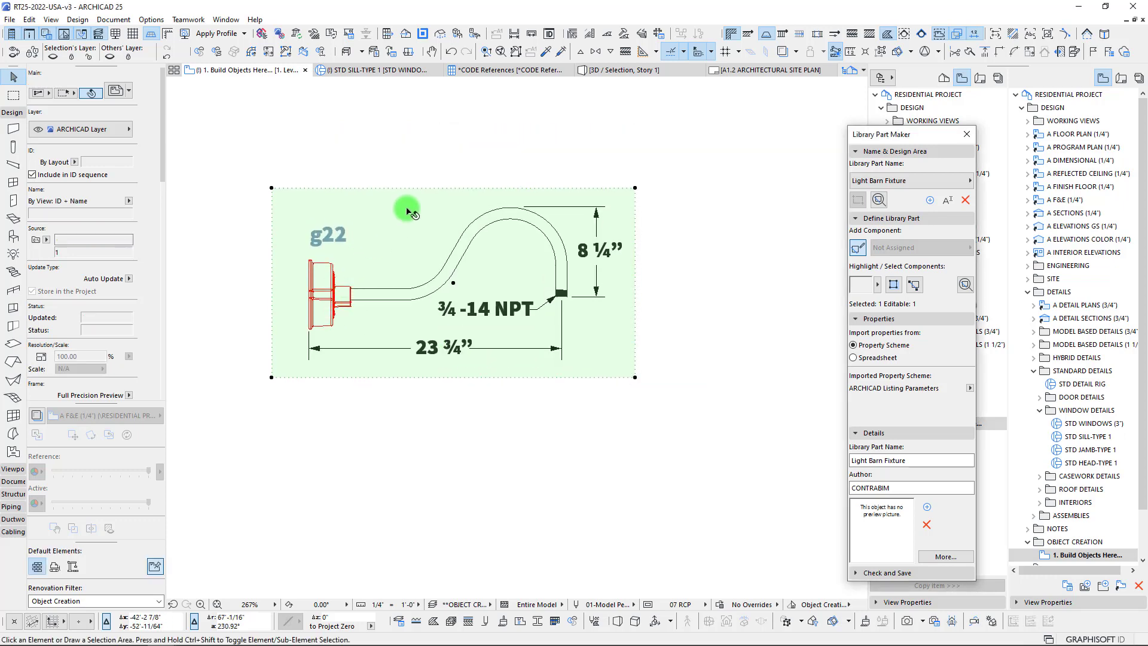
Step: Select all the exploded G22 elements and resize them graphically so the arm's dimension line spans a true 23 3/4"
{"action": "left_click_drag", "start_coordinate": [253, 163], "coordinate": [747, 487]}
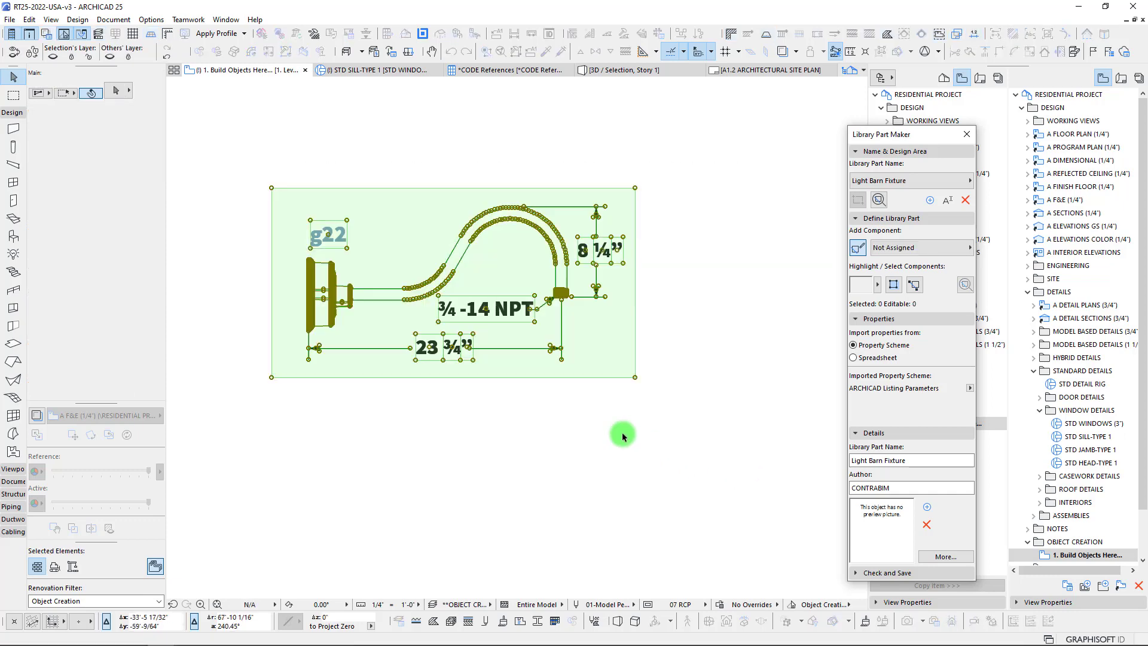
{"action": "scroll", "coordinate": [390, 340], "scroll_direction": "up", "scroll_amount": 5}
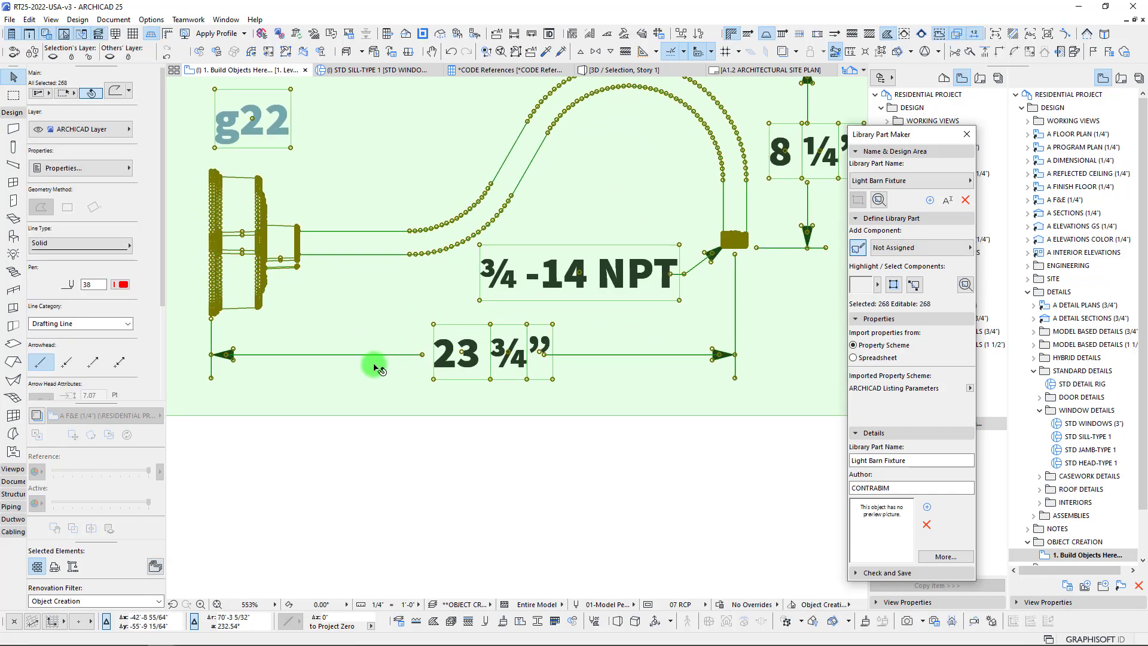
{"action": "key", "text": "ctrl+k"}
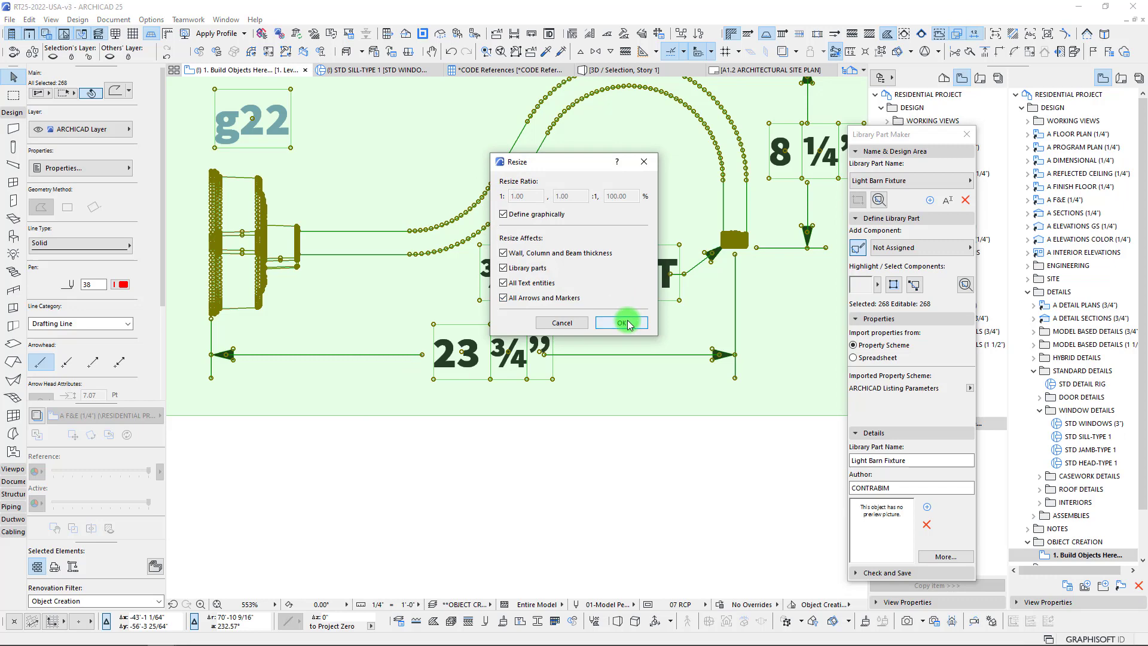
{"action": "left_click_drag", "start_coordinate": [544, 166], "coordinate": [483, 144]}
{"action": "left_click", "coordinate": [555, 300]}
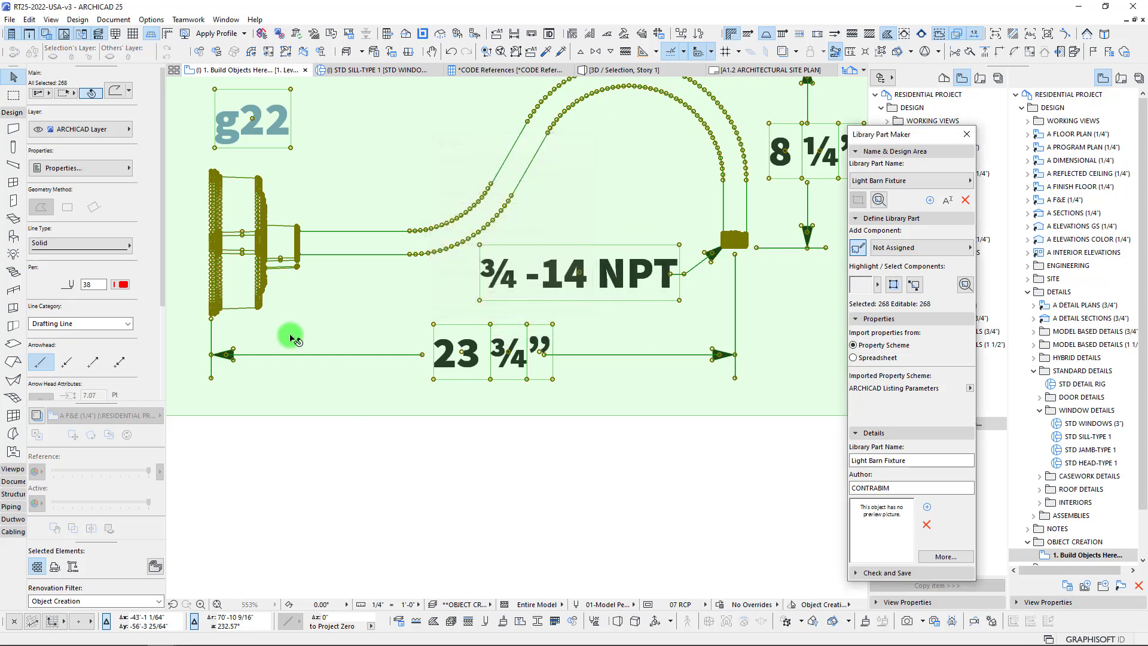
{"action": "left_click", "coordinate": [215, 330]}
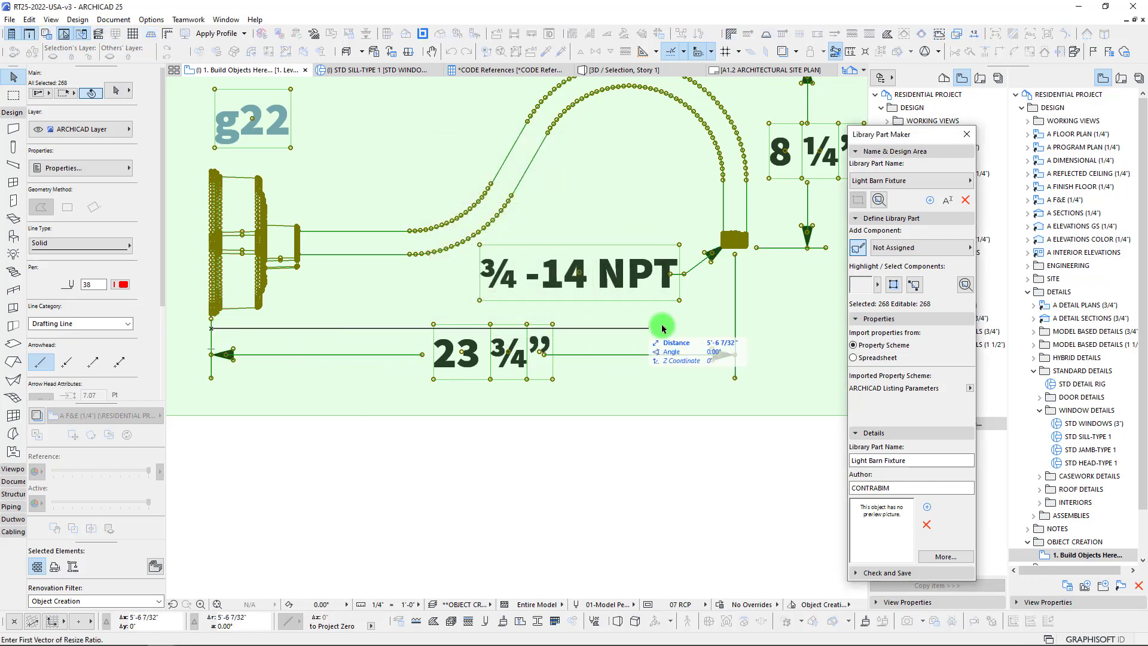
{"action": "left_click", "coordinate": [735, 329]}
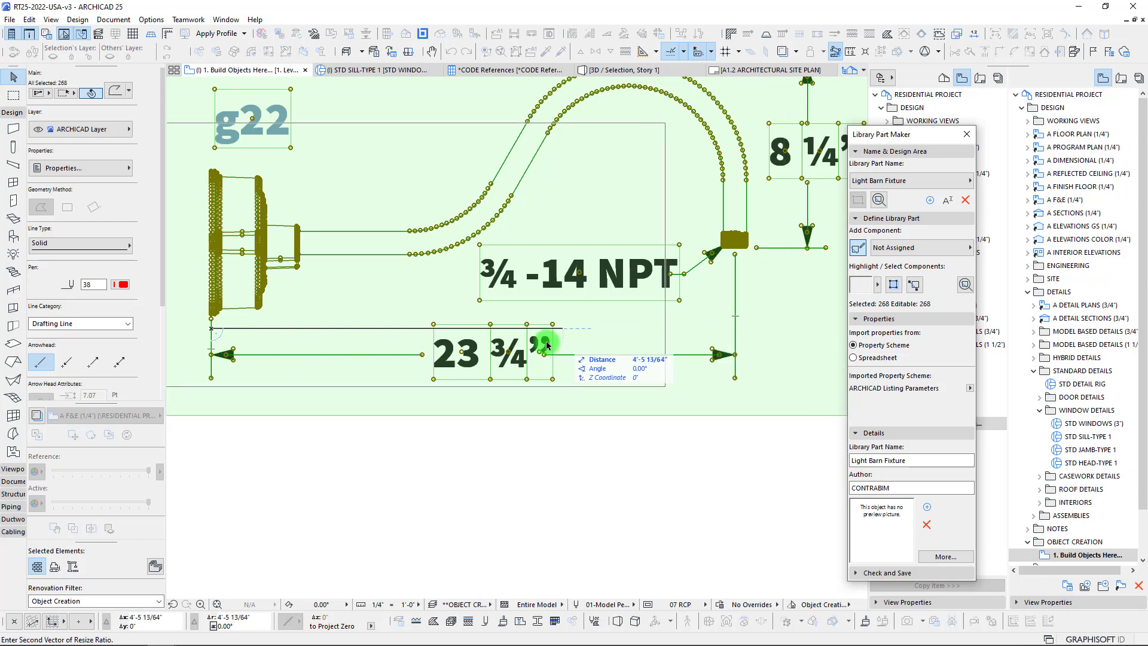
{"action": "left_click", "coordinate": [438, 347]}
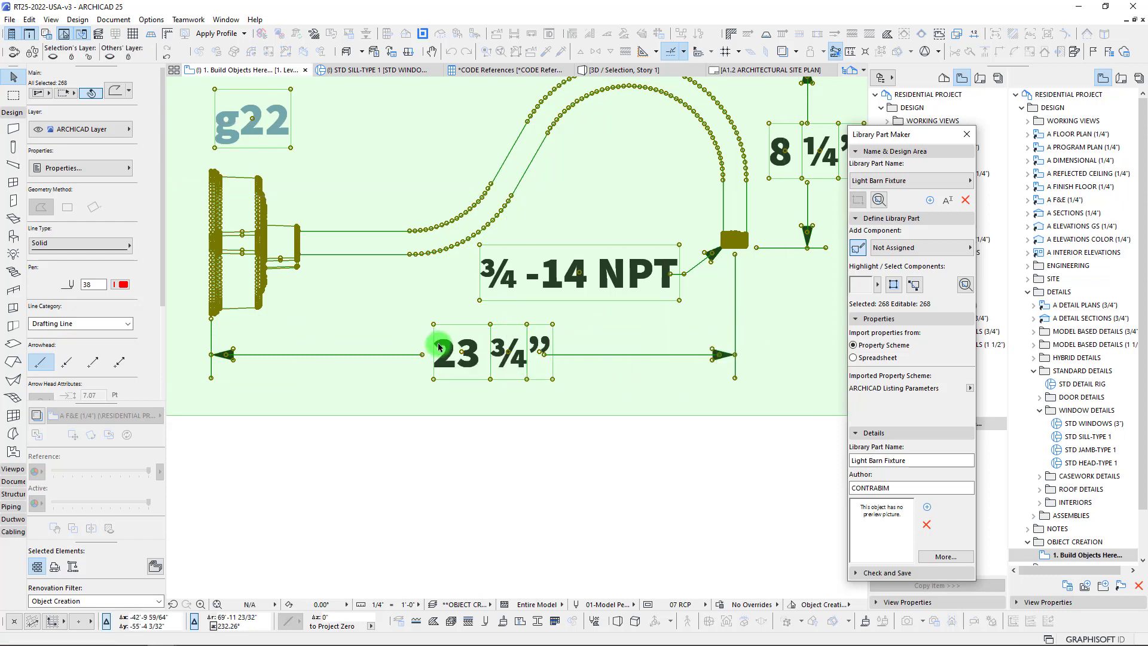
Step: Move the selected G22 drawing elements to the empty space just right of the Light Barn Fixture design area and deselect them
{"action": "key", "text": "ctrl+d"}
{"action": "left_click", "coordinate": [218, 304]}
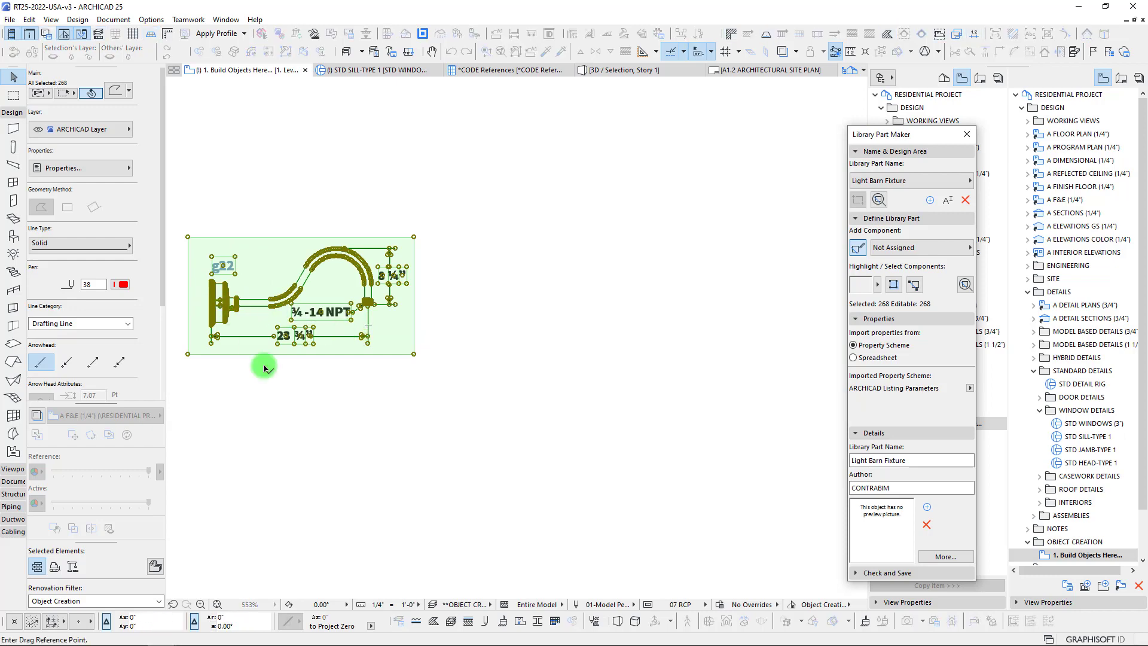
{"action": "scroll", "coordinate": [287, 366], "scroll_direction": "down", "scroll_amount": 7}
{"action": "middle_click_drag", "start_coordinate": [429, 292], "coordinate": [249, 486]}
{"action": "middle_click_drag", "start_coordinate": [571, 248], "coordinate": [412, 382]}
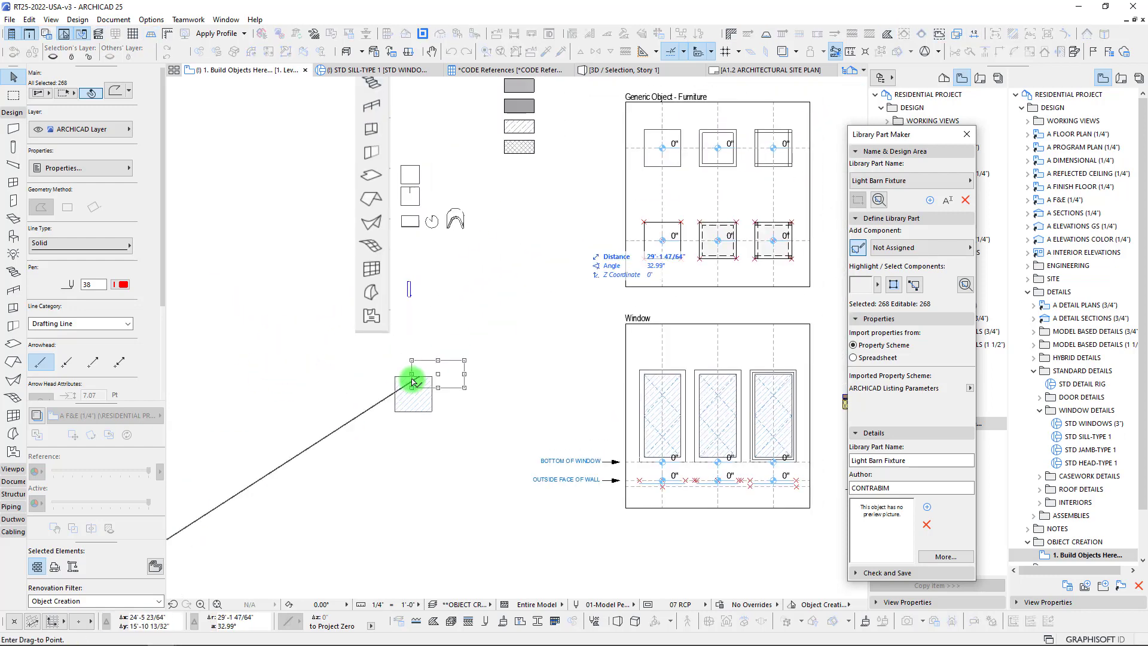
{"action": "middle_click_drag", "start_coordinate": [479, 417], "coordinate": [251, 443]}
{"action": "scroll", "coordinate": [461, 361], "scroll_direction": "down", "scroll_amount": 4}
{"action": "middle_click_drag", "start_coordinate": [382, 377], "coordinate": [267, 460]}
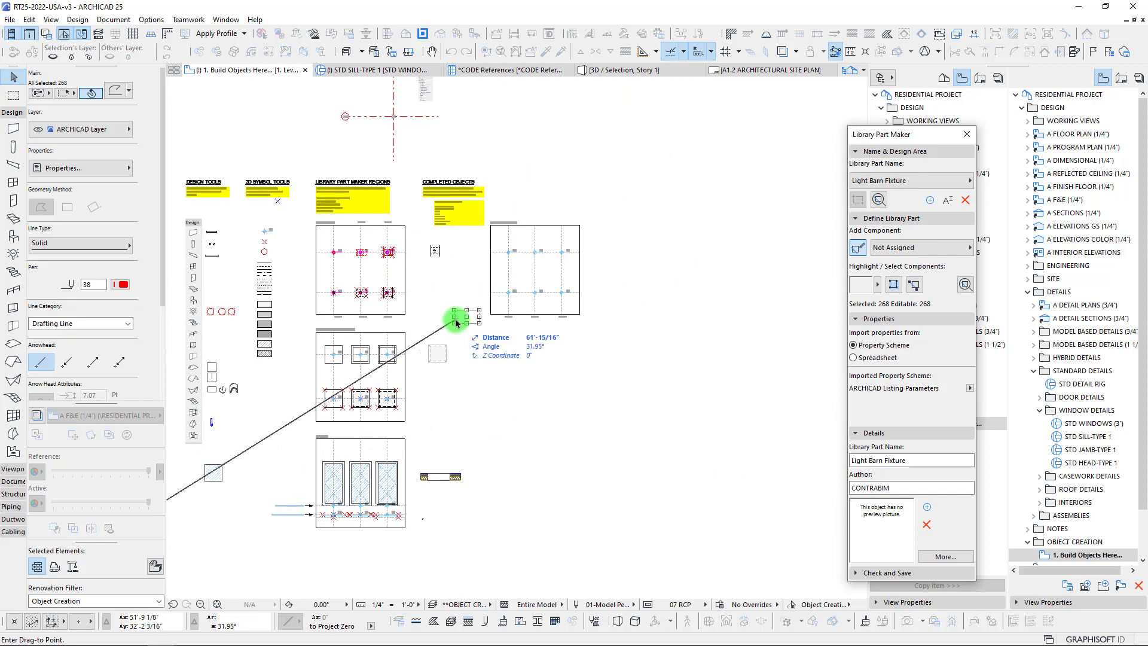
{"action": "middle_click_drag", "start_coordinate": [460, 313], "coordinate": [575, 271]}
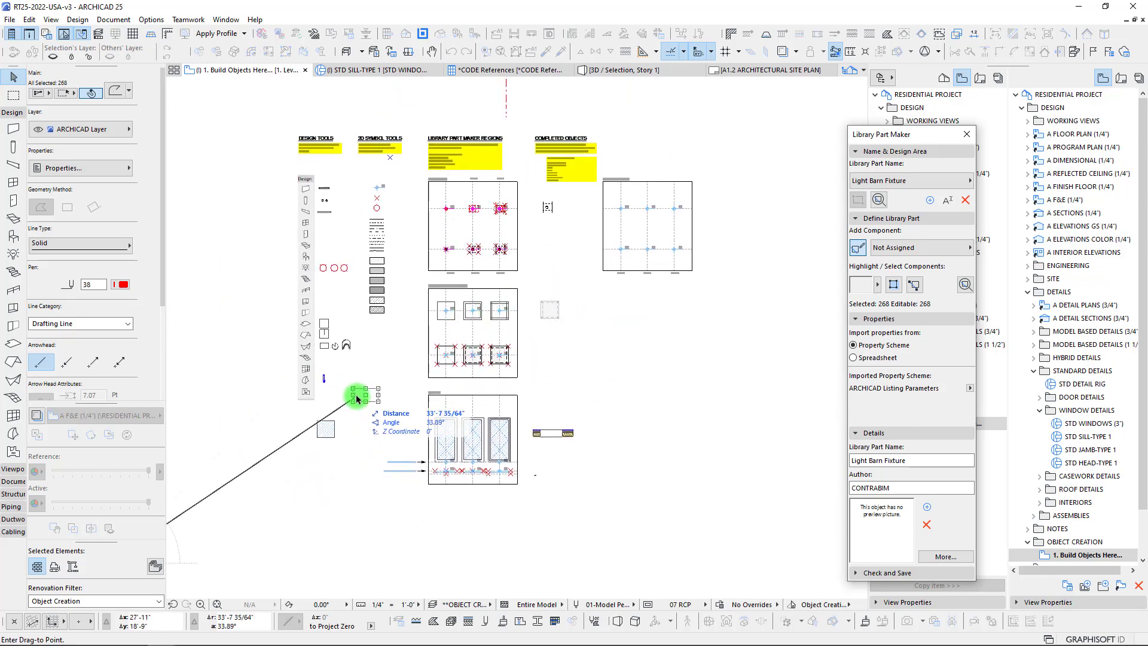
{"action": "middle_click_drag", "start_coordinate": [363, 414], "coordinate": [436, 359]}
{"action": "scroll", "coordinate": [435, 360], "scroll_direction": "up", "scroll_amount": 3}
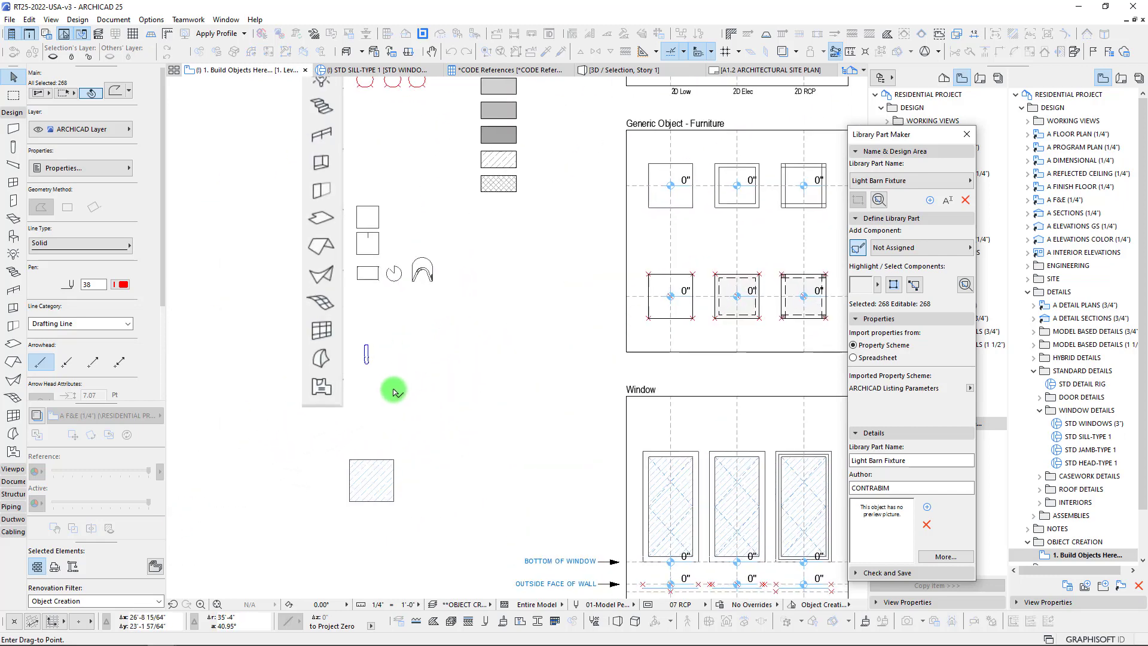
{"action": "scroll", "coordinate": [387, 394], "scroll_direction": "down", "scroll_amount": 3}
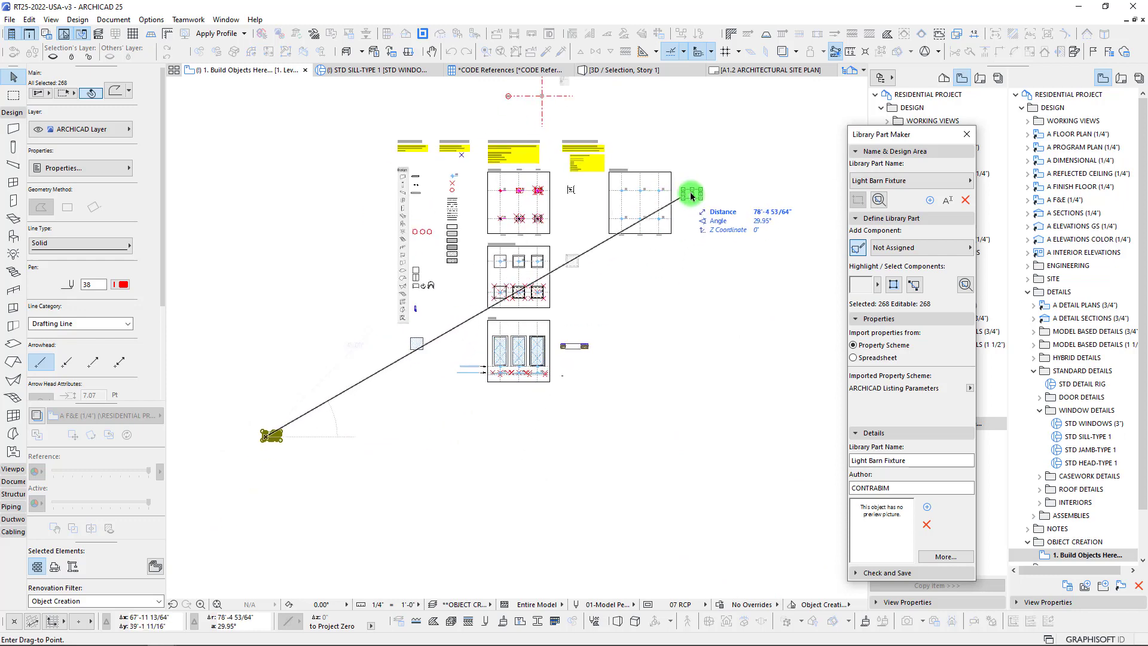
{"action": "left_click", "coordinate": [690, 192]}
{"action": "scroll", "coordinate": [687, 187], "scroll_direction": "up", "scroll_amount": 5}
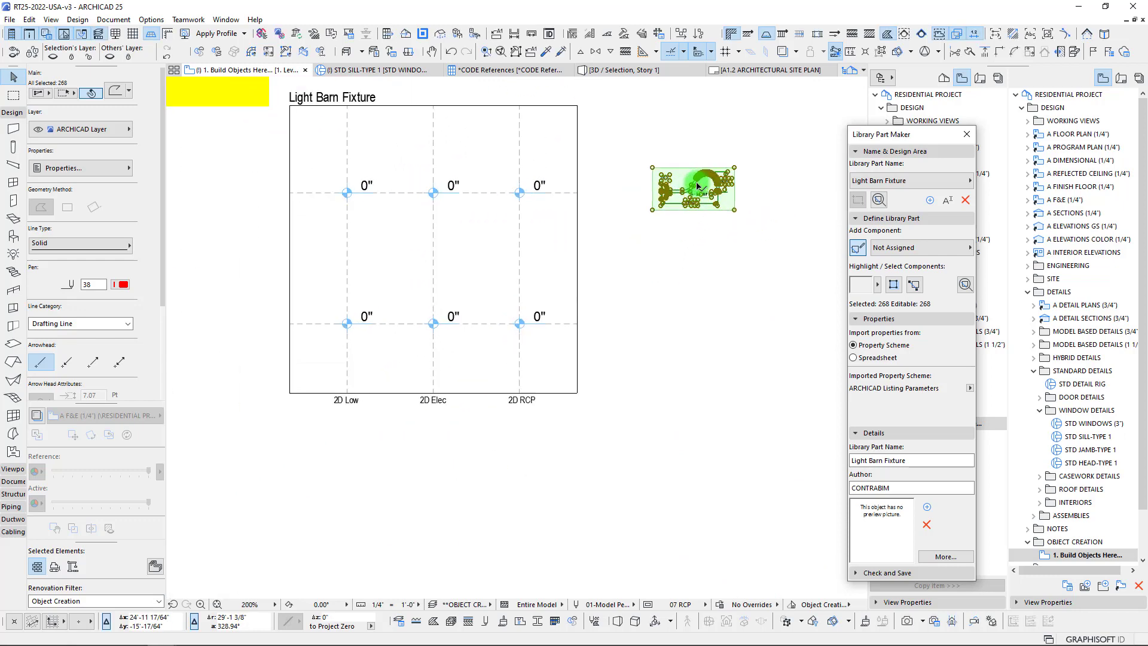
{"action": "key", "text": "Escape"}
Step: Examine the Light Barn Fixture design area's 2D Low, 2D Elec and 2D RCP positions together with the relocated G22 drawing
{"action": "scroll", "coordinate": [461, 307], "scroll_direction": "down", "scroll_amount": 3}
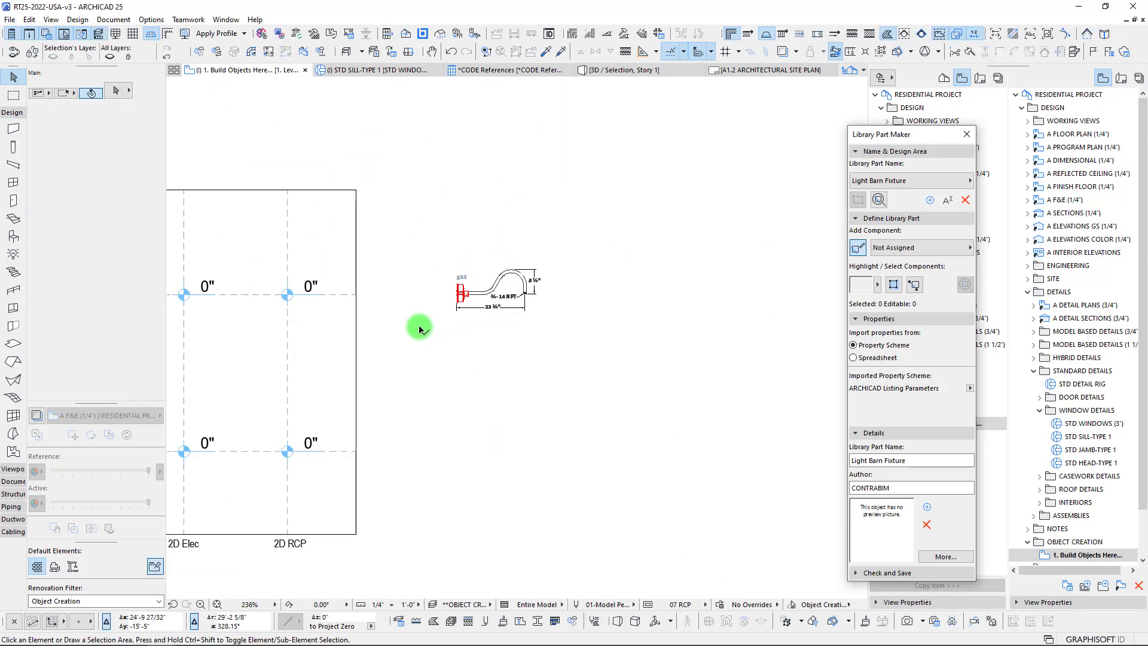
{"action": "middle_click_drag", "start_coordinate": [261, 300], "coordinate": [553, 289]}
{"action": "middle_click_drag", "start_coordinate": [726, 295], "coordinate": [618, 307]}
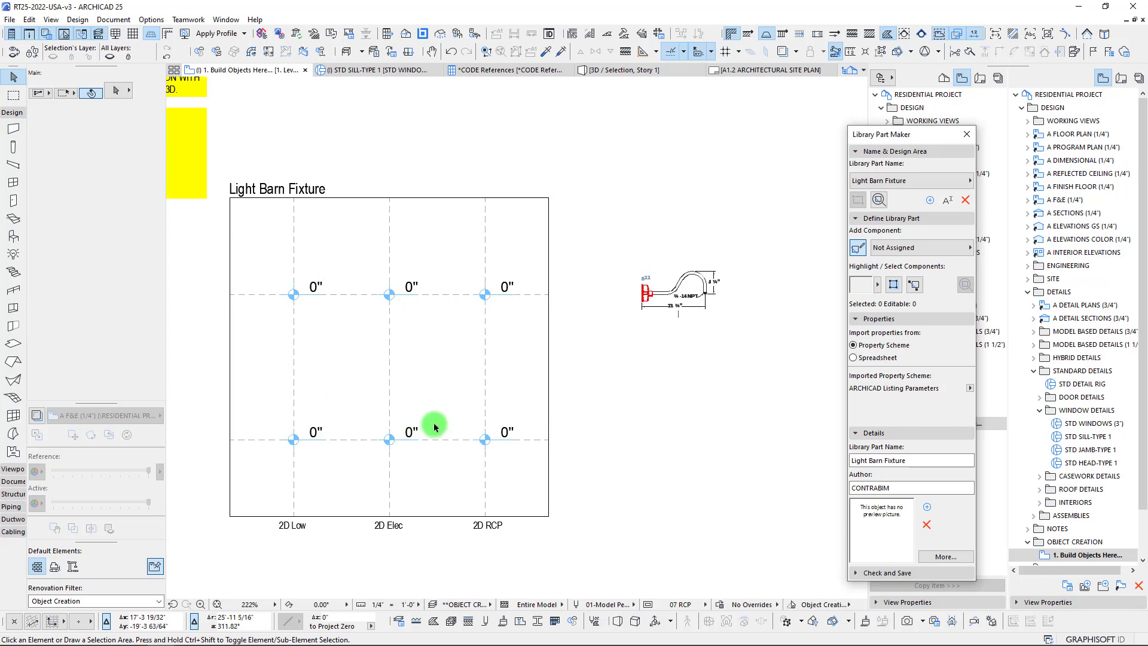
{"action": "scroll", "coordinate": [735, 248], "scroll_direction": "up", "scroll_amount": 2}
{"action": "scroll", "coordinate": [607, 389], "scroll_direction": "up", "scroll_amount": 5}
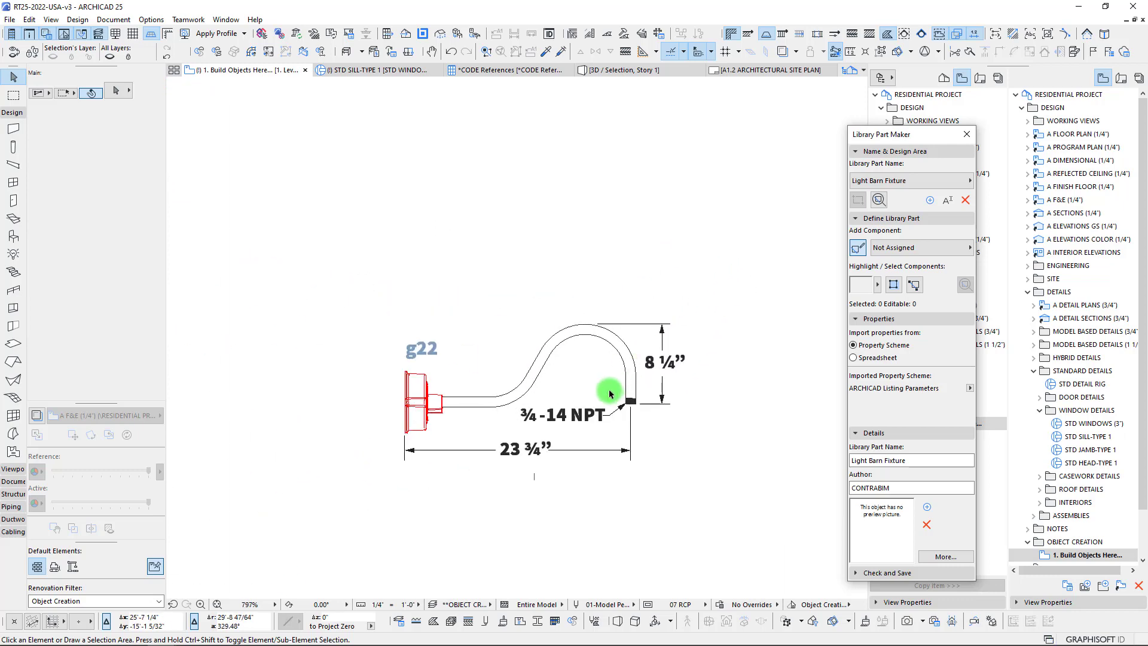
{"action": "middle_click_drag", "start_coordinate": [607, 389], "coordinate": [604, 308]}
{"action": "scroll", "coordinate": [421, 323], "scroll_direction": "up", "scroll_amount": 3}
{"action": "scroll", "coordinate": [394, 316], "scroll_direction": "down", "scroll_amount": 9}
{"action": "middle_click_drag", "start_coordinate": [259, 377], "coordinate": [612, 309]}
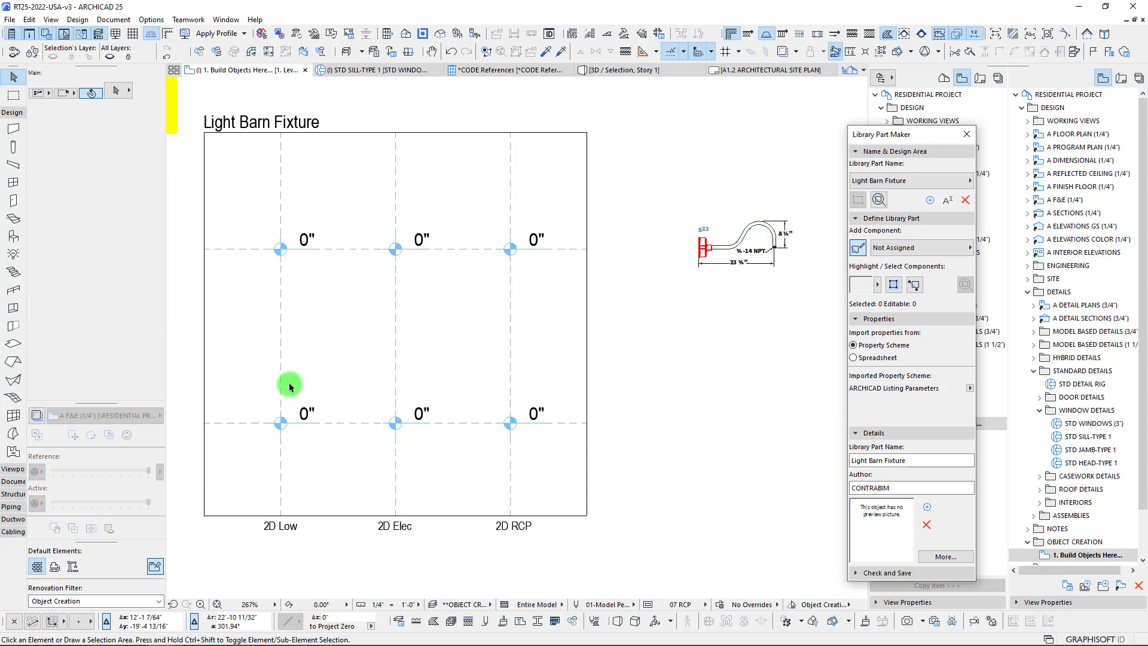
{"action": "scroll", "coordinate": [397, 274], "scroll_direction": "down", "scroll_amount": 3}
{"action": "scroll", "coordinate": [401, 268], "scroll_direction": "up", "scroll_amount": 2}
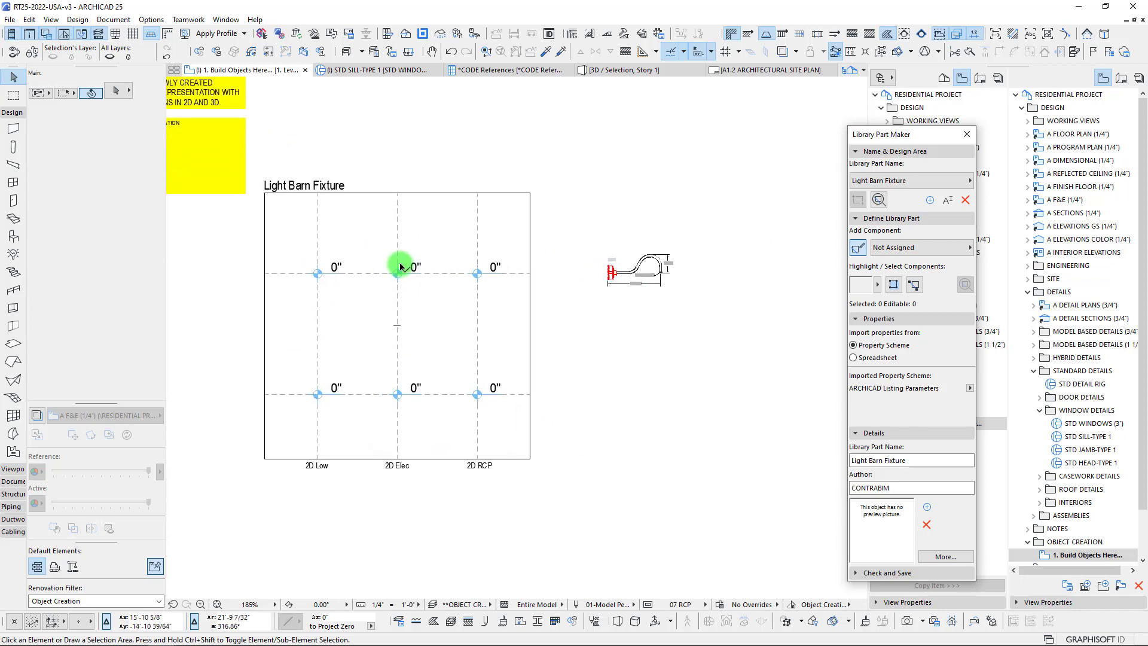
Step: Inspect the G22 drawing's wall canopy and the threaded end of the gooseneck arm up close
{"action": "scroll", "coordinate": [584, 225], "scroll_direction": "up", "scroll_amount": 8}
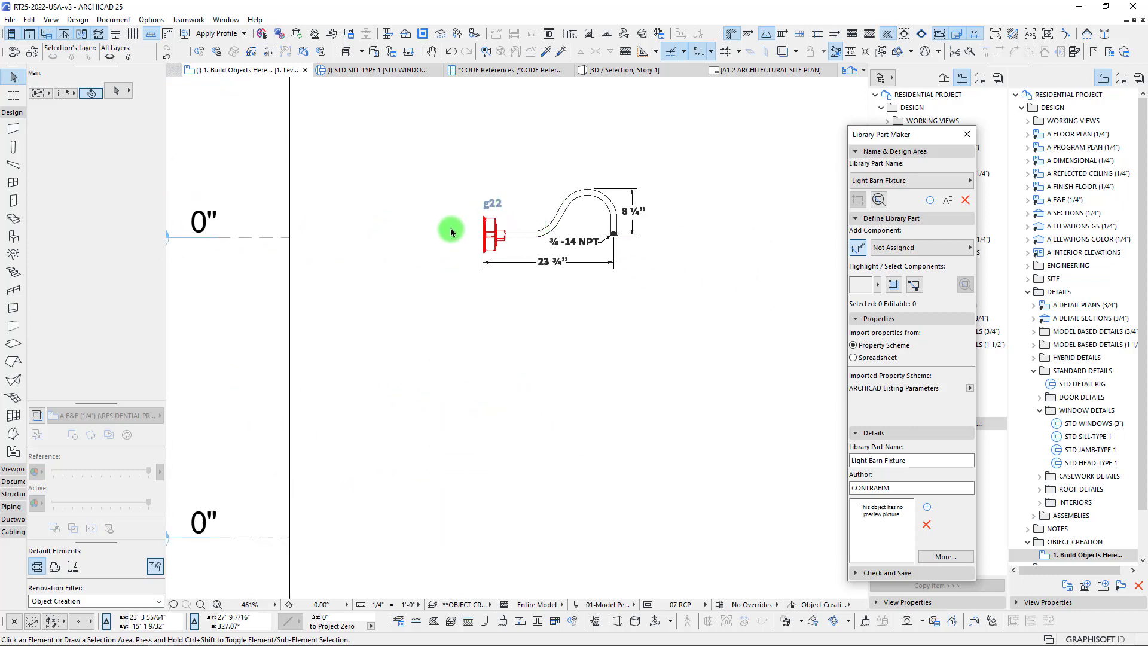
{"action": "scroll", "coordinate": [478, 256], "scroll_direction": "up", "scroll_amount": 3}
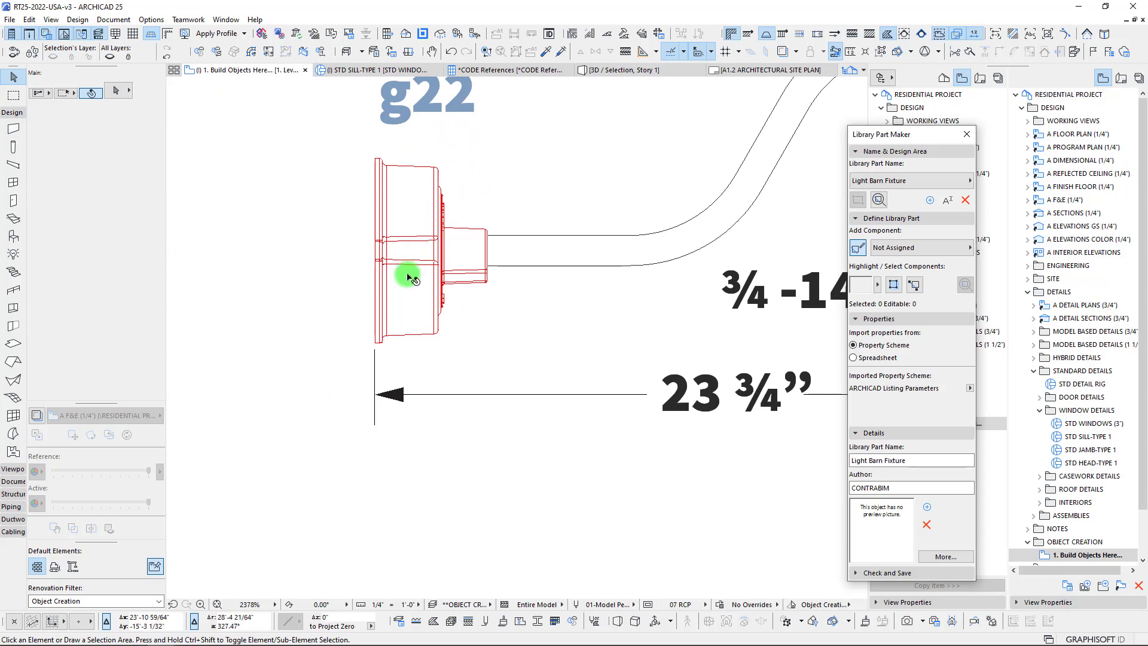
{"action": "scroll", "coordinate": [398, 199], "scroll_direction": "down", "scroll_amount": 4}
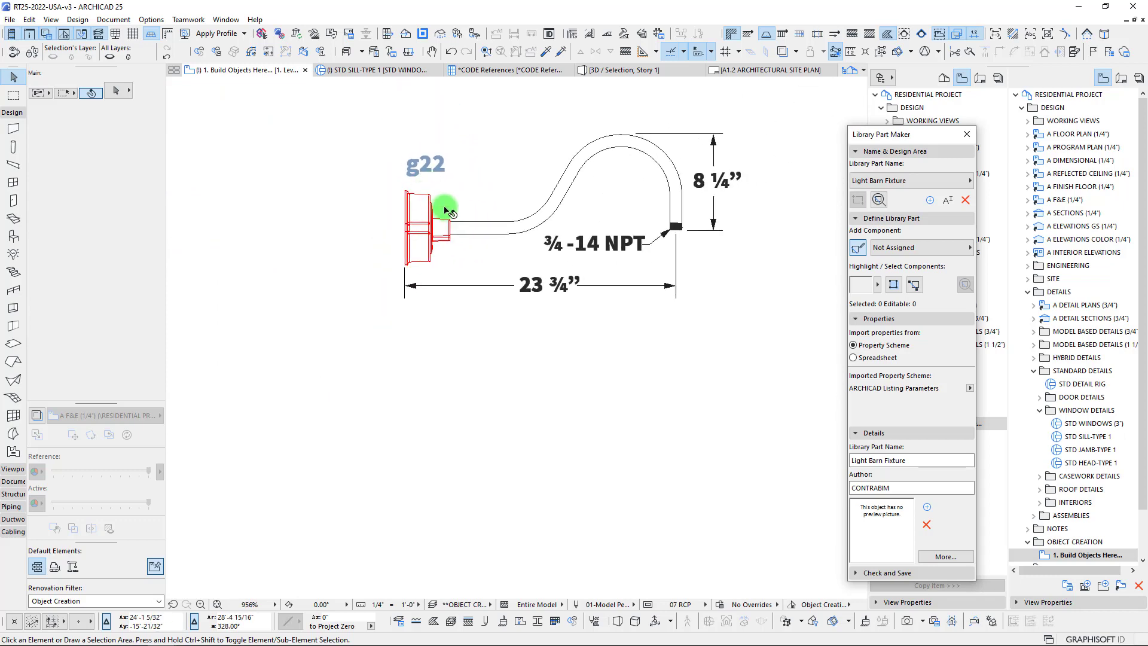
{"action": "scroll", "coordinate": [705, 179], "scroll_direction": "up", "scroll_amount": 12}
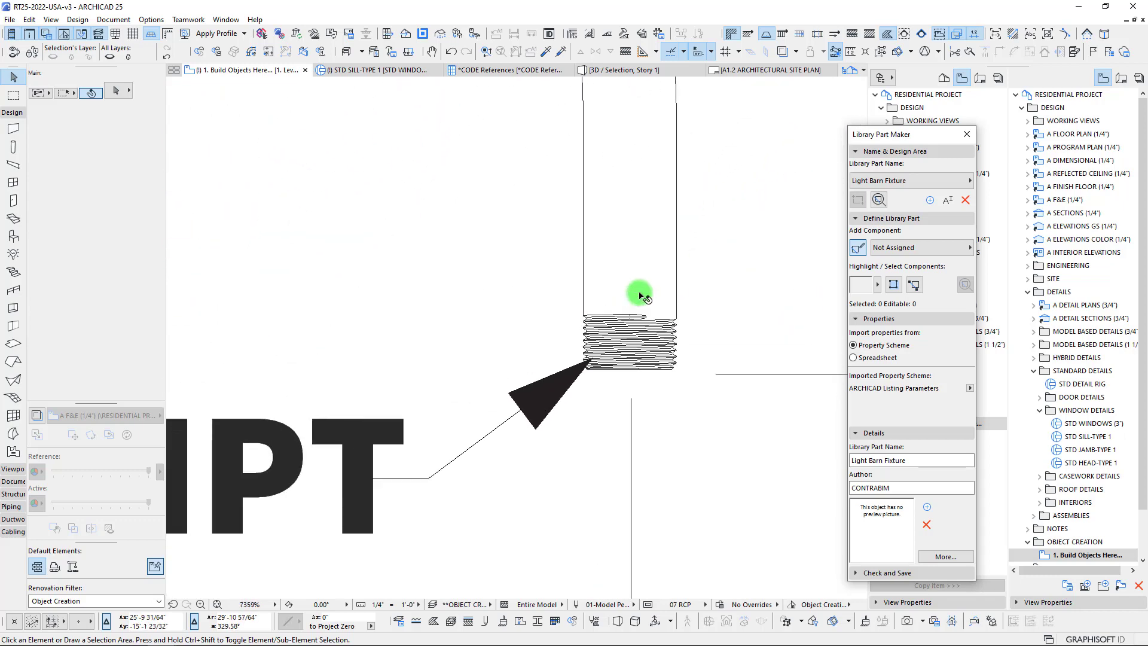
{"action": "scroll", "coordinate": [664, 391], "scroll_direction": "down", "scroll_amount": 15}
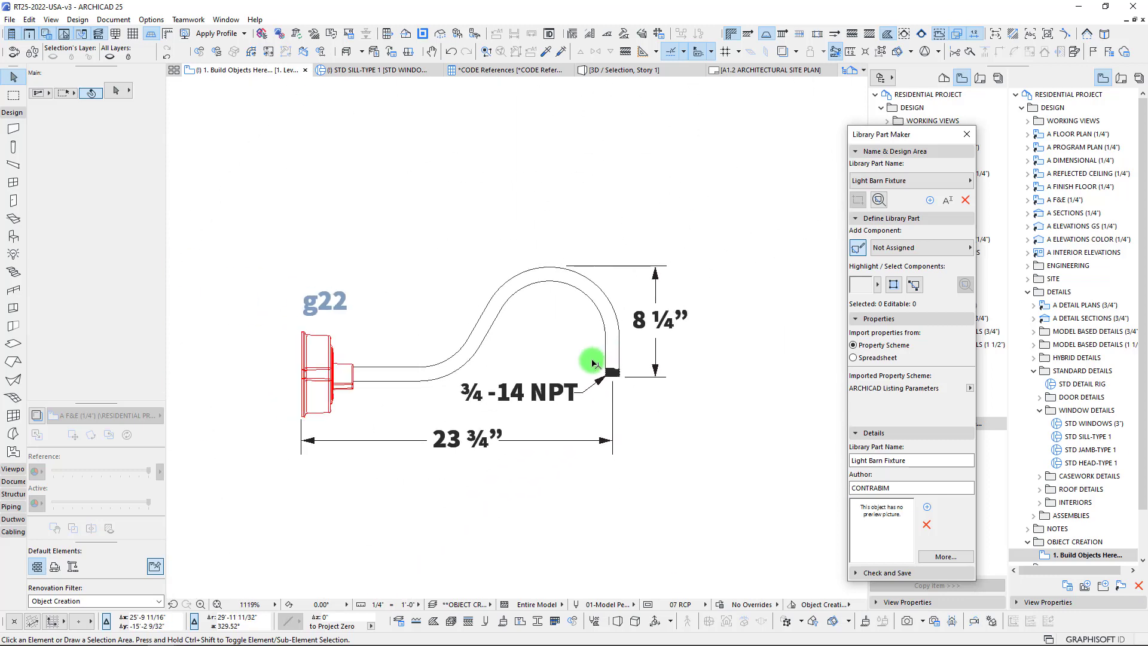
{"action": "middle_click_drag", "start_coordinate": [594, 292], "coordinate": [554, 299]}
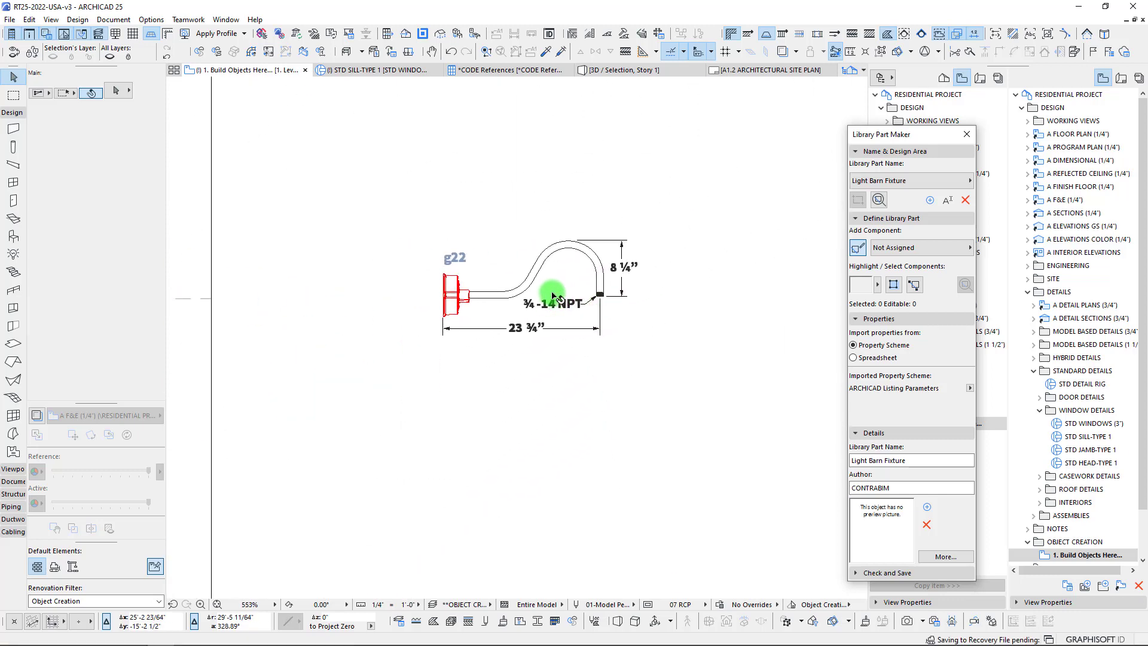
{"action": "scroll", "coordinate": [558, 331], "scroll_direction": "down", "scroll_amount": 2}
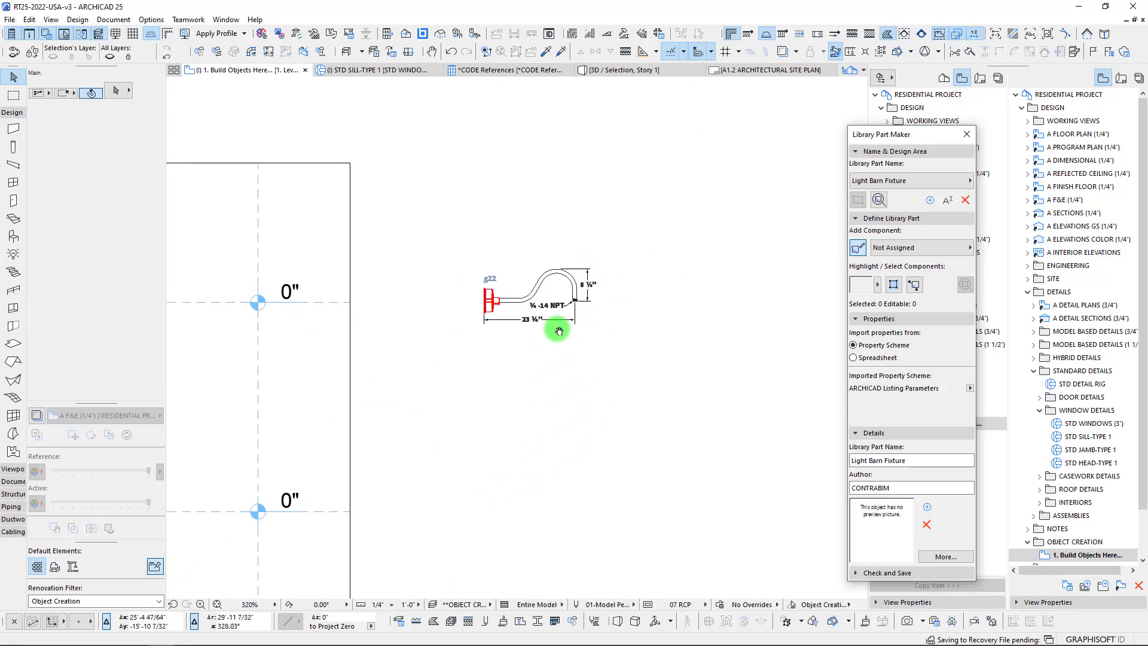
{"action": "middle_click_drag", "start_coordinate": [560, 330], "coordinate": [574, 291]}
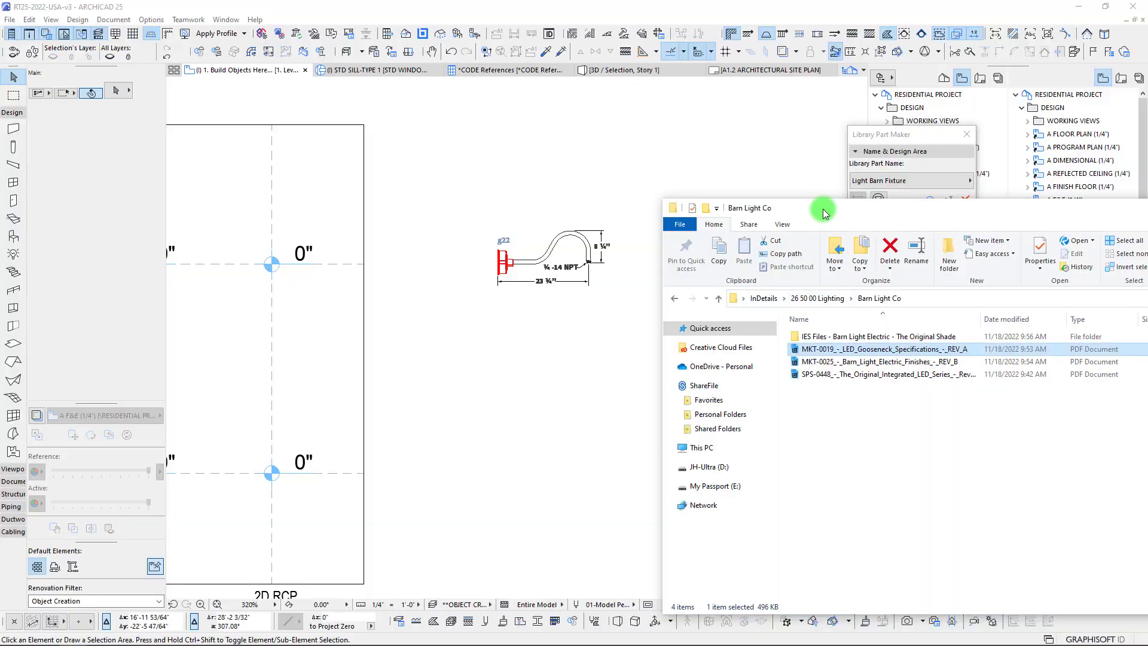
Step: Place page 2 of the SPS-0448 Original Integrated LED Series PDF from the Barn Light Co folder into the current view
{"action": "left_click_drag", "start_coordinate": [823, 210], "coordinate": [848, 118]}
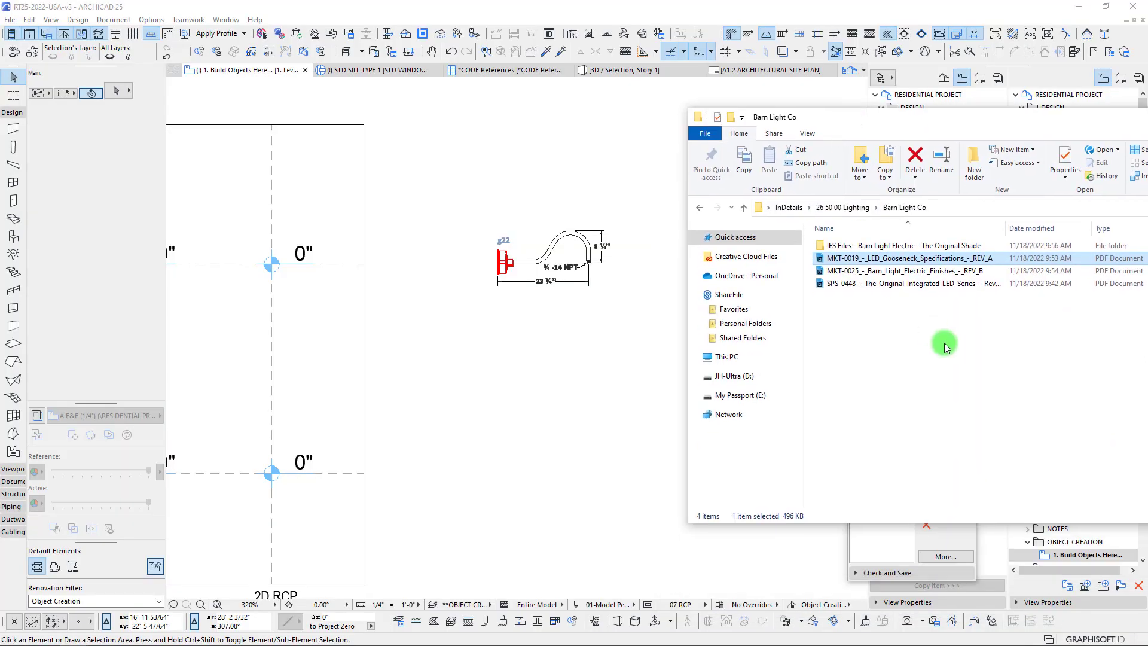
{"action": "left_click", "coordinate": [942, 283]}
{"action": "left_click_drag", "start_coordinate": [478, 390], "coordinate": [486, 386]}
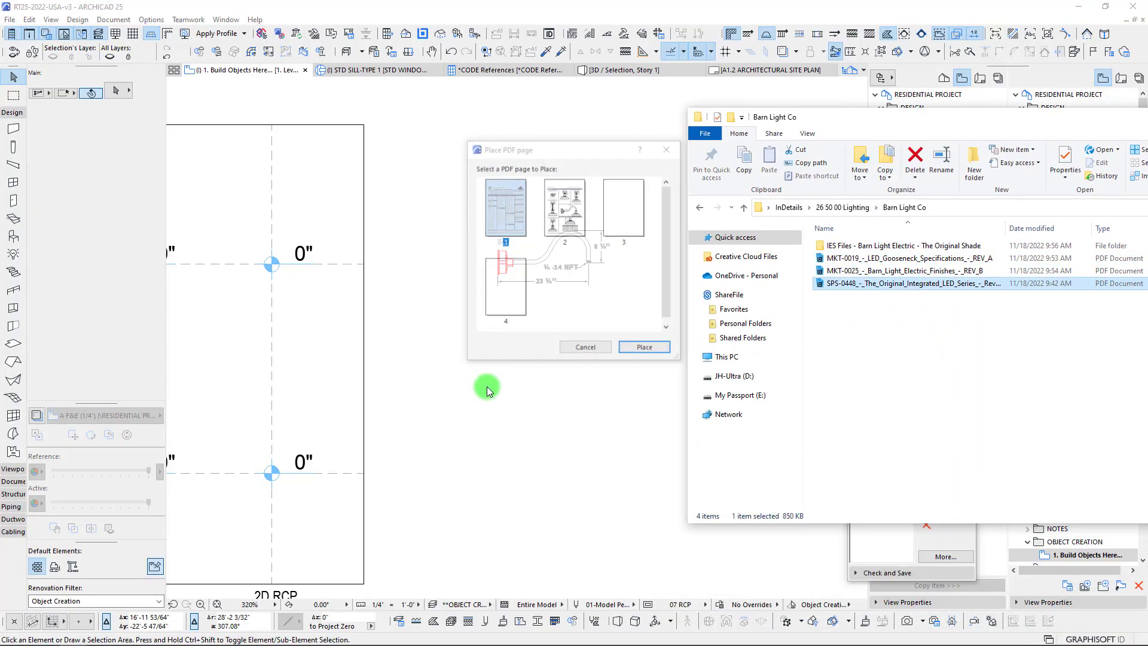
{"action": "left_click", "coordinate": [564, 204]}
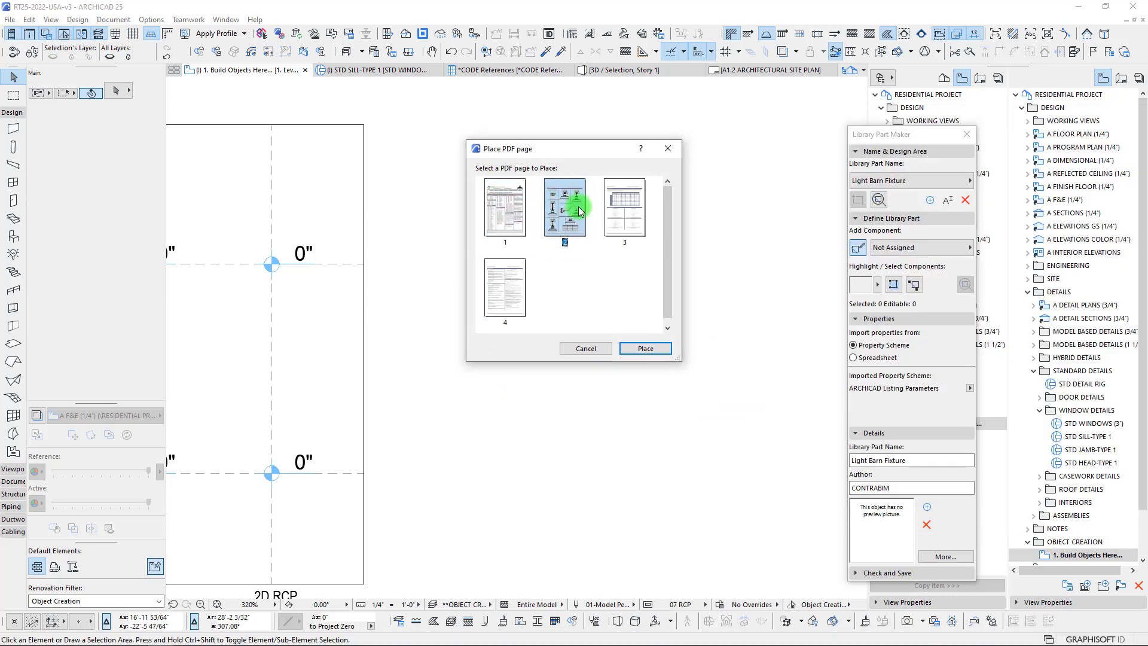
{"action": "left_click_drag", "start_coordinate": [576, 161], "coordinate": [670, 168]}
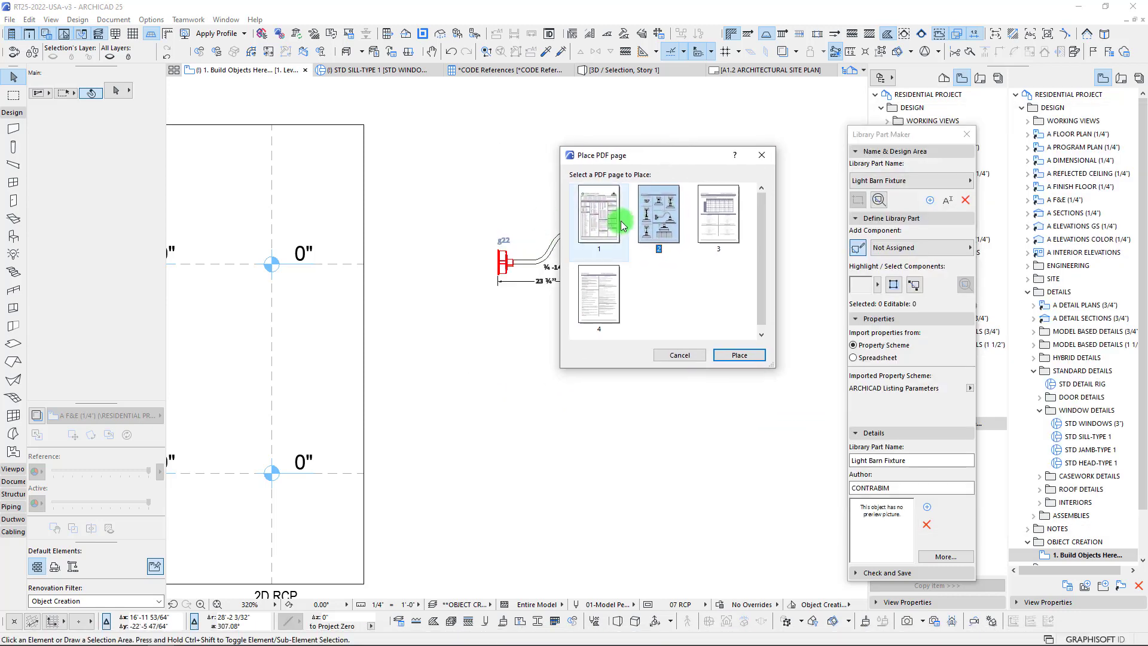
{"action": "left_click", "coordinate": [722, 355]}
{"action": "scroll", "coordinate": [627, 382], "scroll_direction": "down", "scroll_amount": 8}
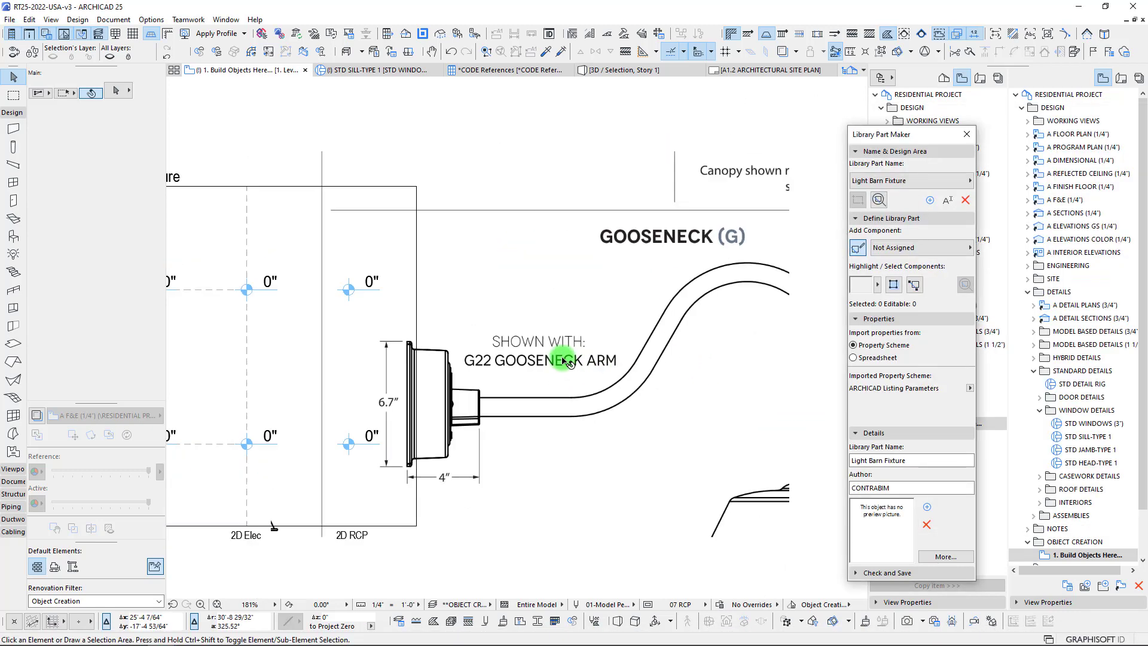
{"action": "middle_click_drag", "start_coordinate": [579, 363], "coordinate": [506, 226]}
{"action": "left_click", "coordinate": [541, 338]}
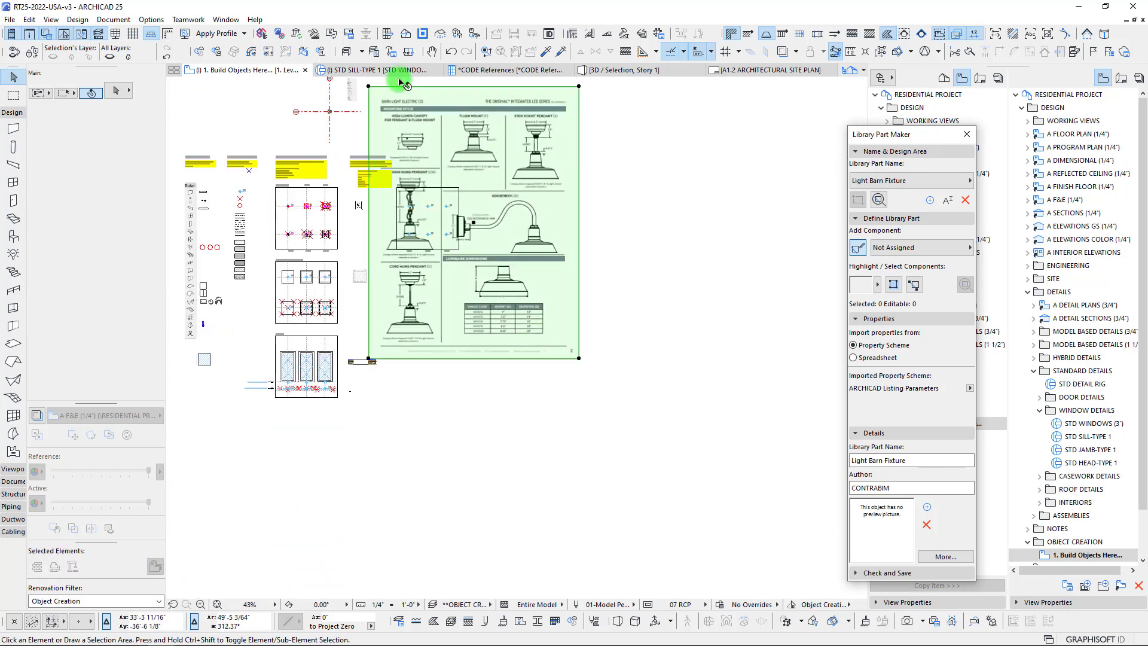
Step: Move the placed SPS-0448 page off the design area into the clear space beyond the G22 drawing
{"action": "left_click", "coordinate": [394, 91]}
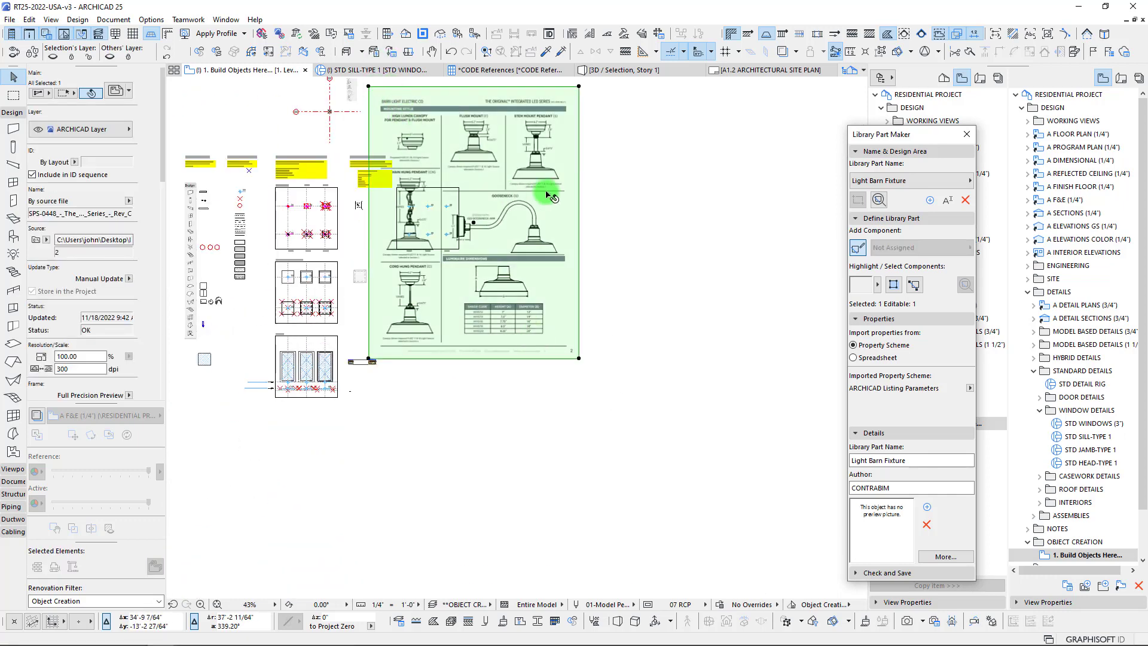
{"action": "key", "text": "ctrl+d"}
{"action": "middle_click_drag", "start_coordinate": [589, 190], "coordinate": [383, 146]}
{"action": "left_click", "coordinate": [449, 178]}
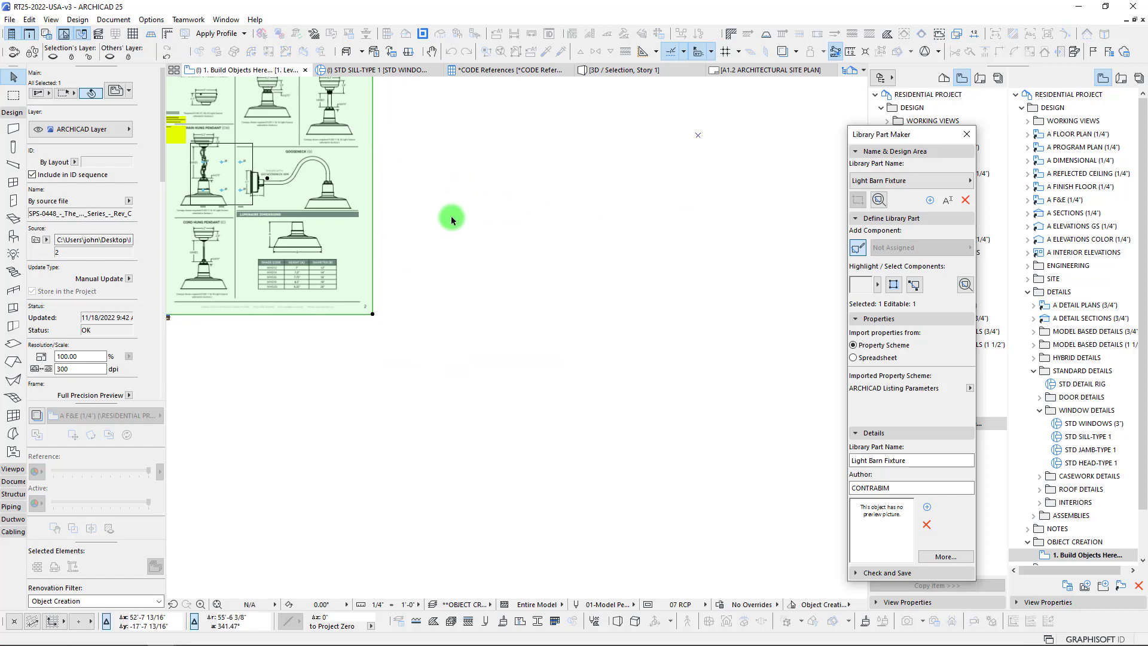
{"action": "left_click", "coordinate": [507, 288]}
Step: Examine the SPS-0448 page's luminaire dimensions table, gooseneck drawing and stem mount pendant for the shade's shape and sizes
{"action": "scroll", "coordinate": [576, 345], "scroll_direction": "up", "scroll_amount": 6}
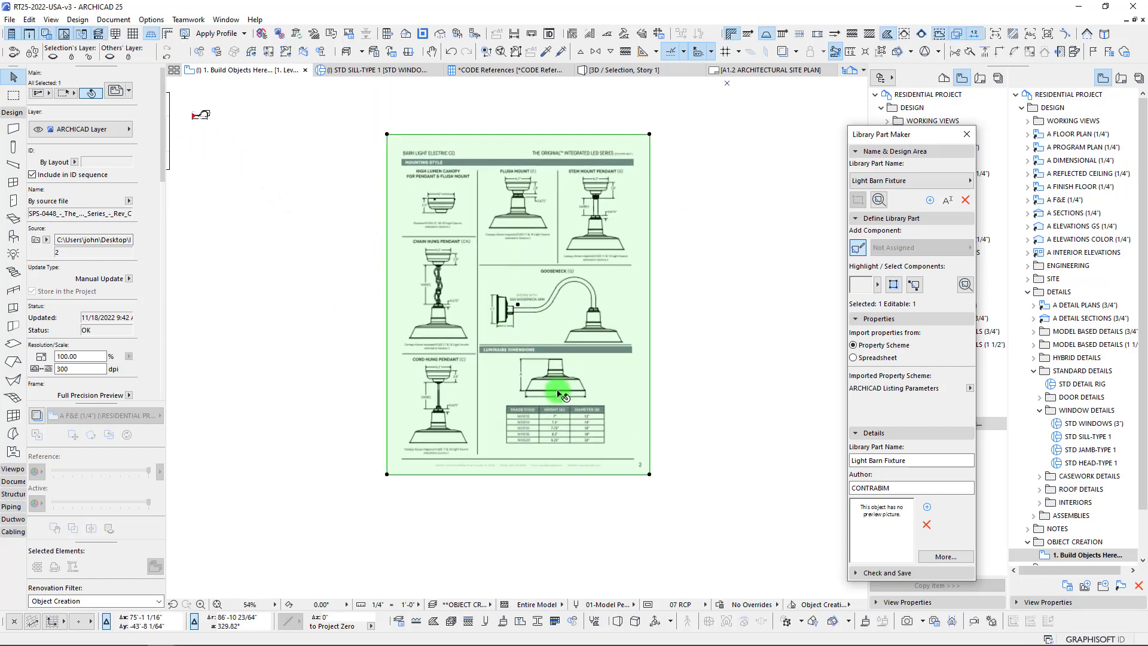
{"action": "middle_click_drag", "start_coordinate": [587, 251], "coordinate": [537, 253]}
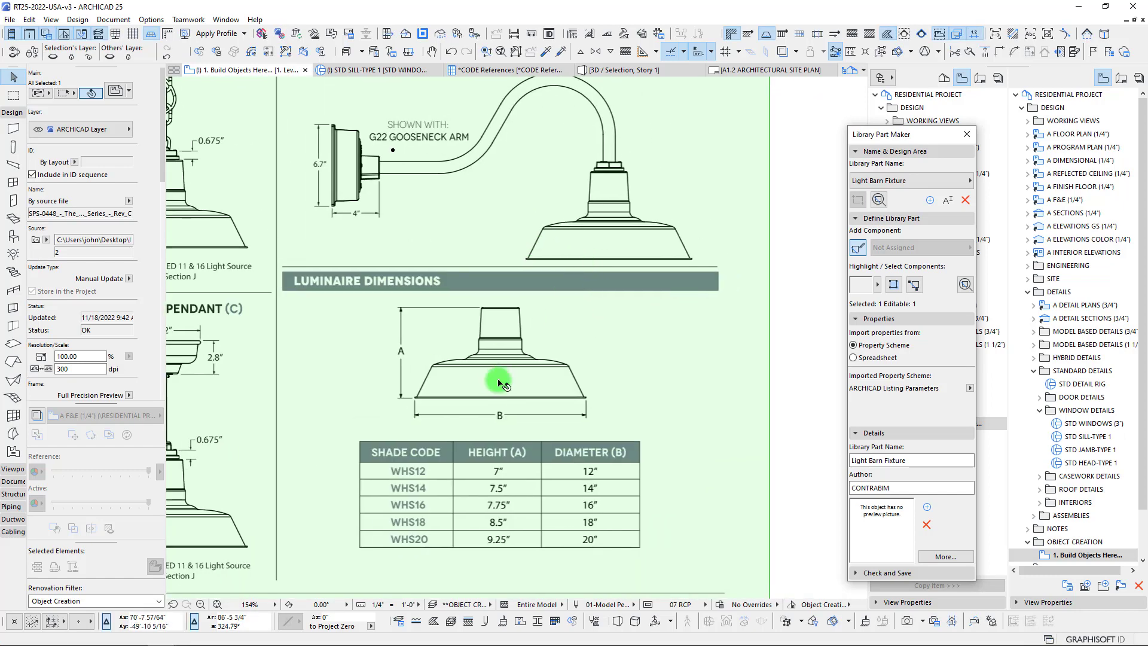
{"action": "middle_click_drag", "start_coordinate": [526, 416], "coordinate": [524, 377]}
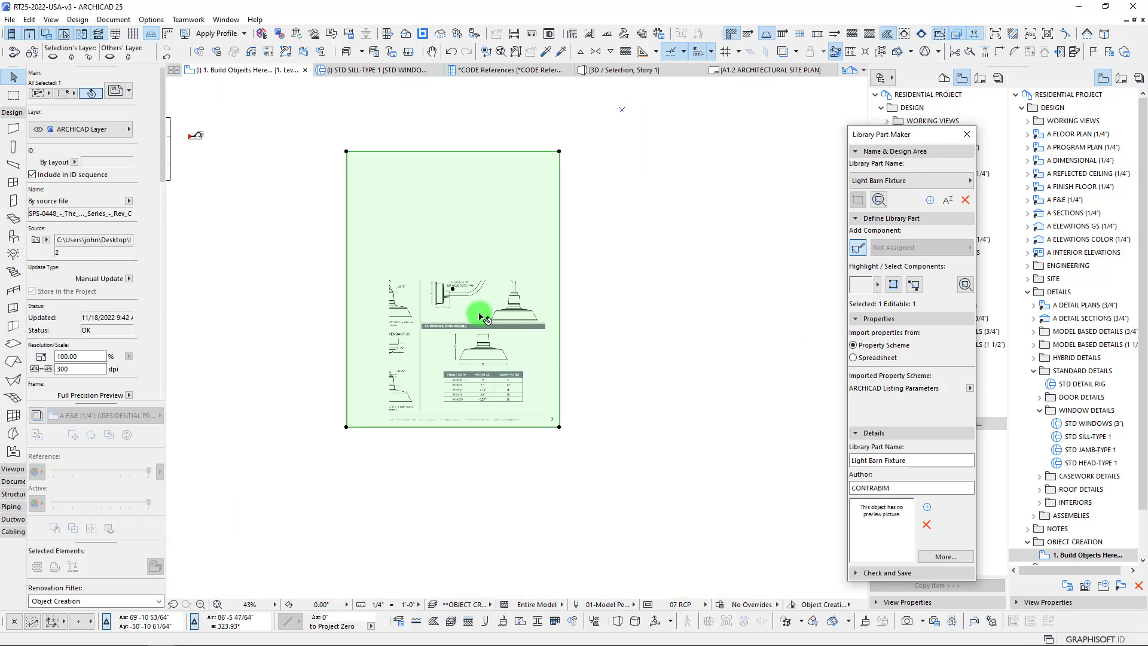
{"action": "scroll", "coordinate": [489, 362], "scroll_direction": "down", "scroll_amount": 6}
{"action": "scroll", "coordinate": [496, 353], "scroll_direction": "up", "scroll_amount": 3}
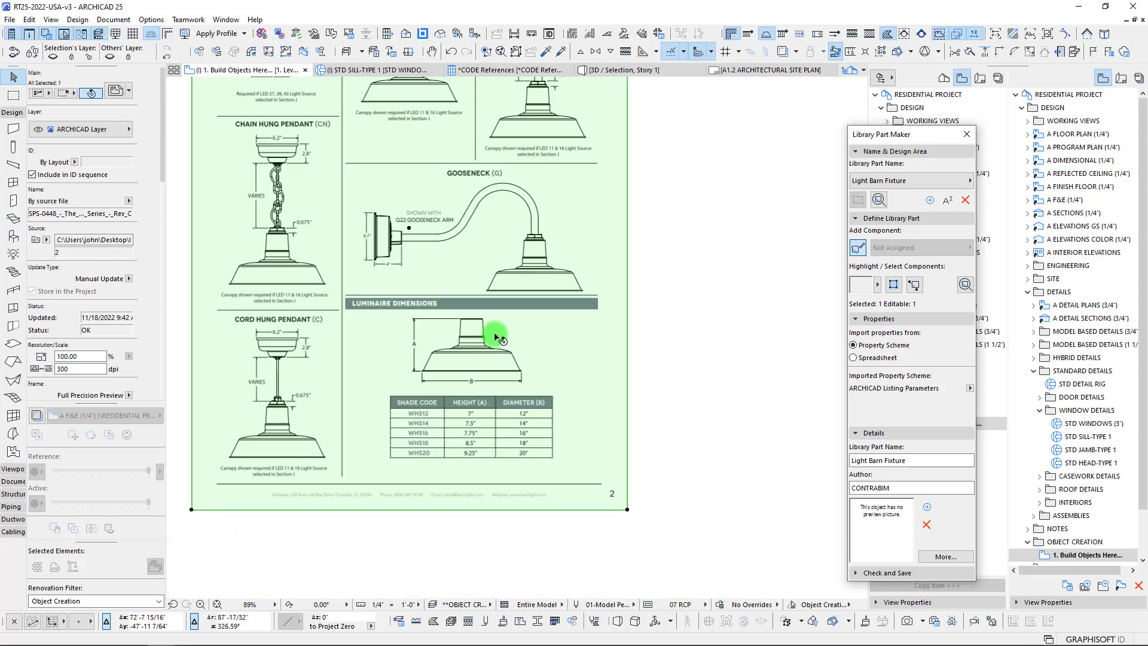
{"action": "middle_click_drag", "start_coordinate": [497, 338], "coordinate": [406, 357]}
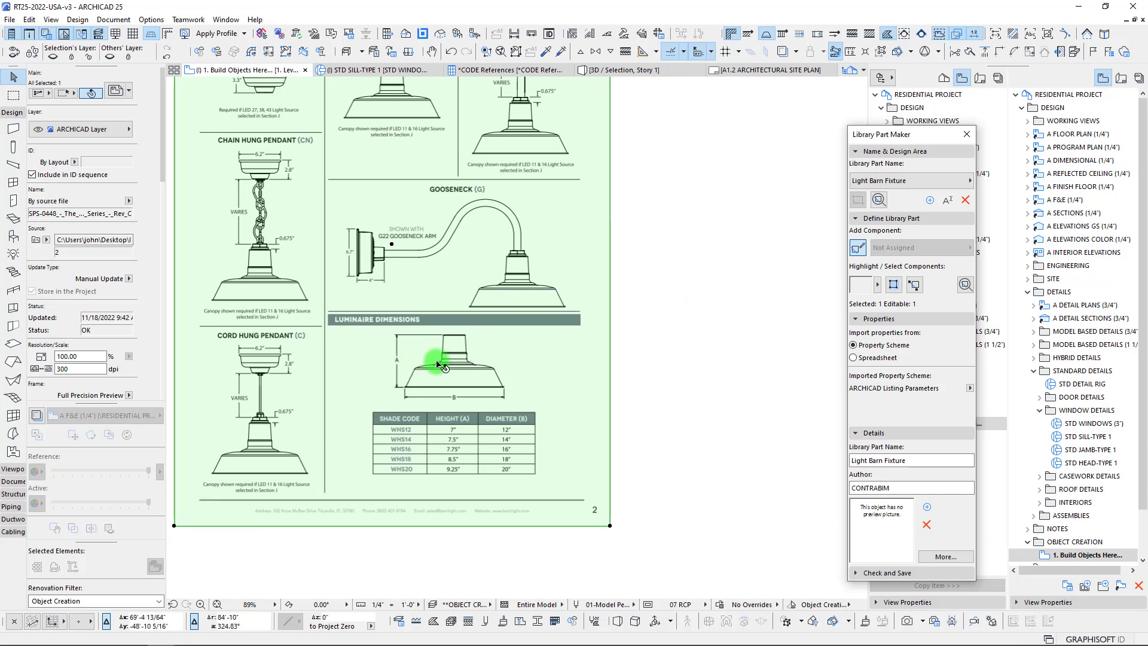
{"action": "scroll", "coordinate": [513, 262], "scroll_direction": "up", "scroll_amount": 2}
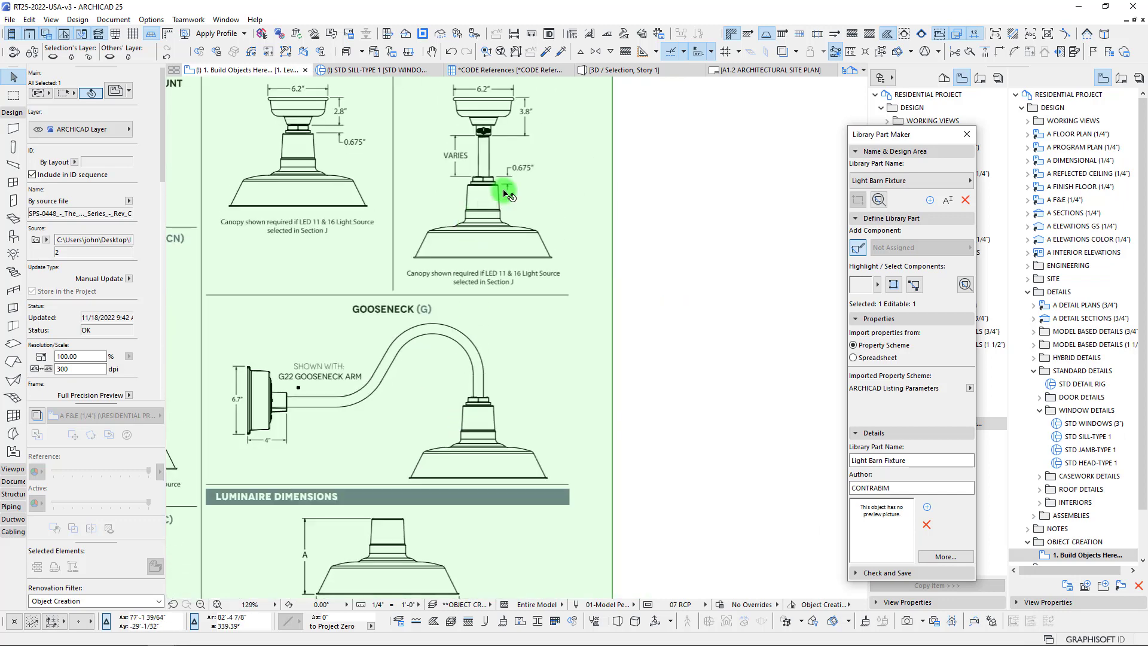
{"action": "scroll", "coordinate": [489, 180], "scroll_direction": "up", "scroll_amount": 5}
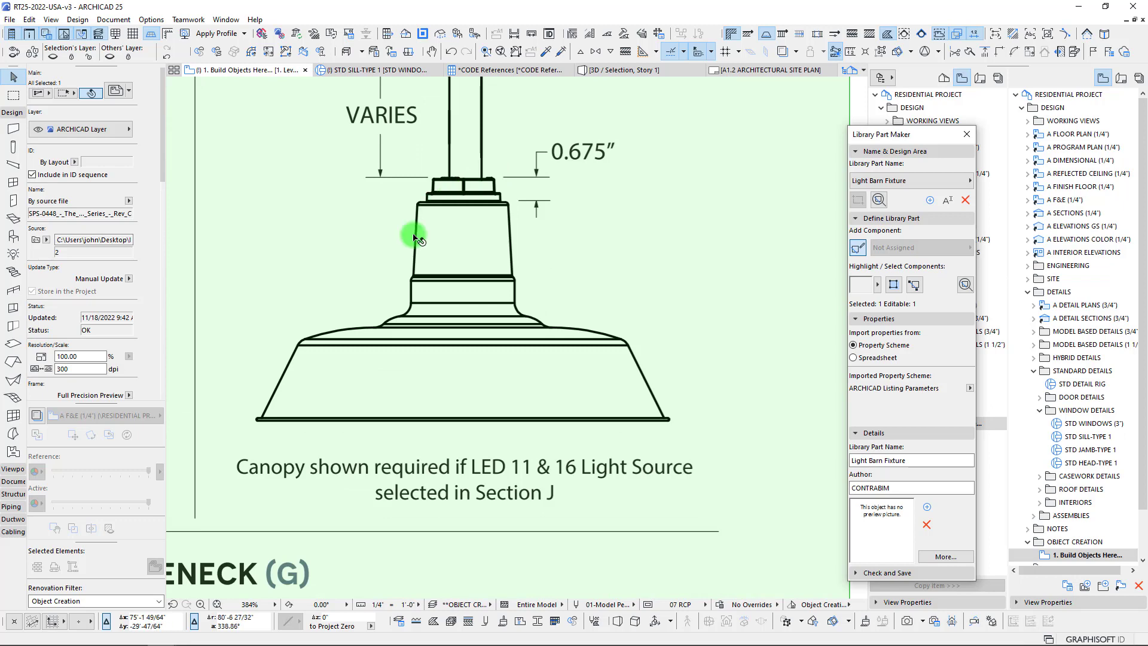
Step: Compare the SPS-0448 page's mounting style drawings with the luminaire dimensions drawing and its shade code table
{"action": "scroll", "coordinate": [416, 238], "scroll_direction": "down", "scroll_amount": 4}
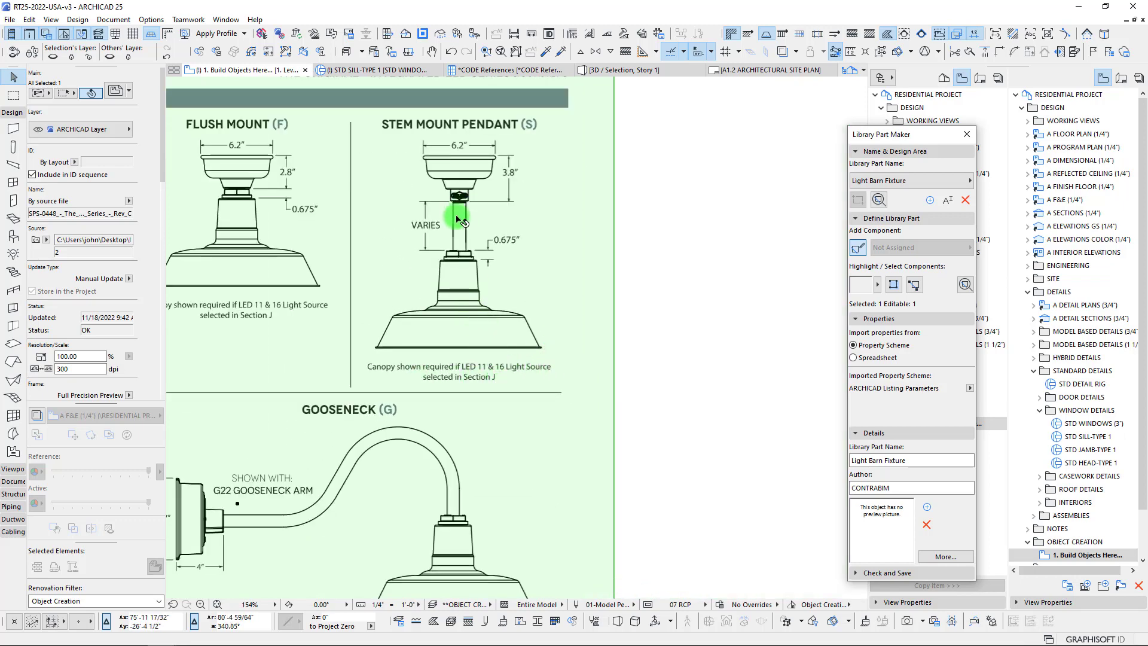
{"action": "scroll", "coordinate": [456, 233], "scroll_direction": "down", "scroll_amount": 4}
{"action": "middle_click_drag", "start_coordinate": [502, 287], "coordinate": [575, 198]}
{"action": "scroll", "coordinate": [525, 377], "scroll_direction": "up", "scroll_amount": 3}
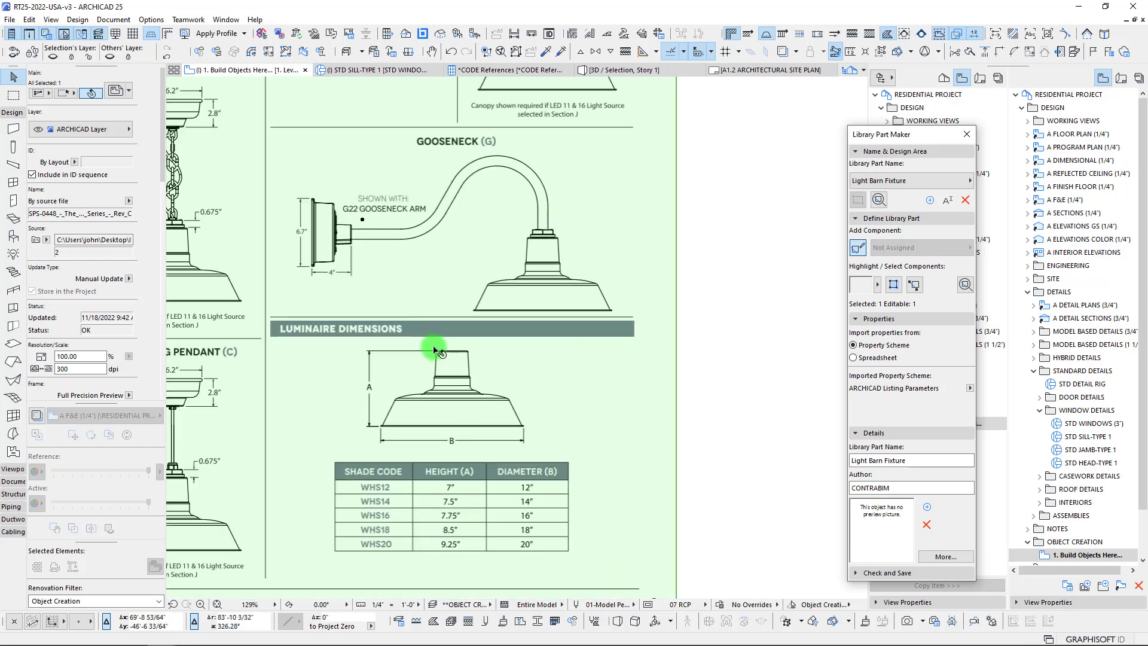
{"action": "scroll", "coordinate": [428, 351], "scroll_direction": "down", "scroll_amount": 2}
{"action": "middle_click_drag", "start_coordinate": [428, 351], "coordinate": [523, 366]}
{"action": "scroll", "coordinate": [340, 472], "scroll_direction": "up", "scroll_amount": 3}
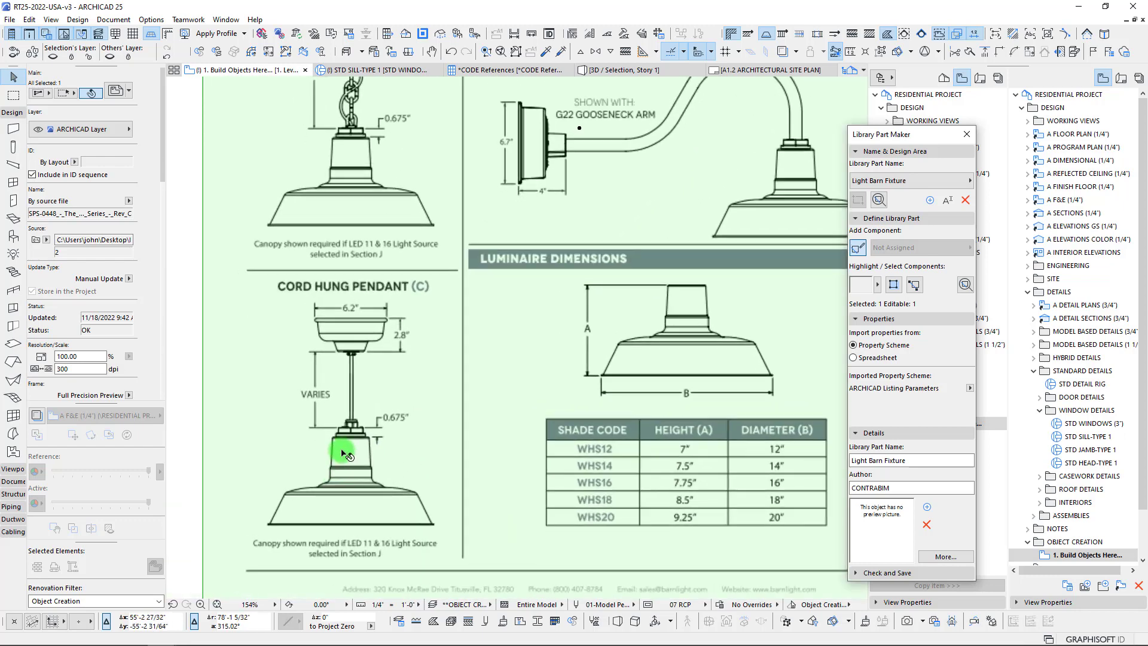
{"action": "scroll", "coordinate": [609, 392], "scroll_direction": "down", "scroll_amount": 4}
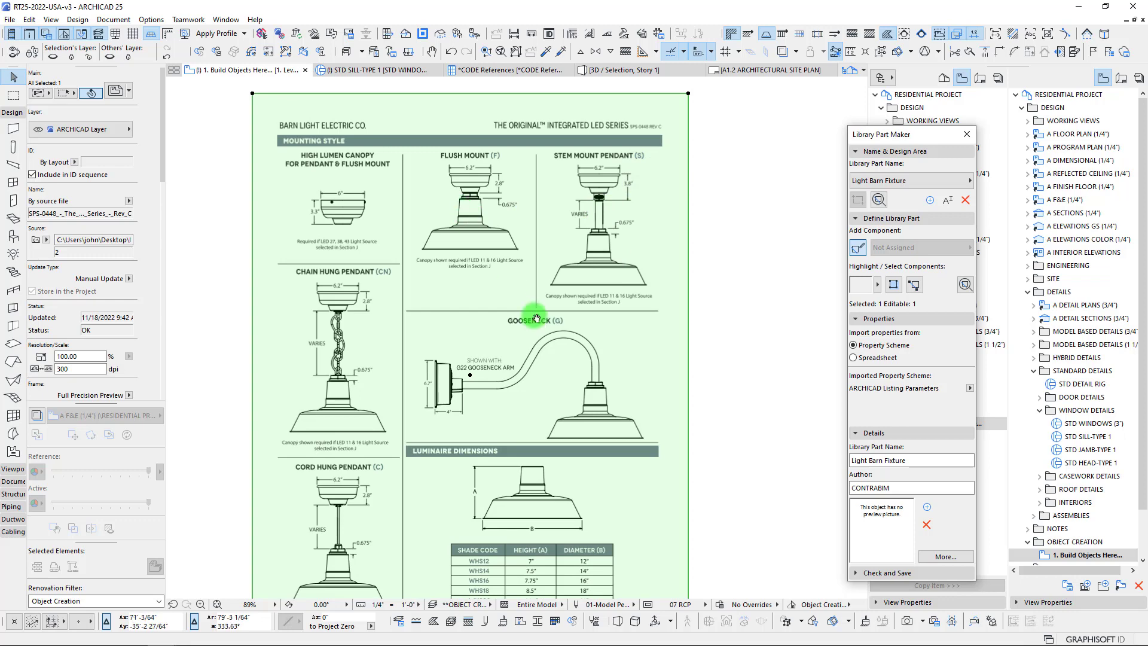
{"action": "scroll", "coordinate": [540, 472], "scroll_direction": "up", "scroll_amount": 6}
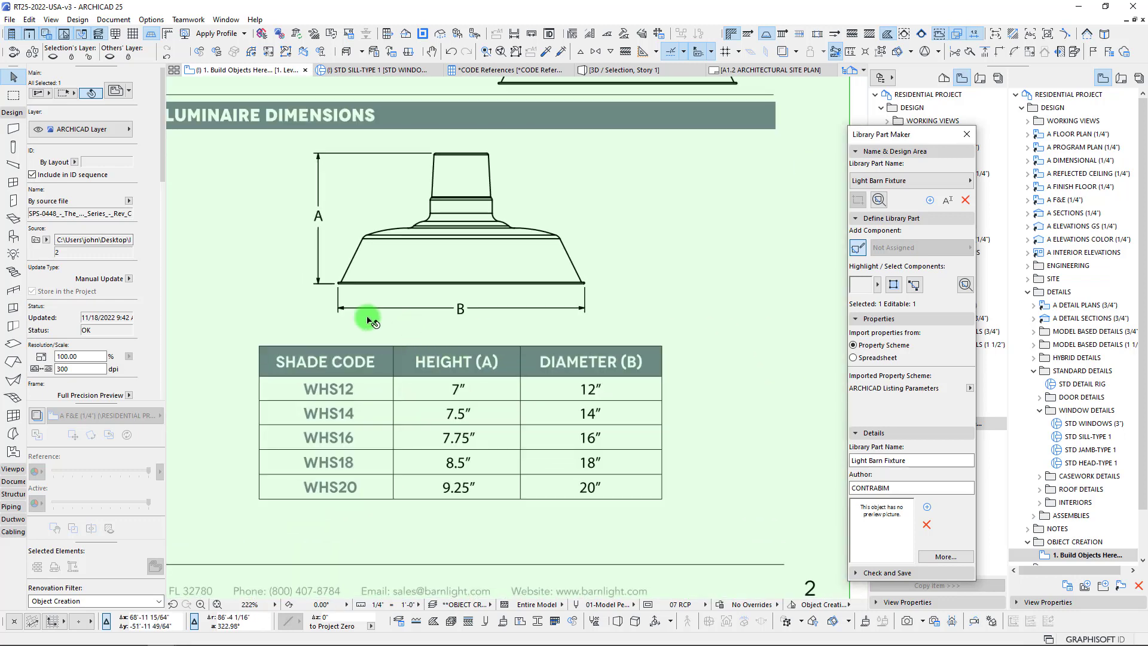
{"action": "scroll", "coordinate": [351, 326], "scroll_direction": "down", "scroll_amount": 5}
{"action": "middle_click_drag", "start_coordinate": [353, 328], "coordinate": [485, 422]}
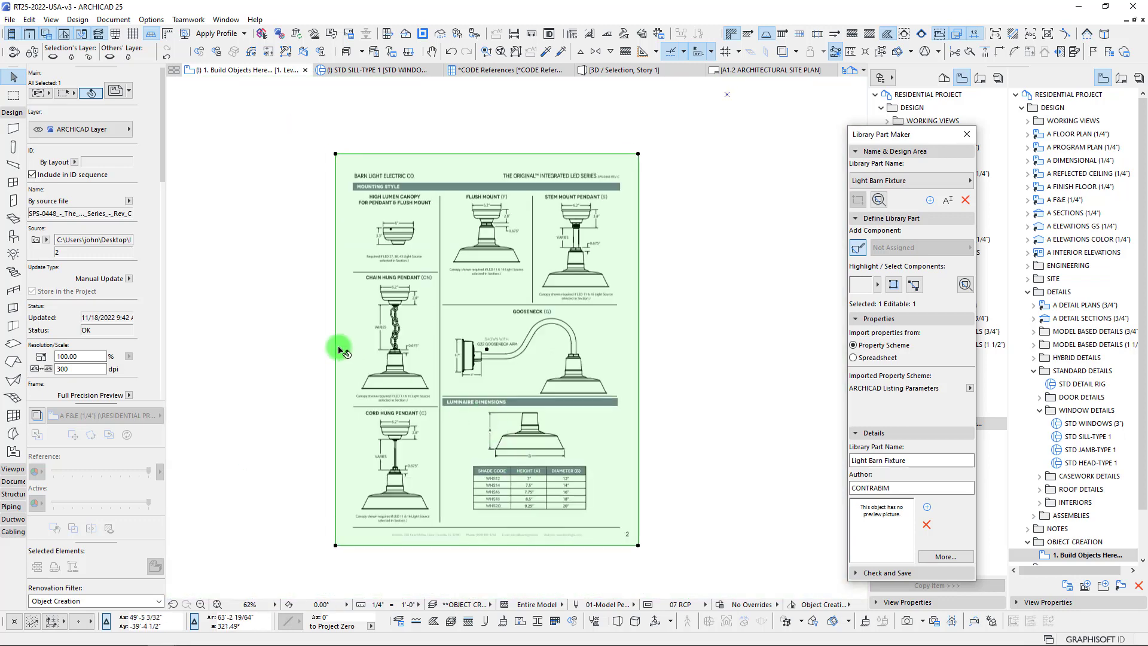
Step: Crop the placed SPS-0448 page on its left side past the pendant column and at its bottom just below the shade code table
{"action": "left_click", "coordinate": [339, 349]}
{"action": "scroll", "coordinate": [517, 265], "scroll_direction": "up", "scroll_amount": 2}
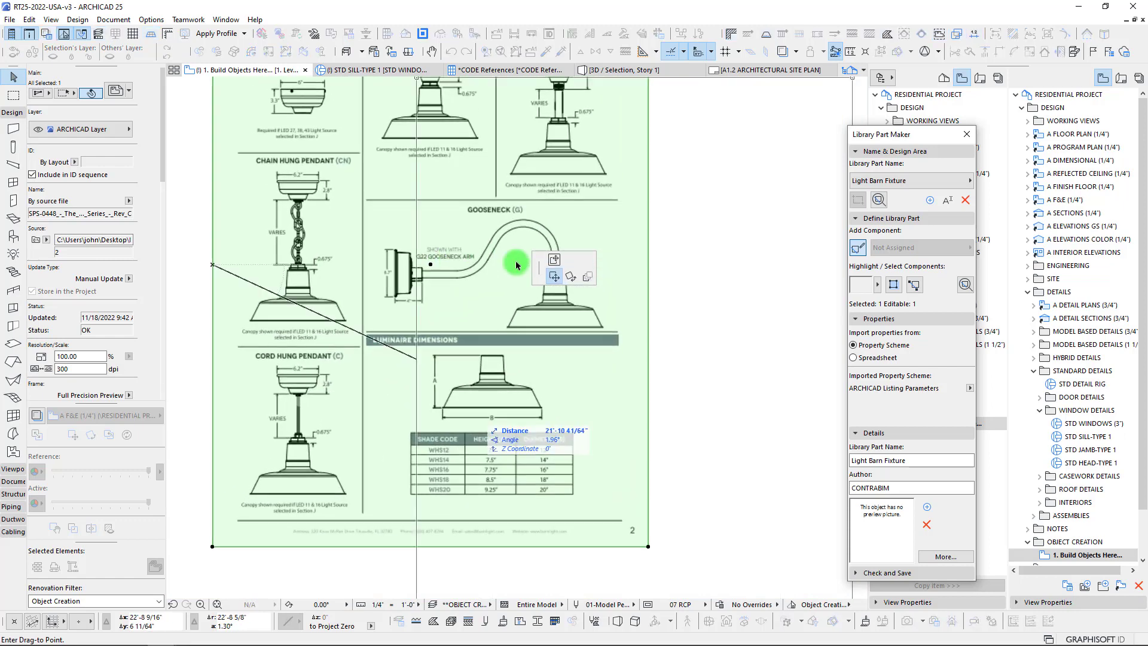
{"action": "left_click", "coordinate": [213, 378]}
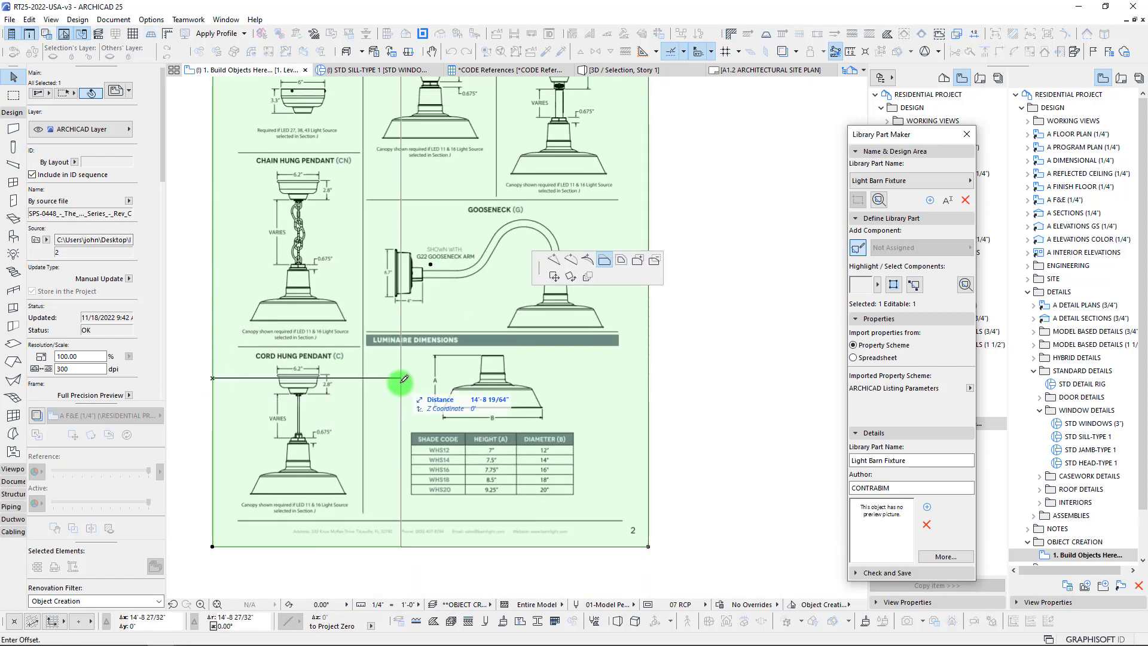
{"action": "left_click", "coordinate": [398, 378]}
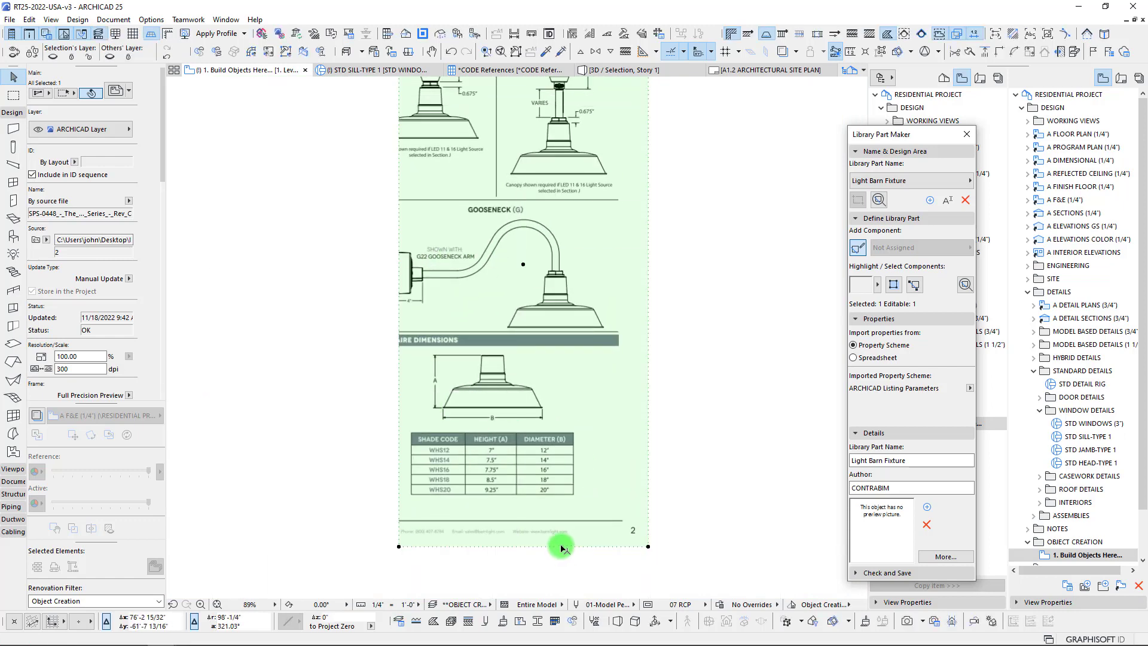
{"action": "left_click", "coordinate": [562, 546]}
{"action": "scroll", "coordinate": [508, 502], "scroll_direction": "up", "scroll_amount": 3}
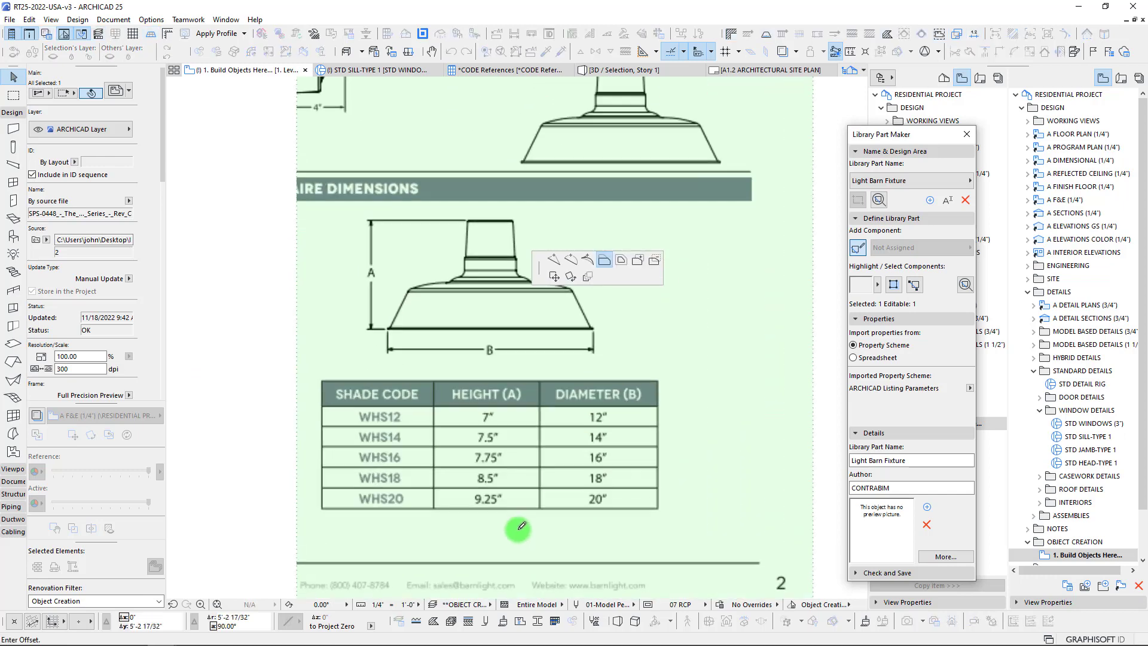
{"action": "left_click", "coordinate": [592, 526]}
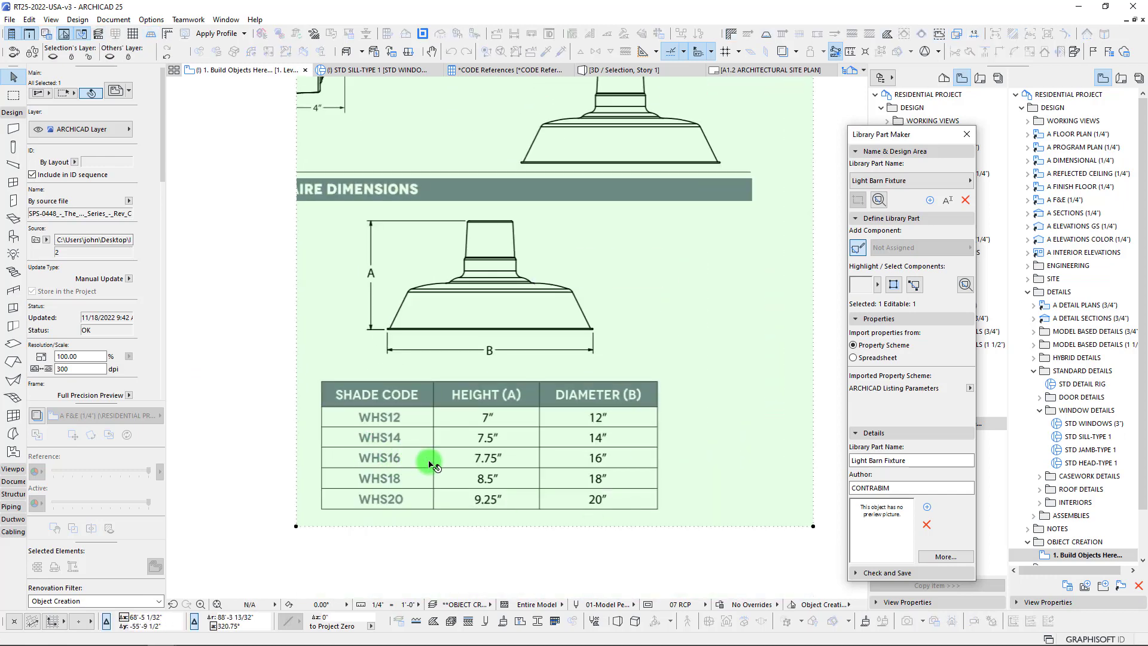
Step: Crop the page's right edge inward to just beyond the gooseneck shade
{"action": "scroll", "coordinate": [432, 465], "scroll_direction": "down", "scroll_amount": 3}
{"action": "left_click", "coordinate": [642, 348]}
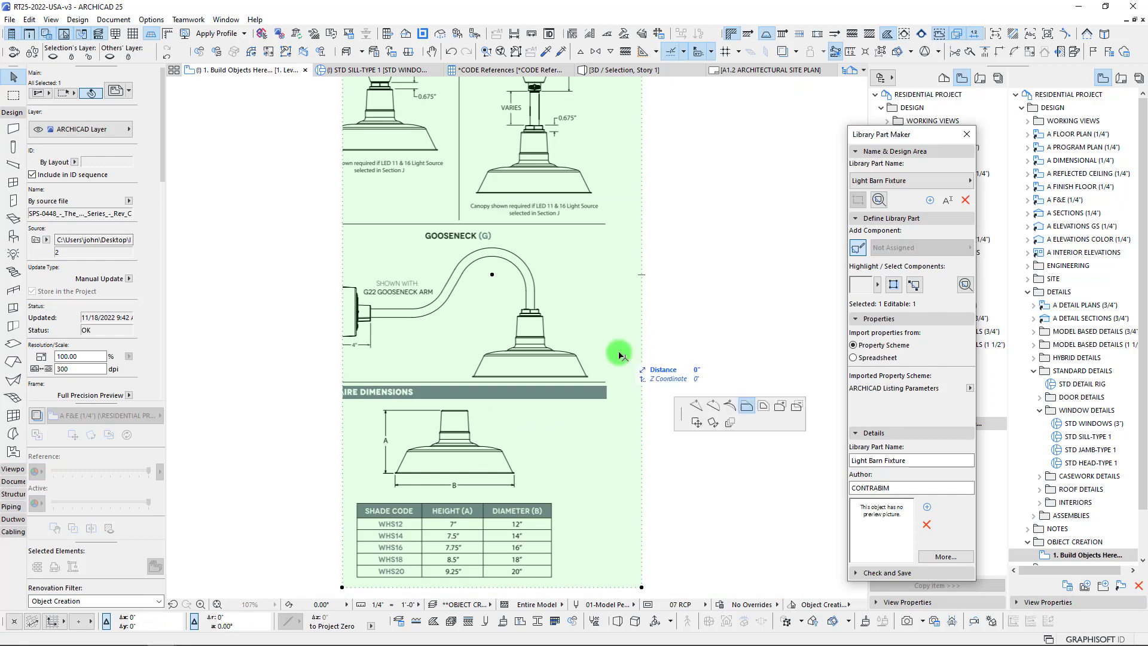
{"action": "left_click", "coordinate": [595, 358]}
{"action": "left_click", "coordinate": [467, 214]}
{"action": "middle_click_drag", "start_coordinate": [467, 214], "coordinate": [483, 358]}
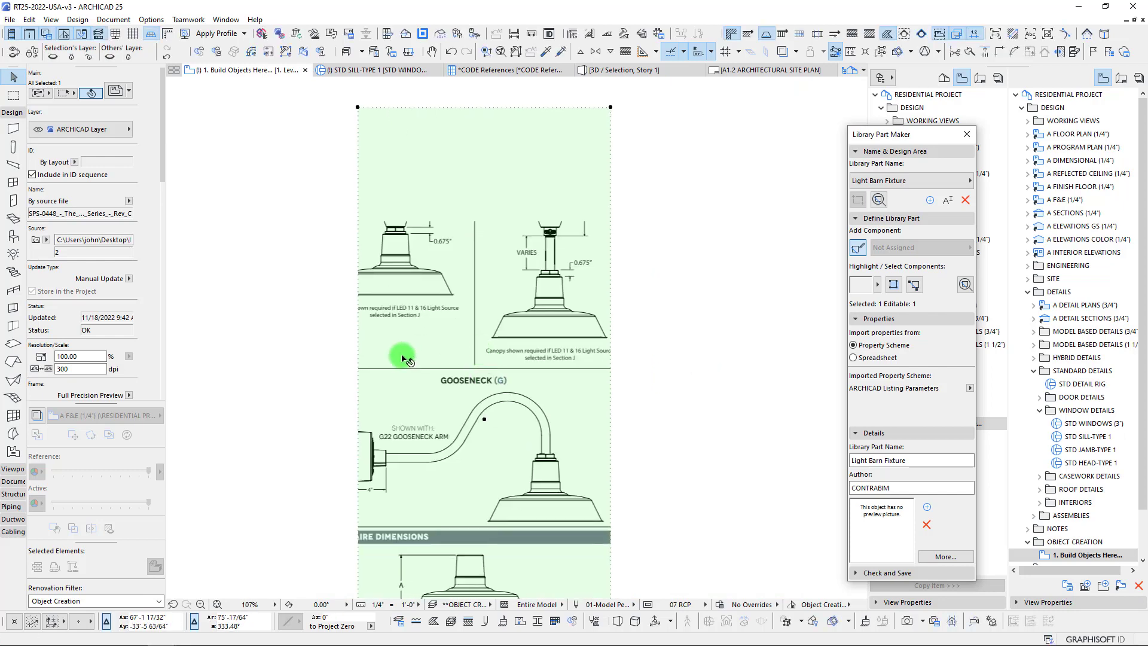
Step: Extend the page's left edge outward to include the wall canopy's height dimension, and crop its top down to just above the Gooseneck (G) heading
{"action": "left_click", "coordinate": [358, 386]}
{"action": "left_click", "coordinate": [342, 385]}
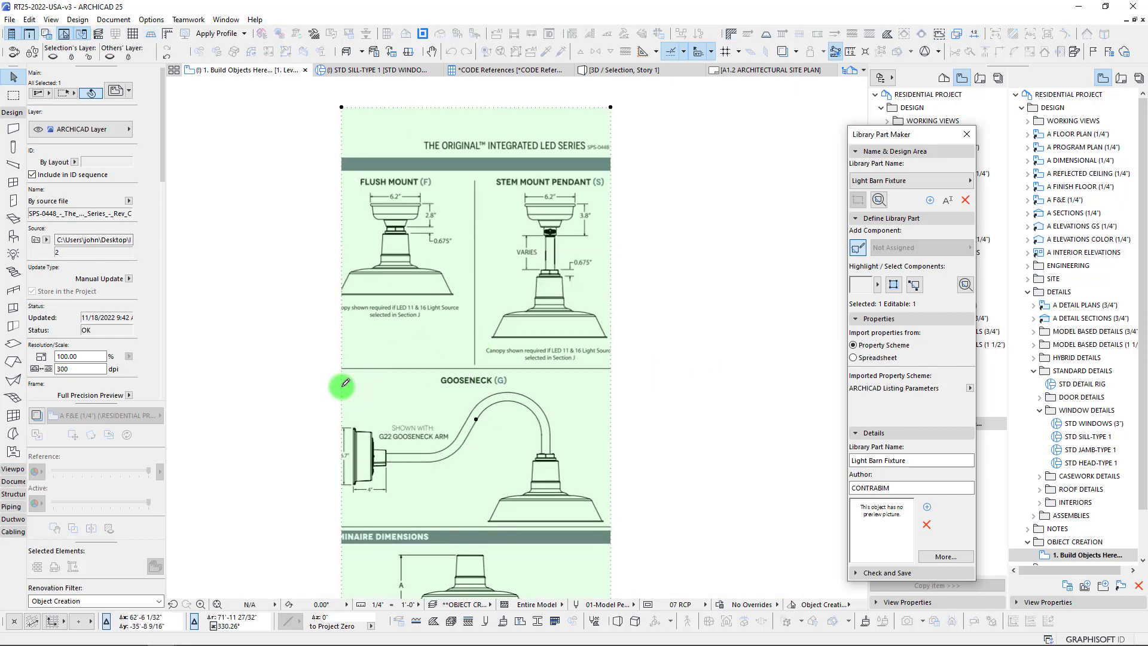
{"action": "left_click", "coordinate": [341, 384]}
{"action": "left_click", "coordinate": [336, 385]}
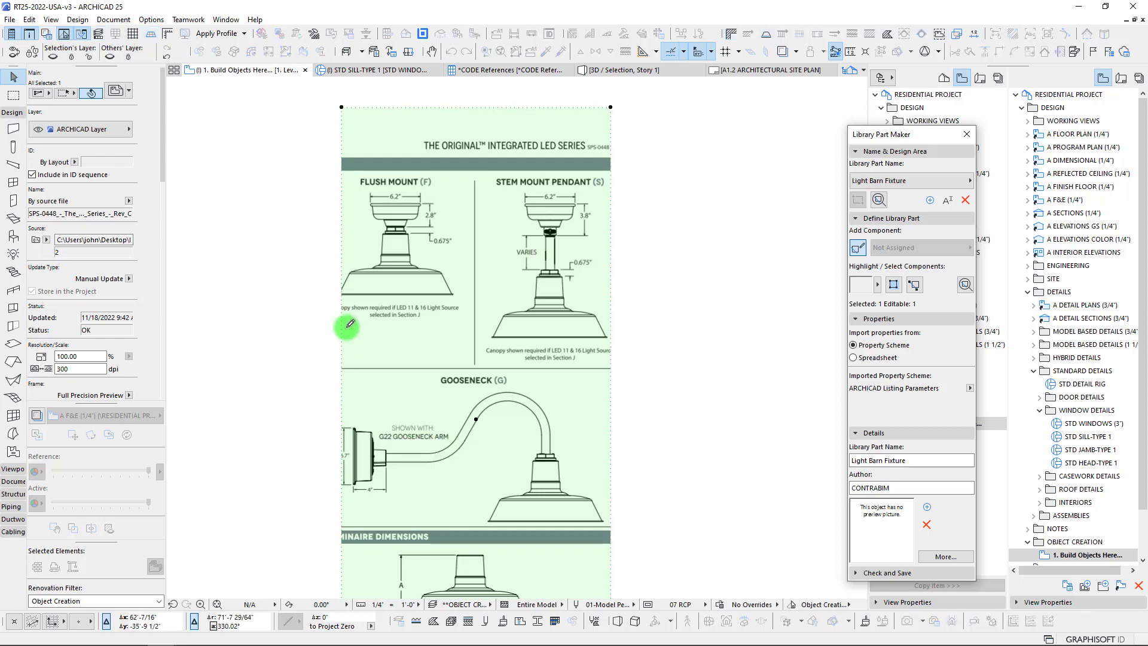
{"action": "left_click", "coordinate": [378, 465]}
{"action": "left_click", "coordinate": [407, 107]}
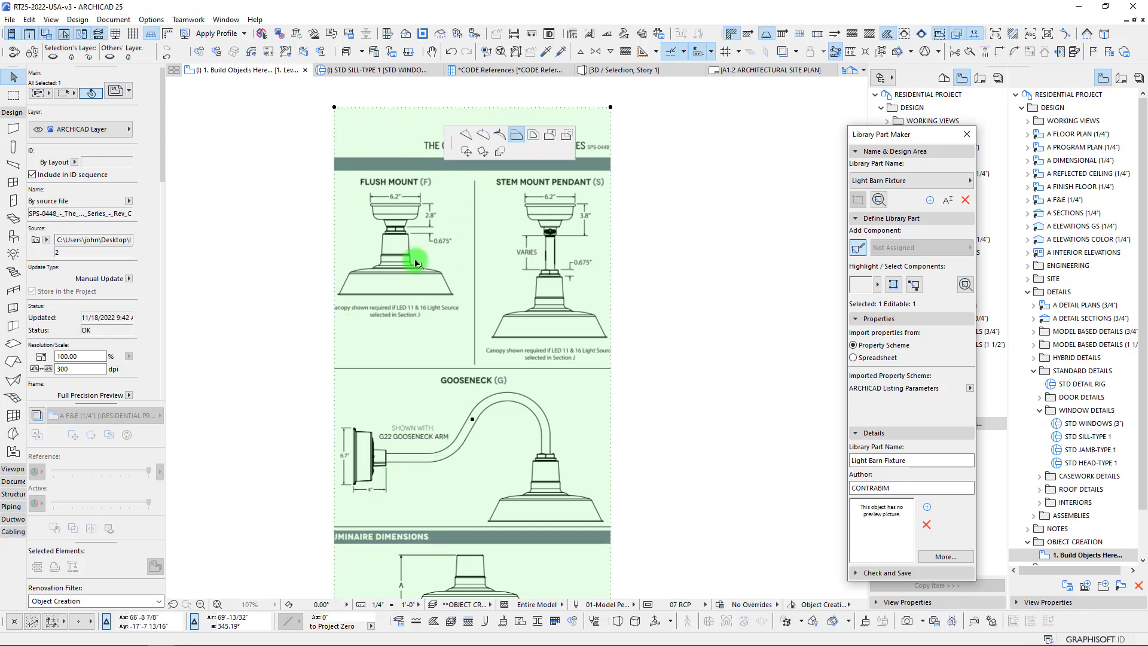
{"action": "left_click", "coordinate": [422, 372]}
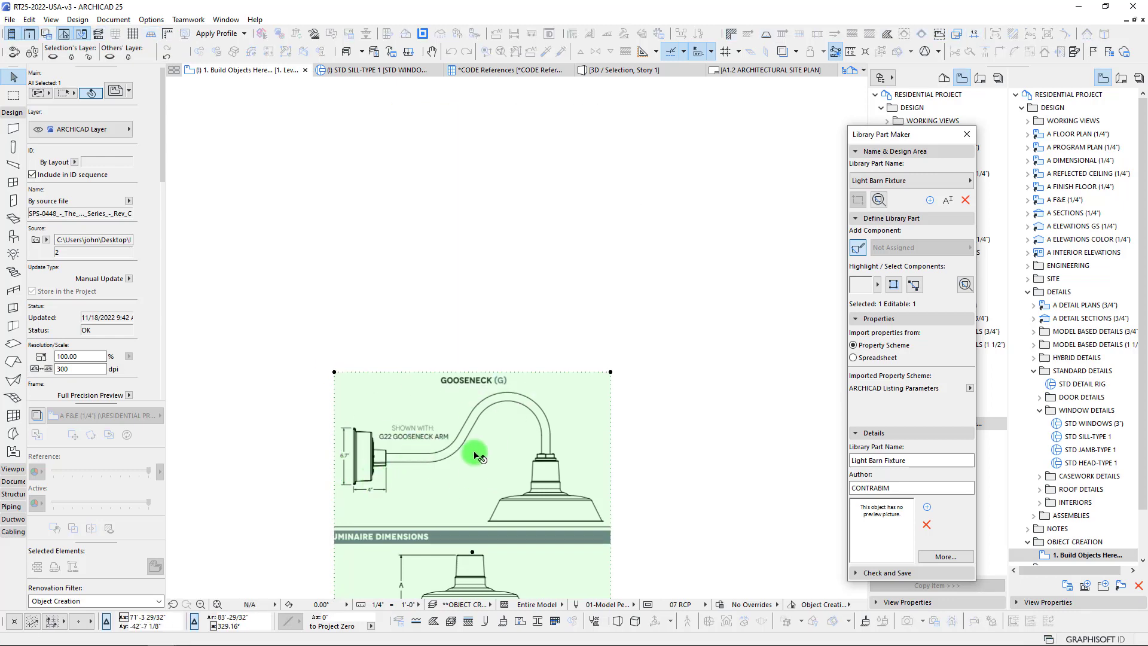
Step: Explode the cropped page into the current view, keeping the original elements, with the drawing's layer and the project's line and fill types
{"action": "middle_click_drag", "start_coordinate": [475, 452], "coordinate": [461, 205]}
{"action": "scroll", "coordinate": [470, 299], "scroll_direction": "up", "scroll_amount": 2}
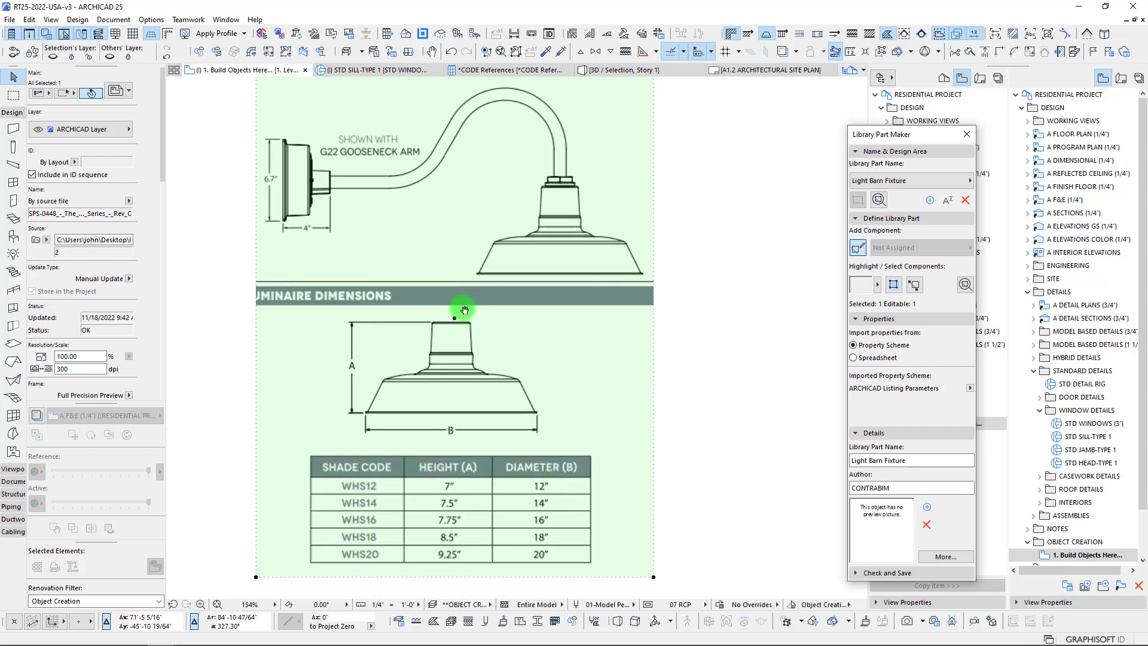
{"action": "right_click", "coordinate": [192, 302]}
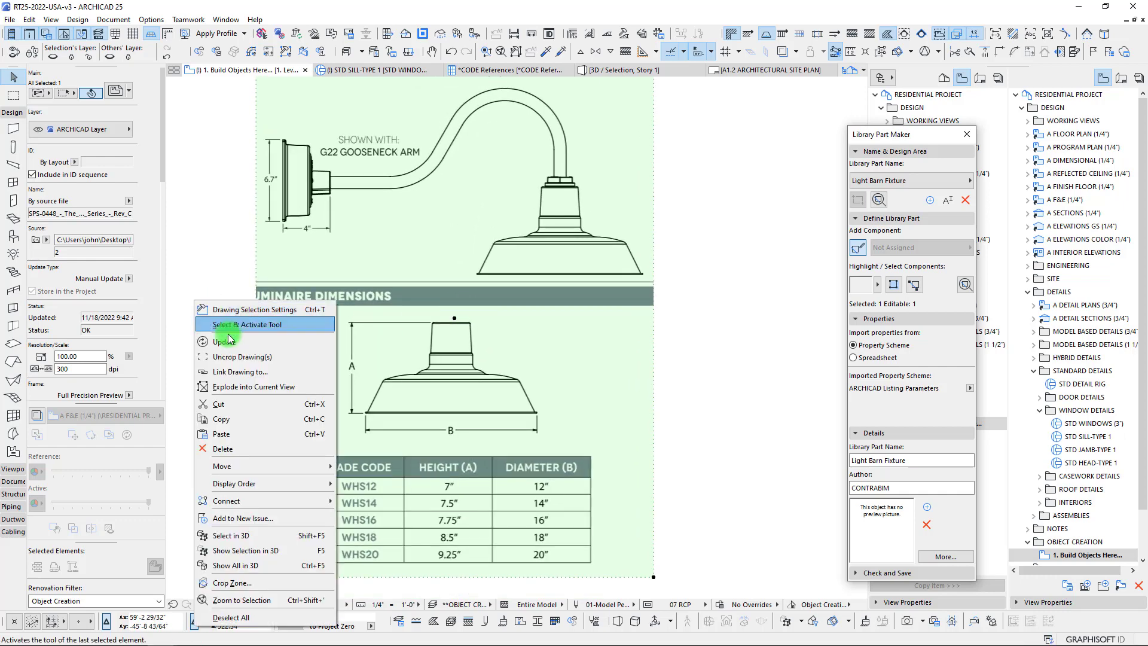
{"action": "left_click", "coordinate": [248, 386]}
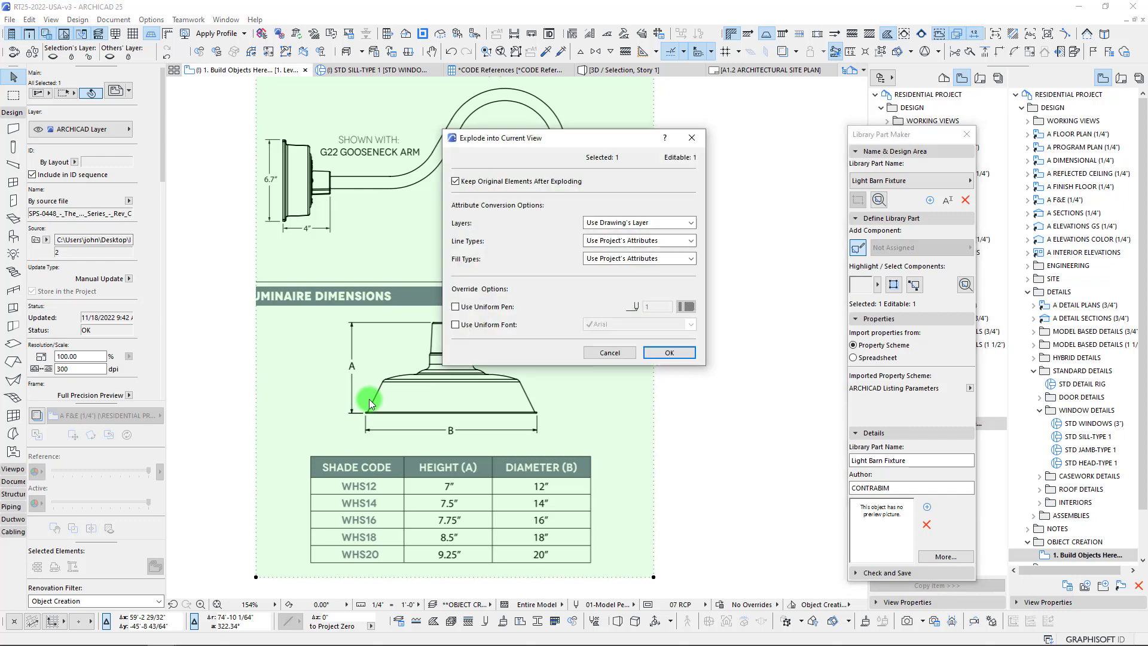
{"action": "left_click", "coordinate": [667, 357]}
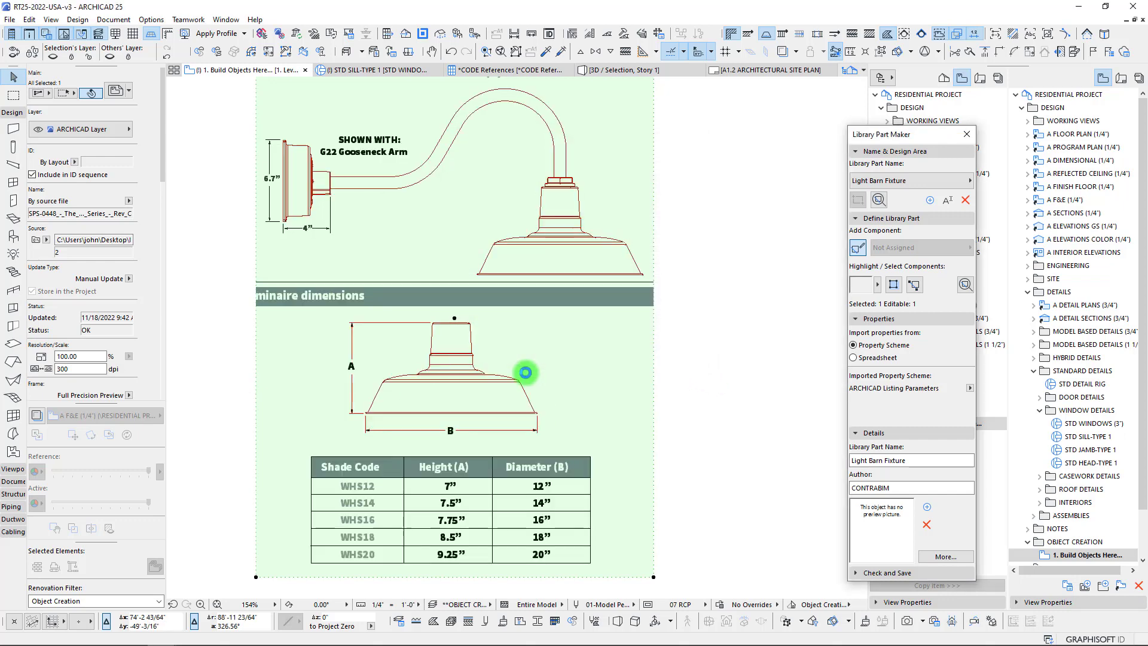
Step: Select all the exploded elements together and check how the shade outline is divided into segments, then clear the selection
{"action": "scroll", "coordinate": [448, 341], "scroll_direction": "down", "scroll_amount": 3}
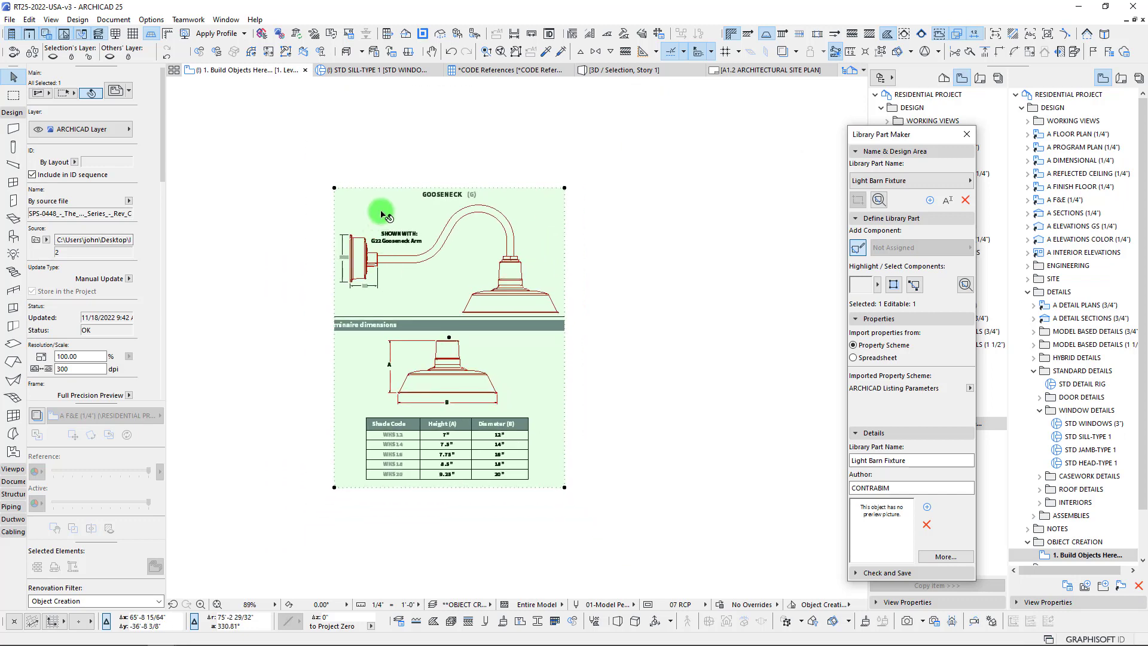
{"action": "left_click", "coordinate": [383, 213]}
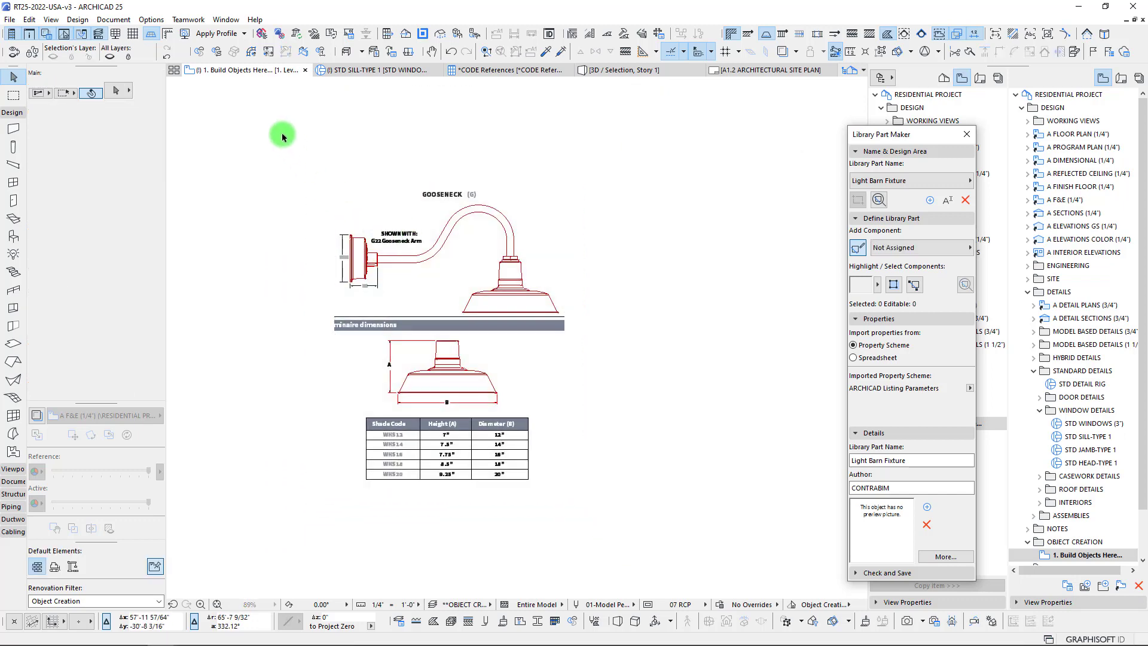
{"action": "left_click_drag", "start_coordinate": [283, 134], "coordinate": [644, 536]}
{"action": "left_click", "coordinate": [644, 537]}
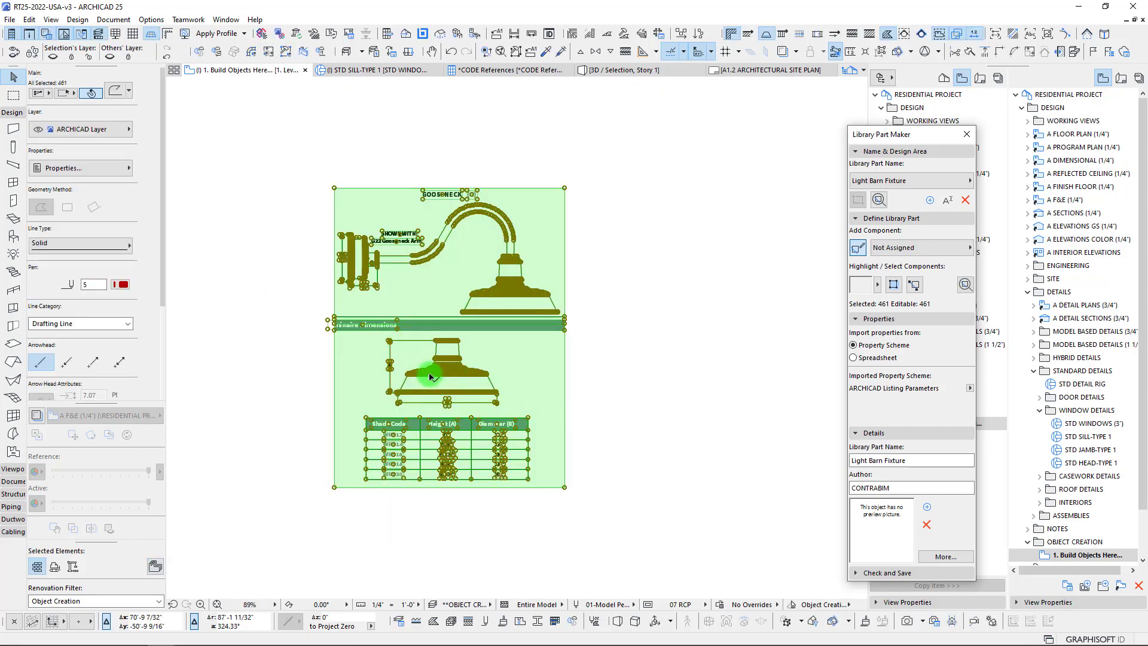
{"action": "scroll", "coordinate": [484, 414], "scroll_direction": "up", "scroll_amount": 3}
{"action": "scroll", "coordinate": [477, 423], "scroll_direction": "up", "scroll_amount": 3}
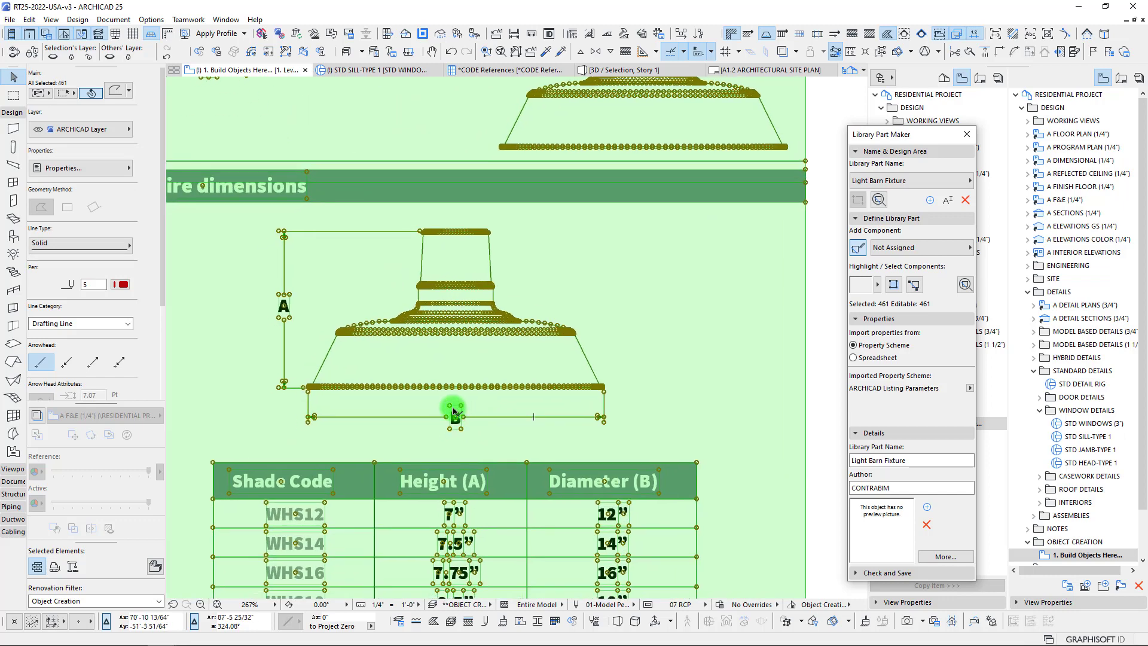
{"action": "scroll", "coordinate": [453, 405], "scroll_direction": "down", "scroll_amount": 3}
{"action": "key", "text": "Escape"}
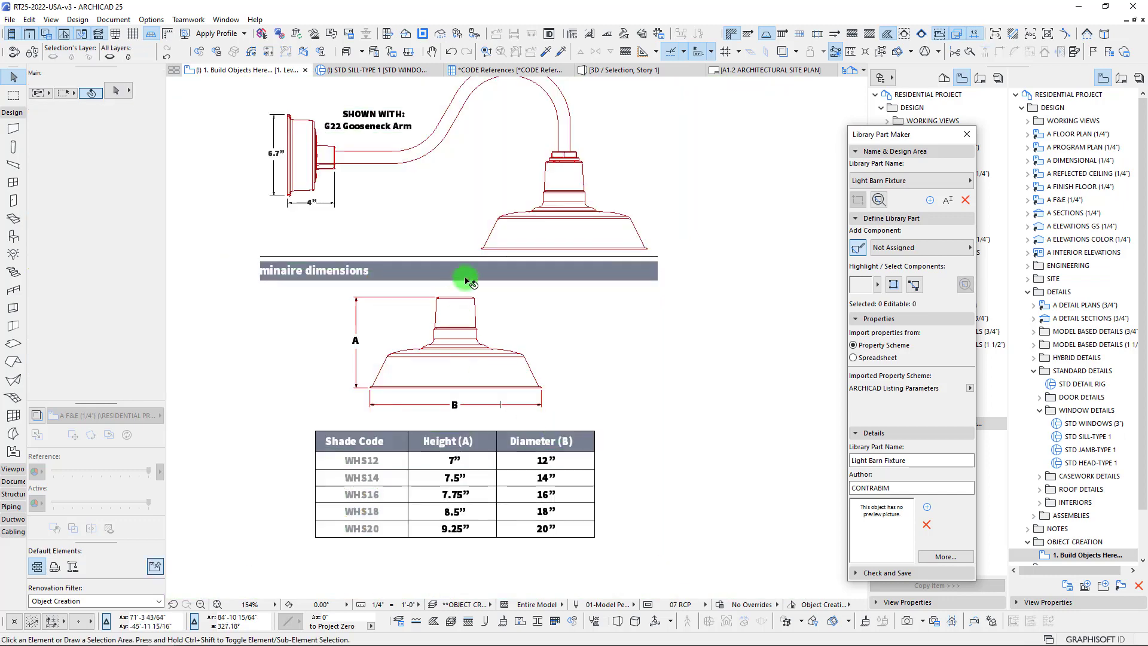
Step: Examine the exploded gooseneck linework up close, especially the nut, collar and neck where the arm meets the shade
{"action": "middle_click_drag", "start_coordinate": [461, 276], "coordinate": [458, 337]}
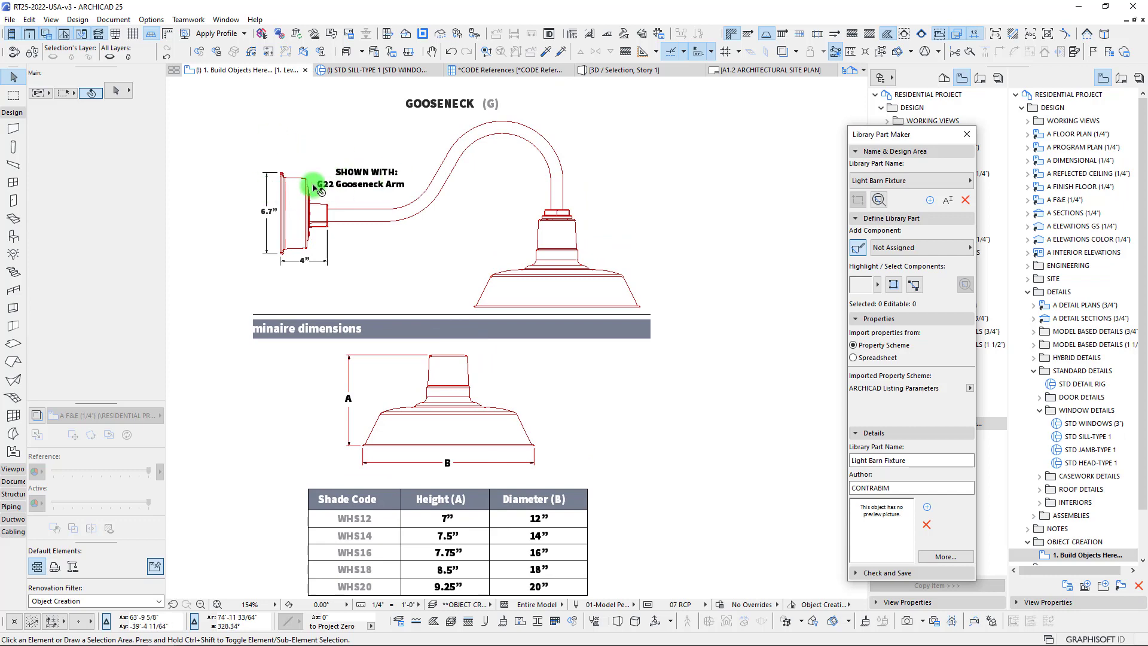
{"action": "middle_click_drag", "start_coordinate": [480, 380], "coordinate": [484, 358]}
{"action": "scroll", "coordinate": [552, 182], "scroll_direction": "up", "scroll_amount": 4}
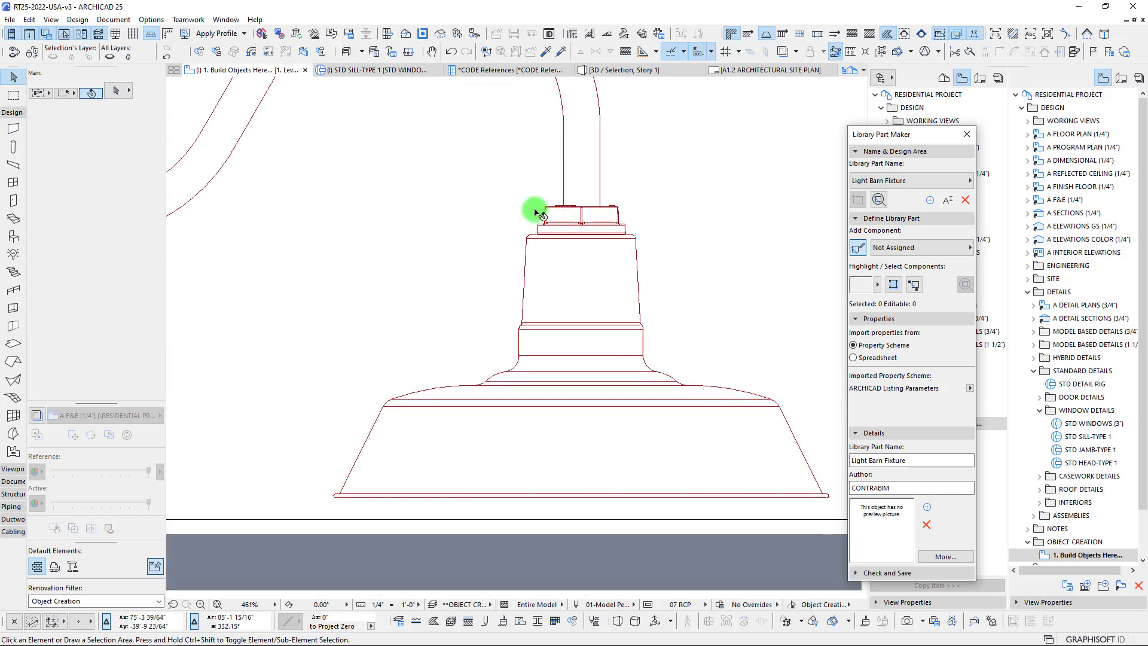
{"action": "scroll", "coordinate": [469, 210], "scroll_direction": "up", "scroll_amount": 2}
{"action": "scroll", "coordinate": [507, 249], "scroll_direction": "down", "scroll_amount": 6}
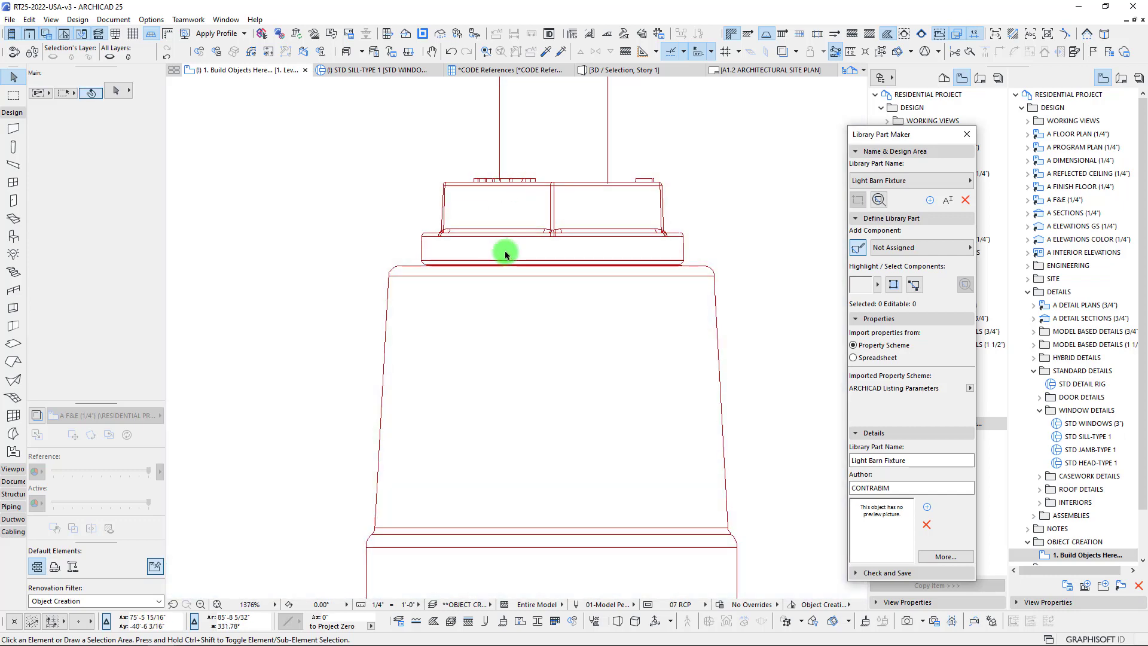
{"action": "scroll", "coordinate": [507, 294], "scroll_direction": "down", "scroll_amount": 1}
{"action": "mouse_move", "coordinate": [441, 215]}
{"action": "left_mouse_down"}
{"action": "mouse_move", "coordinate": [649, 336]}
{"action": "mouse_move", "coordinate": [636, 333]}
{"action": "left_mouse_up"}
{"action": "key", "text": "Escape"}
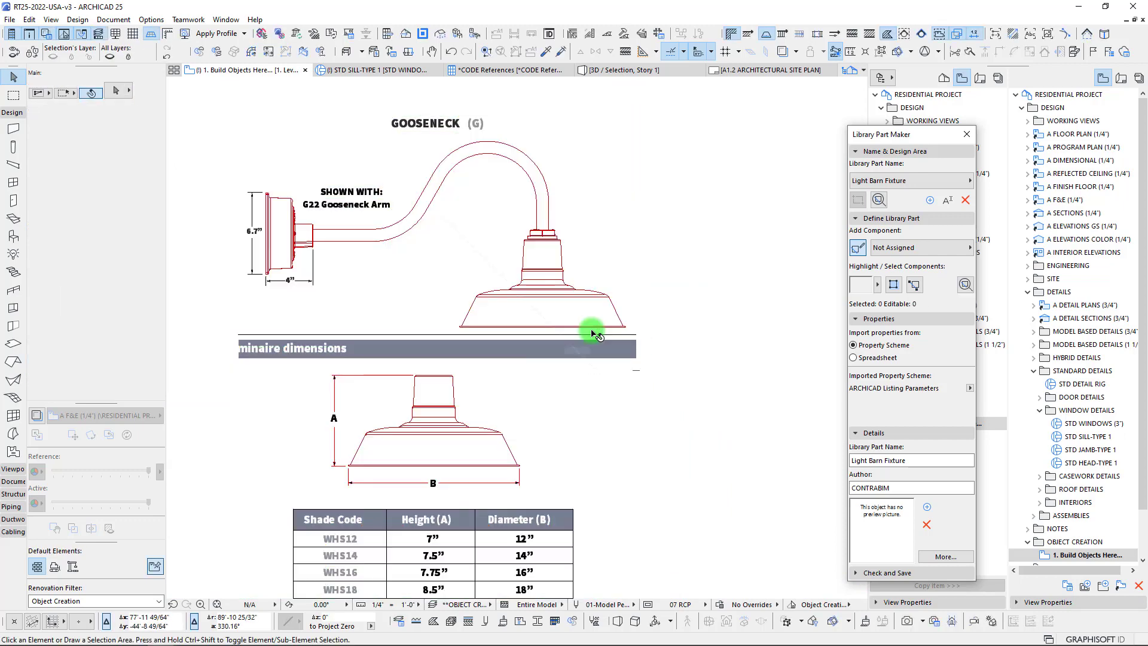
Step: Resize the whole A/B luminaire shade drawing graphically, scaling dimension B's full width down to the real shade diameter
{"action": "scroll", "coordinate": [456, 275], "scroll_direction": "down", "scroll_amount": 1}
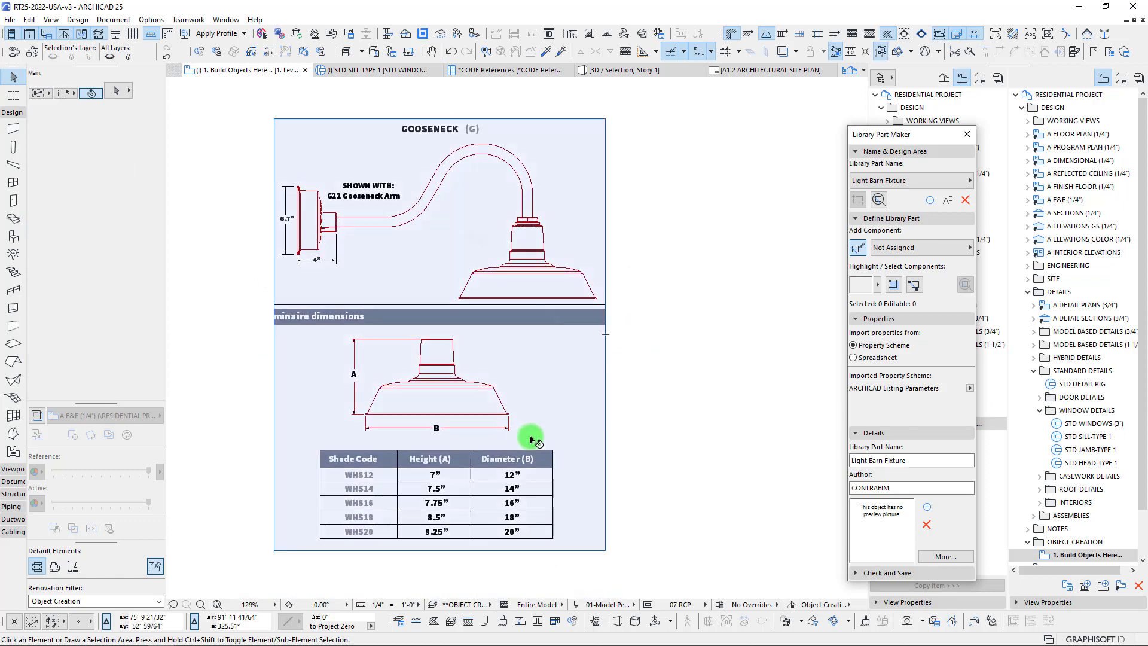
{"action": "mouse_move", "coordinate": [525, 440]}
{"action": "left_mouse_down"}
{"action": "mouse_move", "coordinate": [371, 371]}
{"action": "mouse_move", "coordinate": [311, 327]}
{"action": "left_mouse_up"}
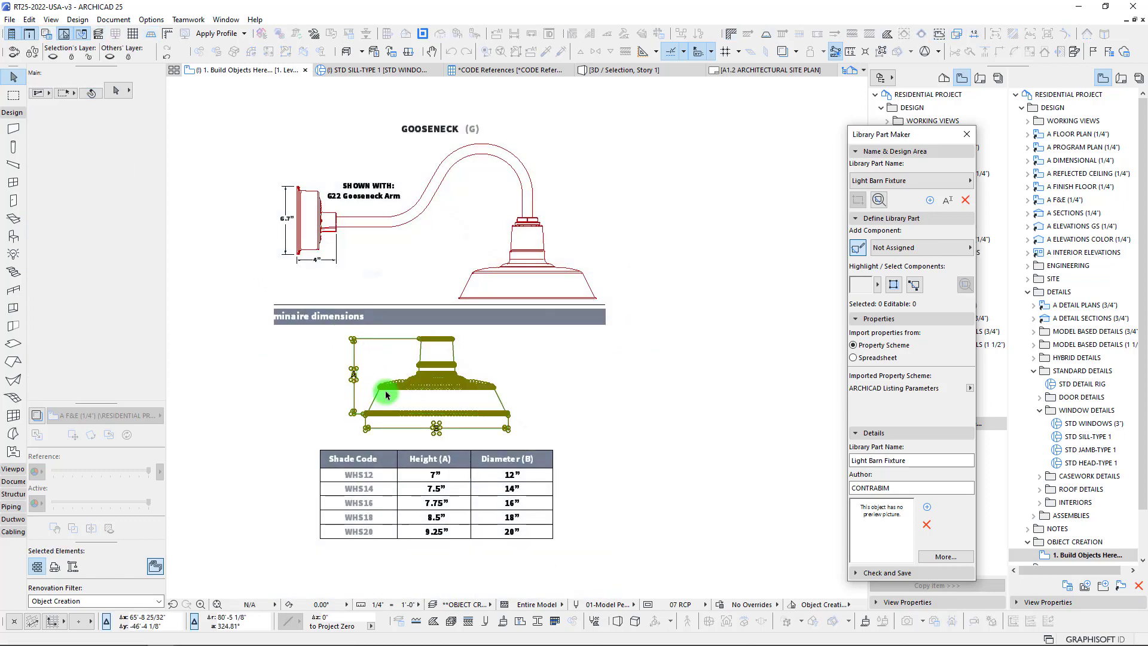
{"action": "left_click", "coordinate": [389, 433]}
{"action": "scroll", "coordinate": [408, 429], "scroll_direction": "up", "scroll_amount": 2}
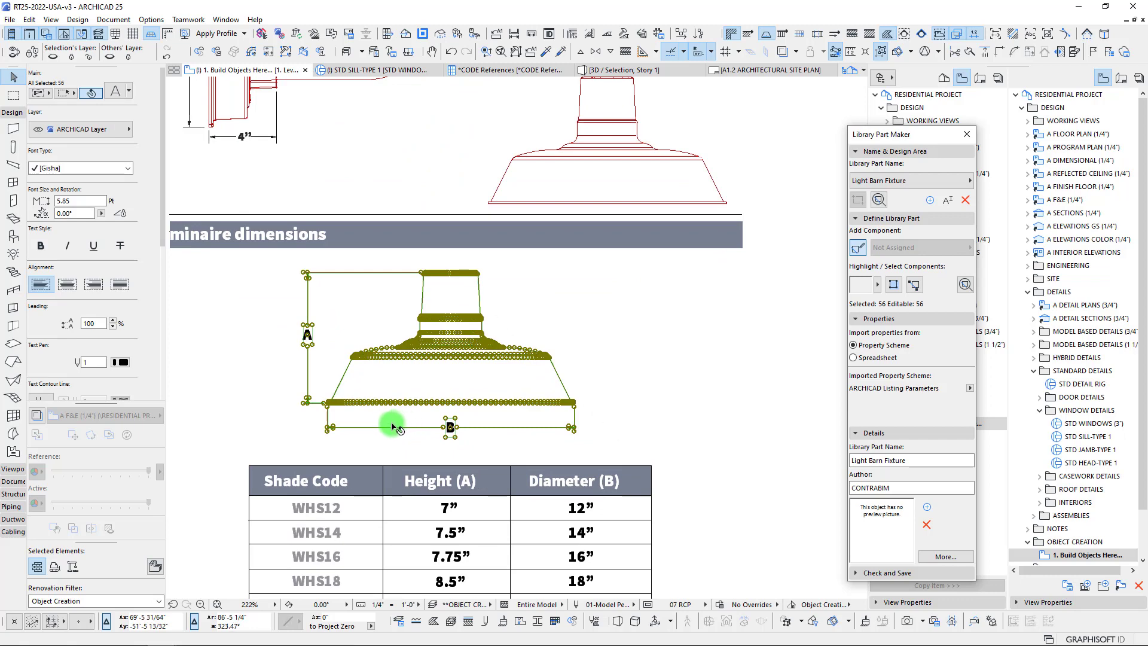
{"action": "key", "text": "ctrl+k"}
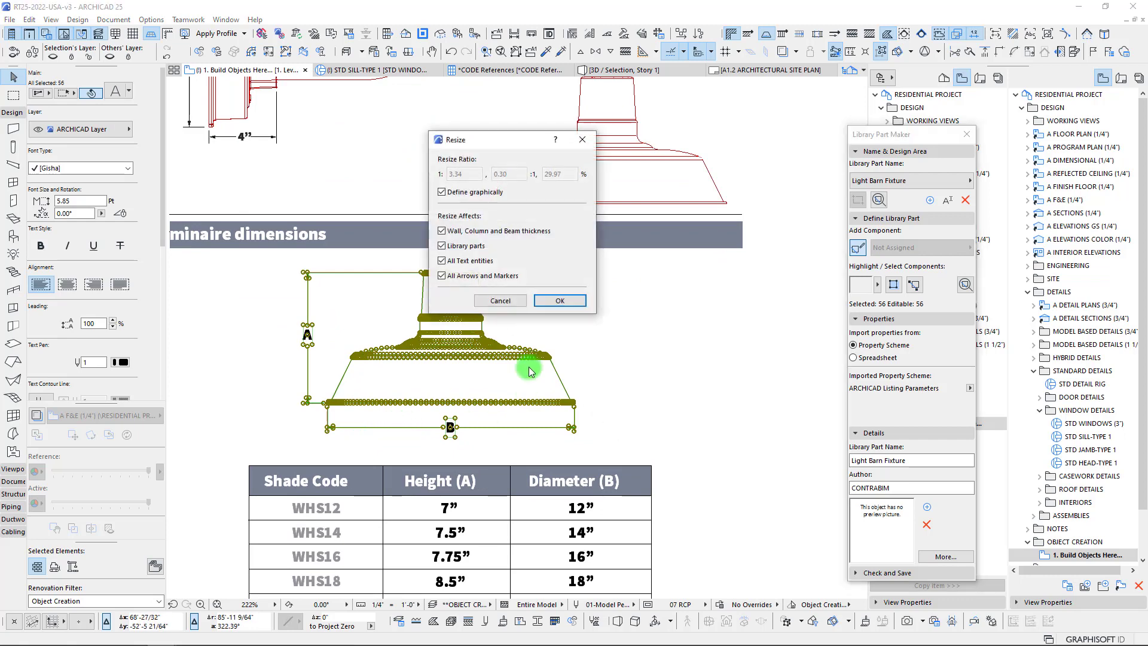
{"action": "left_click", "coordinate": [558, 301]}
{"action": "scroll", "coordinate": [454, 412], "scroll_direction": "down", "scroll_amount": 3}
{"action": "scroll", "coordinate": [304, 301], "scroll_direction": "up", "scroll_amount": 5}
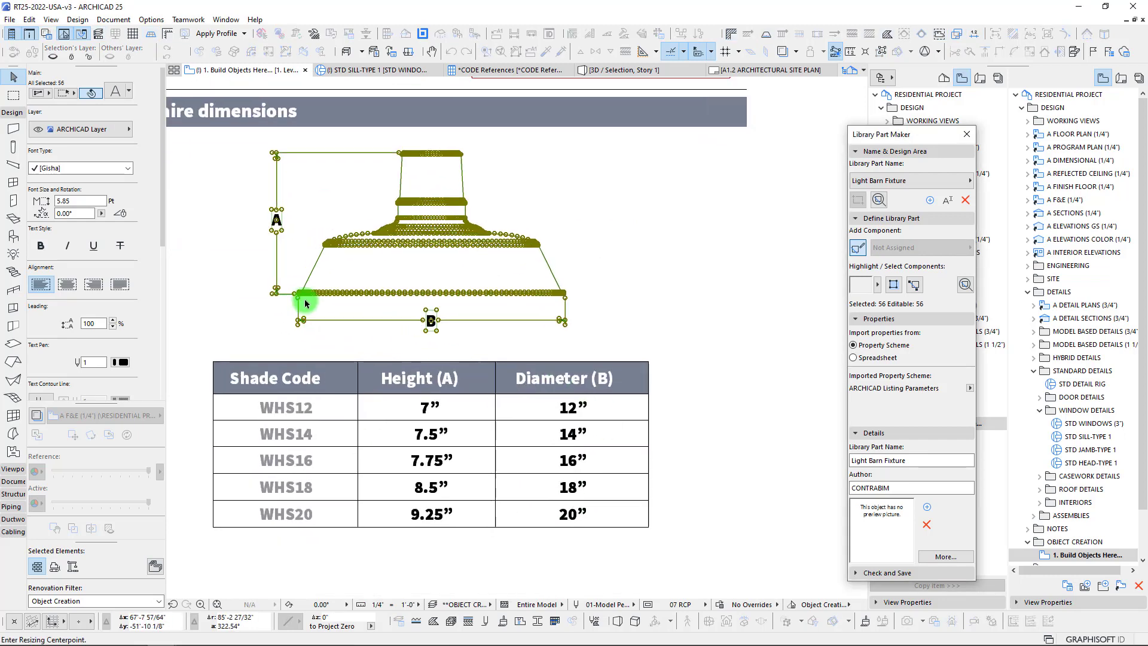
{"action": "left_click", "coordinate": [278, 306]}
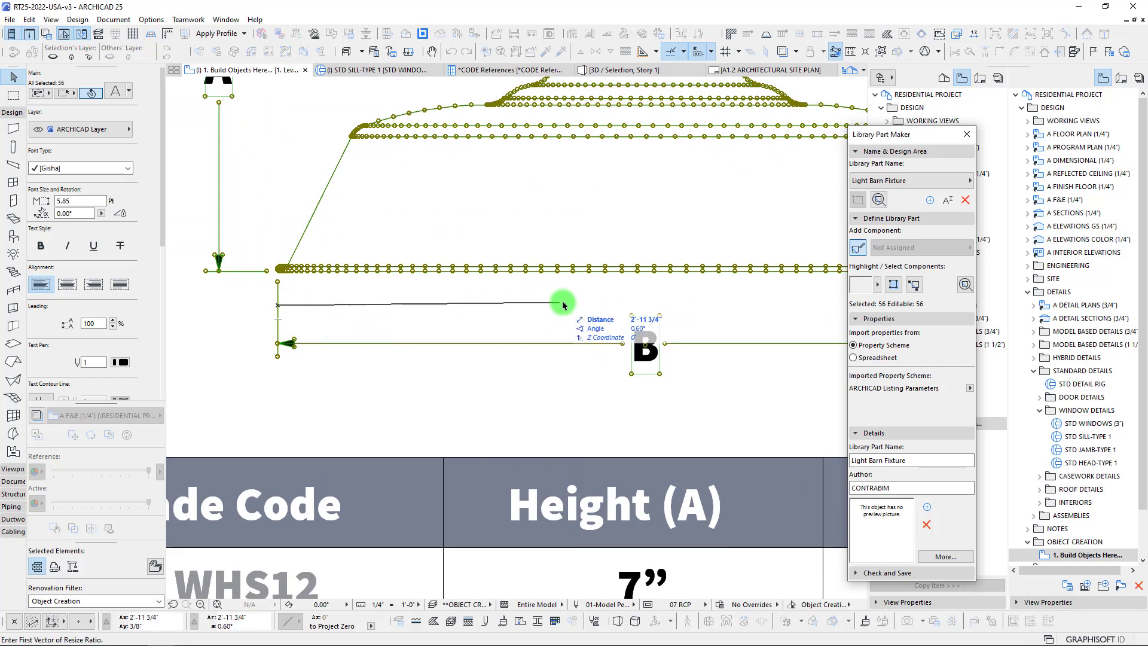
{"action": "middle_click_drag", "start_coordinate": [627, 304], "coordinate": [315, 312]}
{"action": "left_click", "coordinate": [701, 317]}
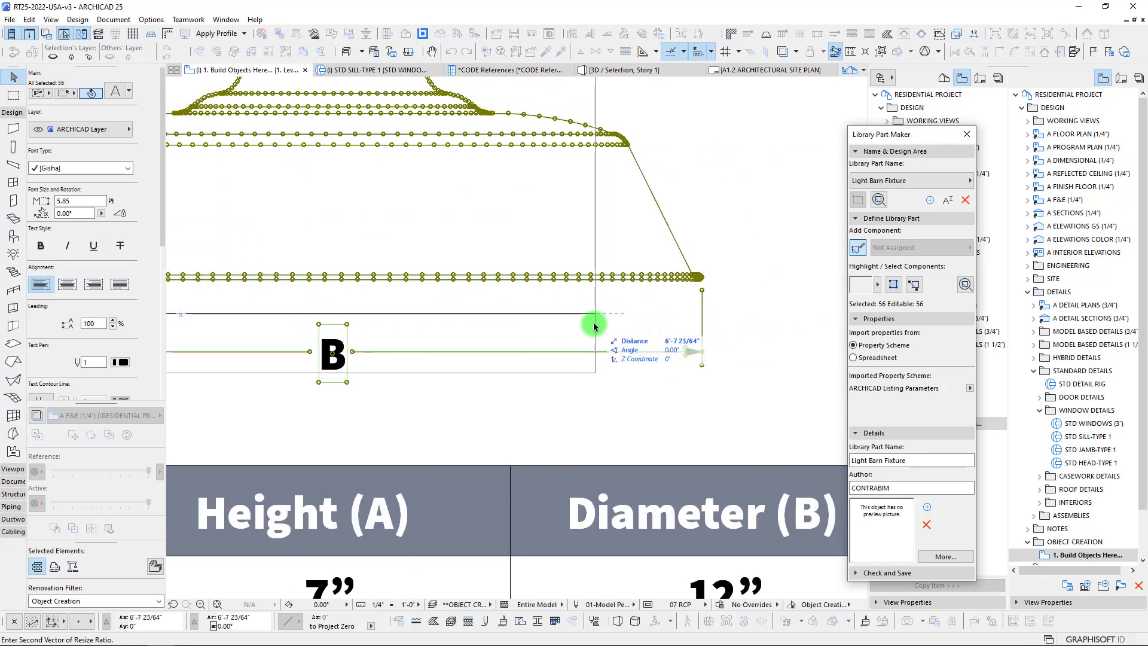
{"action": "scroll", "coordinate": [676, 317], "scroll_direction": "down", "scroll_amount": 3}
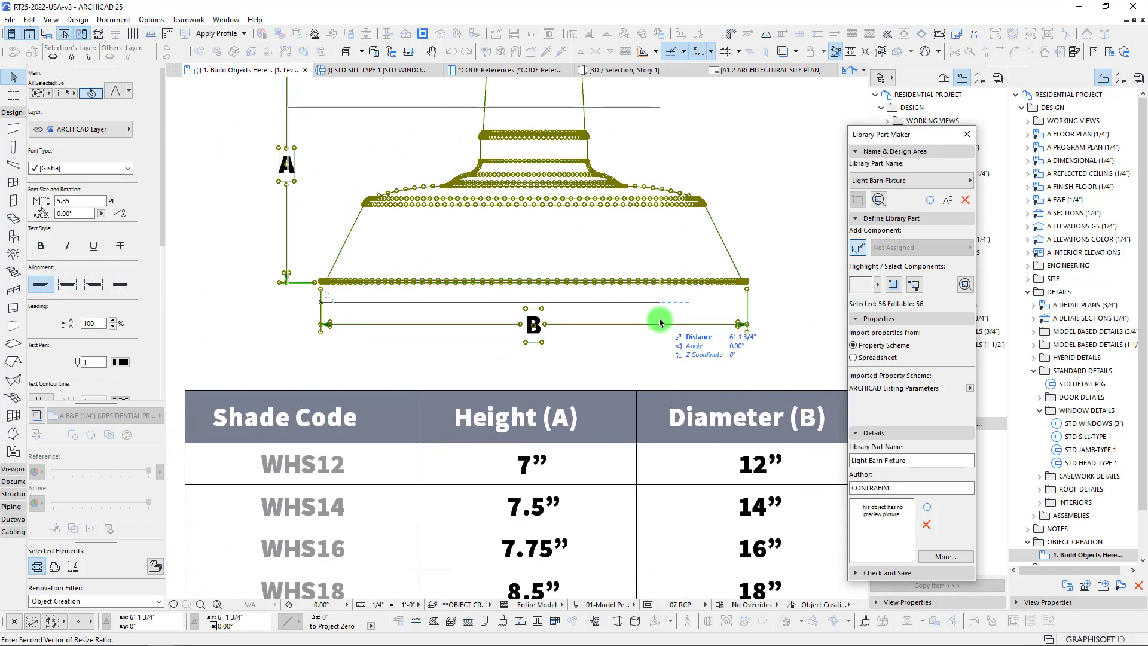
{"action": "key", "text": "Return"}
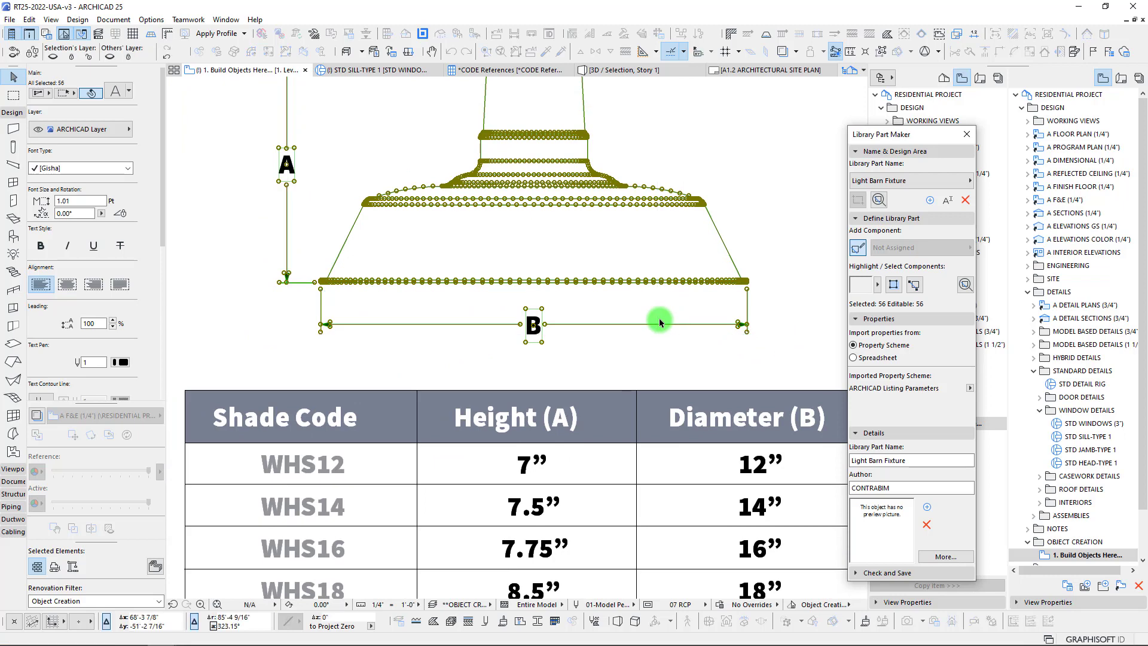
{"action": "scroll", "coordinate": [519, 259], "scroll_direction": "down", "scroll_amount": 3}
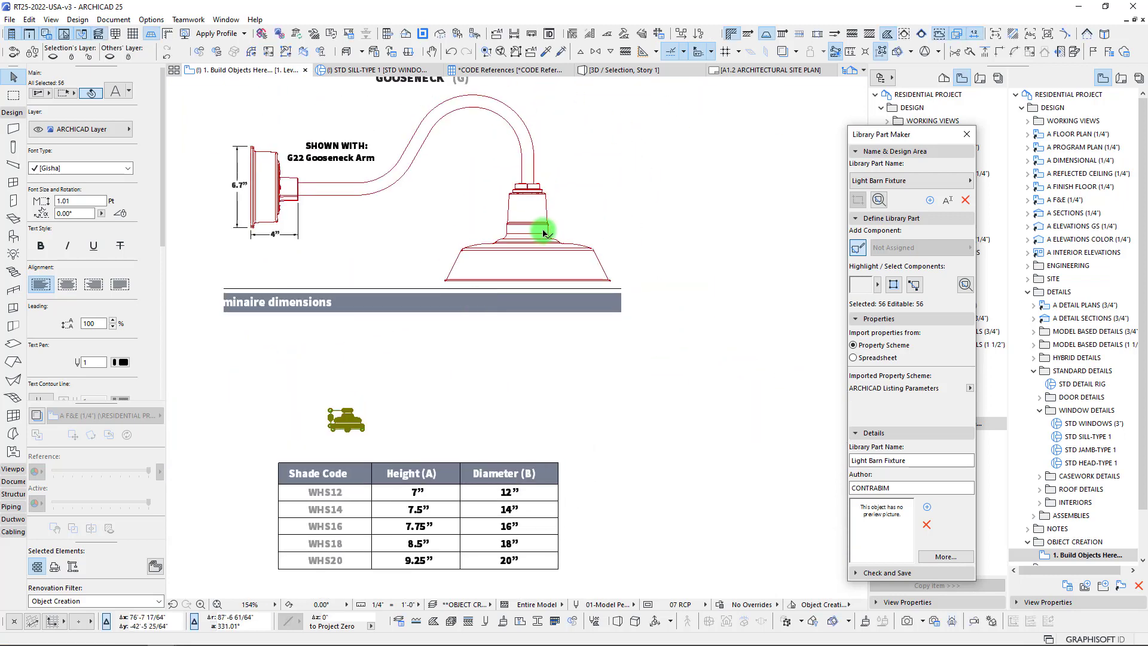
{"action": "key", "text": "Escape"}
Step: Move the gooseneck drawing's shade linework, including the neck and nut, to just above the scaled luminaire shade
{"action": "scroll", "coordinate": [551, 218], "scroll_direction": "up", "scroll_amount": 5}
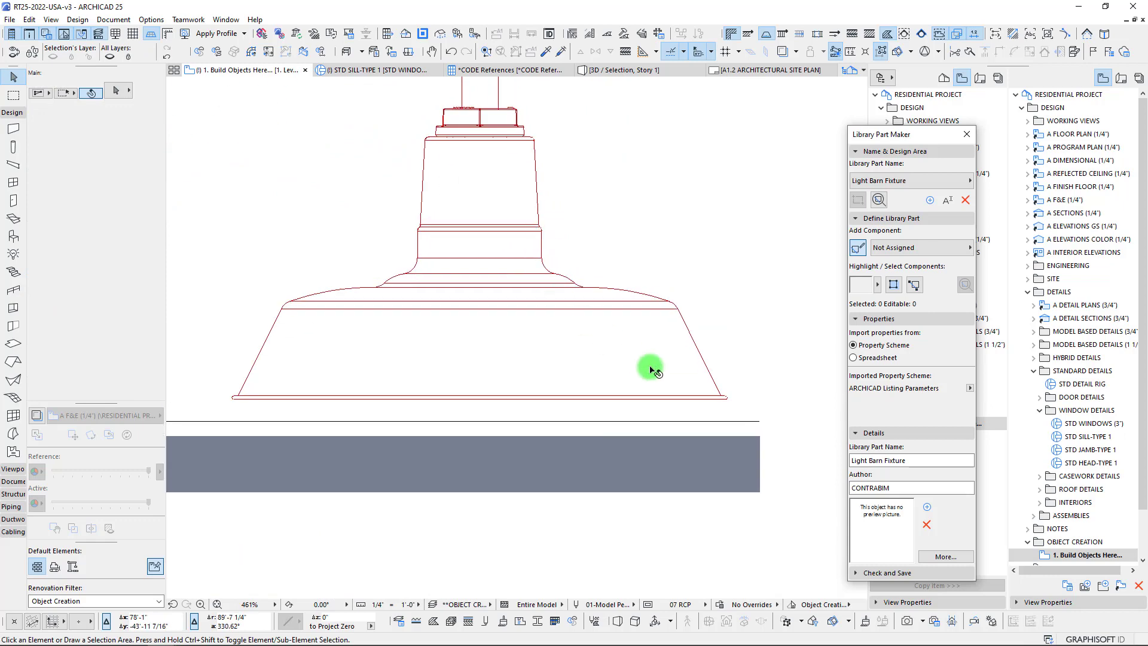
{"action": "left_click_drag", "start_coordinate": [740, 409], "coordinate": [274, 175]}
{"action": "scroll", "coordinate": [298, 216], "scroll_direction": "down", "scroll_amount": 3}
{"action": "scroll", "coordinate": [335, 227], "scroll_direction": "down", "scroll_amount": 4}
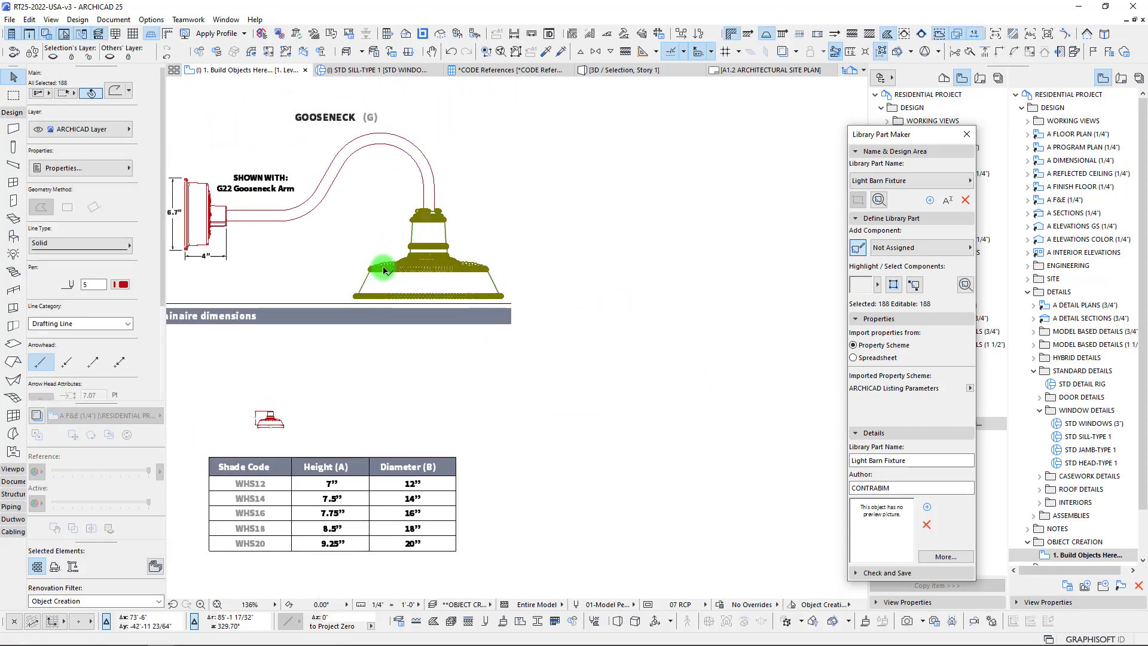
{"action": "scroll", "coordinate": [407, 244], "scroll_direction": "up", "scroll_amount": 12}
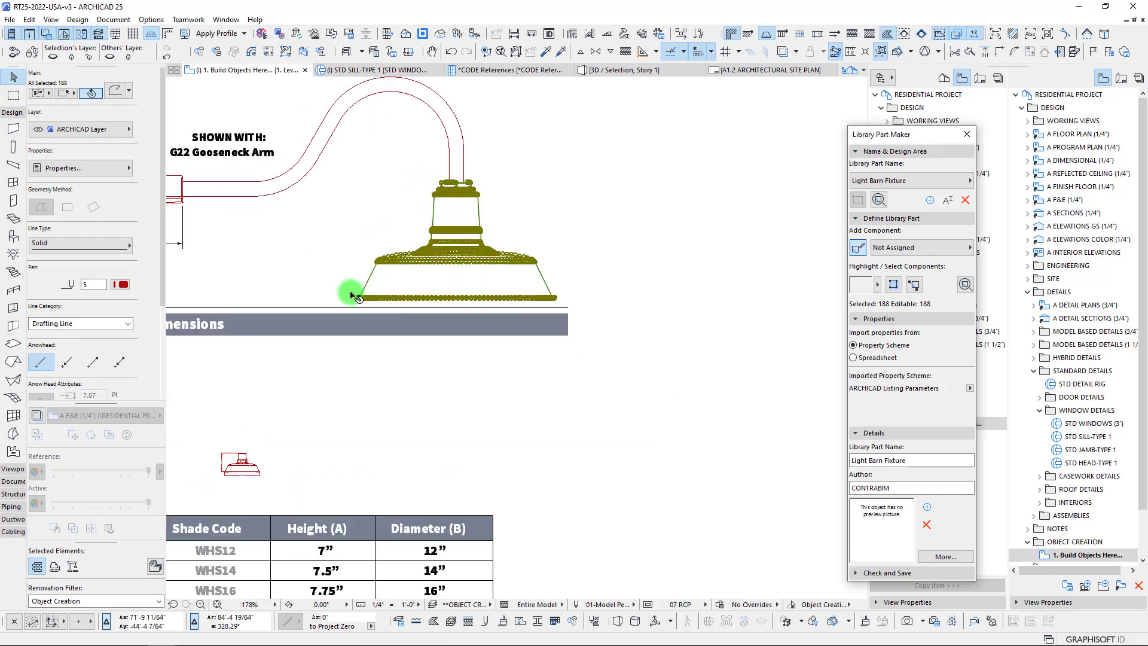
{"action": "scroll", "coordinate": [339, 376], "scroll_direction": "up", "scroll_amount": 4}
{"action": "scroll", "coordinate": [334, 389], "scroll_direction": "up", "scroll_amount": 1}
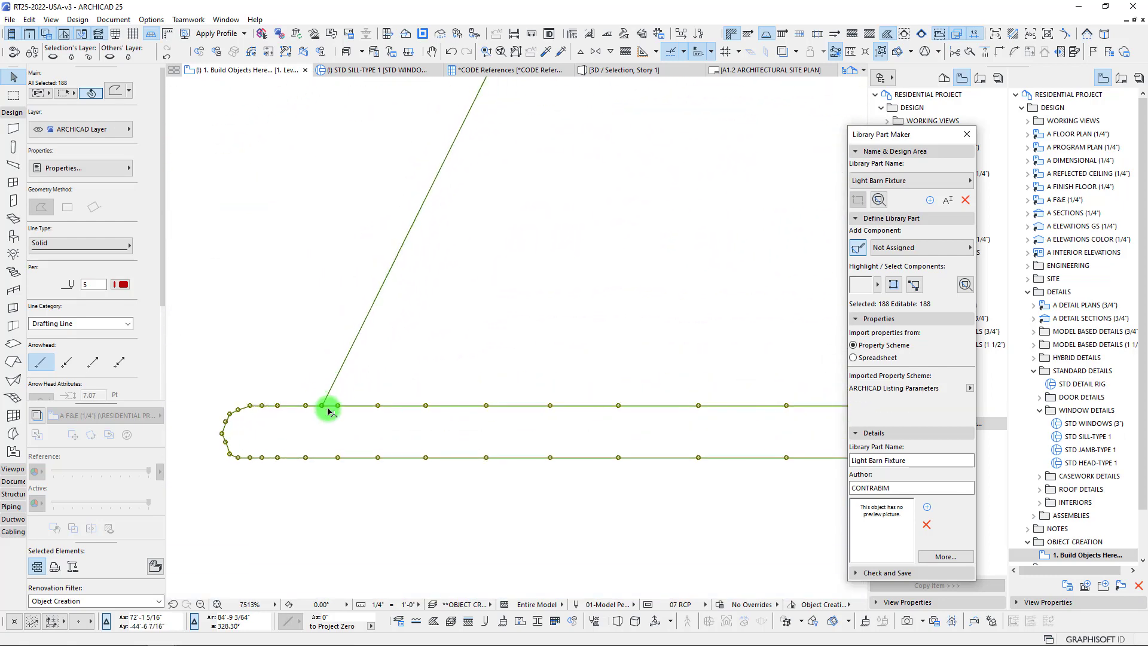
{"action": "left_click", "coordinate": [223, 436]}
{"action": "scroll", "coordinate": [249, 402], "scroll_direction": "down", "scroll_amount": 8}
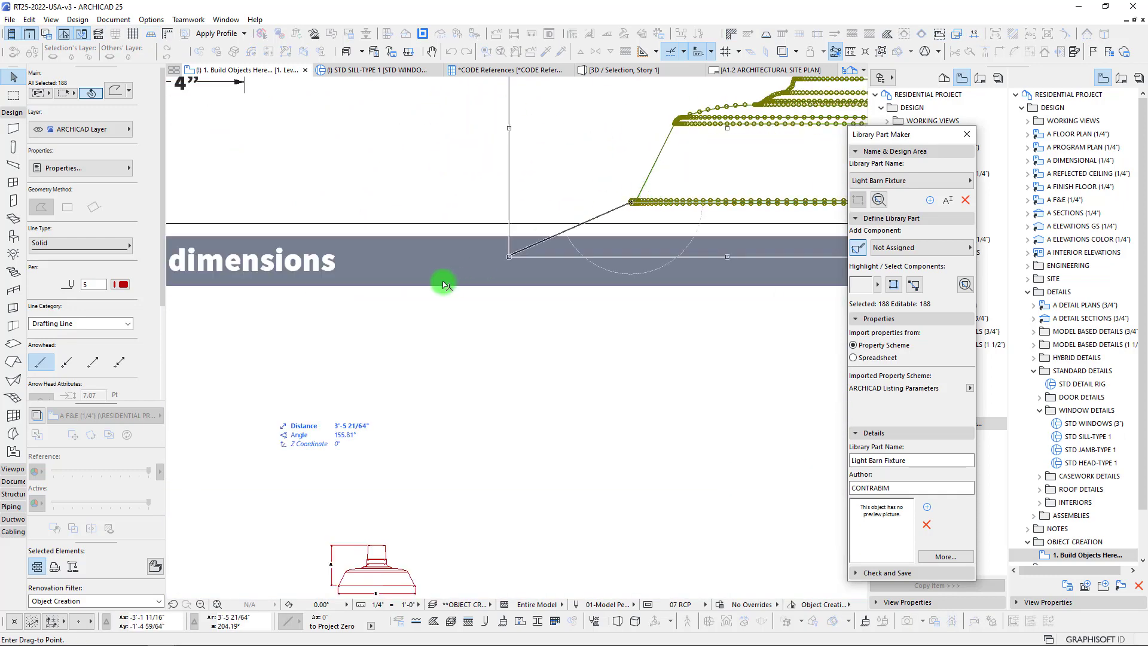
{"action": "scroll", "coordinate": [364, 315], "scroll_direction": "down", "scroll_amount": 4}
{"action": "middle_click_drag", "start_coordinate": [359, 331], "coordinate": [430, 186]}
{"action": "scroll", "coordinate": [425, 263], "scroll_direction": "up", "scroll_amount": 6}
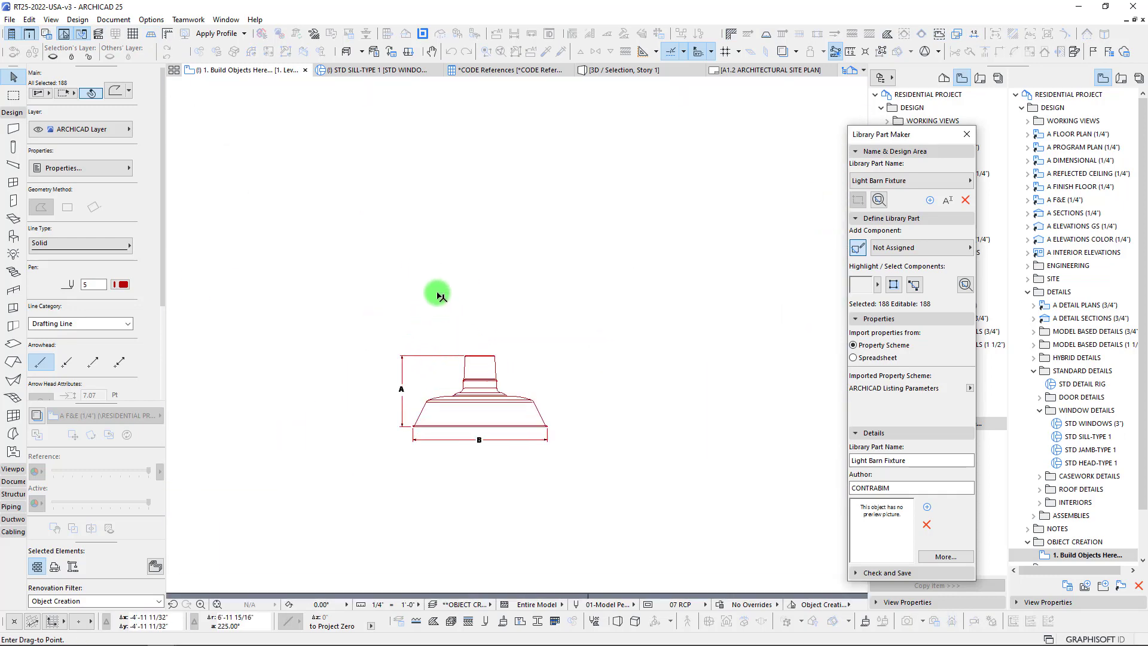
{"action": "scroll", "coordinate": [474, 290], "scroll_direction": "up", "scroll_amount": 4}
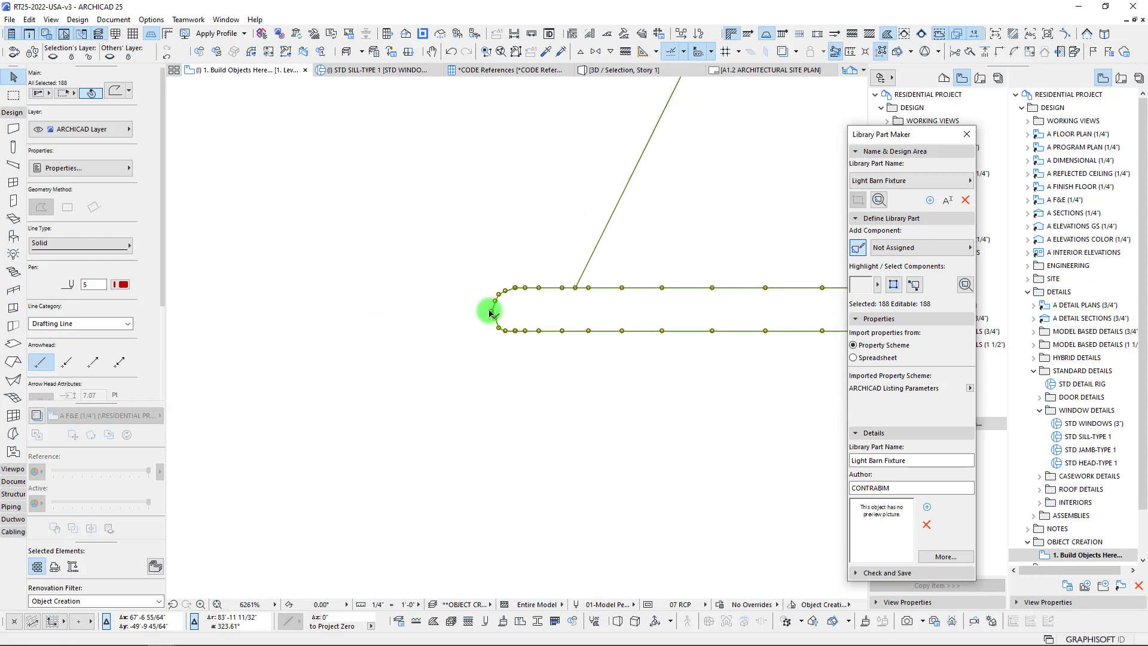
Step: Shift the moved shade horizontally so its rim's left end lines up with the rim end of the scaled luminaire shade below
{"action": "left_click", "coordinate": [491, 311]}
{"action": "scroll", "coordinate": [378, 140], "scroll_direction": "down", "scroll_amount": 8}
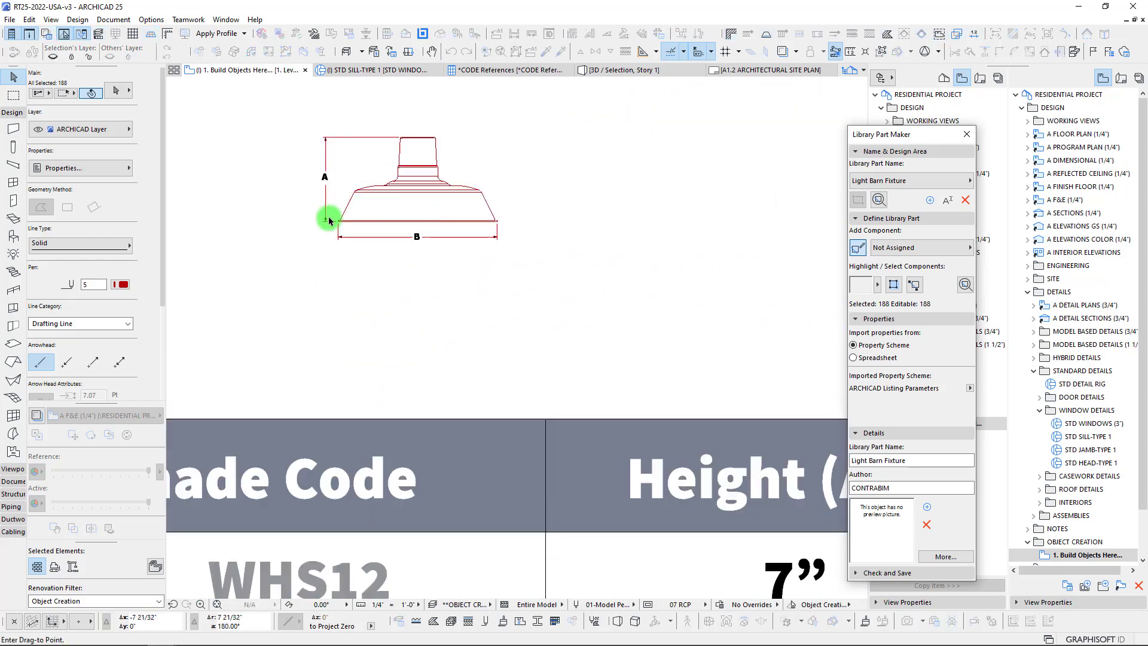
{"action": "scroll", "coordinate": [328, 221], "scroll_direction": "up", "scroll_amount": 5}
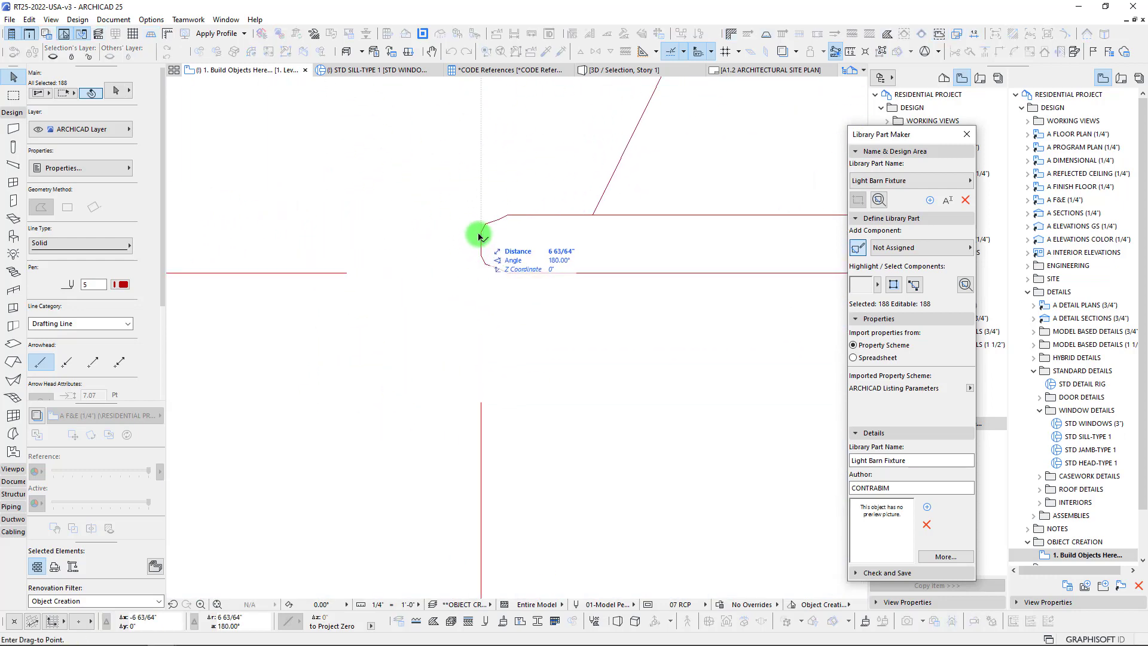
{"action": "scroll", "coordinate": [453, 242], "scroll_direction": "down", "scroll_amount": 8}
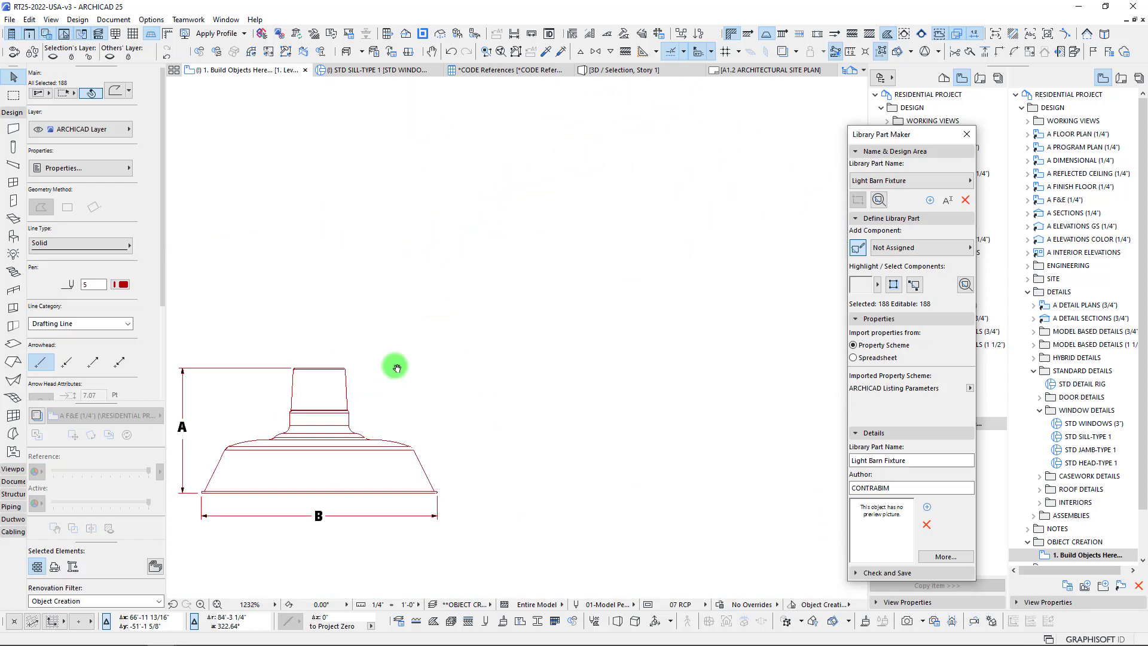
Step: Resize the moved gooseneck shade graphically about its rim's left end, against the scaled luminaire shade below
{"action": "scroll", "coordinate": [281, 269], "scroll_direction": "up", "scroll_amount": 4}
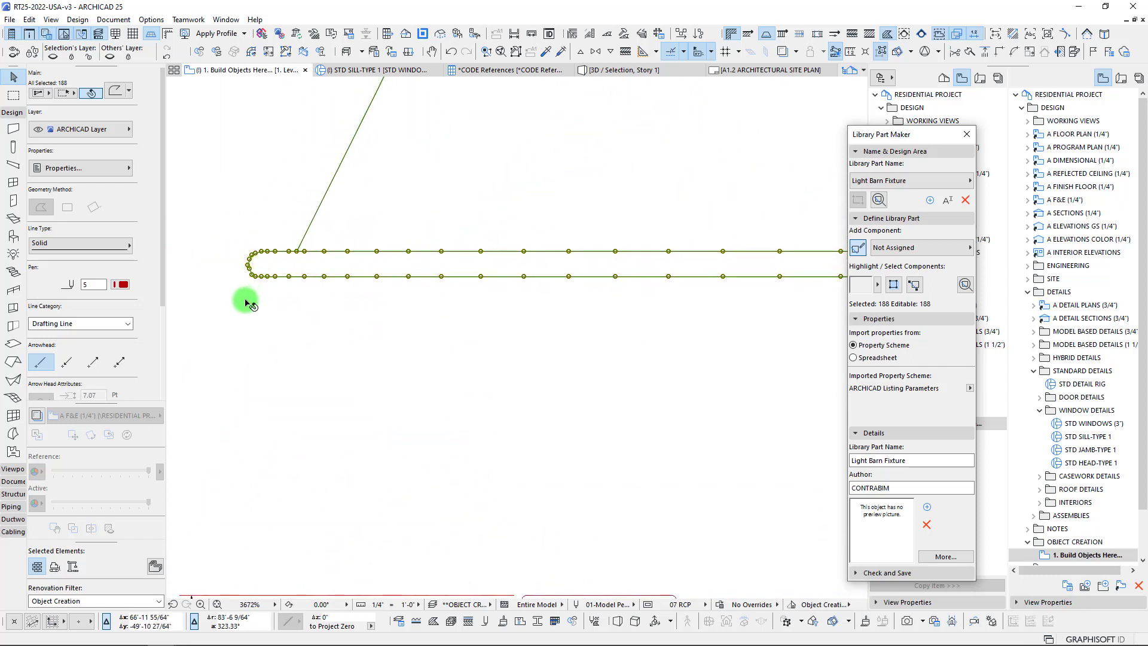
{"action": "key", "text": "ctrl+k"}
{"action": "left_click", "coordinate": [574, 302]}
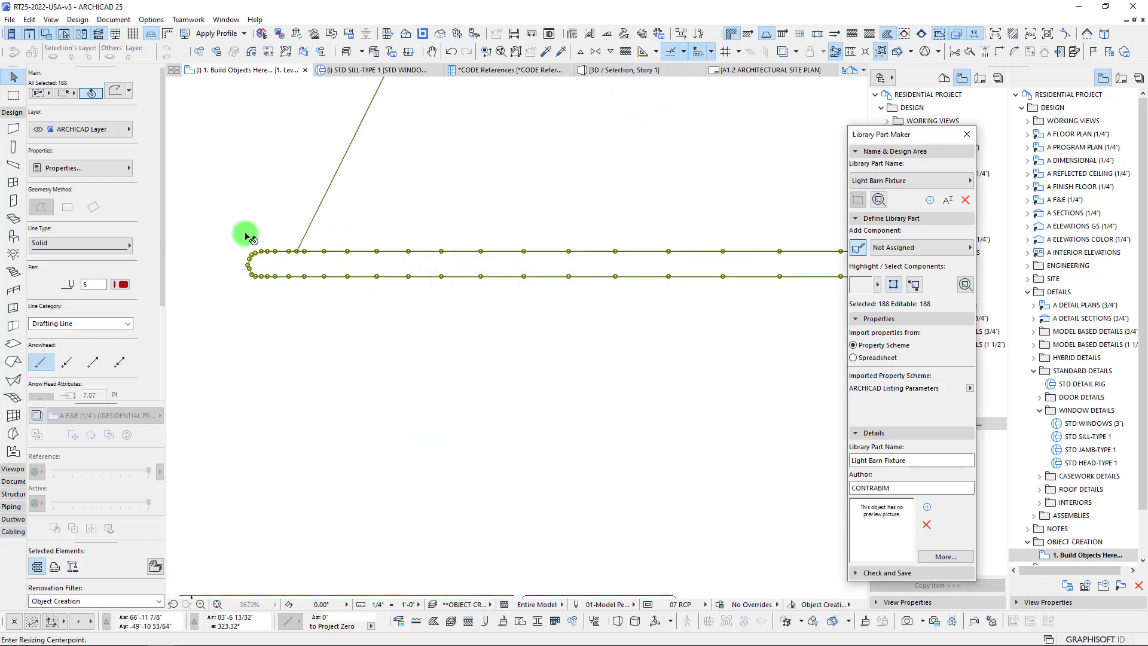
{"action": "scroll", "coordinate": [254, 275], "scroll_direction": "up", "scroll_amount": 2}
{"action": "left_click", "coordinate": [247, 272]}
{"action": "scroll", "coordinate": [418, 263], "scroll_direction": "down", "scroll_amount": 4}
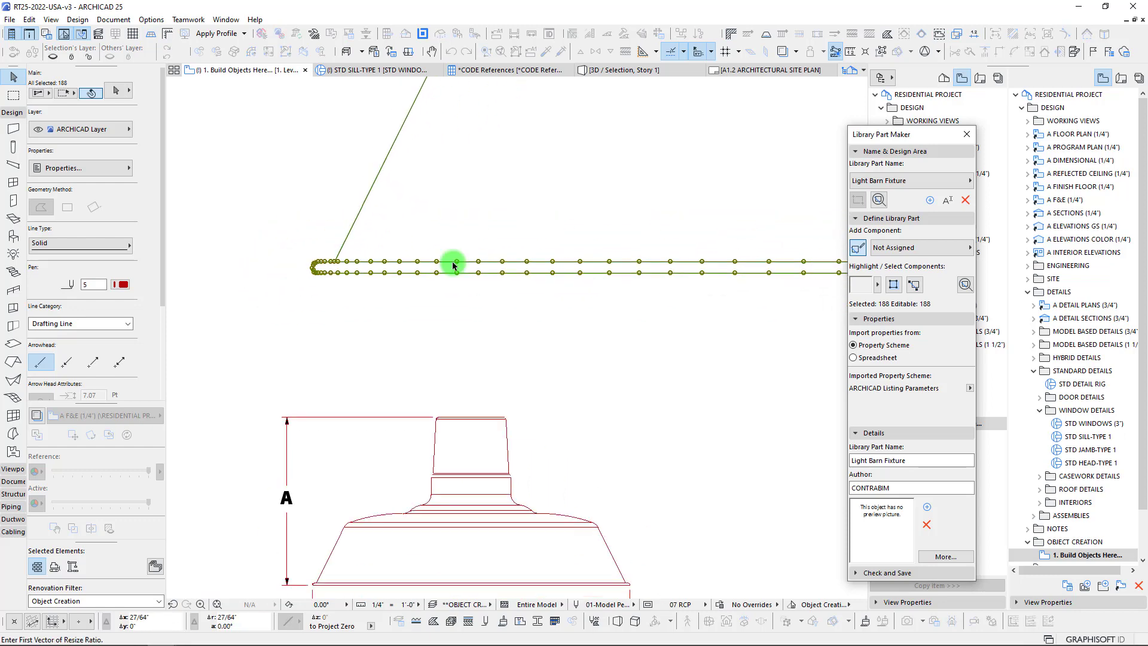
Step: Resize the selected upper fixture linework graphically so its base width matches the diameter B of the dimensioned fixture below
{"action": "scroll", "coordinate": [513, 302], "scroll_direction": "up", "scroll_amount": 4}
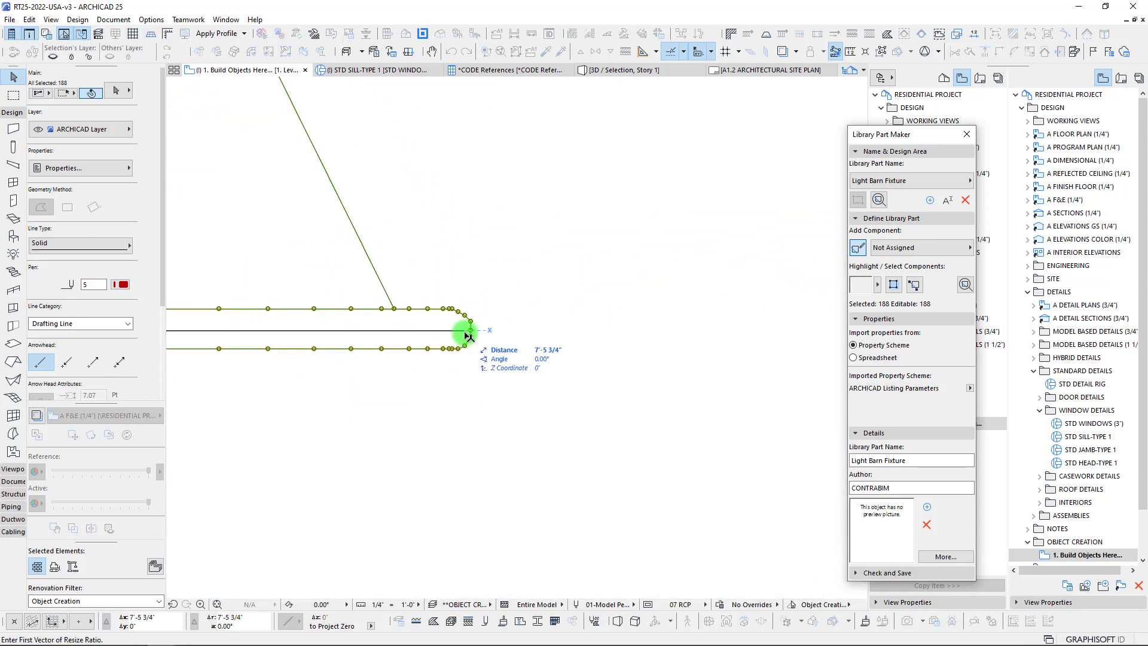
{"action": "left_click", "coordinate": [468, 333]}
{"action": "scroll", "coordinate": [329, 320], "scroll_direction": "down", "scroll_amount": 3}
{"action": "scroll", "coordinate": [398, 320], "scroll_direction": "up", "scroll_amount": 5}
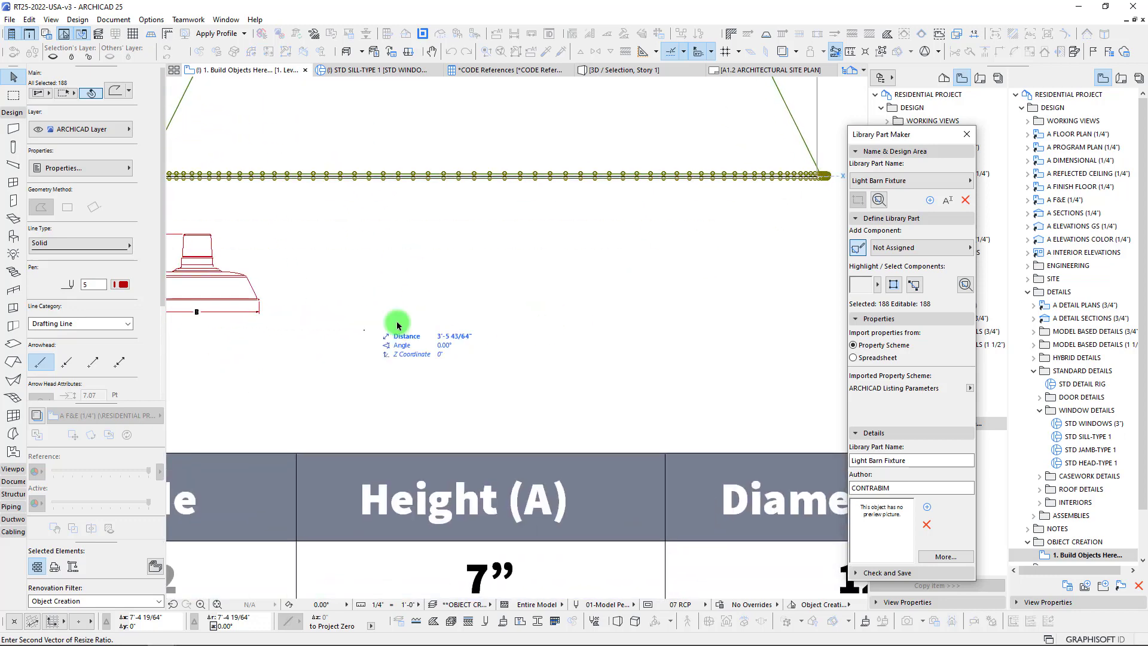
{"action": "scroll", "coordinate": [227, 284], "scroll_direction": "up", "scroll_amount": 4}
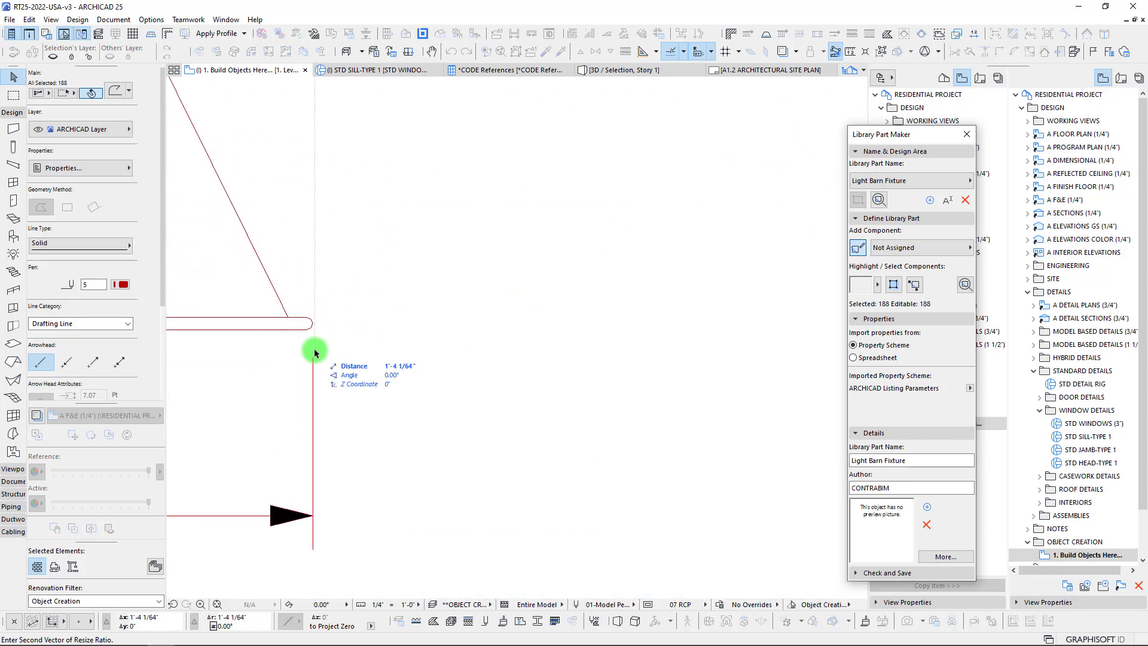
{"action": "scroll", "coordinate": [395, 279], "scroll_direction": "down", "scroll_amount": 6}
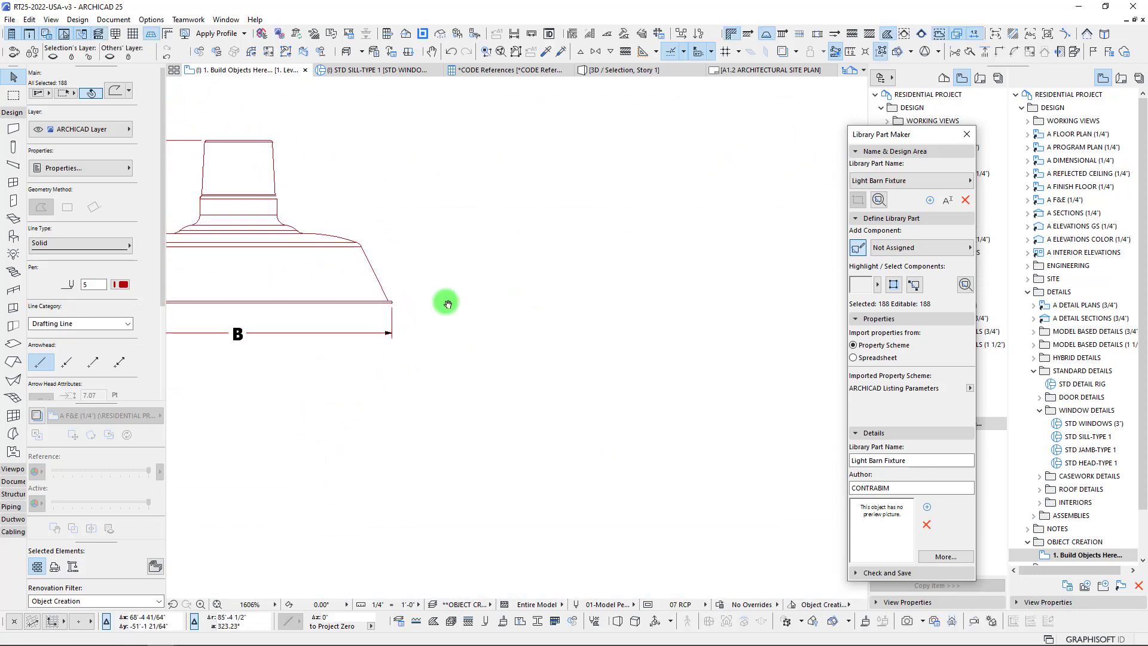
{"action": "middle_click_drag", "start_coordinate": [445, 302], "coordinate": [669, 469]}
{"action": "middle_click_drag", "start_coordinate": [506, 296], "coordinate": [506, 439]}
{"action": "key", "text": "Escape"}
Step: Move the upper fixture's cap, collar and top rim linework to just above the neck of the dimensioned fixture
{"action": "scroll", "coordinate": [456, 125], "scroll_direction": "up", "scroll_amount": 10}
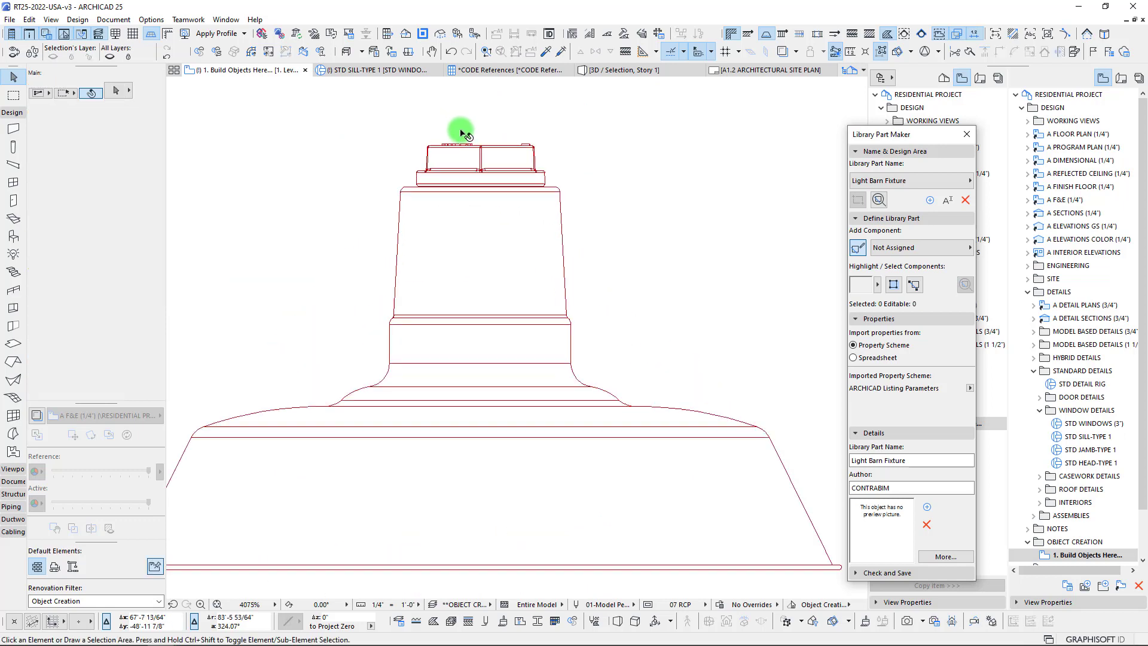
{"action": "middle_click_drag", "start_coordinate": [460, 131], "coordinate": [446, 162]}
{"action": "left_click_drag", "start_coordinate": [278, 141], "coordinate": [704, 309]}
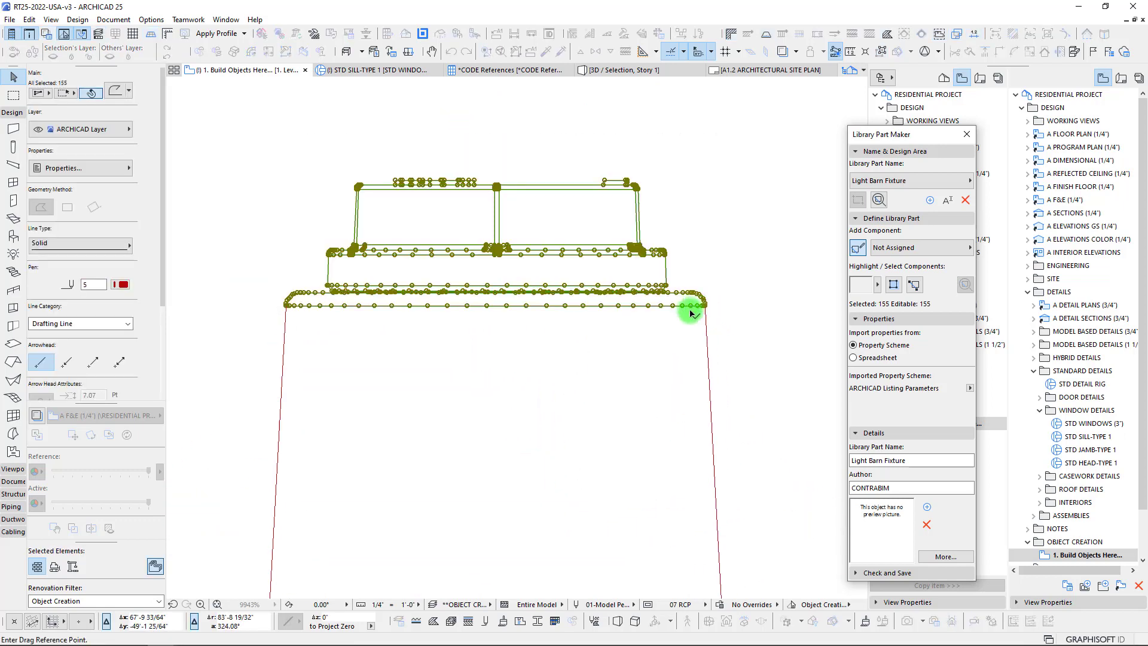
{"action": "left_click", "coordinate": [704, 306]}
{"action": "scroll", "coordinate": [679, 380], "scroll_direction": "down", "scroll_amount": 10}
{"action": "middle_click_drag", "start_coordinate": [693, 361], "coordinate": [566, 61]}
{"action": "scroll", "coordinate": [560, 321], "scroll_direction": "up", "scroll_amount": 9}
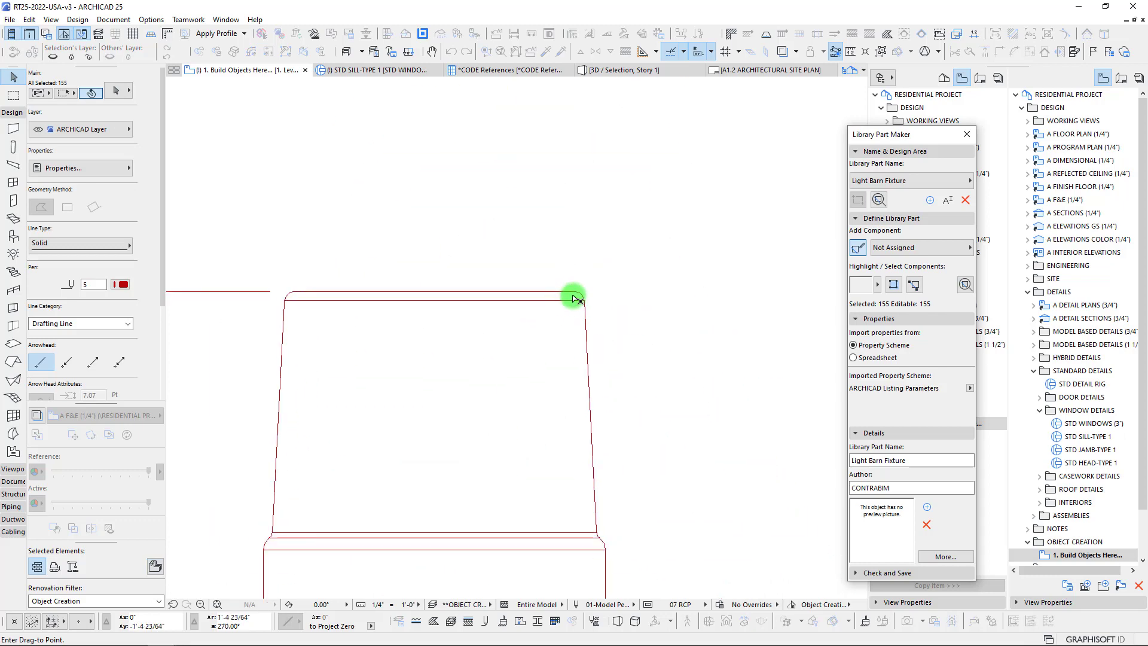
{"action": "left_click", "coordinate": [499, 226]}
{"action": "scroll", "coordinate": [496, 232], "scroll_direction": "up", "scroll_amount": 3}
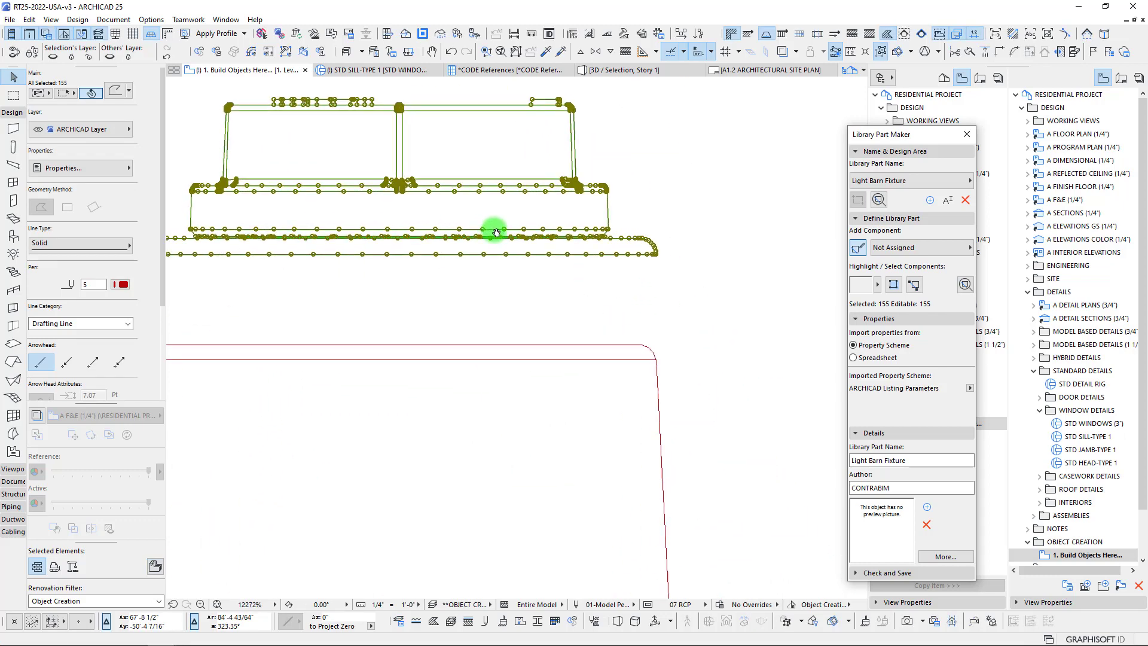
{"action": "middle_click_drag", "start_coordinate": [496, 232], "coordinate": [625, 251]}
{"action": "key", "text": "Escape"}
{"action": "left_click", "coordinate": [712, 288]}
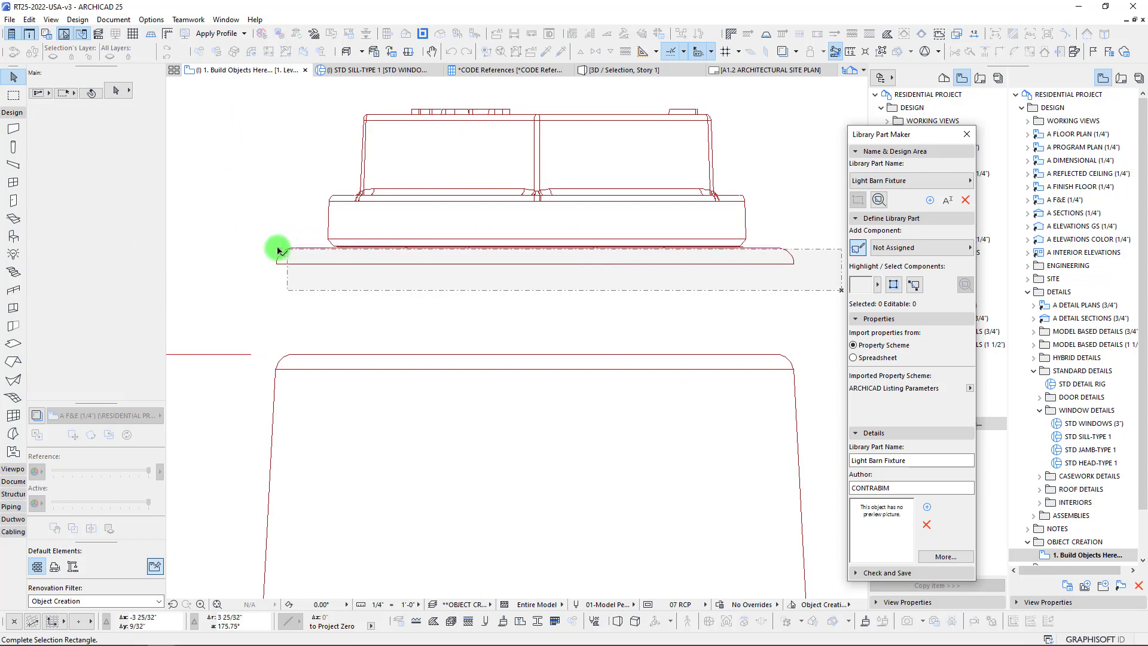
{"action": "scroll", "coordinate": [269, 250], "scroll_direction": "up", "scroll_amount": 5}
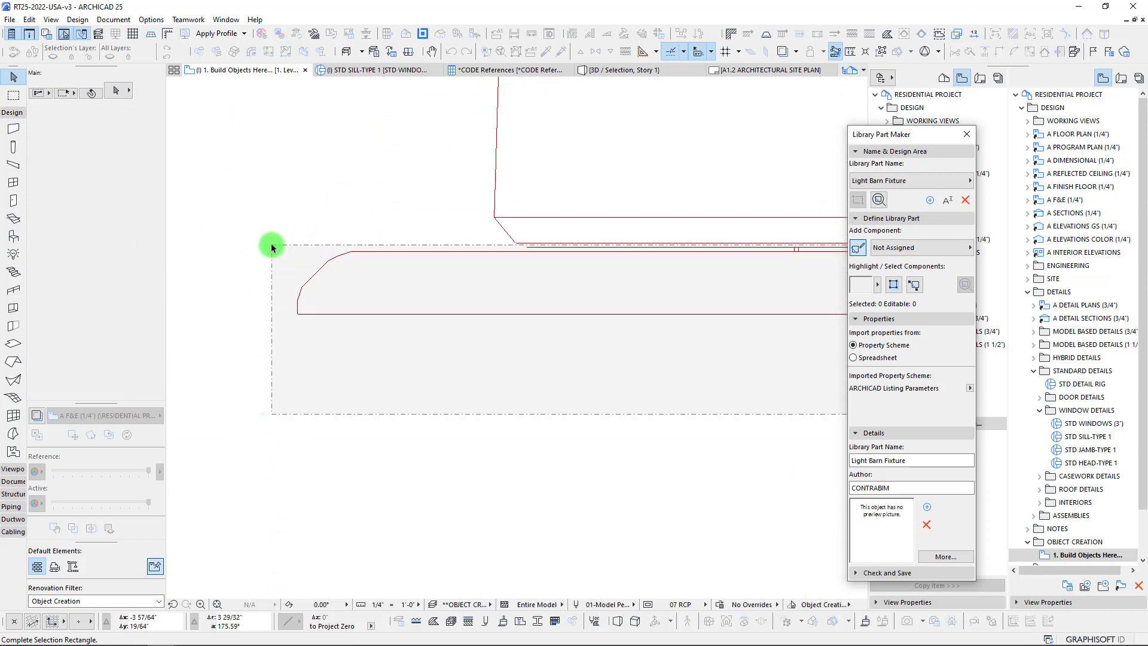
{"action": "left_click", "coordinate": [269, 250]}
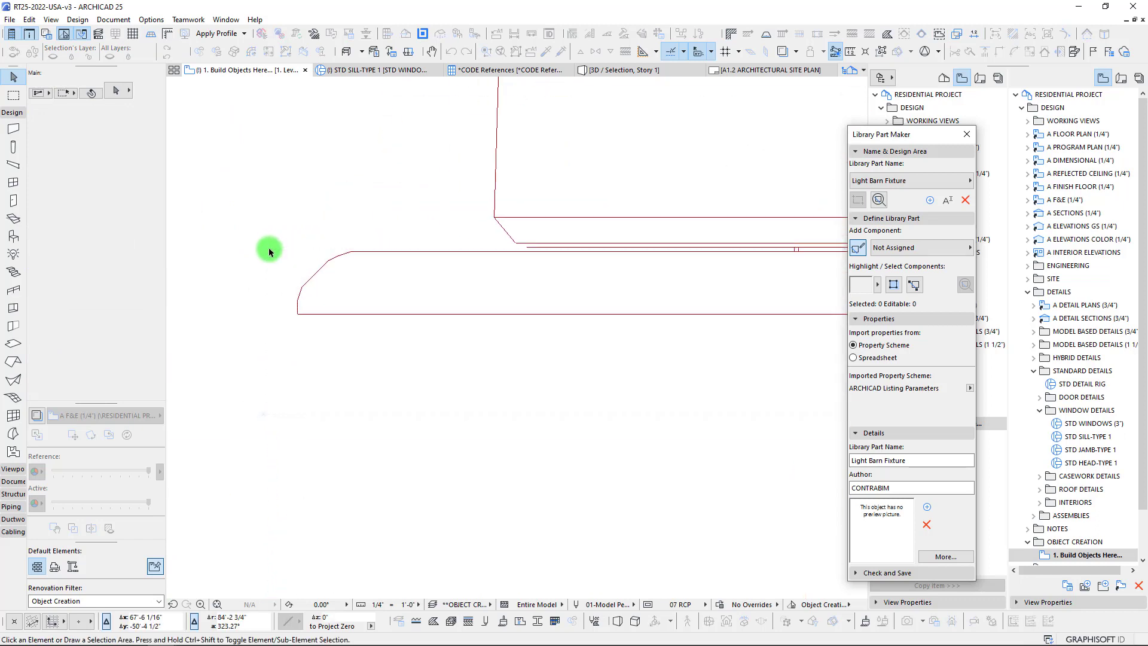
{"action": "key", "text": "Escape"}
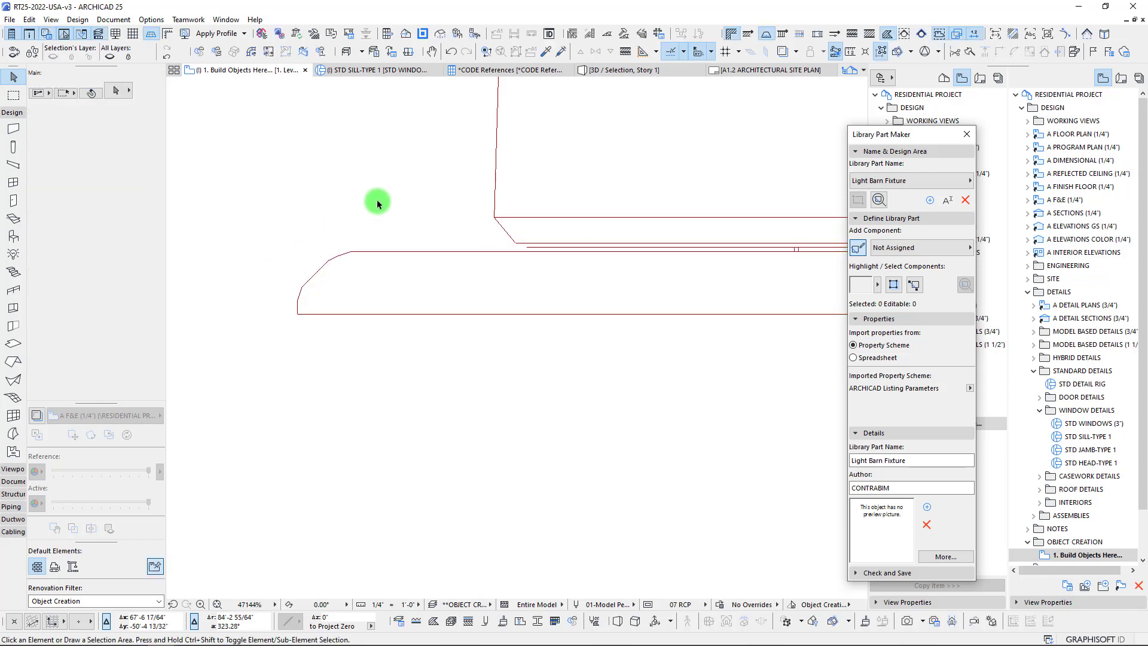
Step: Select the cap and collar linework without the rounded rim beneath and drag it straight down onto the top of the dimensioned fixture's neck
{"action": "scroll", "coordinate": [377, 199], "scroll_direction": "down", "scroll_amount": 4}
{"action": "middle_click_drag", "start_coordinate": [590, 128], "coordinate": [468, 335]}
{"action": "left_click", "coordinate": [251, 173]}
{"action": "middle_click_drag", "start_coordinate": [595, 358], "coordinate": [325, 279]}
{"action": "scroll", "coordinate": [716, 344], "scroll_direction": "up", "scroll_amount": 2}
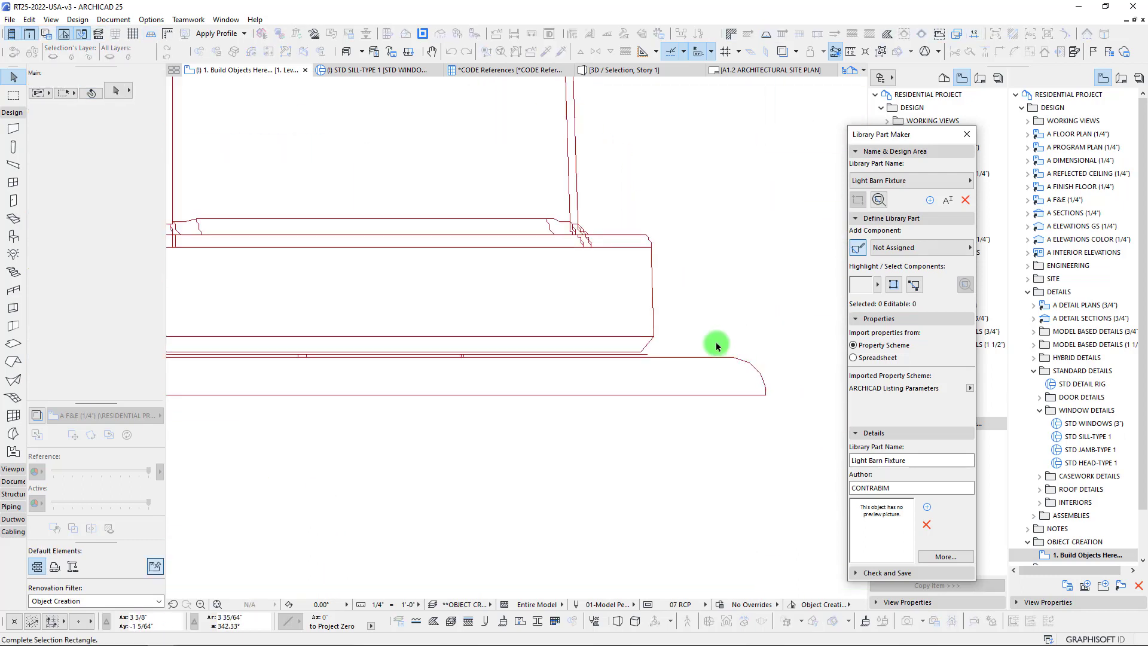
{"action": "scroll", "coordinate": [716, 346], "scroll_direction": "up", "scroll_amount": 3}
{"action": "left_click", "coordinate": [561, 381]}
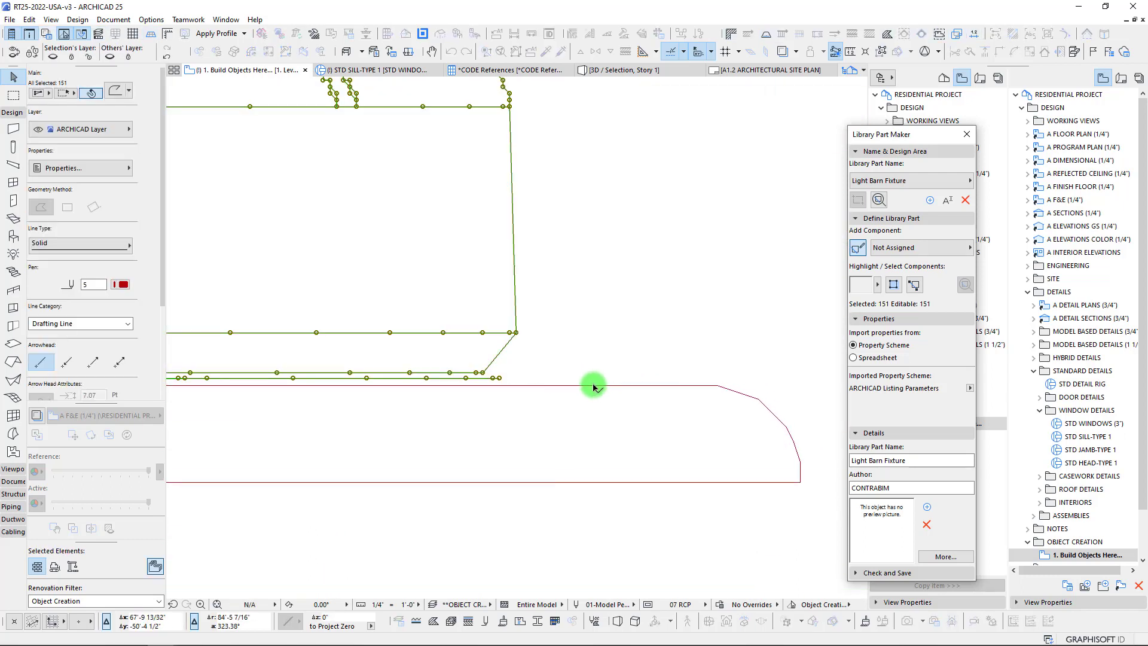
{"action": "key", "text": "ctrl+d"}
{"action": "left_click", "coordinate": [592, 385]}
{"action": "scroll", "coordinate": [587, 385], "scroll_direction": "down", "scroll_amount": 4}
{"action": "middle_click_drag", "start_coordinate": [586, 375], "coordinate": [565, 189]}
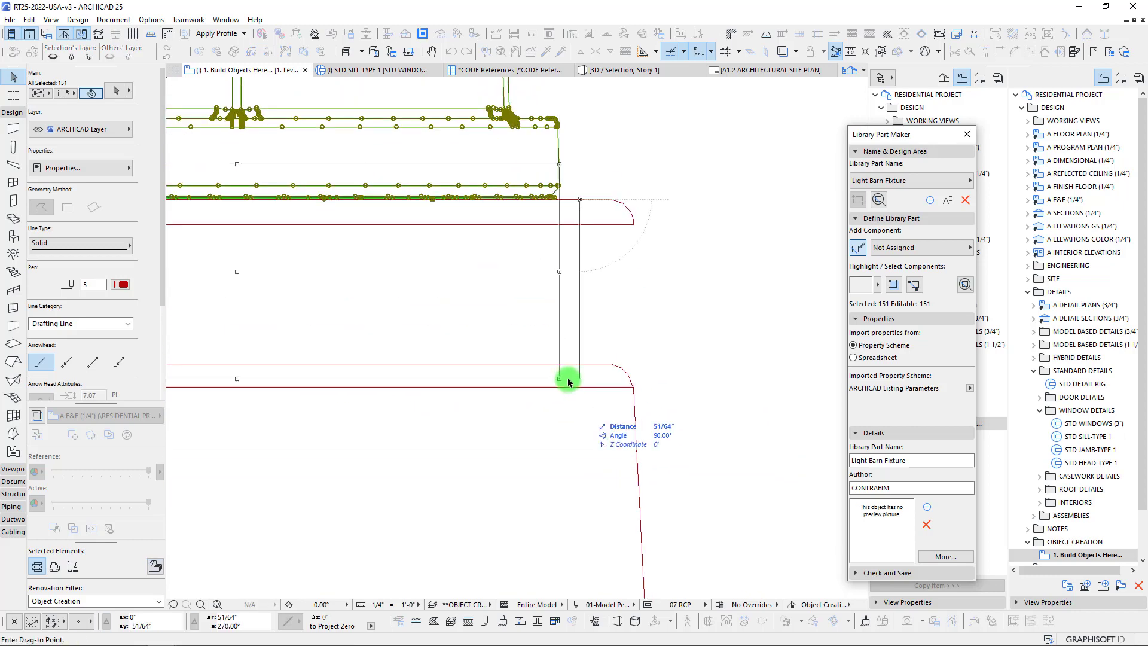
{"action": "left_click", "coordinate": [578, 366]}
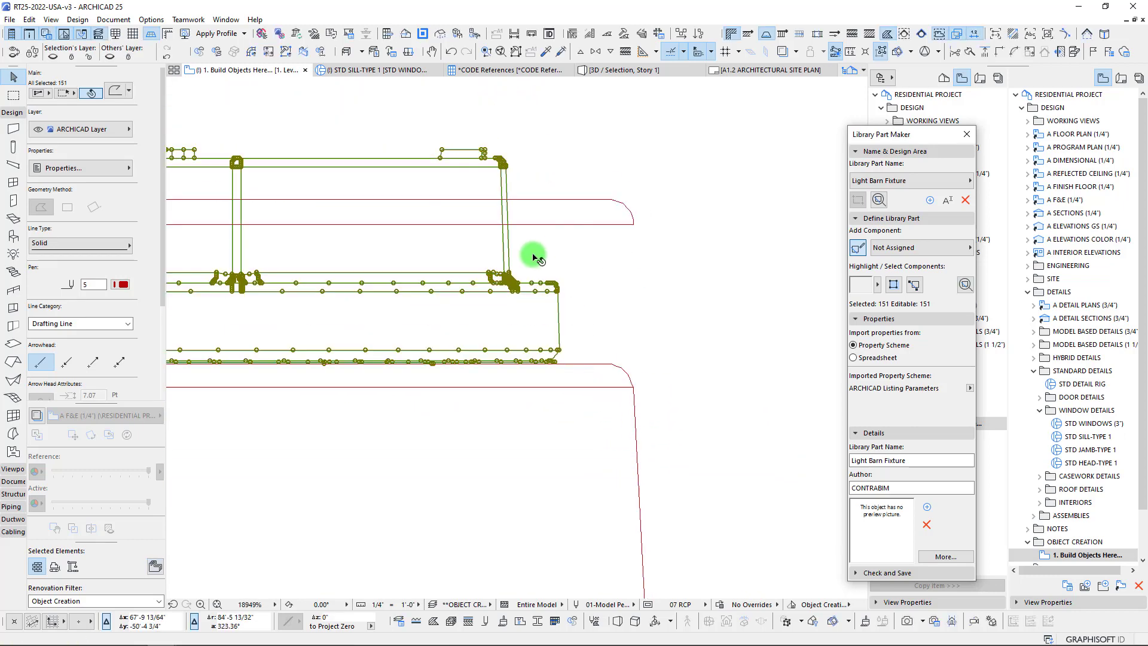
Step: Delete the leftover rounded rim linework that crosses the cap above the dimensioned fixture
{"action": "left_click", "coordinate": [652, 238]}
{"action": "left_click", "coordinate": [655, 237]}
{"action": "middle_click_drag", "start_coordinate": [296, 220], "coordinate": [511, 229]}
{"action": "left_click", "coordinate": [300, 159]}
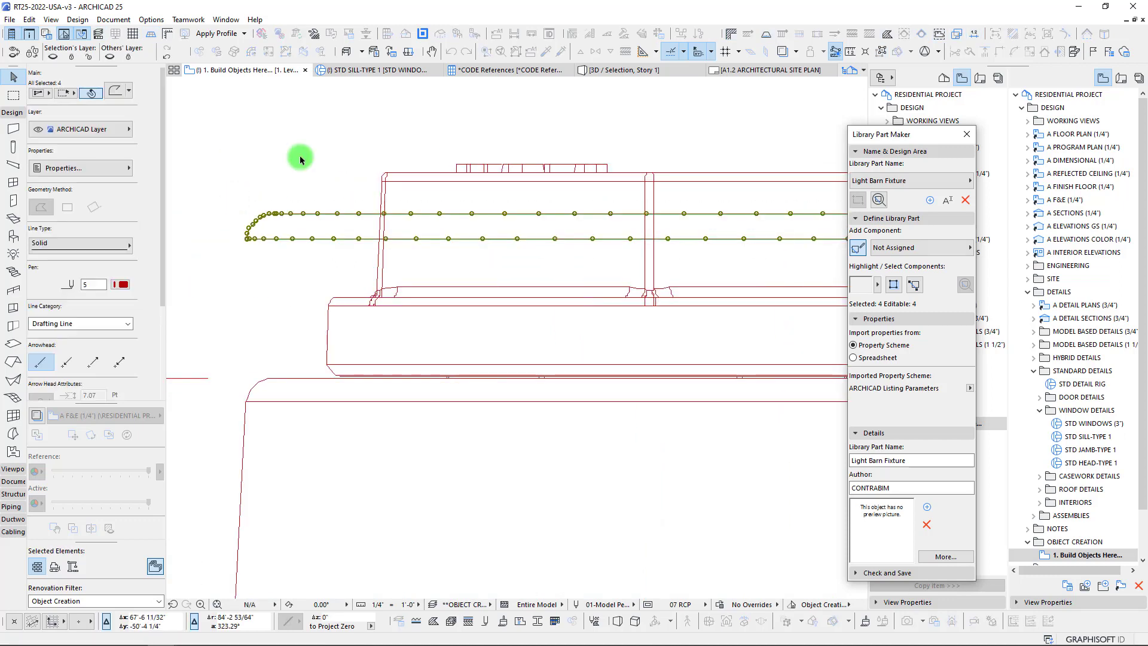
{"action": "key", "text": "Delete"}
{"action": "scroll", "coordinate": [520, 239], "scroll_direction": "down", "scroll_amount": 8}
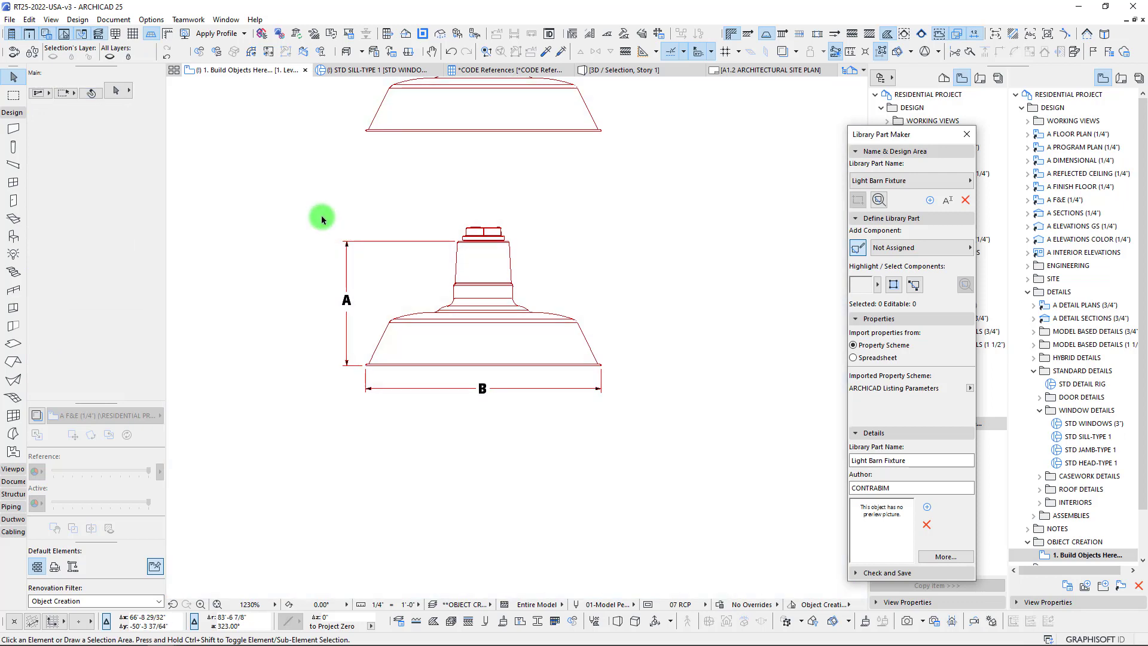
{"action": "left_click", "coordinate": [320, 217]}
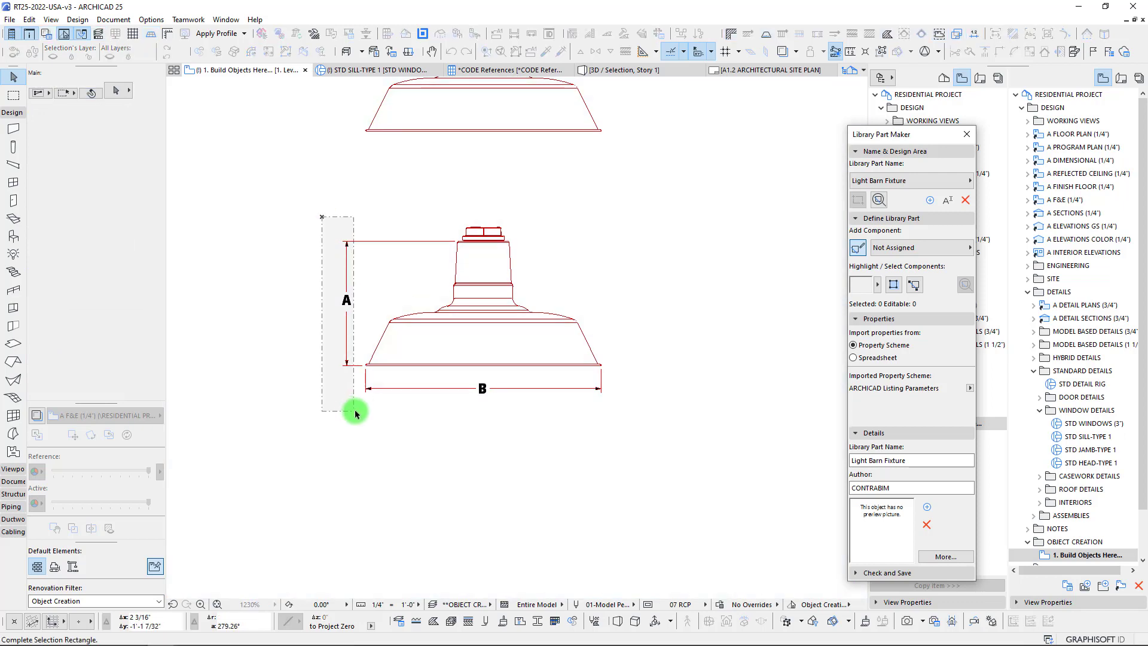
{"action": "left_click", "coordinate": [365, 418]}
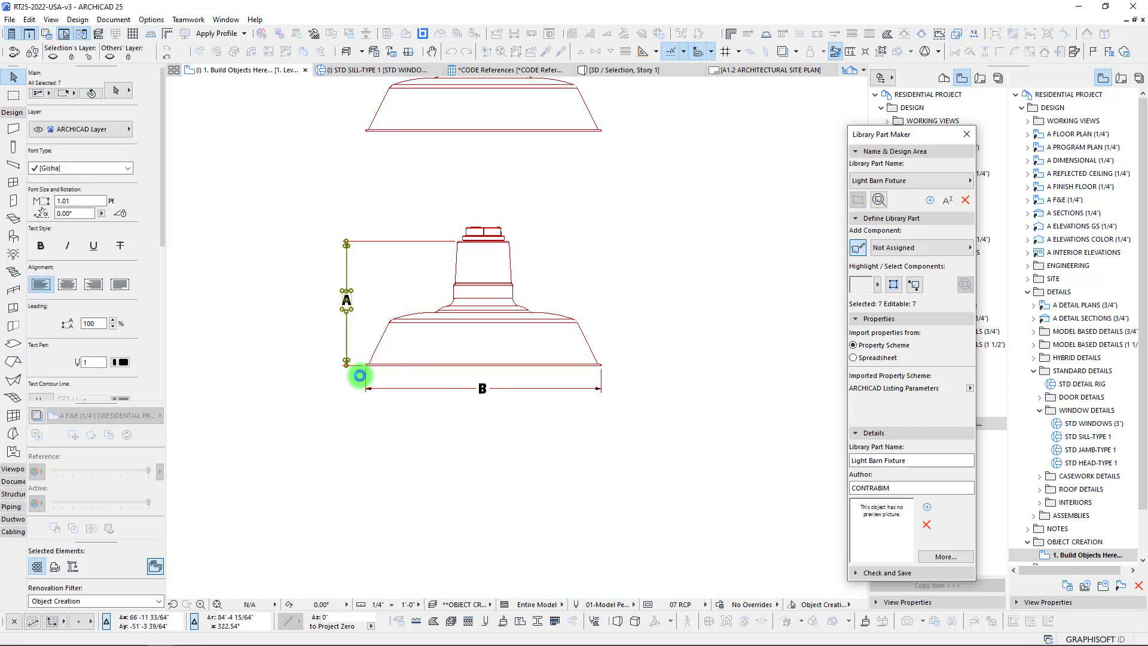
{"action": "scroll", "coordinate": [366, 379], "scroll_direction": "up", "scroll_amount": 5}
{"action": "scroll", "coordinate": [368, 343], "scroll_direction": "down", "scroll_amount": 6}
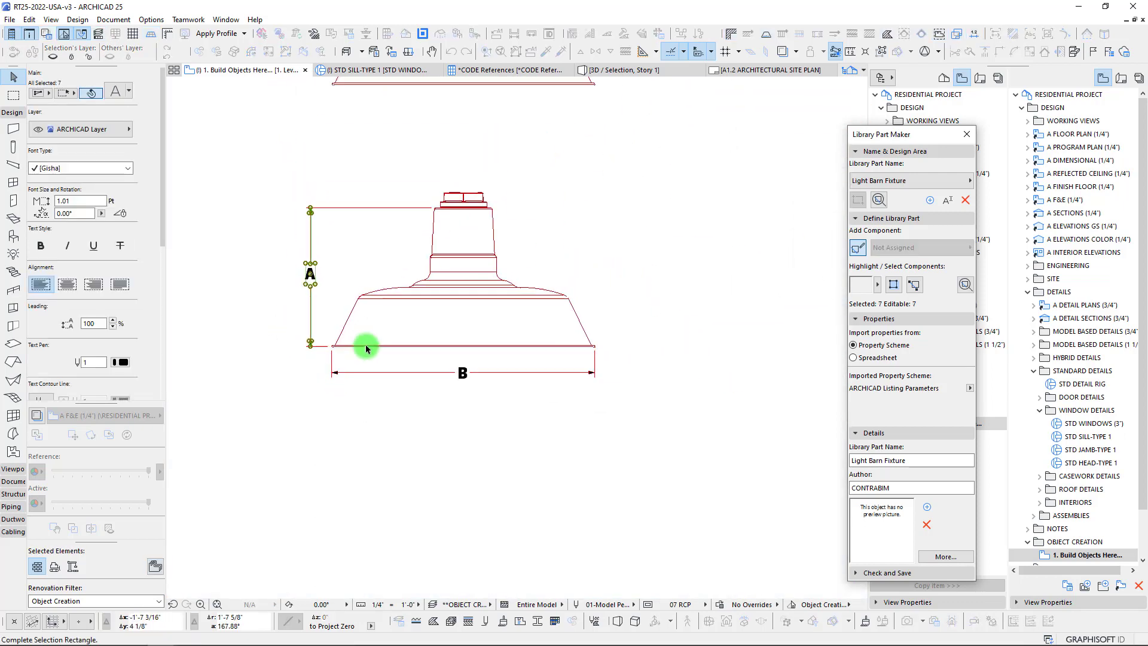
{"action": "key", "text": "Escape"}
{"action": "key", "text": "Escape"}
Step: Examine the height (A) and diameter (B) values in the shade code table below the fixture drawings
{"action": "scroll", "coordinate": [323, 359], "scroll_direction": "down", "scroll_amount": 5}
{"action": "middle_click_drag", "start_coordinate": [394, 317], "coordinate": [385, 385]}
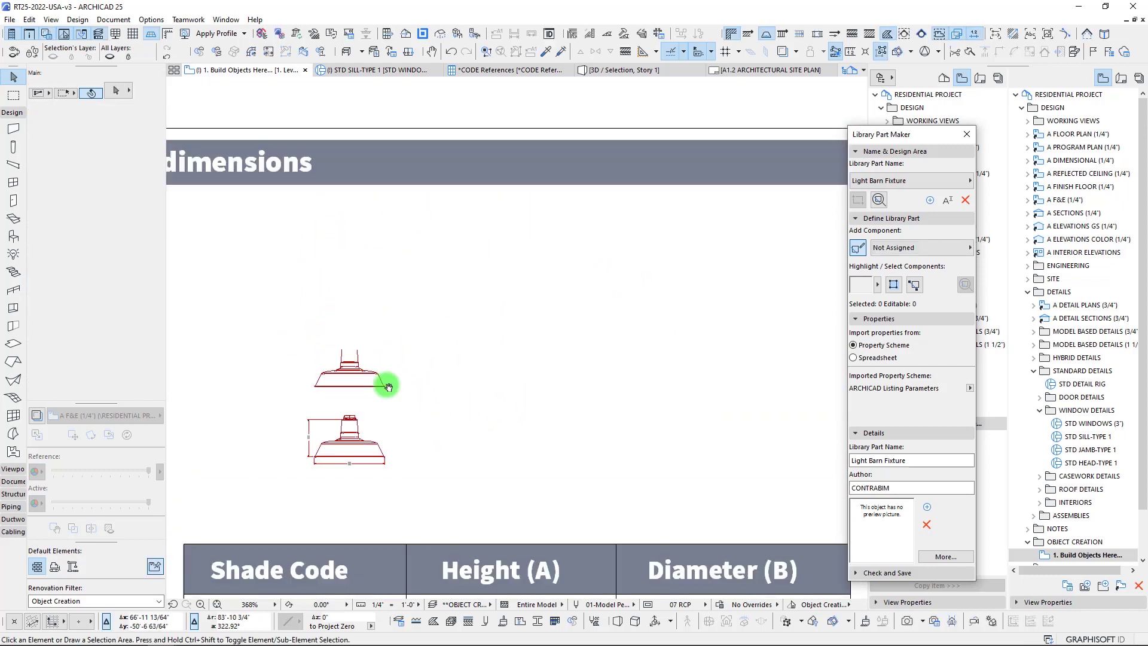
{"action": "mouse_move", "coordinate": [483, 350]}
{"action": "middle_mouse_down"}
{"action": "mouse_move", "coordinate": [444, 468]}
{"action": "mouse_move", "coordinate": [392, 141]}
{"action": "middle_mouse_up"}
{"action": "middle_click_drag", "start_coordinate": [526, 396], "coordinate": [573, 265]}
{"action": "middle_click_drag", "start_coordinate": [253, 362], "coordinate": [264, 378]}
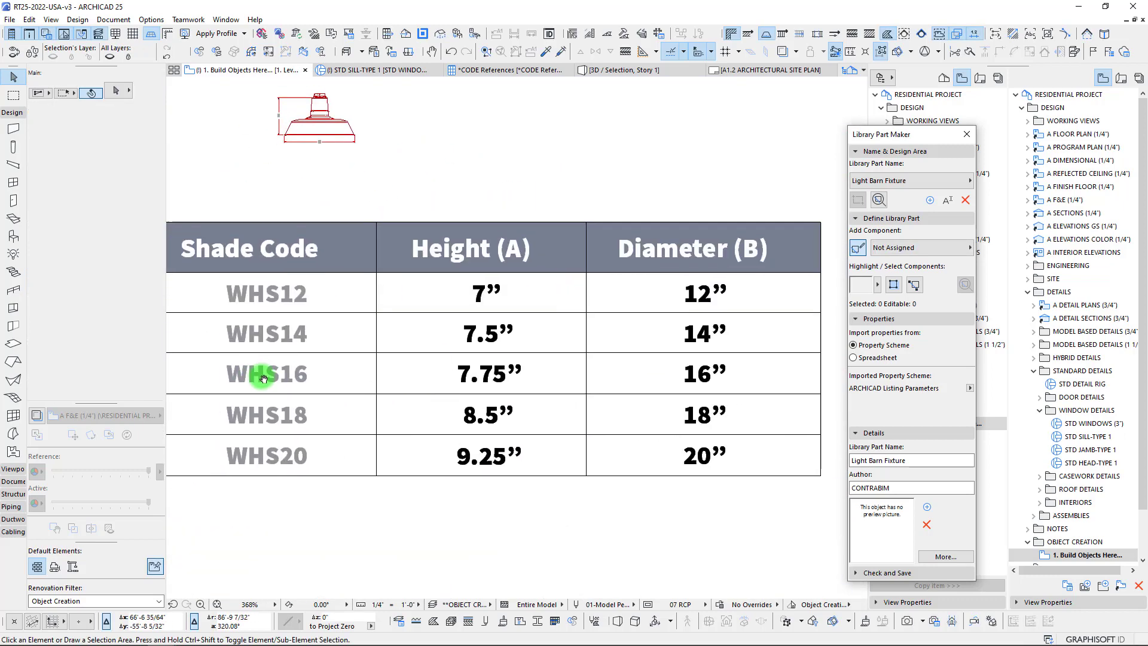
{"action": "middle_click_drag", "start_coordinate": [469, 362], "coordinate": [502, 546]}
Step: Measure the fixture's height along dimension A, from the base line up to the upper extension line
{"action": "scroll", "coordinate": [320, 277], "scroll_direction": "up", "scroll_amount": 8}
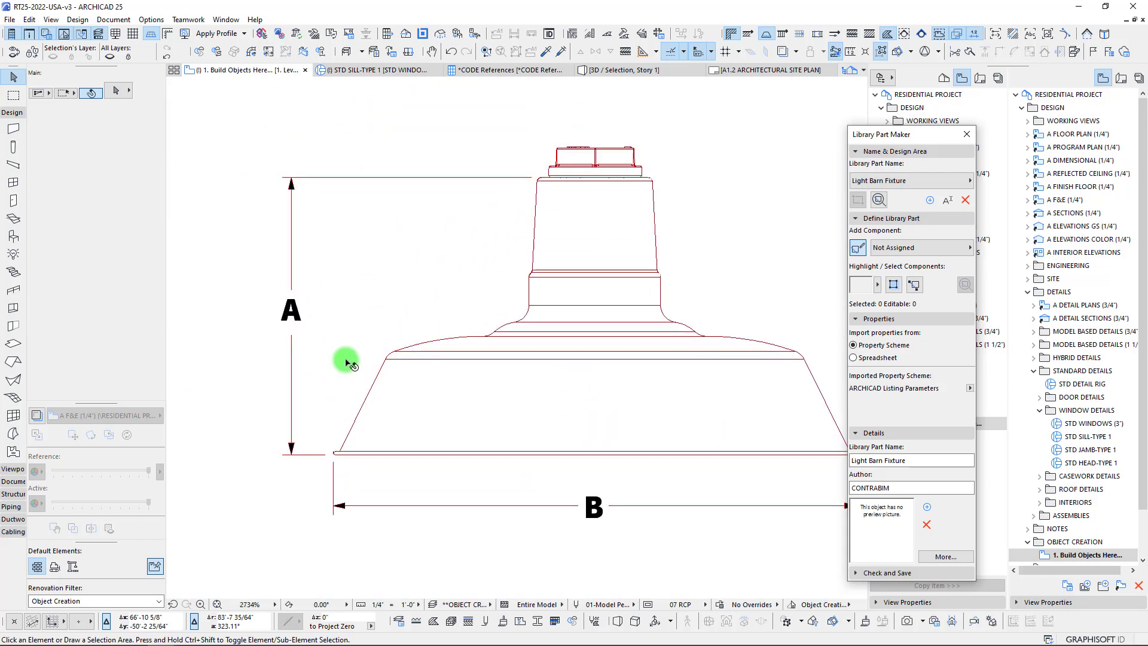
{"action": "key", "text": "m"}
{"action": "left_click", "coordinate": [317, 452]}
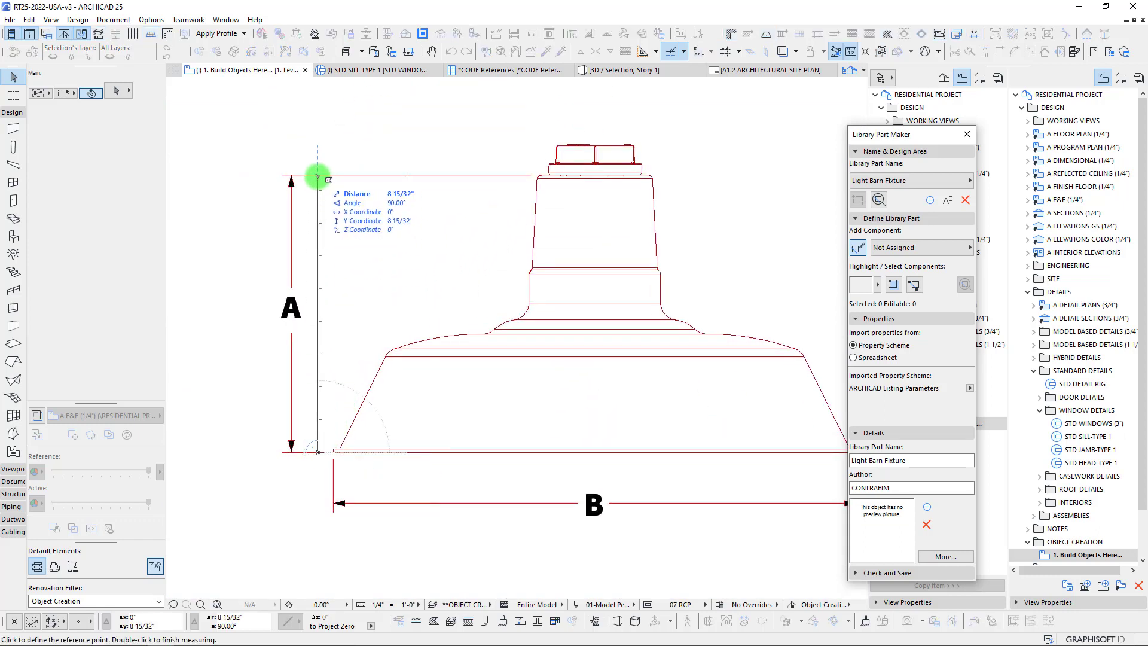
{"action": "scroll", "coordinate": [317, 177], "scroll_direction": "down", "scroll_amount": 8}
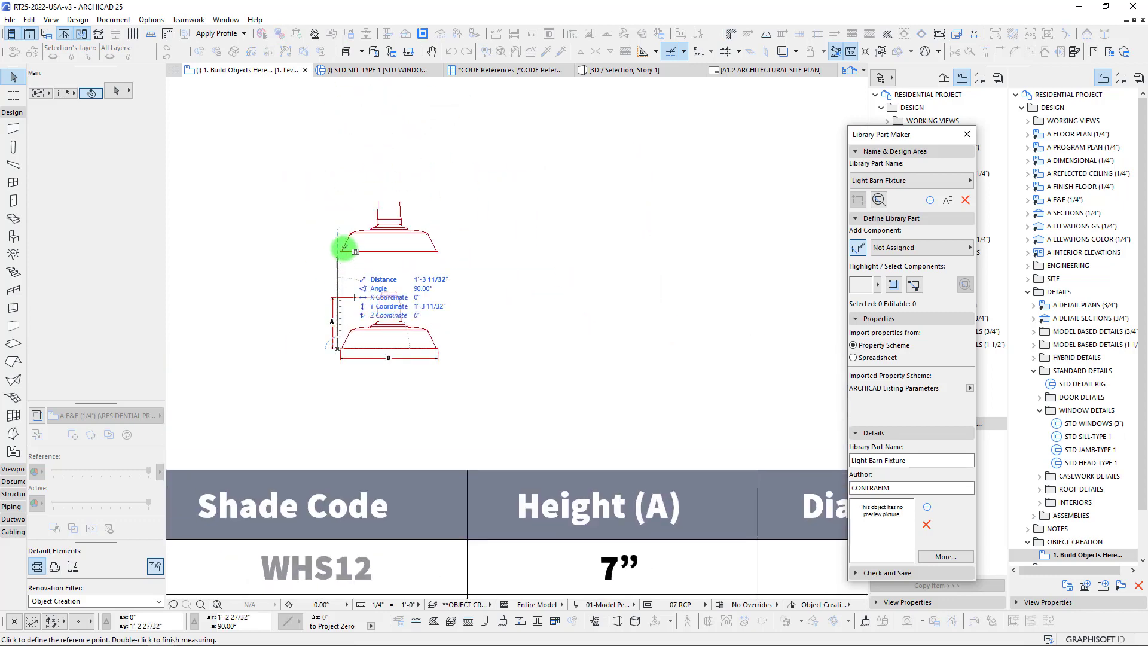
{"action": "scroll", "coordinate": [371, 223], "scroll_direction": "up", "scroll_amount": 3}
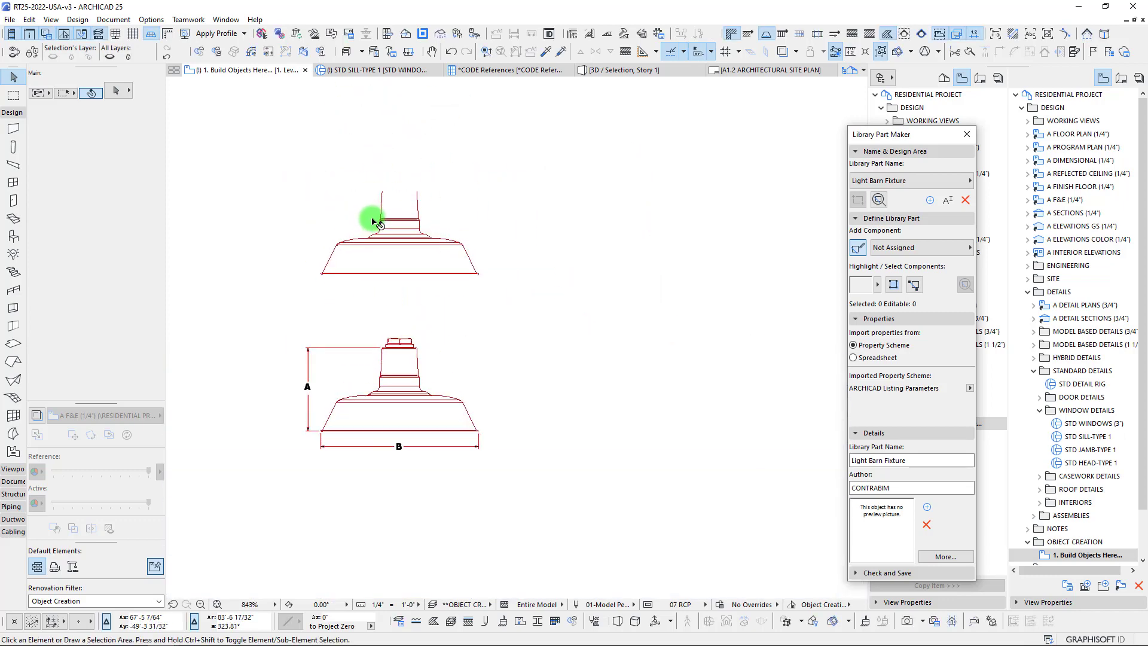
Step: Compare the fixture with the shade table's heights and start another height measurement from the base of dimension A
{"action": "scroll", "coordinate": [433, 260], "scroll_direction": "up", "scroll_amount": 2}
{"action": "scroll", "coordinate": [433, 260], "scroll_direction": "down", "scroll_amount": 5}
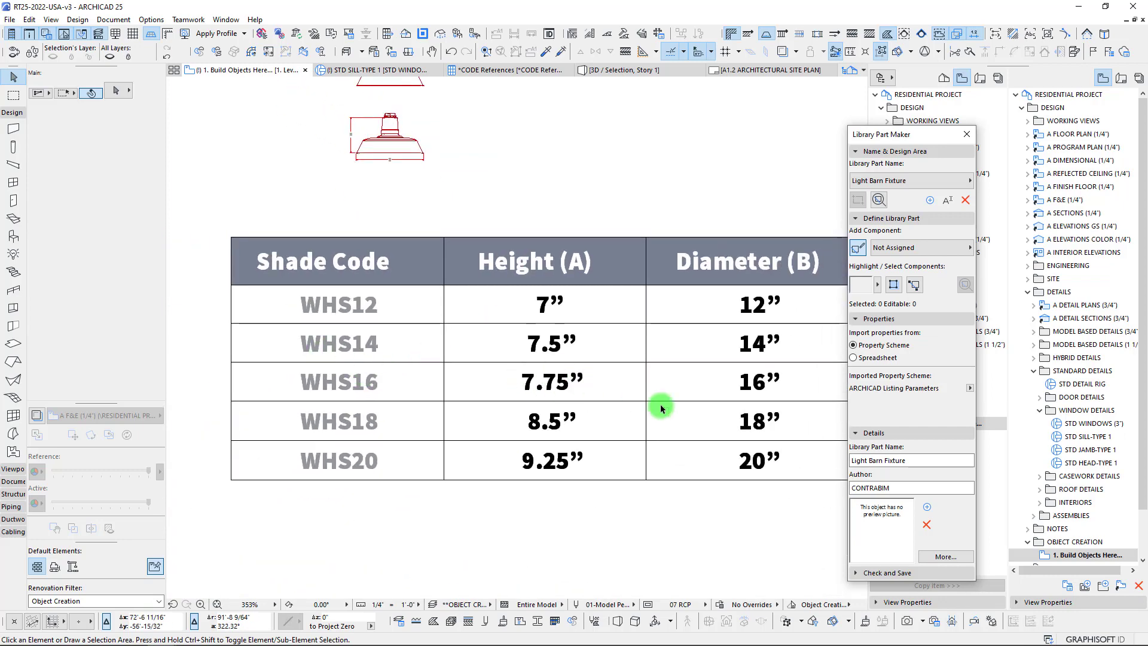
{"action": "middle_click_drag", "start_coordinate": [751, 404], "coordinate": [721, 463]}
{"action": "scroll", "coordinate": [333, 180], "scroll_direction": "up", "scroll_amount": 8}
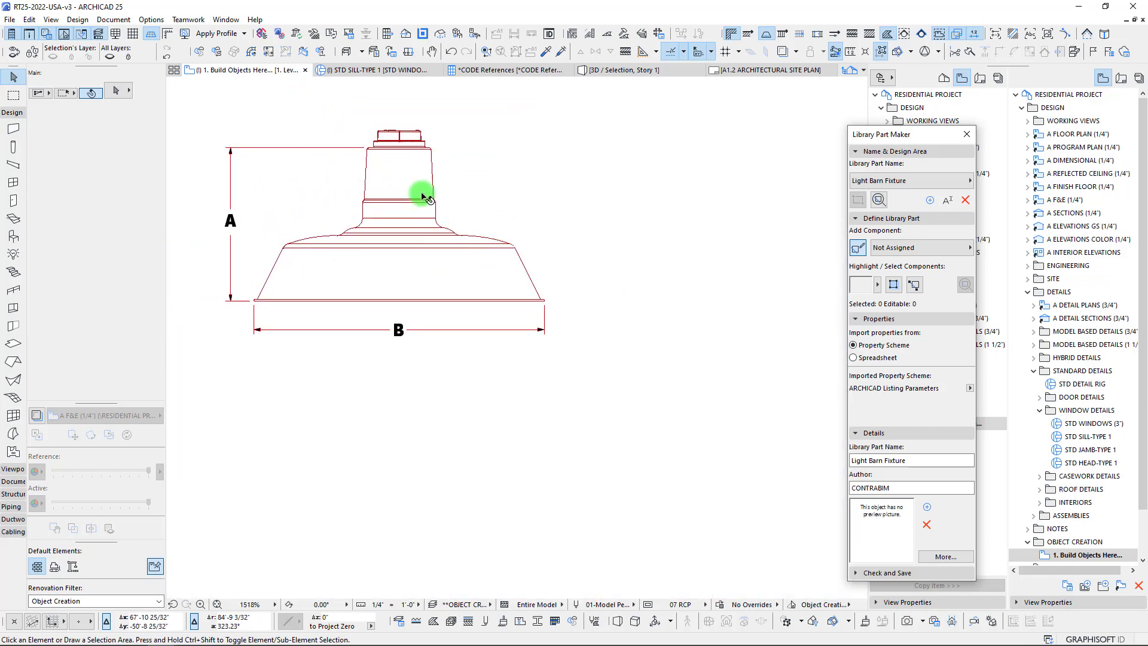
{"action": "middle_click_drag", "start_coordinate": [378, 166], "coordinate": [439, 205]}
{"action": "scroll", "coordinate": [404, 183], "scroll_direction": "up", "scroll_amount": 2}
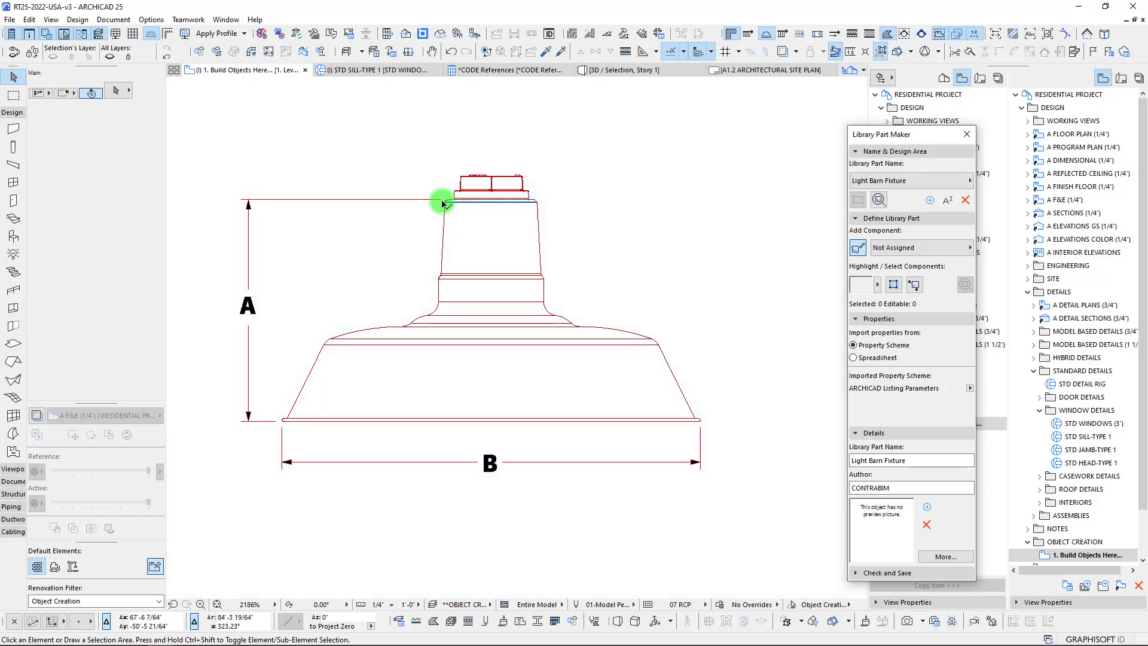
{"action": "key", "text": "m"}
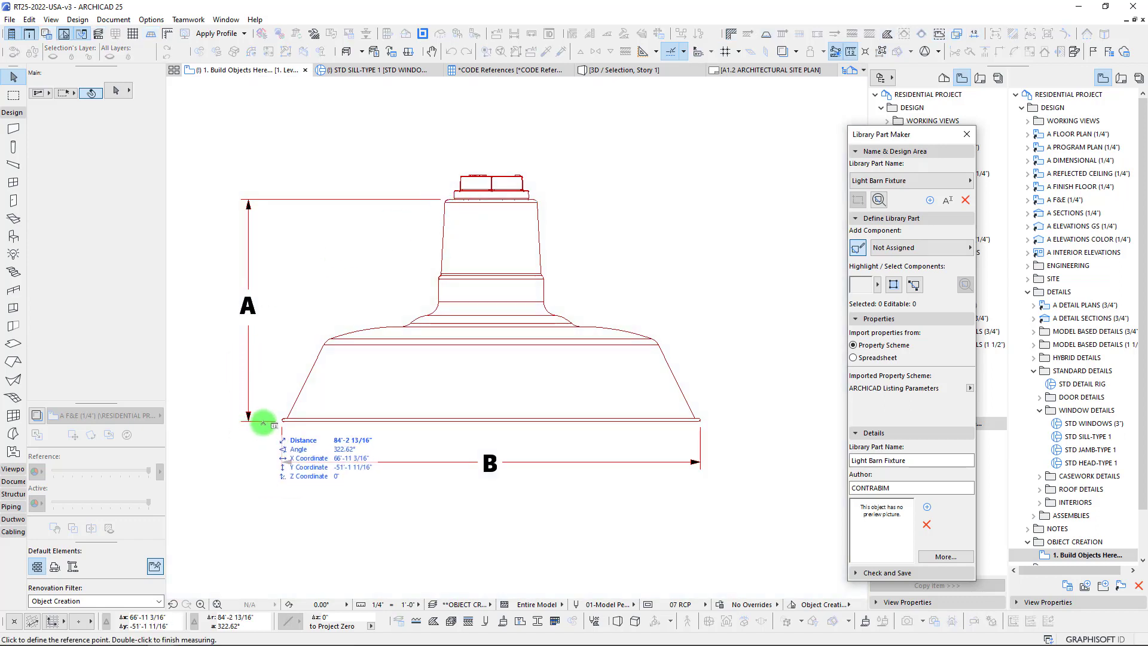
{"action": "left_click", "coordinate": [262, 421]}
{"action": "key", "text": "Escape"}
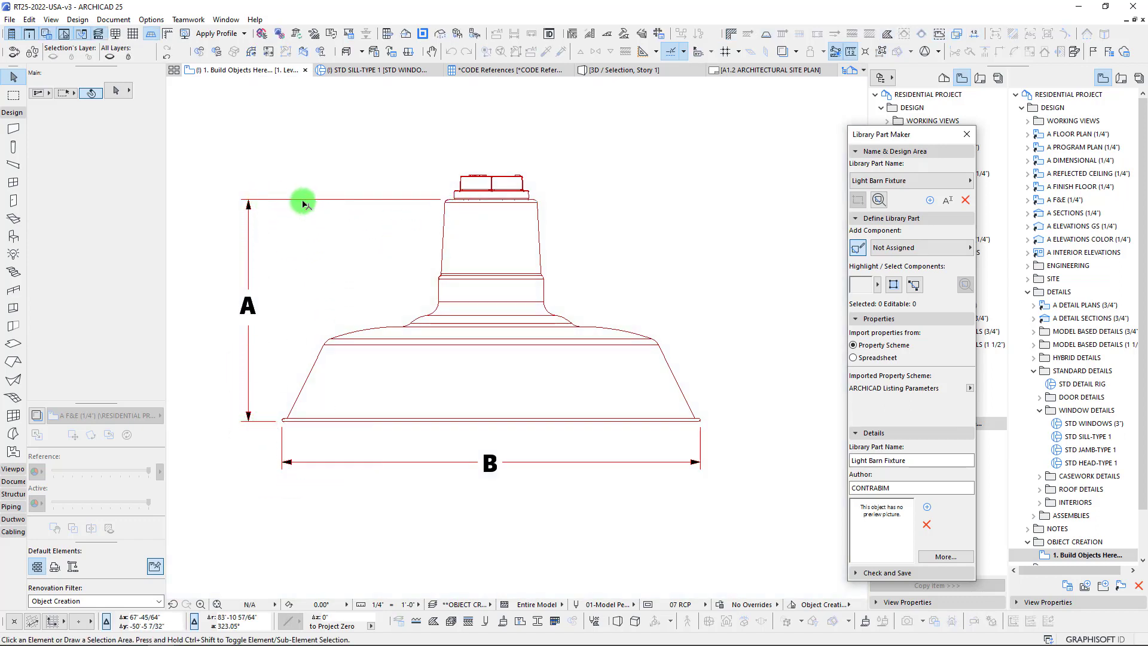
Step: Copy dimension A's upper extension line to the fixture's base, and place a copy 7.75" above the base
{"action": "left_click", "coordinate": [299, 199]}
{"action": "left_click", "coordinate": [241, 199]}
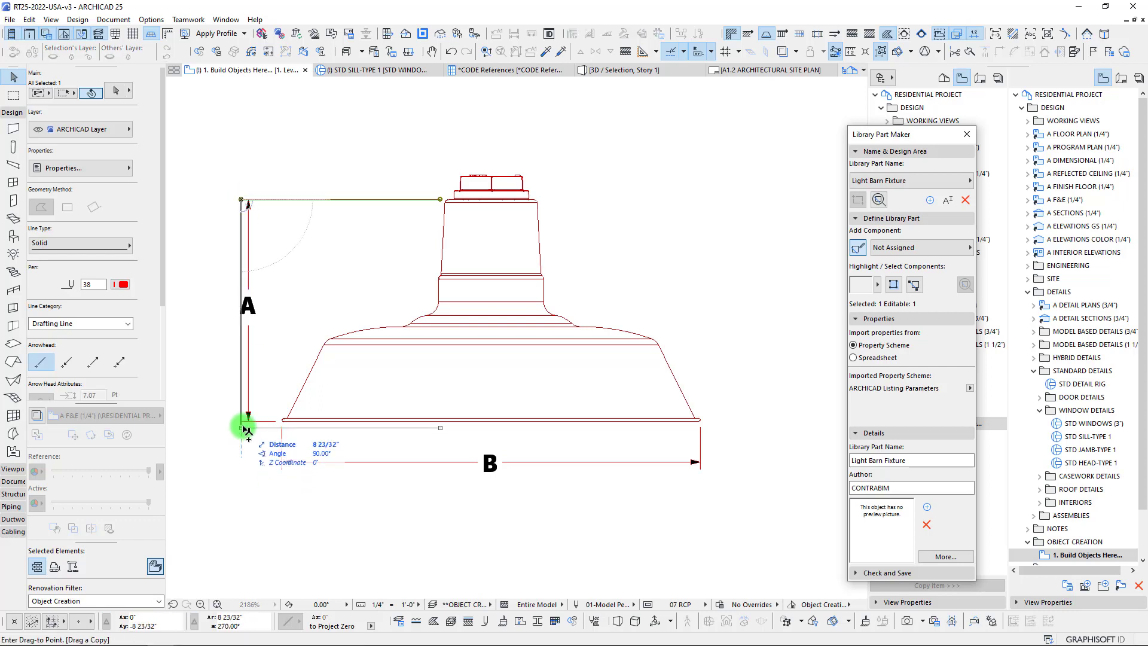
{"action": "left_click", "coordinate": [241, 421]}
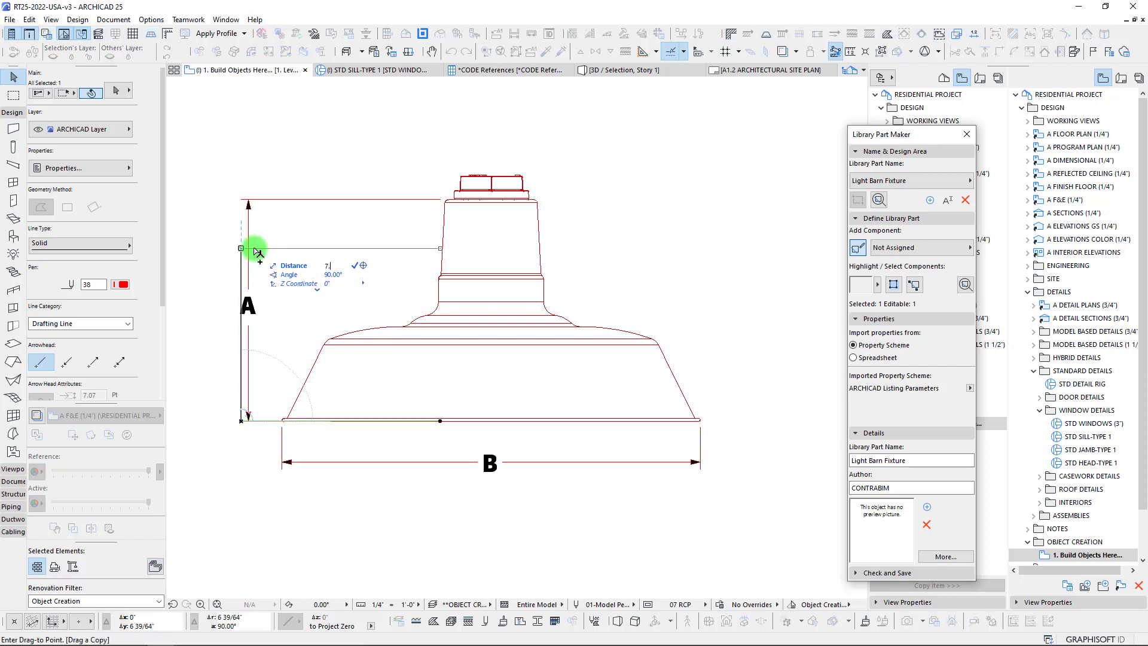
{"action": "type", "text": "7.75\""}
{"action": "key", "text": "Return"}
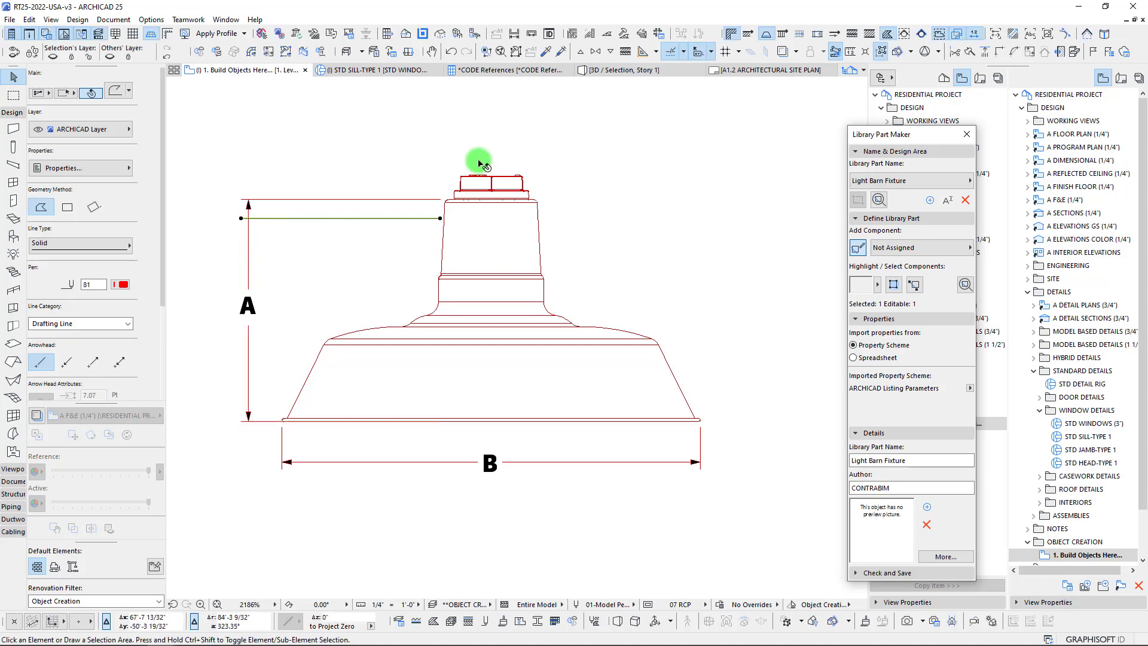
Step: Move the cap with the neck's rounded top edge straight down so its lower corners align with the 7.75" height line
{"action": "key", "text": "Escape"}
{"action": "scroll", "coordinate": [476, 201], "scroll_direction": "up", "scroll_amount": 1}
{"action": "scroll", "coordinate": [476, 201], "scroll_direction": "up", "scroll_amount": 1}
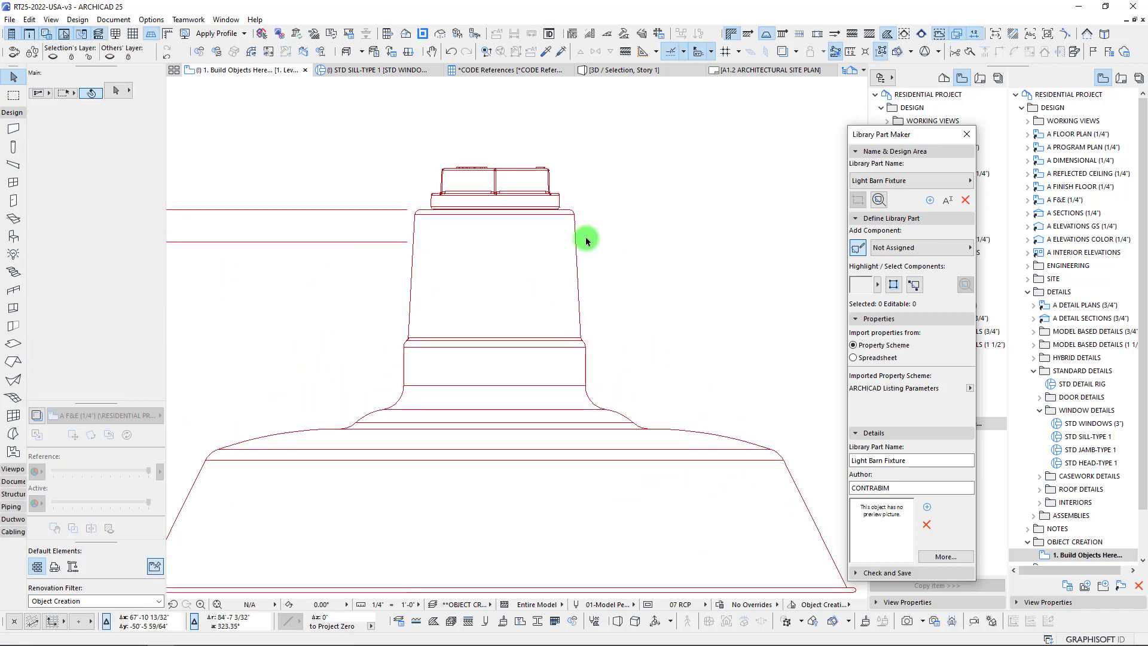
{"action": "key", "text": "ctrl+a"}
{"action": "scroll", "coordinate": [413, 222], "scroll_direction": "up", "scroll_amount": 2}
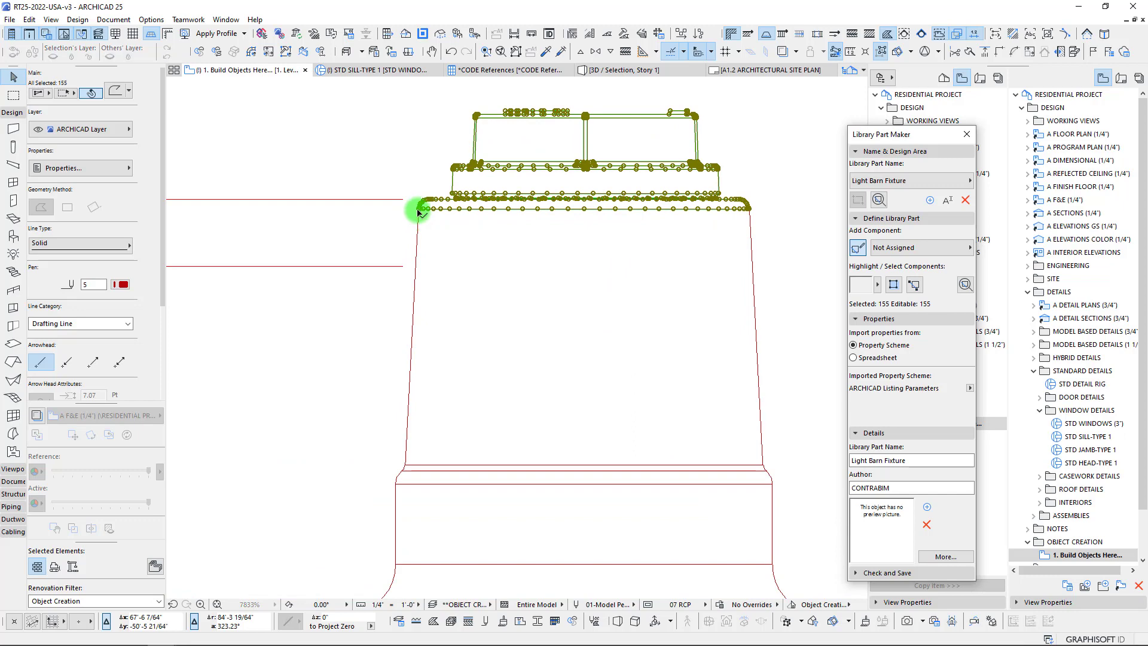
{"action": "left_click_drag", "start_coordinate": [418, 210], "coordinate": [413, 287]}
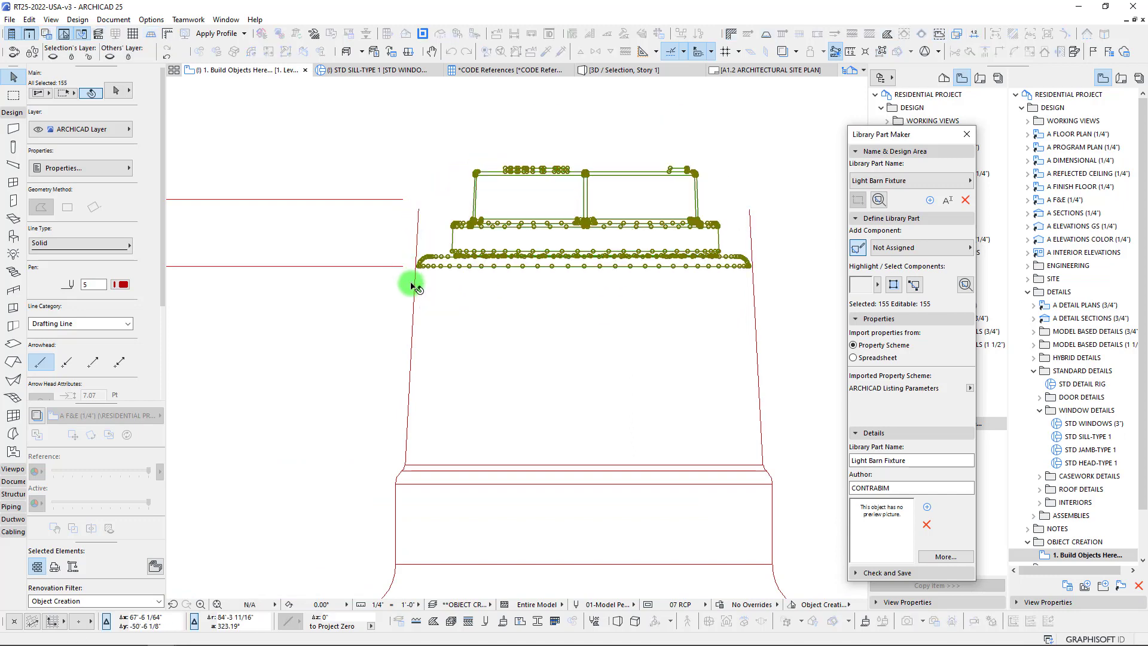
Step: Shorten the neck's two slanted side lines so their upper ends meet the corners of the lowered top edge
{"action": "left_click", "coordinate": [416, 258]}
{"action": "left_click", "coordinate": [419, 265]}
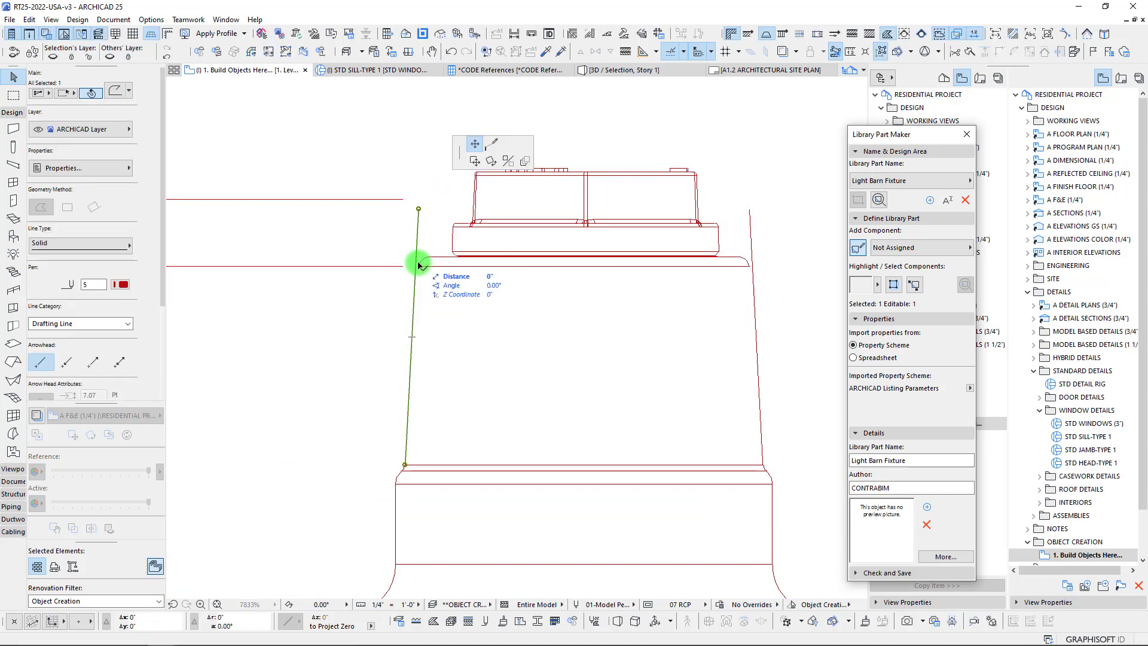
{"action": "left_click", "coordinate": [420, 264]}
{"action": "left_click", "coordinate": [748, 215]}
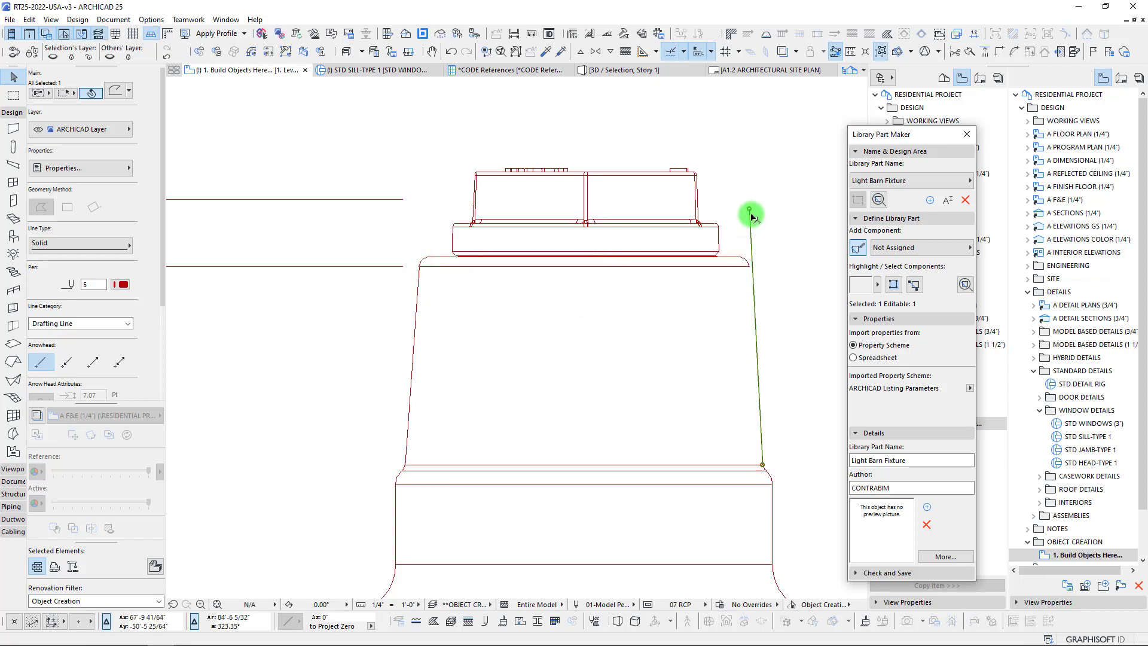
{"action": "left_click", "coordinate": [750, 265]}
{"action": "left_click", "coordinate": [595, 246]}
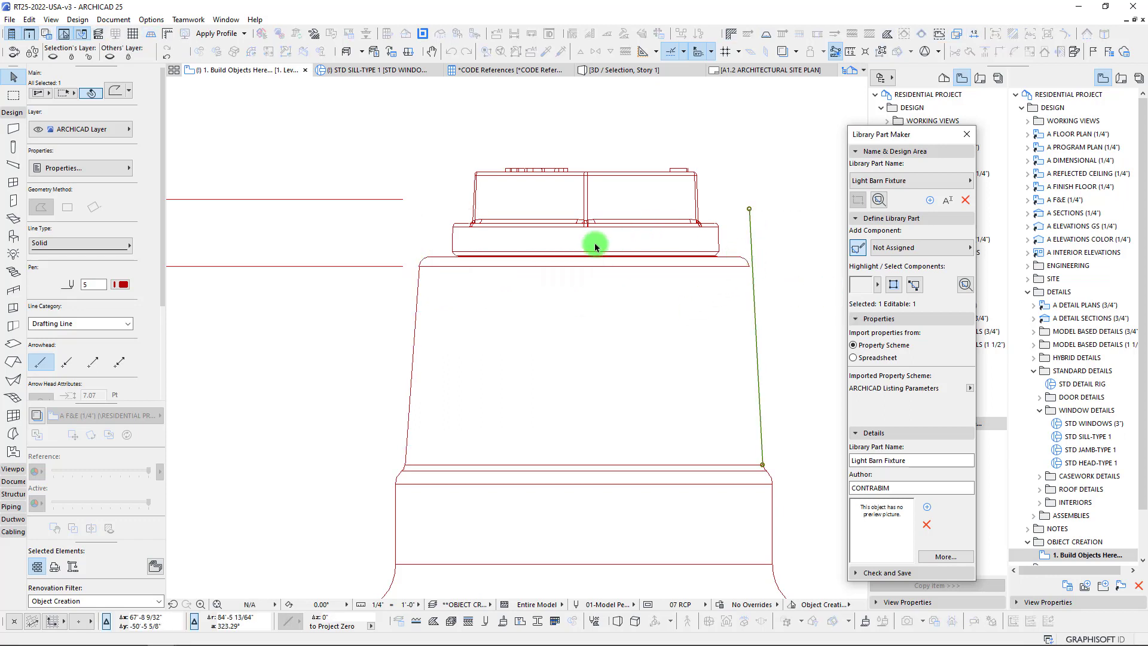
Step: Check the fixture against the shade code table, and delete the A and B dimensions with the extension line copy at the base
{"action": "scroll", "coordinate": [554, 287], "scroll_direction": "down", "scroll_amount": 5}
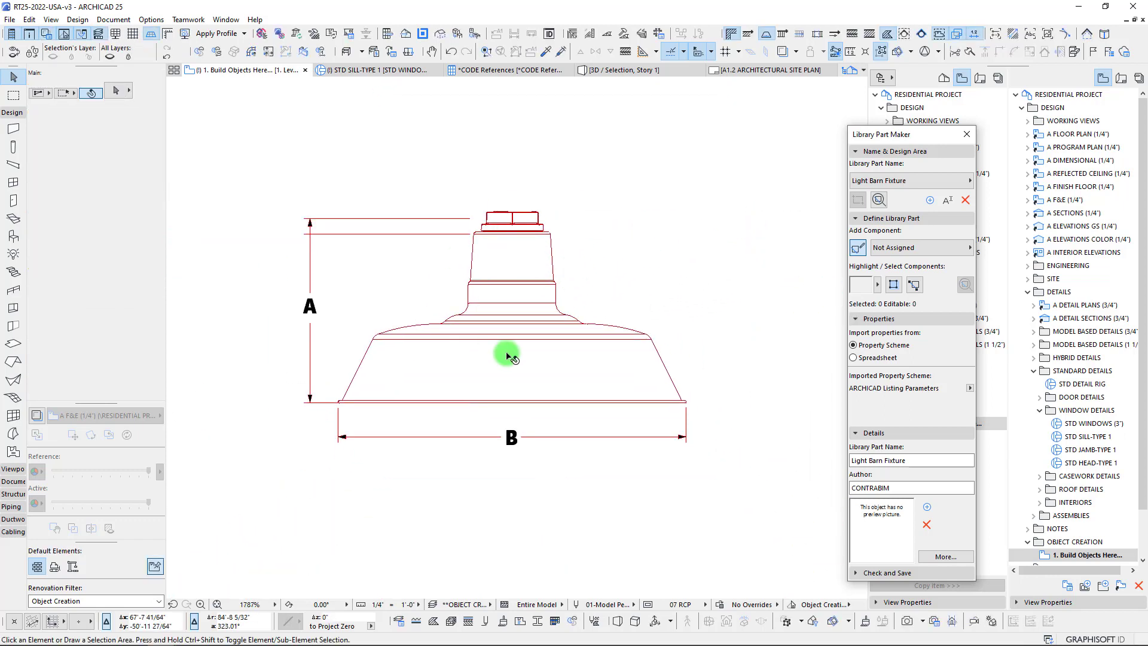
{"action": "scroll", "coordinate": [503, 275], "scroll_direction": "down", "scroll_amount": 3}
{"action": "scroll", "coordinate": [481, 346], "scroll_direction": "down", "scroll_amount": 3}
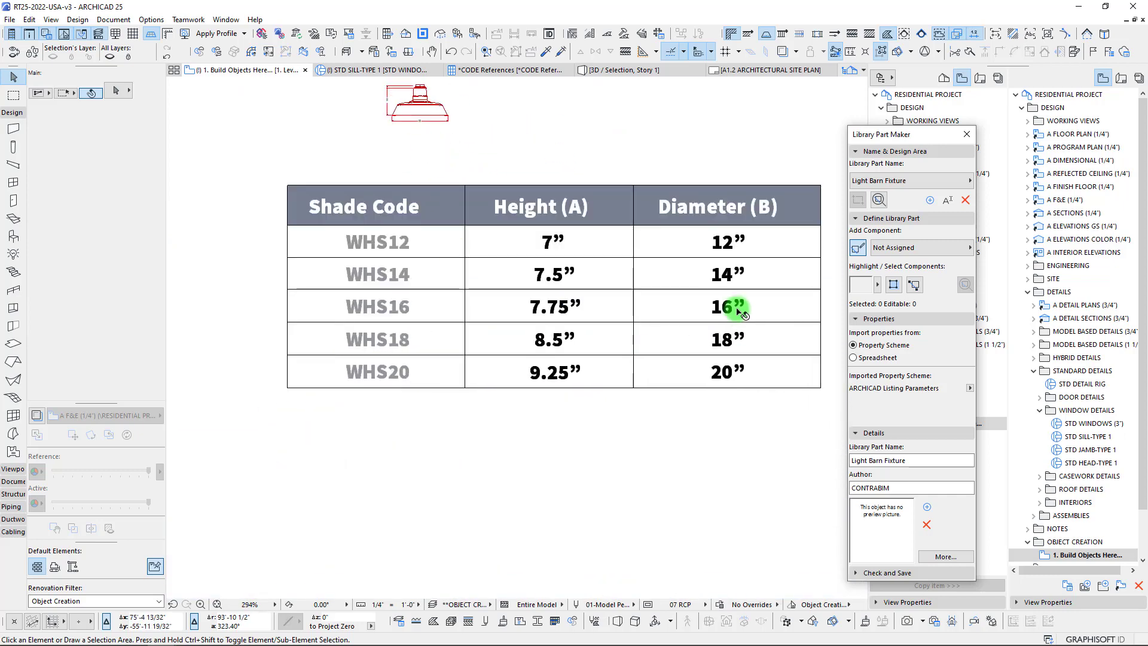
{"action": "scroll", "coordinate": [371, 191], "scroll_direction": "up", "scroll_amount": 3}
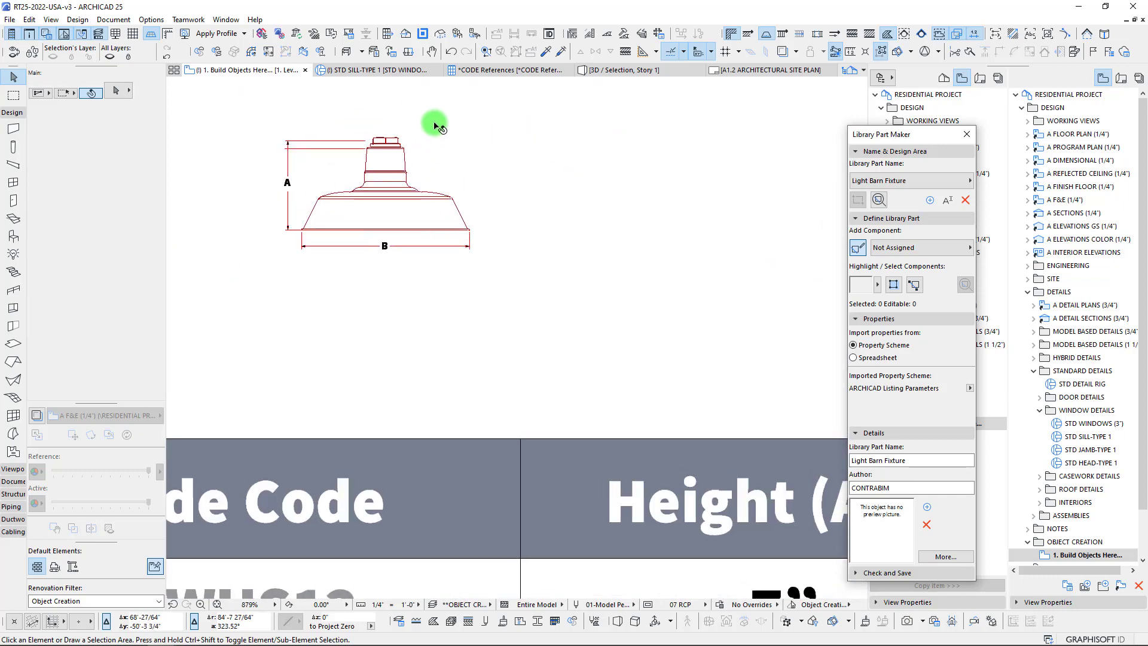
{"action": "scroll", "coordinate": [316, 290], "scroll_direction": "up", "scroll_amount": 2}
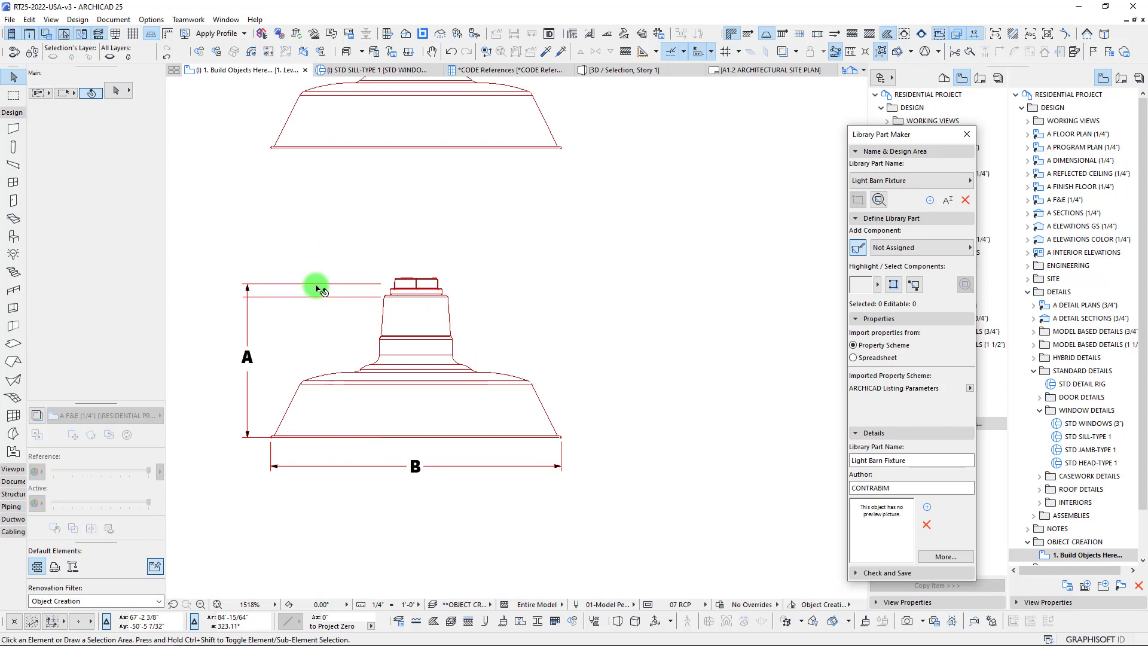
{"action": "left_click_drag", "start_coordinate": [222, 264], "coordinate": [263, 471]}
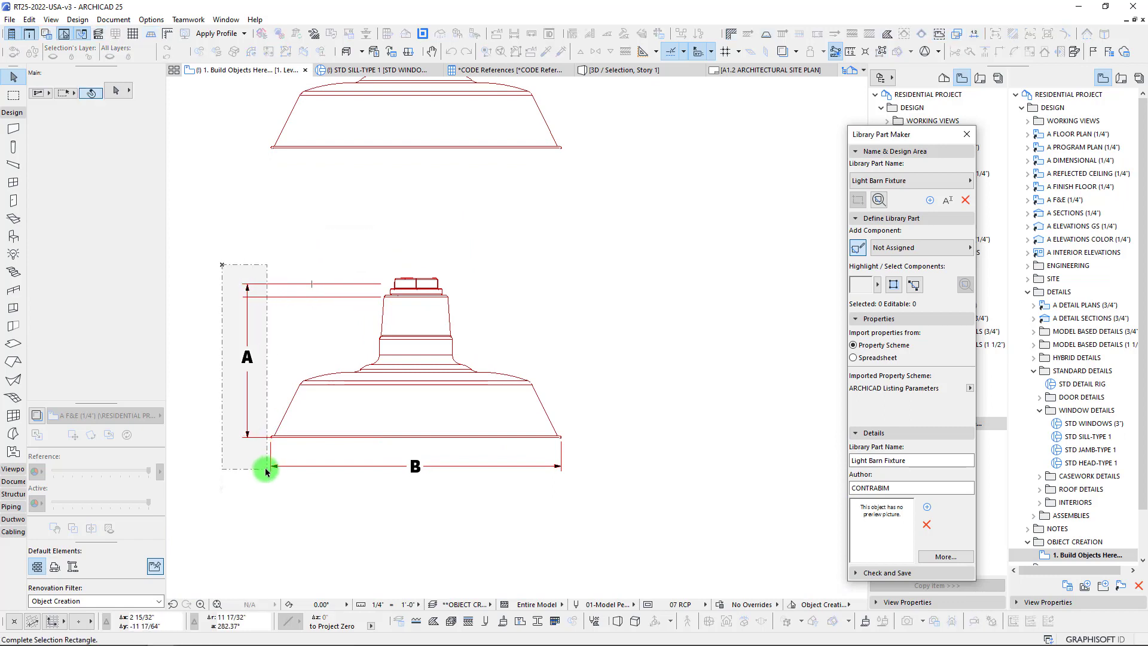
{"action": "left_click", "coordinate": [266, 472]}
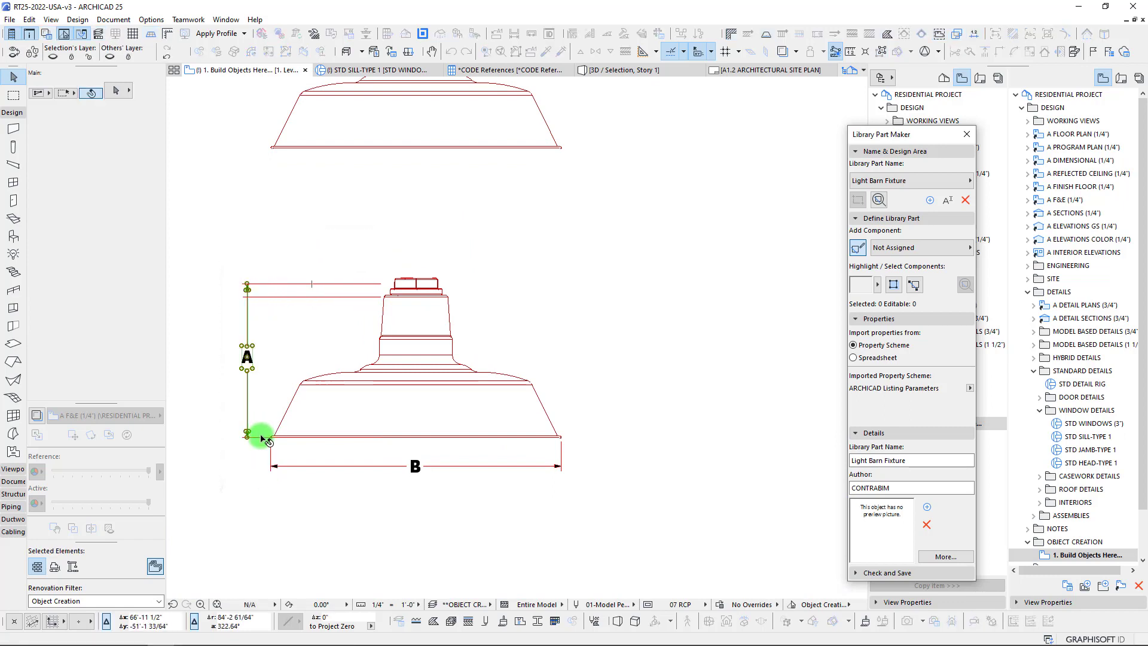
{"action": "left_click", "coordinate": [266, 440]}
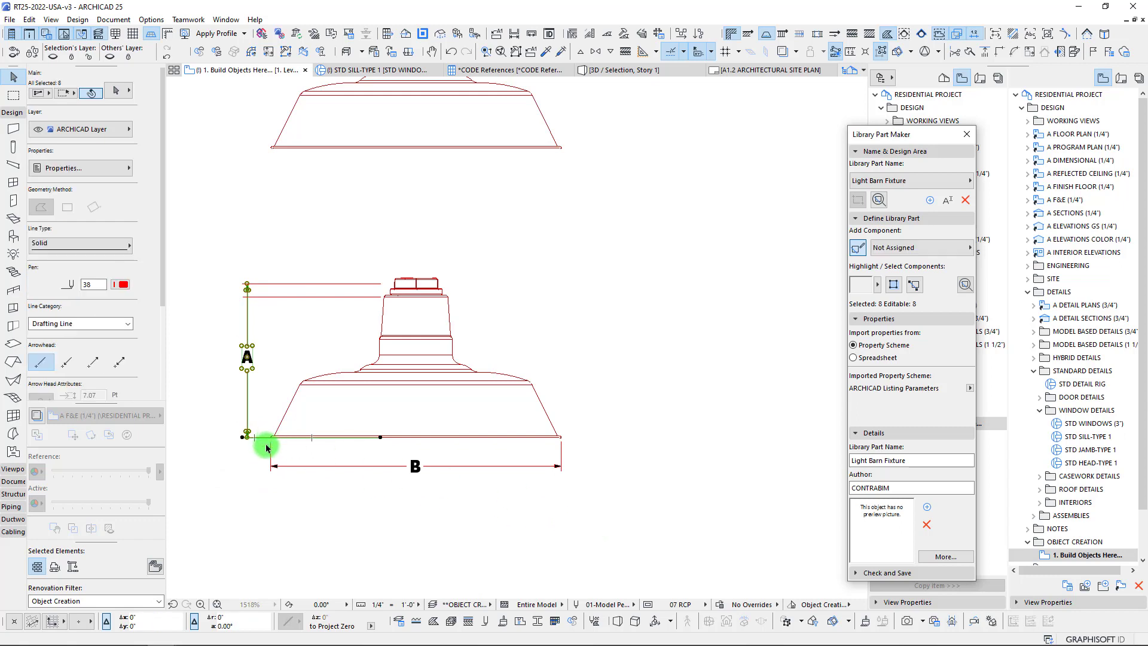
{"action": "left_click", "coordinate": [262, 443], "text": "shift"}
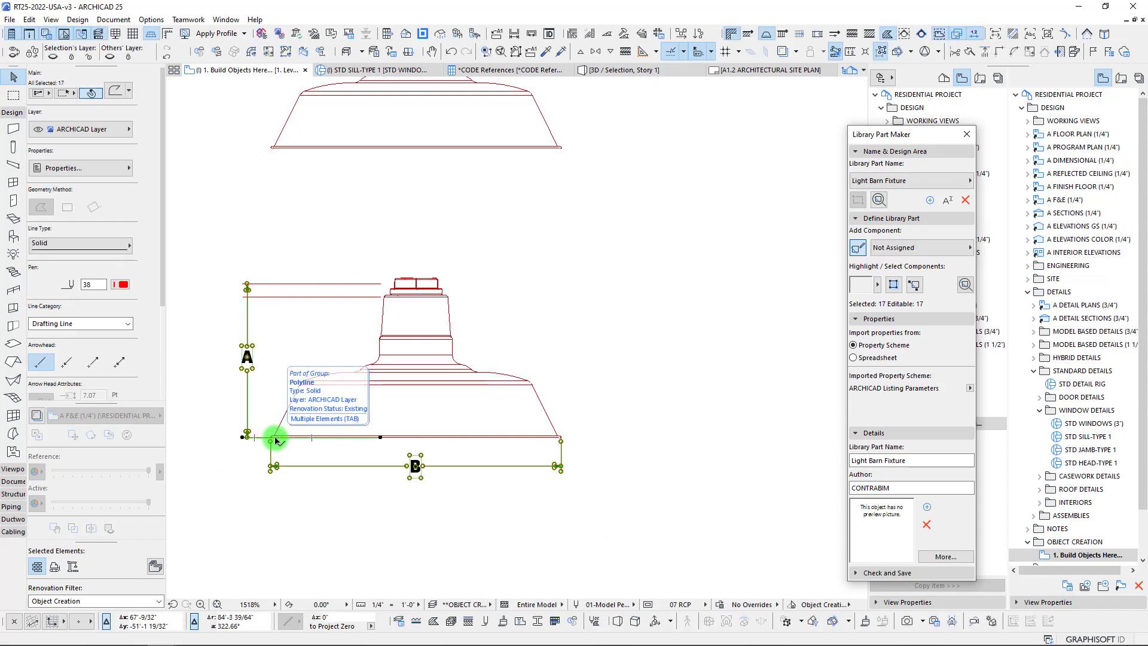
{"action": "key", "text": "Delete"}
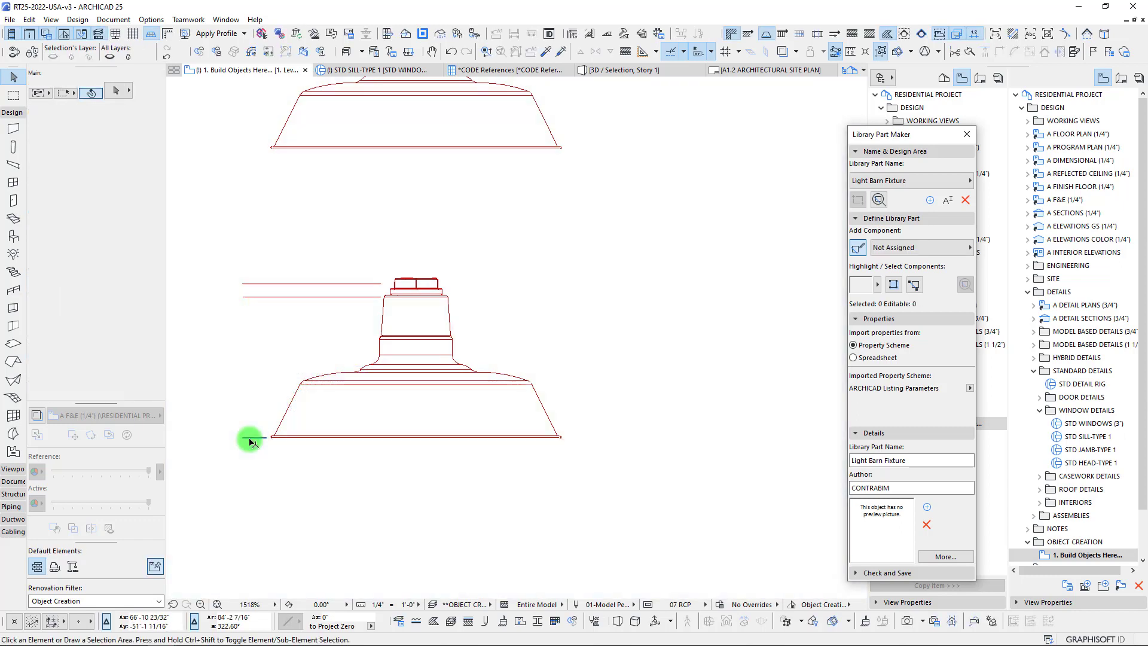
Step: Delete the leftover extension lines beside the fixture and the duplicate shade drawing above it
{"action": "left_click", "coordinate": [272, 297]}
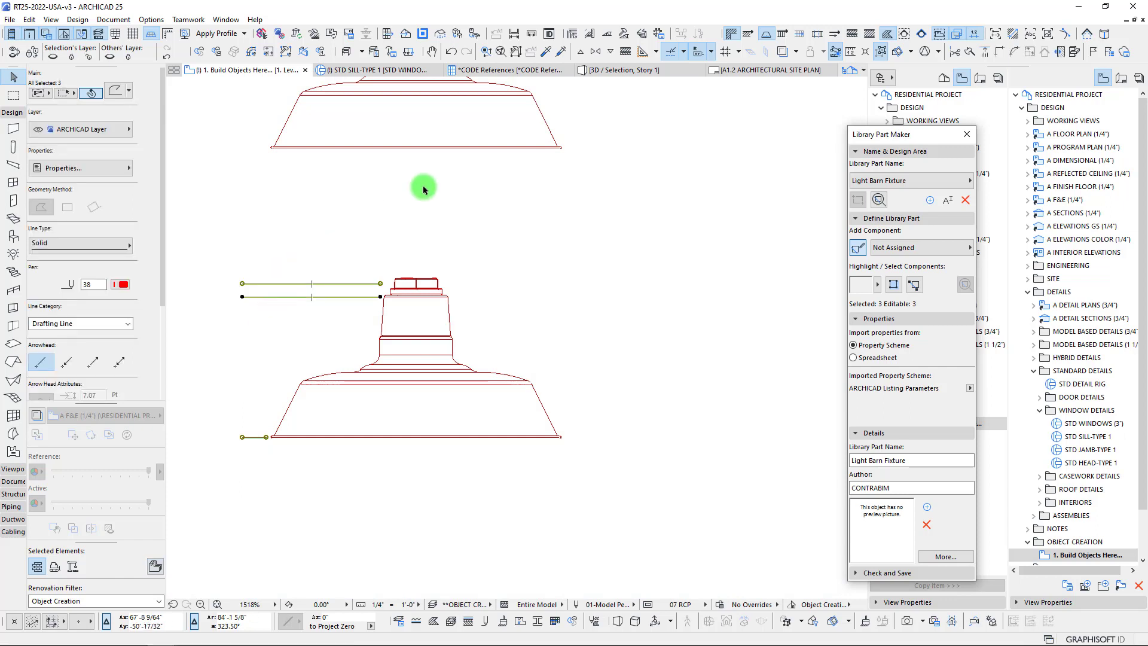
{"action": "scroll", "coordinate": [423, 190], "scroll_direction": "up", "scroll_amount": 5, "text": "shift"}
{"action": "left_click_drag", "start_coordinate": [590, 402], "coordinate": [630, 393], "text": "shift"}
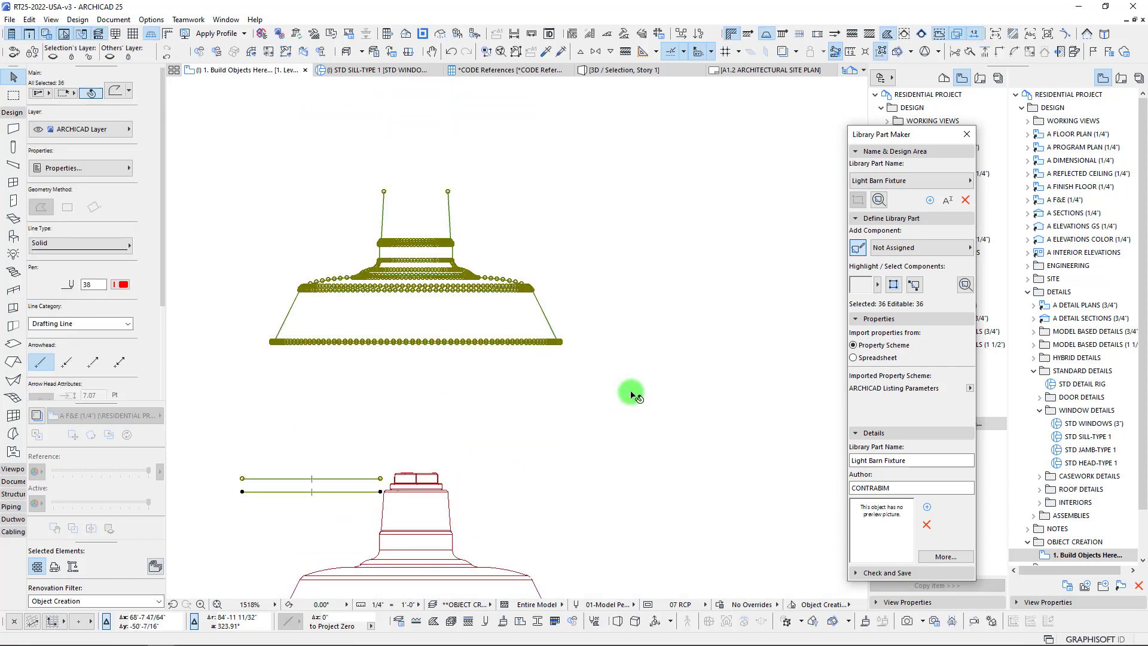
{"action": "key", "text": "Delete"}
{"action": "scroll", "coordinate": [529, 359], "scroll_direction": "down", "scroll_amount": 3}
{"action": "scroll", "coordinate": [498, 370], "scroll_direction": "down", "scroll_amount": 1}
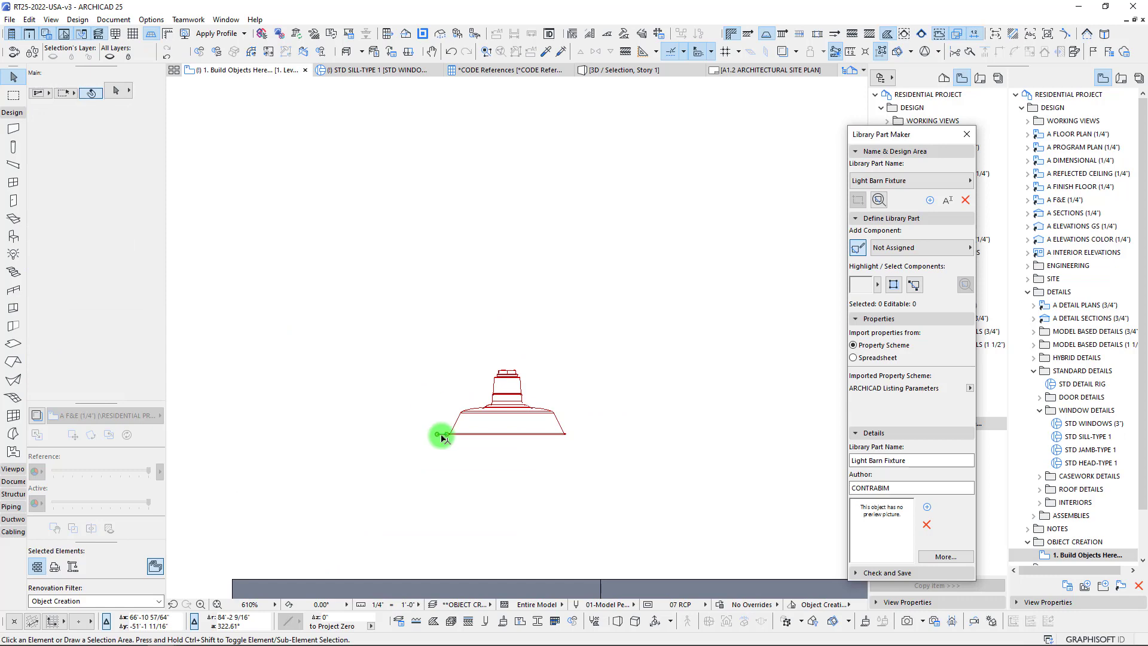
{"action": "key", "text": "Delete"}
Step: Delete the white background fill behind the fixture and the shade code table
{"action": "left_click", "coordinate": [426, 335]}
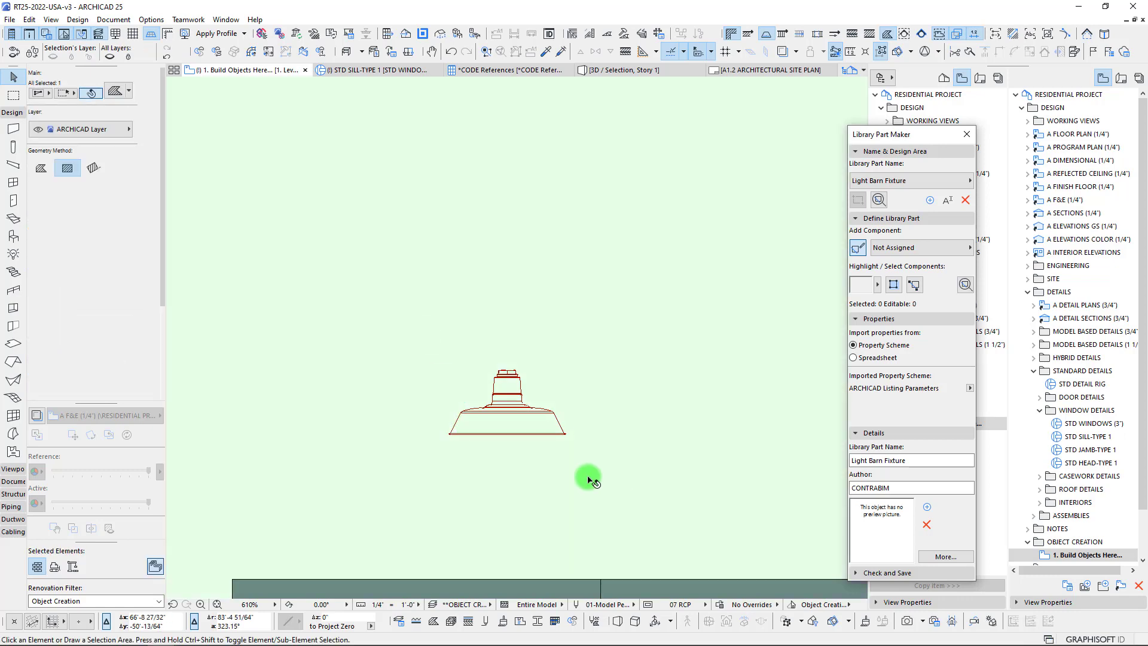
{"action": "key", "text": "Delete"}
{"action": "scroll", "coordinate": [562, 454], "scroll_direction": "down", "scroll_amount": 5}
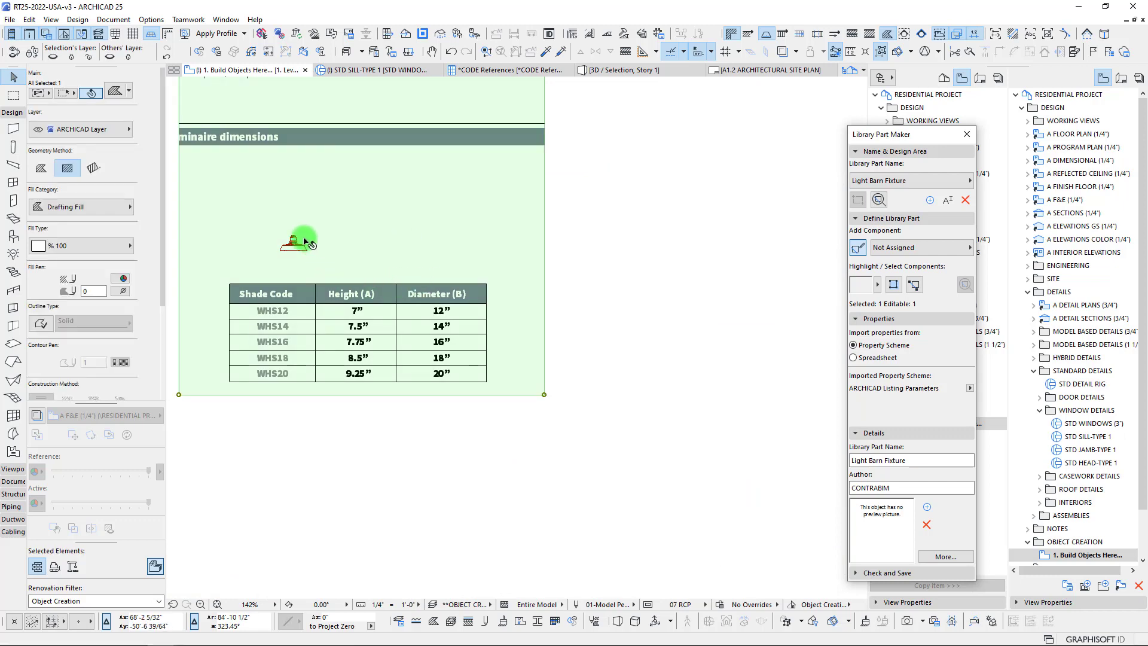
{"action": "scroll", "coordinate": [281, 242], "scroll_direction": "up", "scroll_amount": 6}
{"action": "scroll", "coordinate": [277, 251], "scroll_direction": "up", "scroll_amount": 1}
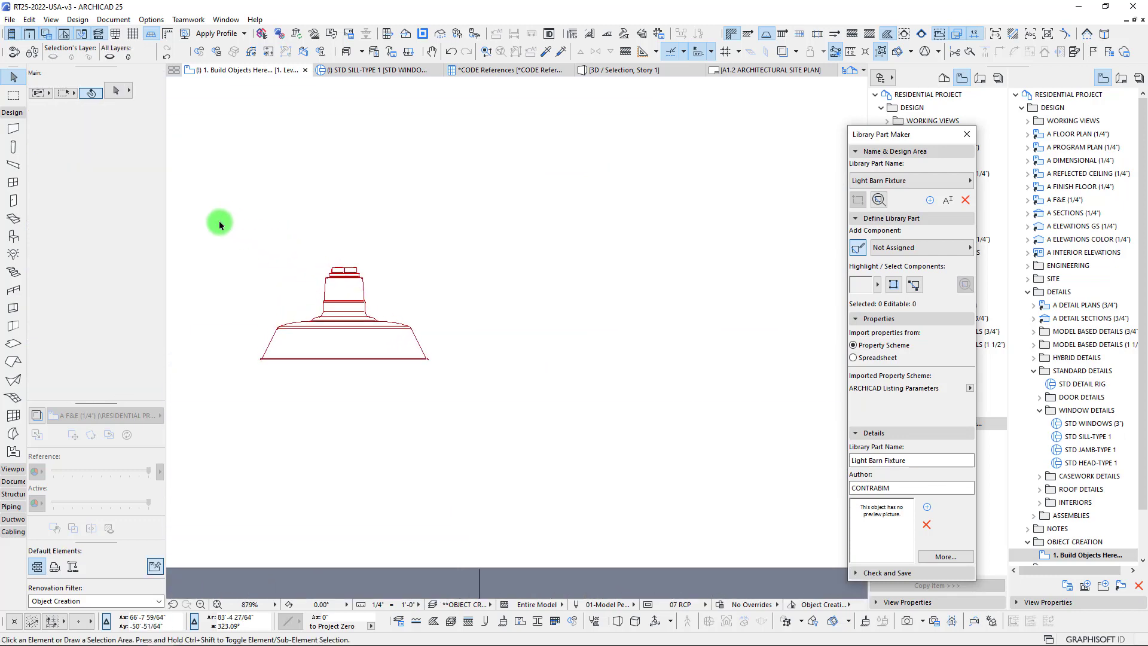
Step: Move the complete barn light fixture linework from above the shade table to below the g22 gooseneck arm drawing
{"action": "left_click_drag", "start_coordinate": [224, 207], "coordinate": [510, 414]}
{"action": "scroll", "coordinate": [346, 359], "scroll_direction": "up", "scroll_amount": 2}
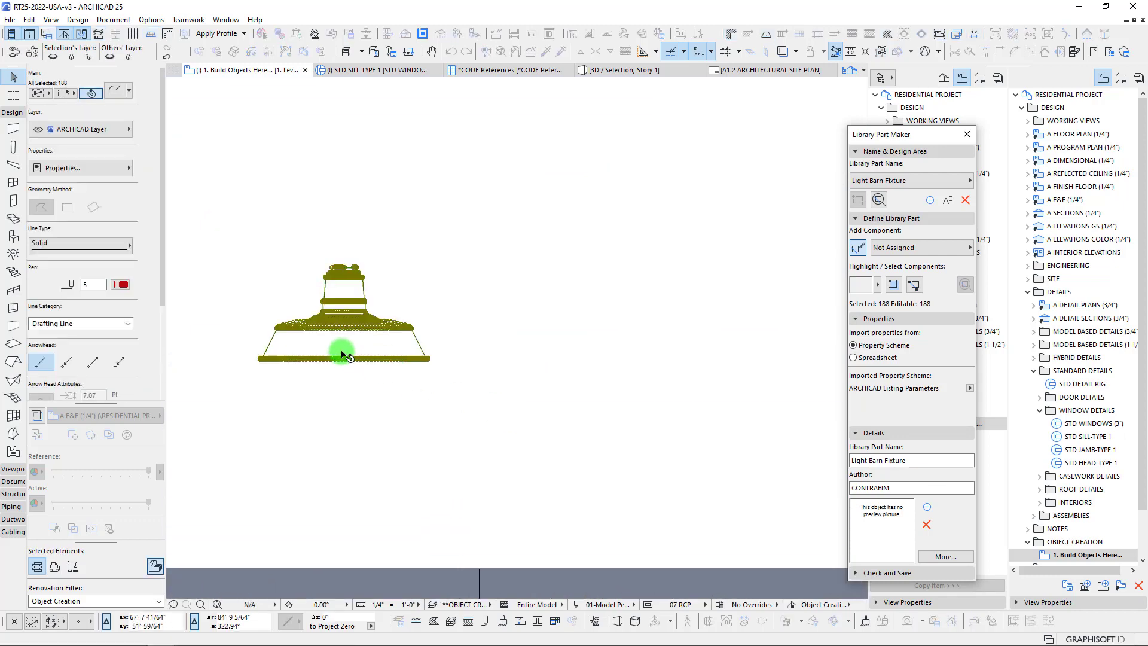
{"action": "scroll", "coordinate": [349, 353], "scroll_direction": "up", "scroll_amount": 8}
{"action": "scroll", "coordinate": [353, 289], "scroll_direction": "up", "scroll_amount": 1}
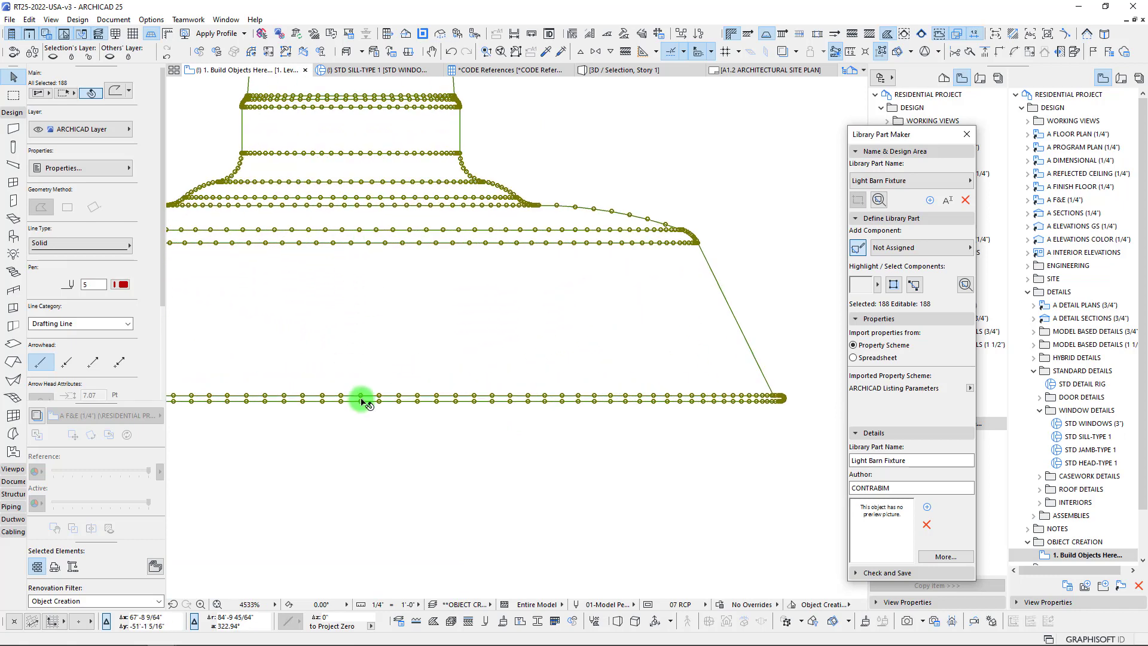
{"action": "scroll", "coordinate": [361, 401], "scroll_direction": "down", "scroll_amount": 20}
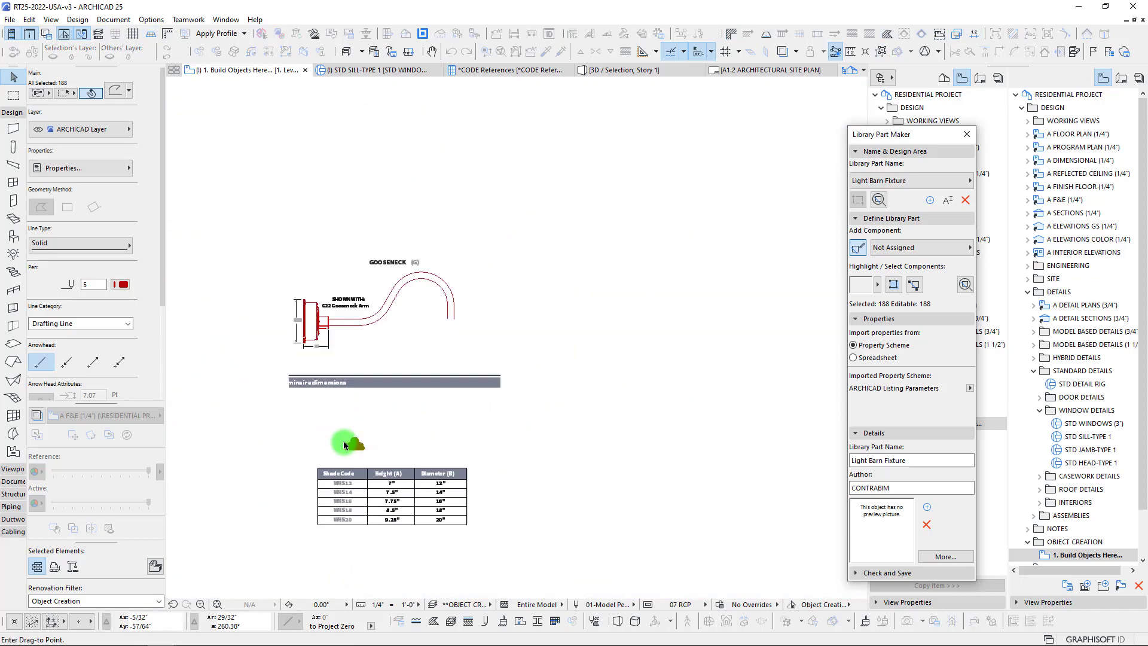
{"action": "scroll", "coordinate": [344, 446], "scroll_direction": "down", "scroll_amount": 2}
{"action": "middle_click_drag", "start_coordinate": [343, 445], "coordinate": [774, 376]}
{"action": "middle_click_drag", "start_coordinate": [392, 376], "coordinate": [354, 588]}
{"action": "scroll", "coordinate": [398, 304], "scroll_direction": "up", "scroll_amount": 11}
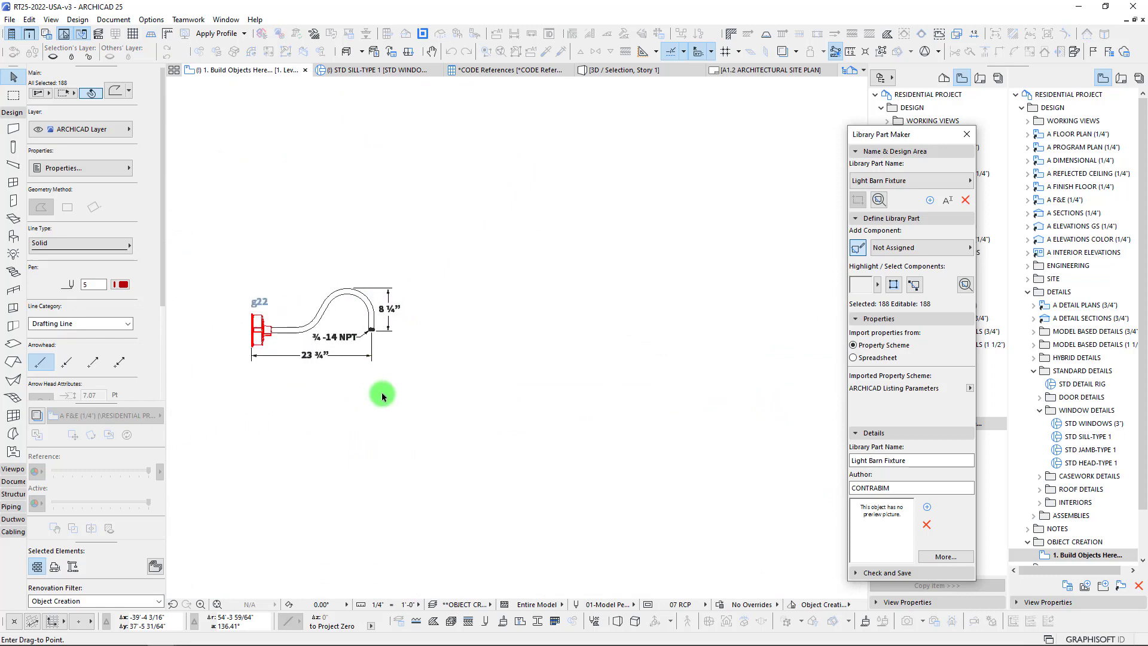
{"action": "left_click", "coordinate": [352, 430]}
Step: Draw a horizontal polyline across the fixture's neck band between its two vertical sides, using the linework's existing settings
{"action": "scroll", "coordinate": [376, 395], "scroll_direction": "up", "scroll_amount": 10}
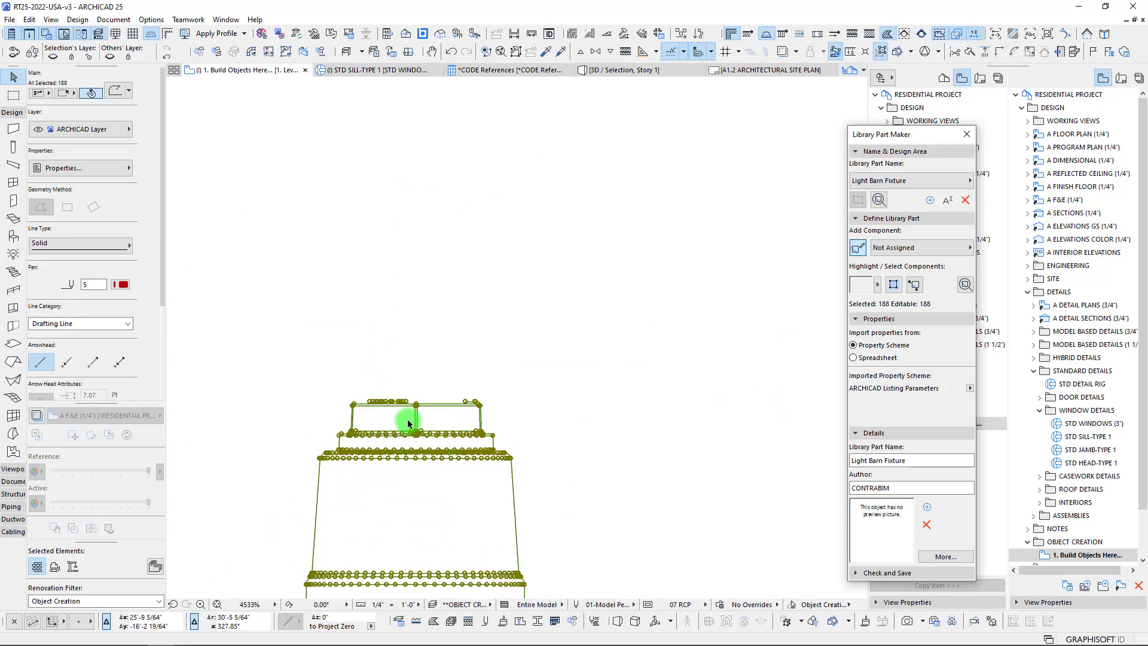
{"action": "scroll", "coordinate": [408, 422], "scroll_direction": "up", "scroll_amount": 10}
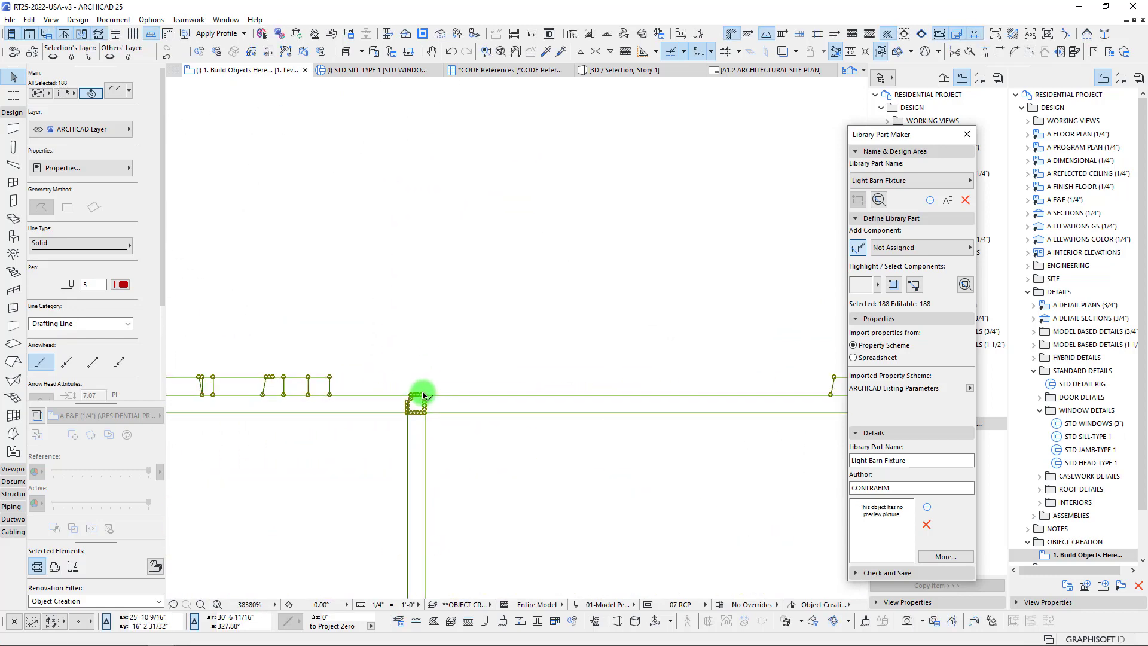
{"action": "scroll", "coordinate": [422, 394], "scroll_direction": "down", "scroll_amount": 2}
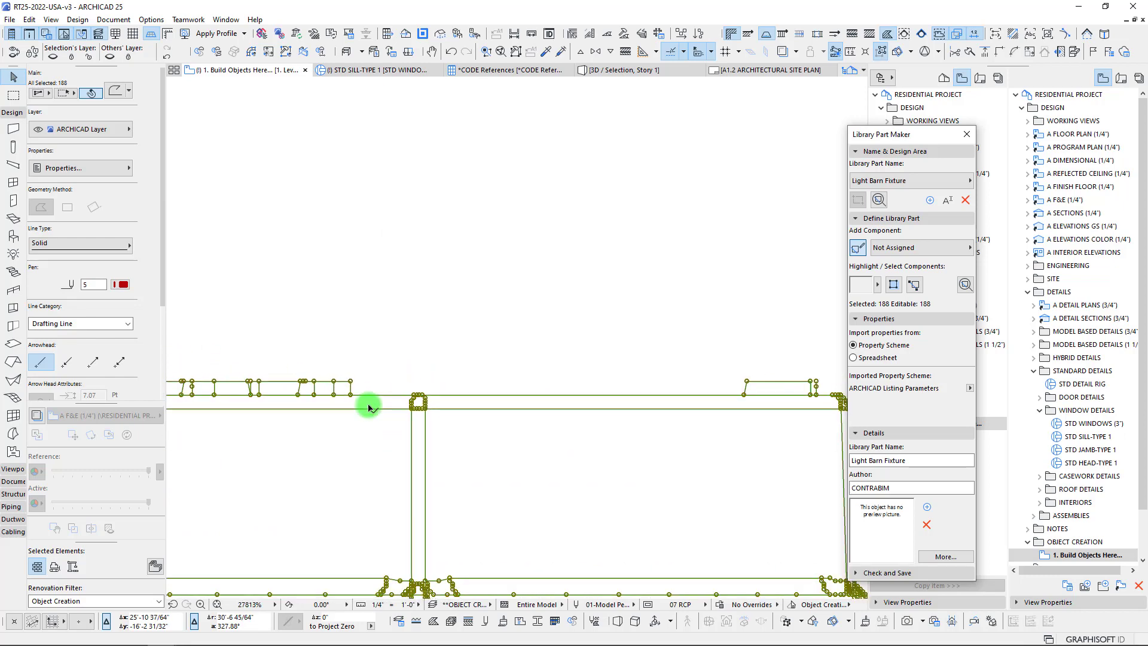
{"action": "scroll", "coordinate": [368, 407], "scroll_direction": "down", "scroll_amount": 9}
{"action": "key", "text": "Escape"}
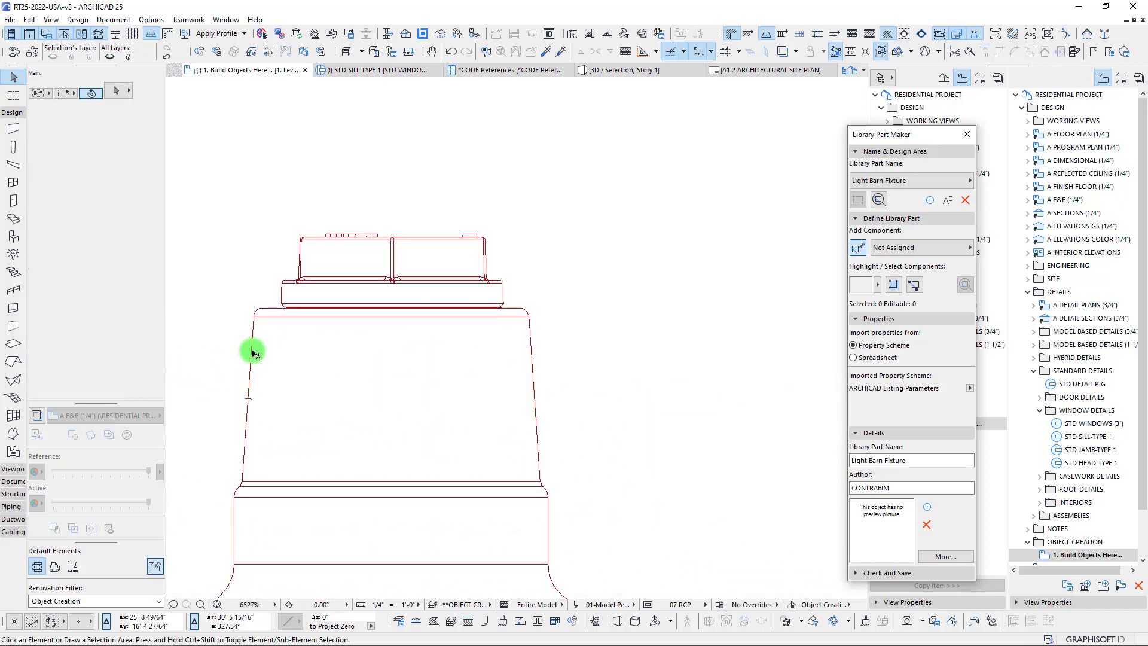
{"action": "left_click", "coordinate": [252, 351], "text": "alt"}
{"action": "middle_click_drag", "start_coordinate": [364, 429], "coordinate": [348, 242]}
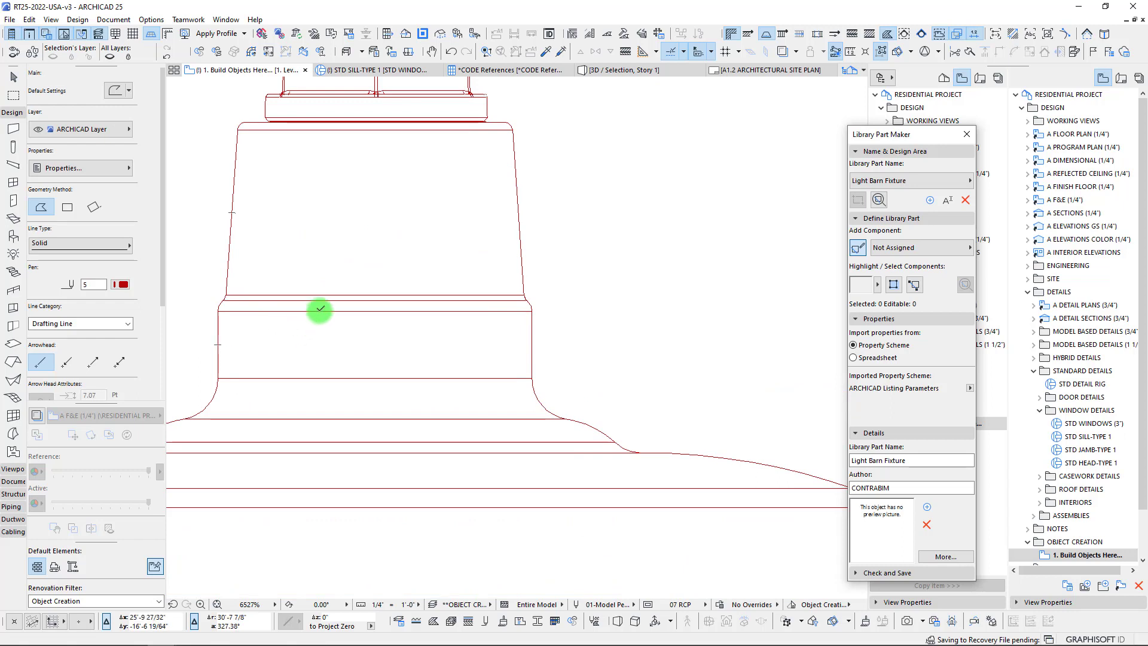
{"action": "left_click", "coordinate": [365, 311]}
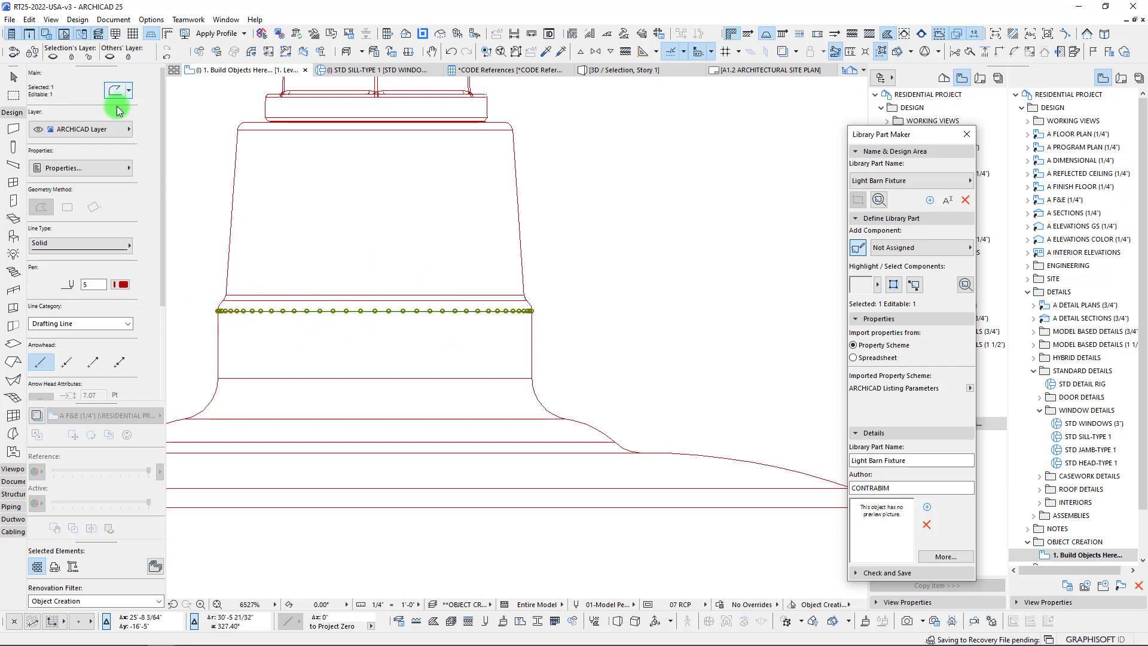
{"action": "key", "text": "Escape"}
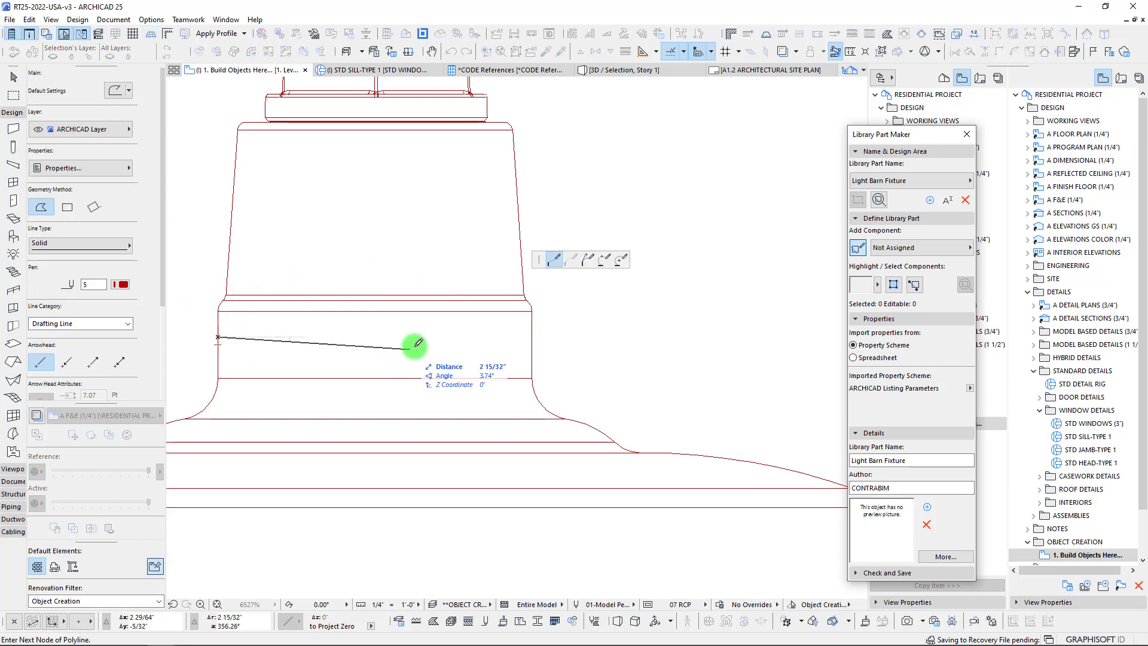
{"action": "double_click", "coordinate": [532, 336]}
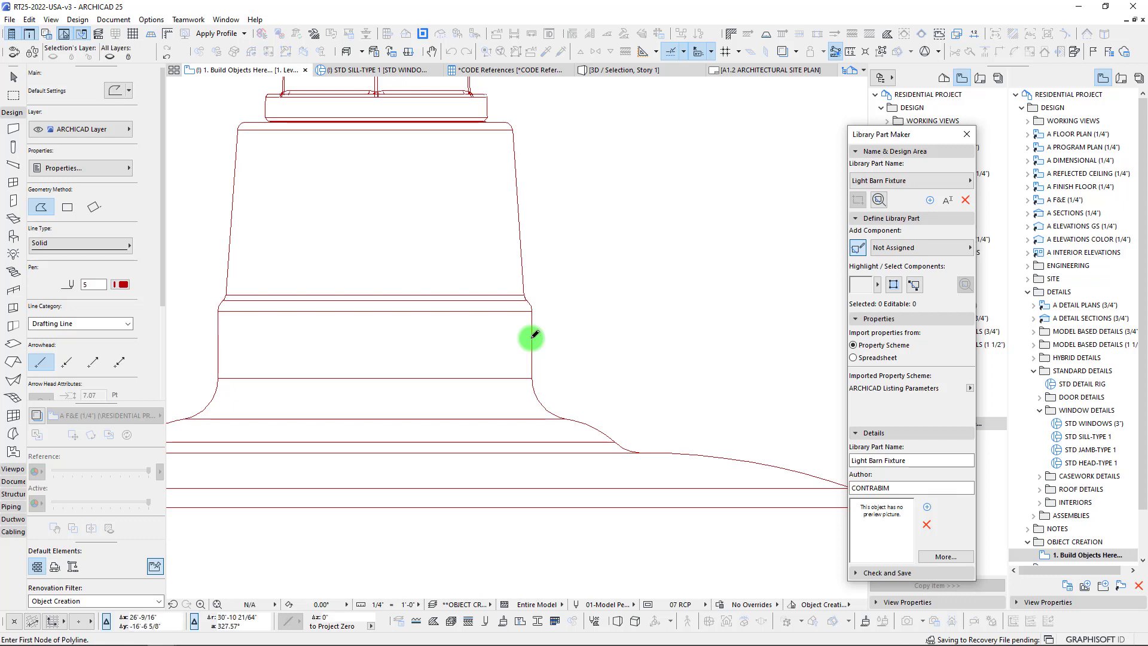
Step: Draw a vertical centerline from the midpoint of the neck band line to below the shade, extending its upper end above the fixture's cap
{"action": "left_click", "coordinate": [376, 337]}
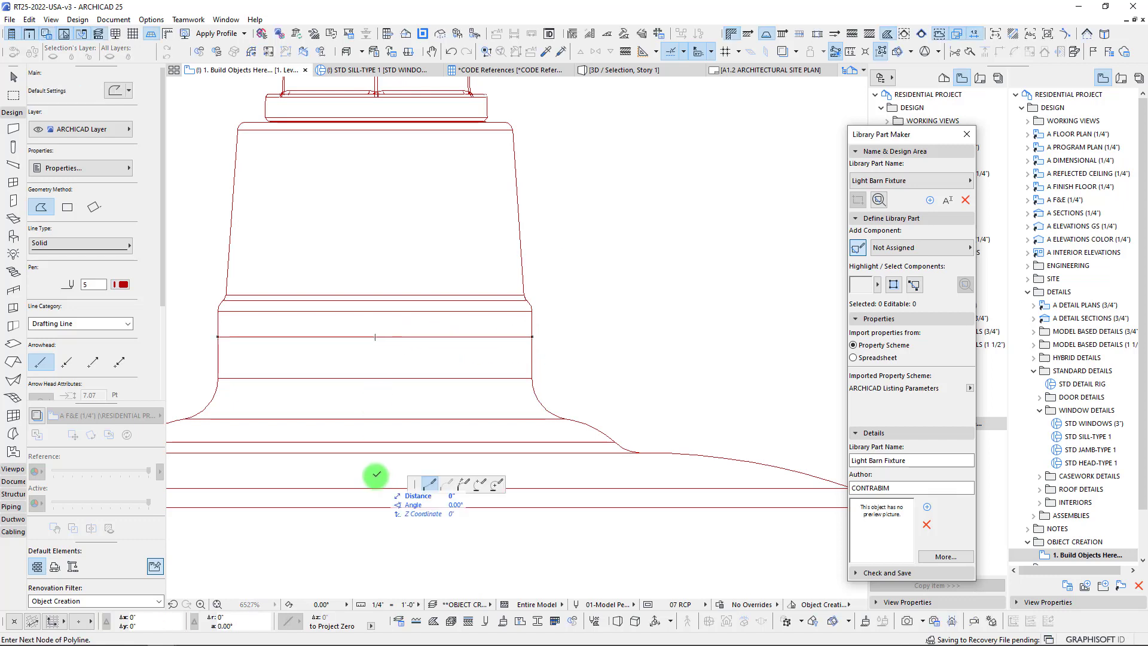
{"action": "scroll", "coordinate": [375, 469], "scroll_direction": "down", "scroll_amount": 5}
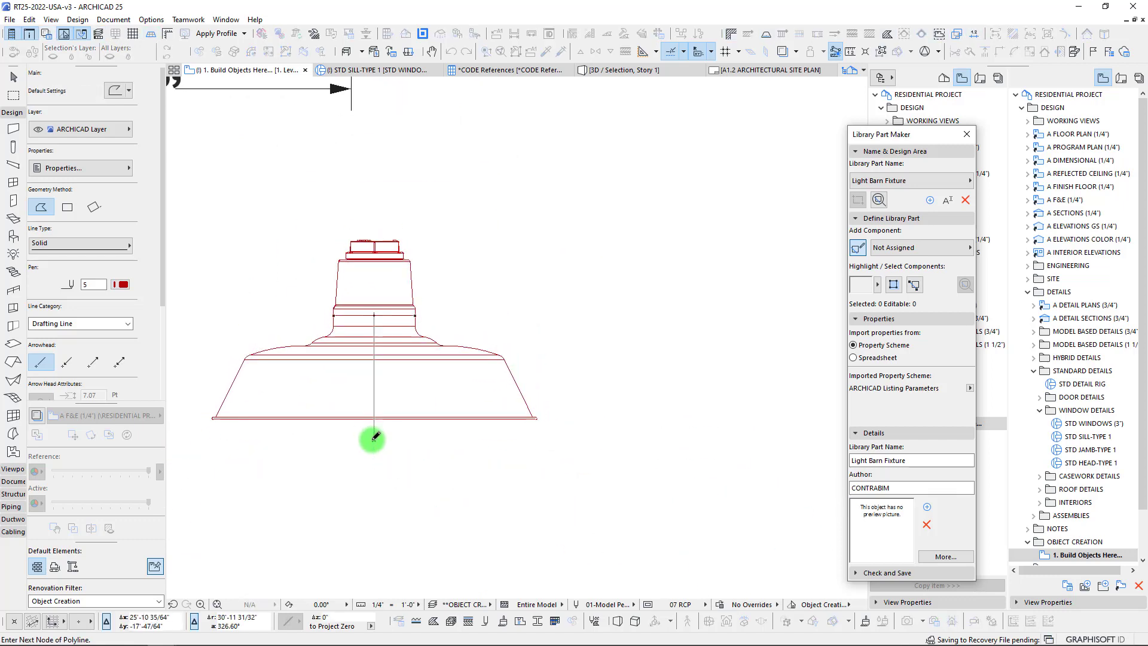
{"action": "double_click", "coordinate": [374, 440]}
{"action": "left_click", "coordinate": [376, 318]}
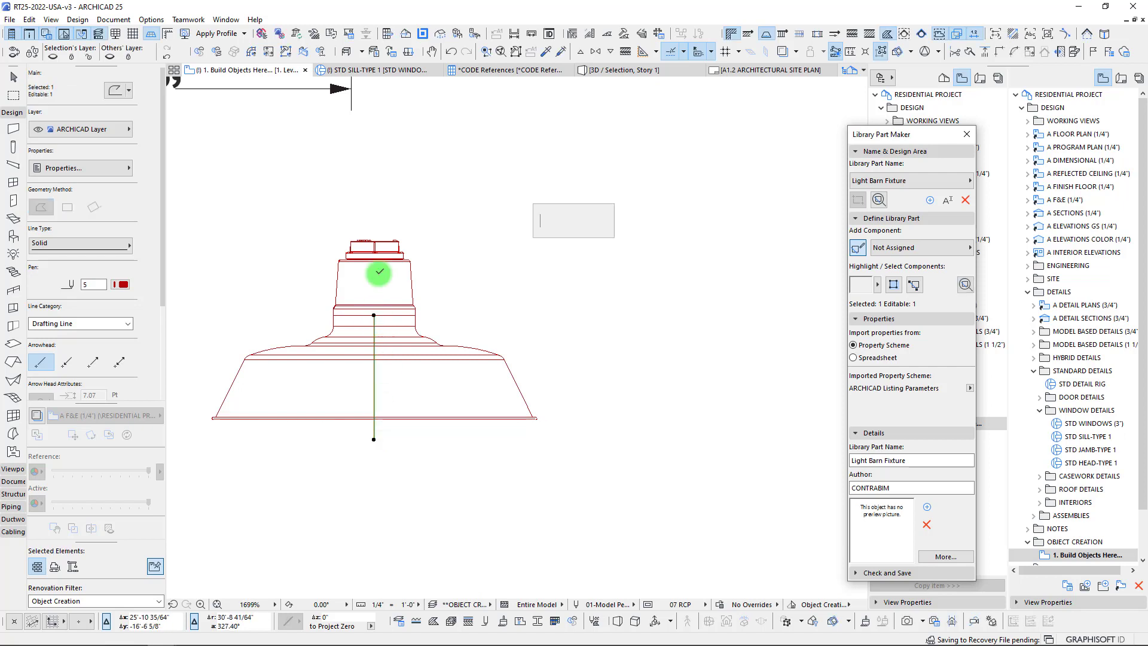
{"action": "left_click", "coordinate": [374, 188]}
{"action": "scroll", "coordinate": [375, 256], "scroll_direction": "up", "scroll_amount": 3}
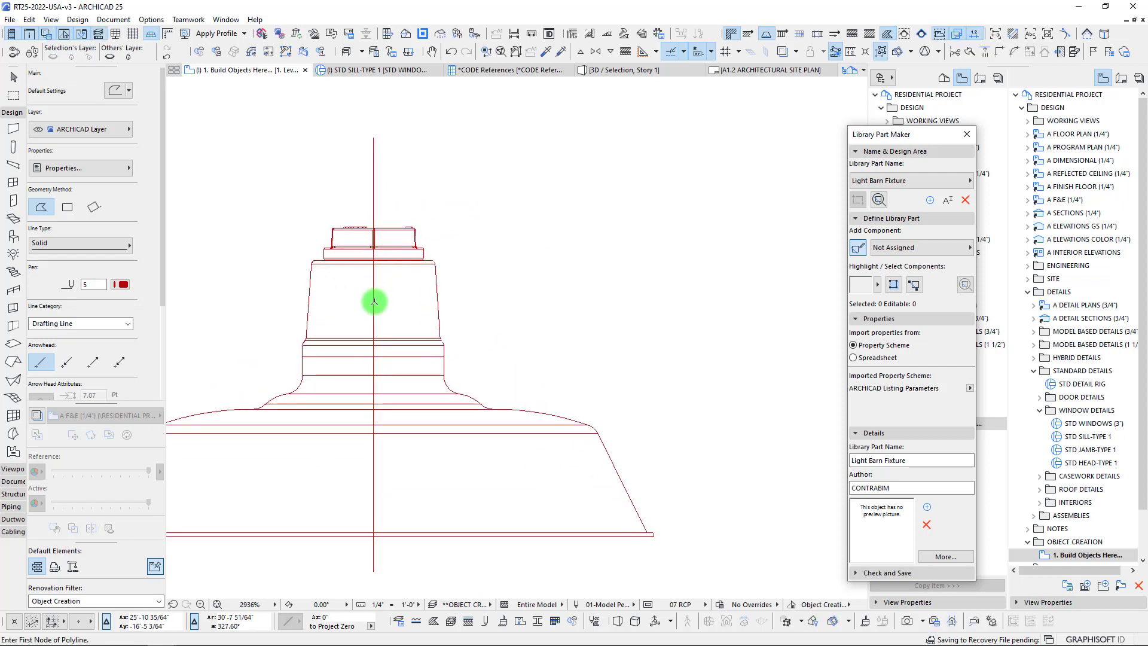
{"action": "key", "text": "Escape"}
{"action": "scroll", "coordinate": [379, 308], "scroll_direction": "down", "scroll_amount": 2}
{"action": "middle_click_drag", "start_coordinate": [409, 303], "coordinate": [548, 320]}
Step: Delete the white background fill behind the g22 gooseneck arm drawing
{"action": "left_click", "coordinate": [231, 162]}
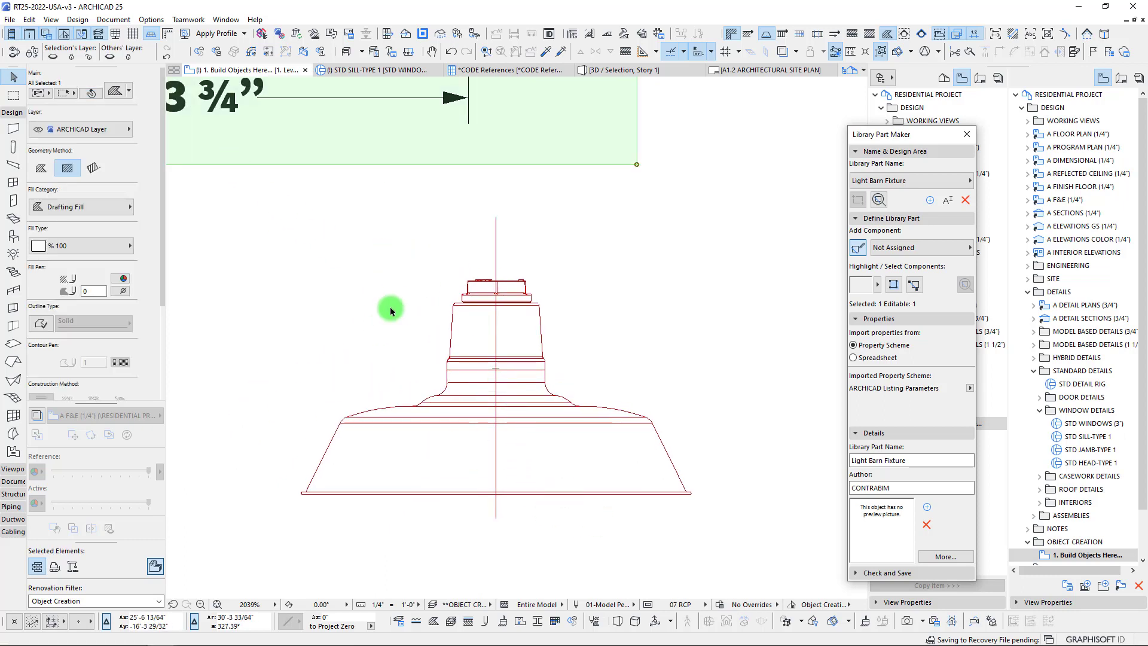
{"action": "scroll", "coordinate": [390, 311], "scroll_direction": "down", "scroll_amount": 5}
{"action": "middle_click_drag", "start_coordinate": [479, 359], "coordinate": [638, 528]}
{"action": "key", "text": "Delete"}
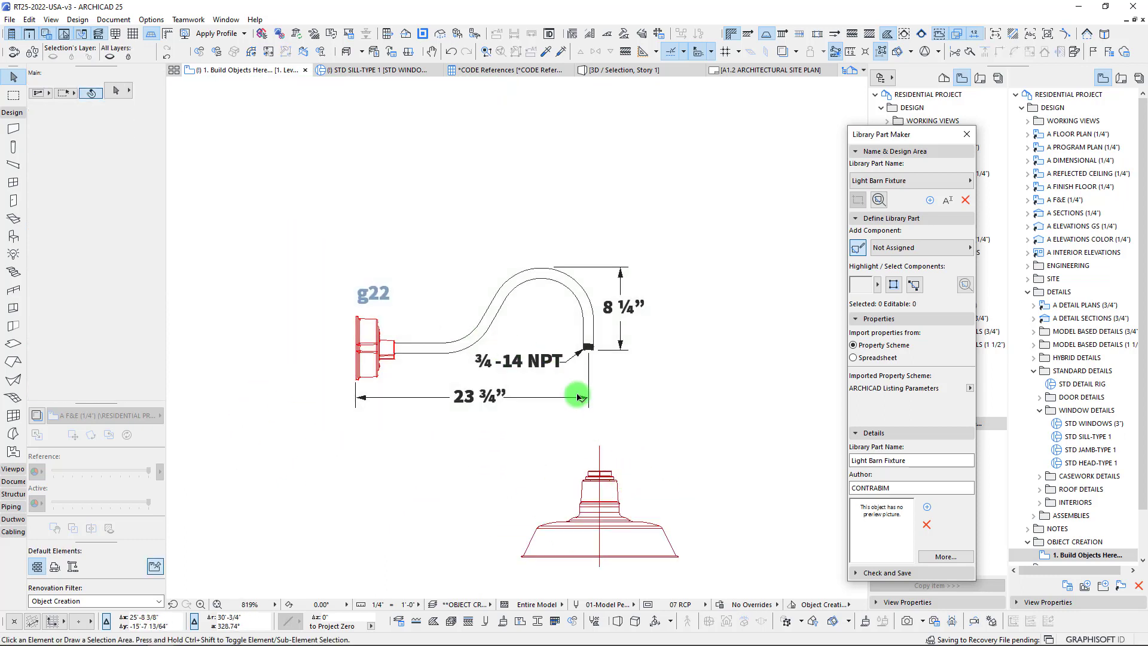
Step: Delete the horizontal dimension line and its arrowheads on both sides of the 23 ¾” text below the arm
{"action": "left_click", "coordinate": [687, 428]}
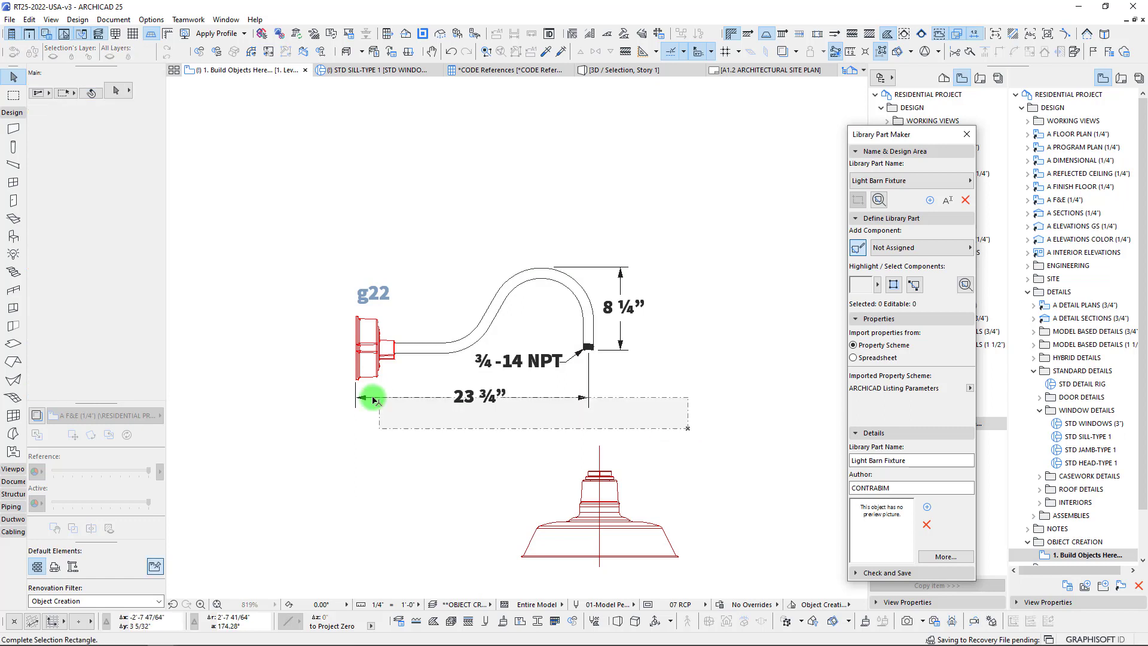
{"action": "left_click", "coordinate": [339, 392]}
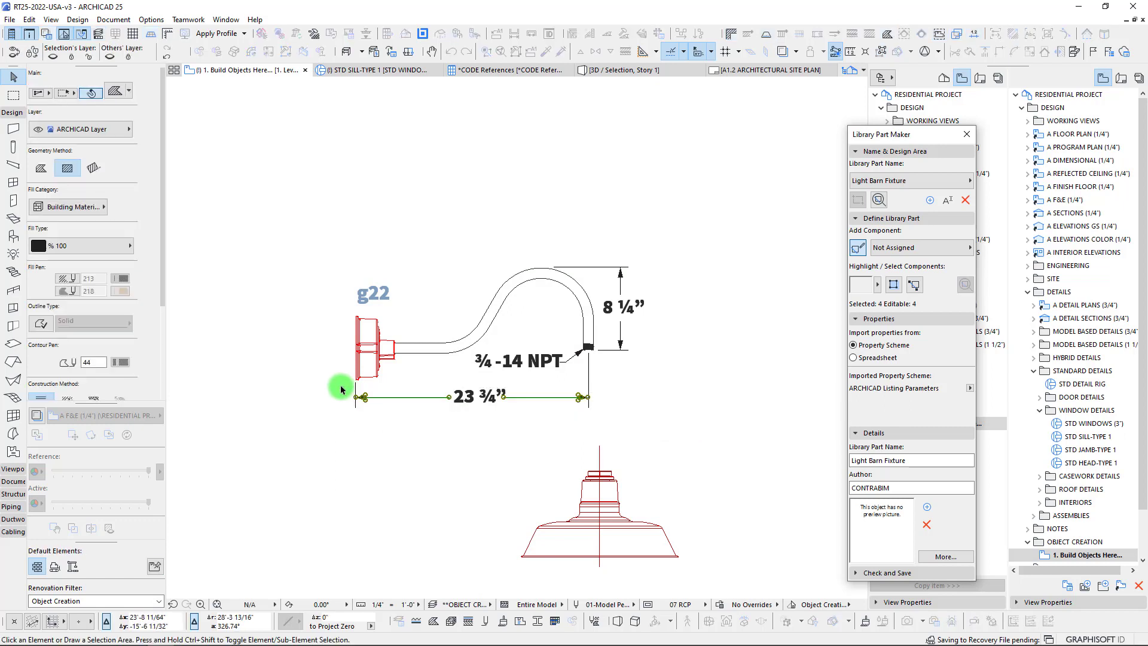
{"action": "key", "text": "Delete"}
Step: Delete the 23 ¾” text, the ¾ -14 NPT label with its leader, and the remaining background fill behind the arm
{"action": "left_click", "coordinate": [688, 427]}
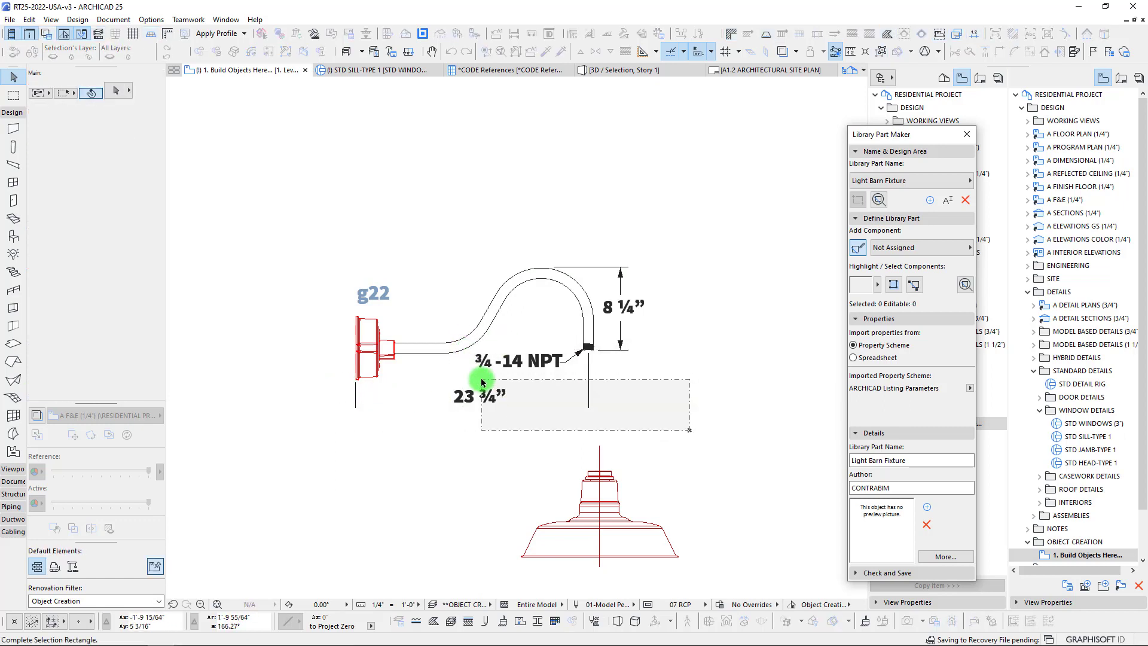
{"action": "left_click", "coordinate": [456, 394]}
{"action": "left_click", "coordinate": [434, 372]}
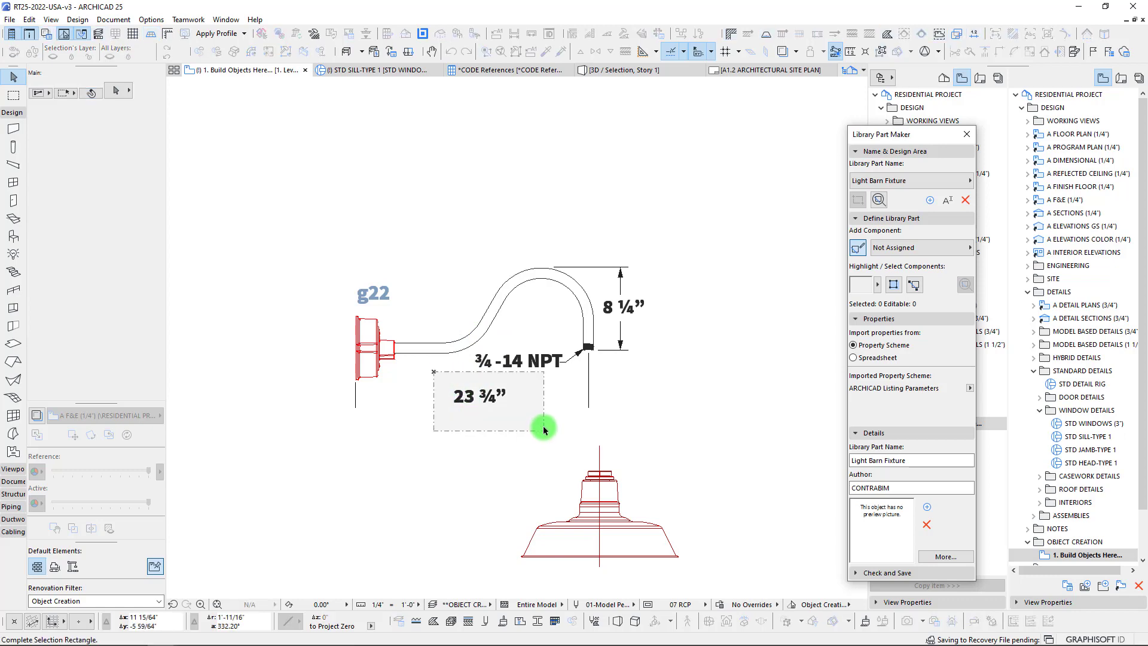
{"action": "left_click", "coordinate": [547, 426]}
{"action": "left_click", "coordinate": [549, 363], "text": "shift"}
{"action": "left_click", "coordinate": [478, 361], "text": "shift"}
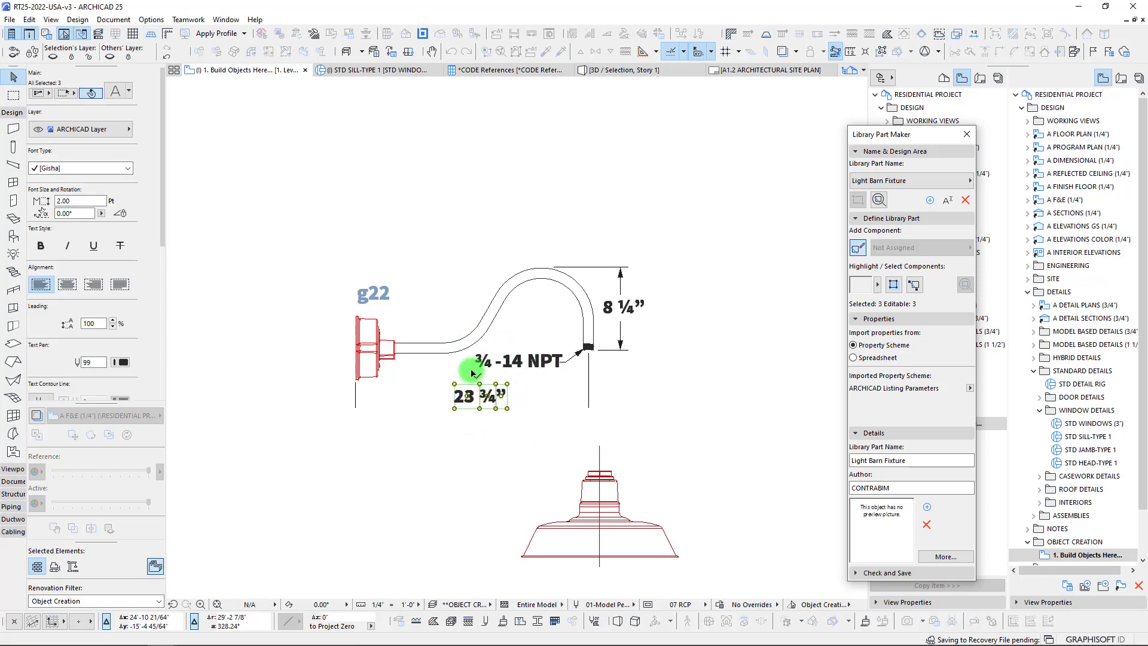
{"action": "scroll", "coordinate": [464, 352], "scroll_direction": "up", "scroll_amount": 3}
{"action": "left_click", "coordinate": [429, 383], "text": "shift"}
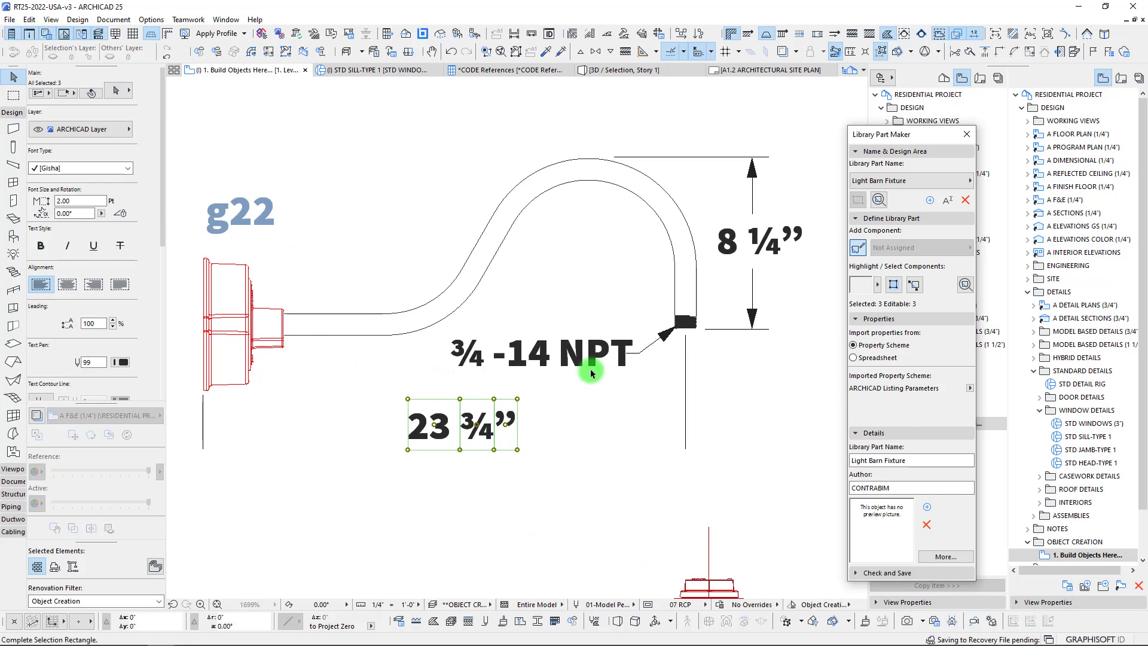
{"action": "left_click", "coordinate": [676, 320], "text": "shift"}
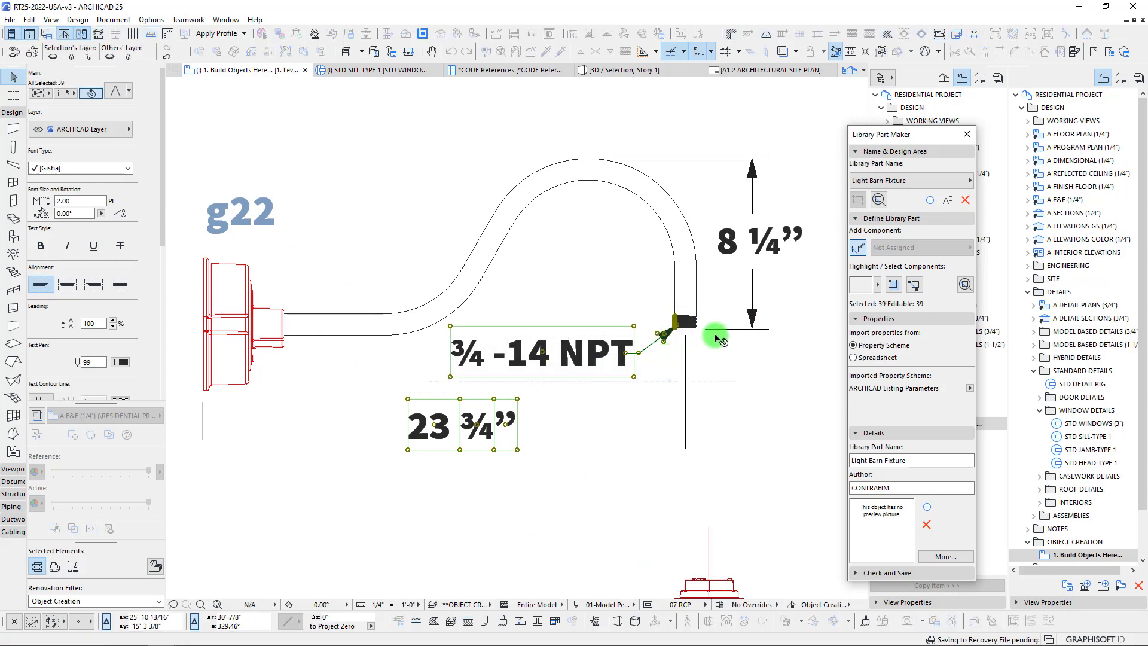
{"action": "scroll", "coordinate": [717, 338], "scroll_direction": "up", "scroll_amount": 8}
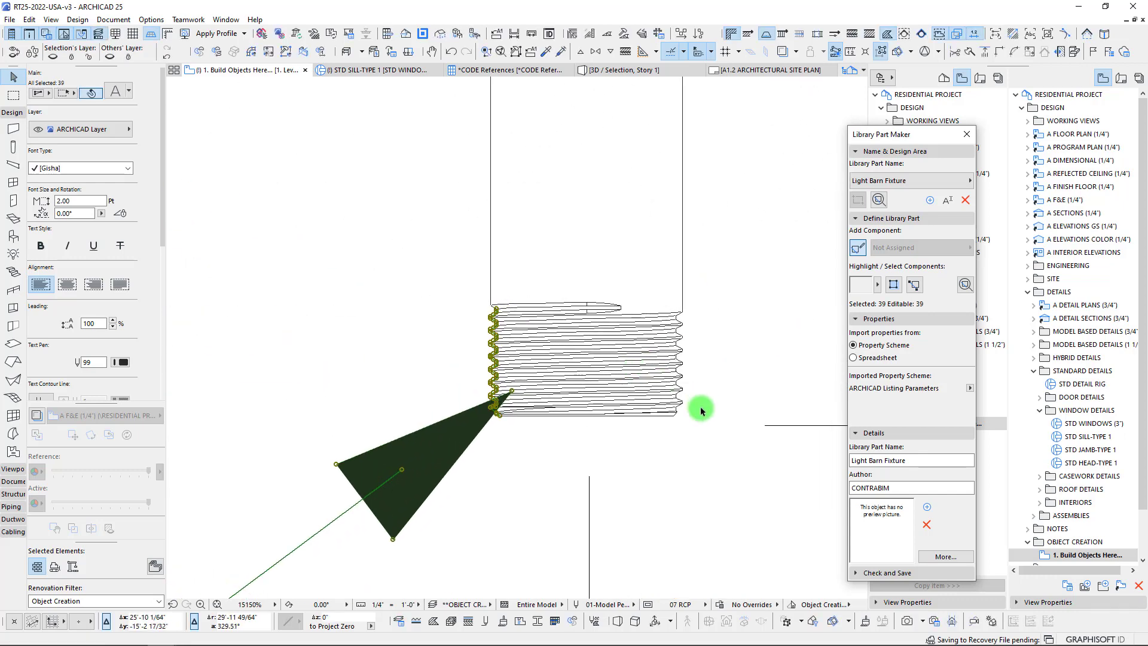
{"action": "scroll", "coordinate": [468, 330], "scroll_direction": "down", "scroll_amount": 8}
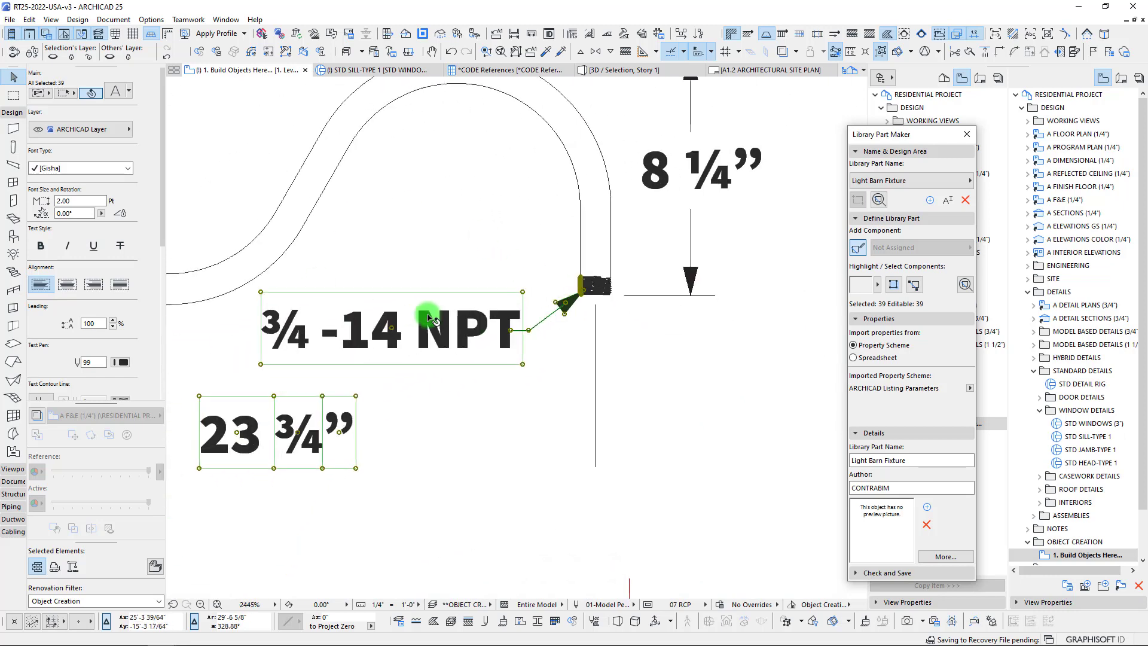
{"action": "left_click", "coordinate": [616, 339], "text": "shift"}
{"action": "left_click", "coordinate": [568, 216], "text": "shift"}
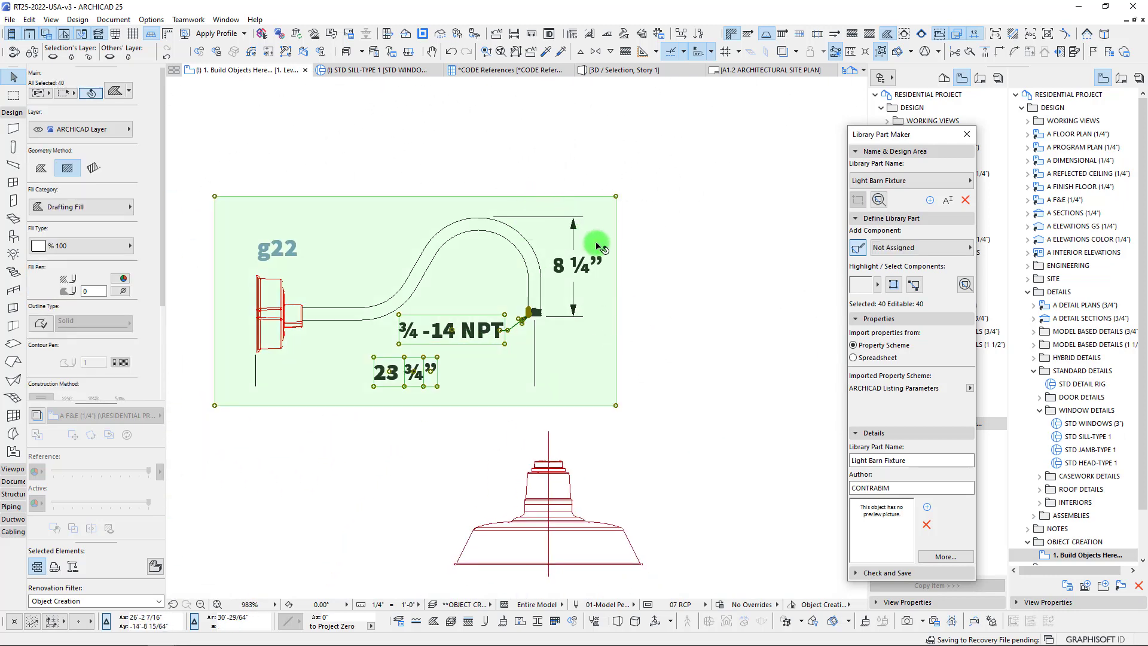
{"action": "key", "text": "Delete"}
Step: Move the complete fixture by its centerline's upper end to align with the vertical extension line below the arm's threaded tip
{"action": "scroll", "coordinate": [596, 247], "scroll_direction": "down", "scroll_amount": 2}
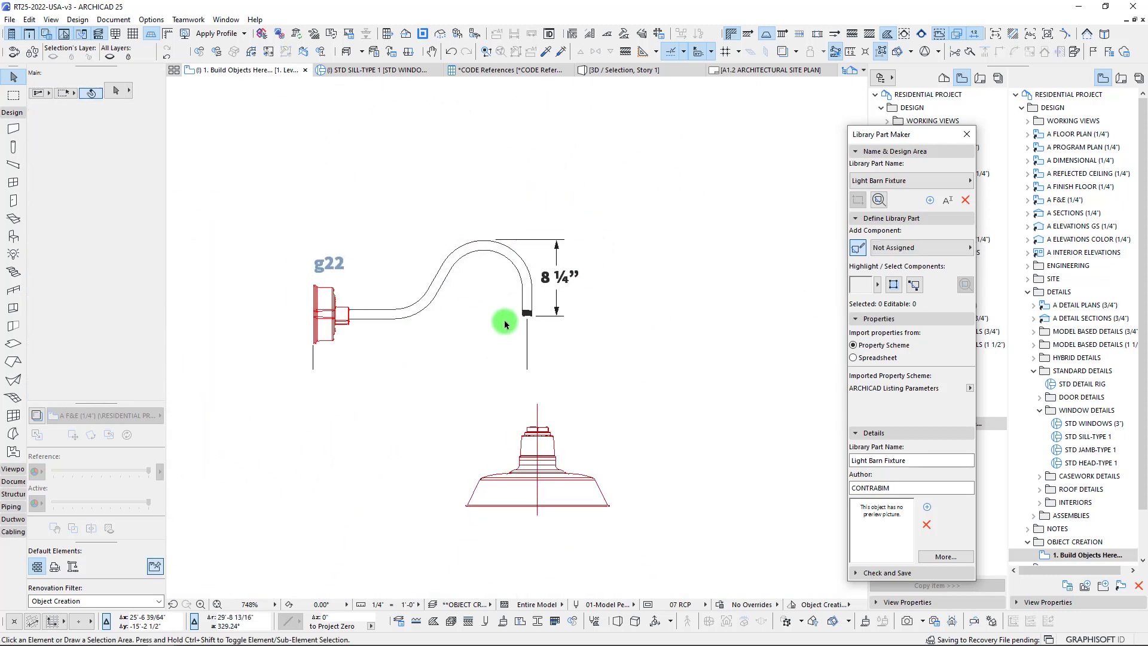
{"action": "left_click_drag", "start_coordinate": [649, 504], "coordinate": [454, 366]}
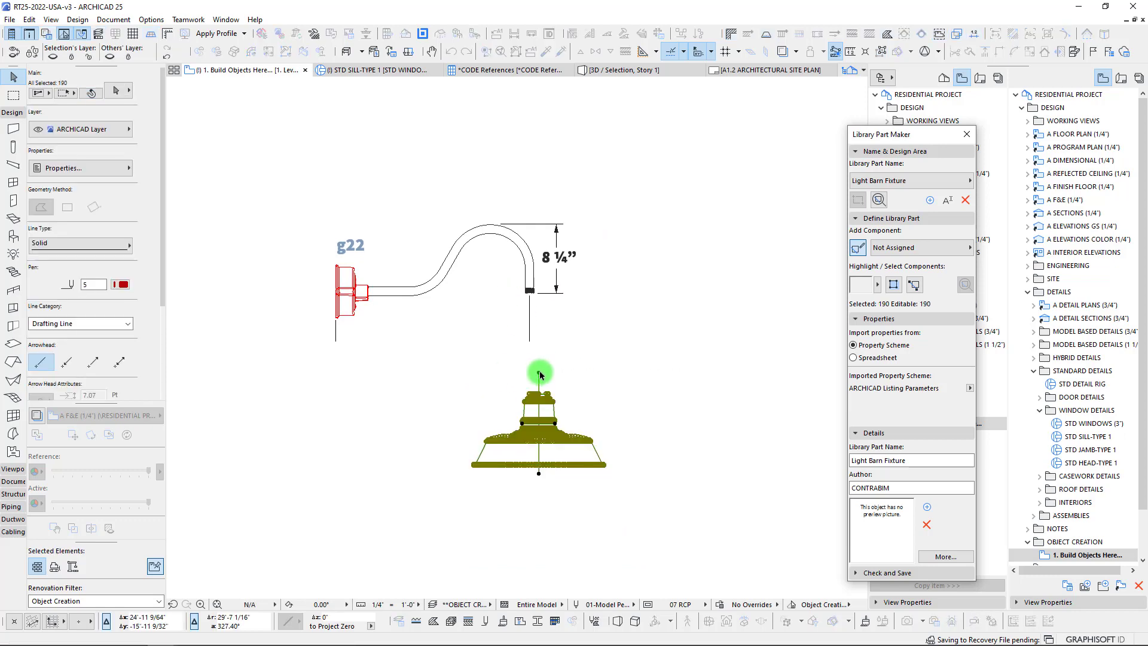
{"action": "key", "text": "ctrl+d"}
{"action": "left_click", "coordinate": [538, 372]}
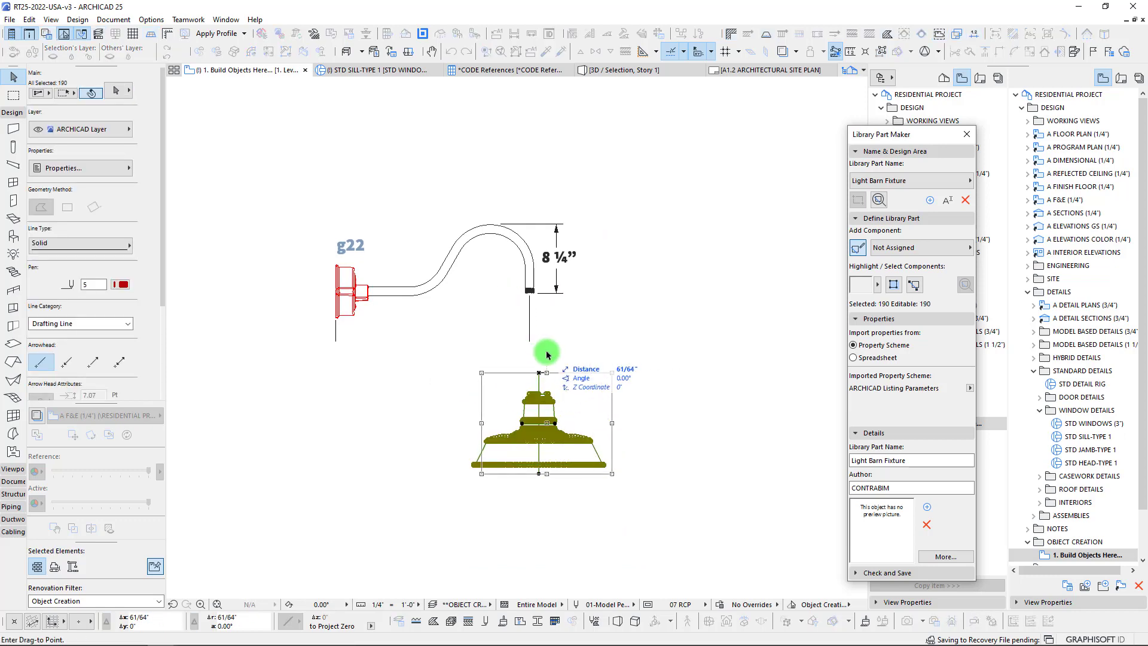
{"action": "left_click", "coordinate": [529, 341], "text": "shift"}
{"action": "scroll", "coordinate": [536, 391], "scroll_direction": "up", "scroll_amount": 4}
{"action": "scroll", "coordinate": [535, 392], "scroll_direction": "up", "scroll_amount": 4}
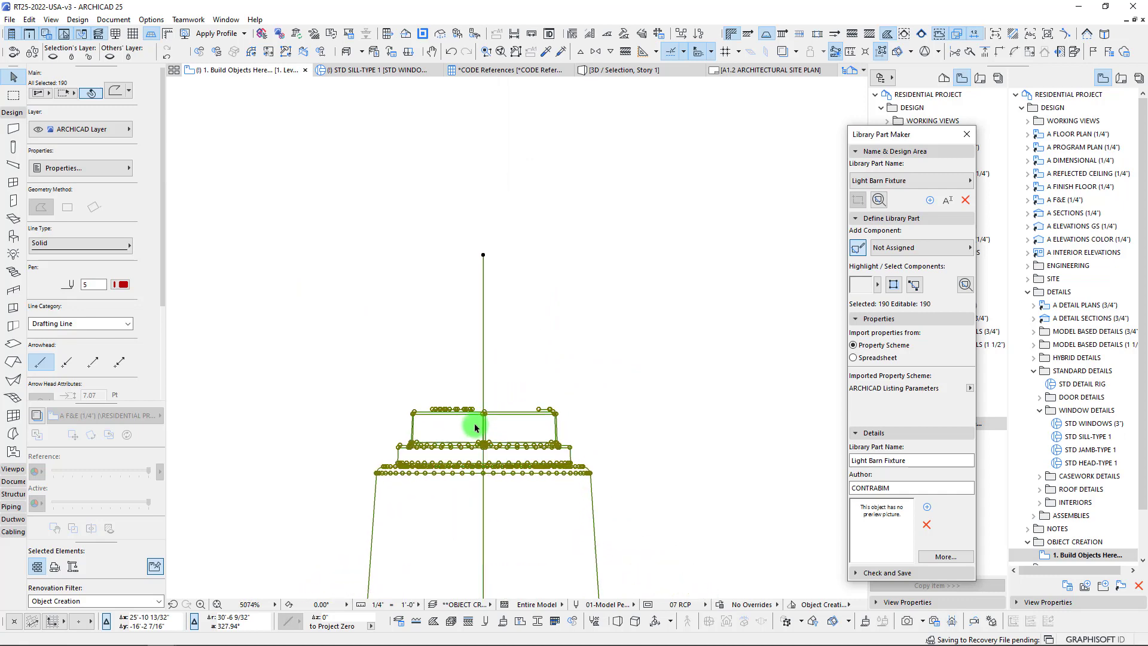
Step: Move the fixture straight up from the top of its cap to the top of the arm's threads
{"action": "key", "text": "ctrl+d"}
{"action": "scroll", "coordinate": [487, 412], "scroll_direction": "up", "scroll_amount": 3}
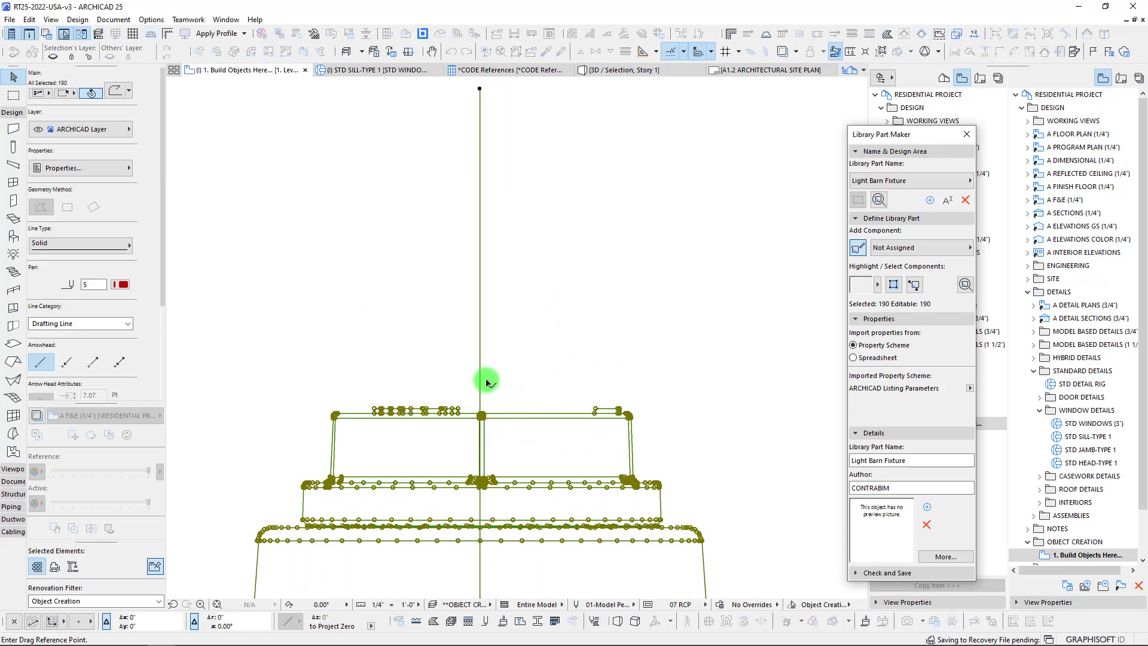
{"action": "scroll", "coordinate": [482, 344], "scroll_direction": "down", "scroll_amount": 6}
{"action": "scroll", "coordinate": [460, 320], "scroll_direction": "up", "scroll_amount": 2}
{"action": "scroll", "coordinate": [402, 302], "scroll_direction": "up", "scroll_amount": 5}
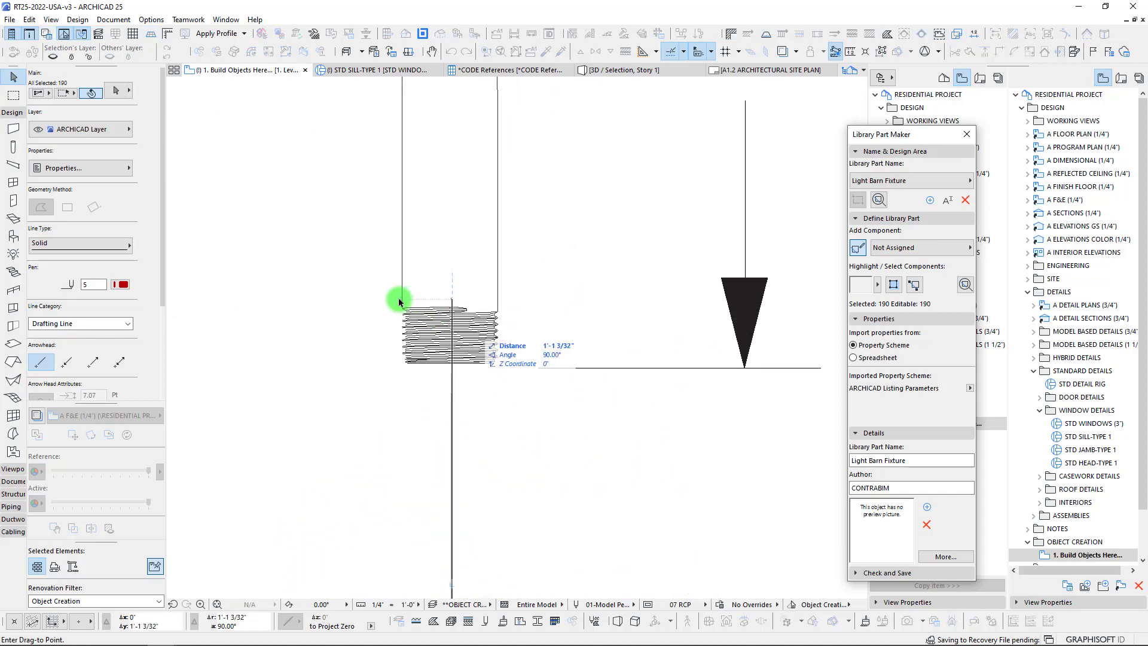
{"action": "left_click", "coordinate": [402, 309]}
{"action": "scroll", "coordinate": [526, 354], "scroll_direction": "down", "scroll_amount": 6}
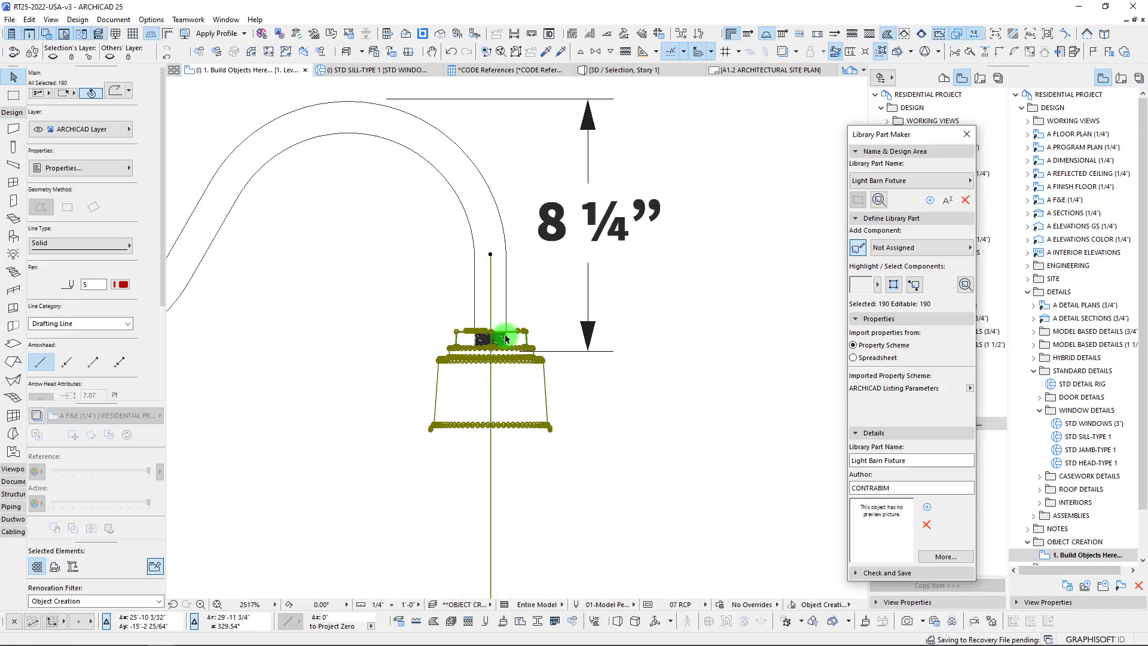
{"action": "scroll", "coordinate": [415, 388], "scroll_direction": "down", "scroll_amount": 3}
{"action": "middle_click_drag", "start_coordinate": [416, 389], "coordinate": [478, 385]}
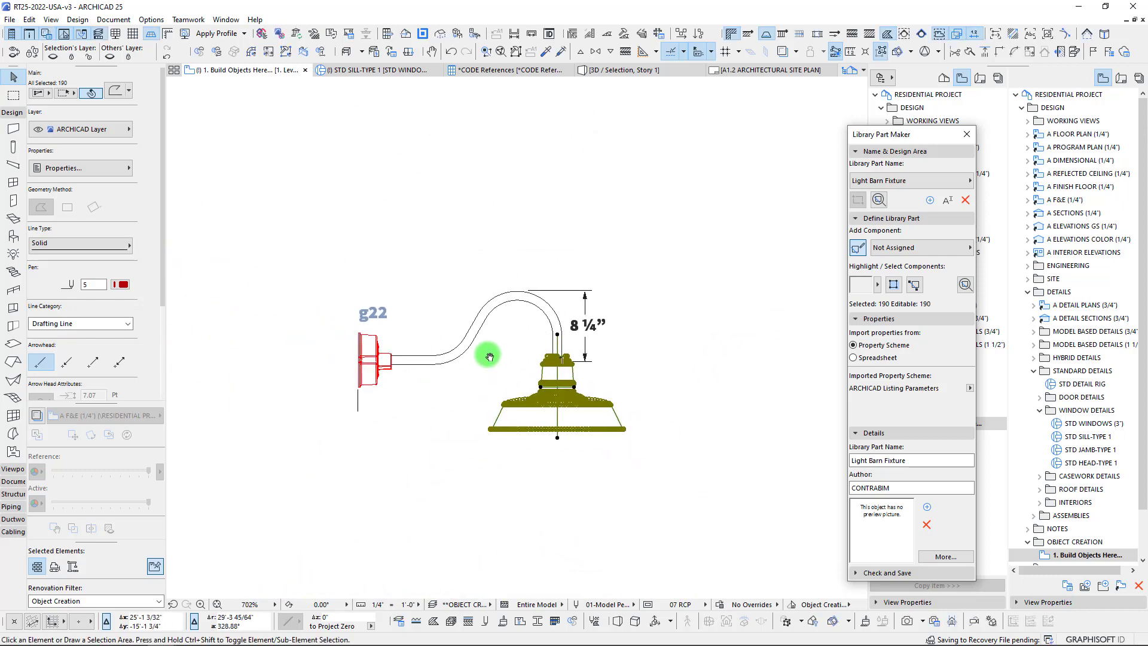
{"action": "key", "text": "Escape"}
Step: Delete the 8 ¼” dimension text with its vertical dimension lines and arrowheads beside the arm
{"action": "scroll", "coordinate": [475, 342], "scroll_direction": "up", "scroll_amount": 3}
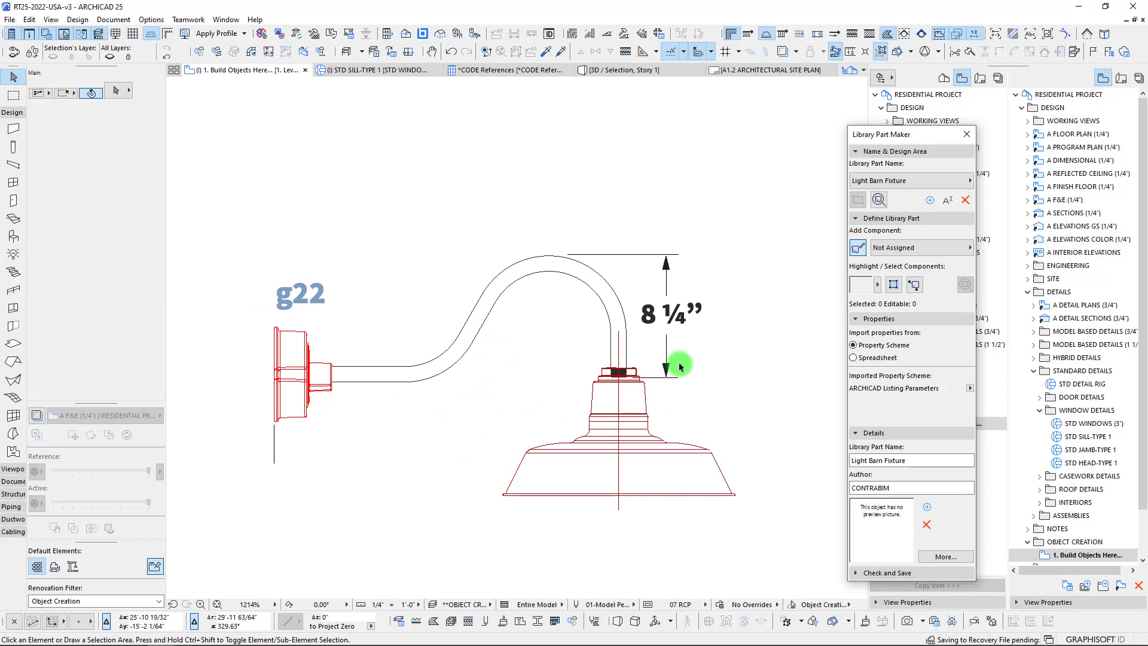
{"action": "scroll", "coordinate": [727, 357], "scroll_direction": "up", "scroll_amount": 3}
{"action": "left_click_drag", "start_coordinate": [678, 420], "coordinate": [554, 133]}
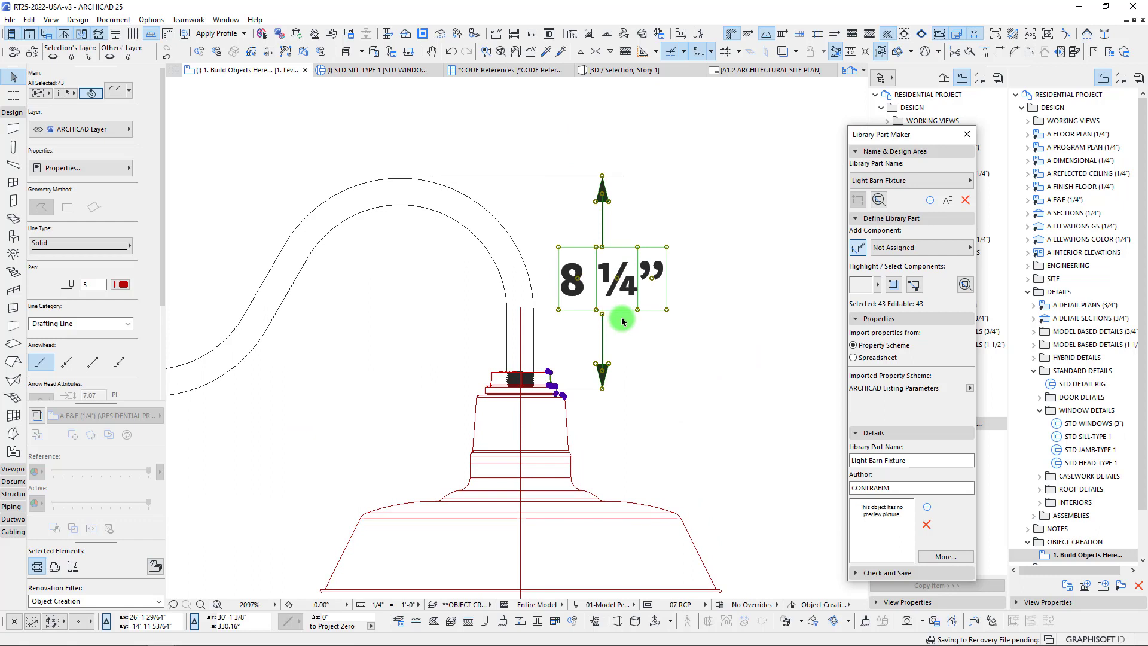
{"action": "key", "text": "Escape"}
{"action": "left_click_drag", "start_coordinate": [554, 151], "coordinate": [735, 339]}
{"action": "key", "text": "Delete"}
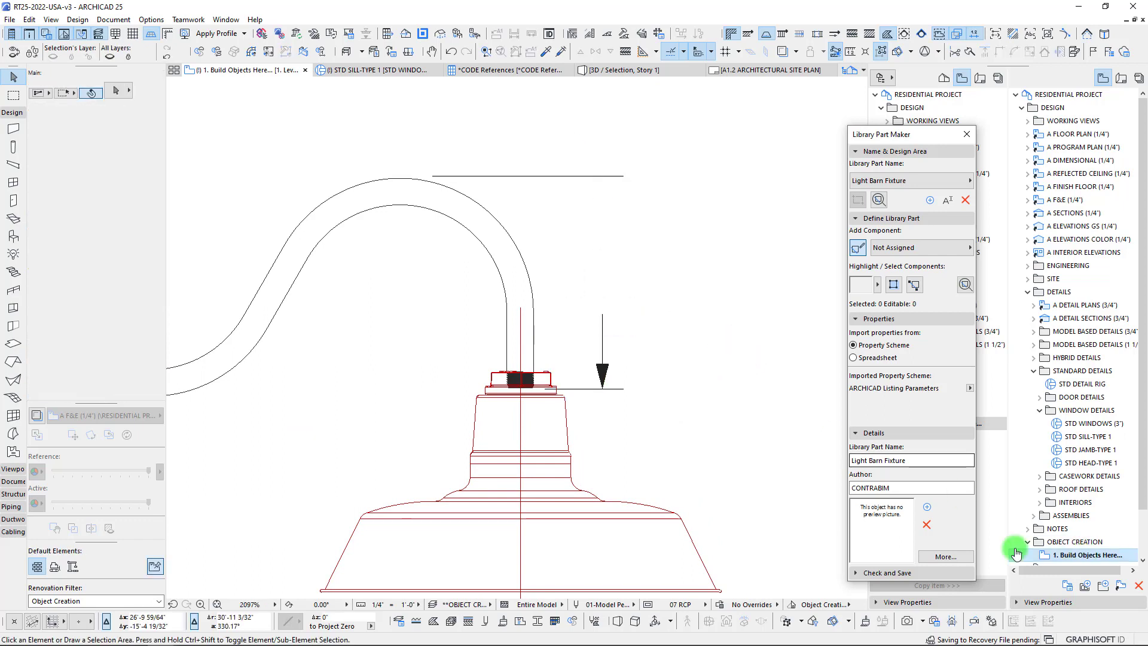
{"action": "left_click_drag", "start_coordinate": [650, 410], "coordinate": [593, 309]}
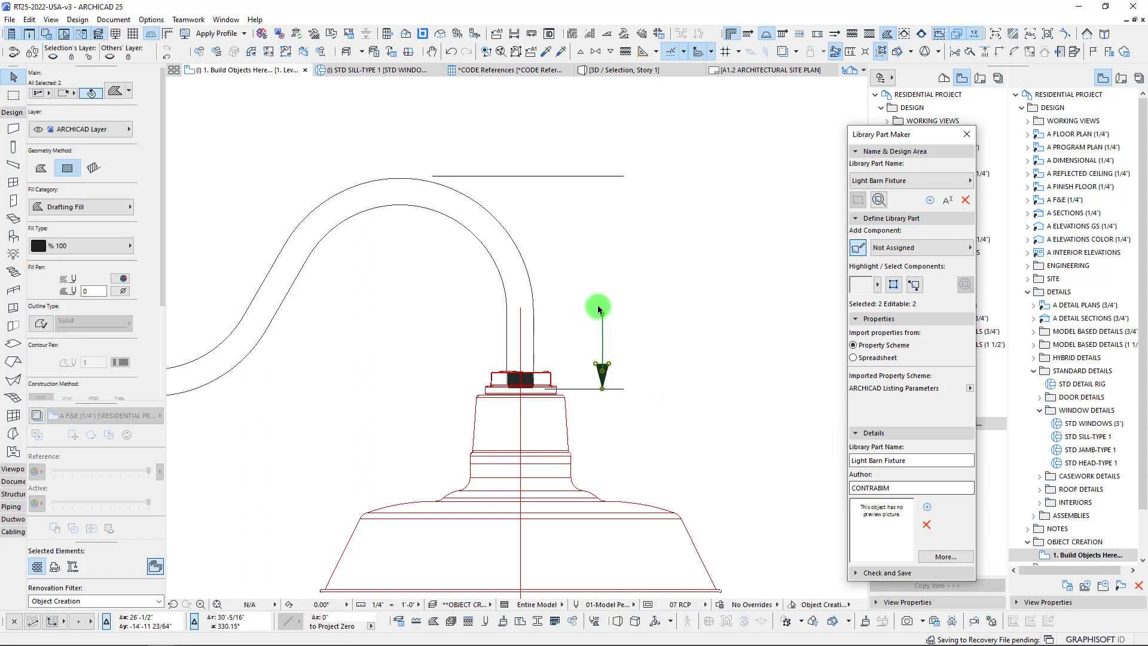
{"action": "key", "text": "Delete"}
Step: Delete the two horizontal extension lines beside the fixture's cap and at the top of the gooseneck curve
{"action": "left_click", "coordinate": [594, 390]}
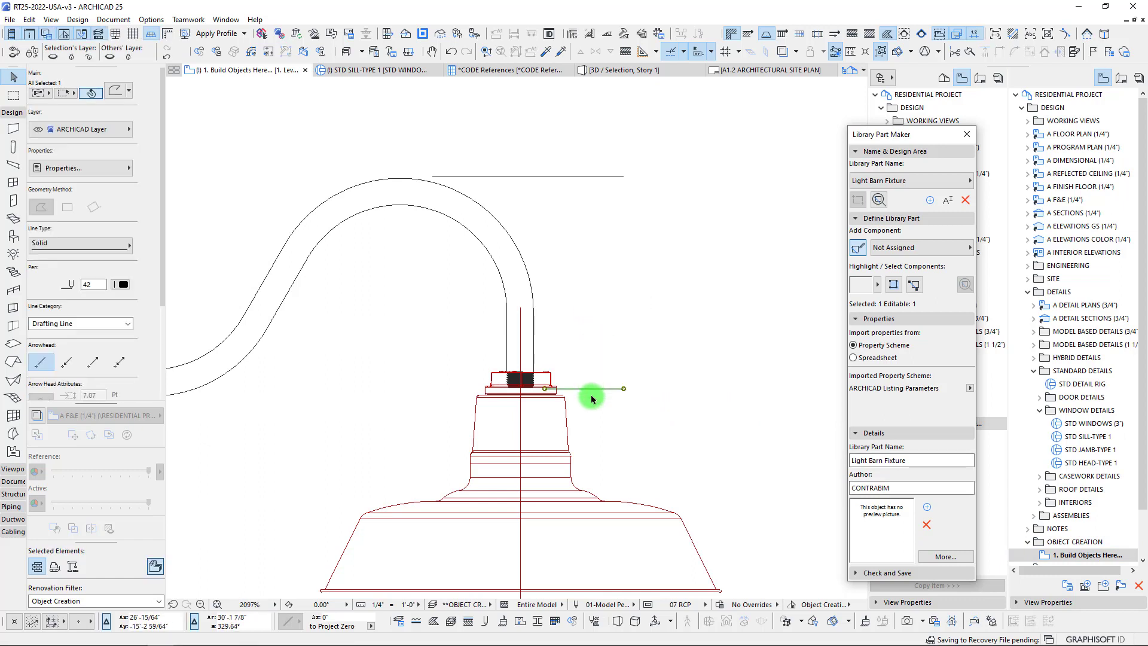
{"action": "scroll", "coordinate": [583, 365], "scroll_direction": "down", "scroll_amount": 4}
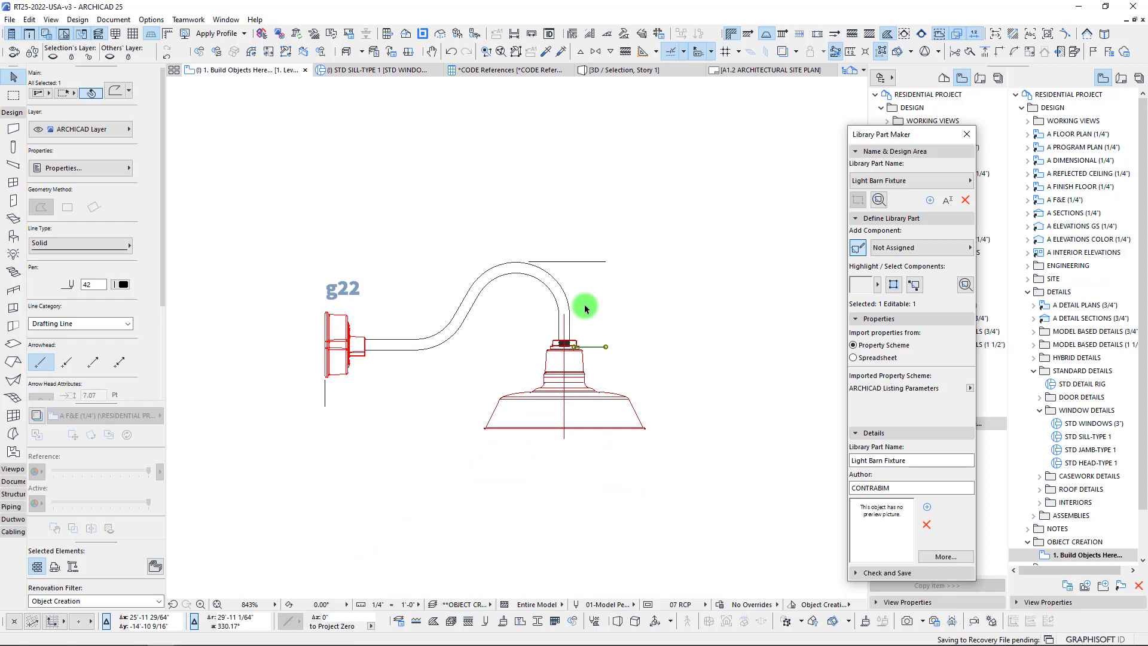
{"action": "key", "text": "Delete"}
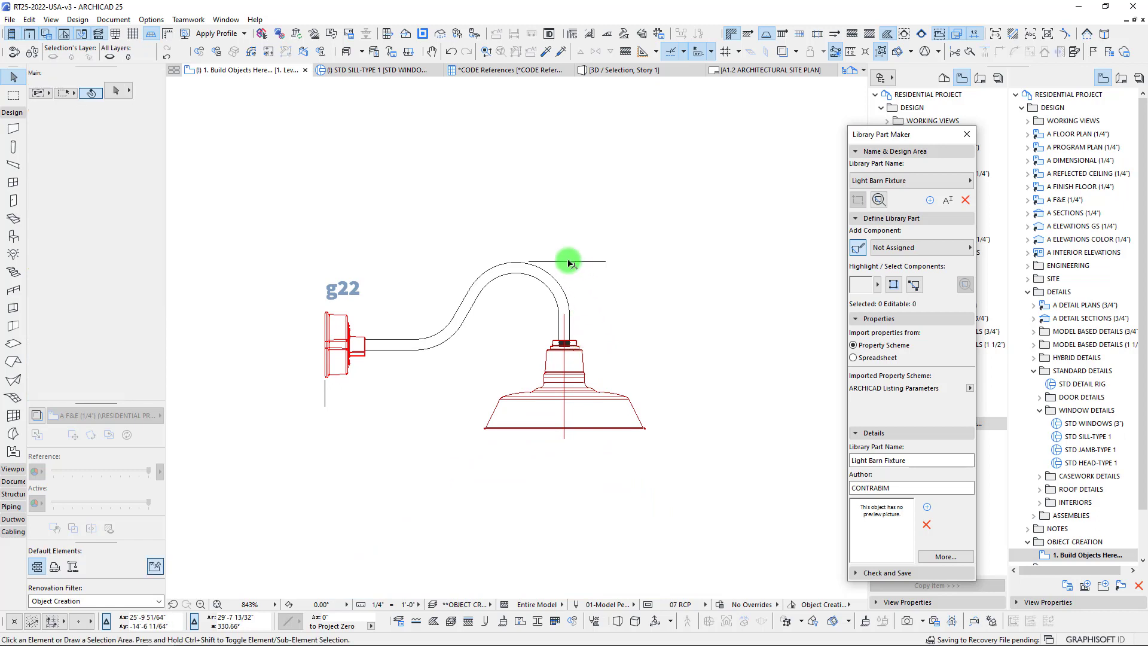
{"action": "key", "text": "Delete"}
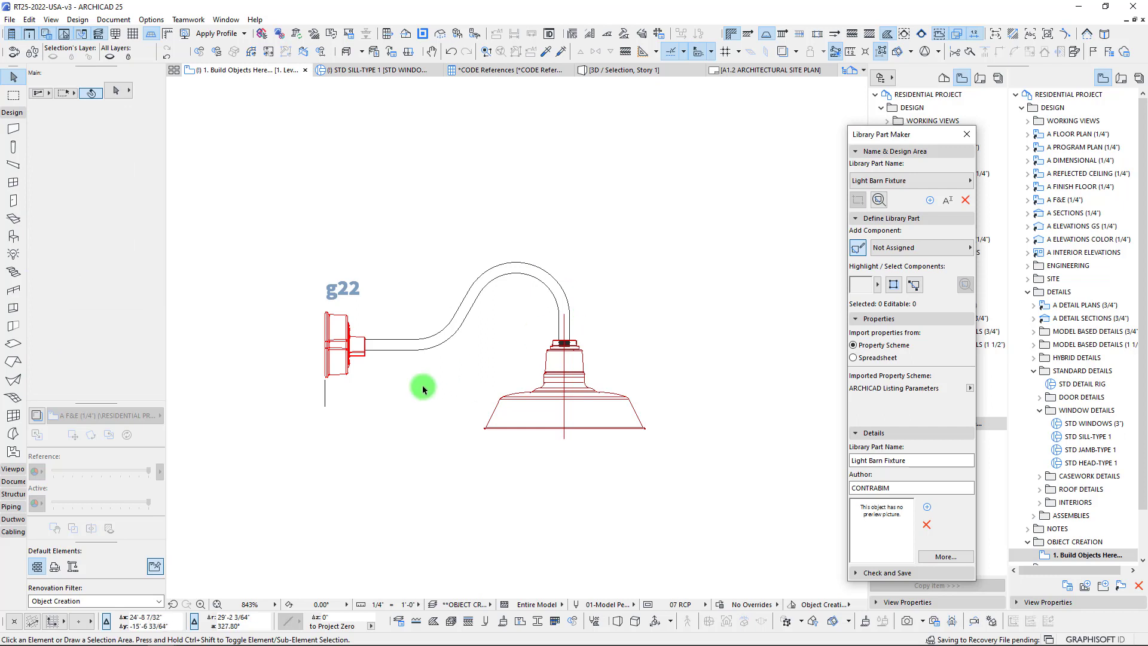
{"action": "middle_click_drag", "start_coordinate": [422, 390], "coordinate": [427, 388]}
{"action": "scroll", "coordinate": [486, 340], "scroll_direction": "up", "scroll_amount": 3}
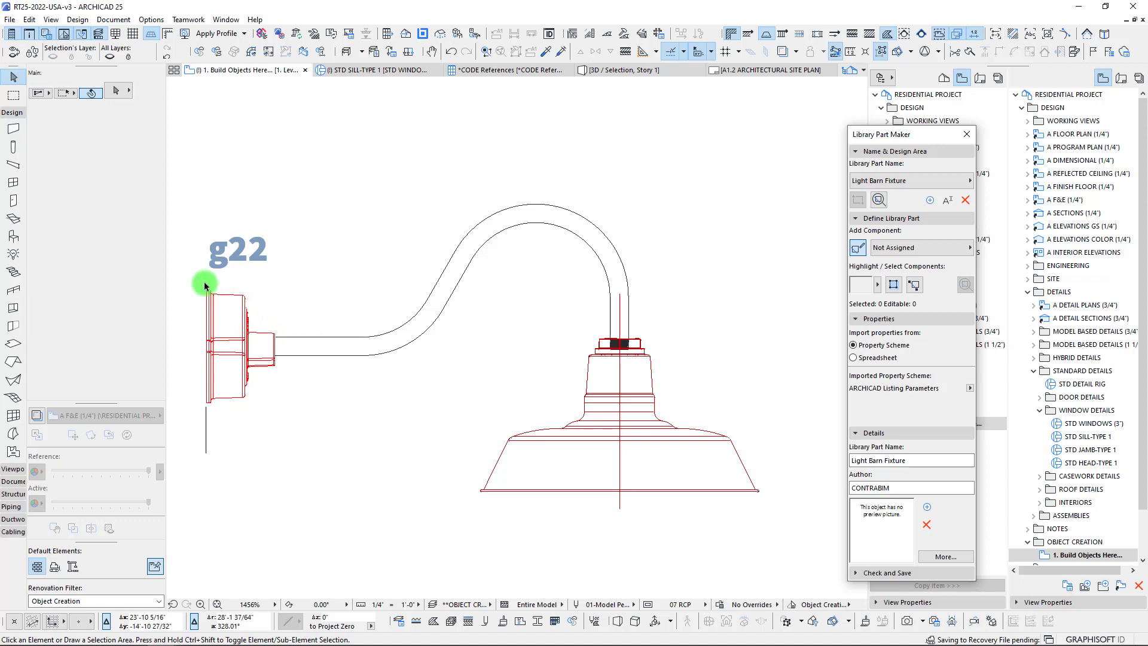
{"action": "middle_click_drag", "start_coordinate": [242, 355], "coordinate": [405, 396]}
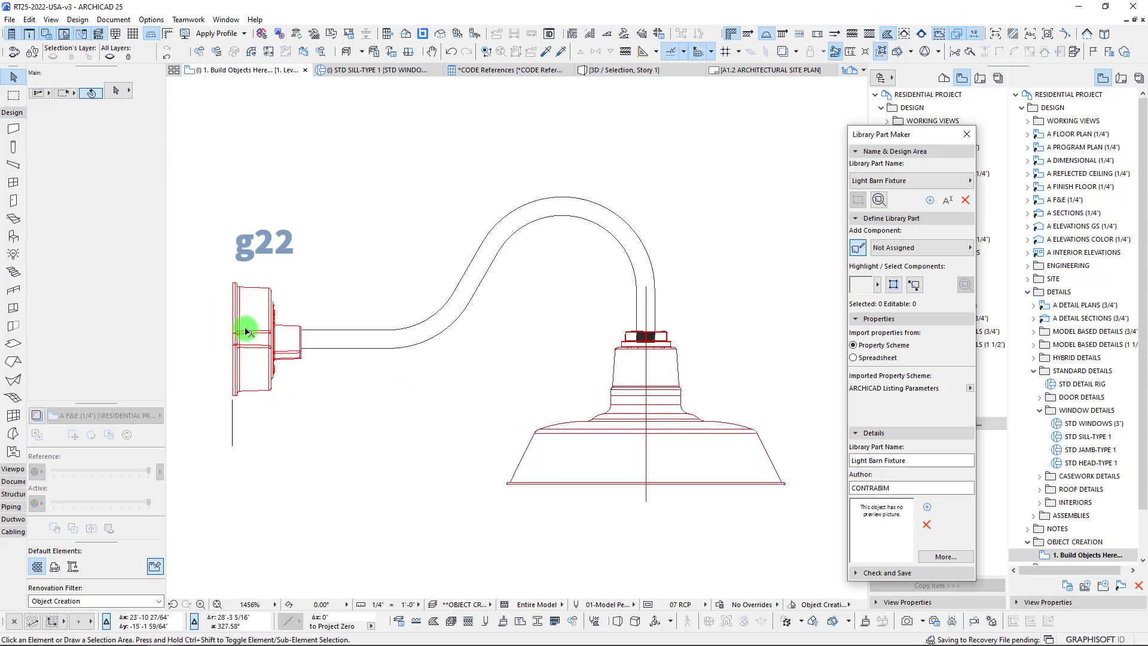
{"action": "scroll", "coordinate": [246, 332], "scroll_direction": "up", "scroll_amount": 4}
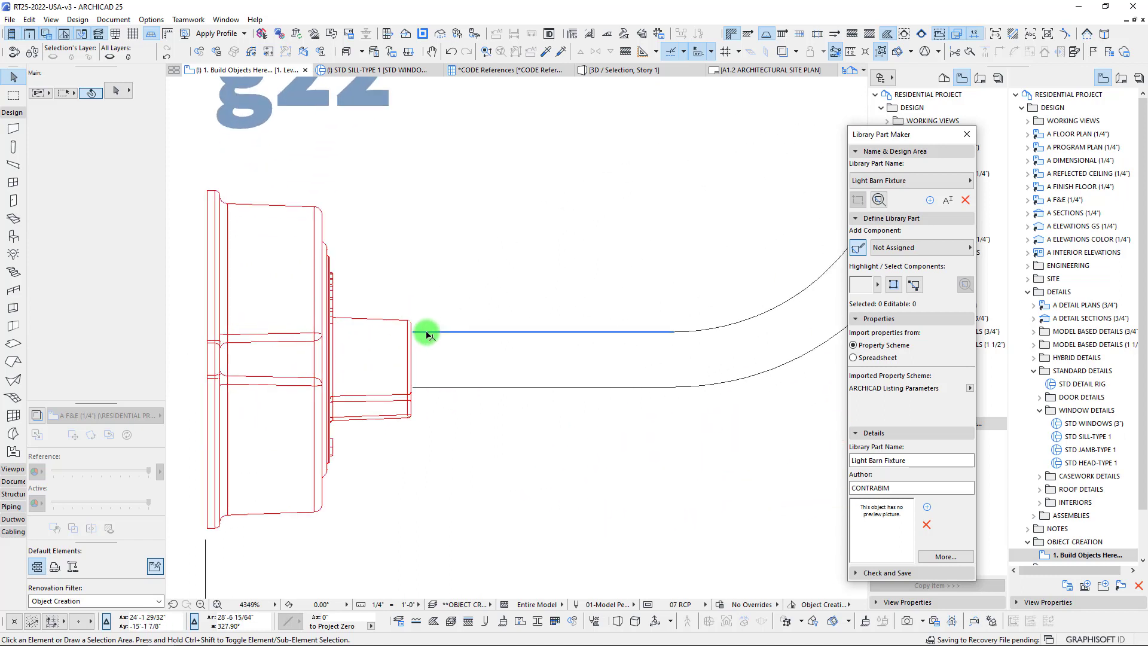
Step: Examine the wall mount's outline and how its collar meets the gooseneck arm
{"action": "scroll", "coordinate": [414, 399], "scroll_direction": "up", "scroll_amount": 3}
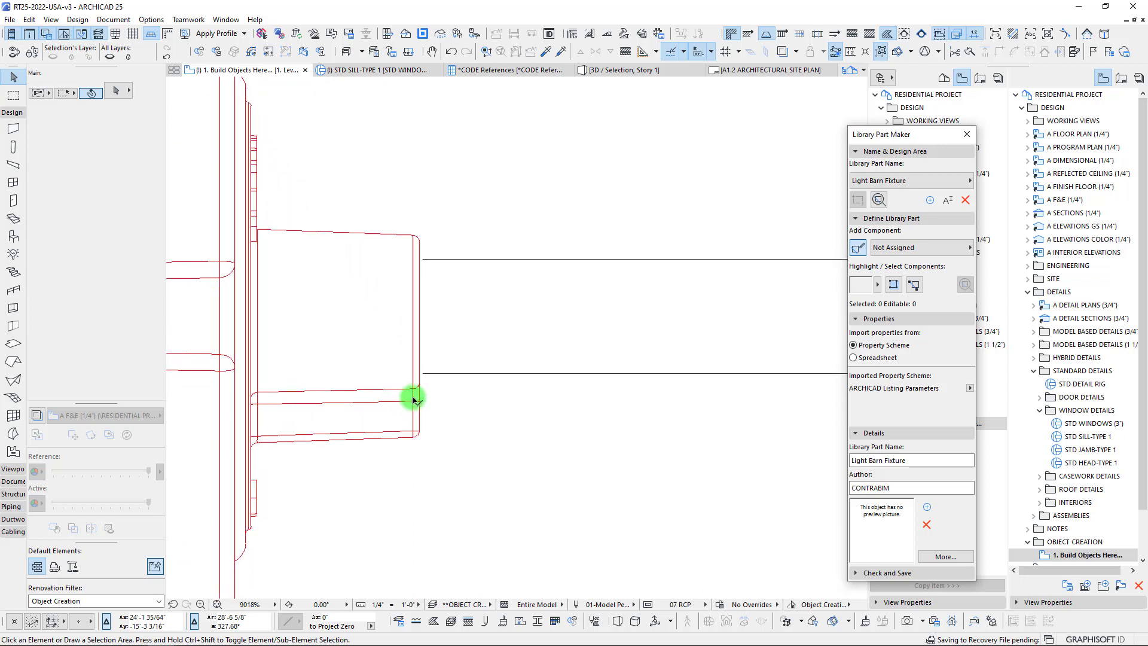
{"action": "middle_click_drag", "start_coordinate": [422, 347], "coordinate": [424, 363]}
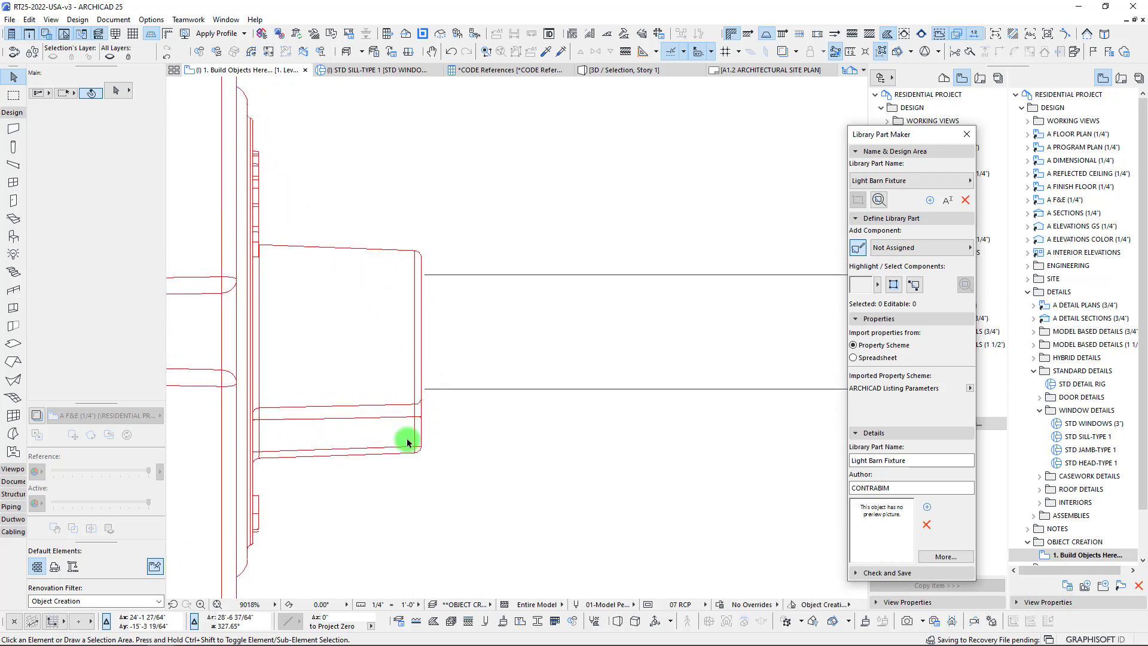
{"action": "scroll", "coordinate": [335, 430], "scroll_direction": "down", "scroll_amount": 3}
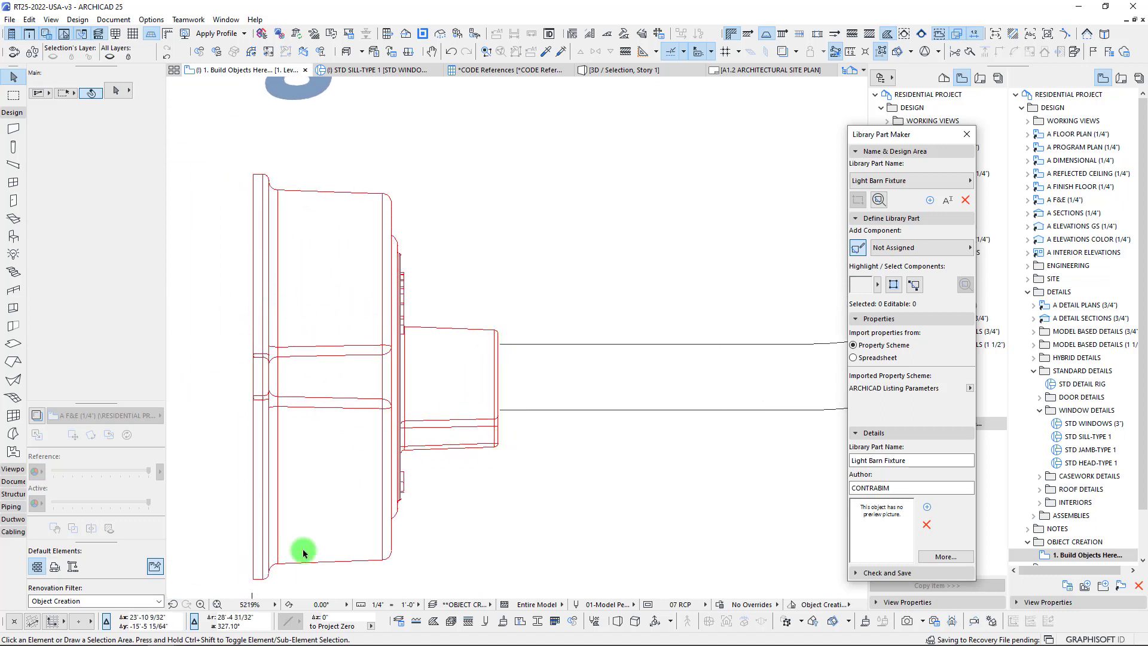
{"action": "scroll", "coordinate": [429, 294], "scroll_direction": "down", "scroll_amount": 2}
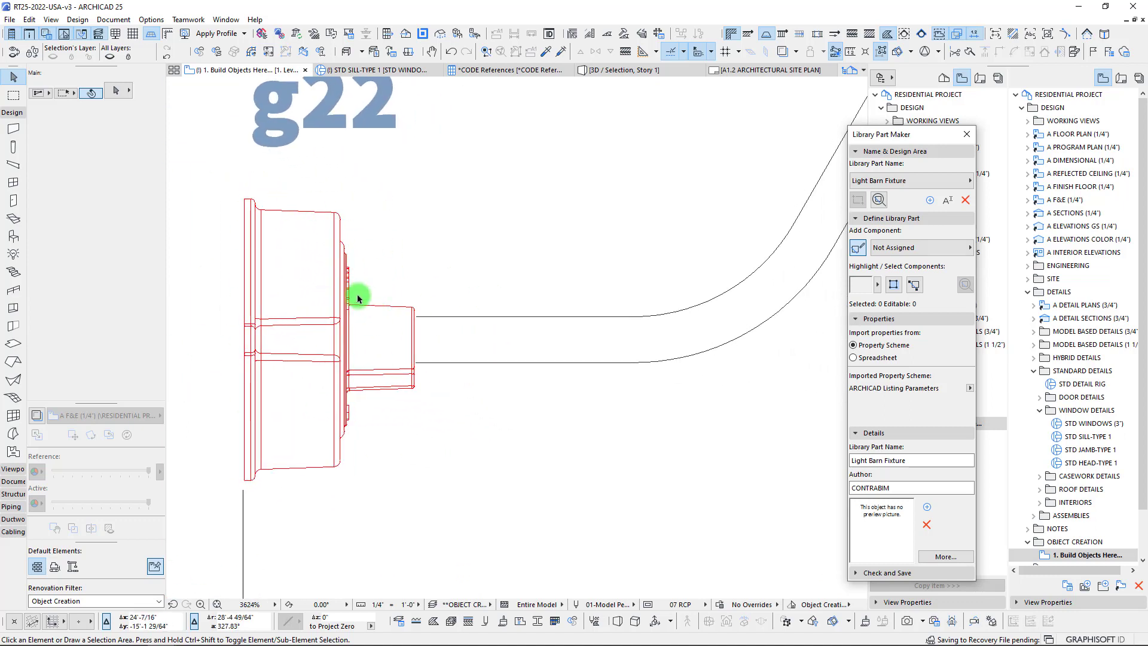
{"action": "scroll", "coordinate": [335, 362], "scroll_direction": "up", "scroll_amount": 2}
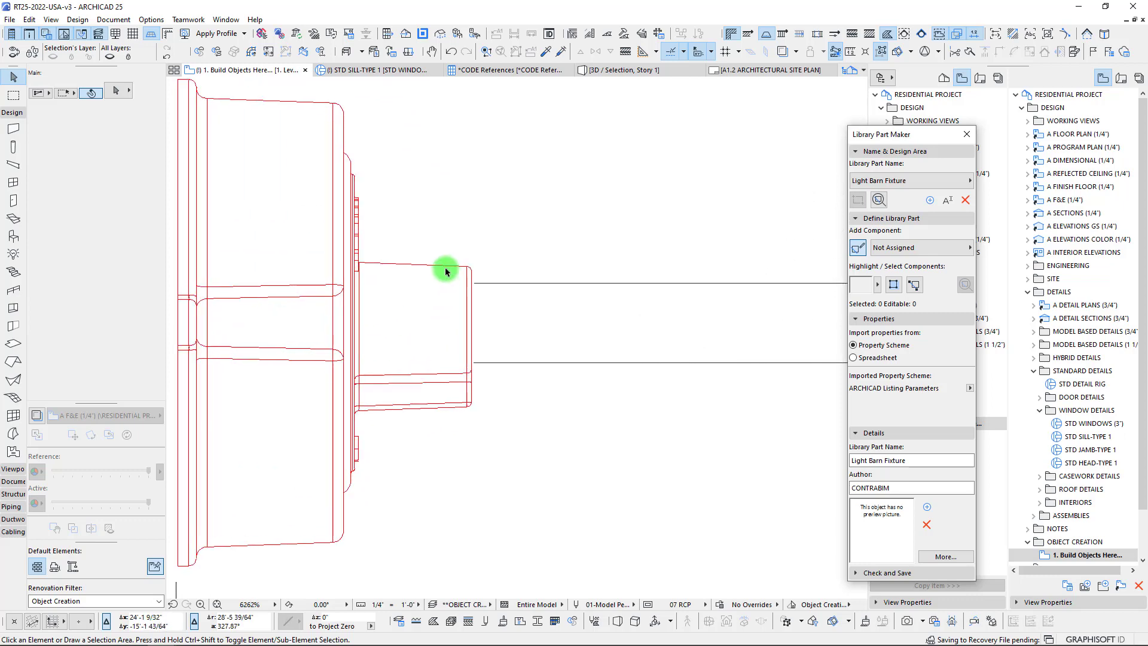
{"action": "scroll", "coordinate": [260, 315], "scroll_direction": "down", "scroll_amount": 5}
{"action": "middle_click_drag", "start_coordinate": [665, 322], "coordinate": [548, 292]}
{"action": "scroll", "coordinate": [550, 293], "scroll_direction": "down", "scroll_amount": 3}
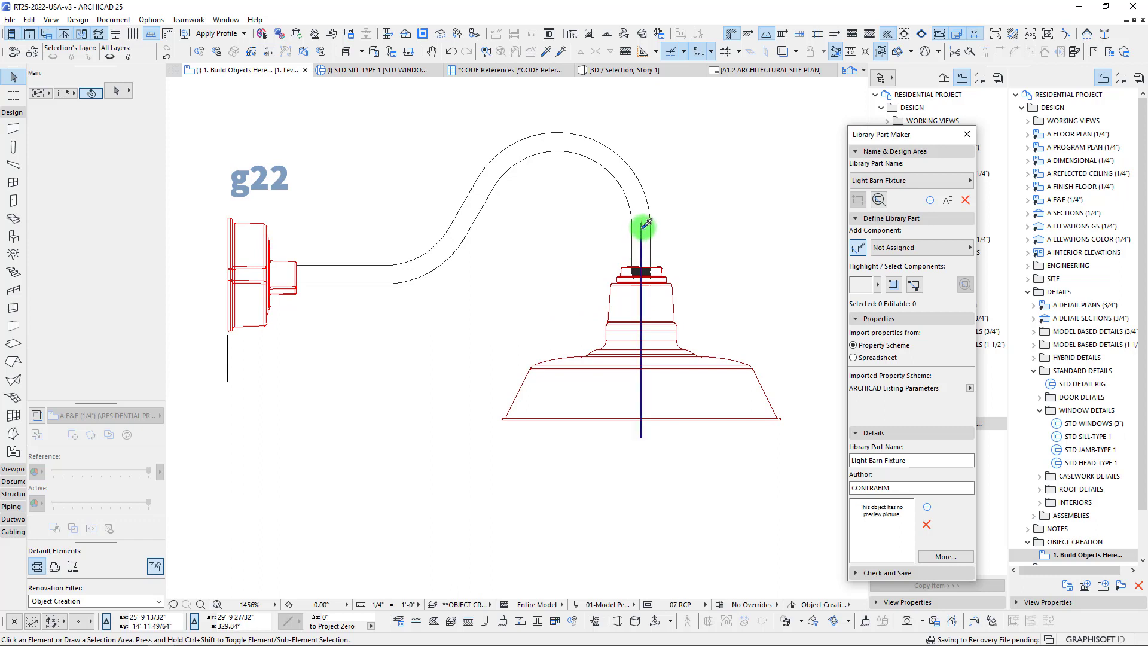
Step: Draw a full-height vertical line along the wall mount's back edge using the mount linework's settings, and shift it just clear of the mount
{"action": "left_click", "coordinate": [244, 269], "text": "alt"}
{"action": "scroll", "coordinate": [242, 258], "scroll_direction": "up", "scroll_amount": 7}
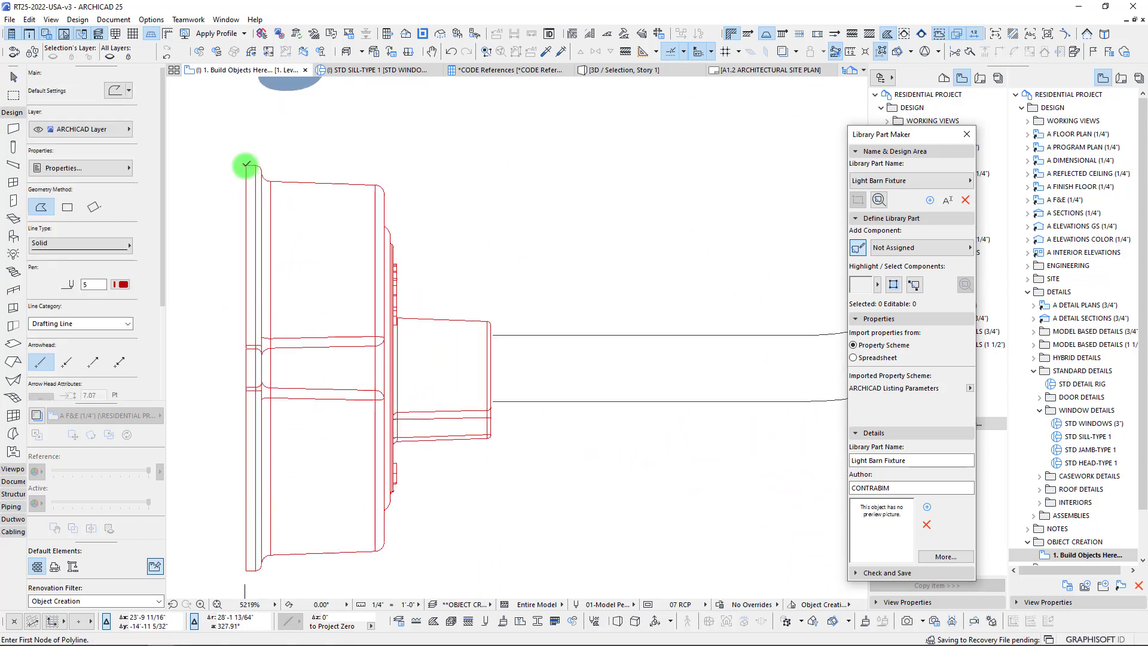
{"action": "left_click", "coordinate": [245, 185]}
{"action": "scroll", "coordinate": [241, 419], "scroll_direction": "down", "scroll_amount": 2}
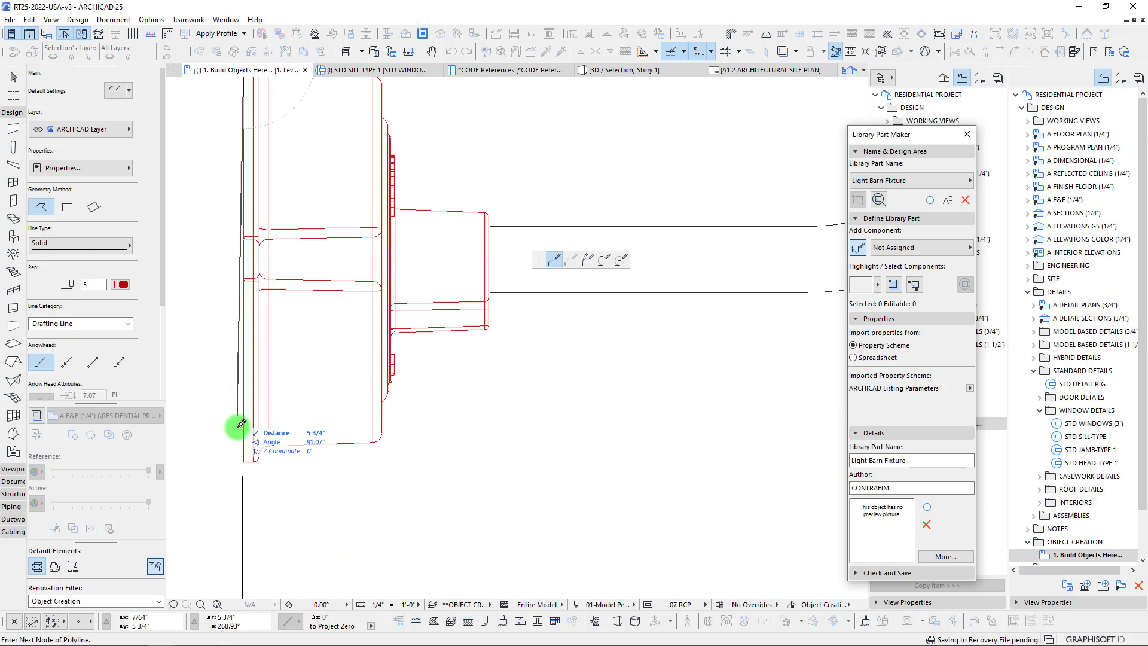
{"action": "double_click", "coordinate": [244, 461]}
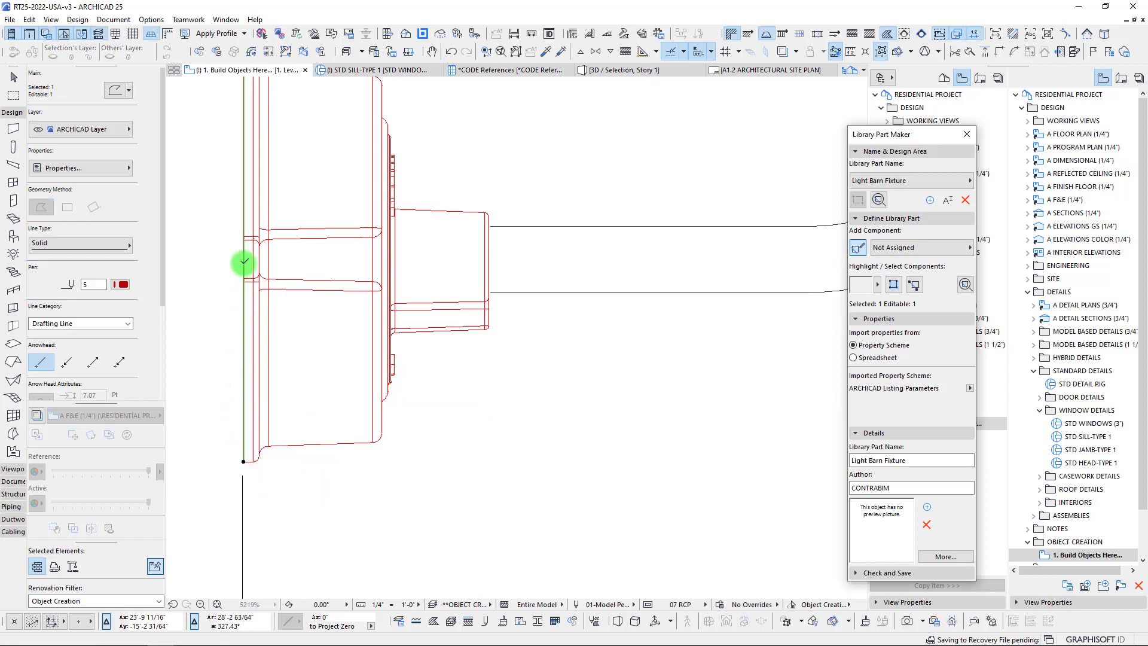
{"action": "key", "text": "Escape"}
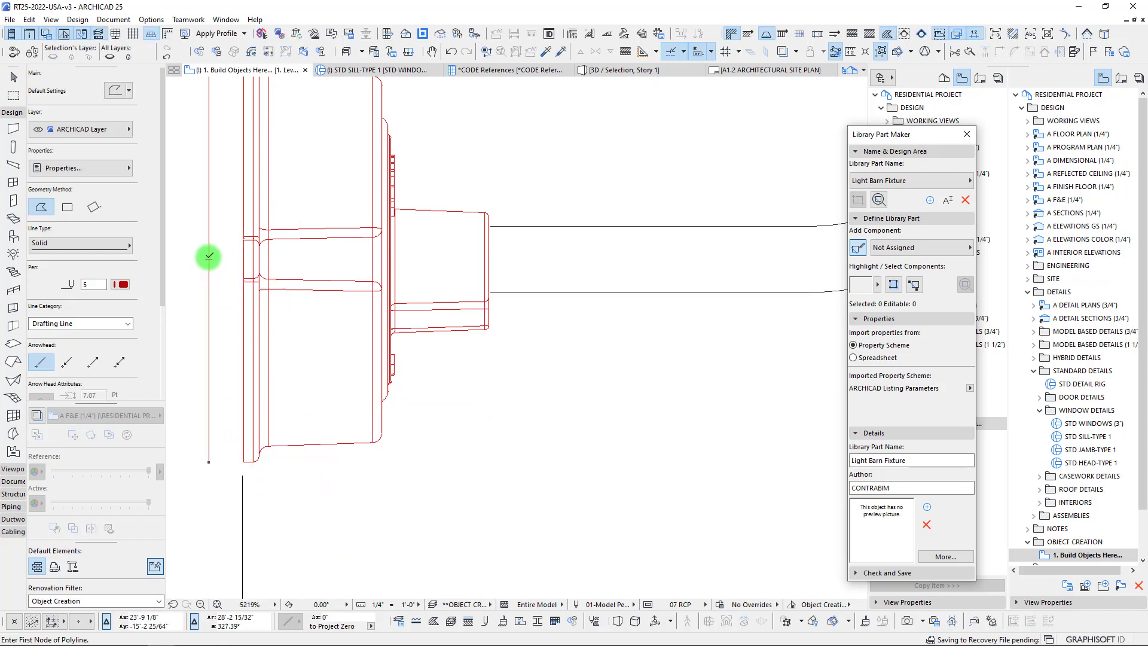
Step: Draw a horizontal centerline from the vertical line's midpoint through the wall mount to just past its collar
{"action": "left_click", "coordinate": [209, 259]}
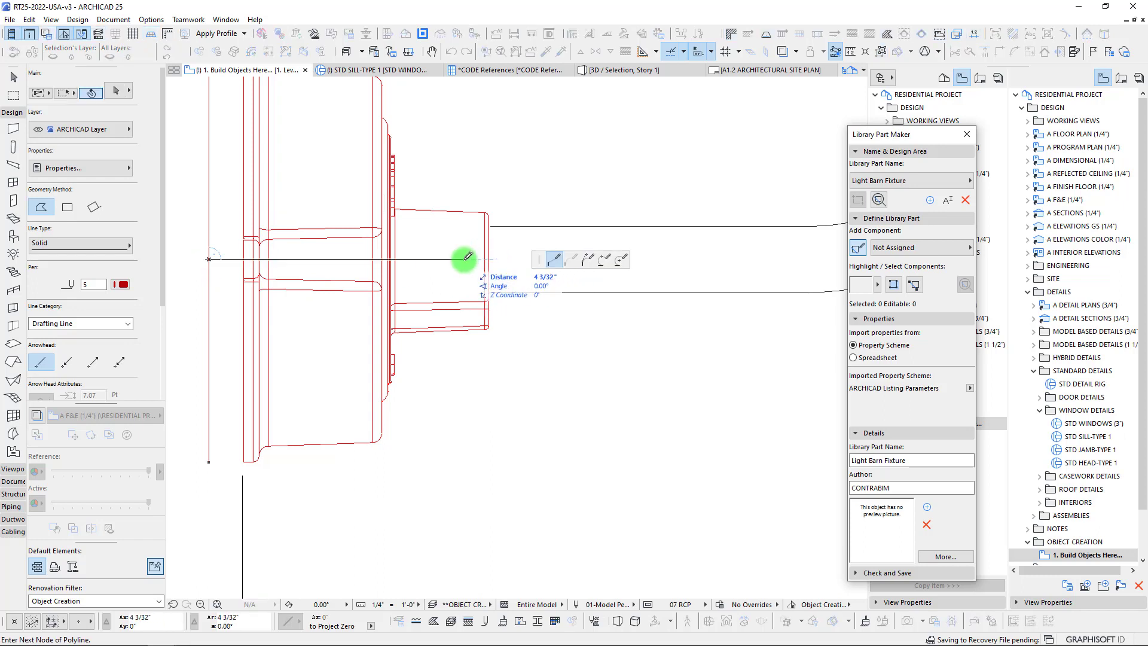
{"action": "middle_click_drag", "start_coordinate": [468, 256], "coordinate": [447, 310]}
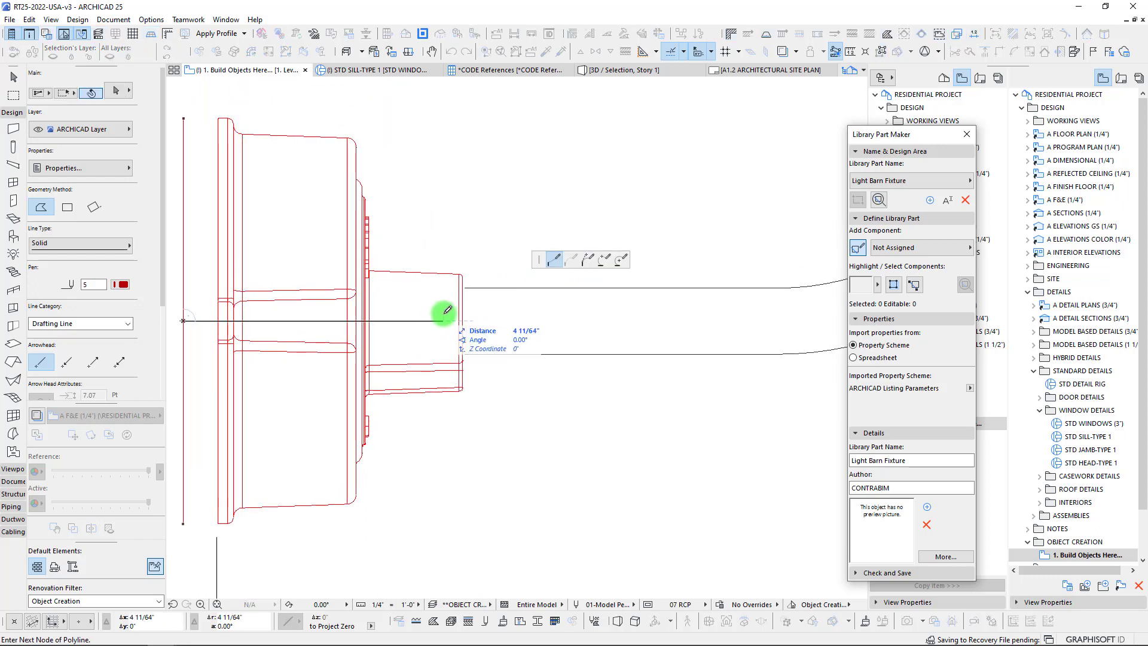
{"action": "double_click", "coordinate": [478, 316]}
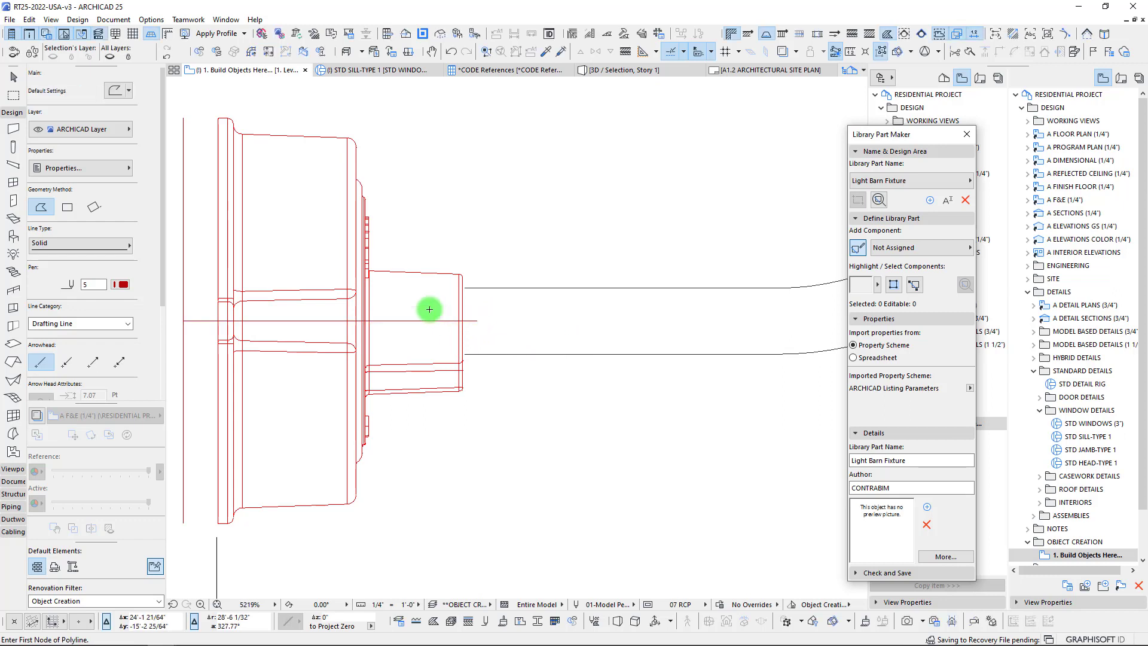
Step: Measure from the new centerline towards the collar's edge and check the mount's alignment with the arm
{"action": "key", "text": "m"}
{"action": "left_click", "coordinate": [383, 319]}
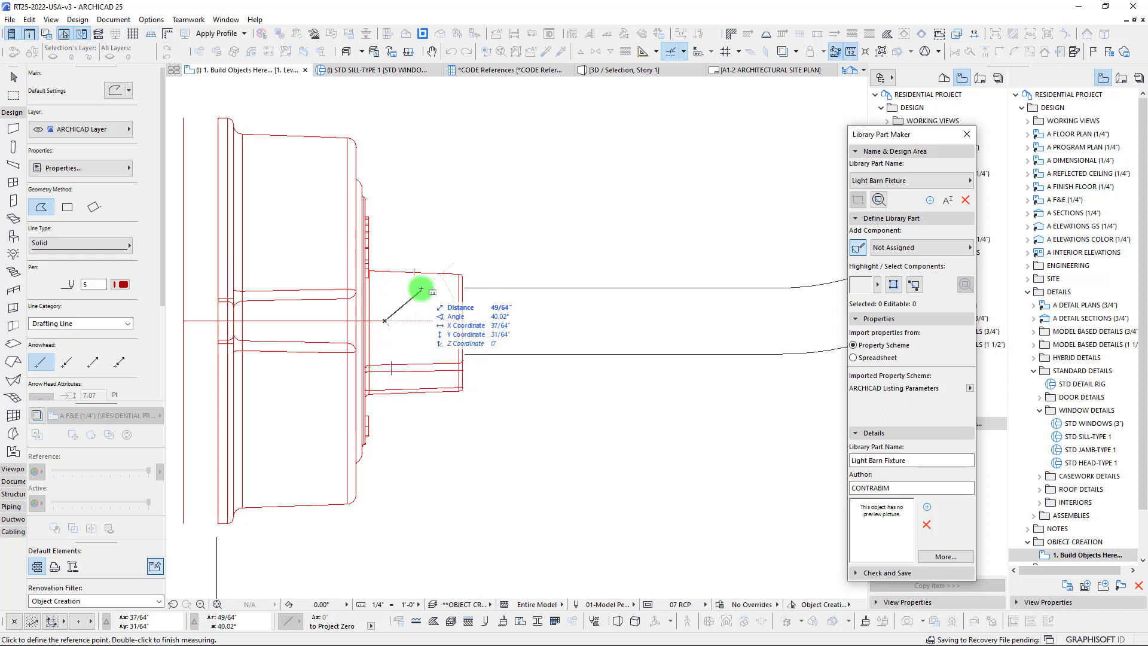
{"action": "key", "text": "Escape"}
{"action": "scroll", "coordinate": [426, 364], "scroll_direction": "up", "scroll_amount": 2}
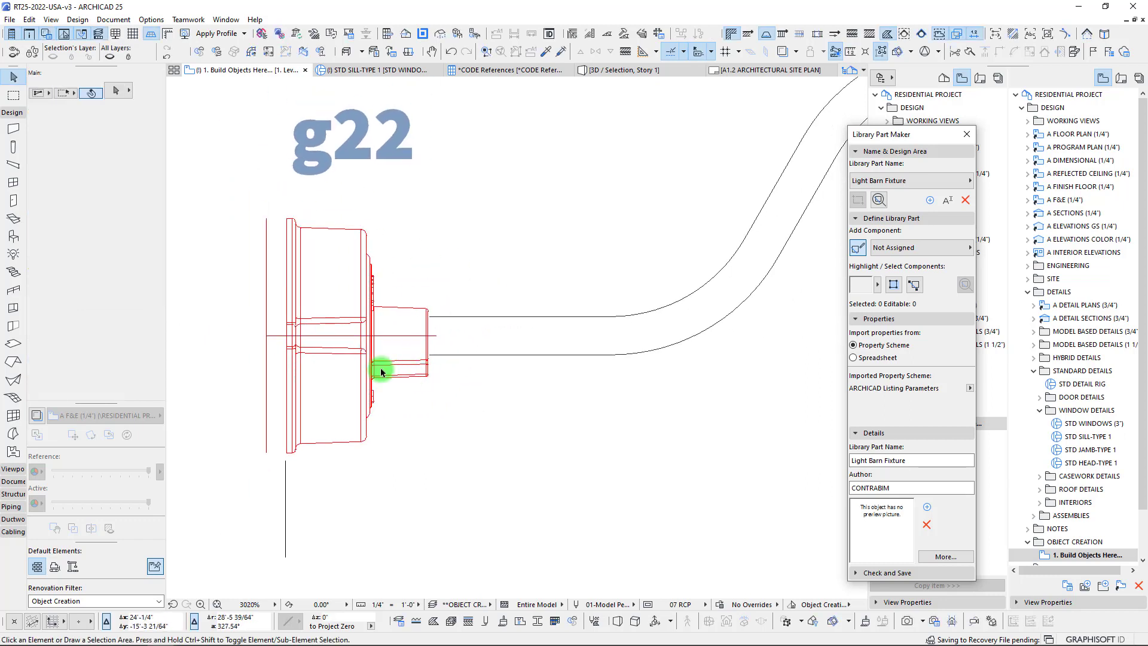
{"action": "scroll", "coordinate": [379, 371], "scroll_direction": "up", "scroll_amount": 2}
{"action": "scroll", "coordinate": [297, 327], "scroll_direction": "down", "scroll_amount": 3}
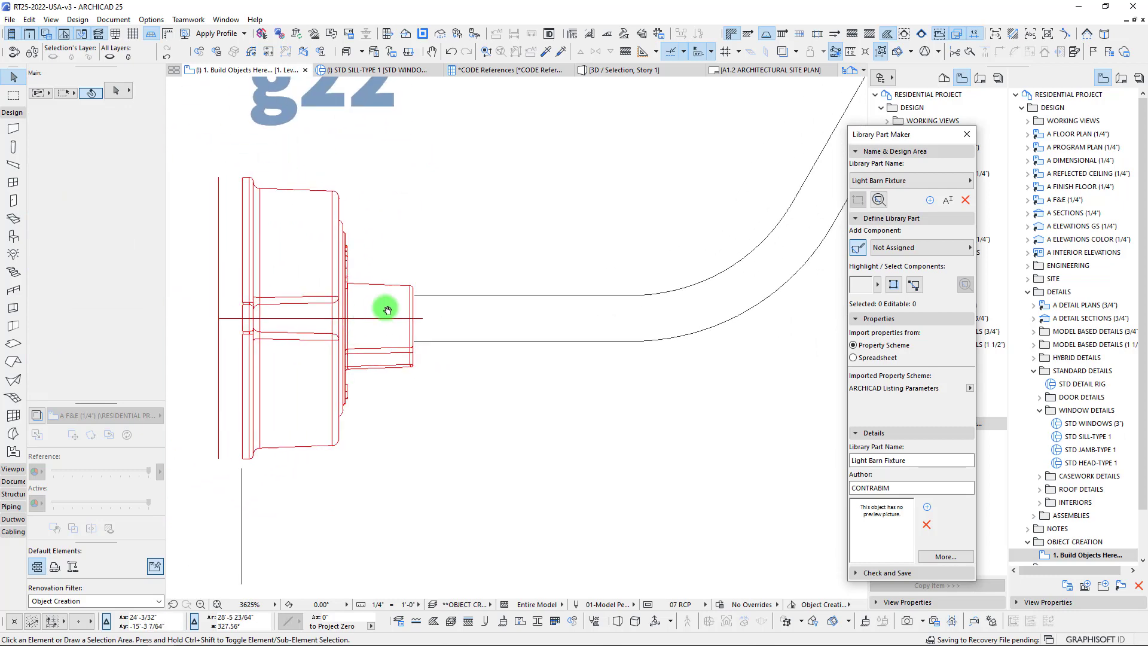
{"action": "scroll", "coordinate": [379, 353], "scroll_direction": "down", "scroll_amount": 3}
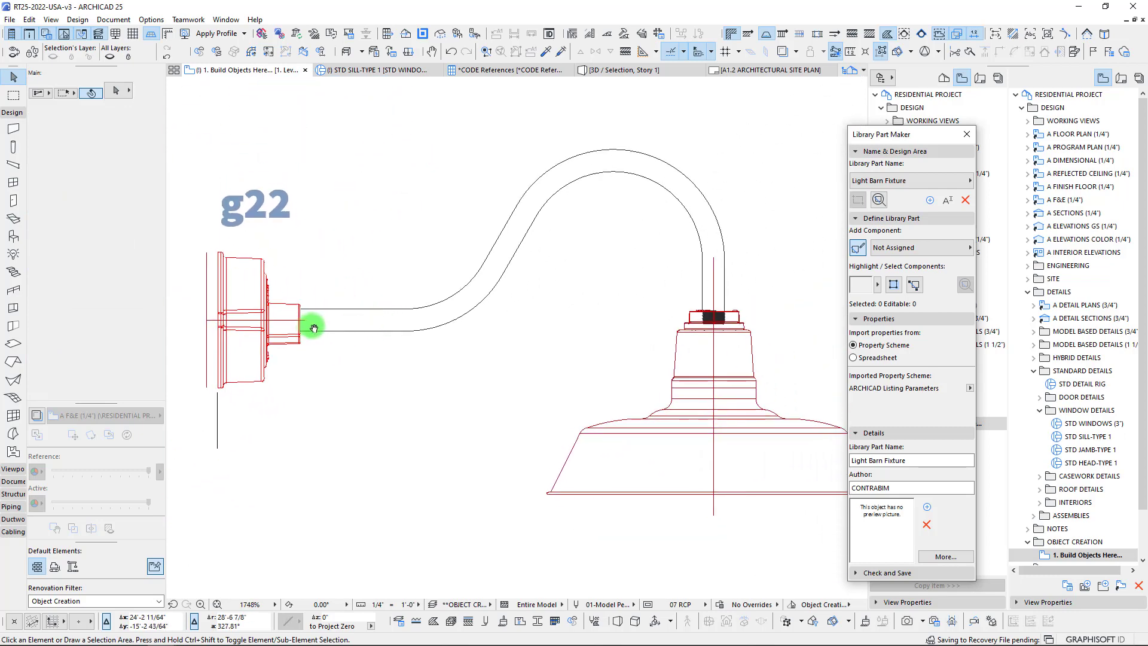
{"action": "middle_click_drag", "start_coordinate": [314, 328], "coordinate": [306, 330]}
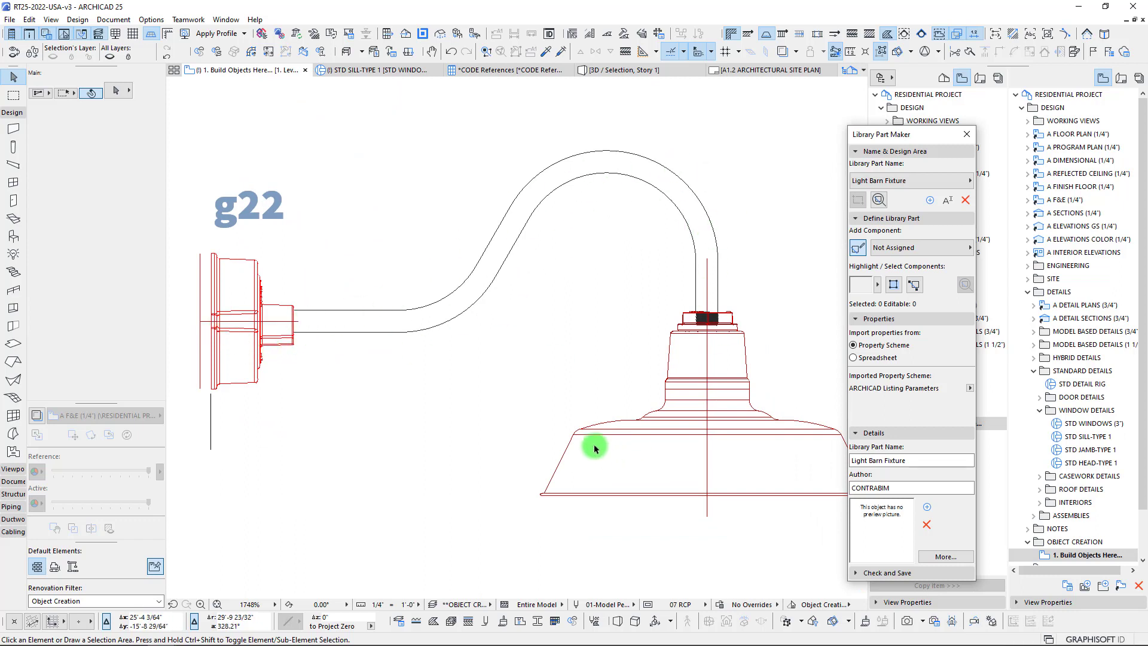
Step: Start a revolved Morph profile on the mount's back edge and run it 3 29/32" along the centerline to the collar's end face
{"action": "scroll", "coordinate": [594, 449], "scroll_direction": "down", "scroll_amount": 2}
{"action": "scroll", "coordinate": [494, 315], "scroll_direction": "up", "scroll_amount": 5}
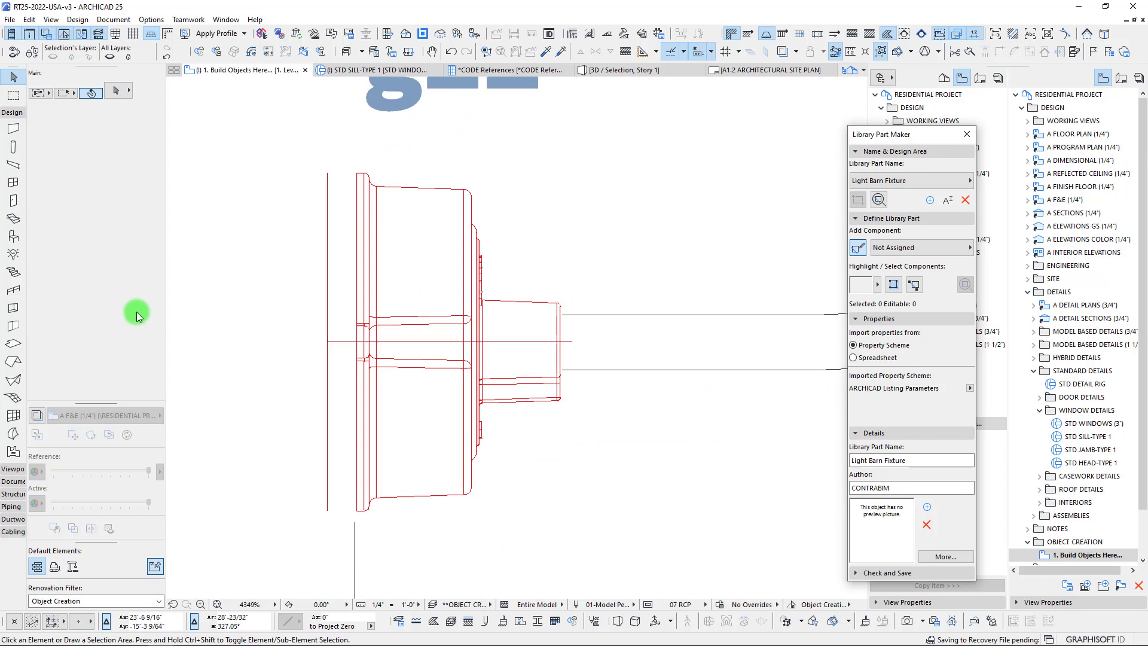
{"action": "left_click", "coordinate": [15, 429]}
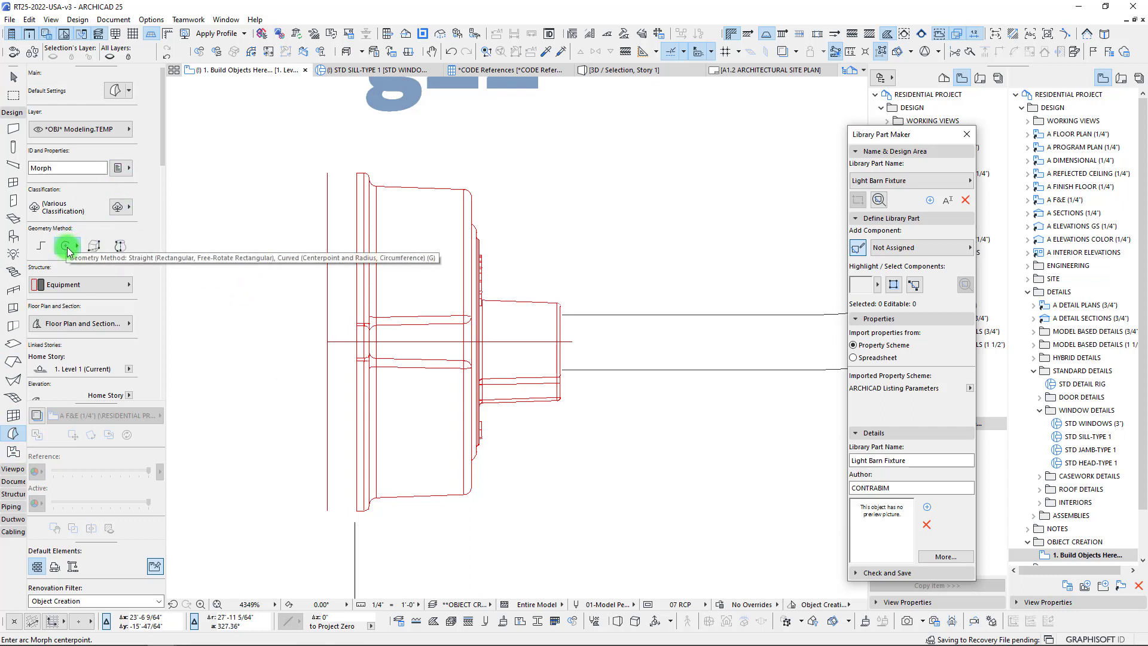
{"action": "left_click", "coordinate": [119, 247]}
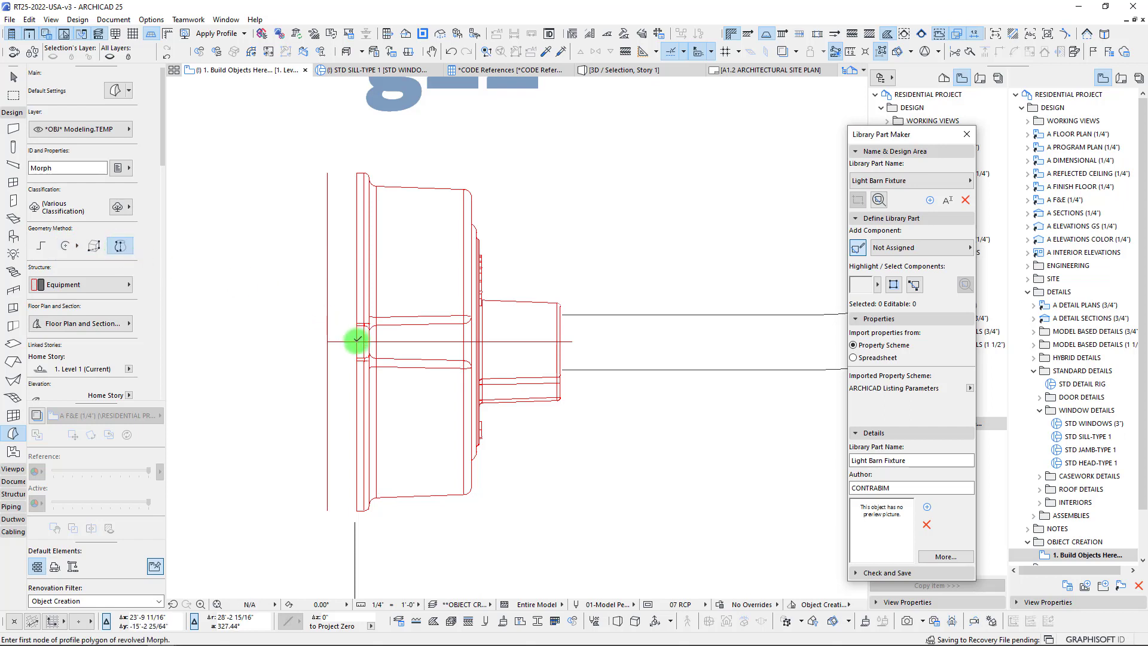
{"action": "left_click", "coordinate": [356, 341]}
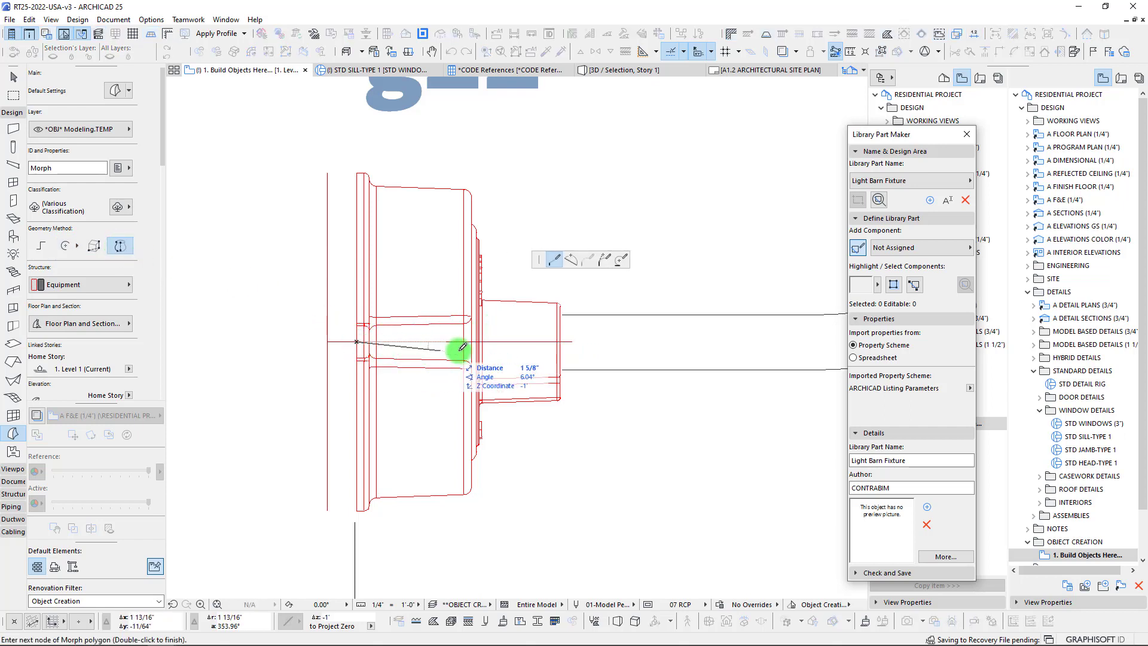
{"action": "scroll", "coordinate": [373, 334], "scroll_direction": "up", "scroll_amount": 3}
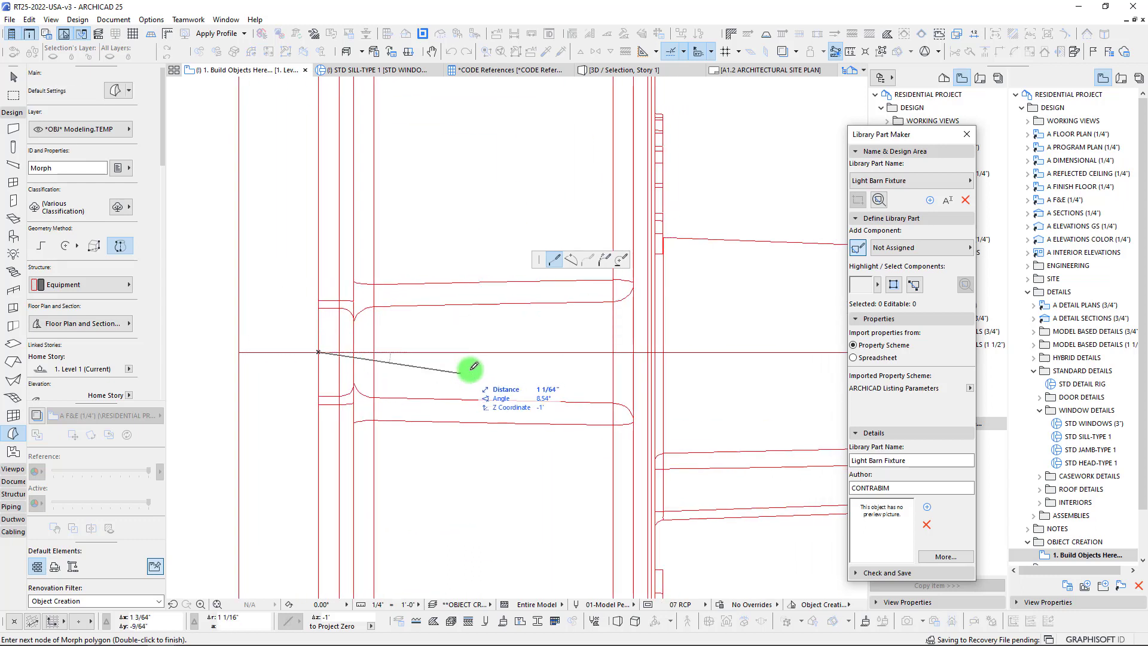
{"action": "scroll", "coordinate": [473, 367], "scroll_direction": "up", "scroll_amount": 3}
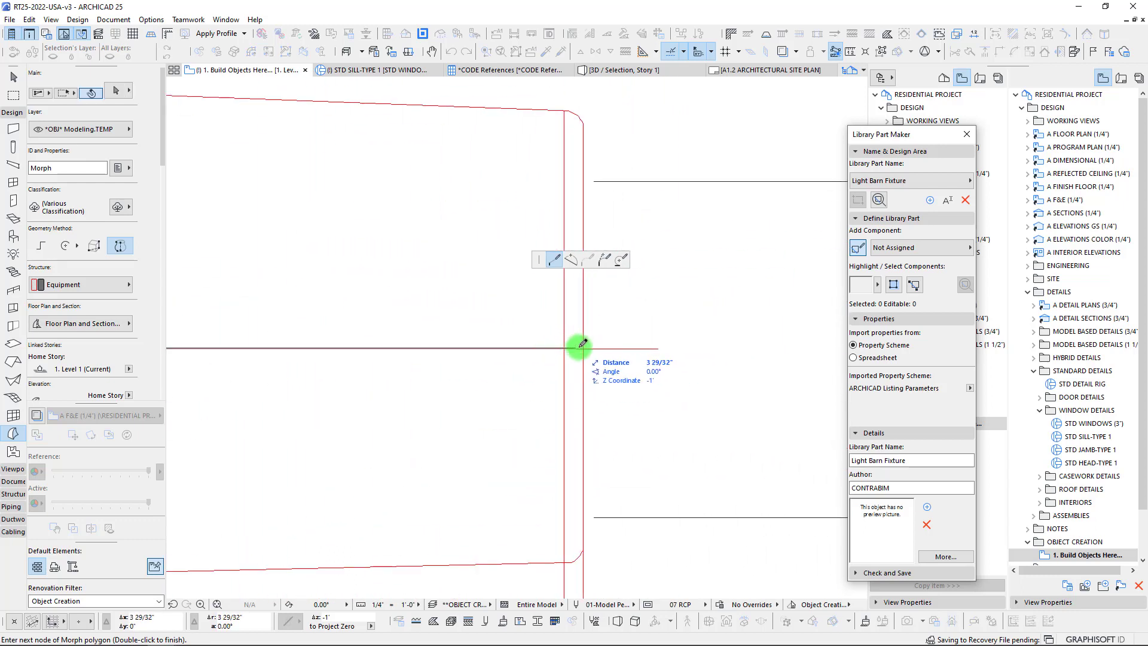
{"action": "left_click", "coordinate": [582, 347]}
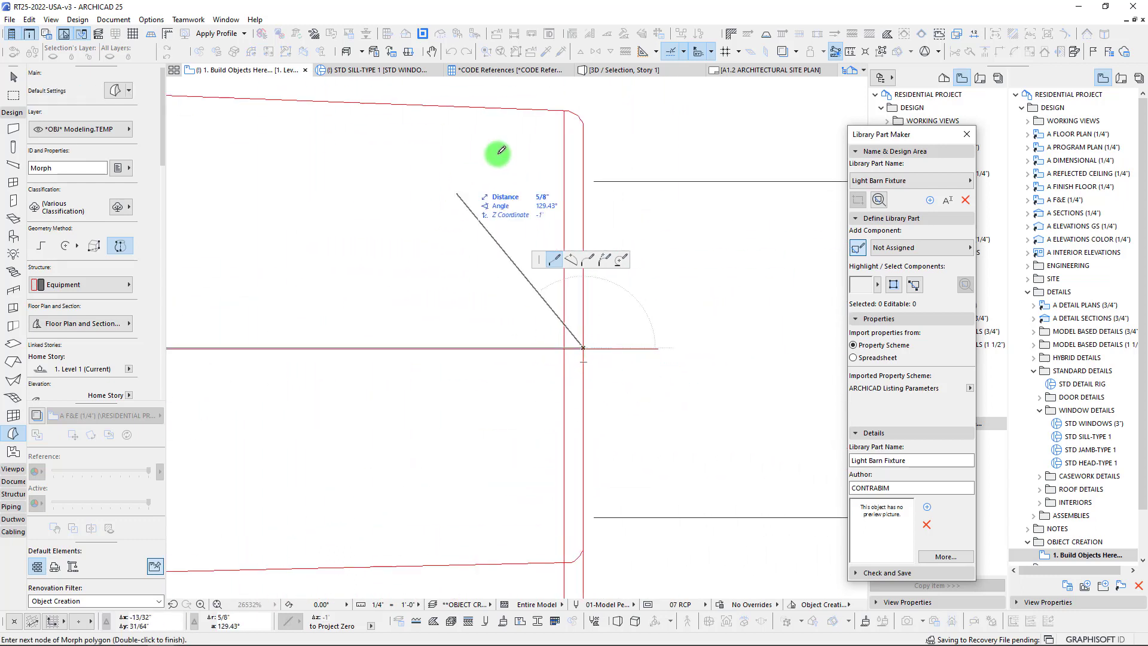
Step: Trace the Morph profile up the collar's end face and around its rounded upper corner
{"action": "left_click", "coordinate": [586, 122]}
{"action": "scroll", "coordinate": [568, 108], "scroll_direction": "up", "scroll_amount": 3}
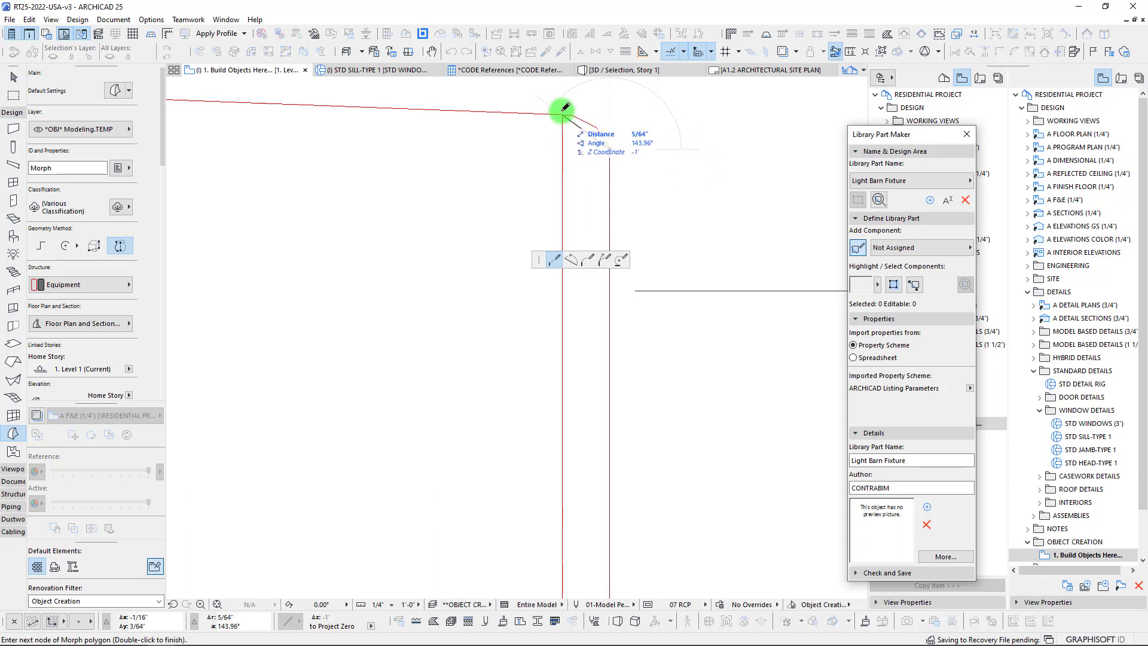
{"action": "scroll", "coordinate": [561, 107], "scroll_direction": "up", "scroll_amount": 2}
{"action": "middle_click_drag", "start_coordinate": [485, 170], "coordinate": [484, 169]}
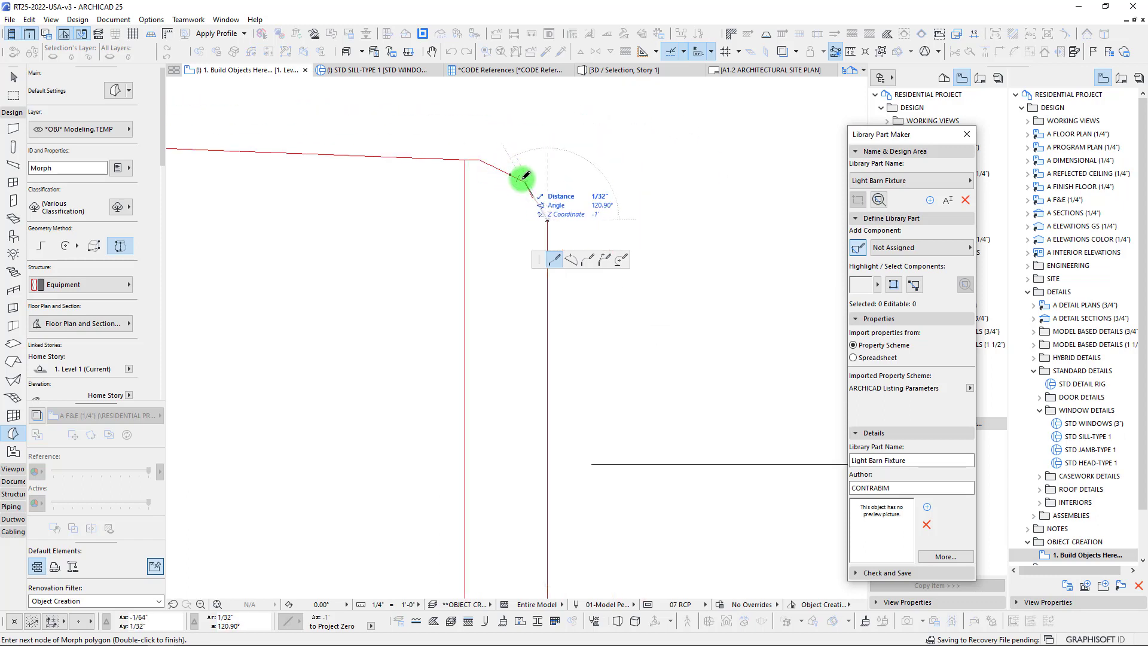
{"action": "left_click", "coordinate": [480, 160]}
{"action": "left_click", "coordinate": [466, 160]}
Step: Continue the Morph profile along the collar's sloped upper edge to the raised detail on the mount's face
{"action": "scroll", "coordinate": [451, 195], "scroll_direction": "down", "scroll_amount": 5}
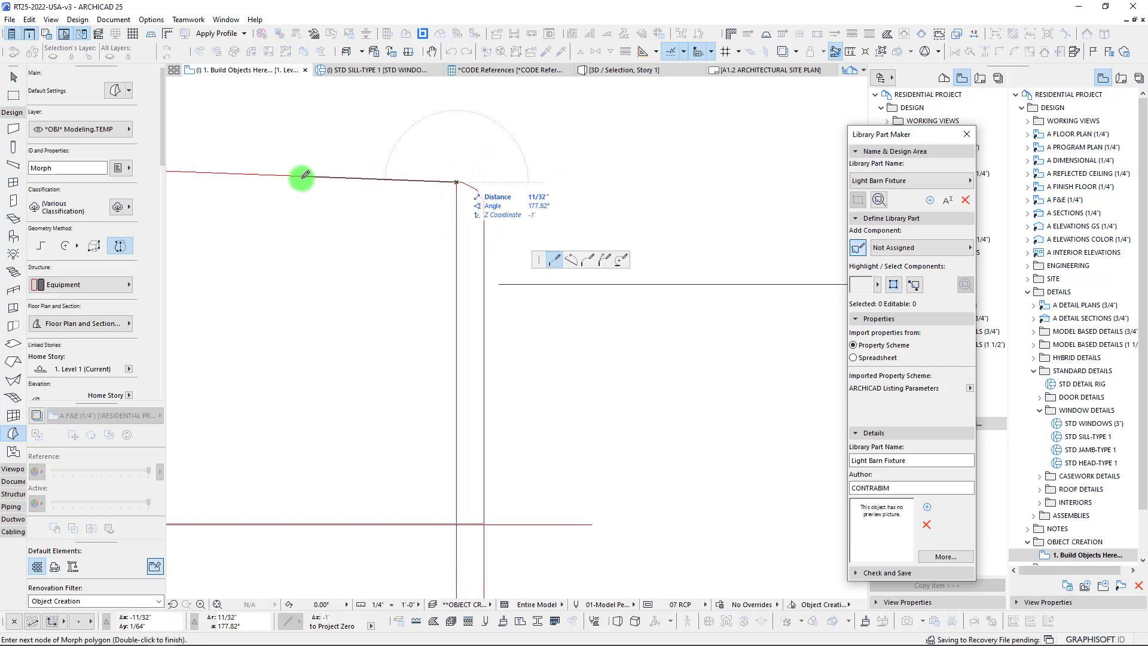
{"action": "scroll", "coordinate": [526, 267], "scroll_direction": "down", "scroll_amount": 3}
{"action": "middle_click_drag", "start_coordinate": [526, 267], "coordinate": [679, 313]}
{"action": "scroll", "coordinate": [345, 252], "scroll_direction": "down", "scroll_amount": 4}
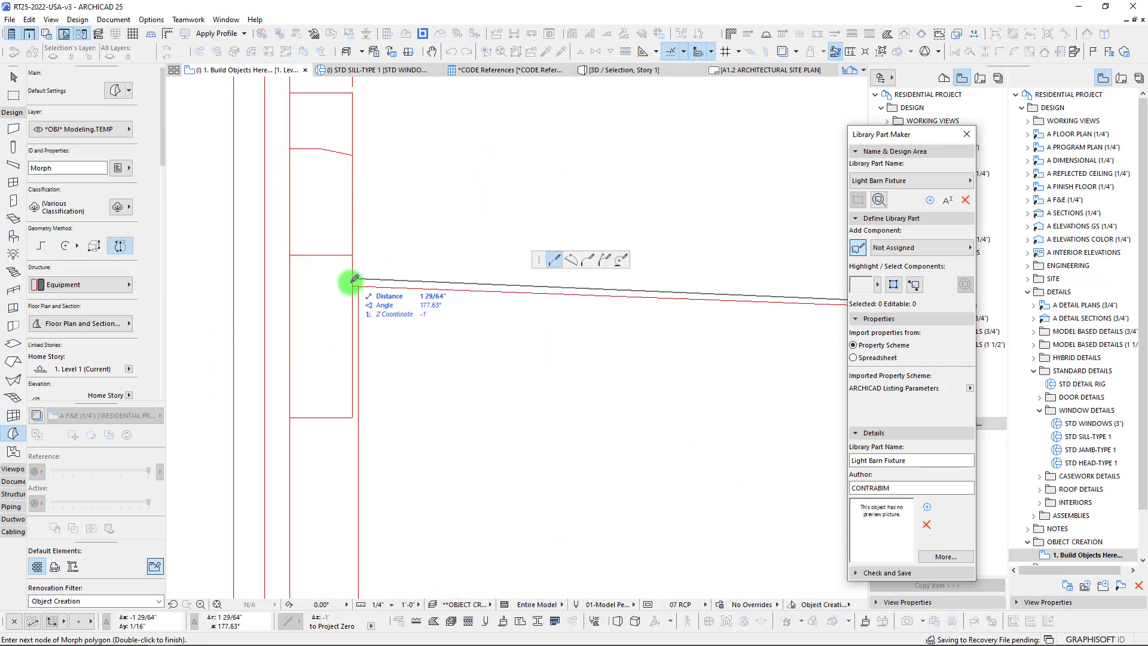
{"action": "scroll", "coordinate": [350, 263], "scroll_direction": "up", "scroll_amount": 5}
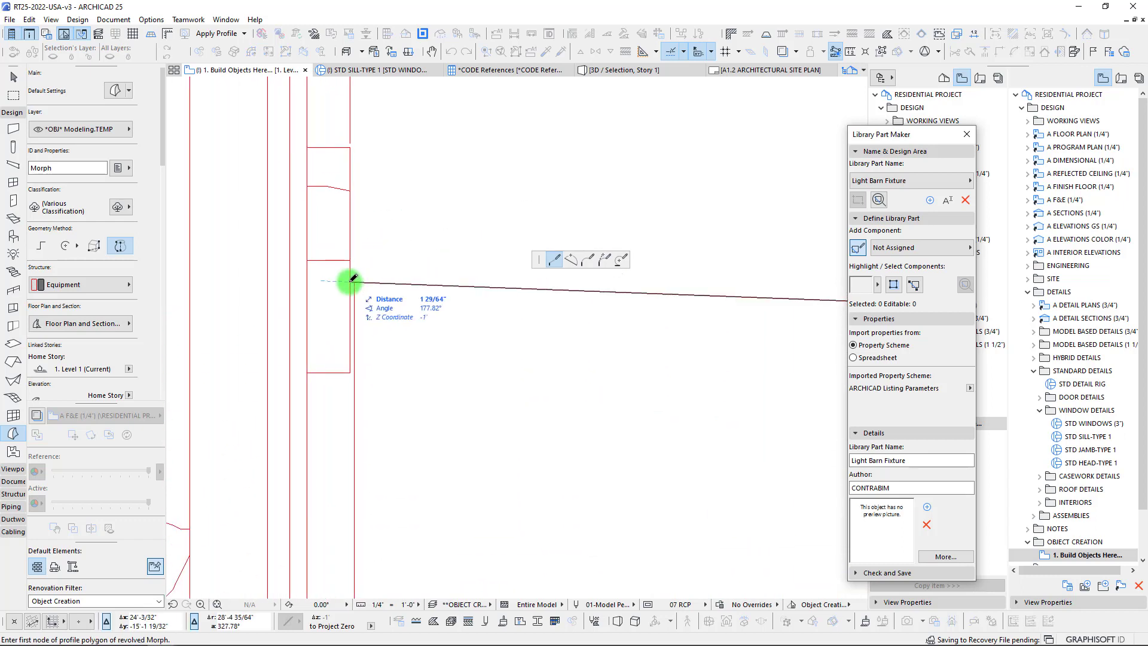
{"action": "left_click", "coordinate": [350, 281]}
Step: Trace the Morph profile up the raised detail's outer edge and across its sloped top end
{"action": "scroll", "coordinate": [349, 205], "scroll_direction": "down", "scroll_amount": 5}
{"action": "middle_click_drag", "start_coordinate": [379, 166], "coordinate": [394, 358]}
{"action": "scroll", "coordinate": [384, 139], "scroll_direction": "up", "scroll_amount": 6}
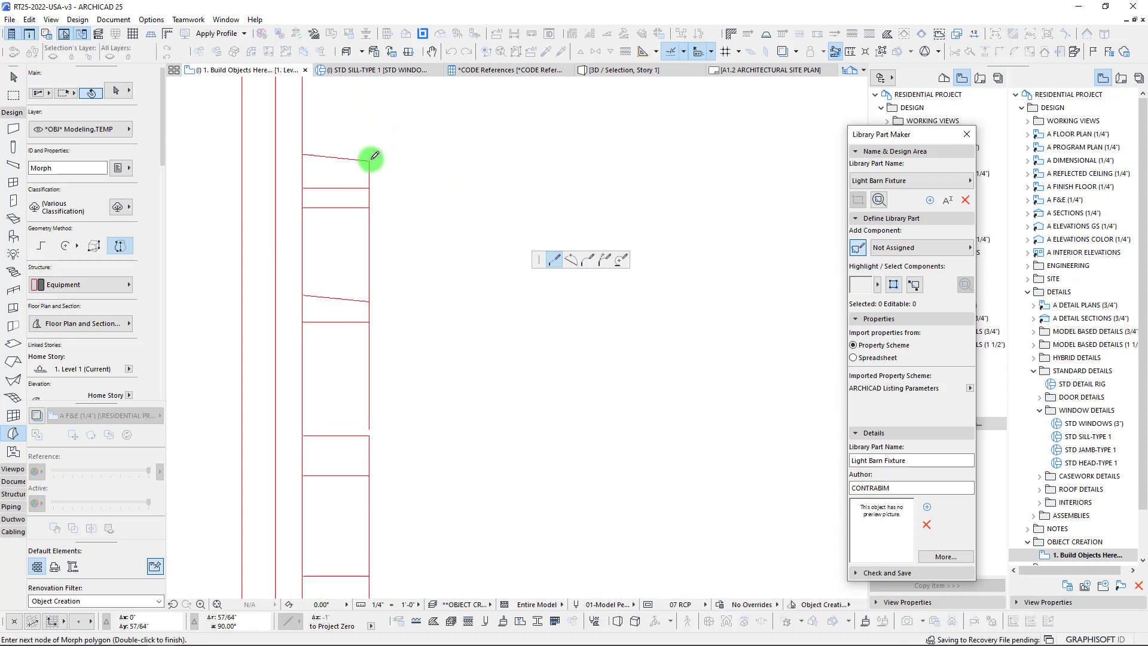
{"action": "left_click", "coordinate": [370, 161]}
{"action": "left_click", "coordinate": [303, 155]}
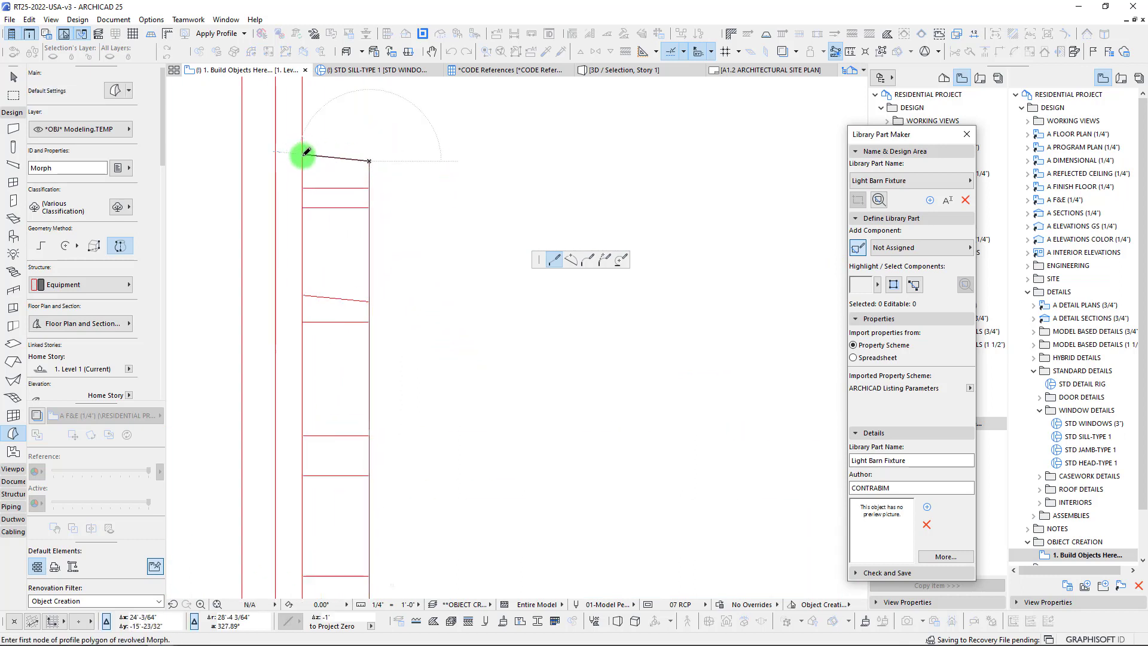
Step: Trace the Morph profile up the stepped, chamfered edge above the raised detail to the straight face of the mount's front disc
{"action": "scroll", "coordinate": [316, 135], "scroll_direction": "down", "scroll_amount": 4}
{"action": "middle_click_drag", "start_coordinate": [318, 133], "coordinate": [451, 465]}
{"action": "scroll", "coordinate": [445, 304], "scroll_direction": "up", "scroll_amount": 8}
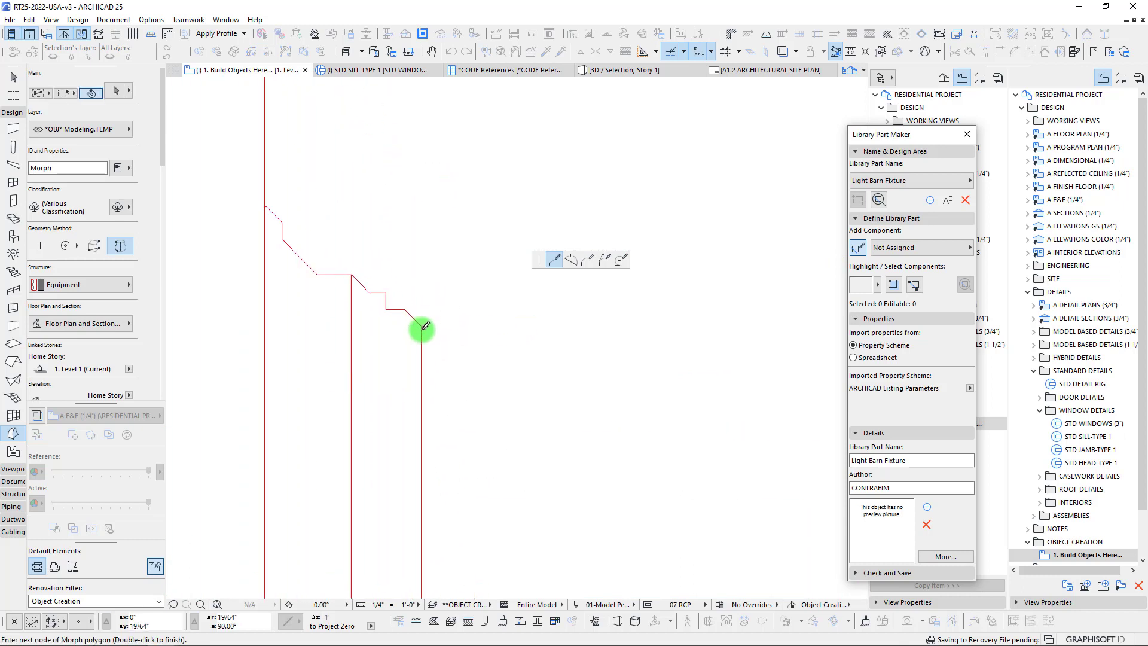
{"action": "left_click", "coordinate": [422, 325]}
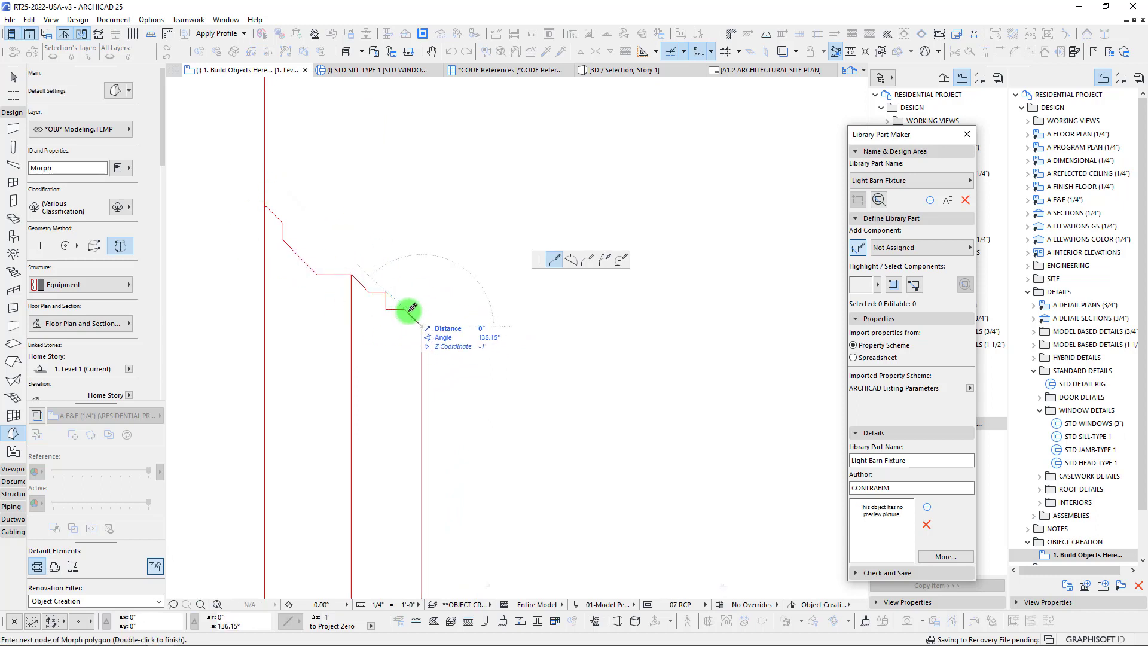
{"action": "left_click", "coordinate": [385, 309]}
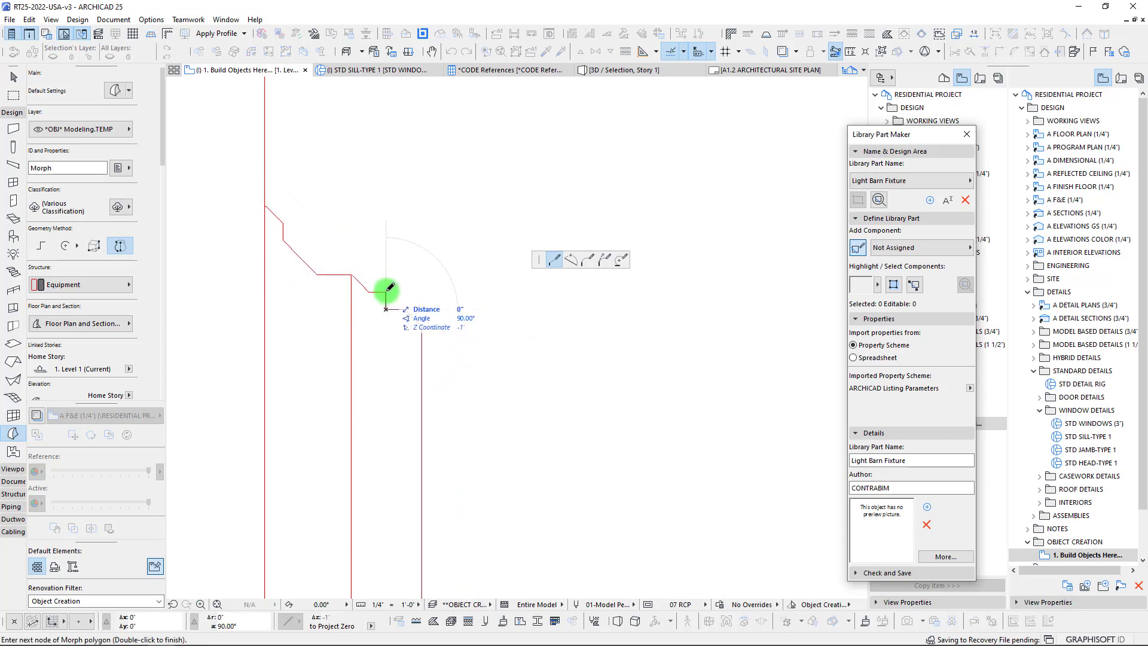
{"action": "left_click", "coordinate": [385, 292]}
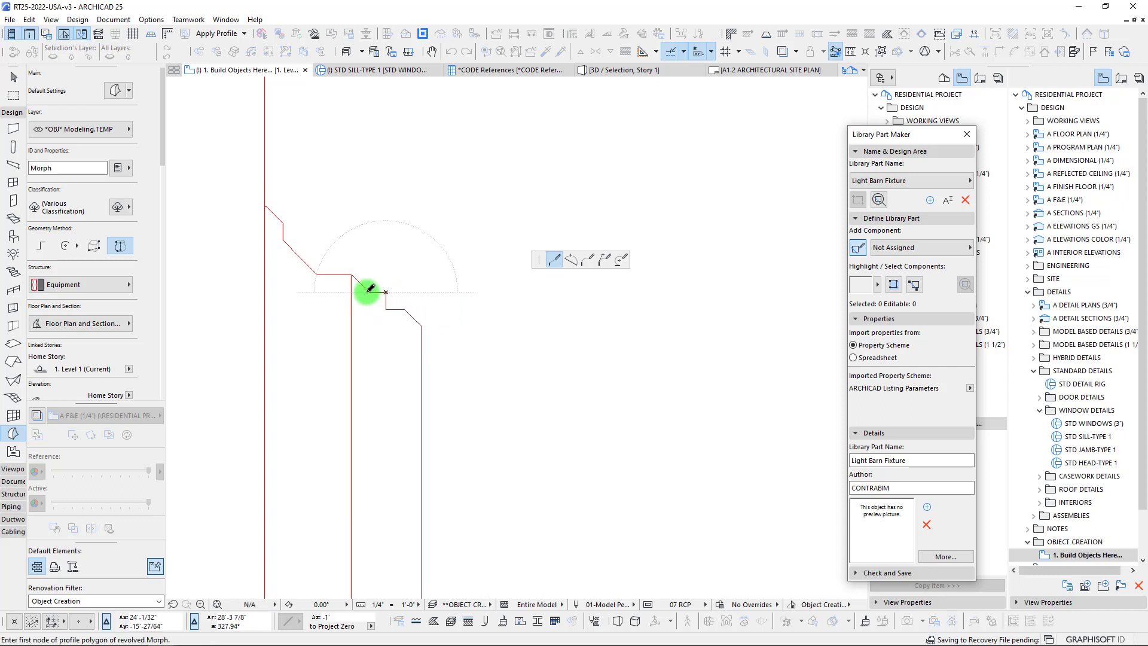
{"action": "left_click", "coordinate": [316, 275]}
{"action": "left_click", "coordinate": [282, 239]}
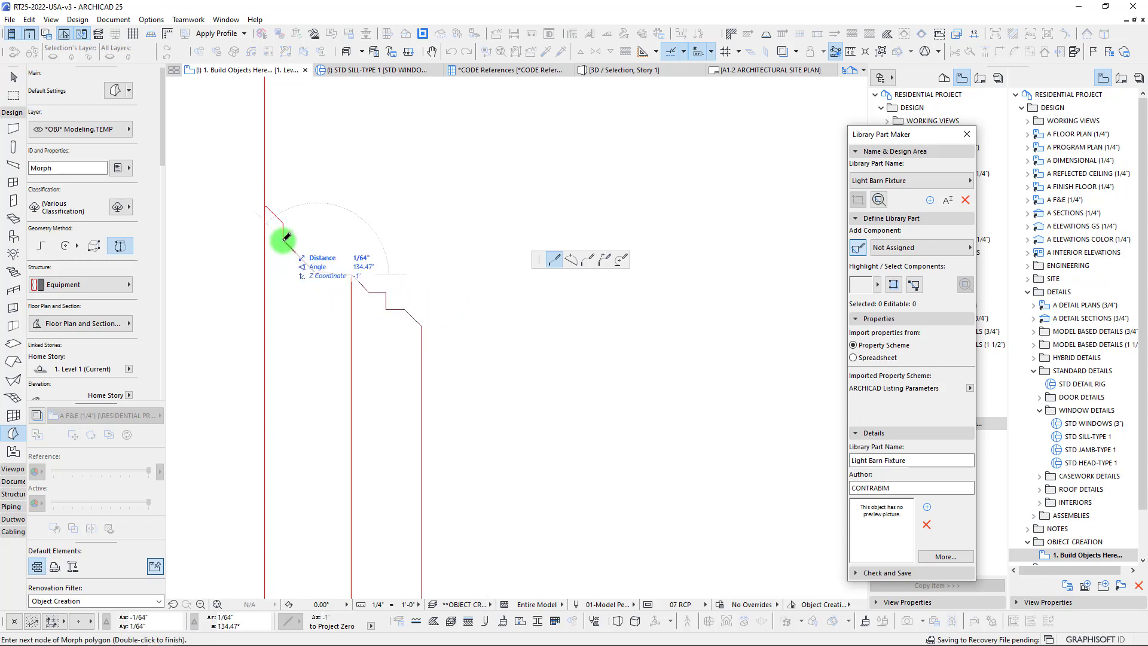
{"action": "left_click", "coordinate": [264, 206]}
Step: Continue the Morph profile up the disc's straight face and around its curved shoulder to the front face of the mount body
{"action": "scroll", "coordinate": [264, 222], "scroll_direction": "down", "scroll_amount": 4}
{"action": "middle_click_drag", "start_coordinate": [266, 223], "coordinate": [453, 437]}
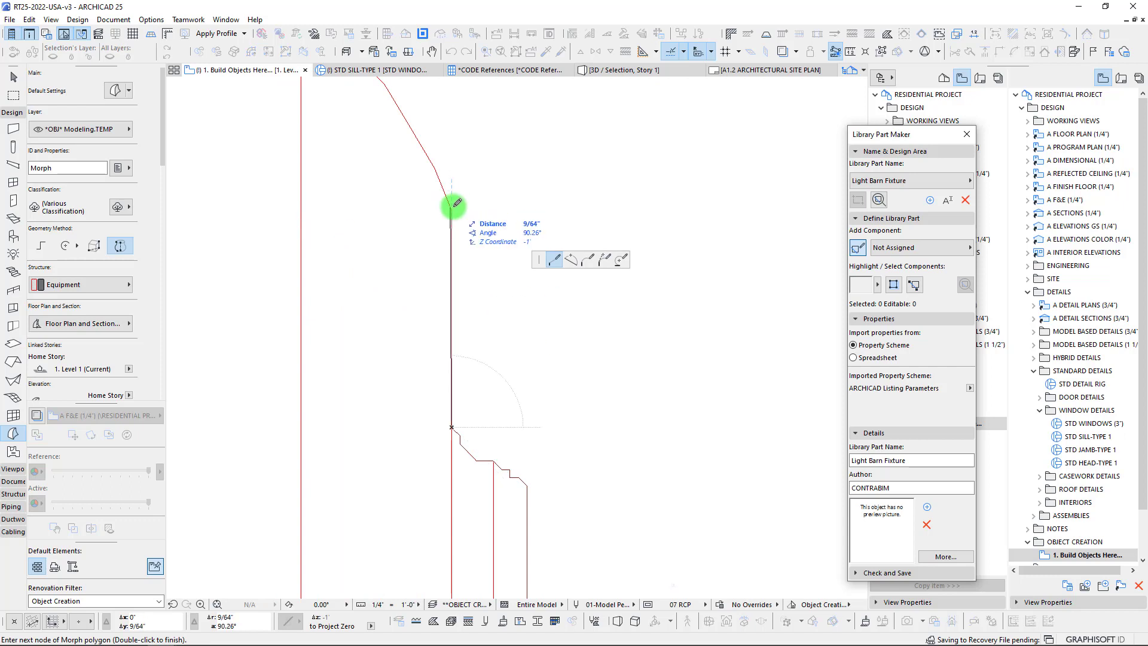
{"action": "scroll", "coordinate": [433, 232], "scroll_direction": "down", "scroll_amount": 3}
{"action": "middle_click_drag", "start_coordinate": [432, 232], "coordinate": [420, 353]}
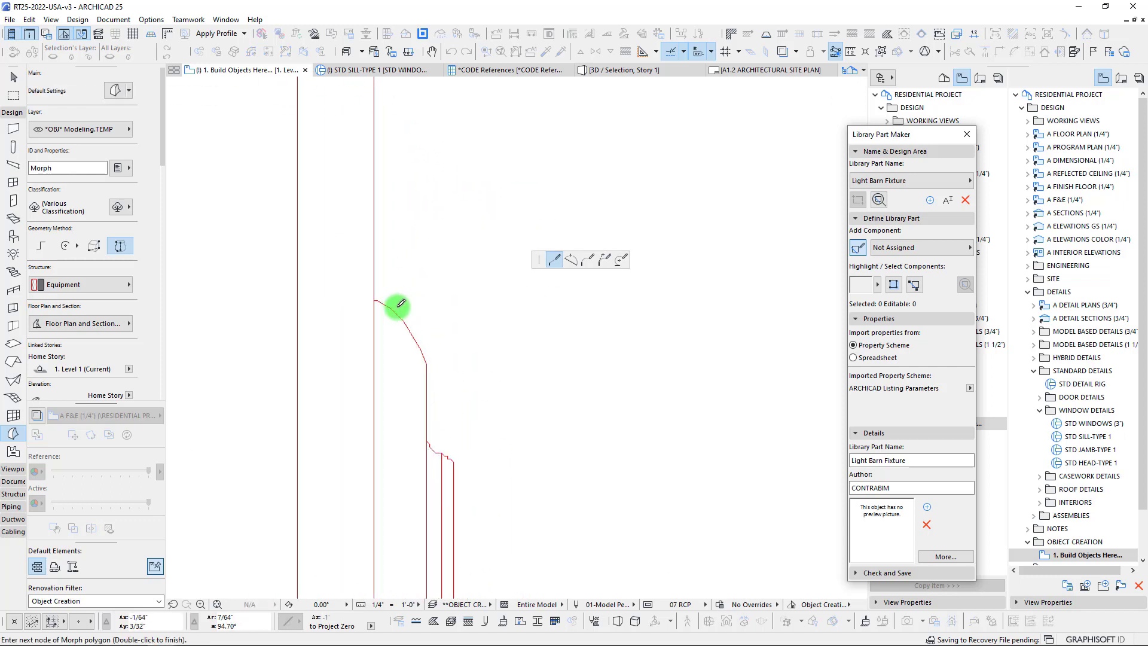
{"action": "scroll", "coordinate": [401, 303], "scroll_direction": "up", "scroll_amount": 2}
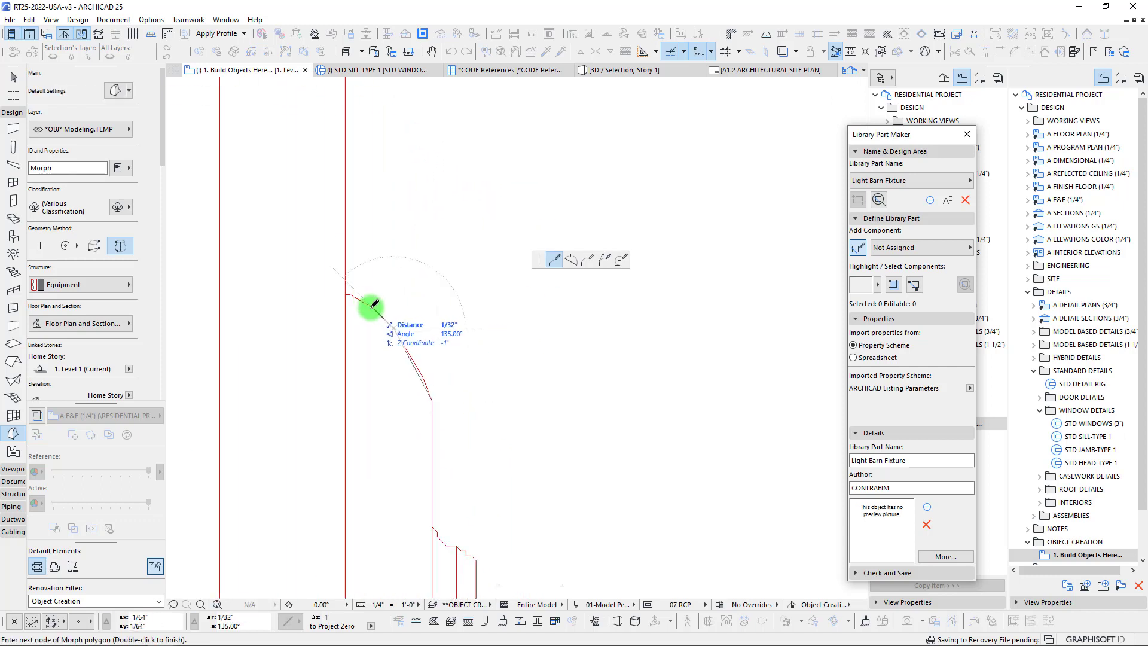
{"action": "left_click", "coordinate": [346, 293]}
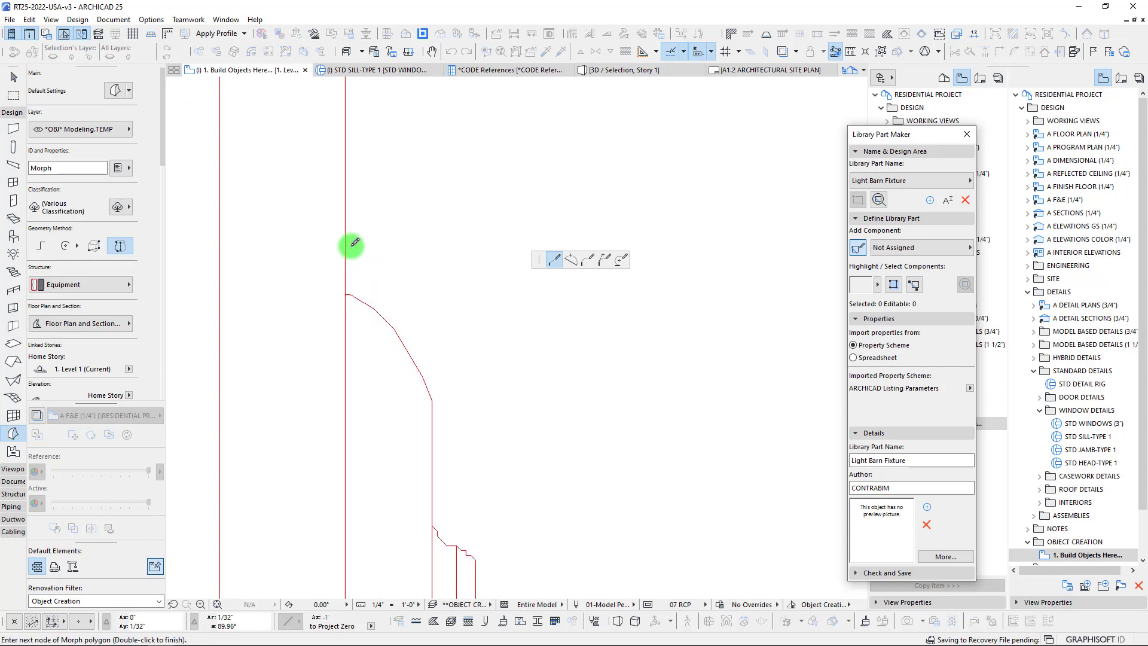
Step: Trace the Morph profile up the mount body's front face and around its rounded upper corner
{"action": "scroll", "coordinate": [351, 243], "scroll_direction": "down", "scroll_amount": 3}
{"action": "middle_click_drag", "start_coordinate": [351, 246], "coordinate": [383, 538]}
{"action": "scroll", "coordinate": [387, 337], "scroll_direction": "up", "scroll_amount": 3}
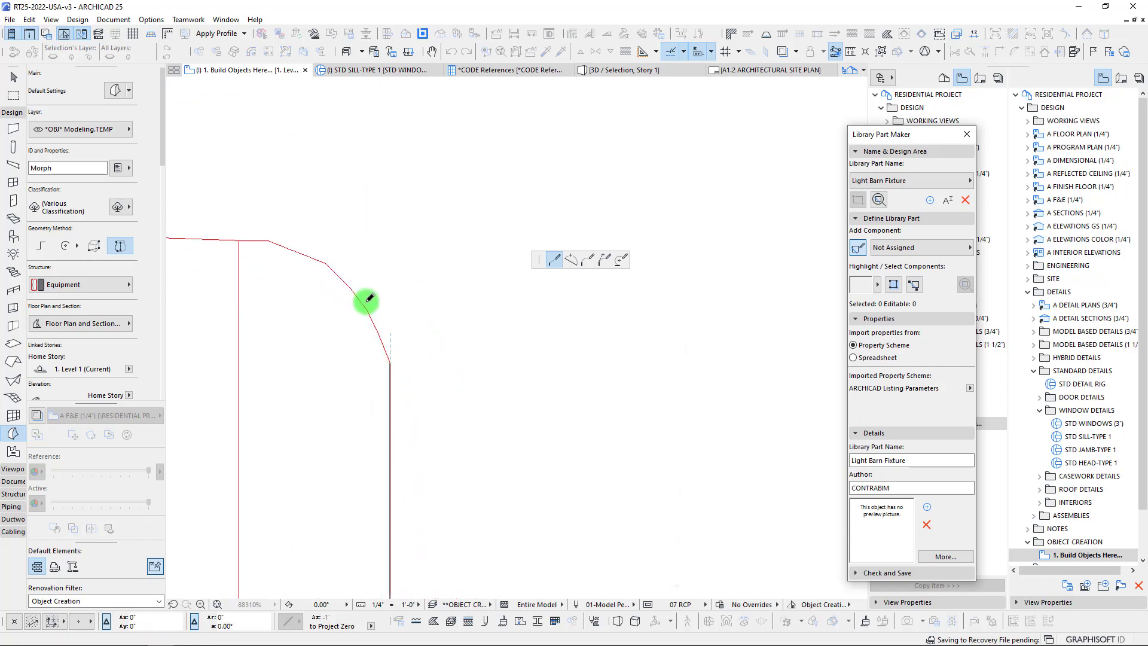
{"action": "left_click", "coordinate": [296, 247]}
{"action": "left_click", "coordinate": [268, 241]}
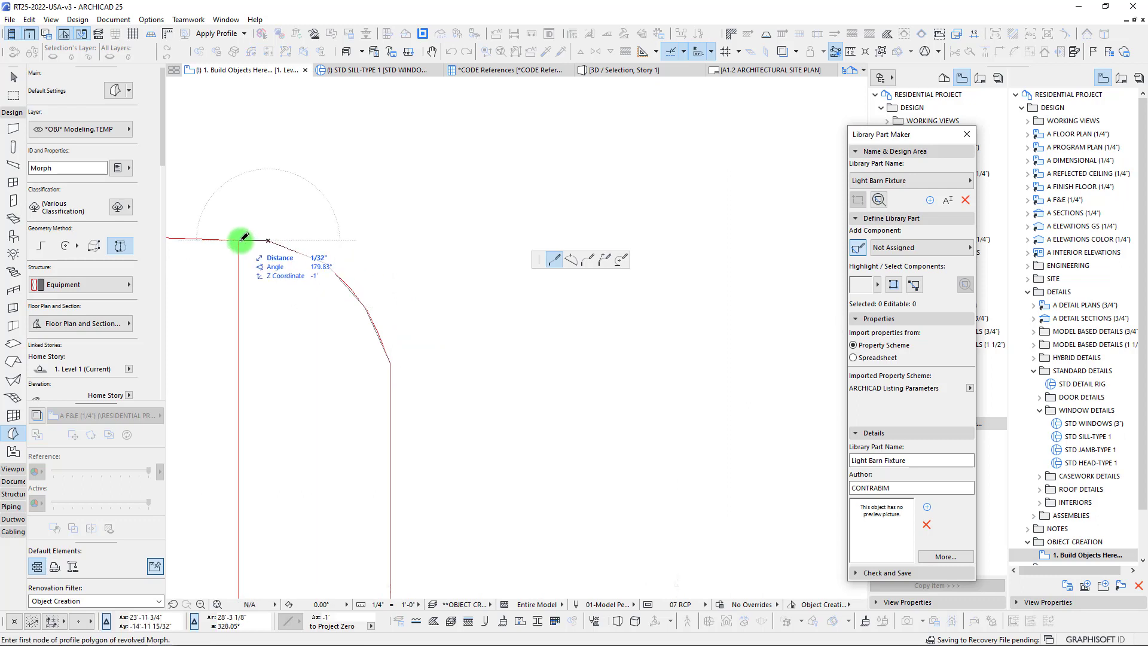
{"action": "left_click", "coordinate": [239, 241]}
Step: Run the Morph profile about 1 43/64" along the body's sloped upper edge and up the concave curve to the back flange
{"action": "scroll", "coordinate": [266, 299], "scroll_direction": "down", "scroll_amount": 5}
{"action": "middle_click_drag", "start_coordinate": [252, 317], "coordinate": [715, 359]}
{"action": "scroll", "coordinate": [287, 310], "scroll_direction": "up", "scroll_amount": 5}
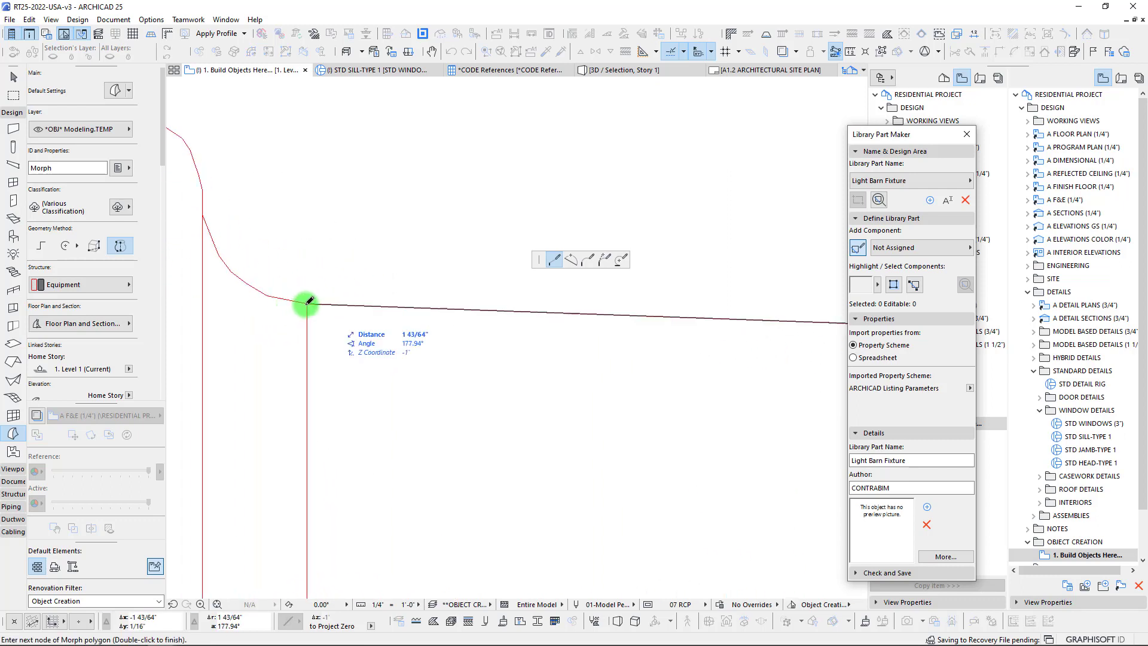
{"action": "double_click", "coordinate": [308, 303]}
{"action": "left_click", "coordinate": [267, 295]}
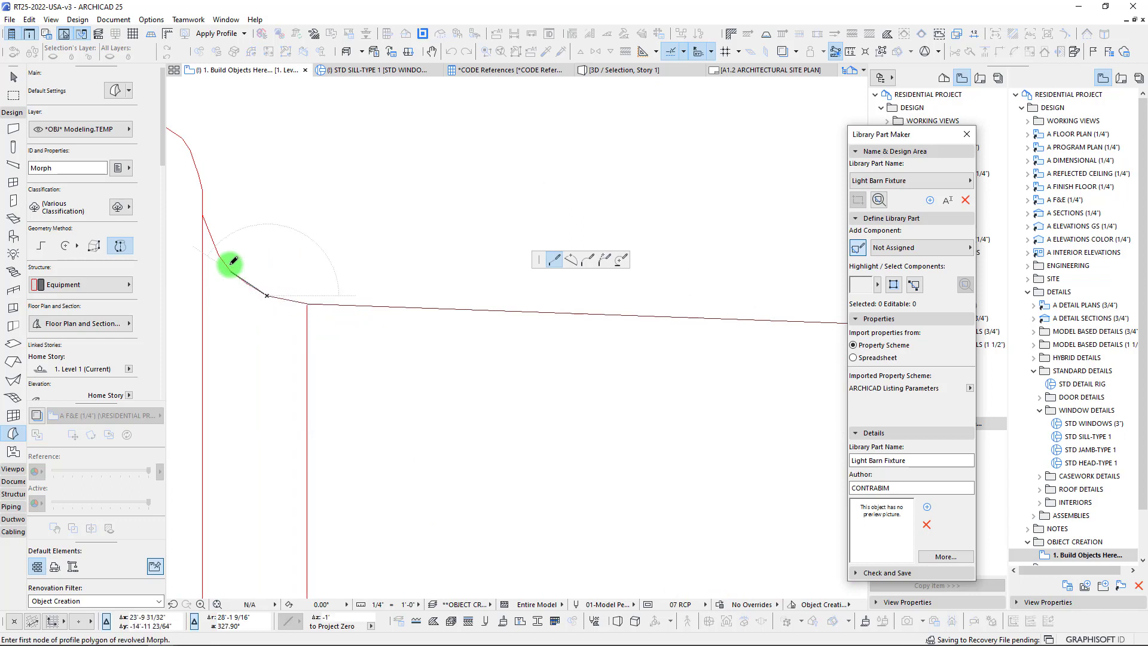
{"action": "left_click", "coordinate": [214, 255]}
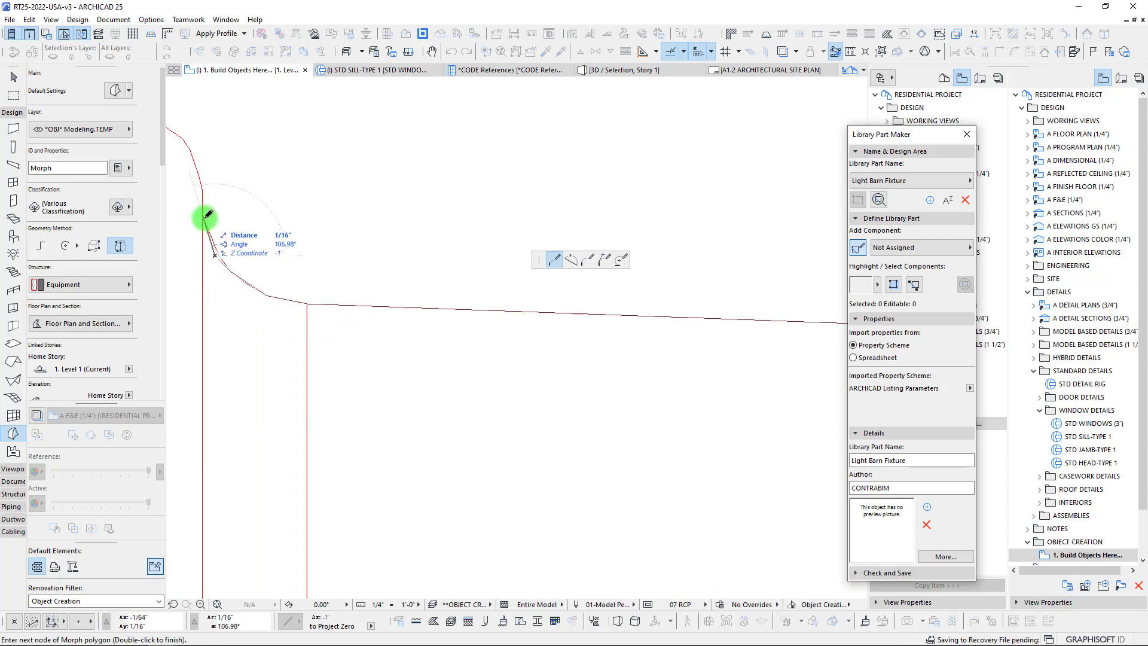
{"action": "left_click", "coordinate": [203, 189]}
Step: Trace the Morph profile around the back flange's rounded upper corner onto its flat outer edge
{"action": "middle_click_drag", "start_coordinate": [203, 189], "coordinate": [493, 321]}
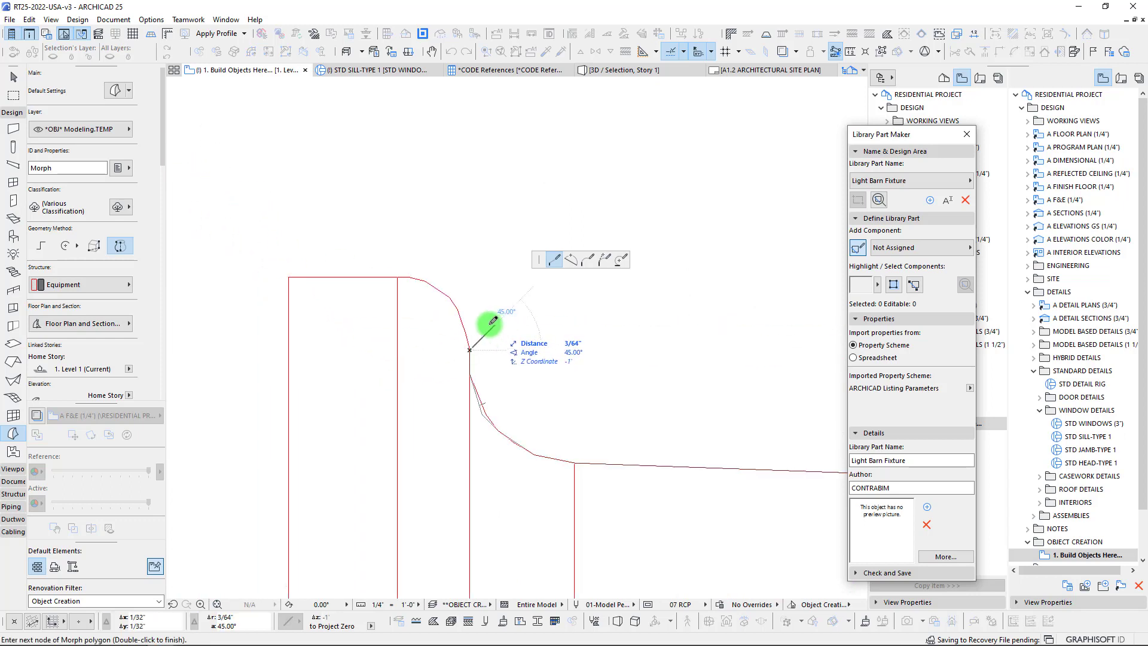
{"action": "left_click", "coordinate": [458, 309]}
{"action": "left_click", "coordinate": [449, 297]}
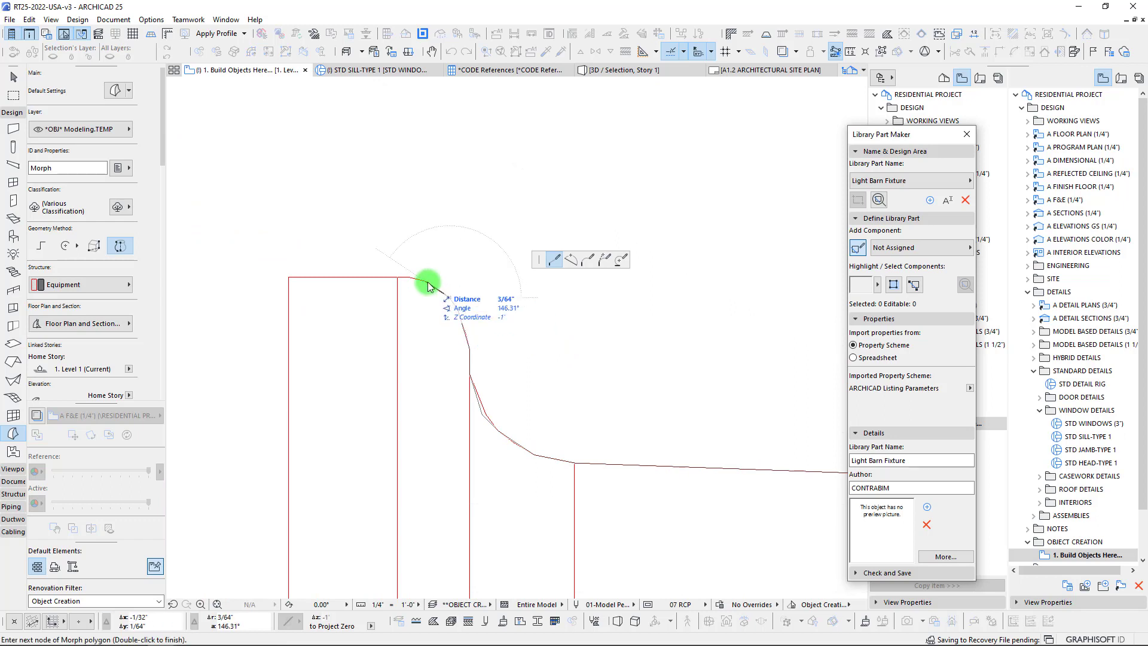
{"action": "left_click", "coordinate": [413, 273]}
{"action": "left_click", "coordinate": [397, 277]}
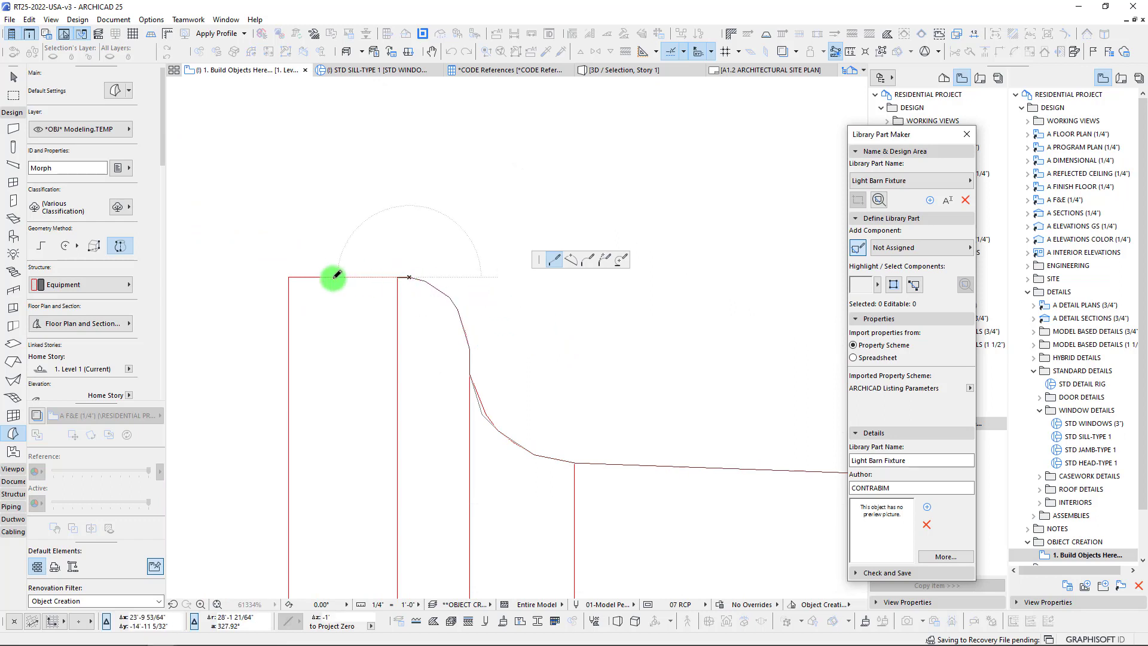
Step: Close the Morph profile at its starting point where the mount's back edge meets the centerline
{"action": "scroll", "coordinate": [303, 363], "scroll_direction": "down", "scroll_amount": 6}
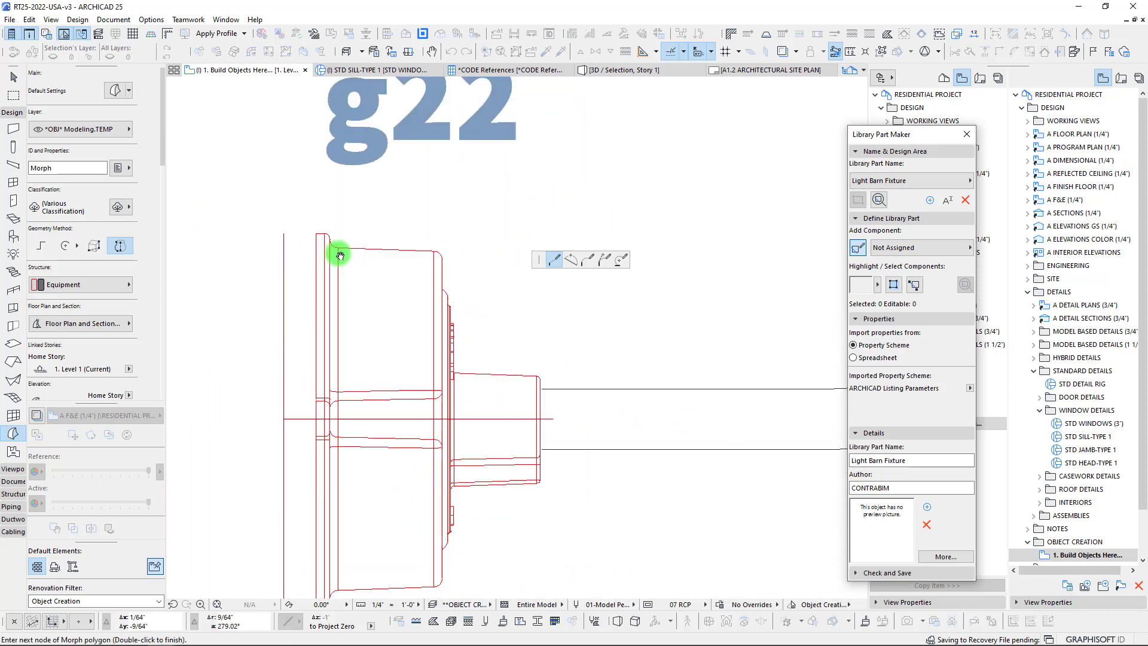
{"action": "scroll", "coordinate": [320, 390], "scroll_direction": "up", "scroll_amount": 6}
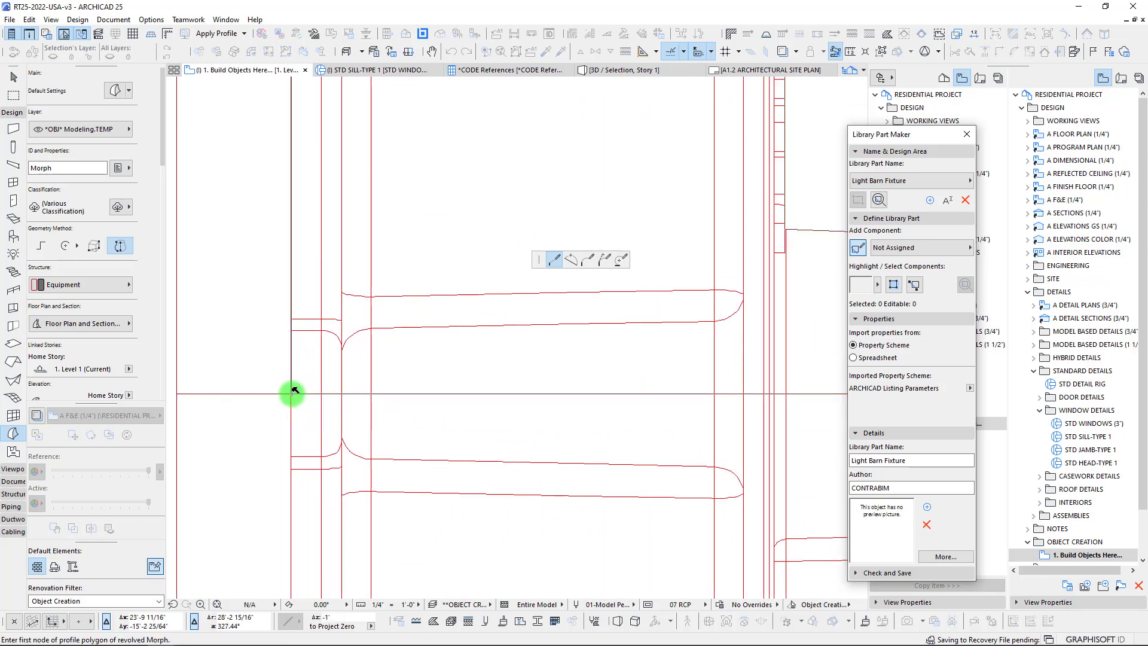
{"action": "left_click", "coordinate": [294, 392]}
Step: Define a revolution axis about 4 47/64" long along the mount's centerline and revolve the profile 360 degrees
{"action": "scroll", "coordinate": [387, 338], "scroll_direction": "down", "scroll_amount": 5}
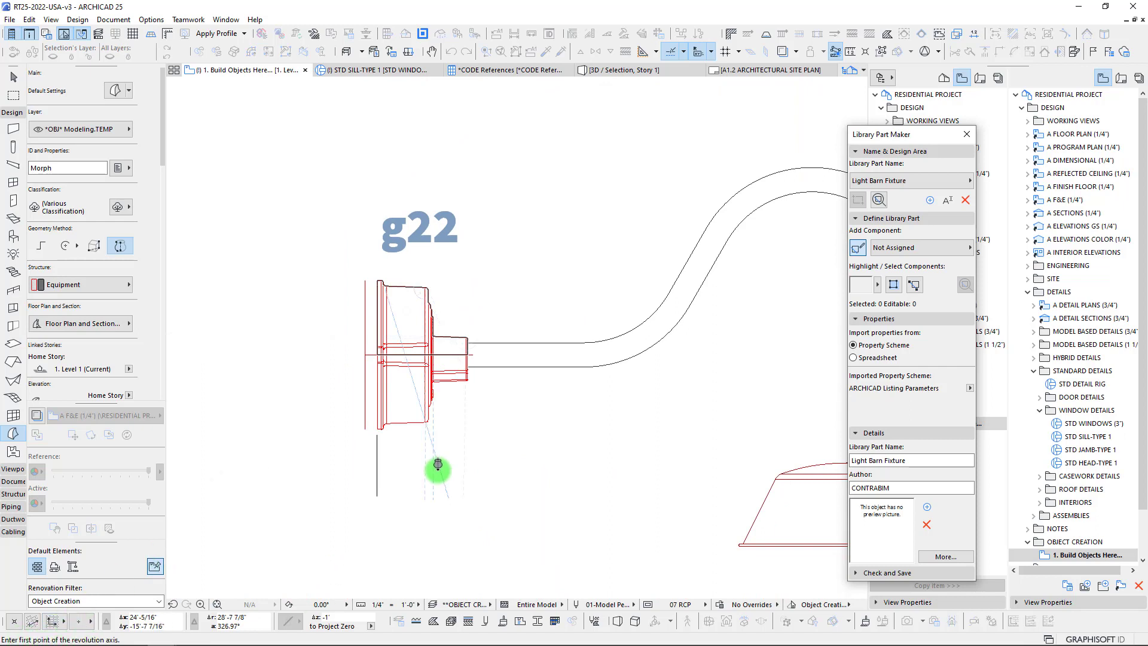
{"action": "scroll", "coordinate": [422, 335], "scroll_direction": "up", "scroll_amount": 6}
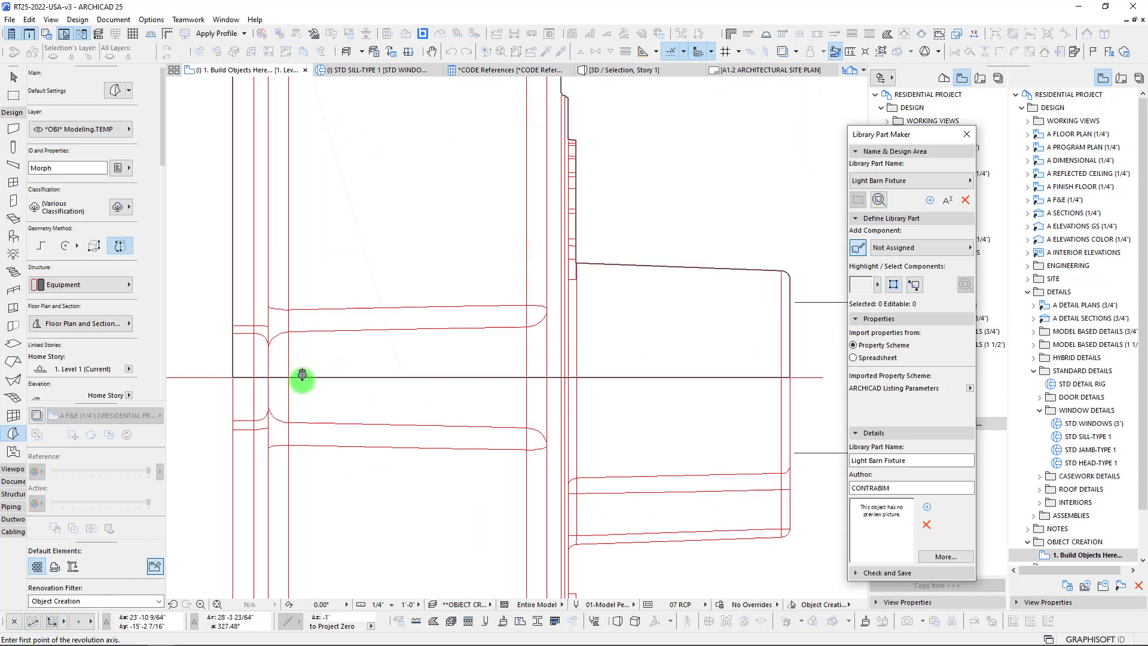
{"action": "scroll", "coordinate": [253, 378], "scroll_direction": "down", "scroll_amount": 1}
{"action": "middle_click_drag", "start_coordinate": [254, 378], "coordinate": [241, 334]}
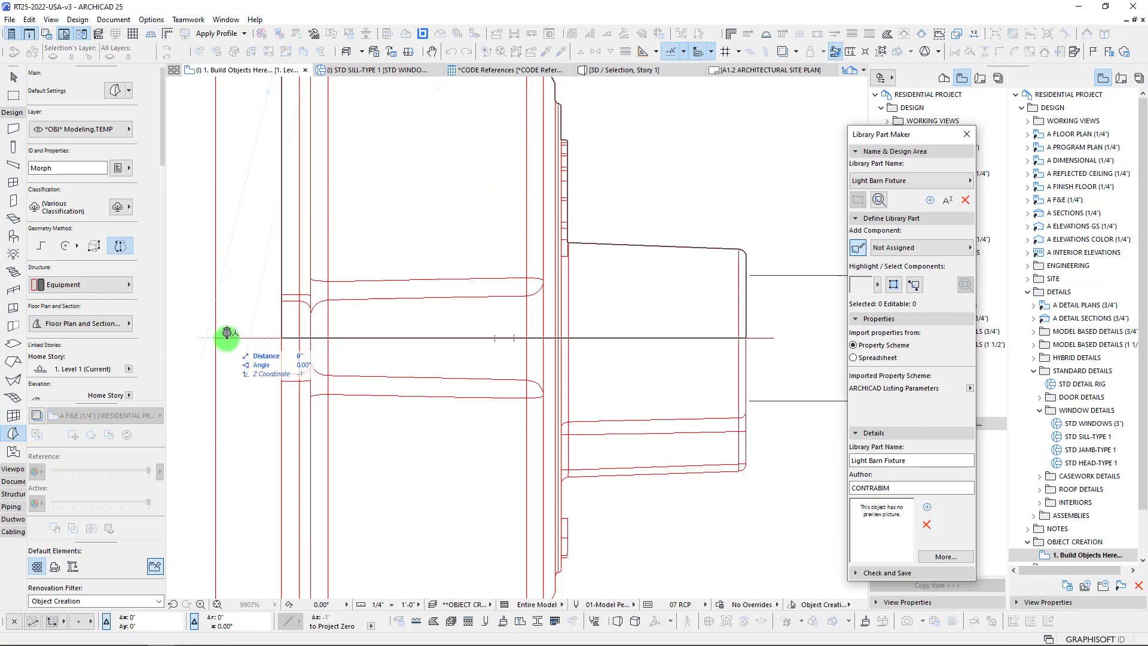
{"action": "left_click", "coordinate": [227, 337]}
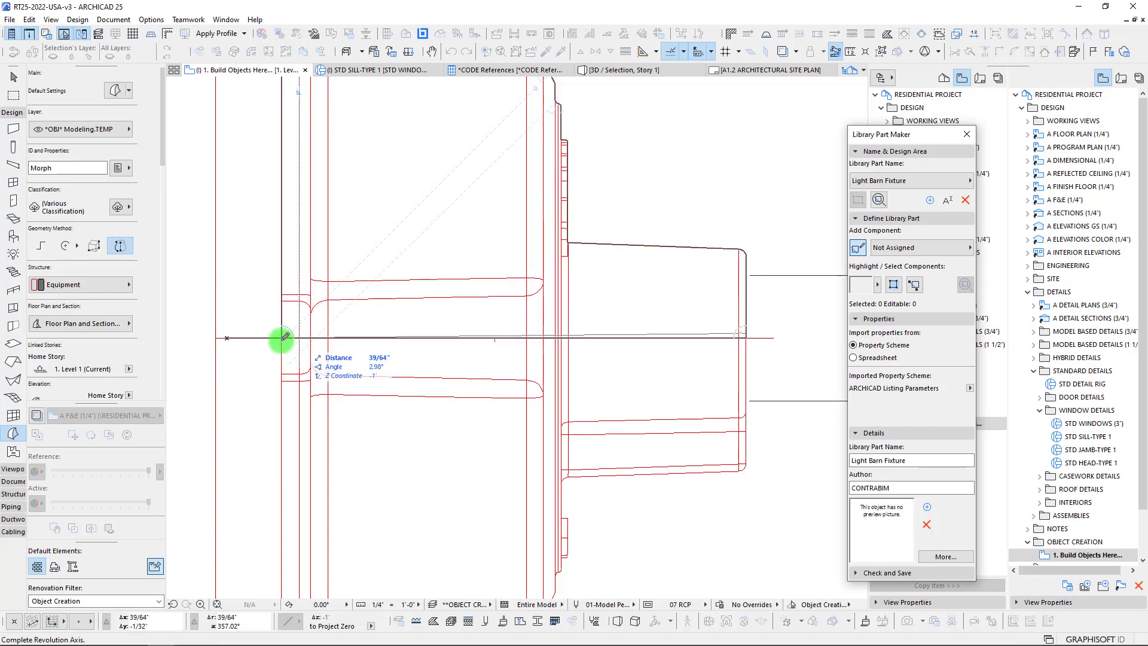
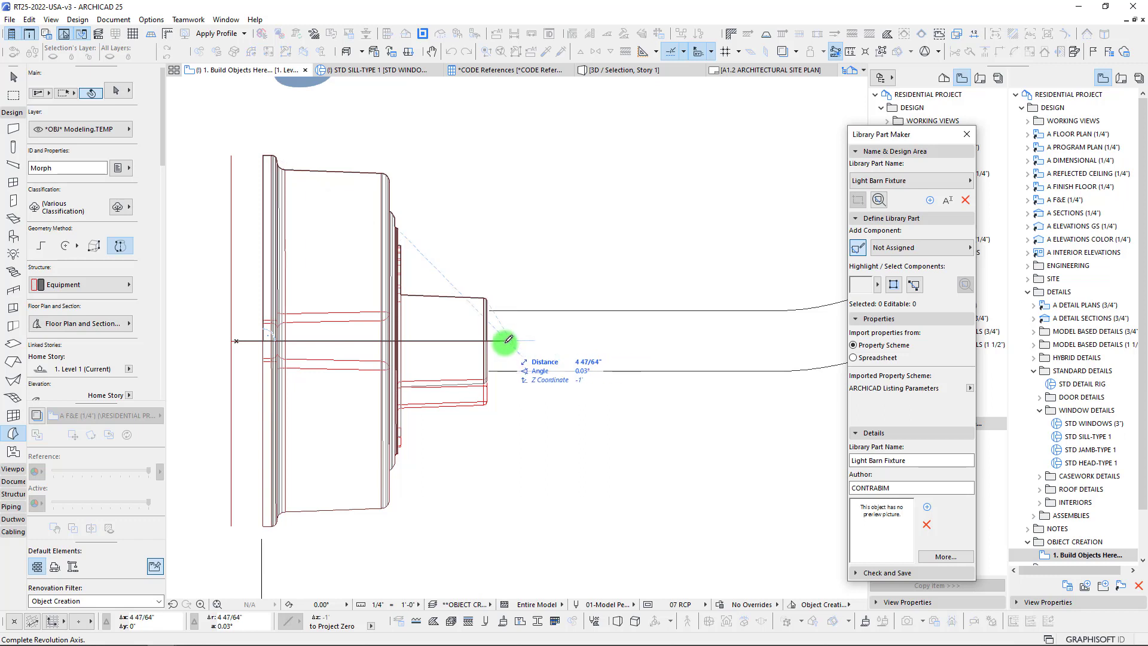
{"action": "left_click", "coordinate": [506, 339]}
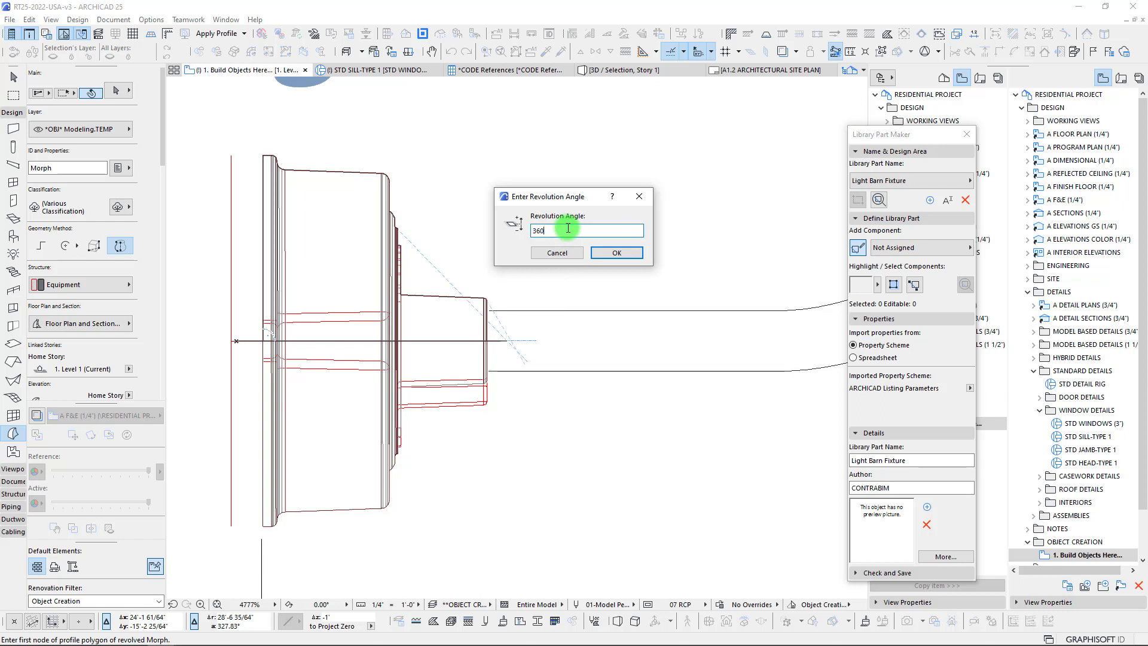
{"action": "left_click", "coordinate": [619, 253]}
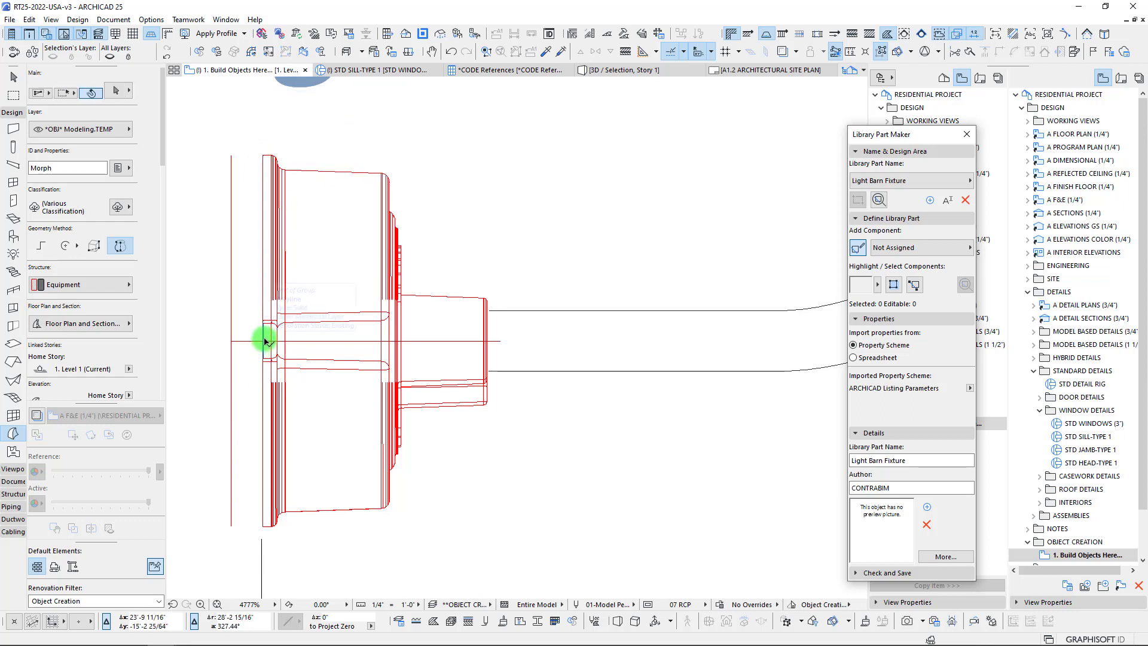
Step: Enclose the wall mount in a marquee and delete all its 2D lines and polylines except the horizontal centerline
{"action": "scroll", "coordinate": [471, 347], "scroll_direction": "down", "scroll_amount": 3}
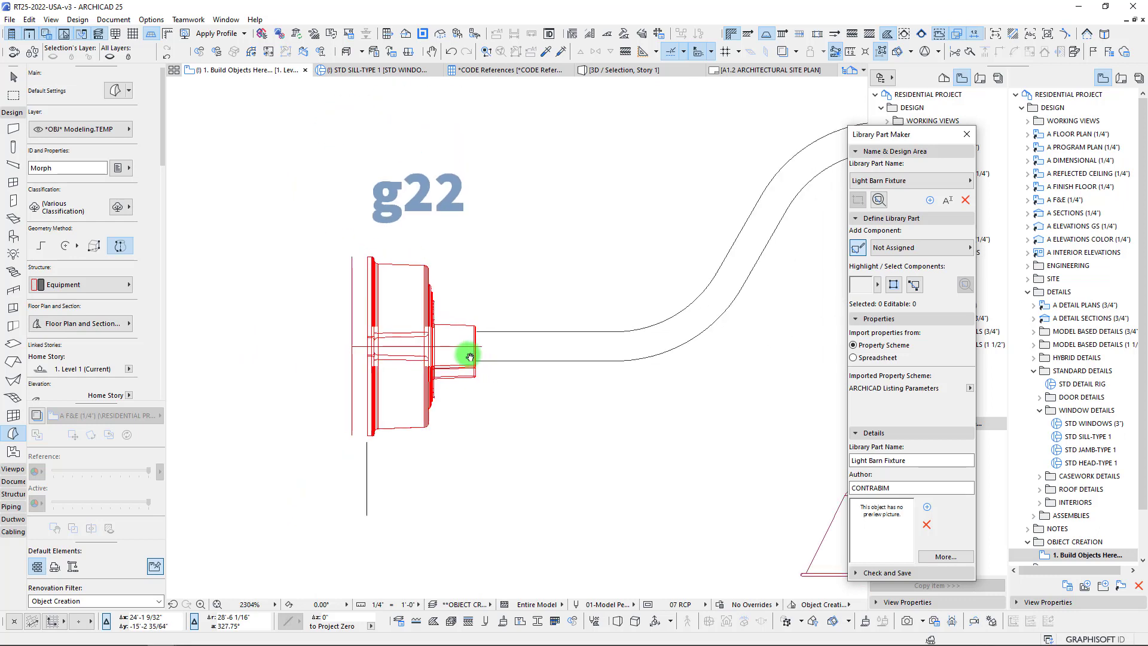
{"action": "left_click", "coordinate": [12, 96]}
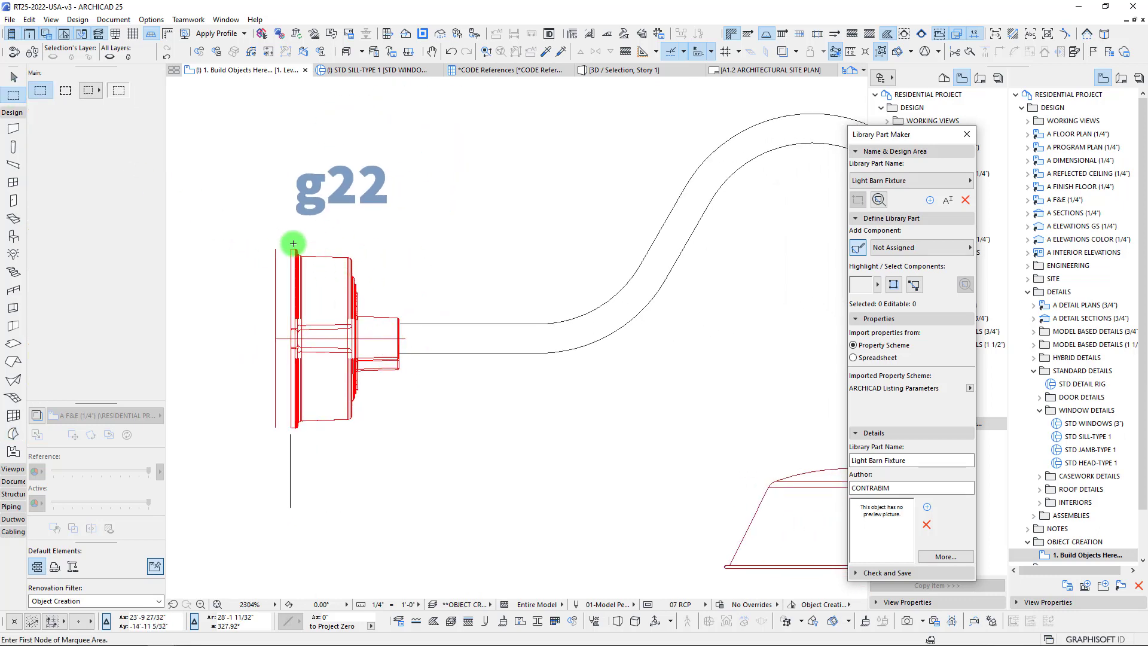
{"action": "left_click", "coordinate": [246, 227]}
{"action": "left_click", "coordinate": [430, 537]}
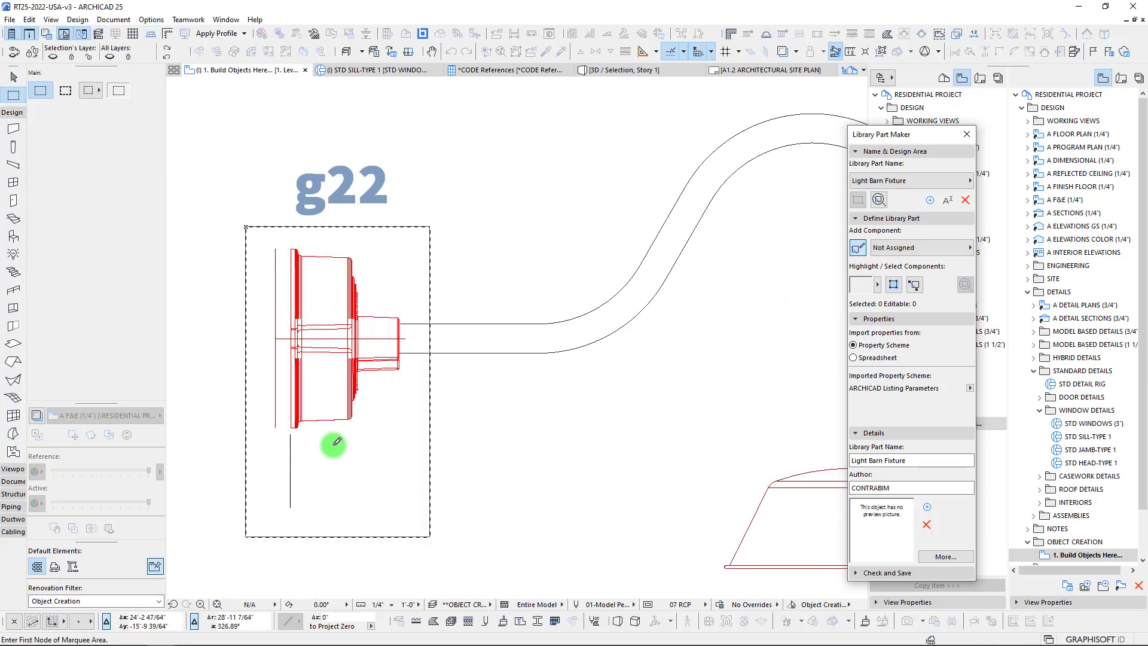
{"action": "left_click", "coordinate": [15, 481]}
{"action": "left_click", "coordinate": [14, 519]}
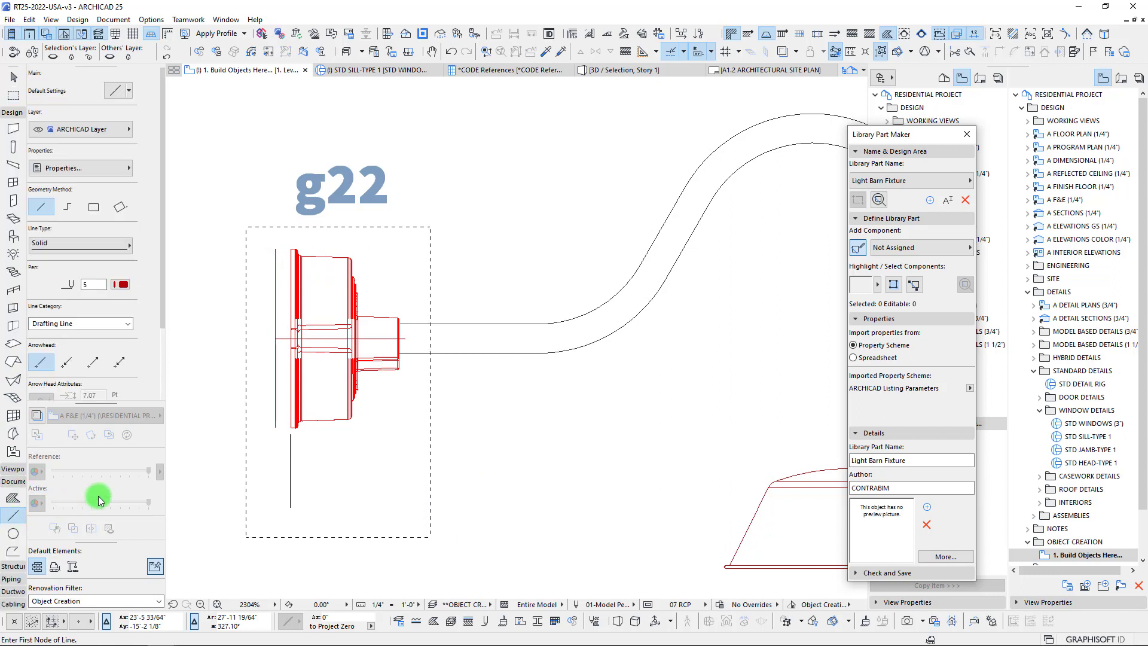
{"action": "scroll", "coordinate": [17, 532], "scroll_direction": "up", "scroll_amount": 1}
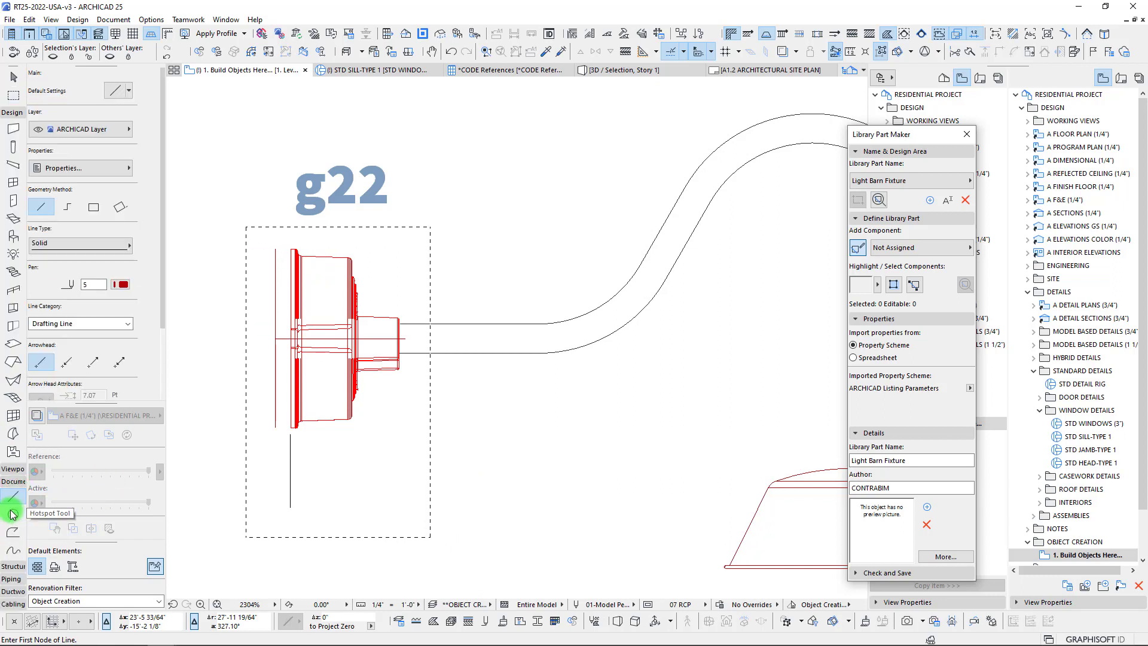
{"action": "left_click", "coordinate": [14, 534]}
{"action": "key", "text": "ctrl+a"}
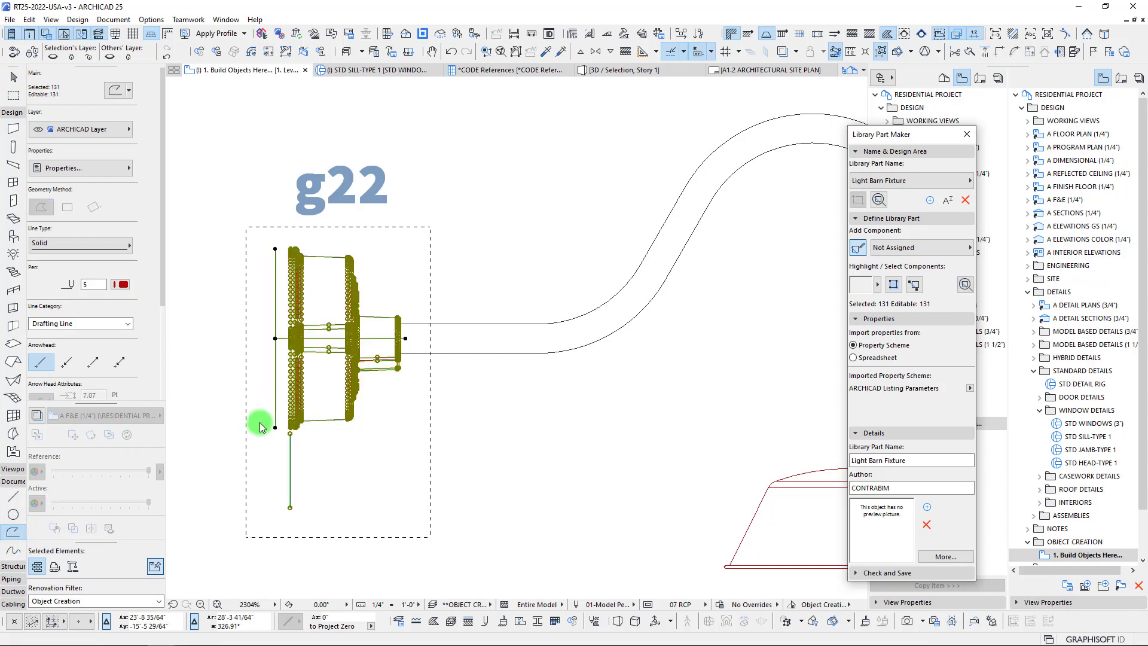
{"action": "left_click", "coordinate": [281, 338], "text": "shift"}
{"action": "key", "text": "Delete"}
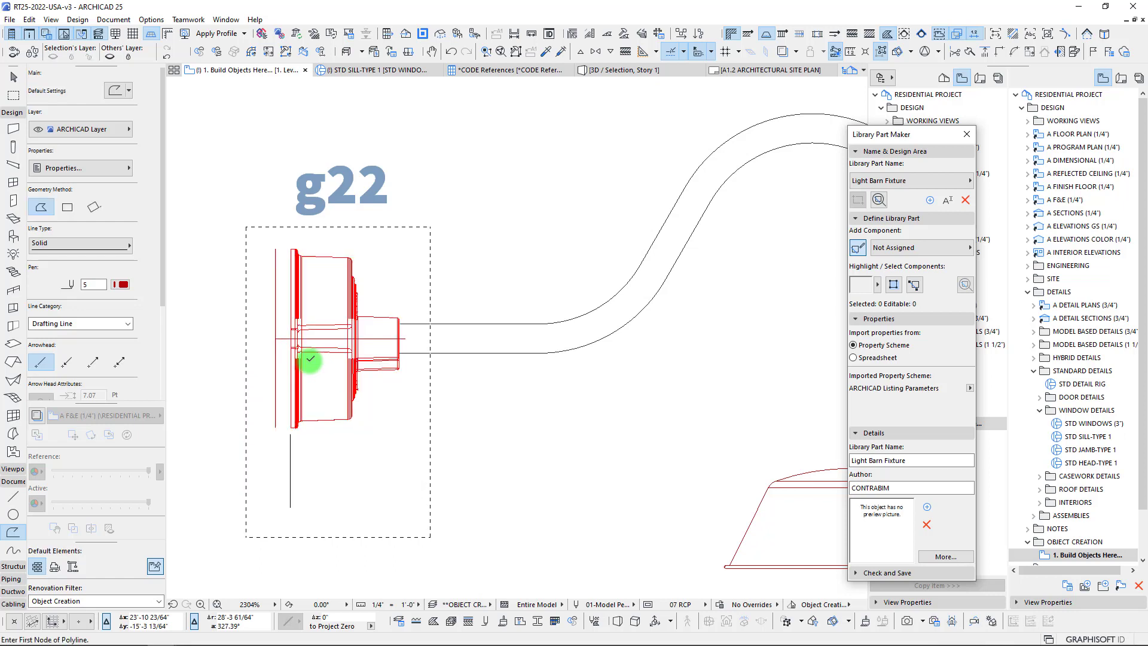
Step: Clear the marquee and select the revolved wall mount Morph
{"action": "key", "text": "Escape"}
{"action": "key", "text": "Escape"}
{"action": "left_click", "coordinate": [348, 361]}
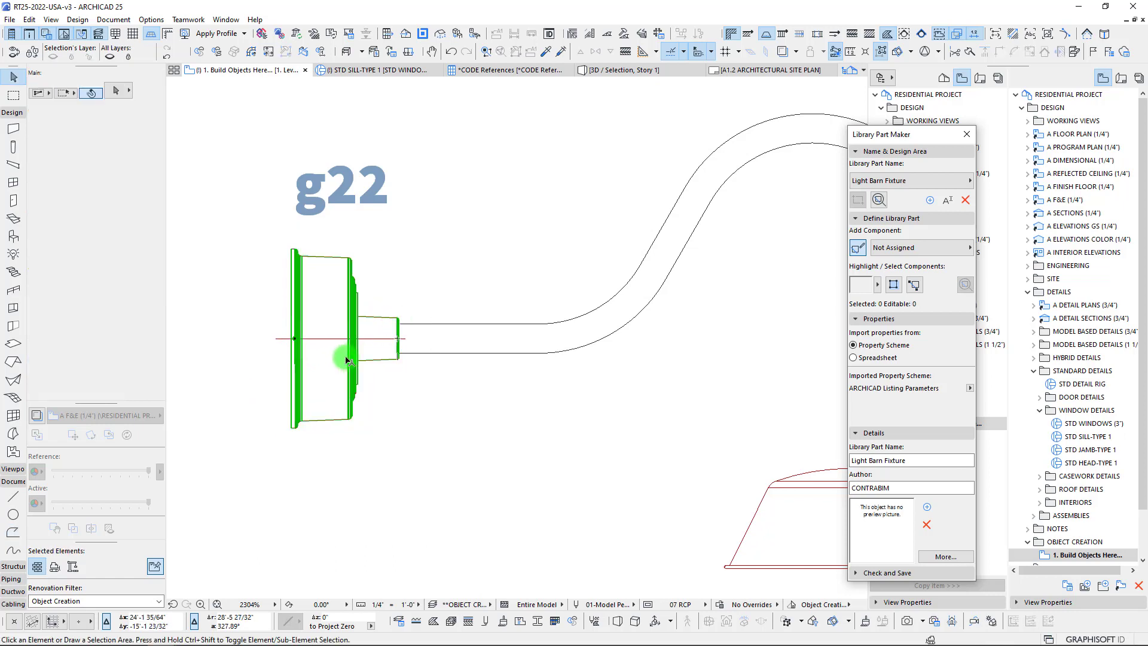
{"action": "left_click", "coordinate": [422, 324]}
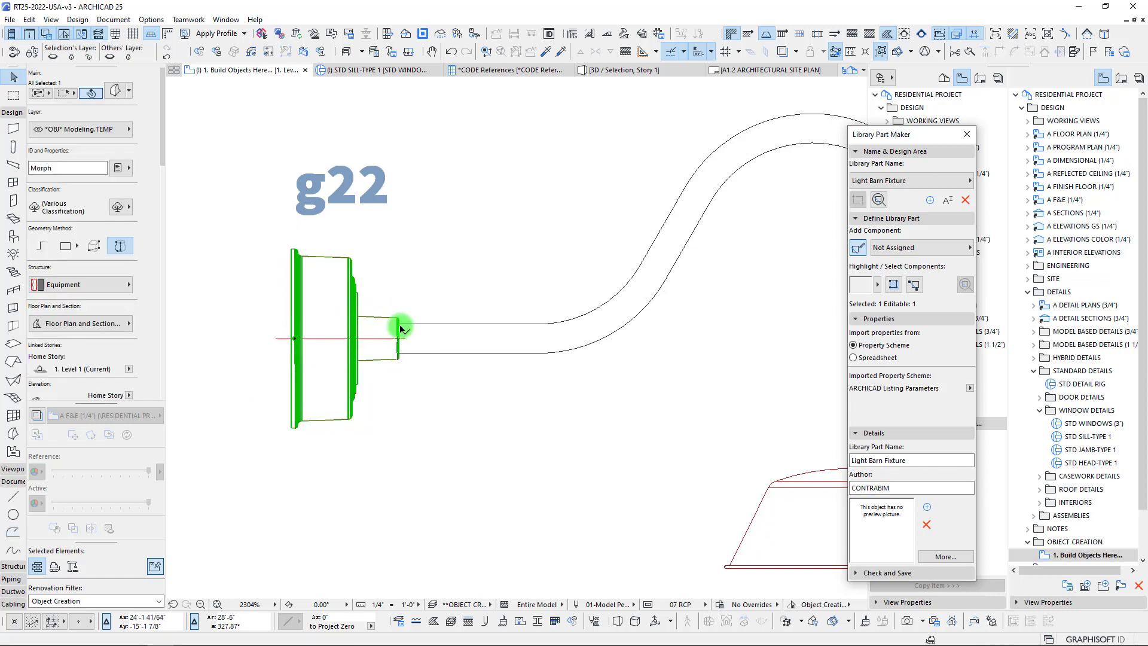
Step: Deselect the wall mount Morph and enclose the entire g22 light fixture in a marquee
{"action": "scroll", "coordinate": [404, 327], "scroll_direction": "down", "scroll_amount": 2}
{"action": "key", "text": "Escape"}
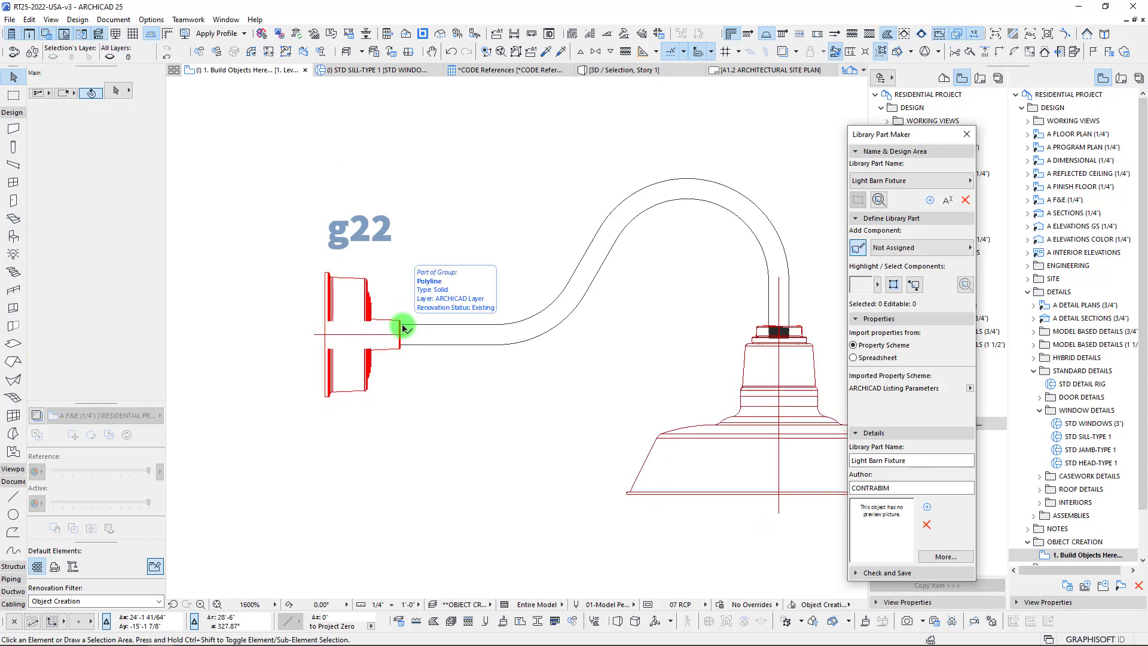
{"action": "scroll", "coordinate": [354, 326], "scroll_direction": "down", "scroll_amount": 2}
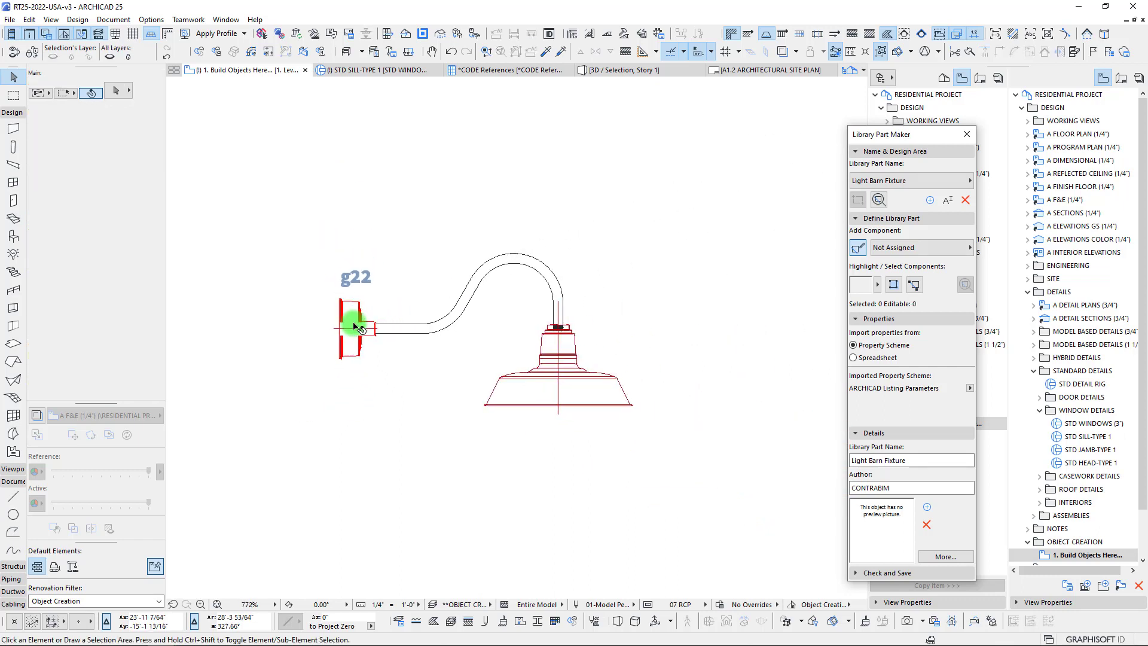
{"action": "scroll", "coordinate": [364, 316], "scroll_direction": "up", "scroll_amount": 2}
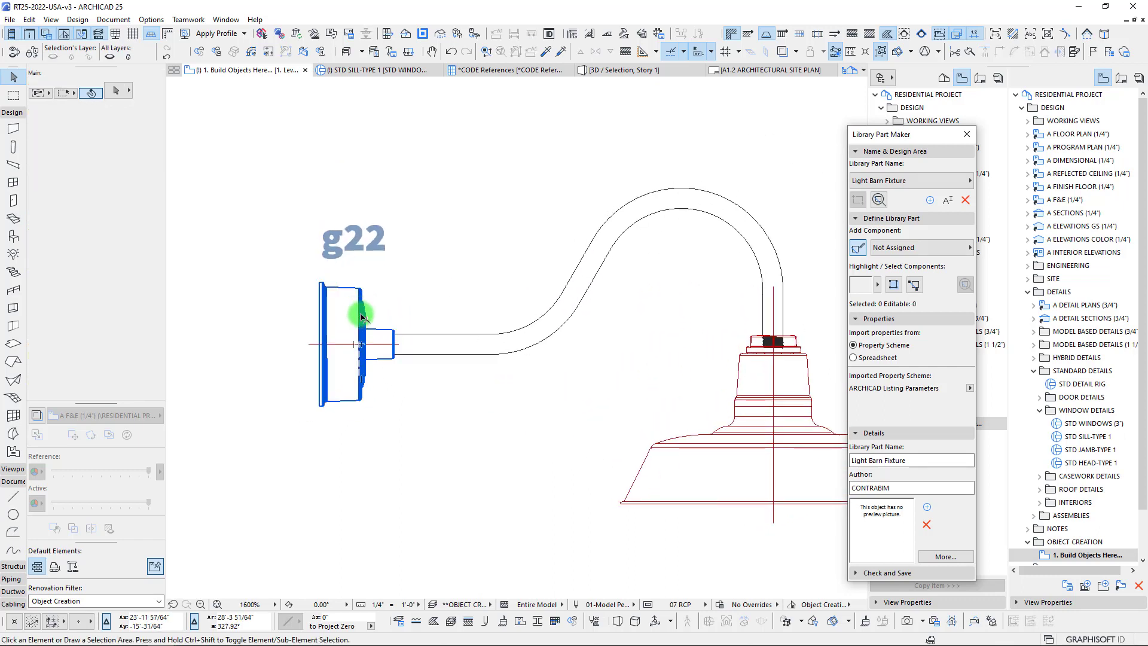
{"action": "scroll", "coordinate": [361, 310], "scroll_direction": "down", "scroll_amount": 2}
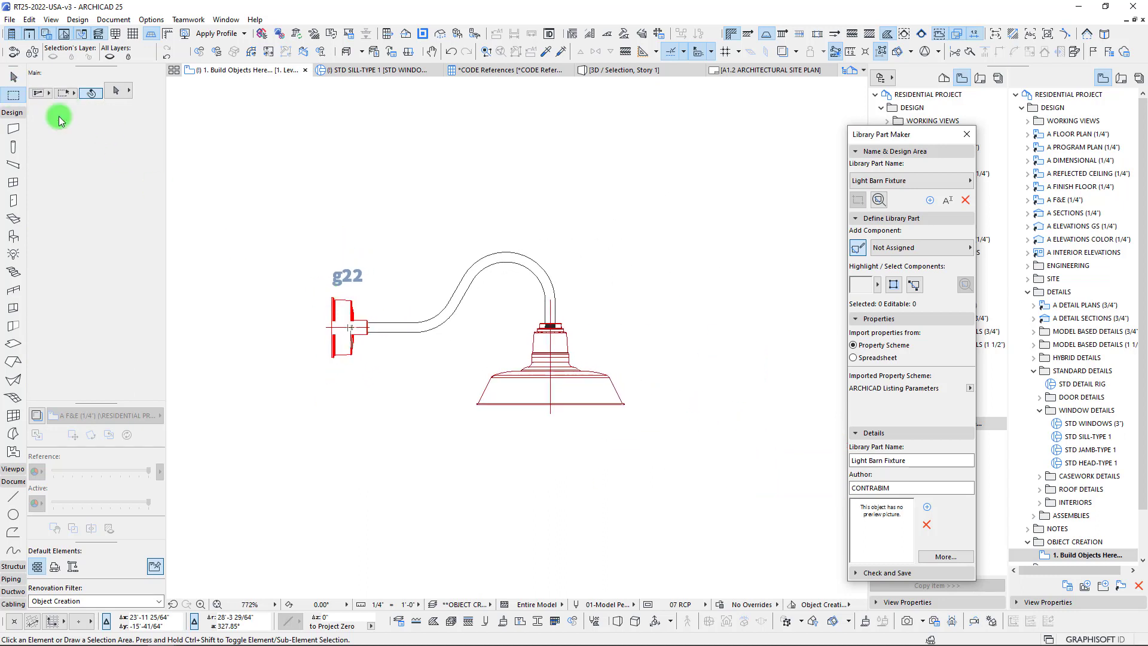
{"action": "left_click", "coordinate": [279, 177]}
{"action": "left_click", "coordinate": [678, 461]}
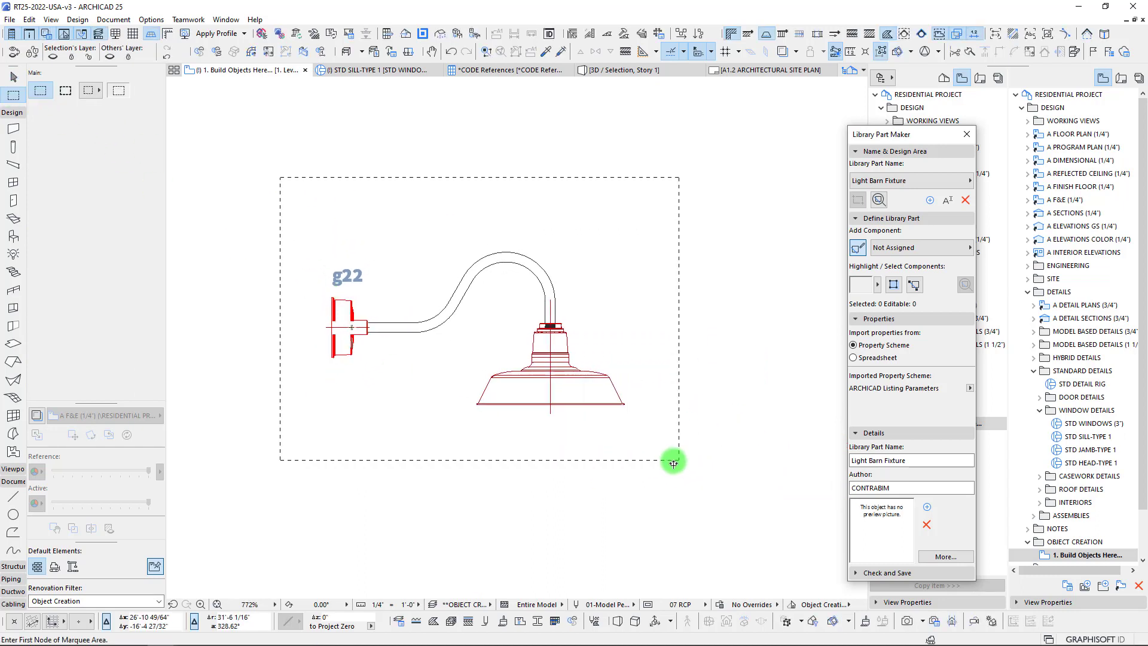
Step: Examine the revolved wall mount in the 3D view of the marquee area and return to the floor plan
{"action": "key", "text": "F5"}
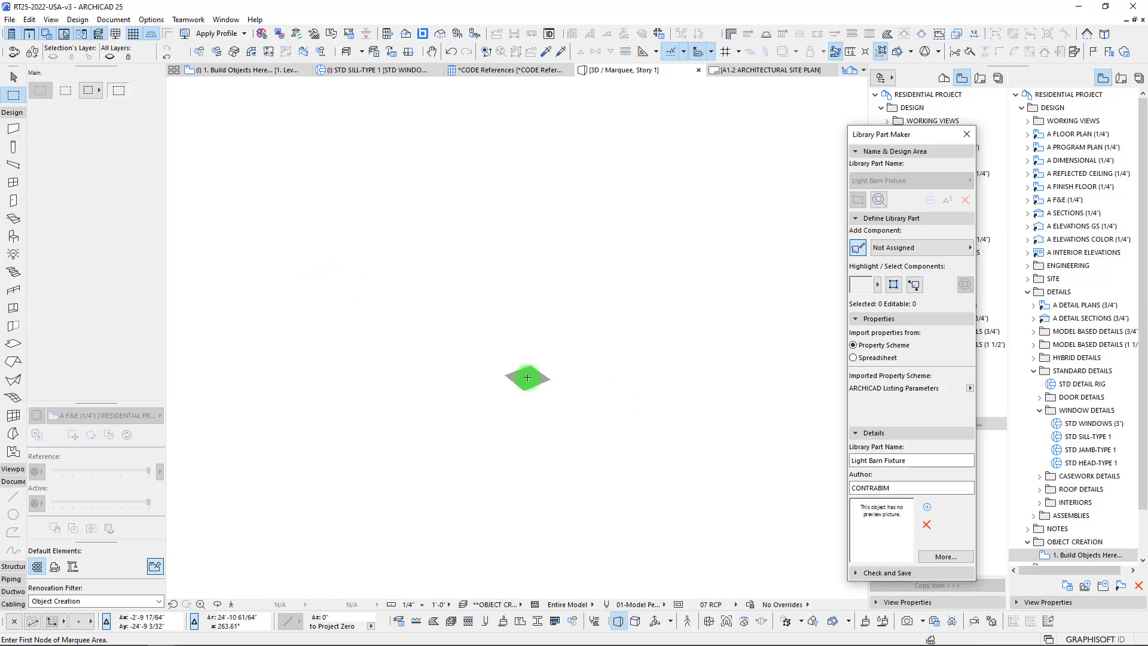
{"action": "scroll", "coordinate": [527, 375], "scroll_direction": "up", "scroll_amount": 5}
{"action": "scroll", "coordinate": [539, 370], "scroll_direction": "down", "scroll_amount": 3}
{"action": "middle_click_drag", "start_coordinate": [541, 374], "coordinate": [496, 302], "text": "shift"}
{"action": "scroll", "coordinate": [500, 367], "scroll_direction": "up", "scroll_amount": 5}
{"action": "scroll", "coordinate": [500, 367], "scroll_direction": "down", "scroll_amount": 5}
{"action": "scroll", "coordinate": [502, 358], "scroll_direction": "up", "scroll_amount": 3}
{"action": "scroll", "coordinate": [411, 333], "scroll_direction": "up", "scroll_amount": 2}
{"action": "scroll", "coordinate": [541, 322], "scroll_direction": "down", "scroll_amount": 3}
{"action": "scroll", "coordinate": [496, 303], "scroll_direction": "up", "scroll_amount": 2}
{"action": "scroll", "coordinate": [498, 301], "scroll_direction": "down", "scroll_amount": 1}
{"action": "key", "text": "F2"}
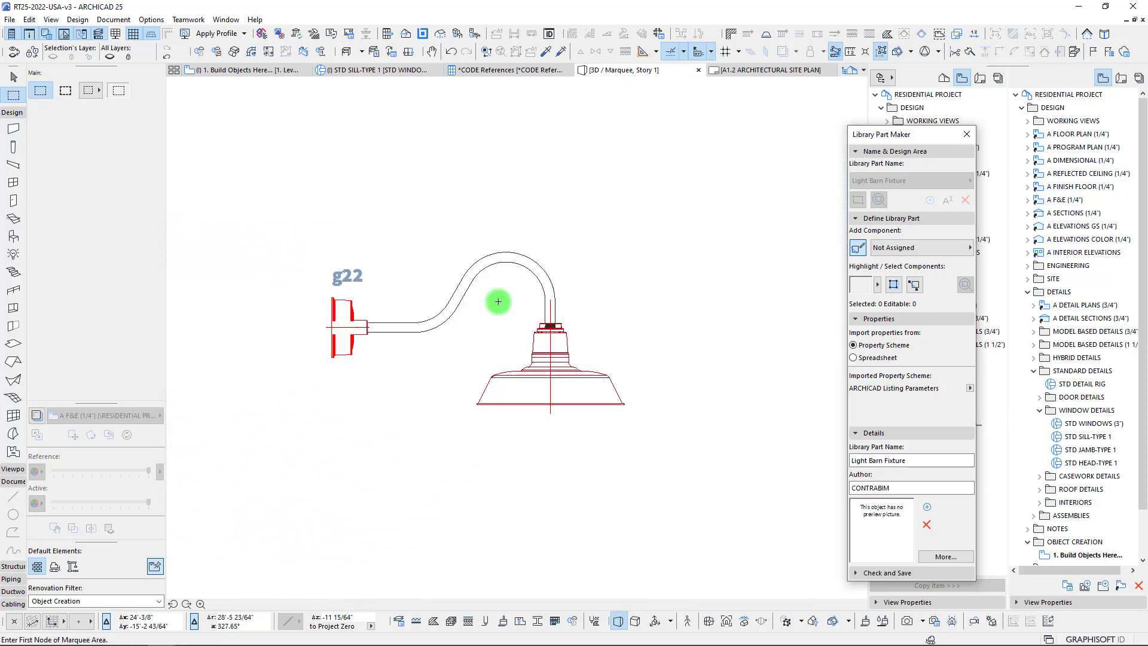
Step: Clear the marquee and activate the revolved Morph tool with the wall mount Morph's settings
{"action": "scroll", "coordinate": [356, 324], "scroll_direction": "up", "scroll_amount": 3}
{"action": "scroll", "coordinate": [356, 324], "scroll_direction": "up", "scroll_amount": 2}
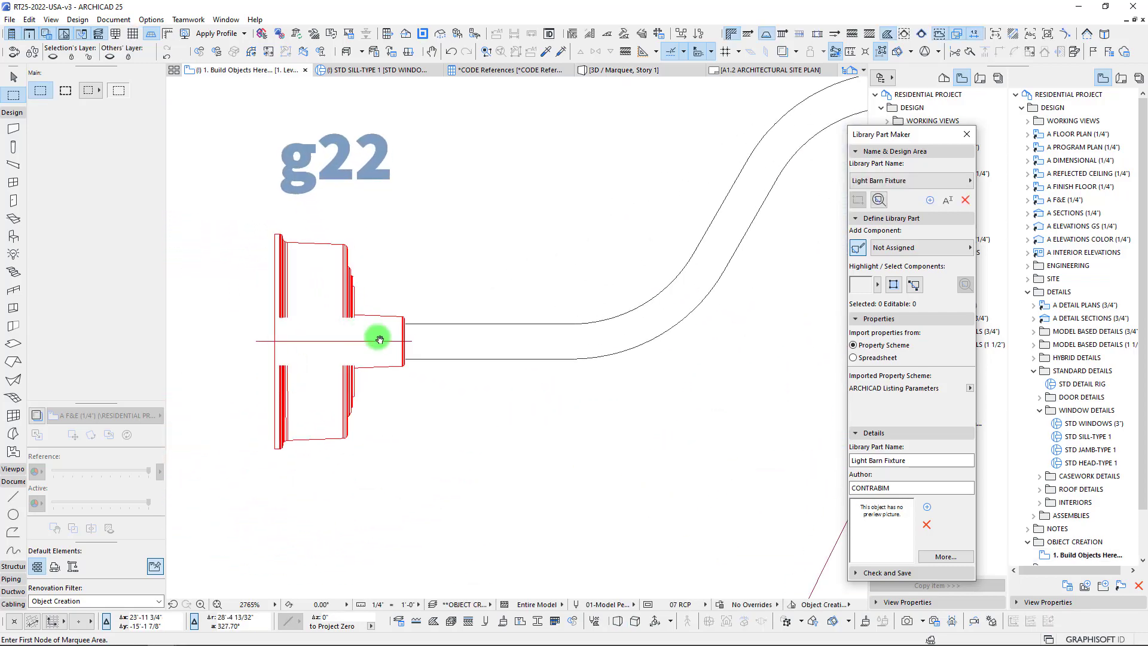
{"action": "key", "text": "Escape"}
{"action": "scroll", "coordinate": [420, 344], "scroll_direction": "down", "scroll_amount": 3}
{"action": "middle_click_drag", "start_coordinate": [432, 326], "coordinate": [376, 303]}
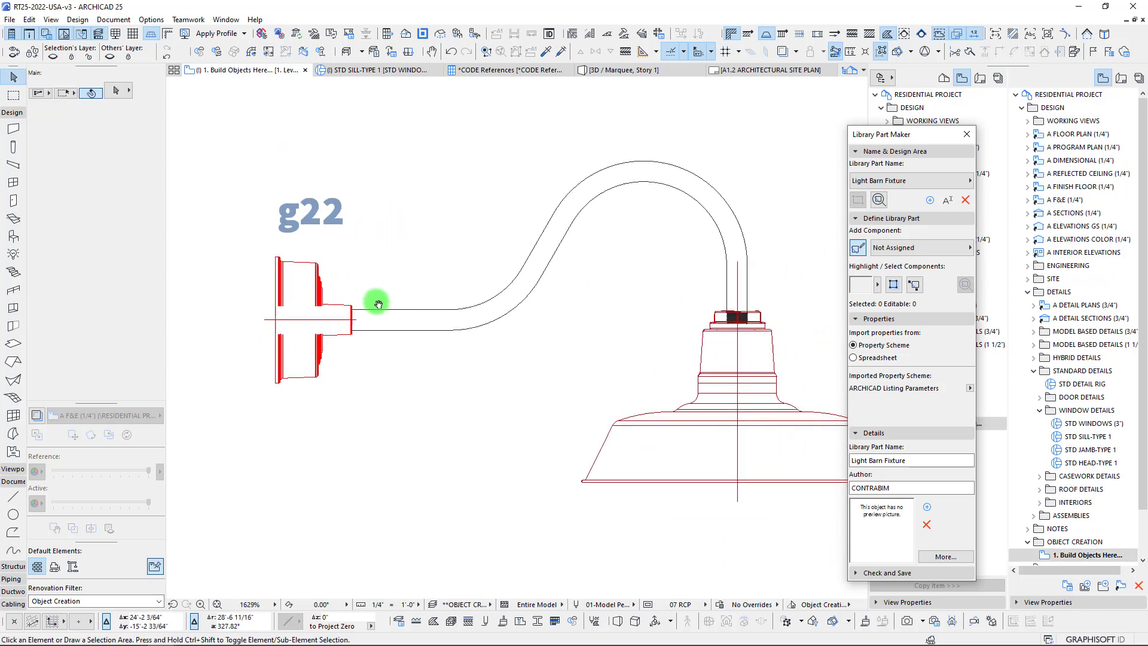
{"action": "middle_click_drag", "start_coordinate": [728, 253], "coordinate": [661, 257]}
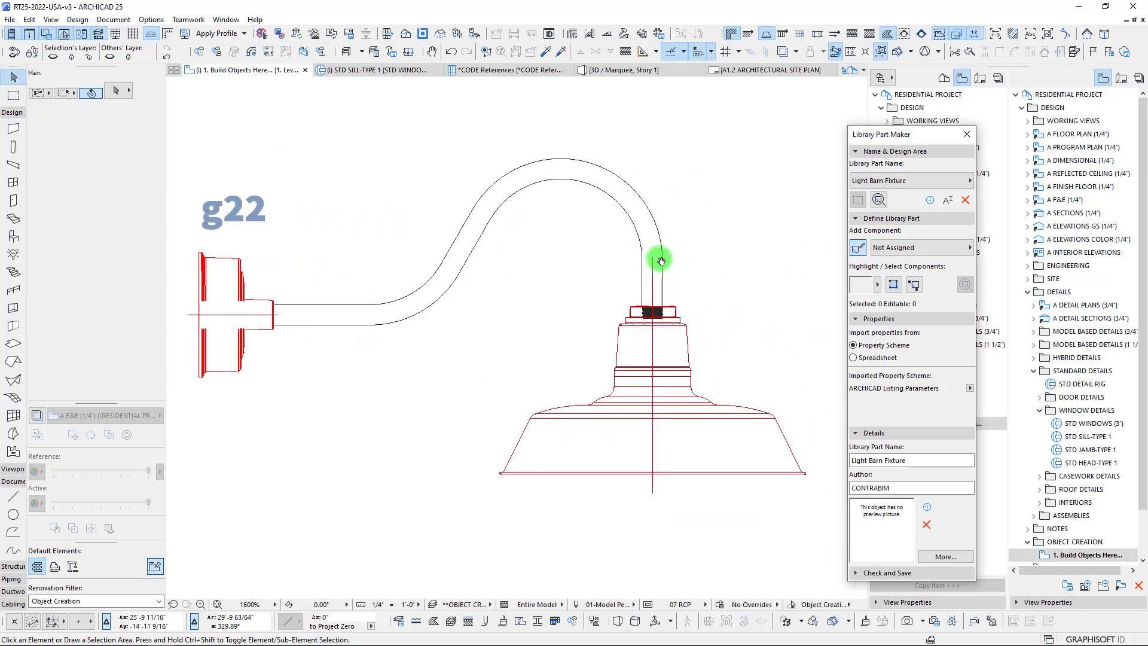
{"action": "left_click", "coordinate": [208, 269]}
{"action": "left_click", "coordinate": [695, 339], "text": "alt"}
Step: Start the lamp's revolved Morph profile where its vertical centerline meets the top edge of the threaded fitting's housing
{"action": "scroll", "coordinate": [730, 377], "scroll_direction": "up", "scroll_amount": 6}
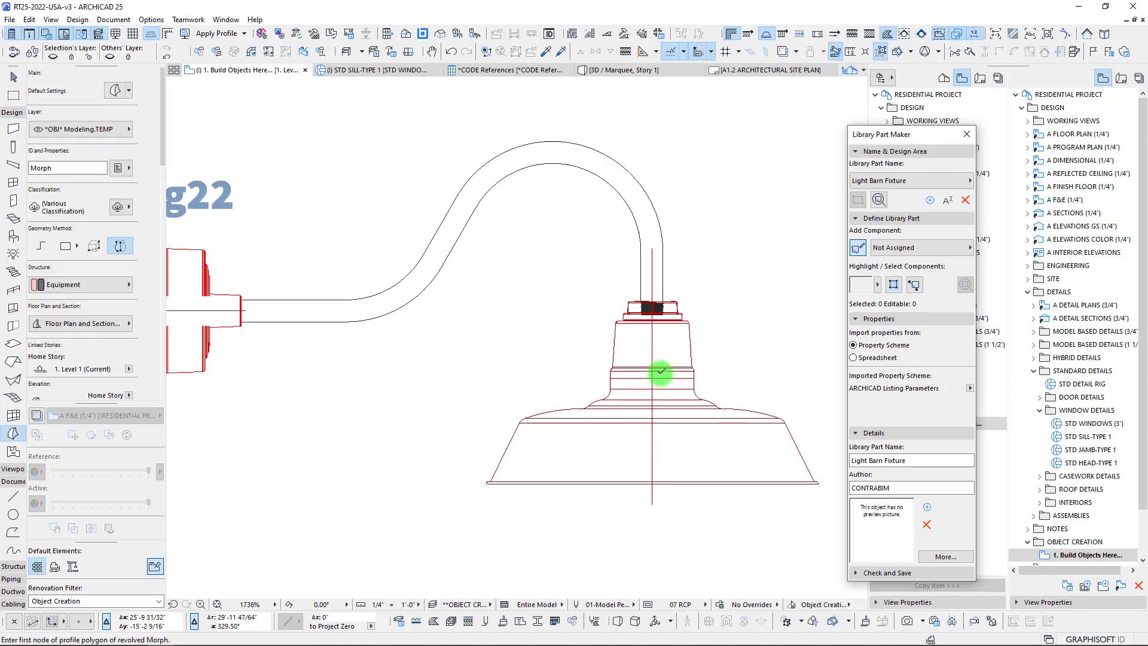
{"action": "scroll", "coordinate": [561, 447], "scroll_direction": "up", "scroll_amount": 6}
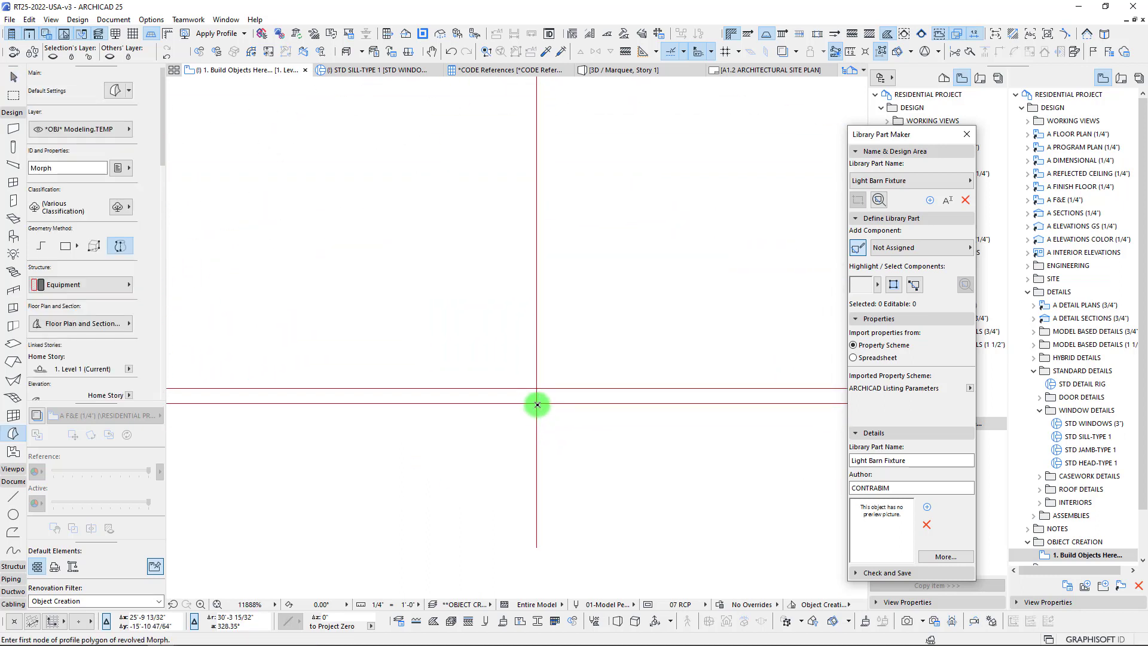
{"action": "scroll", "coordinate": [584, 538], "scroll_direction": "down", "scroll_amount": 6}
{"action": "scroll", "coordinate": [422, 328], "scroll_direction": "up", "scroll_amount": 10}
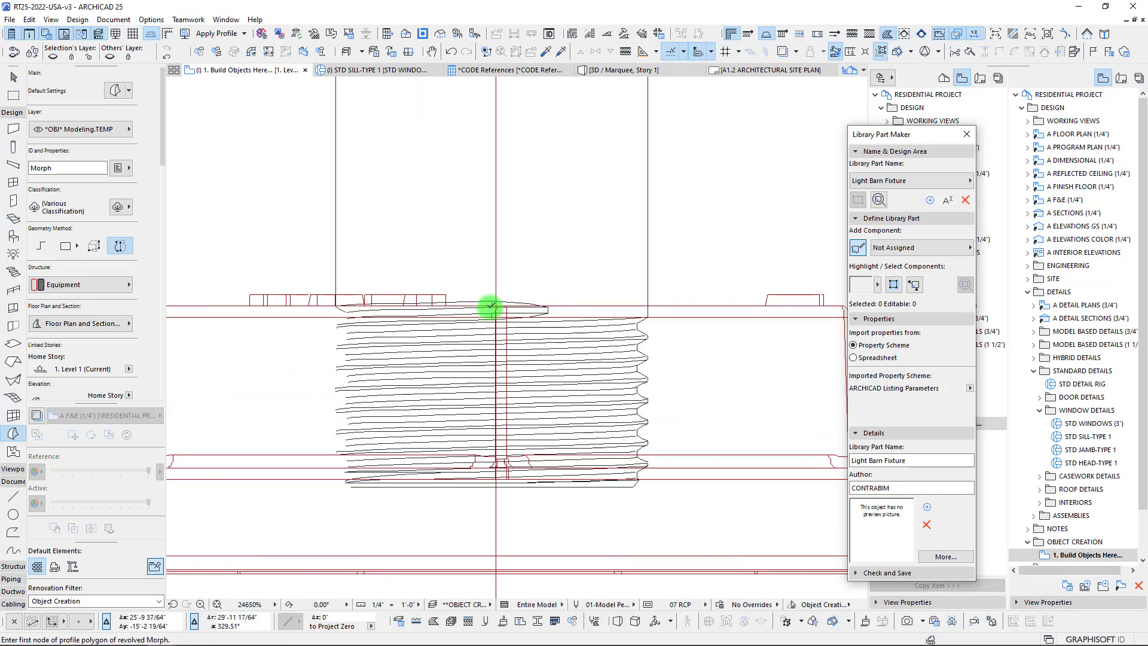
{"action": "scroll", "coordinate": [496, 295], "scroll_direction": "up", "scroll_amount": 12}
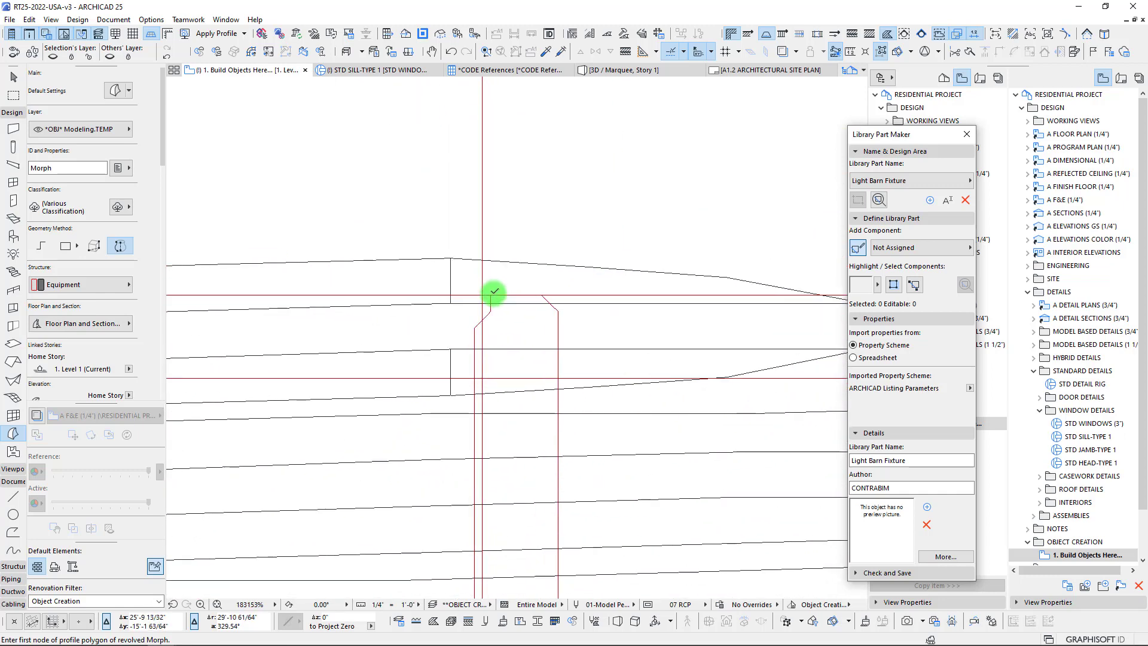
{"action": "left_click", "coordinate": [482, 295]}
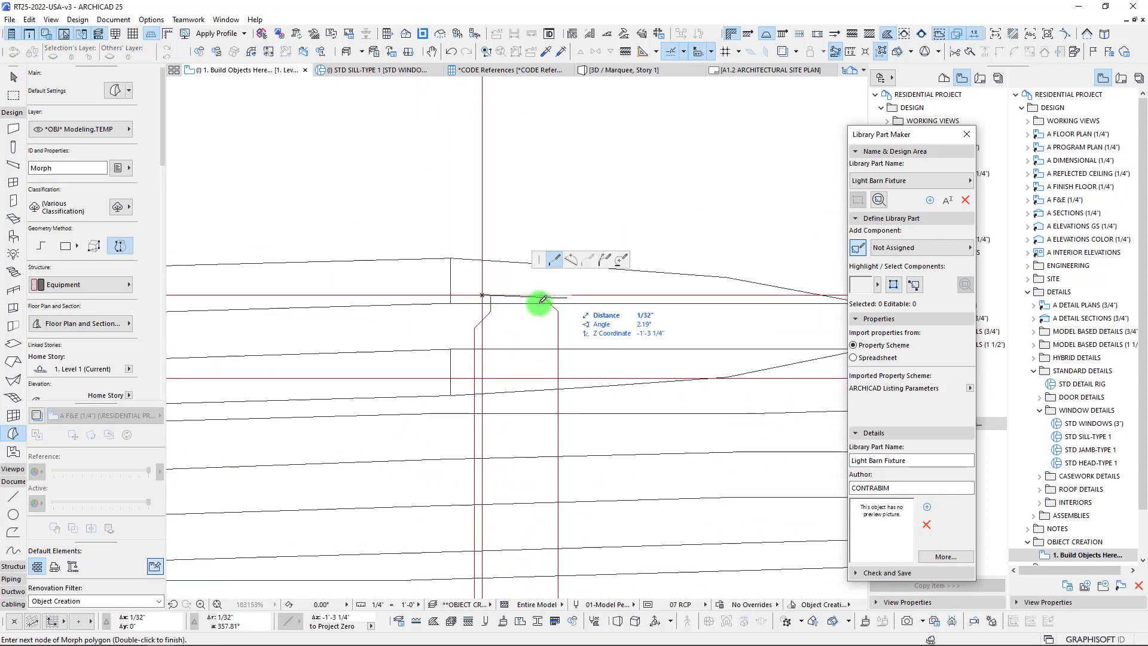
Step: Extend the profile about 8 11/16" straight down the centerline to the shade's bottom edge
{"action": "scroll", "coordinate": [533, 338], "scroll_direction": "down", "scroll_amount": 15}
{"action": "scroll", "coordinate": [490, 411], "scroll_direction": "down", "scroll_amount": 1}
{"action": "middle_click_drag", "start_coordinate": [480, 444], "coordinate": [434, 242]}
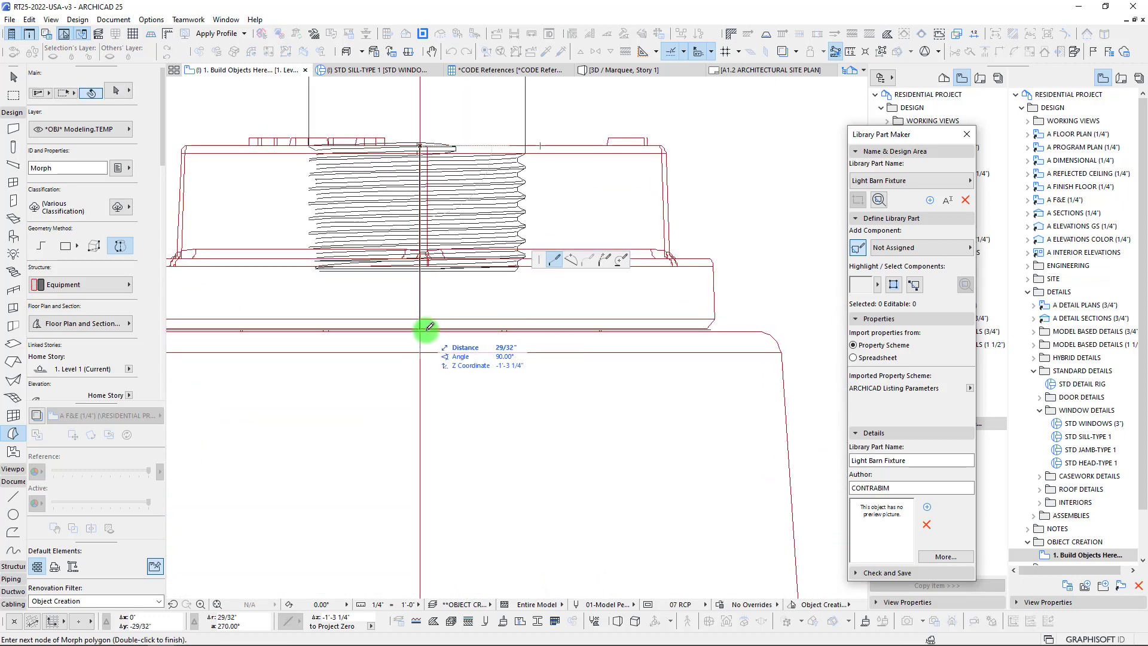
{"action": "scroll", "coordinate": [428, 331], "scroll_direction": "down", "scroll_amount": 7}
{"action": "middle_click_drag", "start_coordinate": [441, 379], "coordinate": [435, 276]}
{"action": "middle_click_drag", "start_coordinate": [402, 532], "coordinate": [389, 297]}
{"action": "scroll", "coordinate": [395, 384], "scroll_direction": "up", "scroll_amount": 9}
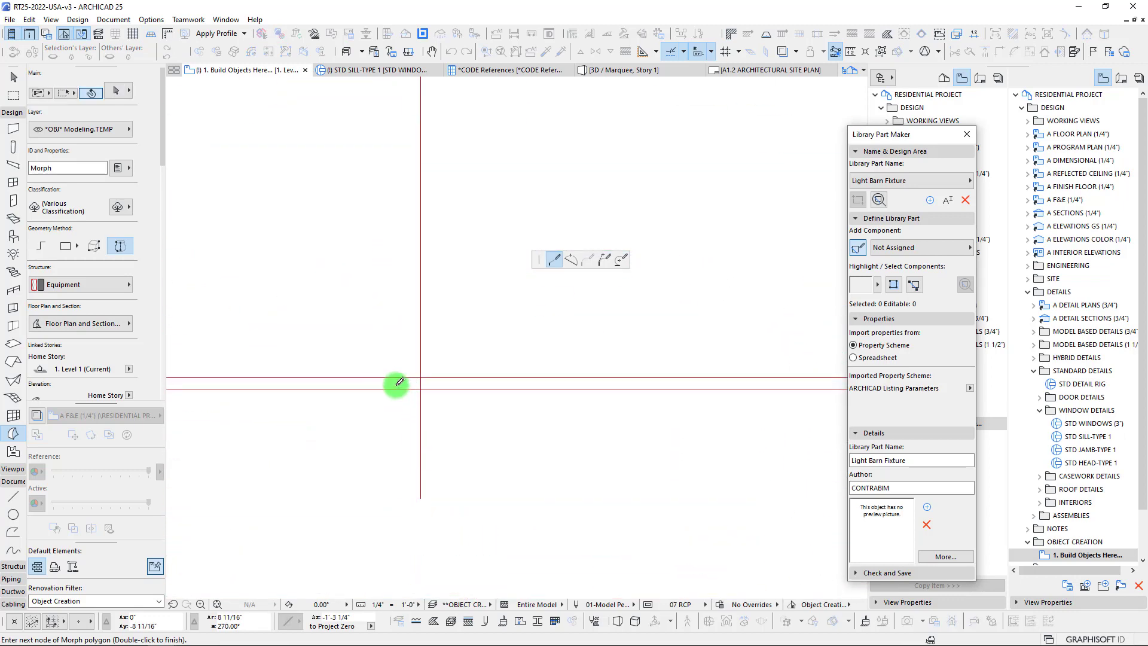
{"action": "left_click", "coordinate": [469, 395]}
Step: Trace the shade's bottom edge about 7 61/64" outward, around the rim's rounded lip, and about 5/32" back to the sloped side
{"action": "scroll", "coordinate": [479, 403], "scroll_direction": "down", "scroll_amount": 6}
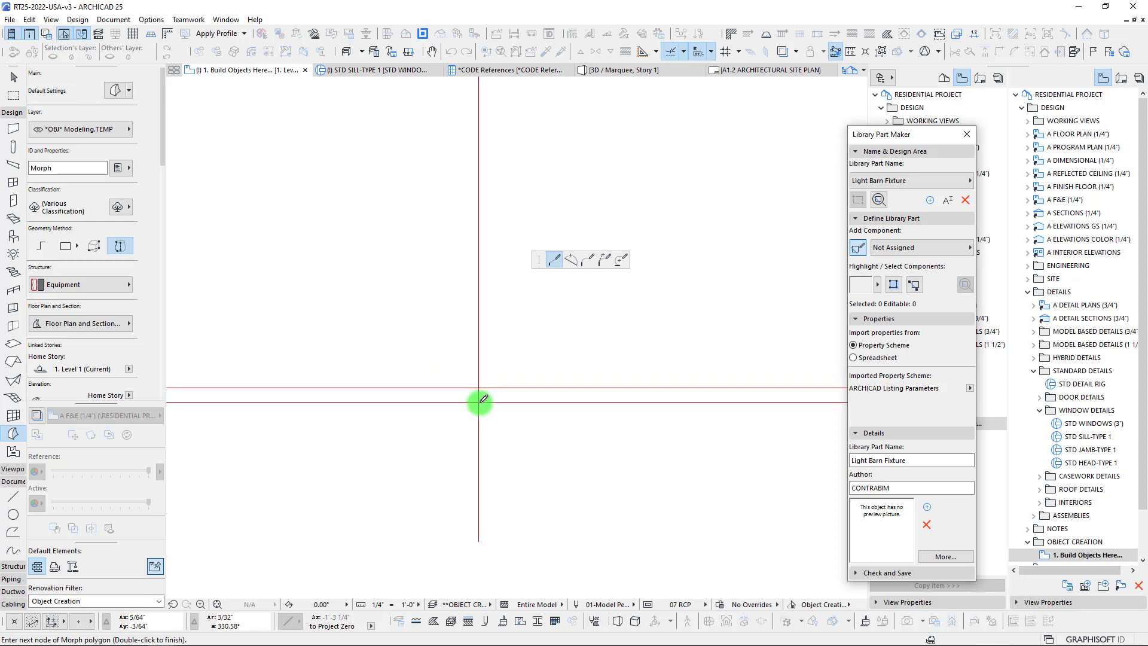
{"action": "middle_click_drag", "start_coordinate": [488, 405], "coordinate": [173, 388]}
{"action": "scroll", "coordinate": [442, 386], "scroll_direction": "up", "scroll_amount": 8}
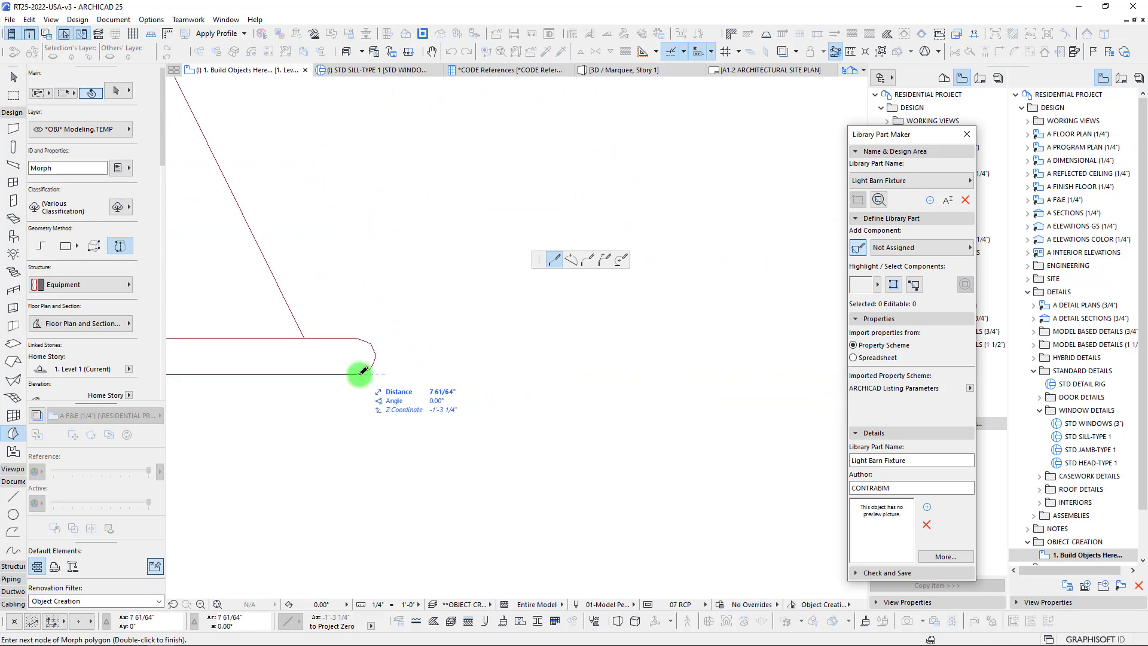
{"action": "left_click", "coordinate": [358, 374]}
{"action": "left_click", "coordinate": [371, 368]}
{"action": "left_click", "coordinate": [376, 355]}
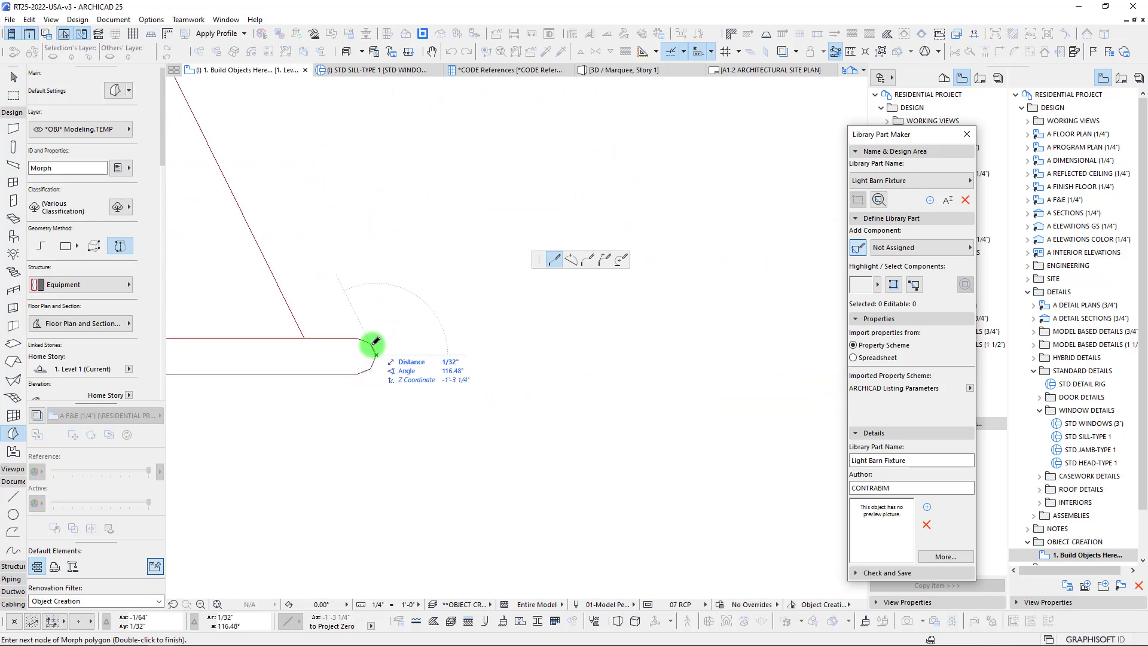
{"action": "left_click", "coordinate": [356, 338]}
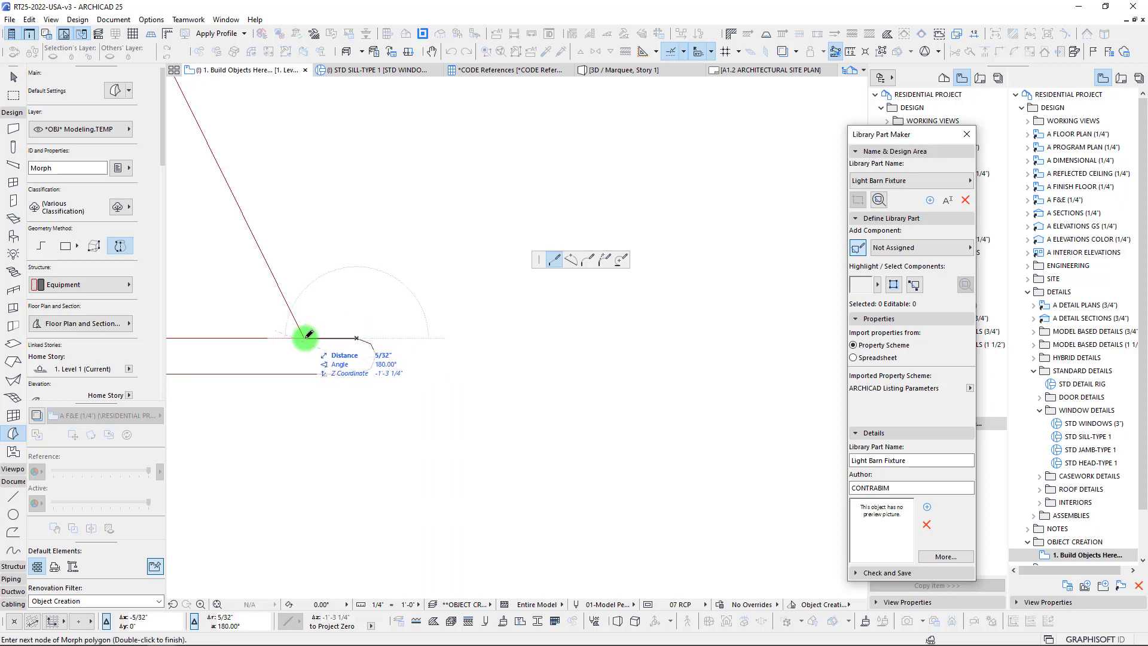
{"action": "left_click", "coordinate": [306, 337]}
Step: Trace straight up the shade's sloped side and follow its rounded upper shoulder with a polyarc
{"action": "scroll", "coordinate": [300, 221], "scroll_direction": "down", "scroll_amount": 3}
{"action": "middle_click_drag", "start_coordinate": [306, 178], "coordinate": [495, 490]}
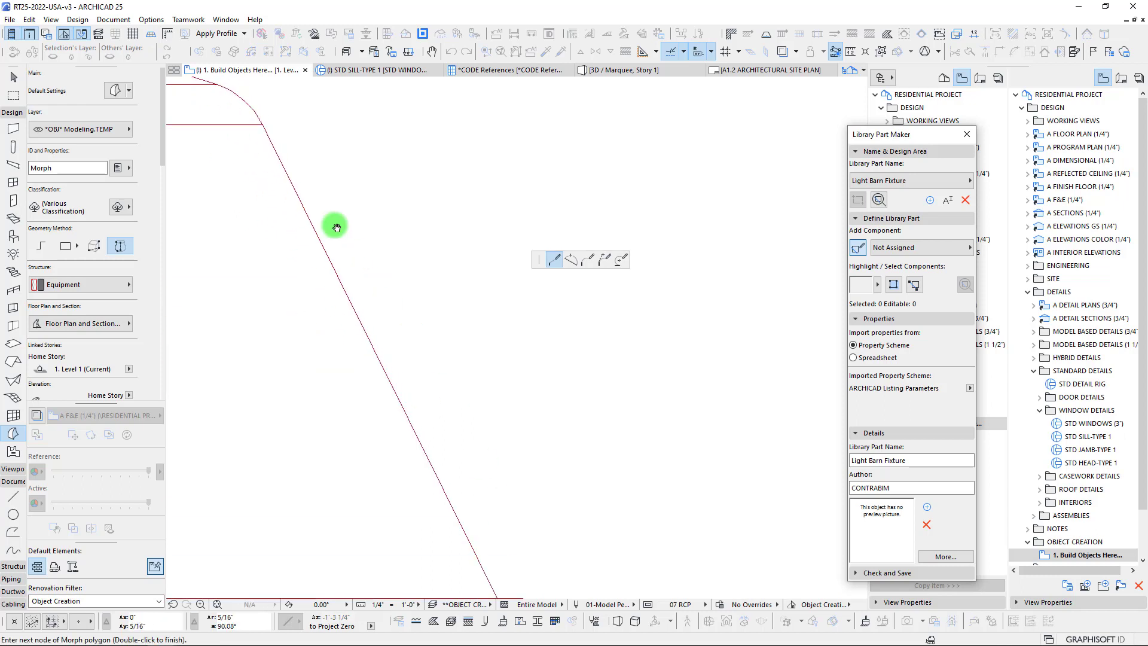
{"action": "left_click", "coordinate": [265, 122]}
{"action": "scroll", "coordinate": [198, 74], "scroll_direction": "up", "scroll_amount": 4}
{"action": "middle_click_drag", "start_coordinate": [274, 174], "coordinate": [490, 438]}
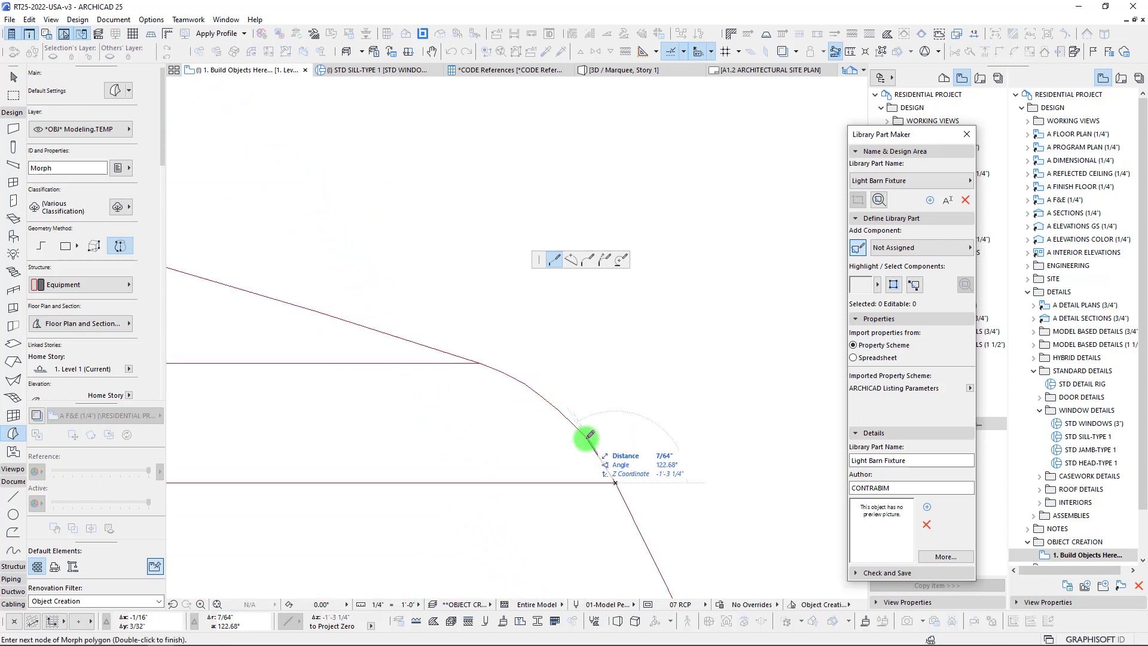
{"action": "left_click", "coordinate": [585, 261]}
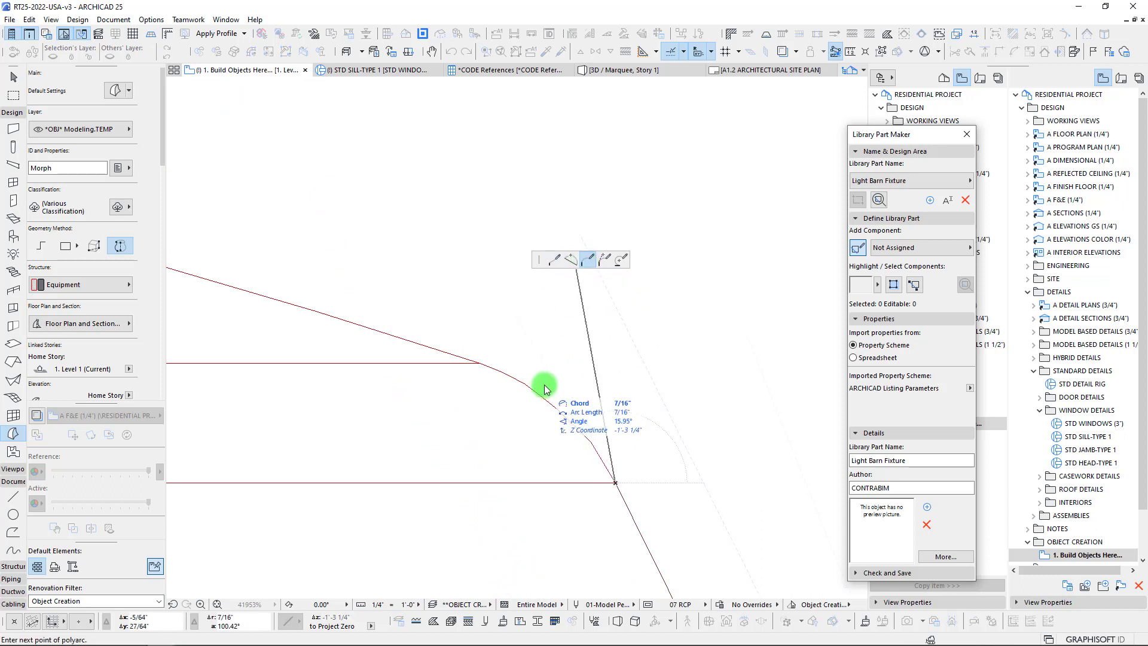
{"action": "left_click", "coordinate": [482, 359]}
Step: Trace the shade's dome with an arc of about 2 45/64" chord and follow the S-shaped neck with arcs to the vertical collar
{"action": "left_click", "coordinate": [554, 258]}
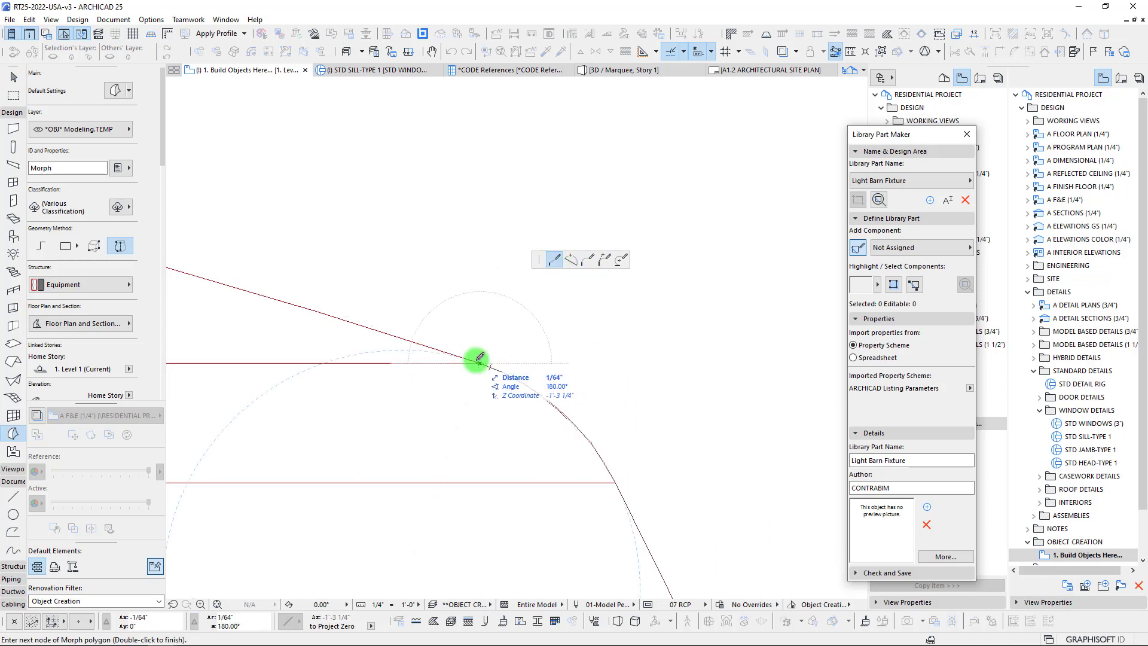
{"action": "middle_click_drag", "start_coordinate": [479, 357], "coordinate": [847, 513]}
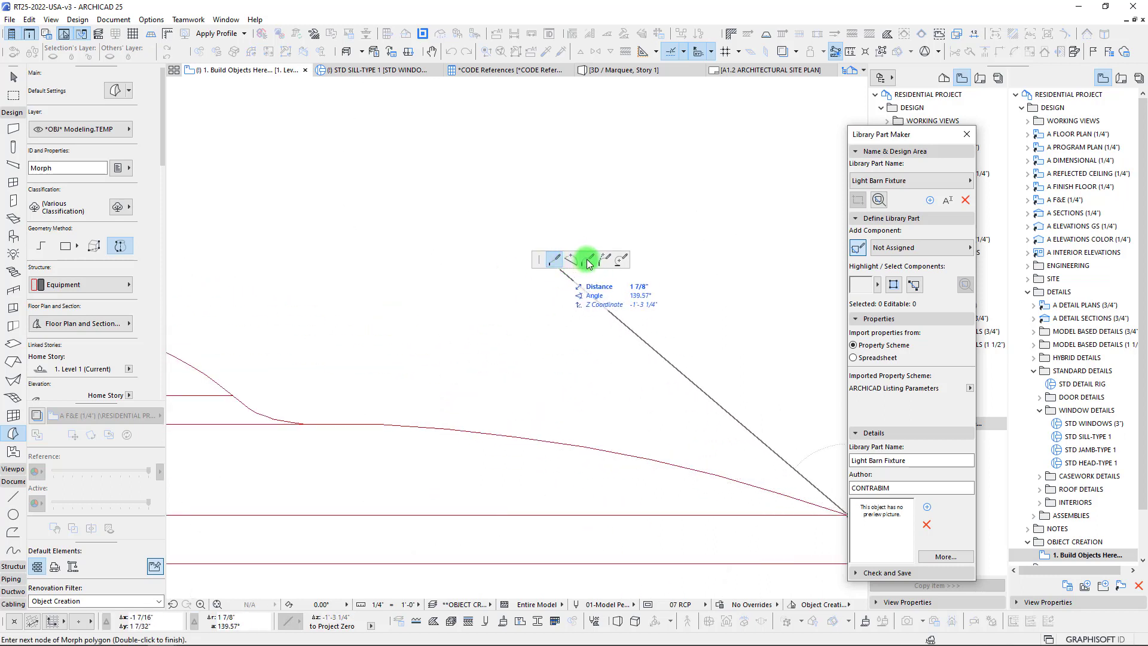
{"action": "left_click", "coordinate": [589, 262]}
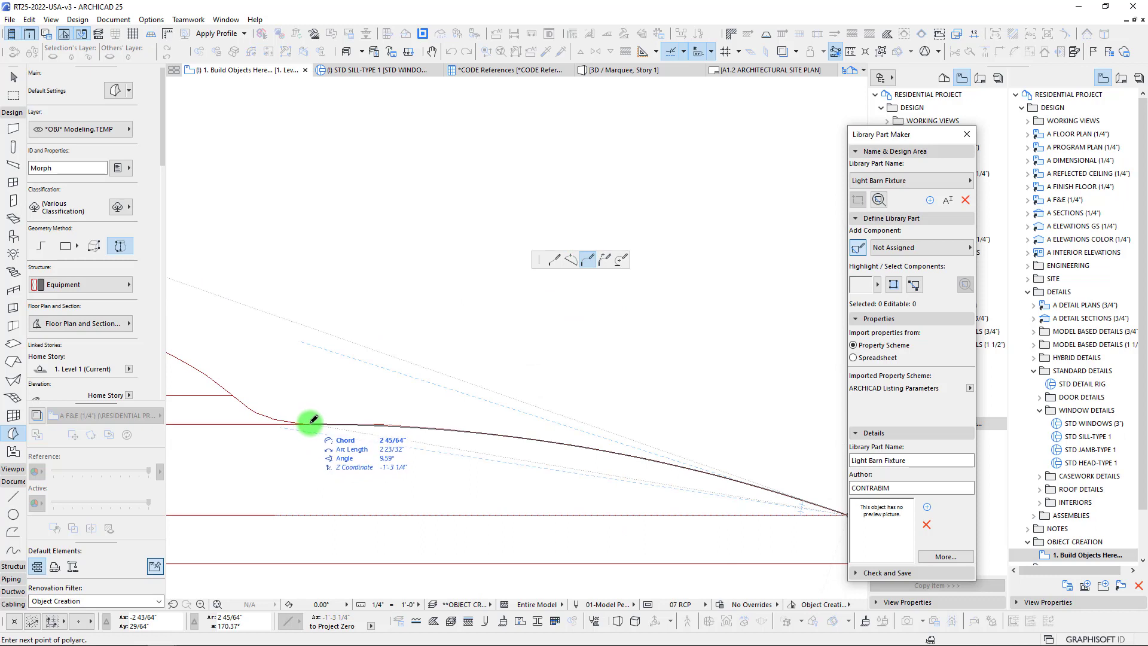
{"action": "left_click", "coordinate": [313, 421]}
{"action": "left_click", "coordinate": [233, 394]}
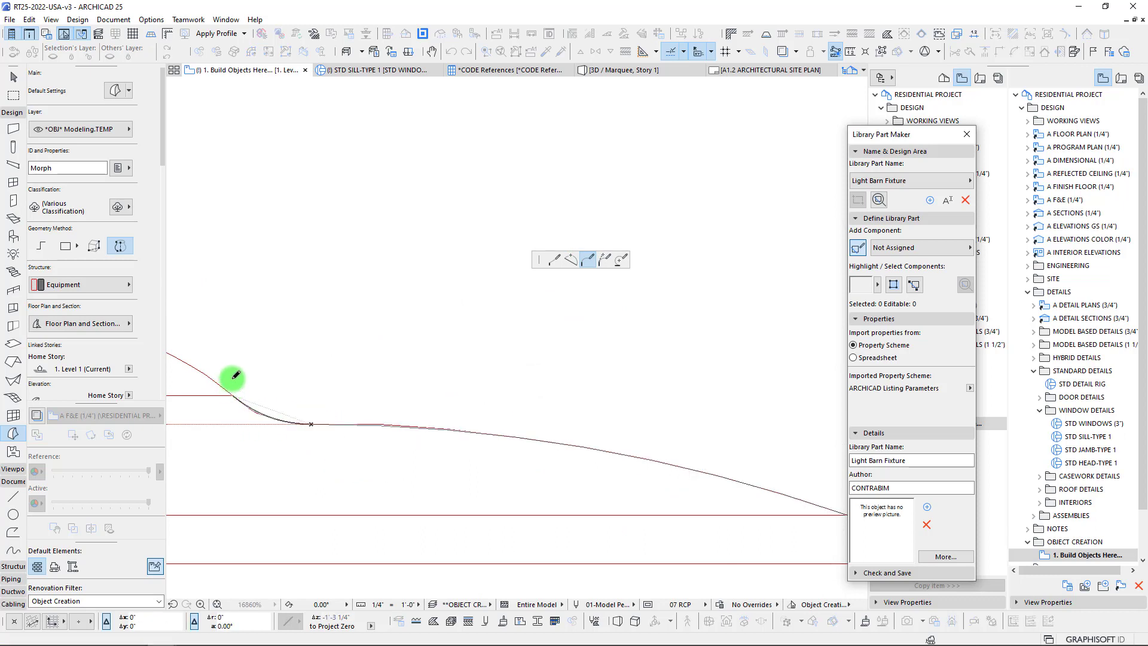
{"action": "middle_click_drag", "start_coordinate": [293, 378], "coordinate": [640, 411]}
{"action": "left_click", "coordinate": [456, 368]}
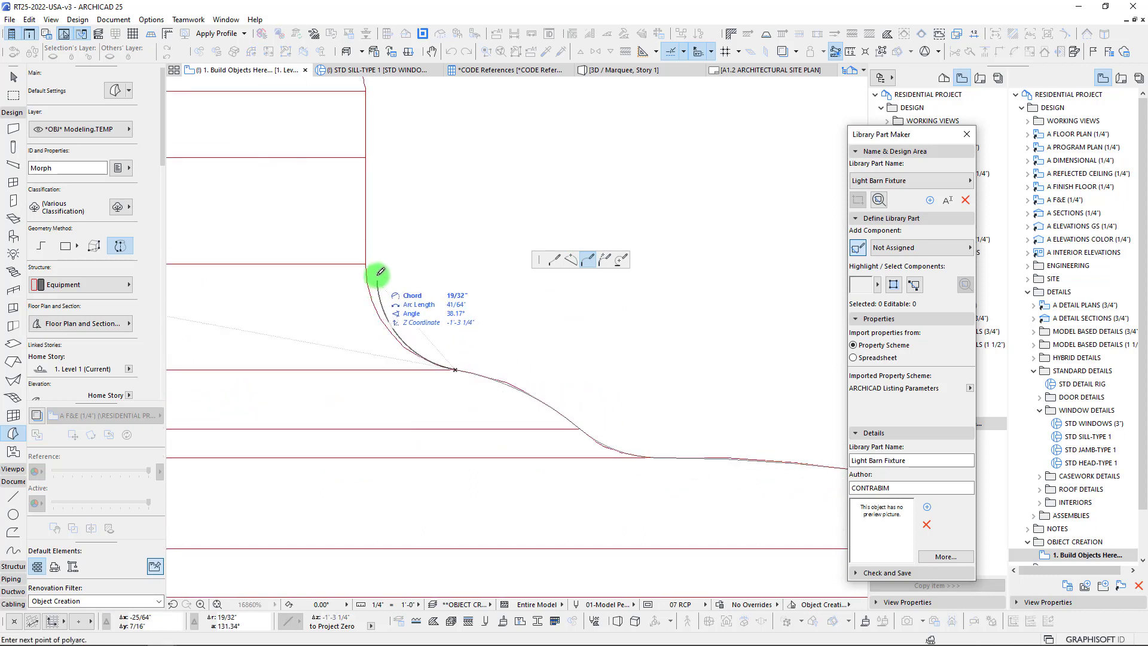
{"action": "left_click", "coordinate": [369, 260]}
Step: Trace straight up the collar's vertical side and follow its stepped shoulder with two arcs to the base of the tapered housing
{"action": "scroll", "coordinate": [640, 326], "scroll_direction": "down", "scroll_amount": 2}
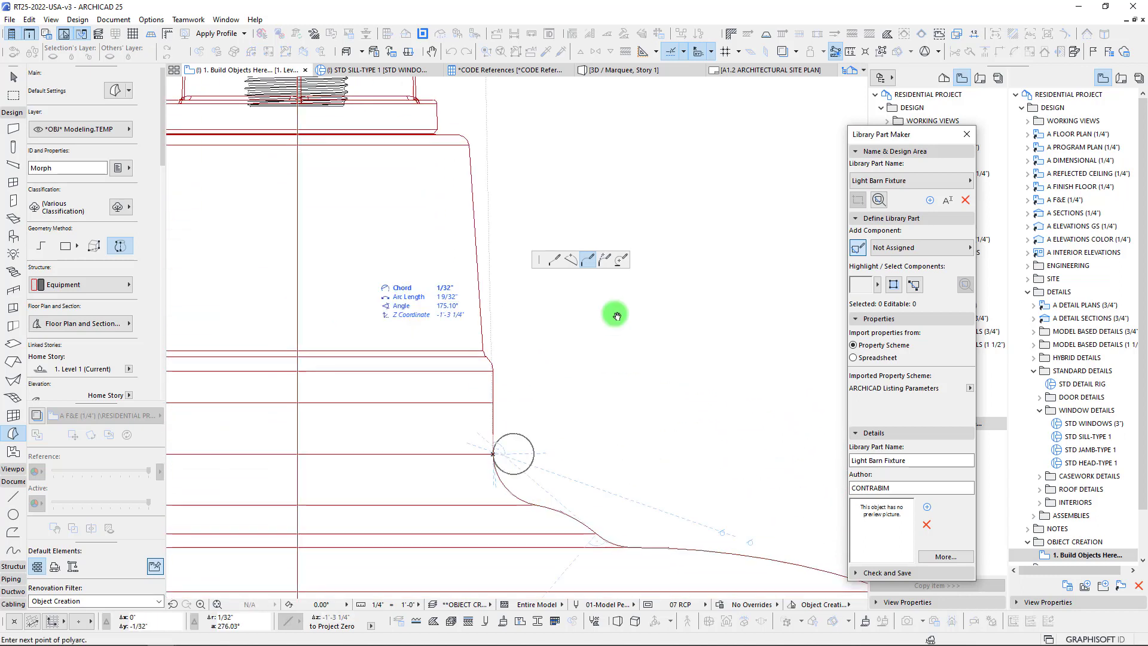
{"action": "left_click", "coordinate": [554, 259]}
{"action": "scroll", "coordinate": [512, 432], "scroll_direction": "up", "scroll_amount": 4}
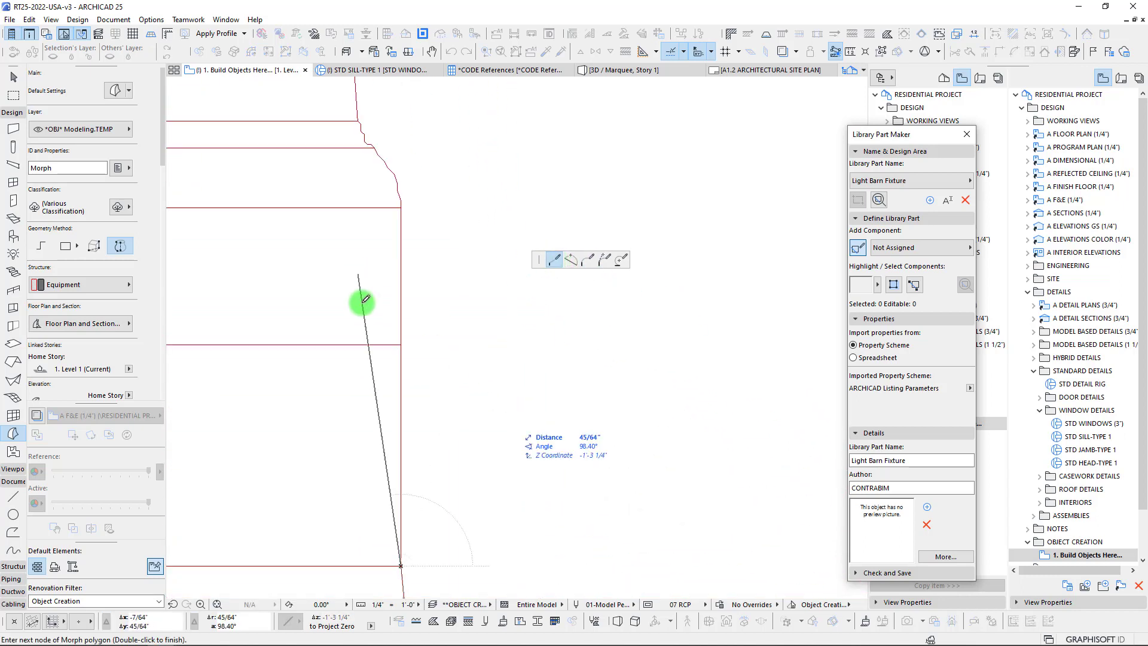
{"action": "left_click", "coordinate": [400, 209]}
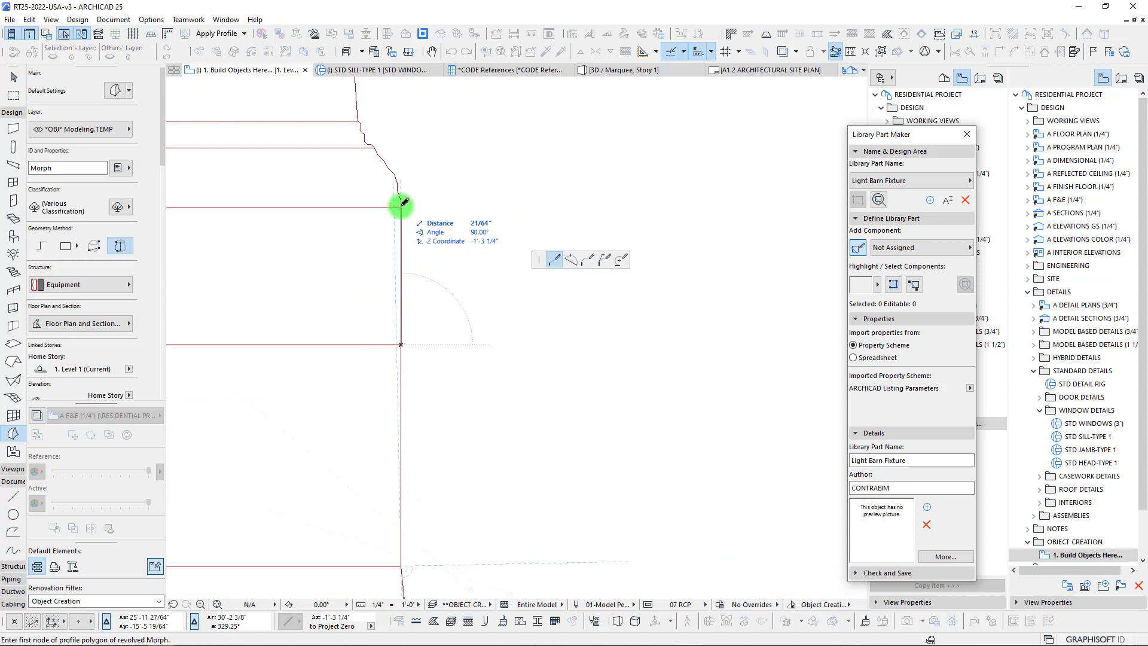
{"action": "left_click", "coordinate": [589, 261]}
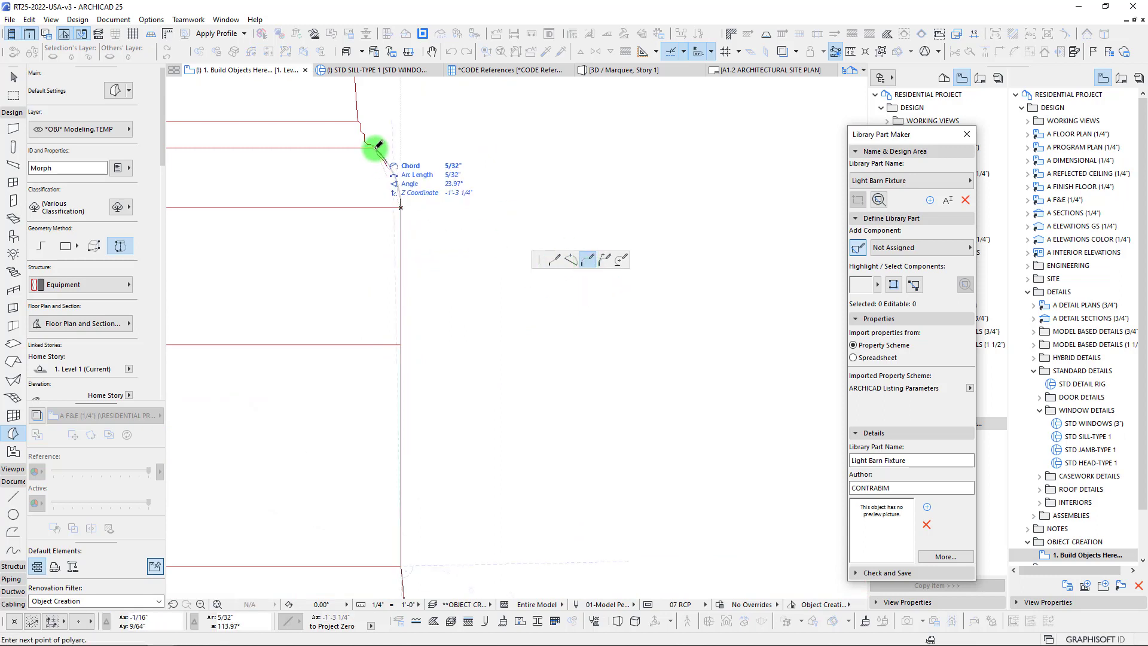
{"action": "left_click", "coordinate": [379, 145]}
{"action": "left_click", "coordinate": [359, 121]}
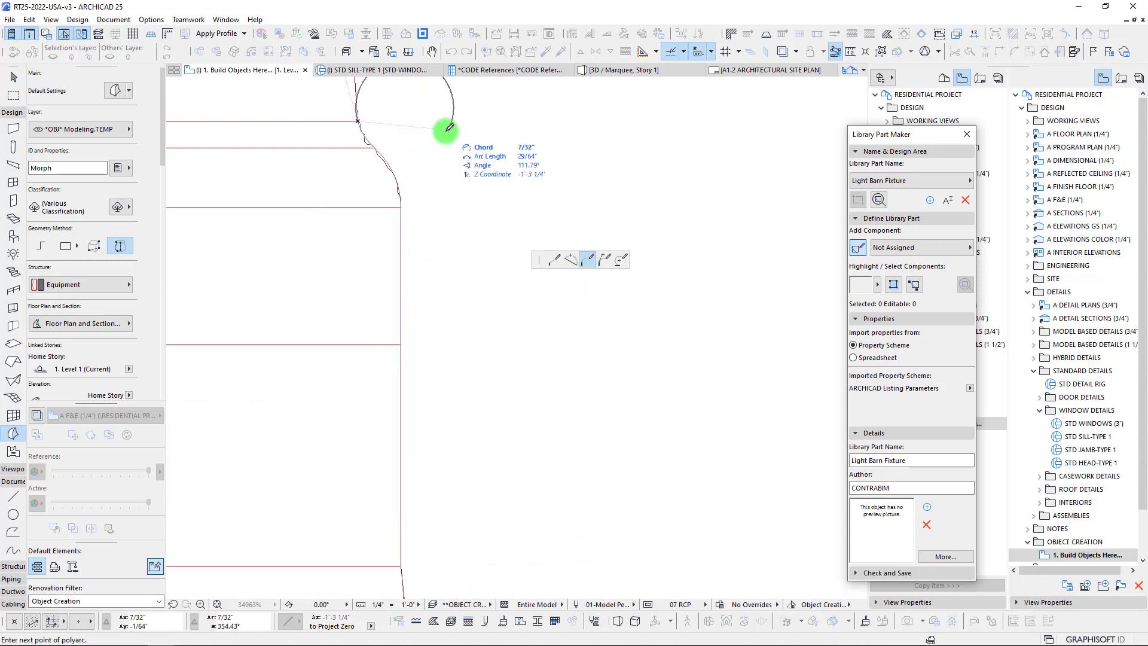
Step: Trace about 2 1/8" up the tapered housing's sloped side and round its upper corner with a polyarc
{"action": "middle_click_drag", "start_coordinate": [362, 162], "coordinate": [471, 442]}
{"action": "scroll", "coordinate": [474, 344], "scroll_direction": "down", "scroll_amount": 5}
{"action": "left_click", "coordinate": [555, 259]}
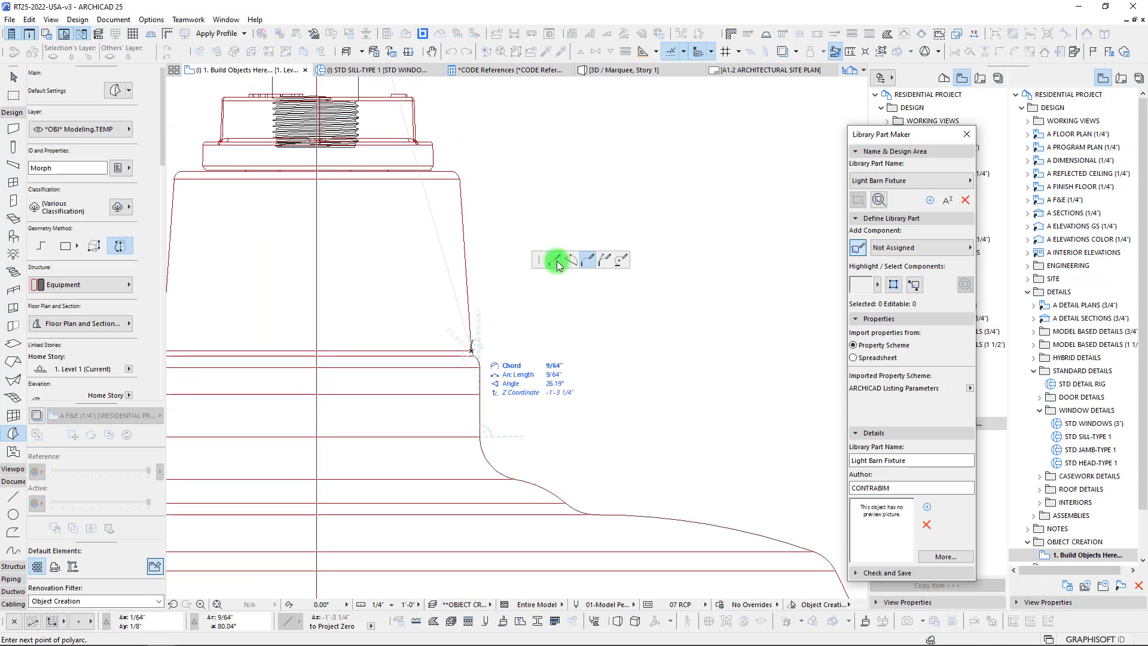
{"action": "scroll", "coordinate": [461, 182], "scroll_direction": "up", "scroll_amount": 4}
{"action": "left_click", "coordinate": [464, 188]}
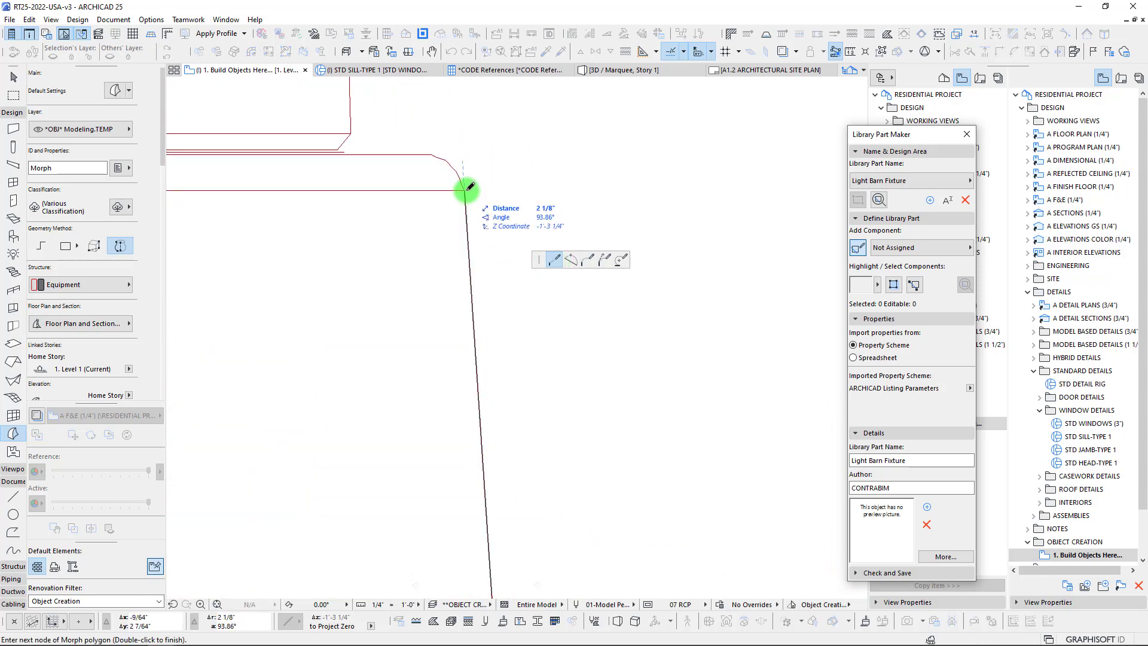
{"action": "left_click", "coordinate": [587, 259]}
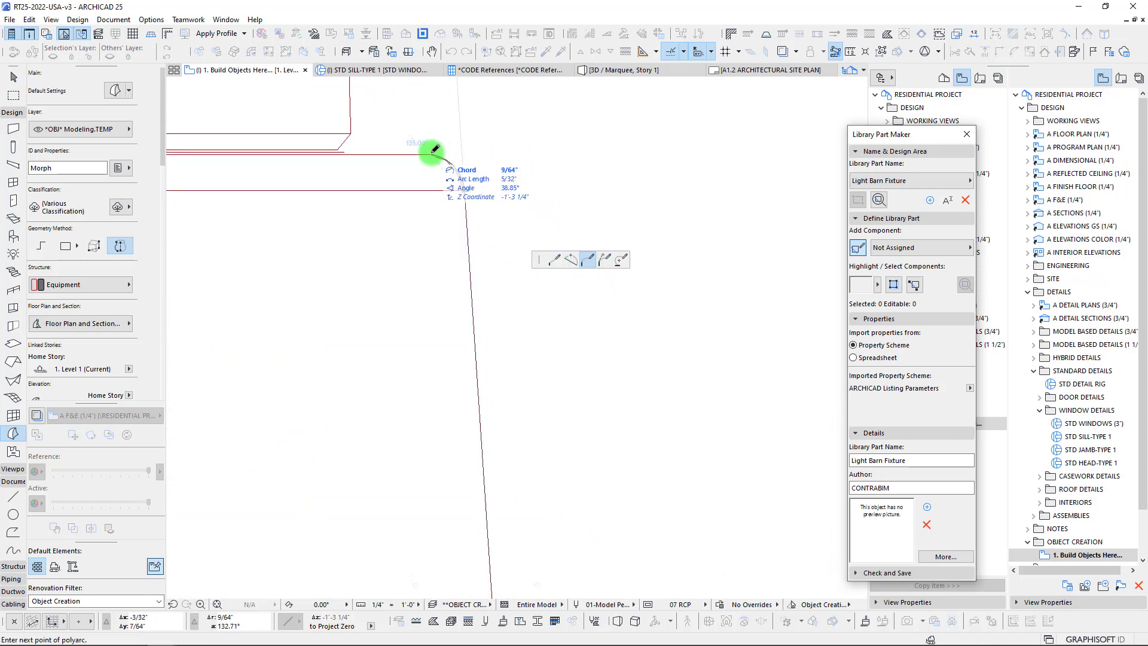
{"action": "scroll", "coordinate": [430, 151], "scroll_direction": "up", "scroll_amount": 4}
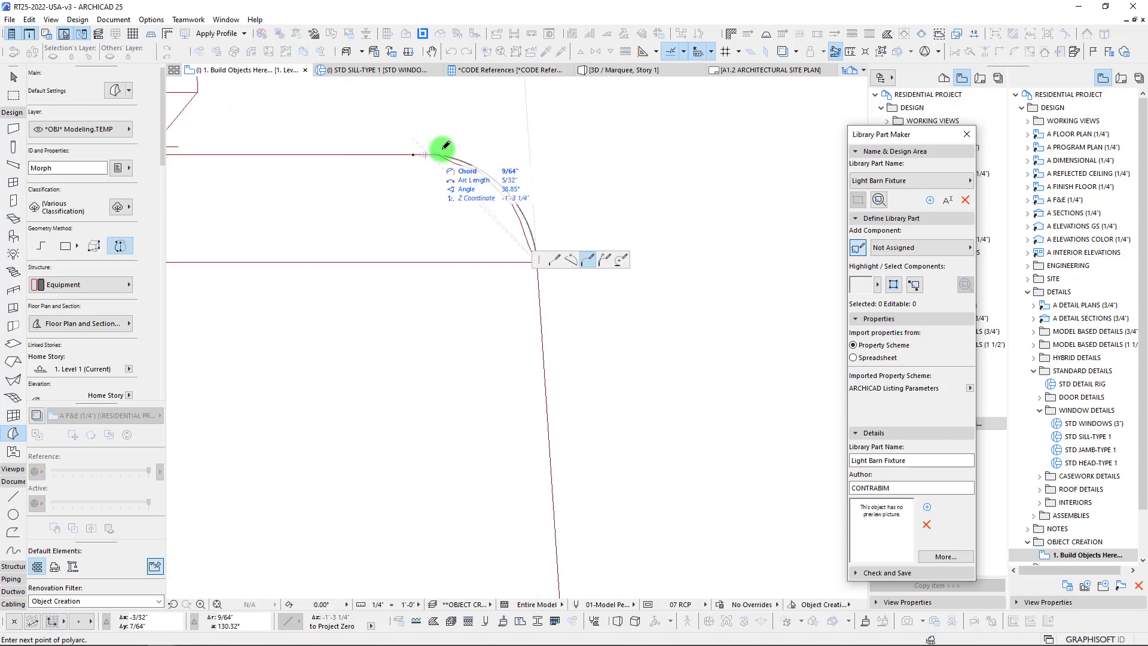
{"action": "scroll", "coordinate": [432, 150], "scroll_direction": "up", "scroll_amount": 4}
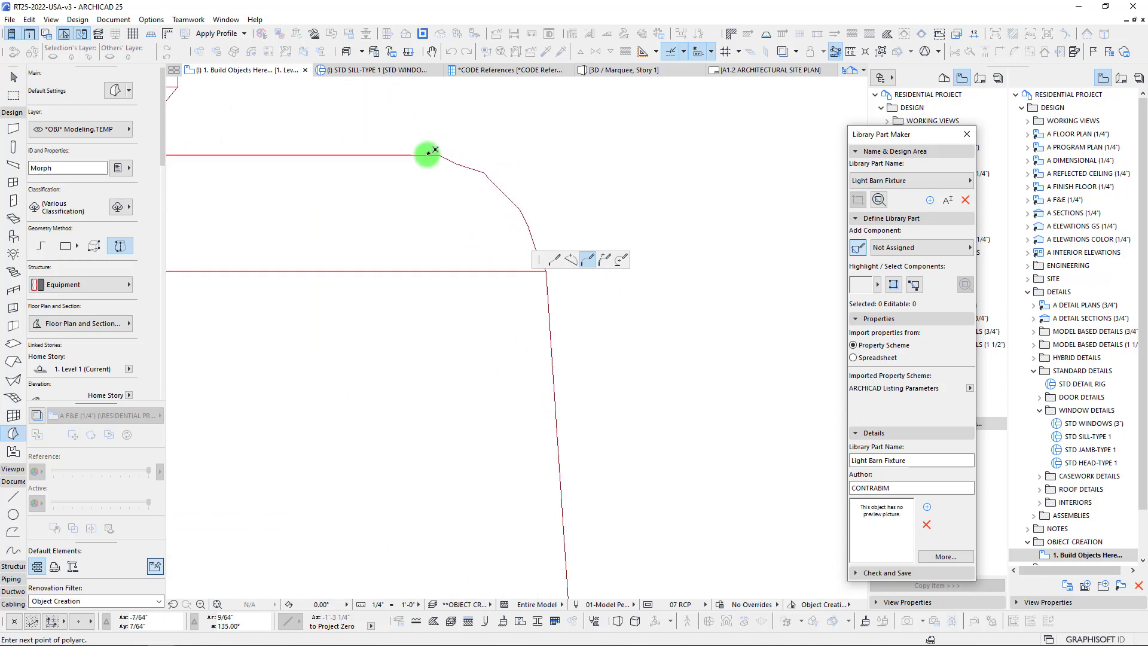
{"action": "left_click", "coordinate": [432, 152]}
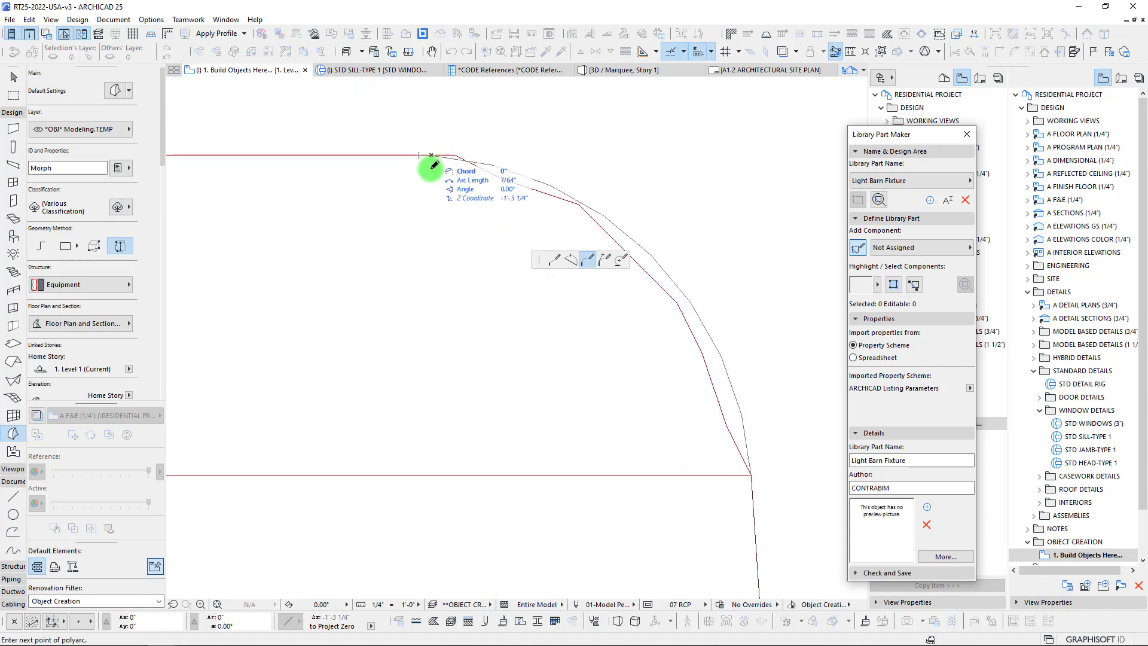
Step: Trace straight segments along the housing's top edge, out around the flange's beveled base, up its side about 17/64" and across its top corner
{"action": "left_click", "coordinate": [554, 259]}
{"action": "scroll", "coordinate": [381, 246], "scroll_direction": "down", "scroll_amount": 4}
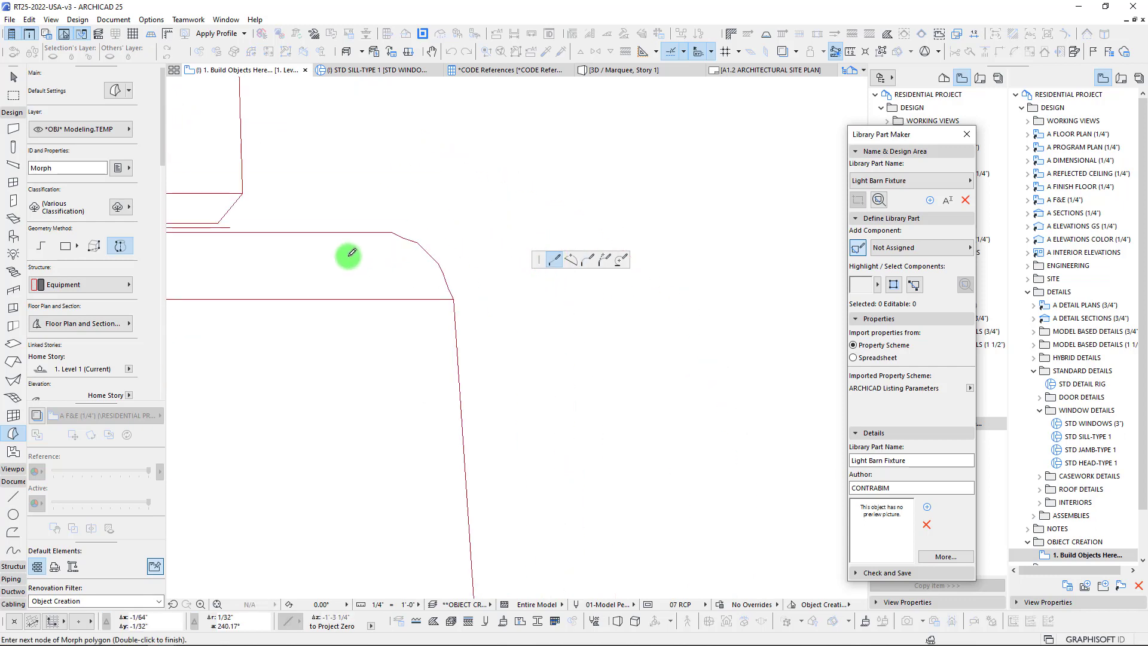
{"action": "scroll", "coordinate": [520, 341], "scroll_direction": "down", "scroll_amount": 4}
{"action": "scroll", "coordinate": [472, 353], "scroll_direction": "up", "scroll_amount": 1}
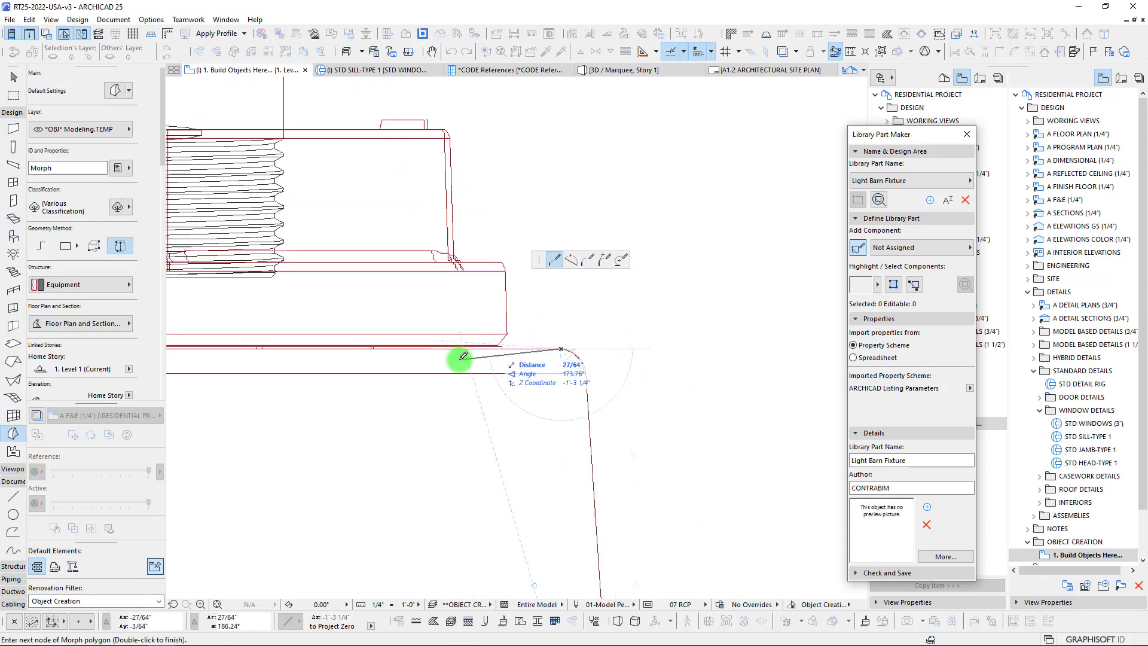
{"action": "scroll", "coordinate": [498, 352], "scroll_direction": "up", "scroll_amount": 3}
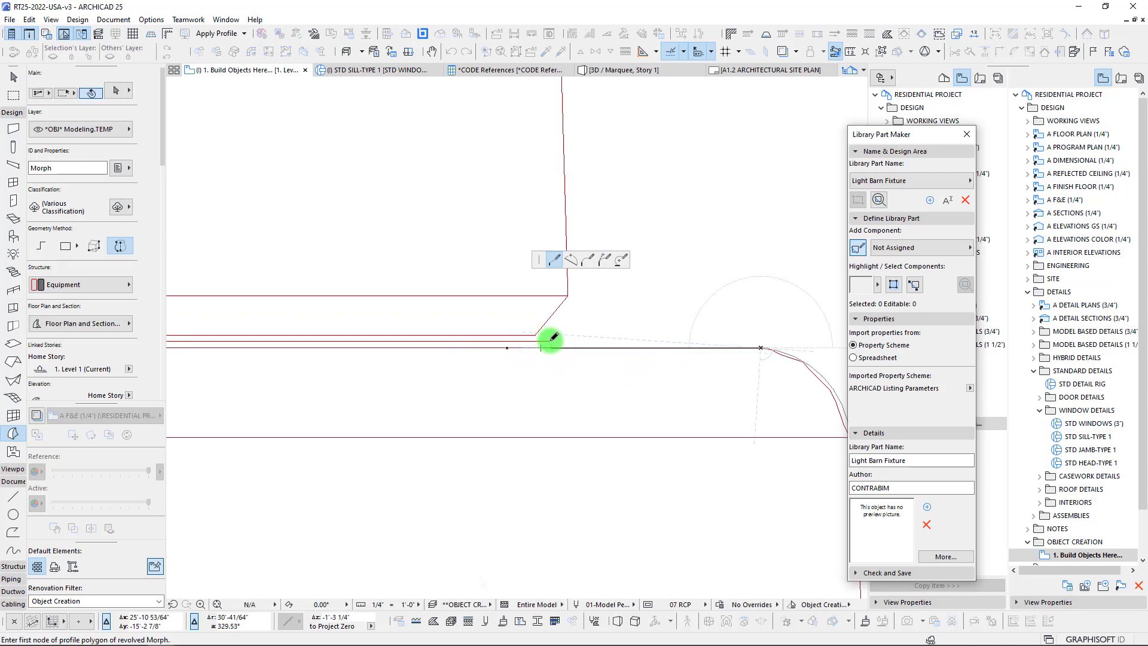
{"action": "left_click", "coordinate": [535, 335]}
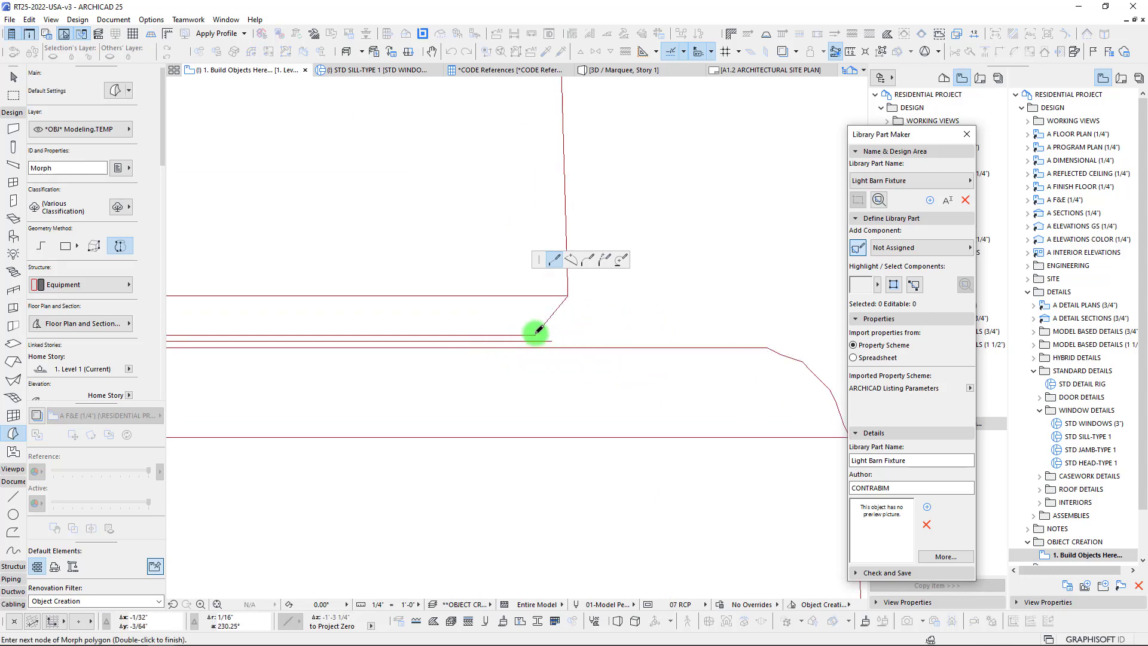
{"action": "scroll", "coordinate": [536, 328], "scroll_direction": "down", "scroll_amount": 3}
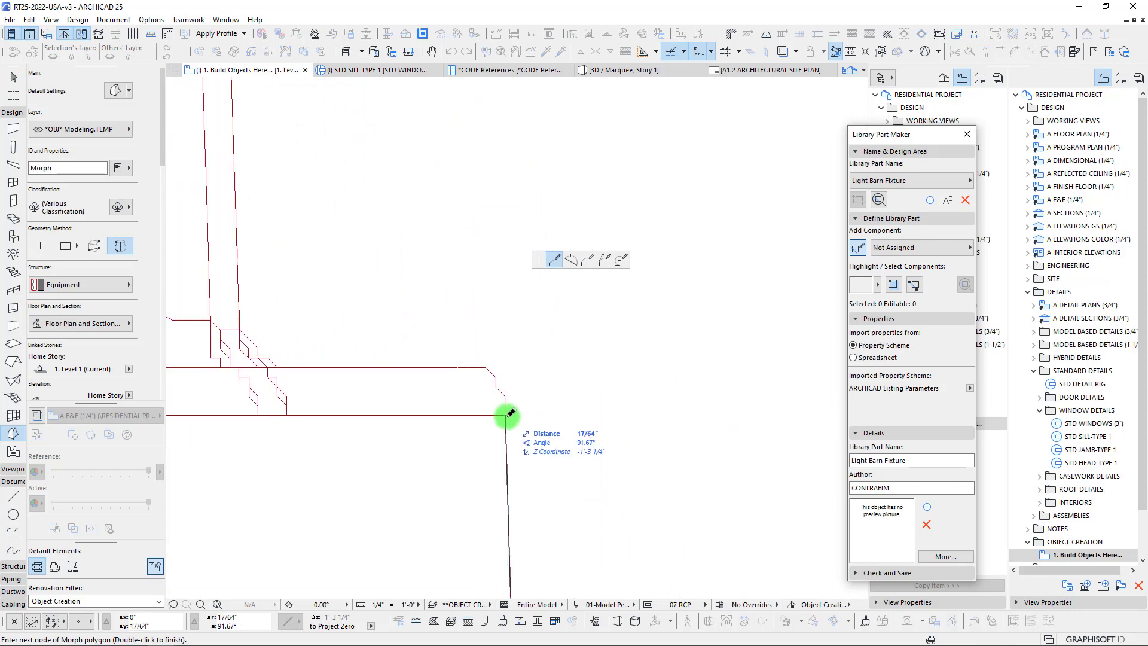
{"action": "left_click", "coordinate": [491, 363]}
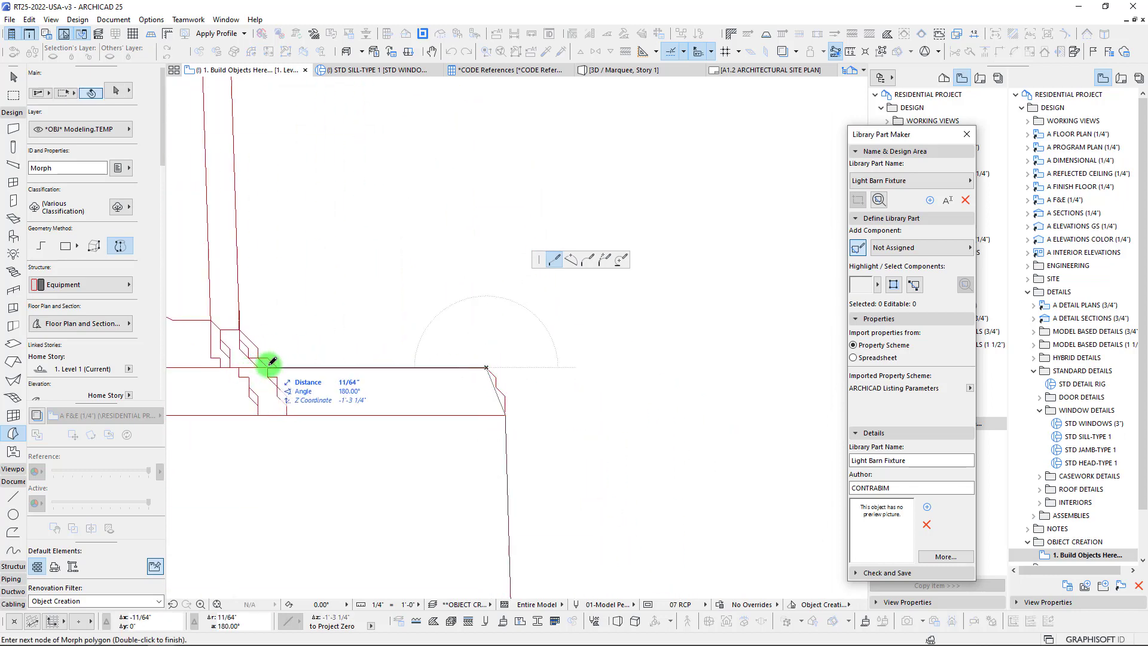
Step: Trace about 11/64" inward along the flange top to the cap, then up the cap's sloped side and across its top corner
{"action": "scroll", "coordinate": [267, 361], "scroll_direction": "up", "scroll_amount": 5}
{"action": "scroll", "coordinate": [507, 393], "scroll_direction": "up", "scroll_amount": 1}
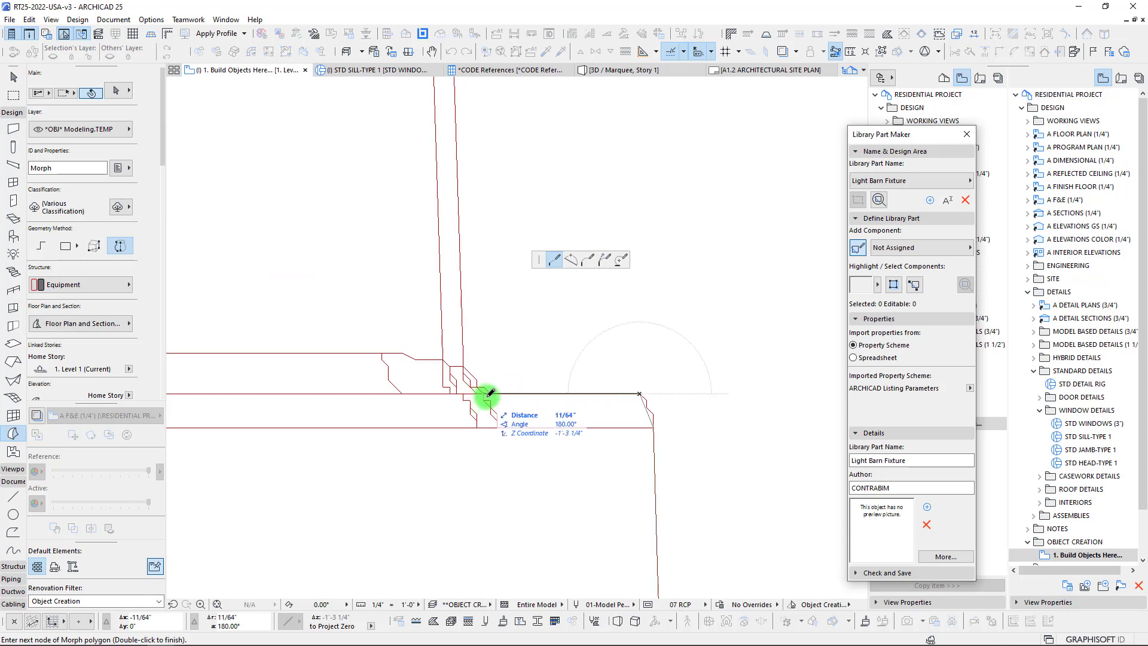
{"action": "left_click", "coordinate": [483, 393]}
{"action": "left_click", "coordinate": [462, 366]}
{"action": "scroll", "coordinate": [457, 266], "scroll_direction": "down", "scroll_amount": 4}
{"action": "middle_click_drag", "start_coordinate": [458, 266], "coordinate": [480, 448]}
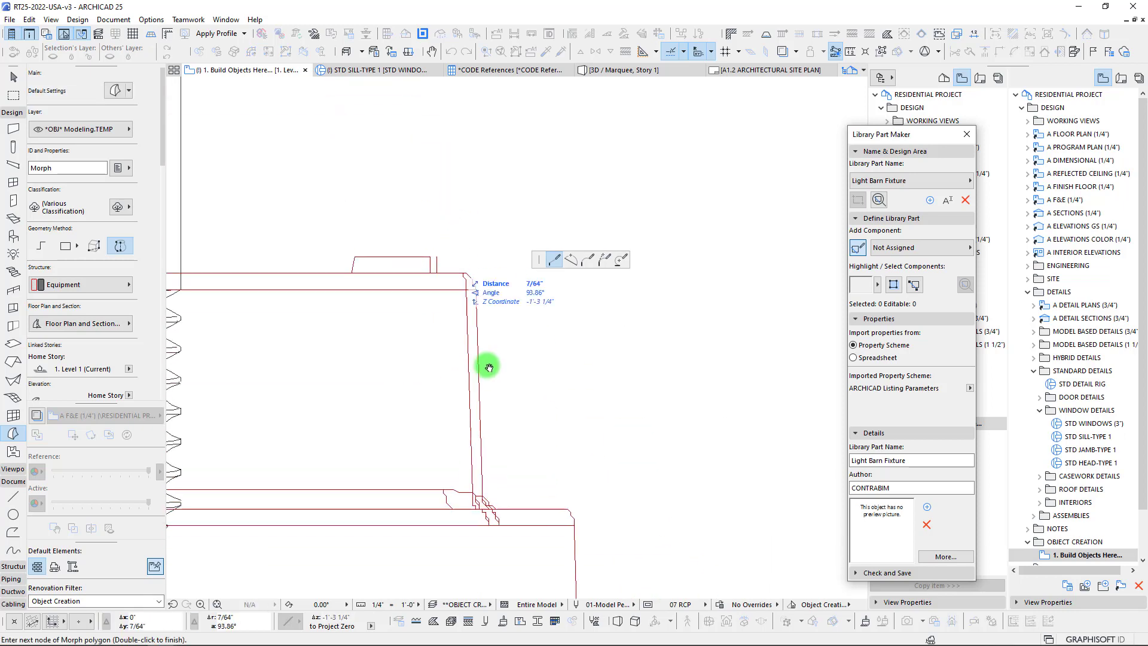
{"action": "left_click", "coordinate": [479, 291]}
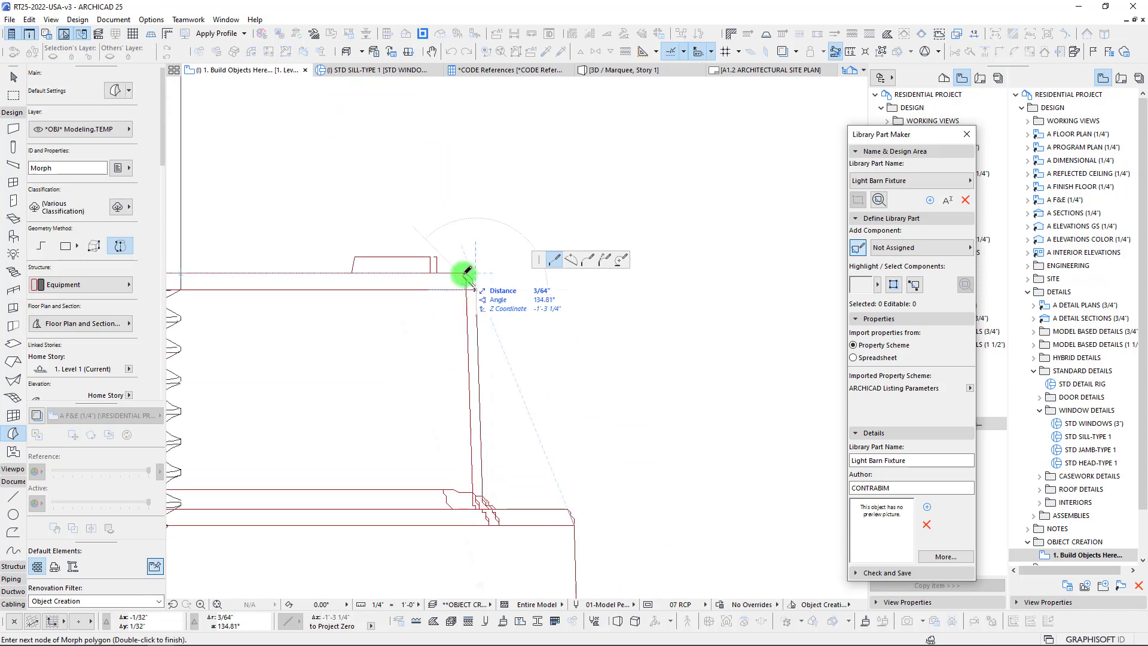
{"action": "scroll", "coordinate": [461, 263], "scroll_direction": "up", "scroll_amount": 3}
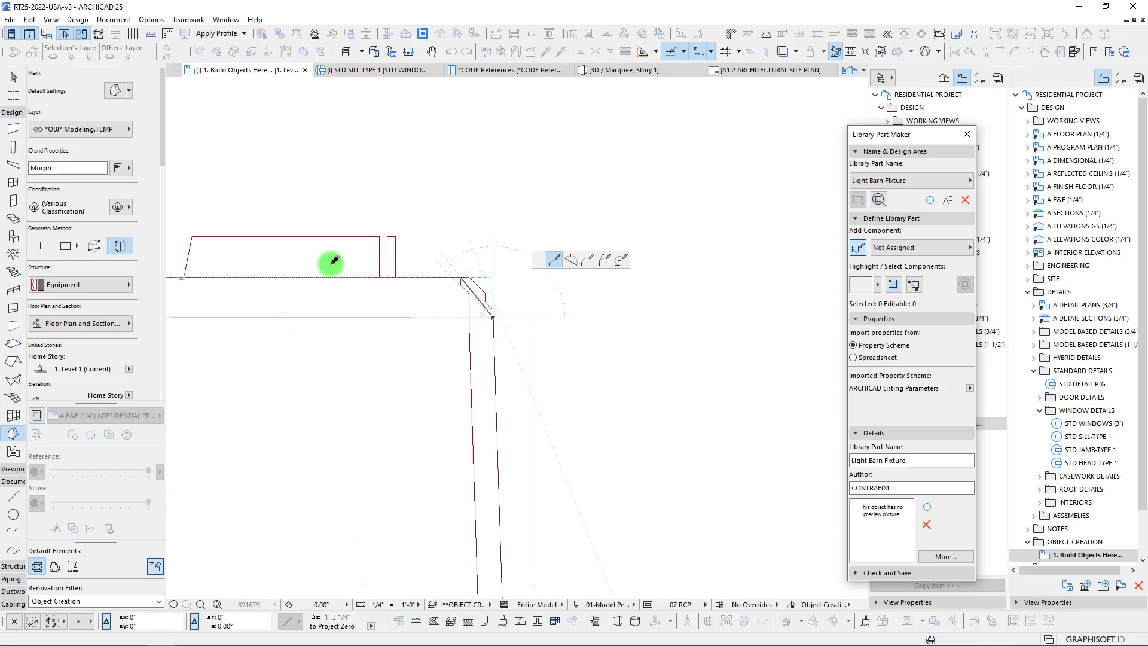
Step: Trace the cap's top edge back to the lamp's vertical centerline and close the profile polygon
{"action": "scroll", "coordinate": [330, 281], "scroll_direction": "down", "scroll_amount": 3}
{"action": "middle_click_drag", "start_coordinate": [333, 303], "coordinate": [516, 318]}
{"action": "scroll", "coordinate": [364, 320], "scroll_direction": "up", "scroll_amount": 5}
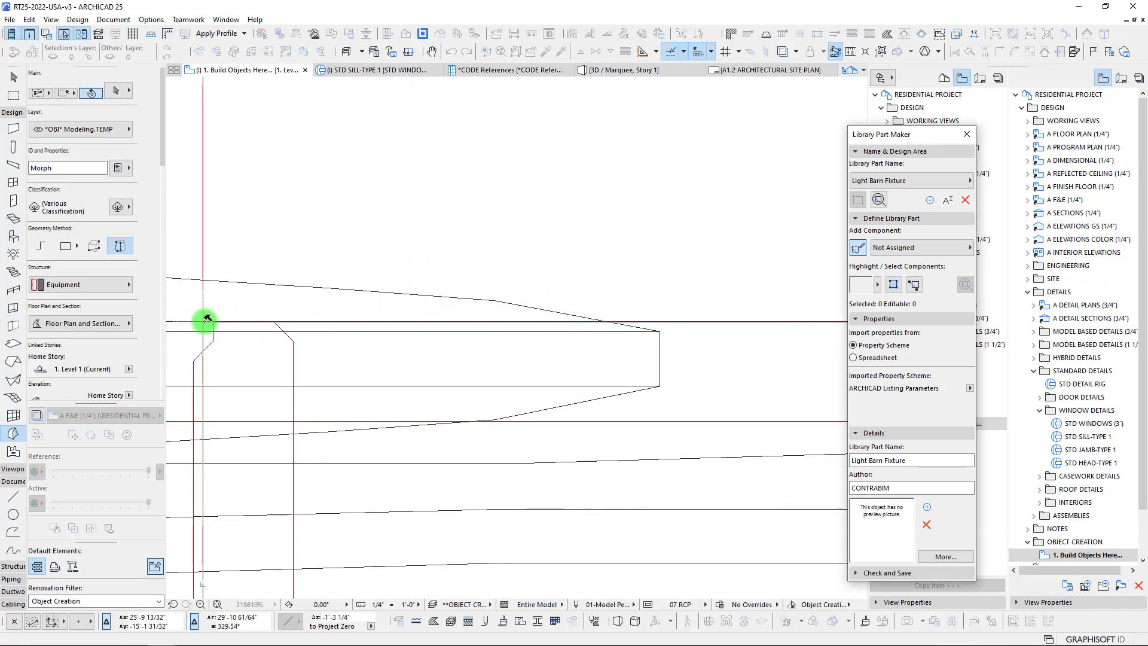
{"action": "left_click", "coordinate": [205, 320]}
Step: Define the revolution axis along the lamp's vertical centerline and revolve the shade and socket profile 360°
{"action": "scroll", "coordinate": [205, 263], "scroll_direction": "down", "scroll_amount": 5}
{"action": "middle_click_drag", "start_coordinate": [226, 279], "coordinate": [351, 281]}
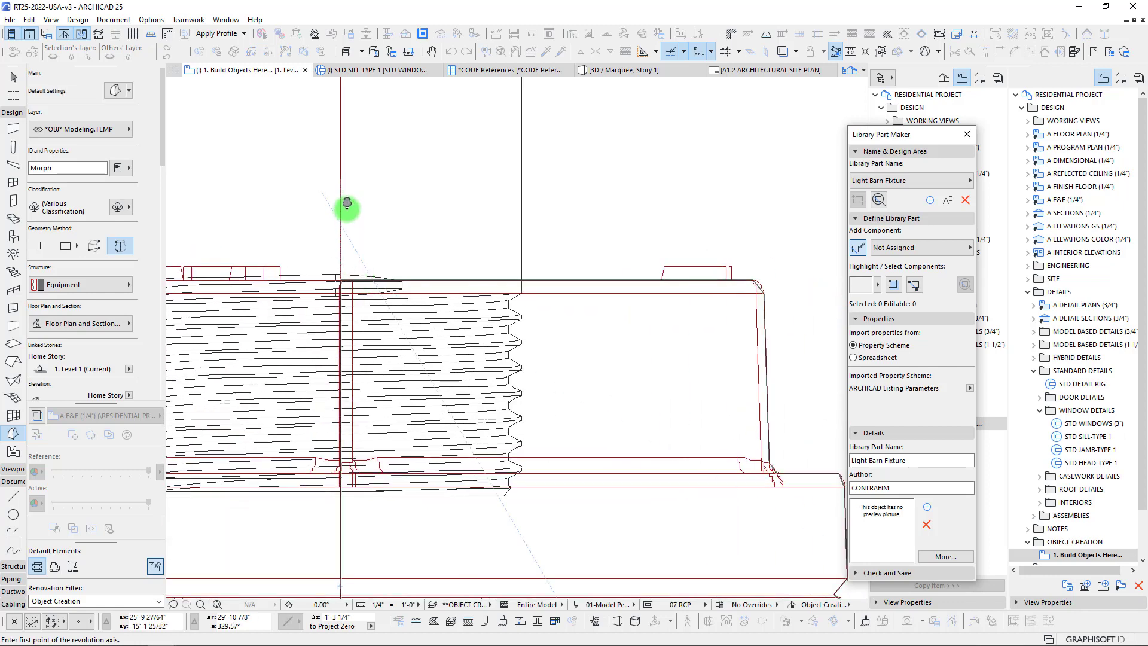
{"action": "scroll", "coordinate": [345, 209], "scroll_direction": "down", "scroll_amount": 5}
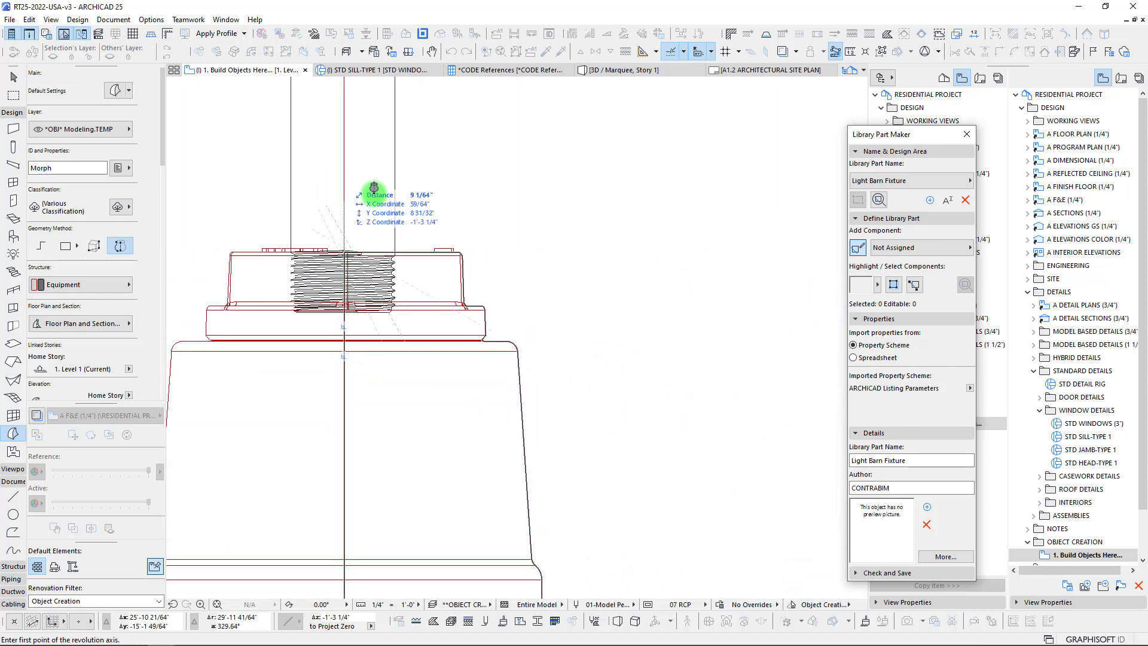
{"action": "scroll", "coordinate": [358, 182], "scroll_direction": "up", "scroll_amount": 4}
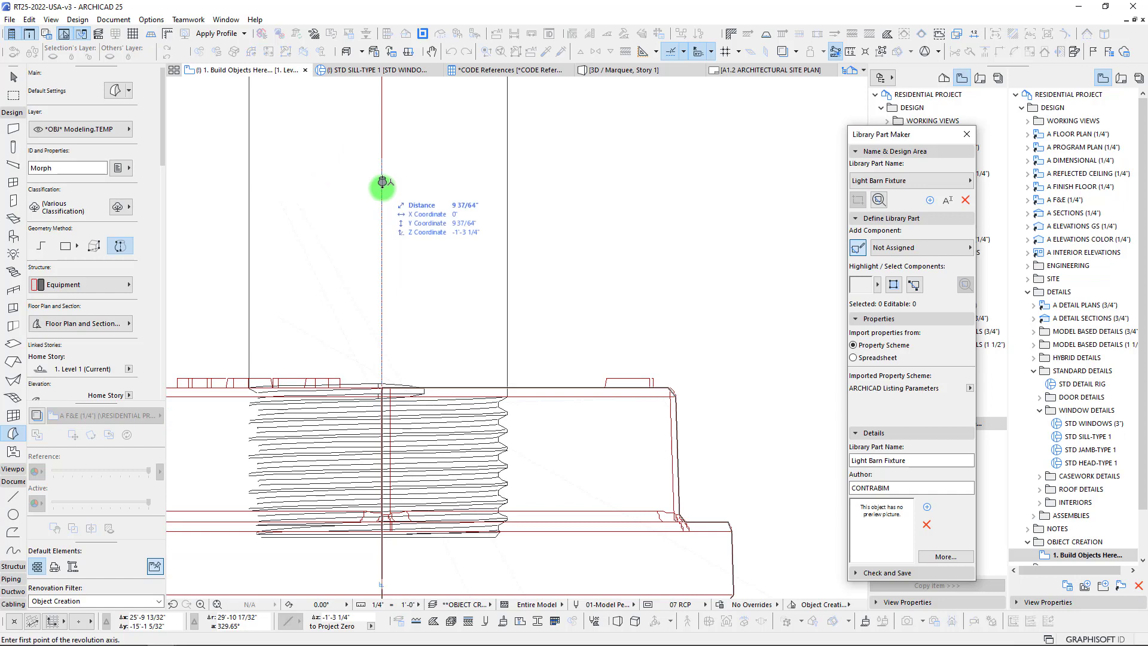
{"action": "left_click", "coordinate": [383, 182]}
{"action": "scroll", "coordinate": [385, 352], "scroll_direction": "down", "scroll_amount": 5}
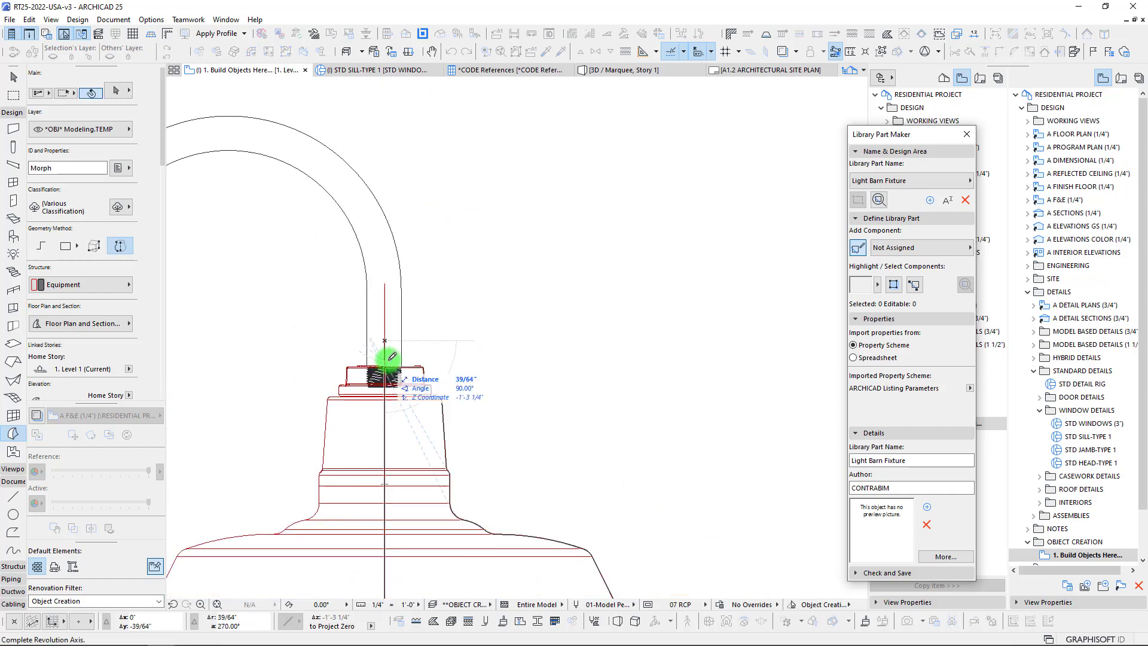
{"action": "scroll", "coordinate": [425, 335], "scroll_direction": "down", "scroll_amount": 5}
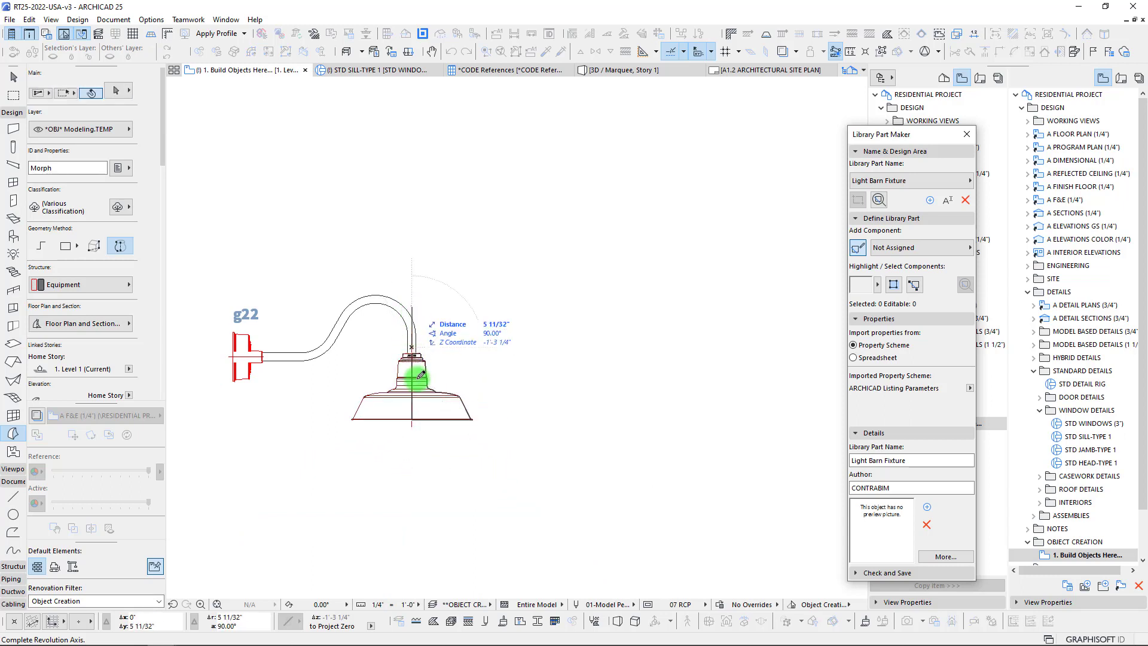
{"action": "scroll", "coordinate": [415, 370], "scroll_direction": "up", "scroll_amount": 3}
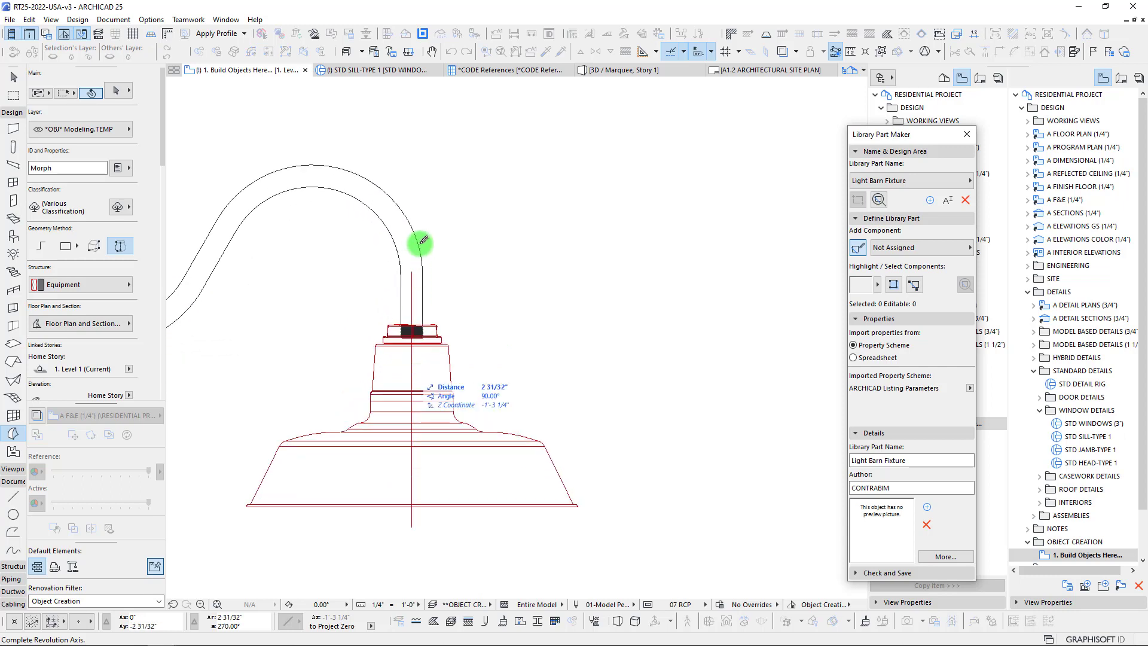
{"action": "left_click", "coordinate": [419, 202]}
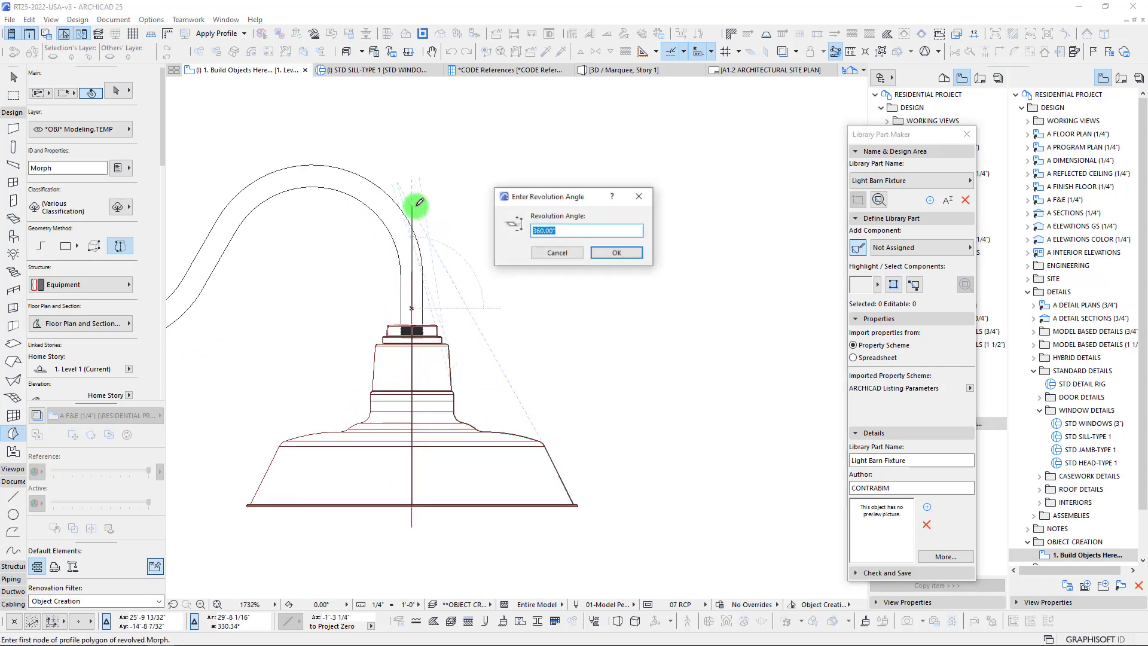
{"action": "left_click", "coordinate": [619, 253]}
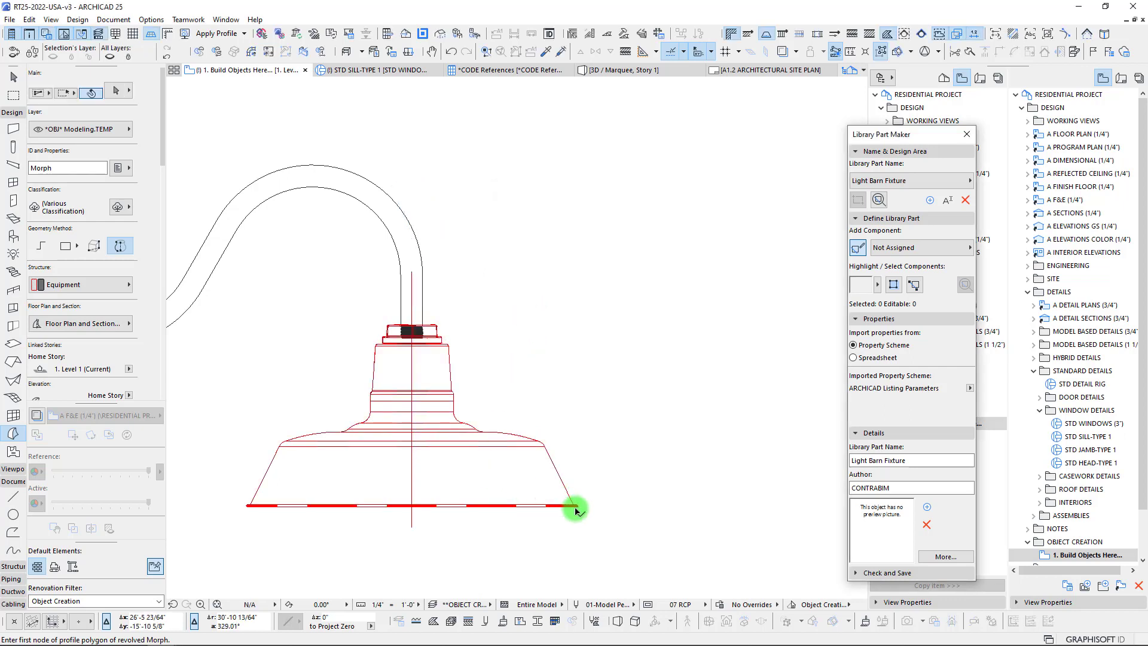
{"action": "scroll", "coordinate": [573, 508], "scroll_direction": "down", "scroll_amount": 6}
{"action": "middle_click_drag", "start_coordinate": [551, 466], "coordinate": [364, 313]}
{"action": "key", "text": "Escape"}
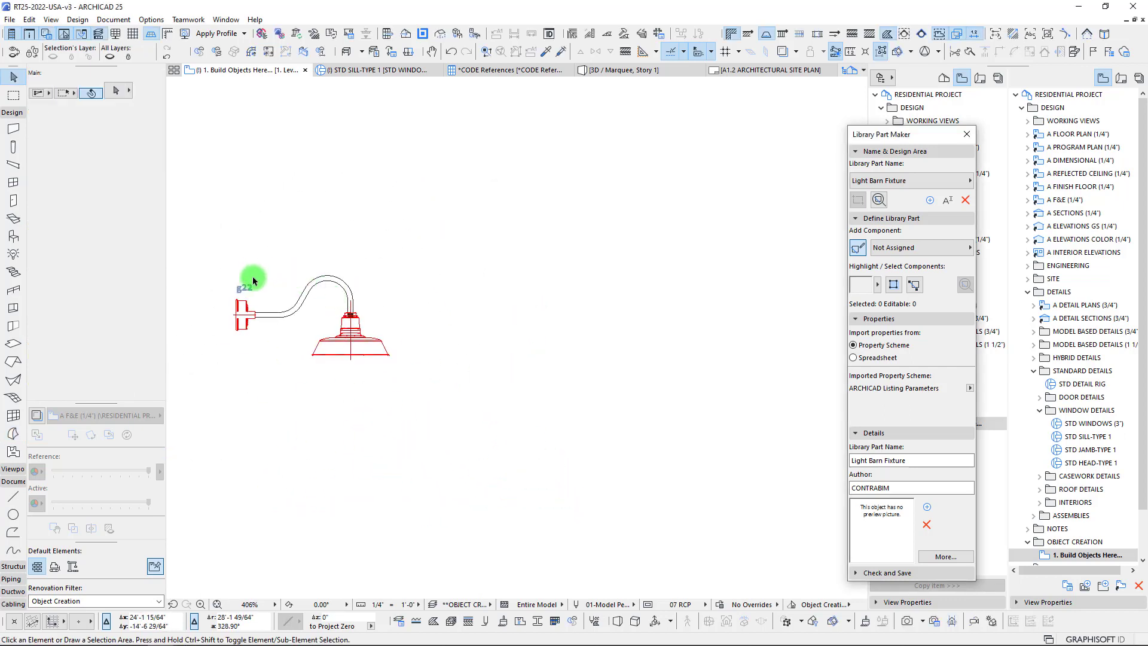
Step: Select the outer outline of the gooseneck arm between the wall mount and the shade
{"action": "scroll", "coordinate": [253, 281], "scroll_direction": "up", "scroll_amount": 3}
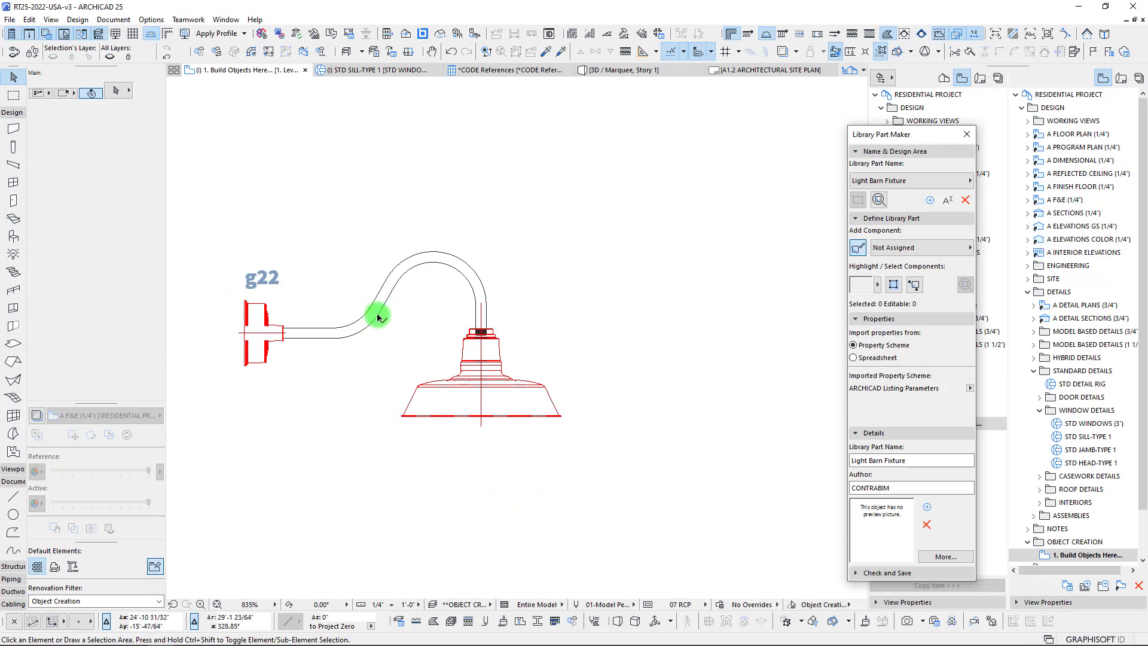
{"action": "scroll", "coordinate": [286, 339], "scroll_direction": "up", "scroll_amount": 4}
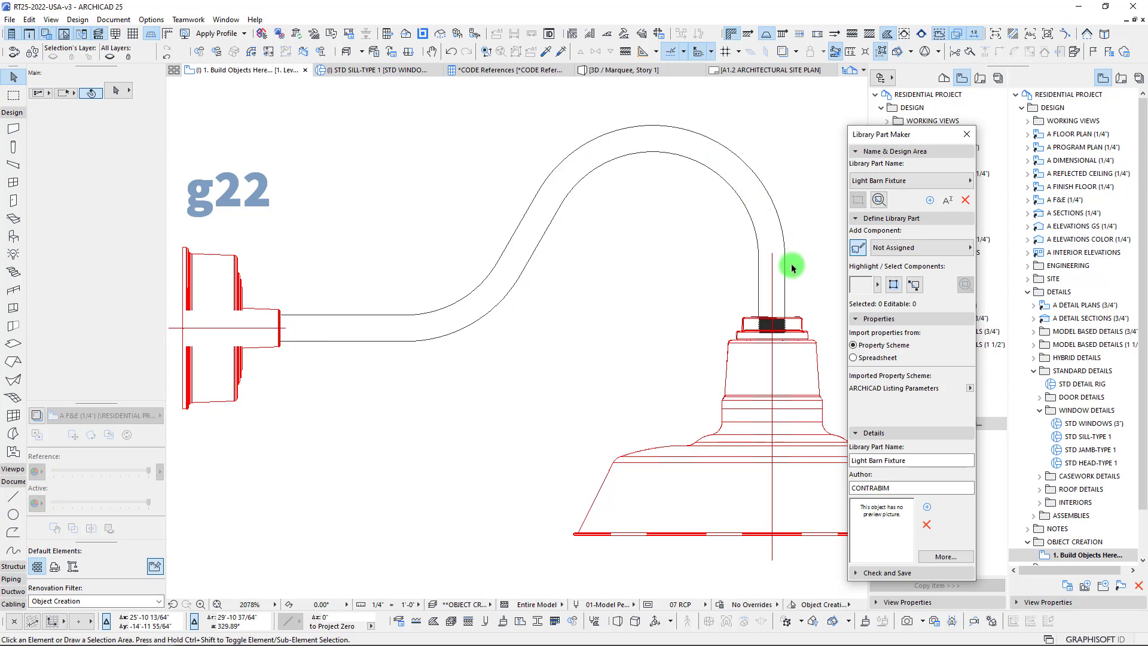
{"action": "left_click", "coordinate": [781, 225]}
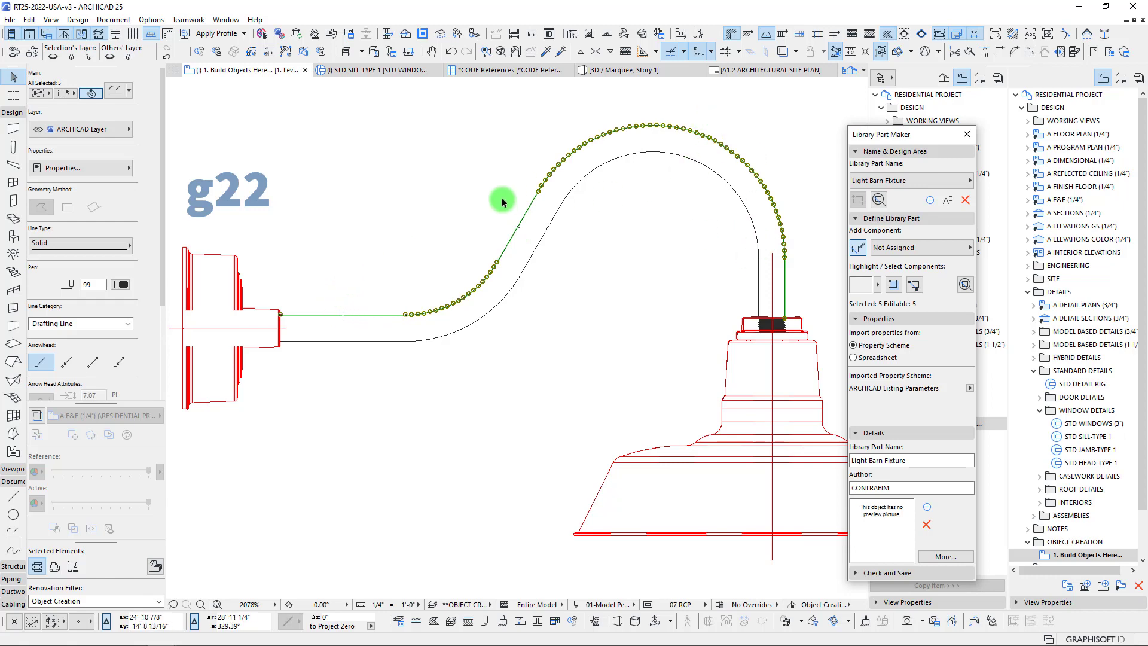
{"action": "scroll", "coordinate": [298, 339], "scroll_direction": "down", "scroll_amount": 3}
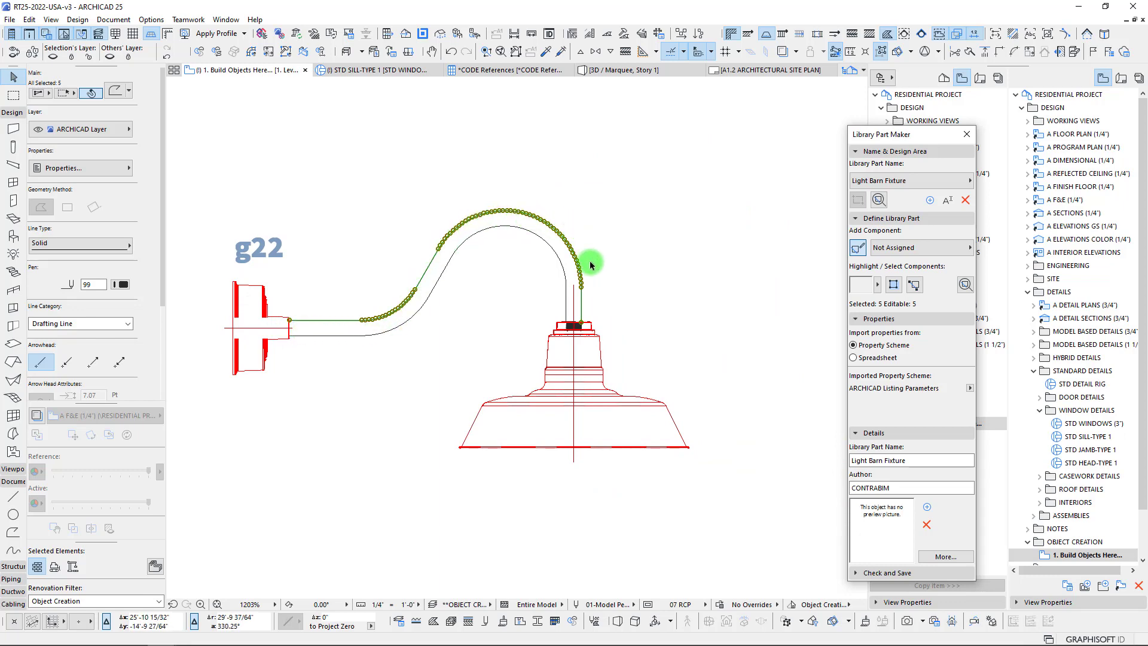
{"action": "scroll", "coordinate": [572, 259], "scroll_direction": "up", "scroll_amount": 6}
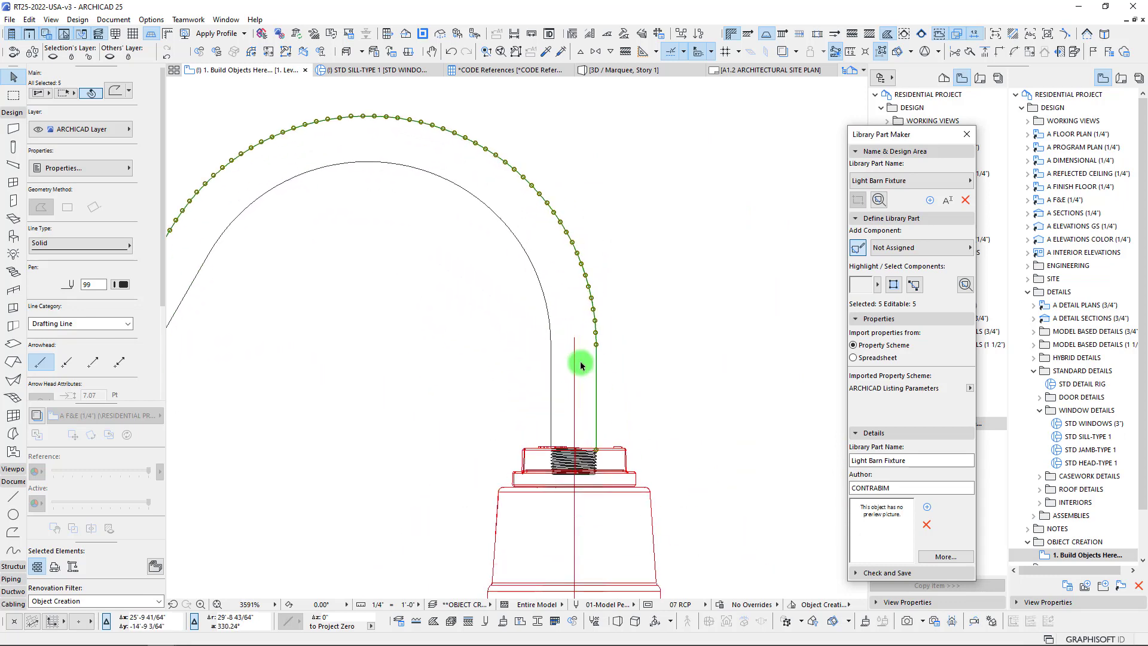
{"action": "left_click", "coordinate": [597, 361]}
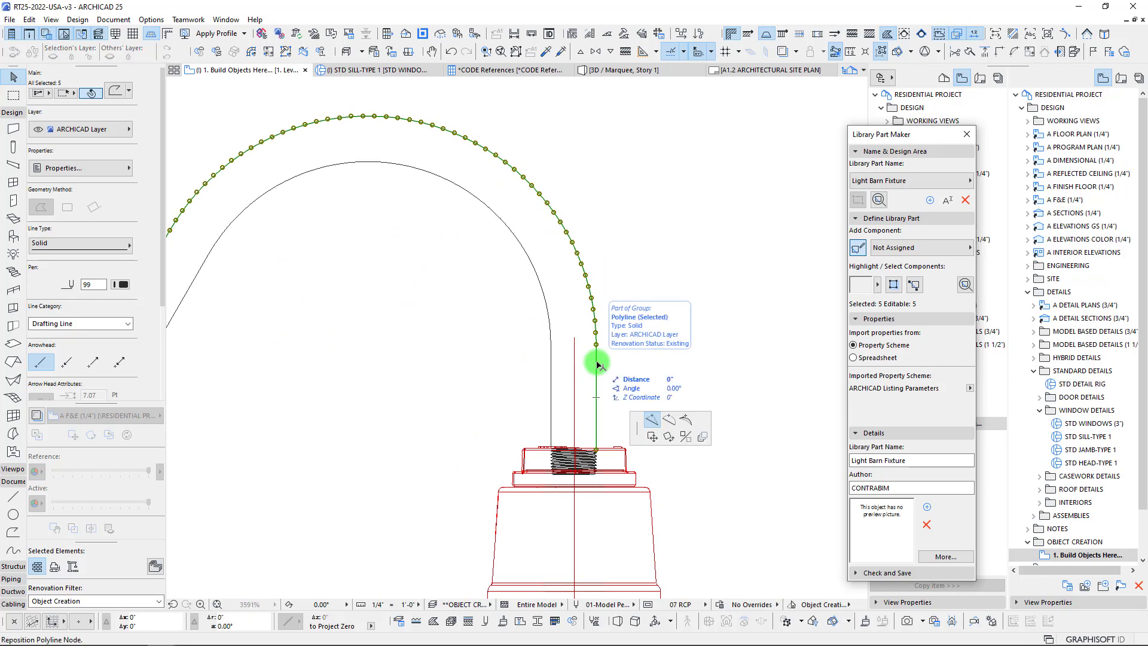
{"action": "key", "text": "Escape"}
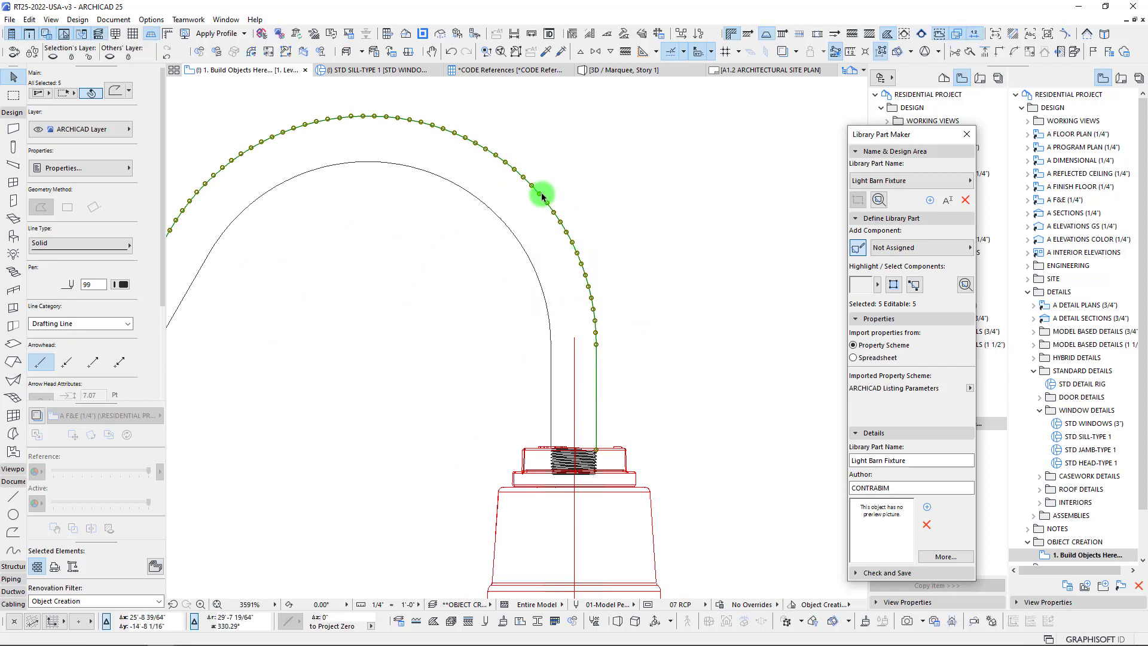
{"action": "left_click", "coordinate": [534, 192]}
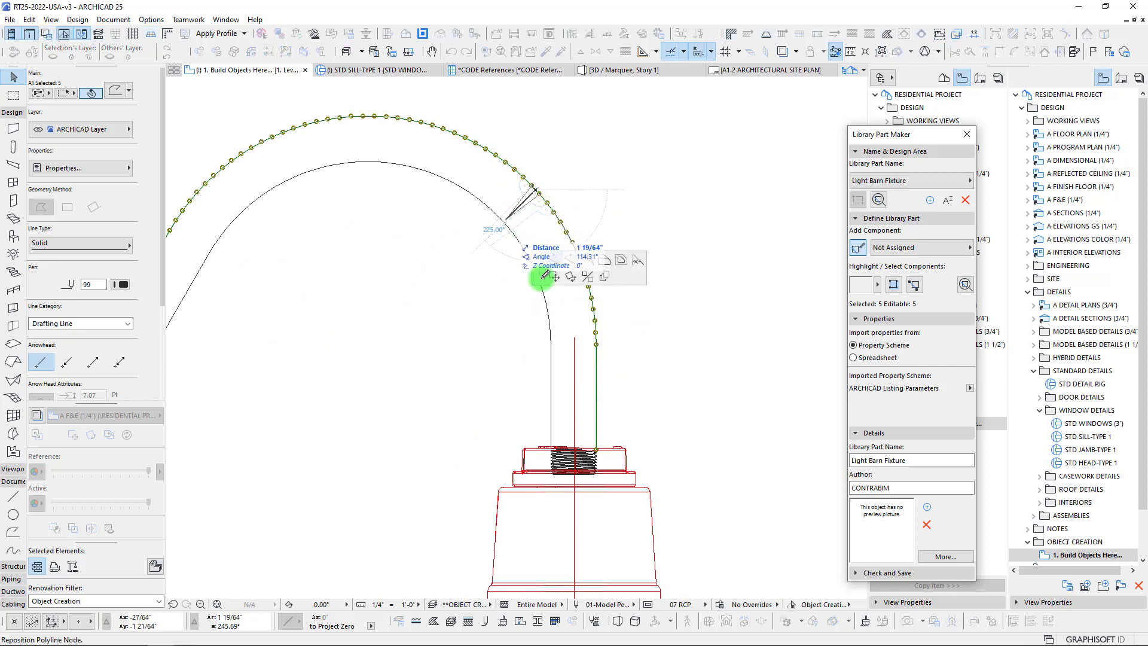
{"action": "left_click", "coordinate": [622, 264]}
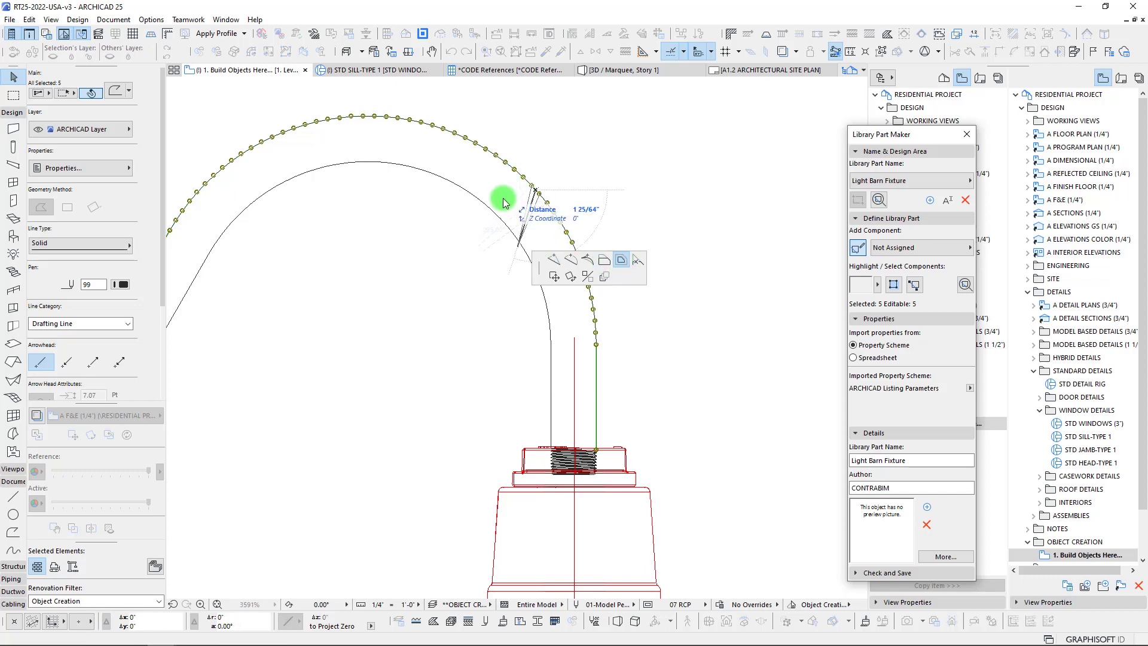
{"action": "scroll", "coordinate": [503, 198], "scroll_direction": "down", "scroll_amount": 2}
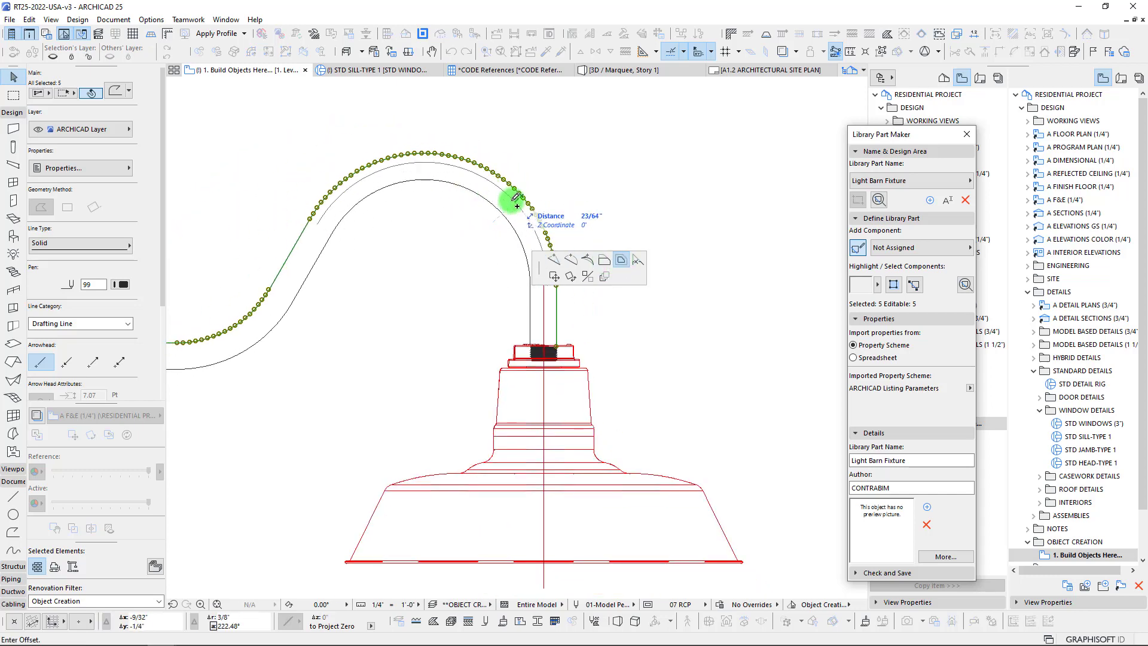
{"action": "scroll", "coordinate": [512, 210], "scroll_direction": "up", "scroll_amount": 3}
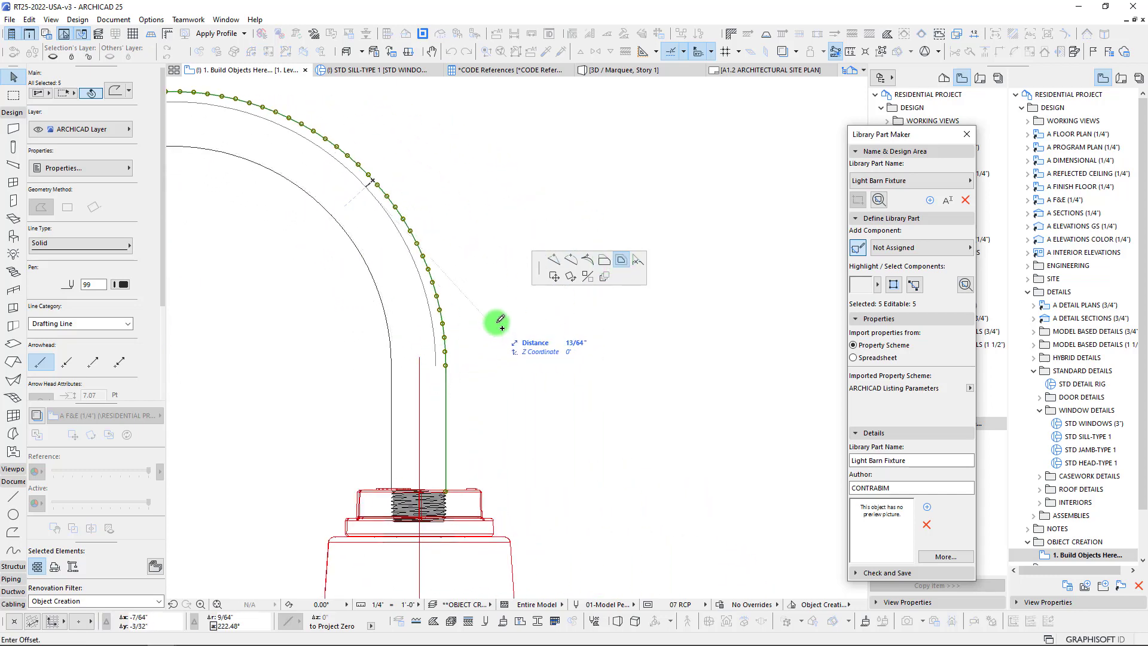
{"action": "key", "text": "Escape"}
Step: Offset a copy of the outer outline's upper curve inward about 33/64" to the lamp's vertical centerline
{"action": "left_click", "coordinate": [447, 360]}
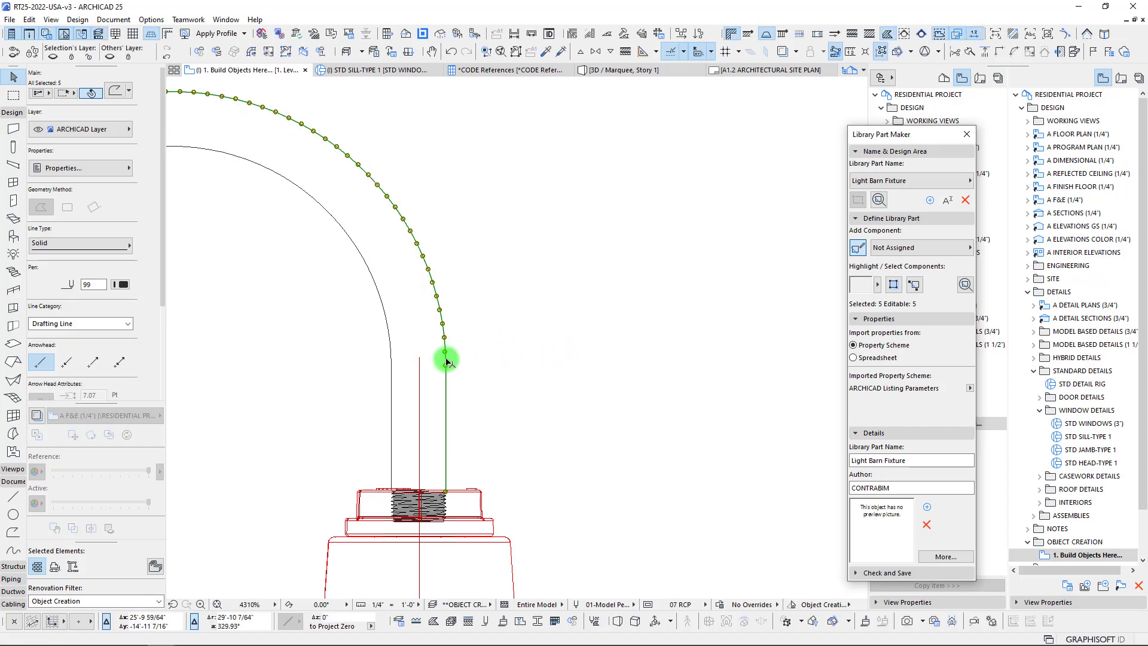
{"action": "left_click", "coordinate": [445, 360]}
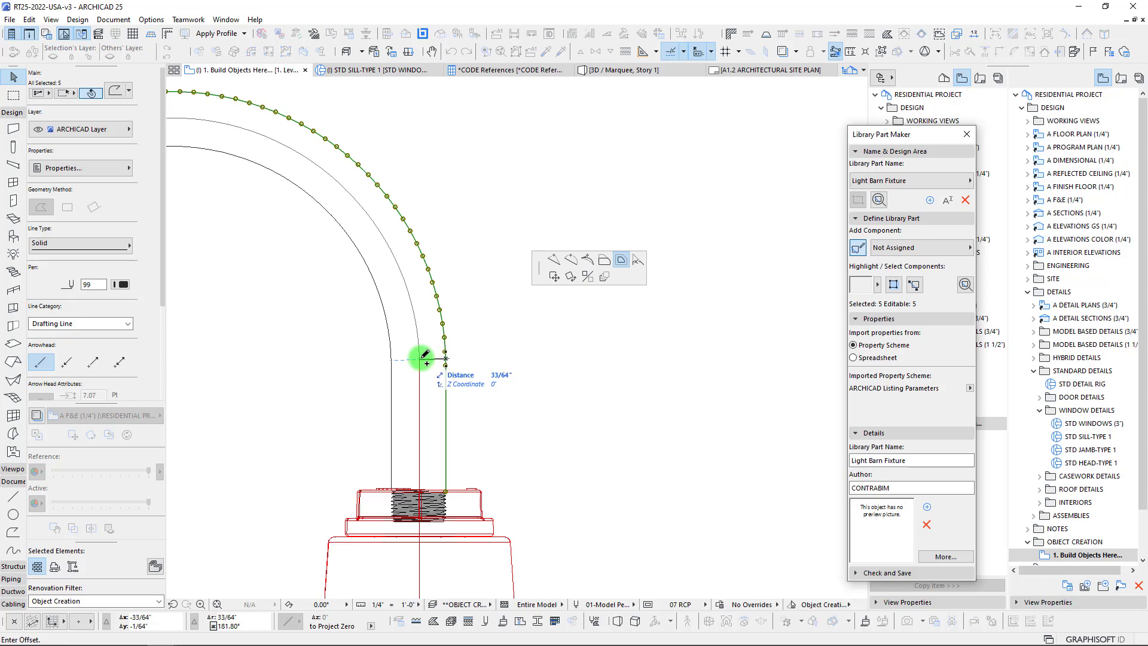
{"action": "key", "text": "Escape"}
{"action": "scroll", "coordinate": [452, 360], "scroll_direction": "down", "scroll_amount": 4}
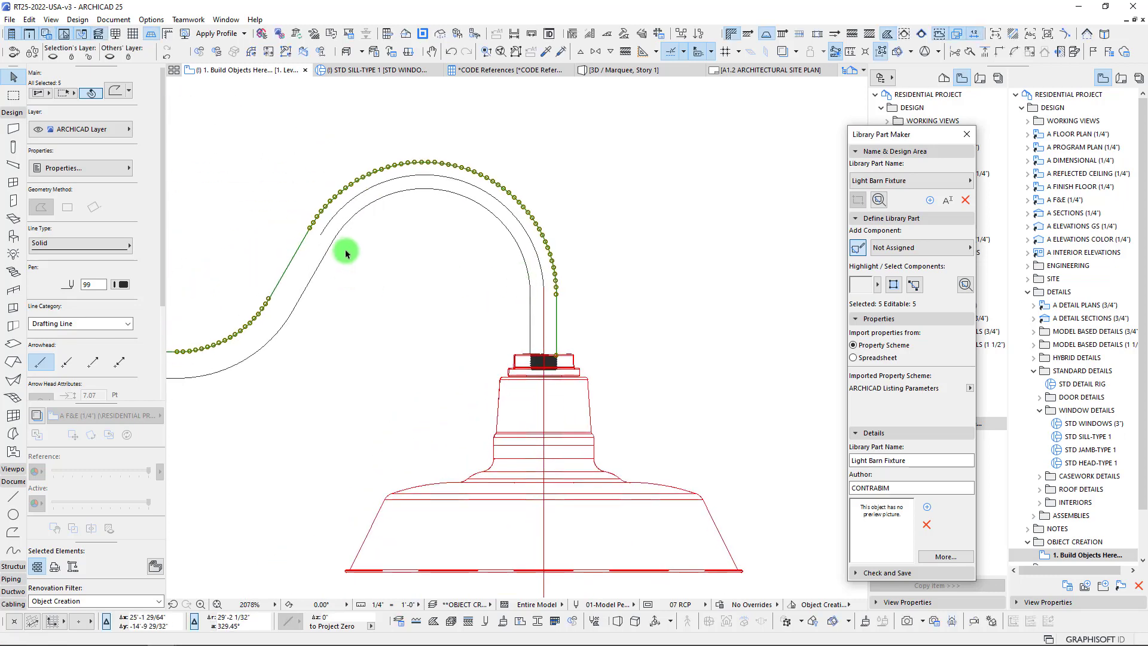
{"action": "middle_click_drag", "start_coordinate": [216, 336], "coordinate": [361, 289]}
{"action": "key", "text": "Escape"}
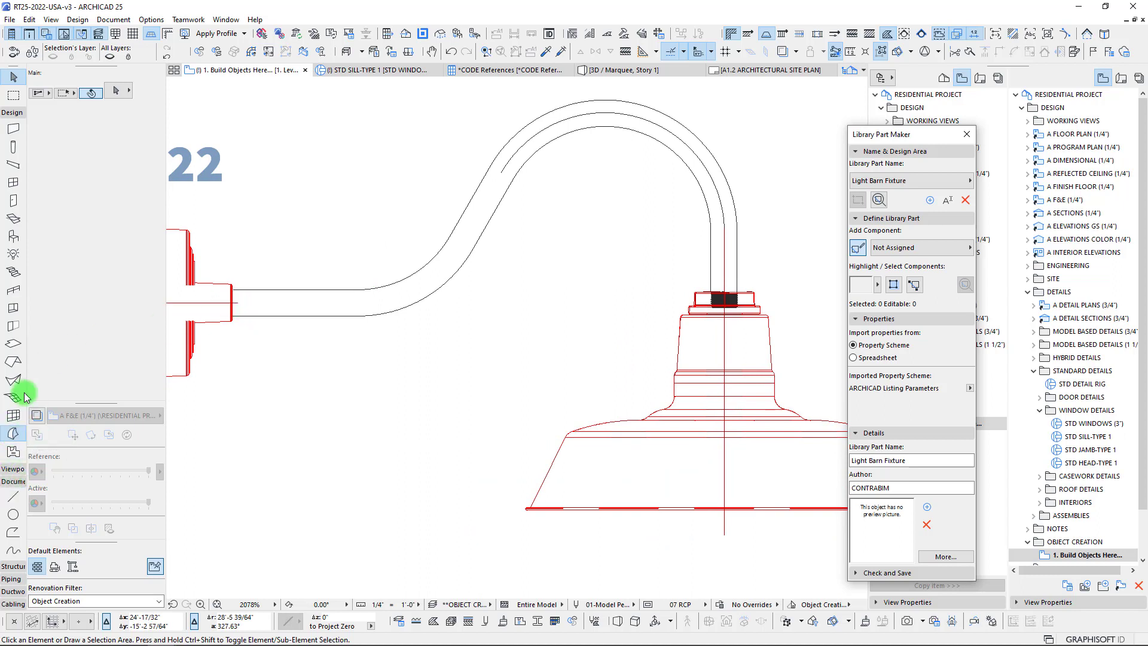
{"action": "middle_click_drag", "start_coordinate": [380, 296], "coordinate": [398, 300]}
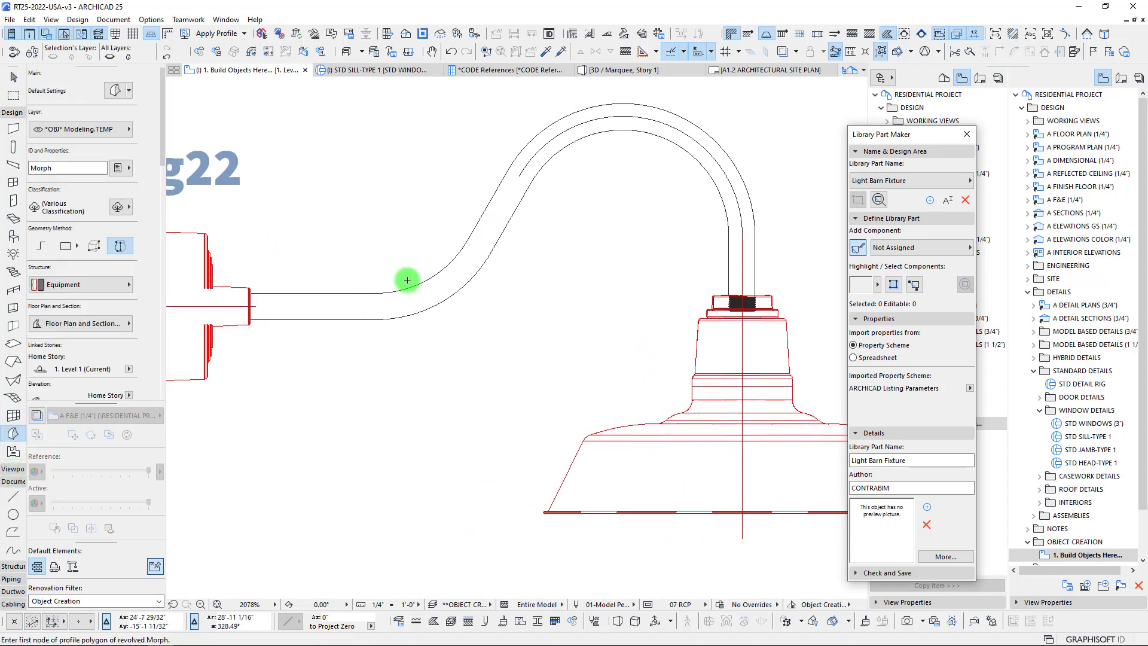
{"action": "left_click", "coordinate": [430, 281], "text": "shift"}
{"action": "scroll", "coordinate": [436, 281], "scroll_direction": "up", "scroll_amount": 4}
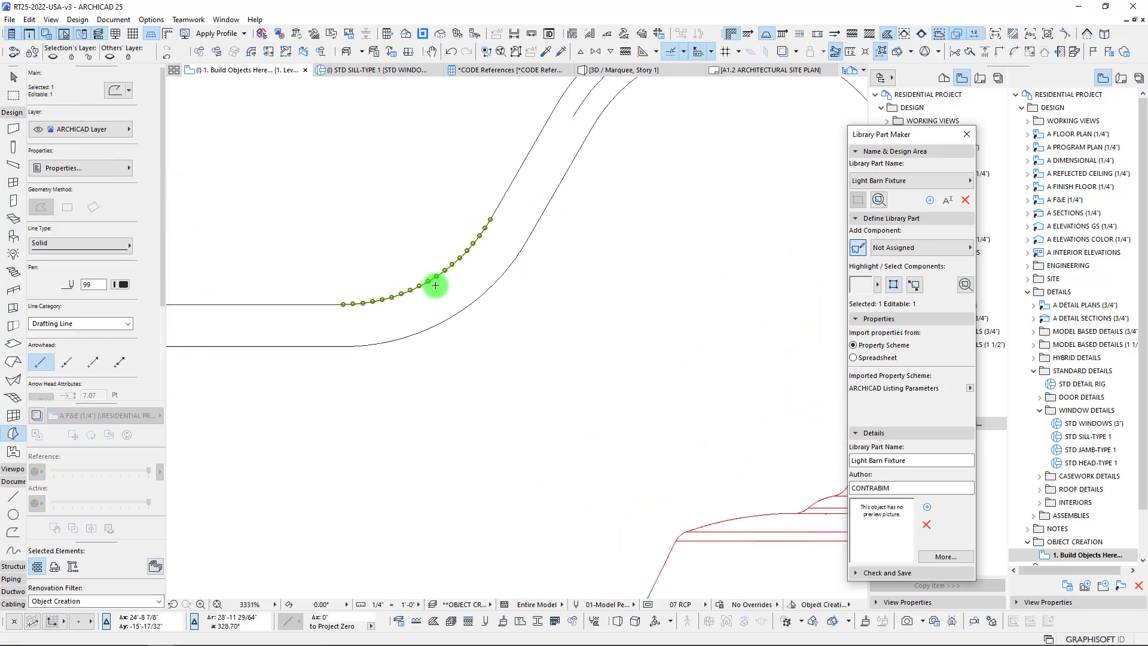
{"action": "middle_click_drag", "start_coordinate": [324, 315], "coordinate": [534, 275]}
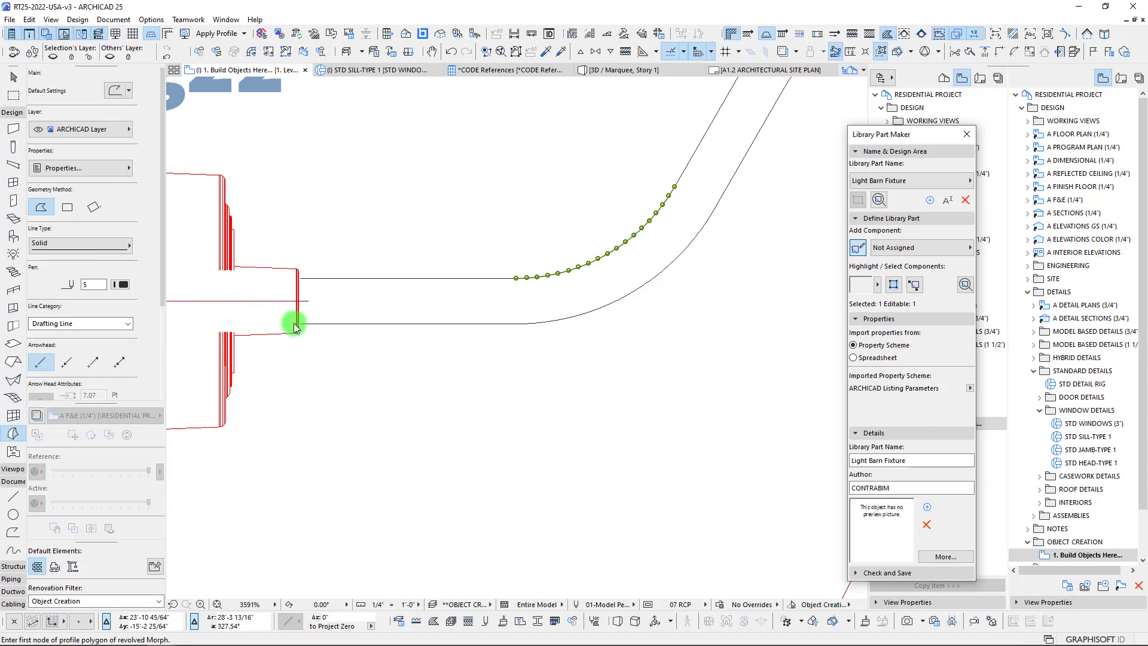
{"action": "left_click", "coordinate": [301, 297]}
{"action": "scroll", "coordinate": [304, 326], "scroll_direction": "up", "scroll_amount": 4}
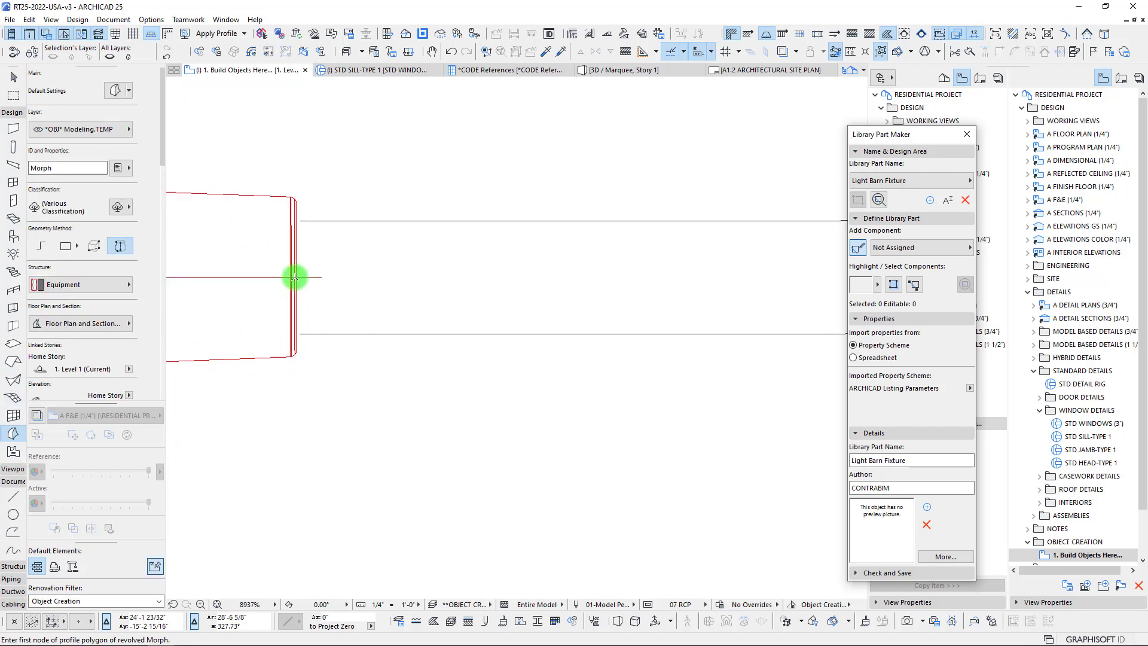
{"action": "left_click", "coordinate": [297, 277]}
{"action": "scroll", "coordinate": [436, 269], "scroll_direction": "down", "scroll_amount": 2}
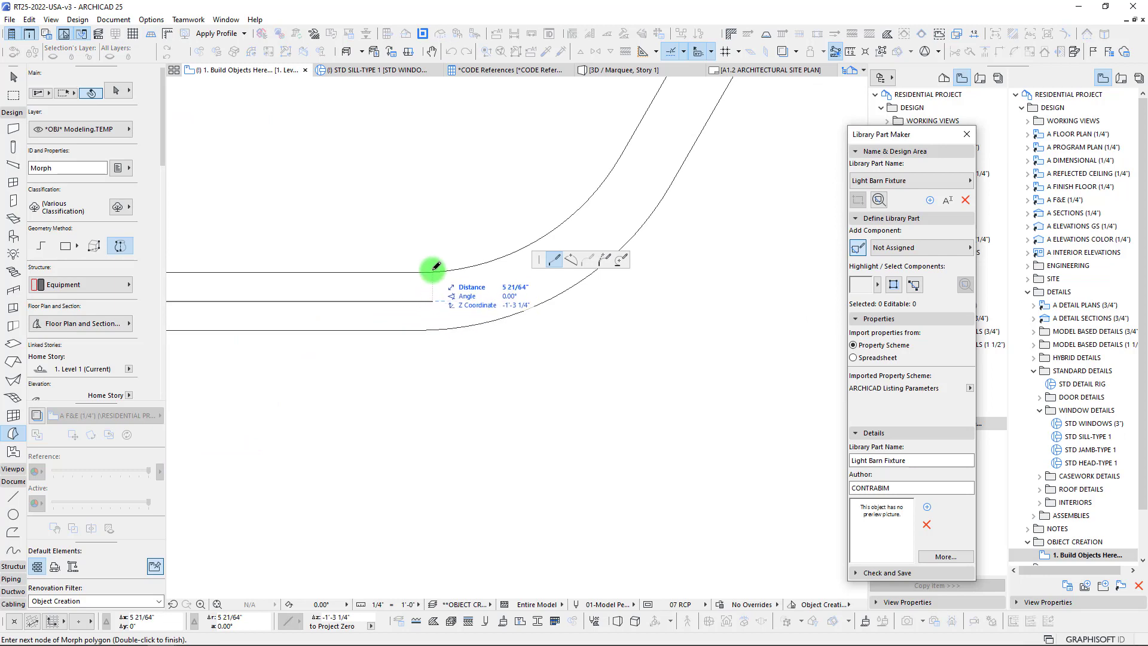
{"action": "left_click", "coordinate": [433, 300]}
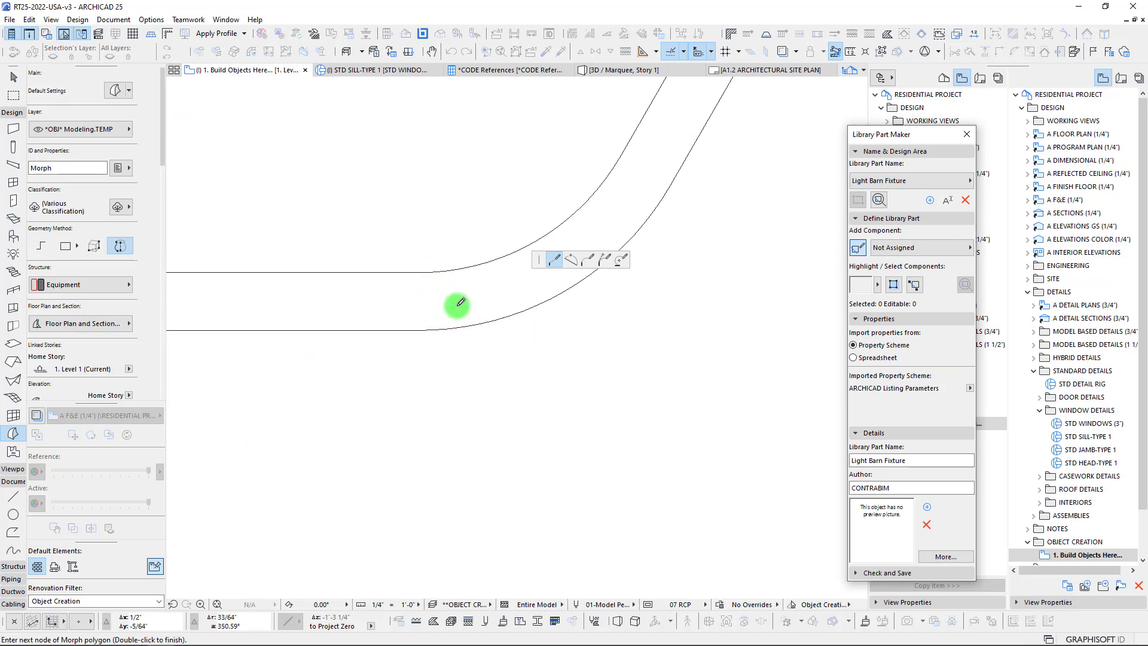
{"action": "scroll", "coordinate": [307, 353], "scroll_direction": "down", "scroll_amount": 2}
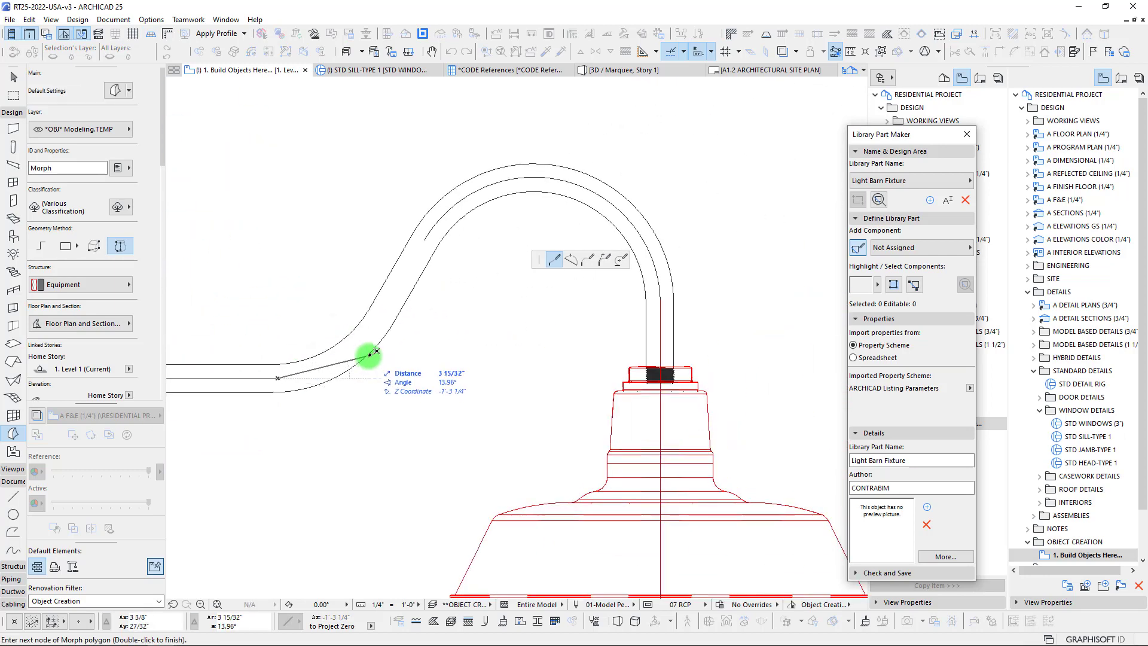
{"action": "left_click", "coordinate": [588, 260]}
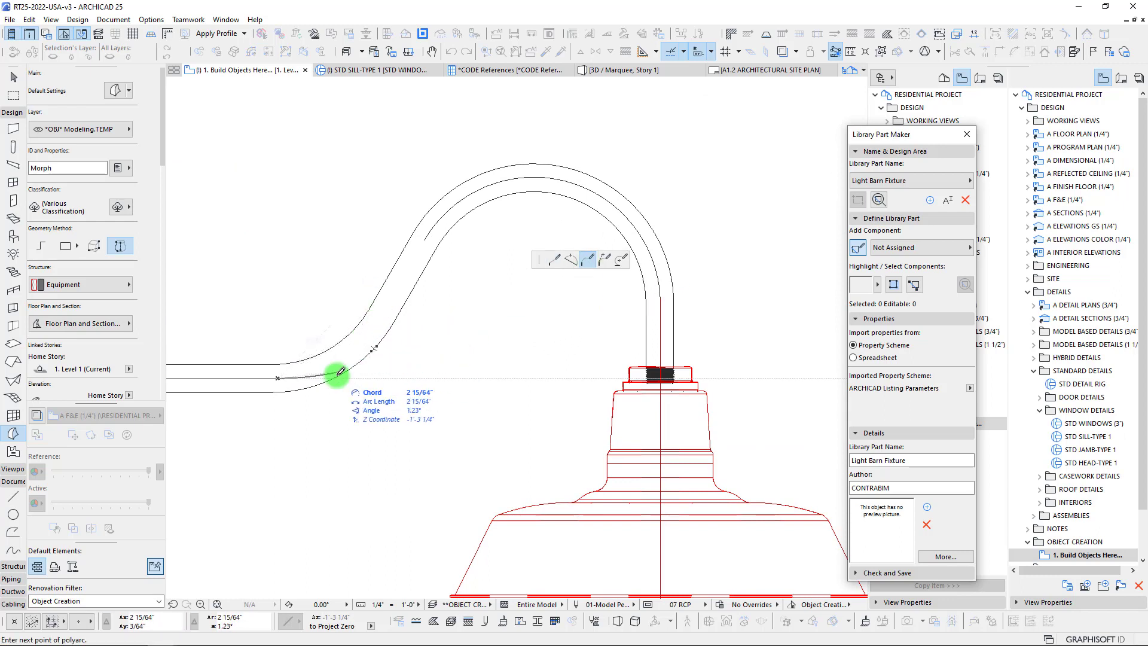
{"action": "key", "text": "Escape"}
{"action": "key", "text": "Escape"}
{"action": "key", "text": "Escape"}
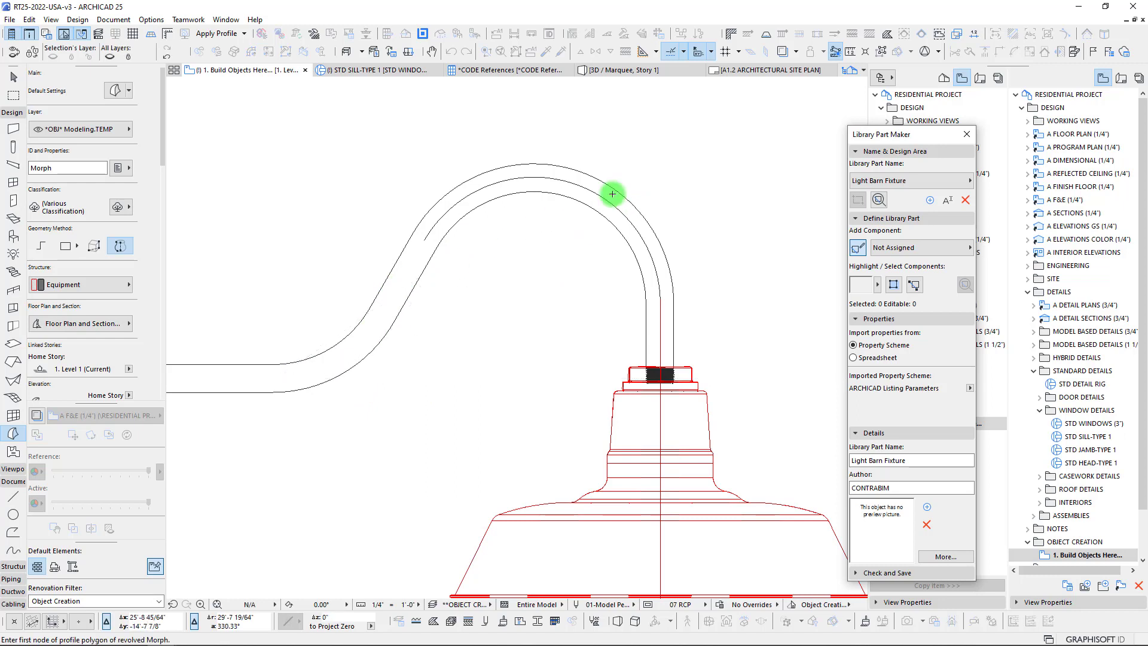
Step: Copy the outer outline's slanted straight segment from its upper end to the free end of the upper center arc
{"action": "middle_click_drag", "start_coordinate": [668, 345], "coordinate": [683, 331]}
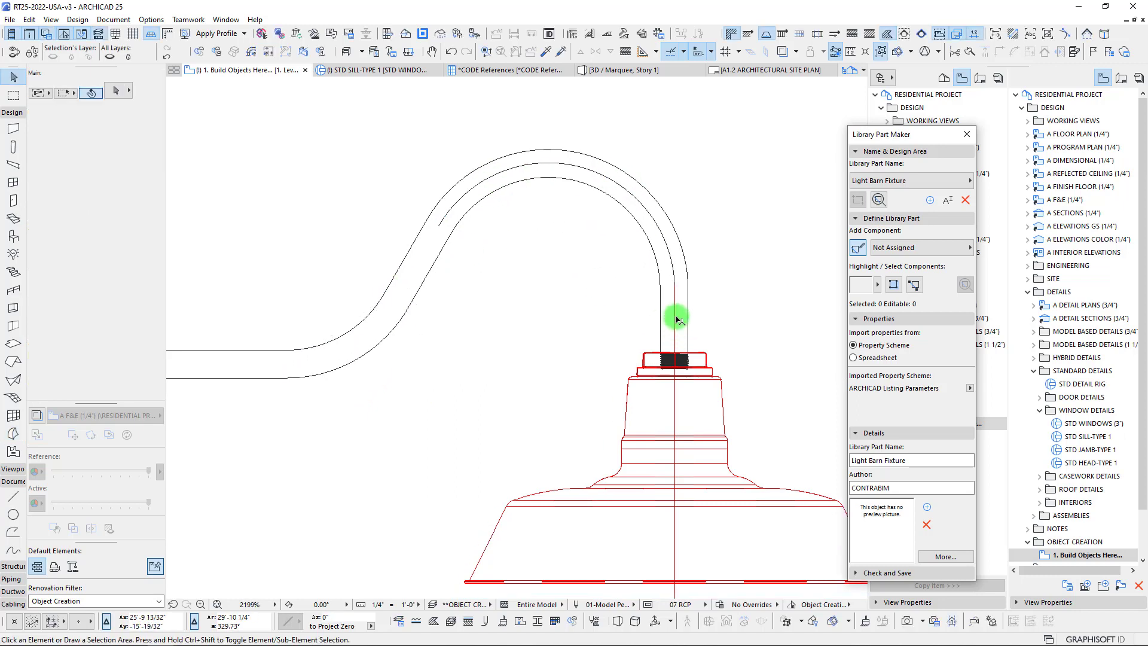
{"action": "left_click", "coordinate": [426, 221]}
{"action": "key", "text": "ctrl+shift+d"}
{"action": "left_click", "coordinate": [426, 220]}
{"action": "left_click", "coordinate": [438, 227]}
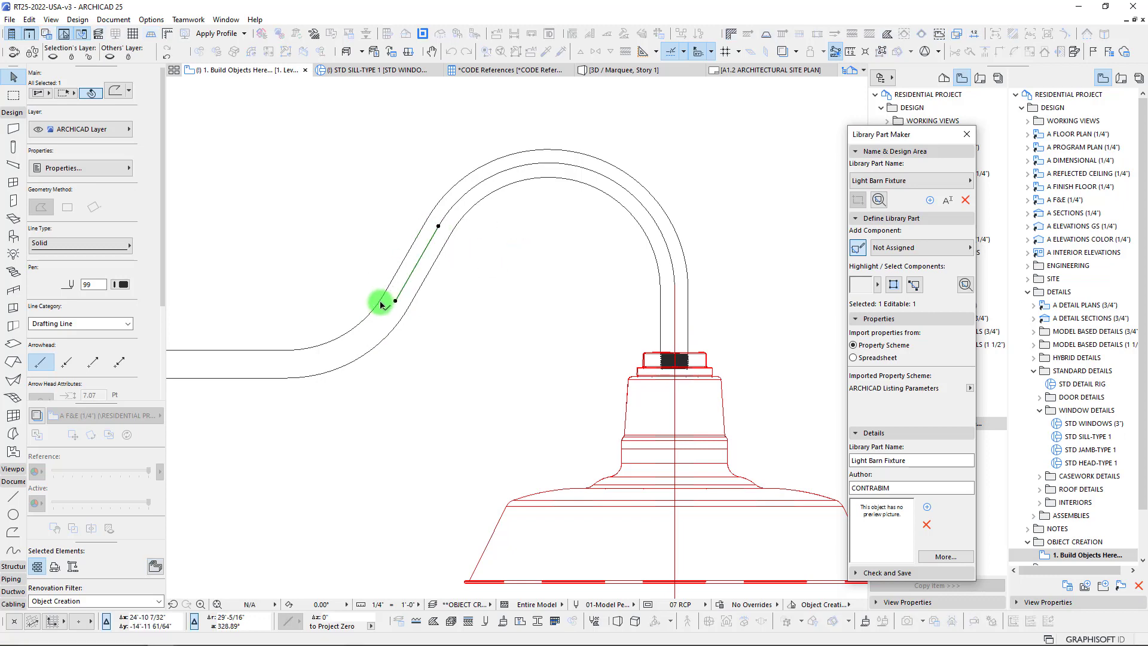
{"action": "key", "text": "Escape"}
Step: Offset a copy of the outer outline's lower curve inward to meet the lower end of the slanted center segment
{"action": "left_click", "coordinate": [345, 336]}
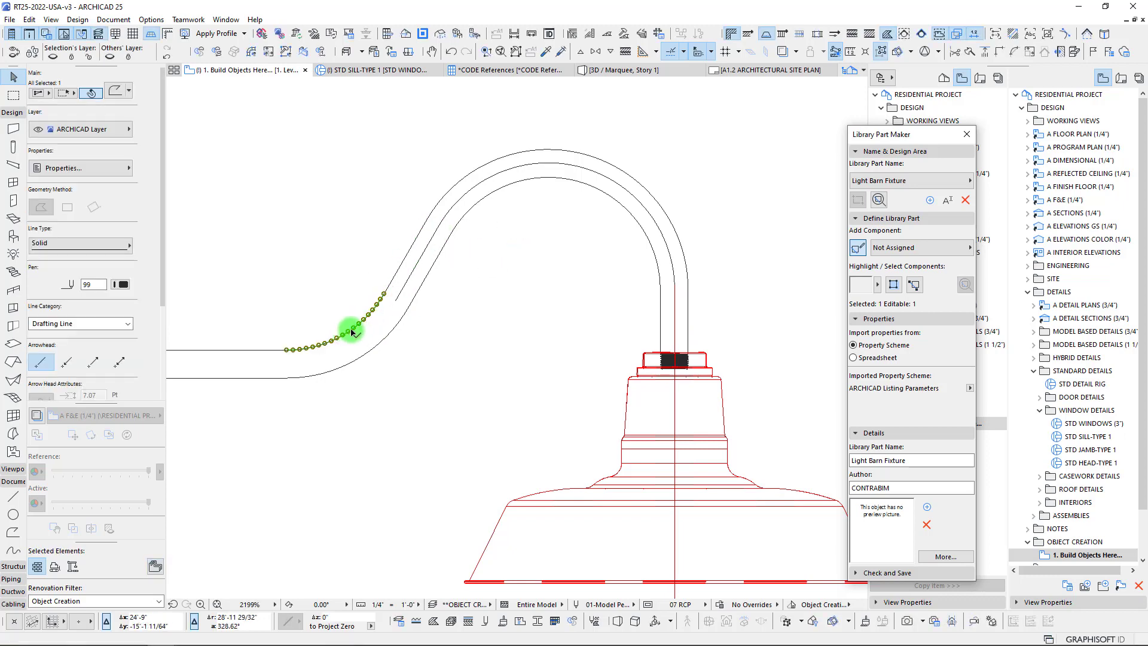
{"action": "scroll", "coordinate": [349, 332], "scroll_direction": "up", "scroll_amount": 5}
{"action": "left_click", "coordinate": [351, 333]}
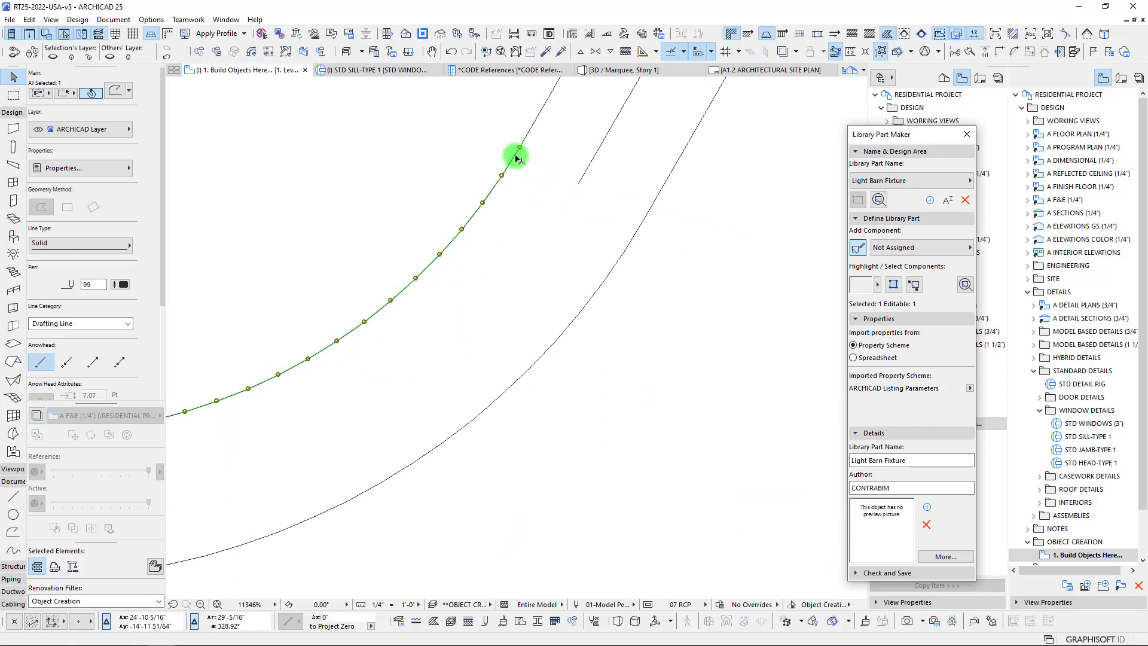
{"action": "left_click", "coordinate": [584, 178]}
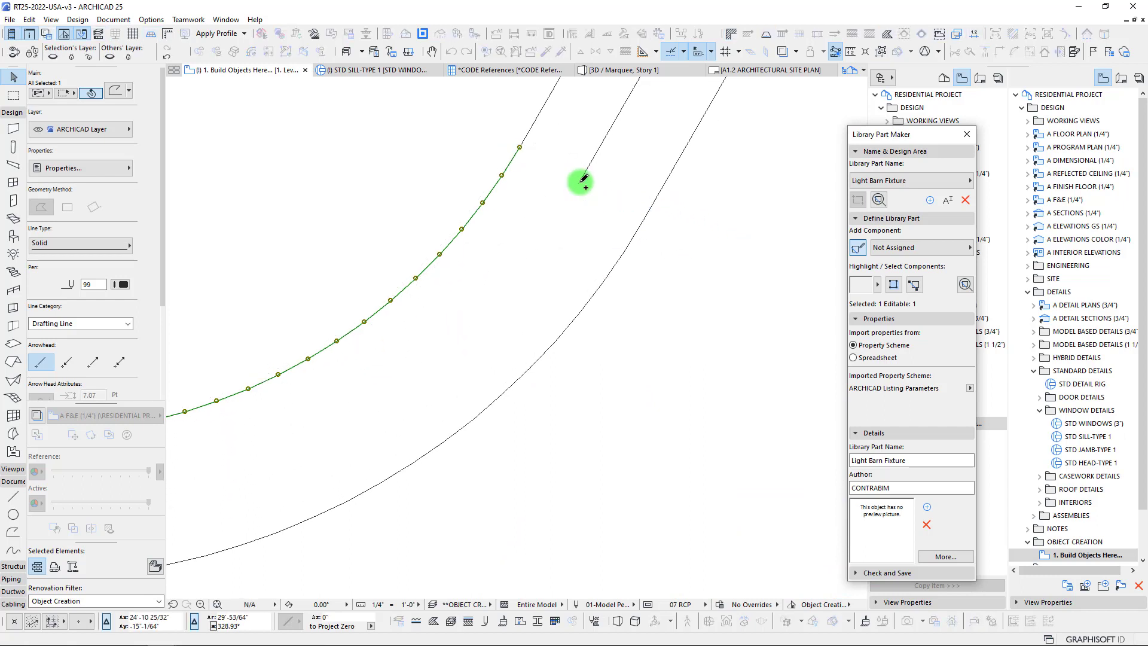
{"action": "scroll", "coordinate": [448, 315], "scroll_direction": "down", "scroll_amount": 3}
{"action": "left_click", "coordinate": [432, 399]}
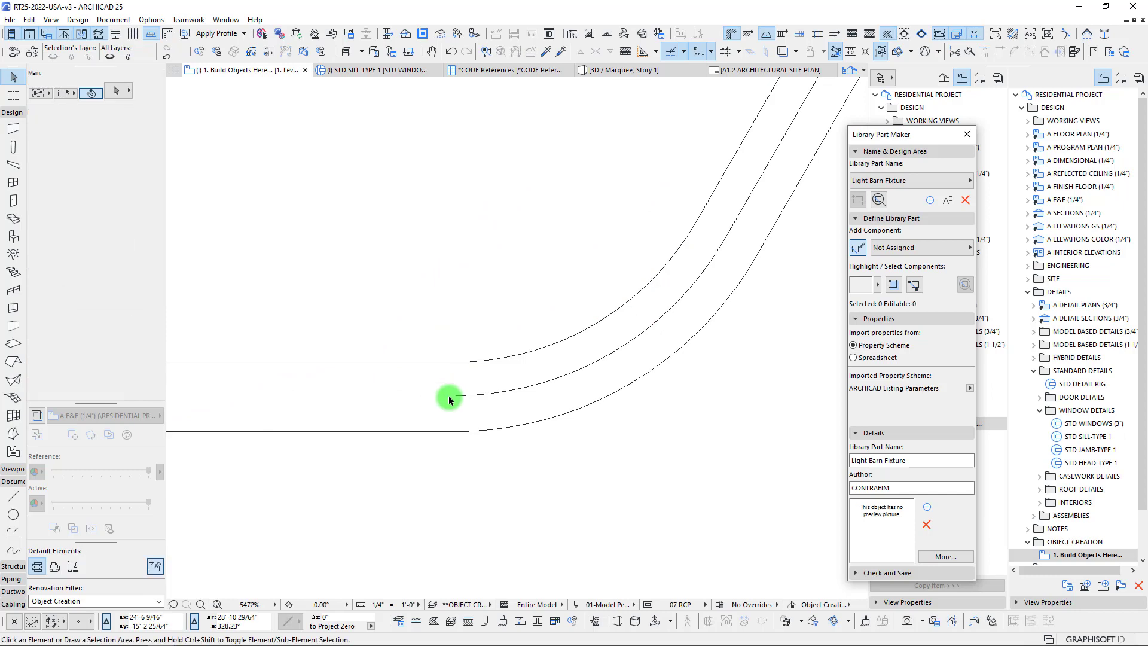
{"action": "scroll", "coordinate": [412, 400], "scroll_direction": "down", "scroll_amount": 3}
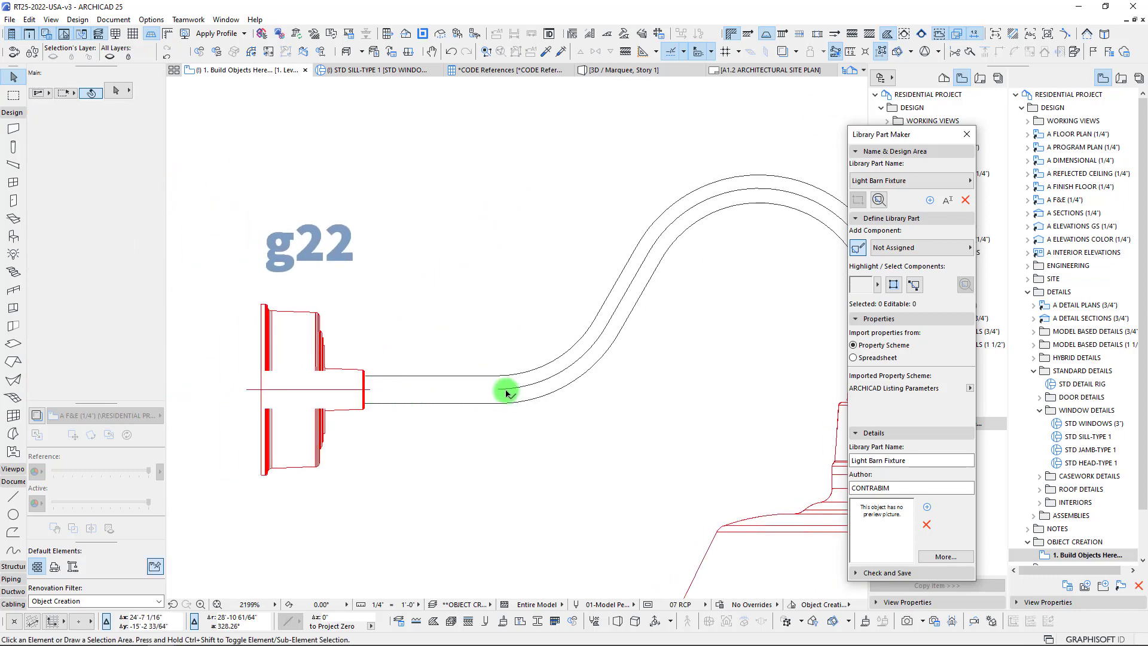
{"action": "left_click", "coordinate": [13, 496]}
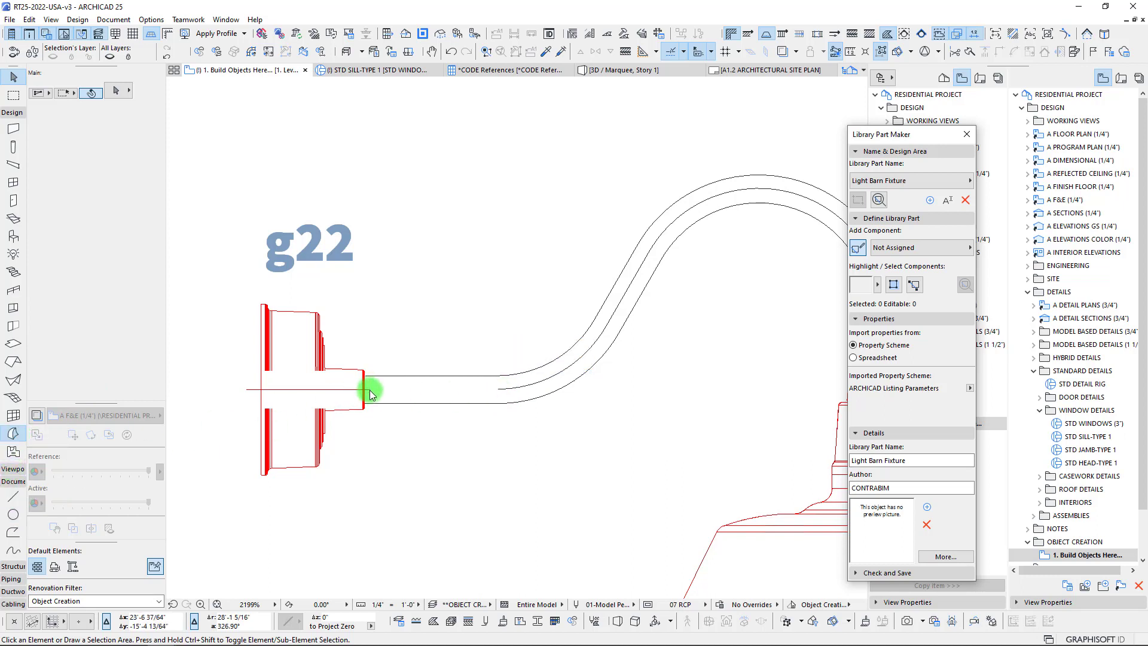
{"action": "scroll", "coordinate": [368, 387], "scroll_direction": "up", "scroll_amount": 5}
{"action": "left_click", "coordinate": [362, 376]}
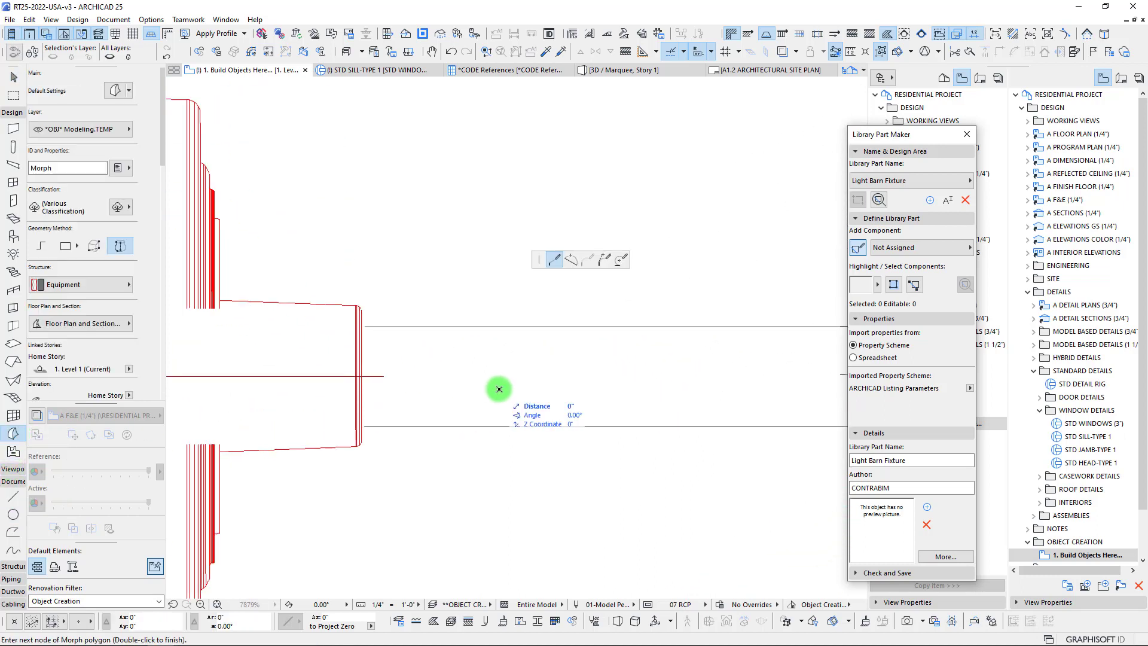
{"action": "scroll", "coordinate": [526, 387], "scroll_direction": "down", "scroll_amount": 2}
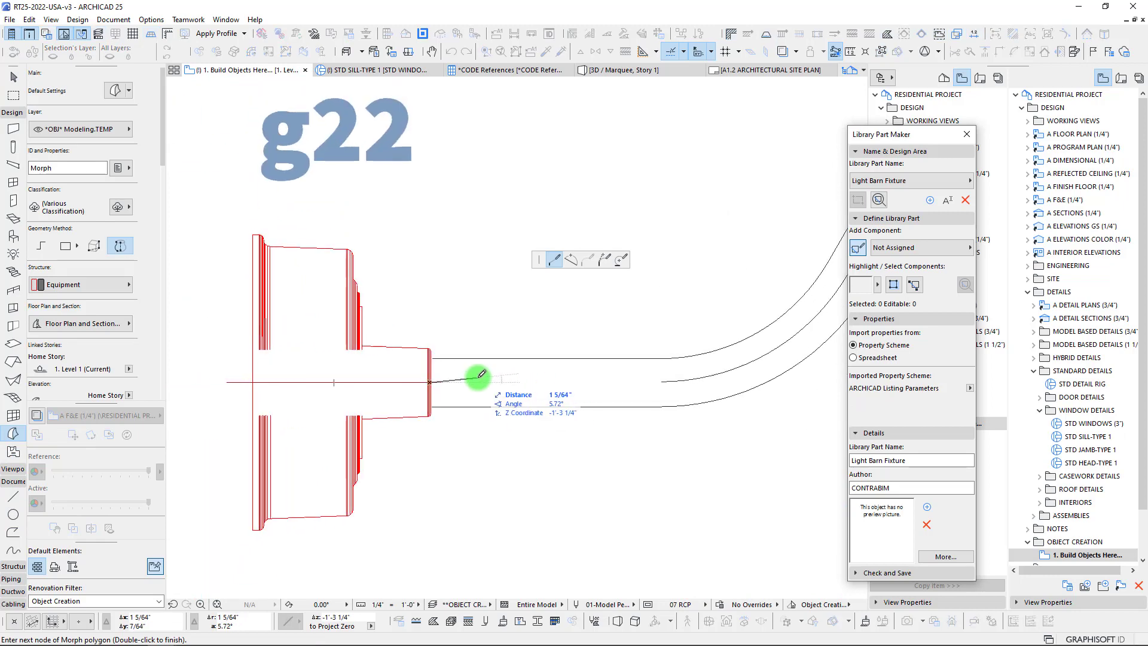
{"action": "left_click", "coordinate": [661, 381]}
{"action": "left_click", "coordinate": [588, 259]}
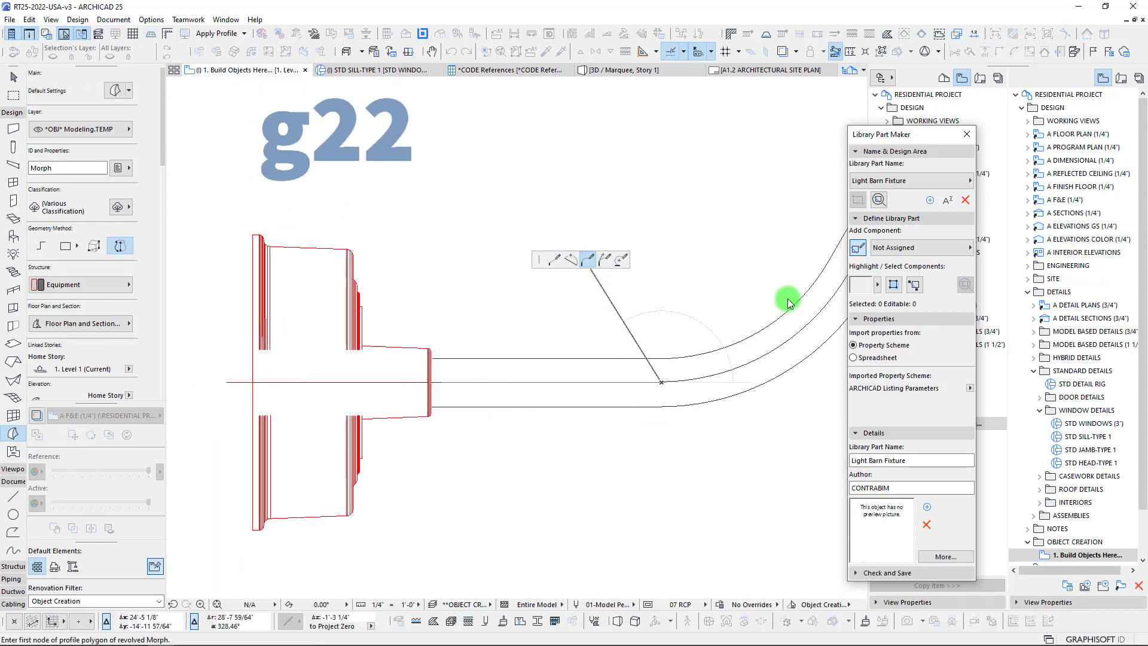
{"action": "middle_click_drag", "start_coordinate": [805, 282], "coordinate": [425, 355]}
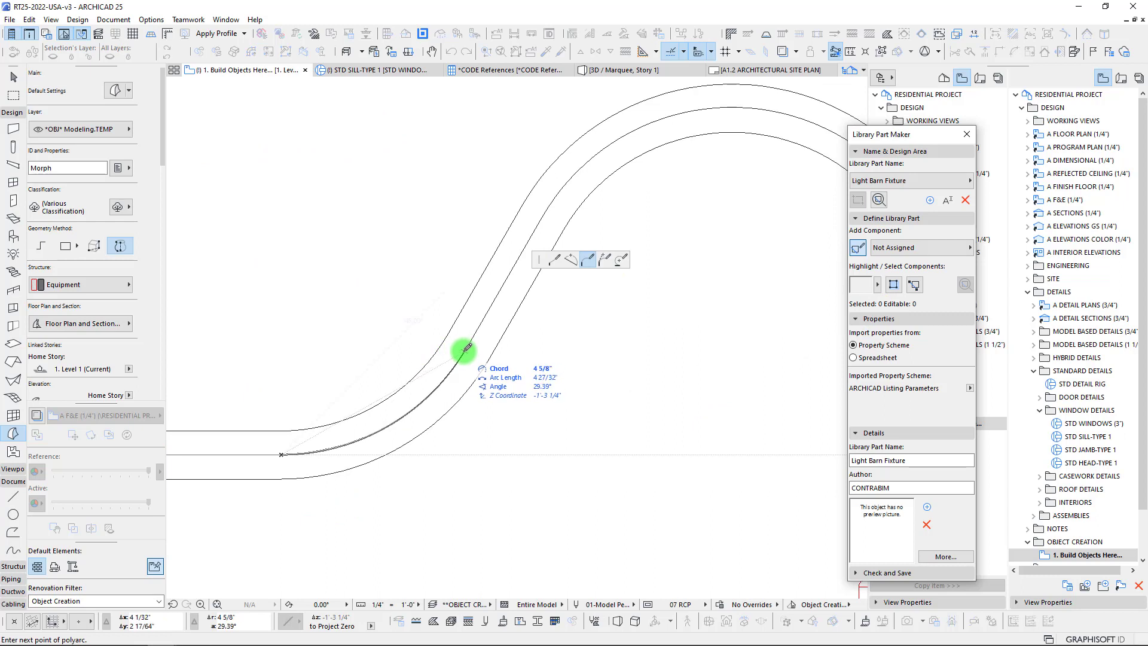
{"action": "left_click", "coordinate": [467, 349]}
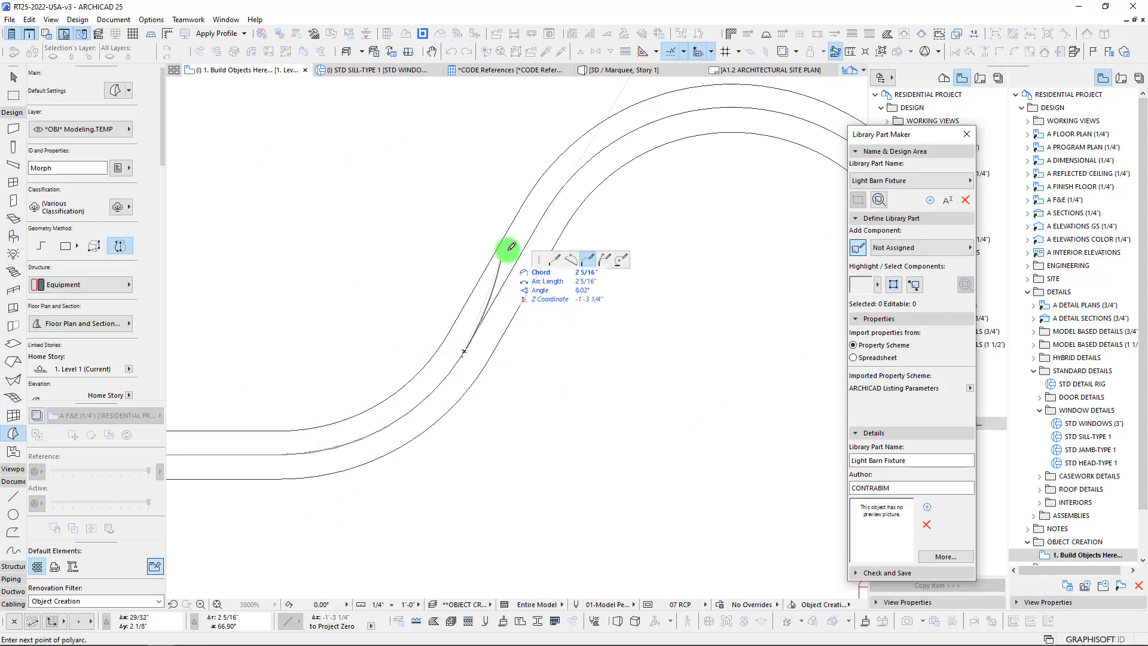
{"action": "left_click", "coordinate": [560, 261]}
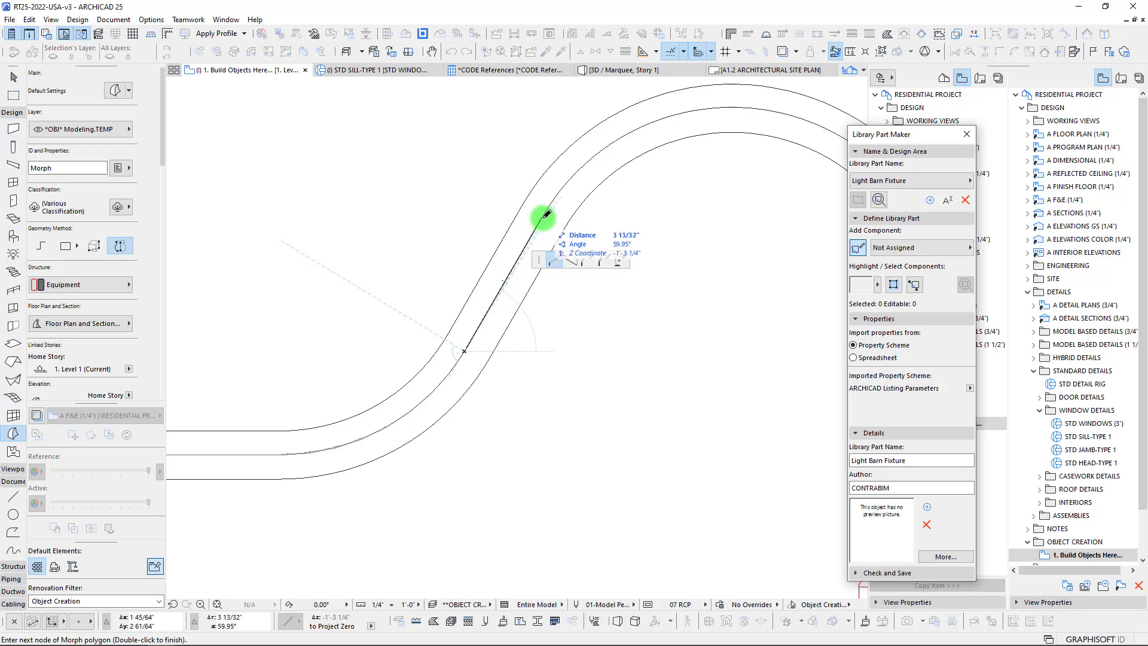
{"action": "double_click", "coordinate": [541, 215]}
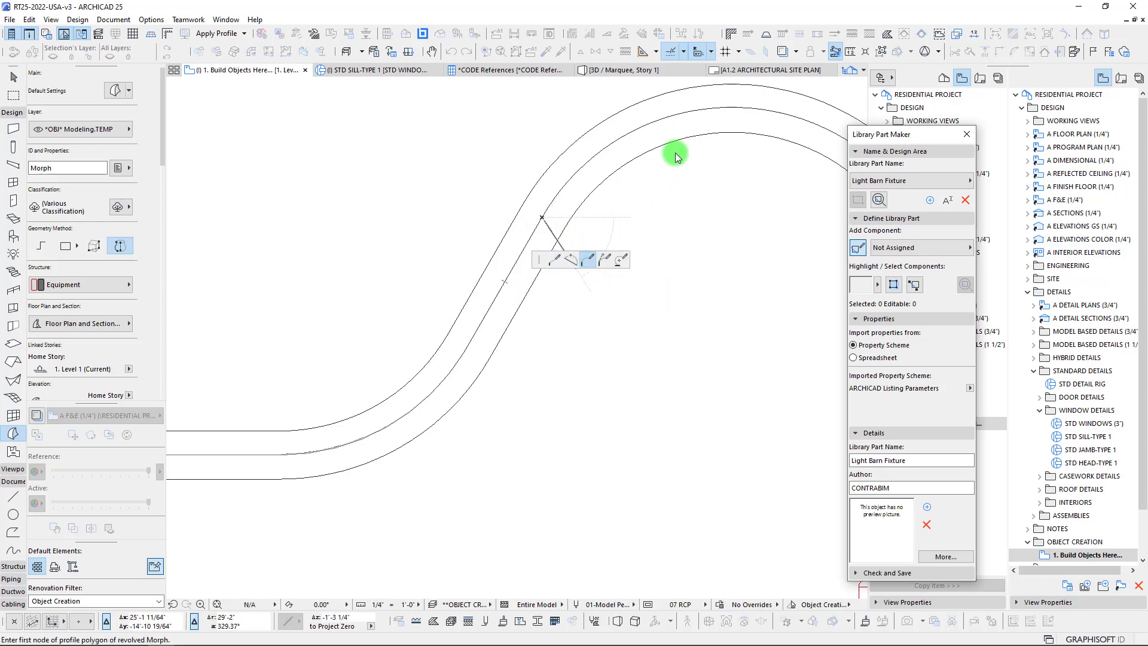
{"action": "middle_click_drag", "start_coordinate": [828, 154], "coordinate": [511, 137]}
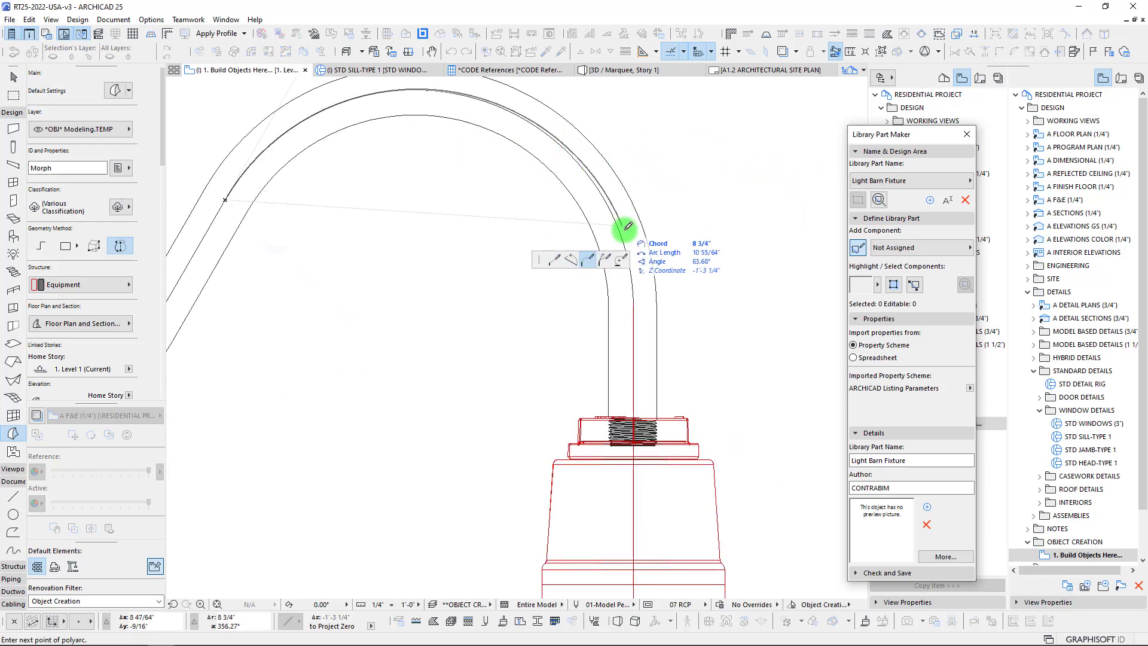
{"action": "left_click", "coordinate": [633, 291]}
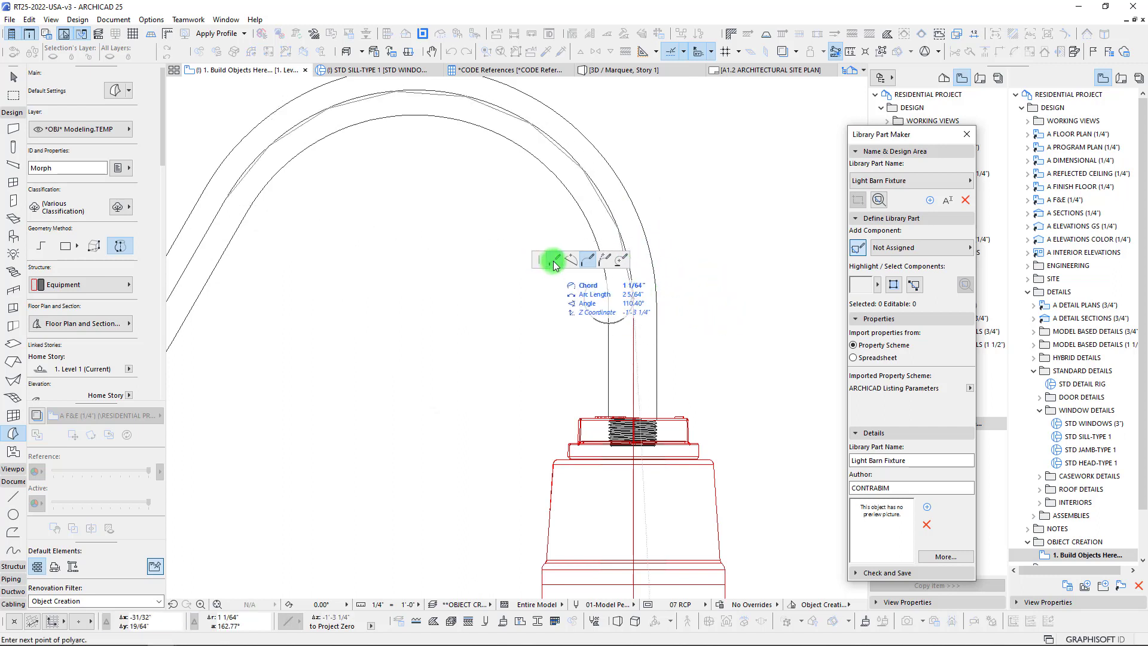
{"action": "left_click", "coordinate": [553, 262]}
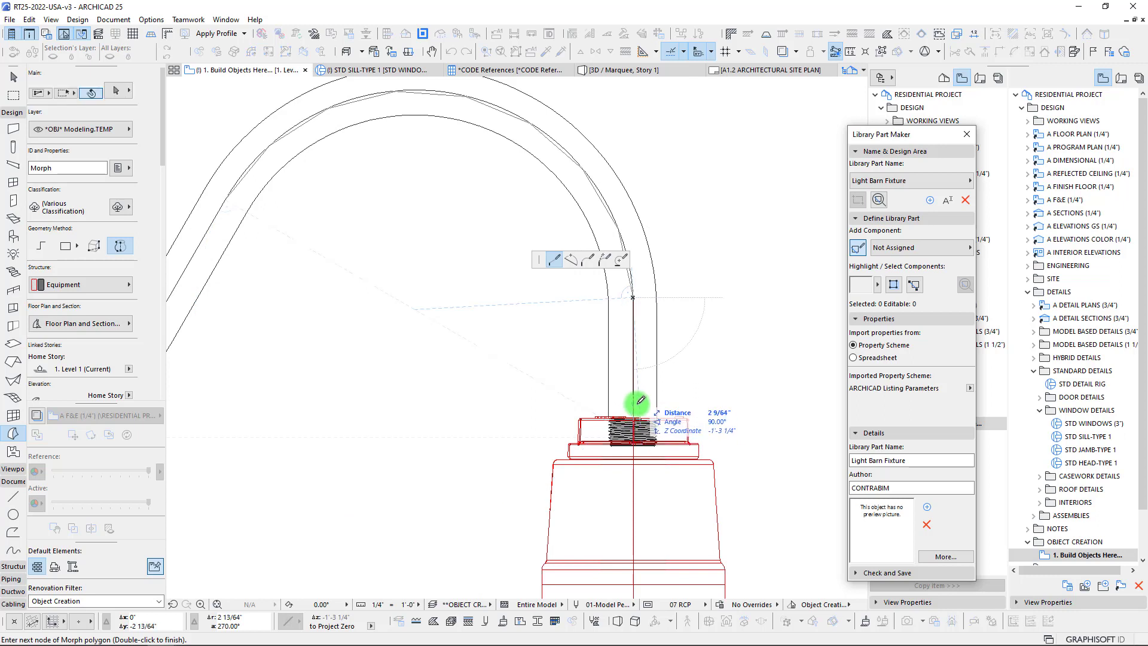
{"action": "scroll", "coordinate": [640, 400], "scroll_direction": "up", "scroll_amount": 3}
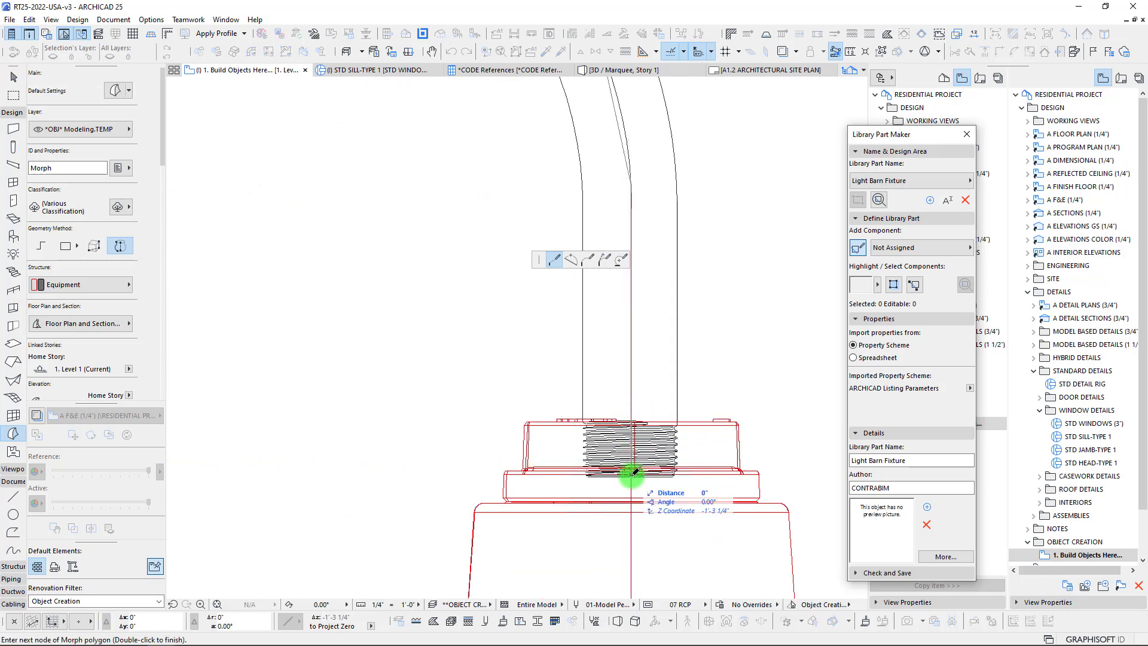
{"action": "double_click", "coordinate": [634, 472]}
{"action": "left_click", "coordinate": [628, 157]}
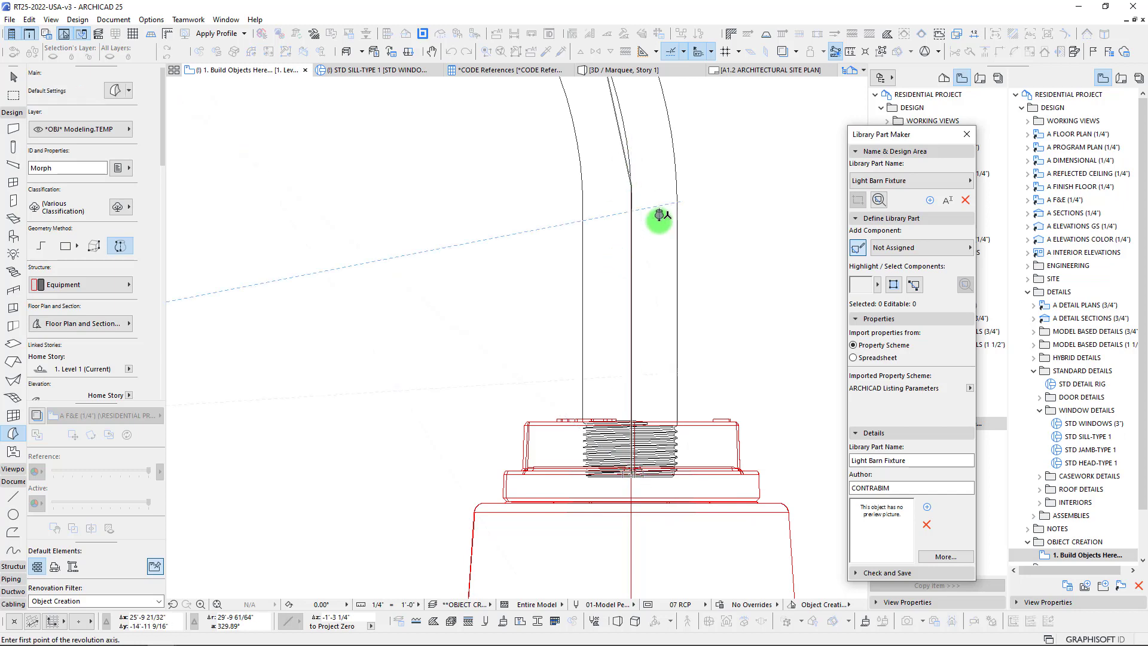
{"action": "scroll", "coordinate": [659, 215], "scroll_direction": "down", "scroll_amount": 5}
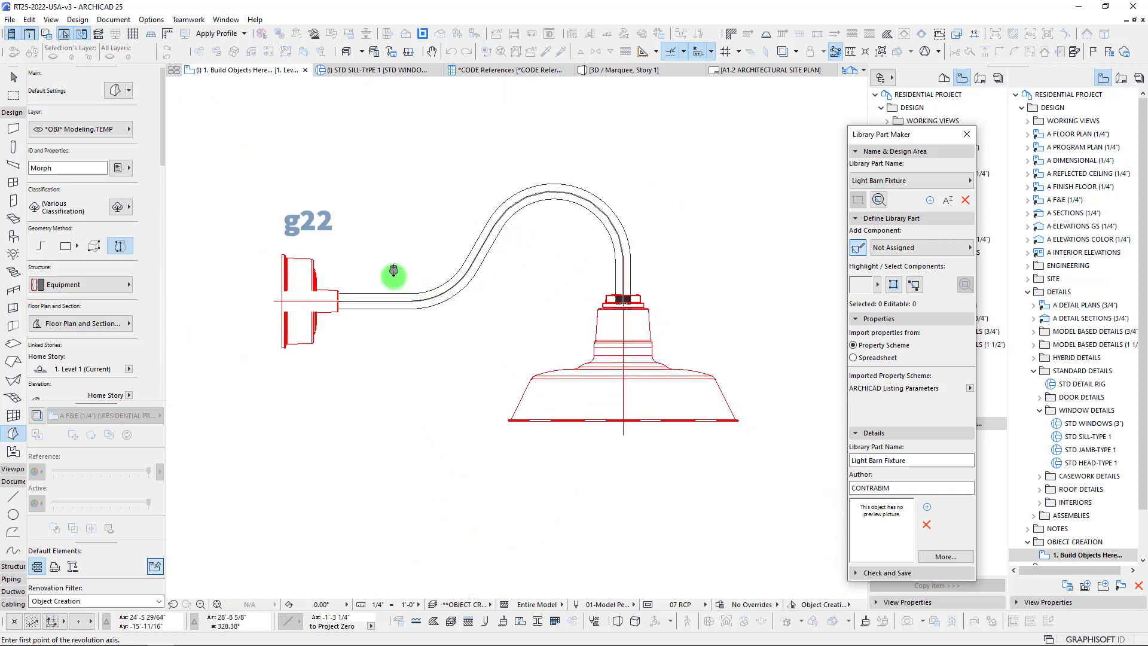
{"action": "scroll", "coordinate": [393, 271], "scroll_direction": "up", "scroll_amount": 2}
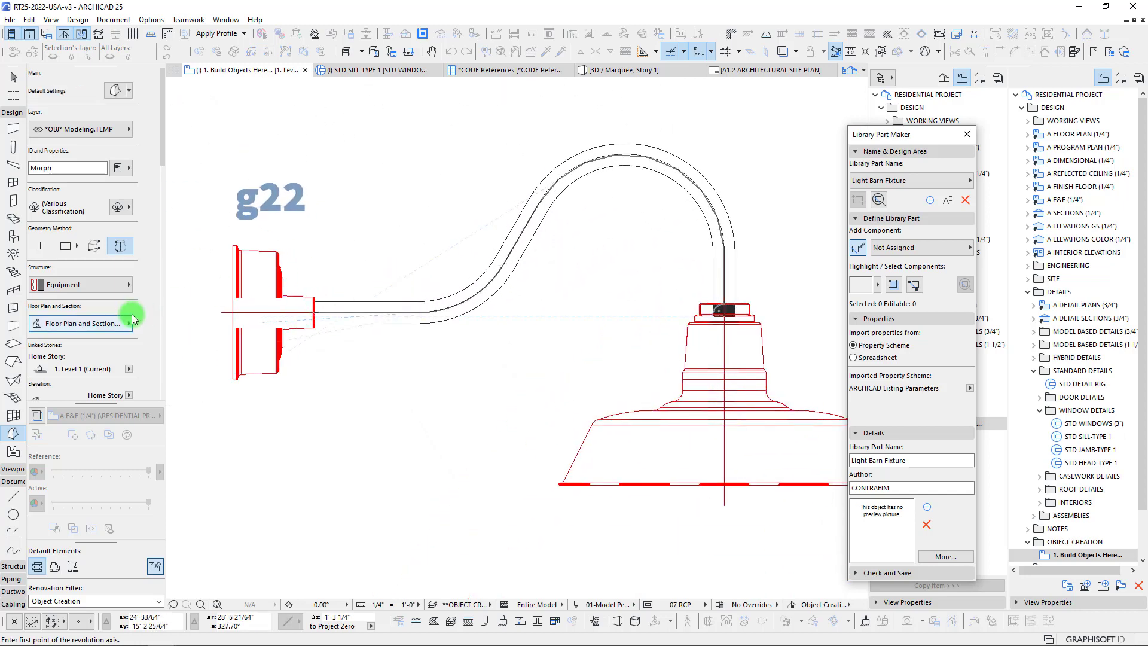
Step: Start a polyline Morph at the wall mount's end and trace the arm centerline's horizontal segment and lower curve
{"action": "left_click", "coordinate": [40, 246]}
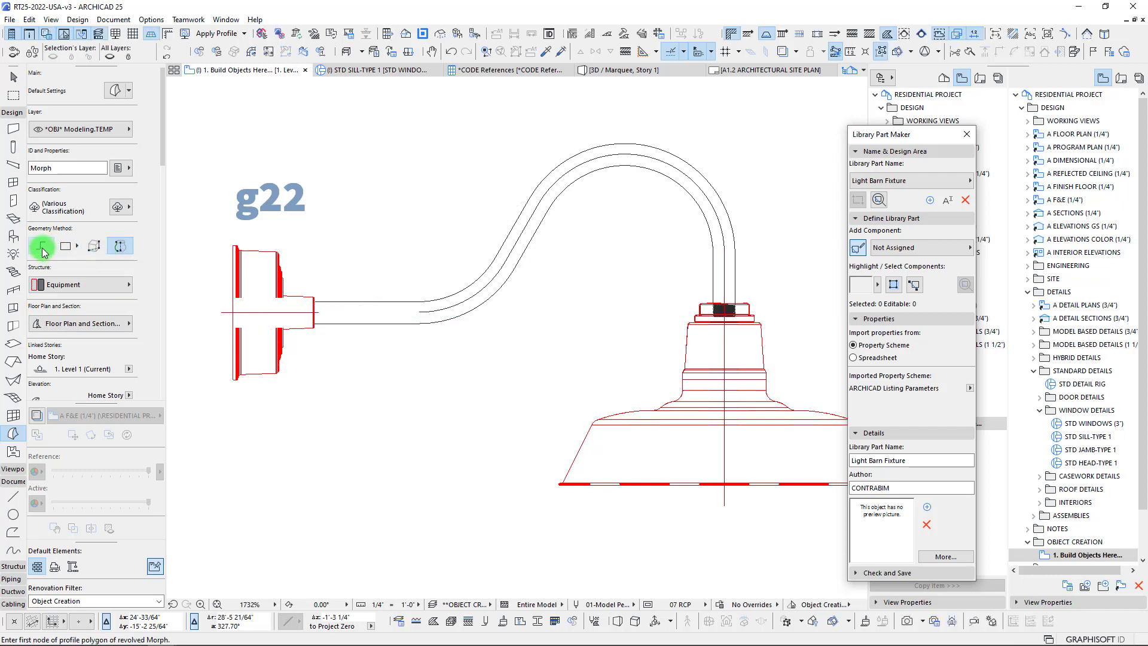
{"action": "scroll", "coordinate": [303, 307], "scroll_direction": "up", "scroll_amount": 5}
{"action": "left_click", "coordinate": [308, 297]}
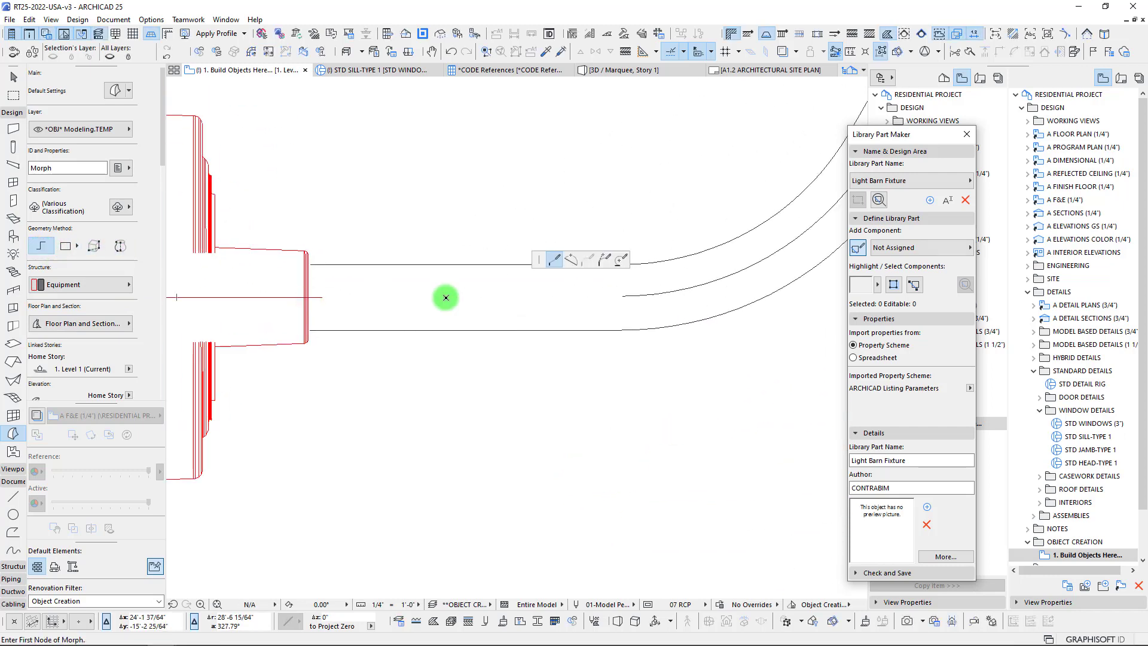
{"action": "left_click", "coordinate": [623, 296]}
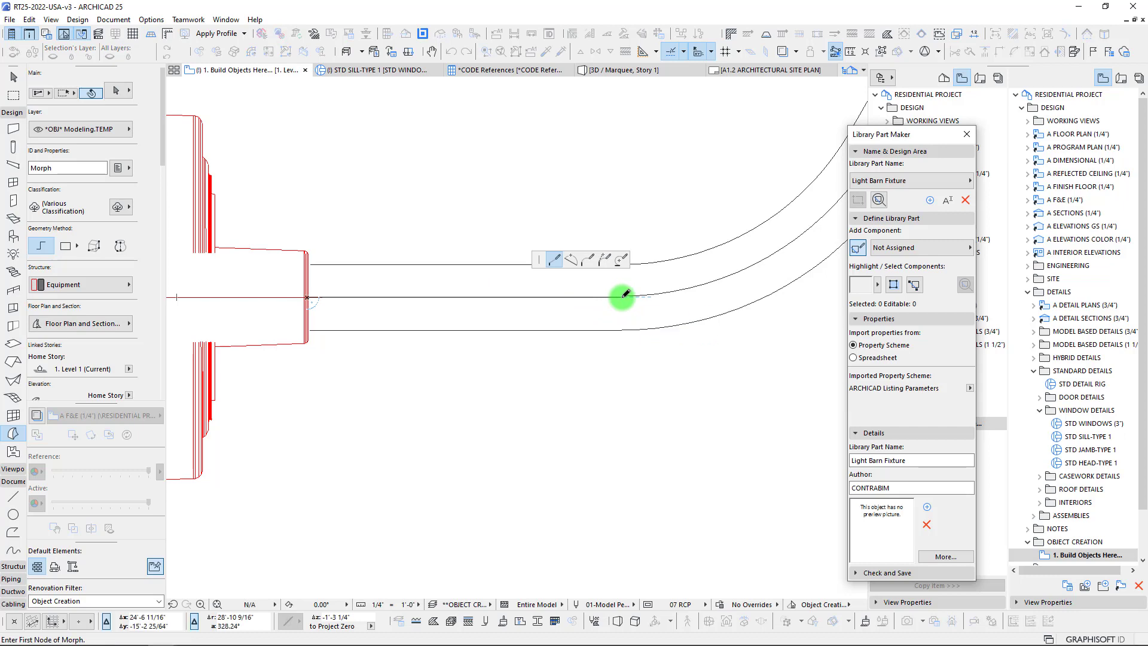
{"action": "scroll", "coordinate": [643, 304], "scroll_direction": "down", "scroll_amount": 3}
{"action": "middle_click_drag", "start_coordinate": [713, 236], "coordinate": [340, 369]}
{"action": "left_click", "coordinate": [588, 259]}
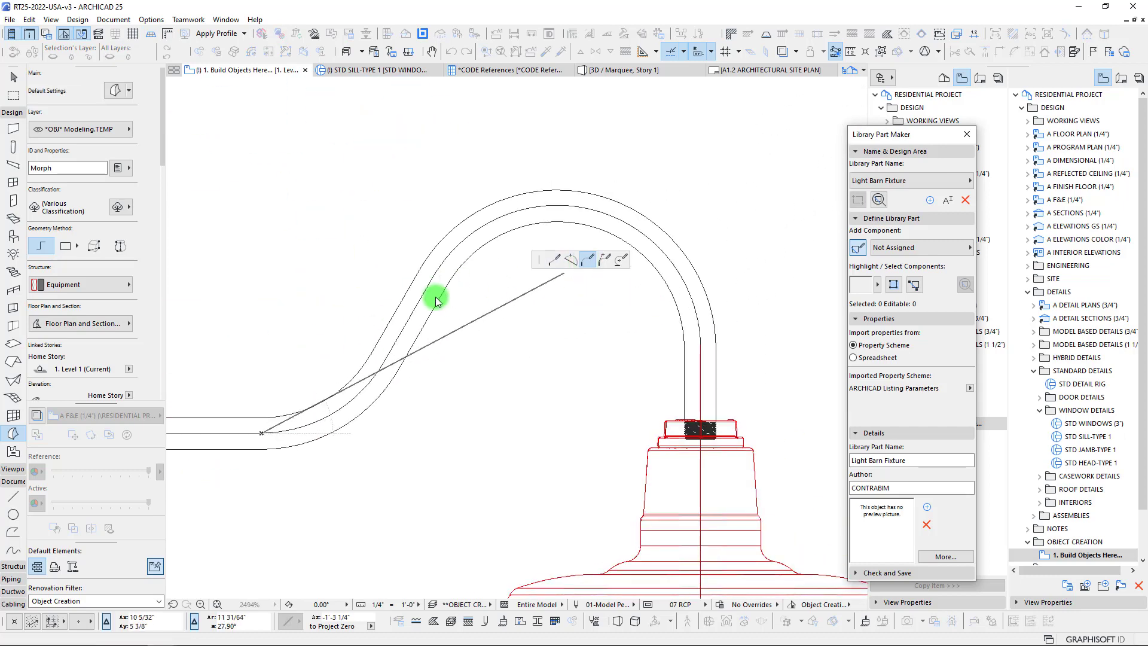
{"action": "left_click", "coordinate": [386, 358]}
Step: Continue the Morph path along the slanted segment and upper arc, and finish it straight down inside the shade's threaded collar
{"action": "left_click", "coordinate": [554, 259]}
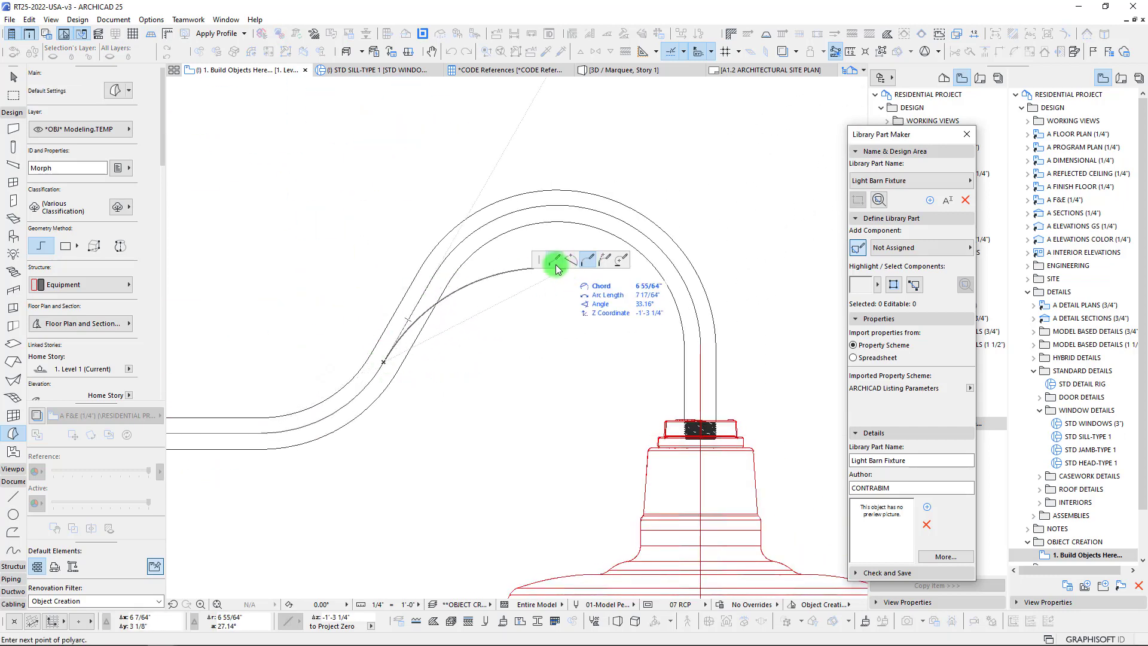
{"action": "left_click", "coordinate": [433, 276]}
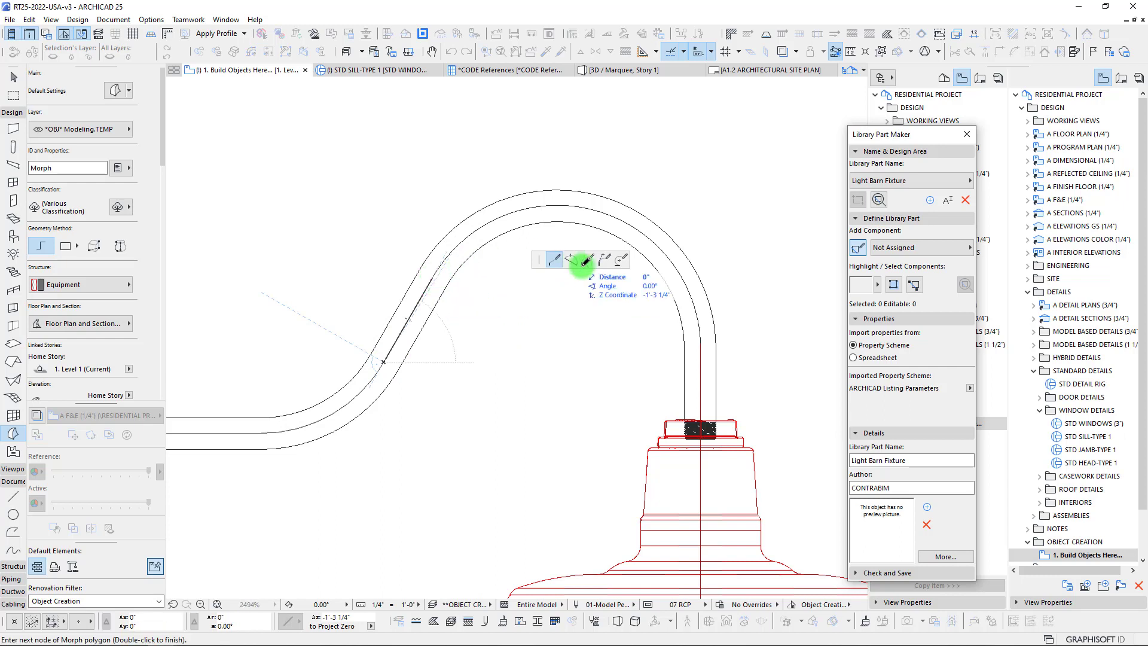
{"action": "left_click", "coordinate": [587, 259]}
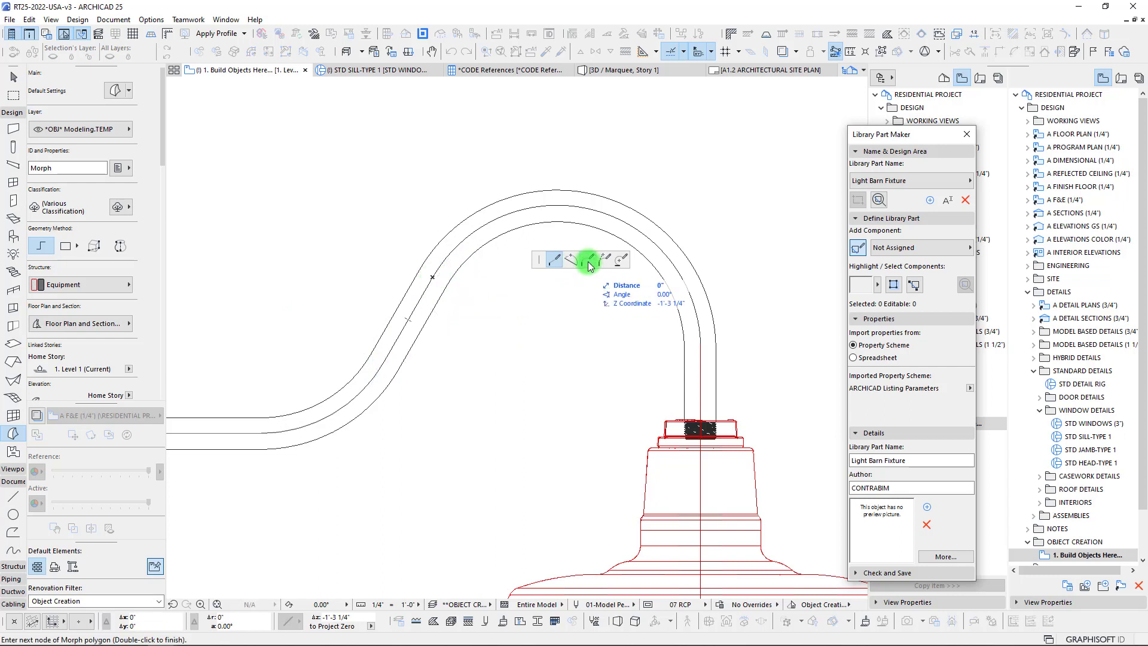
{"action": "left_click", "coordinate": [700, 340]}
{"action": "left_click", "coordinate": [554, 259]}
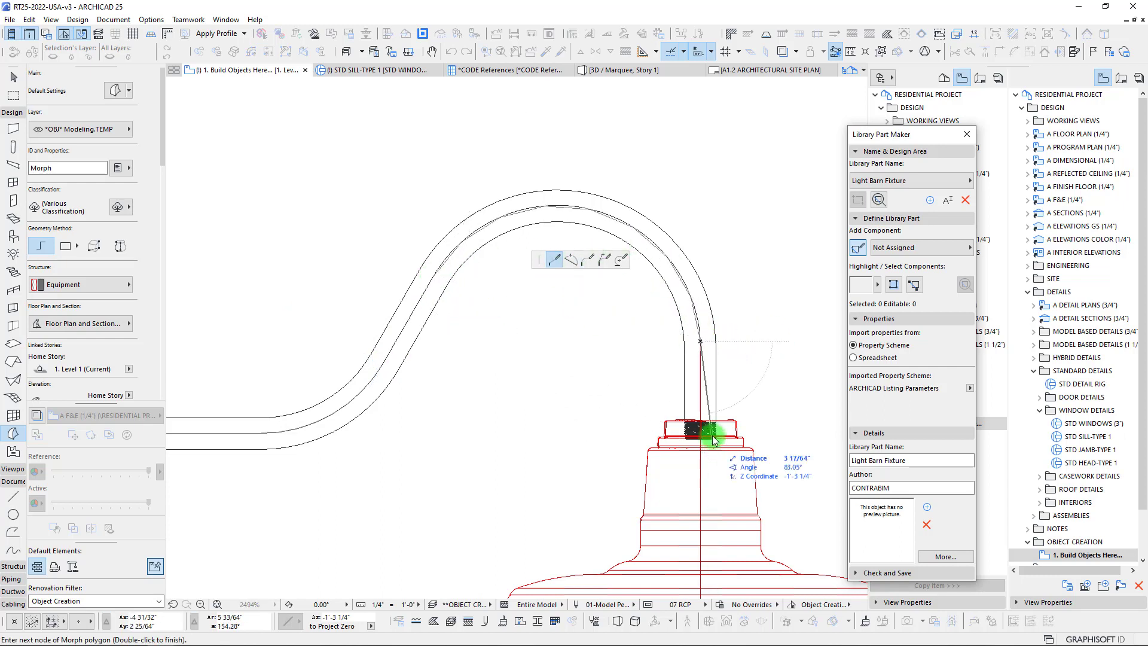
{"action": "scroll", "coordinate": [707, 437], "scroll_direction": "up", "scroll_amount": 3}
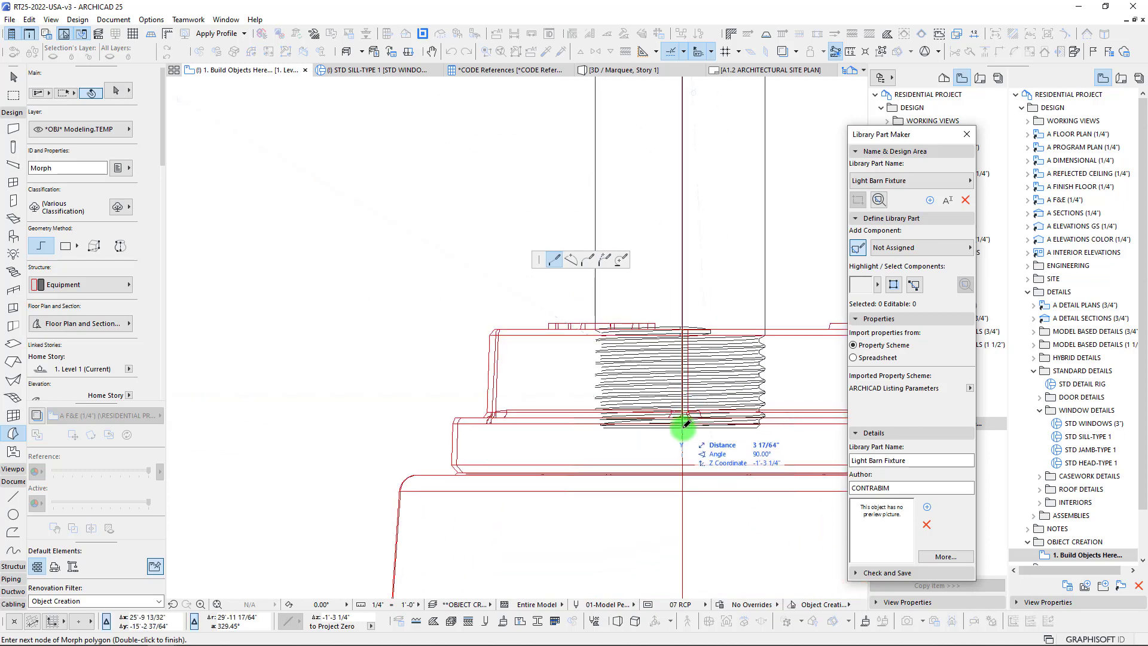
{"action": "double_click", "coordinate": [685, 423]}
{"action": "scroll", "coordinate": [640, 432], "scroll_direction": "down", "scroll_amount": 2}
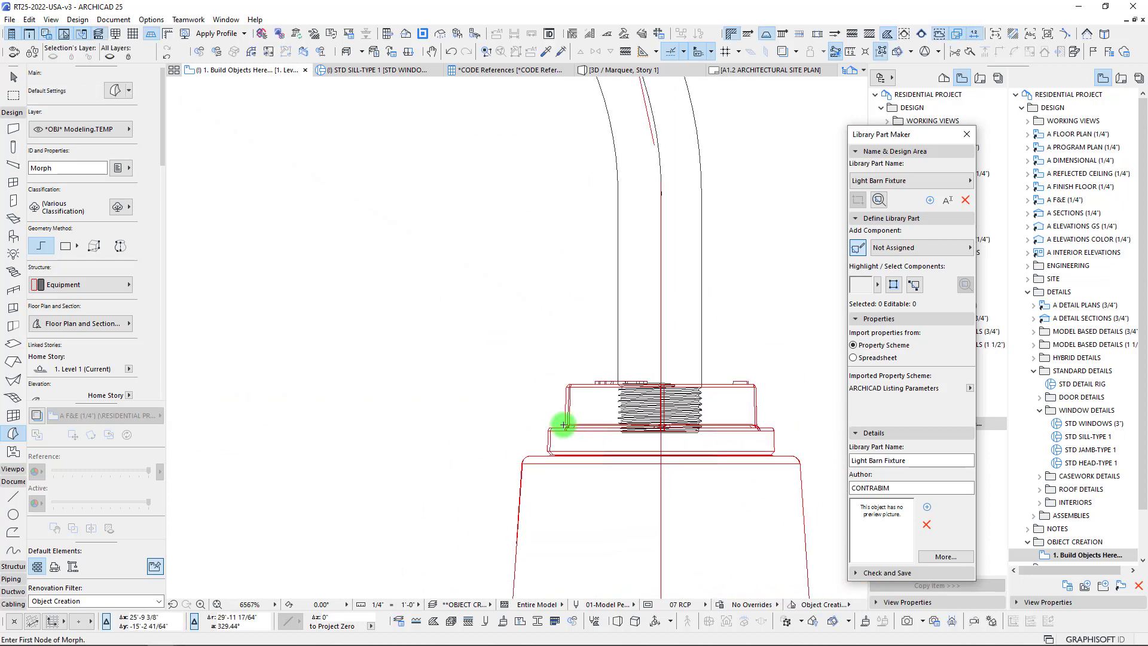
Step: Enclose the whole g22 lamp in a marquee and inspect it in 3D, comparing the heights of mount, shade and arm path
{"action": "scroll", "coordinate": [549, 423], "scroll_direction": "down", "scroll_amount": 10}
{"action": "middle_click_drag", "start_coordinate": [544, 423], "coordinate": [593, 329]}
{"action": "left_click", "coordinate": [13, 77]}
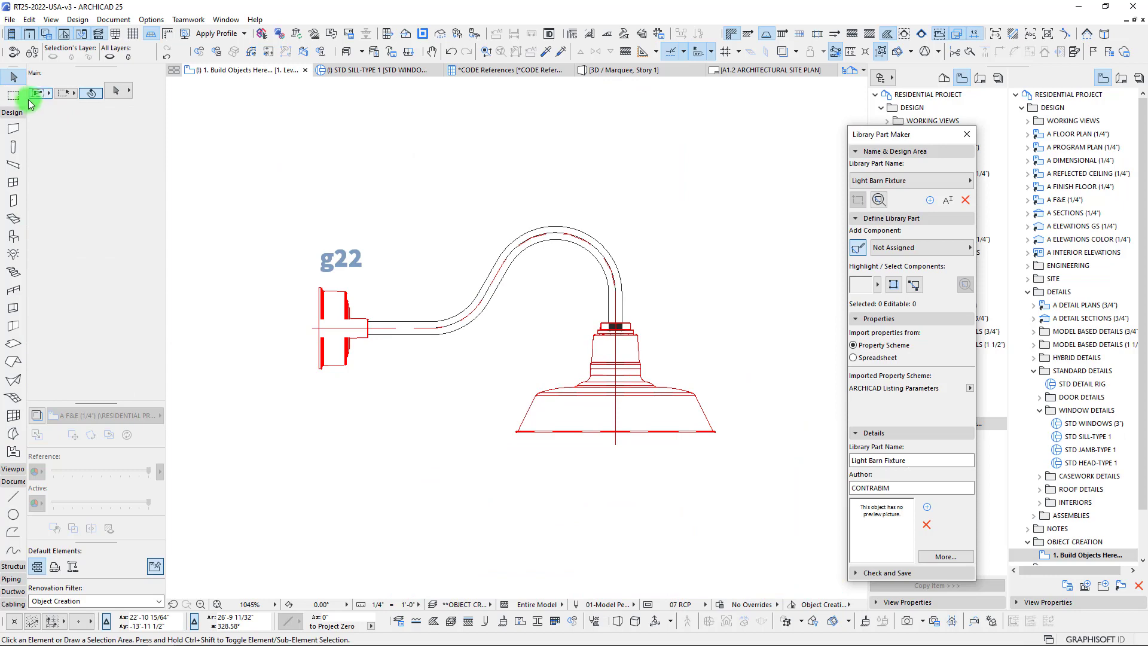
{"action": "left_click", "coordinate": [13, 95]}
{"action": "left_click", "coordinate": [768, 500]}
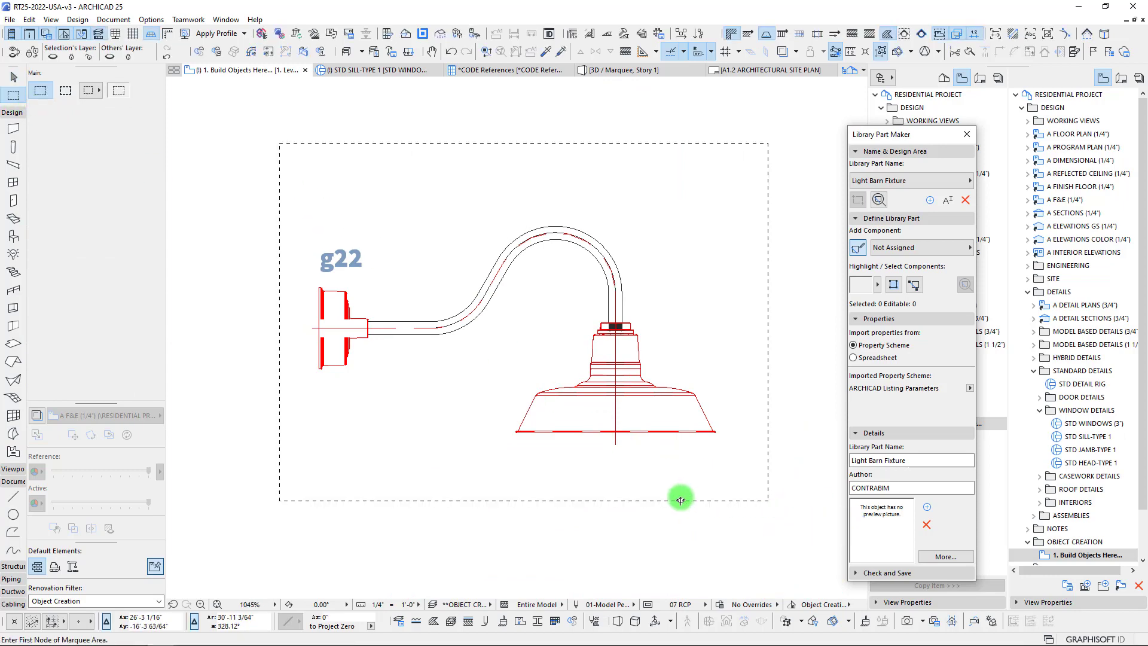
{"action": "key", "text": "F5"}
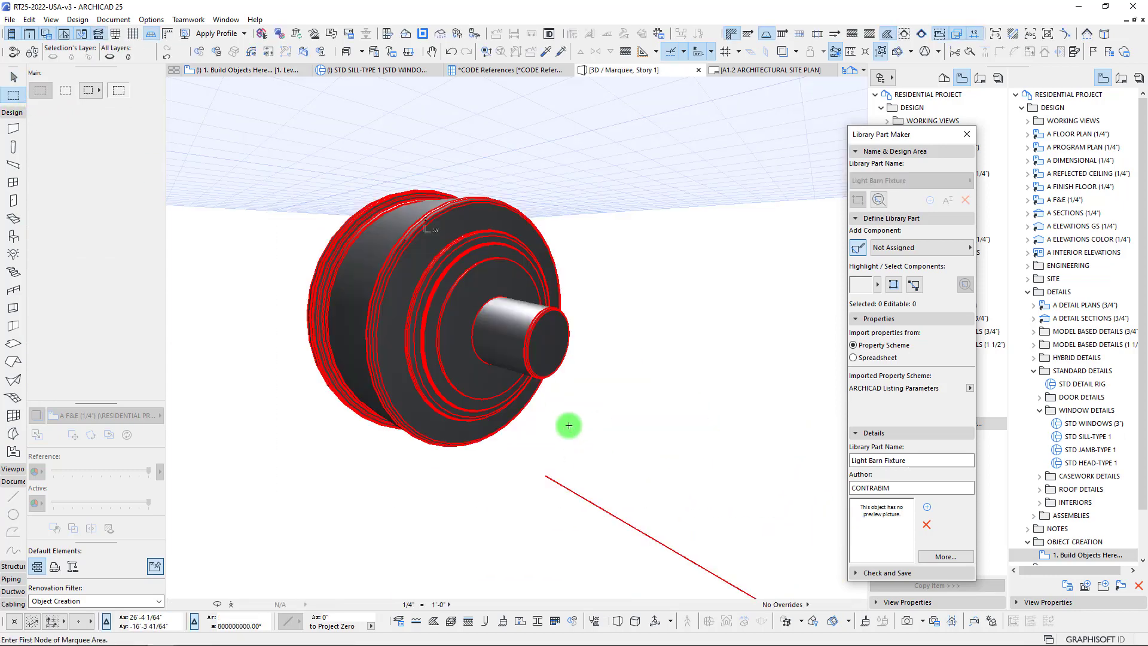
{"action": "scroll", "coordinate": [591, 416], "scroll_direction": "down", "scroll_amount": 3}
{"action": "middle_click_drag", "start_coordinate": [591, 416], "coordinate": [592, 417], "text": "shift"}
{"action": "middle_click_drag", "start_coordinate": [609, 393], "coordinate": [583, 354], "text": "shift"}
{"action": "scroll", "coordinate": [720, 324], "scroll_direction": "down", "scroll_amount": 3}
{"action": "middle_click_drag", "start_coordinate": [722, 320], "coordinate": [710, 307], "text": "shift"}
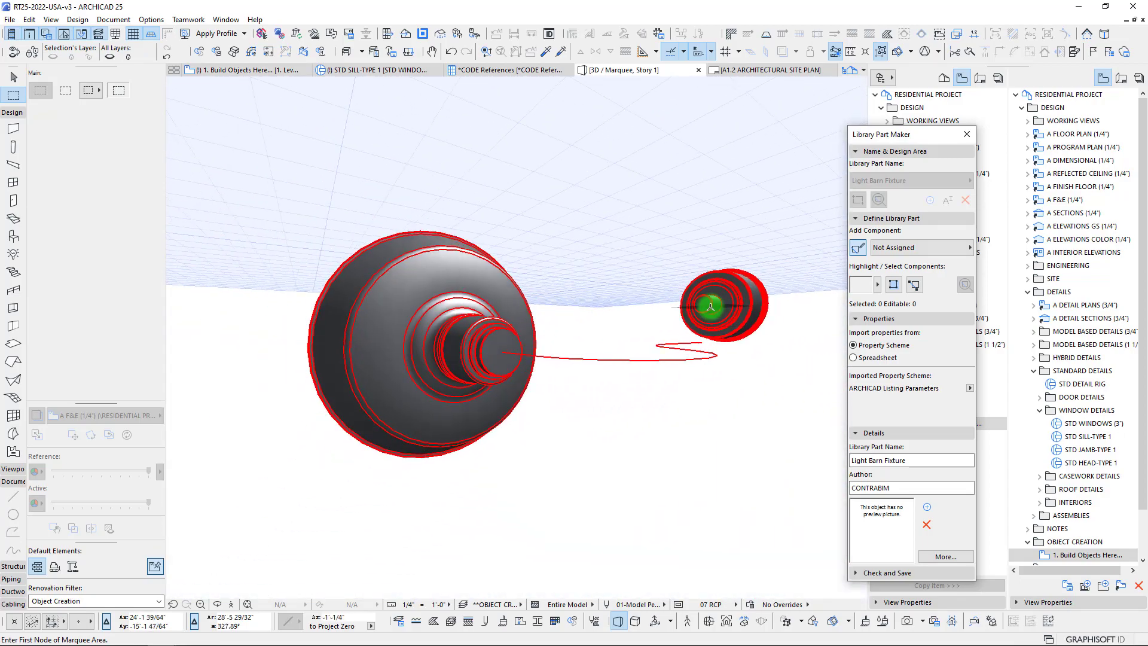
Step: Move the wall mount Morph vertically in 3D down to the level of the arm path
{"action": "key", "text": "Escape"}
{"action": "left_click", "coordinate": [707, 309]}
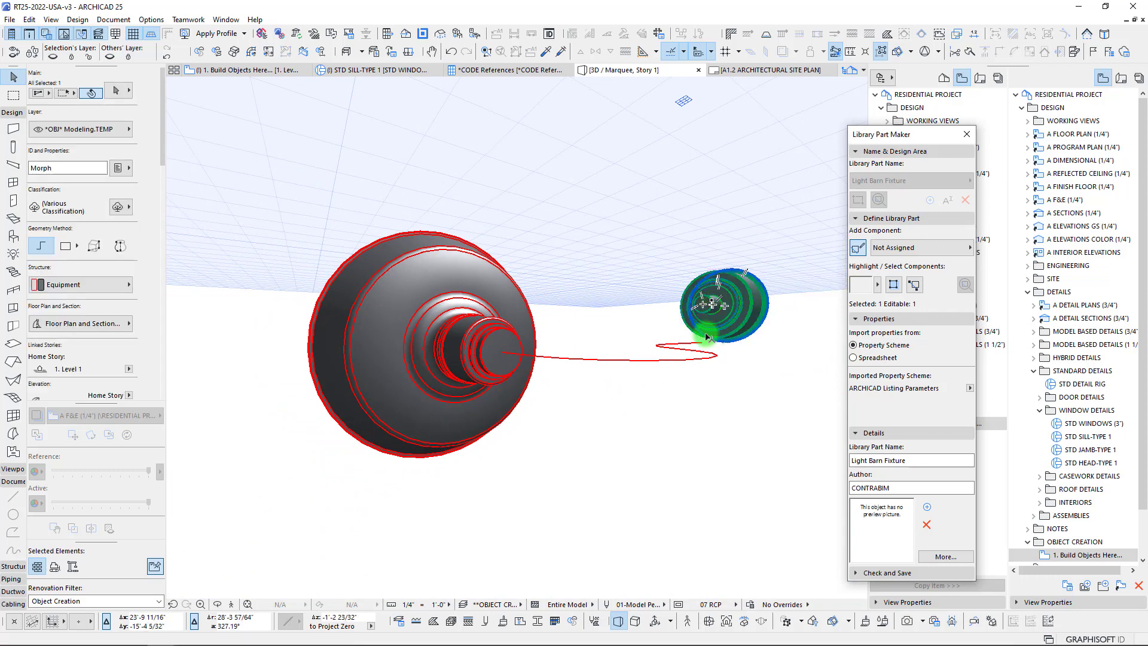
{"action": "key", "text": "ctrl+d"}
{"action": "left_click", "coordinate": [705, 308]}
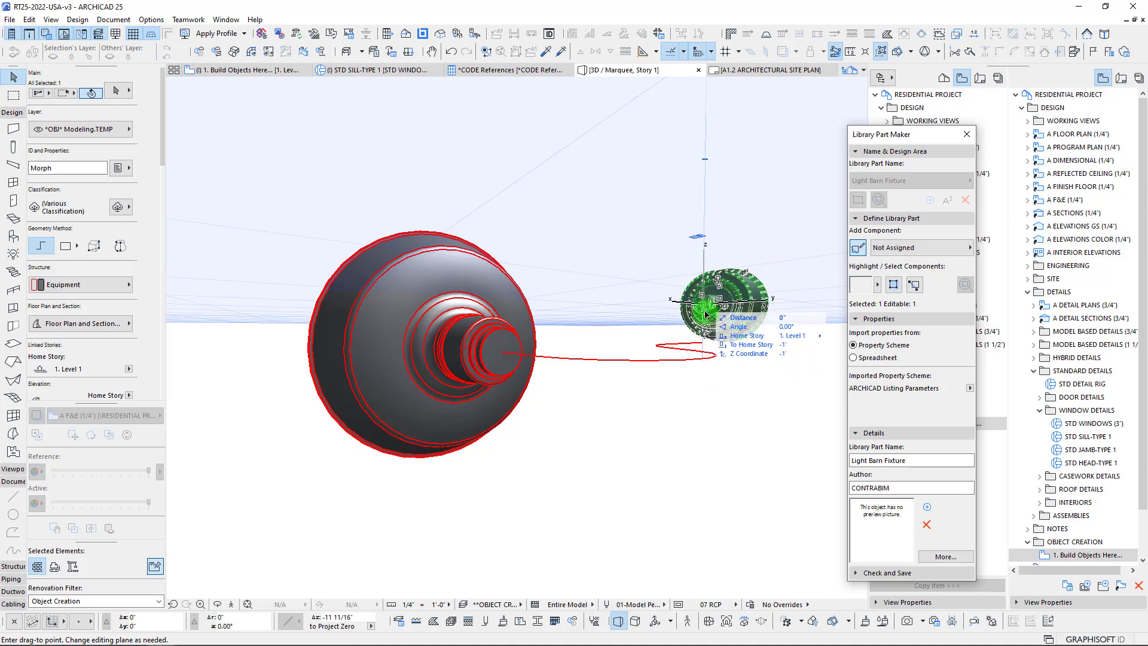
{"action": "left_click", "coordinate": [636, 372]}
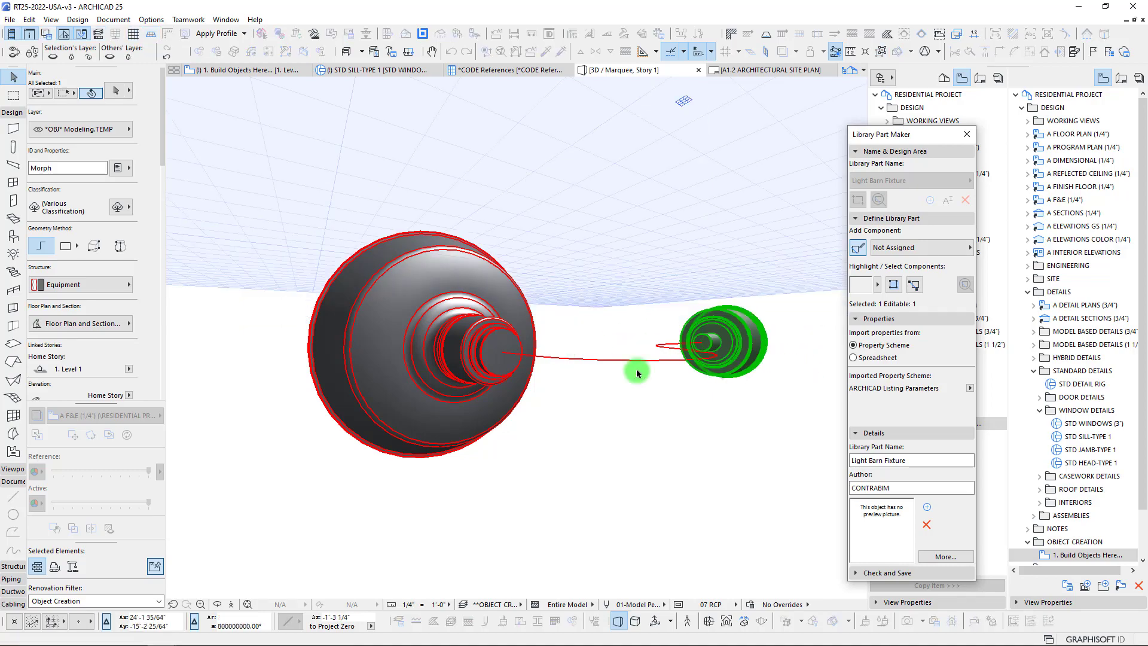
{"action": "key", "text": "Escape"}
Step: Examine how the arm path meets the end of the wall mount's neck, and return to the floor plan
{"action": "middle_click_drag", "start_coordinate": [687, 366], "coordinate": [430, 336], "text": "shift"}
{"action": "left_click", "coordinate": [424, 340]}
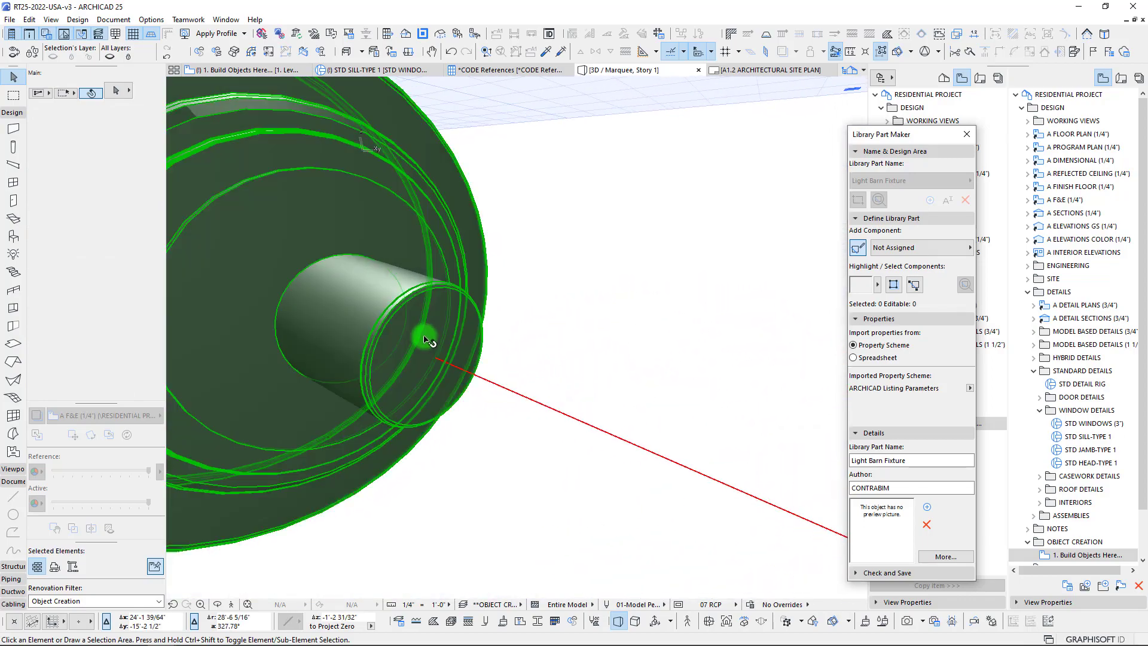
{"action": "left_click", "coordinate": [425, 340]}
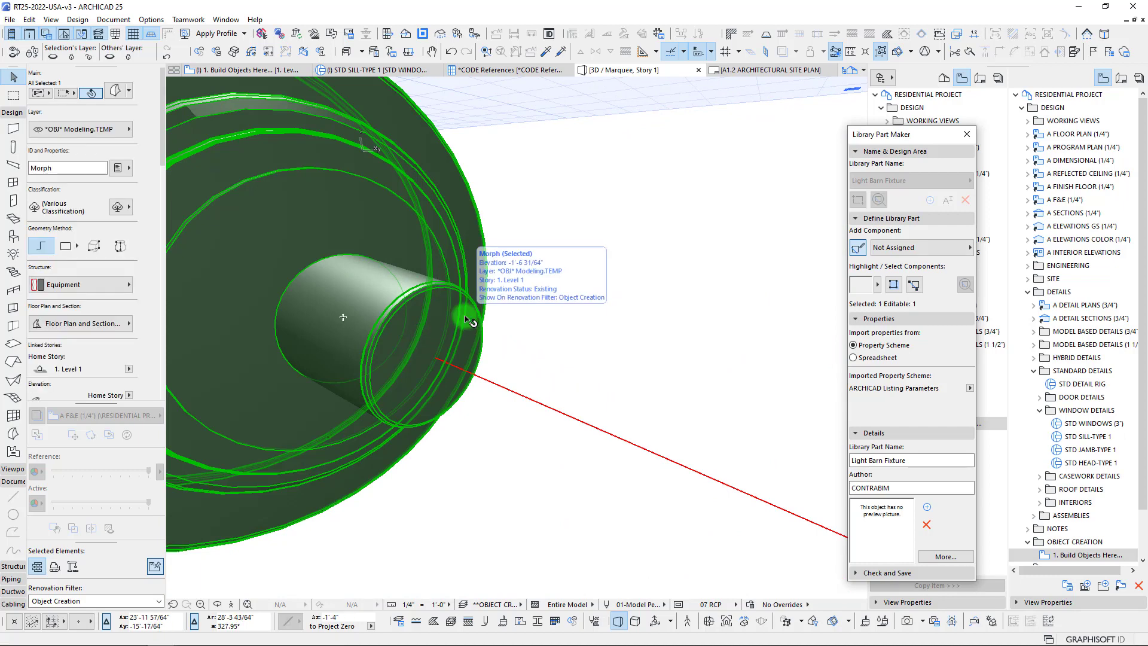
{"action": "key", "text": "F2"}
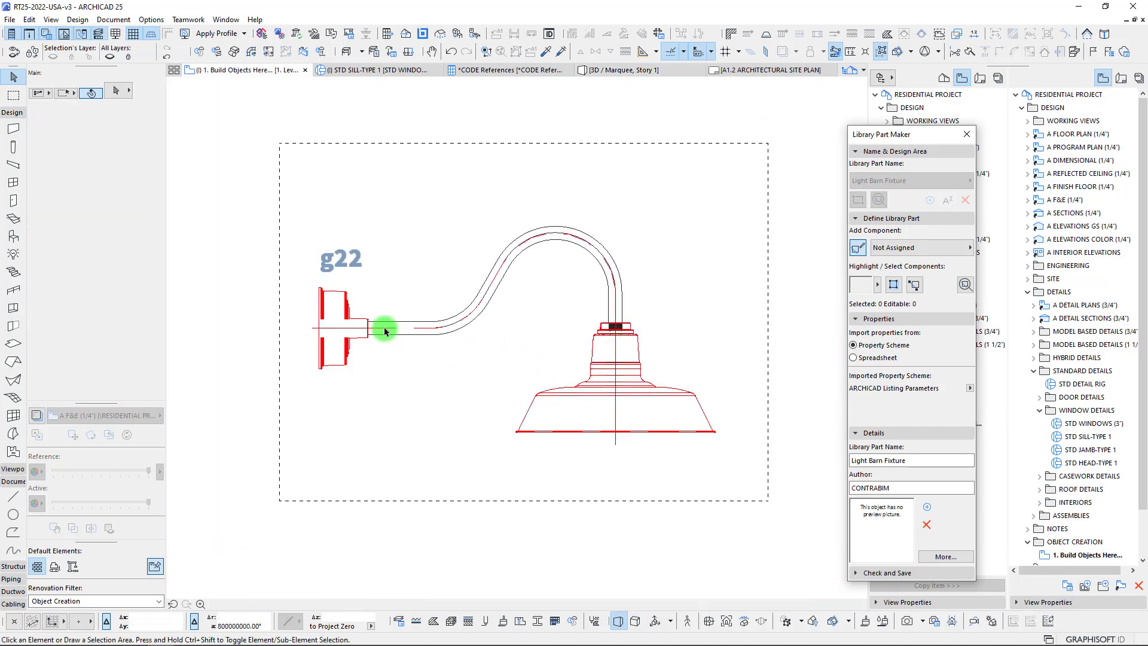
Step: Draw a circular Morph of about 17/32" radius centered on the arm's centerline beside the wall mount's neck, reaching the arm's outer lines
{"action": "scroll", "coordinate": [384, 331], "scroll_direction": "up", "scroll_amount": 8}
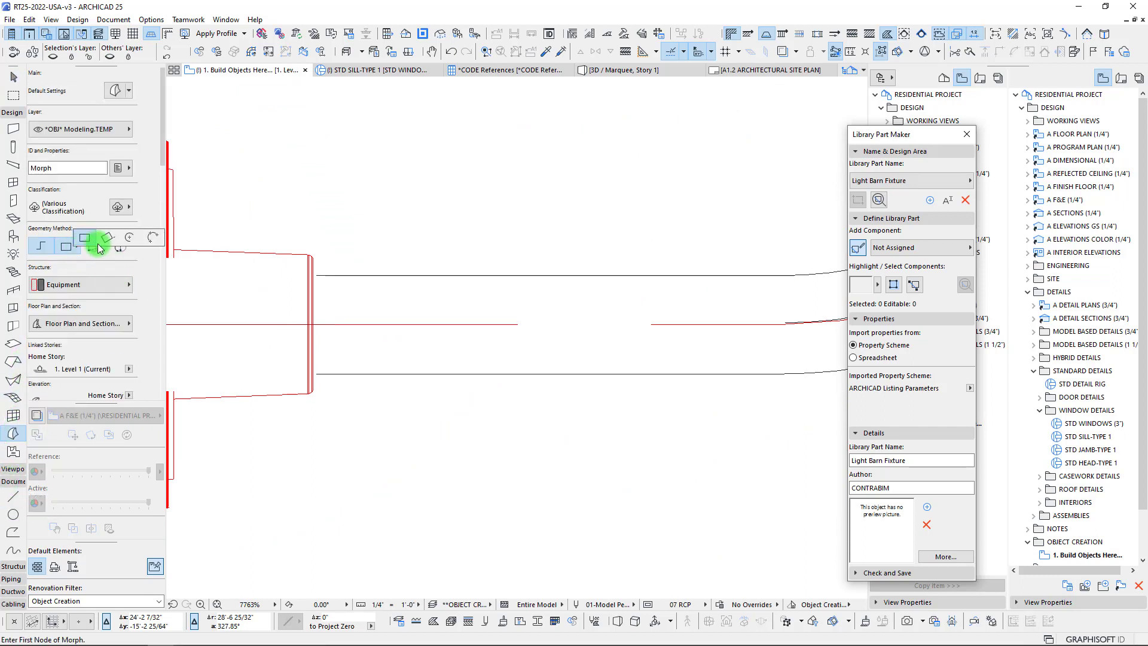
{"action": "left_click", "coordinate": [137, 238]}
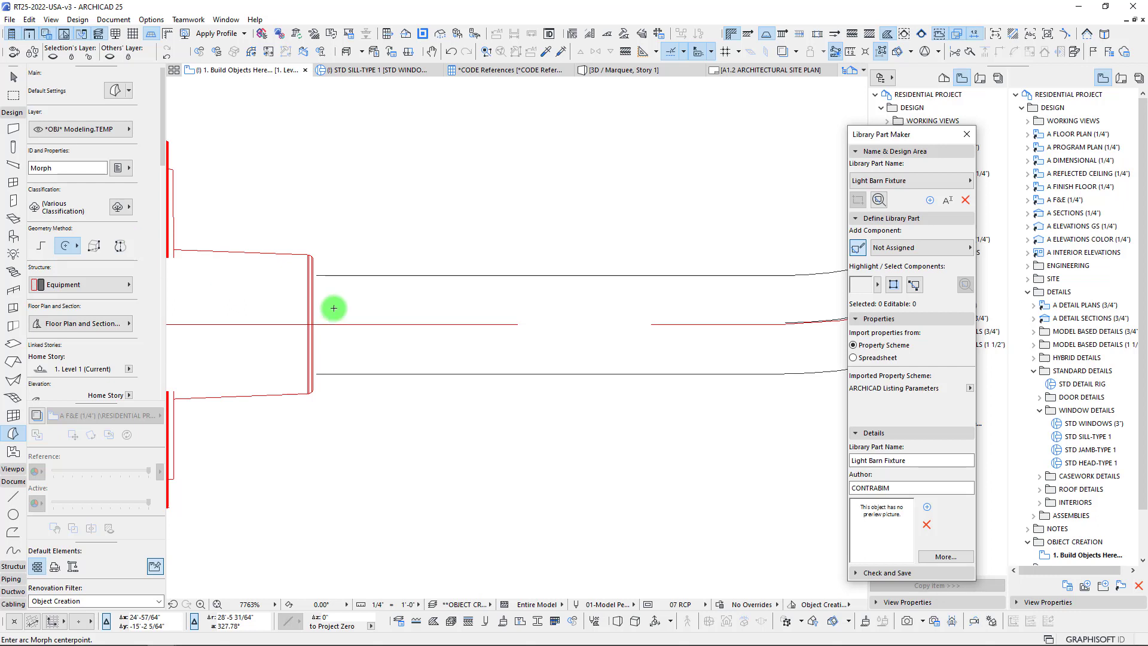
{"action": "left_click", "coordinate": [378, 324]}
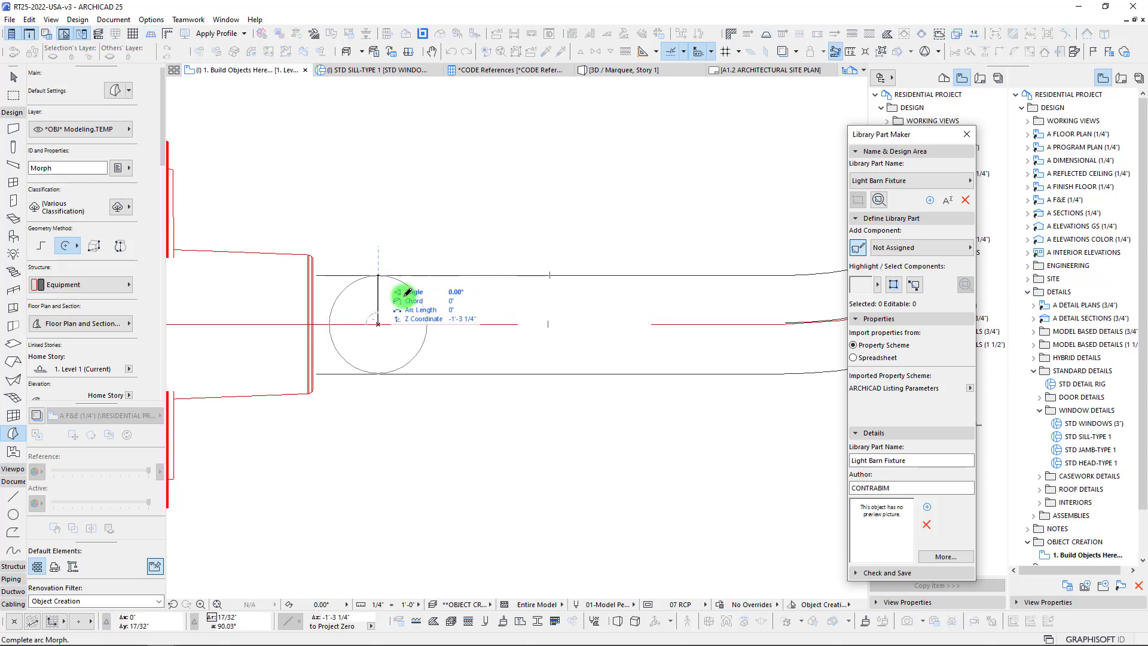
{"action": "left_click", "coordinate": [378, 275]}
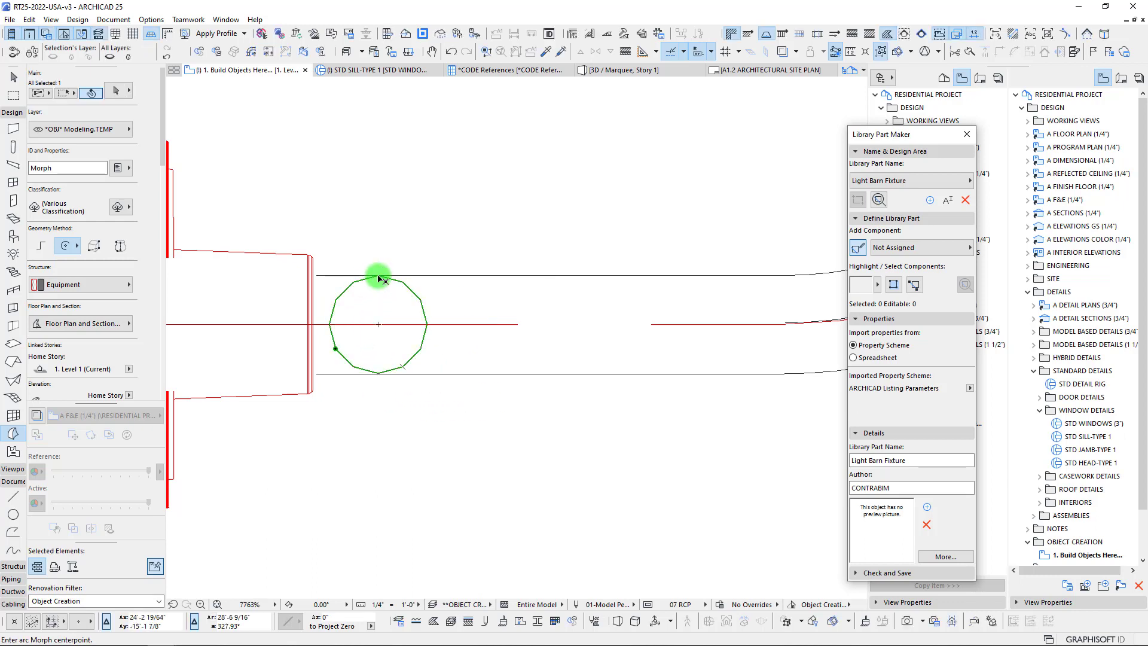
{"action": "left_click", "coordinate": [332, 346]}
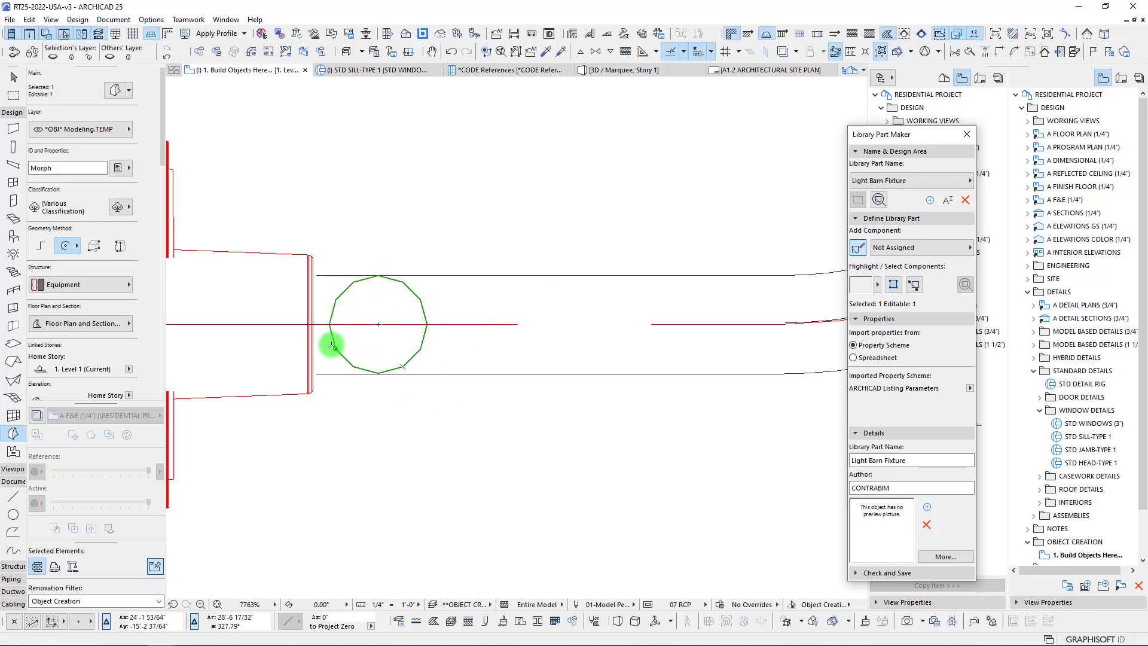
{"action": "key", "text": "ctrl+e"}
{"action": "left_click", "coordinate": [379, 324]}
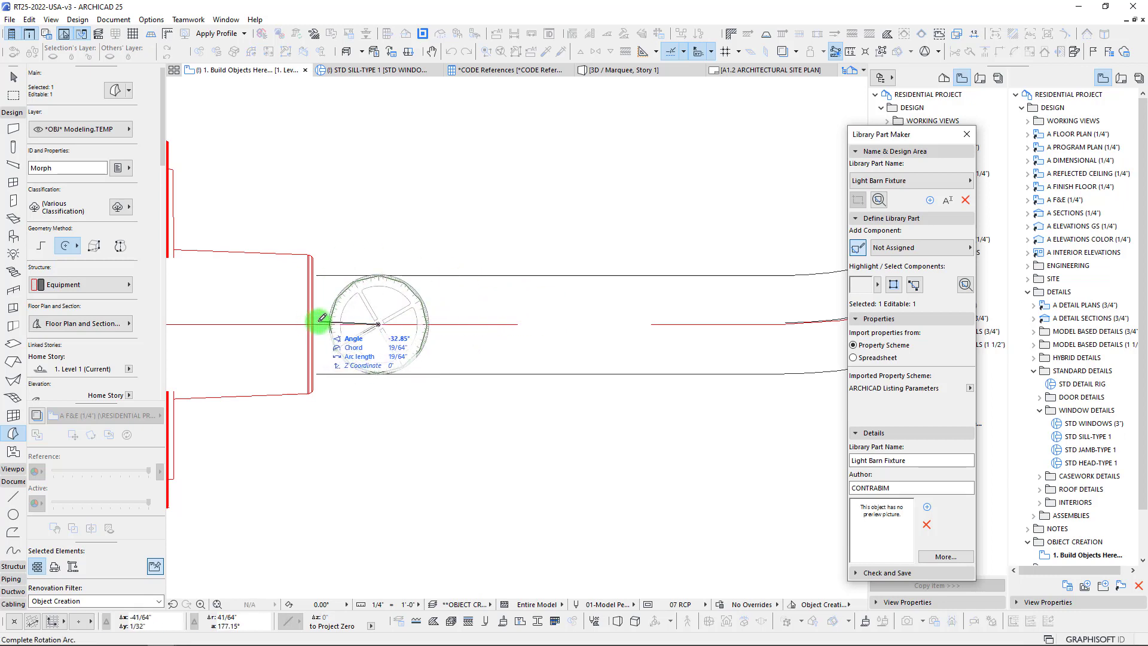
{"action": "scroll", "coordinate": [333, 326], "scroll_direction": "up", "scroll_amount": 4}
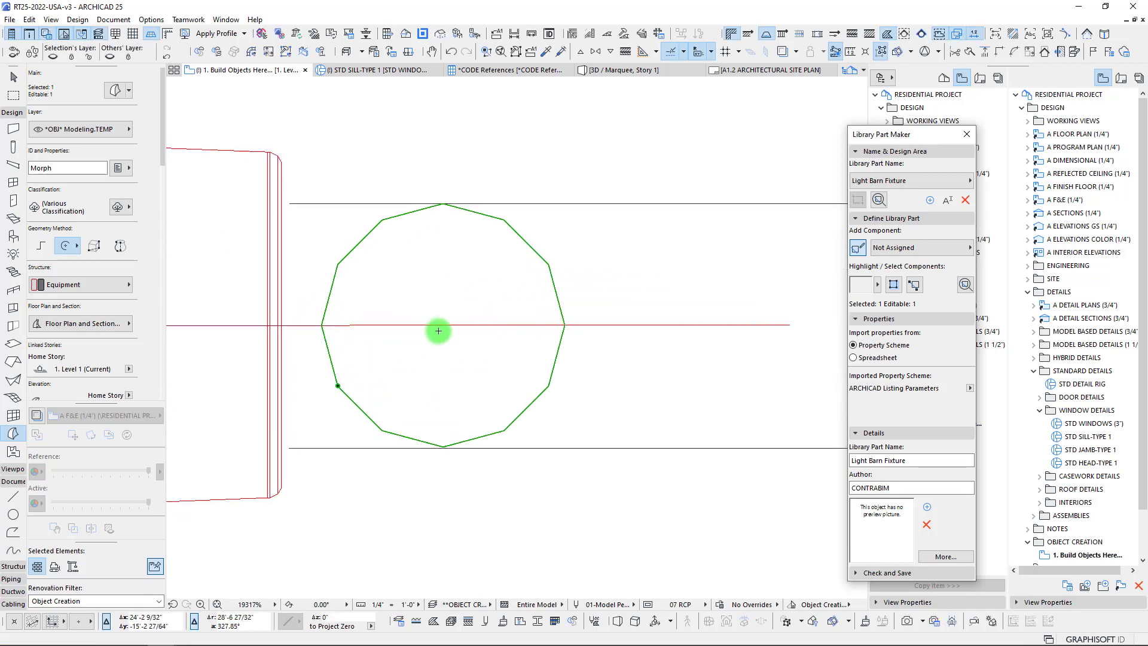
{"action": "key", "text": "ctrl+e"}
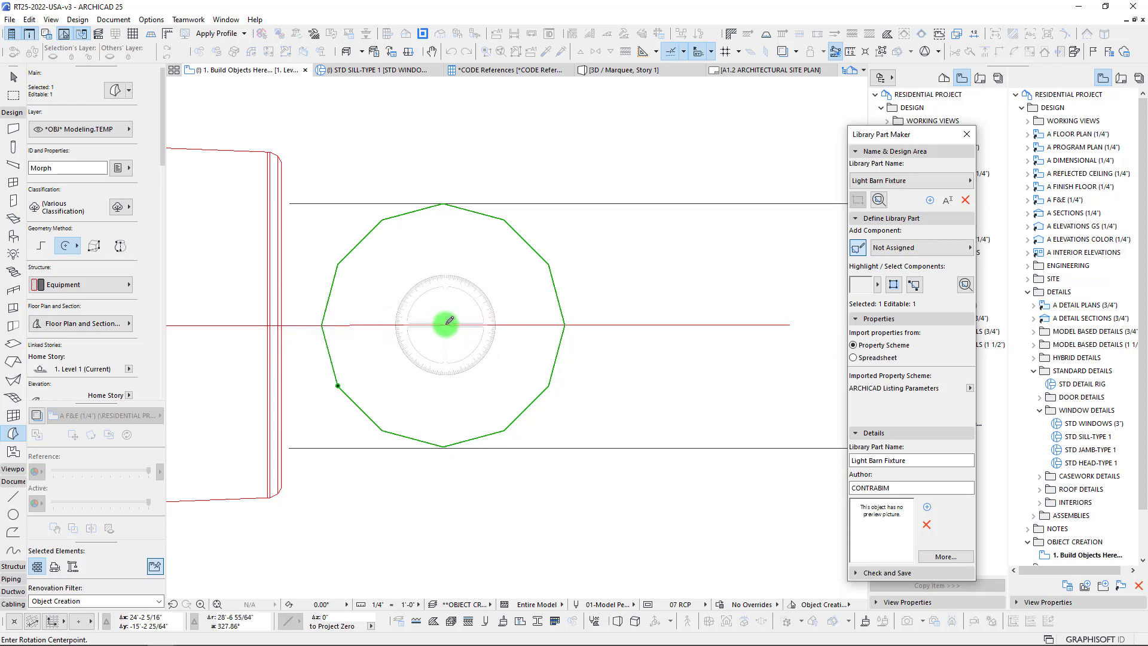
{"action": "scroll", "coordinate": [444, 321], "scroll_direction": "down", "scroll_amount": 3}
{"action": "key", "text": "Escape"}
{"action": "key", "text": "Escape"}
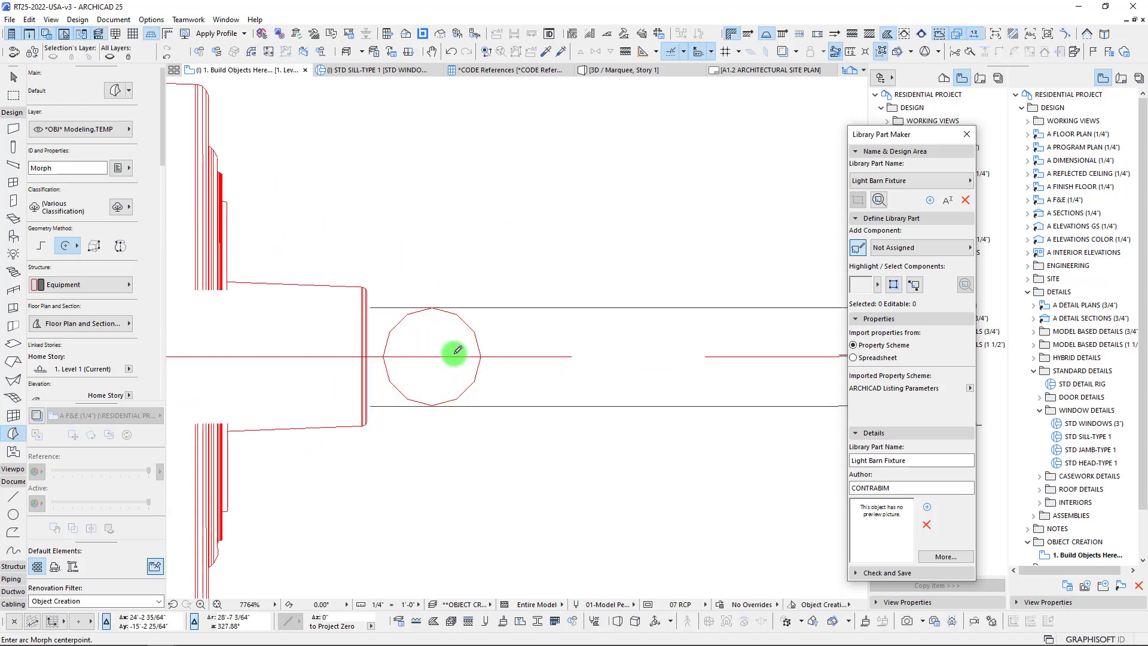
Step: Enclose the whole g22 lamp with its new circle in a marquee and show it in 3D
{"action": "scroll", "coordinate": [448, 352], "scroll_direction": "down", "scroll_amount": 8}
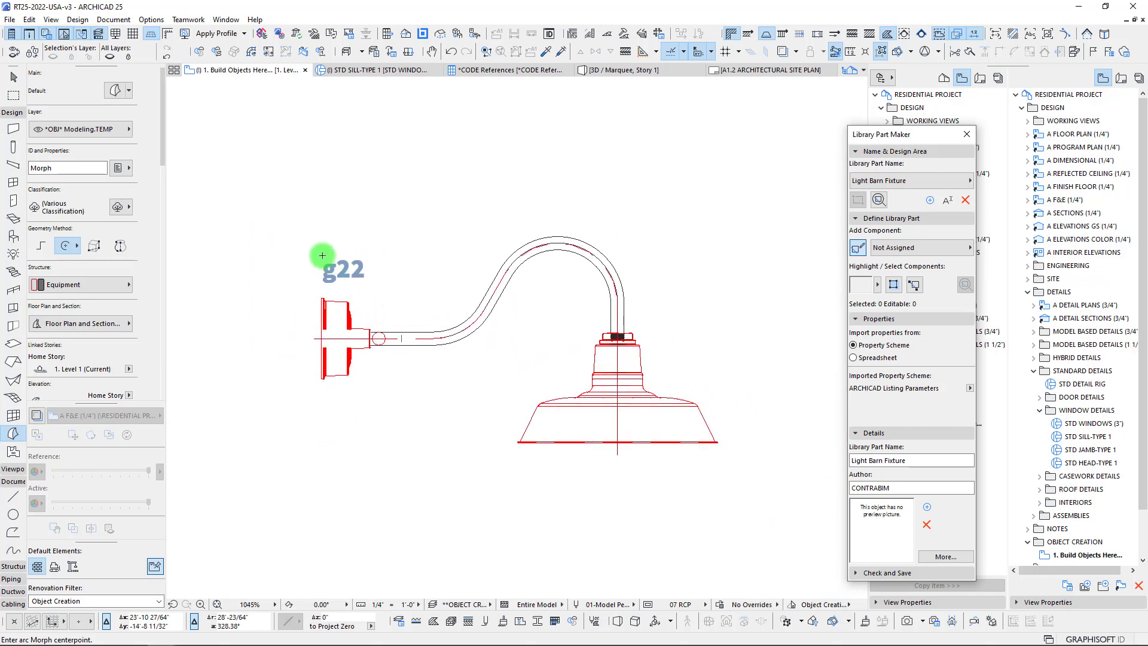
{"action": "left_click", "coordinate": [274, 164]}
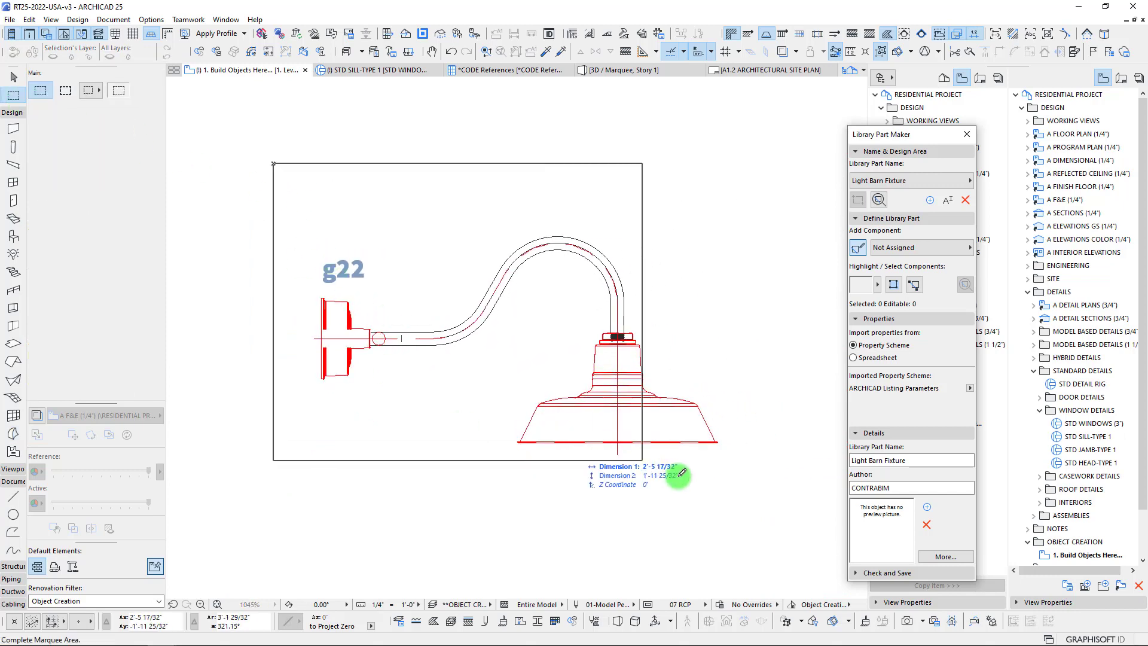
{"action": "left_click", "coordinate": [748, 496]}
{"action": "key", "text": "F5"}
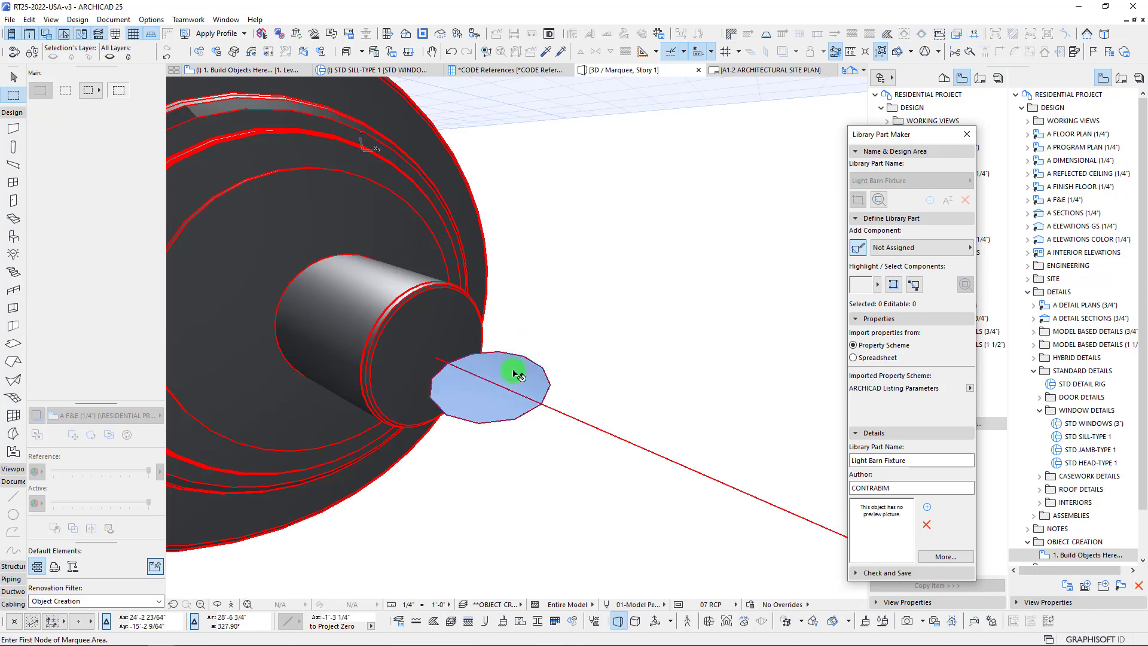
Step: Try to rotate the circular Morph in 3D at the wall mount's neck, and return to the floor plan
{"action": "left_click", "coordinate": [485, 352], "text": "shift"}
{"action": "scroll", "coordinate": [430, 307], "scroll_direction": "down", "scroll_amount": 6}
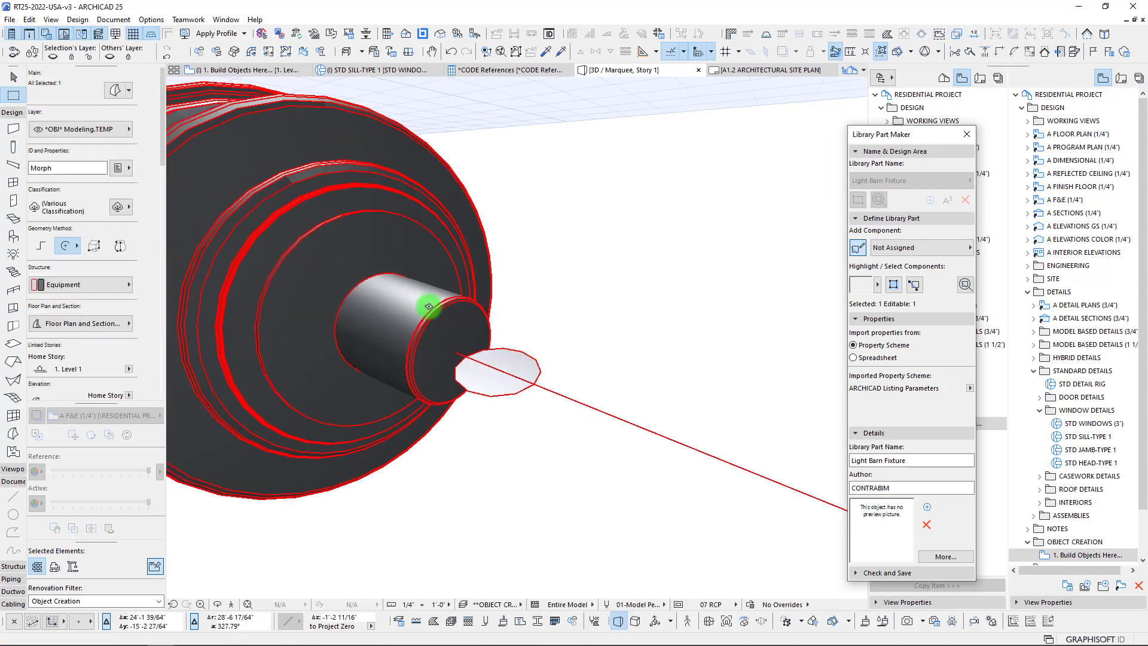
{"action": "middle_click_drag", "start_coordinate": [430, 307], "coordinate": [440, 369], "text": "shift"}
{"action": "scroll", "coordinate": [452, 375], "scroll_direction": "down", "scroll_amount": 6}
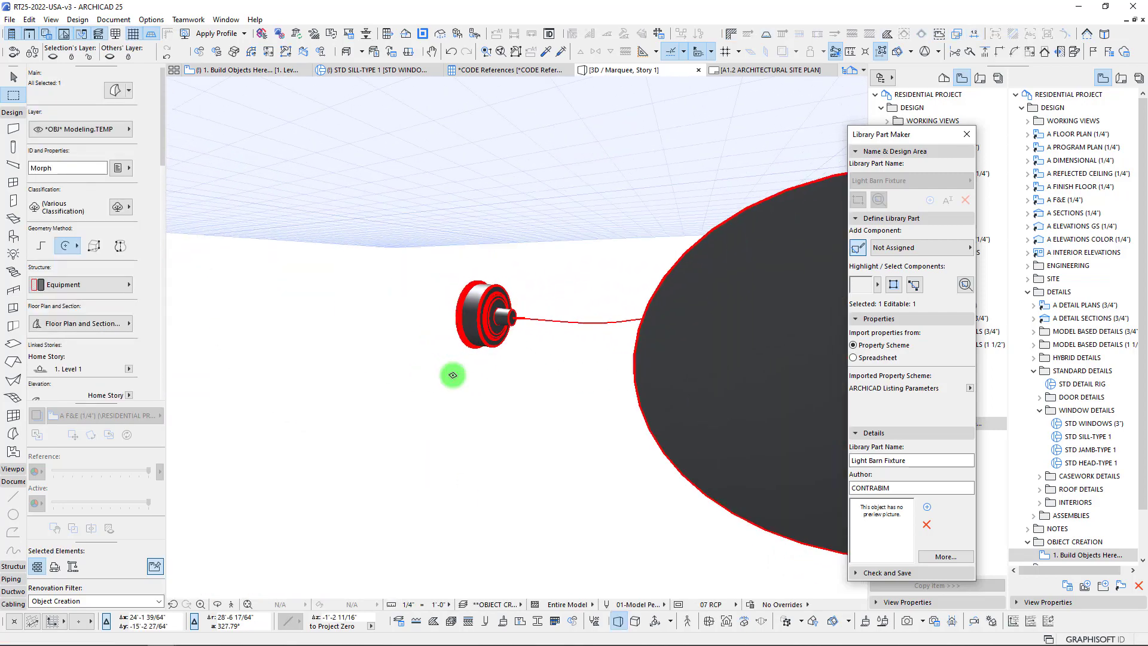
{"action": "scroll", "coordinate": [509, 358], "scroll_direction": "up", "scroll_amount": 7}
{"action": "scroll", "coordinate": [510, 359], "scroll_direction": "up", "scroll_amount": 8}
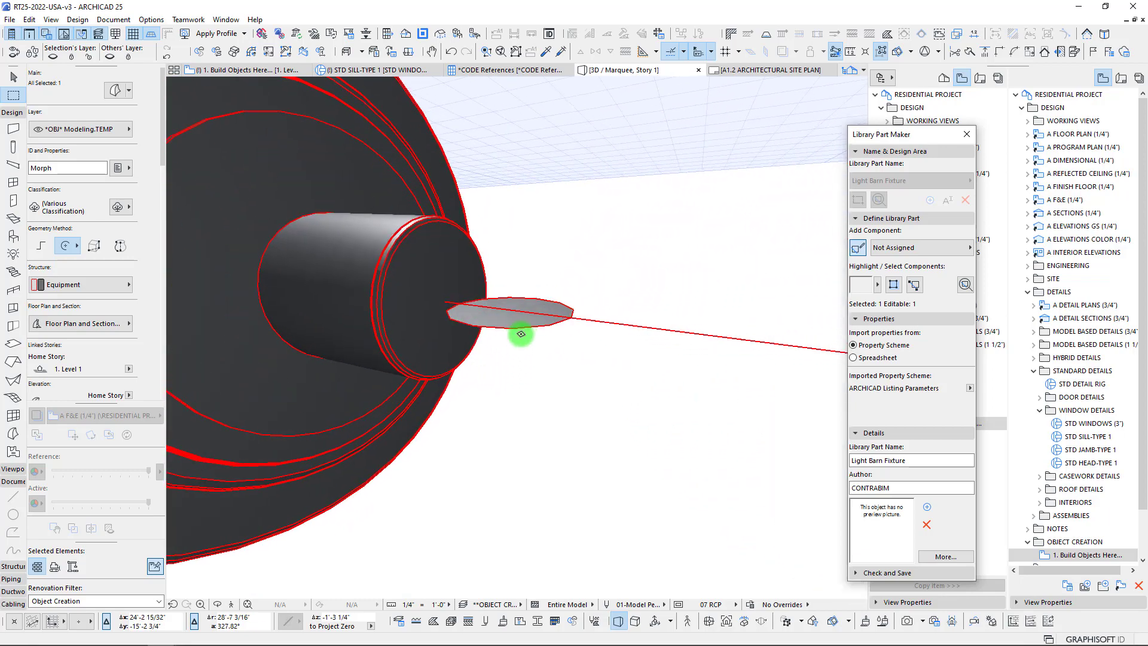
{"action": "middle_click_drag", "start_coordinate": [457, 342], "coordinate": [487, 397], "text": "shift"}
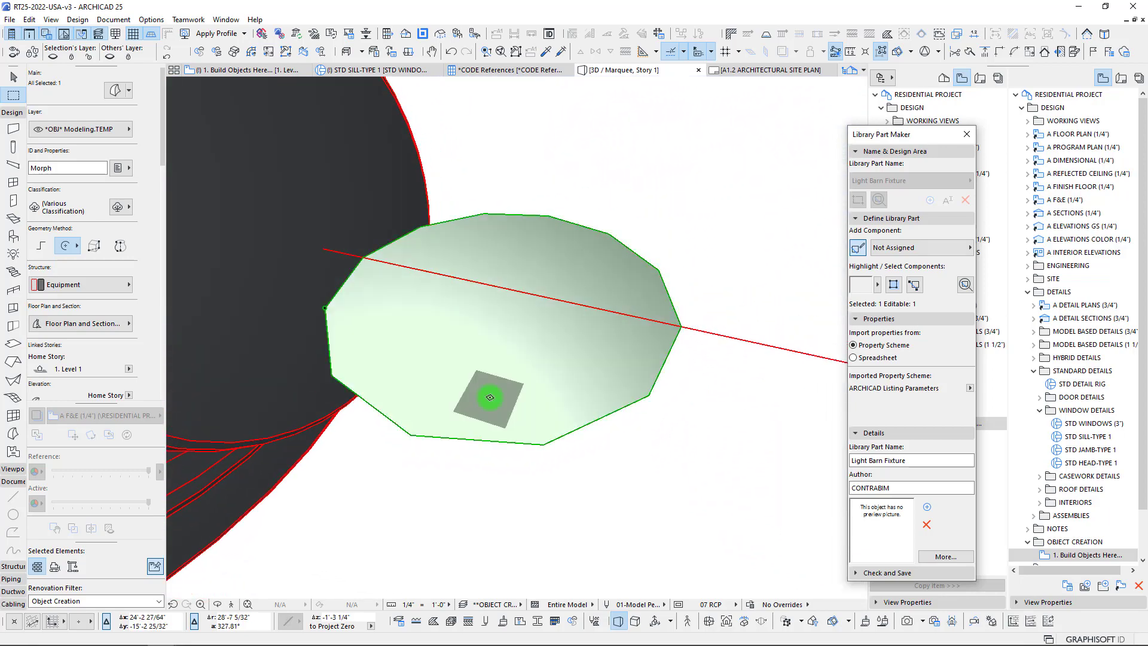
{"action": "key", "text": "ctrl+e"}
{"action": "scroll", "coordinate": [513, 287], "scroll_direction": "down", "scroll_amount": 2}
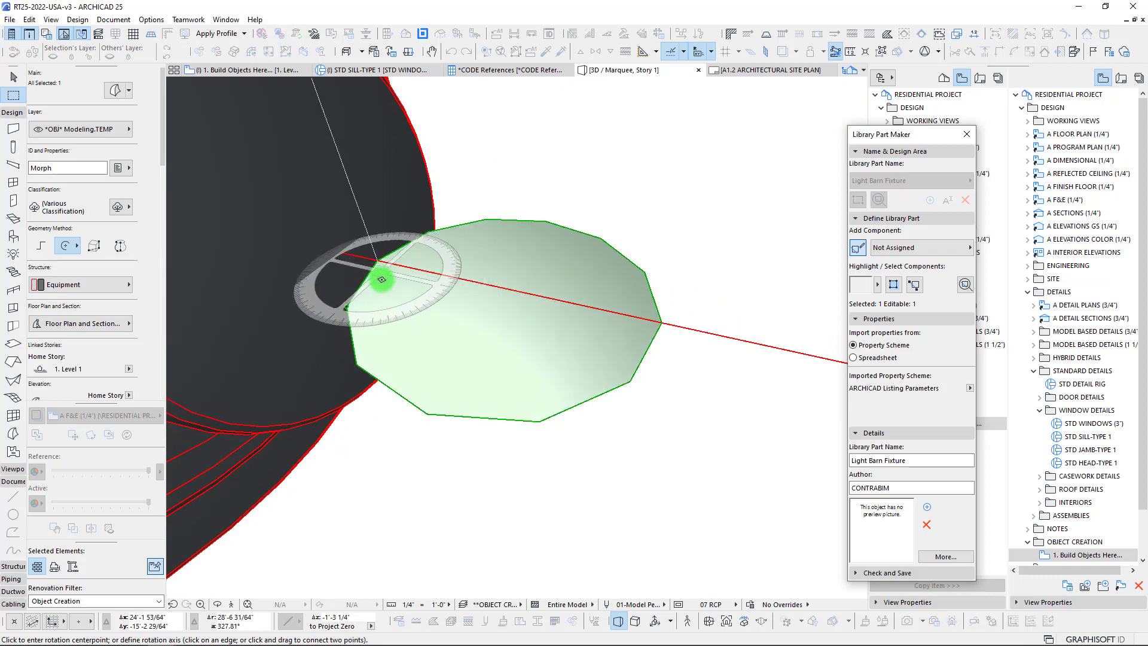
{"action": "middle_click_drag", "start_coordinate": [379, 277], "coordinate": [485, 305], "text": "shift"}
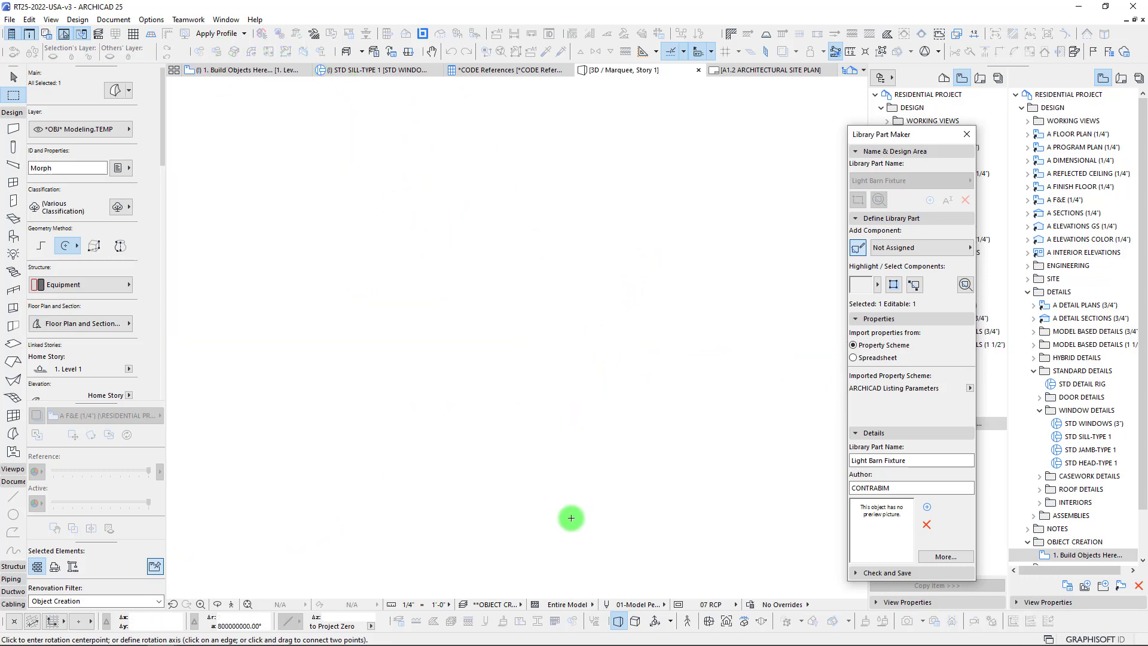
{"action": "key", "text": "F2"}
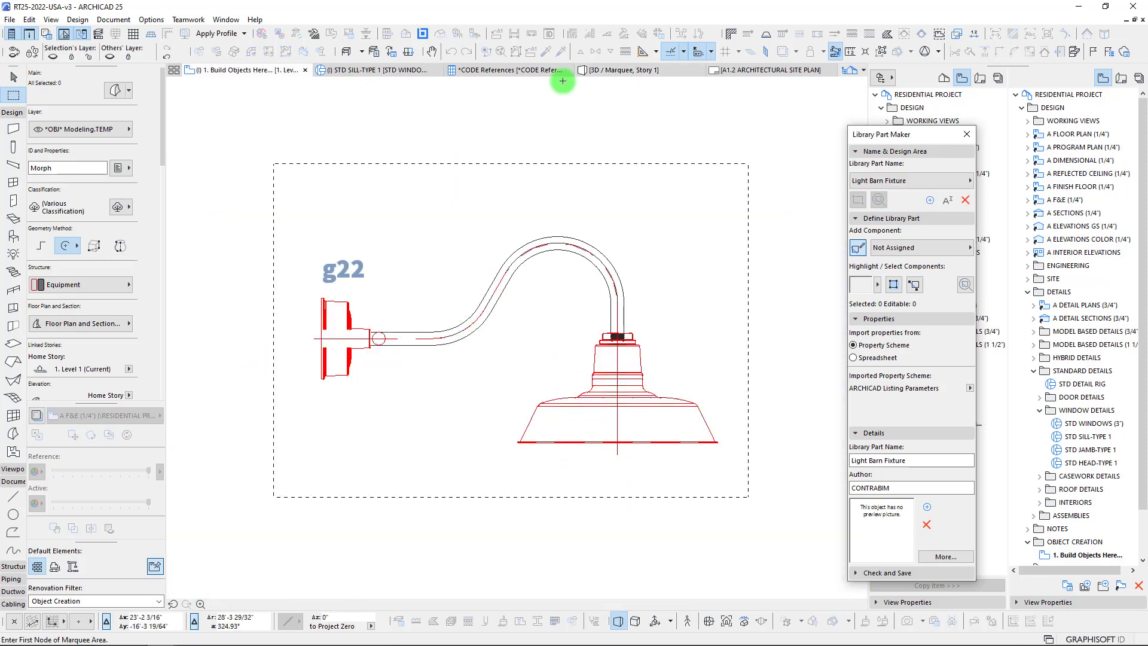
Step: Retry rotating the circular Morph from a reset 3D view, and go back to the floor plan with nothing selected
{"action": "left_click", "coordinate": [628, 70]}
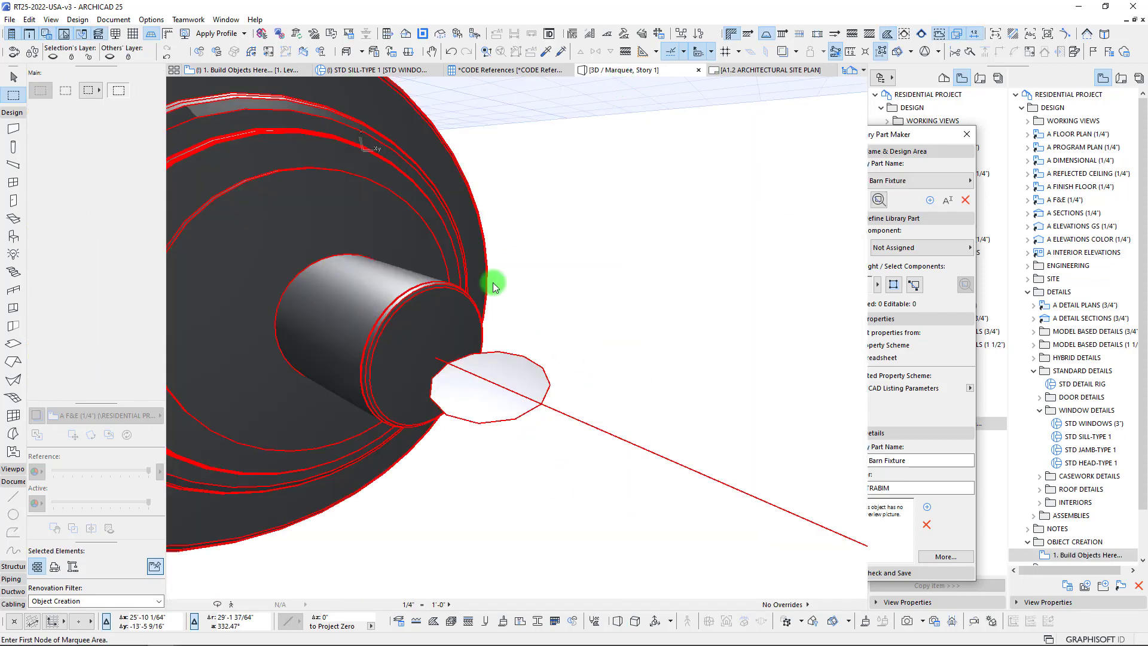
{"action": "middle_click", "coordinate": [546, 351]}
{"action": "middle_click", "coordinate": [547, 352]}
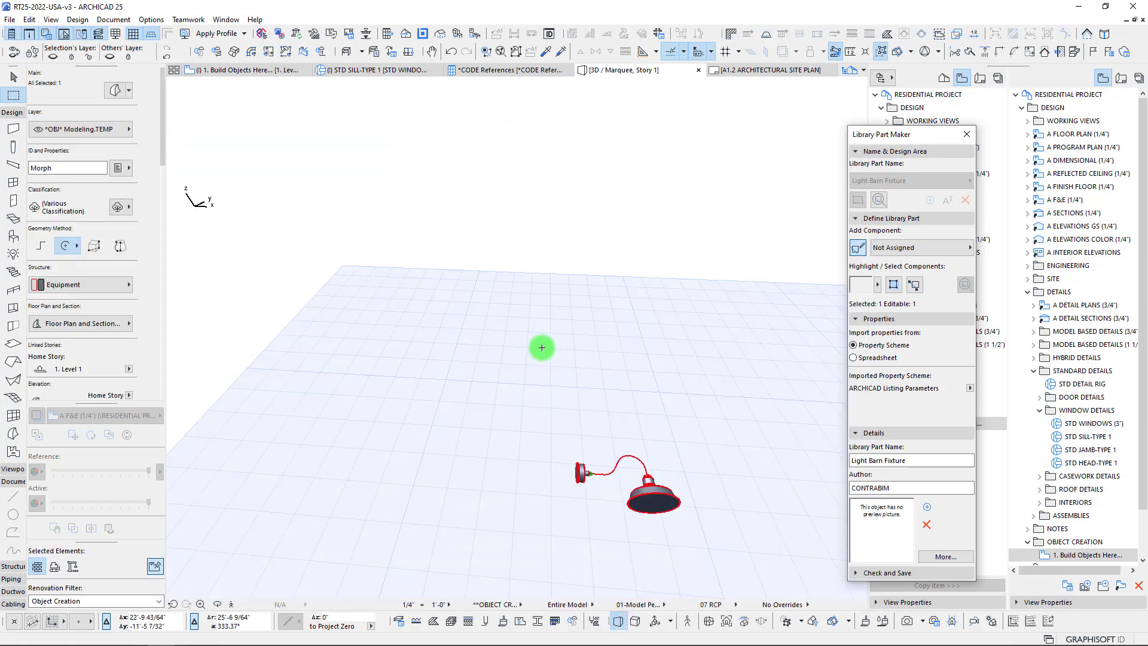
{"action": "scroll", "coordinate": [604, 454], "scroll_direction": "up", "scroll_amount": 8}
{"action": "scroll", "coordinate": [467, 491], "scroll_direction": "up", "scroll_amount": 5}
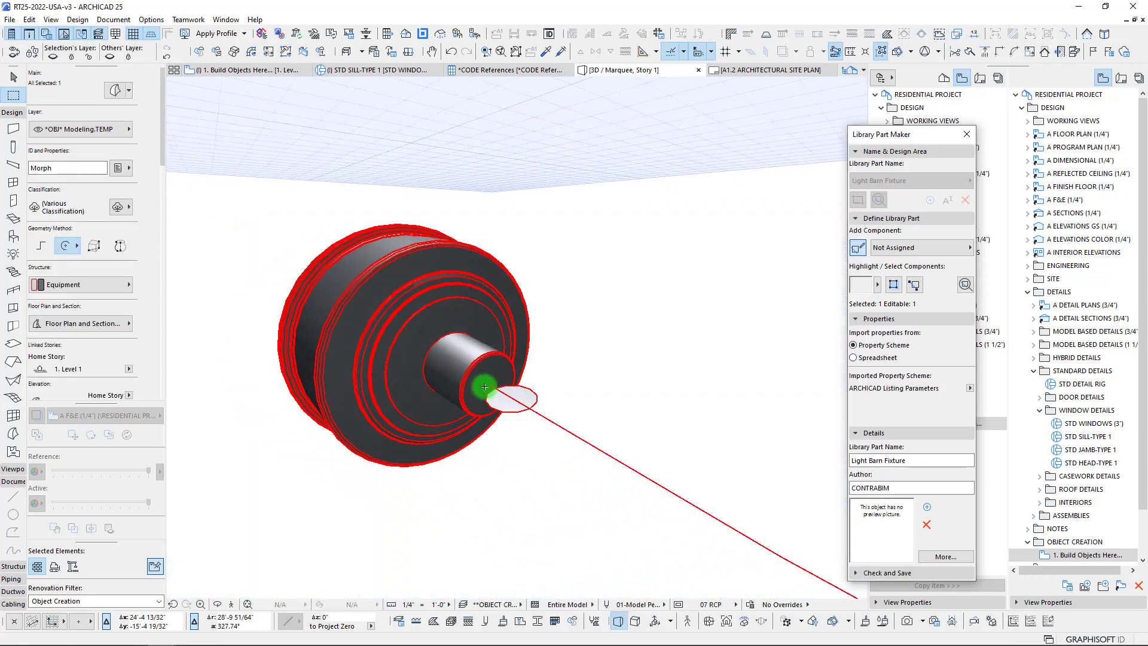
{"action": "key", "text": "Escape"}
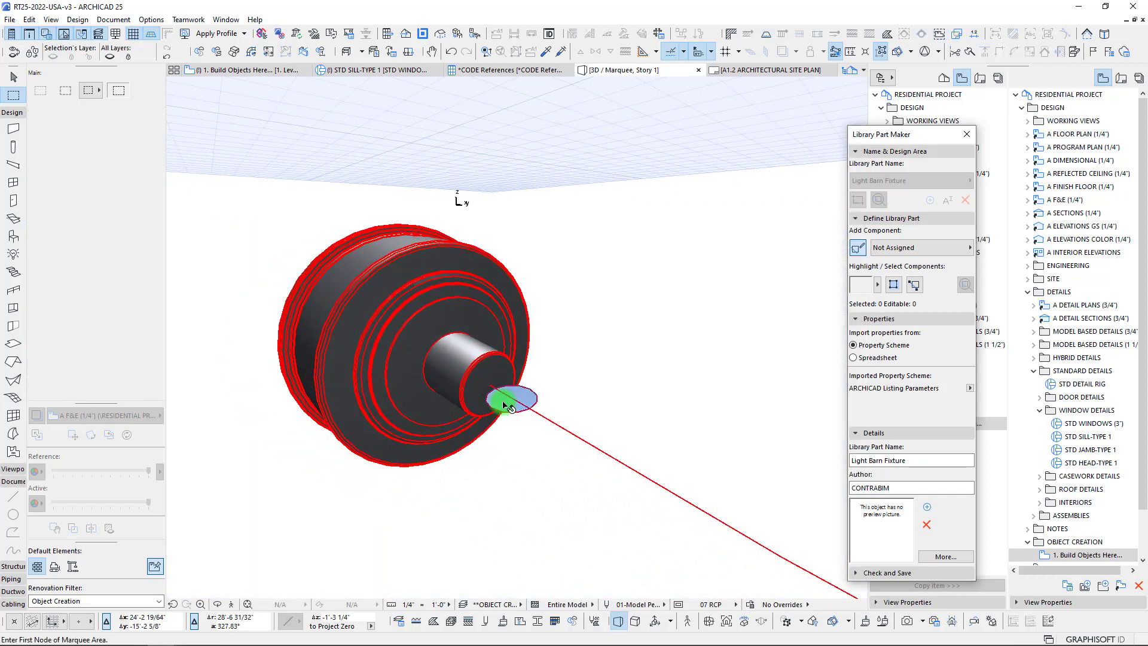
{"action": "left_click", "coordinate": [505, 405]}
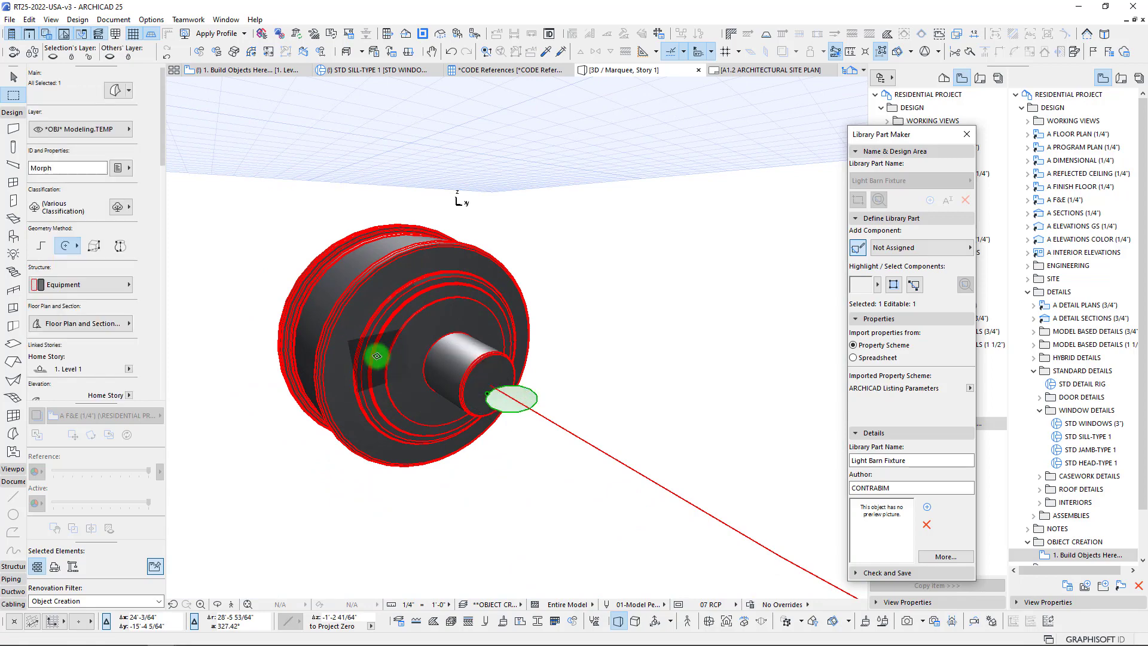
{"action": "key", "text": "ctrl+e"}
{"action": "middle_click_drag", "start_coordinate": [476, 393], "coordinate": [525, 396], "text": "shift"}
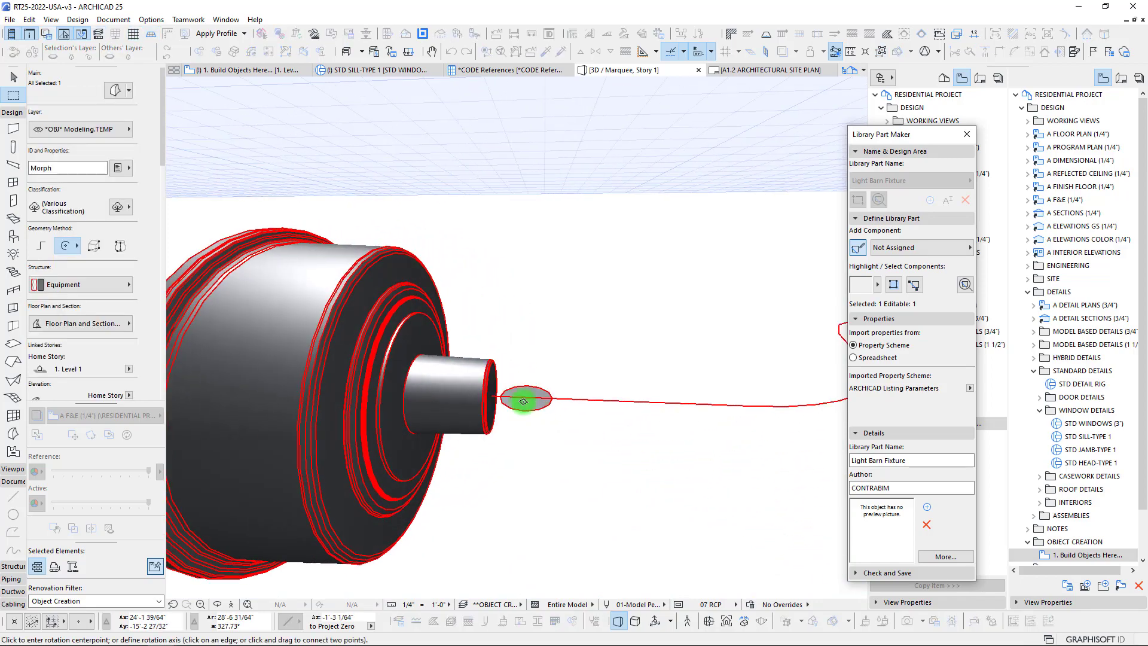
{"action": "scroll", "coordinate": [746, 402], "scroll_direction": "up", "scroll_amount": 3}
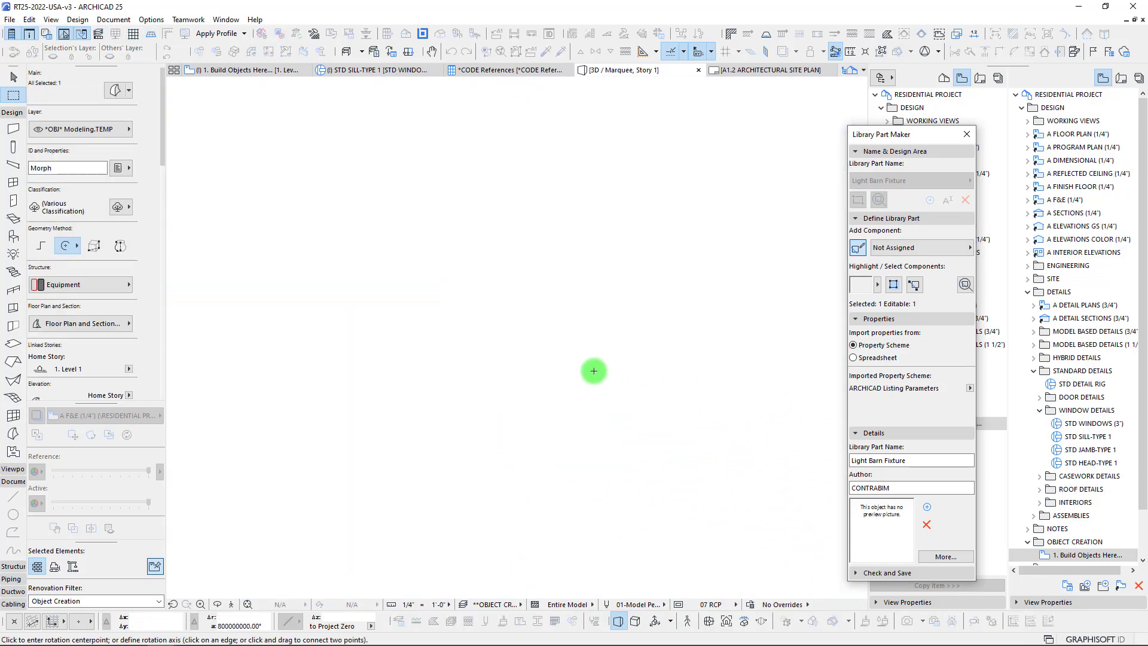
{"action": "key", "text": "F2"}
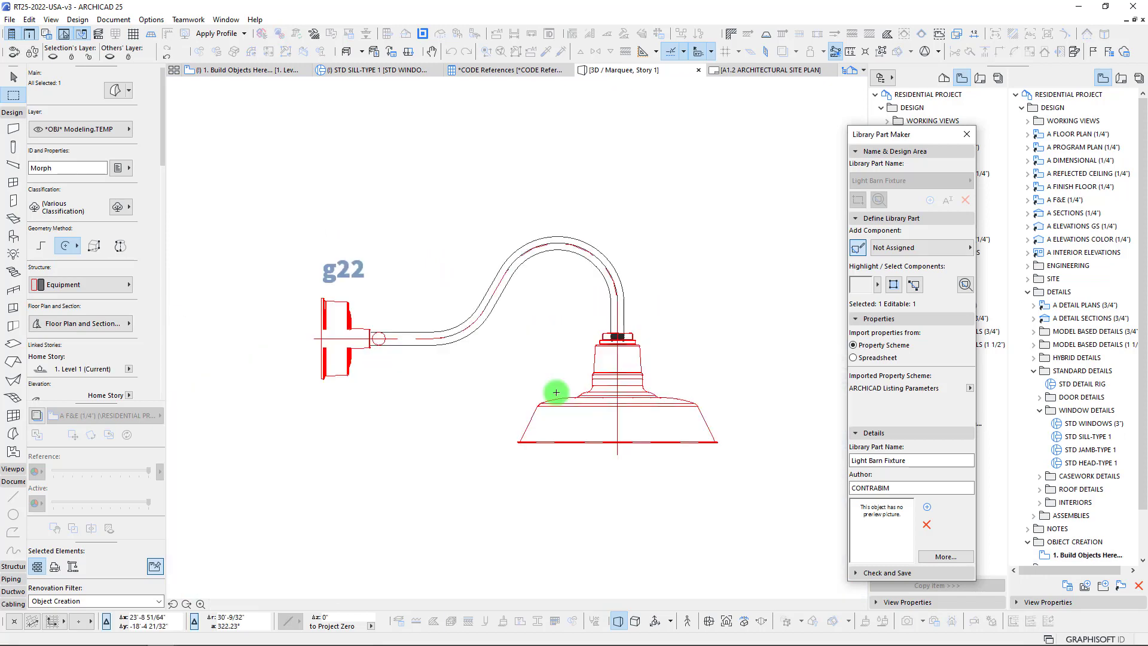
{"action": "key", "text": "Escape"}
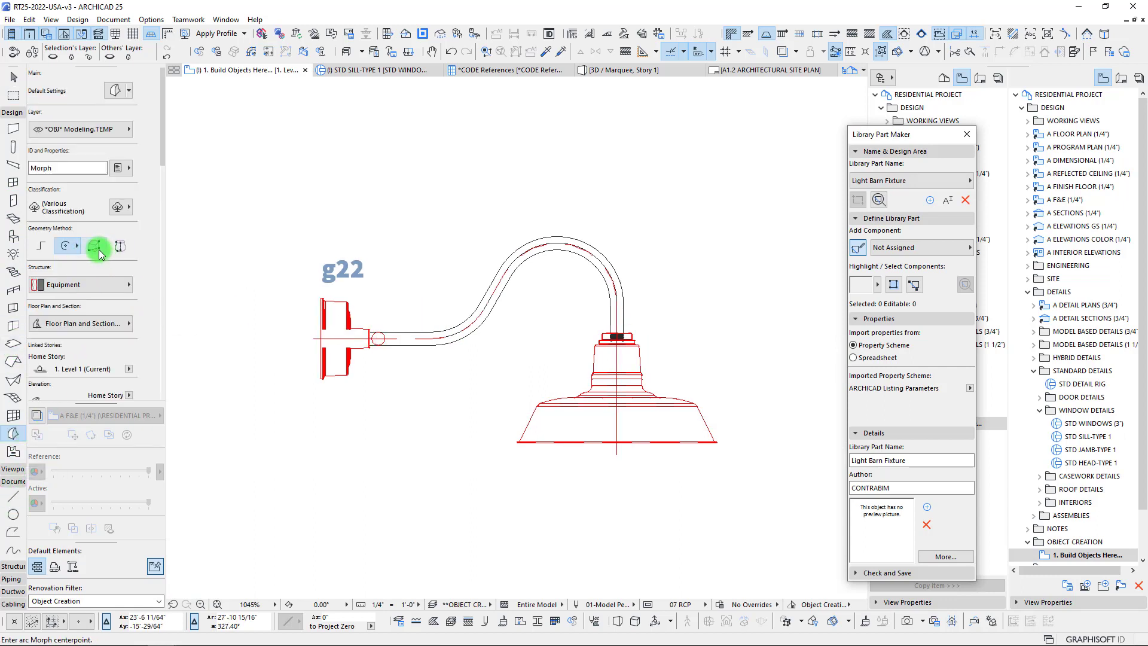
Step: Draw a small rectangular box Morph above the arm's straight section with an extrusion length of 1
{"action": "scroll", "coordinate": [391, 302], "scroll_direction": "up", "scroll_amount": 3}
{"action": "left_click", "coordinate": [368, 315]}
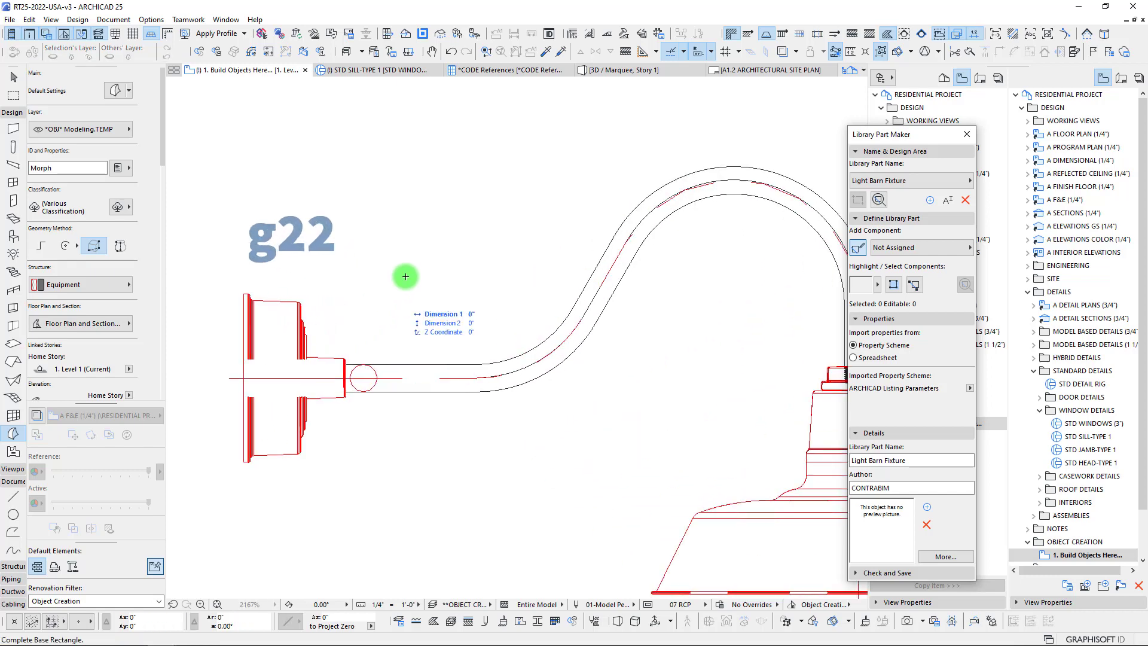
{"action": "left_click", "coordinate": [434, 265]}
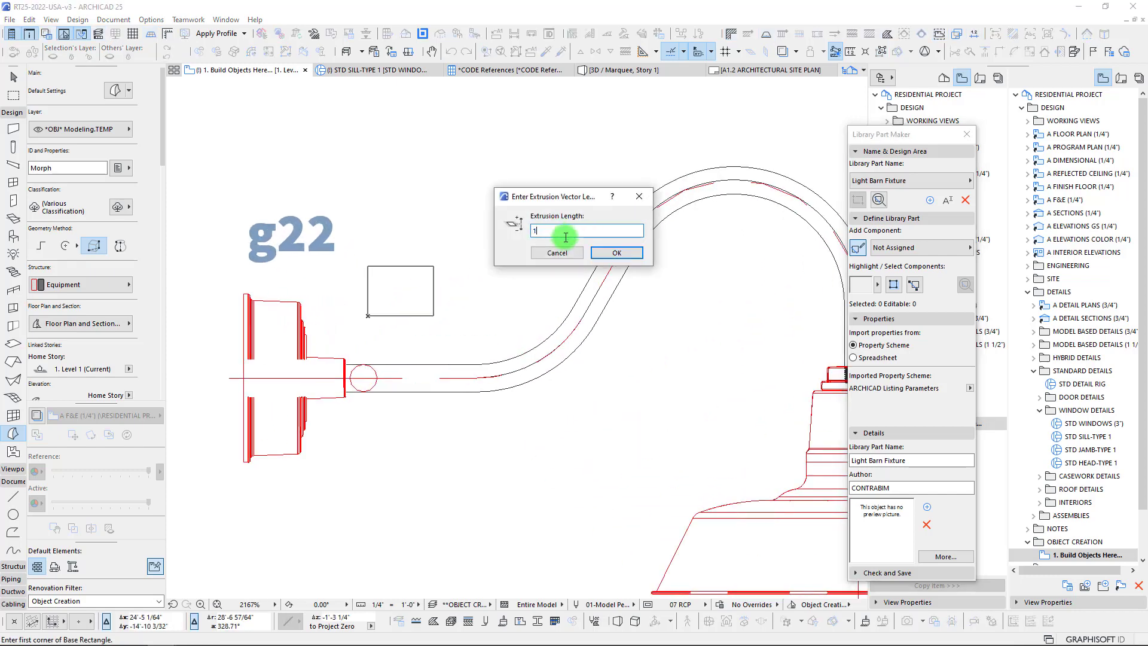
{"action": "key", "text": "Return"}
Step: Move the box Morph down so its lower edge lies on the arm's centerline, just beyond the circle
{"action": "left_click", "coordinate": [392, 295]}
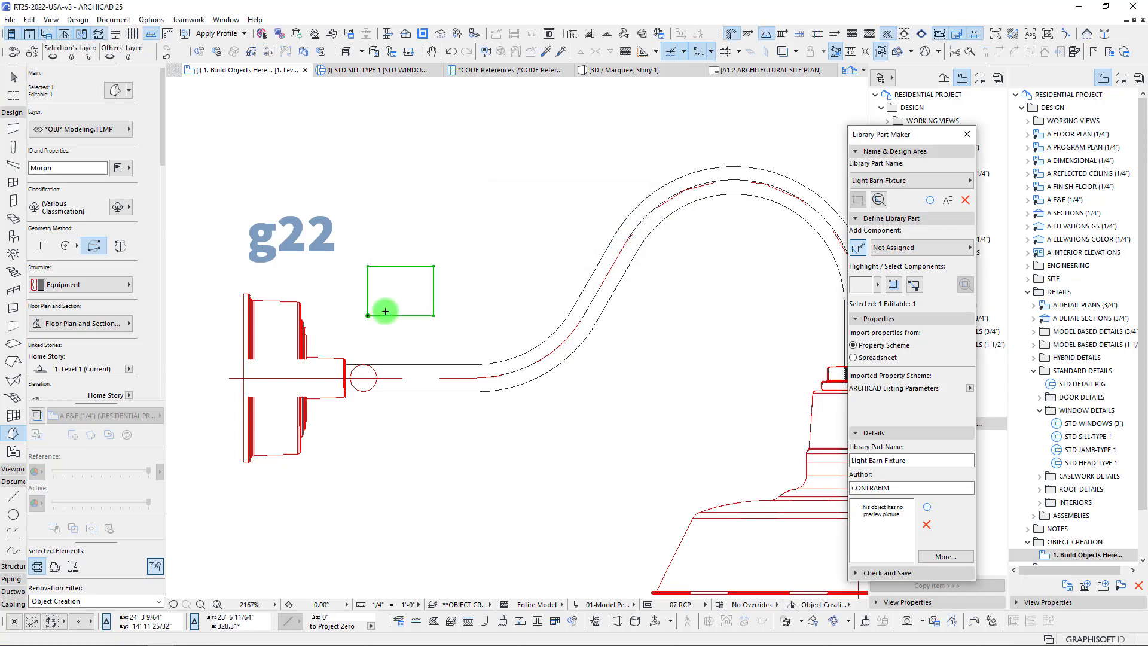
{"action": "left_click_drag", "start_coordinate": [397, 314], "coordinate": [389, 379]}
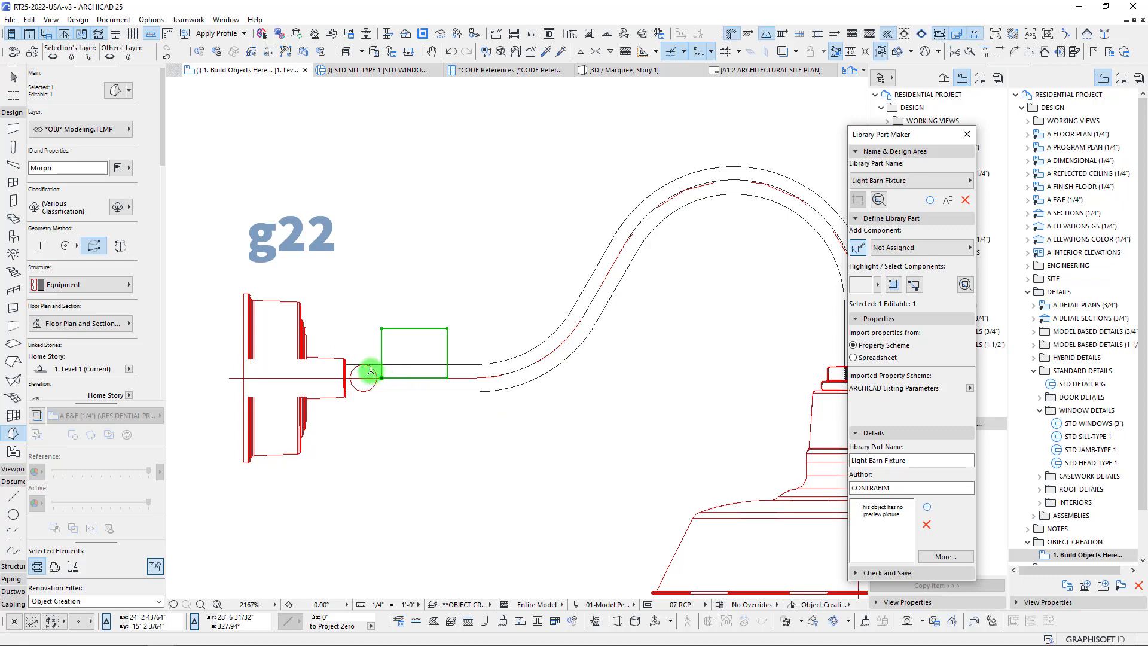
{"action": "scroll", "coordinate": [381, 369], "scroll_direction": "up", "scroll_amount": 5}
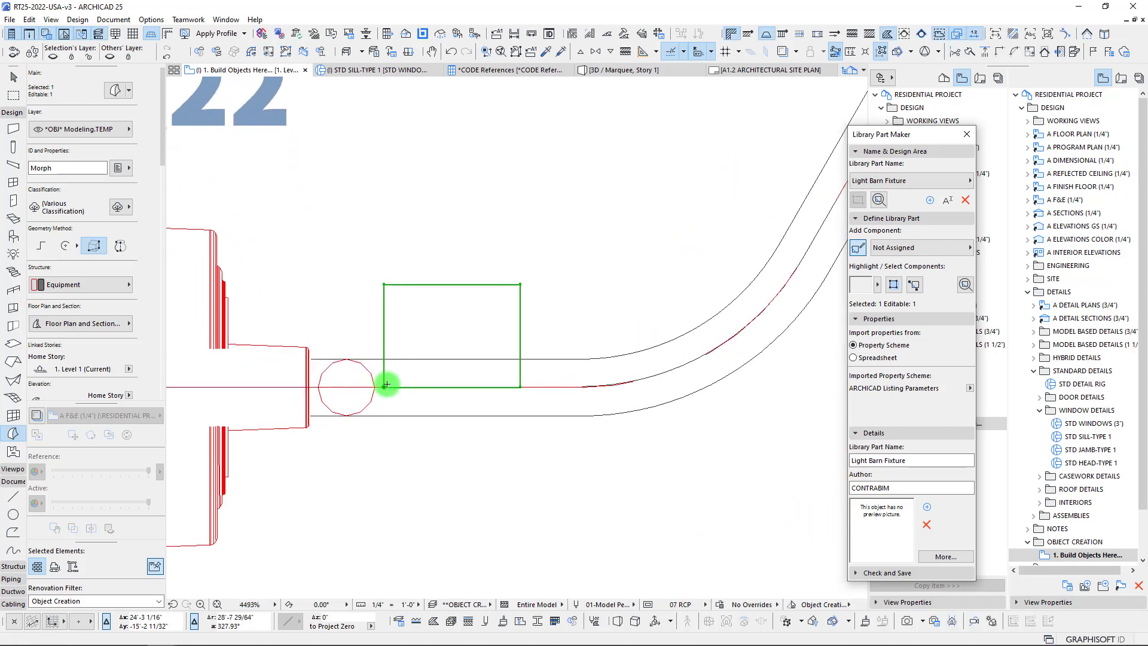
{"action": "scroll", "coordinate": [385, 383], "scroll_direction": "down", "scroll_amount": 5}
{"action": "key", "text": "Escape"}
Step: Enclose the whole g22 fixture in a marquee on the floor plan and show it in 3D
{"action": "scroll", "coordinate": [337, 239], "scroll_direction": "down", "scroll_amount": 5}
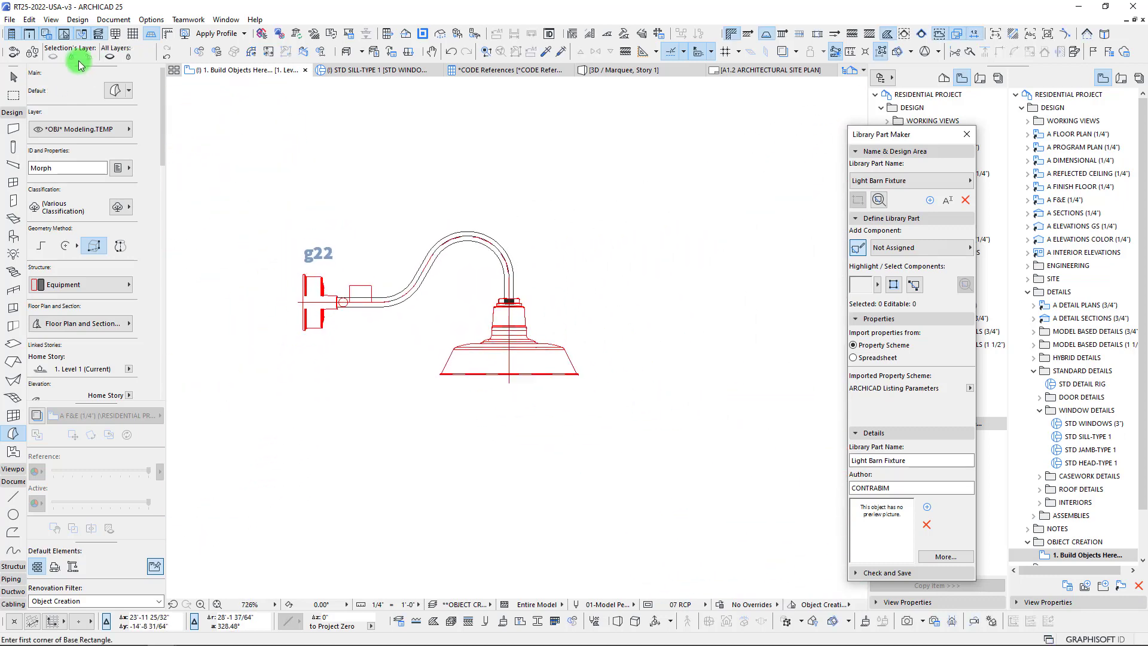
{"action": "left_click", "coordinate": [13, 96]}
{"action": "left_click", "coordinate": [256, 162]}
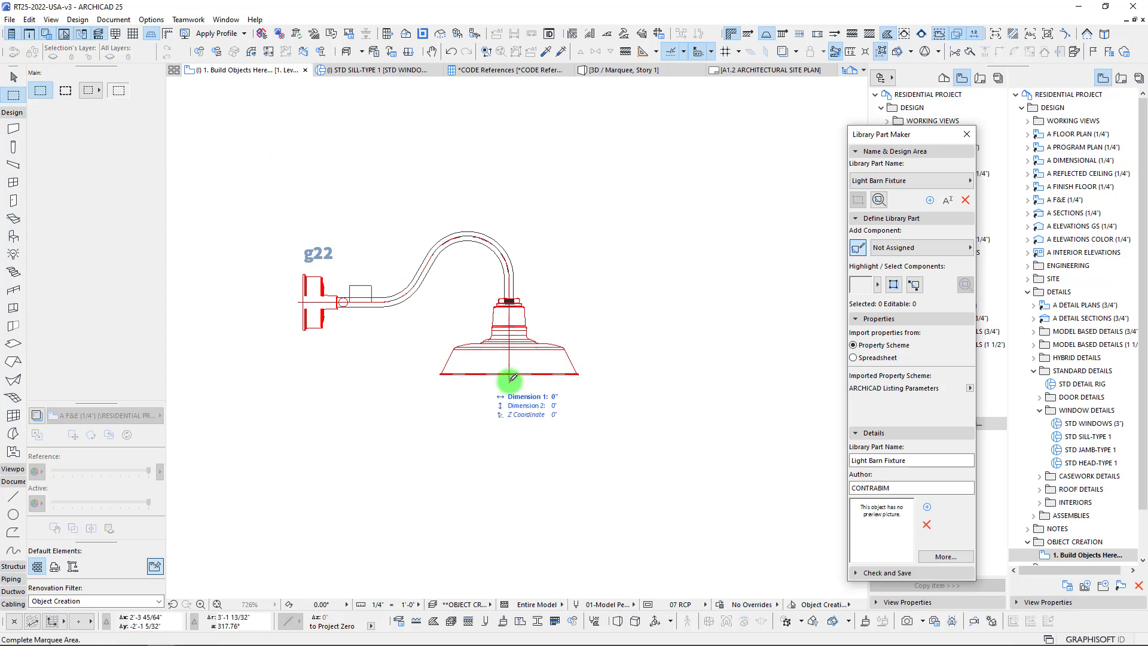
{"action": "left_click", "coordinate": [626, 428]}
{"action": "key", "text": "F3"}
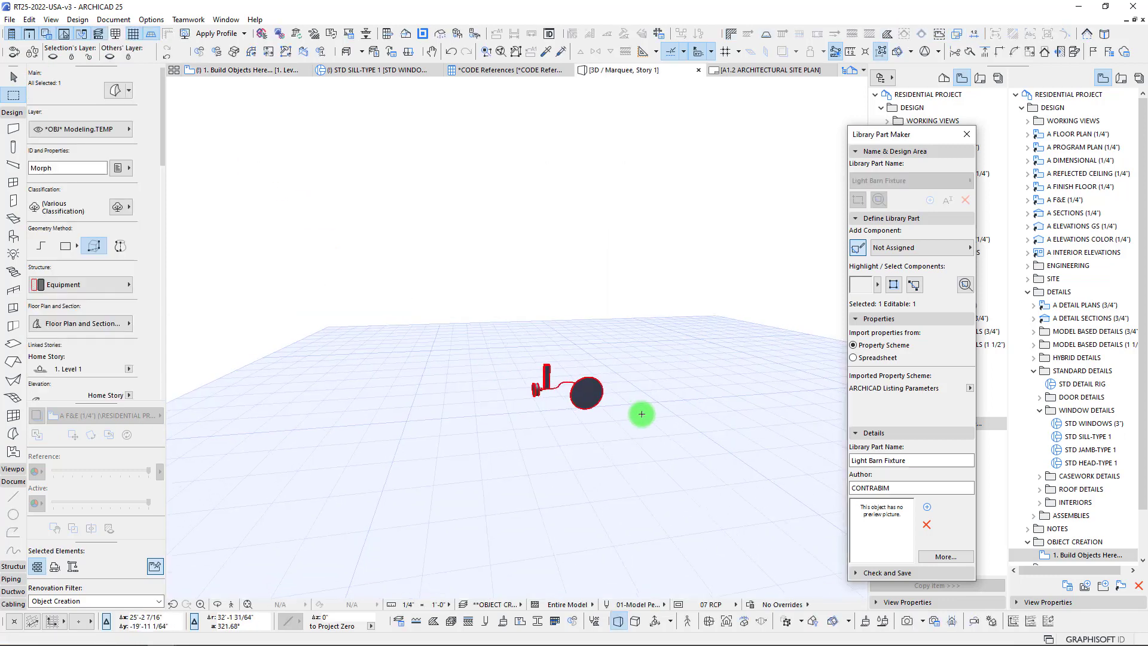
Step: Rotate the circular Morph about 90° in the plane of the box's side face so the circle stands upright
{"action": "middle_click_drag", "start_coordinate": [640, 415], "coordinate": [576, 408], "text": "shift"}
{"action": "scroll", "coordinate": [576, 408], "scroll_direction": "up", "scroll_amount": 2}
{"action": "scroll", "coordinate": [576, 408], "scroll_direction": "up", "scroll_amount": 6}
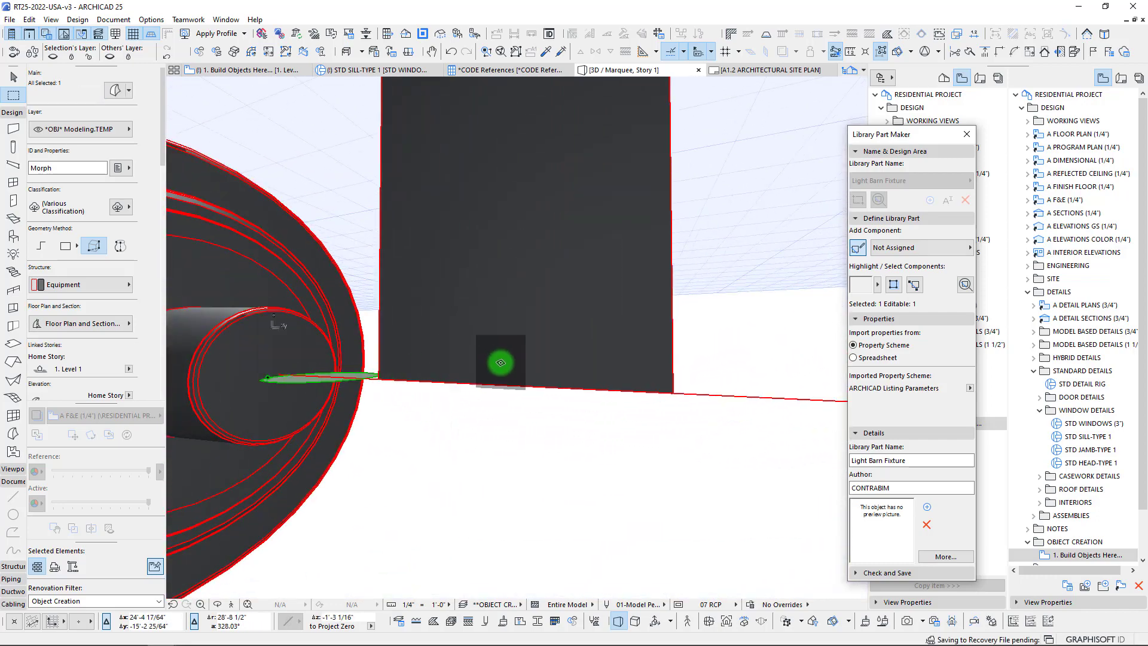
{"action": "key", "text": "ctrl+e"}
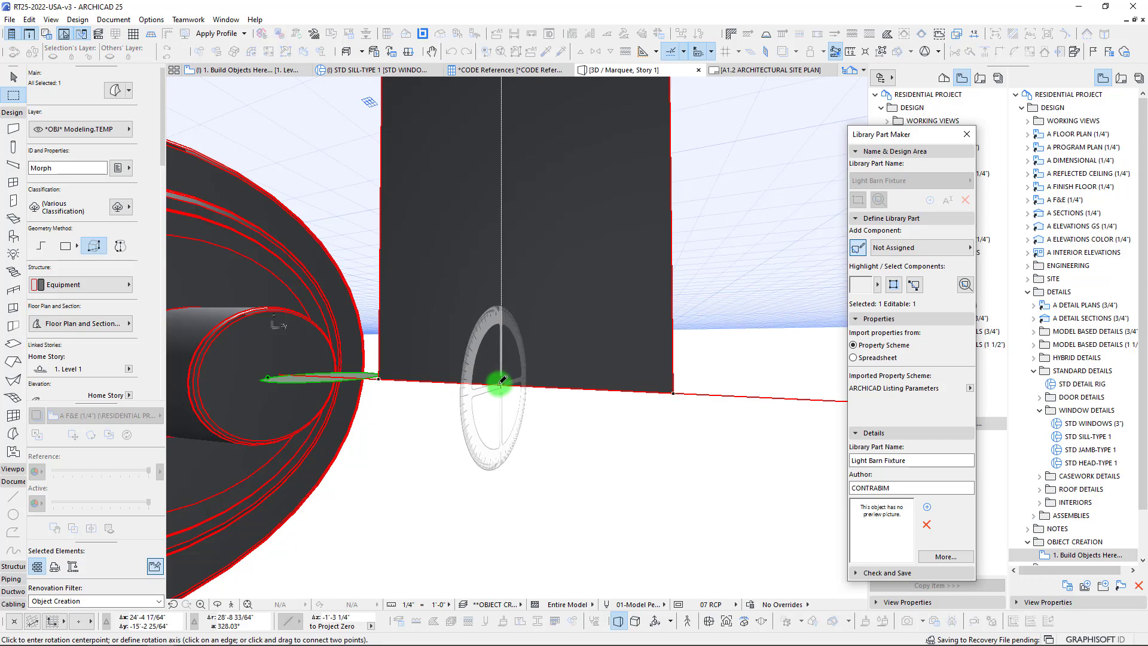
{"action": "left_click", "coordinate": [496, 351]}
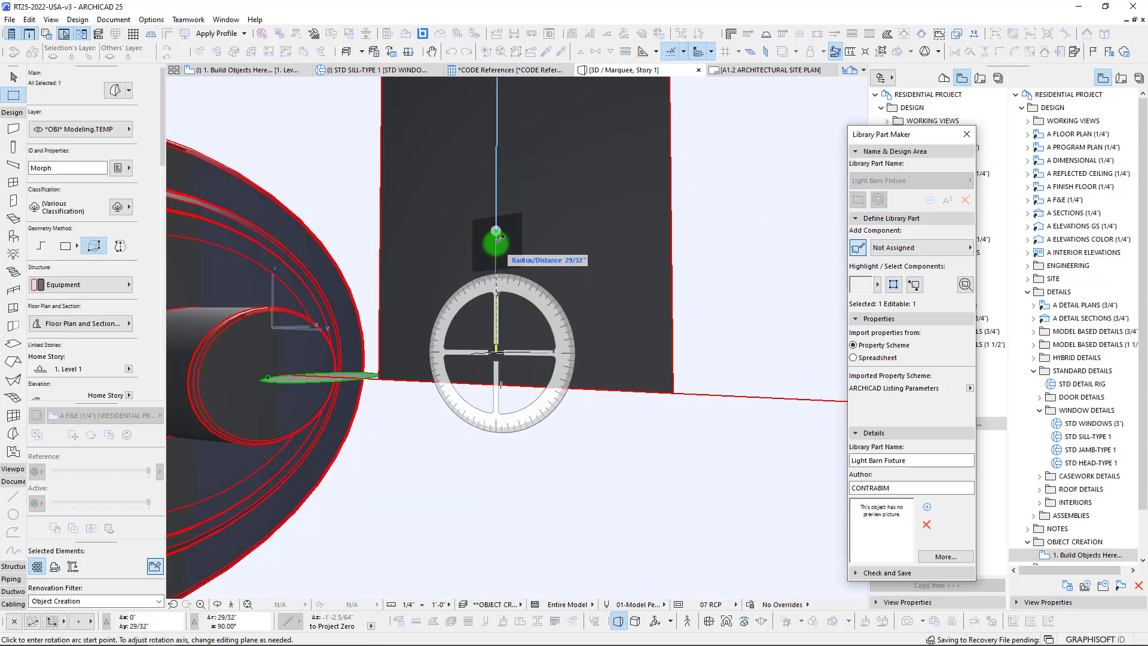
{"action": "left_click", "coordinate": [496, 230]}
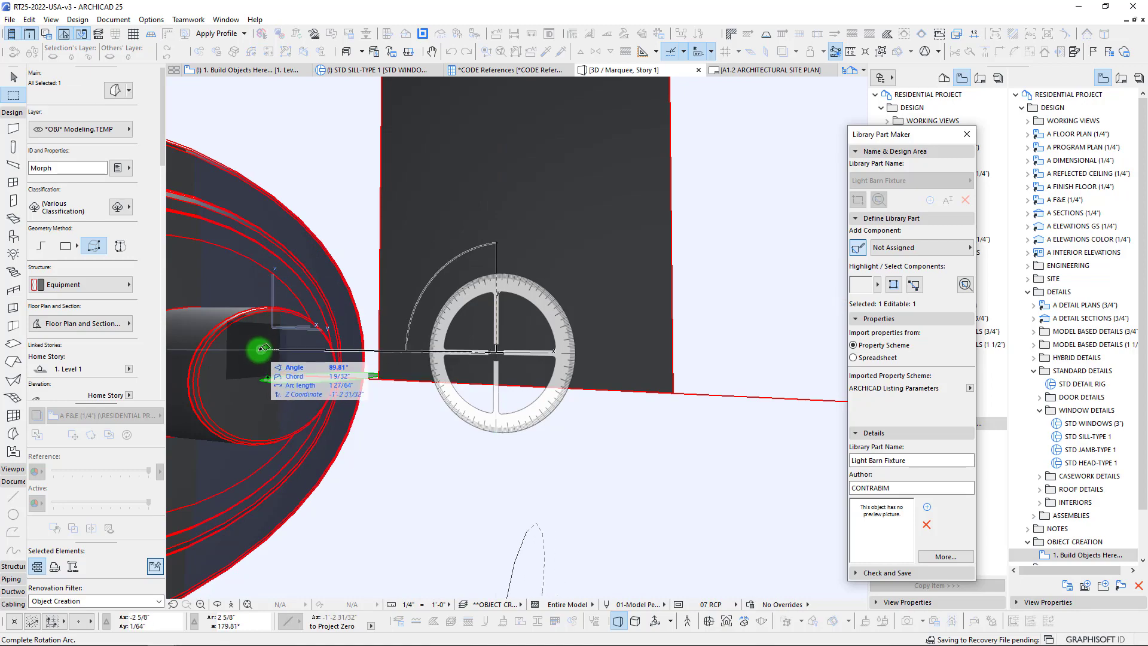
{"action": "left_click", "coordinate": [267, 357]}
{"action": "middle_click_drag", "start_coordinate": [271, 356], "coordinate": [490, 355], "text": "shift"}
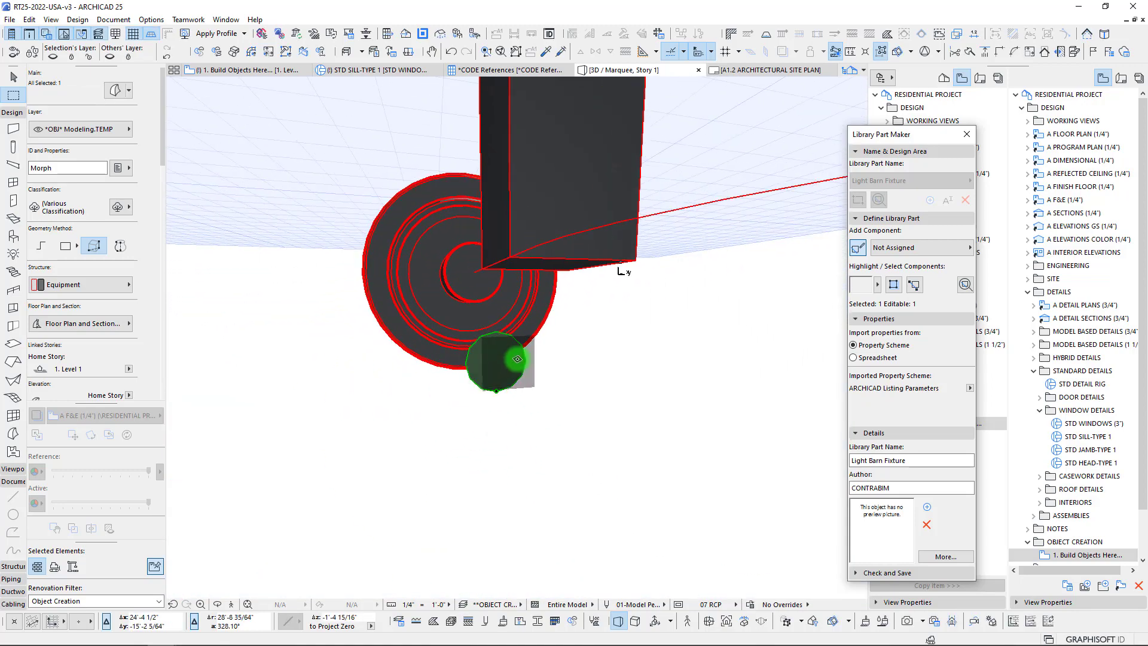
Step: Move the circular Morph vertically by 1 21/32" so its center lies at the height of the arm's centerline
{"action": "key", "text": "Escape"}
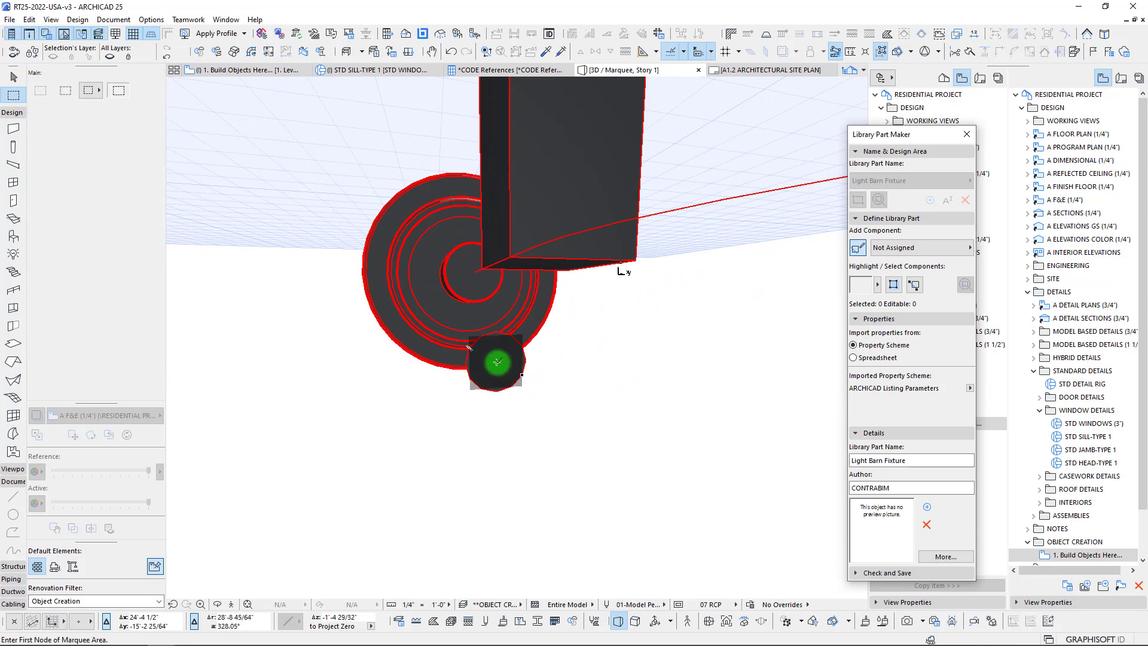
{"action": "left_click", "coordinate": [497, 363], "text": "shift"}
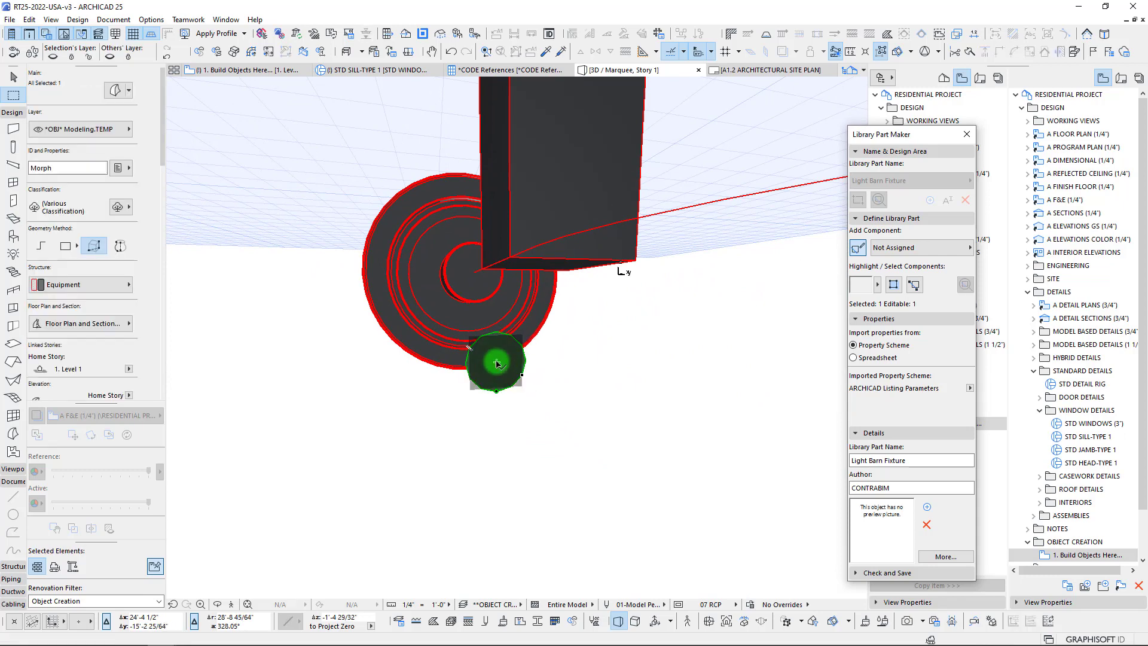
{"action": "left_click", "coordinate": [496, 361]}
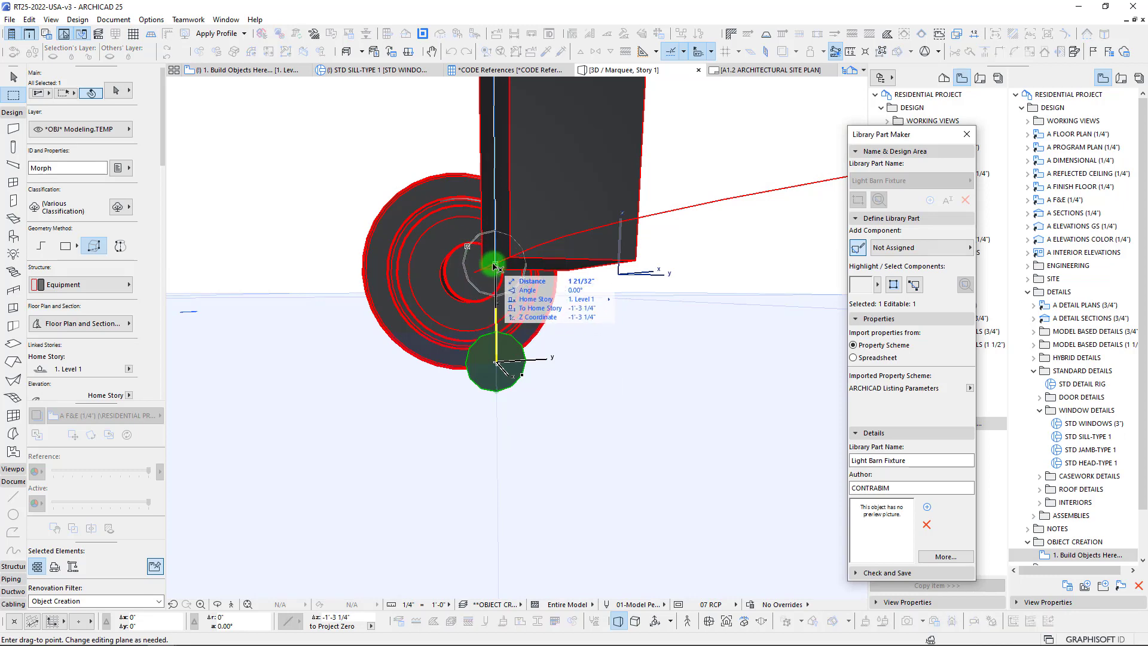
{"action": "left_click", "coordinate": [495, 264]}
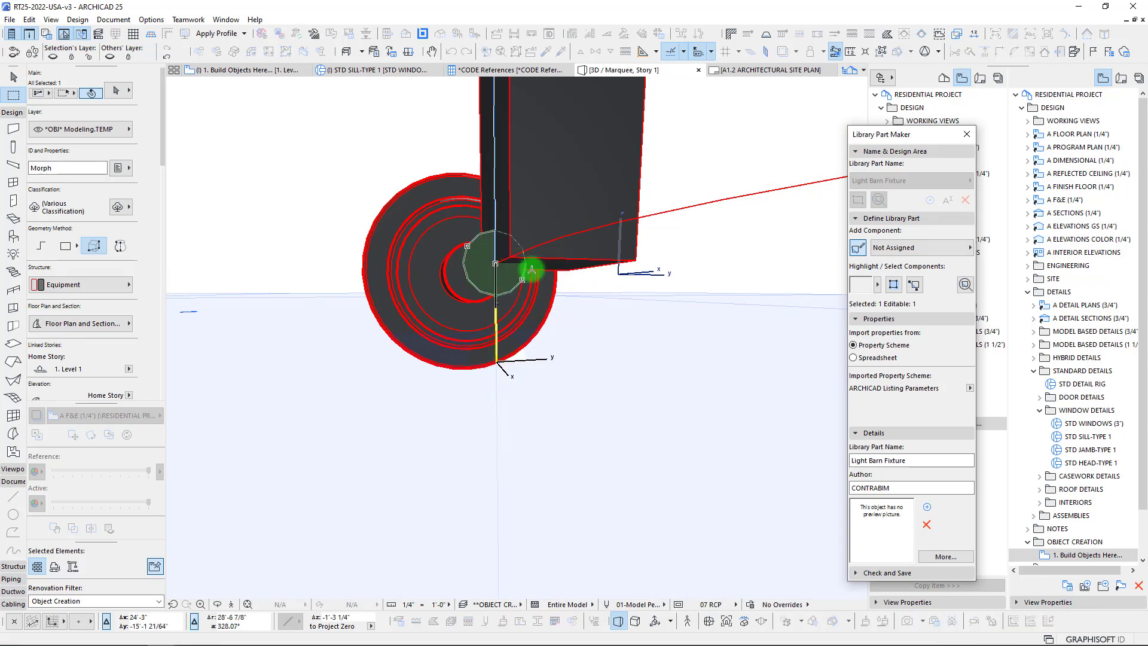
{"action": "middle_click_drag", "start_coordinate": [531, 269], "coordinate": [457, 283], "text": "shift"}
Step: Move the upright circular Morph horizontally along the arm's path onto the end face of the wall mount's neck
{"action": "middle_click_drag", "start_coordinate": [389, 269], "coordinate": [483, 343], "text": "shift"}
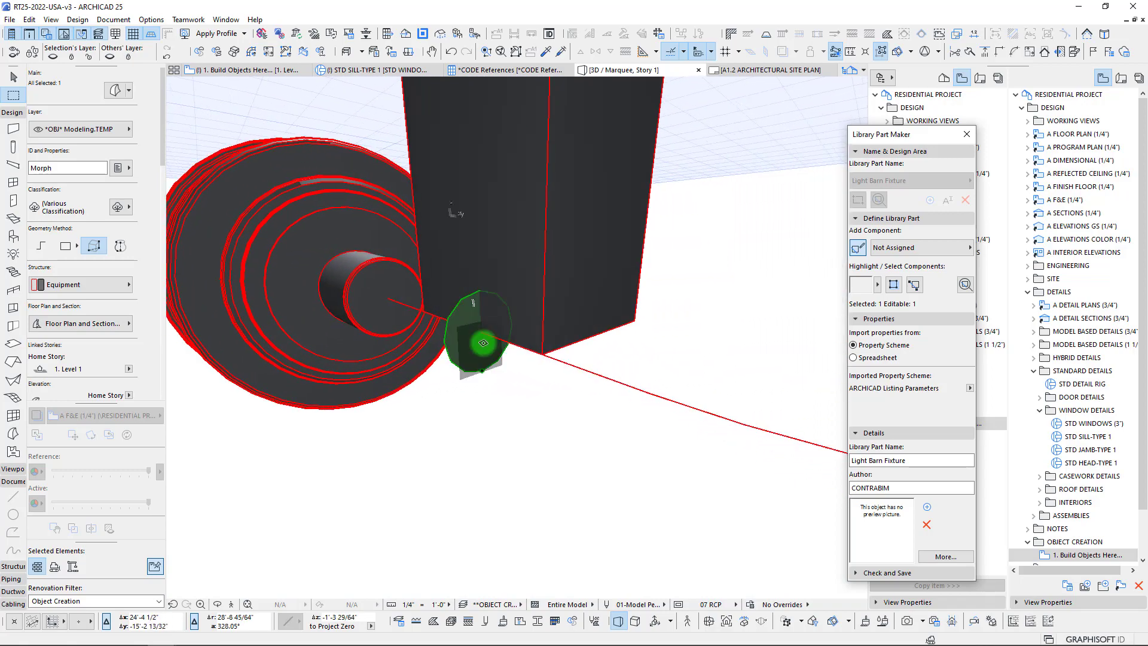
{"action": "key", "text": "ctrl+d"}
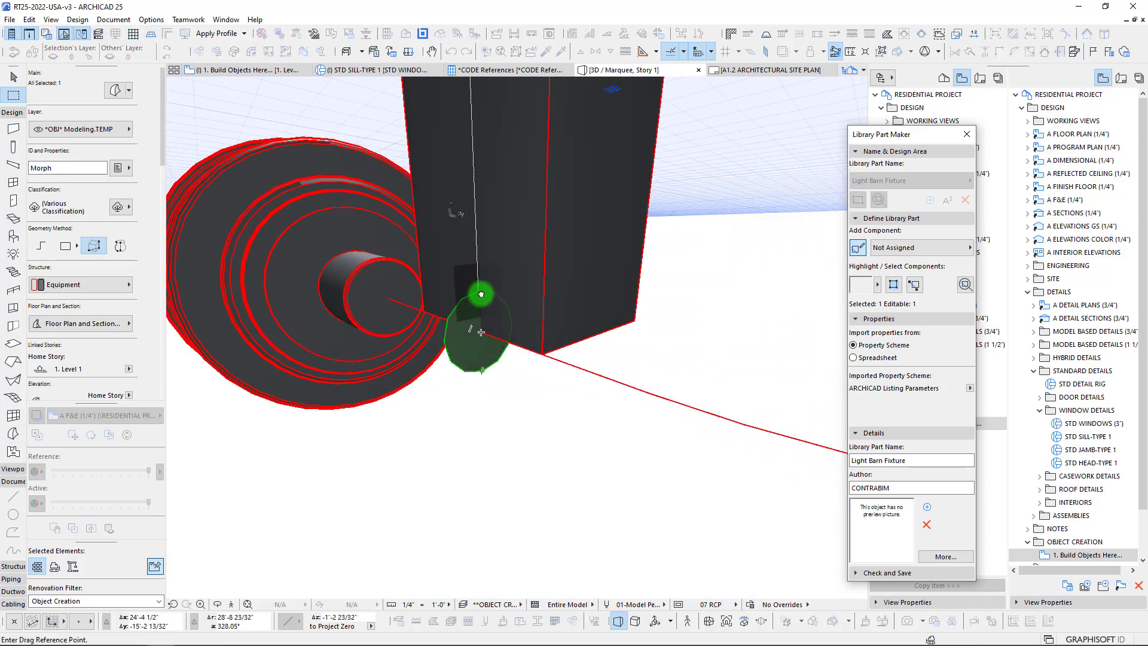
{"action": "middle_click_drag", "start_coordinate": [480, 295], "coordinate": [608, 341], "text": "shift"}
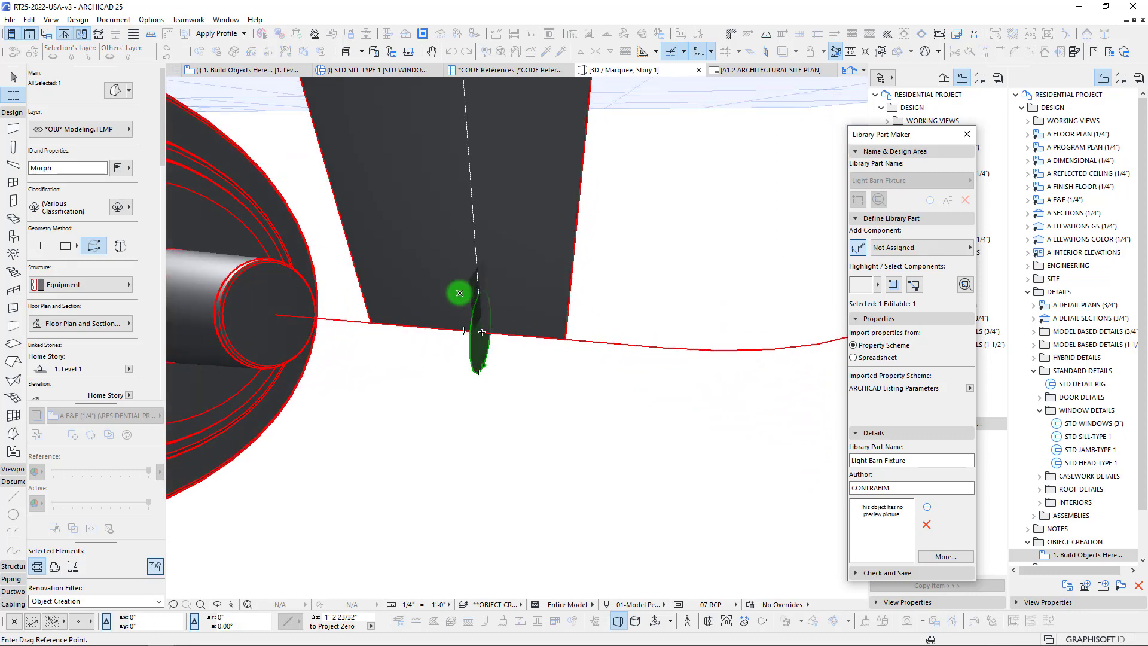
{"action": "left_click", "coordinate": [472, 293]}
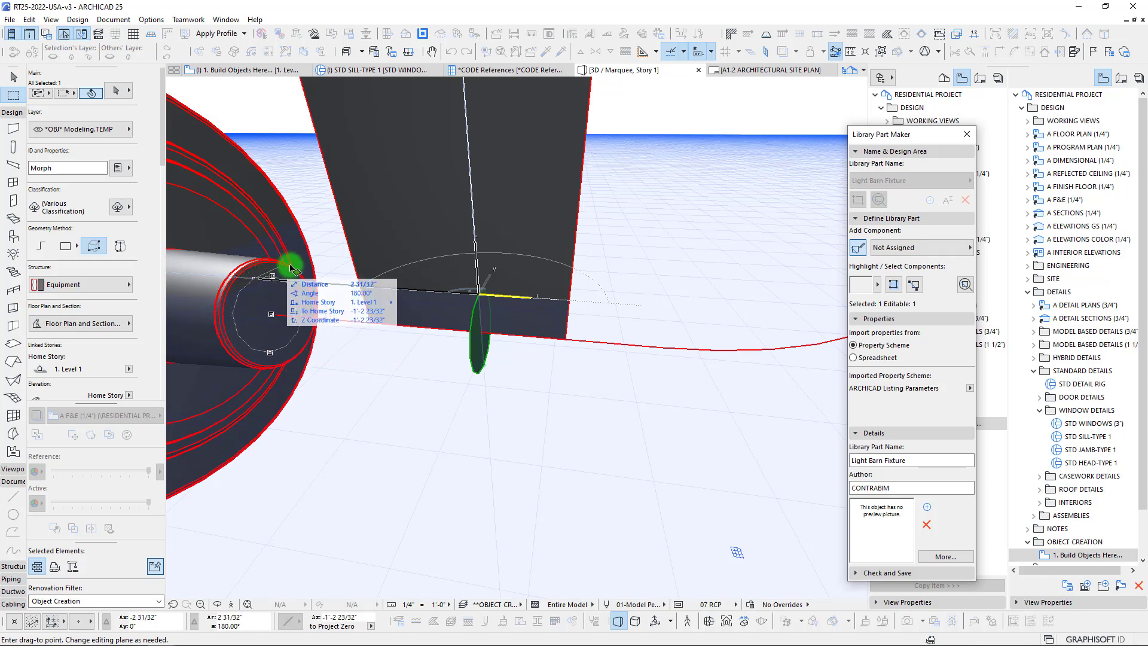
{"action": "middle_click_drag", "start_coordinate": [290, 268], "coordinate": [317, 261], "text": "shift"}
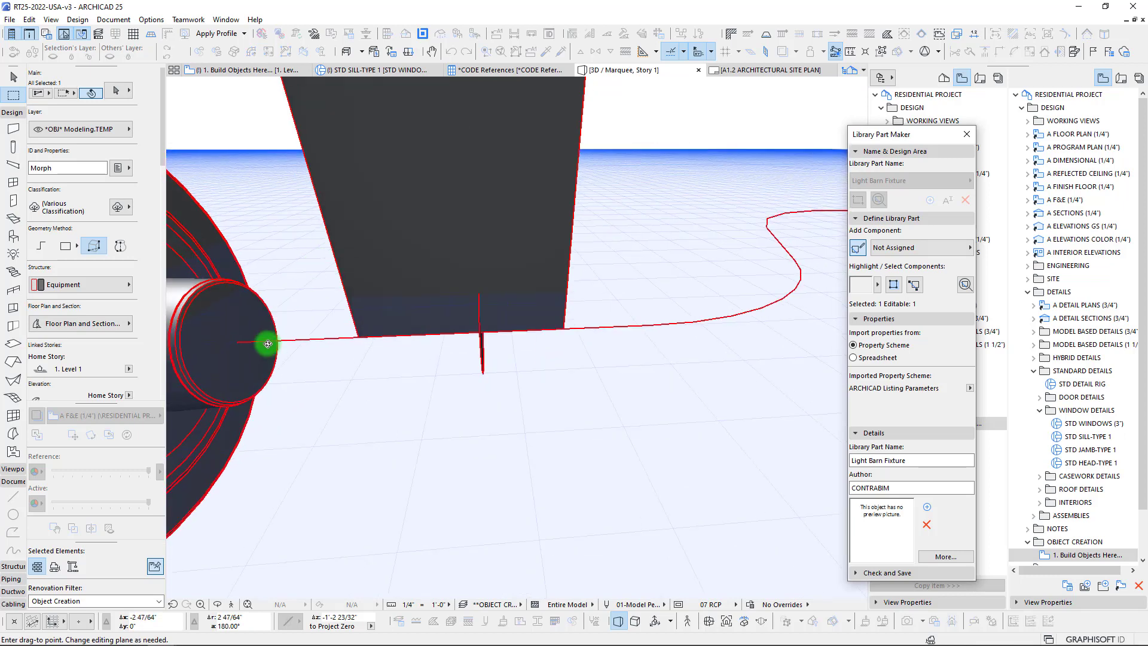
{"action": "left_click", "coordinate": [220, 307]}
{"action": "scroll", "coordinate": [266, 326], "scroll_direction": "down", "scroll_amount": 10}
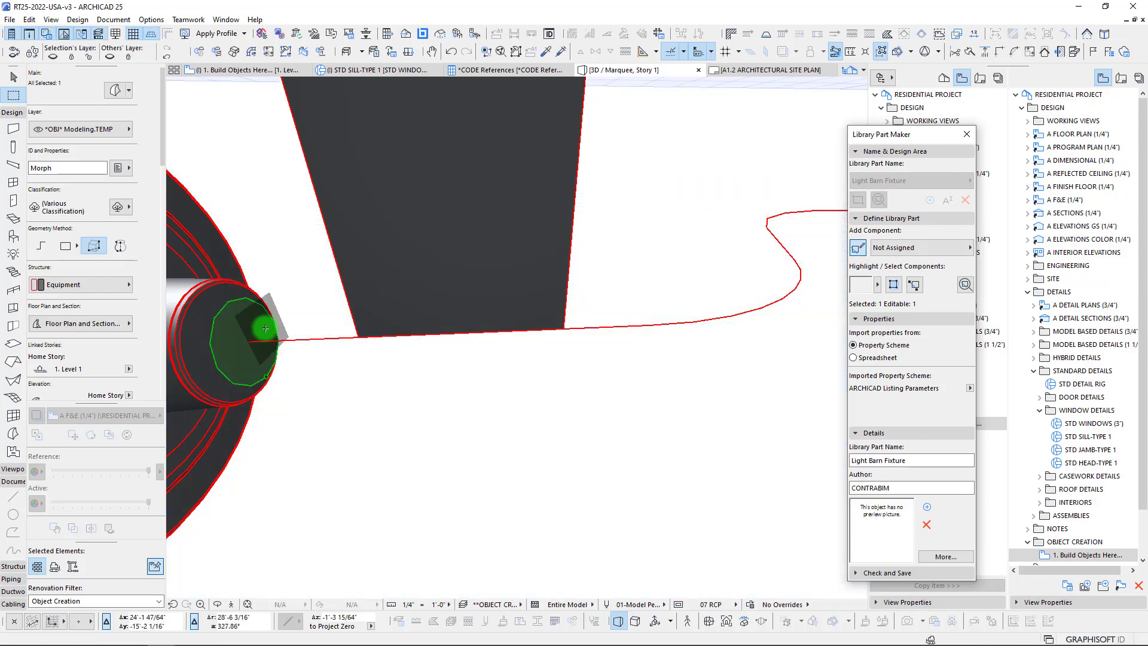
Step: Delete the rectangular box Morph used as a rotation reference beside the neck
{"action": "scroll", "coordinate": [457, 384], "scroll_direction": "up", "scroll_amount": 6}
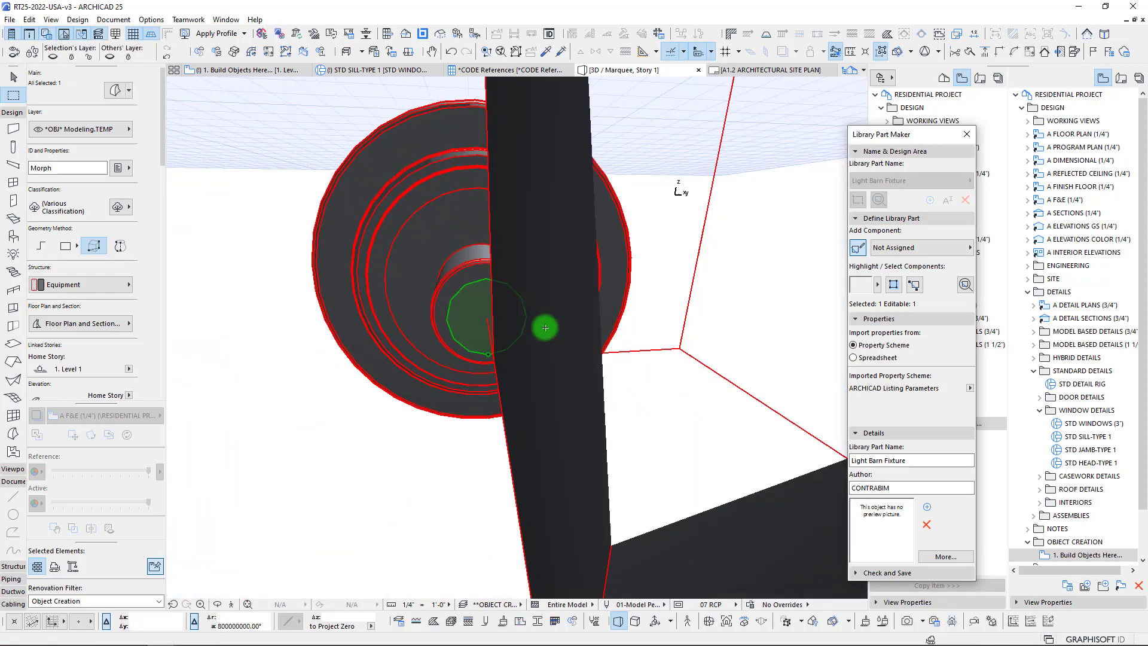
{"action": "scroll", "coordinate": [544, 328], "scroll_direction": "down", "scroll_amount": 2}
{"action": "key", "text": "Escape"}
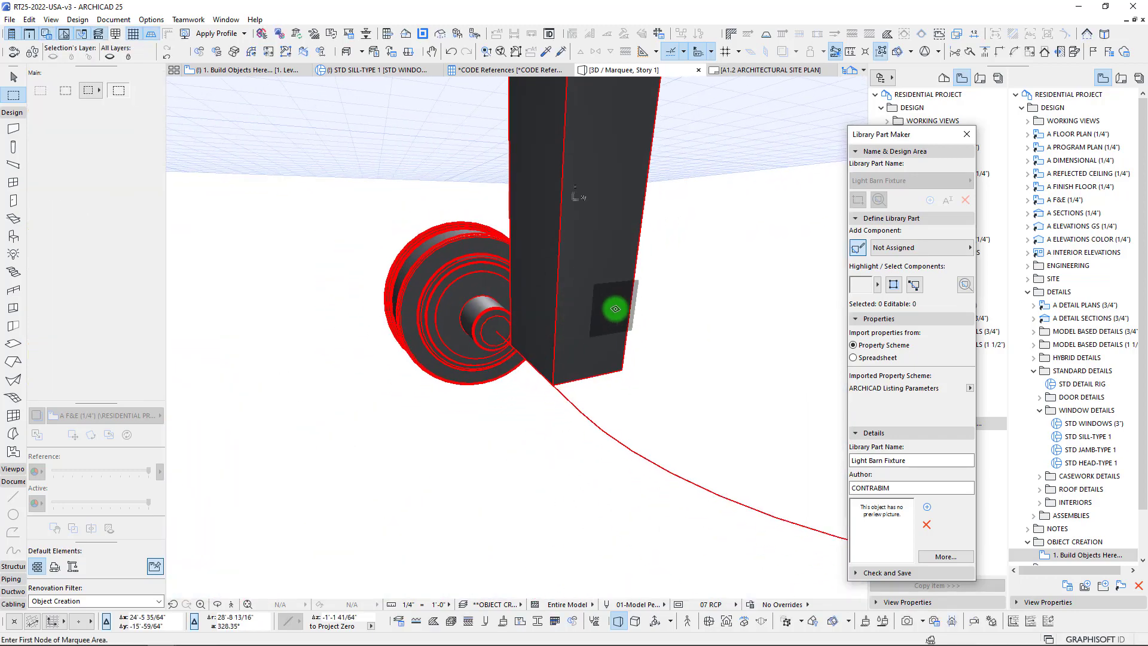
{"action": "left_click", "coordinate": [623, 308], "text": "shift"}
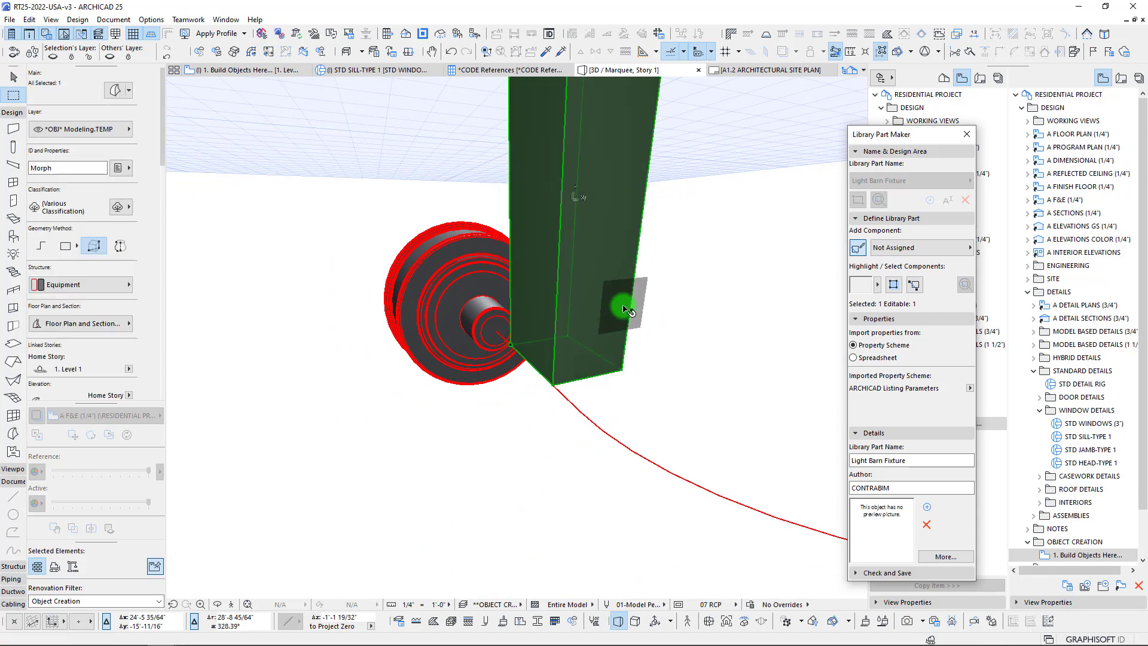
{"action": "key", "text": "Delete"}
Step: Extrude the circular Morph as a tube from its center along the arm's straight section, about 4 61/64" to the start of the bend
{"action": "scroll", "coordinate": [623, 307], "scroll_direction": "up", "scroll_amount": 1}
{"action": "scroll", "coordinate": [501, 326], "scroll_direction": "up", "scroll_amount": 6}
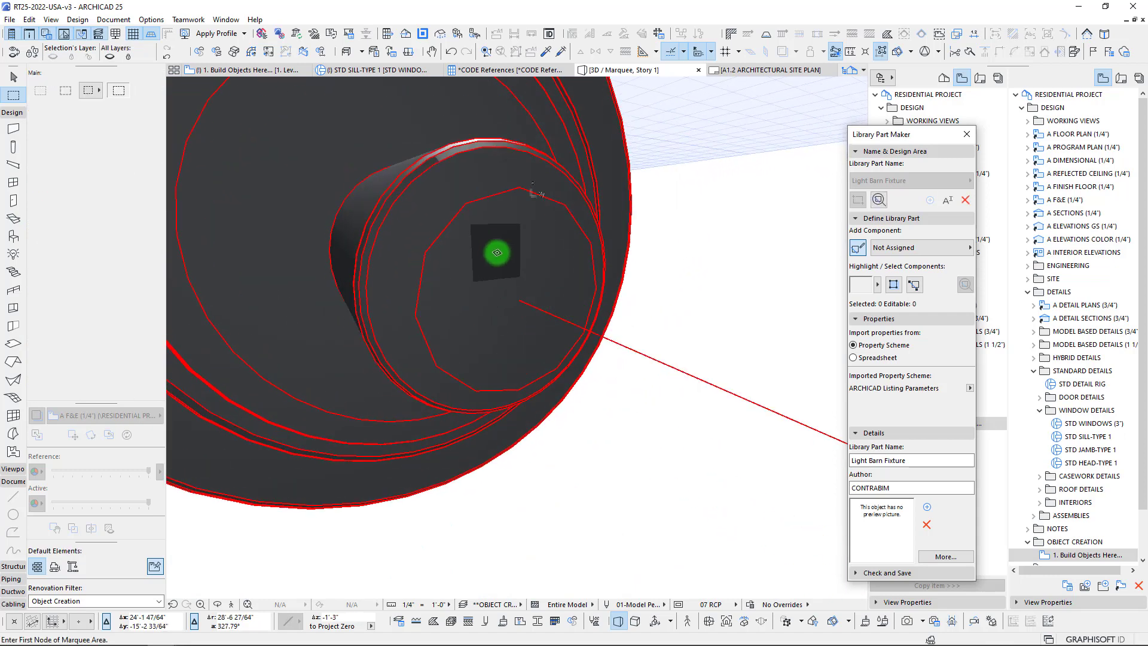
{"action": "left_click", "coordinate": [523, 298], "text": "shift"}
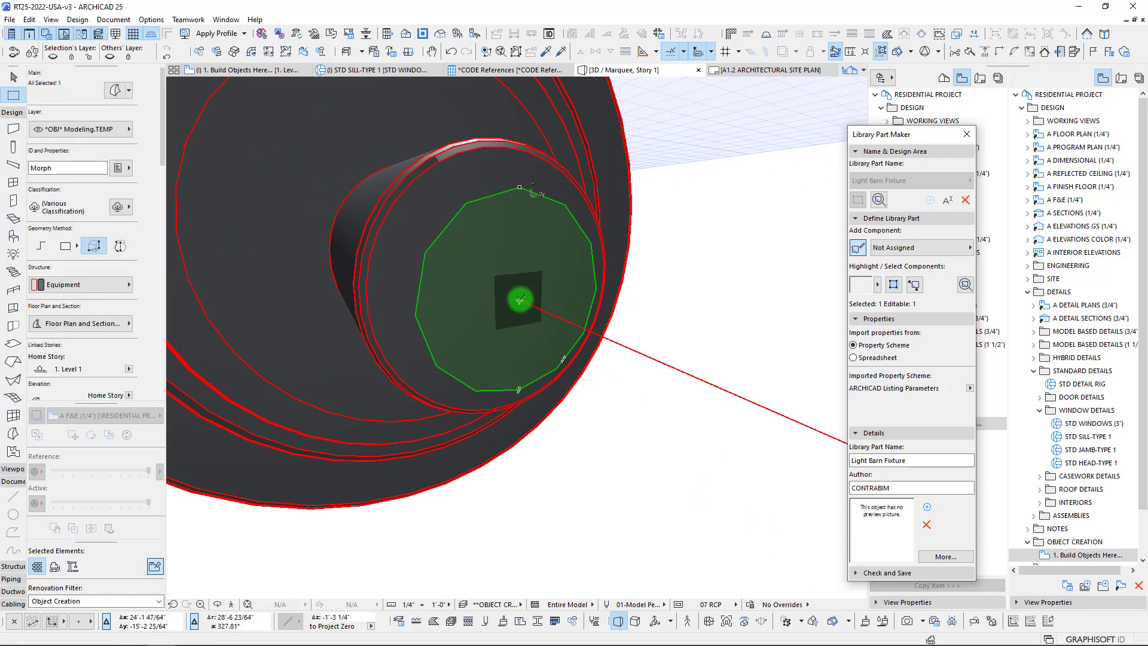
{"action": "left_click", "coordinate": [519, 300]}
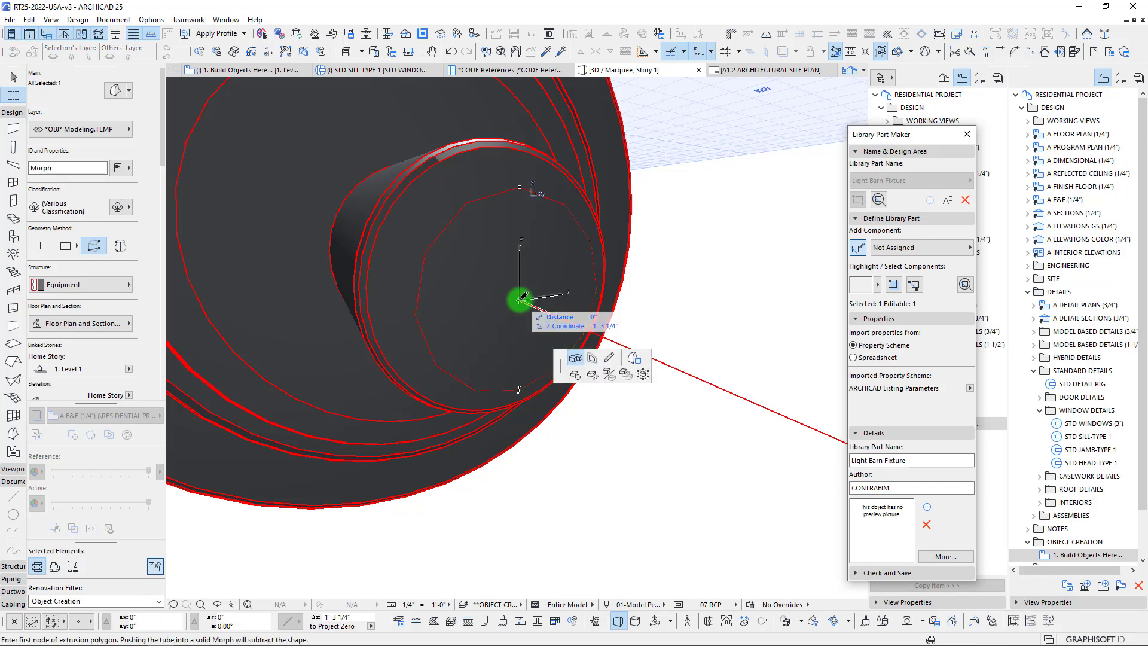
{"action": "left_click", "coordinate": [562, 261]}
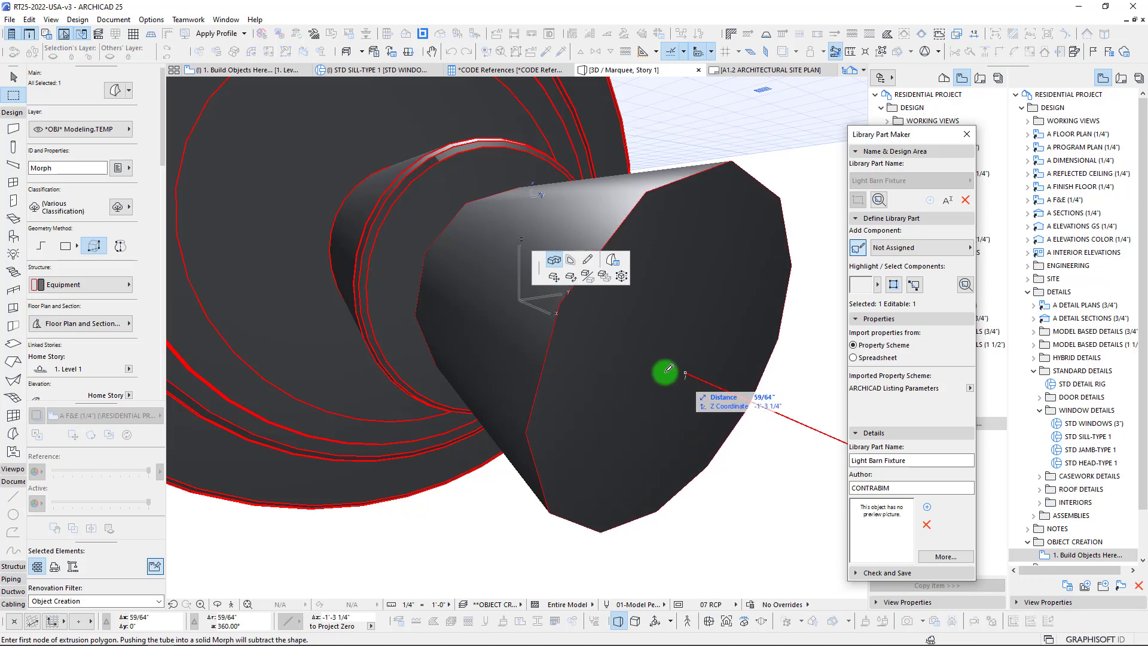
{"action": "scroll", "coordinate": [668, 382], "scroll_direction": "down", "scroll_amount": 5}
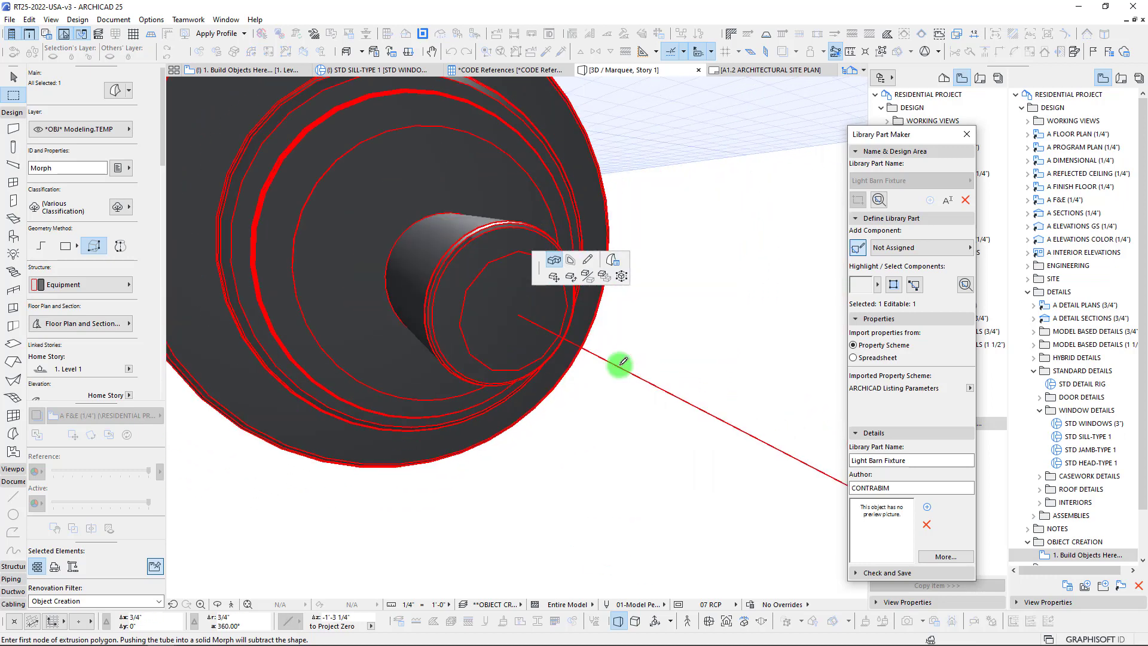
{"action": "scroll", "coordinate": [495, 330], "scroll_direction": "up", "scroll_amount": 1}
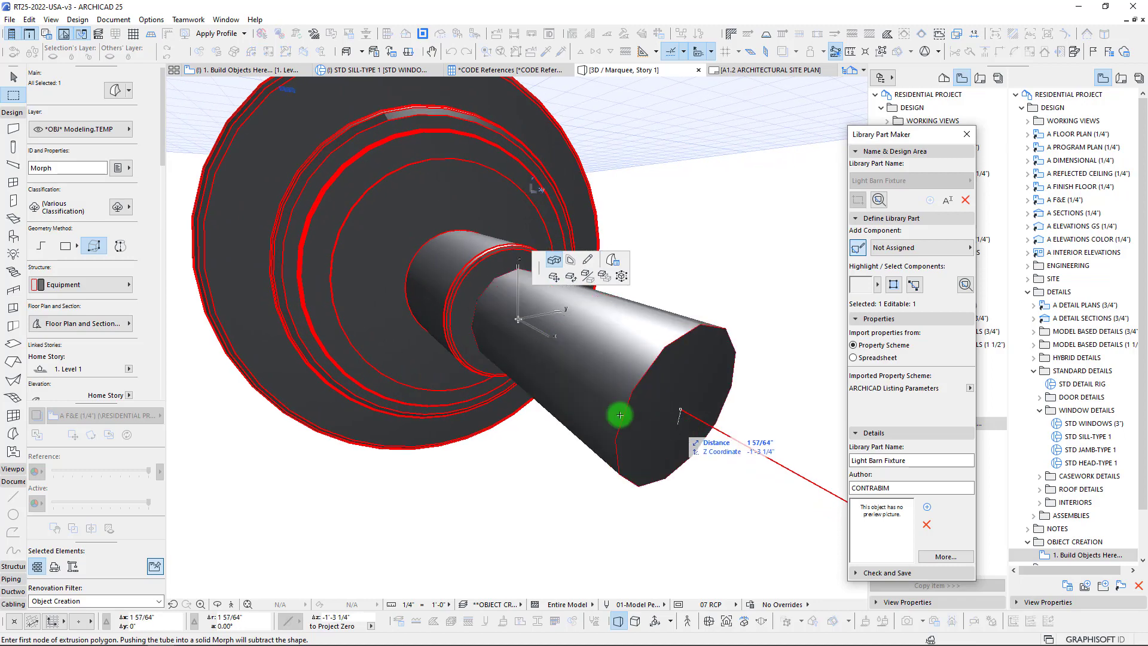
{"action": "scroll", "coordinate": [613, 407], "scroll_direction": "down", "scroll_amount": 3}
{"action": "middle_click_drag", "start_coordinate": [613, 402], "coordinate": [612, 402], "text": "shift"}
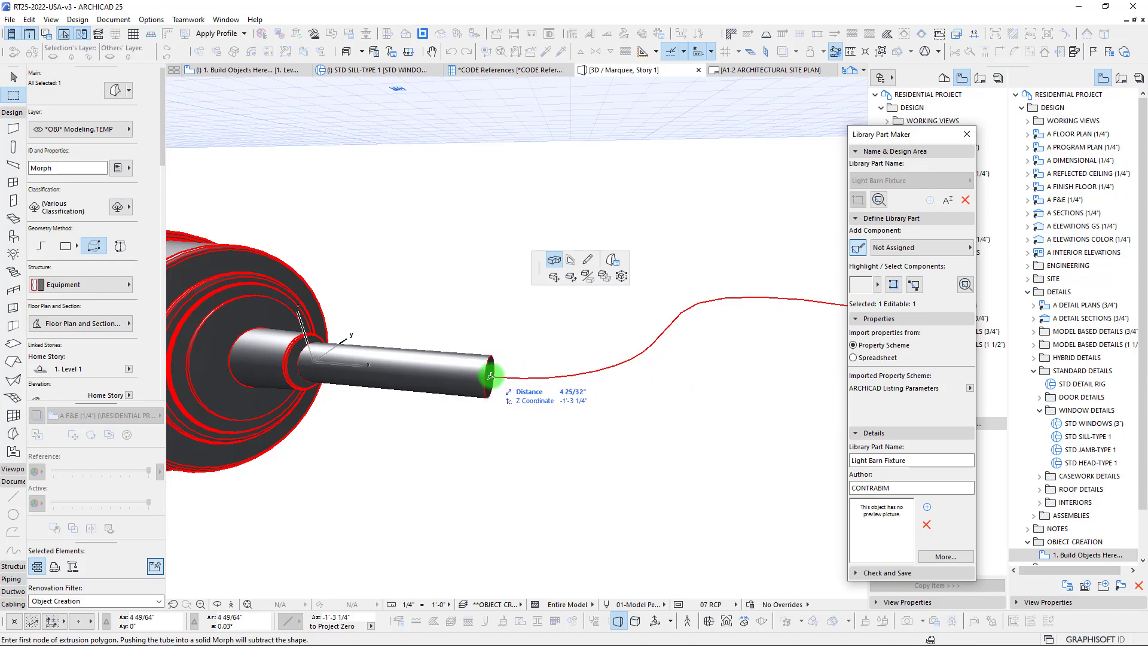
{"action": "scroll", "coordinate": [687, 318], "scroll_direction": "down", "scroll_amount": 4}
{"action": "middle_click_drag", "start_coordinate": [618, 339], "coordinate": [543, 365], "text": "shift"}
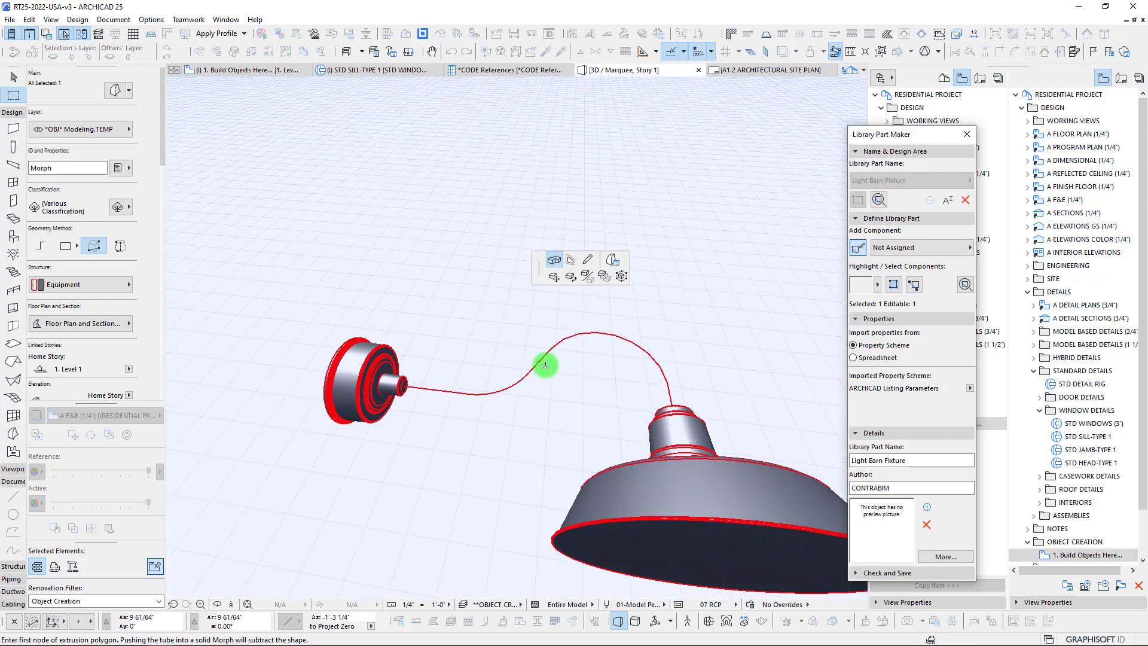
{"action": "scroll", "coordinate": [479, 397], "scroll_direction": "up", "scroll_amount": 3}
{"action": "middle_click_drag", "start_coordinate": [478, 397], "coordinate": [449, 387], "text": "shift"}
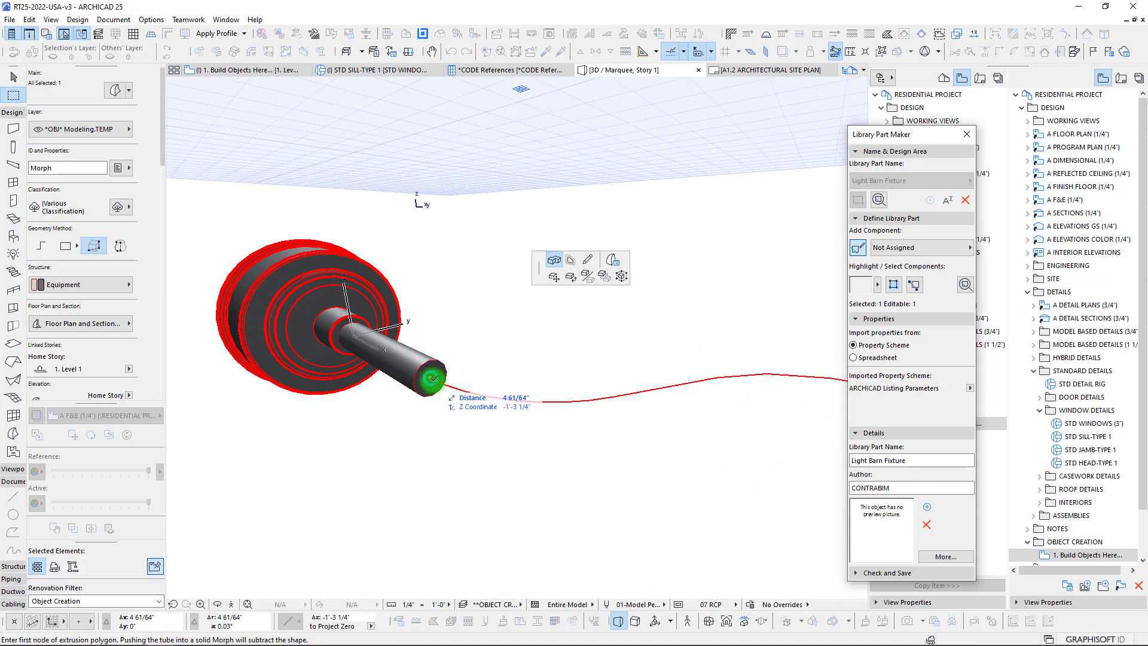
{"action": "left_click", "coordinate": [432, 378]}
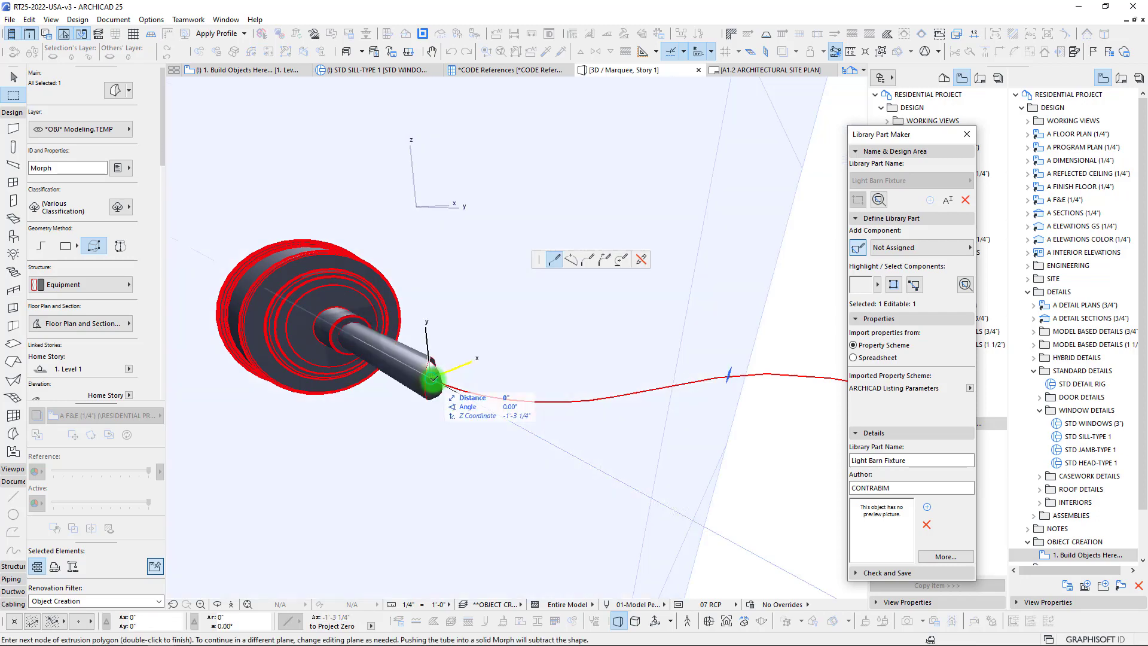
Step: Continue the tube with a tangent arc segment following the first bend of the gooseneck path
{"action": "left_click", "coordinate": [587, 259]}
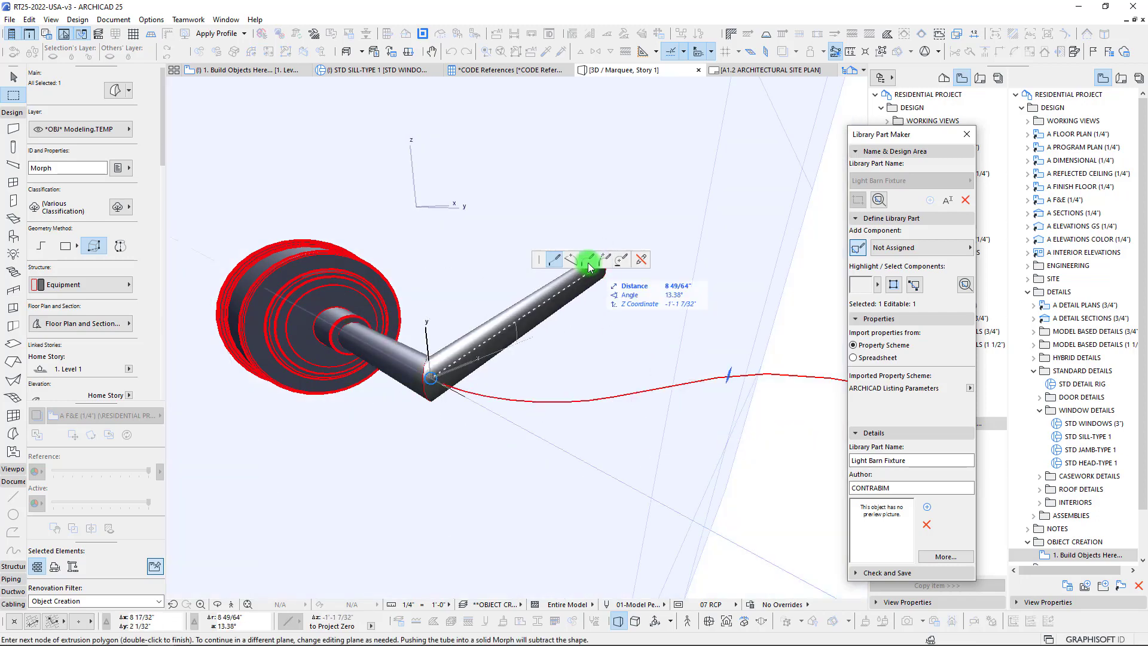
{"action": "middle_click_drag", "start_coordinate": [616, 397], "coordinate": [576, 505], "text": "shift"}
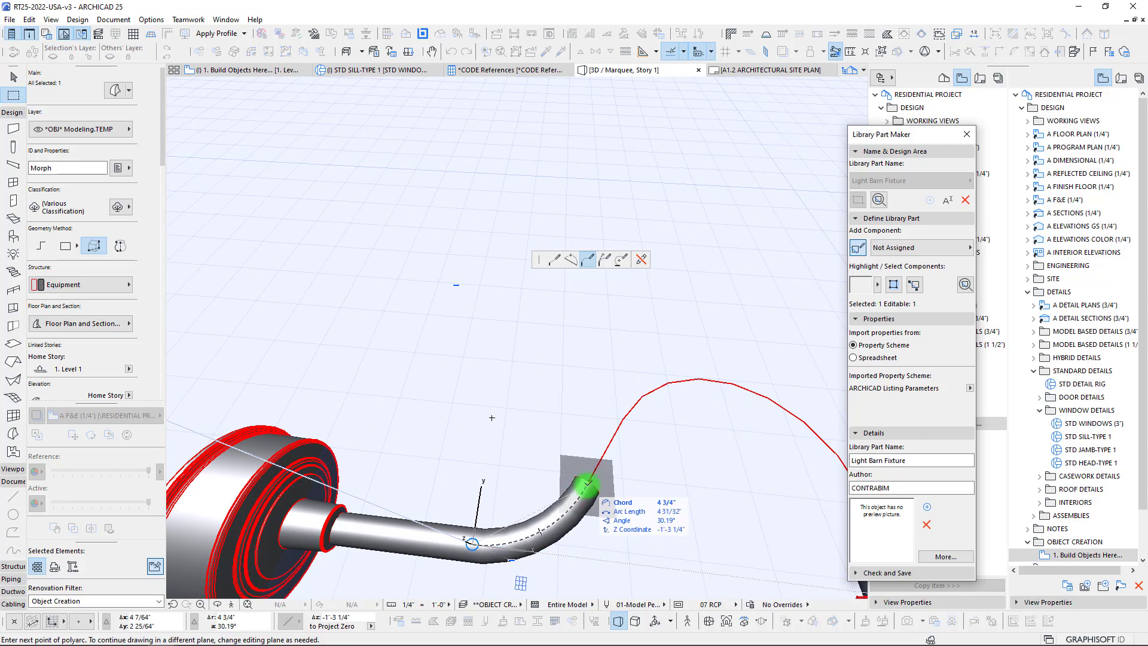
Step: Extend the tube morph along the arm's path with successive arc segments through the path nodes, down to the straight drop
{"action": "left_click", "coordinate": [588, 482]}
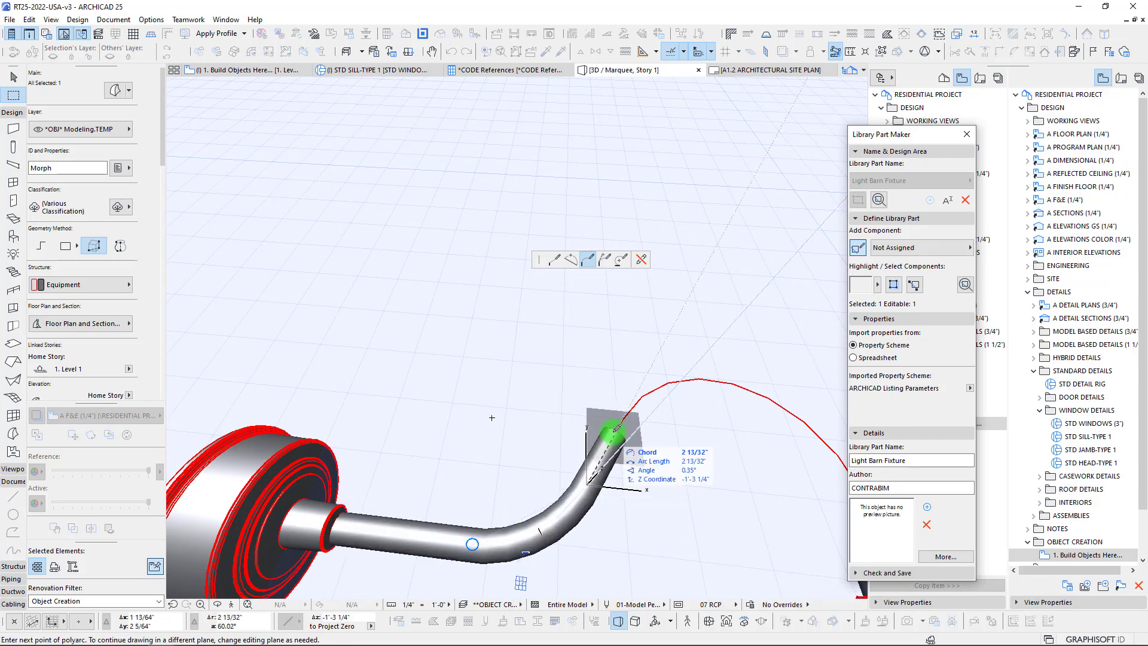
{"action": "middle_click_drag", "start_coordinate": [622, 421], "coordinate": [516, 419], "text": "shift"}
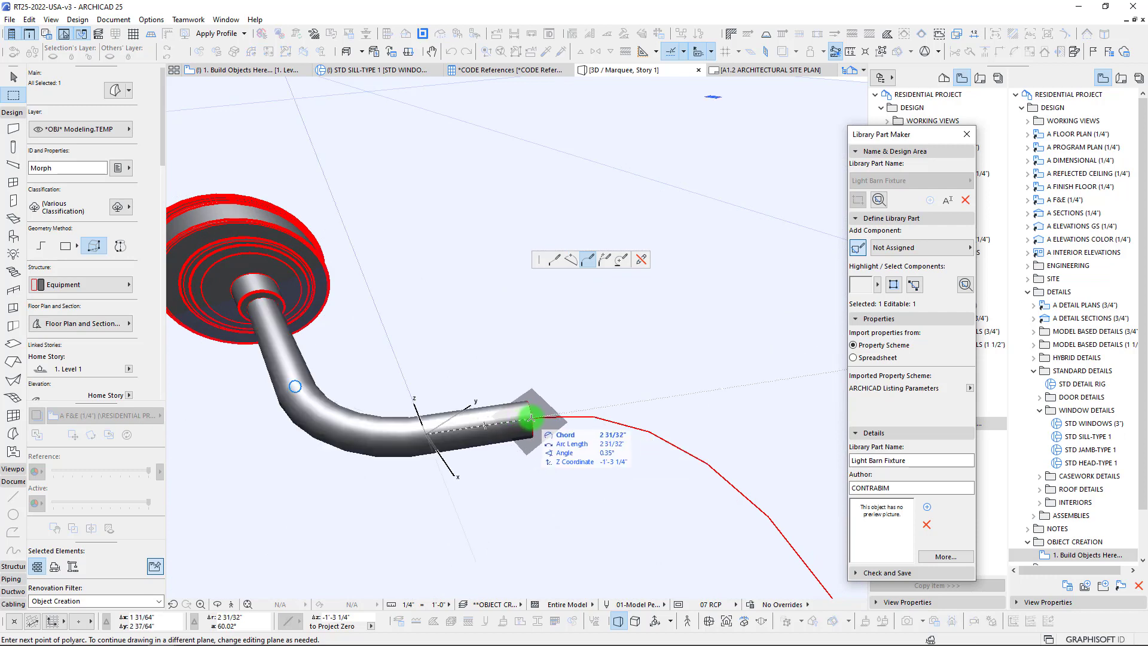
{"action": "left_click", "coordinate": [561, 415]}
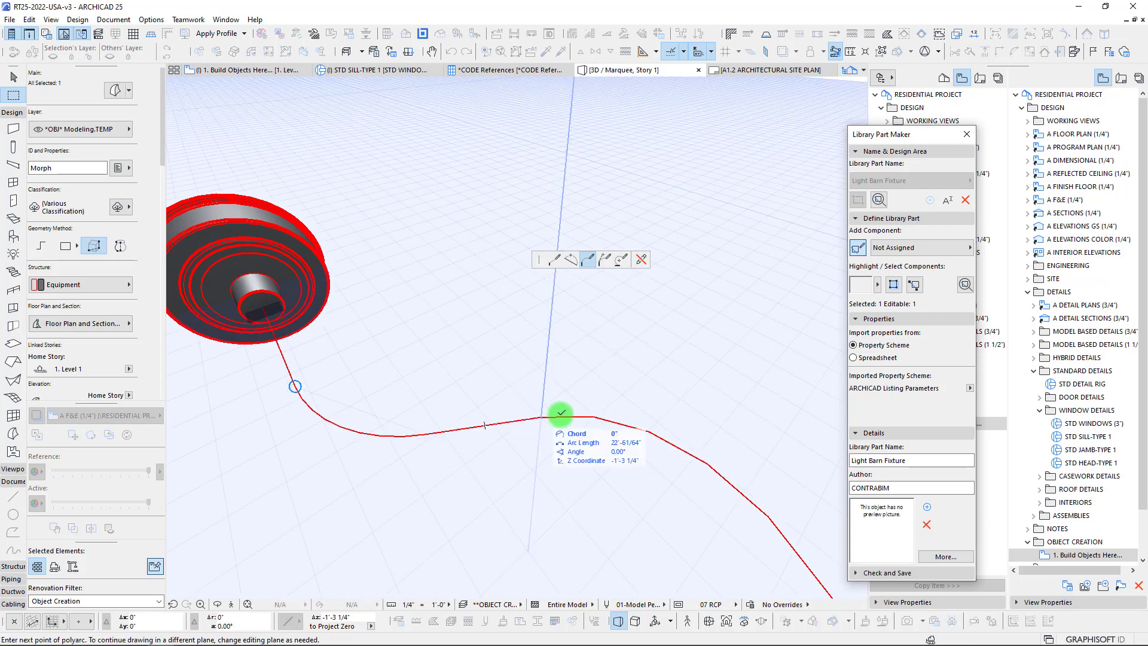
{"action": "middle_click_drag", "start_coordinate": [694, 461], "coordinate": [580, 428], "text": "shift"}
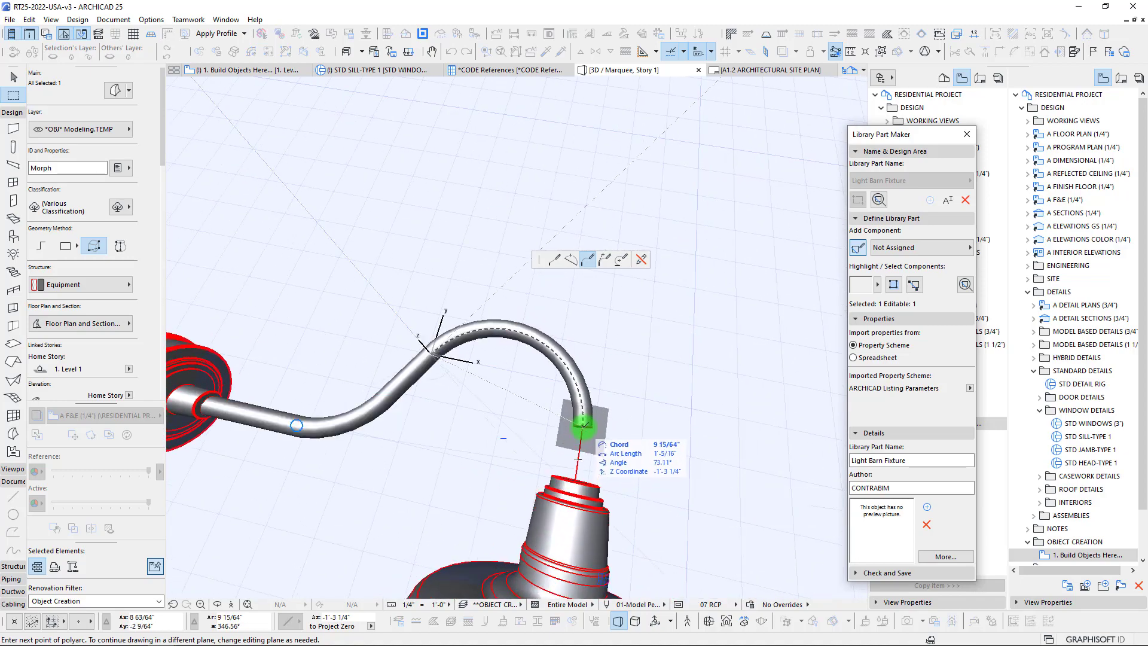
{"action": "middle_click_drag", "start_coordinate": [583, 429], "coordinate": [486, 456], "text": "shift"}
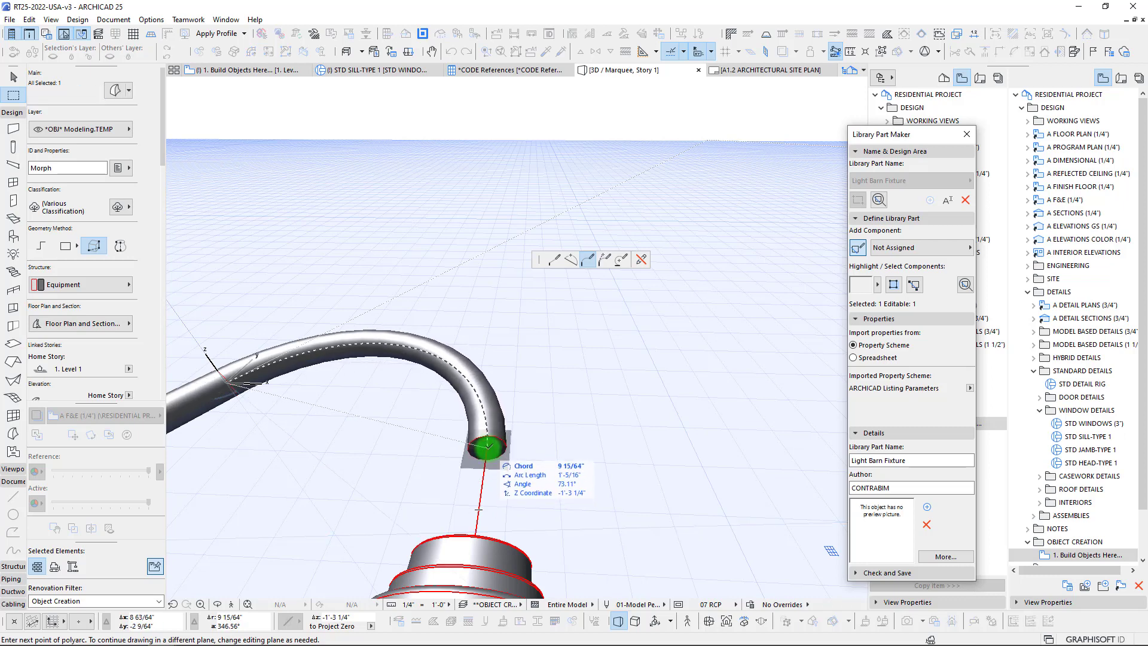
{"action": "middle_click_drag", "start_coordinate": [487, 455], "coordinate": [487, 461], "text": "shift"}
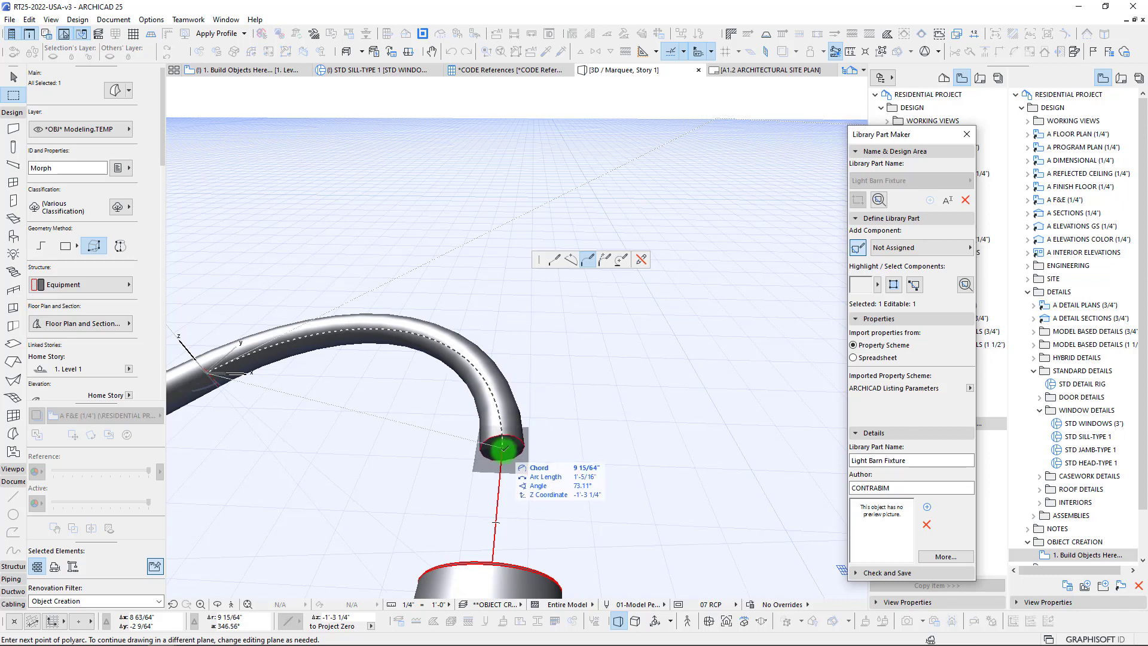
{"action": "mouse_move", "coordinate": [504, 448]}
{"action": "middle_mouse_down", "text": "shift"}
{"action": "mouse_move", "coordinate": [504, 461]}
{"action": "mouse_move", "coordinate": [522, 446]}
{"action": "middle_mouse_up", "text": "shift"}
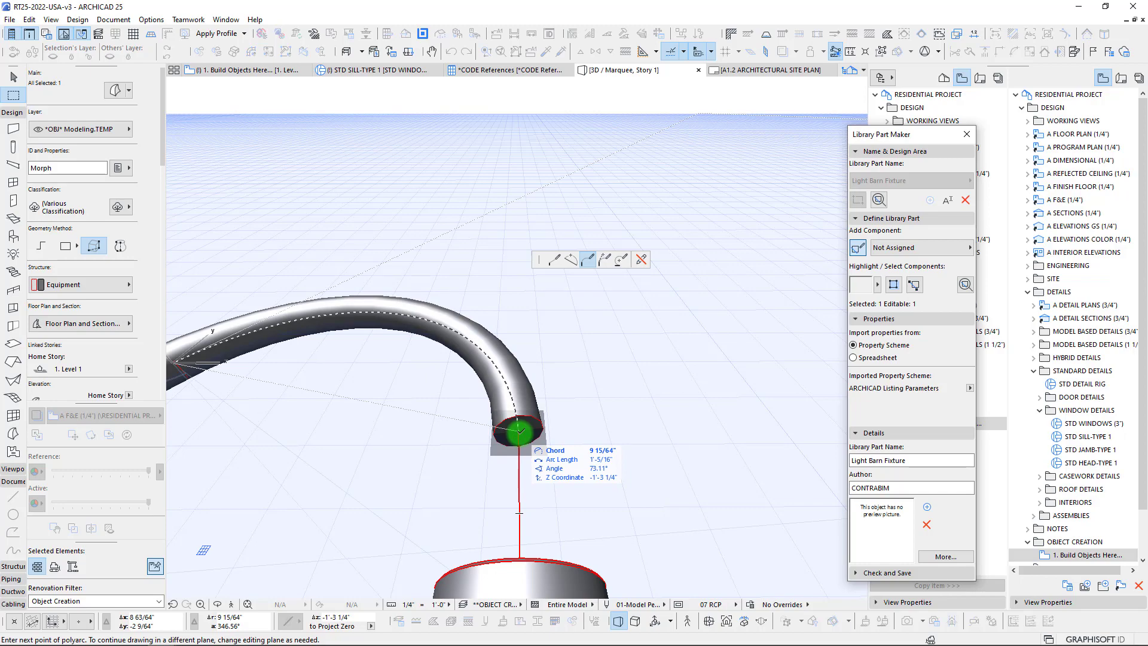
{"action": "left_click", "coordinate": [520, 431]}
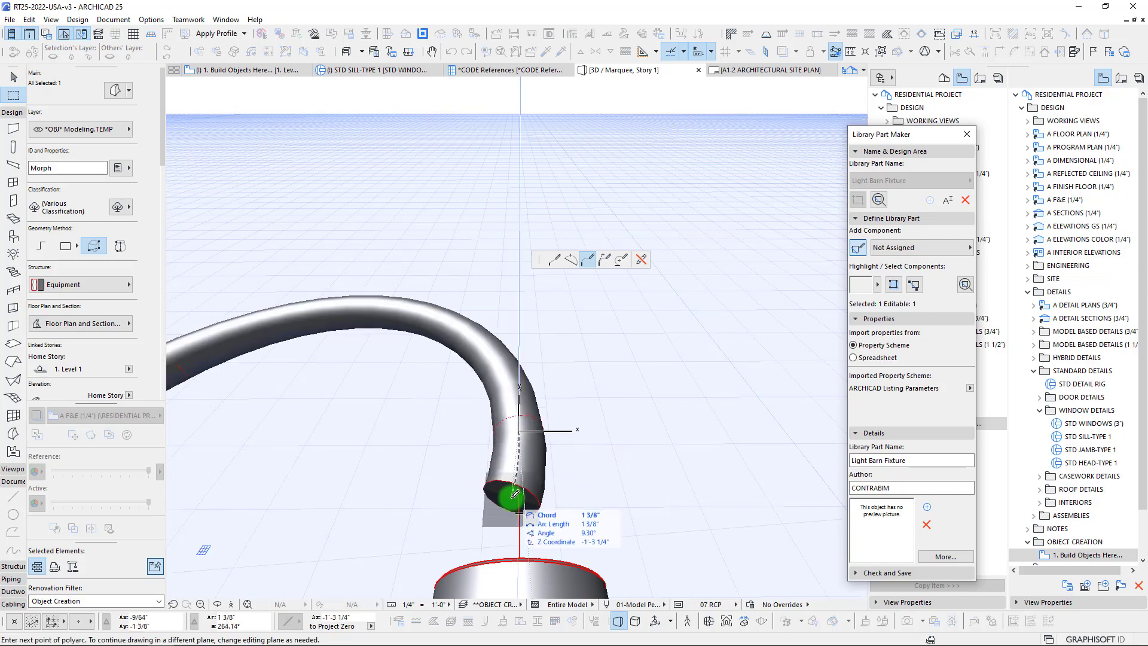
Step: Switch the tube path to a straight segment and finish the extrusion at the centre of the lamp socket
{"action": "middle_click_drag", "start_coordinate": [512, 499], "coordinate": [611, 335], "text": "shift"}
{"action": "scroll", "coordinate": [588, 361], "scroll_direction": "down", "scroll_amount": 5}
{"action": "left_click", "coordinate": [556, 260]}
{"action": "scroll", "coordinate": [614, 332], "scroll_direction": "up", "scroll_amount": 8}
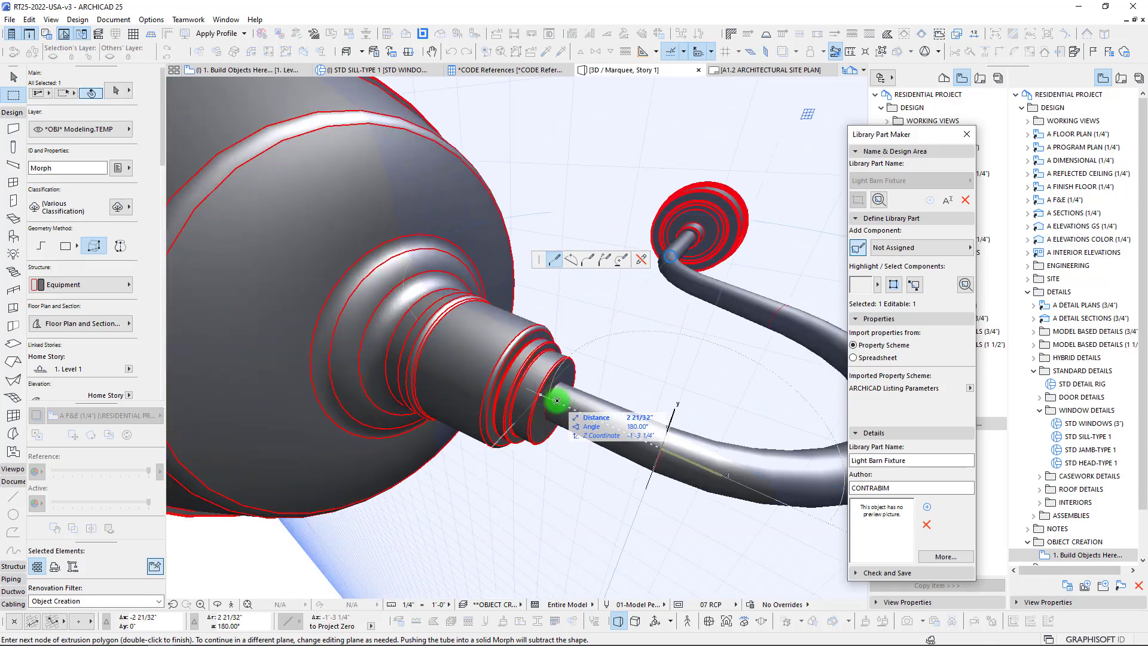
{"action": "double_click", "coordinate": [557, 397]}
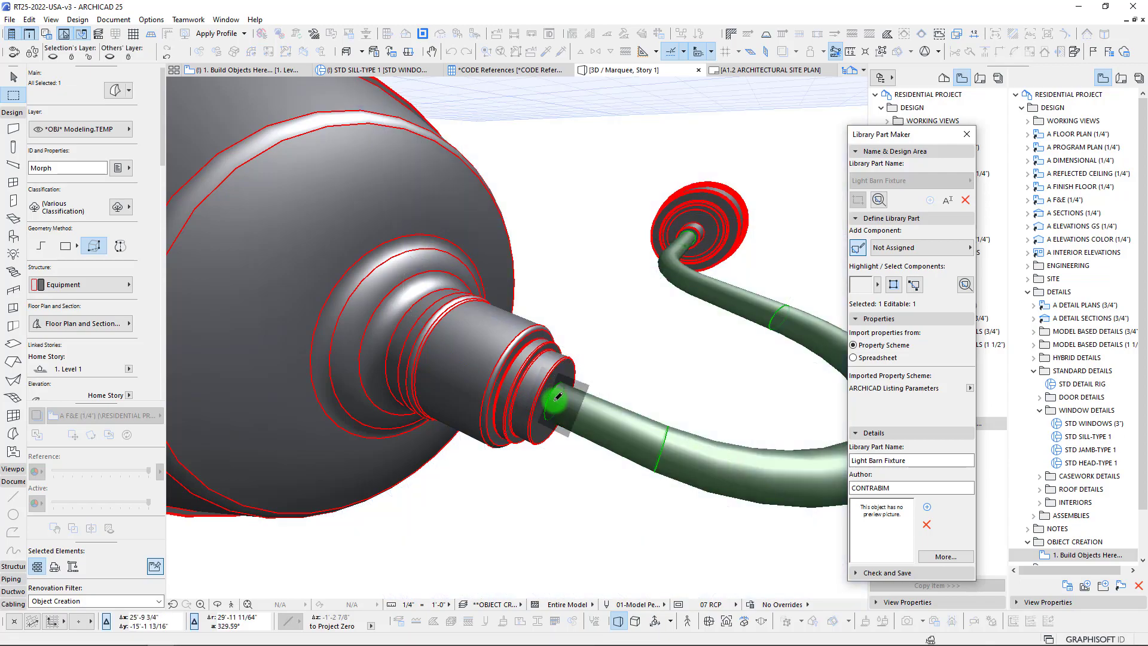
{"action": "scroll", "coordinate": [555, 400], "scroll_direction": "down", "scroll_amount": 5}
{"action": "middle_click_drag", "start_coordinate": [555, 400], "coordinate": [555, 400], "text": "shift"}
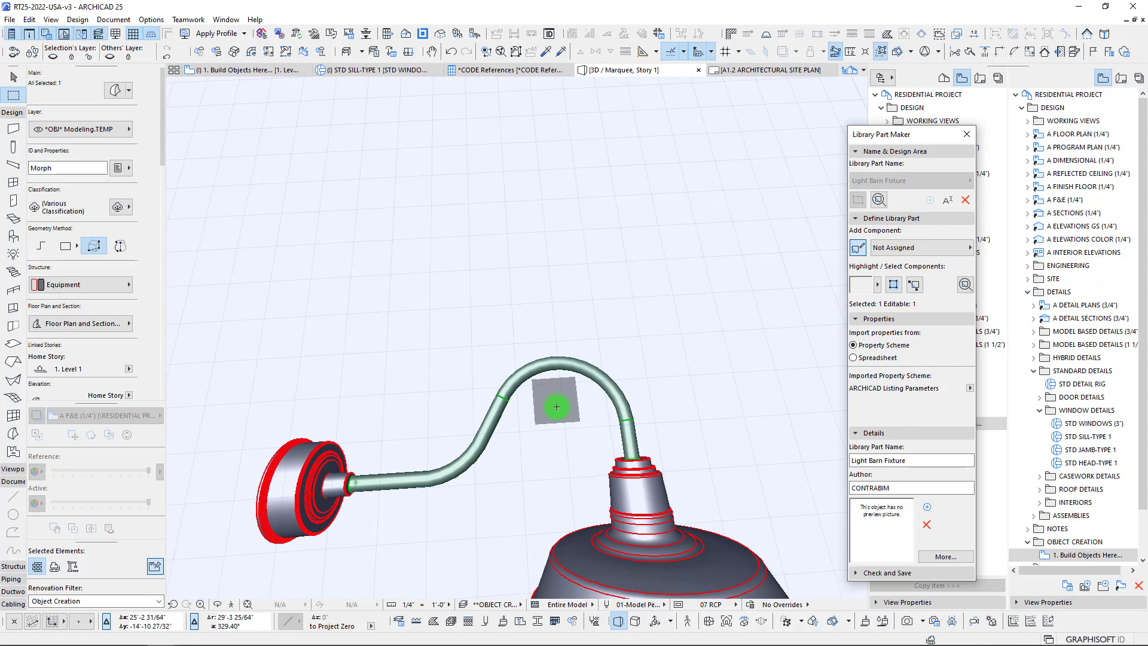
Step: Return to the floor plan and draw a new marquee around the whole barn light
{"action": "key", "text": "Escape"}
{"action": "key", "text": "F2"}
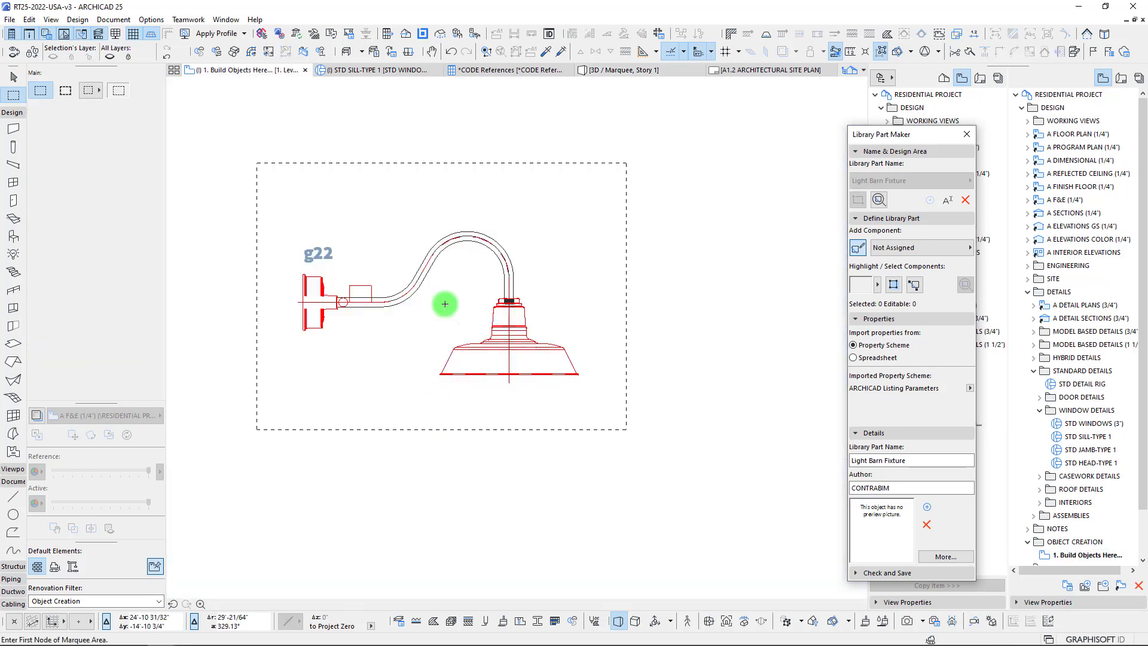
{"action": "scroll", "coordinate": [494, 256], "scroll_direction": "up", "scroll_amount": 4}
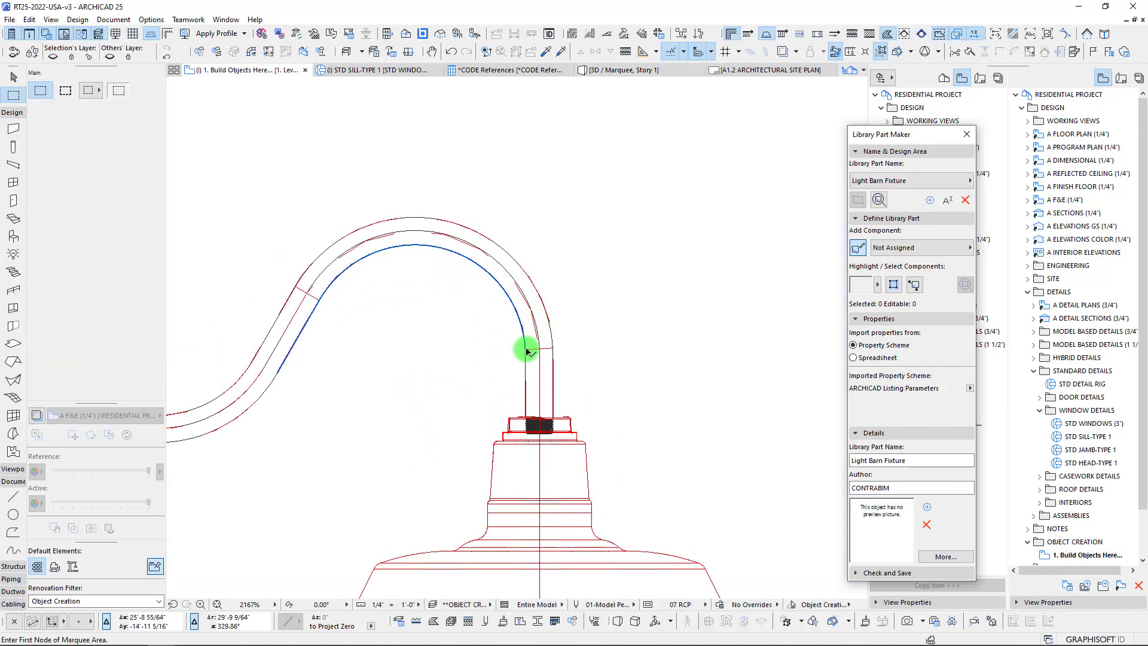
{"action": "scroll", "coordinate": [554, 345], "scroll_direction": "down", "scroll_amount": 4}
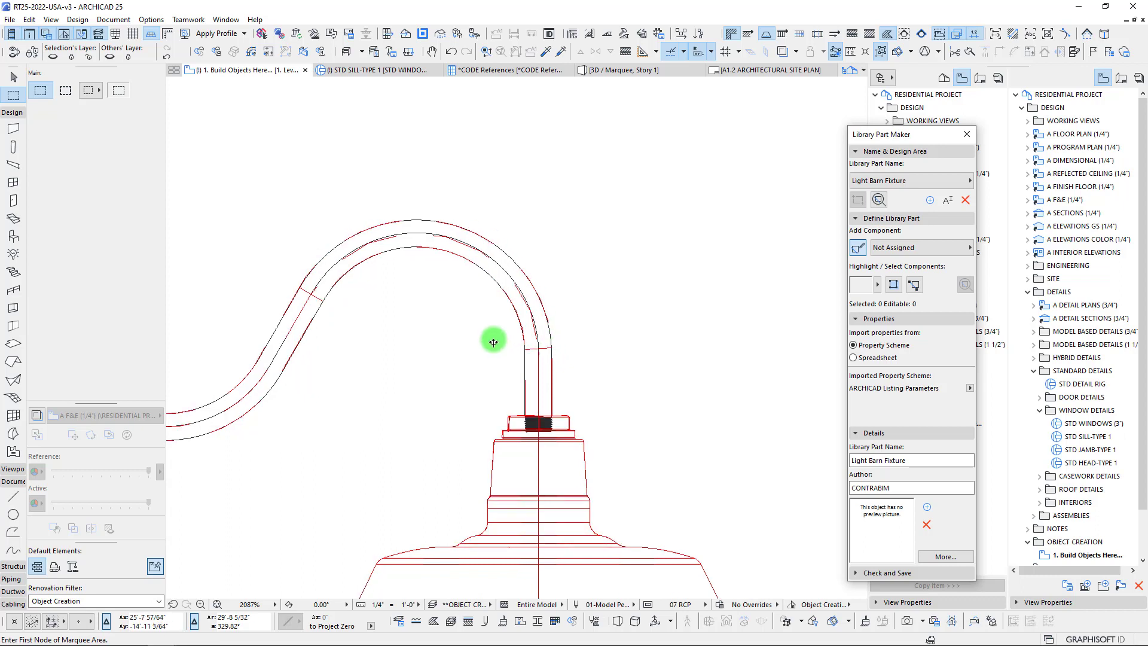
{"action": "key", "text": "Escape"}
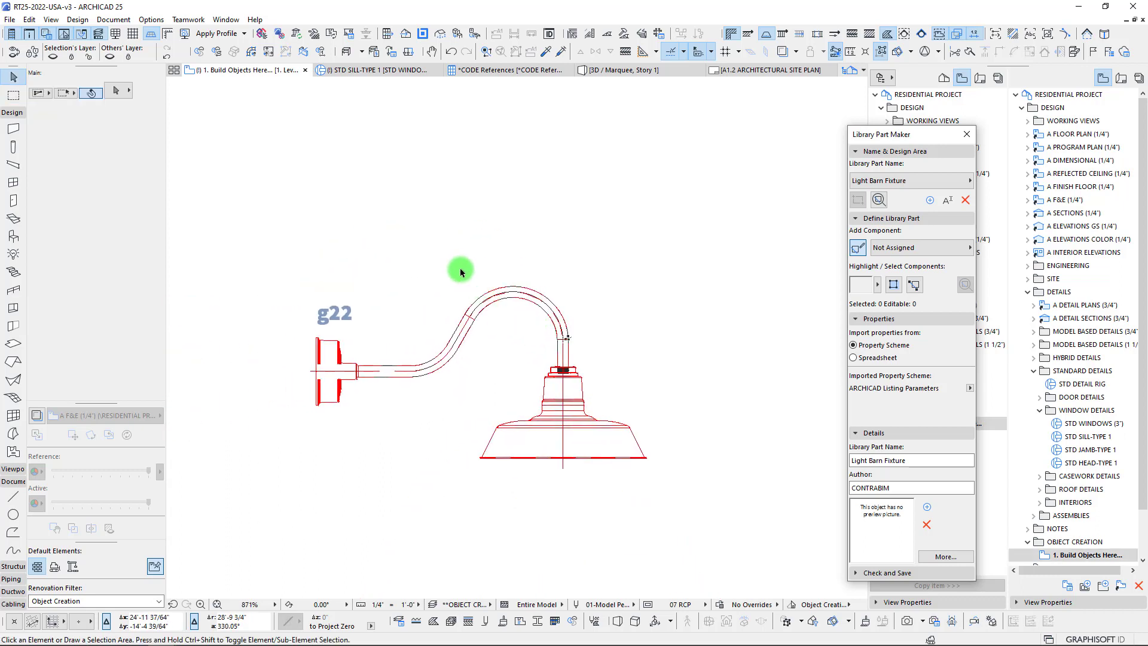
{"action": "left_click_drag", "start_coordinate": [277, 199], "coordinate": [654, 508]}
{"action": "left_click", "coordinate": [13, 95]}
{"action": "left_click", "coordinate": [273, 193]}
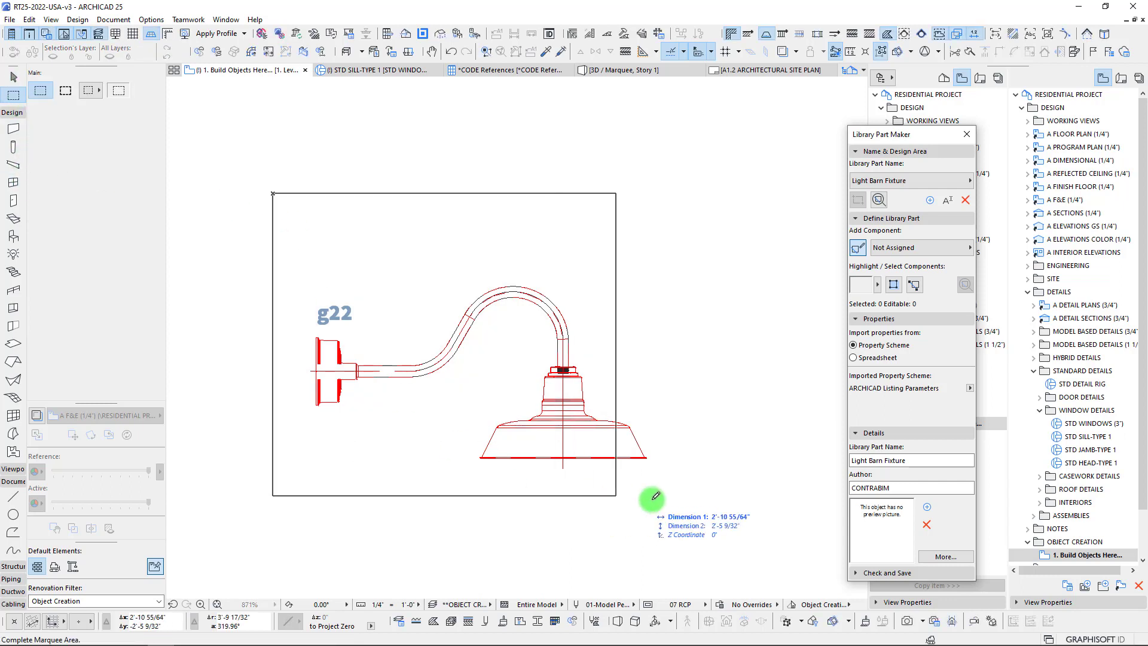
{"action": "left_click", "coordinate": [680, 514]}
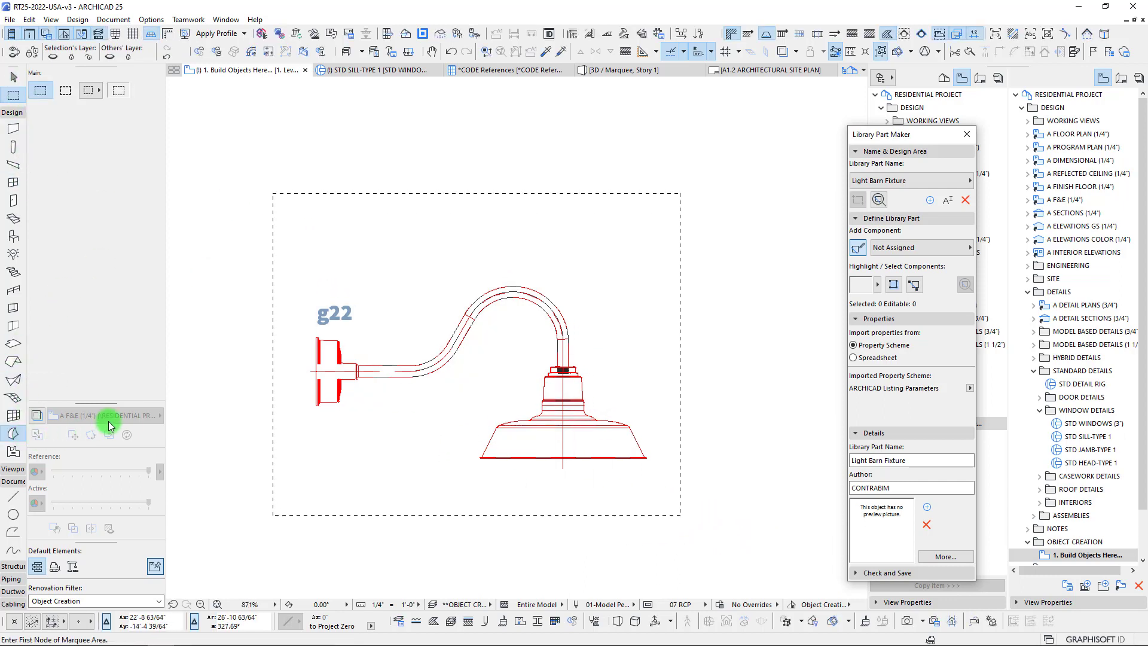
Step: Select all morphs inside the marquee except the path line in the middle of the arm
{"action": "key", "text": "ctrl+a"}
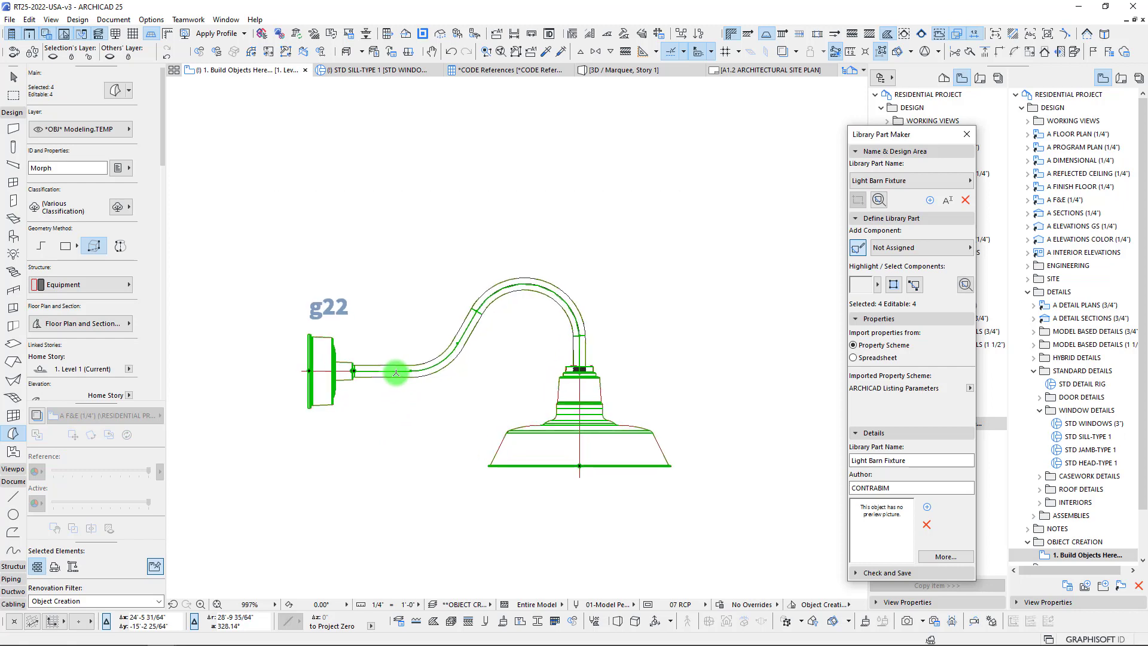
{"action": "scroll", "coordinate": [394, 370], "scroll_direction": "up", "scroll_amount": 3}
{"action": "key", "text": "space"}
{"action": "left_click", "coordinate": [424, 371], "text": "shift"}
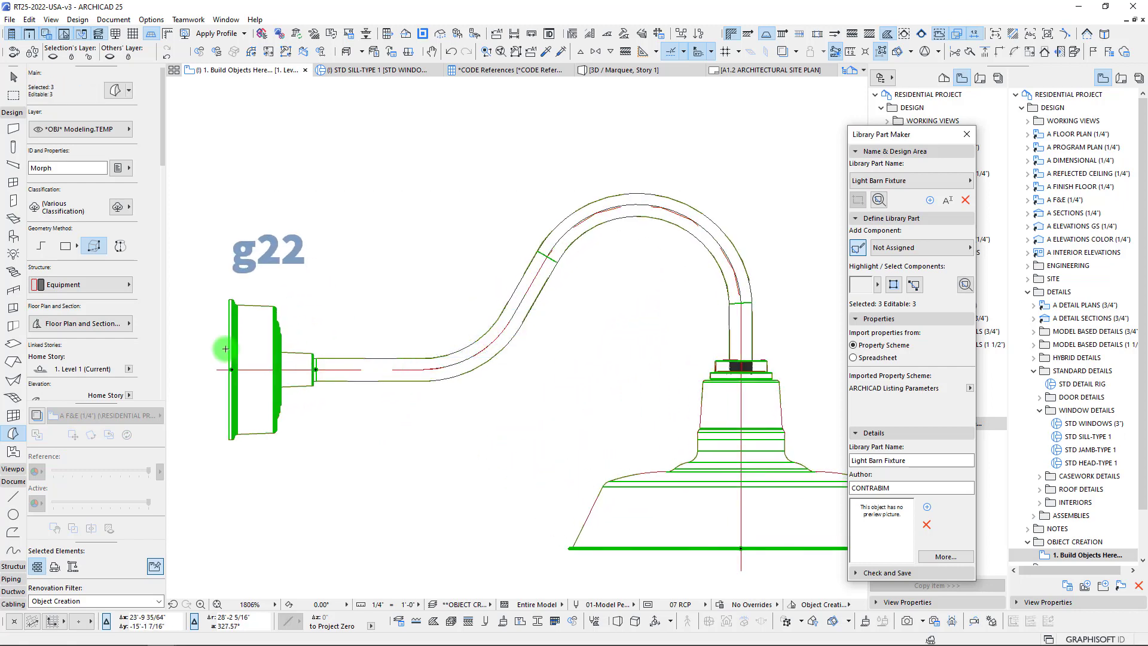
Step: Try to merge the selected back plate, tube and lamp shade morphs with a Boolean Union
{"action": "scroll", "coordinate": [384, 333], "scroll_direction": "down", "scroll_amount": 3}
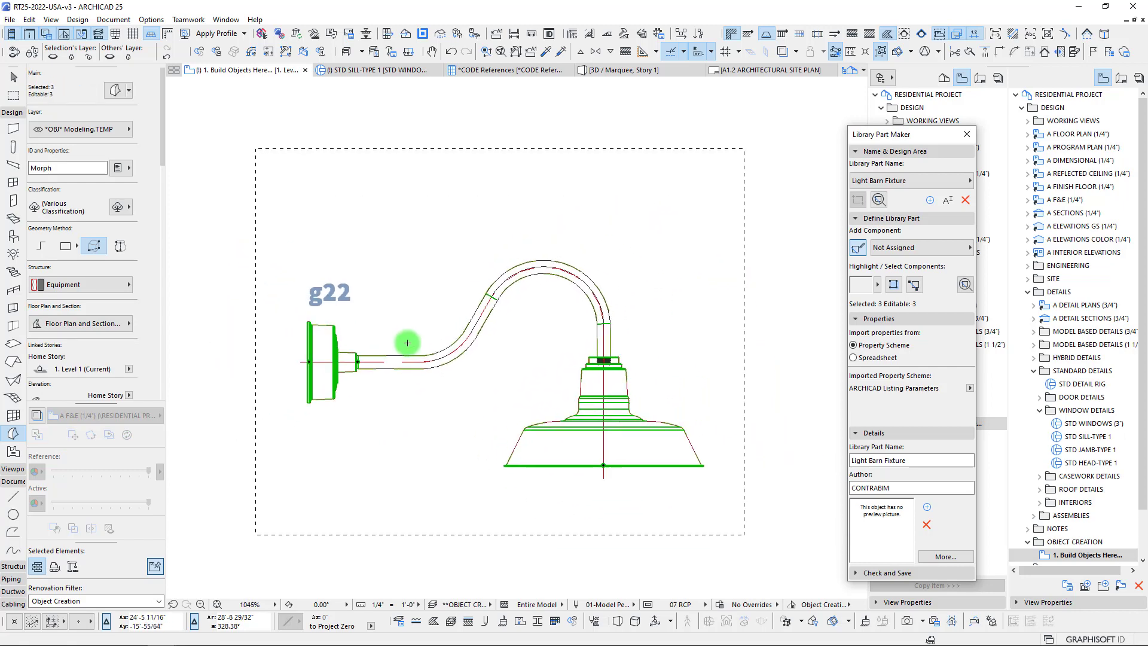
{"action": "right_click", "coordinate": [226, 255]}
{"action": "mouse_move", "coordinate": [300, 409]}
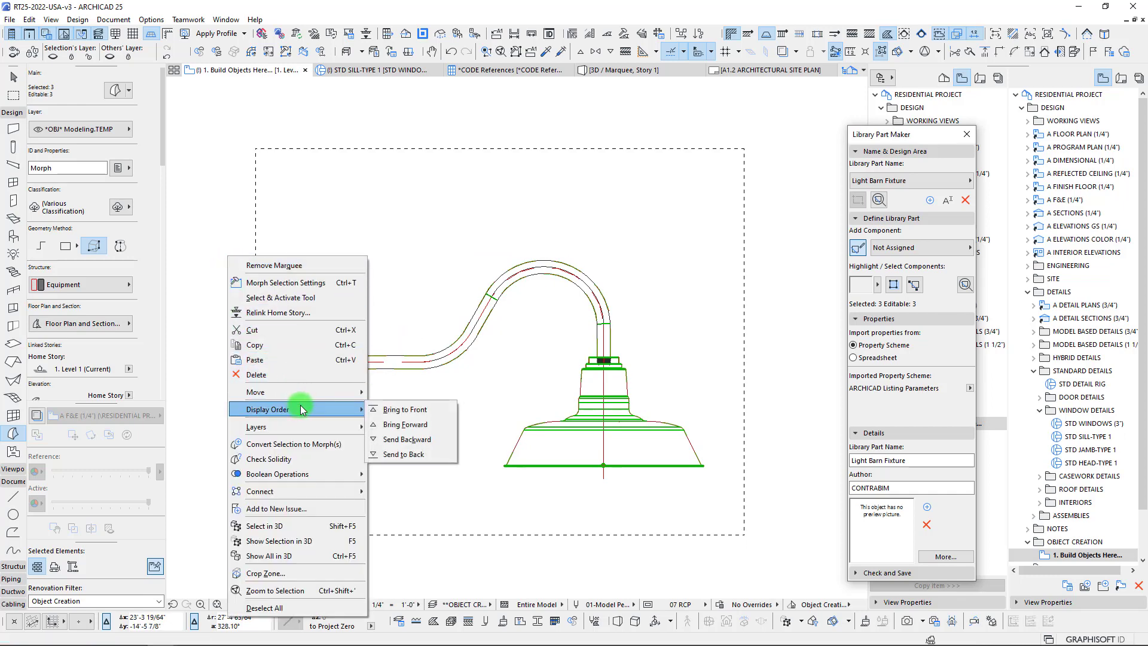
{"action": "mouse_move", "coordinate": [299, 473]}
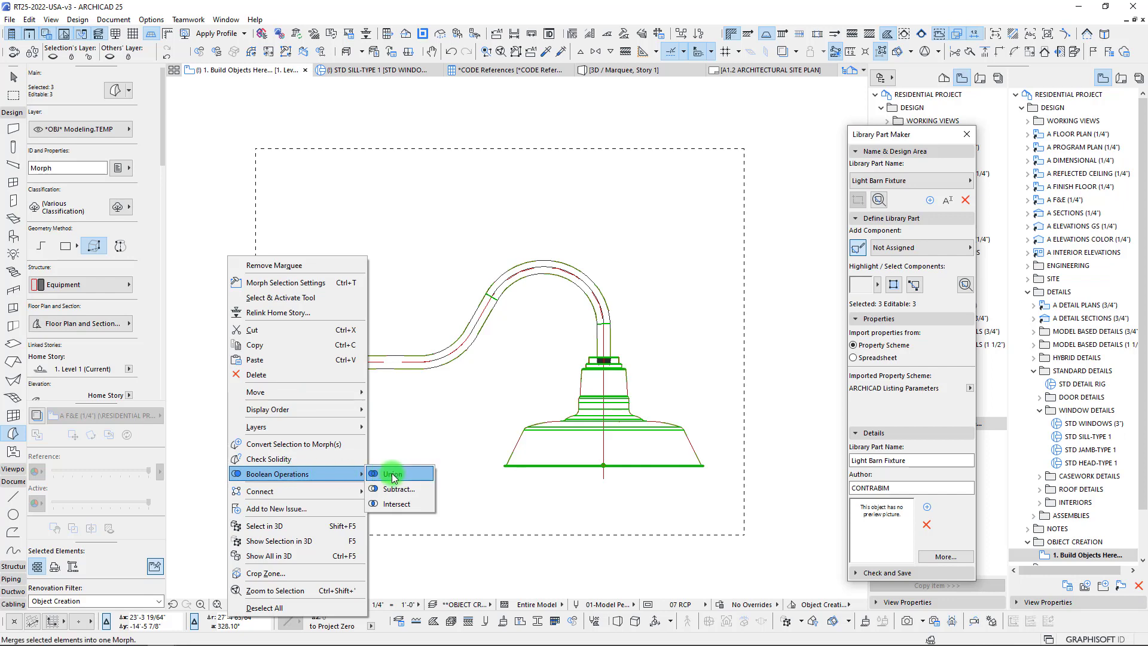
{"action": "left_click", "coordinate": [392, 476]}
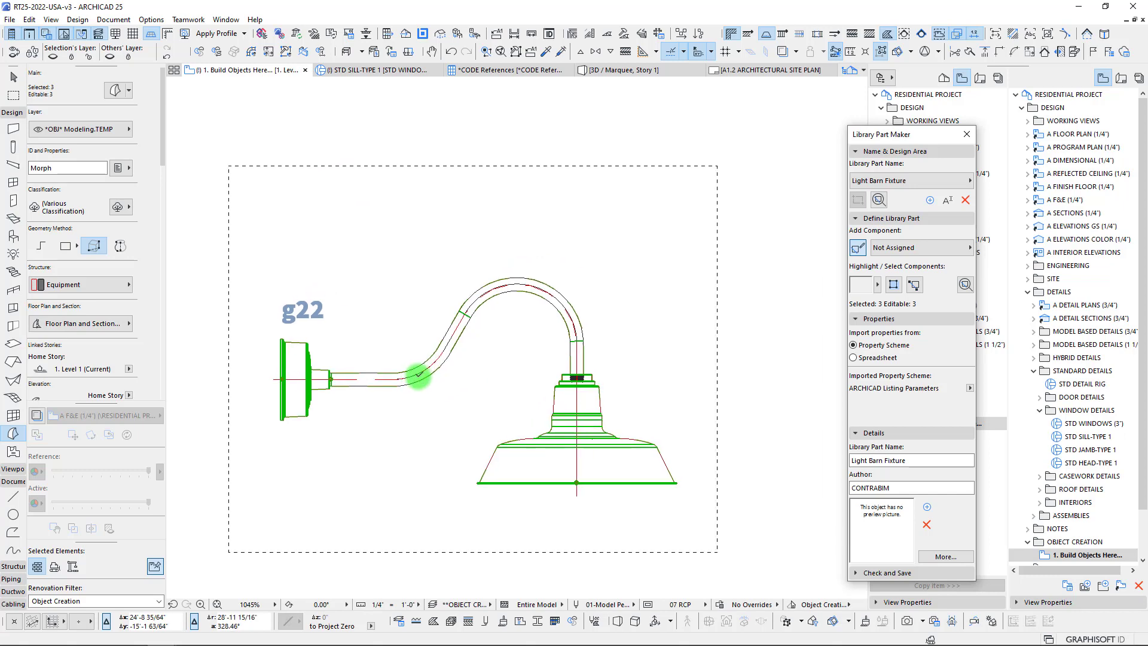
Step: Show only the selected fixture morphs in 3D and select all three from behind the back plate
{"action": "scroll", "coordinate": [418, 374], "scroll_direction": "down", "scroll_amount": 3}
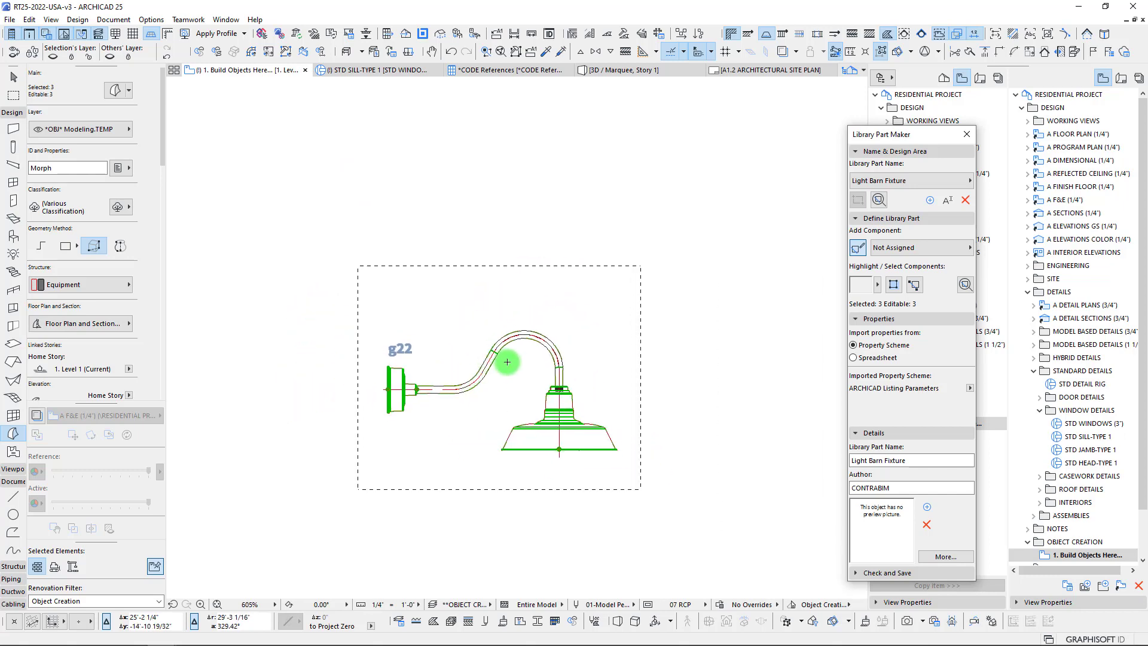
{"action": "key", "text": "F5"}
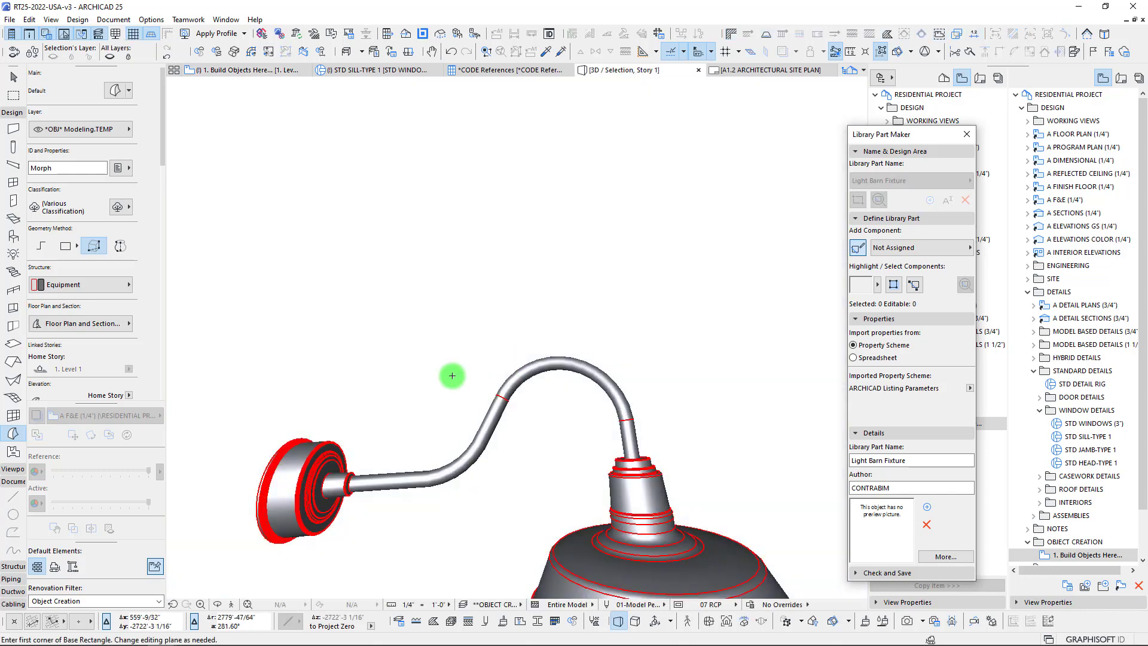
{"action": "middle_click_drag", "start_coordinate": [452, 376], "coordinate": [446, 440], "text": "shift"}
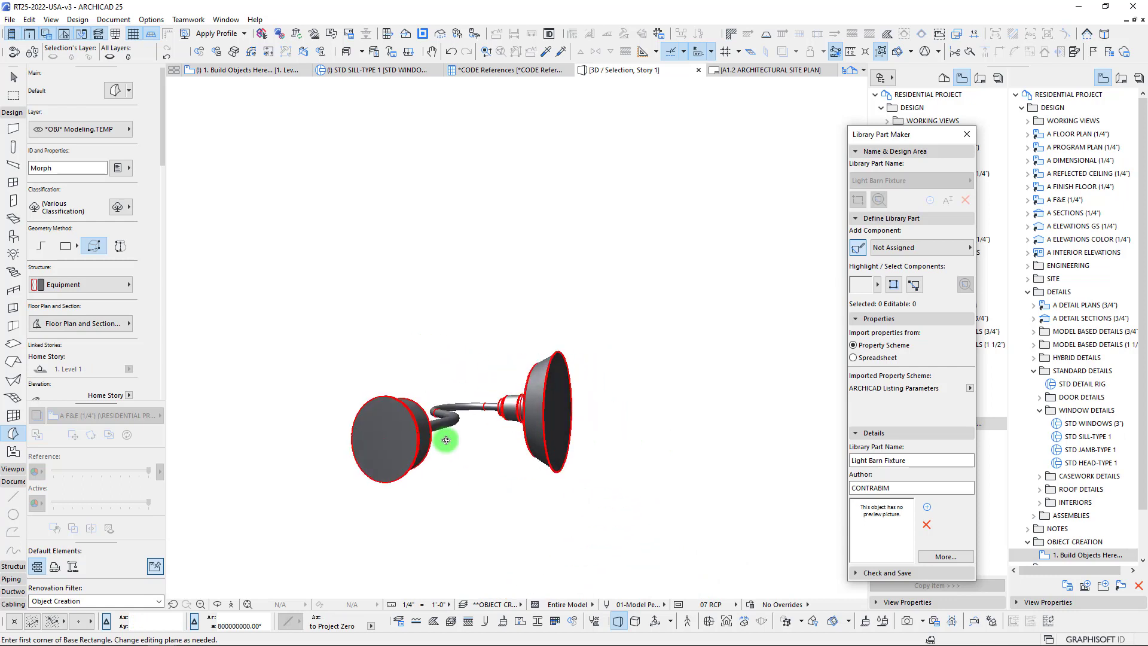
{"action": "left_click_drag", "start_coordinate": [287, 254], "coordinate": [657, 543]}
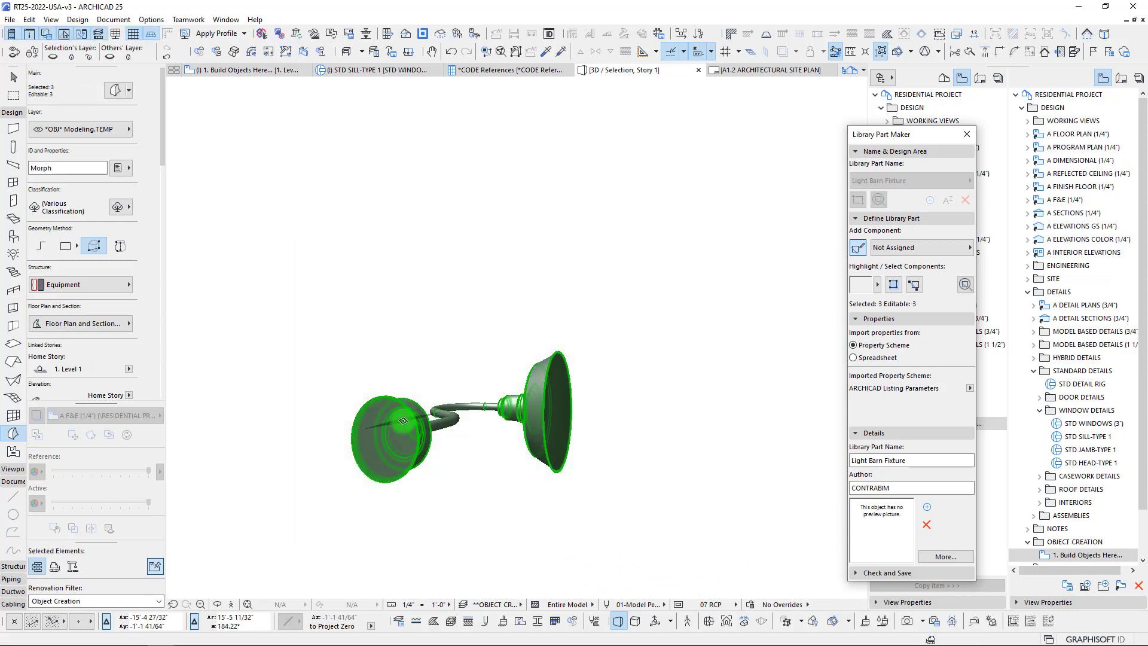
Step: Rotate the three fixture morphs 90° in the plane of the back plate so the lamp shade faces down
{"action": "middle_click_drag", "start_coordinate": [400, 434], "coordinate": [289, 452], "text": "shift"}
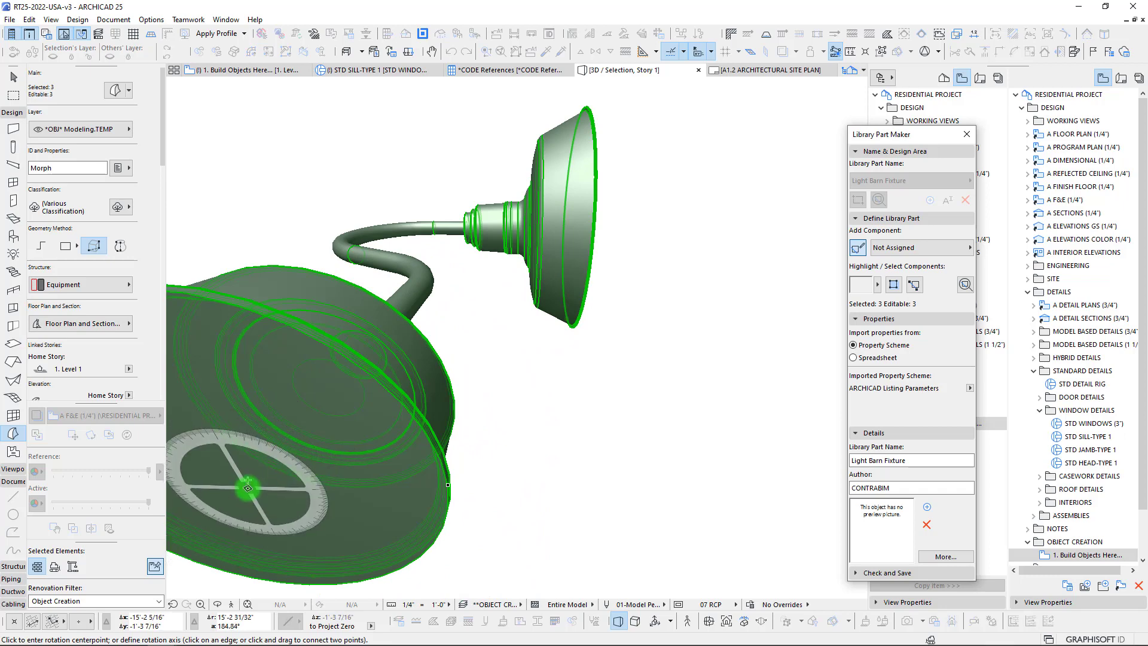
{"action": "scroll", "coordinate": [419, 436], "scroll_direction": "down", "scroll_amount": 2}
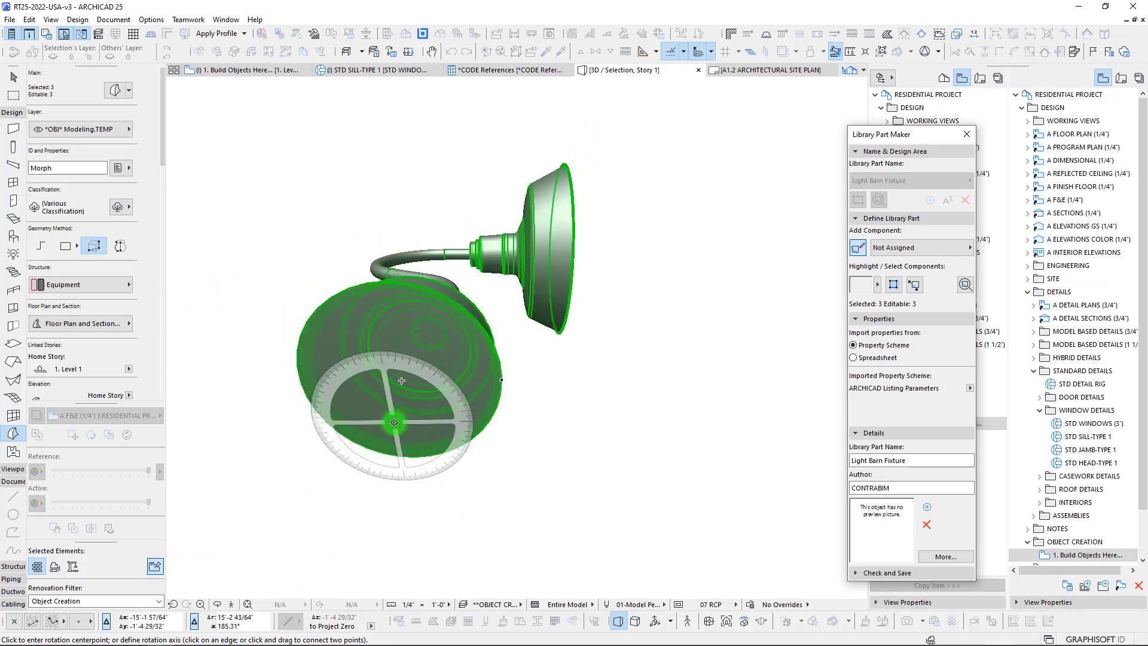
{"action": "left_click", "coordinate": [394, 419]}
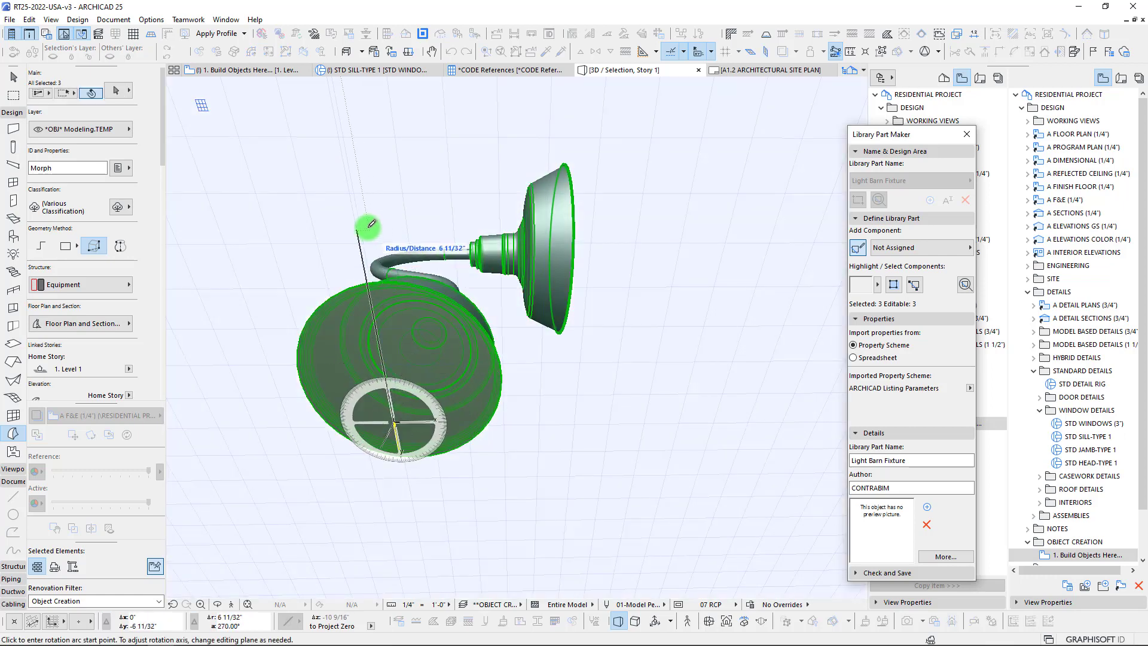
{"action": "left_click", "coordinate": [356, 213]}
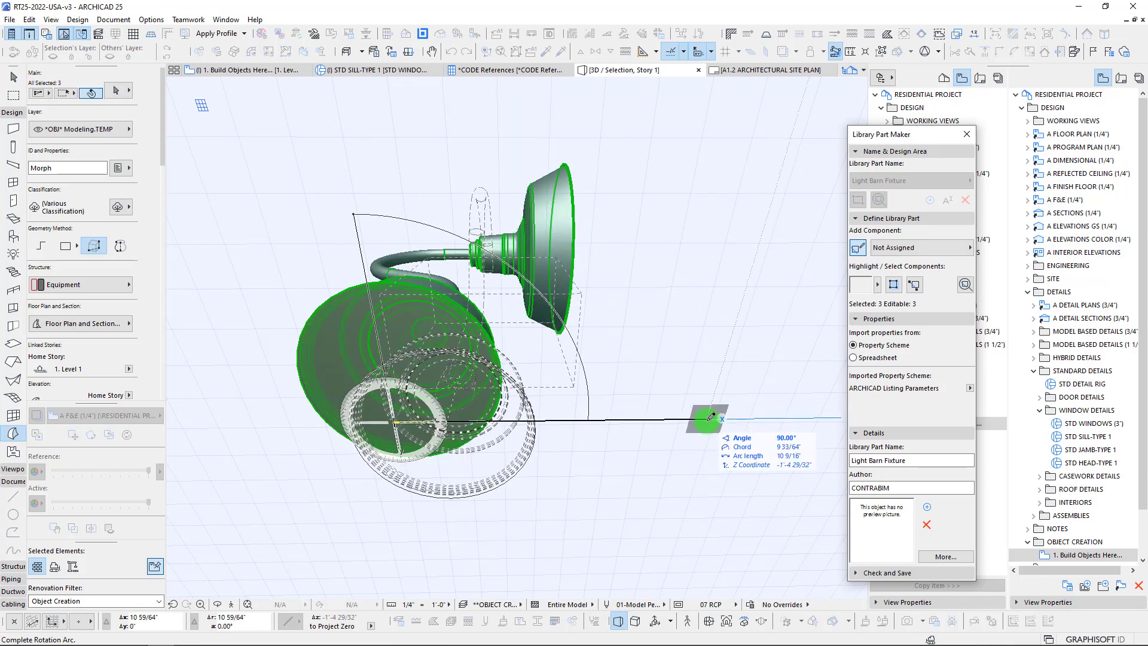
{"action": "left_click", "coordinate": [706, 418]}
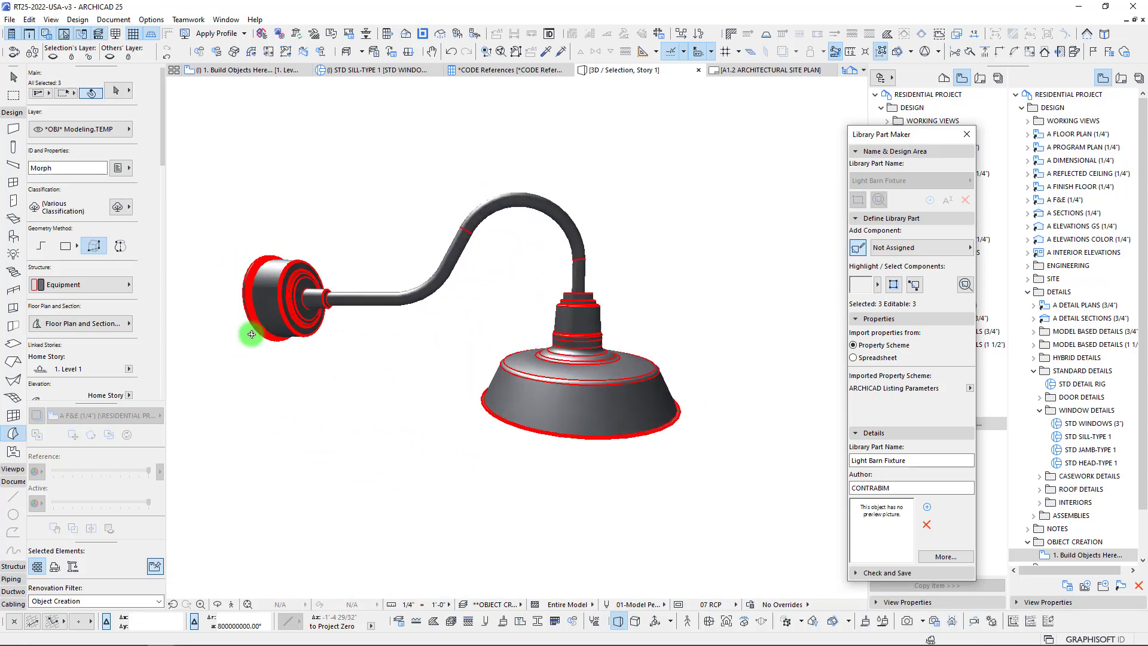
Step: Move the three selected fixture morphs in the floor plan into the Light Barn Fixture grid, between the two hotspots of the 2D RCP column
{"action": "middle_click_drag", "start_coordinate": [509, 338], "coordinate": [299, 357], "text": "shift"}
{"action": "middle_click_drag", "start_coordinate": [651, 353], "coordinate": [419, 353], "text": "shift"}
{"action": "middle_click_drag", "start_coordinate": [576, 350], "coordinate": [575, 350], "text": "shift"}
{"action": "key", "text": "F2"}
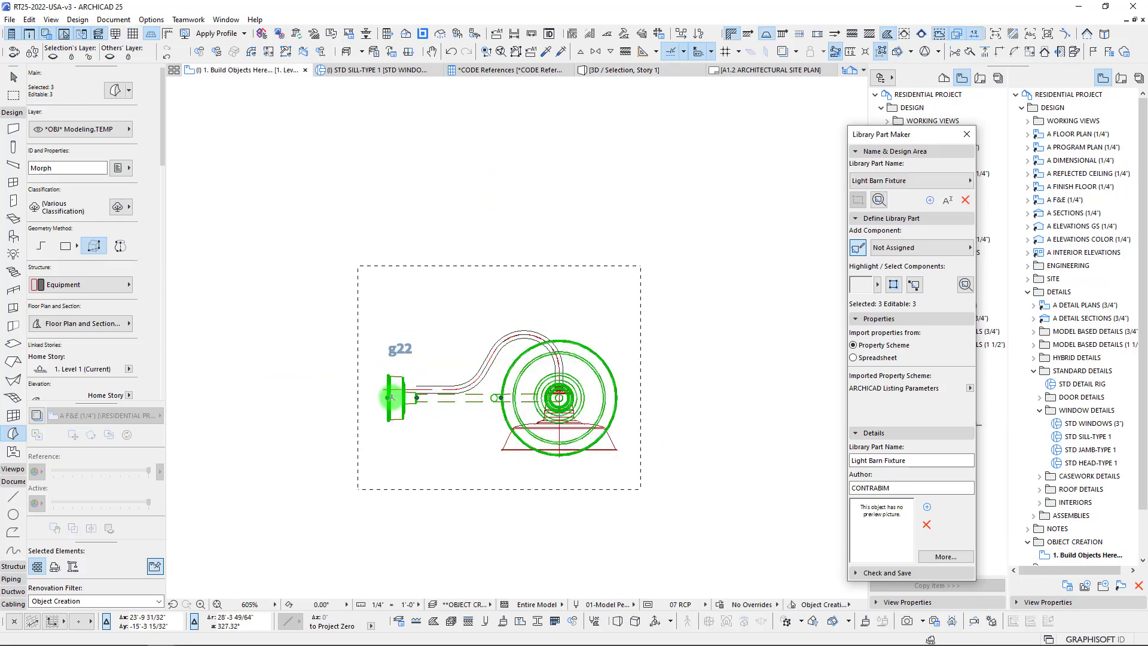
{"action": "key", "text": "ctrl+d"}
{"action": "scroll", "coordinate": [382, 433], "scroll_direction": "down", "scroll_amount": 5}
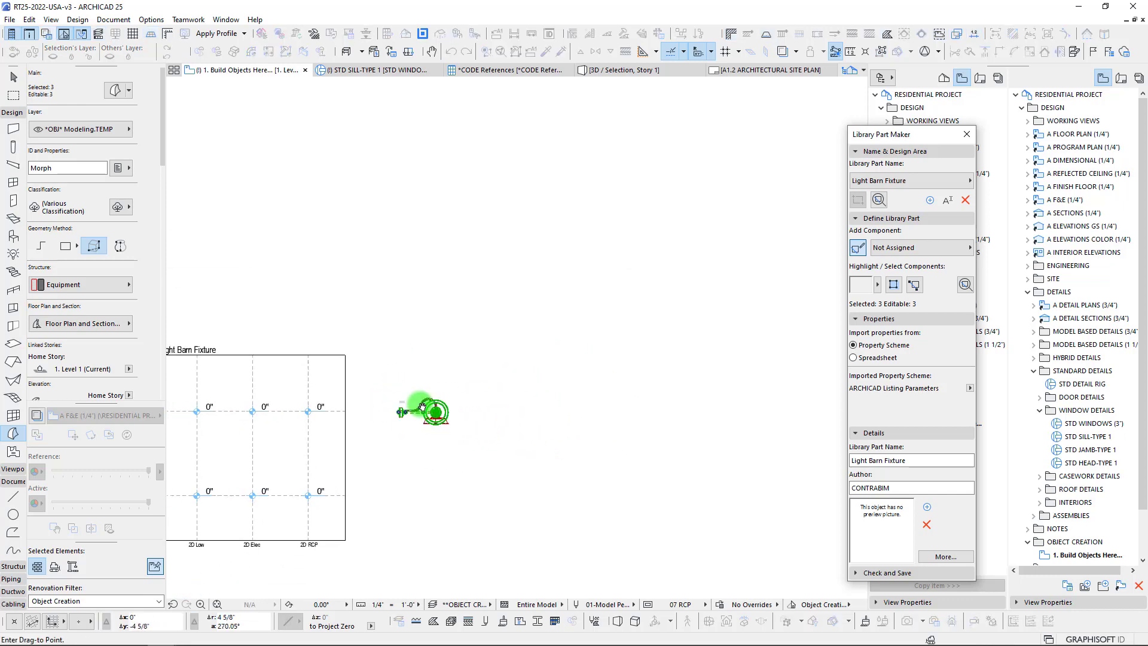
{"action": "scroll", "coordinate": [534, 305], "scroll_direction": "up", "scroll_amount": 5}
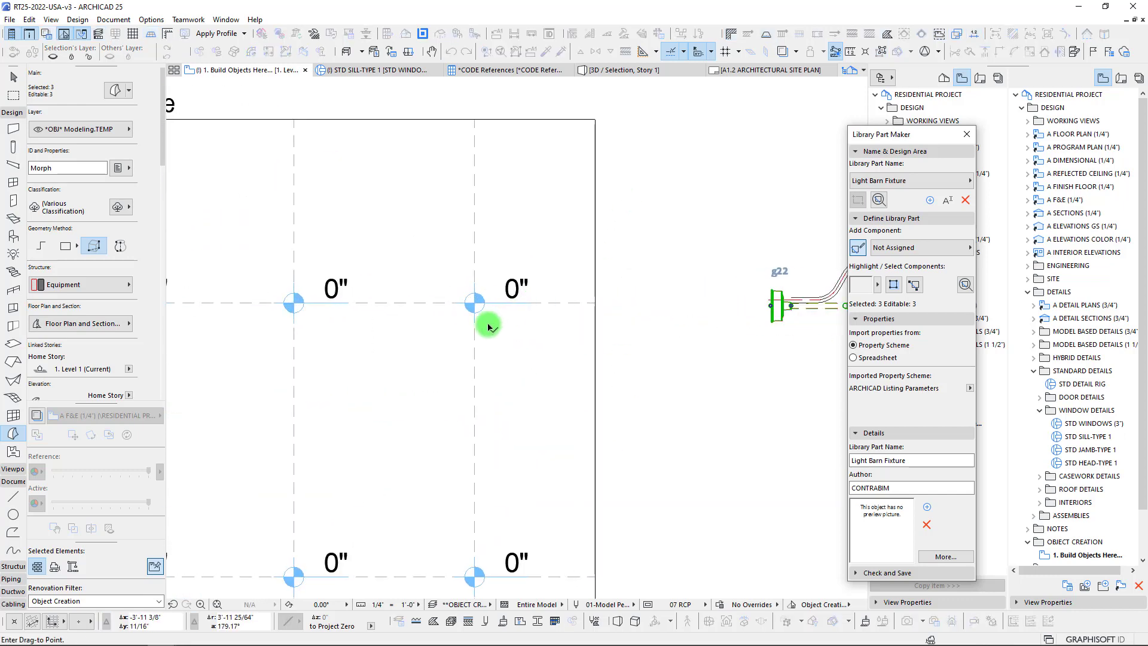
{"action": "left_click", "coordinate": [506, 417]}
Step: Rotate the fixture morphs 90° counterclockwise about the back plate so the arm runs vertically in plan with the shade above the plate
{"action": "key", "text": "ctrl+e"}
{"action": "left_click", "coordinate": [507, 416]}
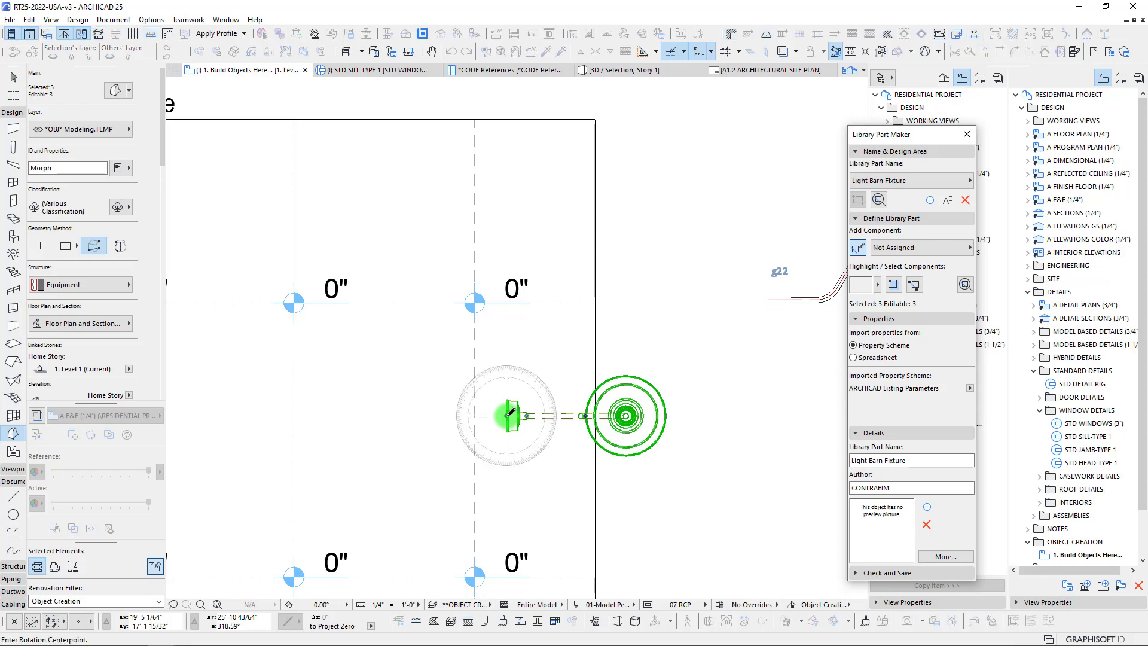
{"action": "left_click", "coordinate": [696, 418]}
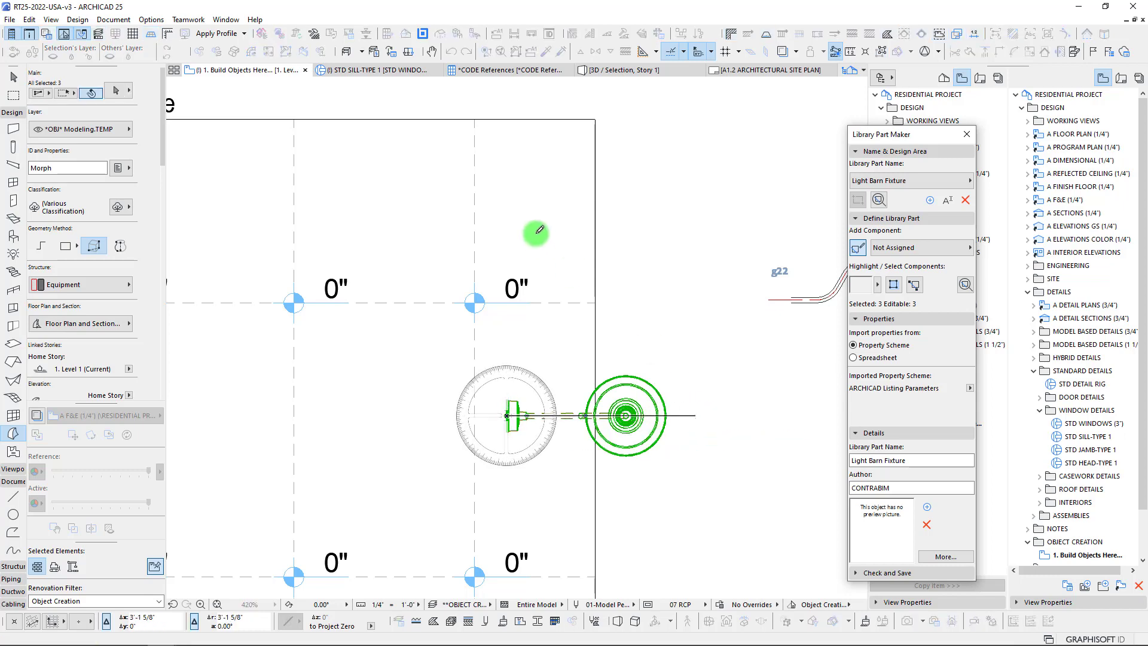
{"action": "left_click", "coordinate": [518, 200]}
{"action": "scroll", "coordinate": [338, 251], "scroll_direction": "down", "scroll_amount": 3}
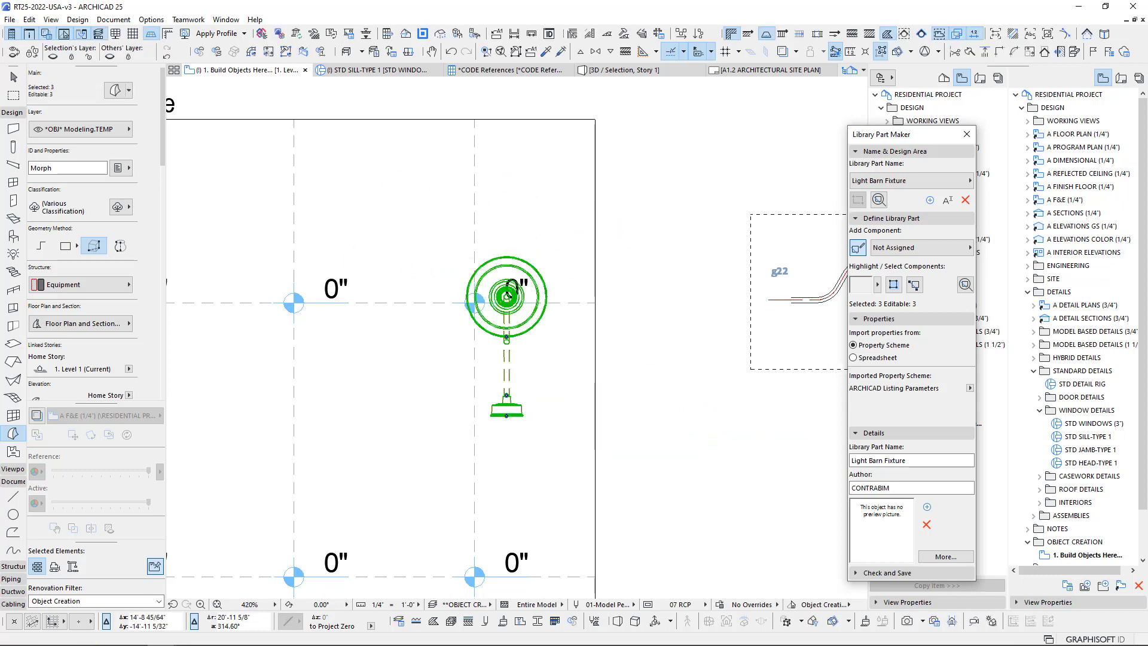
Step: Move the fixture morphs so the lamp shade's centre sits exactly on the upper hotspot of the 2D RCP column
{"action": "scroll", "coordinate": [570, 273], "scroll_direction": "up", "scroll_amount": 10}
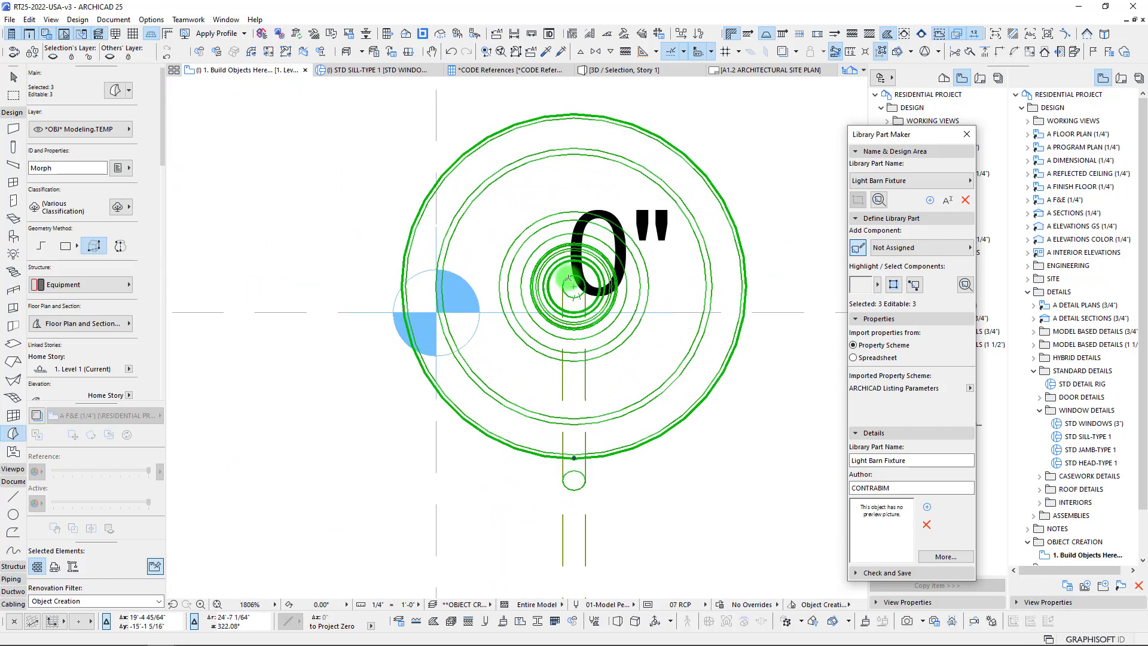
{"action": "key", "text": "ctrl+d"}
{"action": "left_click", "coordinate": [574, 287]}
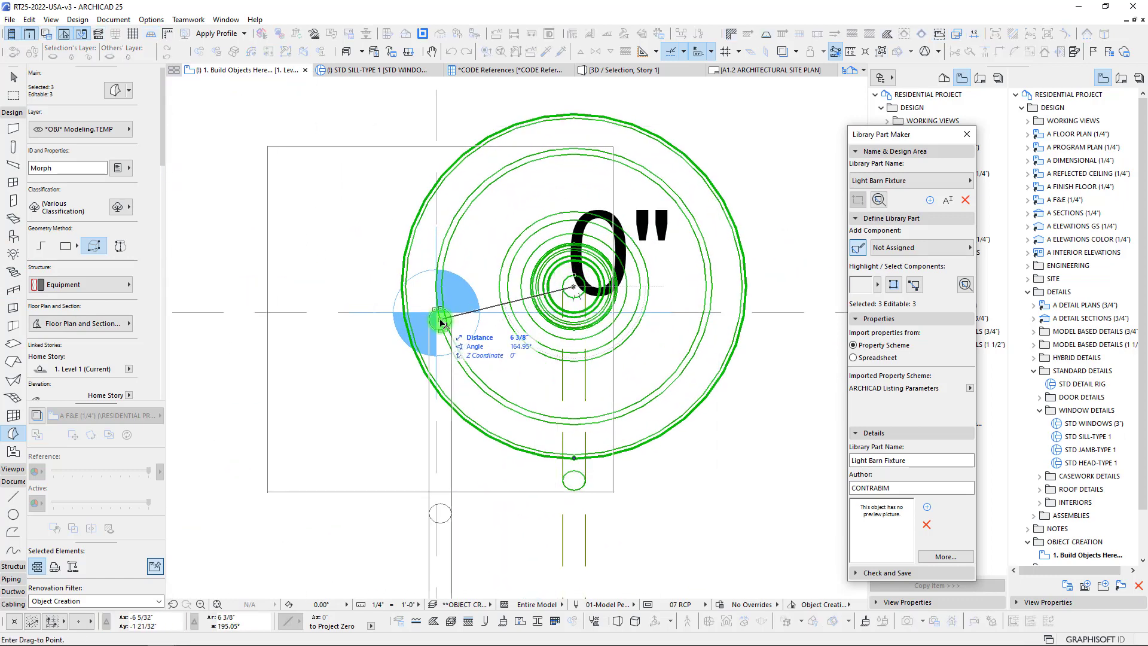
{"action": "left_click", "coordinate": [437, 314]}
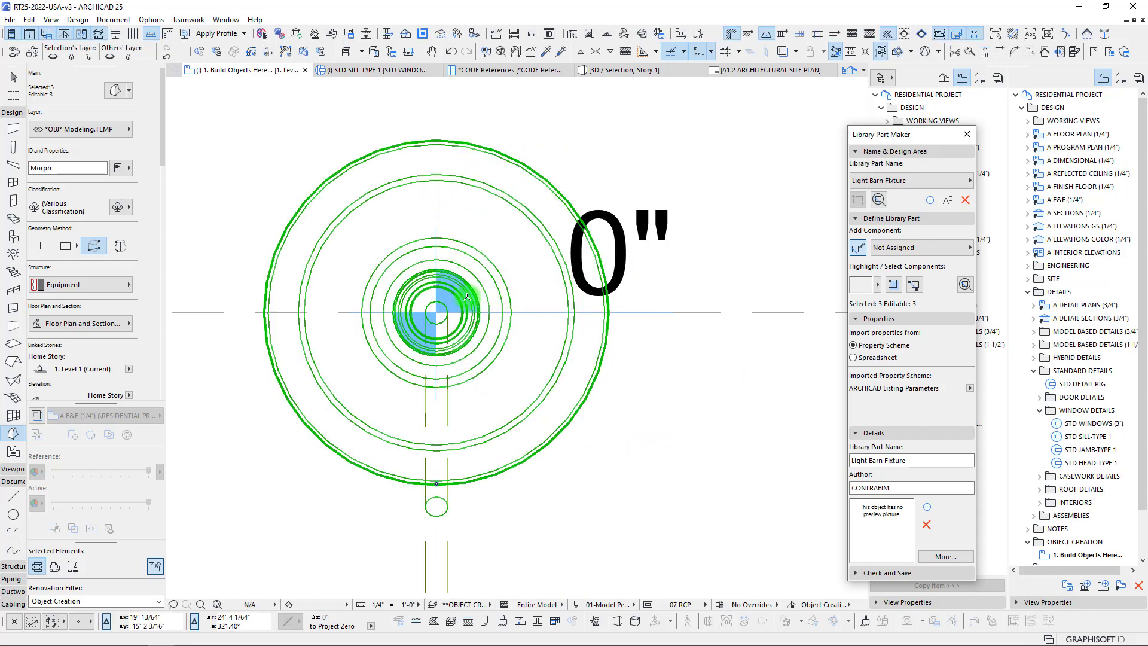
Step: Assign the three selected fixture morphs to the 3D Model Full component and clear the selection
{"action": "scroll", "coordinate": [635, 422], "scroll_direction": "down", "scroll_amount": 6}
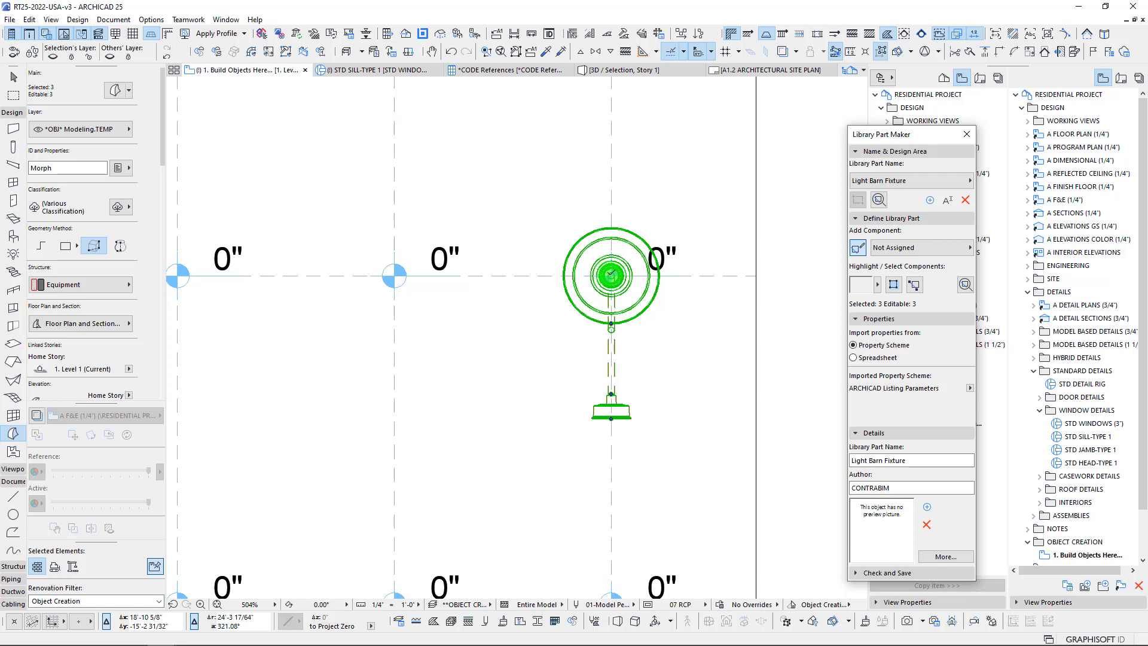
{"action": "scroll", "coordinate": [610, 276], "scroll_direction": "down", "scroll_amount": 3}
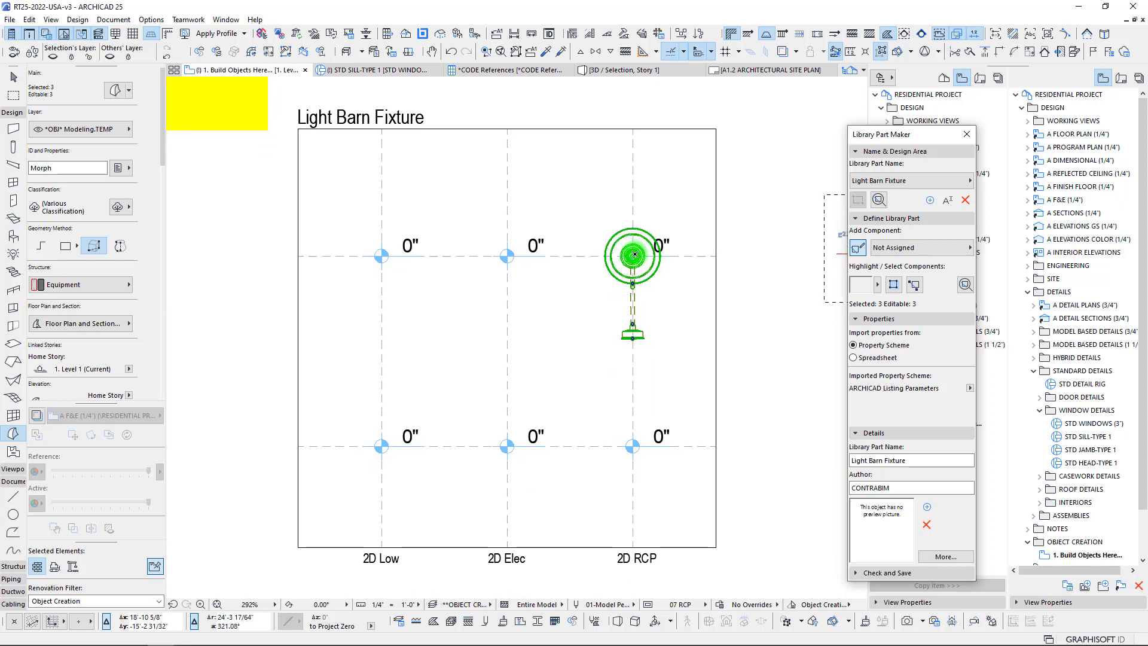
{"action": "middle_click_drag", "start_coordinate": [614, 278], "coordinate": [595, 261]}
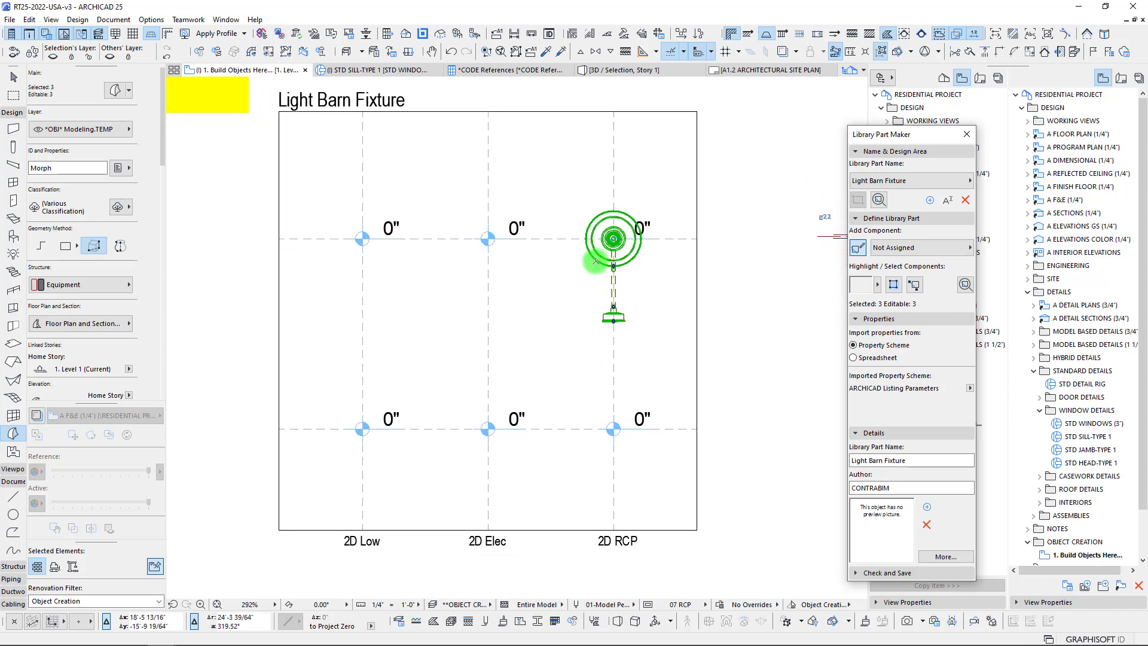
{"action": "left_click", "coordinate": [913, 248]}
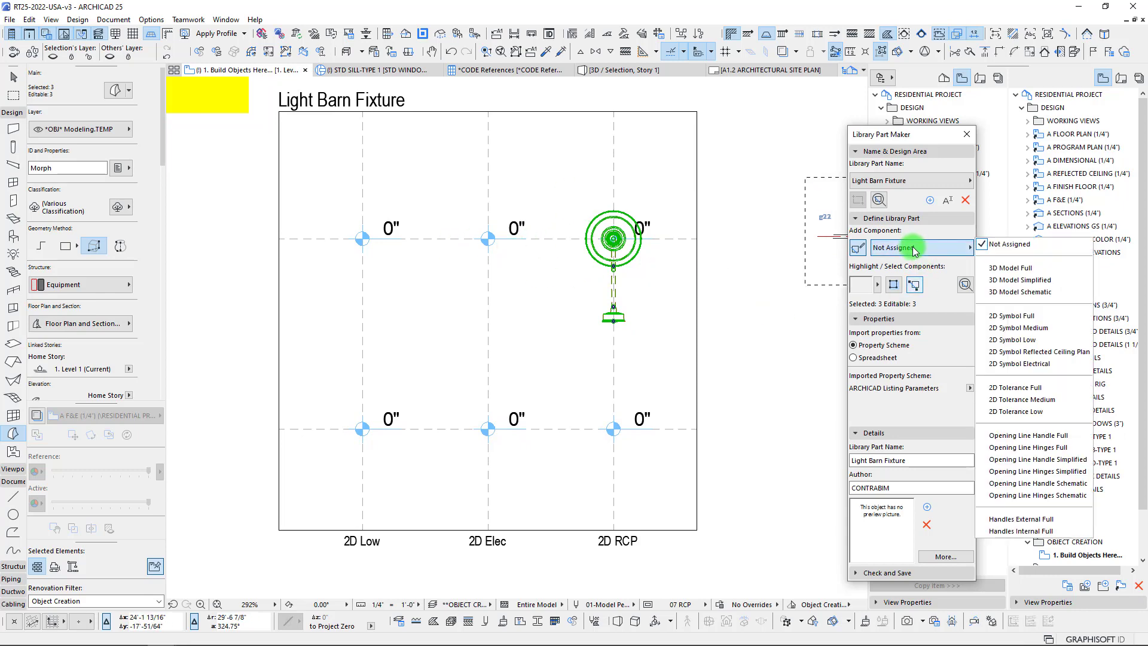
{"action": "left_click", "coordinate": [1002, 269]}
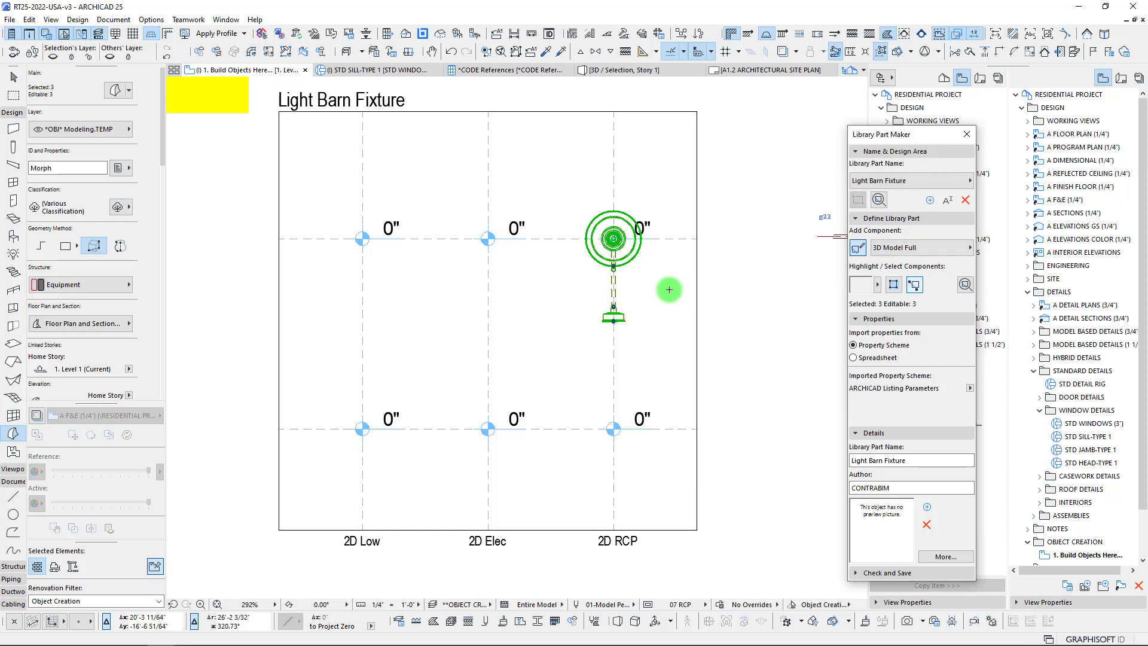
{"action": "left_click", "coordinate": [669, 290]}
{"action": "key", "text": "Escape"}
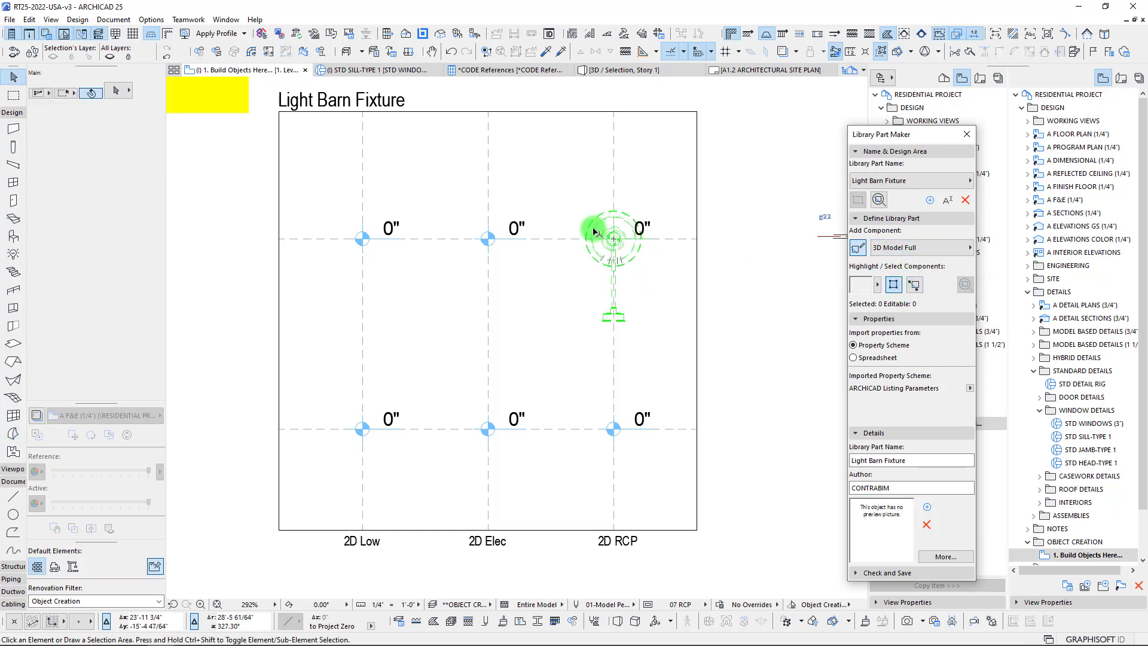
Step: Examine the fixture's plan outline and its placement in the 2D RCP column of the grid
{"action": "middle_click_drag", "start_coordinate": [604, 304], "coordinate": [594, 317]}
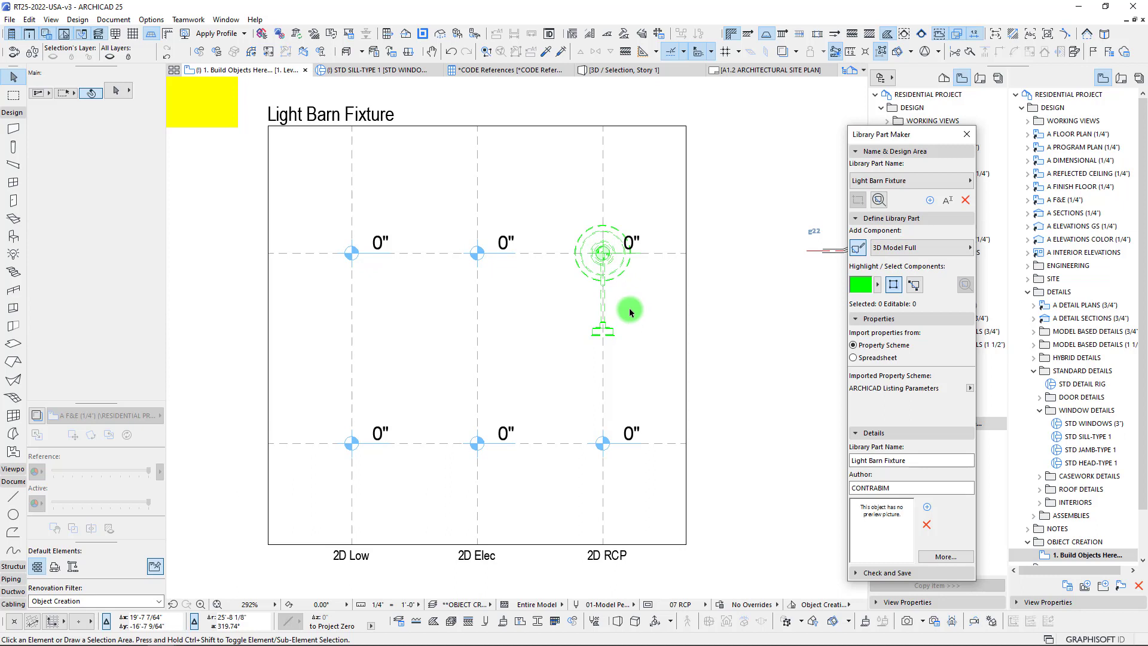
{"action": "middle_click_drag", "start_coordinate": [629, 309], "coordinate": [616, 306]}
{"action": "middle_click_drag", "start_coordinate": [555, 272], "coordinate": [586, 247]}
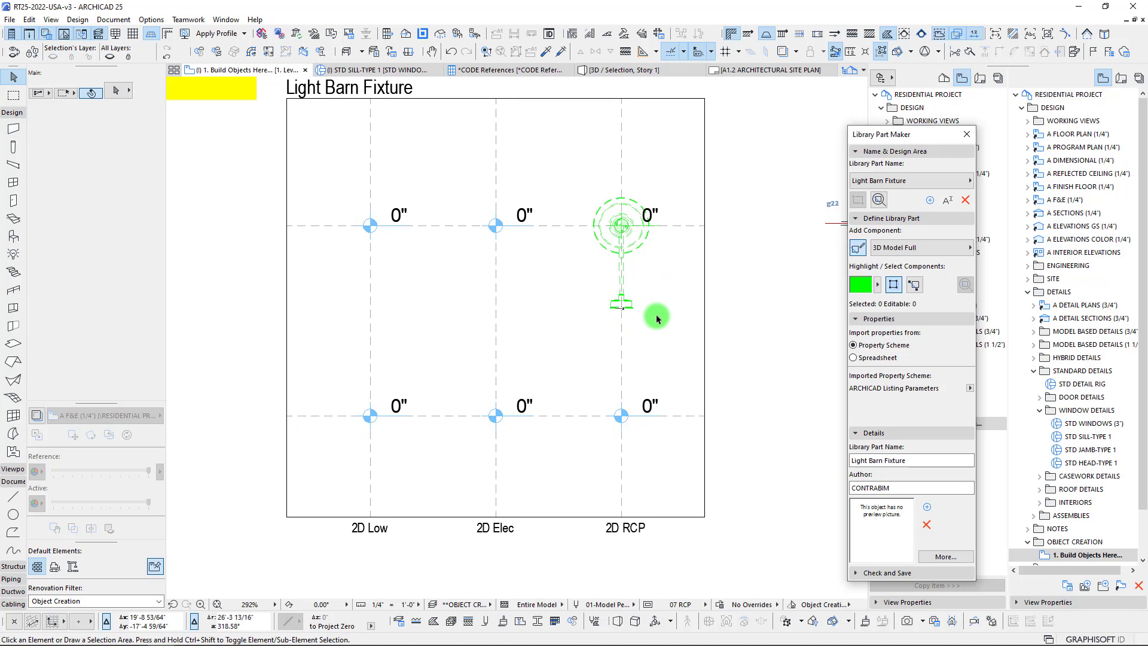
{"action": "middle_click_drag", "start_coordinate": [640, 315], "coordinate": [469, 342]}
{"action": "scroll", "coordinate": [399, 220], "scroll_direction": "up", "scroll_amount": 5}
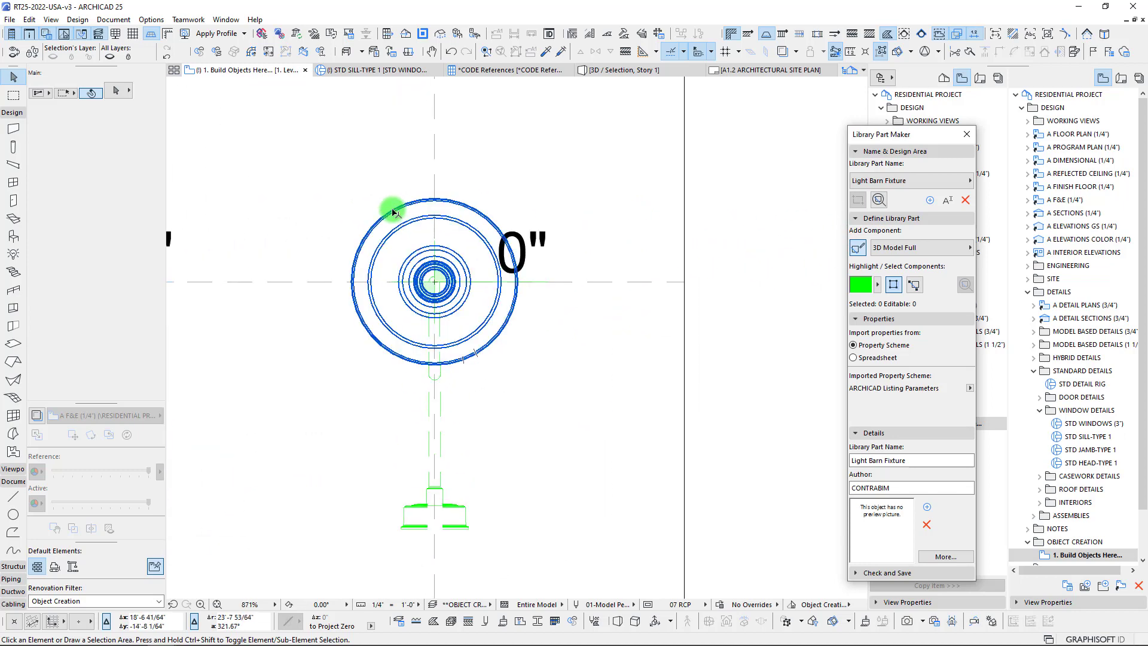
{"action": "scroll", "coordinate": [434, 290], "scroll_direction": "down", "scroll_amount": 4}
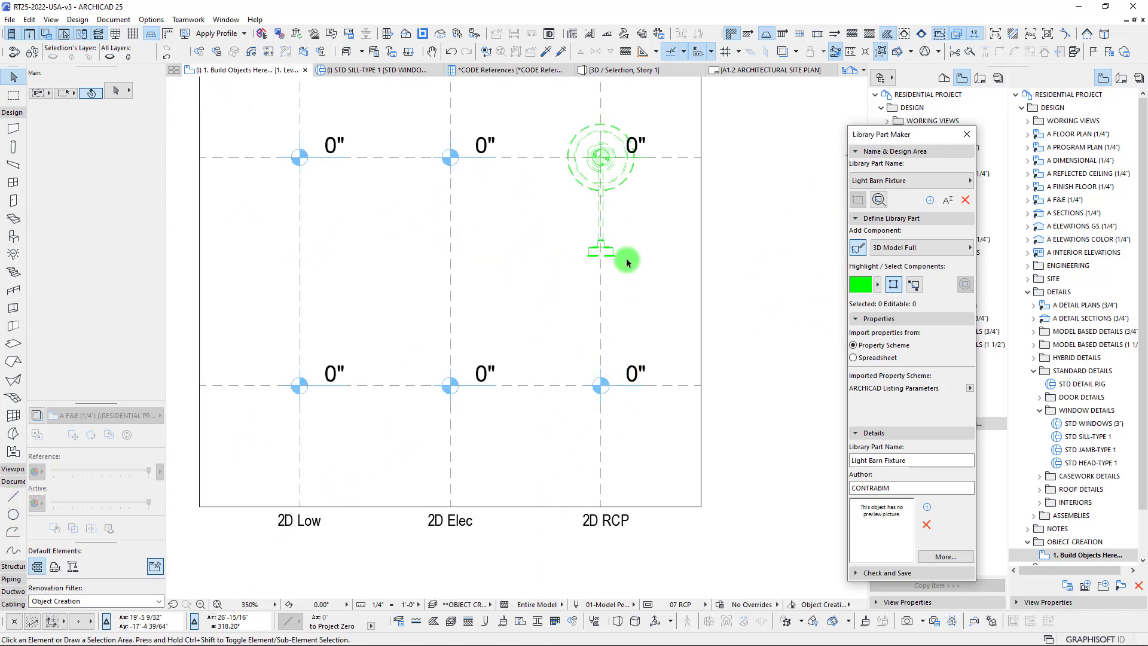
{"action": "middle_click_drag", "start_coordinate": [617, 254], "coordinate": [599, 289]}
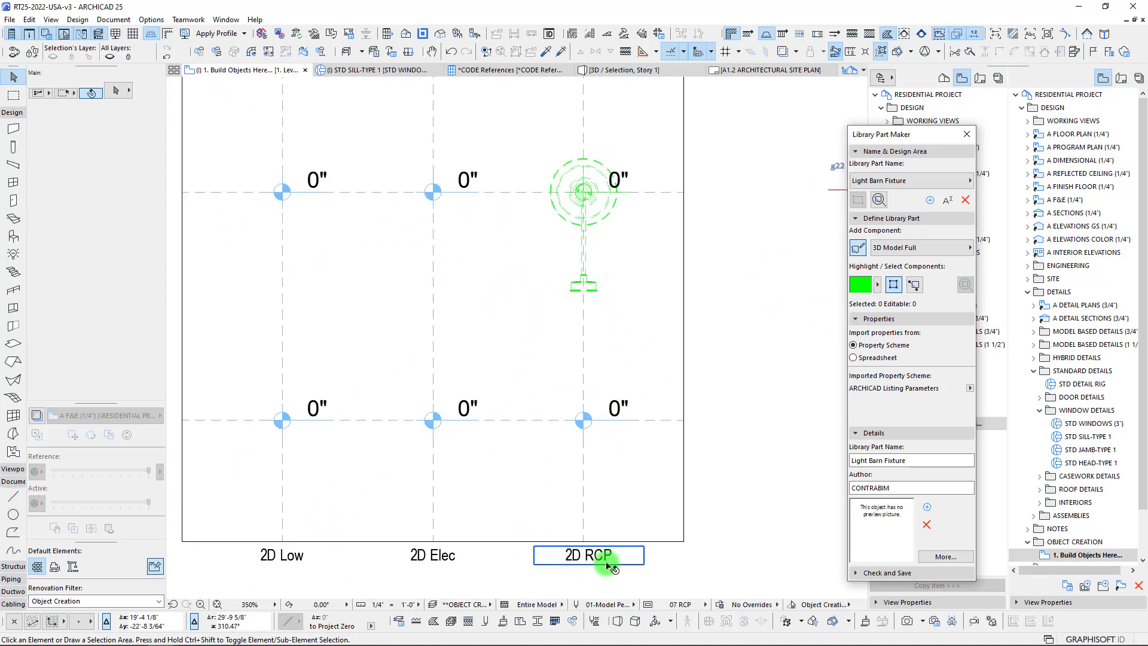
{"action": "mouse_move", "coordinate": [620, 250]}
{"action": "middle_mouse_down"}
{"action": "mouse_move", "coordinate": [648, 272]}
{"action": "mouse_move", "coordinate": [615, 264]}
{"action": "middle_mouse_up"}
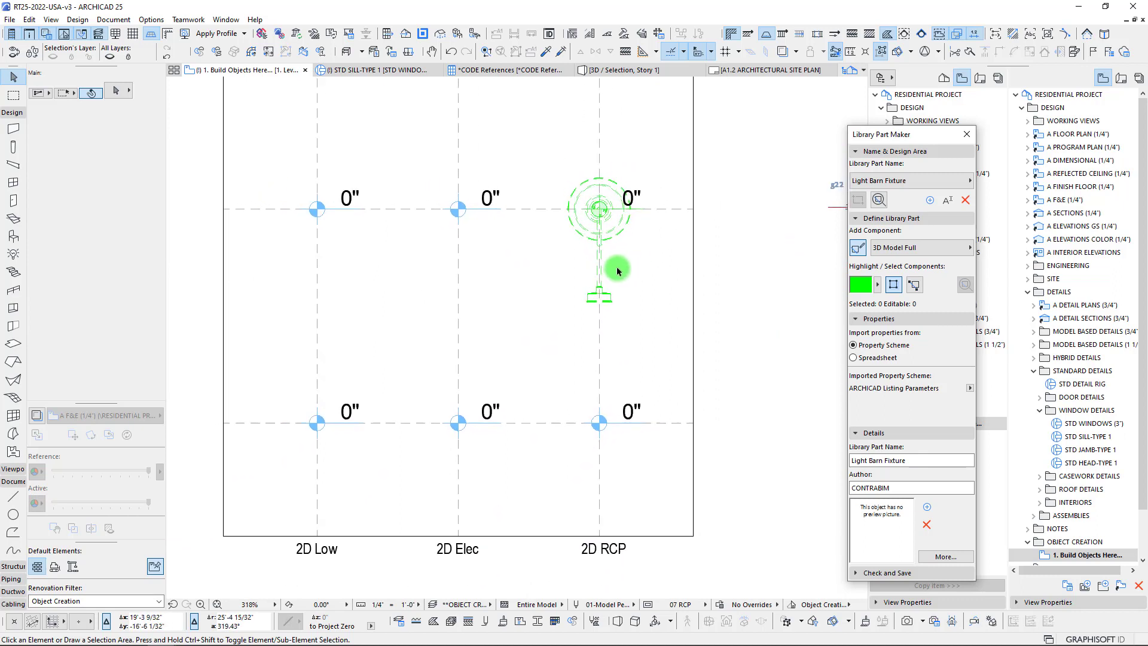
{"action": "scroll", "coordinate": [615, 263], "scroll_direction": "down", "scroll_amount": 2}
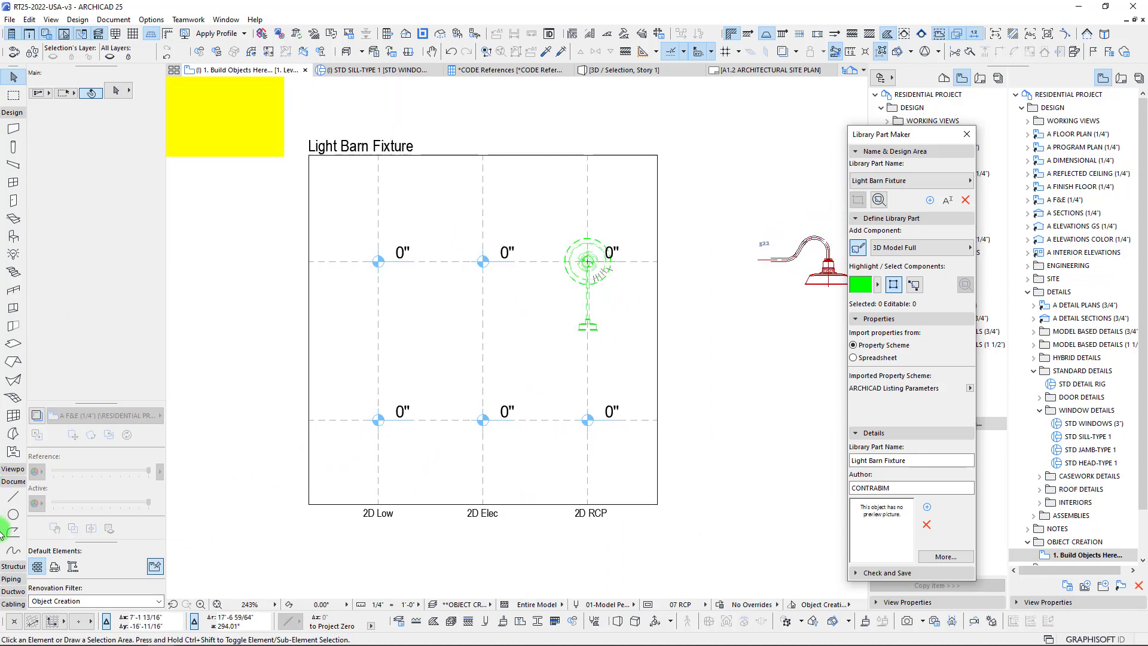
Step: Select the whole group of short line segments that forms the lamp shade's outer outline in plan
{"action": "left_click", "coordinate": [12, 496]}
{"action": "scroll", "coordinate": [551, 227], "scroll_direction": "up", "scroll_amount": 6}
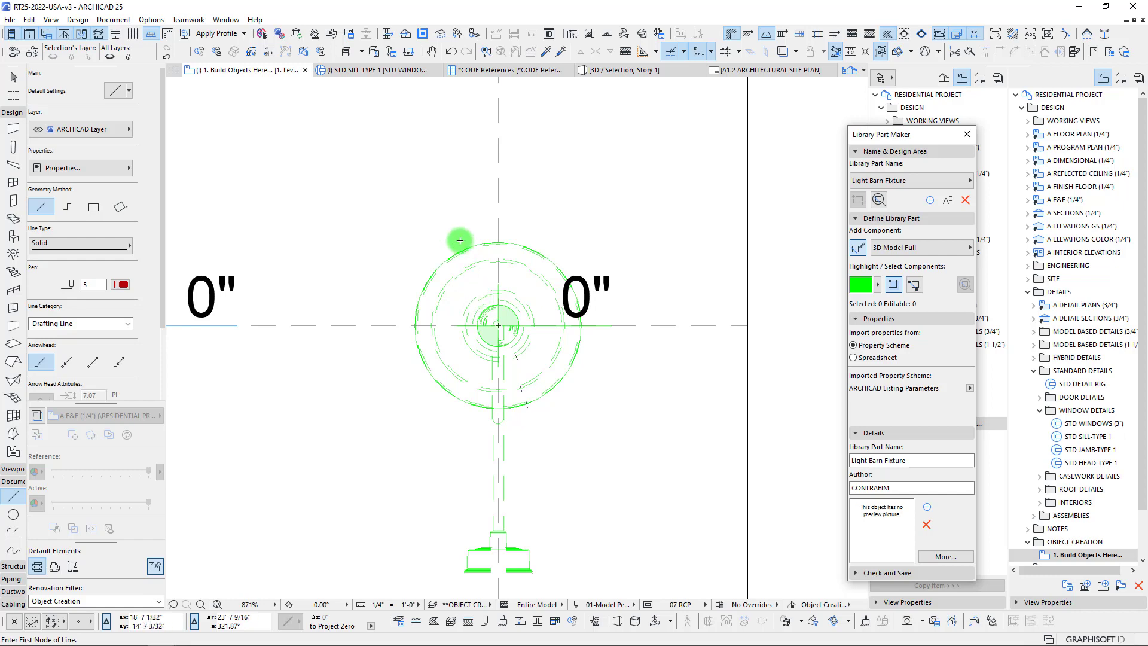
{"action": "left_click", "coordinate": [459, 253], "text": "shift"}
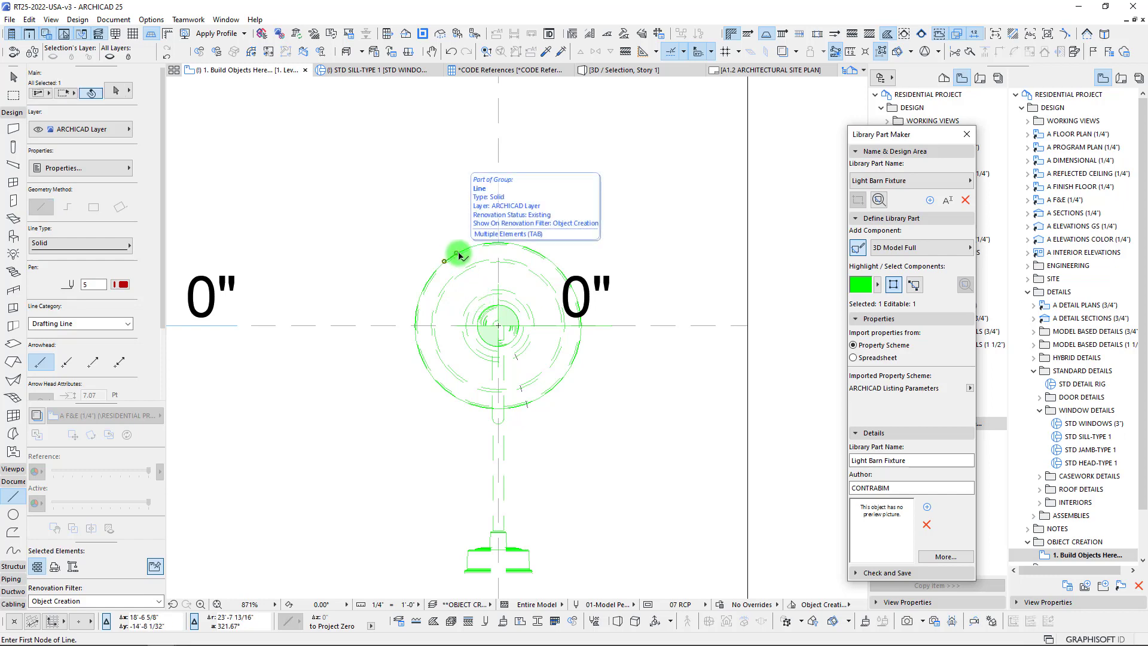
{"action": "key", "text": "alt+g"}
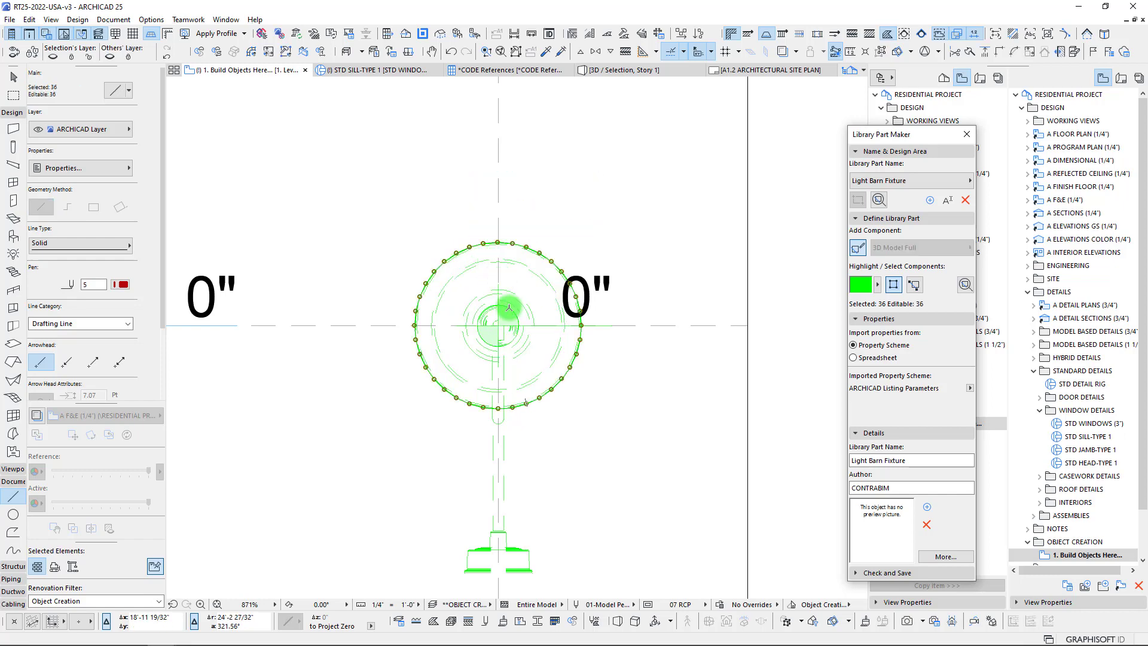
{"action": "scroll", "coordinate": [510, 308], "scroll_direction": "down", "scroll_amount": 2}
{"action": "middle_click_drag", "start_coordinate": [545, 292], "coordinate": [557, 262]}
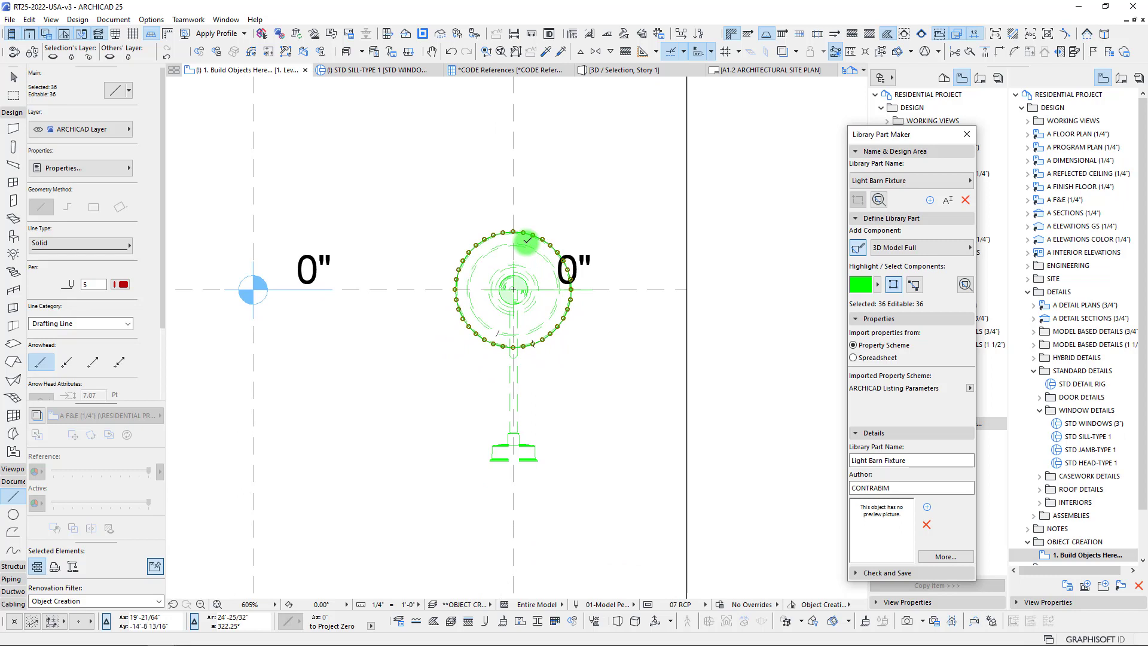
Step: Draw a 7 61/64" radius circle around the shade's outer edge from the upper 2D RCP hotspot and assign it to 2D Symbol Reflected Ceiling Plan
{"action": "left_click", "coordinate": [13, 514]}
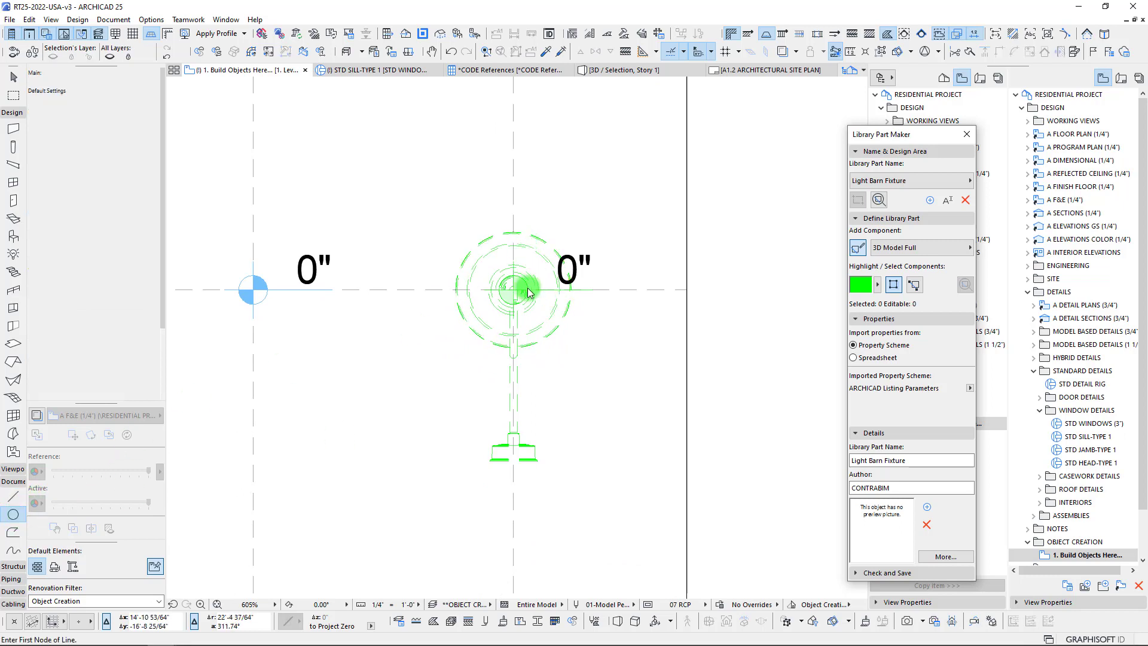
{"action": "left_click", "coordinate": [513, 290]}
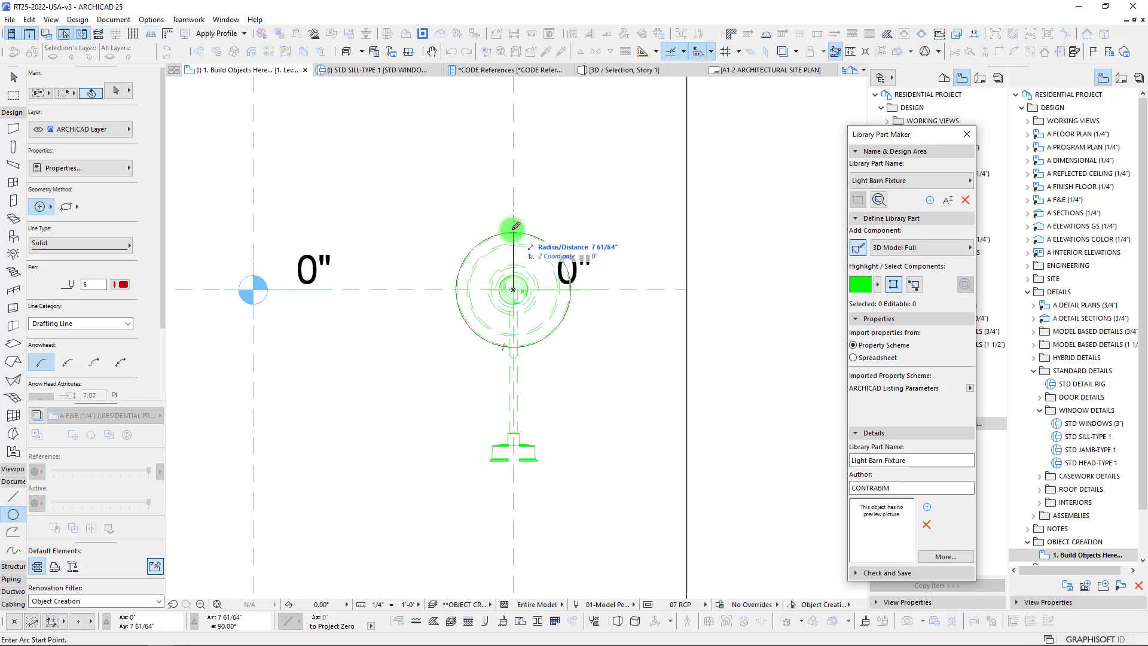
{"action": "left_click", "coordinate": [516, 226]}
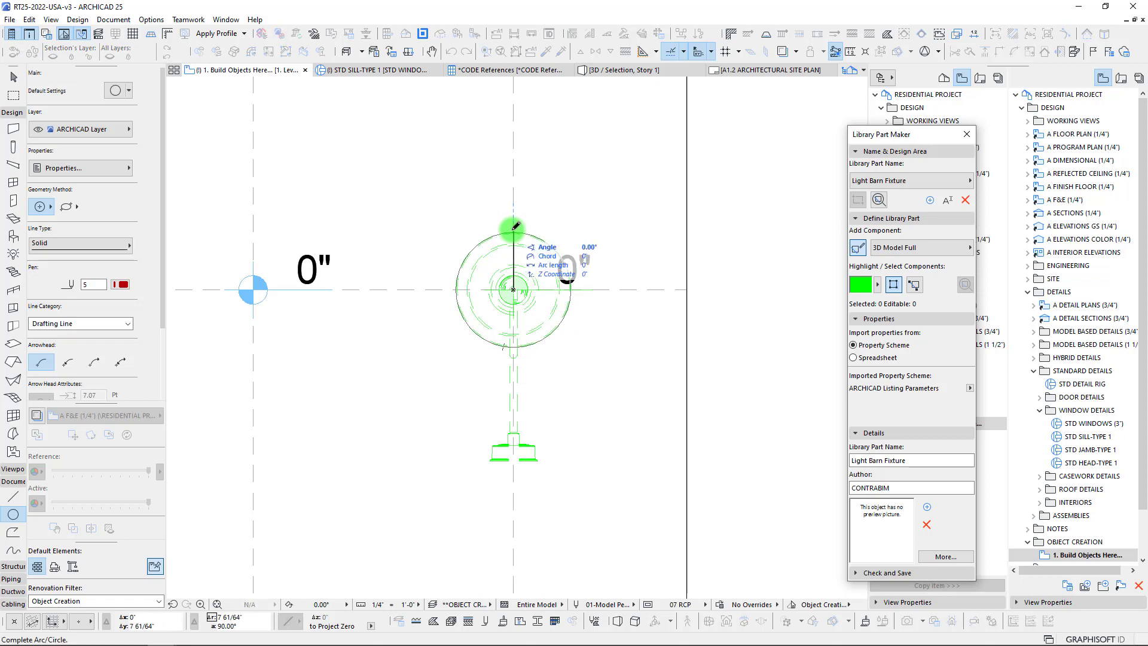
{"action": "left_click", "coordinate": [515, 226]}
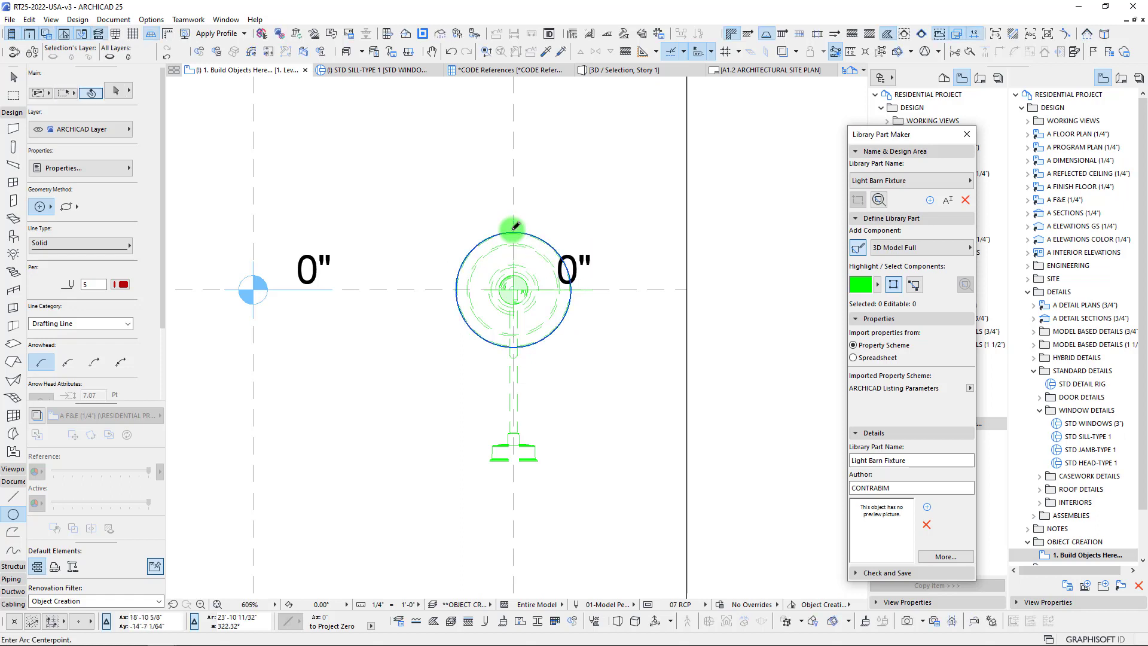
{"action": "left_click", "coordinate": [906, 247]}
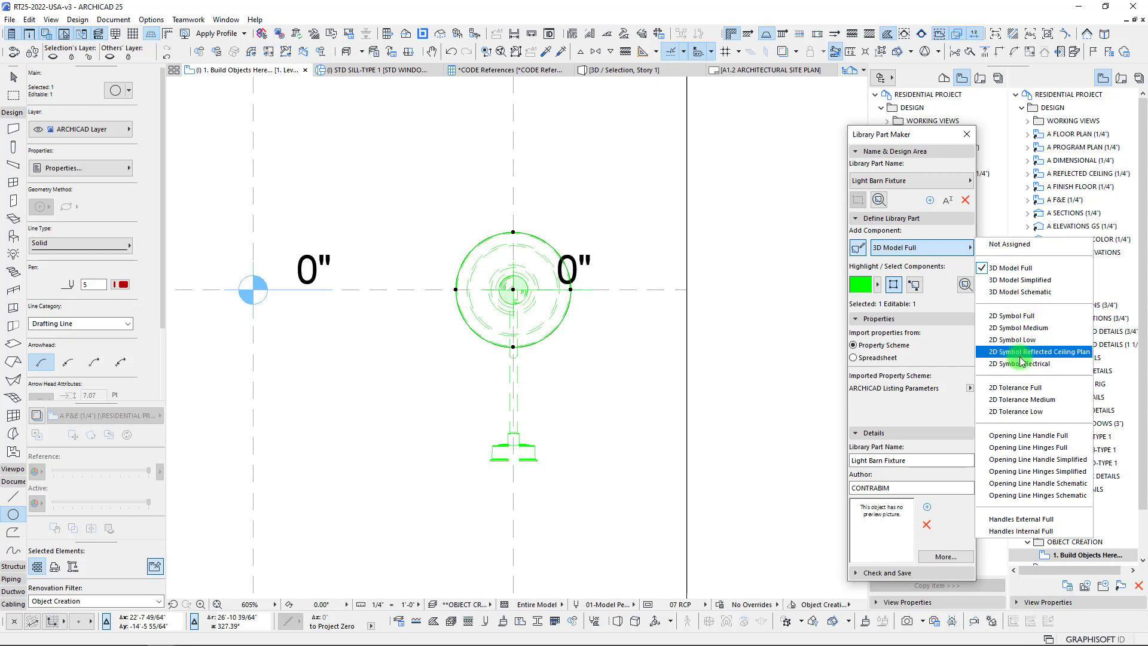
{"action": "left_click", "coordinate": [1021, 353]}
Step: Draw a second, concentric circle of 6 13/32" radius over the shade's next inner ring
{"action": "left_click", "coordinate": [513, 290]}
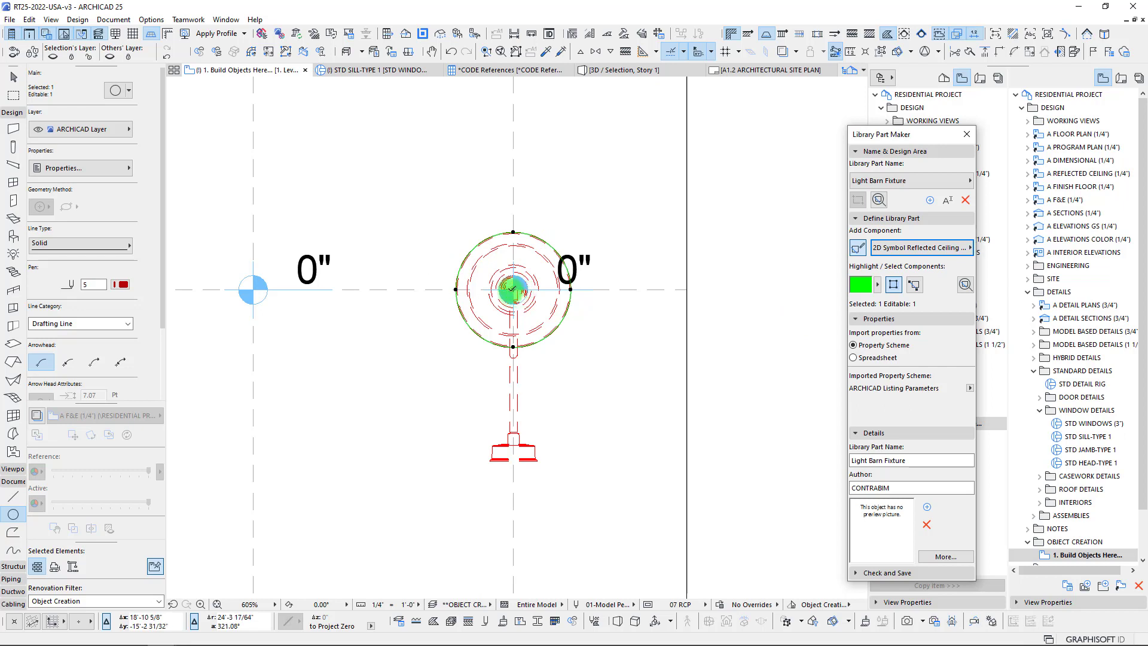
{"action": "left_click", "coordinate": [514, 290]}
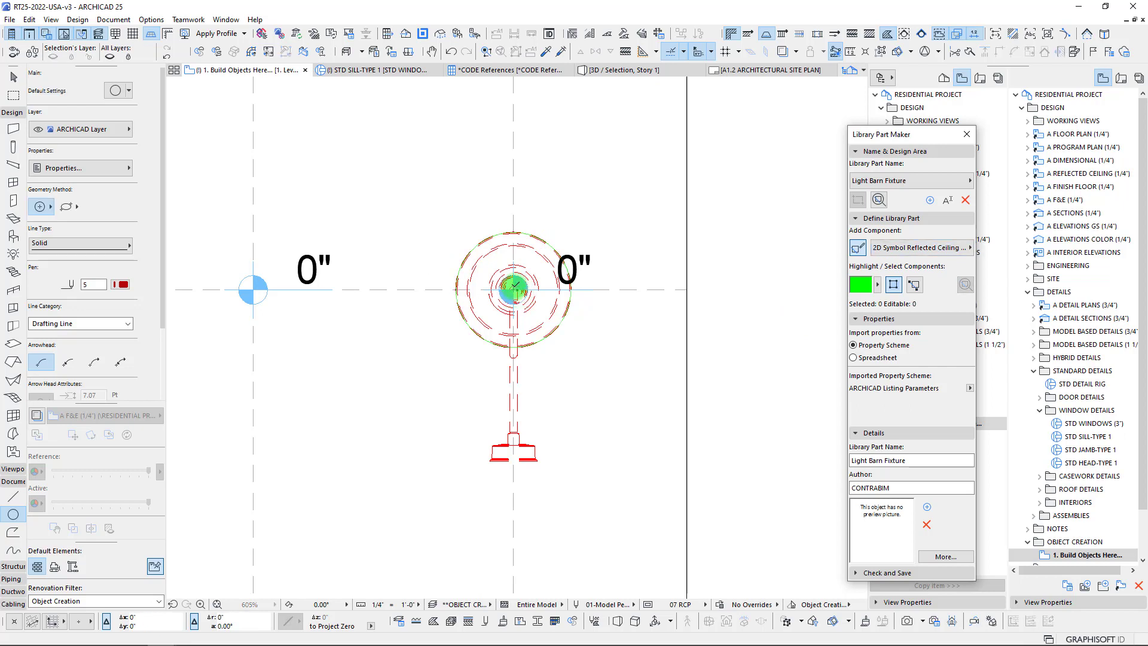
{"action": "left_click", "coordinate": [513, 244]}
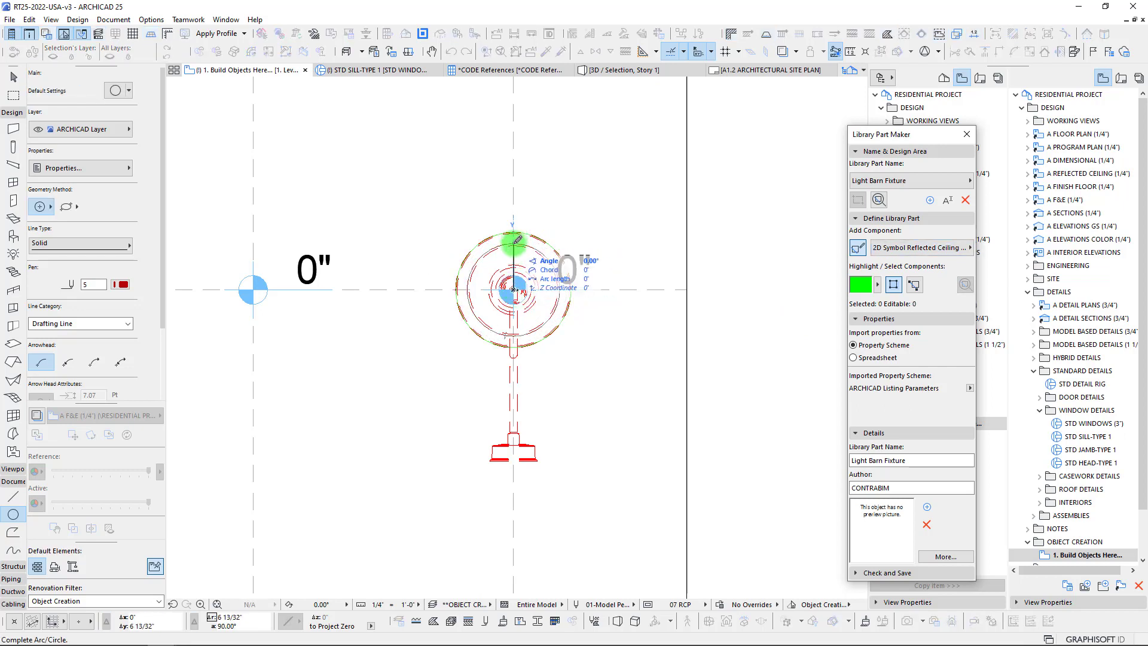
{"action": "left_click", "coordinate": [513, 243]}
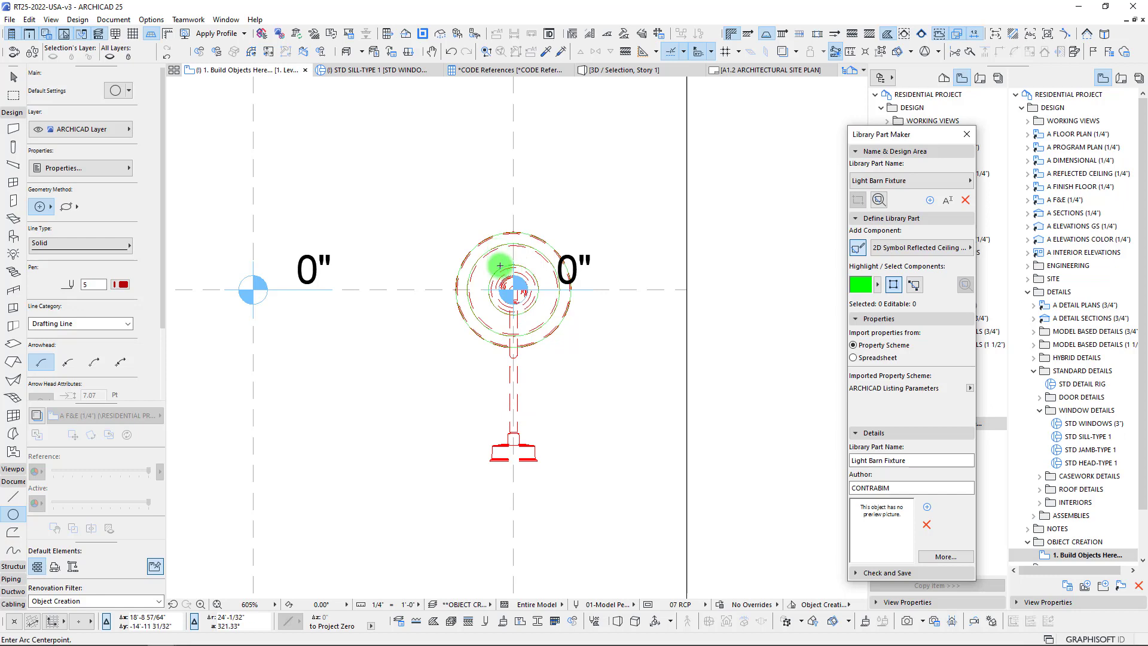
Step: Move the three concentric circles from the upper 2D RCP hotspot down to the lower 2D RCP hotspot, isolating them with a marquee area
{"action": "key", "text": "ctrl+a"}
{"action": "key", "text": "Escape"}
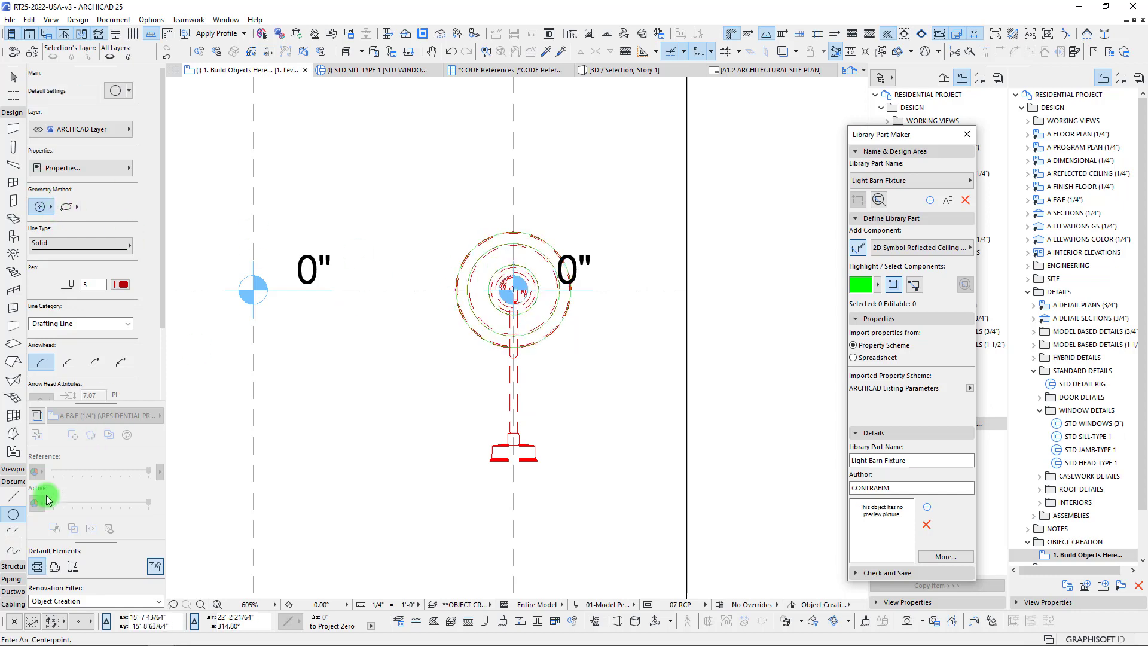
{"action": "scroll", "coordinate": [478, 302], "scroll_direction": "down", "scroll_amount": 3}
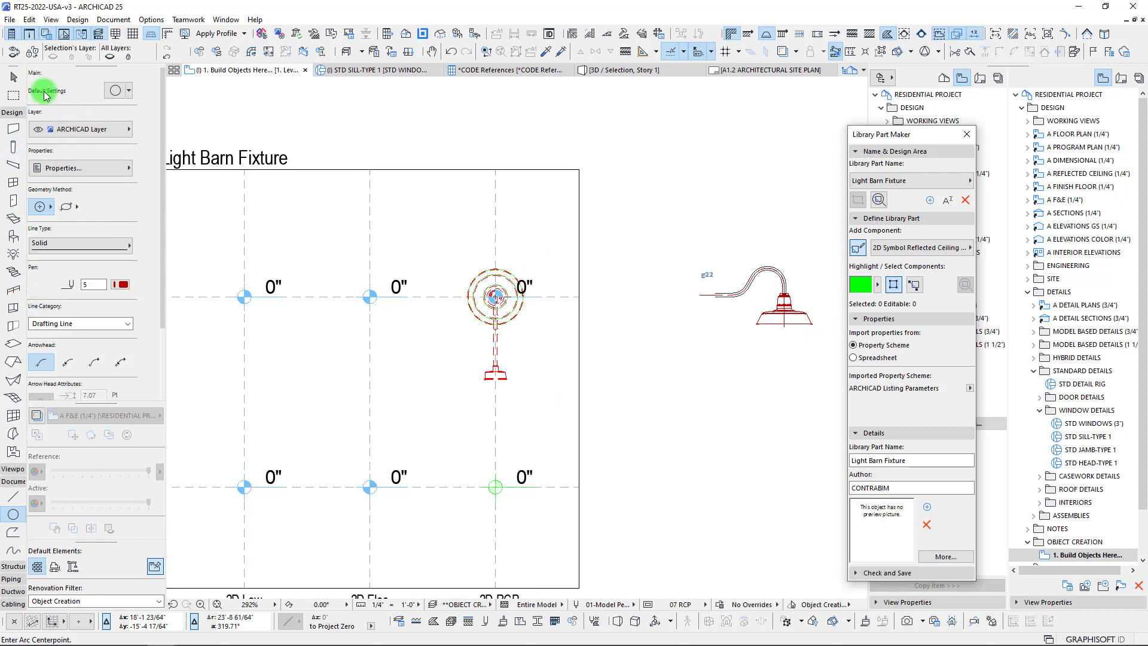
{"action": "left_click", "coordinate": [13, 95]}
{"action": "left_click", "coordinate": [446, 239]}
{"action": "left_click", "coordinate": [539, 339]}
{"action": "left_click", "coordinate": [13, 514]}
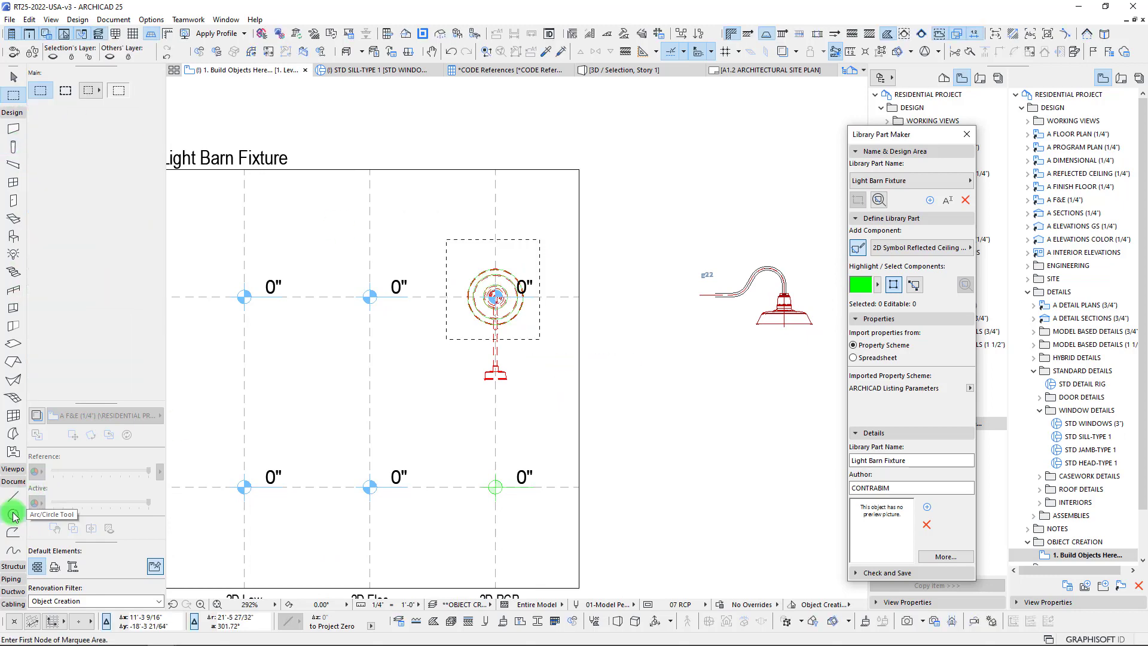
{"action": "key", "text": "ctrl+a"}
{"action": "scroll", "coordinate": [502, 326], "scroll_direction": "up", "scroll_amount": 3}
{"action": "middle_click_drag", "start_coordinate": [523, 247], "coordinate": [544, 170]}
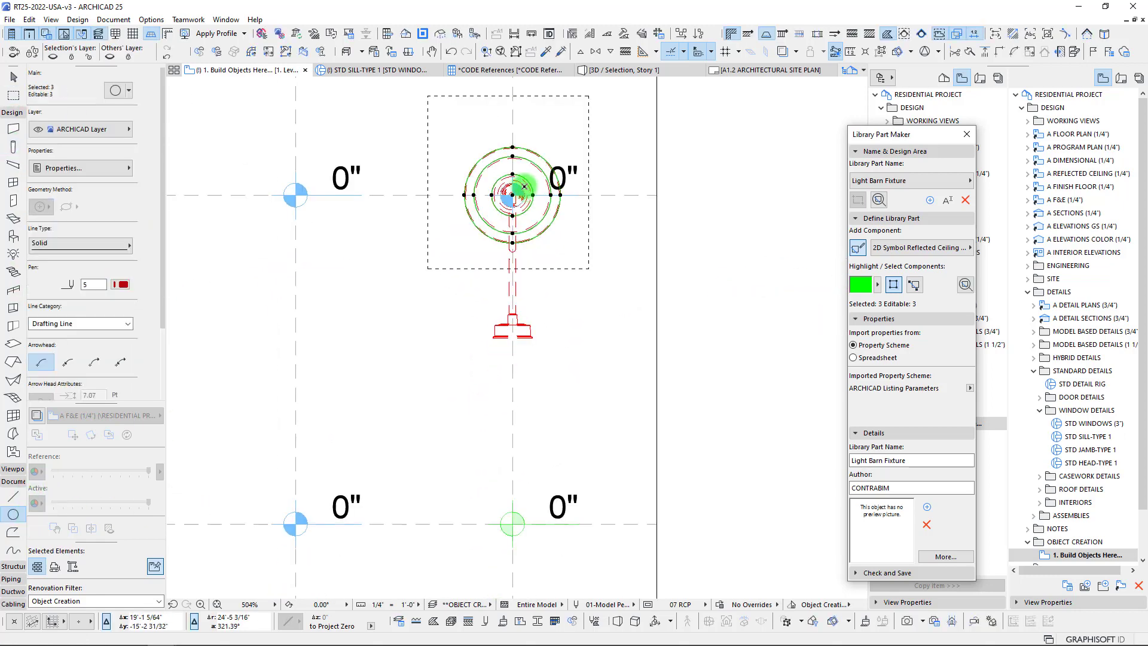
{"action": "key", "text": "ctrl+d"}
{"action": "left_click", "coordinate": [512, 195]}
{"action": "left_click", "coordinate": [514, 530]}
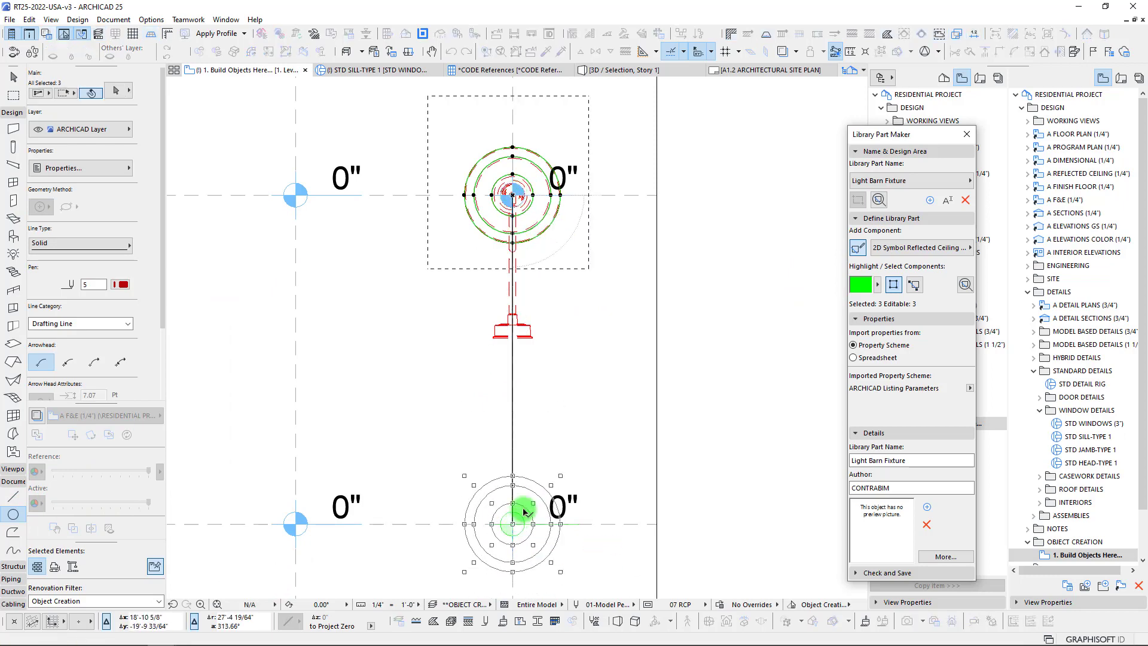
{"action": "middle_click_drag", "start_coordinate": [522, 474], "coordinate": [571, 400]}
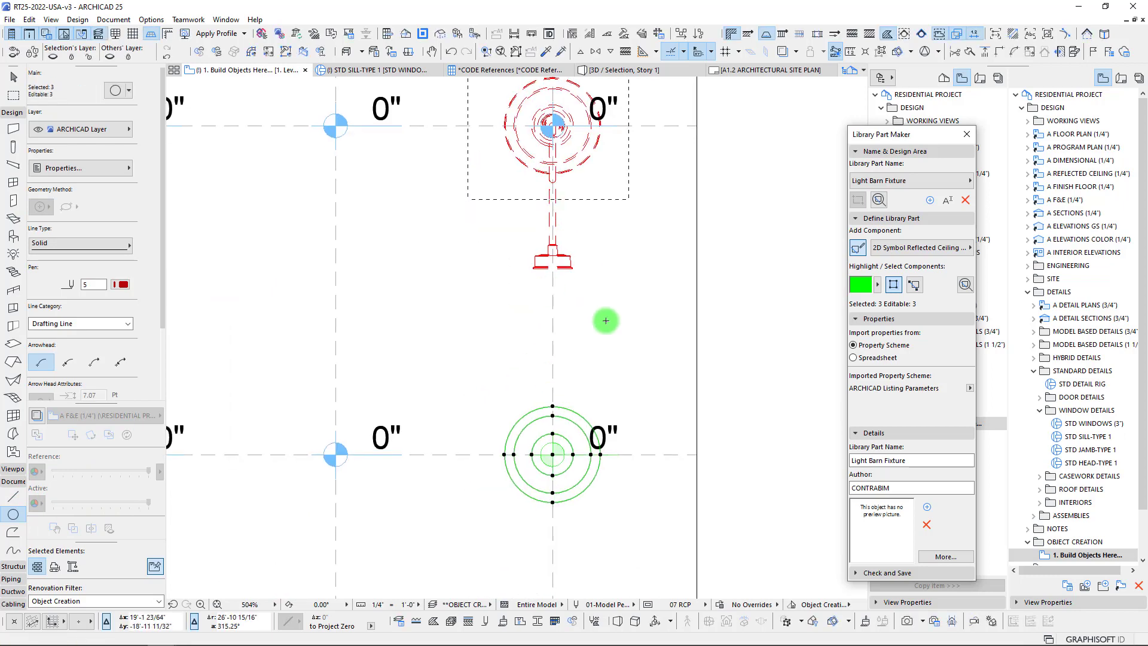
{"action": "key", "text": "Escape"}
{"action": "key", "text": "Escape"}
{"action": "key", "text": "Escape"}
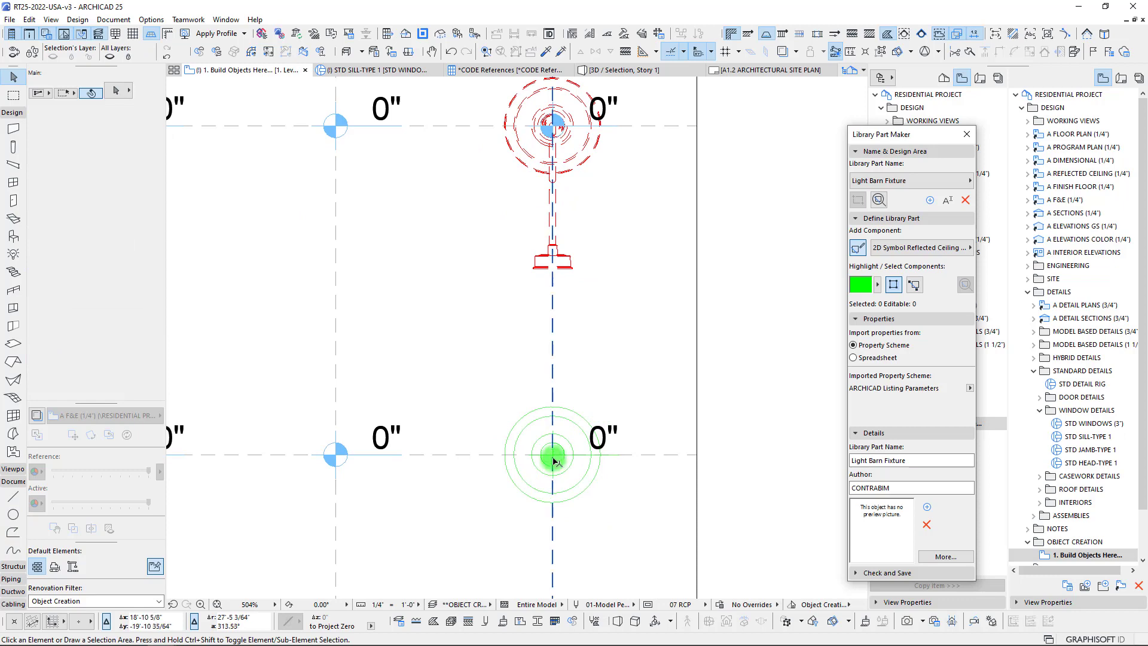
Step: Try to trace the bottom edge of the stepped mounting base below the arm with a single line, and undo it
{"action": "left_click", "coordinate": [13, 496]}
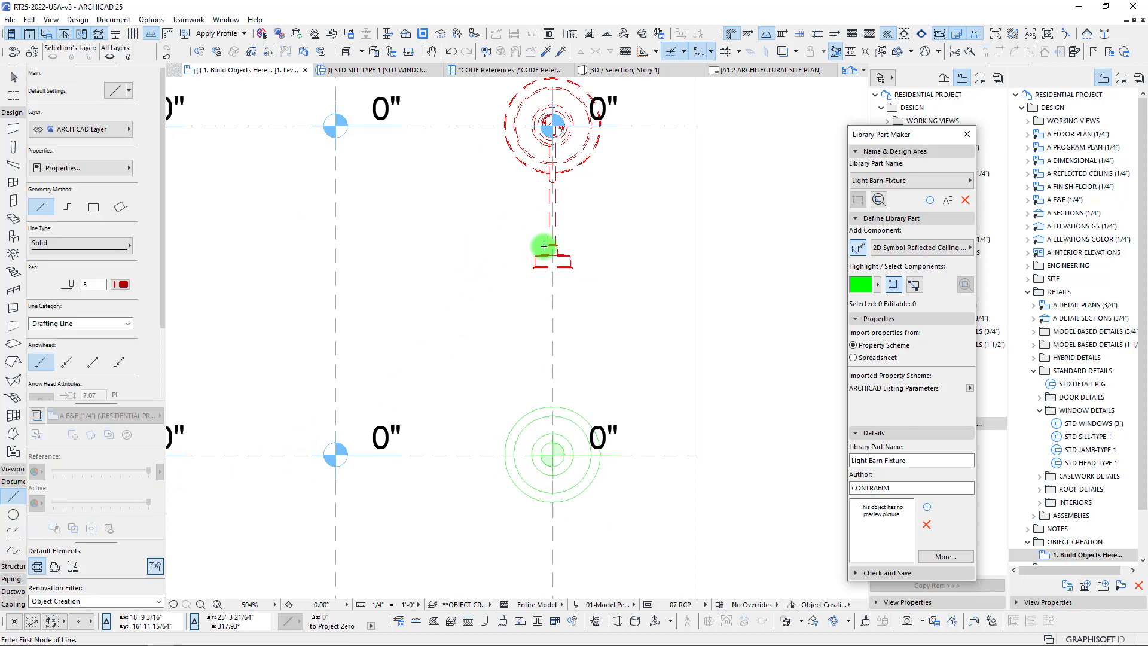
{"action": "scroll", "coordinate": [541, 272], "scroll_direction": "up", "scroll_amount": 5}
{"action": "scroll", "coordinate": [548, 268], "scroll_direction": "up", "scroll_amount": 4}
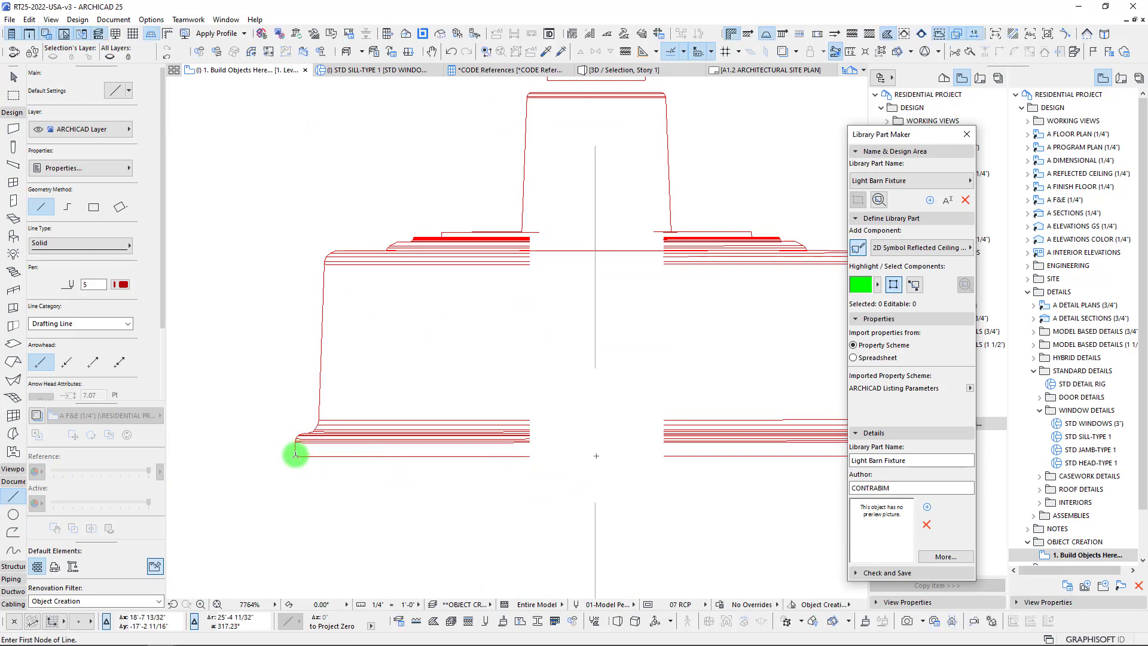
{"action": "left_click", "coordinate": [671, 433]}
{"action": "scroll", "coordinate": [672, 434], "scroll_direction": "down", "scroll_amount": 2}
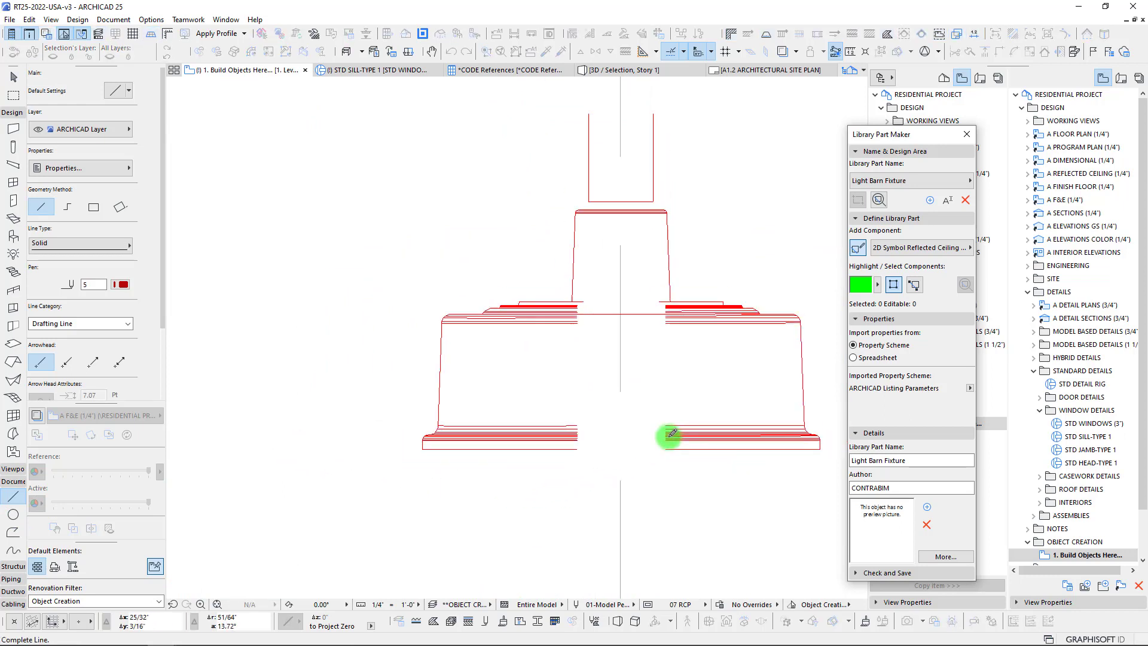
{"action": "scroll", "coordinate": [669, 437], "scroll_direction": "down", "scroll_amount": 1}
{"action": "middle_click_drag", "start_coordinate": [669, 437], "coordinate": [491, 439]}
{"action": "left_click", "coordinate": [621, 447], "text": "shift"}
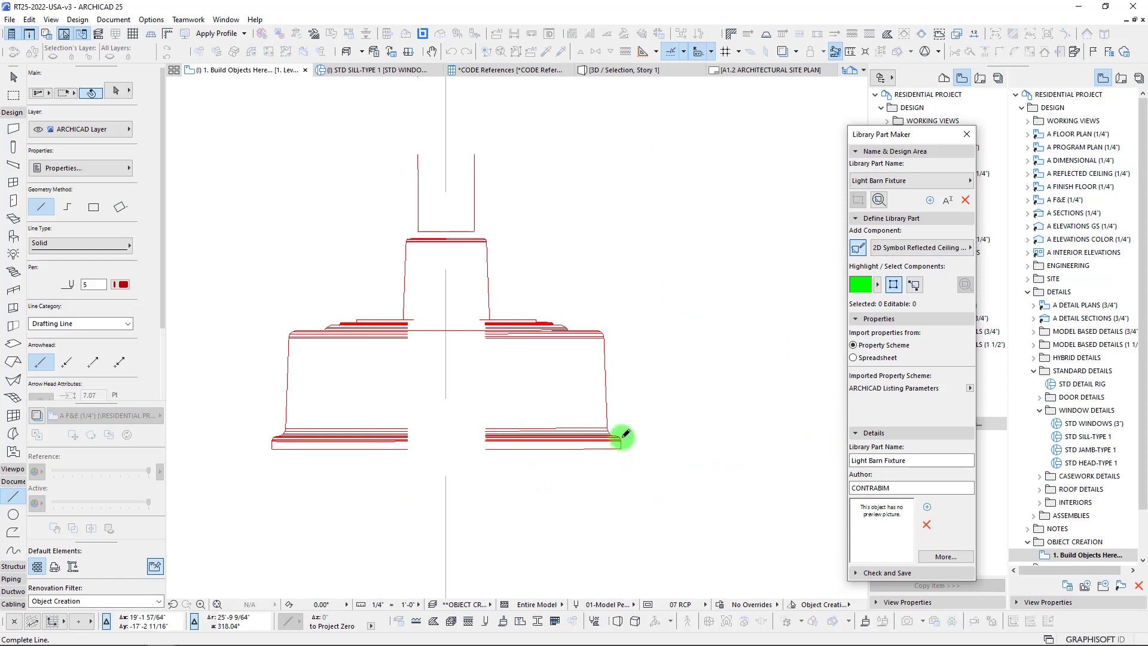
{"action": "left_click", "coordinate": [622, 437]}
{"action": "scroll", "coordinate": [622, 456], "scroll_direction": "up", "scroll_amount": 3}
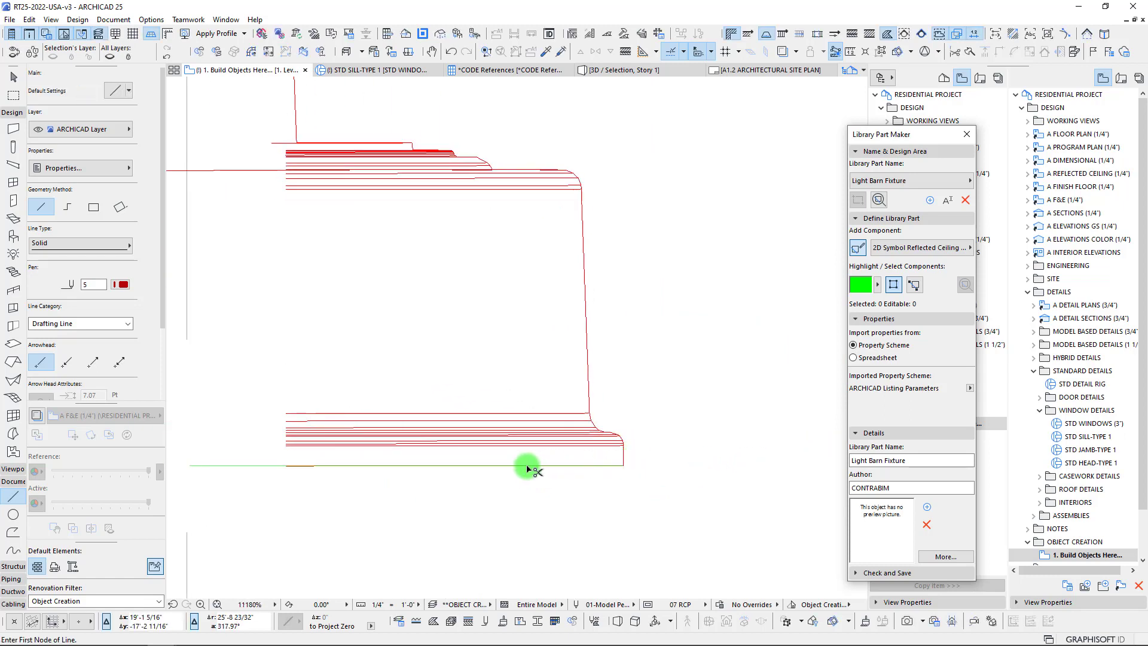
{"action": "key", "text": "ctrl+z"}
{"action": "scroll", "coordinate": [505, 482], "scroll_direction": "down", "scroll_amount": 3}
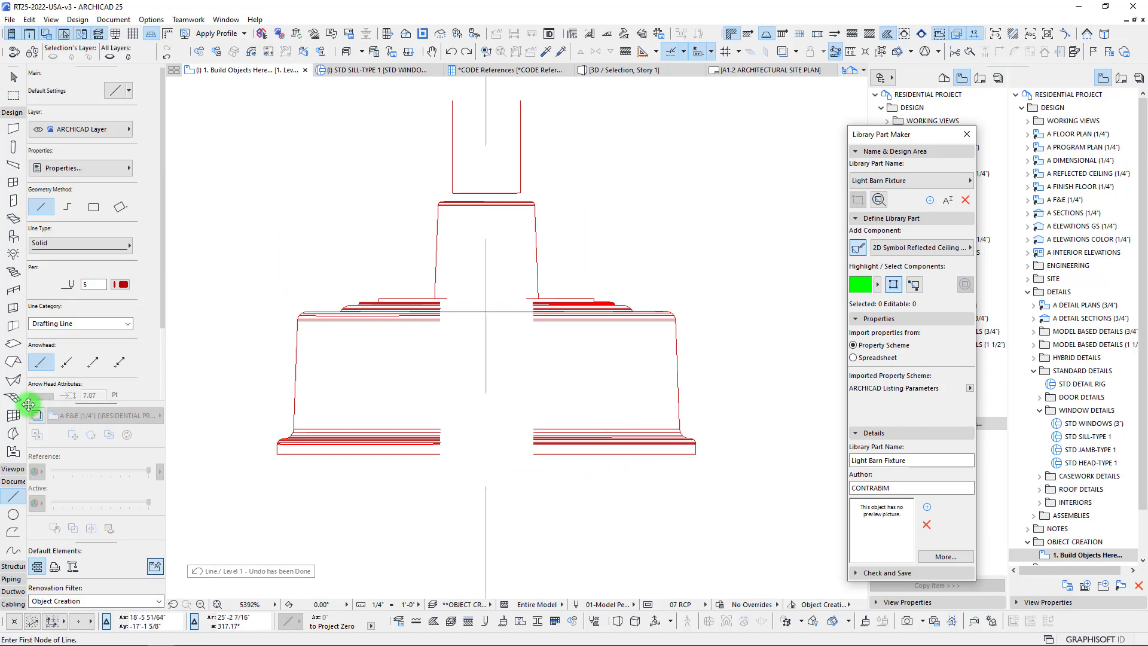
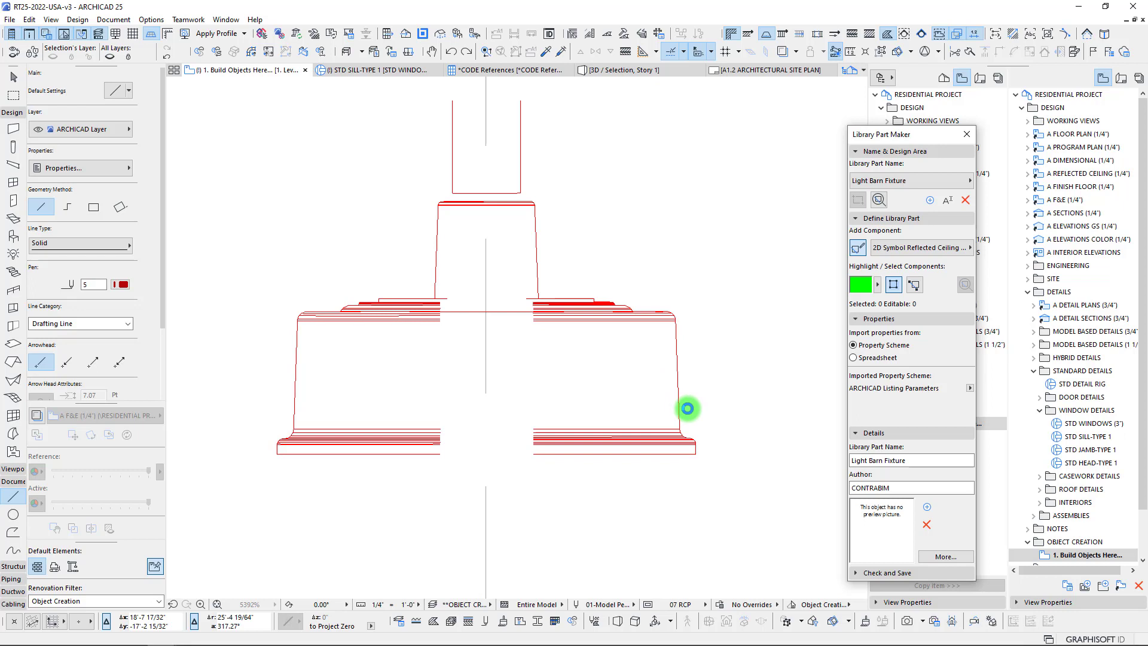
Step: Select the whole outer outline of the stepped mounting base at the end of the arm
{"action": "scroll", "coordinate": [688, 409], "scroll_direction": "down", "scroll_amount": 3}
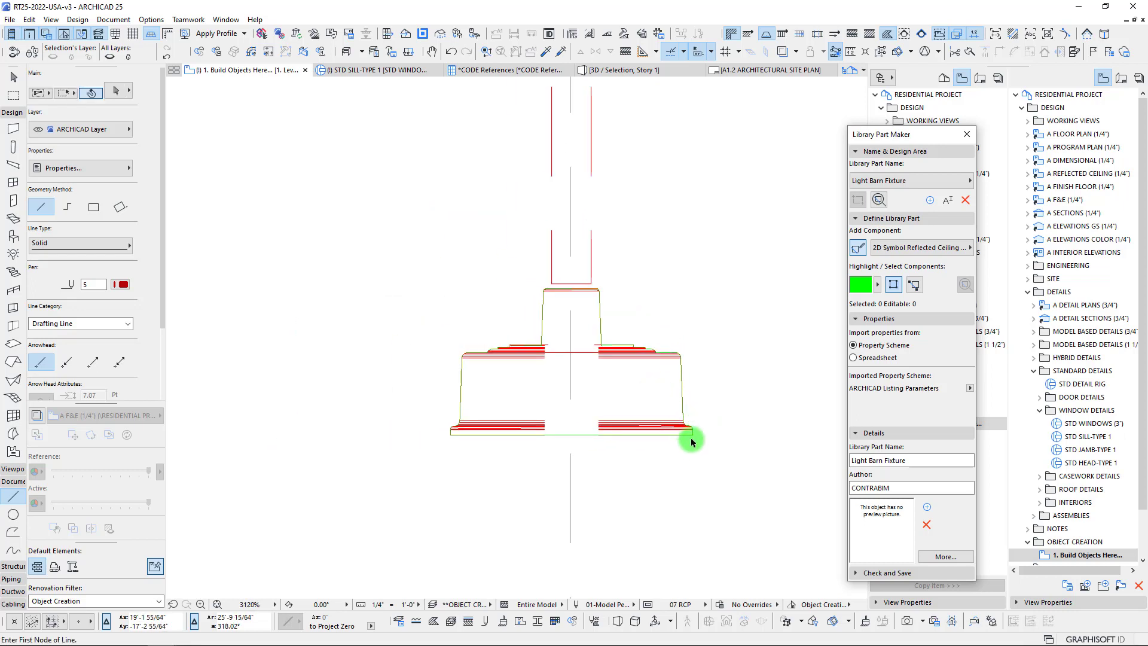
{"action": "left_click", "coordinate": [694, 437], "text": "shift"}
{"action": "scroll", "coordinate": [516, 388], "scroll_direction": "down", "scroll_amount": 2}
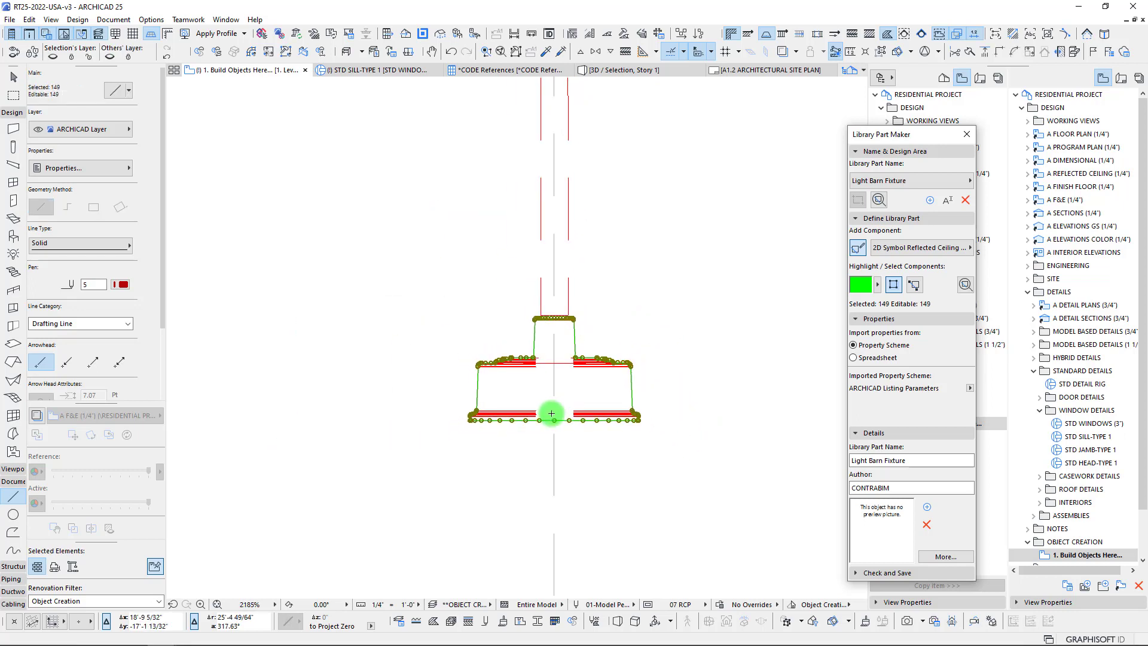
{"action": "middle_click_drag", "start_coordinate": [551, 413], "coordinate": [541, 258]}
{"action": "key", "text": "ctrl+d"}
{"action": "left_click", "coordinate": [542, 292]}
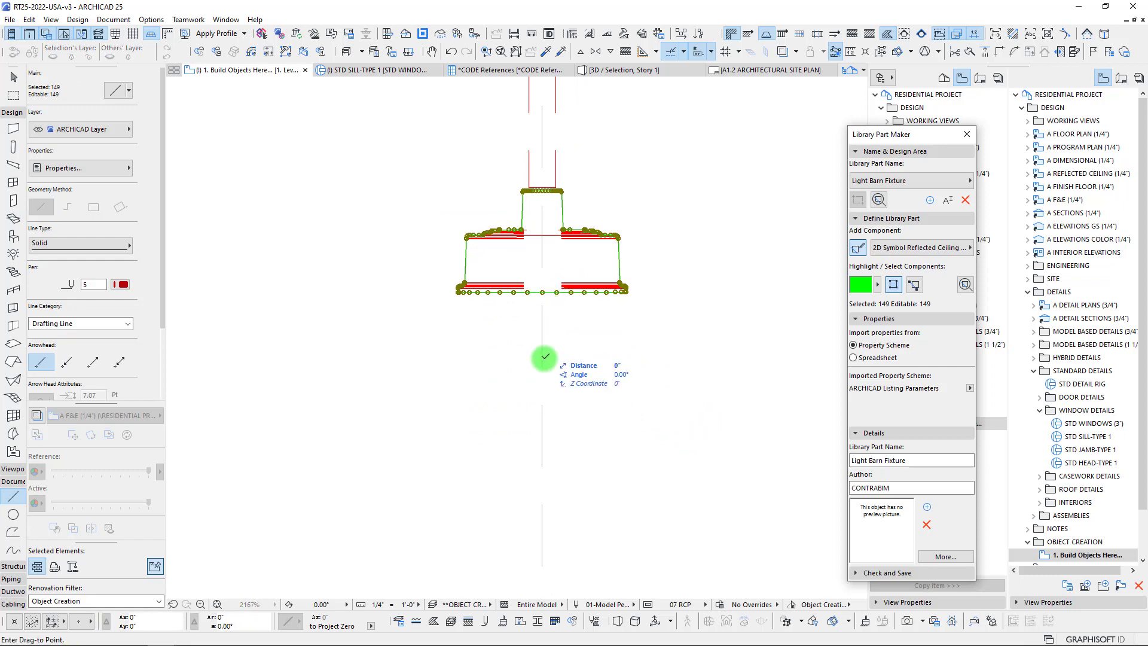
{"action": "scroll", "coordinate": [544, 379], "scroll_direction": "down", "scroll_amount": 2}
{"action": "scroll", "coordinate": [545, 413], "scroll_direction": "down", "scroll_amount": 2}
{"action": "scroll", "coordinate": [513, 413], "scroll_direction": "down", "scroll_amount": 5}
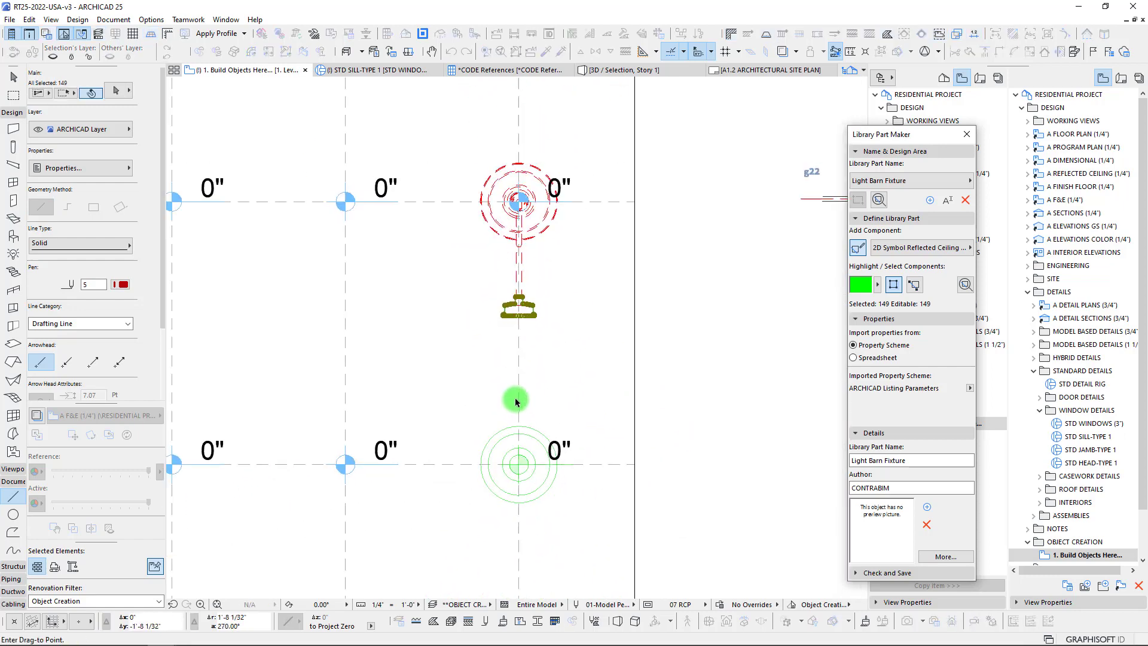
{"action": "key", "text": "Escape"}
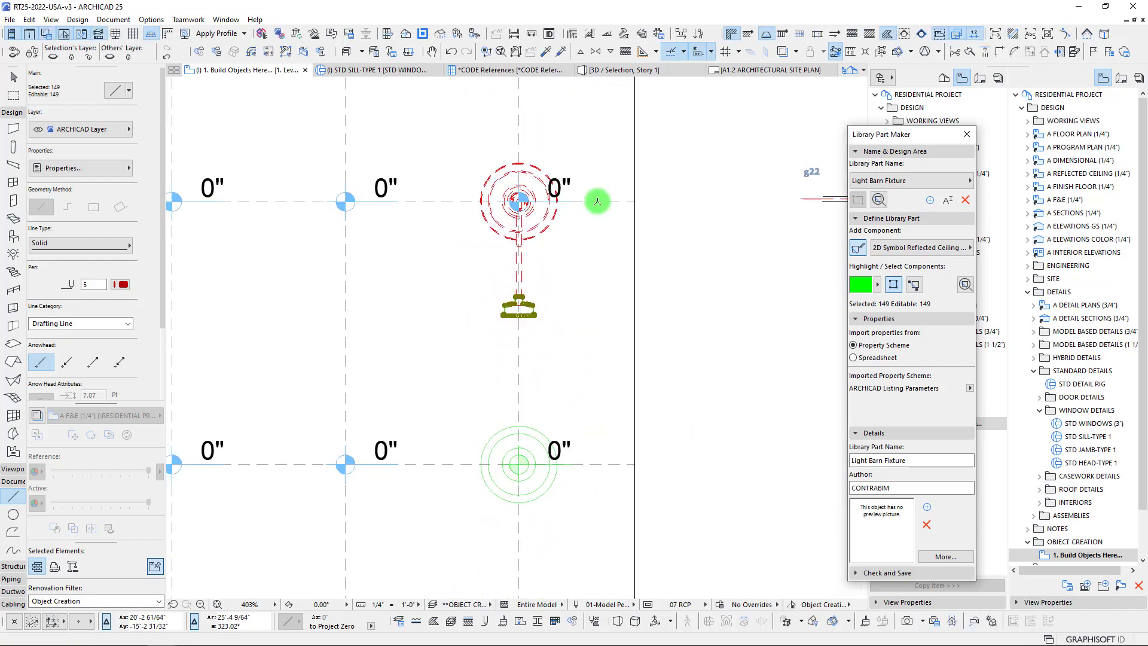
Step: Move the mounting base outline straight down by the spacing between the upper and lower horizontal grid lines of the 2D RCP column
{"action": "key", "text": "ctrl+d"}
{"action": "left_click", "coordinate": [598, 202]}
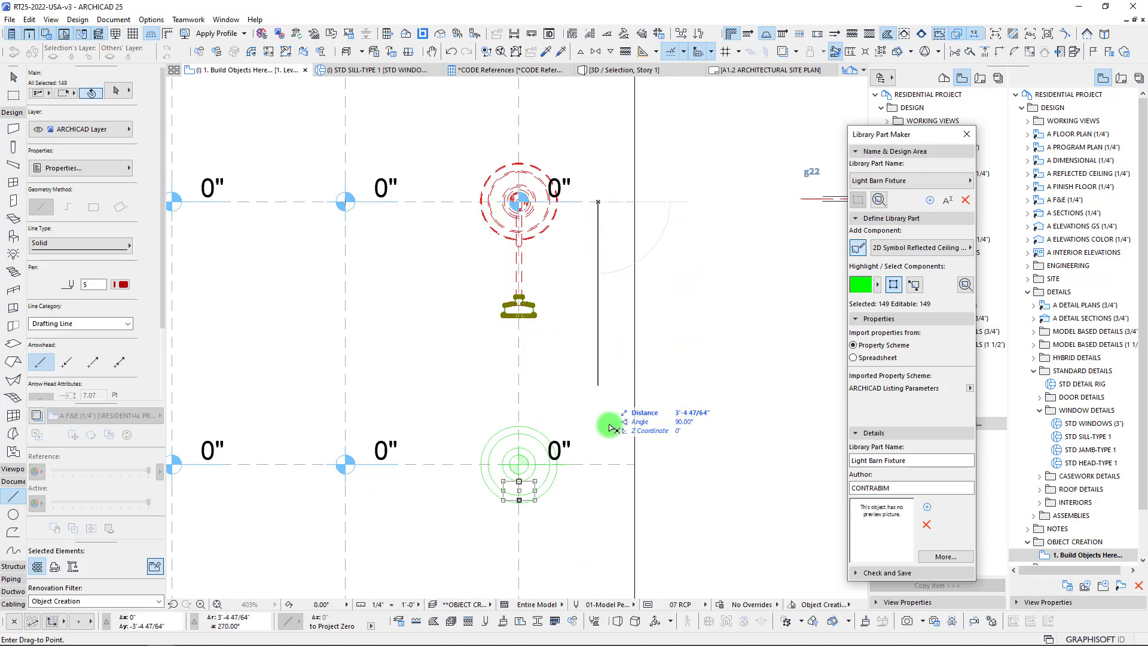
{"action": "left_click", "coordinate": [598, 474]}
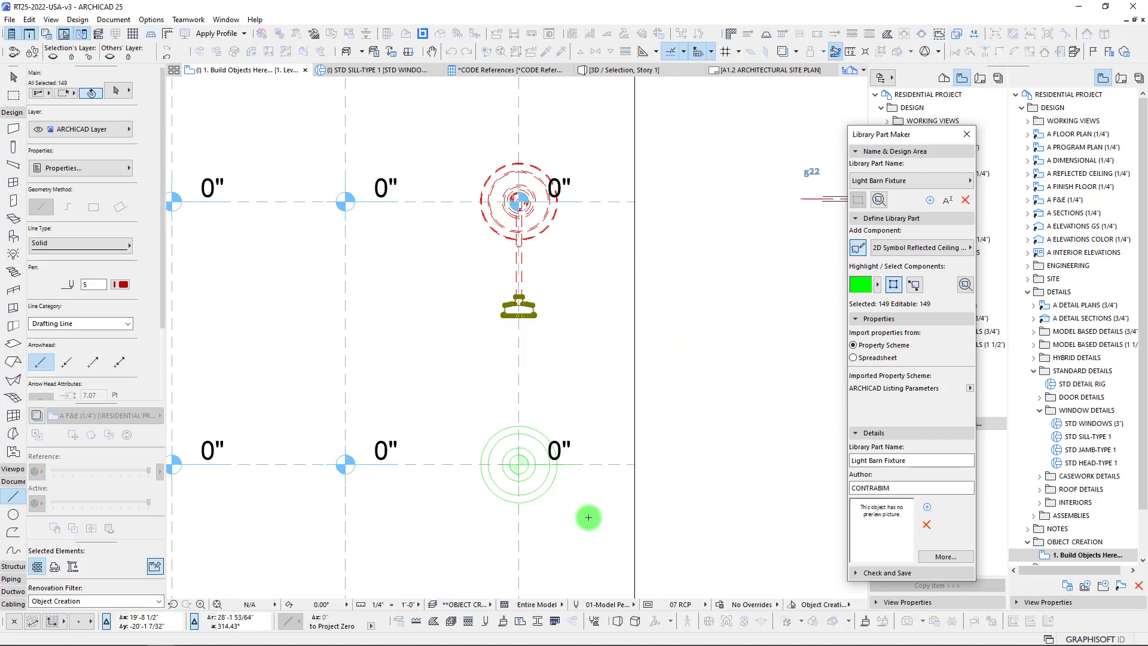
{"action": "scroll", "coordinate": [448, 389], "scroll_direction": "up", "scroll_amount": 10}
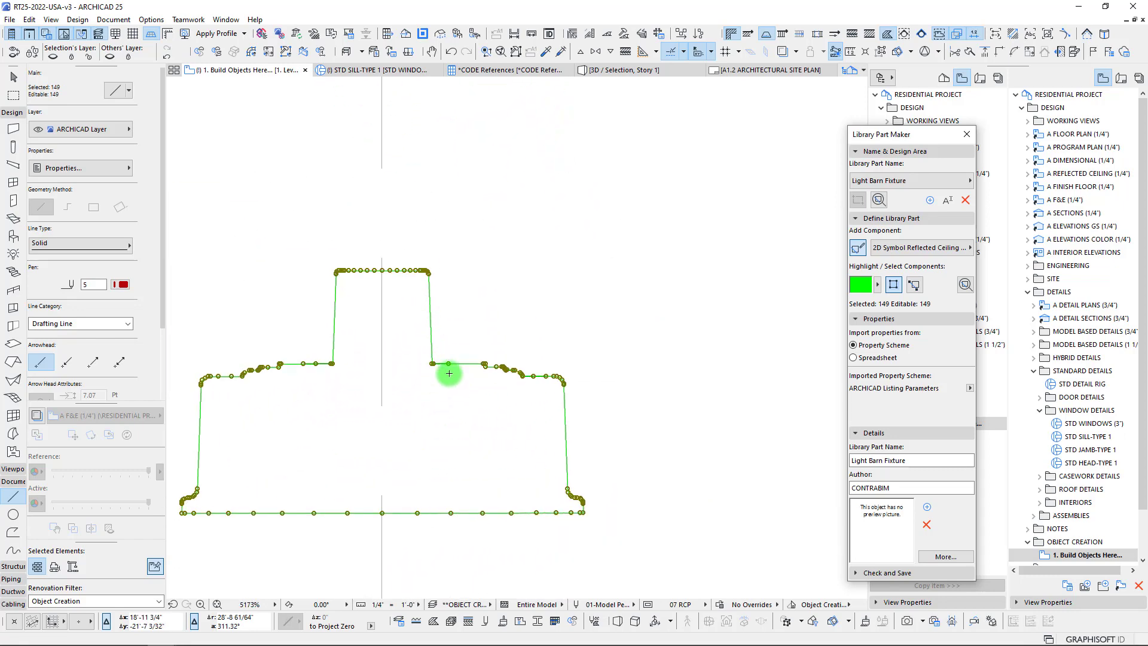
{"action": "key", "text": "ctrl+f"}
{"action": "left_click_drag", "start_coordinate": [411, 159], "coordinate": [533, 159]}
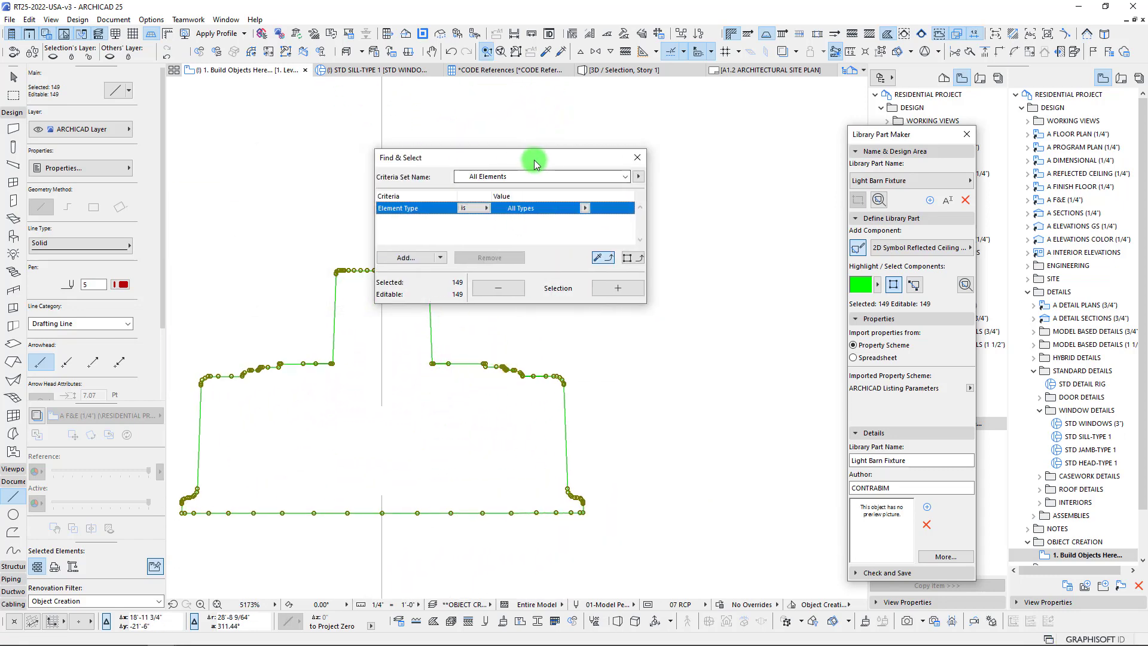
{"action": "left_click", "coordinate": [640, 158]}
Step: Try to trace the moved base outline with a single line from its bottom edge's midpoint to the lower corner
{"action": "middle_click_drag", "start_coordinate": [465, 322], "coordinate": [583, 314]}
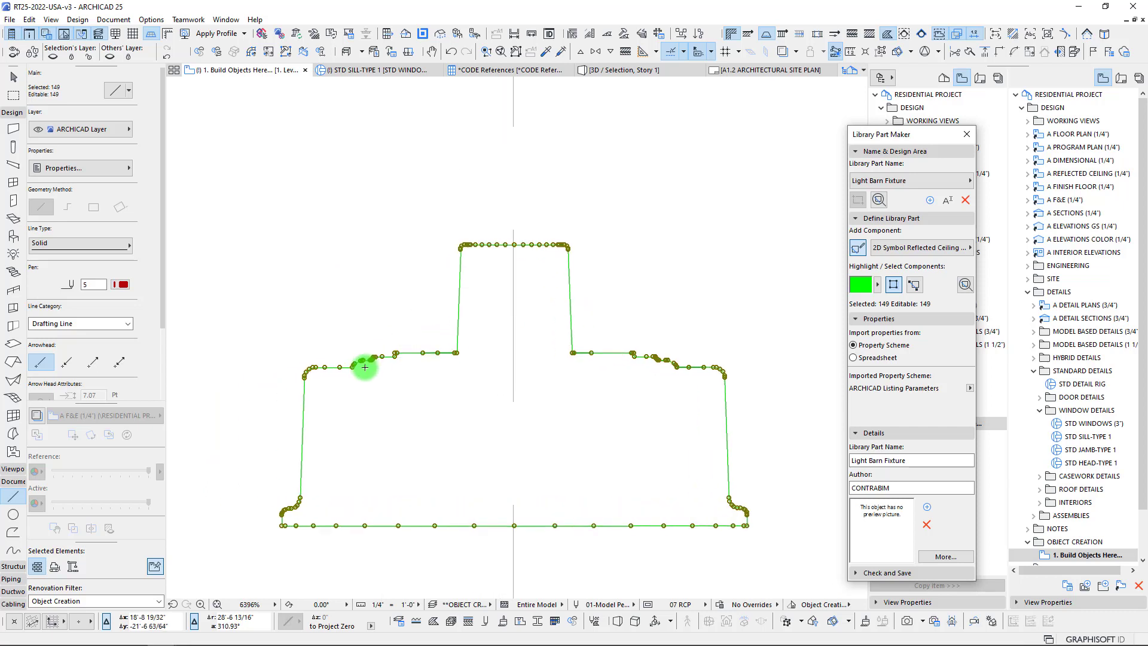
{"action": "scroll", "coordinate": [385, 384], "scroll_direction": "up", "scroll_amount": 1}
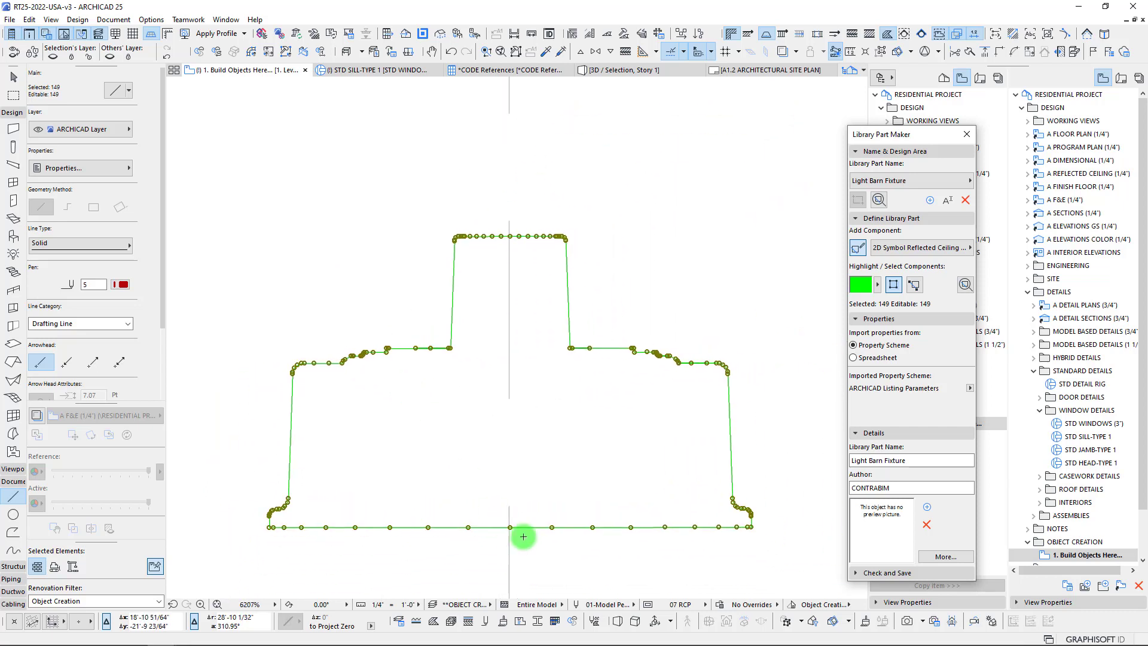
{"action": "left_click", "coordinate": [14, 498]}
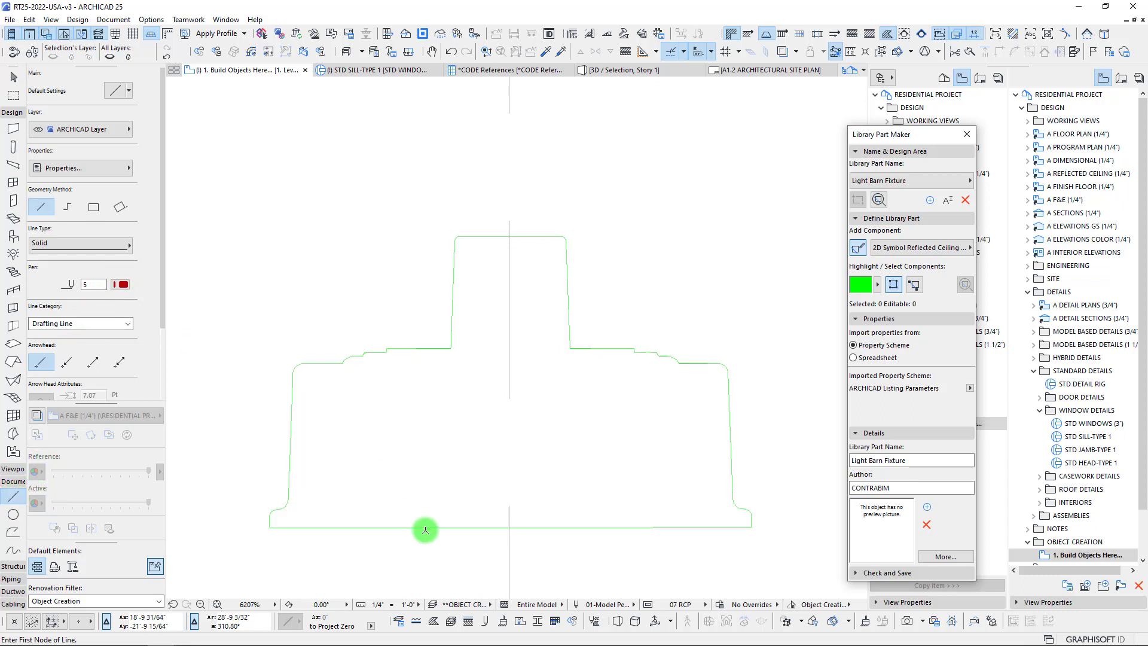
{"action": "left_click", "coordinate": [510, 527]}
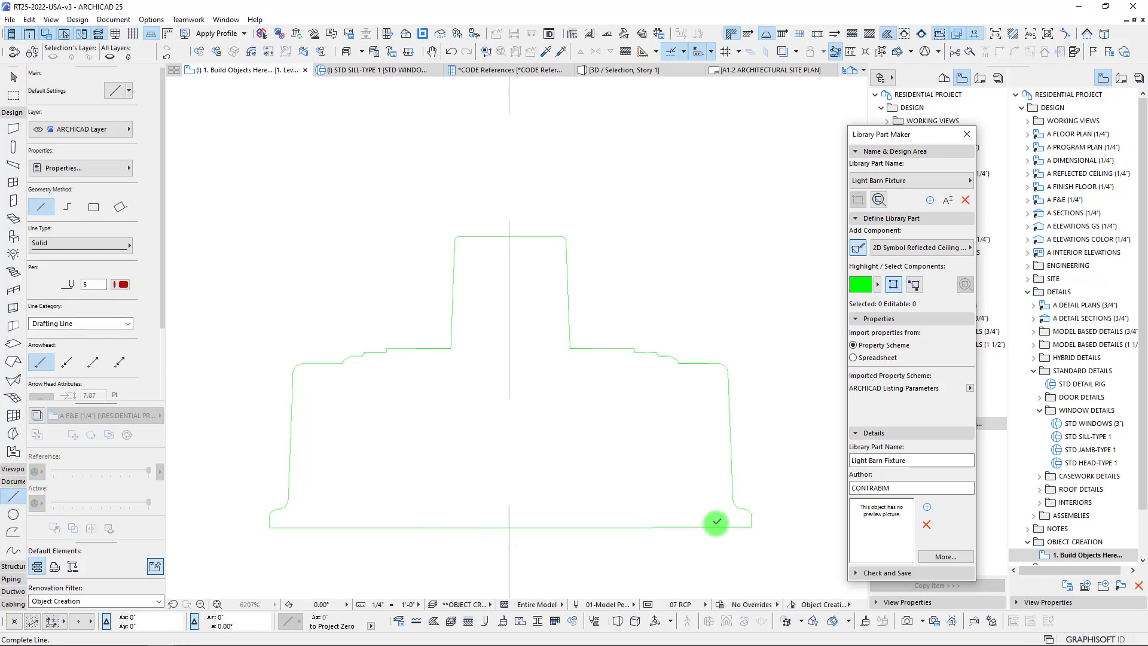
{"action": "left_click", "coordinate": [752, 526]}
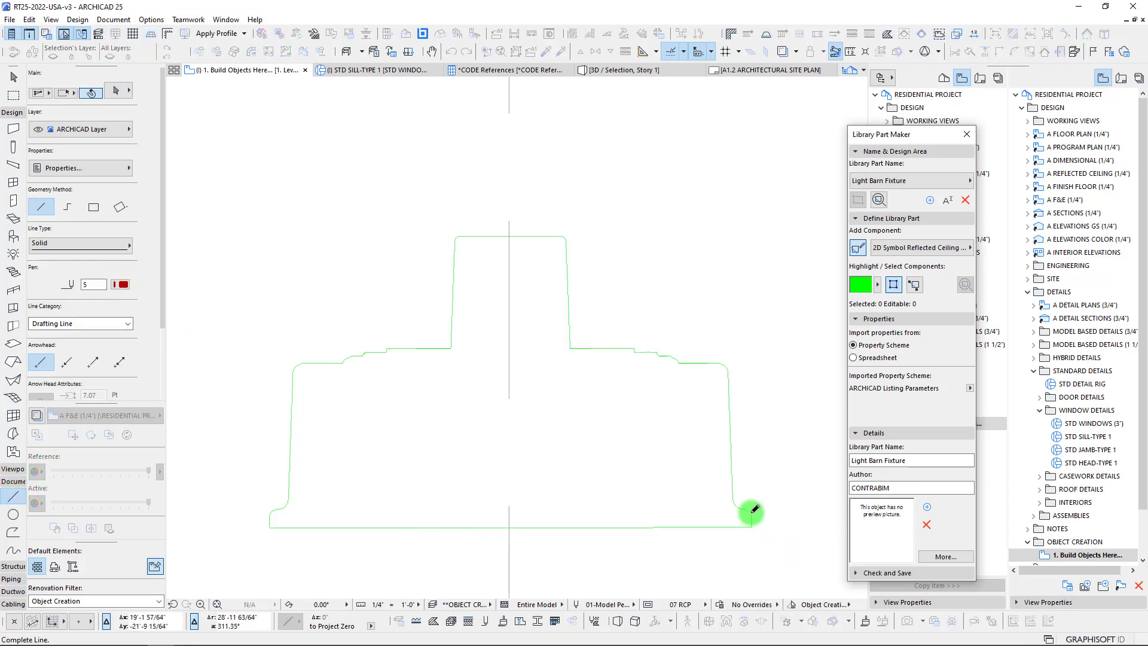
Step: Begin a chained polyline at the moved base outline's bottom midpoint and trace around its lower right flange and up the sloped side
{"action": "left_click", "coordinate": [67, 207]}
{"action": "left_click", "coordinate": [510, 526]}
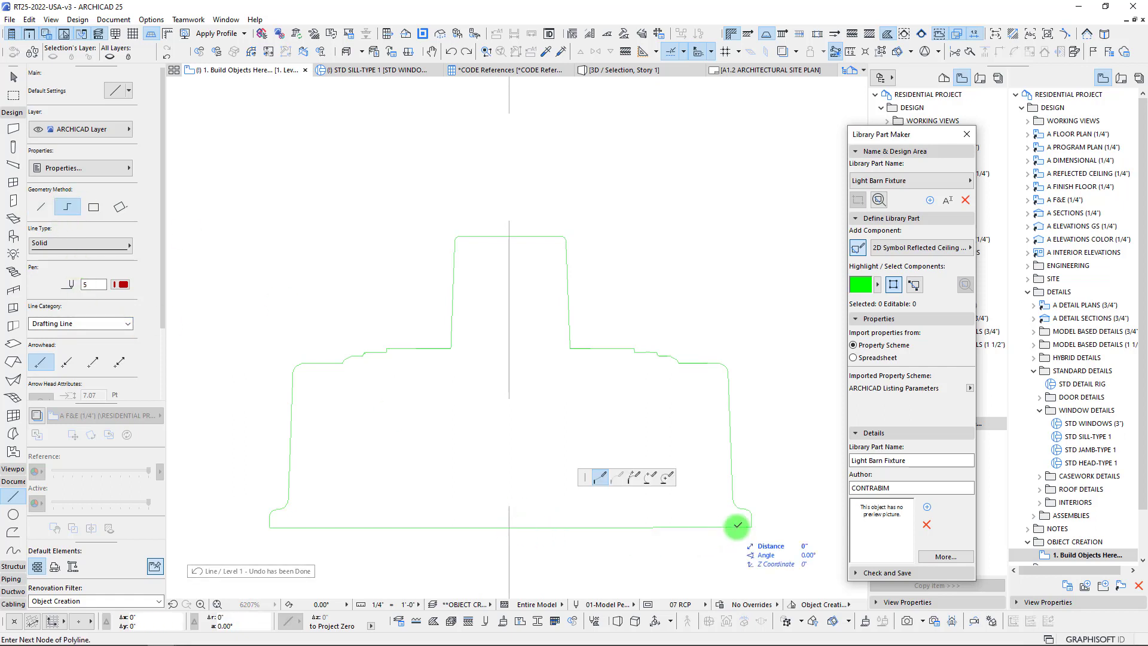
{"action": "left_click", "coordinate": [751, 513], "text": "shift"}
{"action": "scroll", "coordinate": [751, 513], "scroll_direction": "up", "scroll_amount": 3}
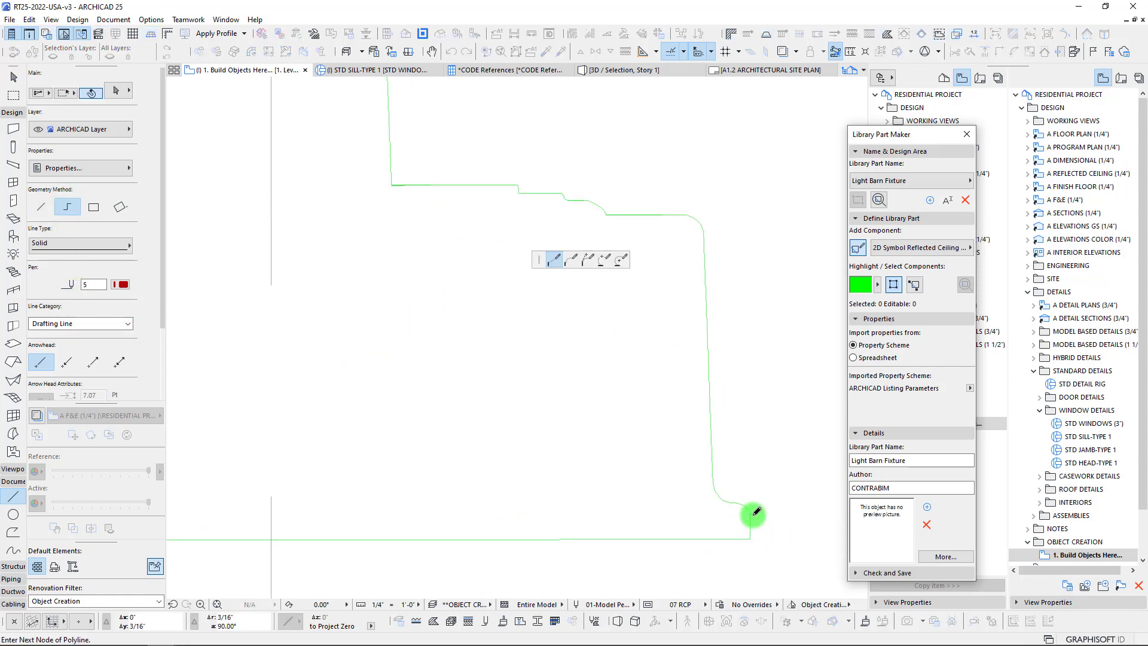
{"action": "scroll", "coordinate": [717, 513], "scroll_direction": "down", "scroll_amount": 2}
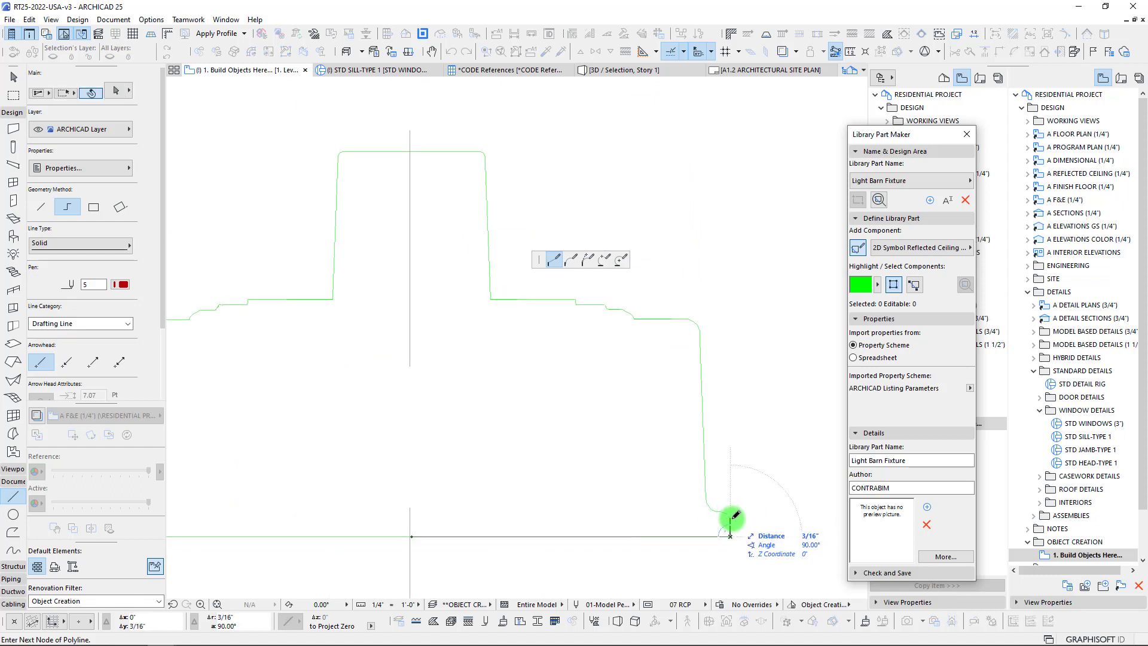
{"action": "scroll", "coordinate": [718, 502], "scroll_direction": "up", "scroll_amount": 2}
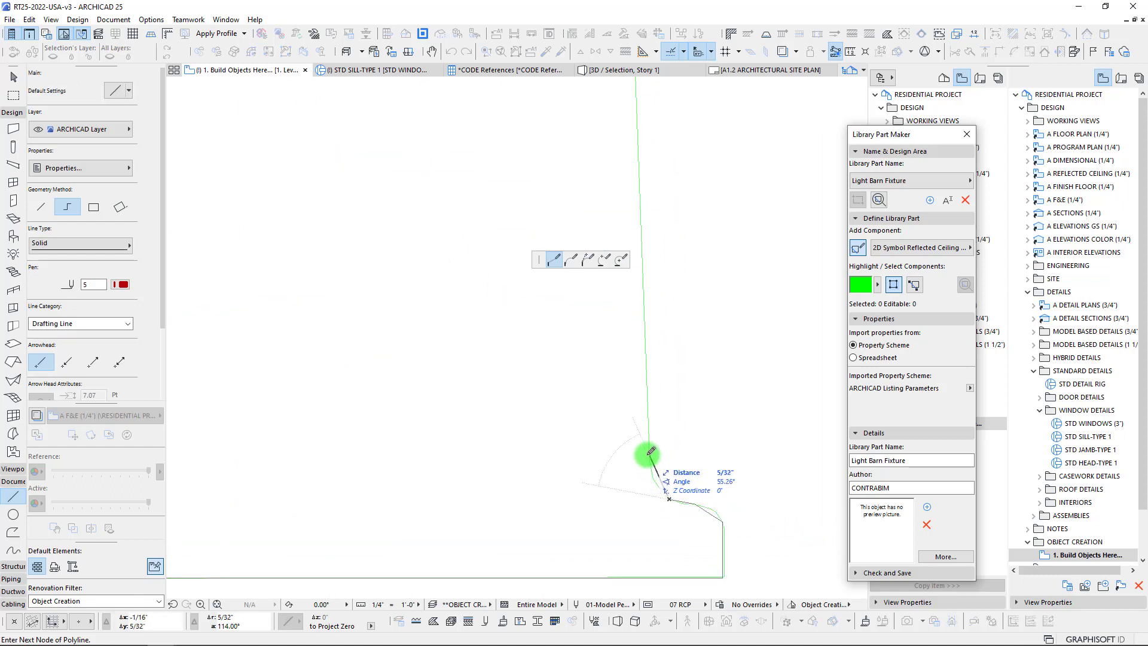
{"action": "middle_click_drag", "start_coordinate": [645, 397], "coordinate": [679, 604]}
{"action": "left_click", "coordinate": [660, 394]}
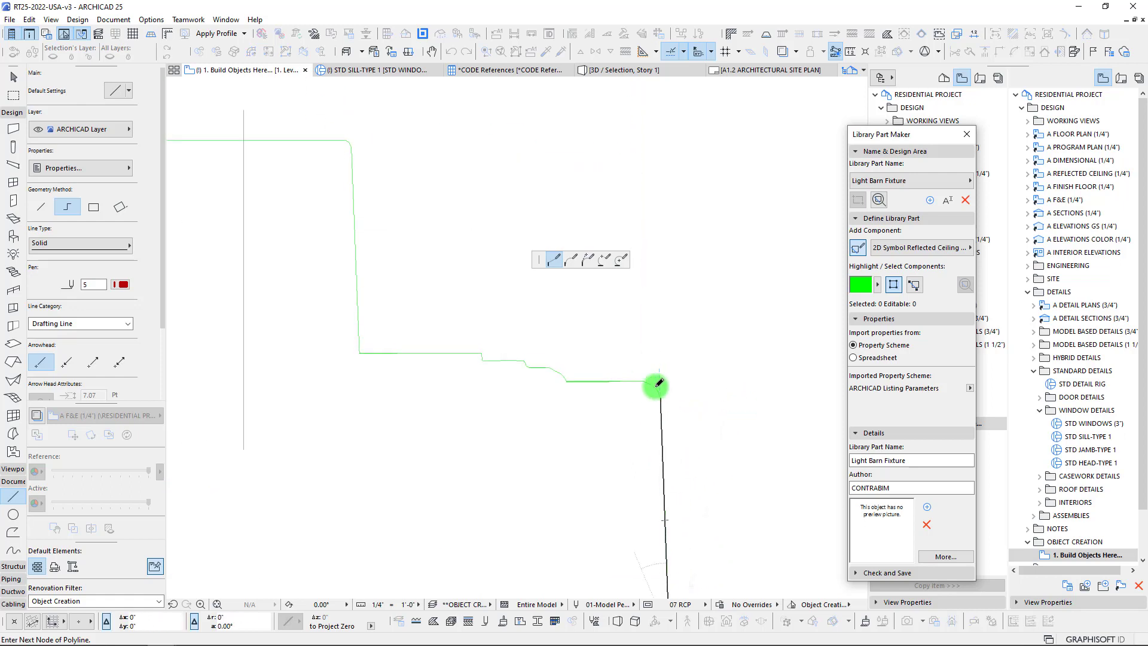
Step: Continue the polyline over the stepped shoulder and up the neck, ending at the top edge's midpoint on the centre line
{"action": "left_click", "coordinate": [644, 380]}
{"action": "left_click", "coordinate": [566, 380]}
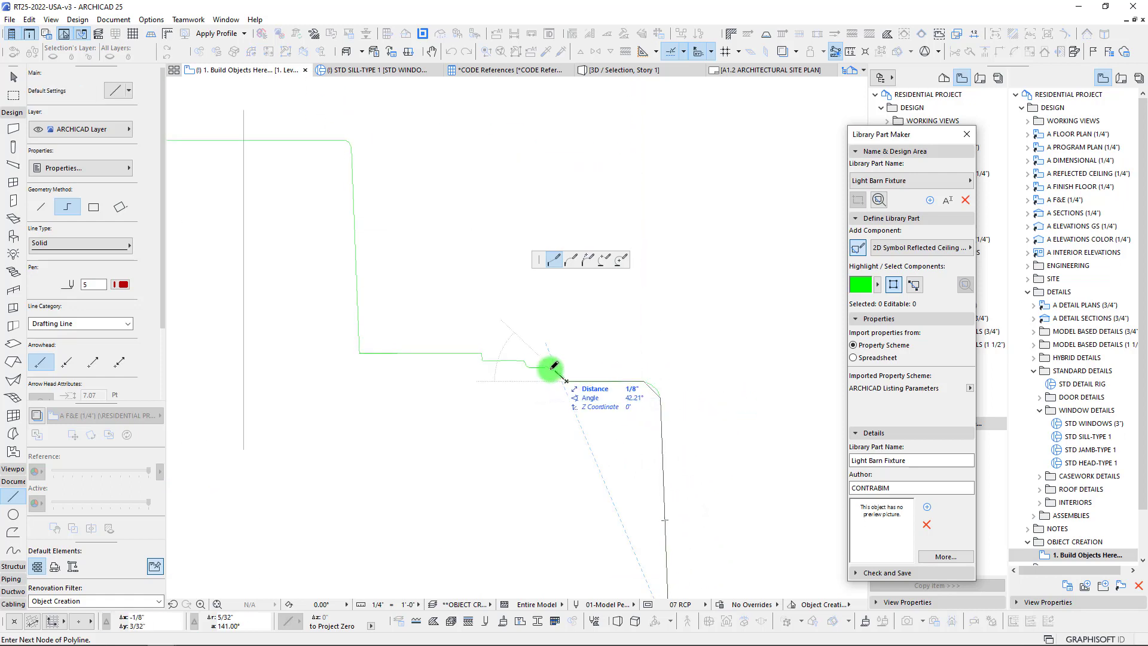
{"action": "left_click", "coordinate": [549, 366]}
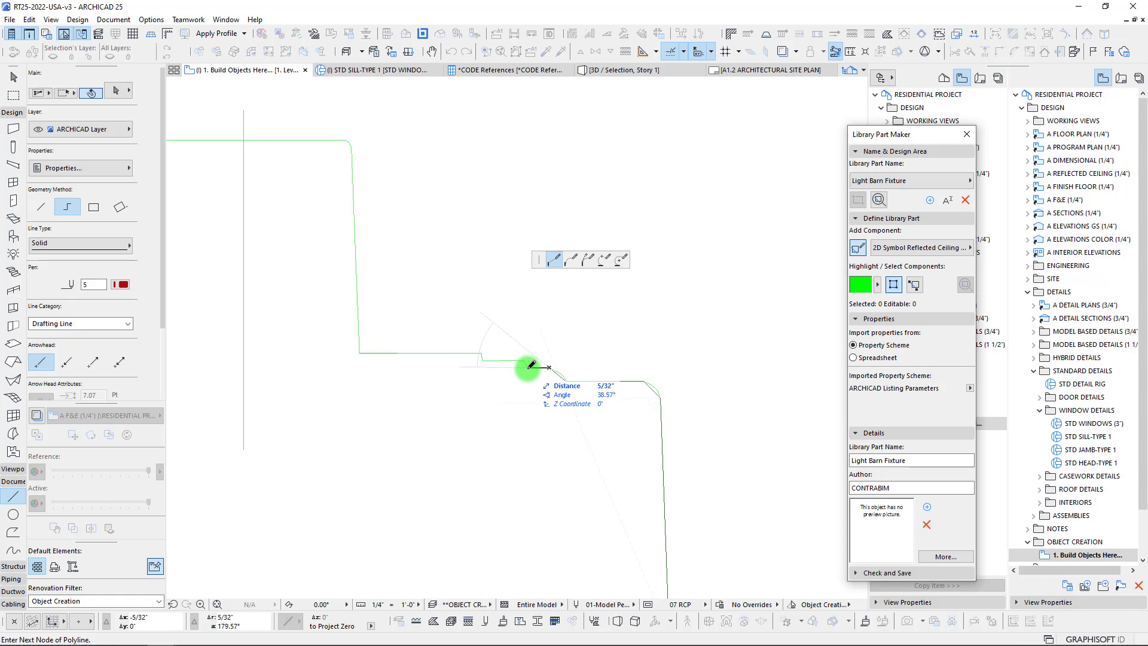
{"action": "left_click", "coordinate": [530, 365]}
{"action": "left_click", "coordinate": [524, 361]}
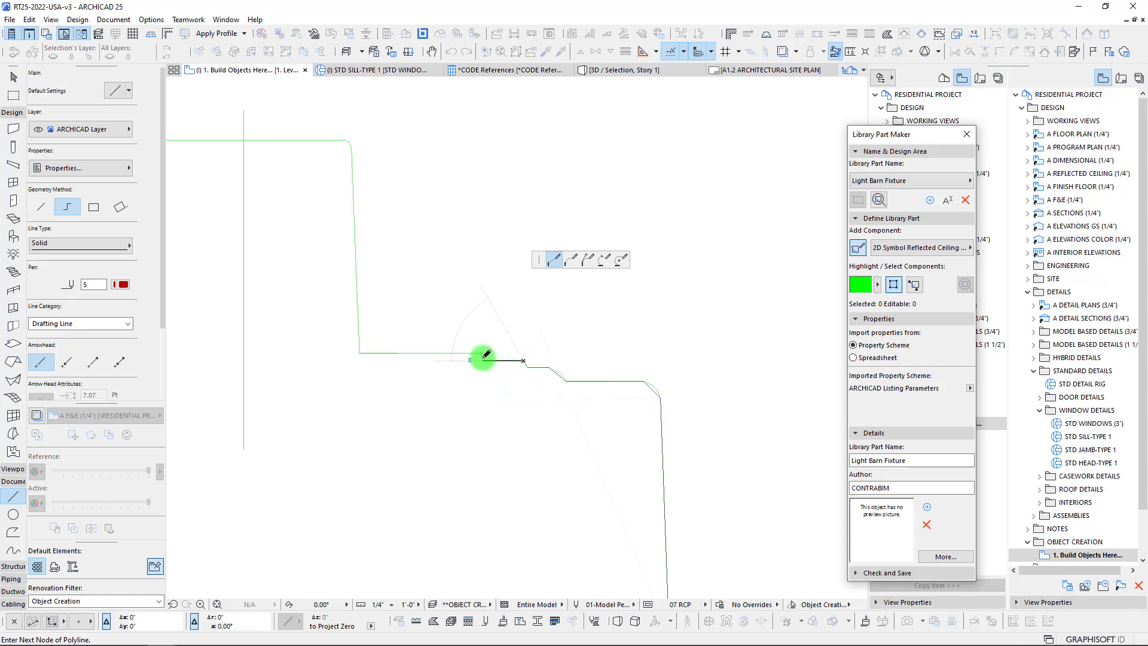
{"action": "left_click", "coordinate": [359, 353]}
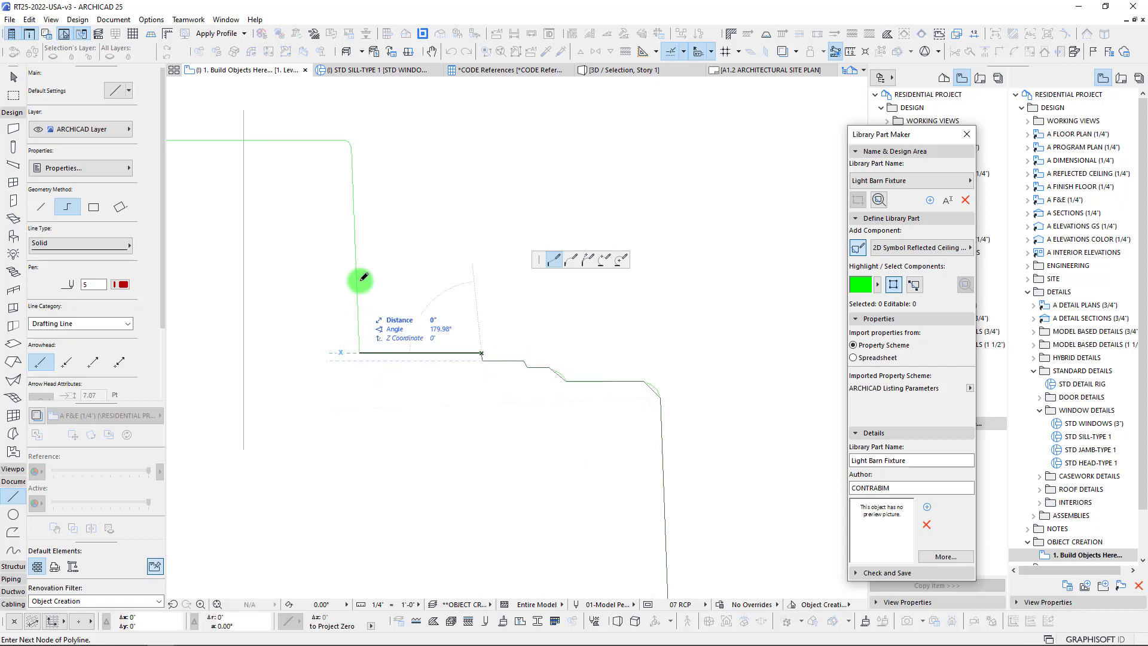
{"action": "left_click", "coordinate": [350, 146]}
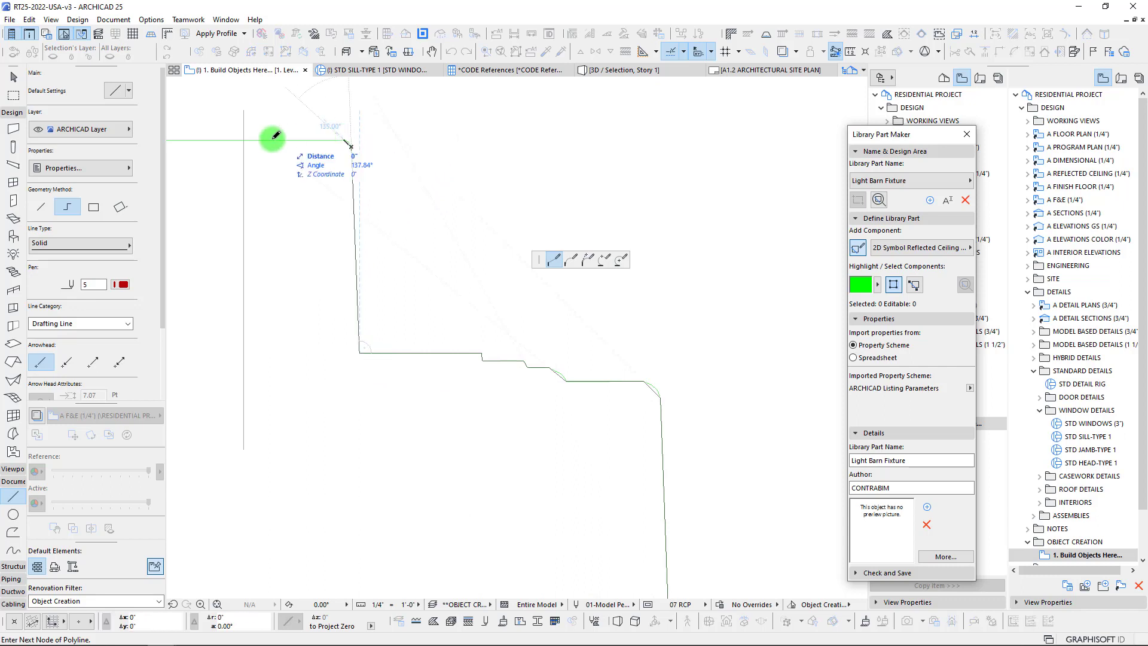
{"action": "scroll", "coordinate": [237, 173], "scroll_direction": "down", "scroll_amount": 3}
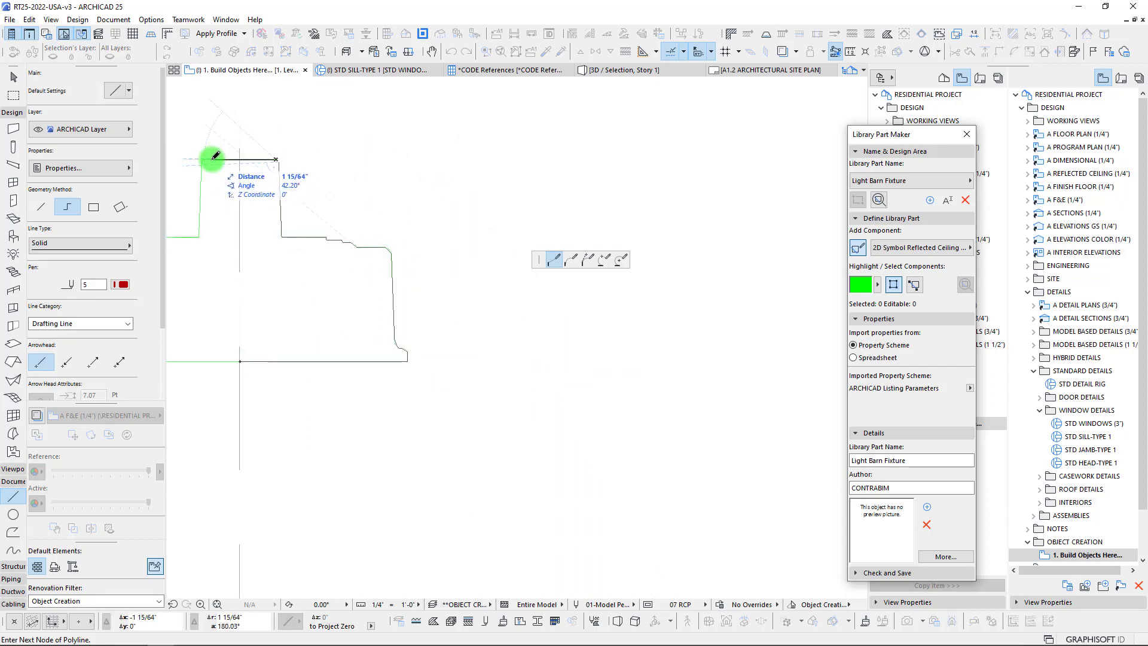
{"action": "left_click", "coordinate": [240, 159]}
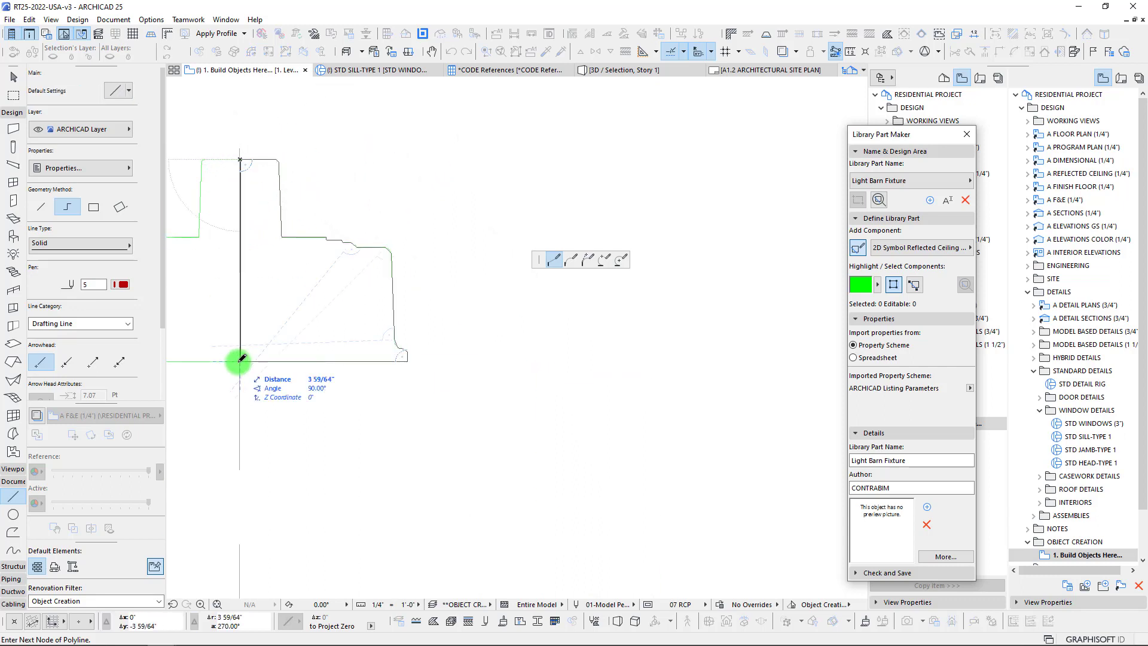
{"action": "double_click", "coordinate": [240, 159]}
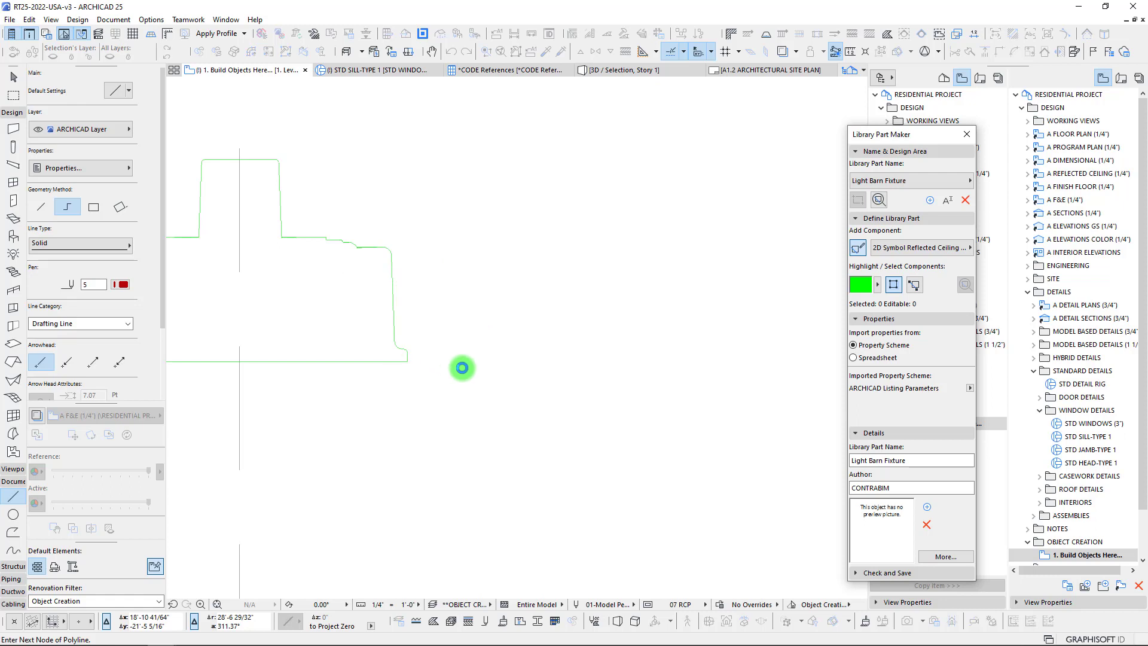
Step: Delete the original many-segment outline of the lower mounting base, keeping the simplified half trace
{"action": "scroll", "coordinate": [647, 397], "scroll_direction": "down", "scroll_amount": 3}
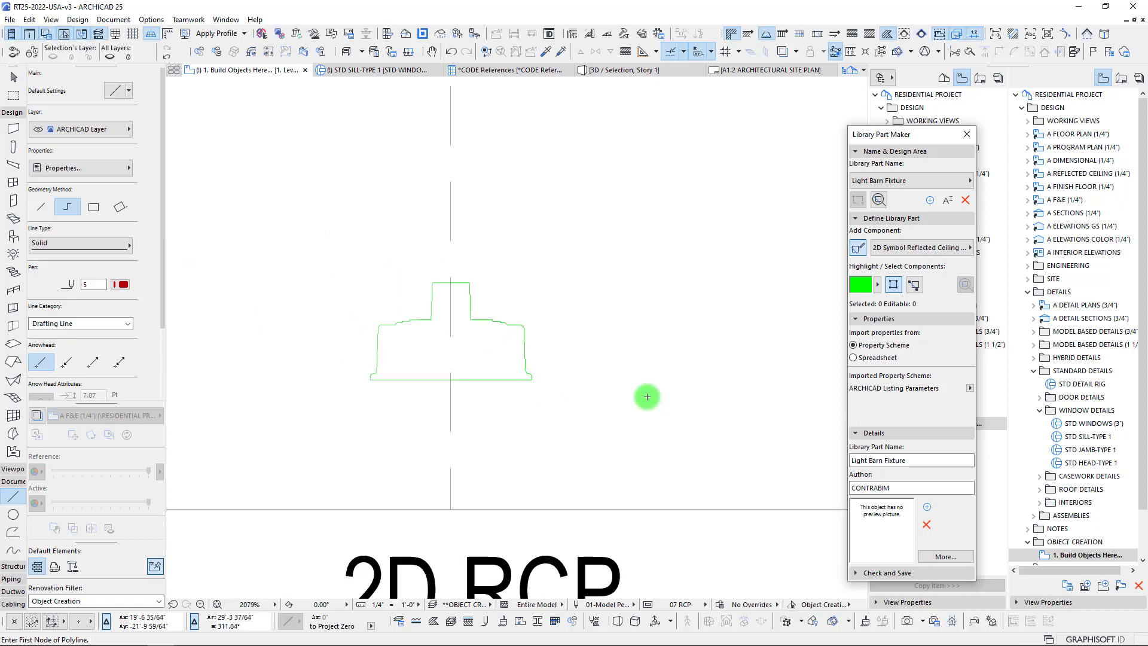
{"action": "key", "text": "Escape"}
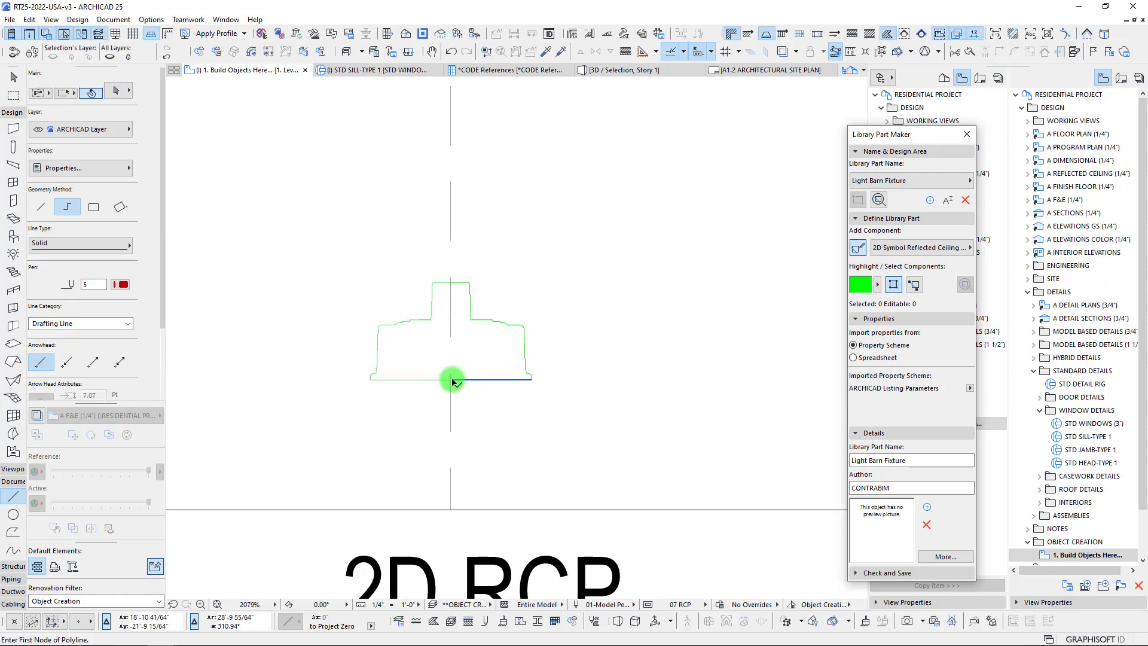
{"action": "key", "text": "ctrl+a"}
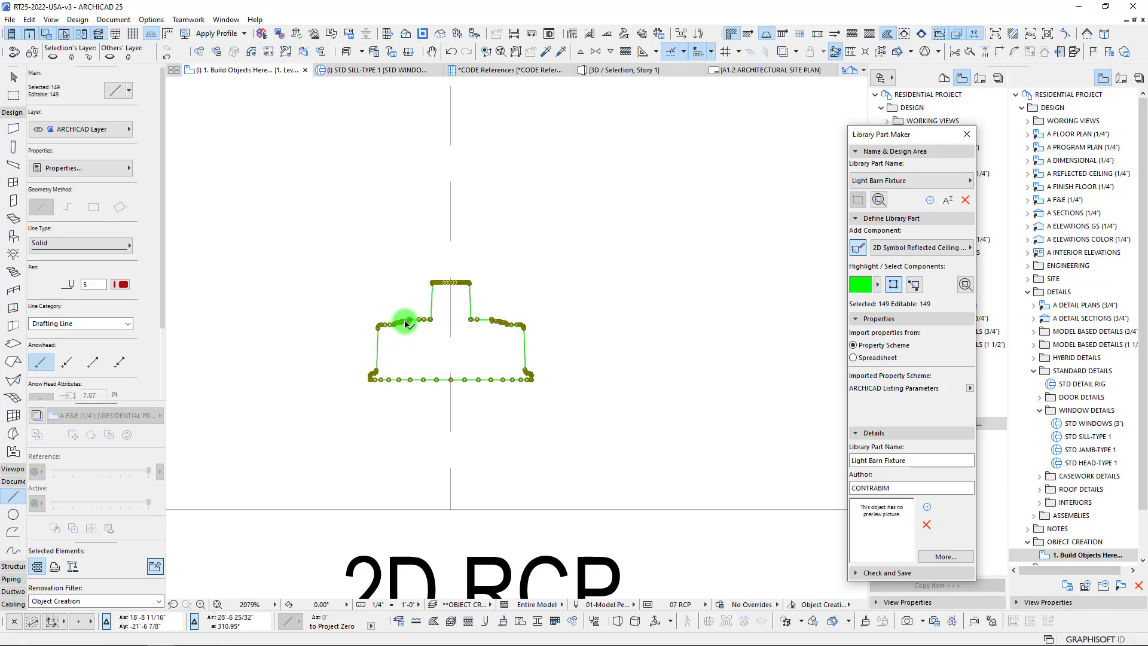
{"action": "key", "text": "Delete"}
Step: Mirror a copy of the traced half outline about the vertical centre line to complete the lower mounting base
{"action": "left_click", "coordinate": [477, 379], "text": "shift"}
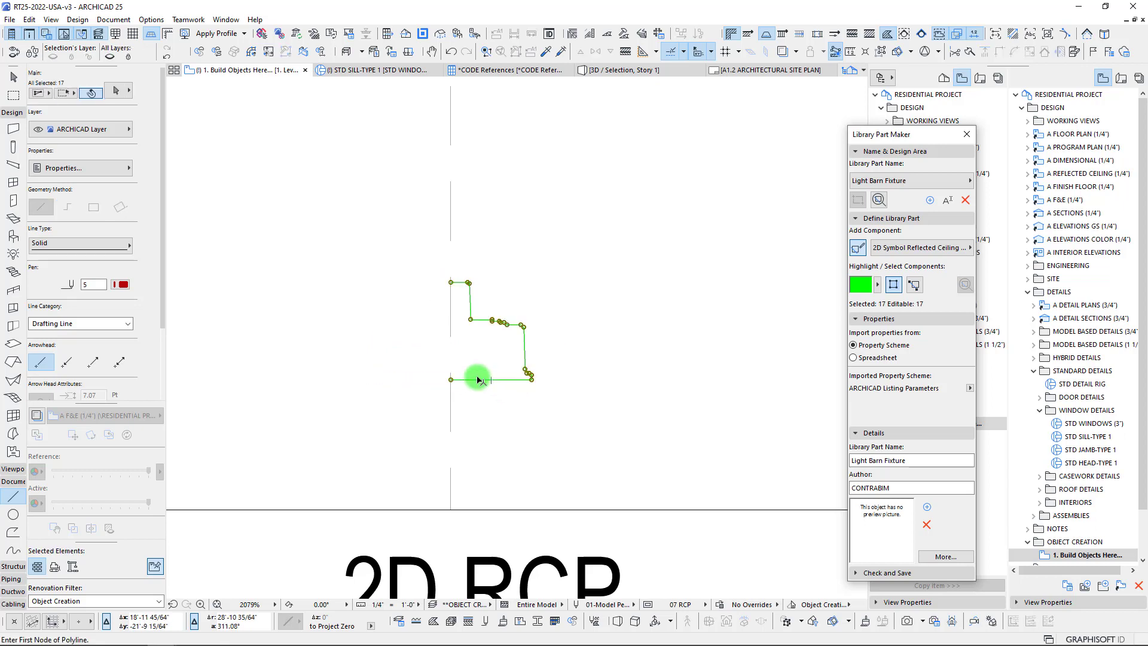
{"action": "key", "text": "ctrl+alt+m"}
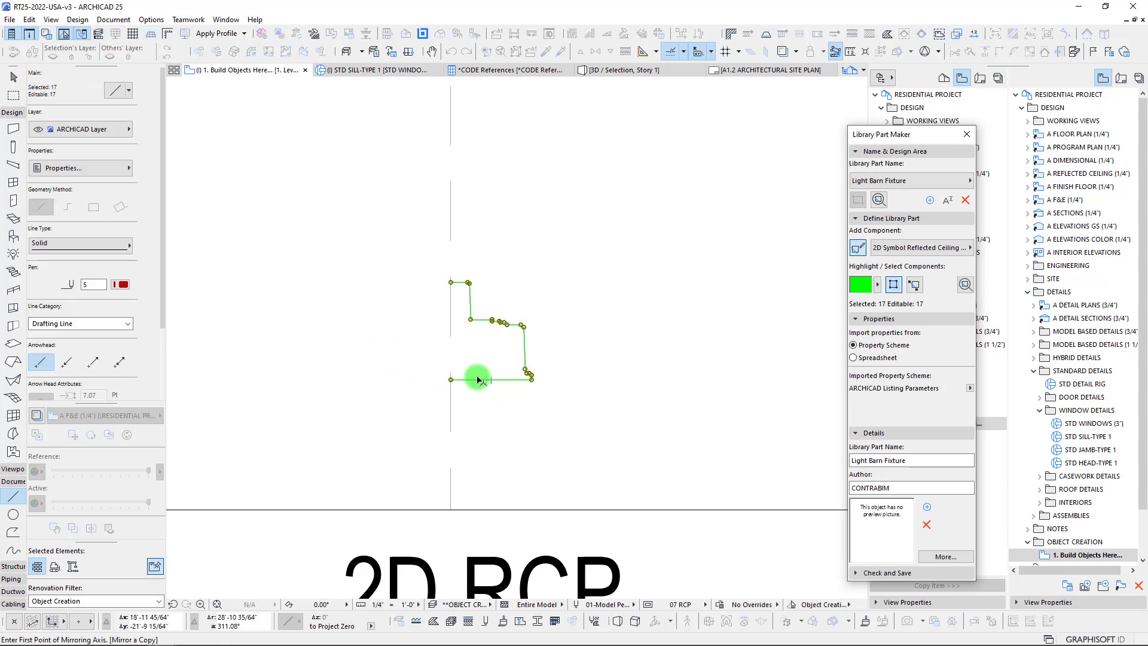
{"action": "left_click", "coordinate": [452, 379]}
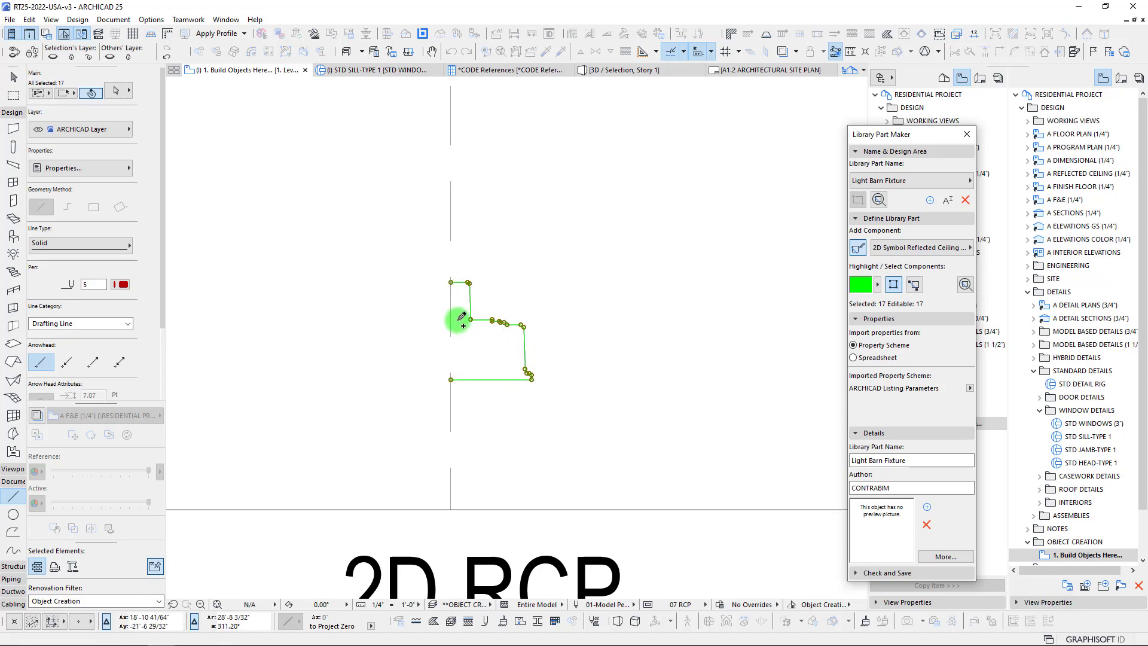
{"action": "left_click", "coordinate": [453, 321]}
{"action": "scroll", "coordinate": [462, 299], "scroll_direction": "up", "scroll_amount": 3}
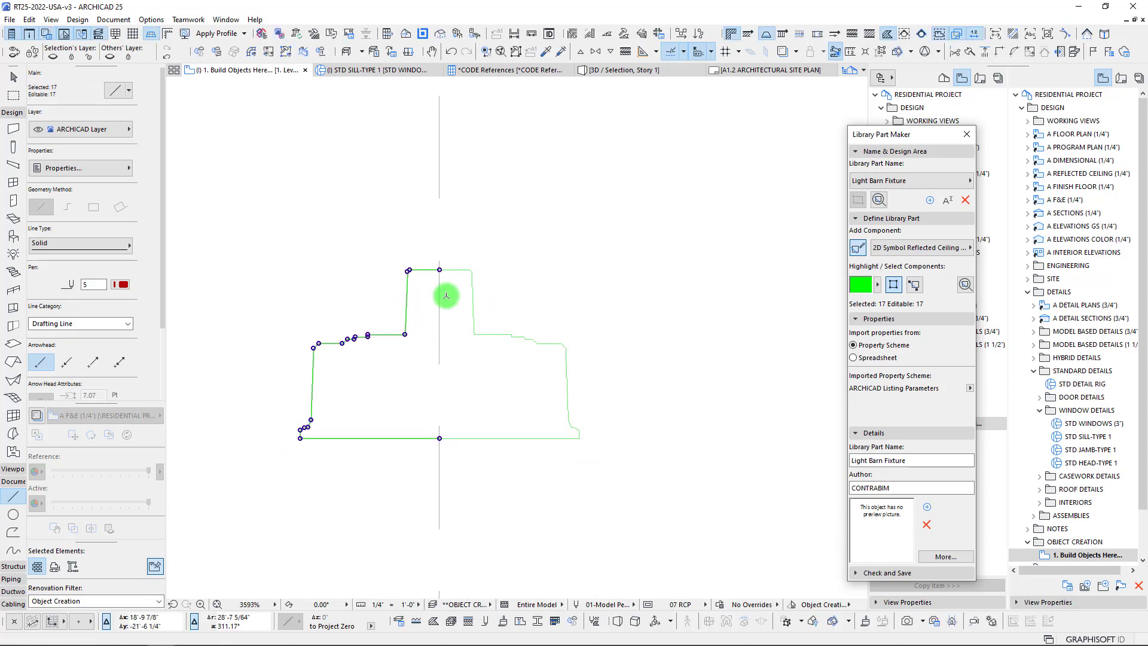
{"action": "key", "text": "Escape"}
Step: Draw a straight line along the upper fixture arm's left edge, from its end at the mounting base up to the hotspot's horizontal grid line
{"action": "scroll", "coordinate": [454, 357], "scroll_direction": "down", "scroll_amount": 5}
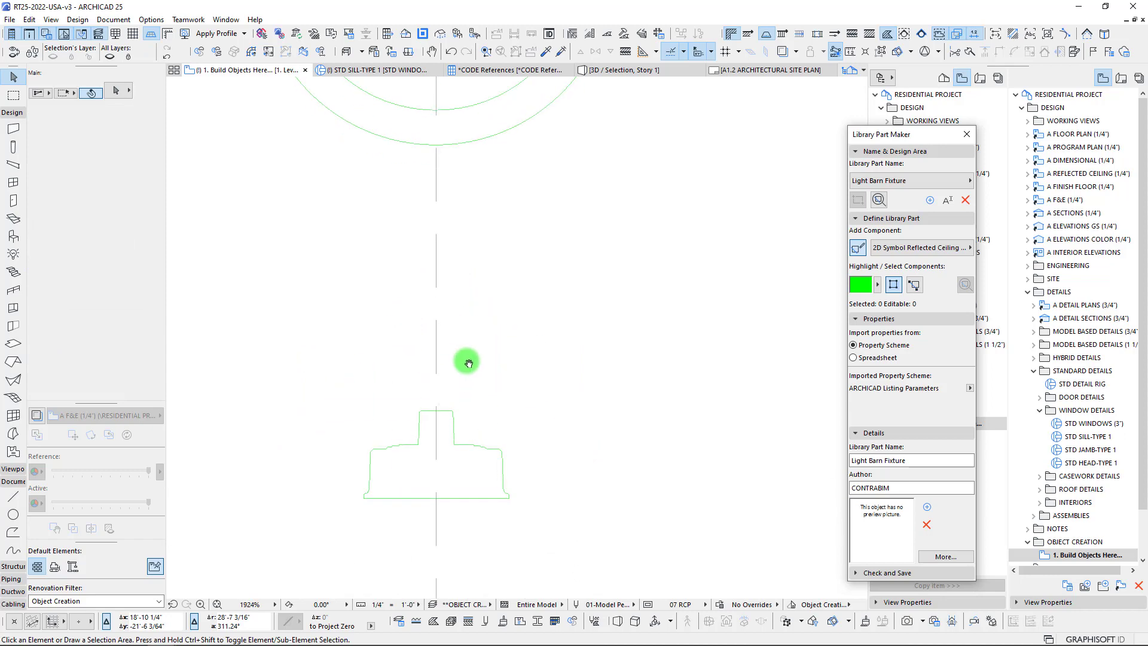
{"action": "middle_click_drag", "start_coordinate": [444, 361], "coordinate": [444, 384]}
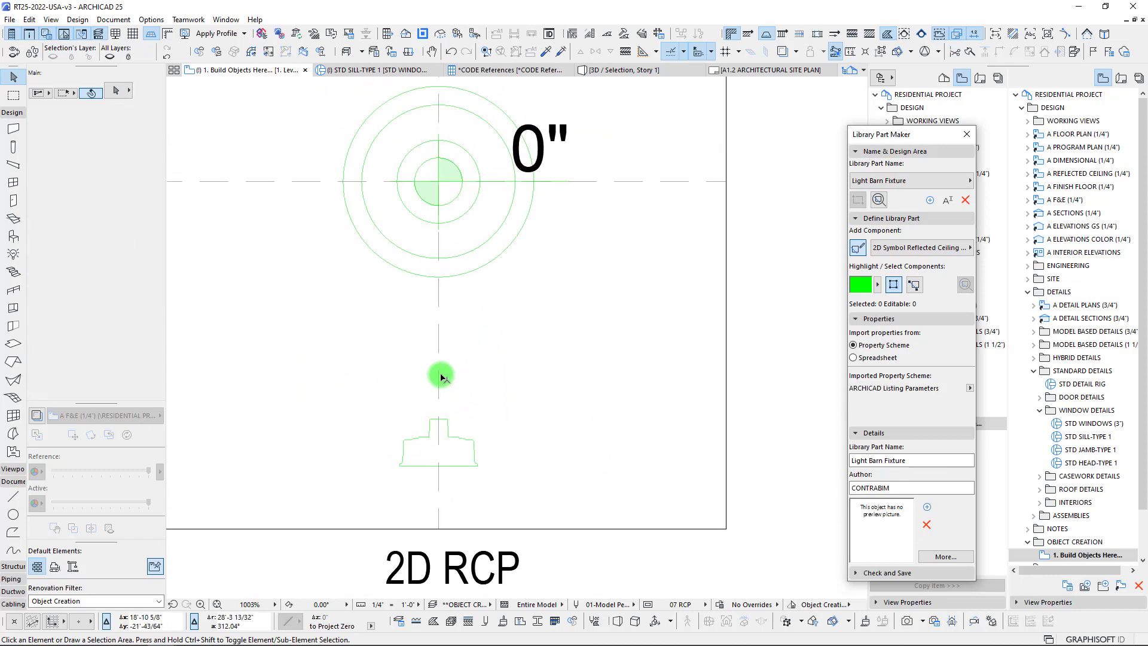
{"action": "scroll", "coordinate": [441, 377], "scroll_direction": "down", "scroll_amount": 3}
{"action": "left_click", "coordinate": [13, 496]}
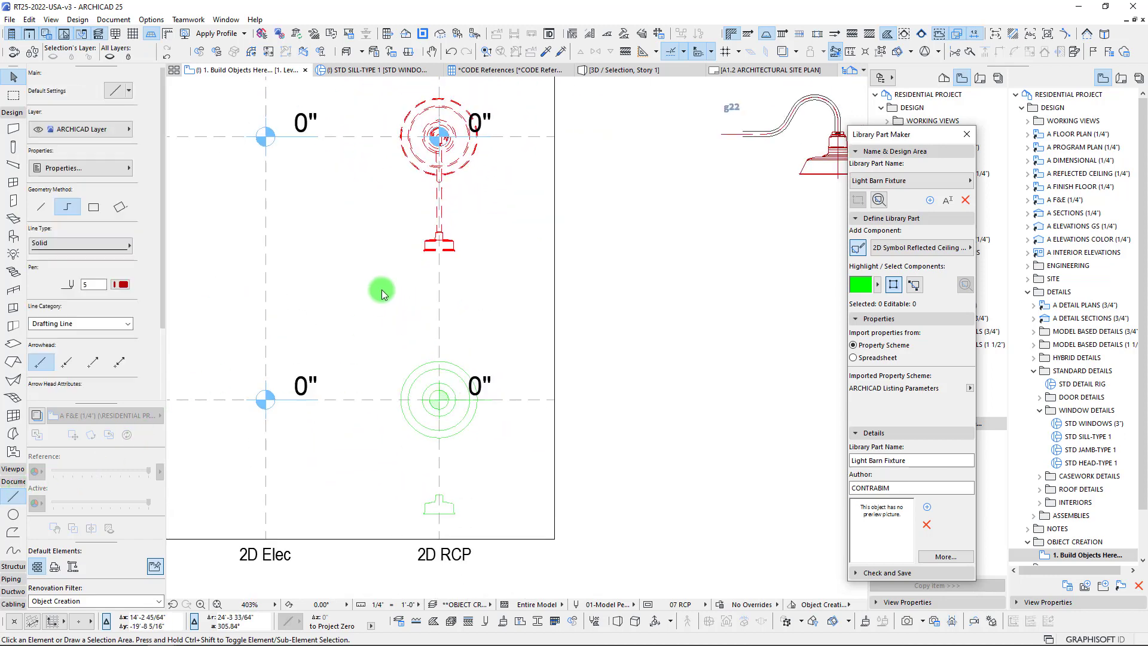
{"action": "scroll", "coordinate": [423, 219], "scroll_direction": "up", "scroll_amount": 7}
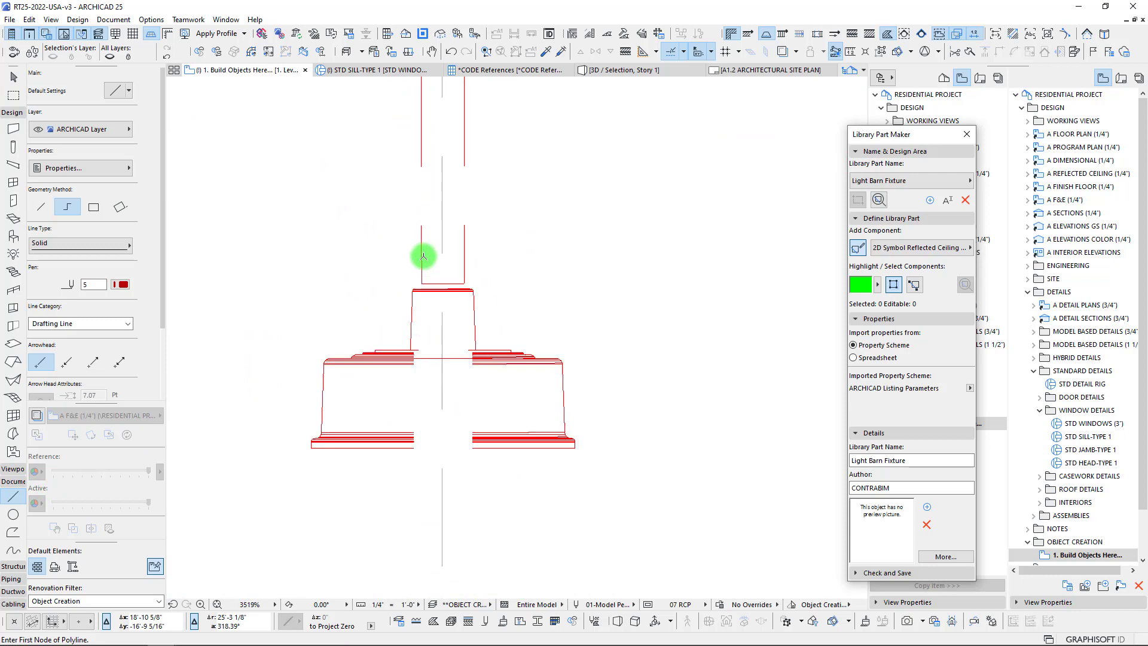
{"action": "left_click", "coordinate": [420, 286]}
{"action": "scroll", "coordinate": [405, 313], "scroll_direction": "down", "scroll_amount": 3}
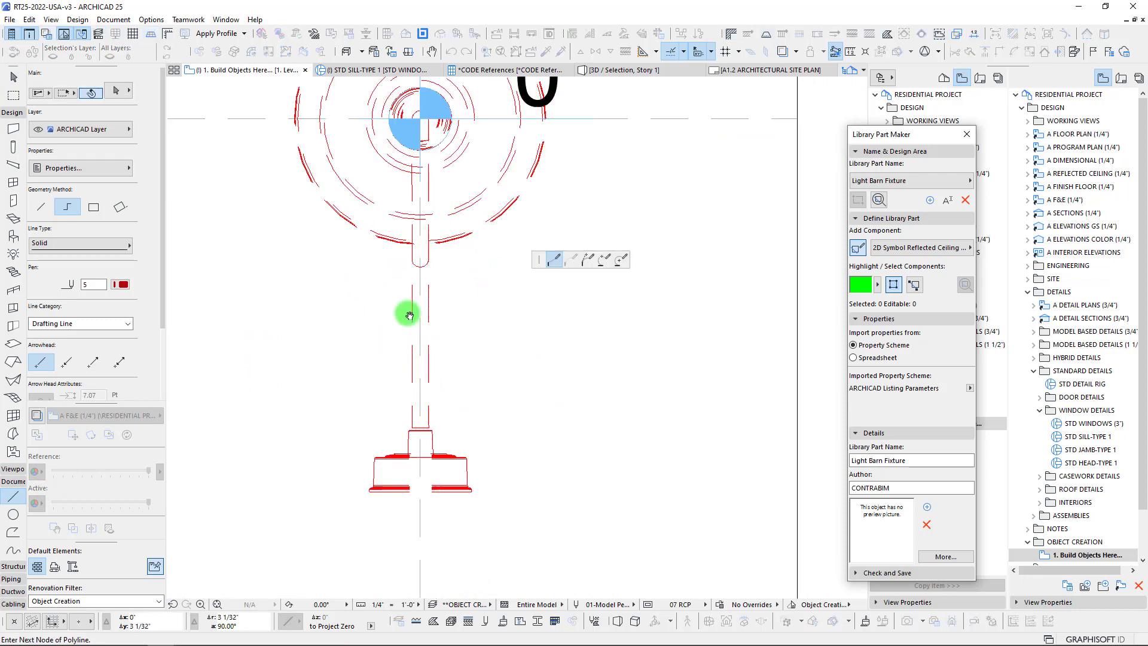
{"action": "scroll", "coordinate": [411, 126], "scroll_direction": "up", "scroll_amount": 1}
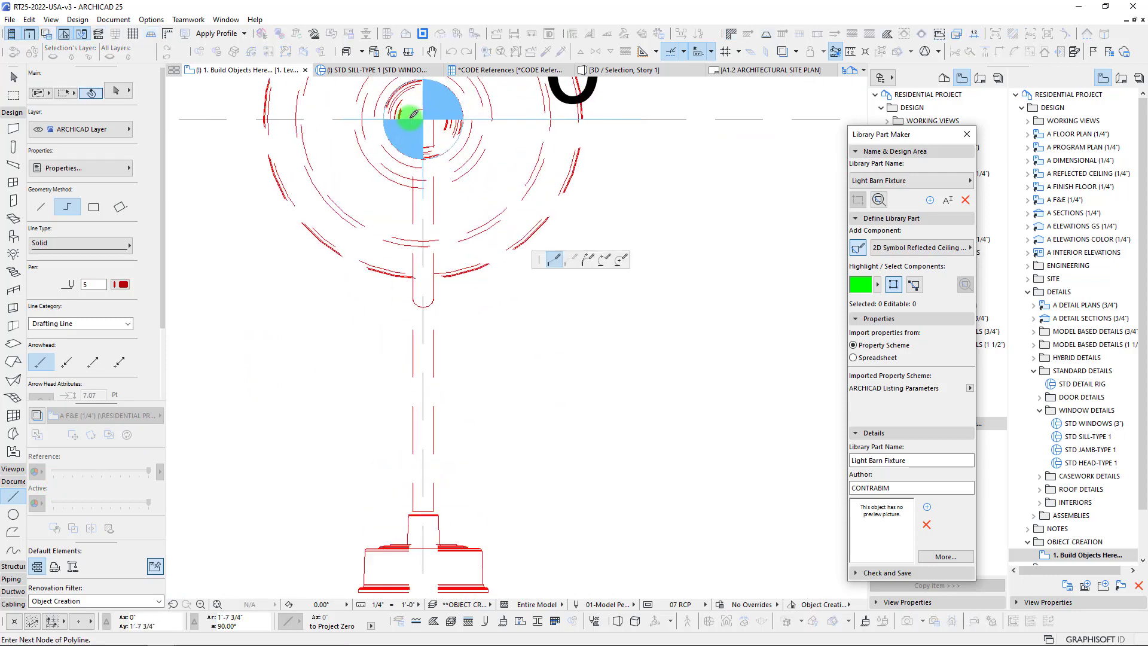
{"action": "left_click", "coordinate": [414, 118]}
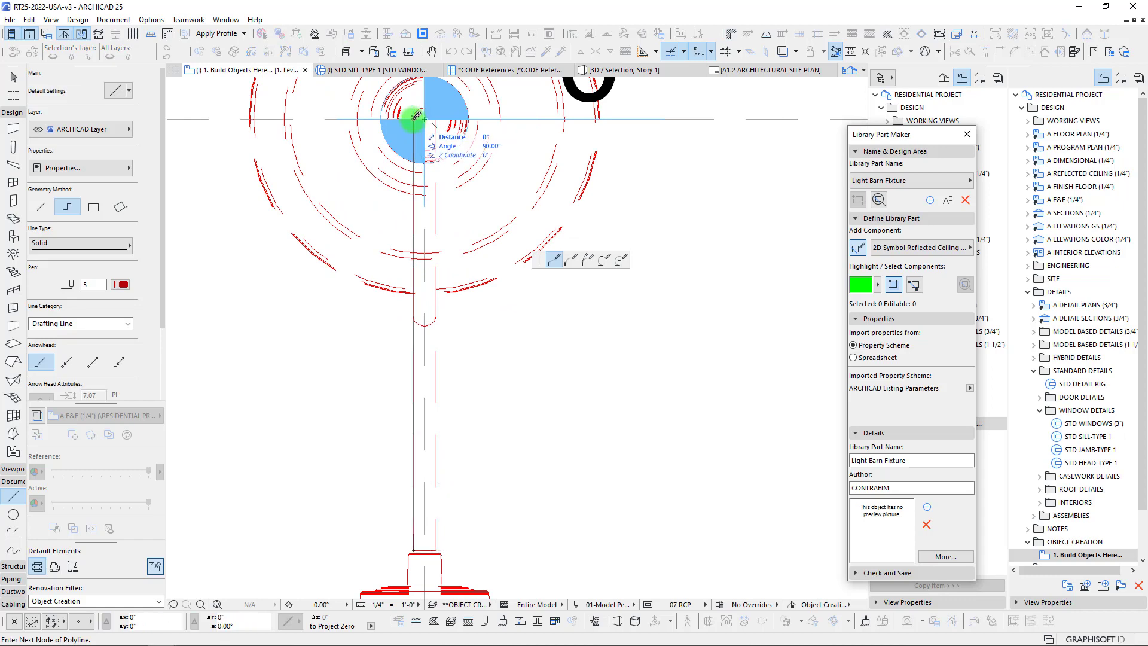
{"action": "left_click", "coordinate": [413, 119], "text": "shift"}
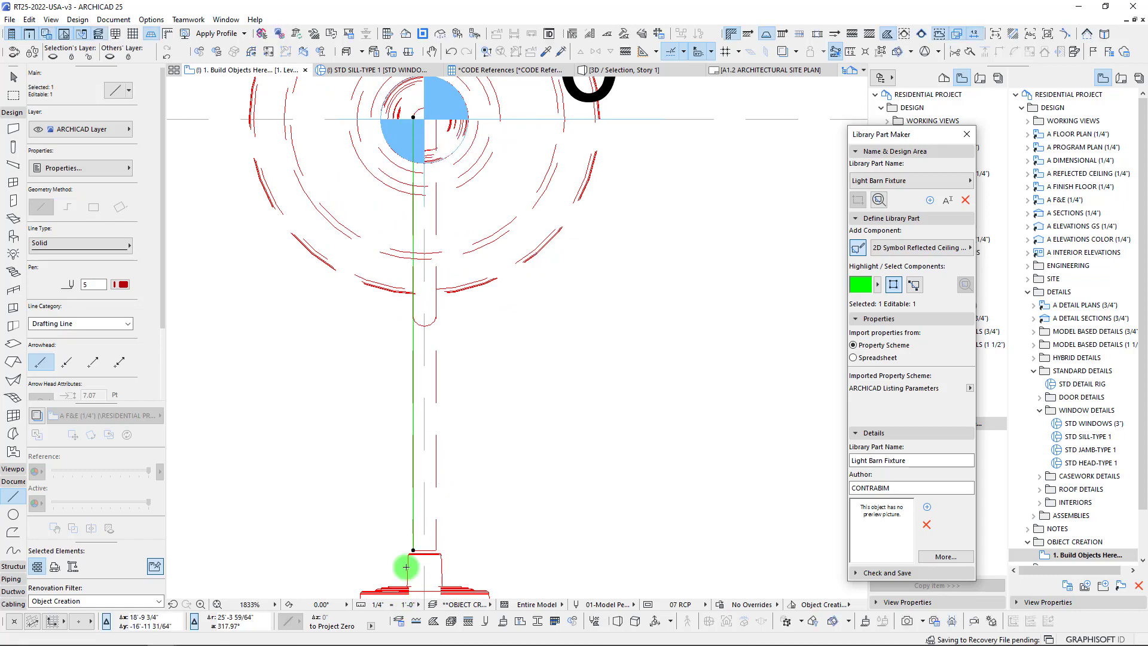
Step: Stretch the line's lower end 7/64" down to the mounting base and copy the line 1 3/64" across to the arm's opposite edge
{"action": "left_click", "coordinate": [413, 550]}
{"action": "scroll", "coordinate": [411, 559], "scroll_direction": "up", "scroll_amount": 5}
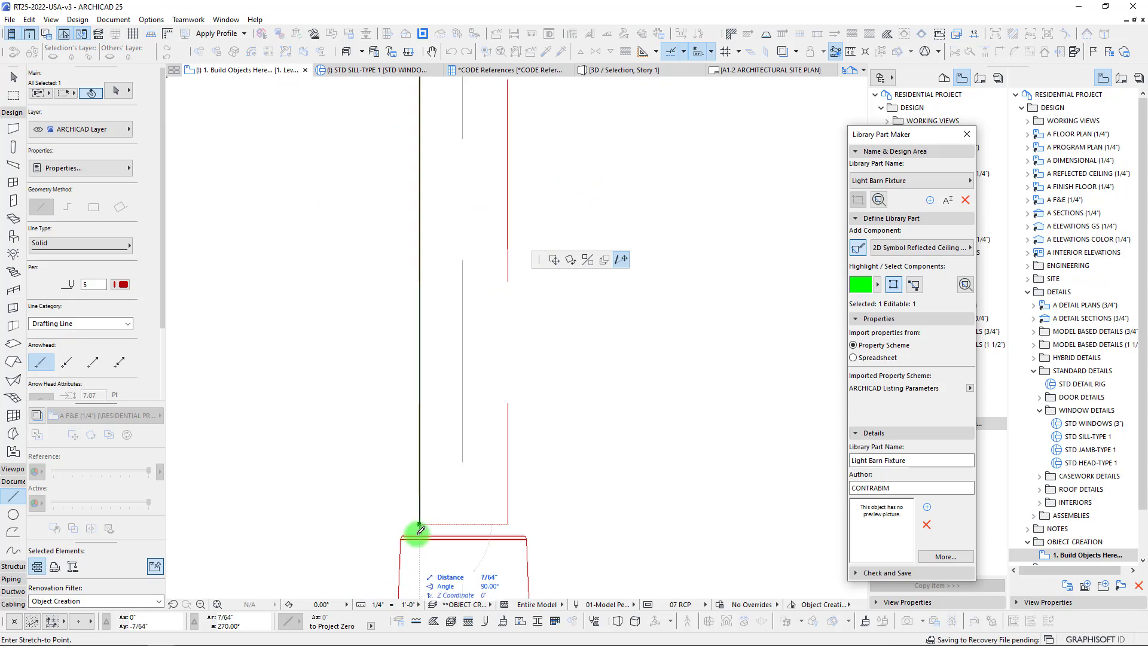
{"action": "left_click", "coordinate": [419, 524]}
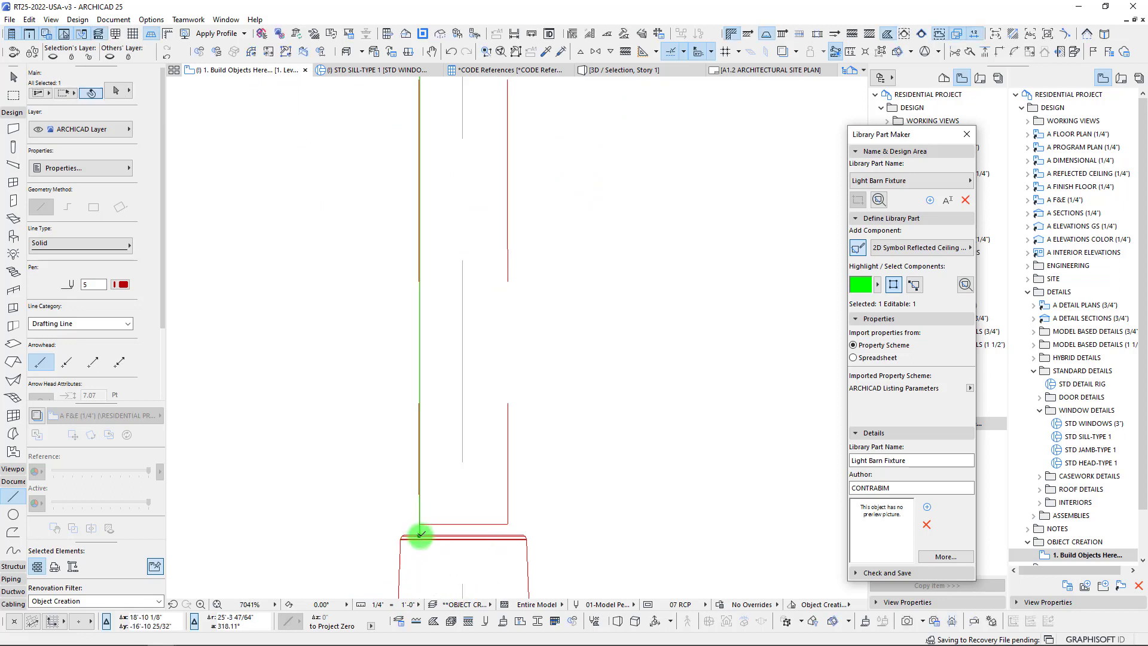
{"action": "left_click", "coordinate": [509, 526]}
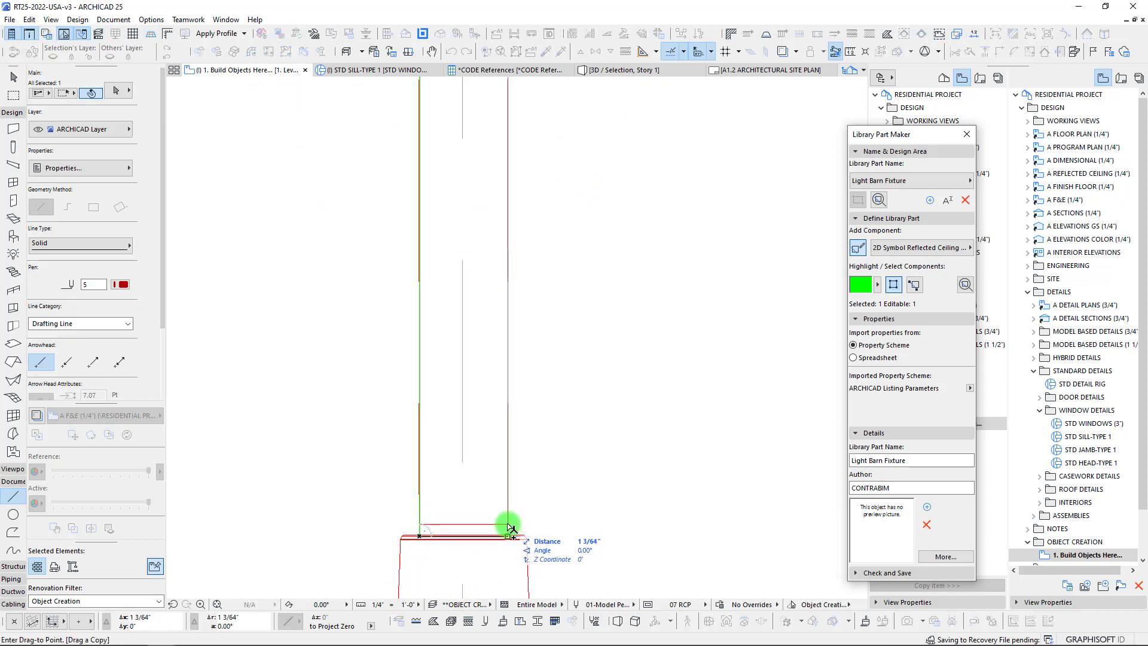
{"action": "left_click", "coordinate": [508, 525], "text": "shift"}
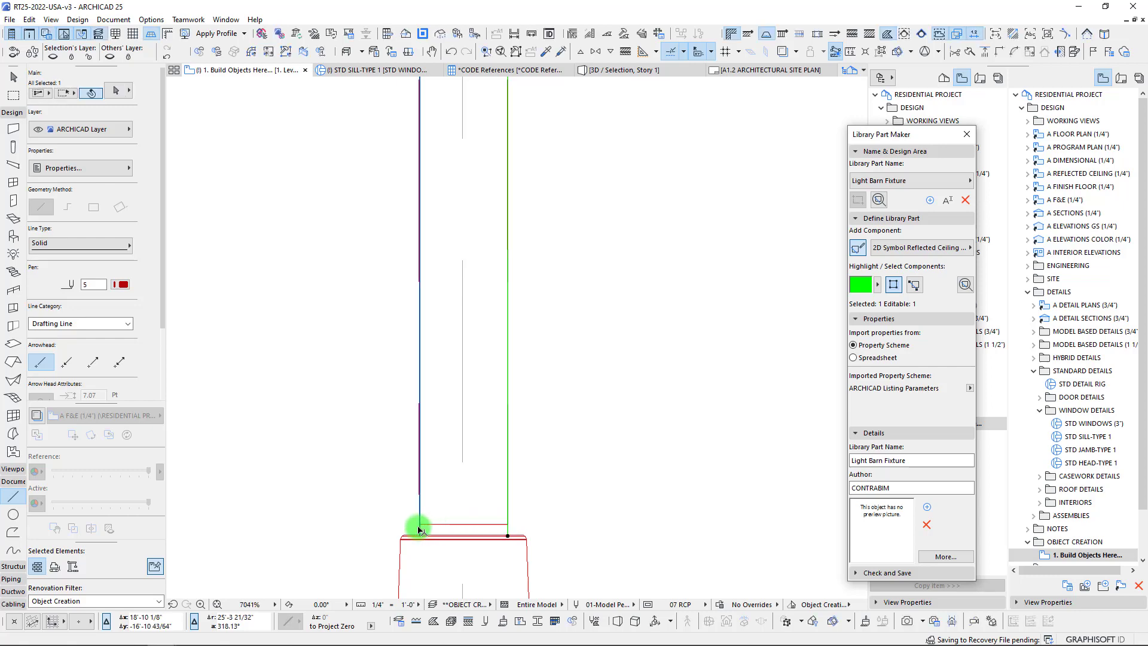
Step: Move both arm edge lines straight down from the upper to the lower horizontal grid line of the 2D RCP column
{"action": "scroll", "coordinate": [451, 476], "scroll_direction": "down", "scroll_amount": 10}
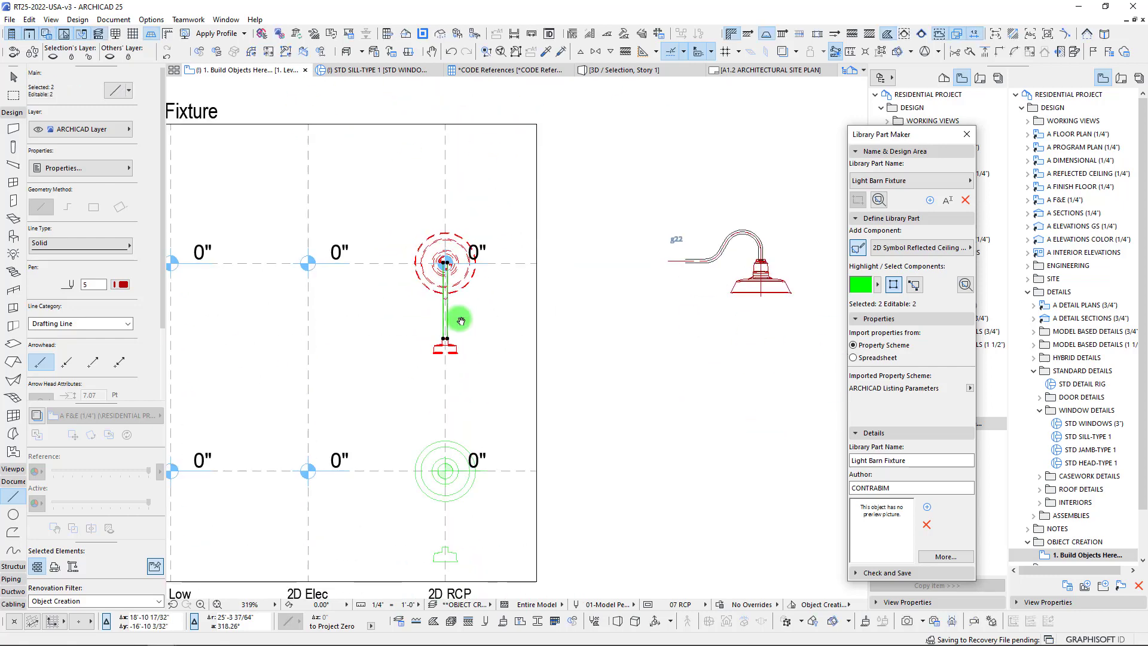
{"action": "left_click", "coordinate": [508, 263]}
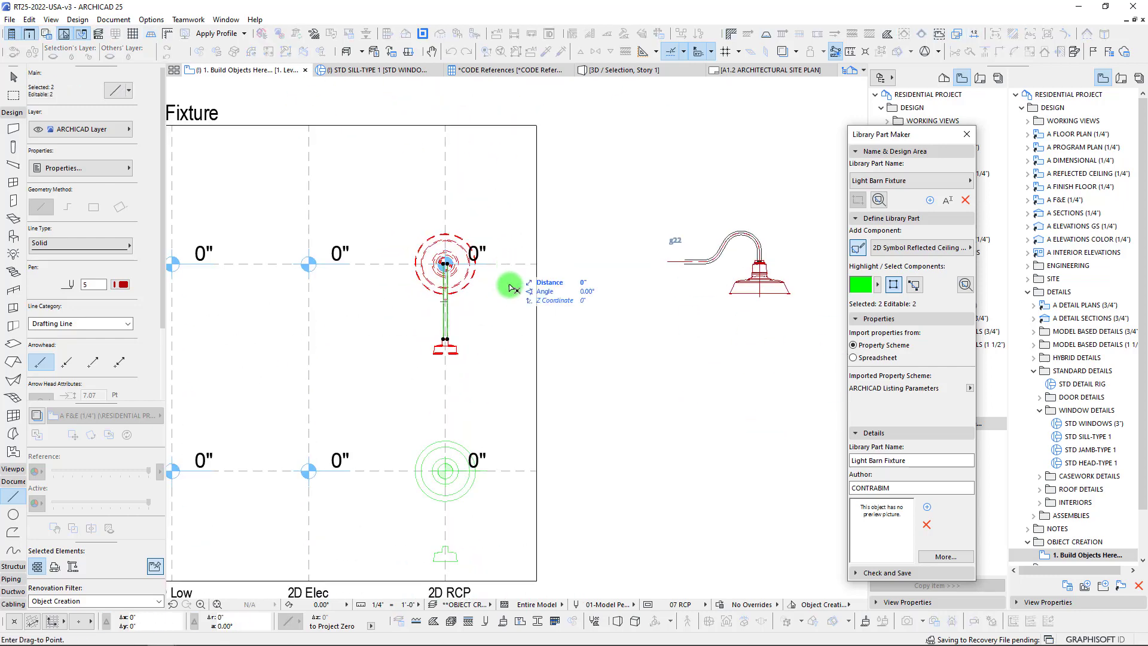
{"action": "left_click", "coordinate": [509, 471]}
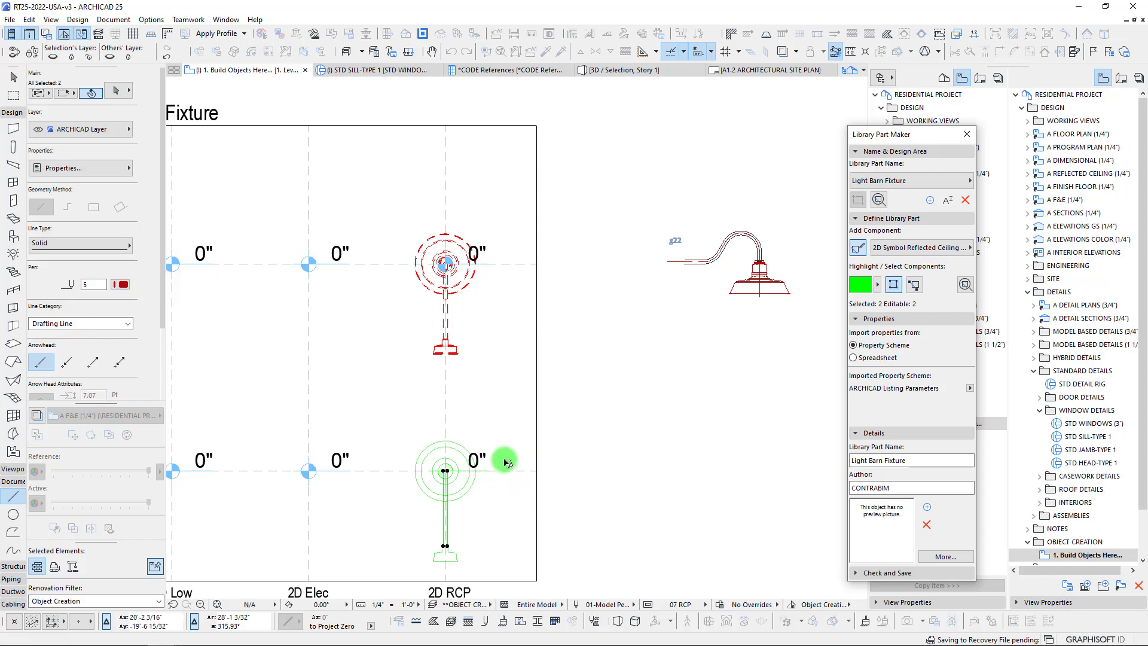
Step: Fill the outer circle of the lower 2D RCP symbol, placing the fill on the "*OBJ* *OBJECTS & OPERATORS*" layer
{"action": "key", "text": "Escape"}
{"action": "middle_click_drag", "start_coordinate": [454, 467], "coordinate": [516, 372]}
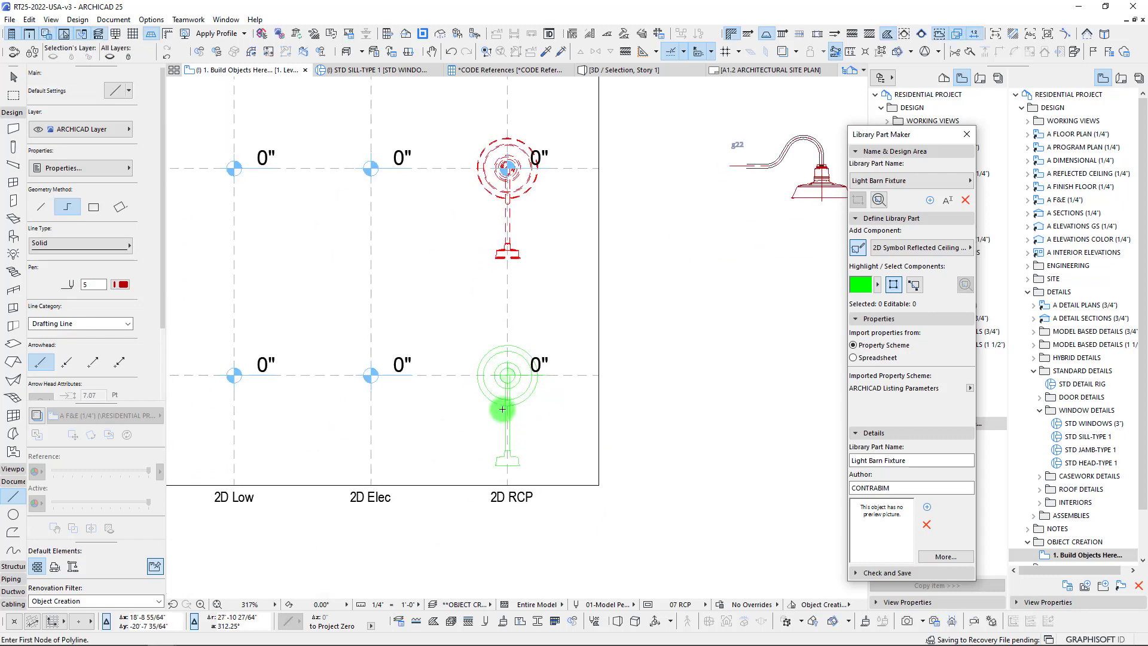
{"action": "scroll", "coordinate": [502, 408], "scroll_direction": "up", "scroll_amount": 3}
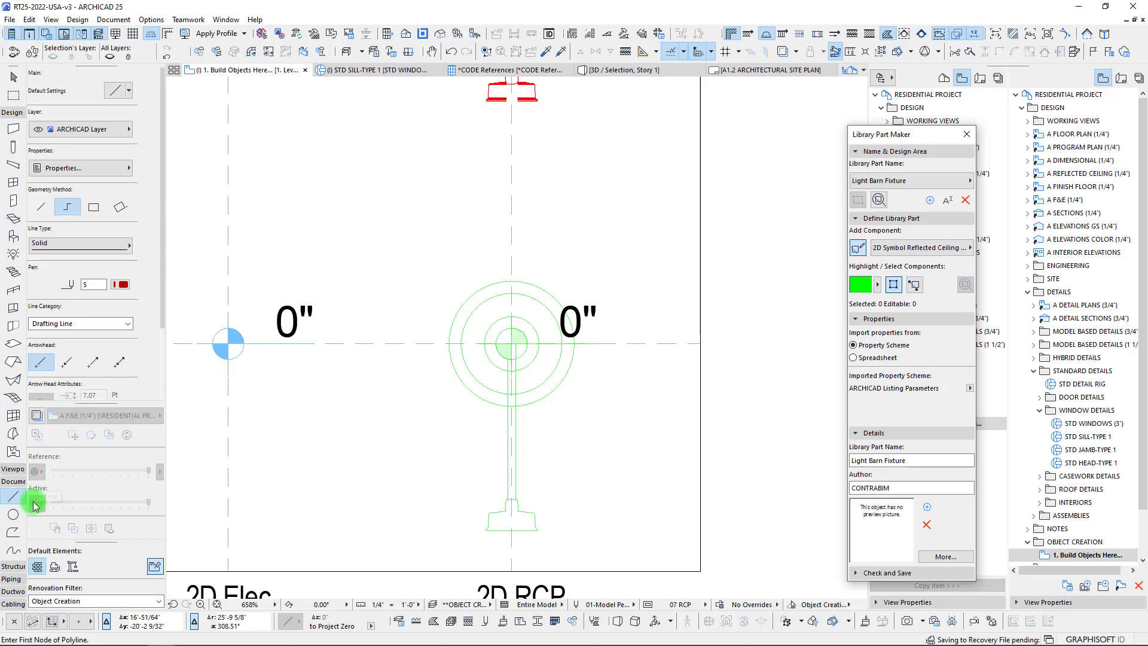
{"action": "scroll", "coordinate": [441, 361], "scroll_direction": "down", "scroll_amount": 3}
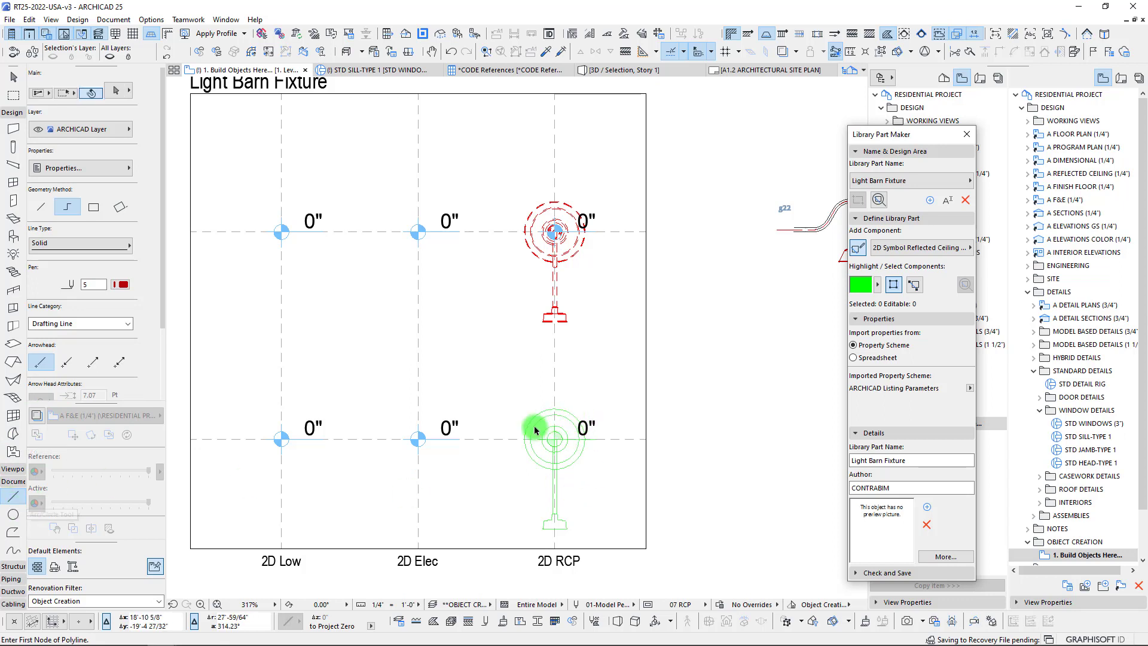
{"action": "scroll", "coordinate": [15, 514], "scroll_direction": "down", "scroll_amount": 3}
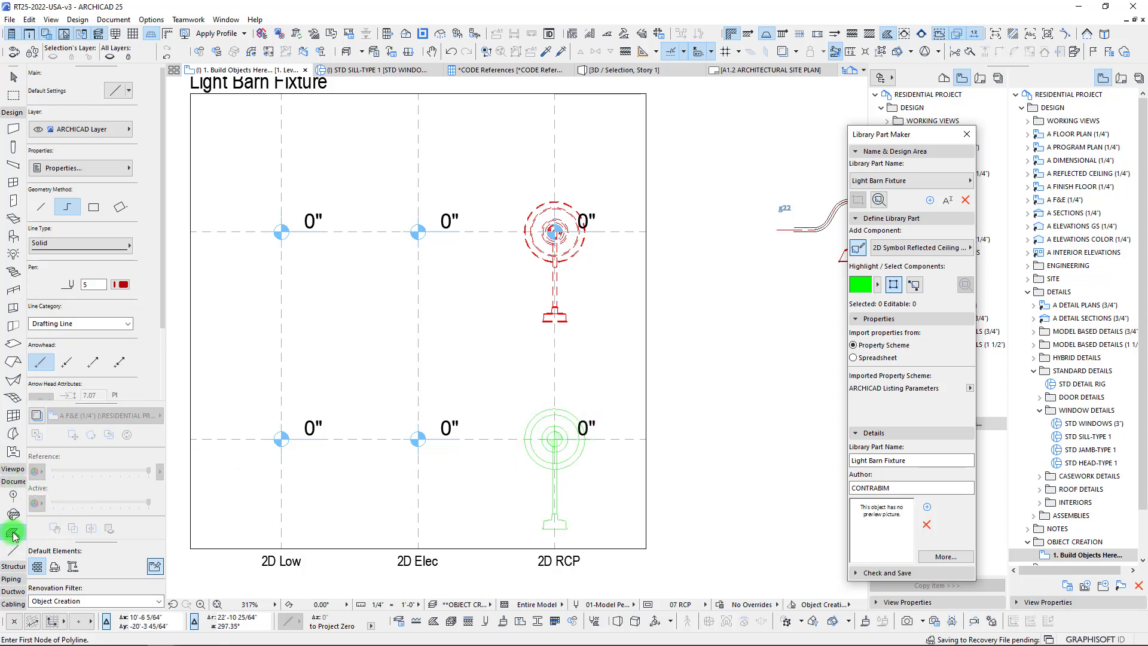
{"action": "left_click", "coordinate": [15, 536]}
{"action": "scroll", "coordinate": [562, 446], "scroll_direction": "up", "scroll_amount": 4}
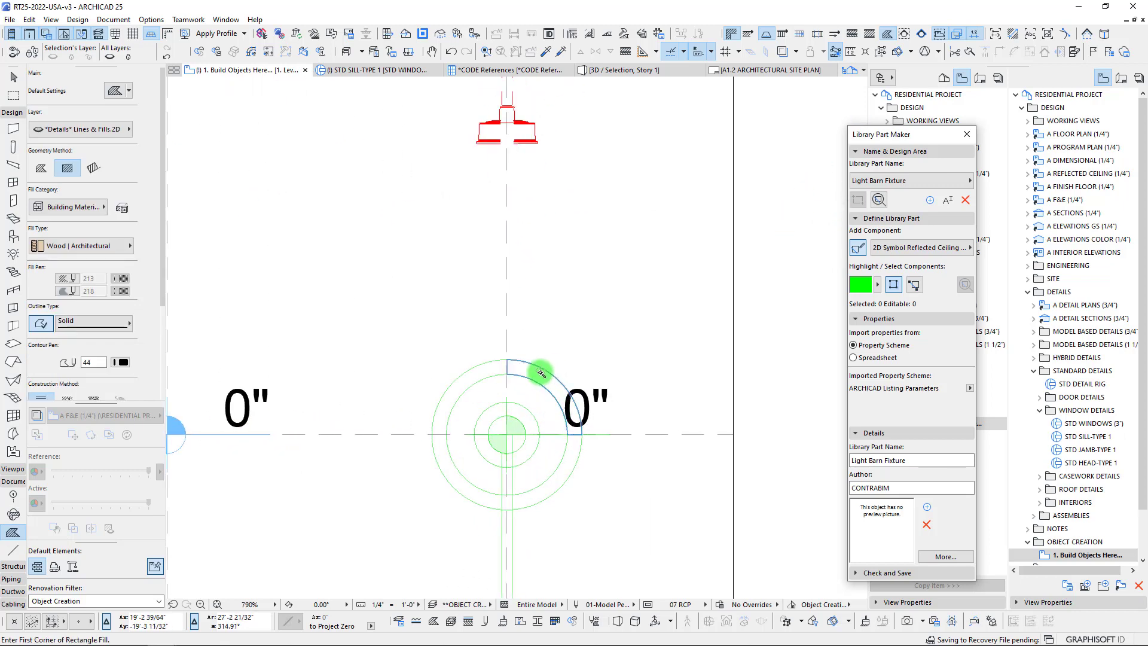
{"action": "left_click", "coordinate": [530, 361]}
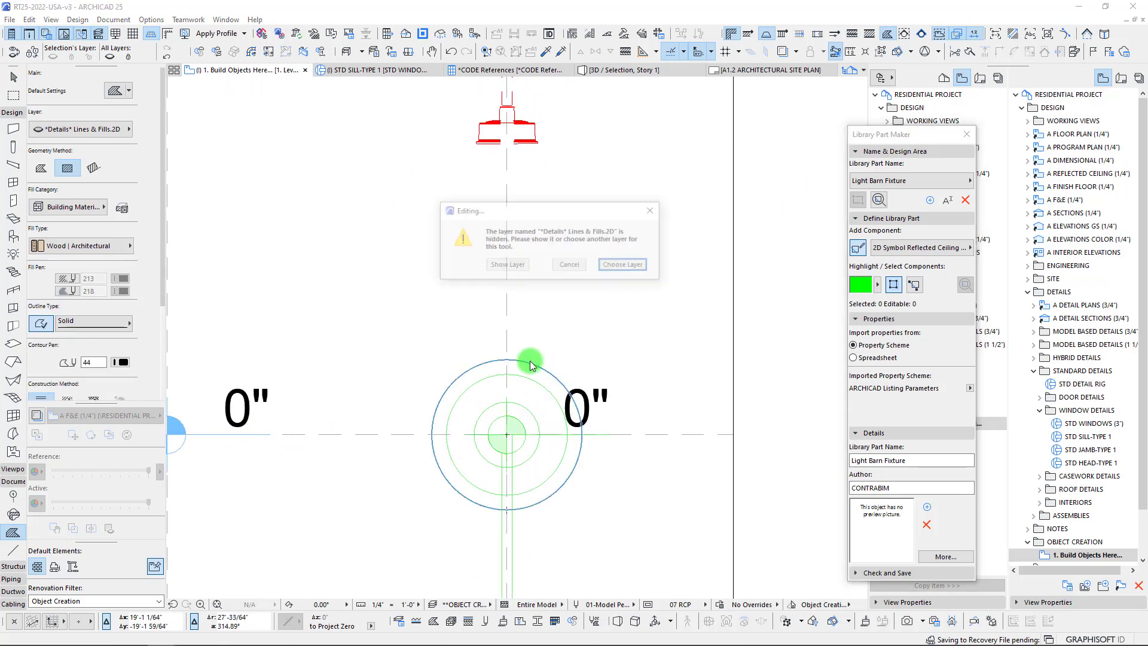
{"action": "left_click", "coordinate": [570, 266]}
{"action": "left_click", "coordinate": [118, 128]}
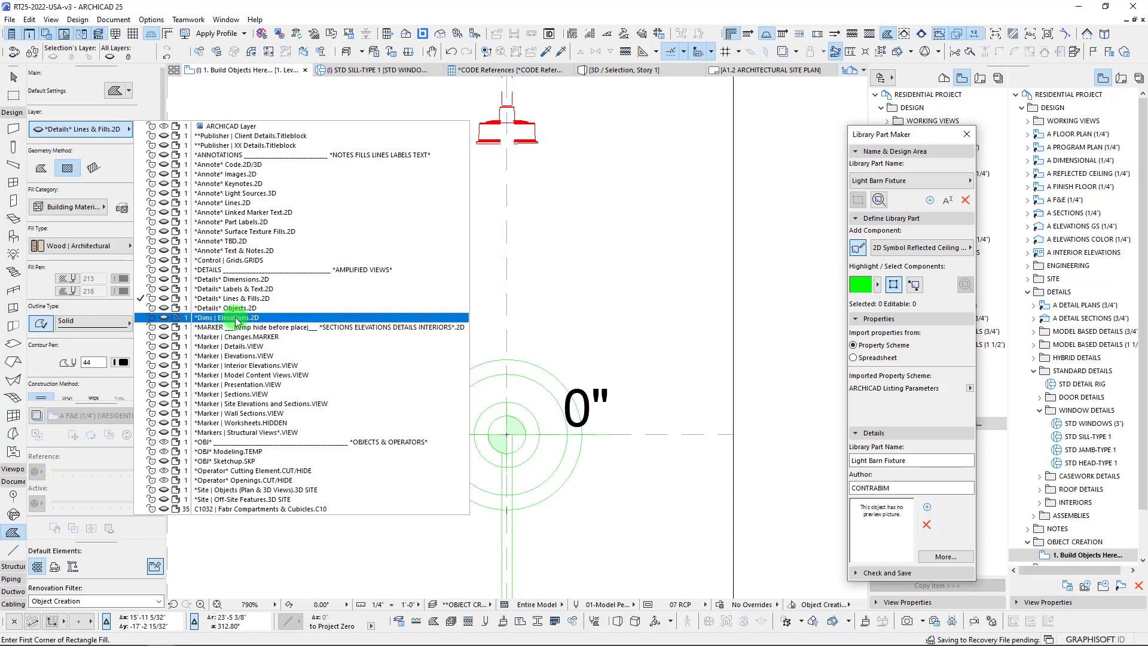
{"action": "left_click", "coordinate": [239, 442]}
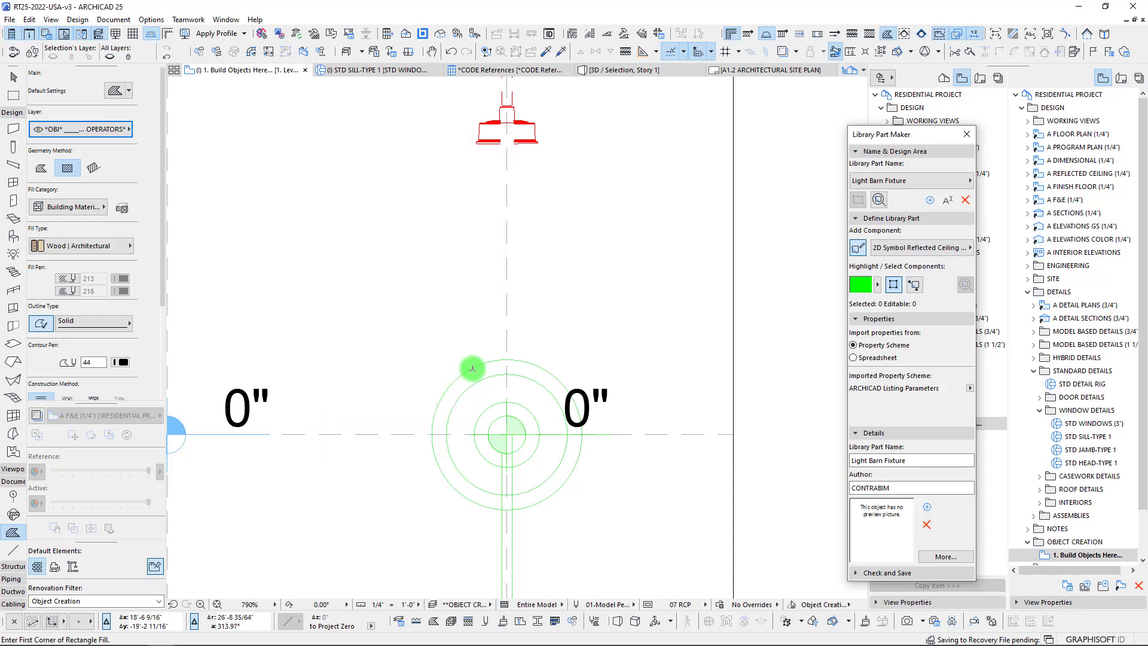
{"action": "left_click", "coordinate": [530, 362]}
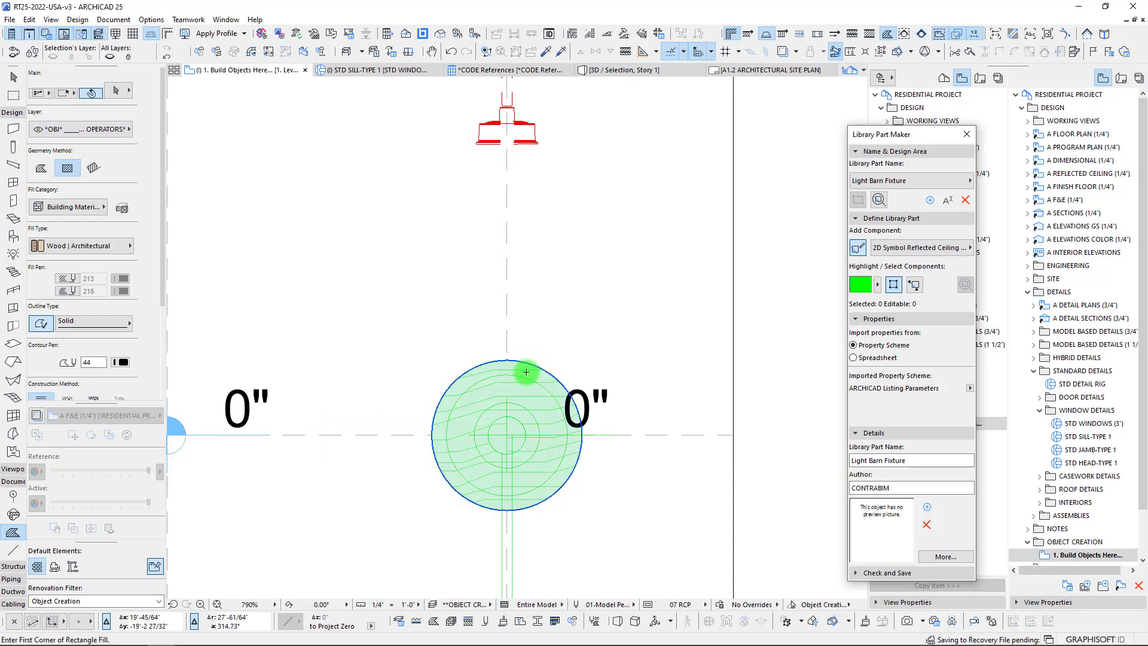
Step: Change the circle fill's category to Drafting Fill and its fill type to the 50 % solid fill
{"action": "left_click", "coordinate": [85, 245]}
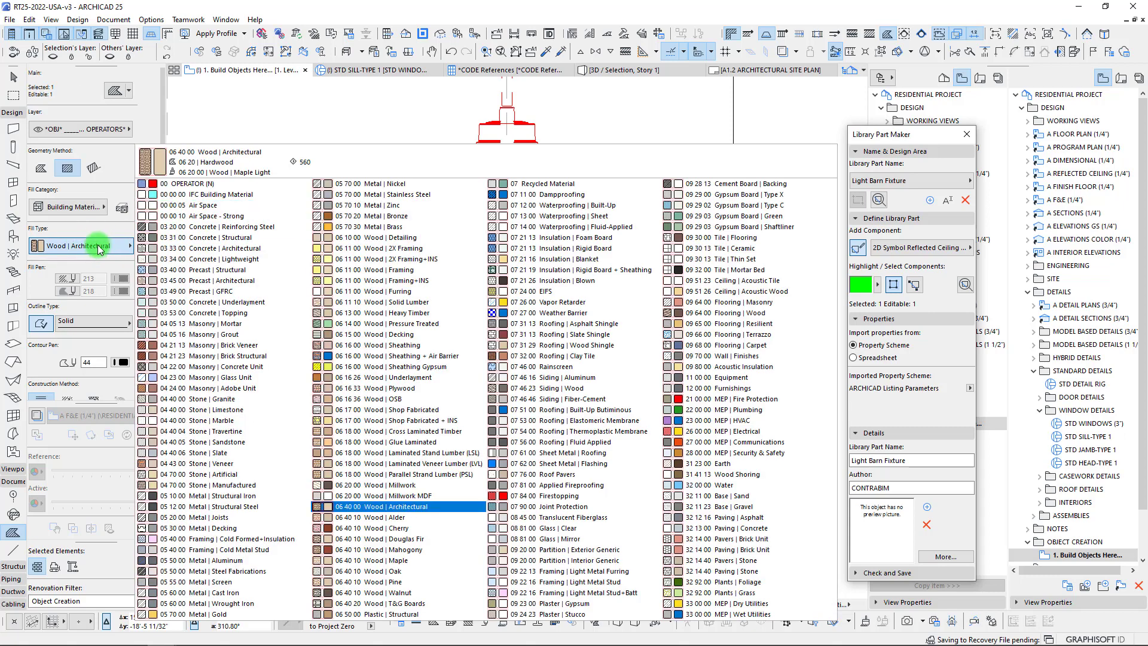
{"action": "left_click", "coordinate": [96, 207]}
{"action": "left_click", "coordinate": [97, 207]}
{"action": "left_click", "coordinate": [153, 207]}
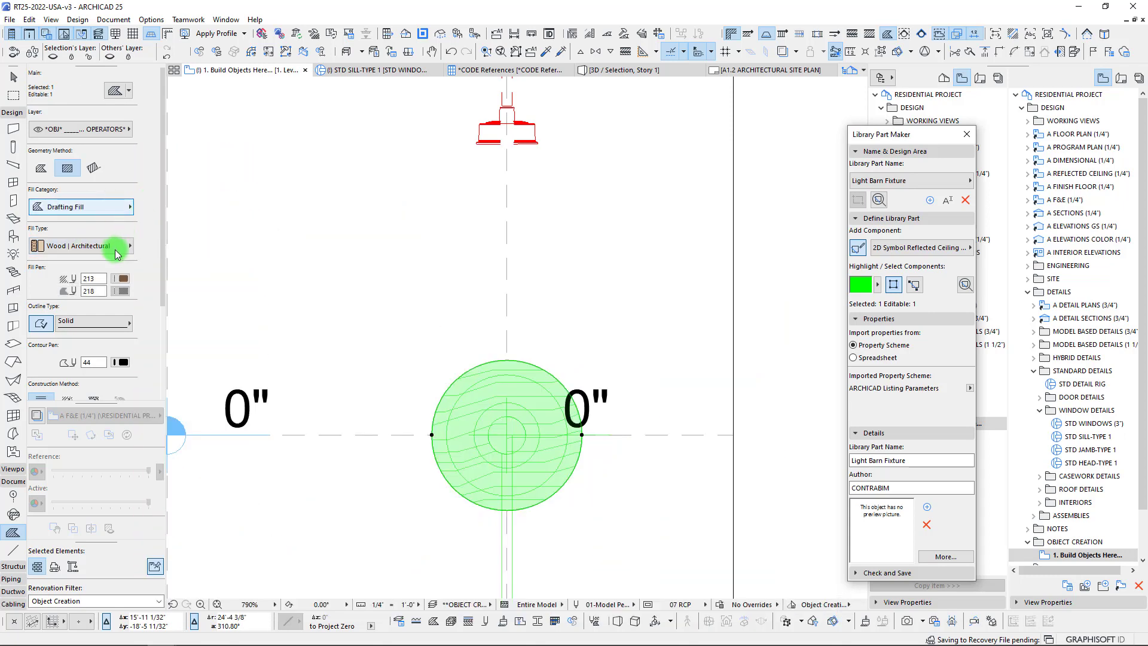
{"action": "left_click", "coordinate": [110, 244]}
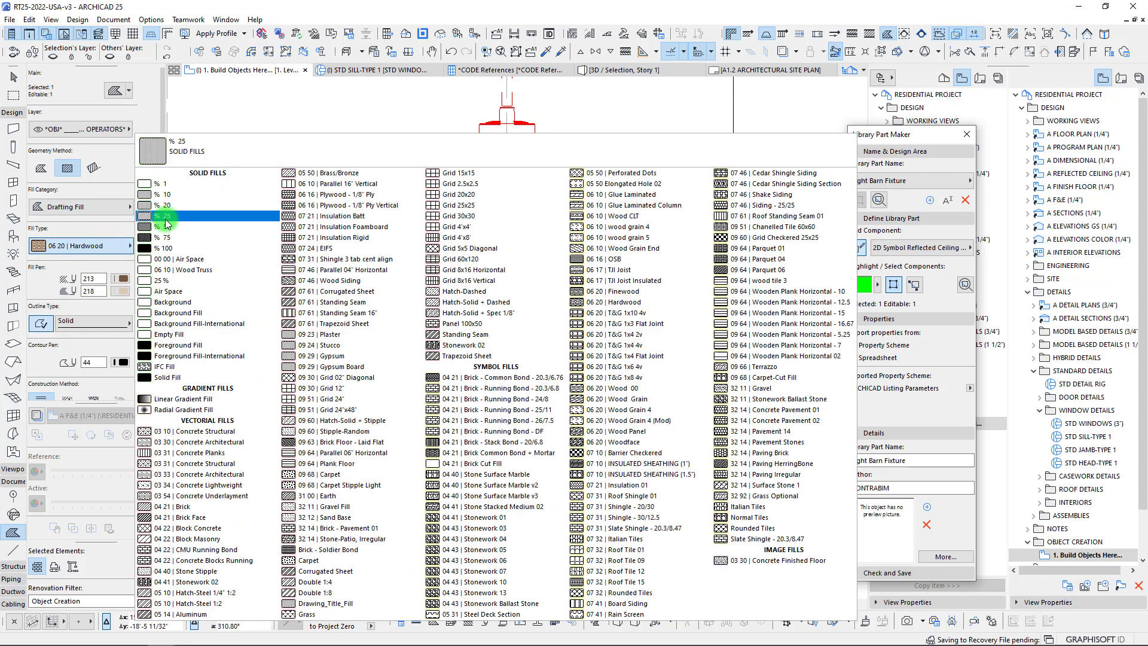
{"action": "left_click", "coordinate": [168, 229]}
{"action": "left_click", "coordinate": [446, 368]}
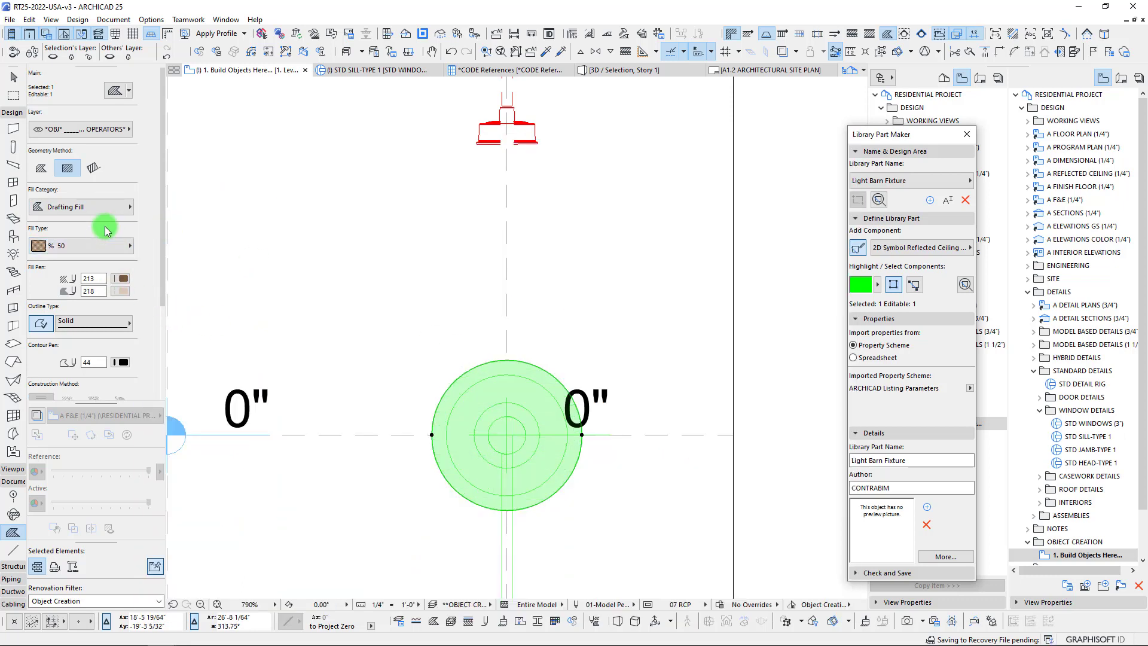
Step: Set the circle fill's foreground pen to 21 and its background pen to 0 (transparent), and deselect the fill
{"action": "middle_click_drag", "start_coordinate": [479, 400], "coordinate": [477, 340]}
{"action": "left_click", "coordinate": [119, 278]}
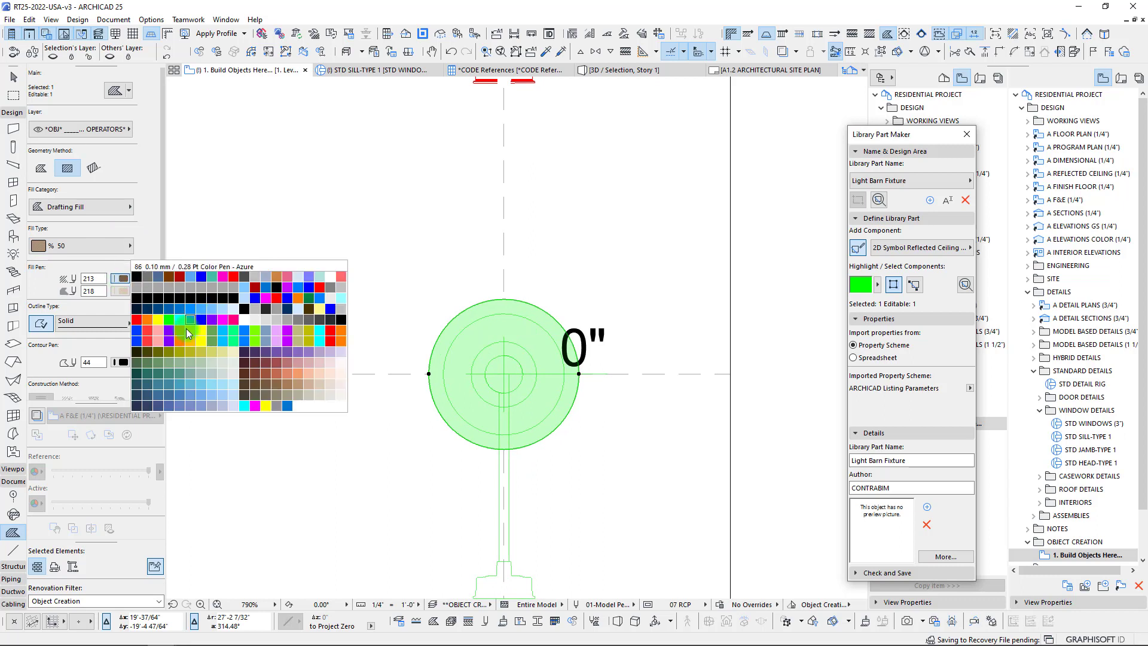
{"action": "left_click", "coordinate": [139, 299]}
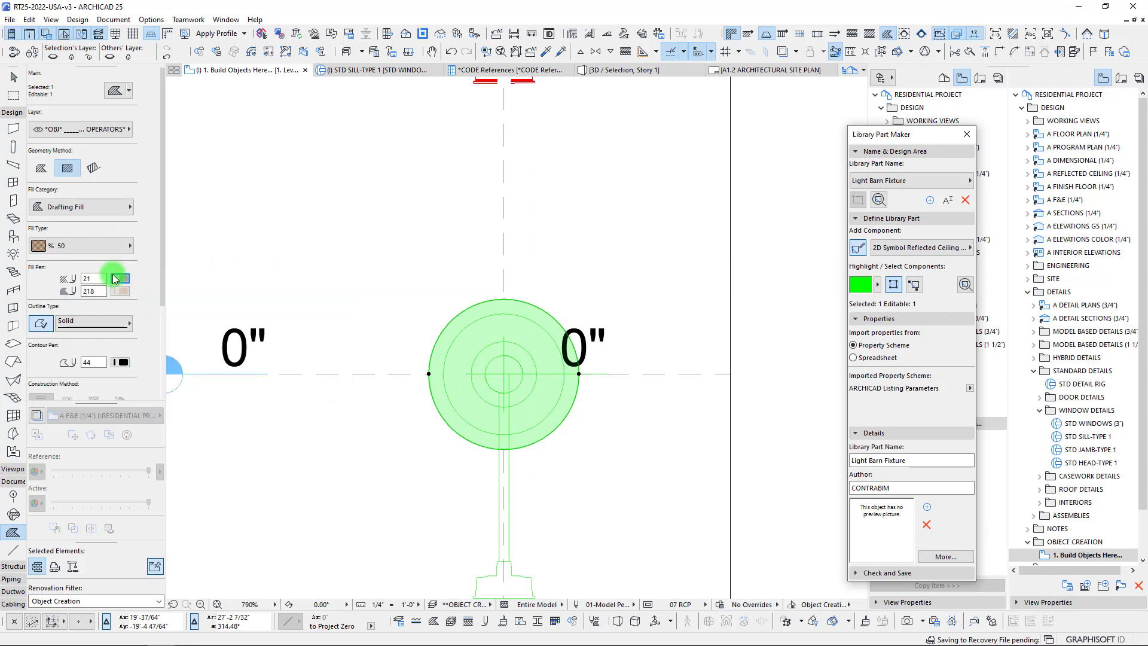
{"action": "left_click", "coordinate": [120, 291]}
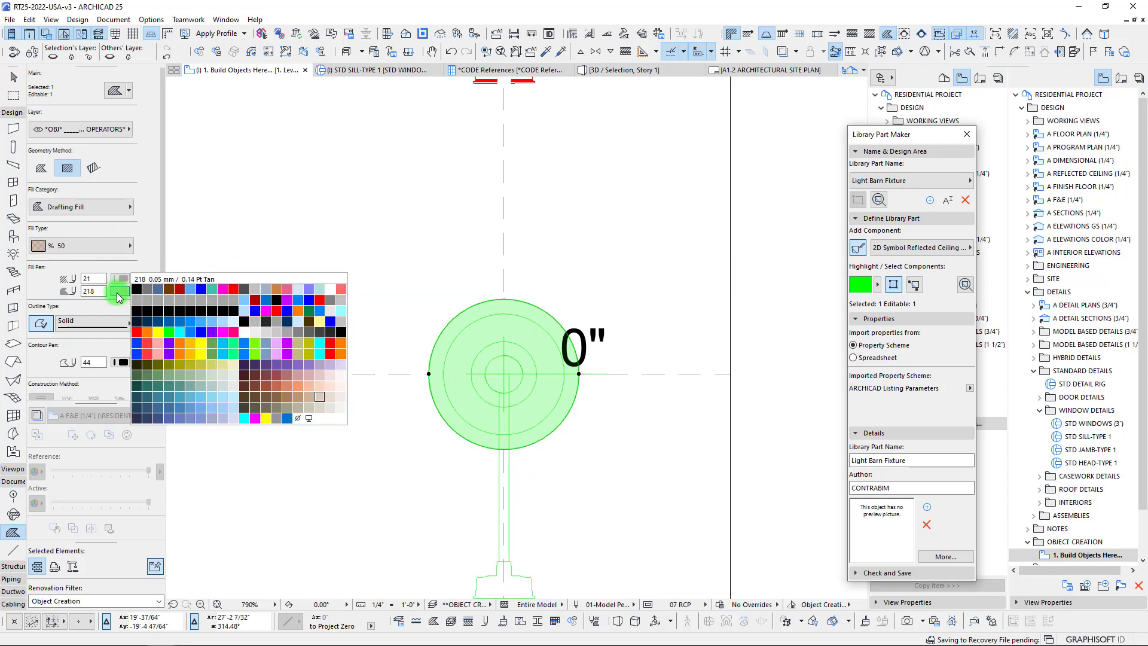
{"action": "left_click", "coordinate": [298, 418]}
{"action": "scroll", "coordinate": [532, 353], "scroll_direction": "down", "scroll_amount": 3}
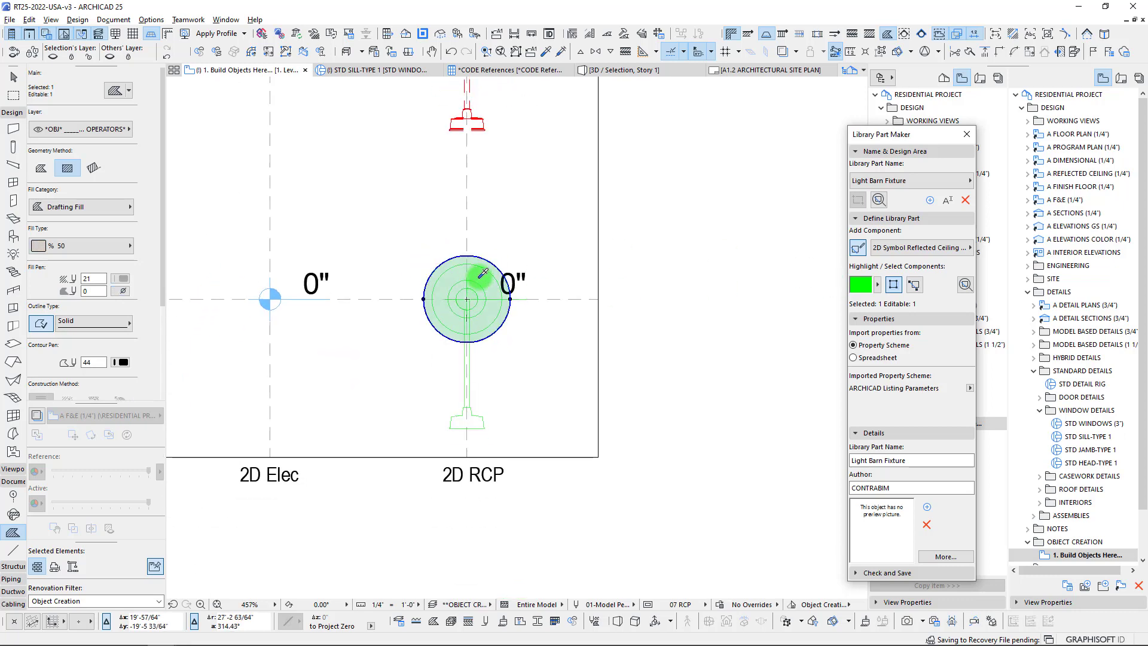
{"action": "key", "text": "Escape"}
{"action": "key", "text": "Escape"}
Step: Fill the whole closed outline of the lower mounting base with the same 50 % drafting fill
{"action": "scroll", "coordinate": [504, 359], "scroll_direction": "up", "scroll_amount": 6}
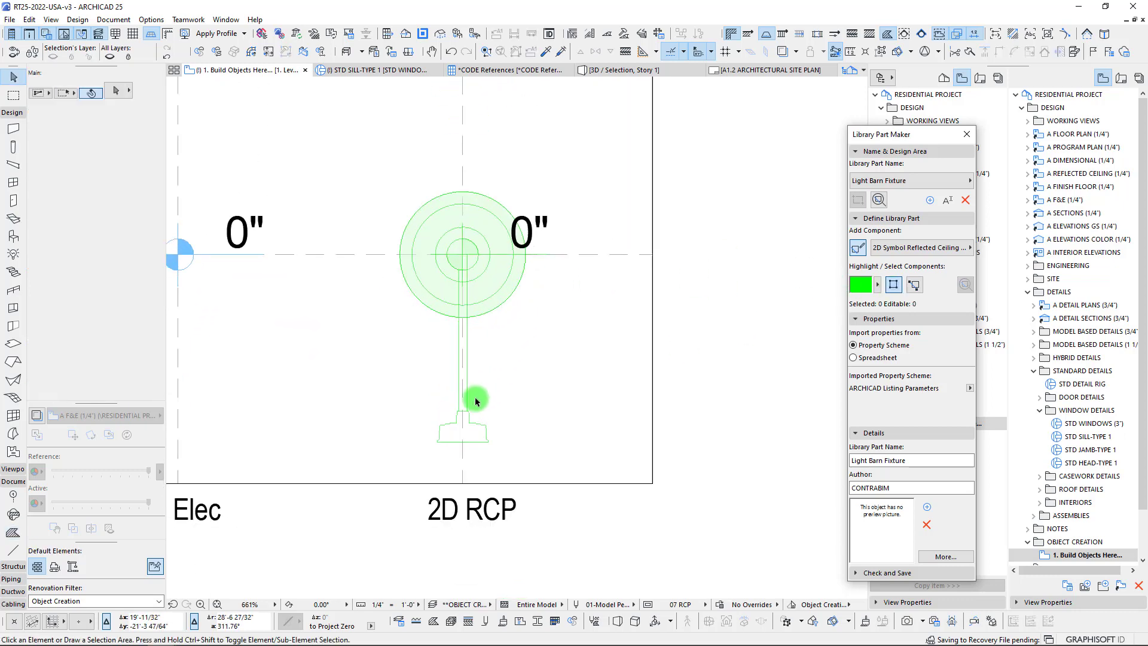
{"action": "left_click", "coordinate": [12, 532]}
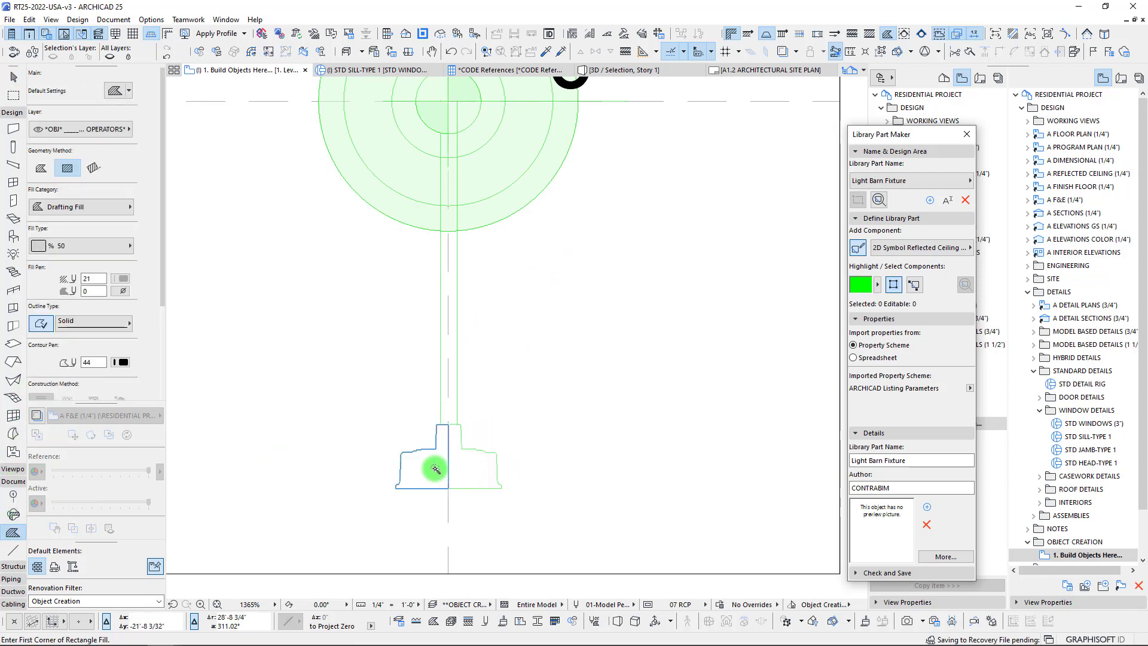
{"action": "left_click", "coordinate": [468, 473]}
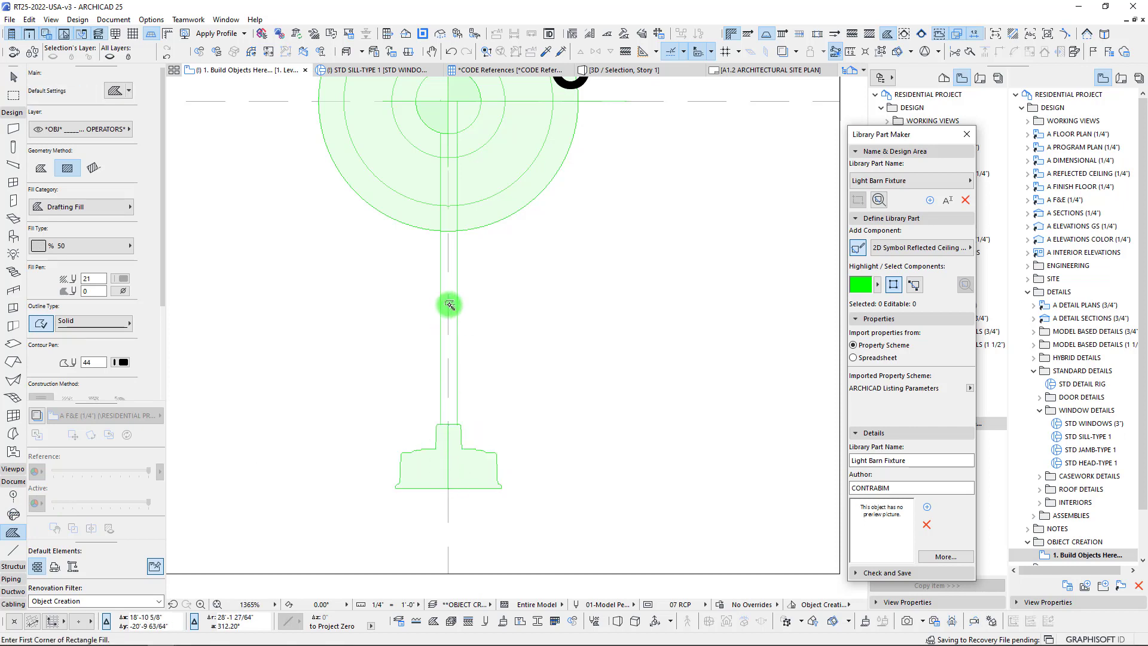
Step: Draw a rectangular fill about 1 3/64" wide and 1'-6" long between the arm lines, from the mounting base up to the innermost circle
{"action": "left_click", "coordinate": [459, 422]}
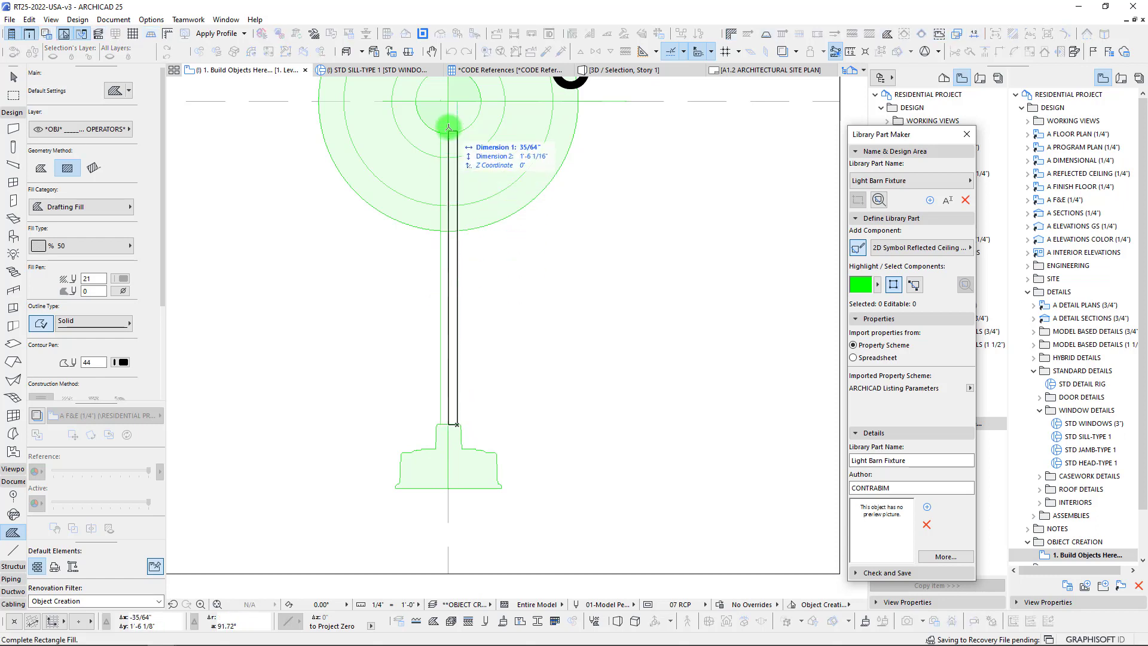
{"action": "scroll", "coordinate": [436, 166], "scroll_direction": "up", "scroll_amount": 1}
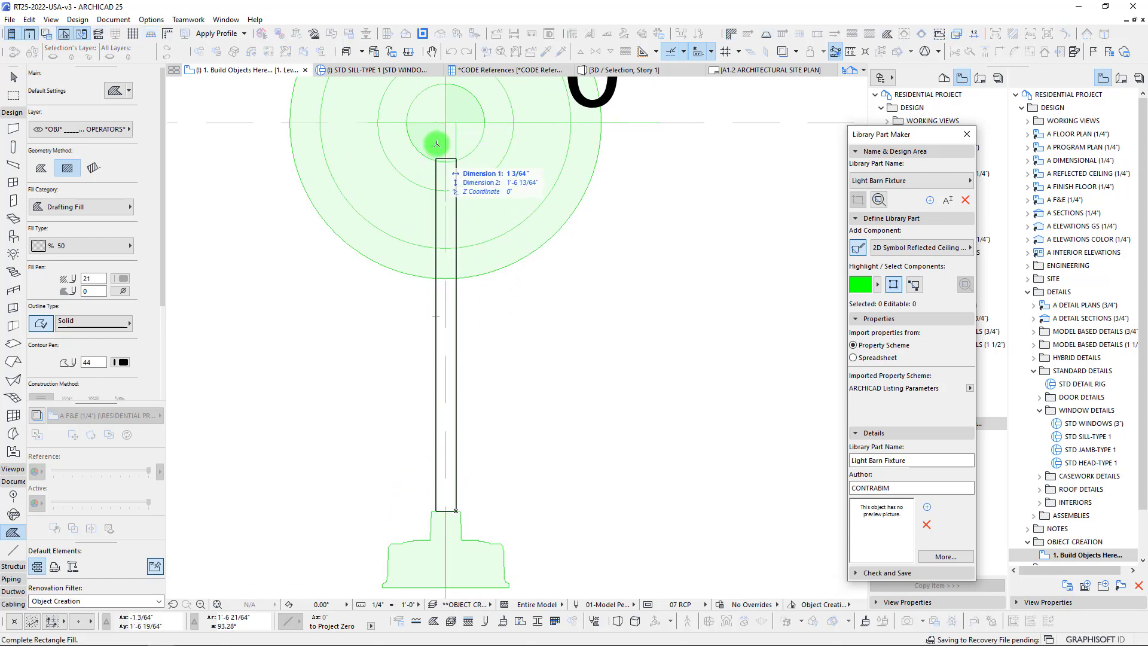
{"action": "left_click", "coordinate": [436, 160]}
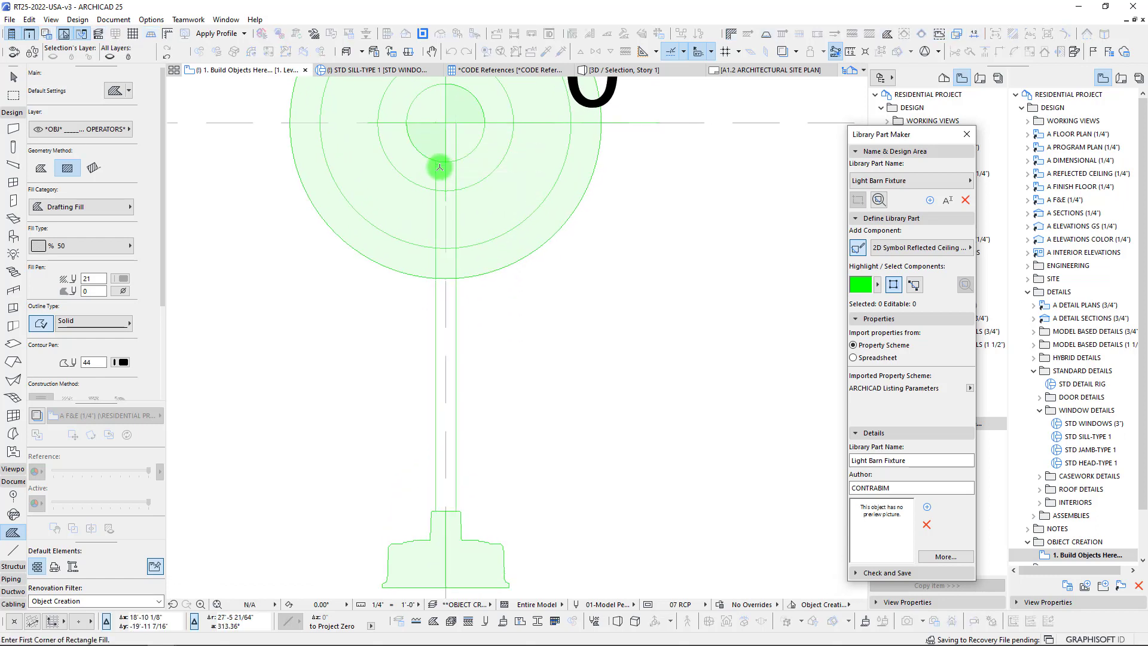
Step: Offset the arm fill's upper edge so it ends exactly on the hotspot's horizontal grid line
{"action": "left_click", "coordinate": [452, 160]}
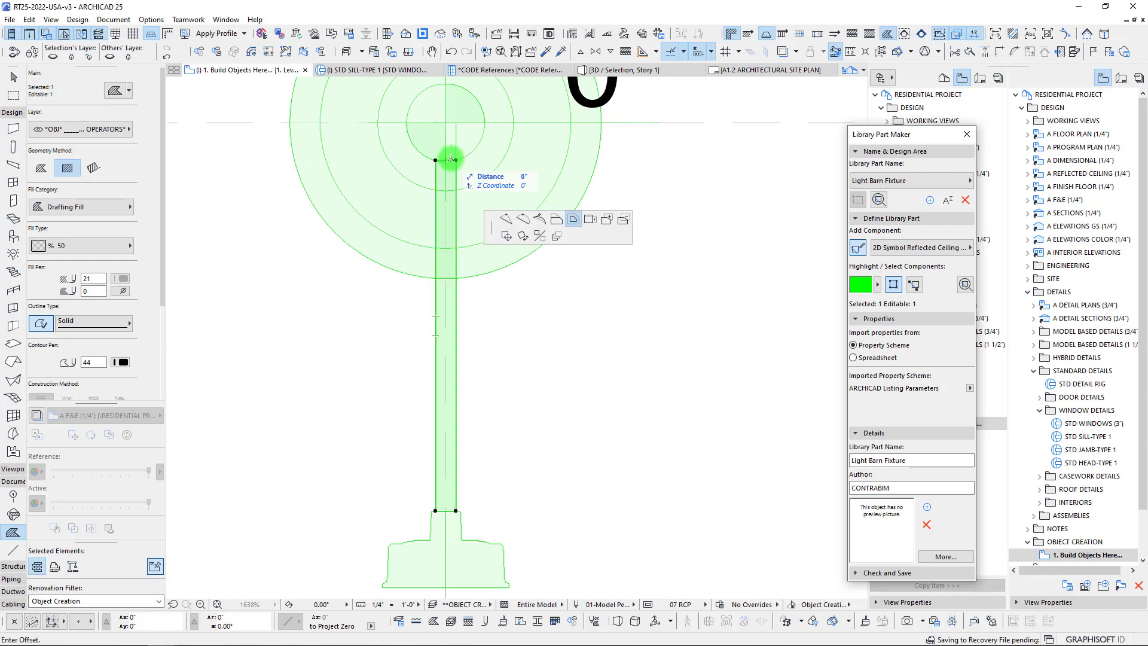
{"action": "left_click", "coordinate": [606, 261]}
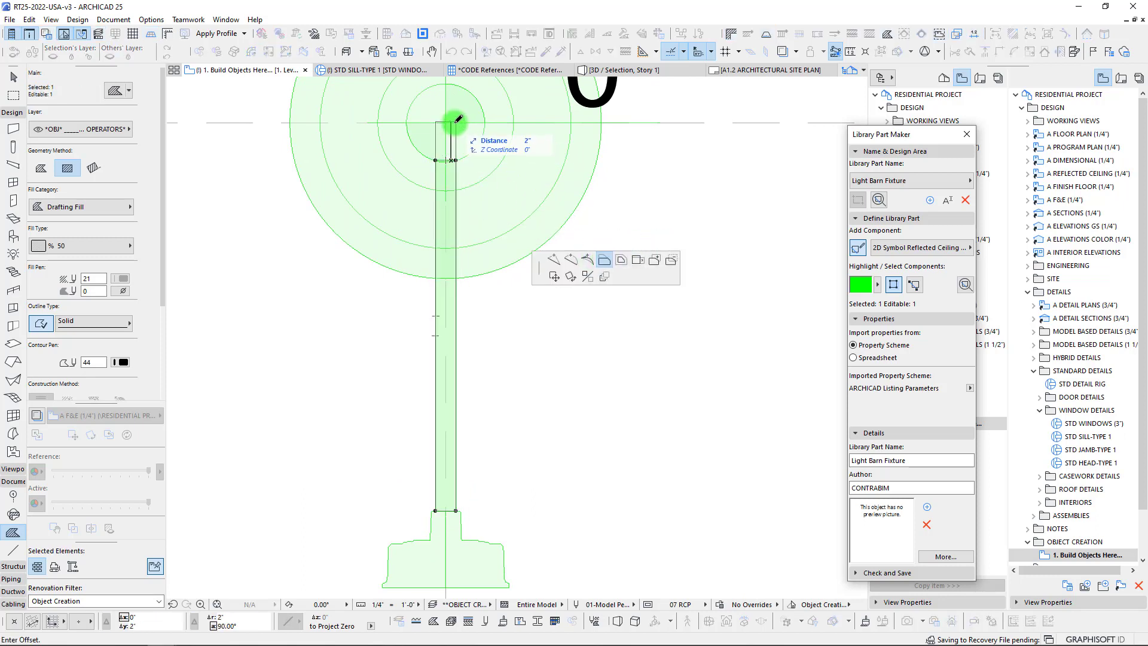
{"action": "left_click", "coordinate": [458, 121]}
{"action": "scroll", "coordinate": [447, 113], "scroll_direction": "up", "scroll_amount": 5}
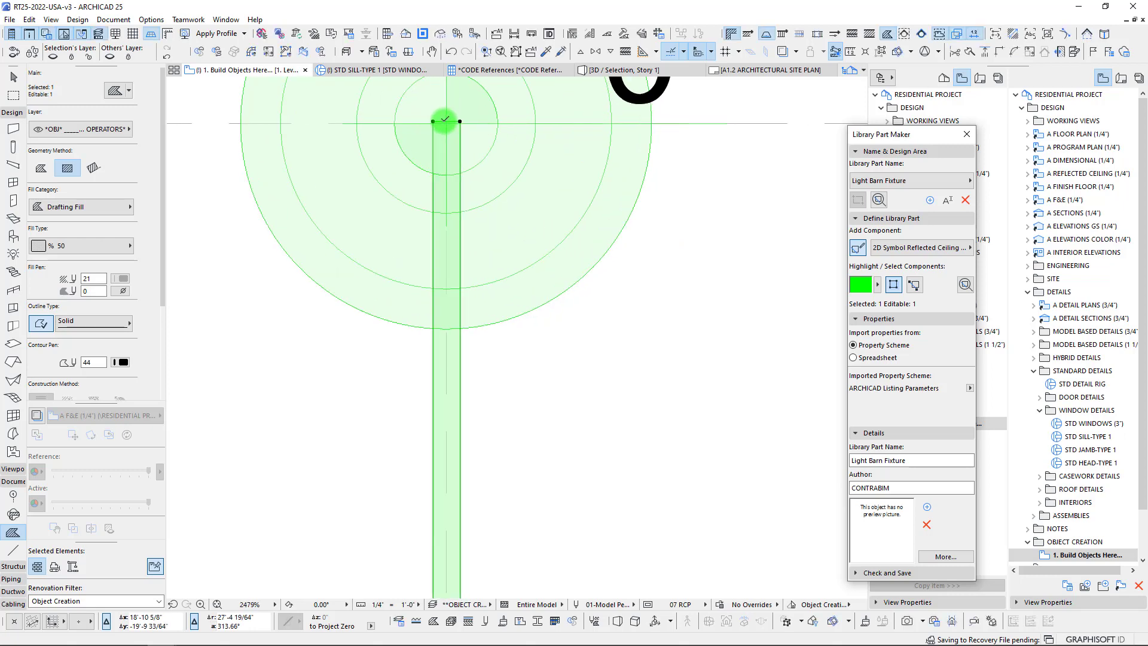
{"action": "left_click", "coordinate": [502, 132]}
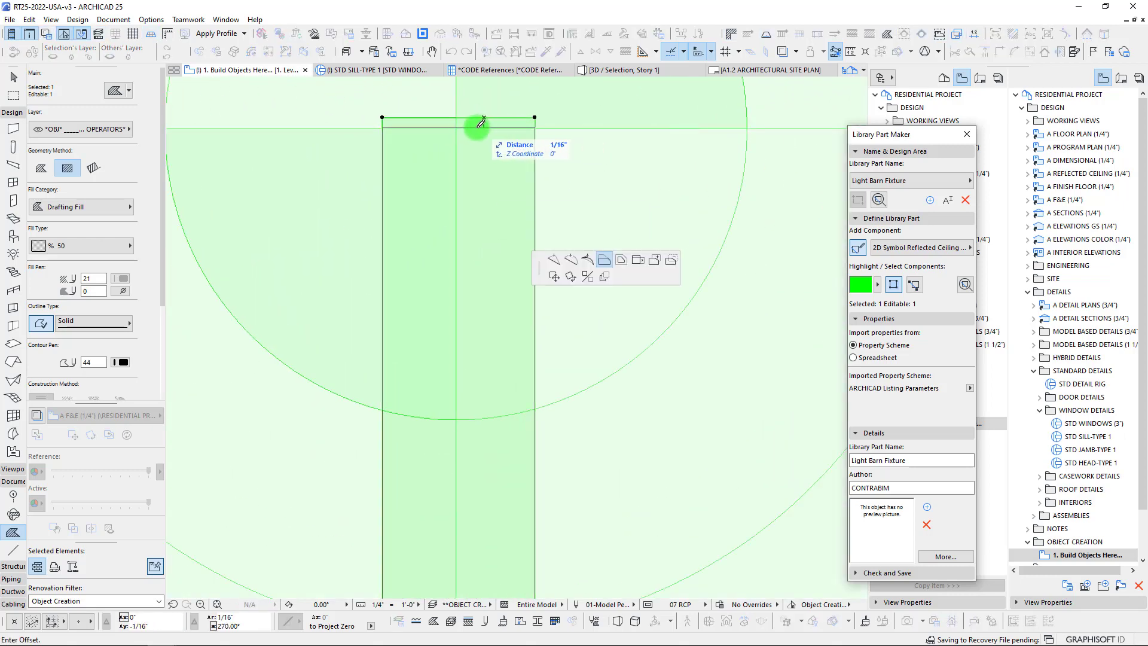
{"action": "left_click", "coordinate": [475, 128]}
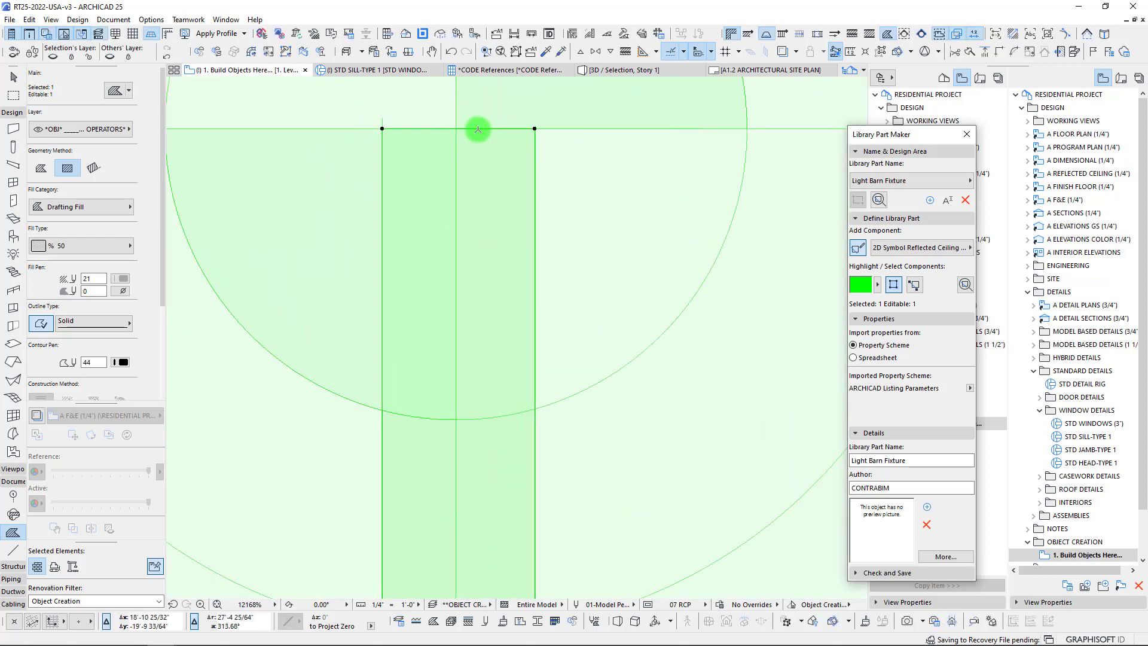
Step: Curve the arm fill's upper edge into a semicircle tangent to its vertical sides and deselect the fill
{"action": "left_click", "coordinate": [478, 128]}
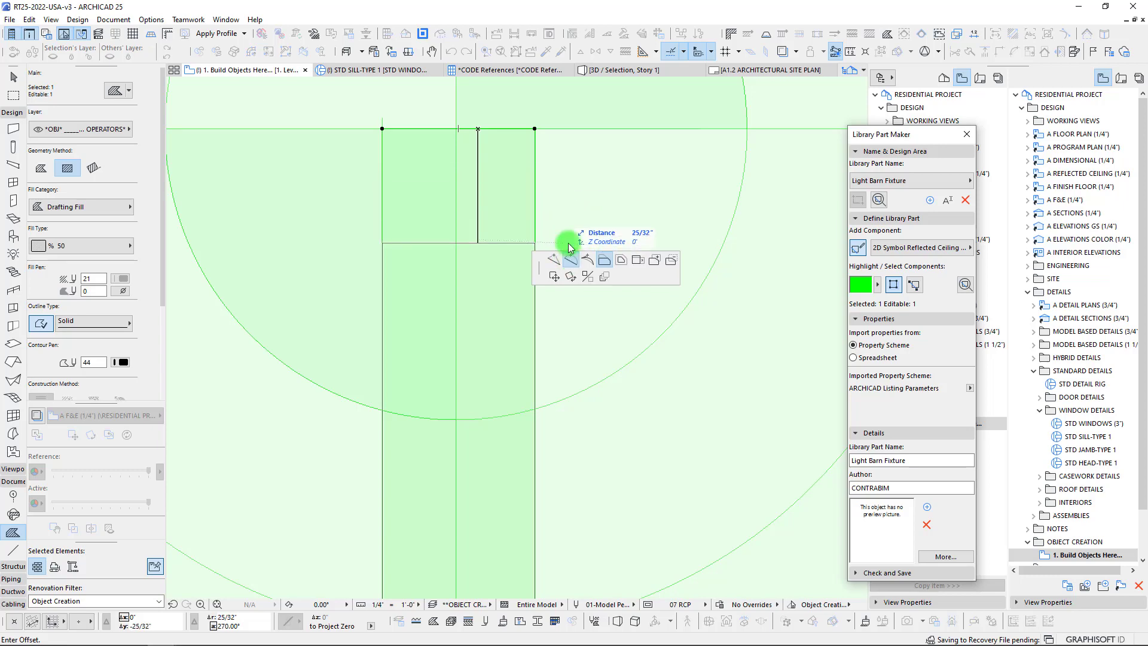
{"action": "left_click", "coordinate": [570, 258]}
{"action": "scroll", "coordinate": [515, 197], "scroll_direction": "down", "scroll_amount": 3}
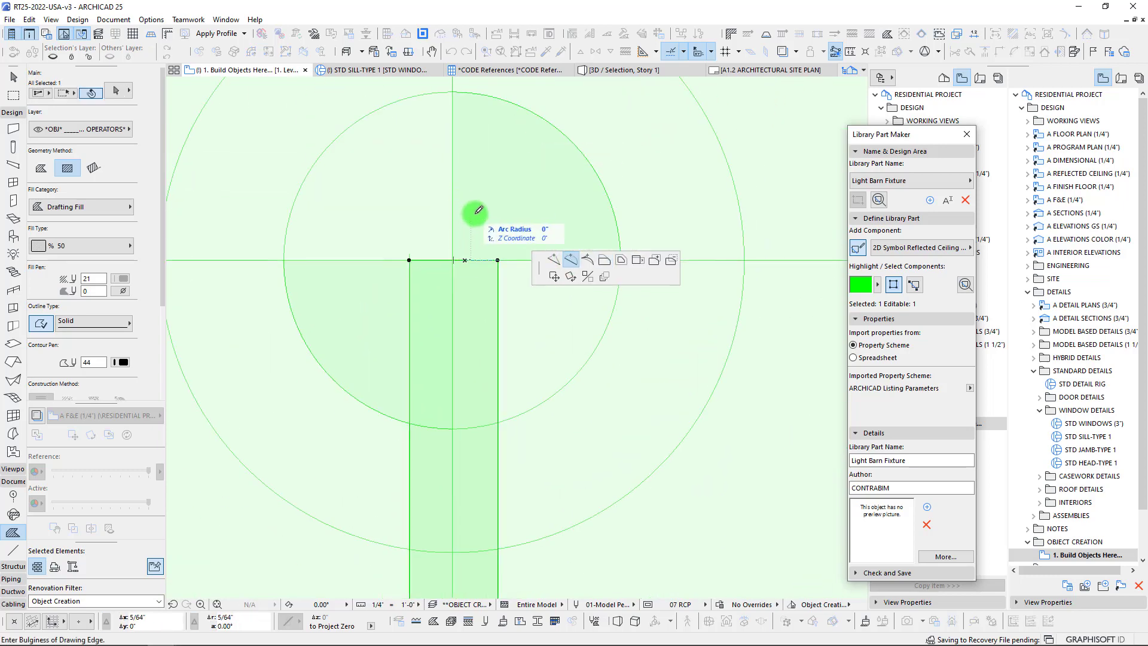
{"action": "left_click", "coordinate": [588, 259]}
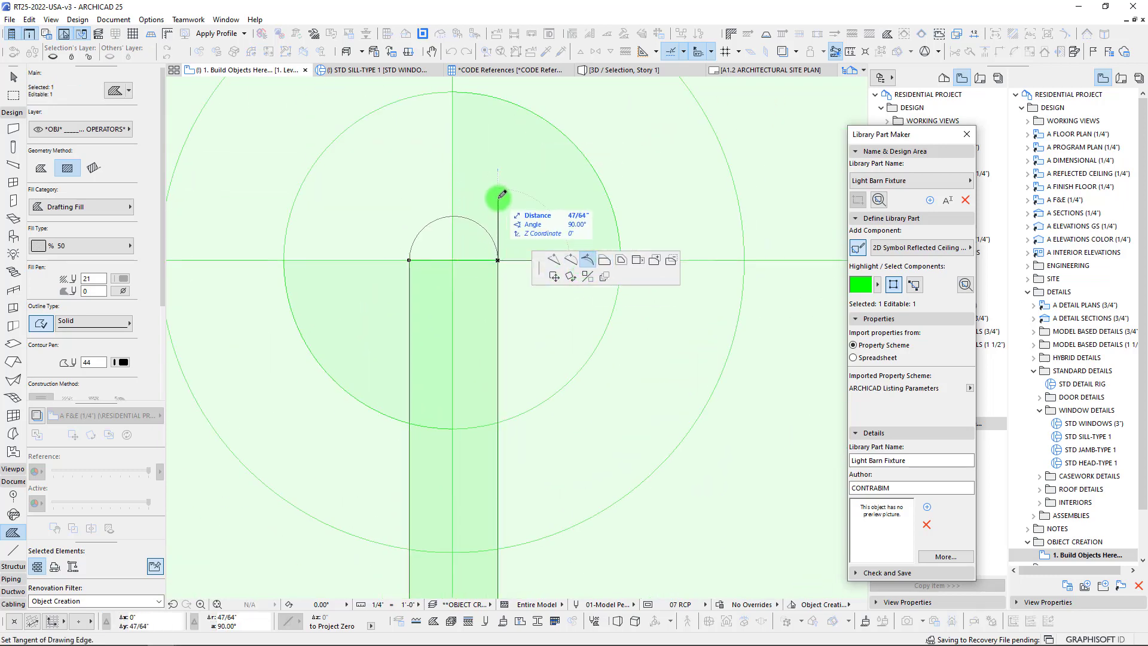
{"action": "left_click", "coordinate": [500, 197]}
{"action": "scroll", "coordinate": [463, 258], "scroll_direction": "down", "scroll_amount": 2}
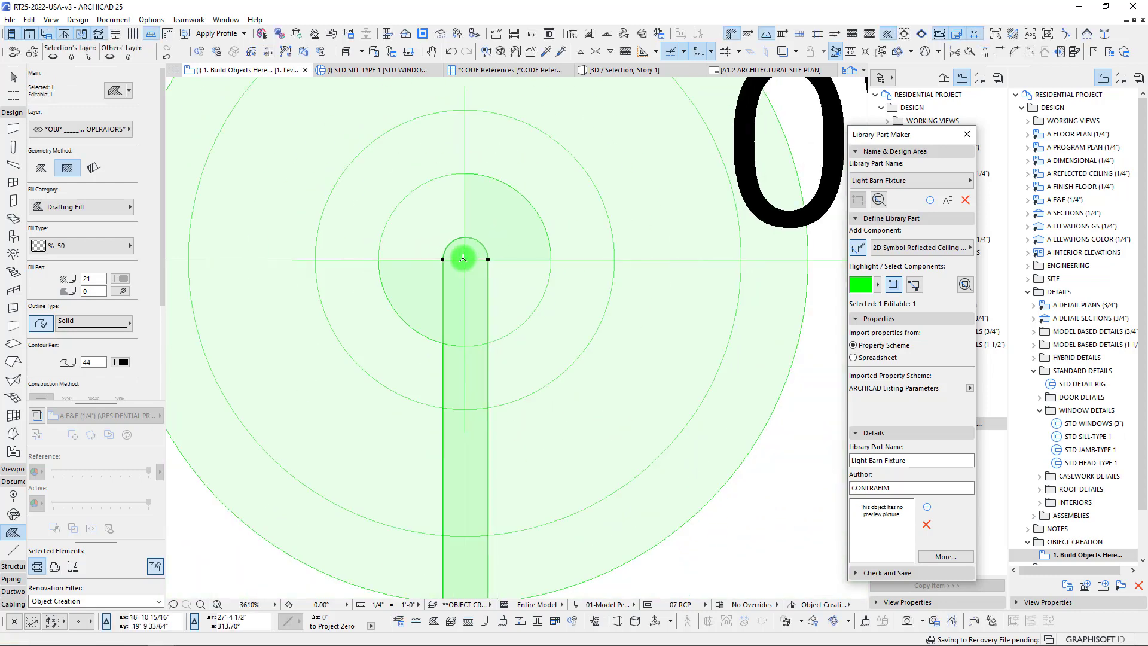
{"action": "scroll", "coordinate": [463, 257], "scroll_direction": "down", "scroll_amount": 6}
{"action": "key", "text": "Escape"}
{"action": "key", "text": "Escape"}
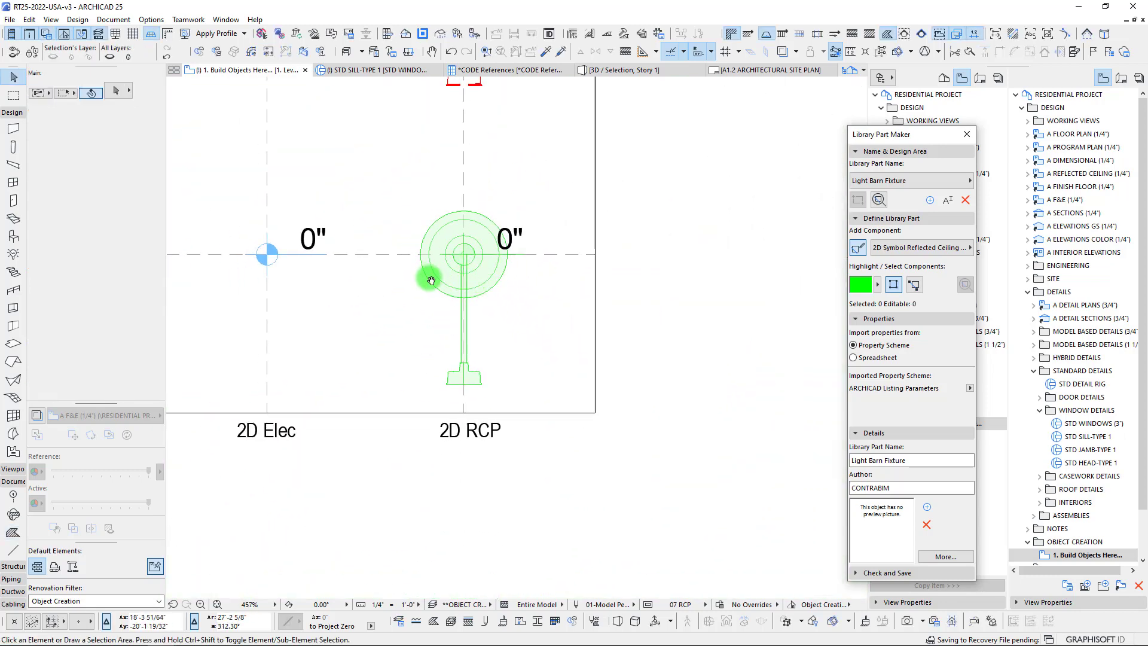
{"action": "middle_click_drag", "start_coordinate": [430, 280], "coordinate": [584, 390]}
{"action": "scroll", "coordinate": [584, 390], "scroll_direction": "down", "scroll_amount": 1}
{"action": "middle_click_drag", "start_coordinate": [535, 323], "coordinate": [553, 380]}
{"action": "scroll", "coordinate": [556, 376], "scroll_direction": "down", "scroll_amount": 1}
{"action": "scroll", "coordinate": [605, 411], "scroll_direction": "up", "scroll_amount": 1}
{"action": "middle_click_drag", "start_coordinate": [618, 410], "coordinate": [673, 366]}
{"action": "middle_click_drag", "start_coordinate": [606, 334], "coordinate": [602, 350]}
{"action": "middle_click_drag", "start_coordinate": [637, 390], "coordinate": [597, 342]}
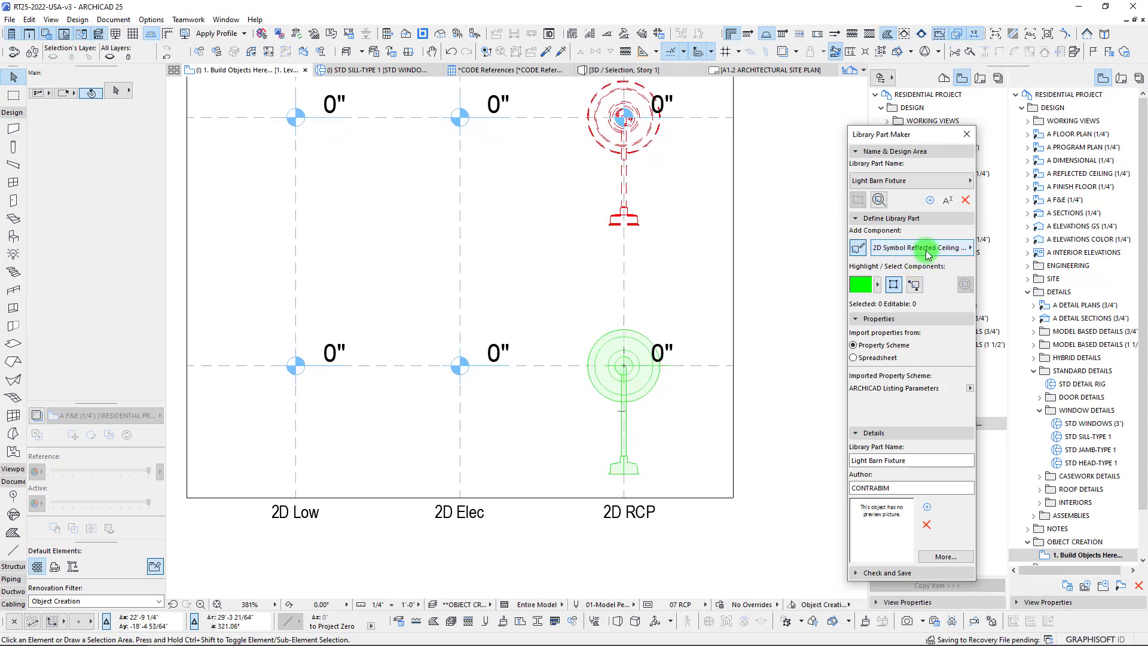
{"action": "middle_click_drag", "start_coordinate": [653, 311], "coordinate": [671, 348]}
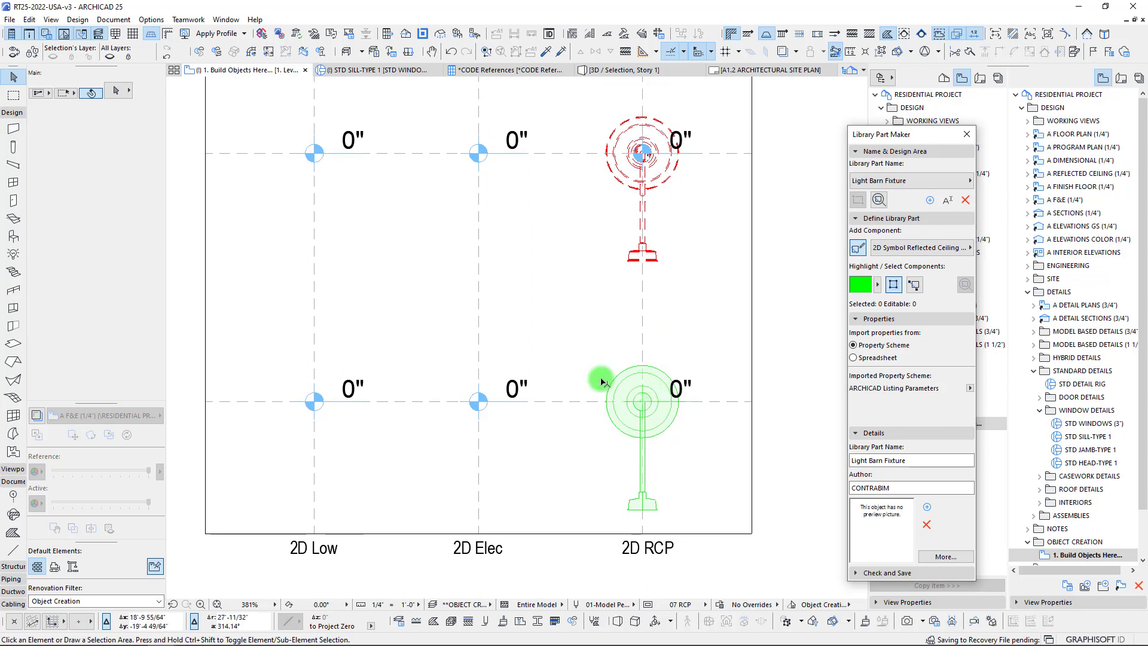
Step: Copy the two outer circles of the filled reflected ceiling plan symbol to the lower 2D Elec hotspot
{"action": "scroll", "coordinate": [13, 514], "scroll_direction": "down", "scroll_amount": 3}
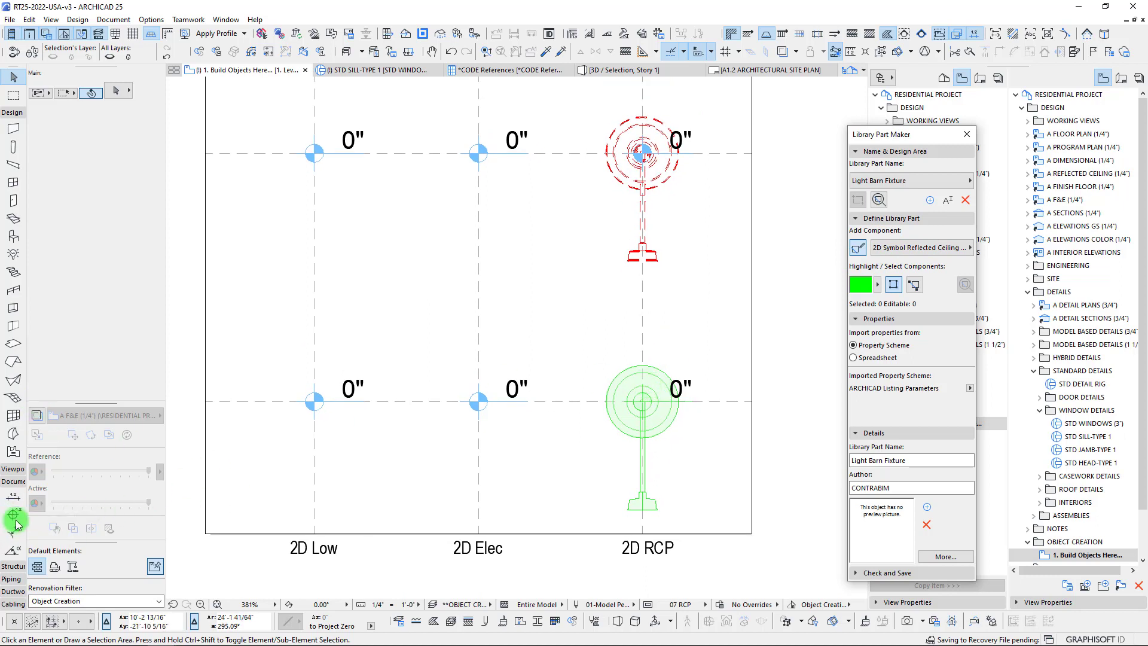
{"action": "middle_click_drag", "start_coordinate": [609, 405], "coordinate": [609, 405]}
{"action": "left_click", "coordinate": [639, 374]}
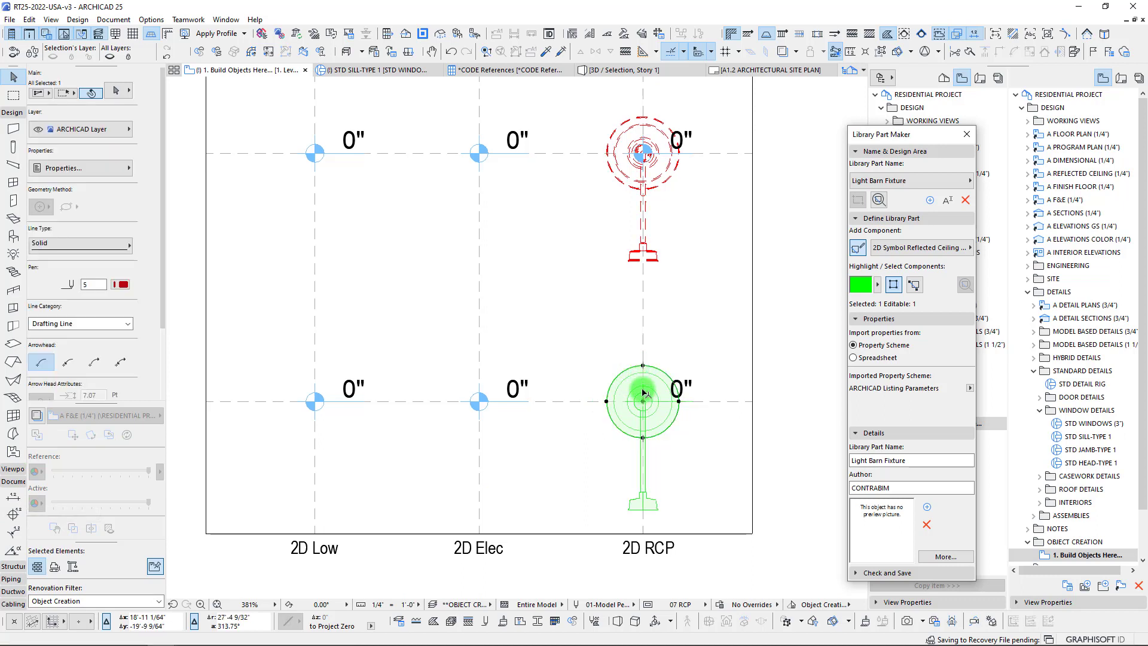
{"action": "left_click", "coordinate": [653, 464]}
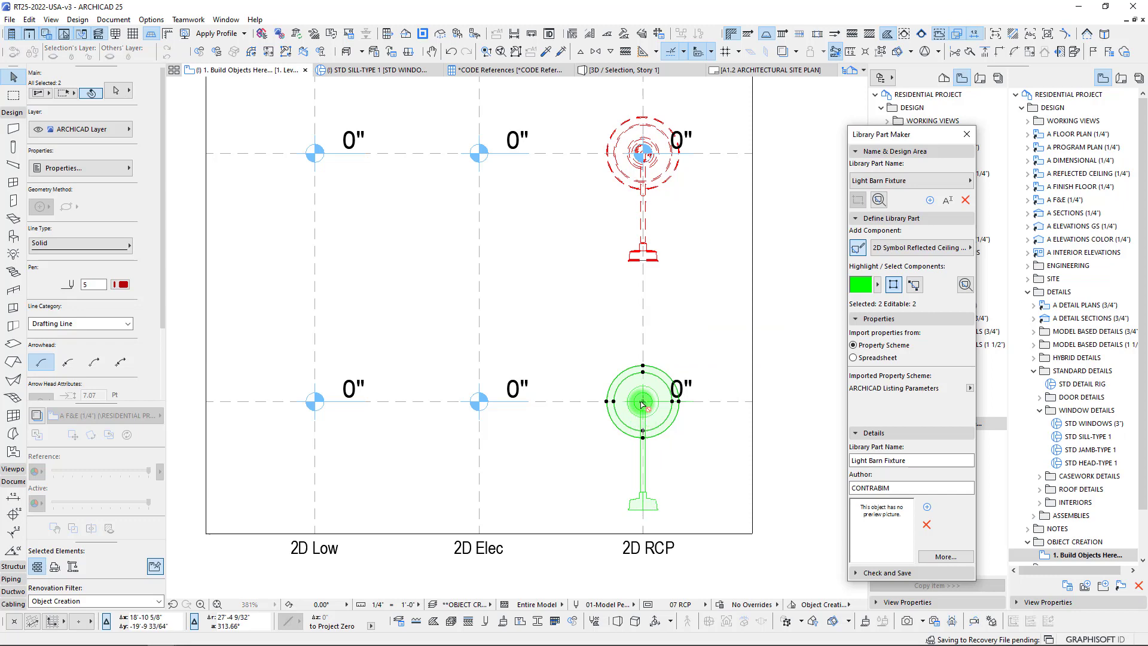
{"action": "mouse_move", "coordinate": [642, 404]}
{"action": "left_mouse_down"}
{"action": "mouse_move", "coordinate": [454, 403]}
{"action": "mouse_move", "coordinate": [480, 402]}
{"action": "left_mouse_up"}
Step: Assign the two copied circles to the 2D Symbol Electrical component and clear the selection
{"action": "left_click", "coordinate": [910, 251]}
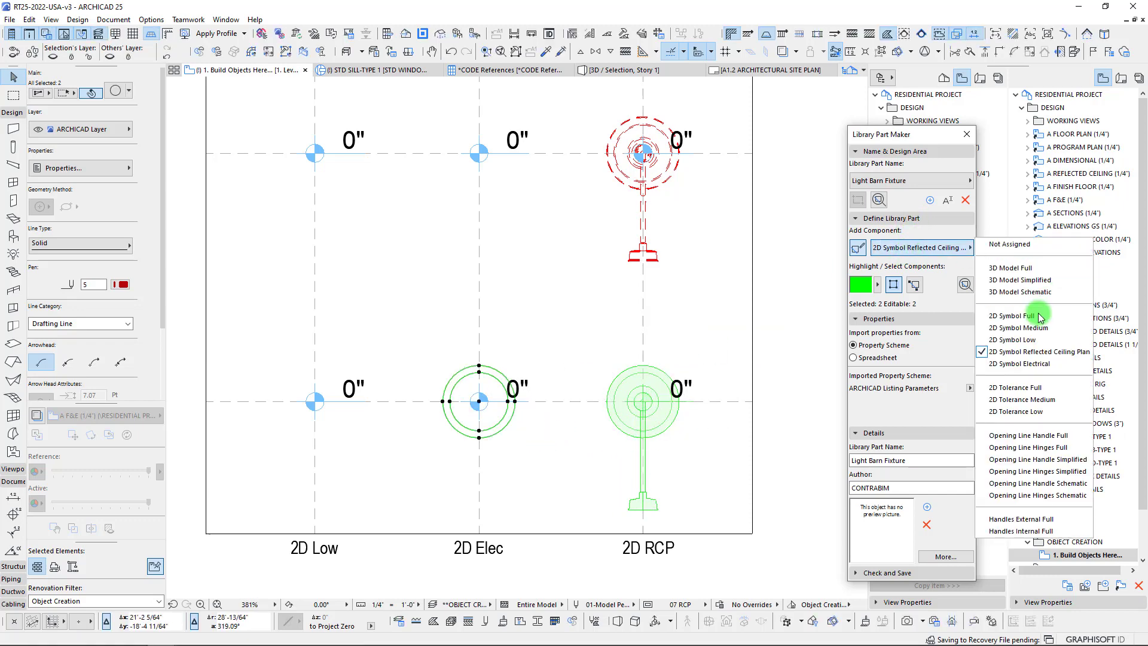
{"action": "left_click", "coordinate": [1037, 364]}
{"action": "left_click", "coordinate": [215, 460]}
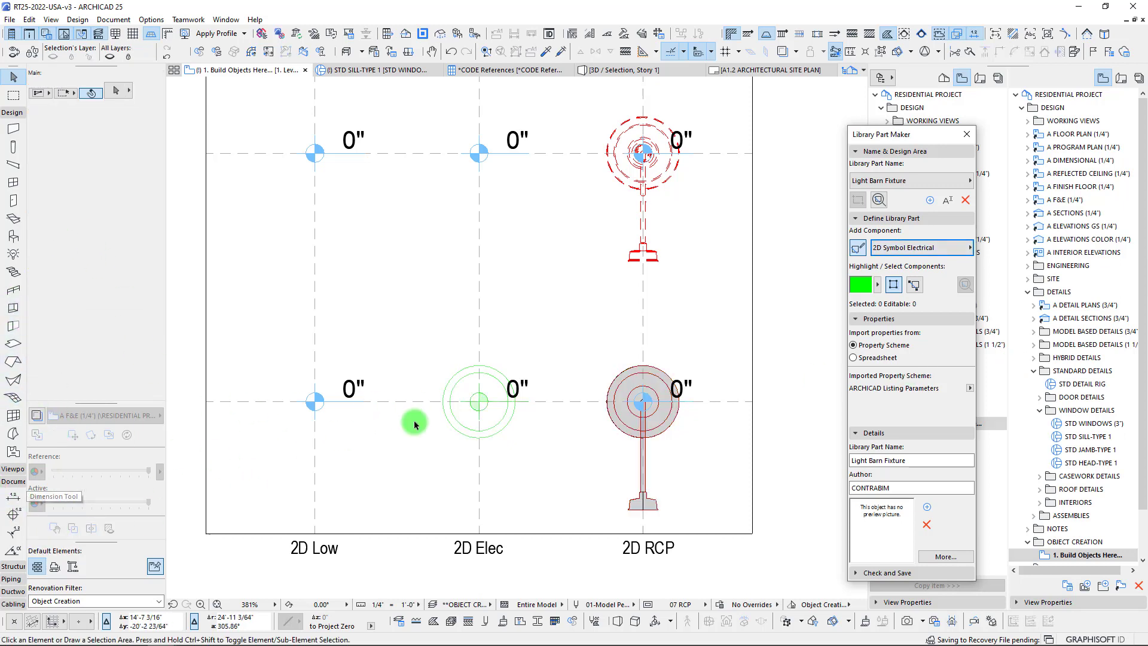
{"action": "middle_click_drag", "start_coordinate": [416, 418], "coordinate": [420, 416]}
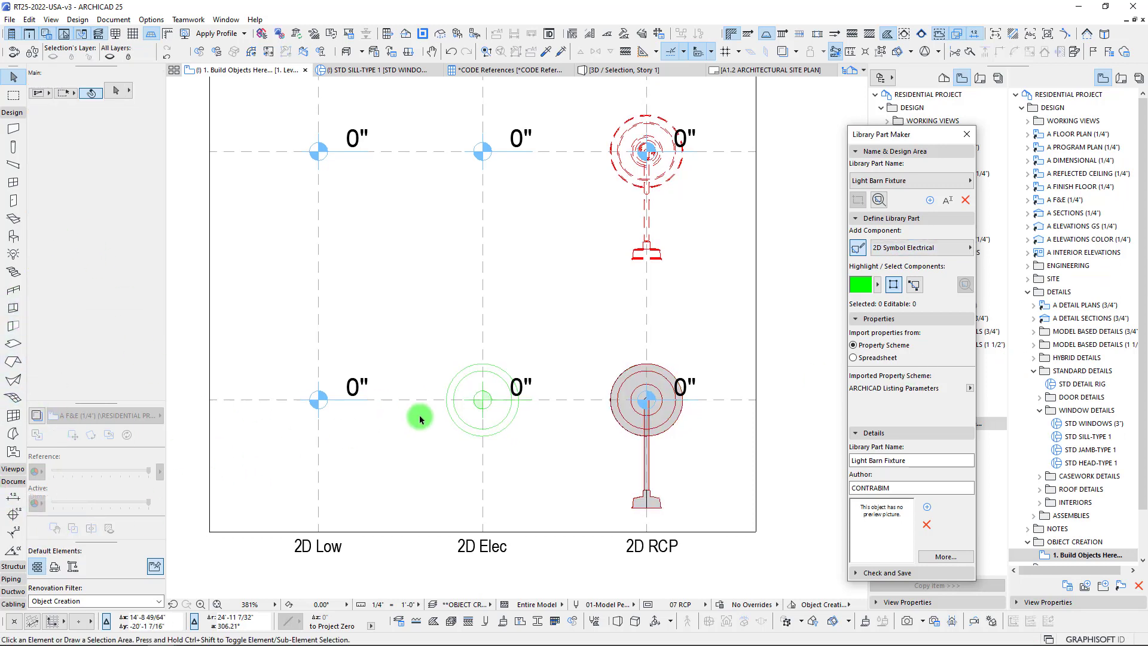
Step: Draw a horizontal line about 1'-4 7/16" long and a vertical line across the outer electrical circle, crossing at its centre
{"action": "left_click", "coordinate": [13, 497]}
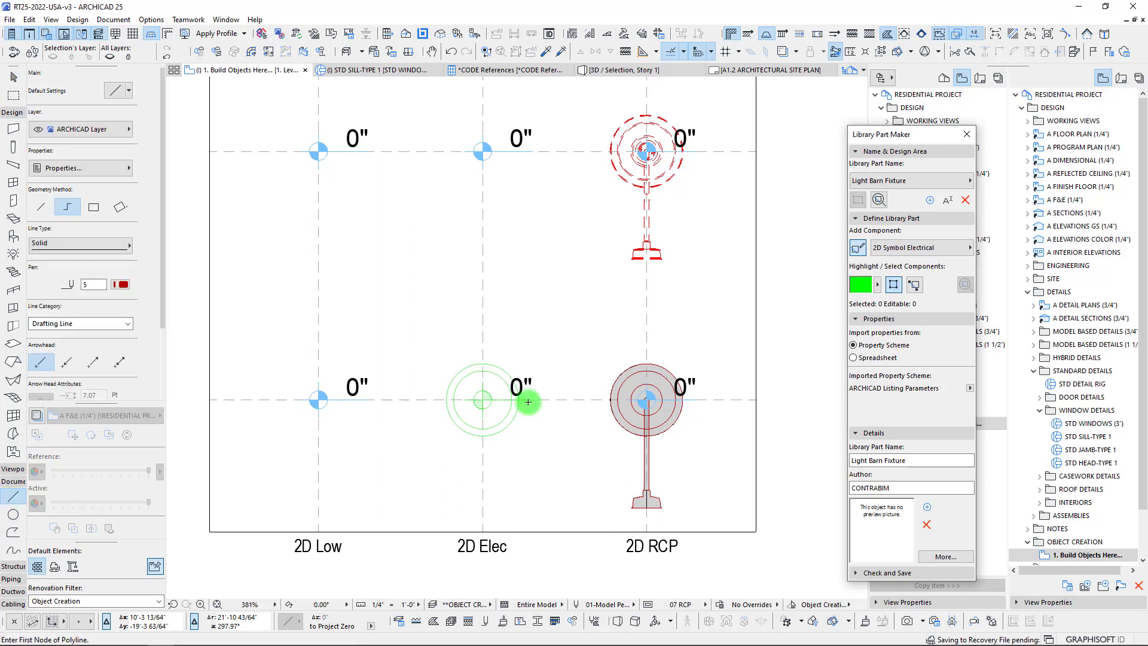
{"action": "left_click", "coordinate": [447, 399]}
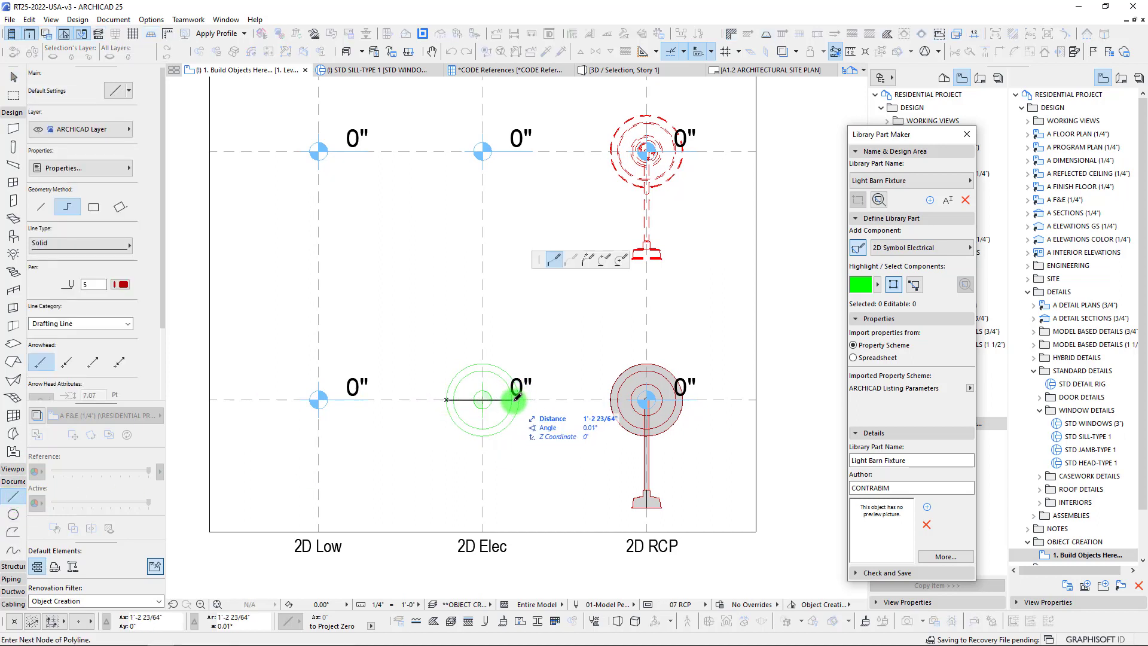
{"action": "left_click", "coordinate": [520, 399]}
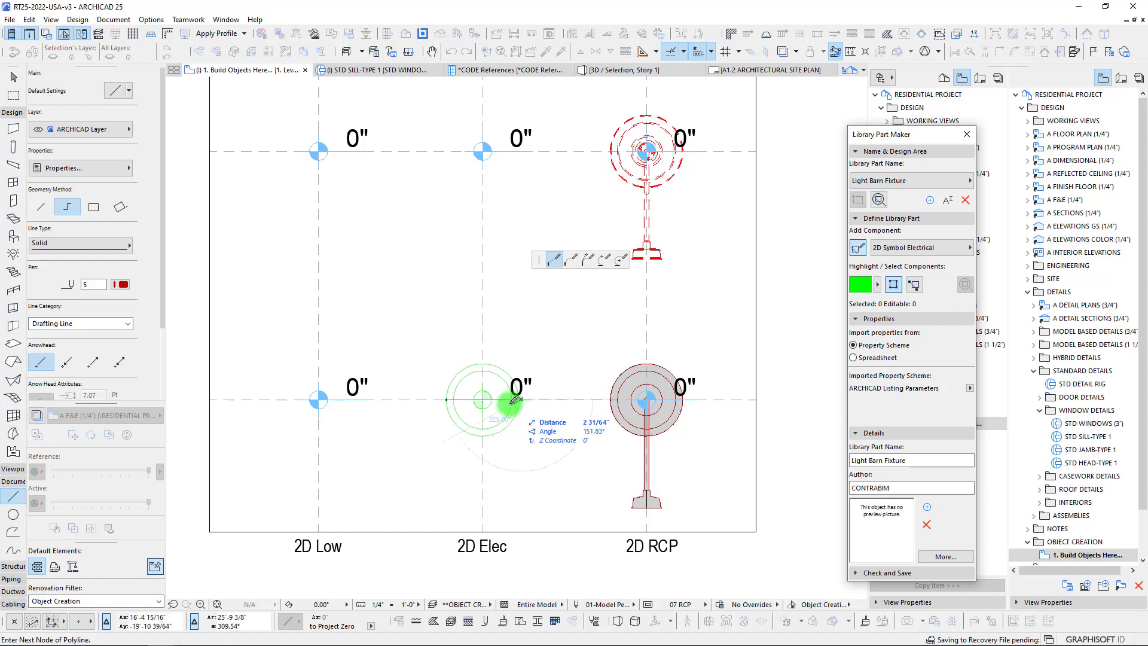
{"action": "key", "text": "Escape"}
{"action": "left_click", "coordinate": [446, 399]}
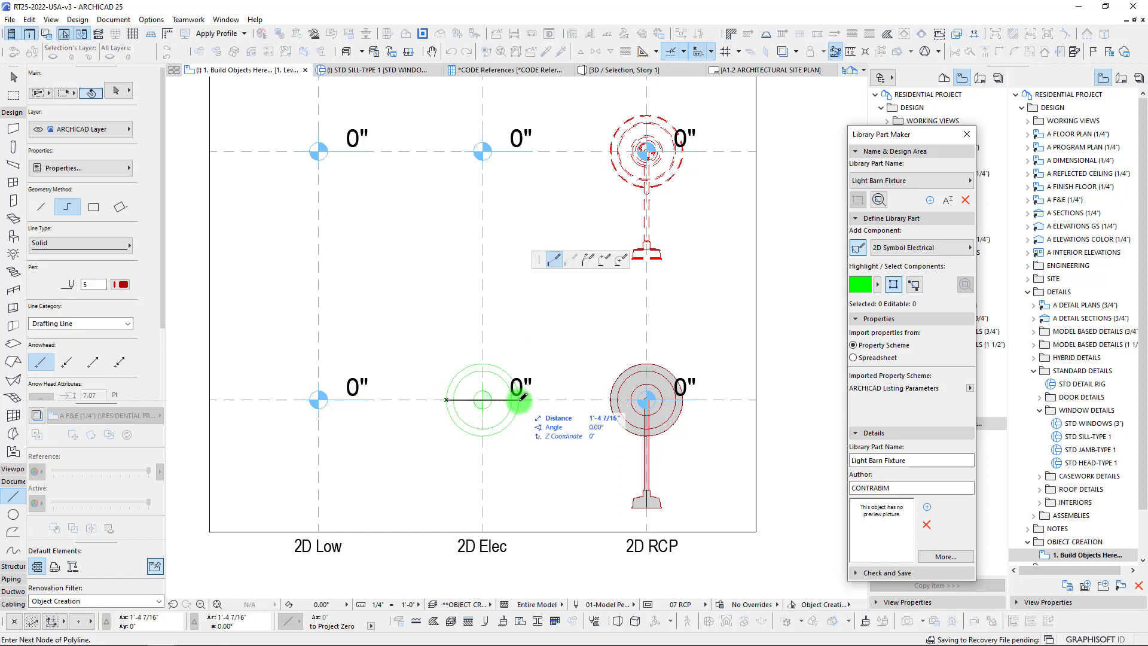
{"action": "key", "text": "Escape"}
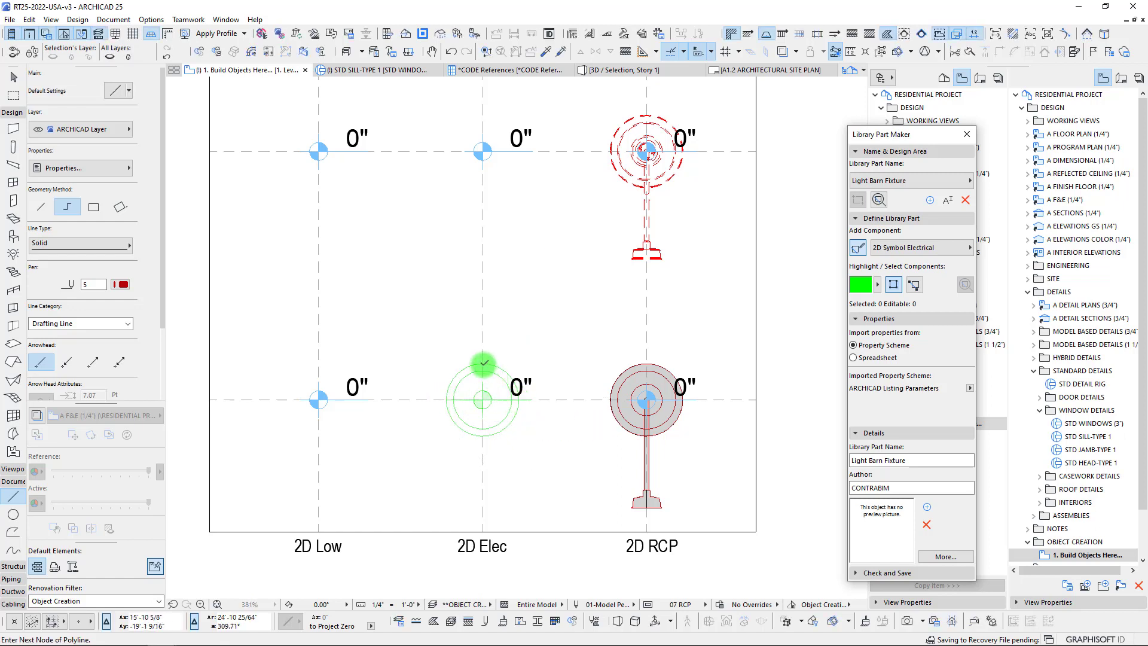
{"action": "double_click", "coordinate": [482, 436]}
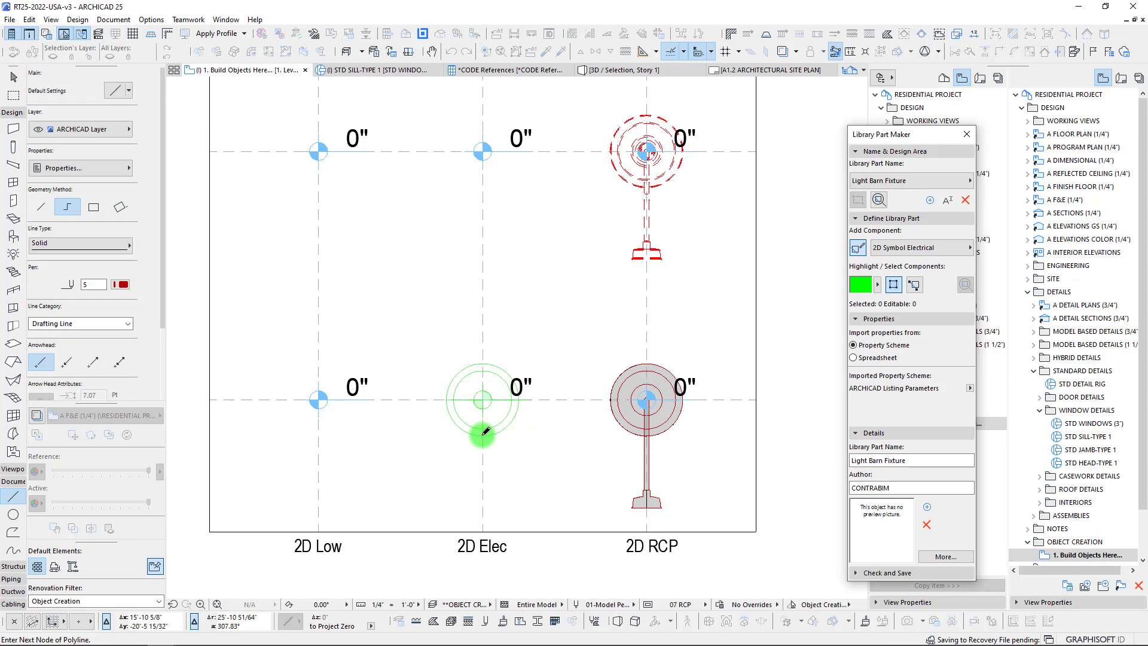
Step: Rotate both crossing lines 45° about the circle centre to form a diagonal X, and deselect them
{"action": "left_click", "coordinate": [492, 403], "text": "shift"}
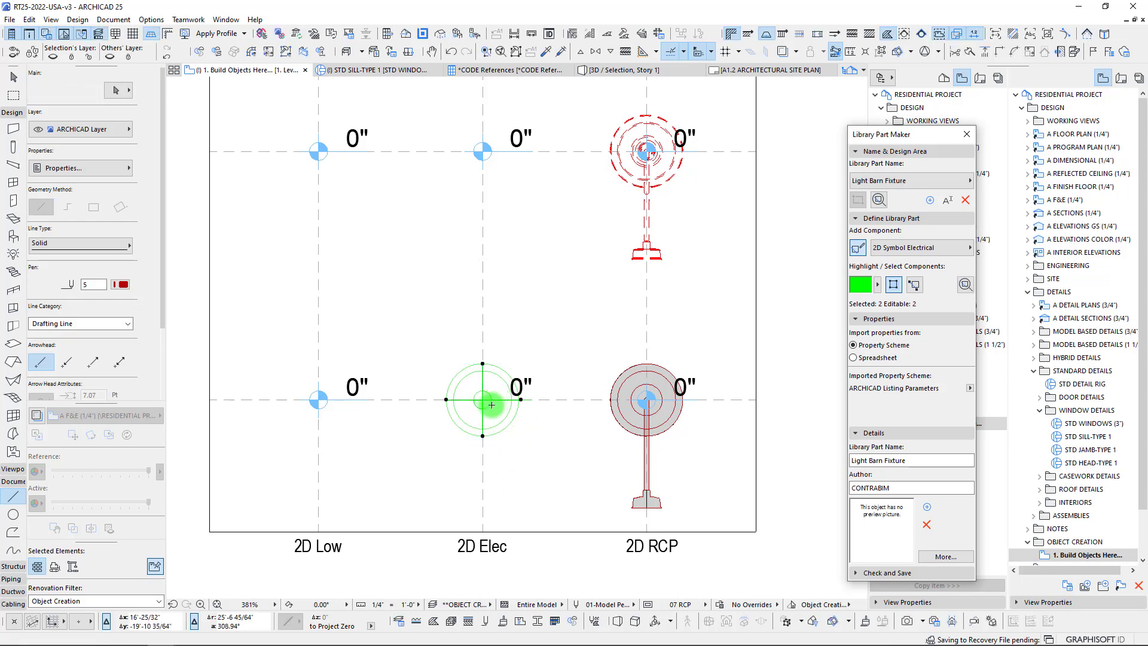
{"action": "key", "text": "ctrl+e"}
{"action": "left_click", "coordinate": [482, 400]}
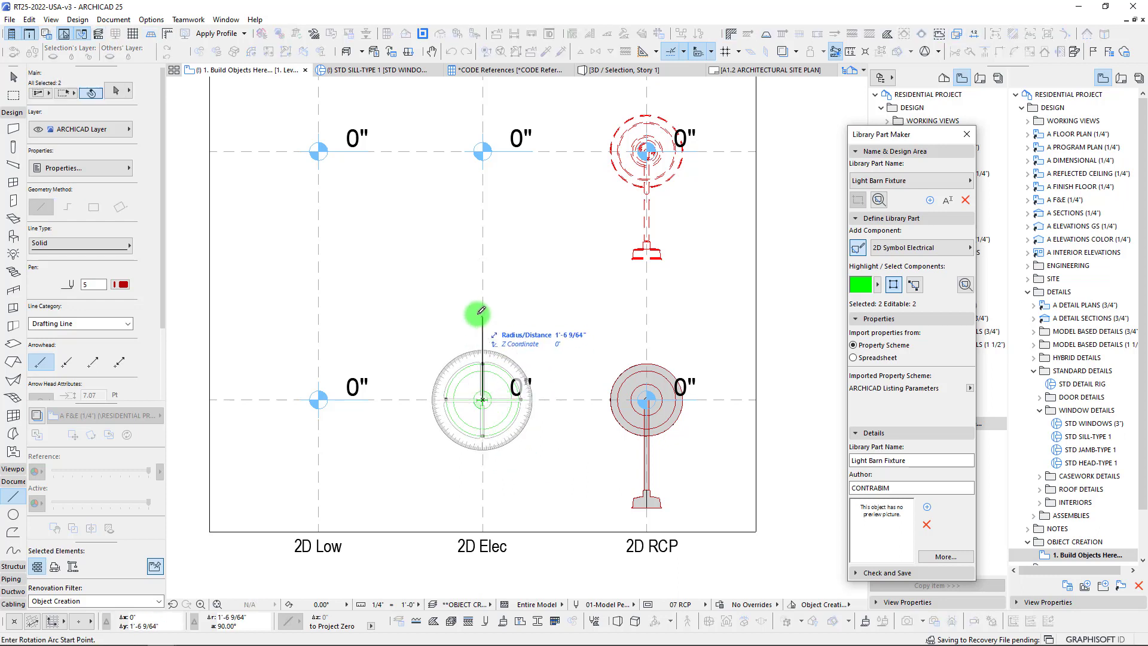
{"action": "left_click", "coordinate": [483, 305]}
{"action": "left_click", "coordinate": [389, 310]}
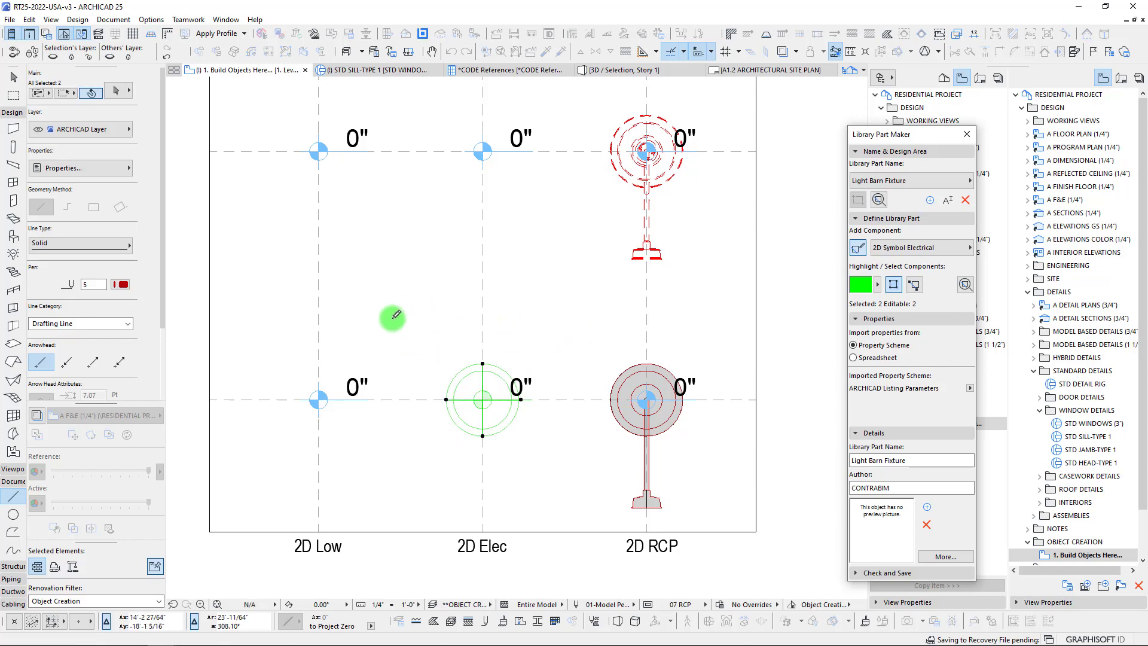
{"action": "key", "text": "Escape"}
Step: Suspend groups so individual lines of the lower reflected ceiling plan symbol's mounting base can be selected
{"action": "scroll", "coordinate": [492, 394], "scroll_direction": "down", "scroll_amount": 2}
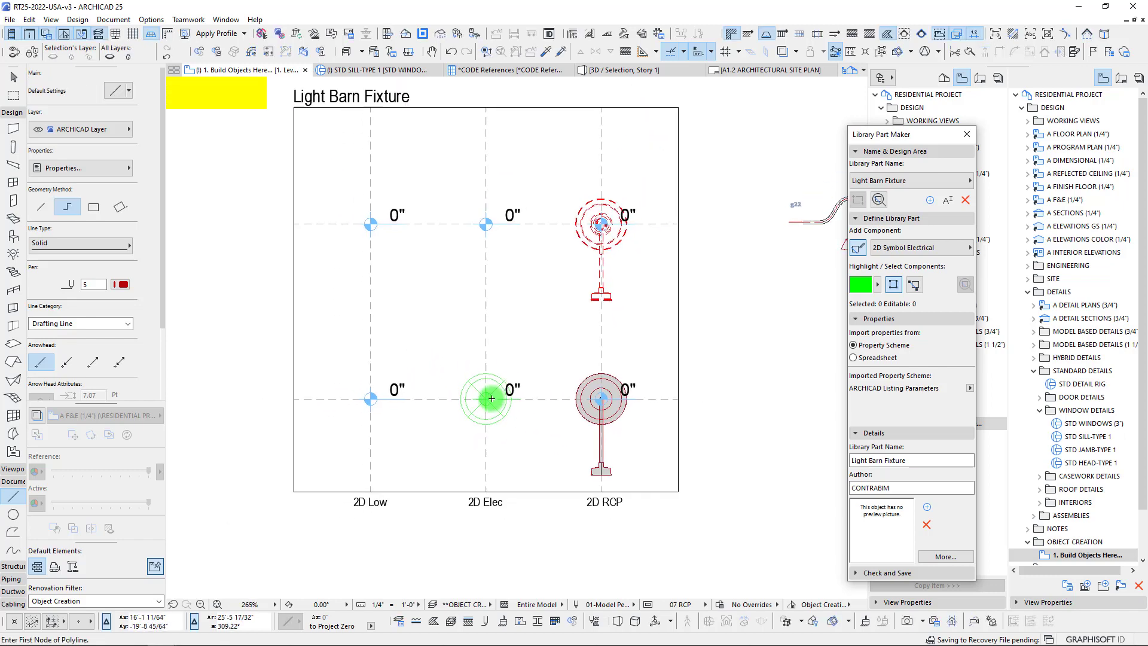
{"action": "scroll", "coordinate": [483, 408], "scroll_direction": "up", "scroll_amount": 4}
{"action": "middle_click_drag", "start_coordinate": [482, 409], "coordinate": [379, 334]}
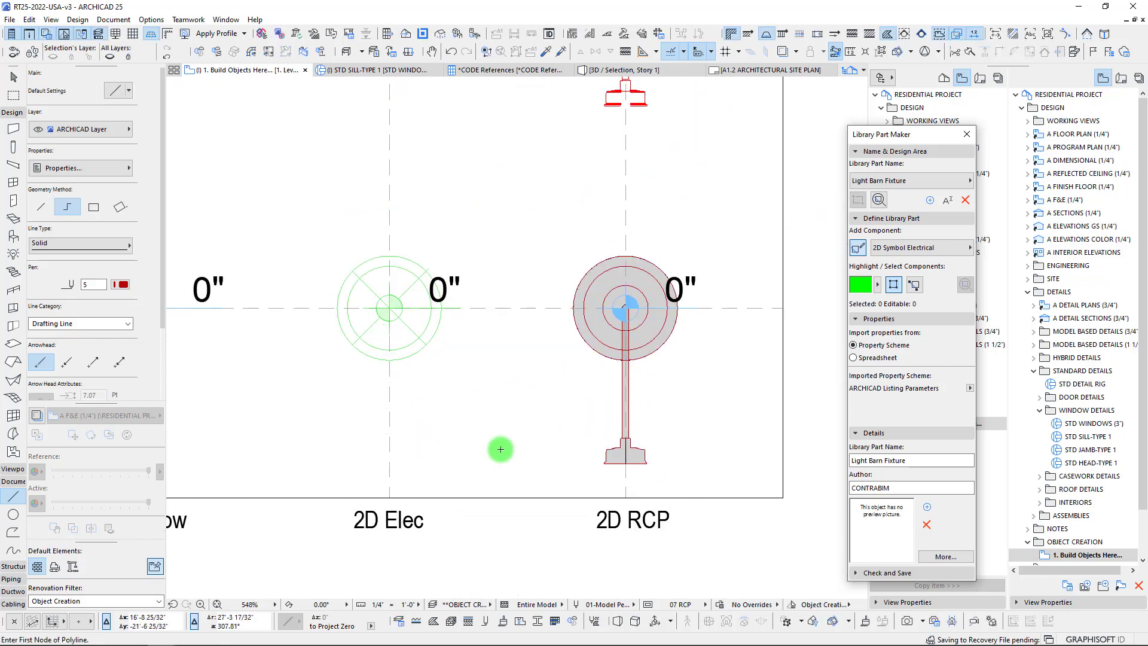
{"action": "left_click", "coordinate": [613, 464], "text": "shift"}
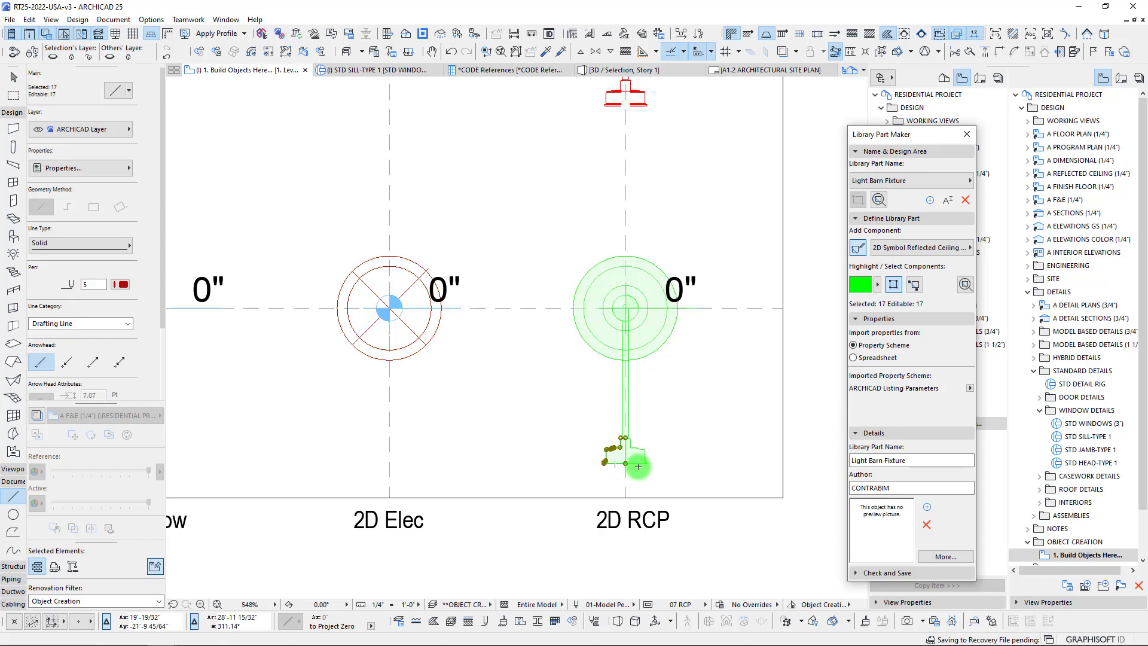
{"action": "key", "text": "Escape"}
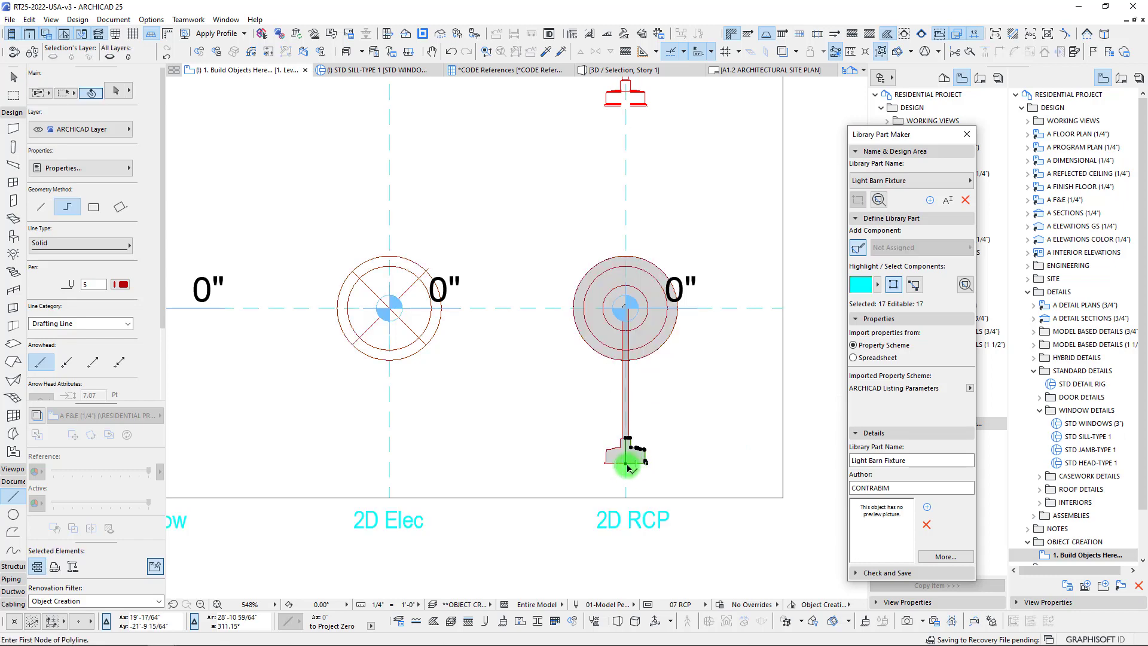
{"action": "left_click", "coordinate": [608, 464], "text": "shift"}
{"action": "key", "text": "Escape"}
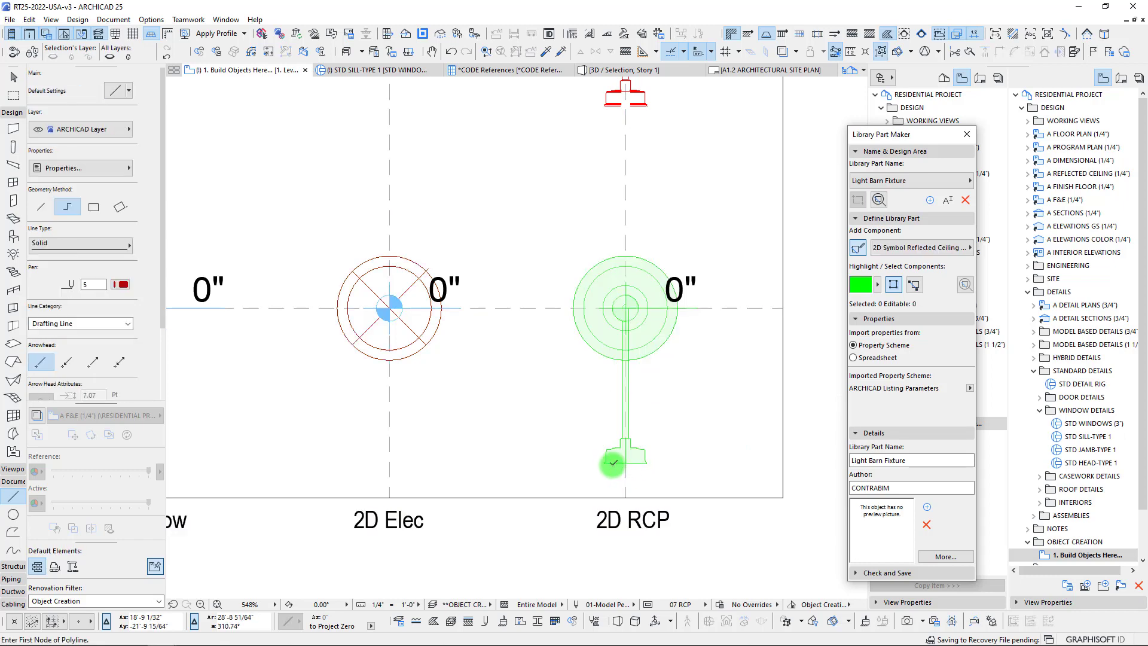
Step: Copy the mounting base's two bottom line segments horizontally from the 2D RCP grid line to the 2D Elec grid line
{"action": "scroll", "coordinate": [609, 464], "scroll_direction": "up", "scroll_amount": 4}
{"action": "left_click", "coordinate": [604, 462], "text": "shift"}
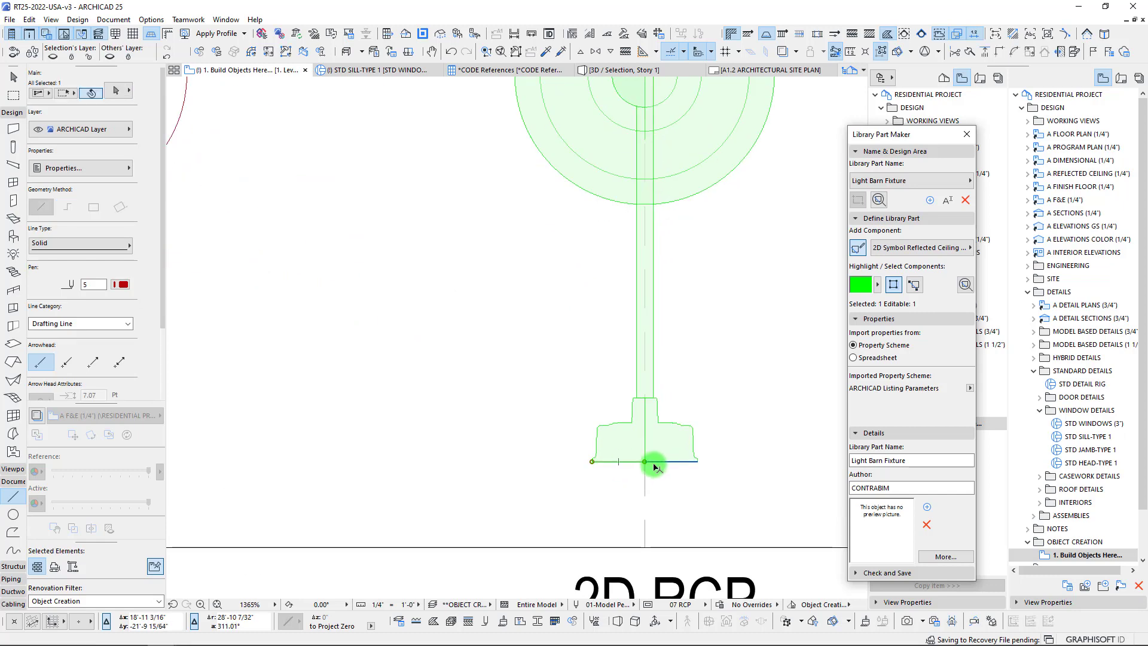
{"action": "key", "text": "ctrl+shift+d"}
{"action": "left_click", "coordinate": [645, 461]}
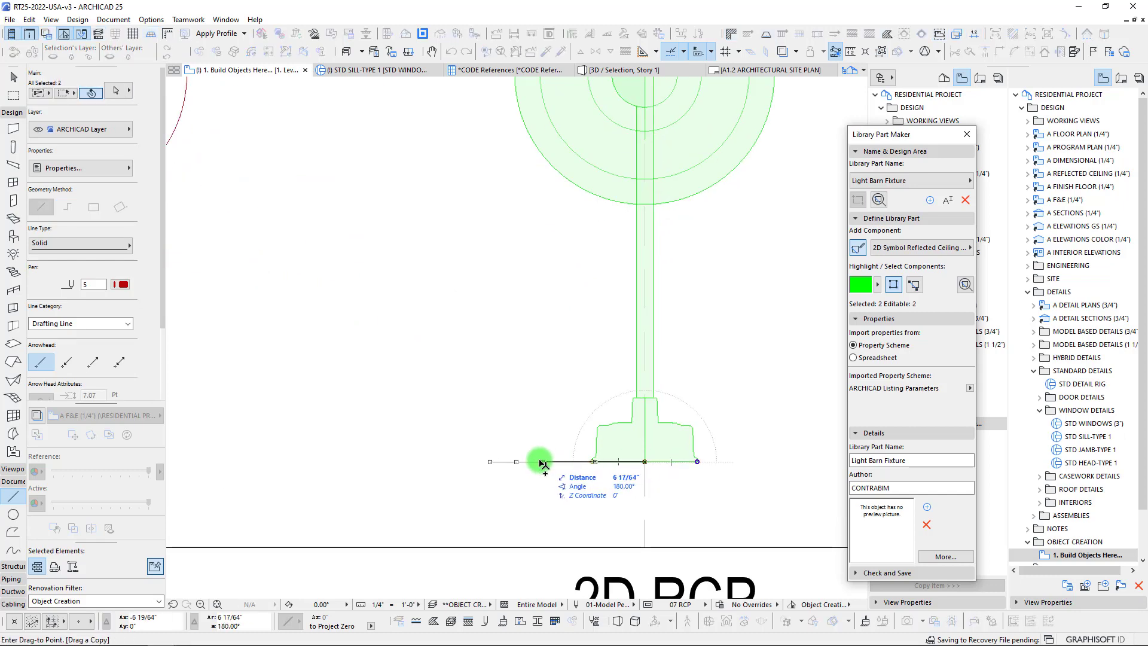
{"action": "scroll", "coordinate": [520, 428], "scroll_direction": "down", "scroll_amount": 3}
{"action": "middle_click_drag", "start_coordinate": [521, 429], "coordinate": [577, 422]}
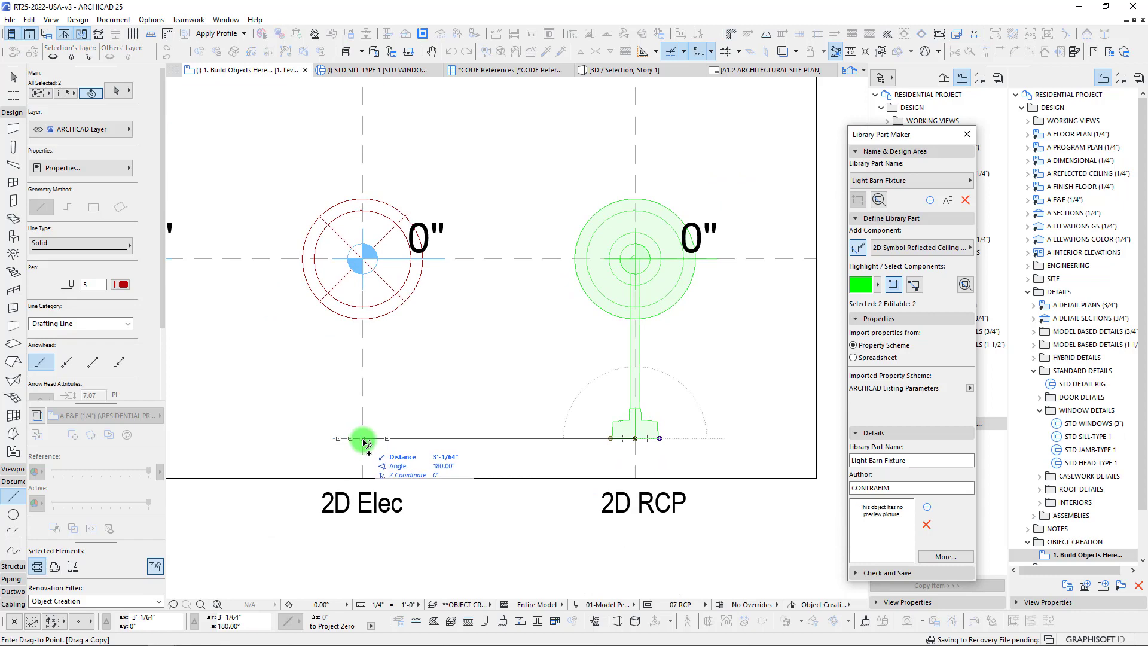
{"action": "left_click", "coordinate": [364, 441]}
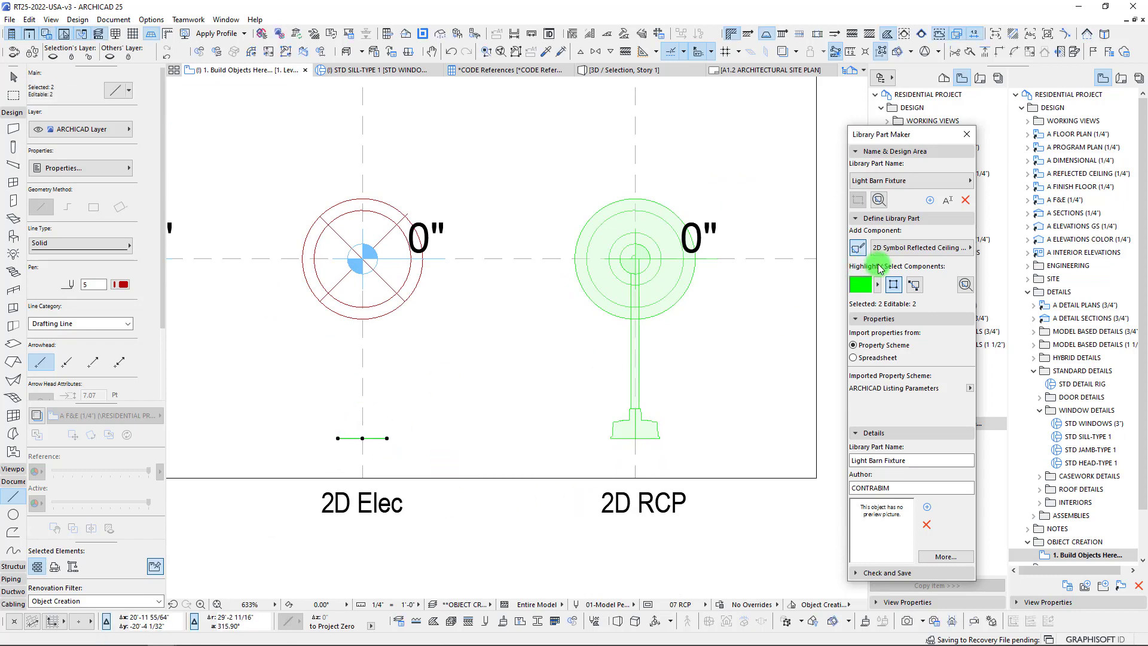
Step: Assign the two copied base lines to the 2D Symbol Electrical component and deselect them
{"action": "left_click", "coordinate": [921, 248]}
{"action": "left_click", "coordinate": [1028, 364]}
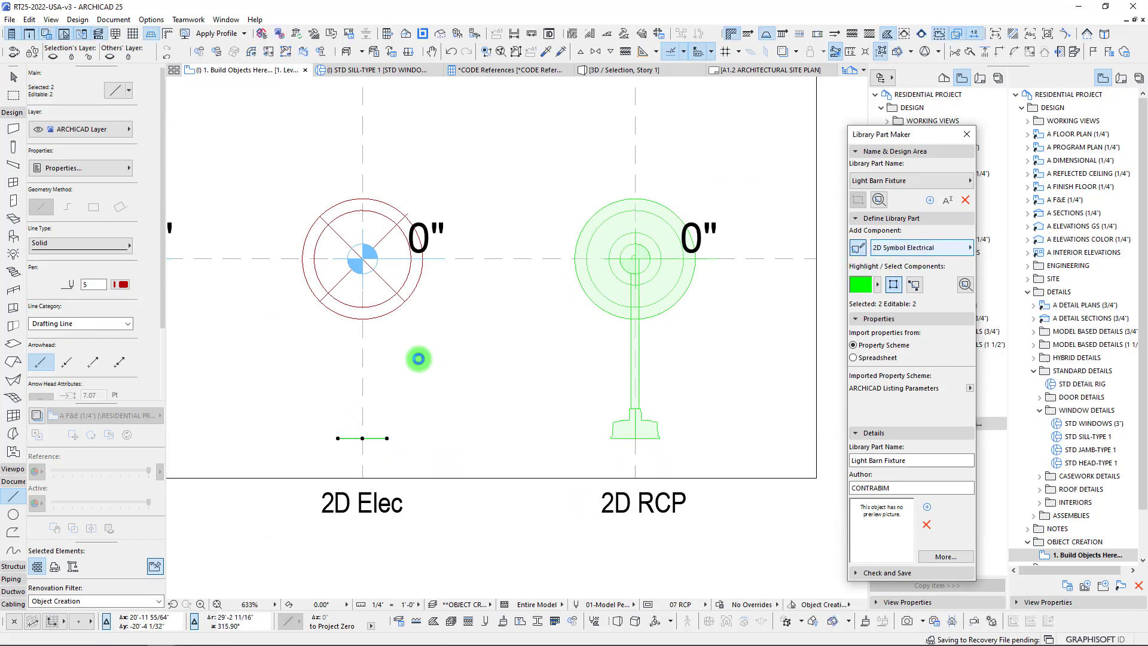
{"action": "middle_click_drag", "start_coordinate": [416, 375], "coordinate": [407, 445]}
{"action": "key", "text": "Escape"}
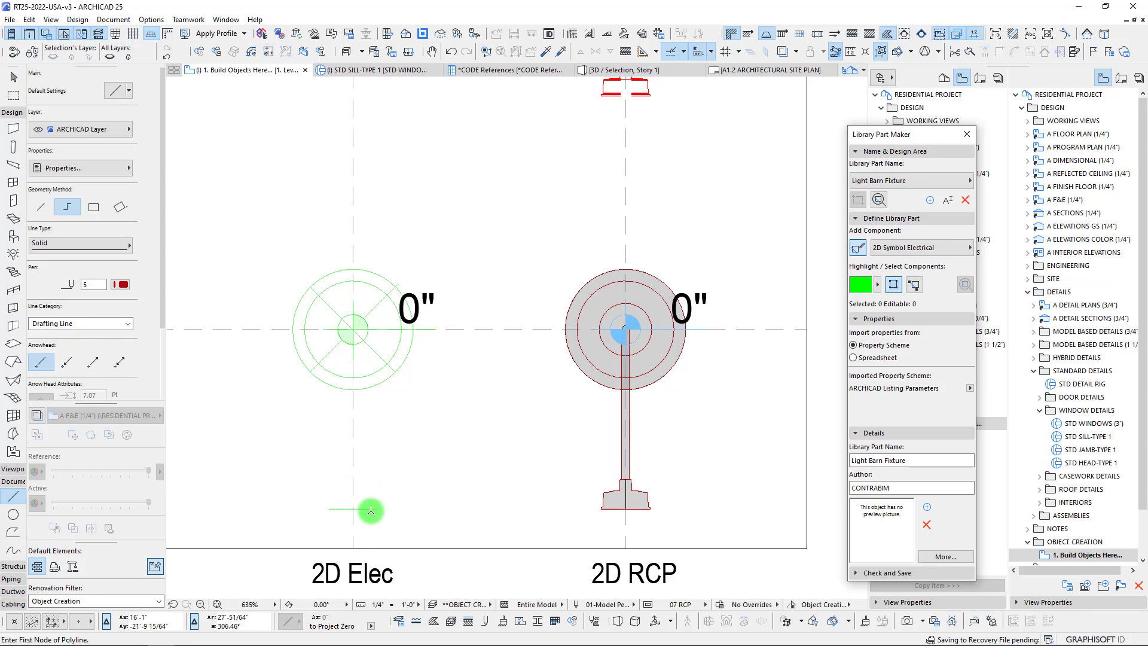
Step: Draw a three-sided outline above the copied base line, from end to end, closing a flat rectangular mounting base
{"action": "scroll", "coordinate": [371, 511], "scroll_direction": "up", "scroll_amount": 4}
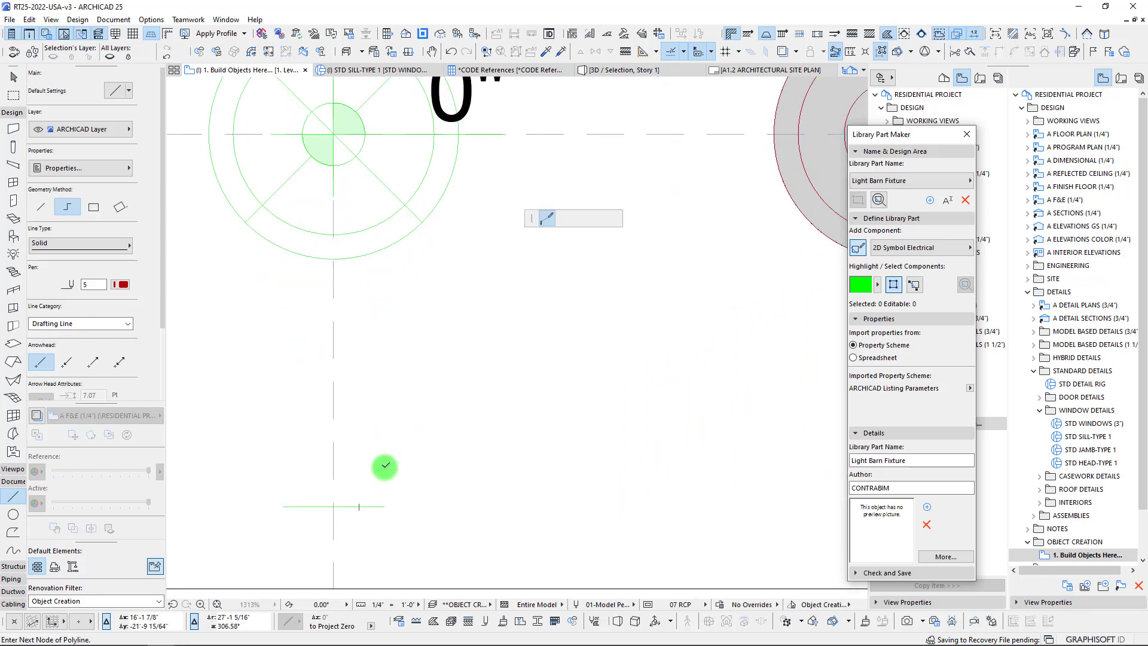
{"action": "left_click", "coordinate": [380, 455]}
{"action": "scroll", "coordinate": [359, 460], "scroll_direction": "down", "scroll_amount": 4}
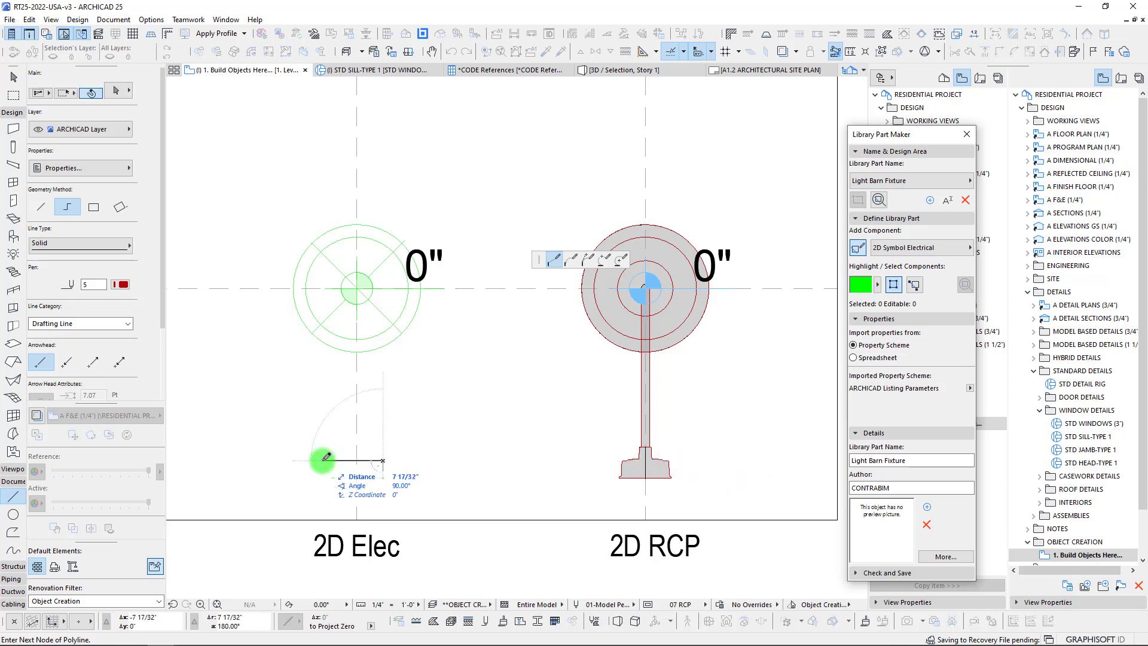
{"action": "left_click", "coordinate": [332, 473]}
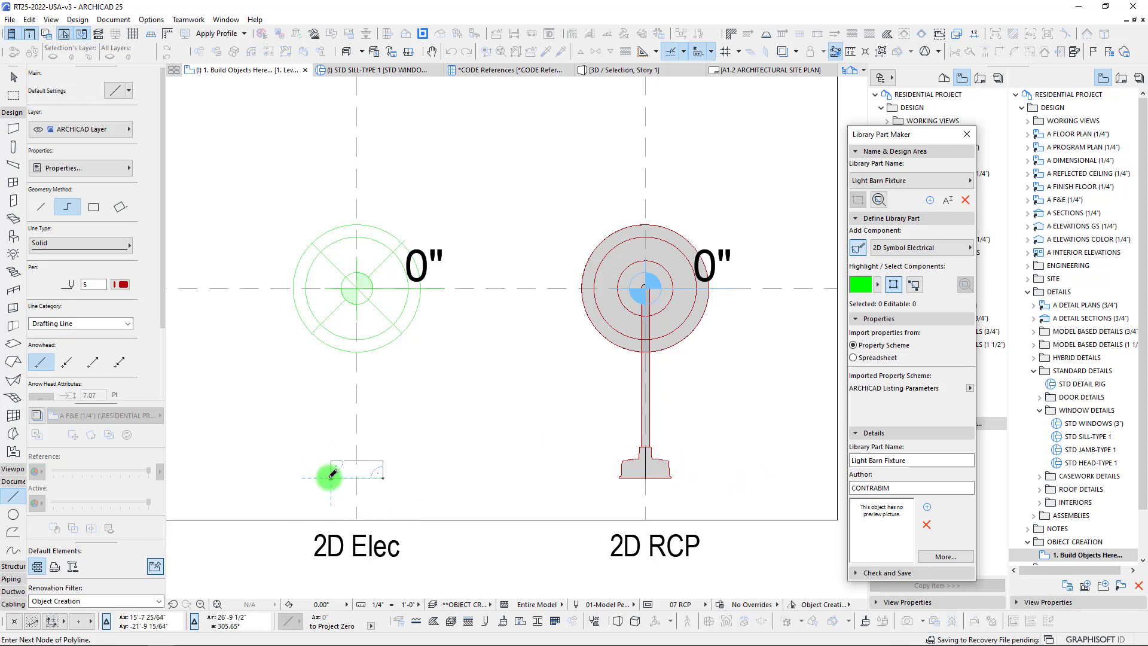
{"action": "double_click", "coordinate": [354, 460]}
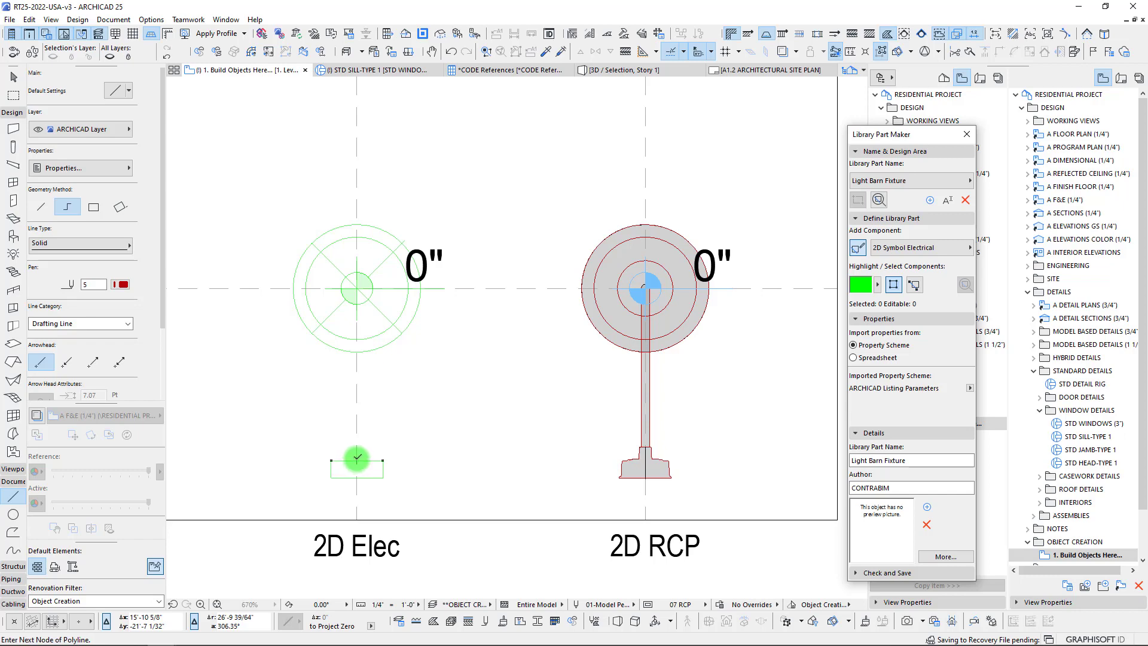
Step: Draw a vertical arm line from the rectangular base's upper midpoint to the centre of the electrical symbol's circles
{"action": "left_click", "coordinate": [357, 459]}
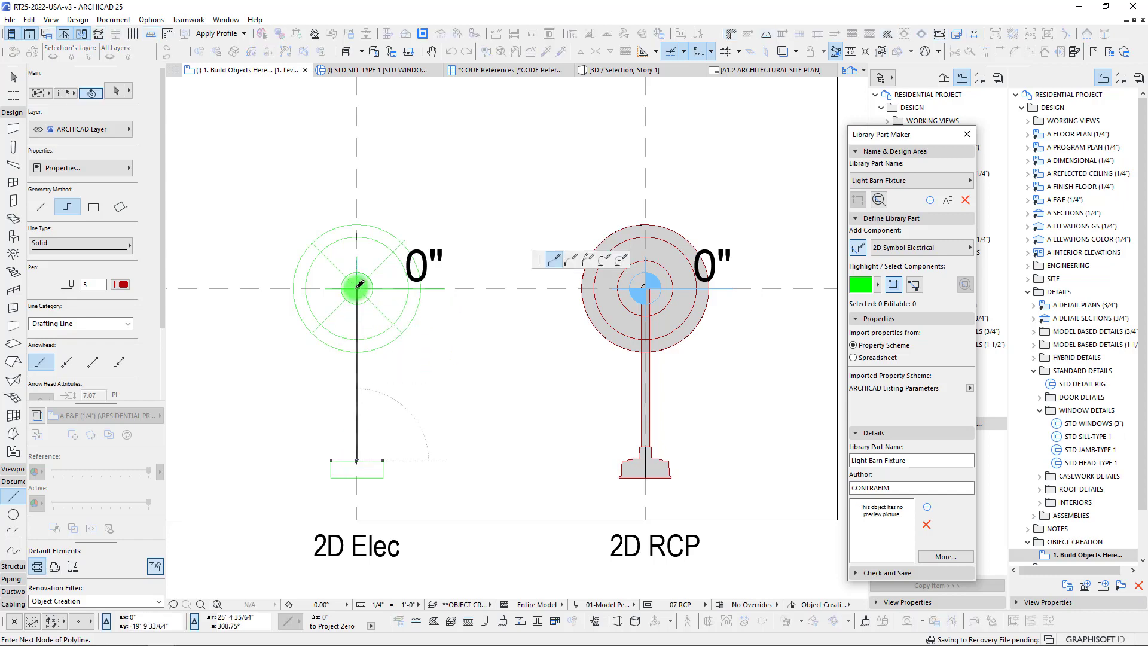
{"action": "double_click", "coordinate": [357, 287]}
{"action": "scroll", "coordinate": [443, 348], "scroll_direction": "down", "scroll_amount": 3}
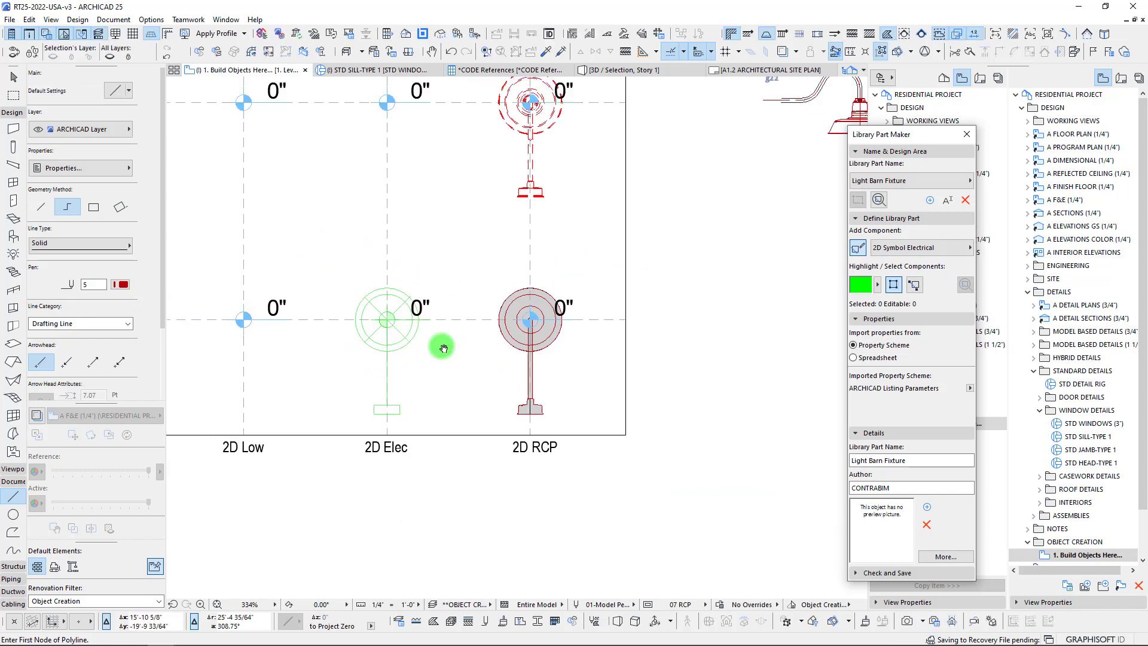
Step: Copy the electrical symbol's outermost circle to the lower 2D Low hotspot
{"action": "middle_click_drag", "start_coordinate": [443, 348], "coordinate": [548, 355]}
{"action": "scroll", "coordinate": [425, 357], "scroll_direction": "up", "scroll_amount": 2}
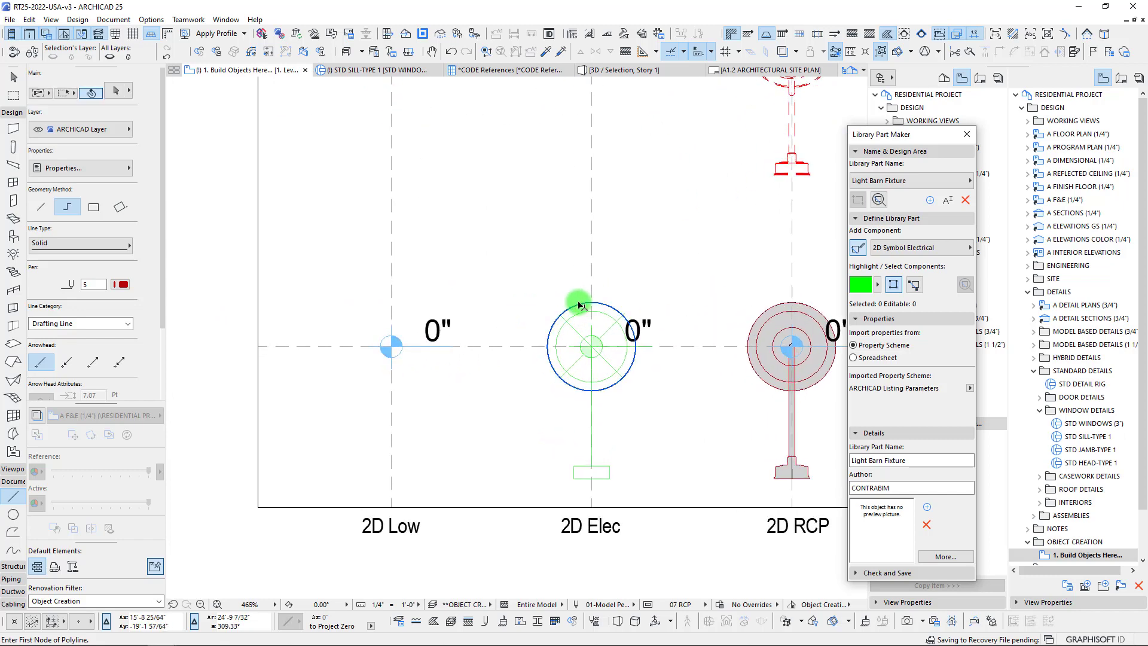
{"action": "key", "text": "ctrl+shift+d"}
{"action": "left_click", "coordinate": [591, 346]}
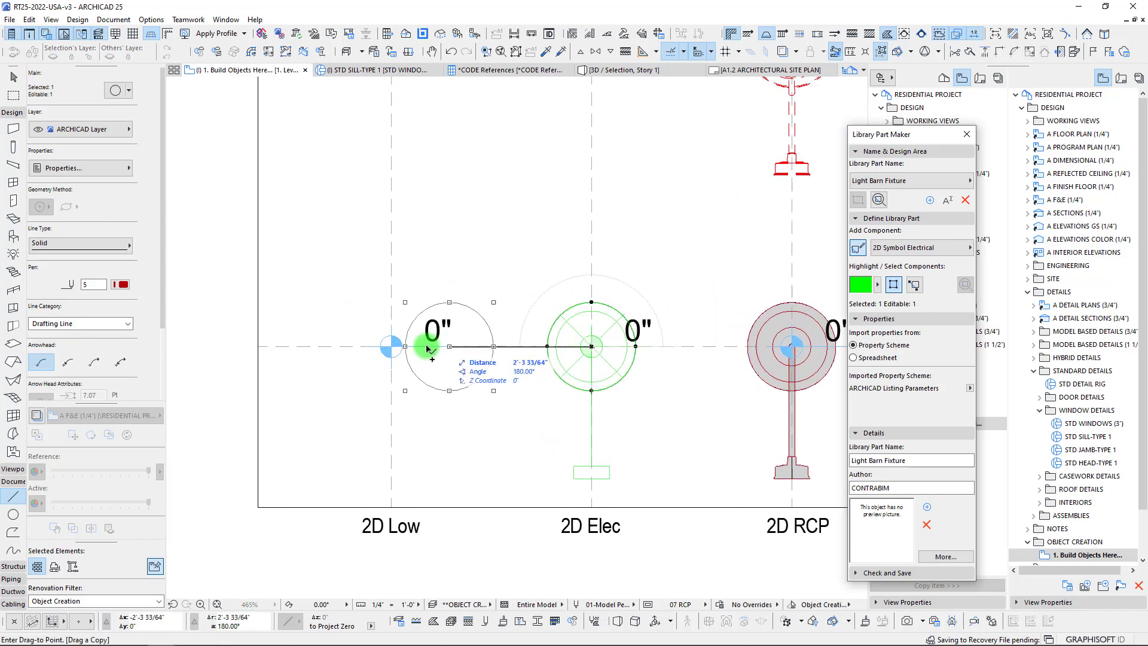
{"action": "left_click", "coordinate": [392, 347]}
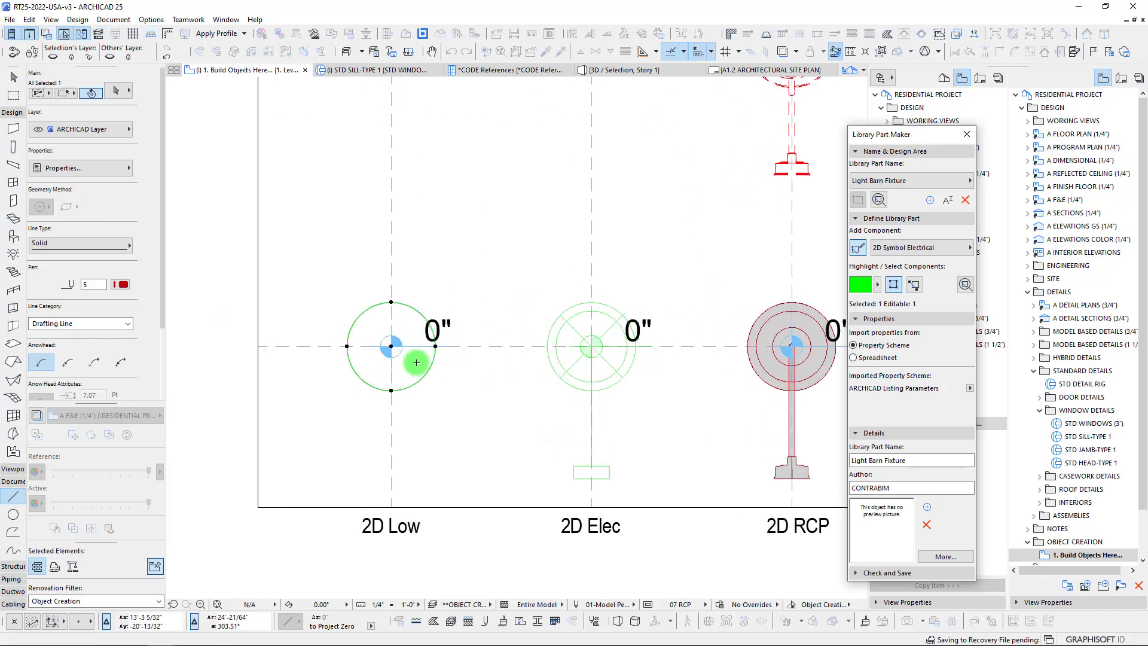
Step: Copy the electrical symbol's arm line and rectangular base to the lower 2D Low hotspot, using the circle centre as reference
{"action": "key", "text": "Escape"}
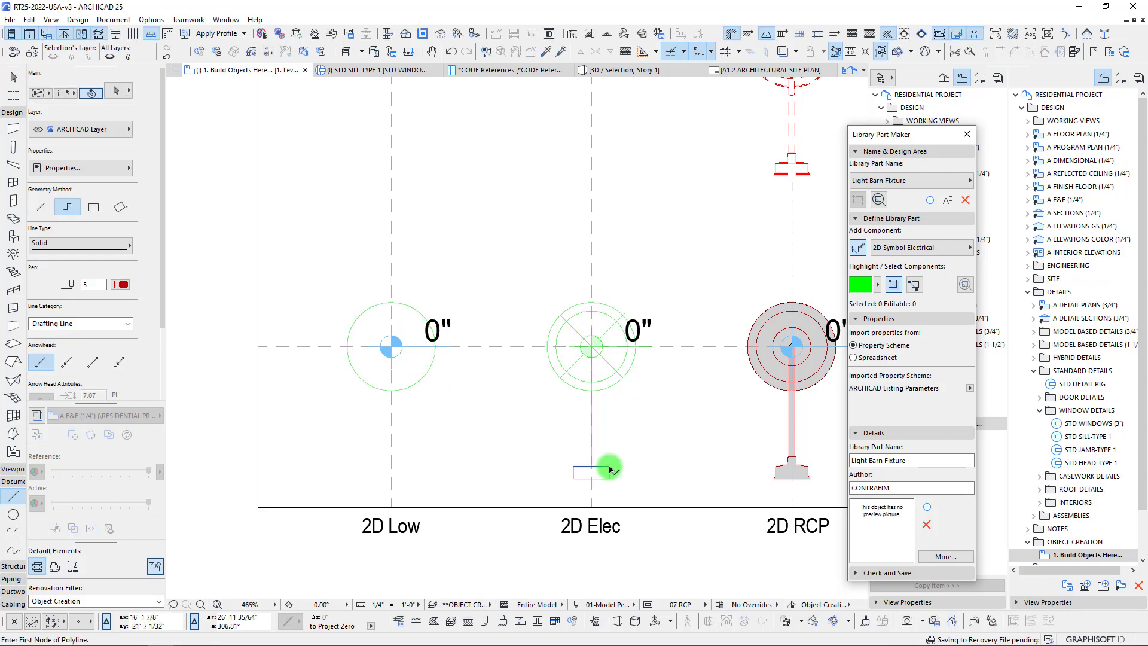
{"action": "left_click", "coordinate": [609, 467], "text": "shift"}
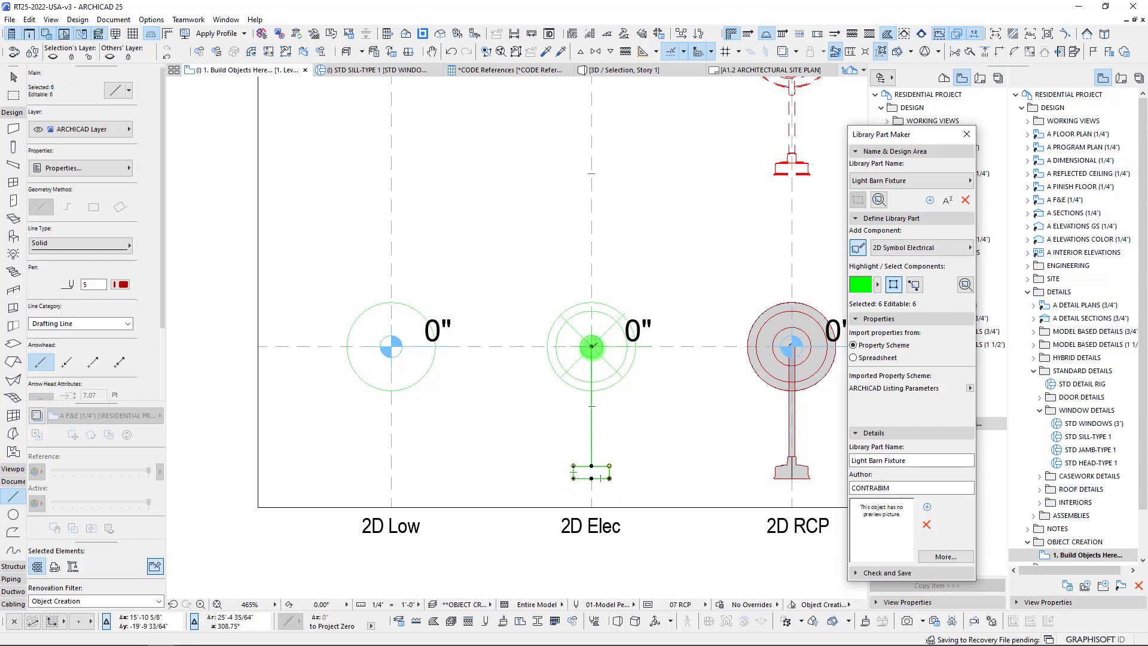
{"action": "key", "text": "ctrl+shift+d"}
{"action": "left_click", "coordinate": [591, 347]}
{"action": "left_click", "coordinate": [391, 347]}
{"action": "key", "text": "Escape"}
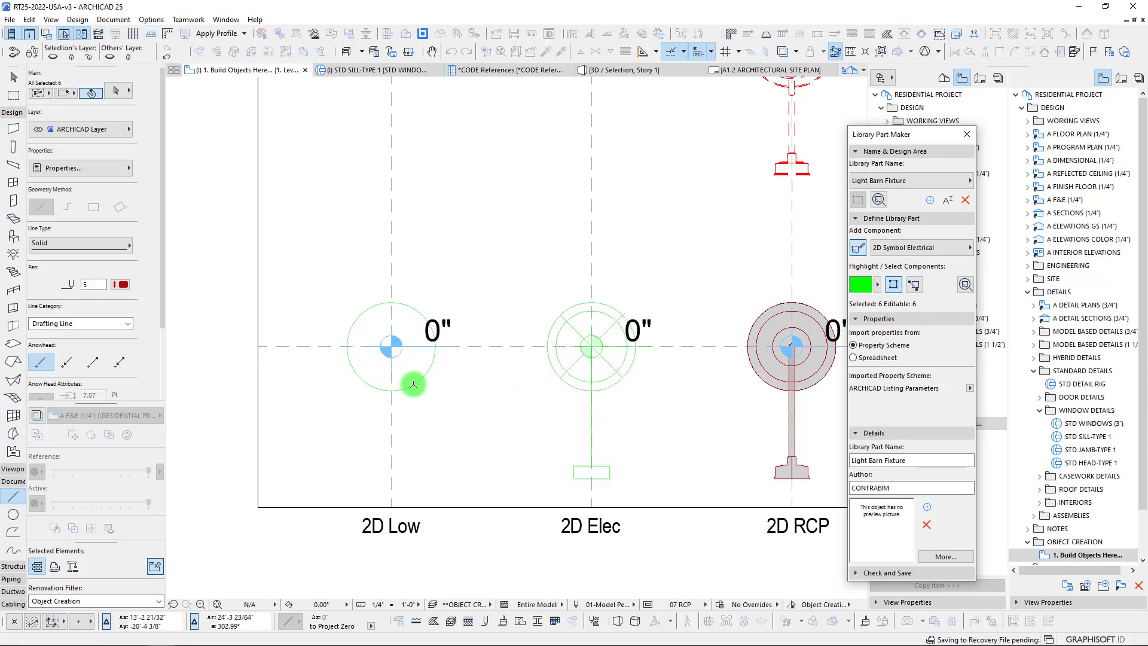
Step: Assign the 2D Low circle, arm line and rectangular base to the 2D Symbol Low component and deselect them
{"action": "left_click", "coordinate": [413, 383], "text": "shift"}
{"action": "left_click", "coordinate": [899, 247]}
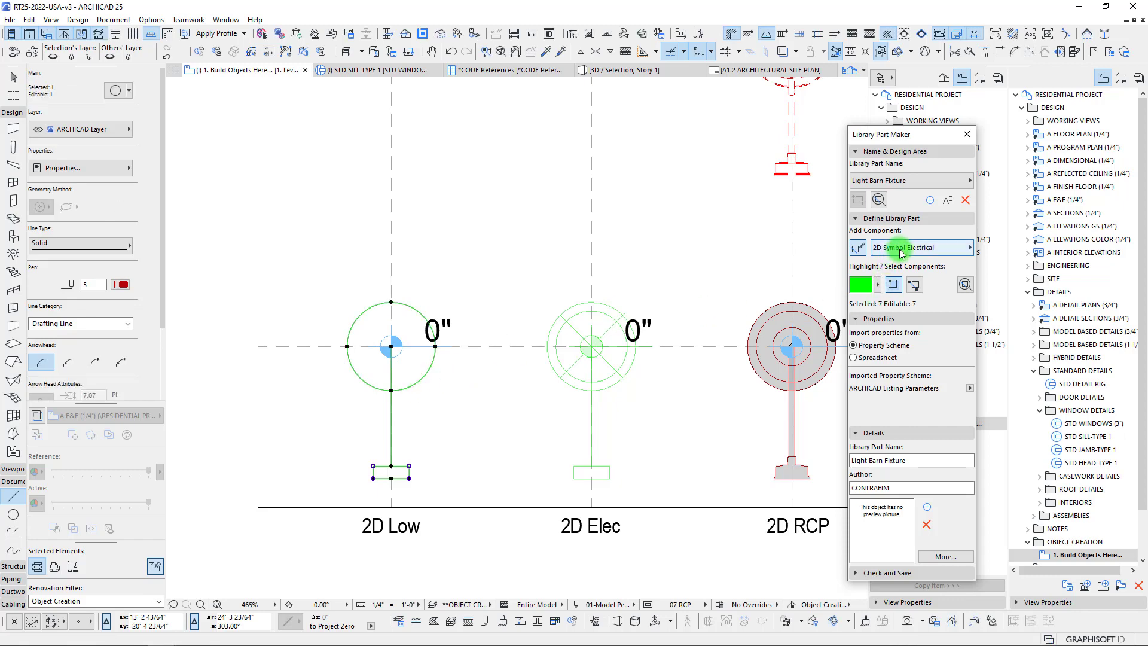
{"action": "left_click", "coordinate": [1013, 340]}
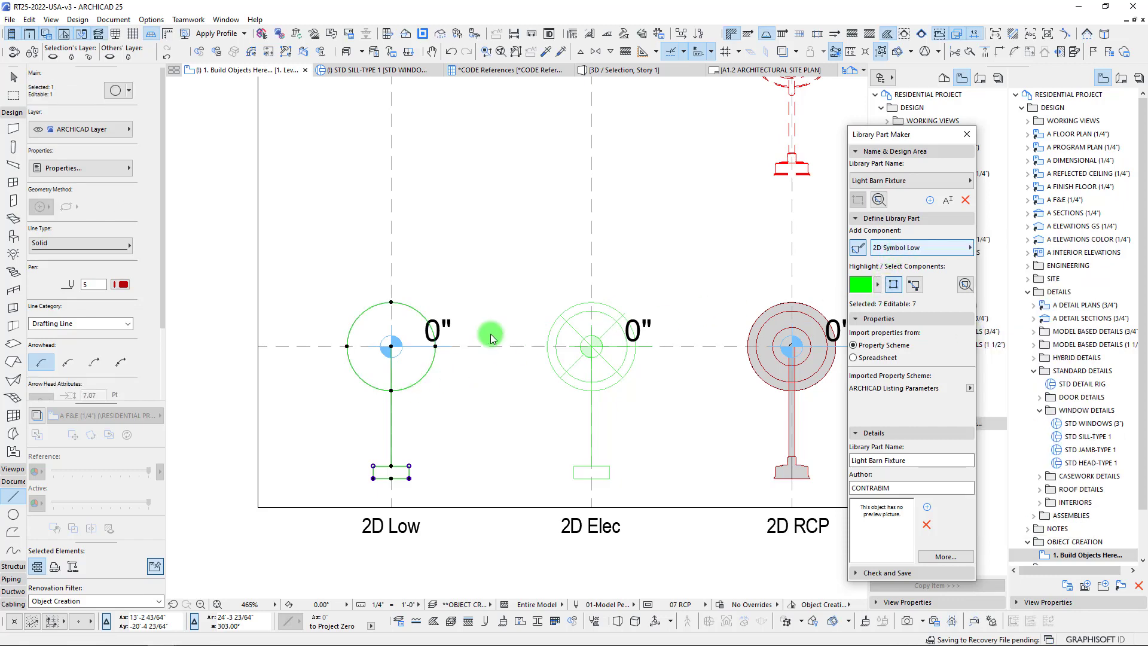
{"action": "scroll", "coordinate": [472, 305], "scroll_direction": "down", "scroll_amount": 5}
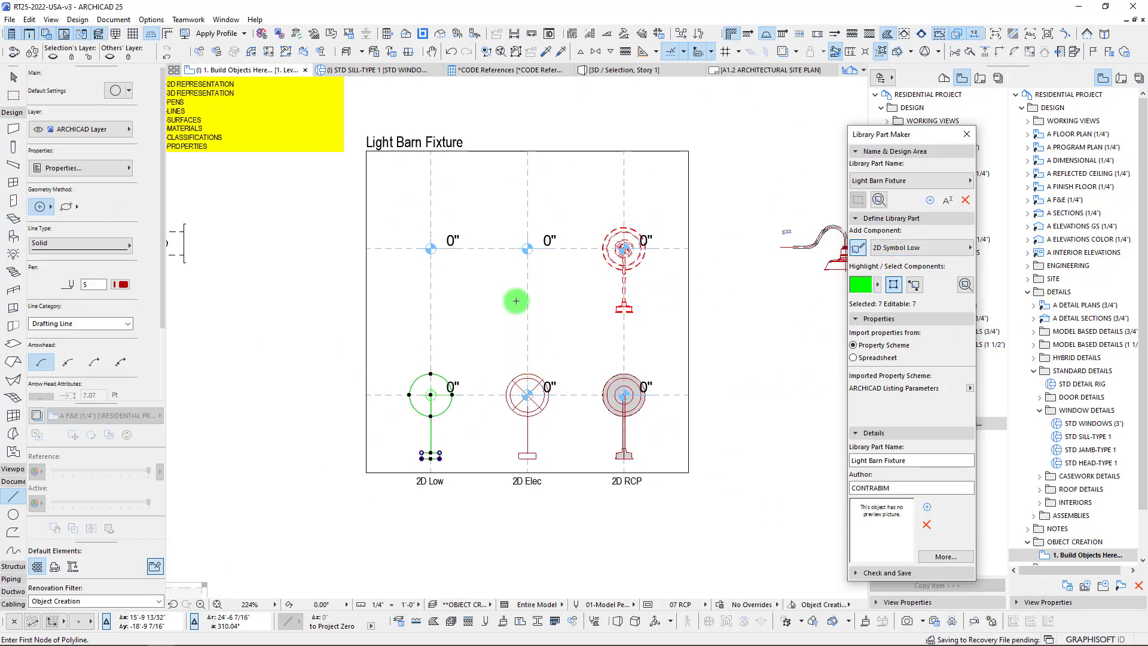
{"action": "scroll", "coordinate": [515, 301], "scroll_direction": "up", "scroll_amount": 3}
{"action": "key", "text": "Escape"}
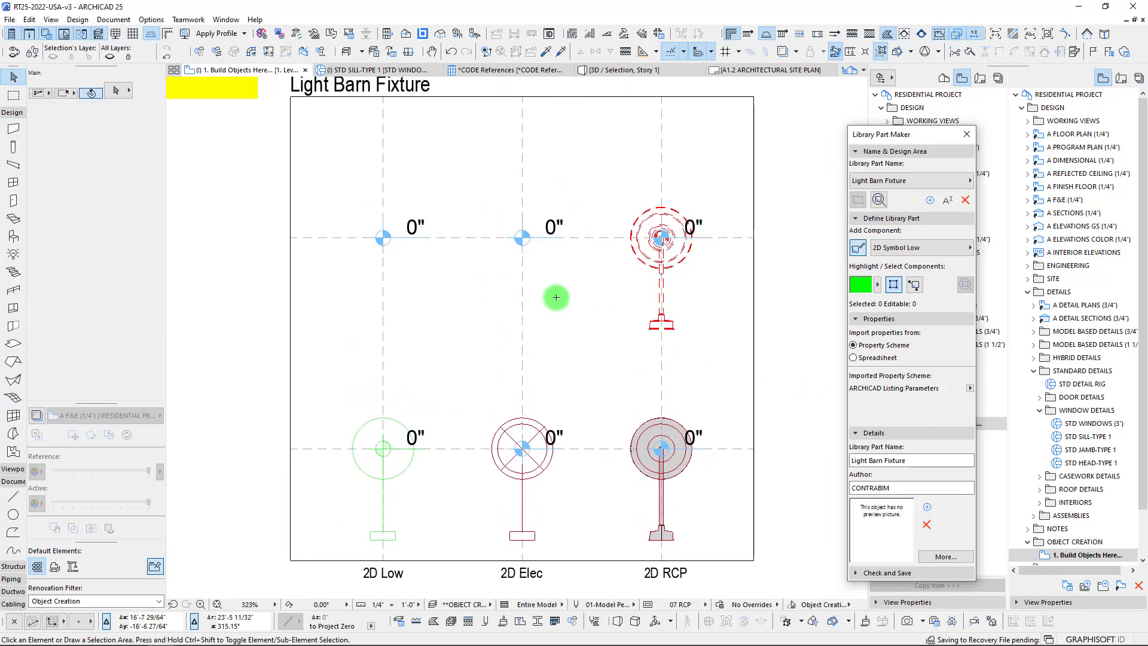
Step: Check the component assignment of the fixture model at the upper 2D RCP hotspot, compare it with the side-view drawing, and deselect it
{"action": "middle_click_drag", "start_coordinate": [561, 326], "coordinate": [549, 332]}
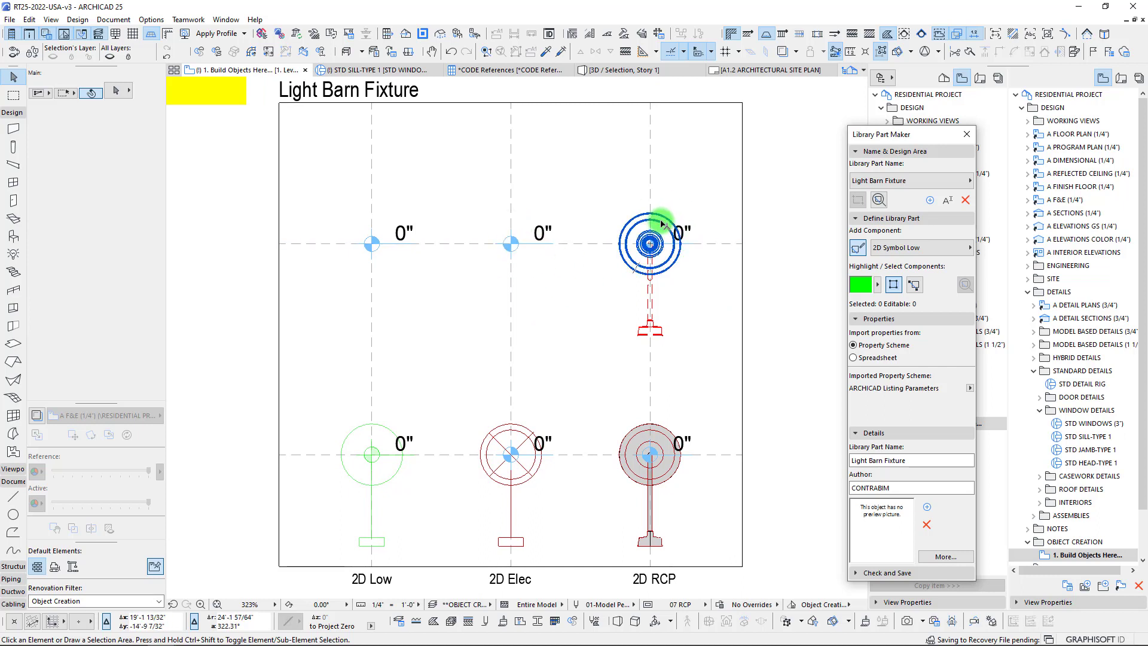
{"action": "left_click", "coordinate": [660, 247]}
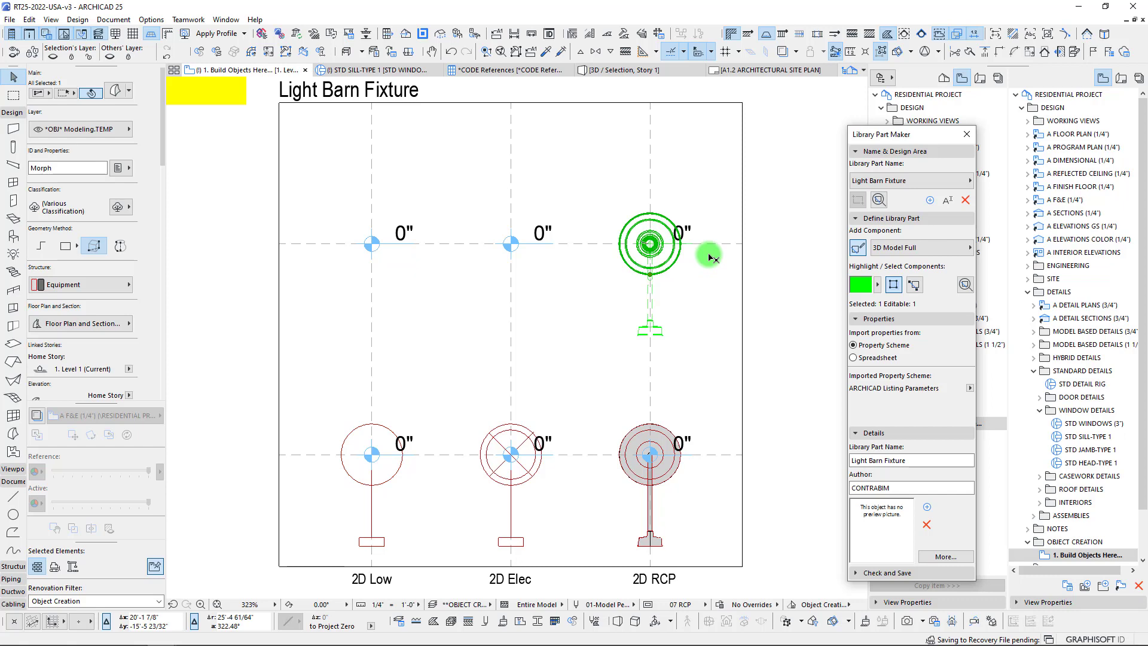
{"action": "middle_click_drag", "start_coordinate": [642, 300], "coordinate": [627, 293]}
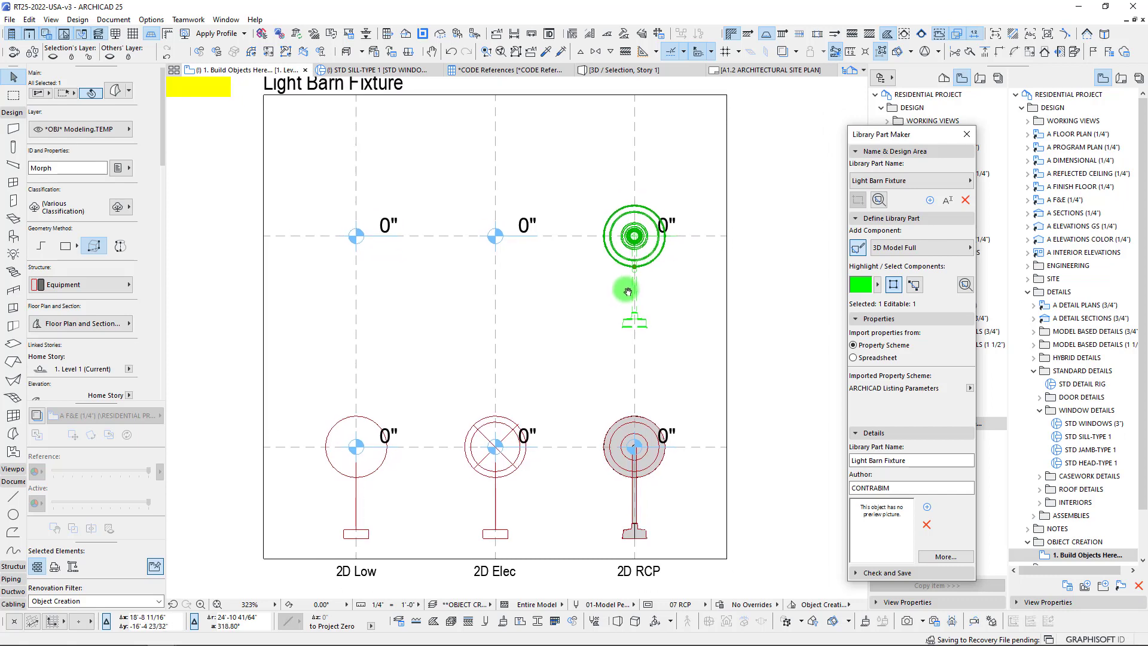
{"action": "scroll", "coordinate": [492, 233], "scroll_direction": "down", "scroll_amount": 5}
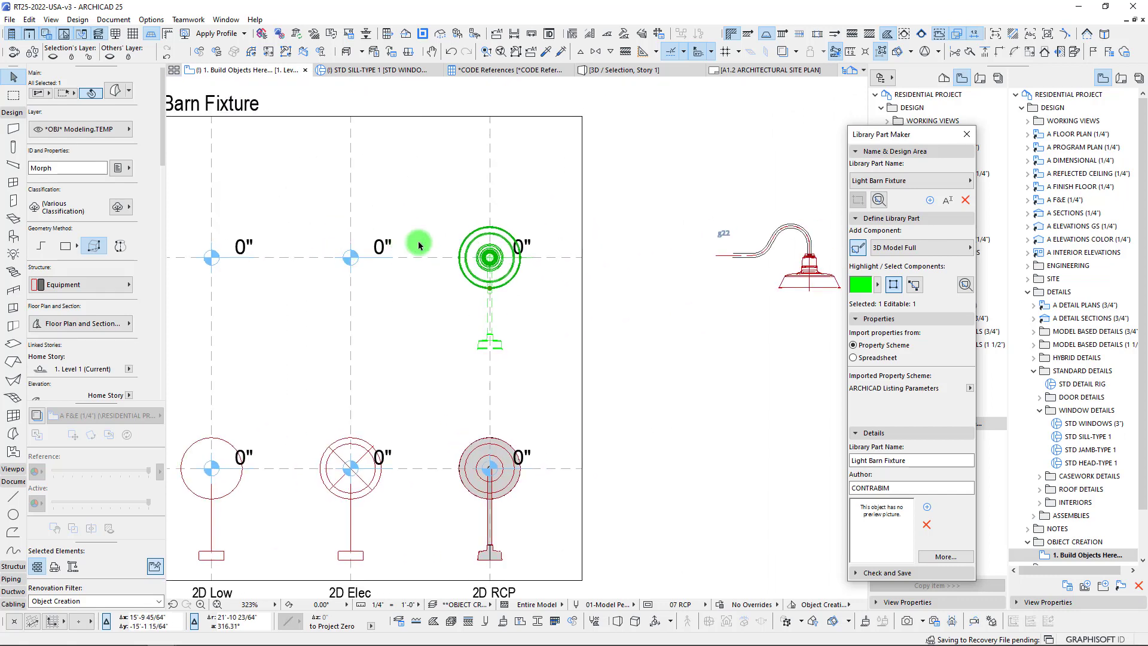
{"action": "scroll", "coordinate": [610, 270], "scroll_direction": "up", "scroll_amount": 10}
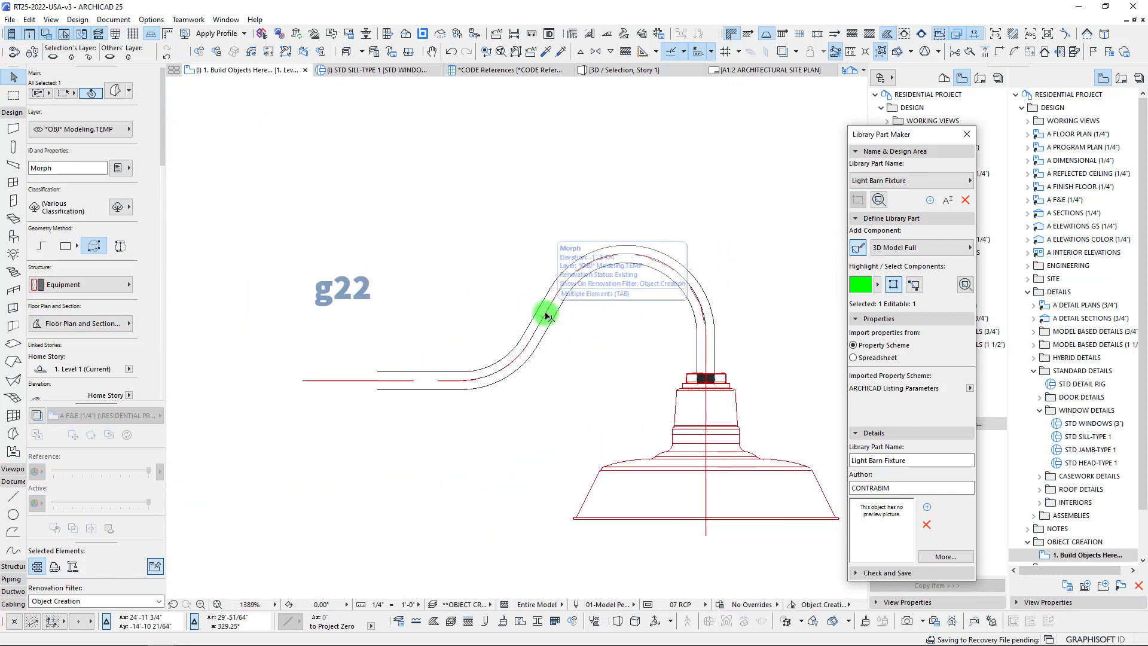
{"action": "key", "text": "Escape"}
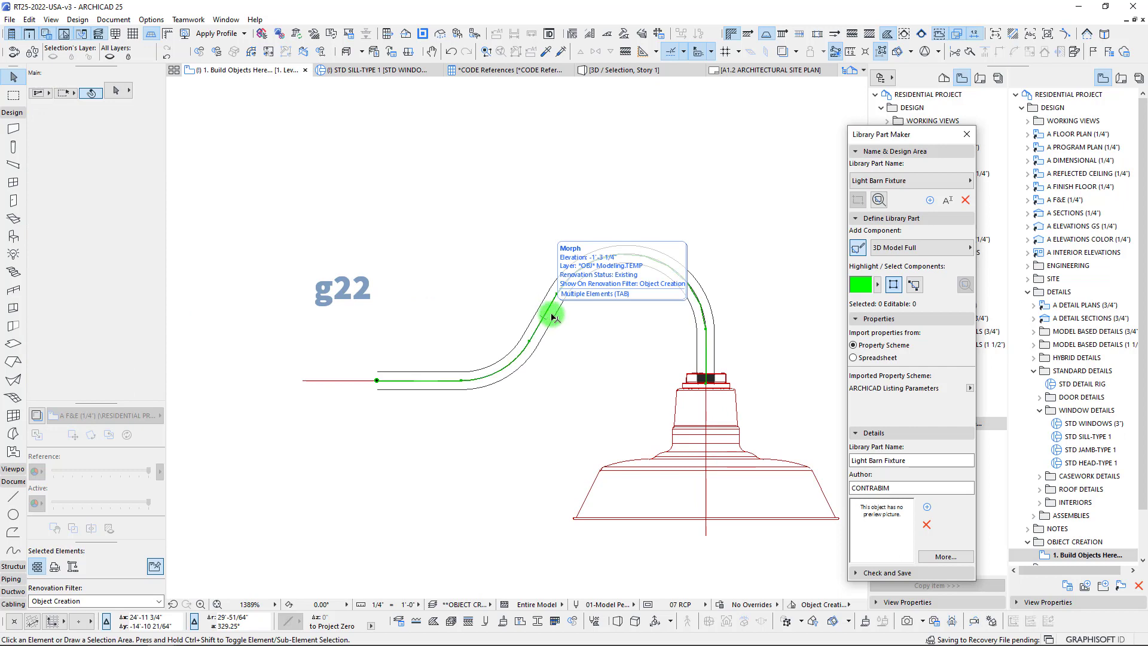
Step: Move the side-view gooseneck centreline morph by its straight end to where the plan fixture's arm meets its mounting base
{"action": "left_click", "coordinate": [518, 323]}
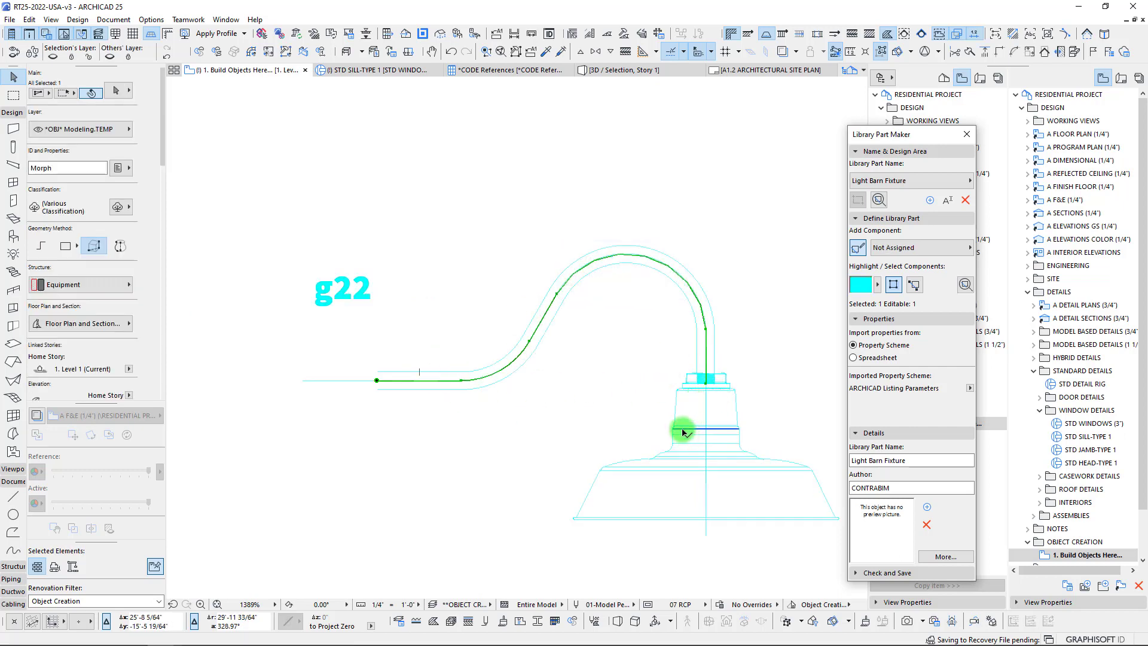
{"action": "scroll", "coordinate": [683, 432], "scroll_direction": "down", "scroll_amount": 8}
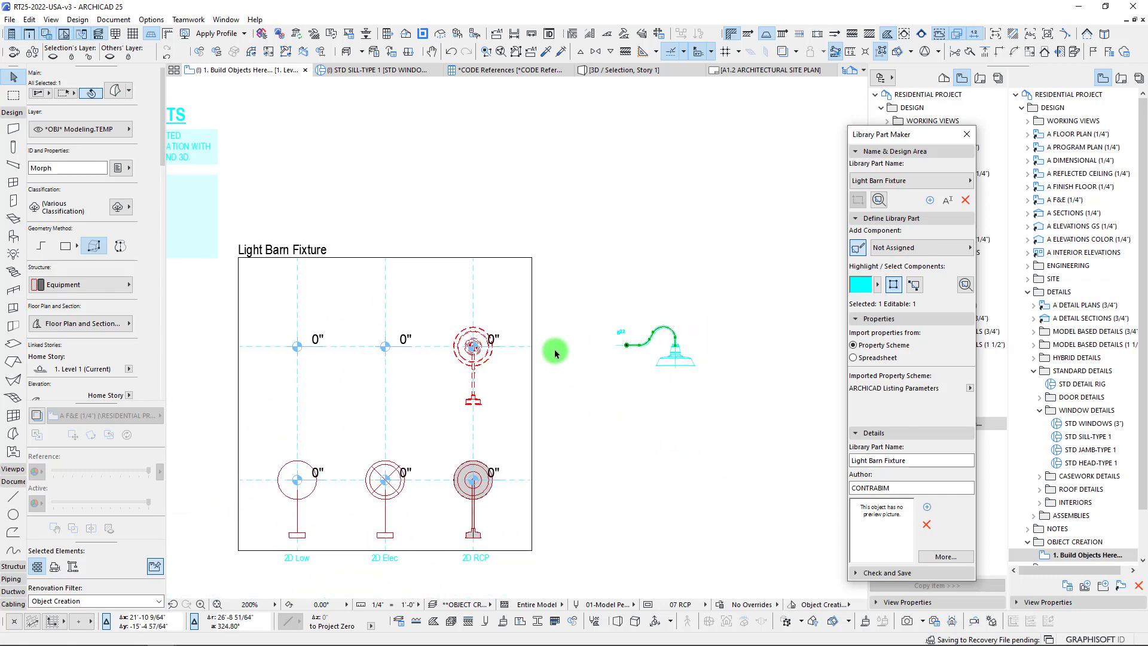
{"action": "scroll", "coordinate": [719, 326], "scroll_direction": "down", "scroll_amount": 1}
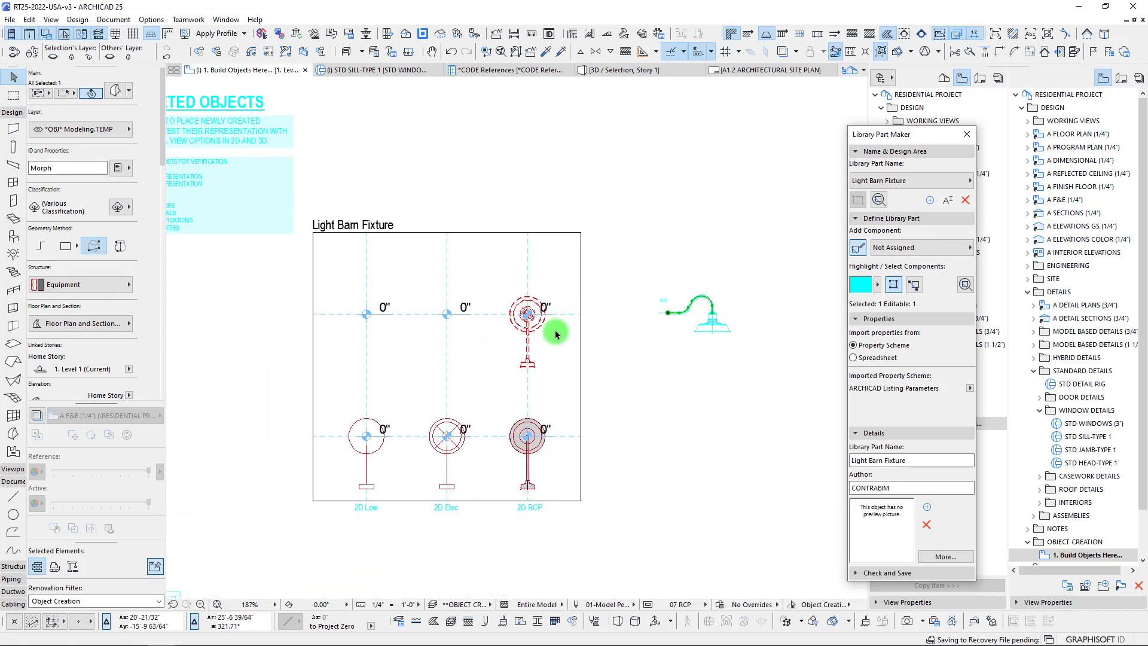
{"action": "scroll", "coordinate": [661, 313], "scroll_direction": "up", "scroll_amount": 4}
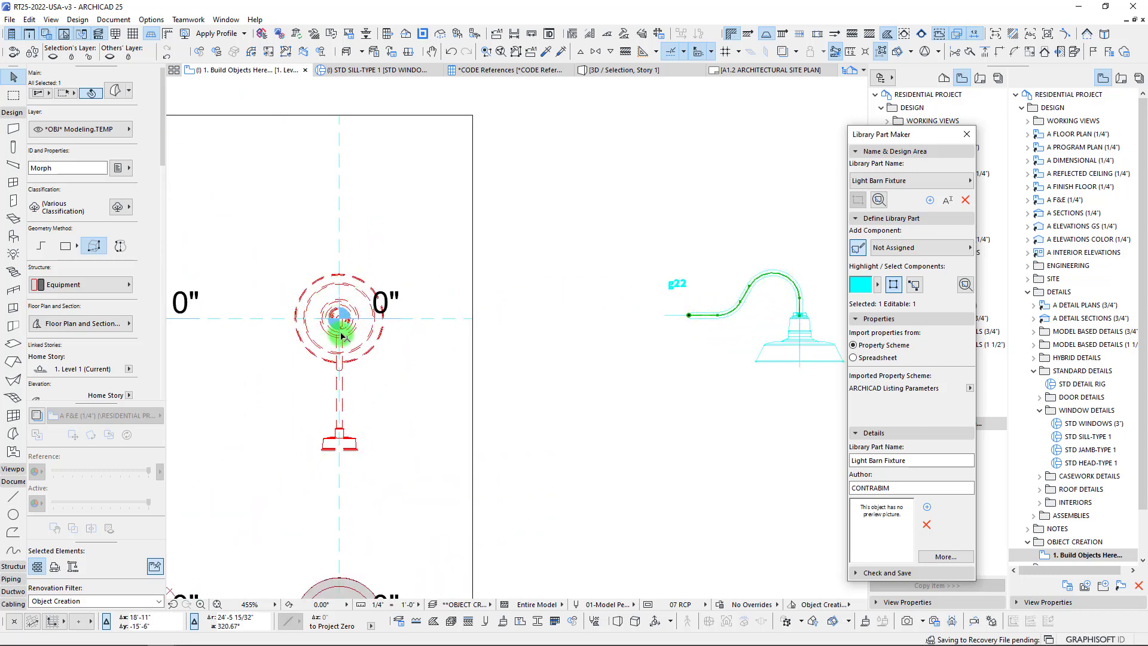
{"action": "scroll", "coordinate": [513, 302], "scroll_direction": "down", "scroll_amount": 2}
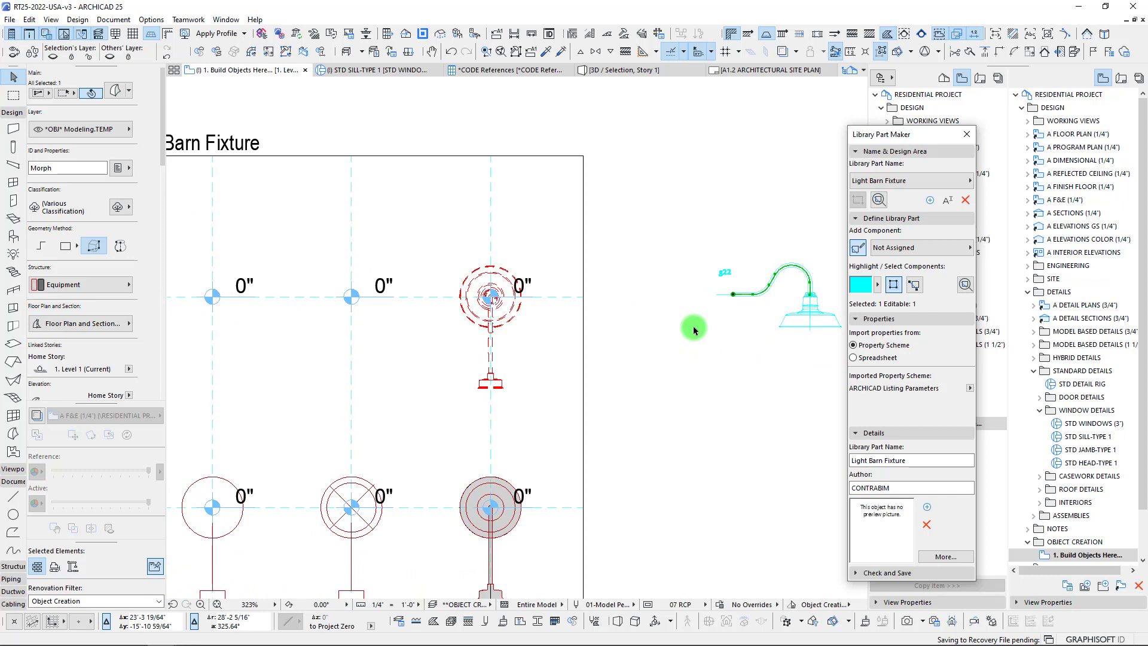
{"action": "scroll", "coordinate": [685, 327], "scroll_direction": "up", "scroll_amount": 9}
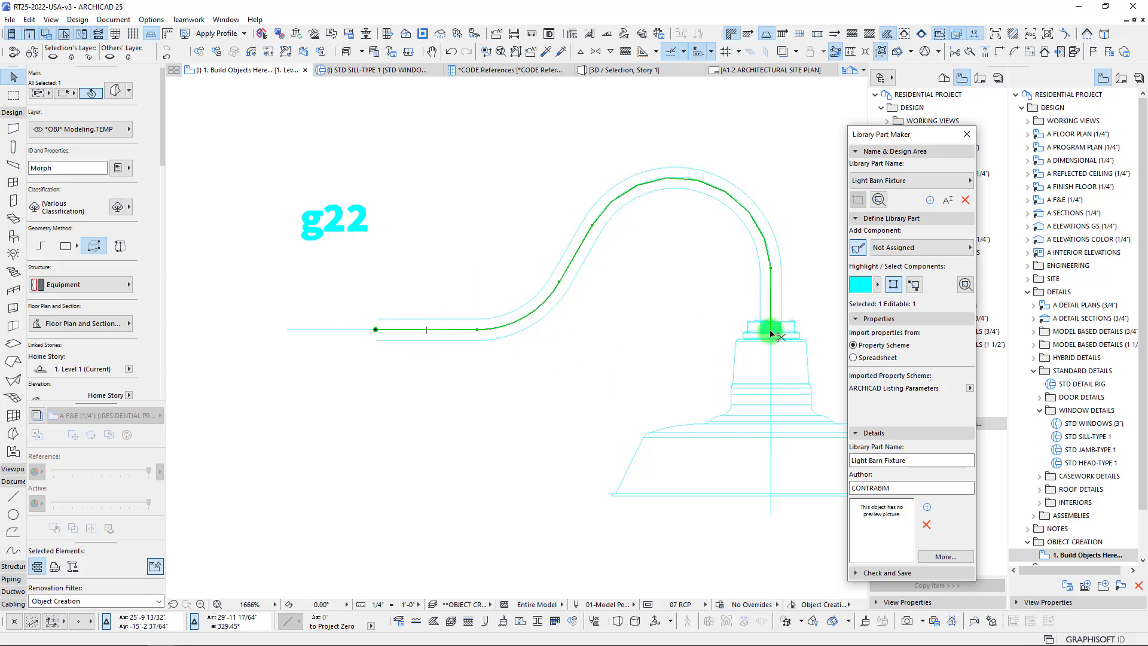
{"action": "key", "text": "ctrl+d"}
{"action": "scroll", "coordinate": [443, 333], "scroll_direction": "down", "scroll_amount": 4}
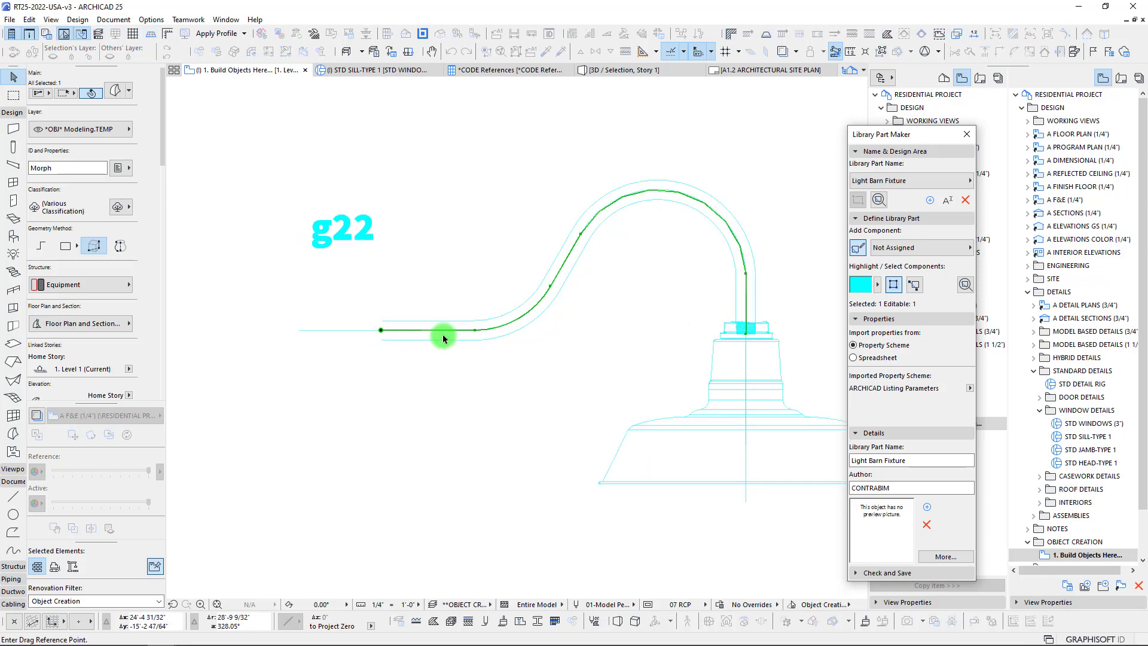
{"action": "middle_click_drag", "start_coordinate": [391, 338], "coordinate": [641, 337]}
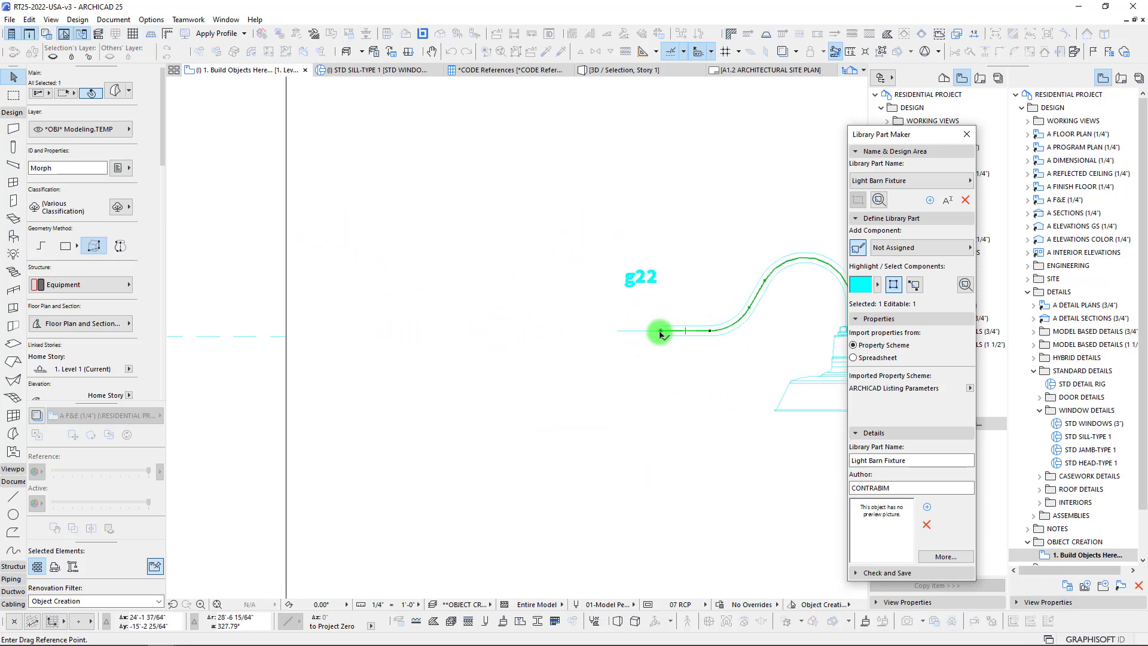
{"action": "left_click", "coordinate": [660, 332]}
{"action": "scroll", "coordinate": [484, 323], "scroll_direction": "down", "scroll_amount": 3}
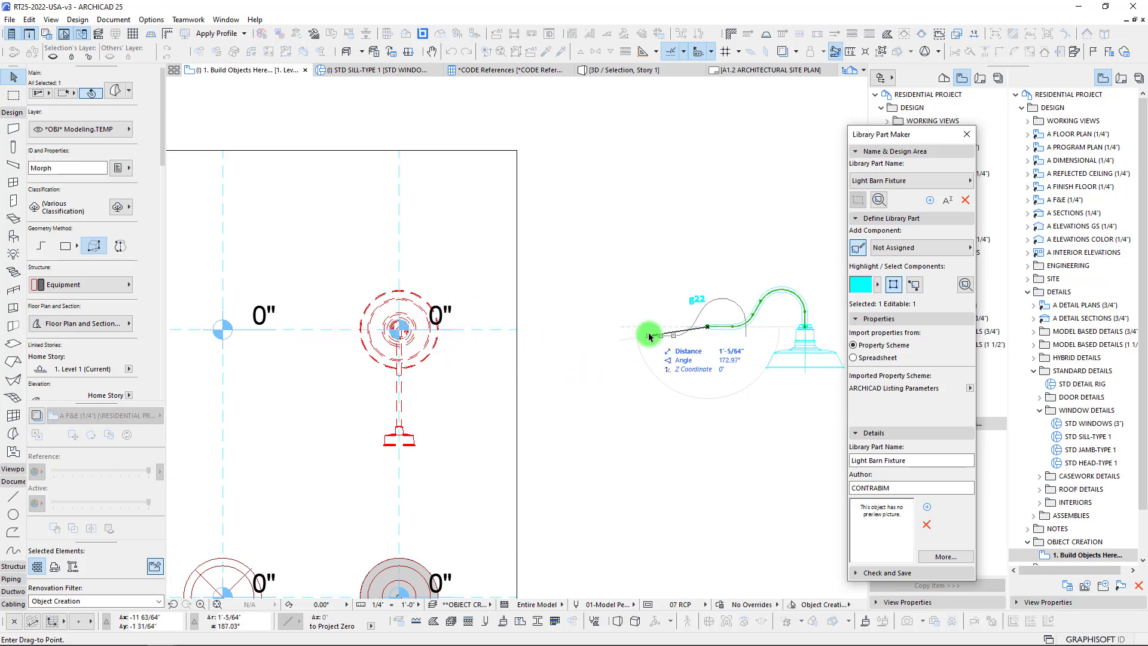
{"action": "scroll", "coordinate": [402, 423], "scroll_direction": "up", "scroll_amount": 2}
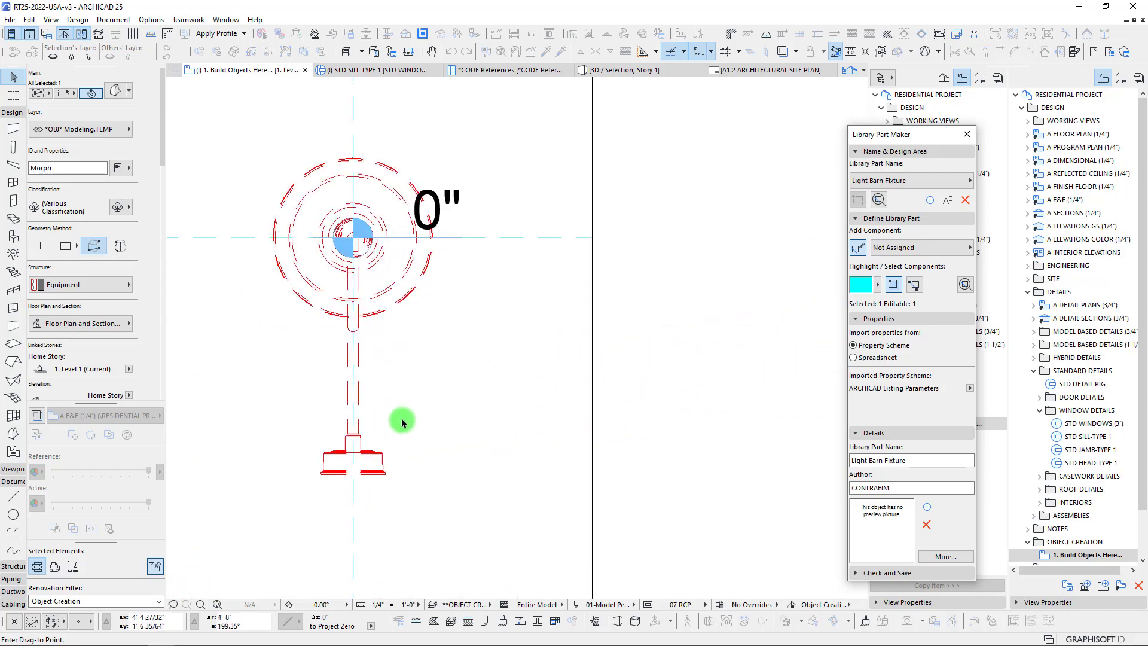
{"action": "scroll", "coordinate": [402, 422], "scroll_direction": "up", "scroll_amount": 3}
{"action": "left_click", "coordinate": [306, 444]}
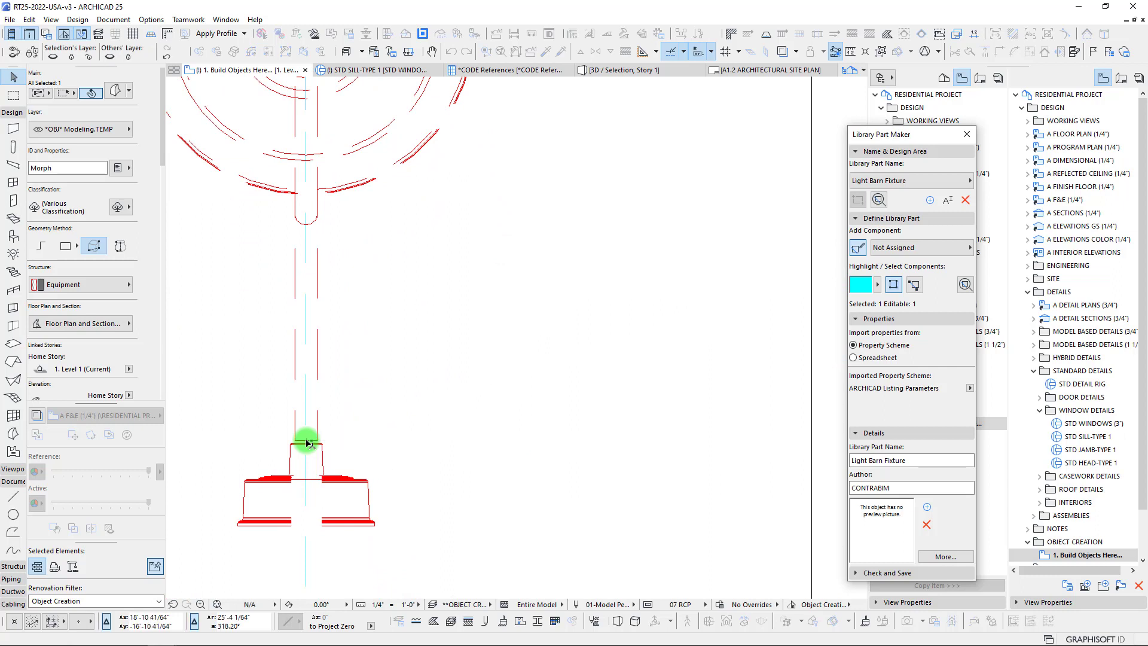
Step: Rotate the centreline morph 90° counterclockwise about its base end so its straight part follows the plan fixture's arm axis
{"action": "key", "text": "ctrl+e"}
{"action": "left_click", "coordinate": [307, 442]}
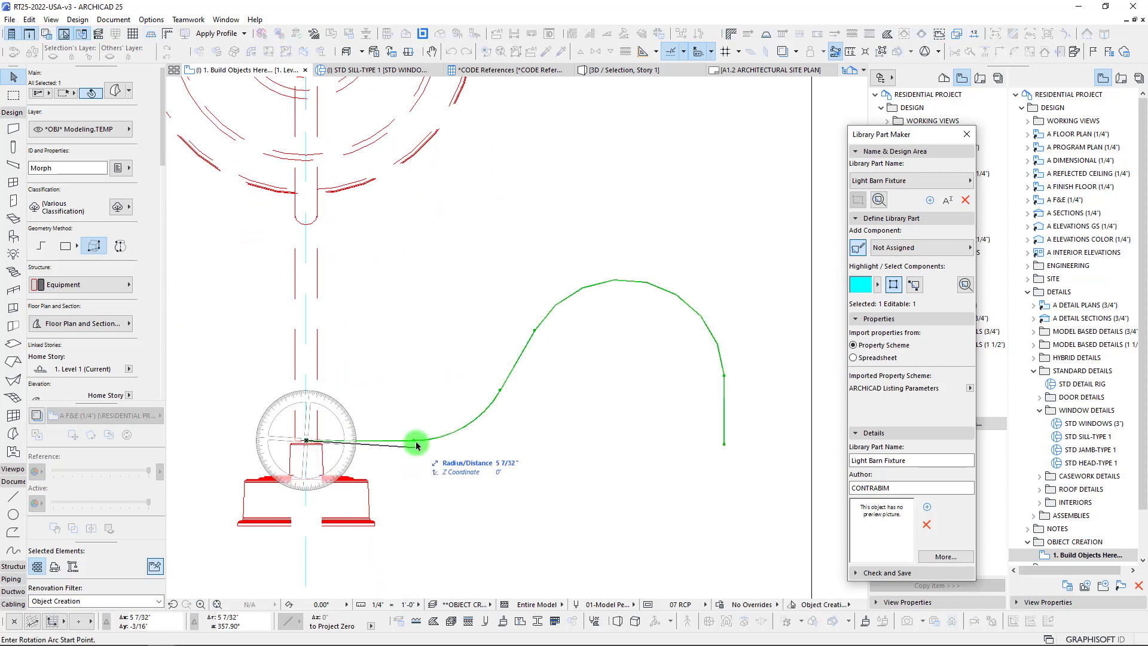
{"action": "left_click", "coordinate": [399, 440]}
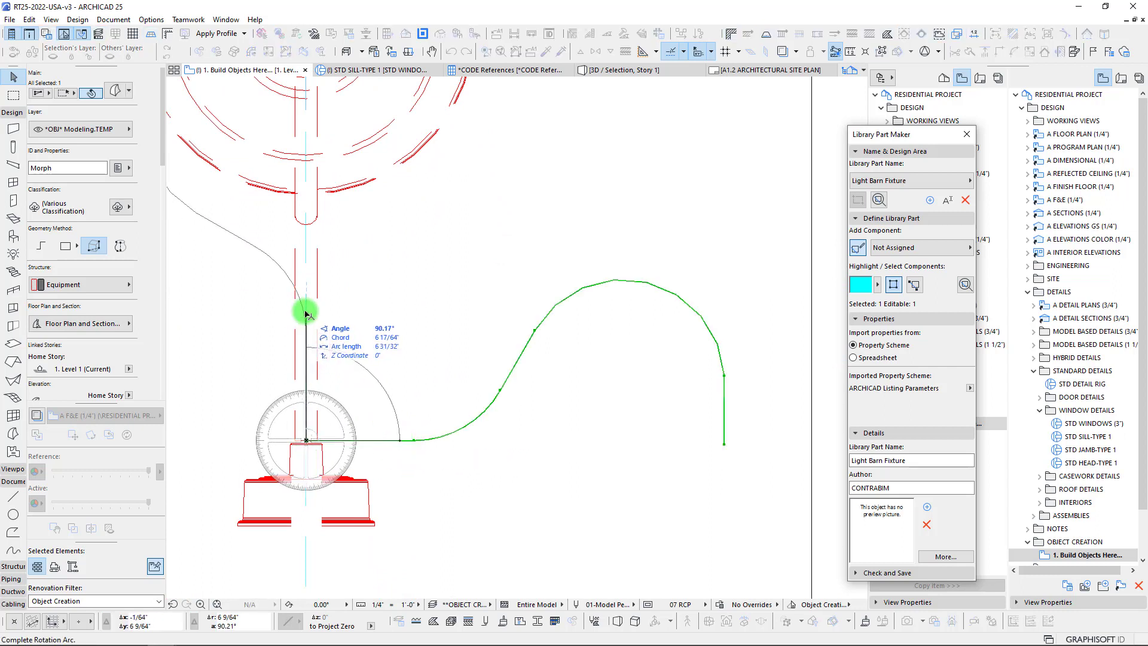
{"action": "left_click", "coordinate": [306, 315]}
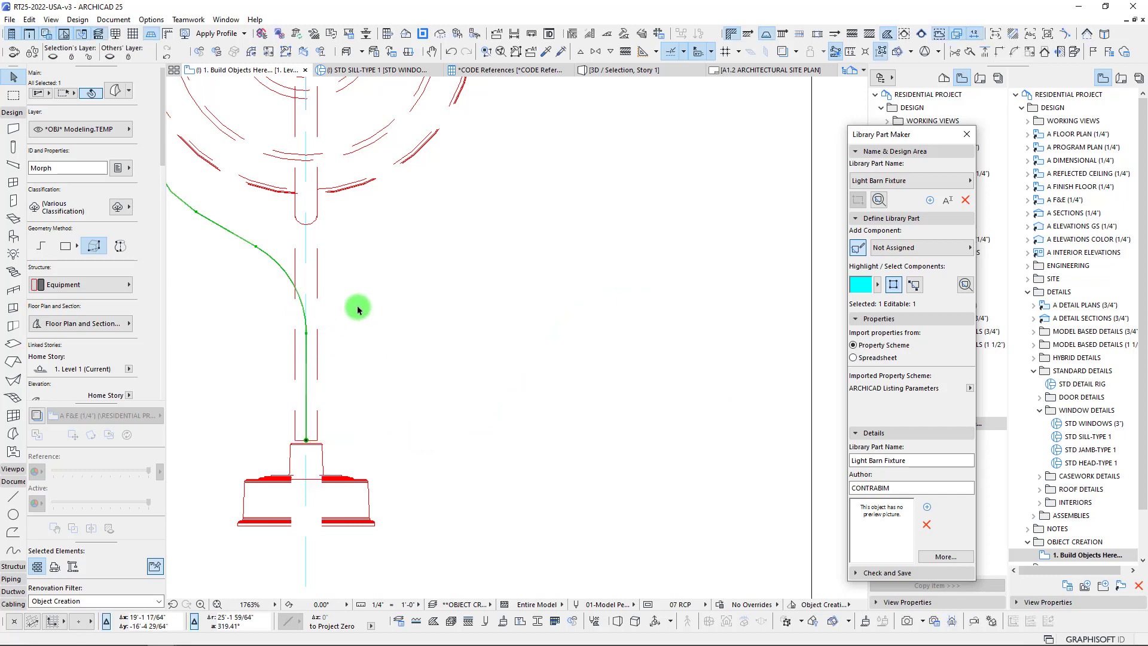
Step: Enclose the upper 2D RCP fixture and centreline morph in a marquee and show only that area in 3D
{"action": "scroll", "coordinate": [350, 296], "scroll_direction": "down", "scroll_amount": 4}
{"action": "left_click", "coordinate": [13, 94]}
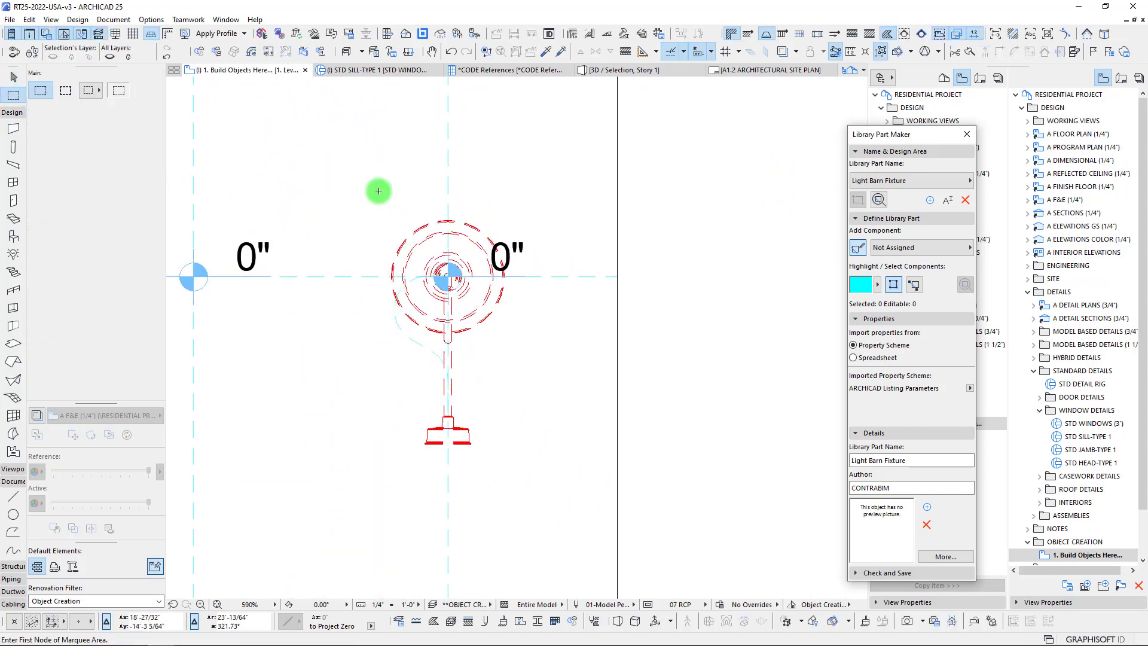
{"action": "left_click", "coordinate": [342, 158]}
{"action": "left_click", "coordinate": [565, 522]}
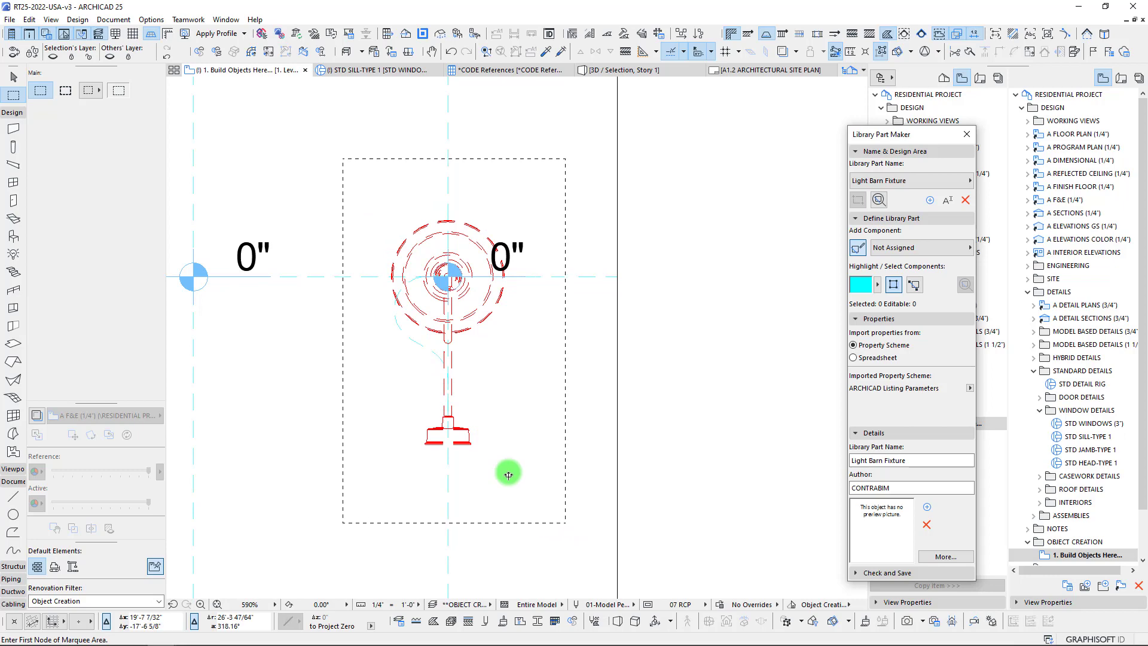
{"action": "key", "text": "F5"}
{"action": "middle_click_drag", "start_coordinate": [554, 337], "coordinate": [630, 369]}
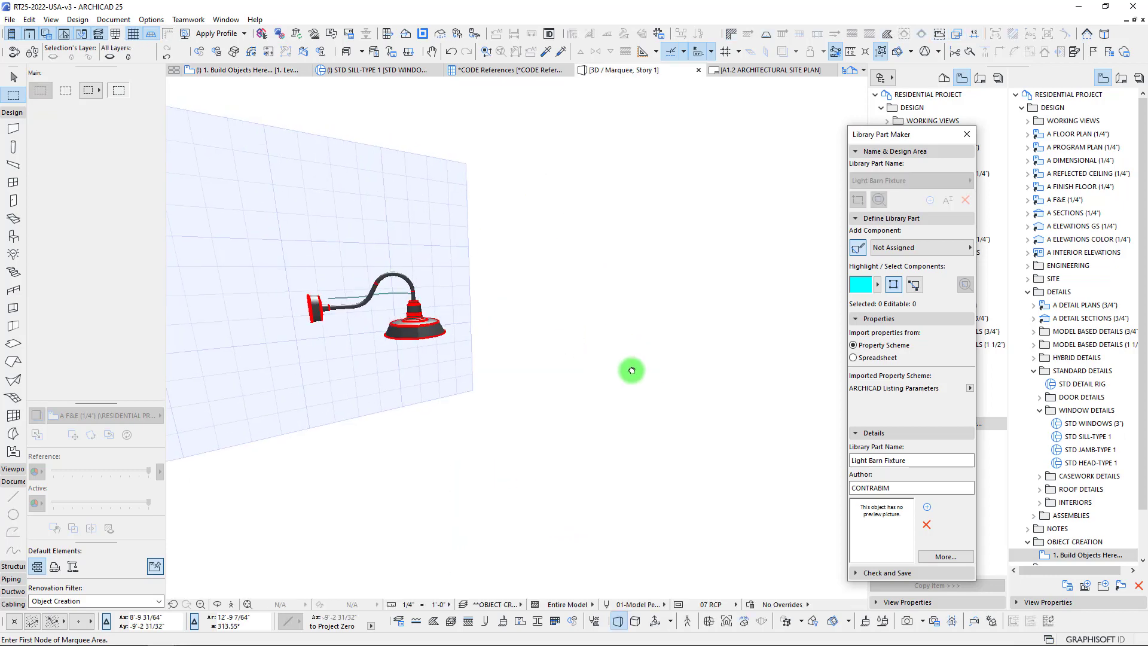
{"action": "middle_click_drag", "start_coordinate": [519, 323], "coordinate": [379, 337], "text": "shift"}
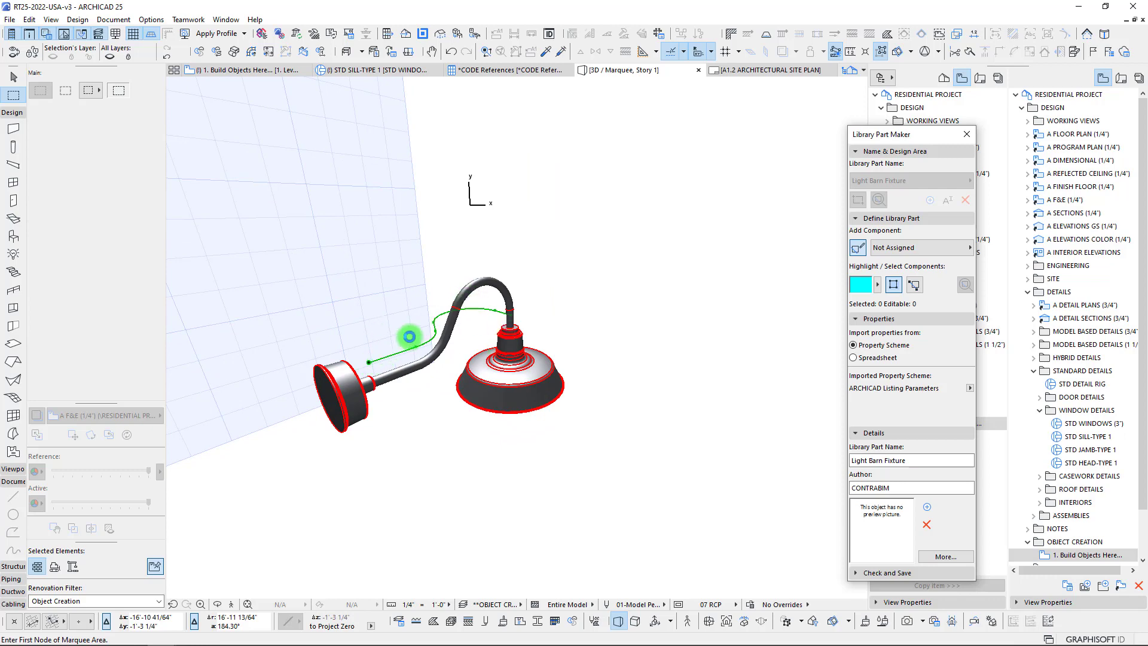
Step: Rotate the centreline morph 90° in 3D about the mounting base centre so its gooseneck stands upright in the arm's plane
{"action": "left_click", "coordinate": [406, 337]}
{"action": "middle_click_drag", "start_coordinate": [395, 356], "coordinate": [389, 416], "text": "shift"}
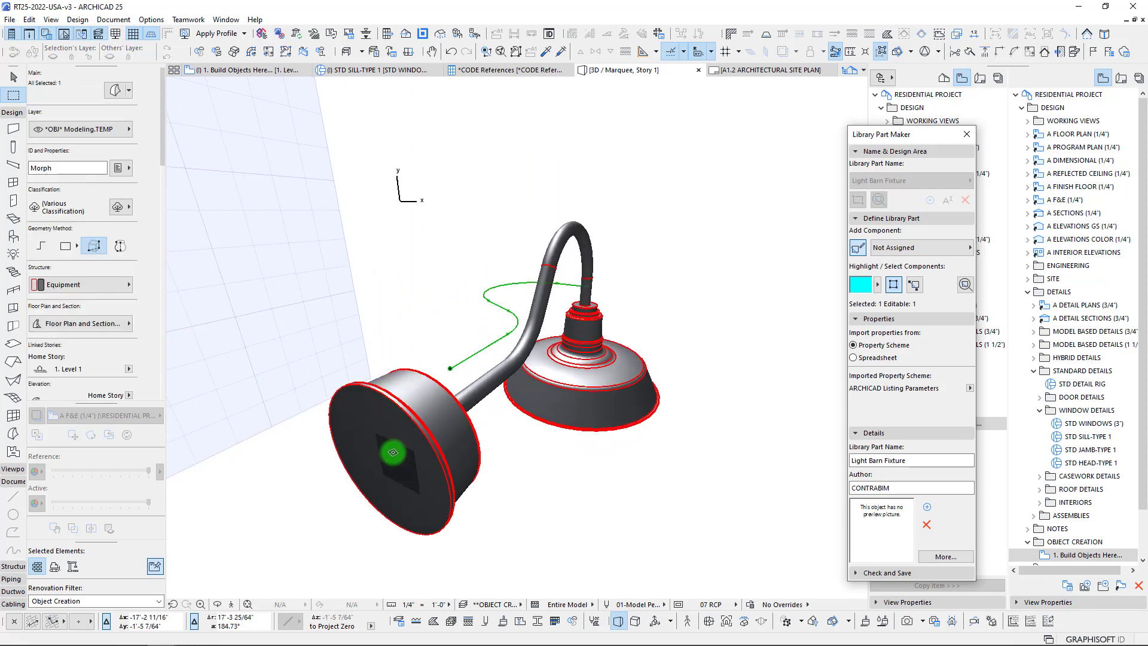
{"action": "key", "text": "ctrl+e"}
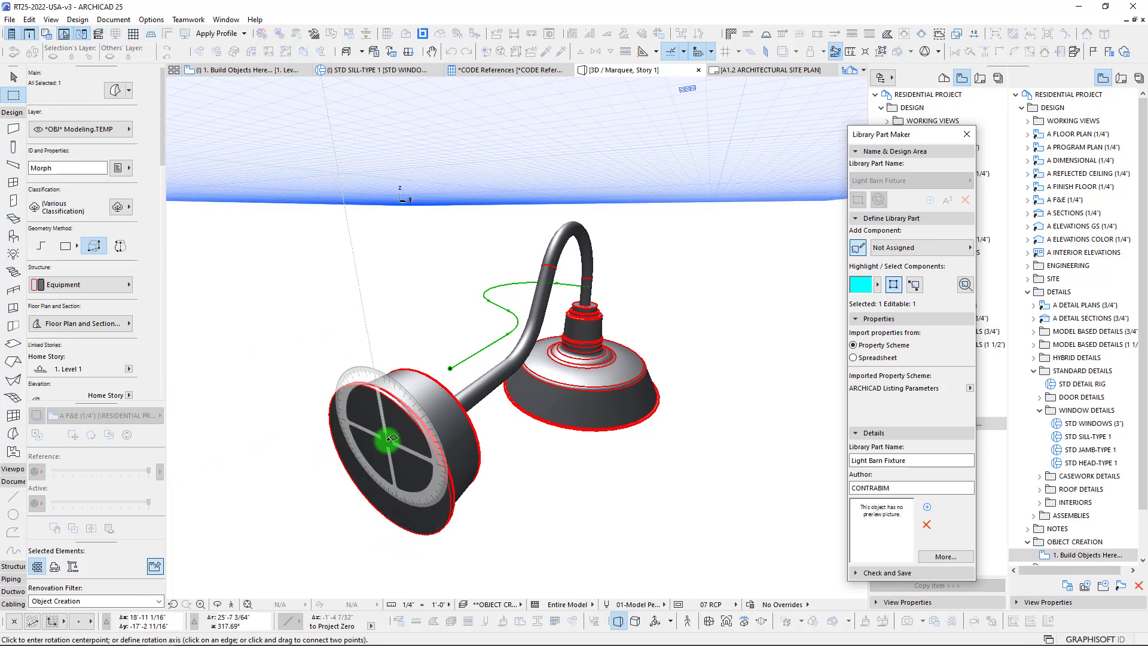
{"action": "left_click", "coordinate": [391, 432]}
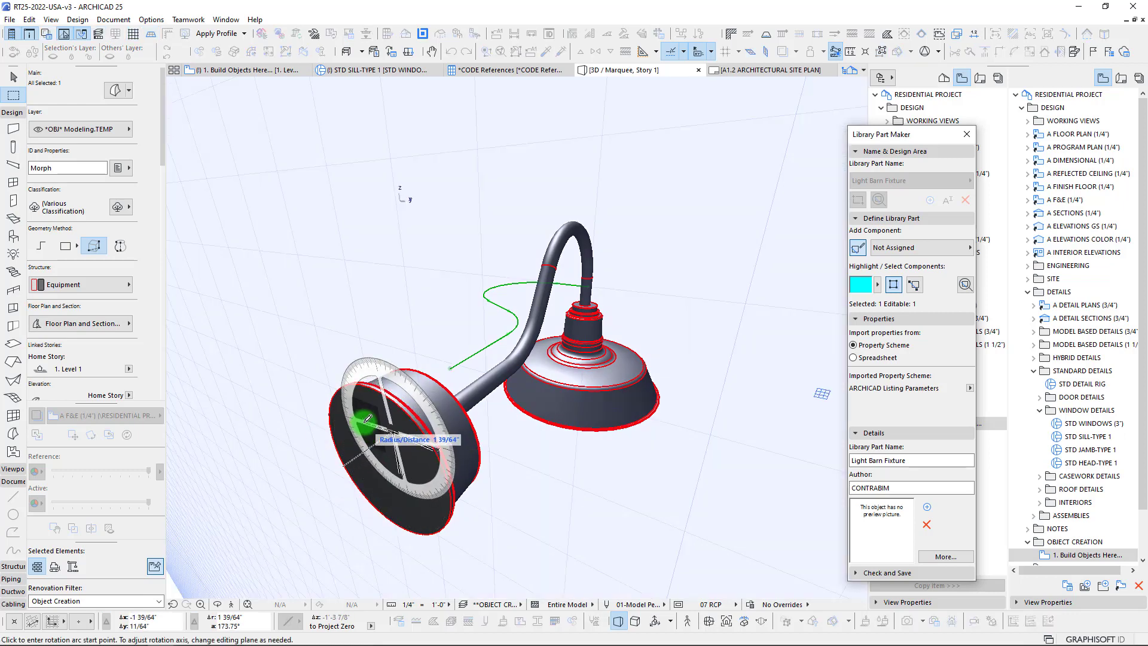
{"action": "left_click", "coordinate": [369, 420]}
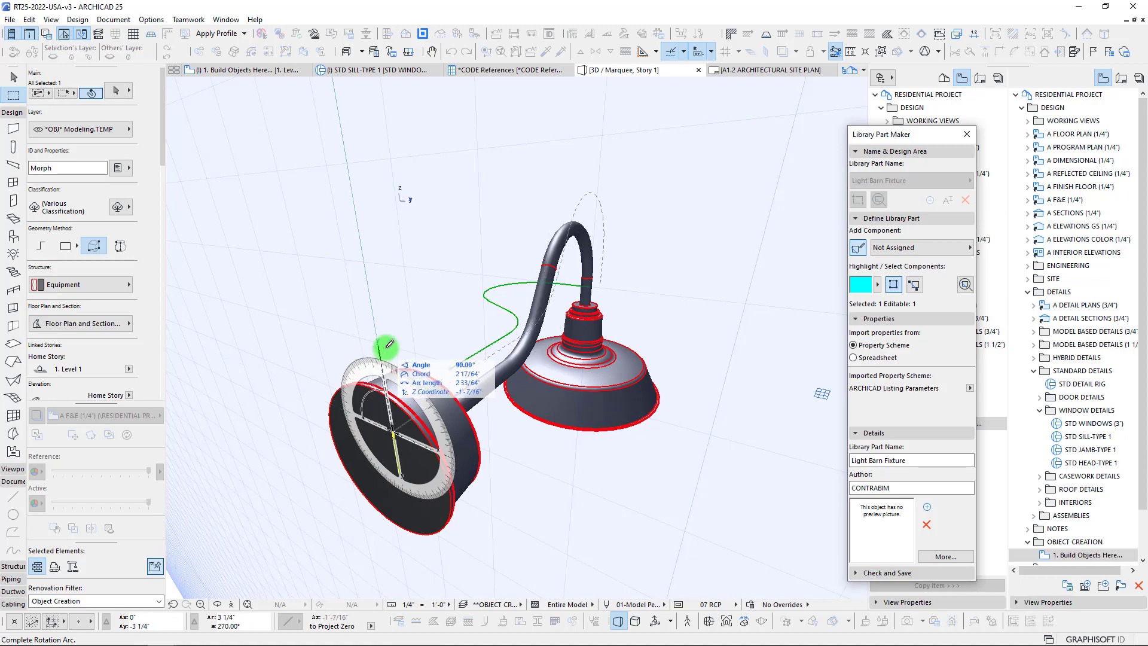
{"action": "left_click", "coordinate": [389, 344]}
{"action": "scroll", "coordinate": [485, 302], "scroll_direction": "up", "scroll_amount": 5}
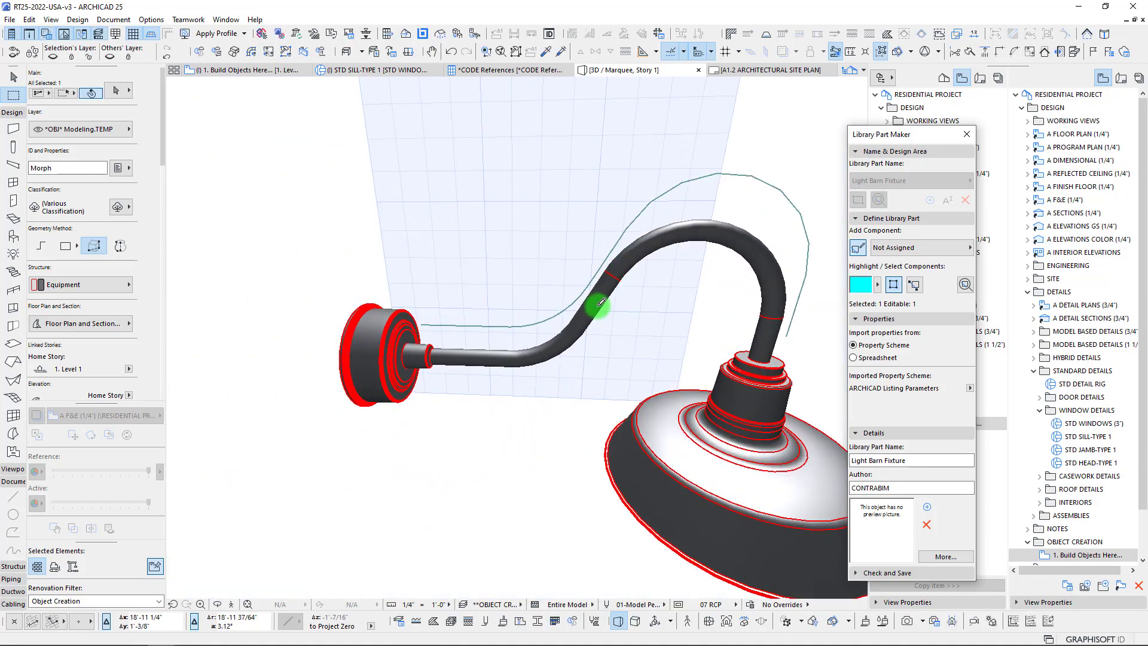
Step: Move the centreline morph by its straight end to the centre of the arm tube's end face beside the mounting base
{"action": "scroll", "coordinate": [486, 333], "scroll_direction": "down", "scroll_amount": 5}
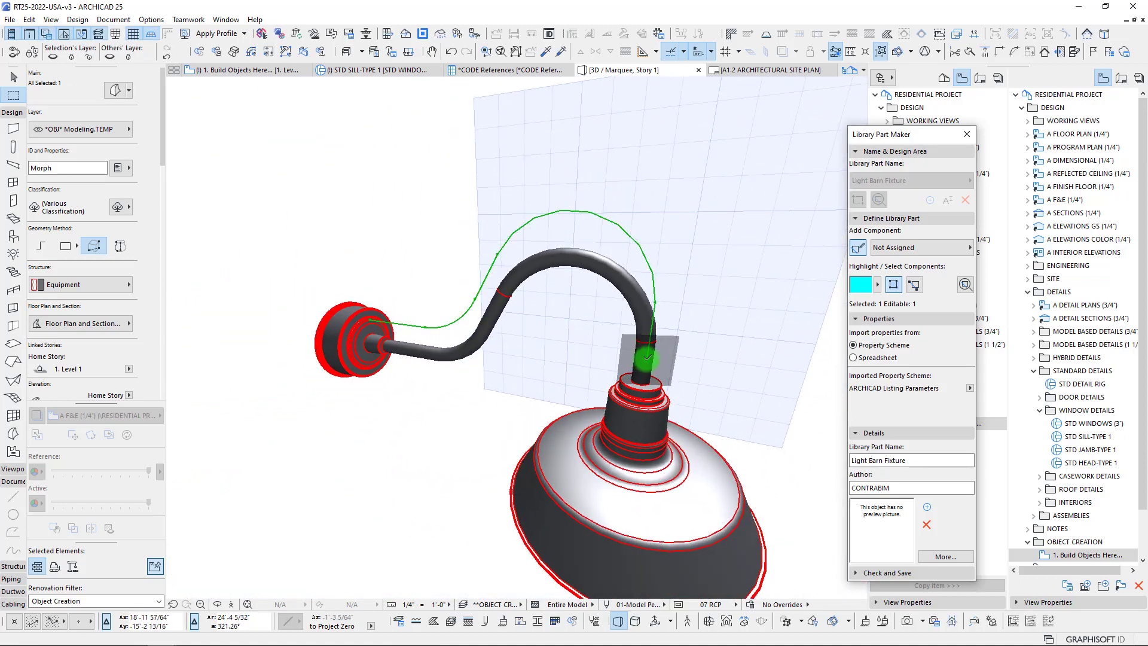
{"action": "key", "text": "ctrl+d"}
{"action": "left_click", "coordinate": [370, 321]}
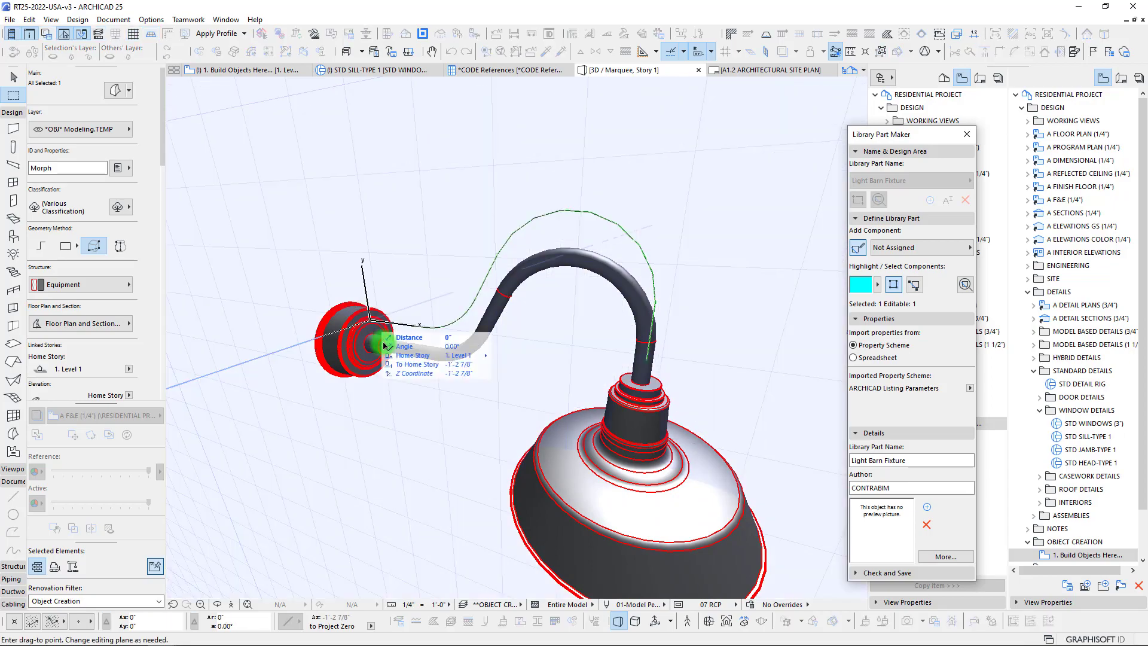
{"action": "scroll", "coordinate": [379, 344], "scroll_direction": "up", "scroll_amount": 1}
{"action": "scroll", "coordinate": [378, 345], "scroll_direction": "up", "scroll_amount": 5}
{"action": "scroll", "coordinate": [461, 395], "scroll_direction": "down", "scroll_amount": 4}
{"action": "scroll", "coordinate": [377, 334], "scroll_direction": "up", "scroll_amount": 3}
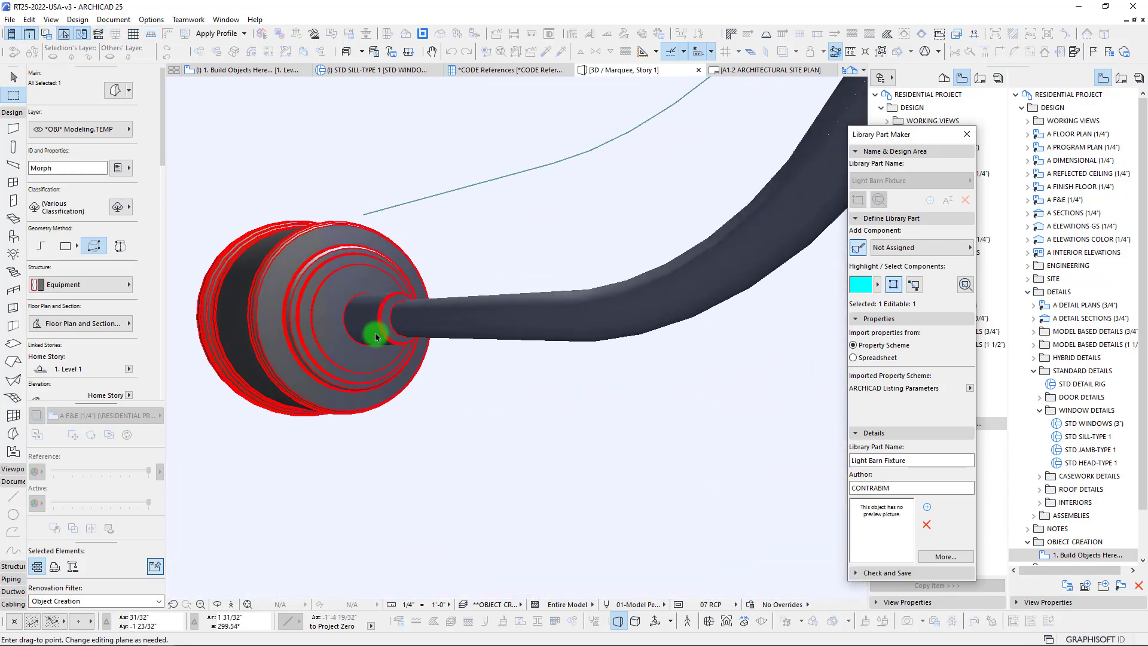
{"action": "scroll", "coordinate": [379, 328], "scroll_direction": "down", "scroll_amount": 2}
{"action": "middle_click_drag", "start_coordinate": [379, 328], "coordinate": [512, 346], "text": "shift"}
{"action": "scroll", "coordinate": [512, 346], "scroll_direction": "up", "scroll_amount": 3}
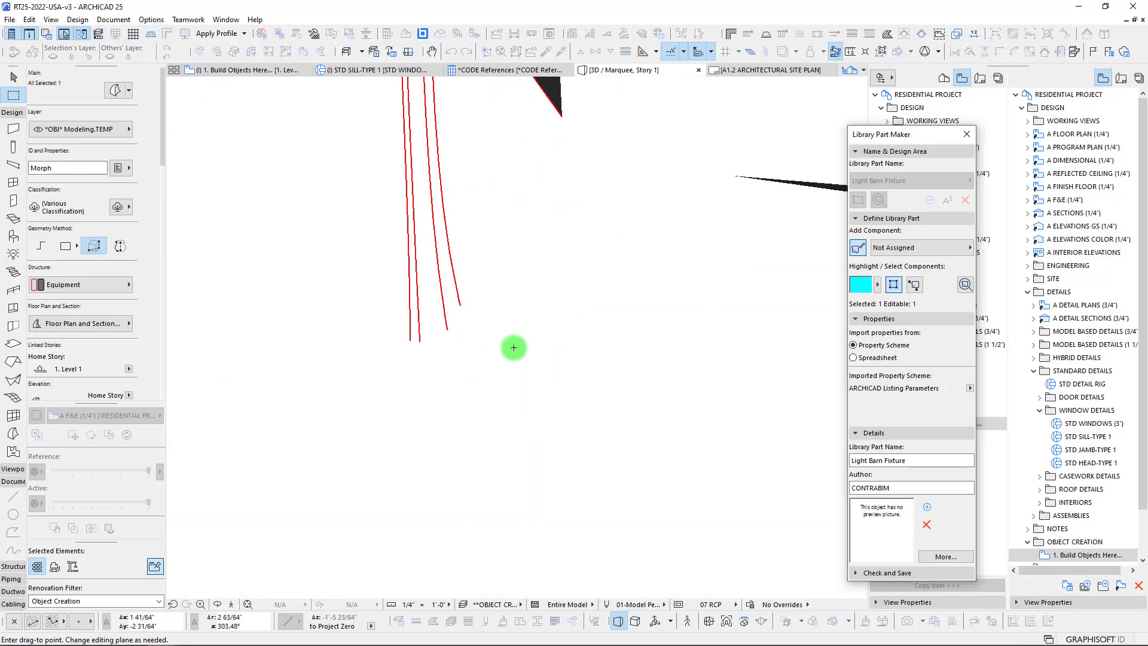
{"action": "scroll", "coordinate": [510, 336], "scroll_direction": "down", "scroll_amount": 3}
{"action": "scroll", "coordinate": [513, 300], "scroll_direction": "up", "scroll_amount": 5}
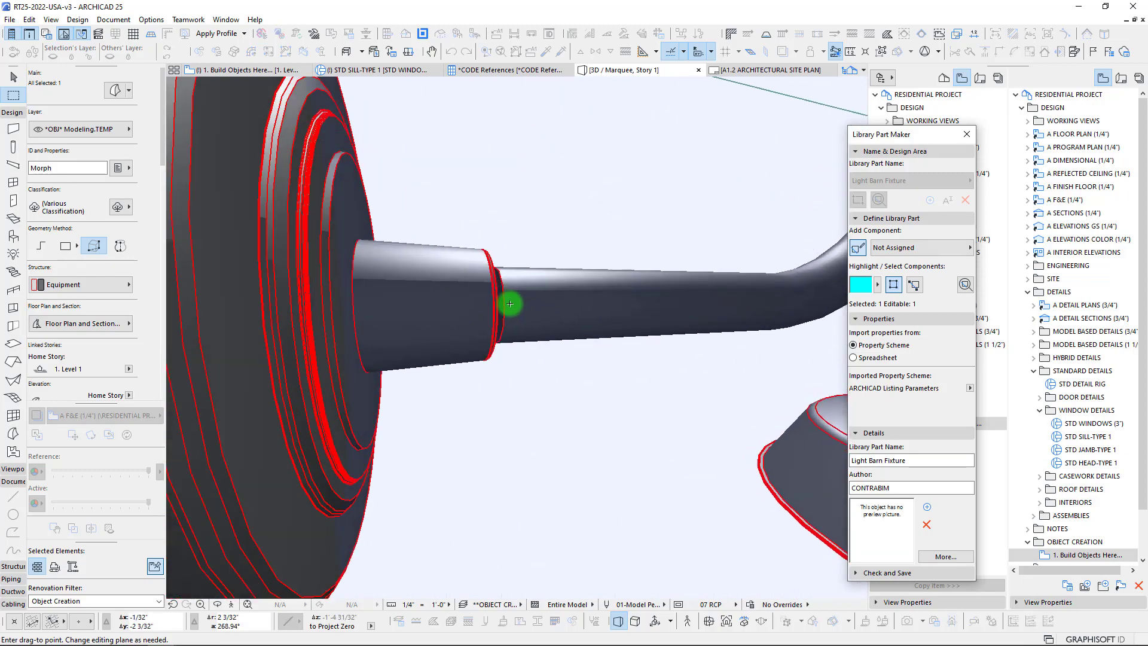
{"action": "middle_click_drag", "start_coordinate": [484, 258], "coordinate": [463, 350]}
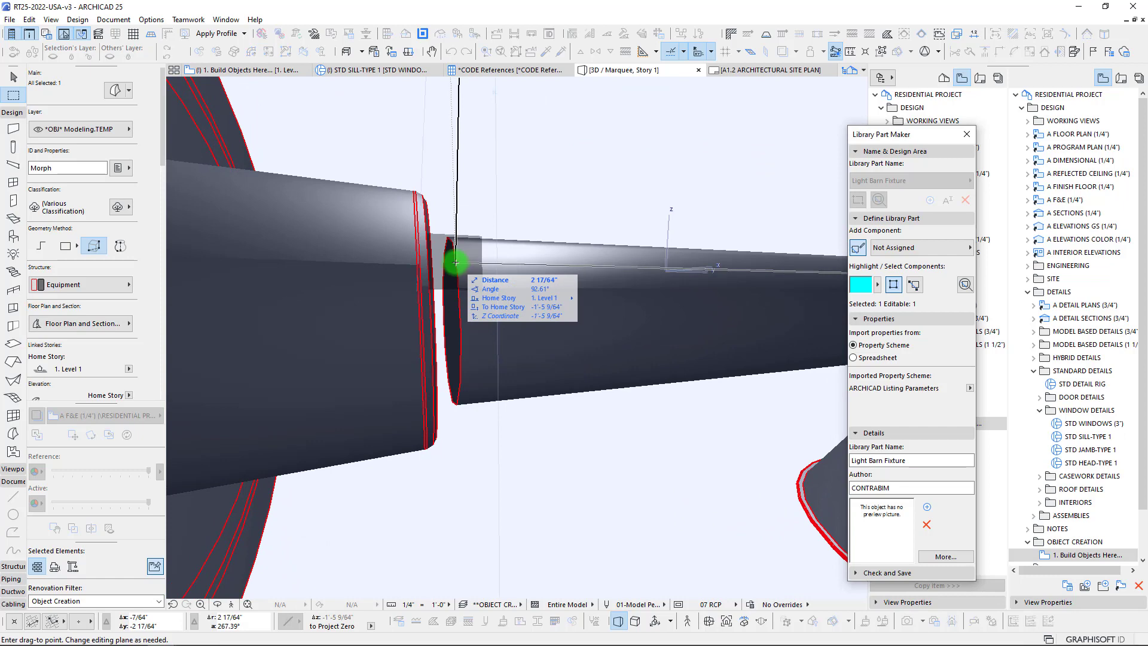
{"action": "scroll", "coordinate": [461, 290], "scroll_direction": "up", "scroll_amount": 6}
{"action": "middle_click_drag", "start_coordinate": [404, 256], "coordinate": [502, 305]}
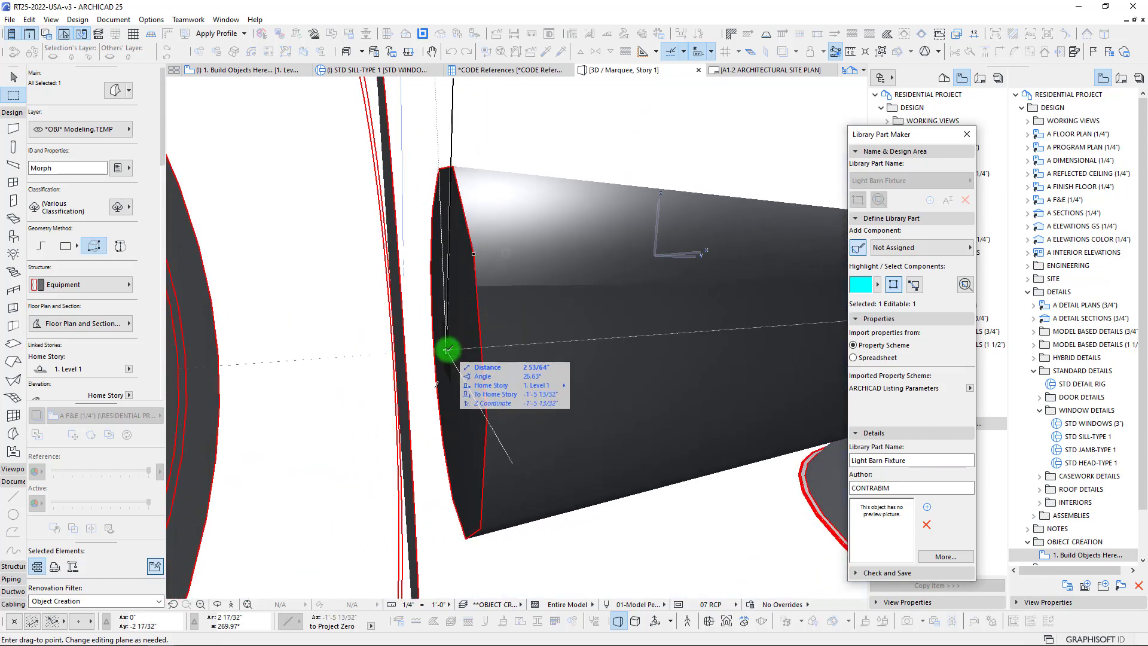
{"action": "left_click", "coordinate": [446, 350]}
{"action": "scroll", "coordinate": [578, 282], "scroll_direction": "down", "scroll_amount": 7}
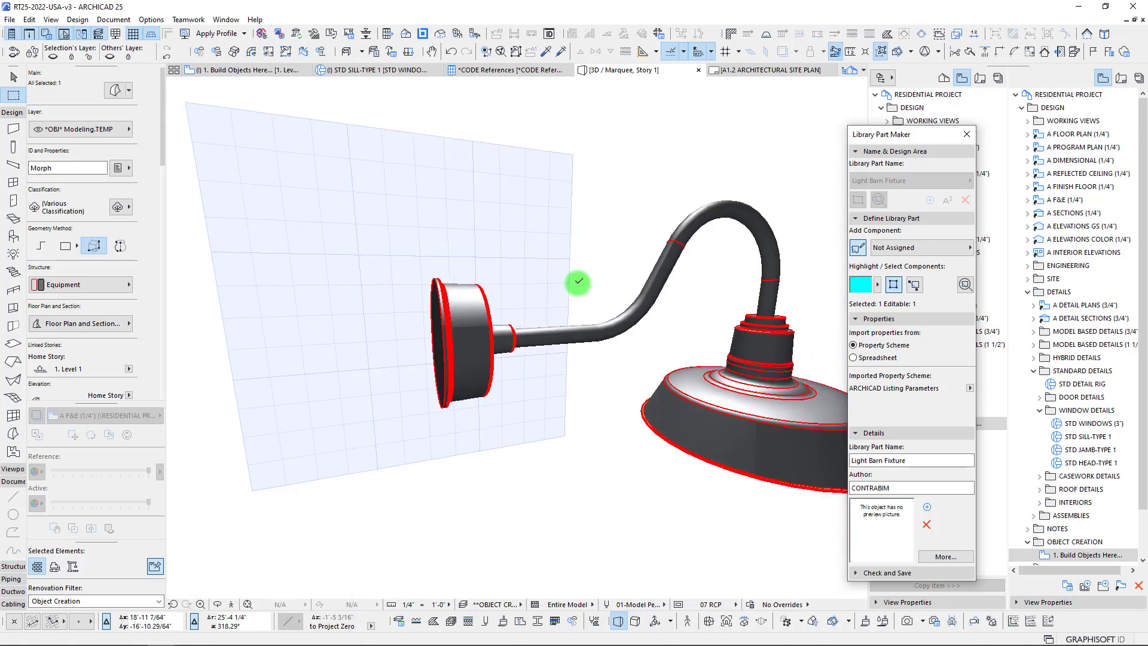
{"action": "middle_click_drag", "start_coordinate": [578, 282], "coordinate": [578, 282], "text": "shift"}
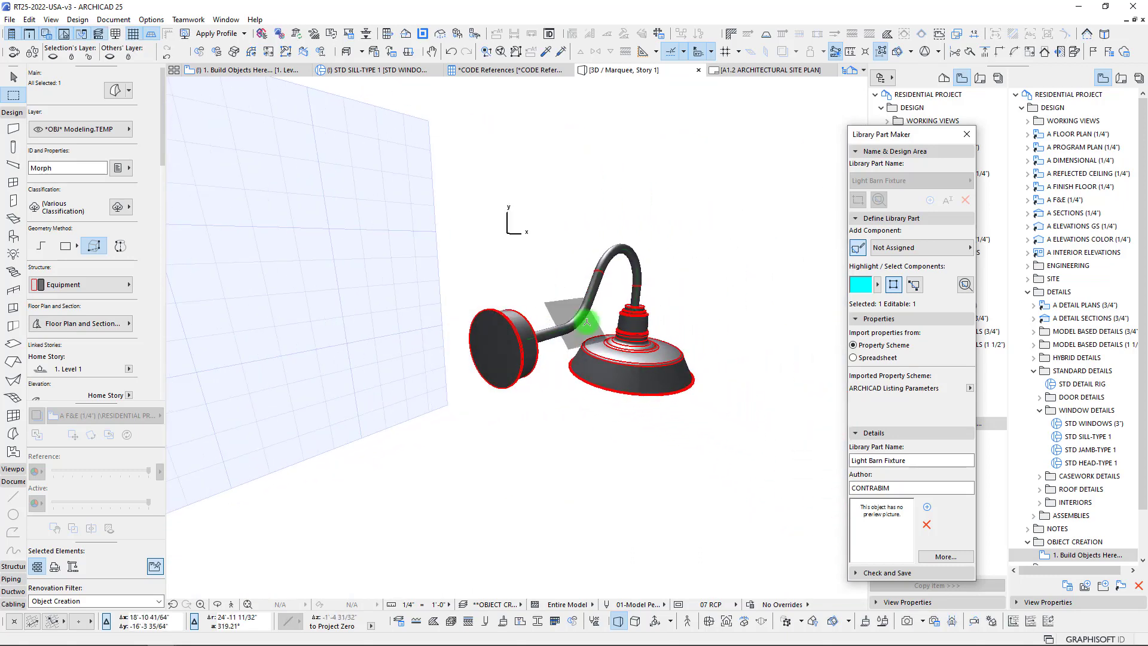
Step: On the floor plan, copy the fixture morphs and arm centreline from the upper 2D RCP hotspot to the upper 2D Elec hotspot
{"action": "key", "text": "F2"}
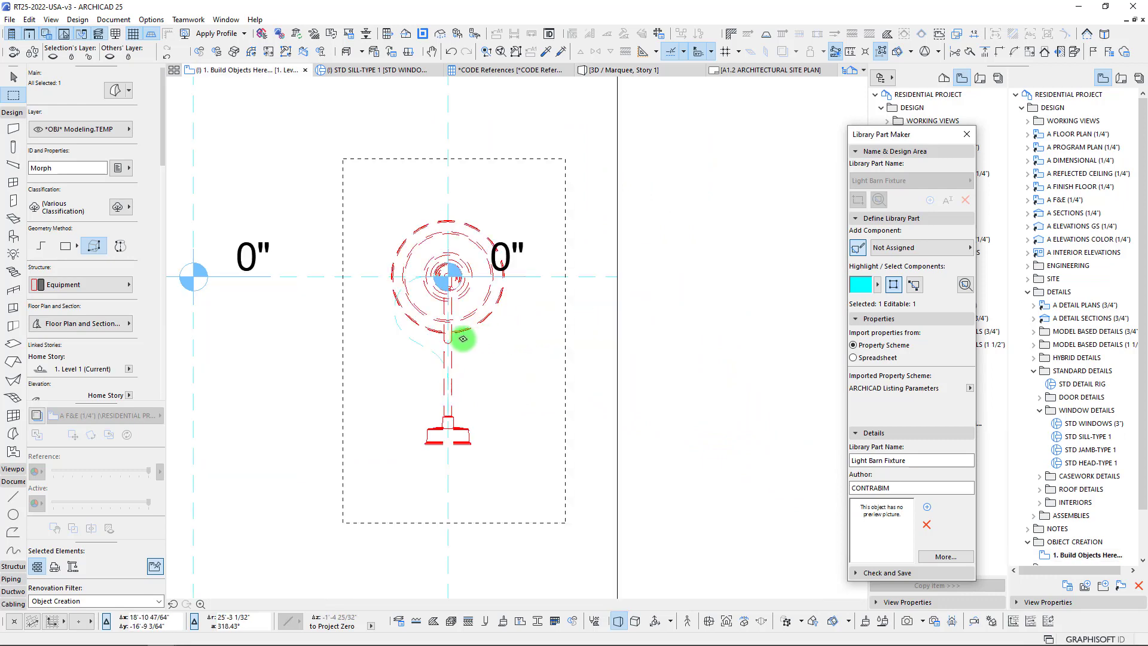
{"action": "key", "text": "Escape"}
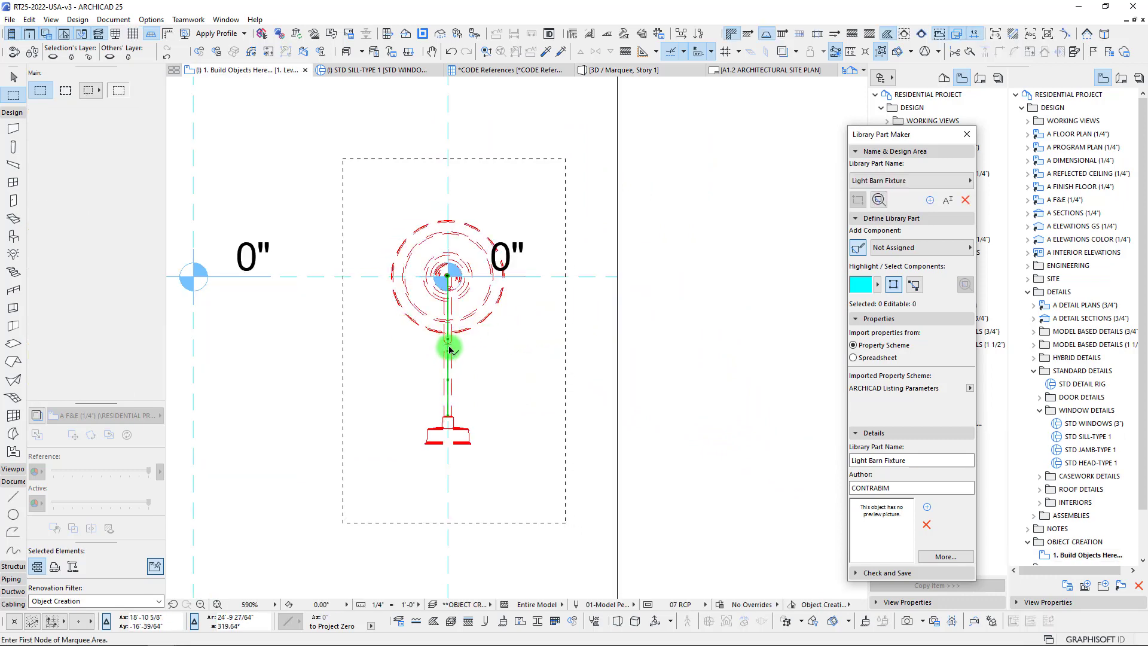
{"action": "left_click", "coordinate": [454, 418], "text": "shift"}
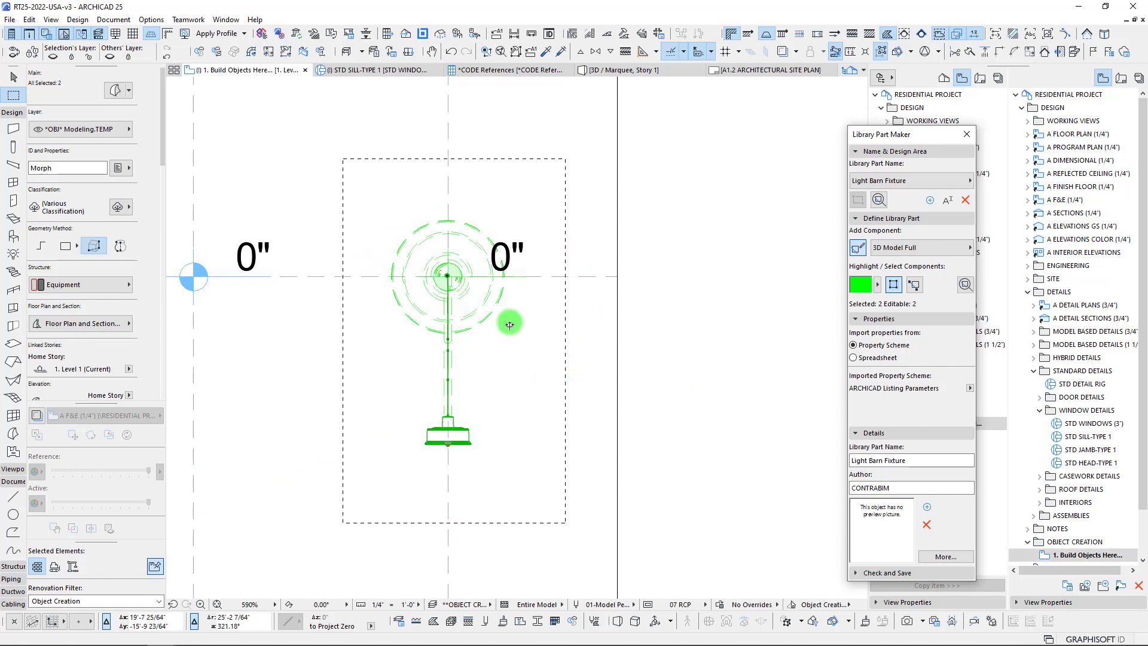
{"action": "left_click", "coordinate": [486, 312], "text": "shift"}
{"action": "left_click", "coordinate": [448, 276], "text": "shift"}
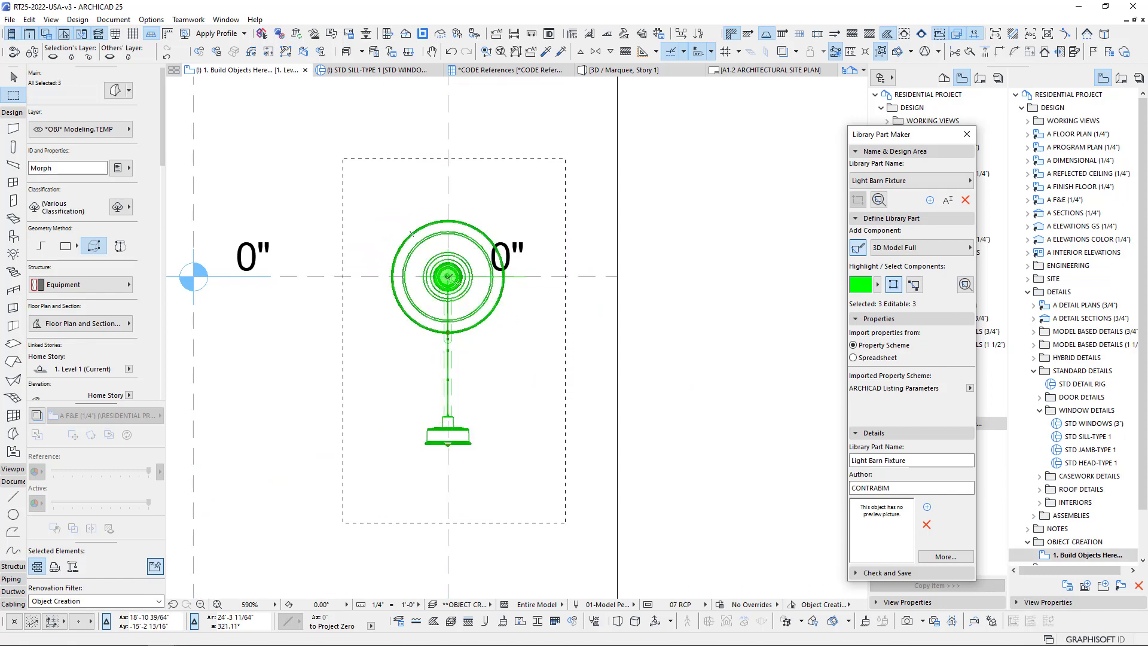
{"action": "key", "text": "ctrl+shift+d"}
{"action": "left_click", "coordinate": [448, 276]}
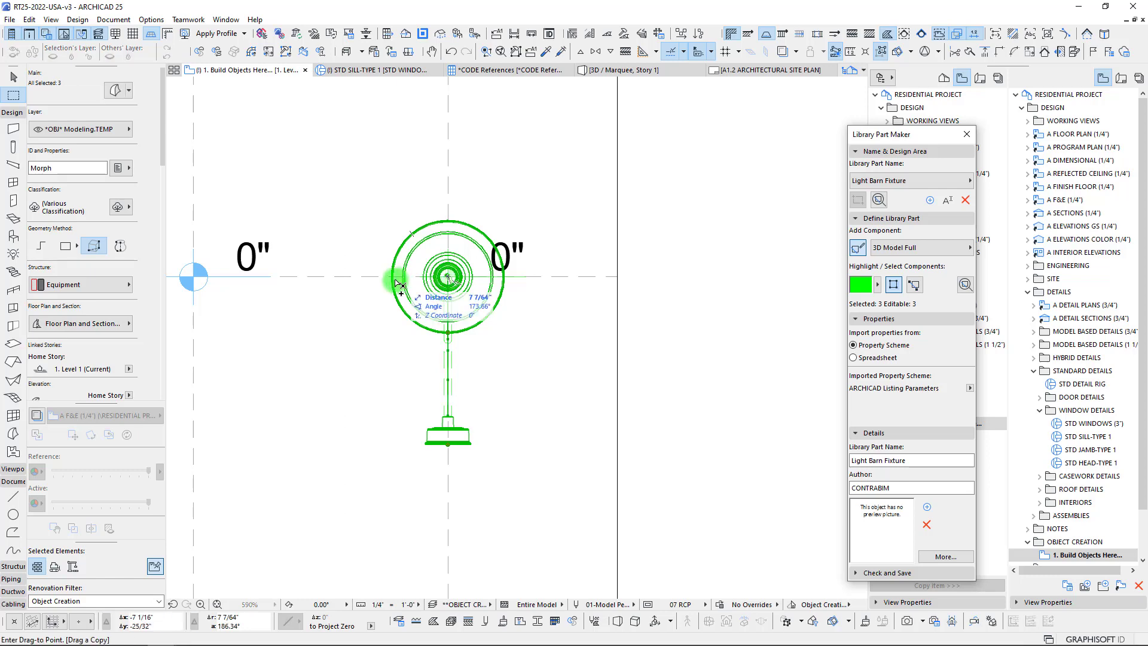
{"action": "scroll", "coordinate": [393, 281], "scroll_direction": "down", "scroll_amount": 3}
{"action": "middle_click_drag", "start_coordinate": [393, 282], "coordinate": [581, 286]}
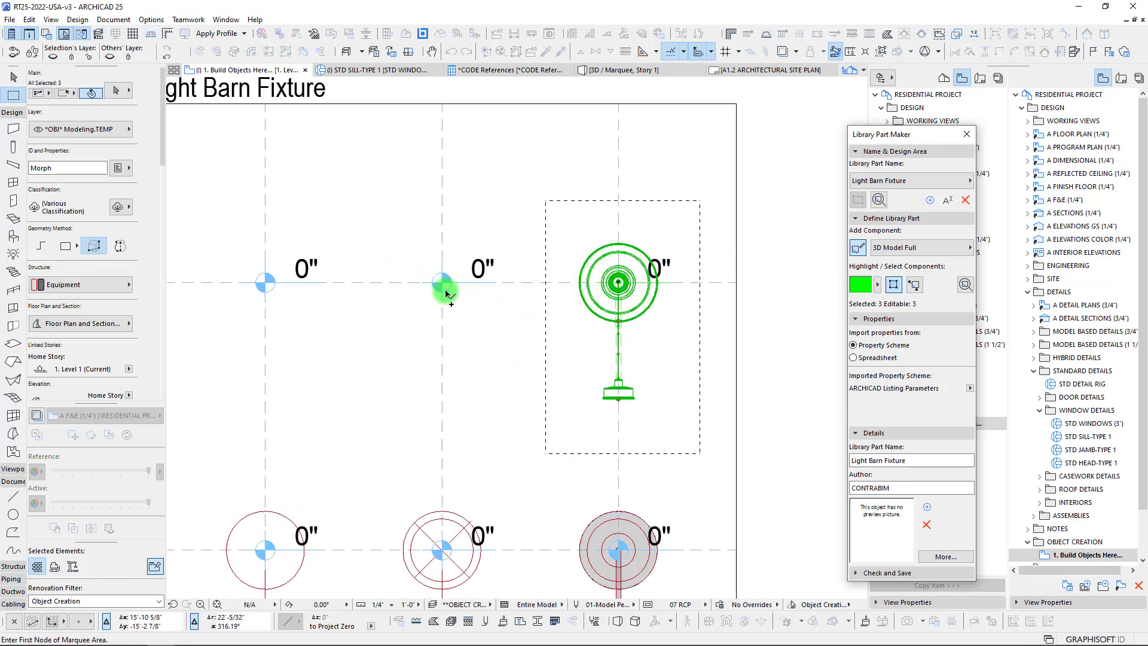
{"action": "left_click", "coordinate": [441, 282]}
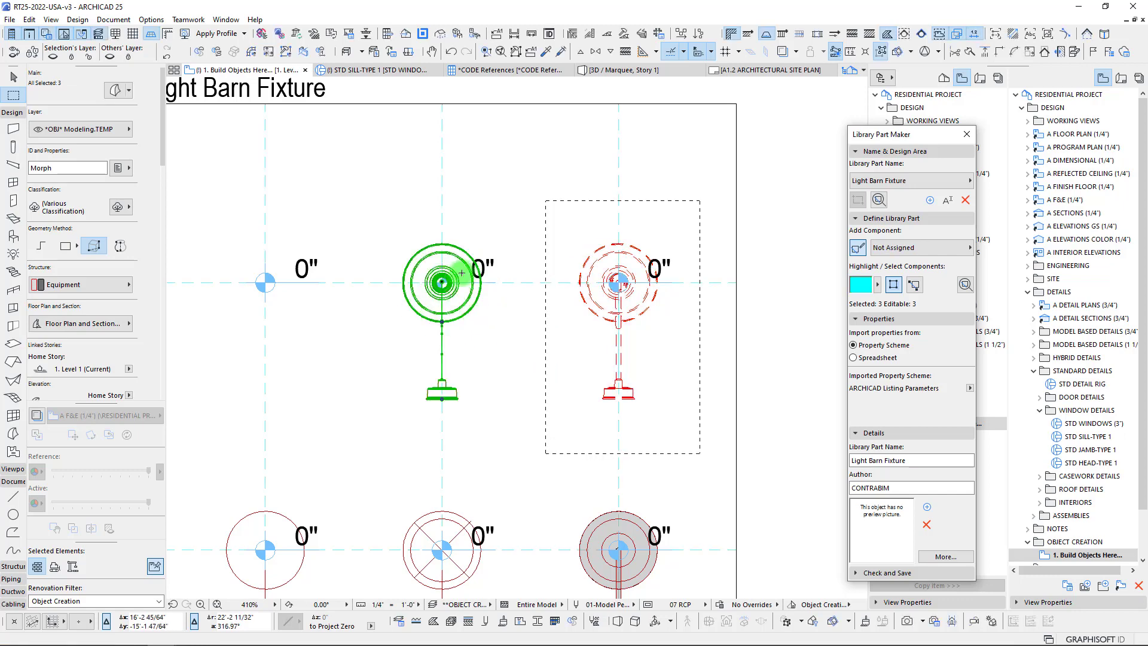
{"action": "key", "text": "Escape"}
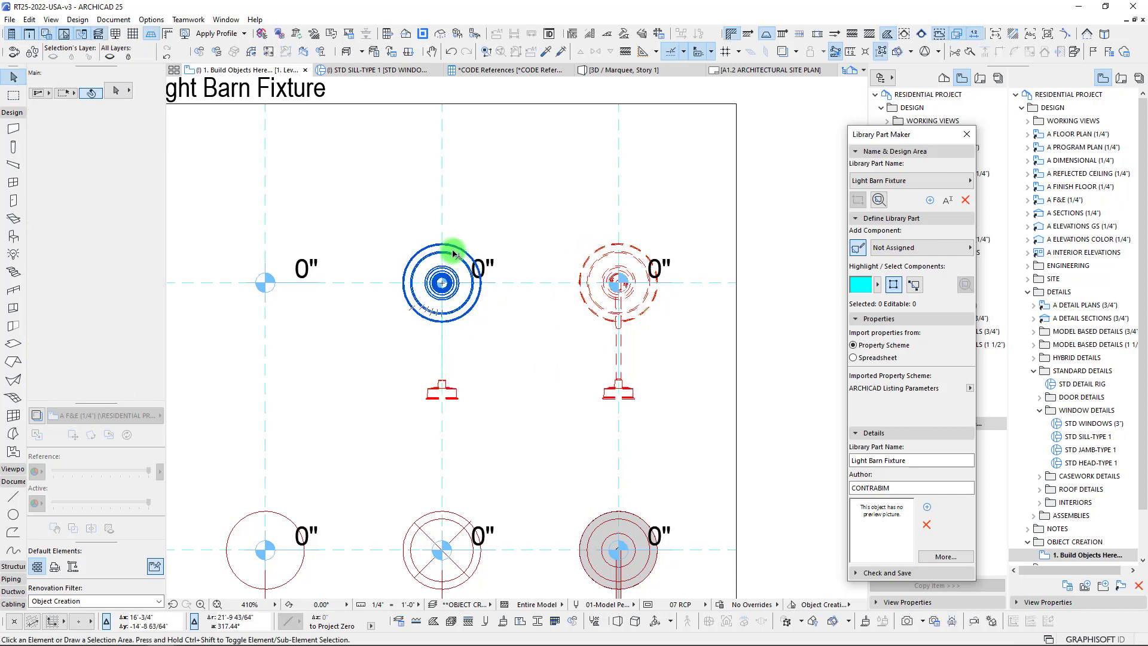
Step: Start a revolved morph profile where the side-view fixture's vertical centreline meets the shade's bottom edge
{"action": "scroll", "coordinate": [520, 316], "scroll_direction": "down", "scroll_amount": 4}
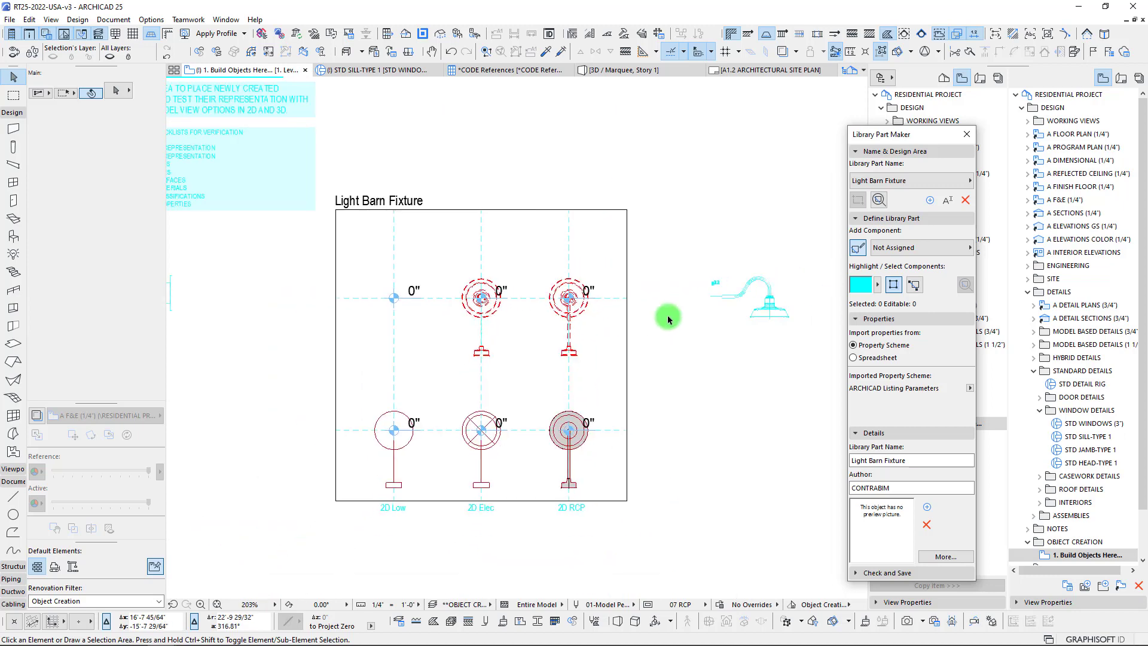
{"action": "middle_click_drag", "start_coordinate": [669, 317], "coordinate": [430, 297]}
{"action": "scroll", "coordinate": [527, 287], "scroll_direction": "up", "scroll_amount": 10}
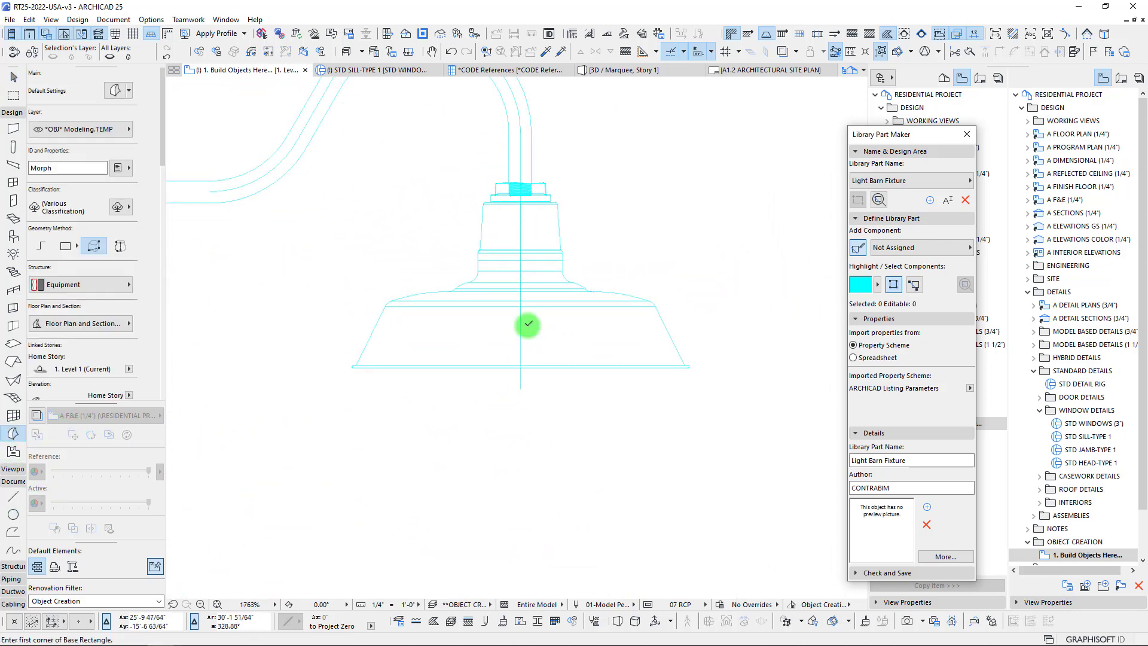
{"action": "scroll", "coordinate": [517, 362], "scroll_direction": "up", "scroll_amount": 6}
{"action": "left_click", "coordinate": [519, 361]}
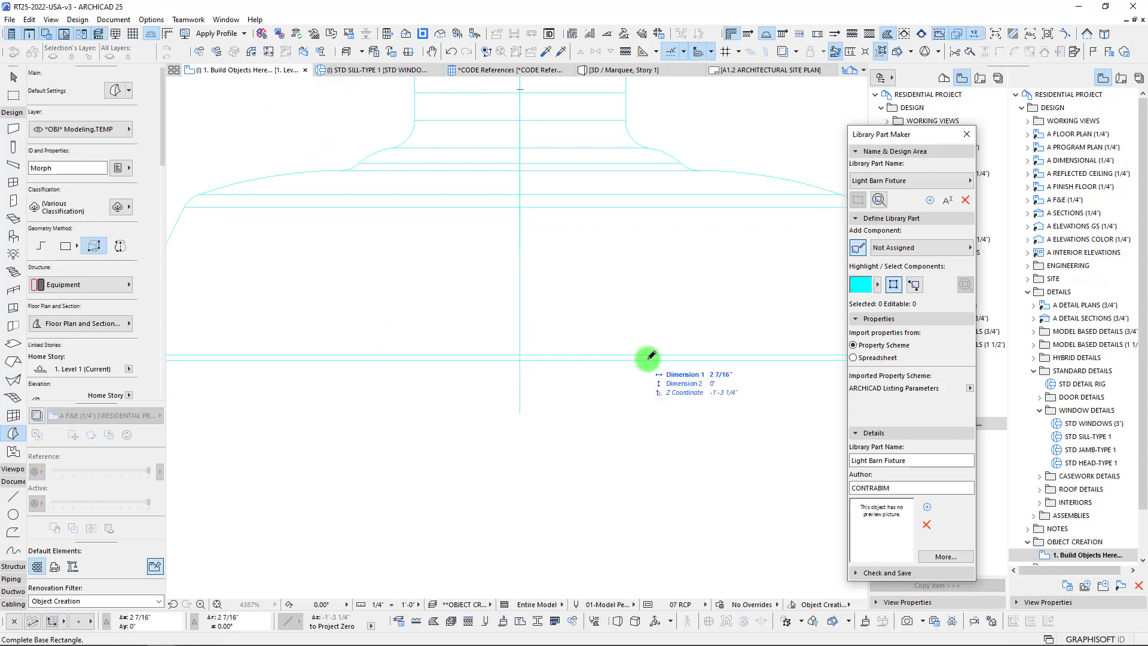
{"action": "scroll", "coordinate": [633, 351], "scroll_direction": "down", "scroll_amount": 4}
{"action": "left_click", "coordinate": [120, 247]}
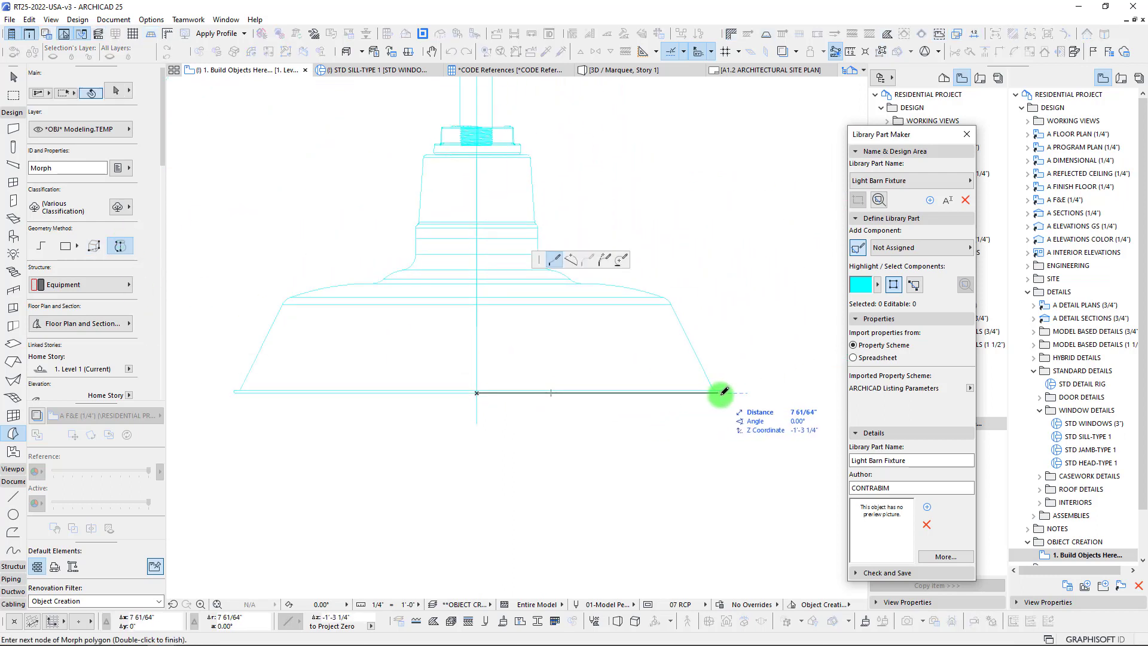
Step: Trace the profile about 7 7/8" along the shade's bottom edge, up its sloped side and in along its top with straight segments
{"action": "scroll", "coordinate": [721, 390], "scroll_direction": "up", "scroll_amount": 6}
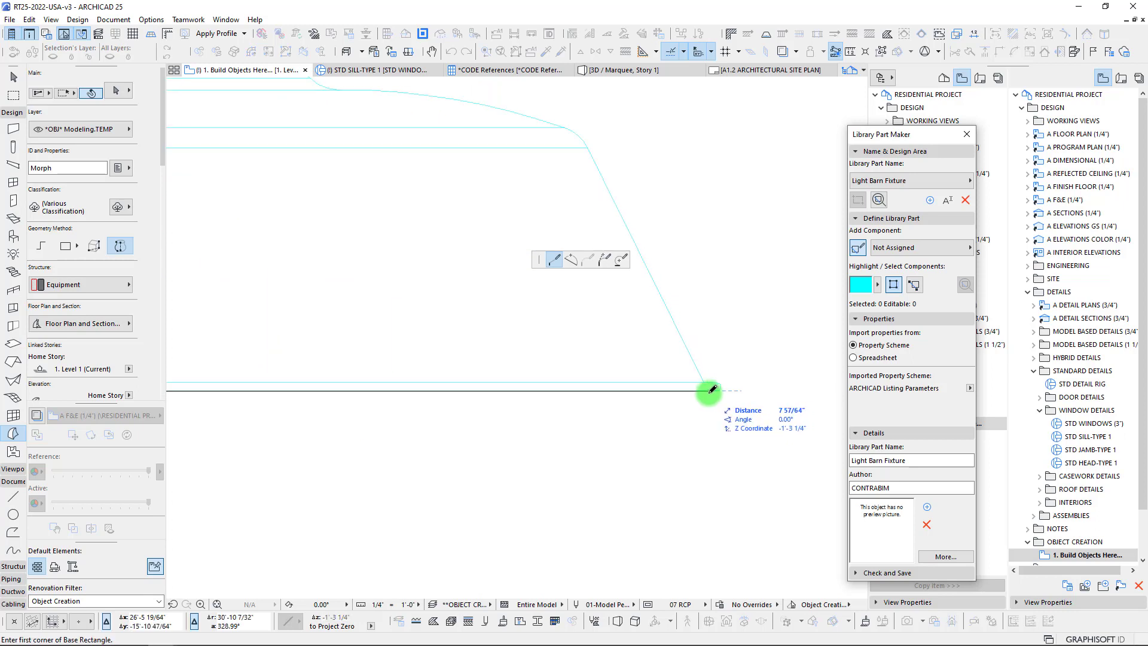
{"action": "left_click", "coordinate": [711, 390]}
{"action": "left_click", "coordinate": [589, 150]}
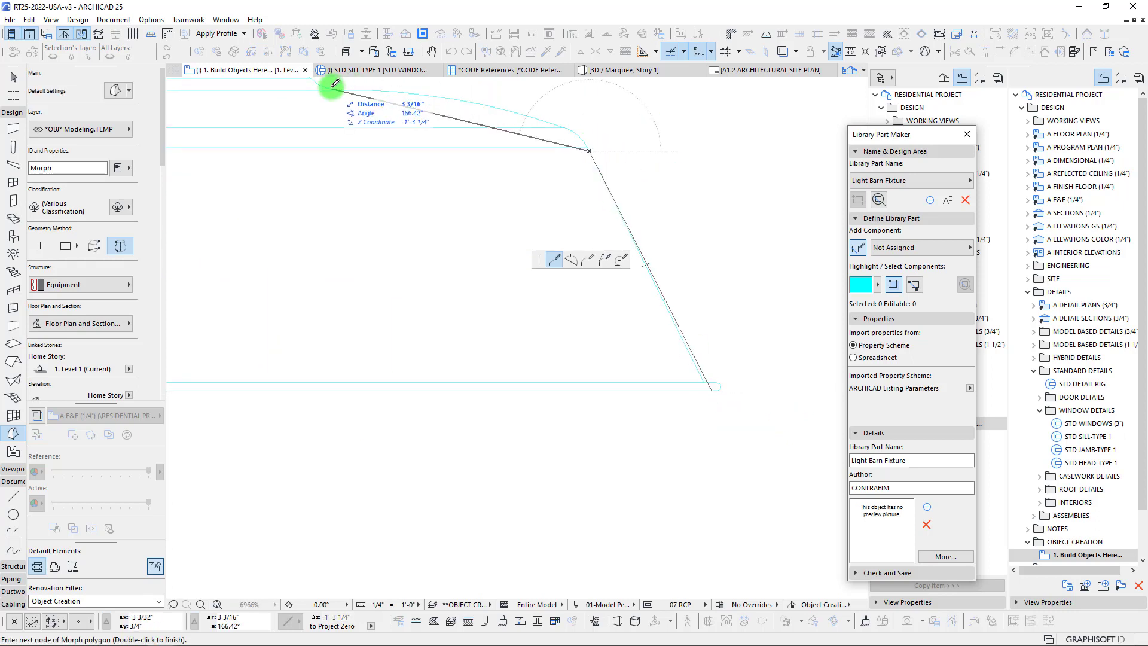
{"action": "left_click", "coordinate": [333, 89]}
{"action": "middle_click_drag", "start_coordinate": [348, 111], "coordinate": [669, 448]}
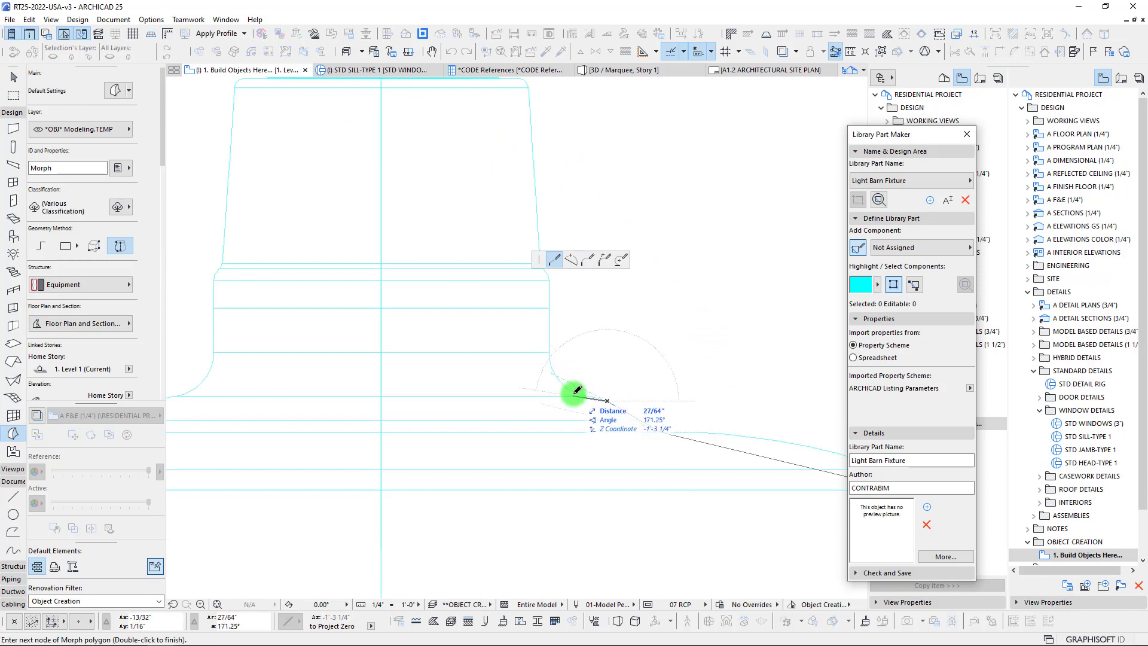
Step: Continue the profile with straight segments up the fixture's neck, in across its shoulder and up to the cap's top edge
{"action": "left_click", "coordinate": [578, 395]}
{"action": "left_click", "coordinate": [549, 352]}
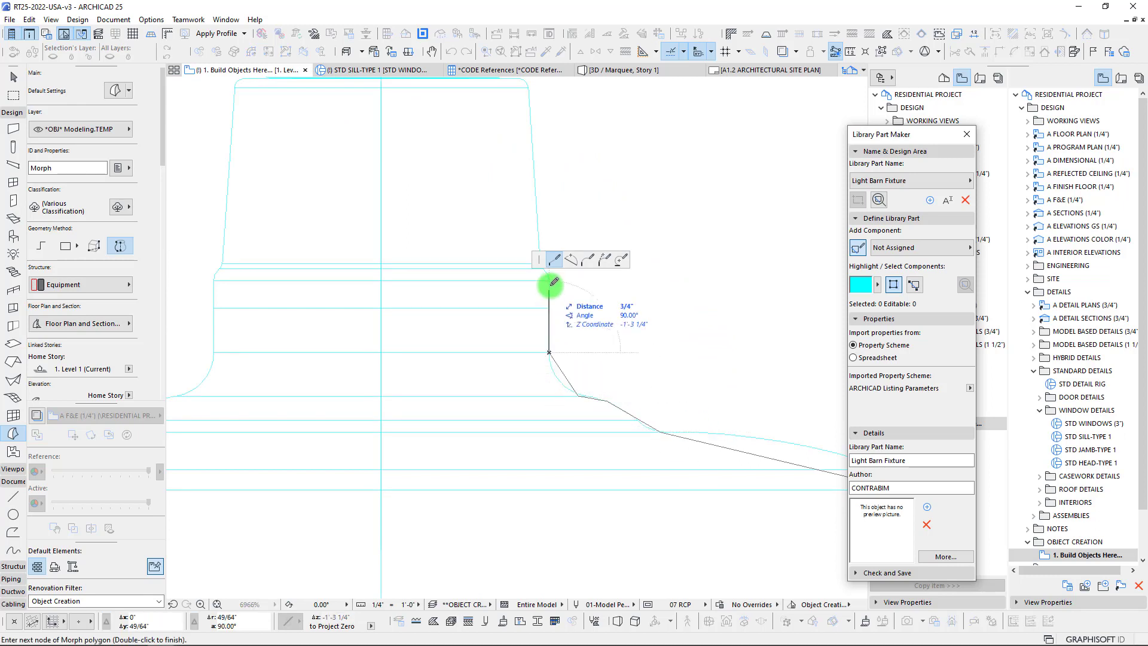
{"action": "left_click", "coordinate": [549, 280]}
{"action": "middle_click_drag", "start_coordinate": [541, 292], "coordinate": [580, 412]}
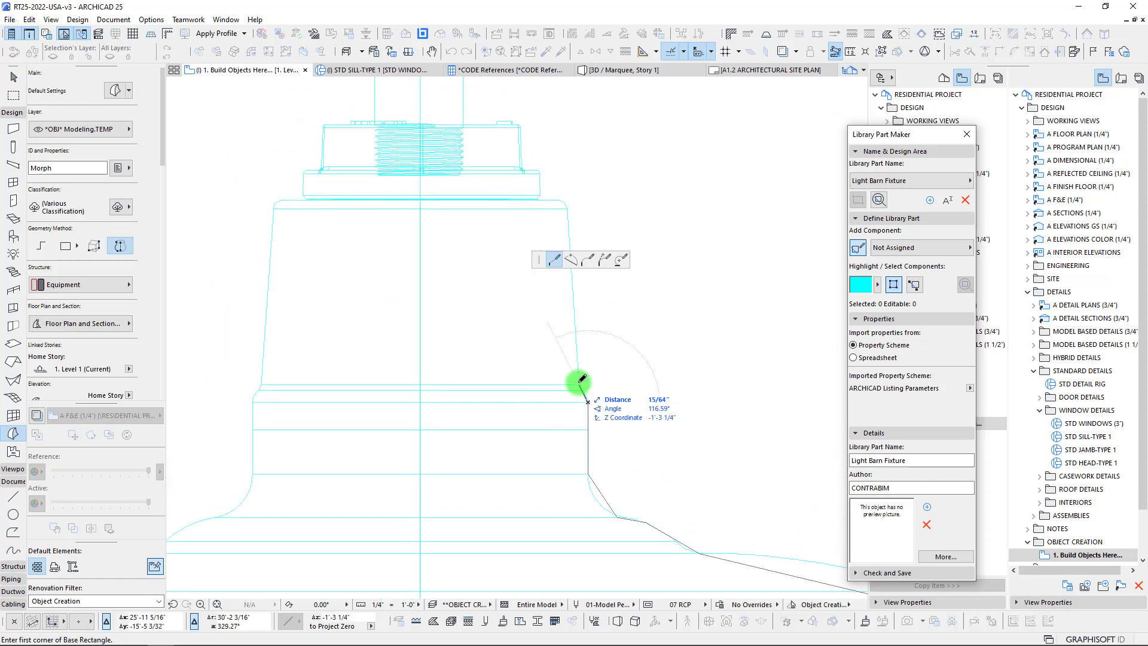
{"action": "left_click", "coordinate": [579, 385]}
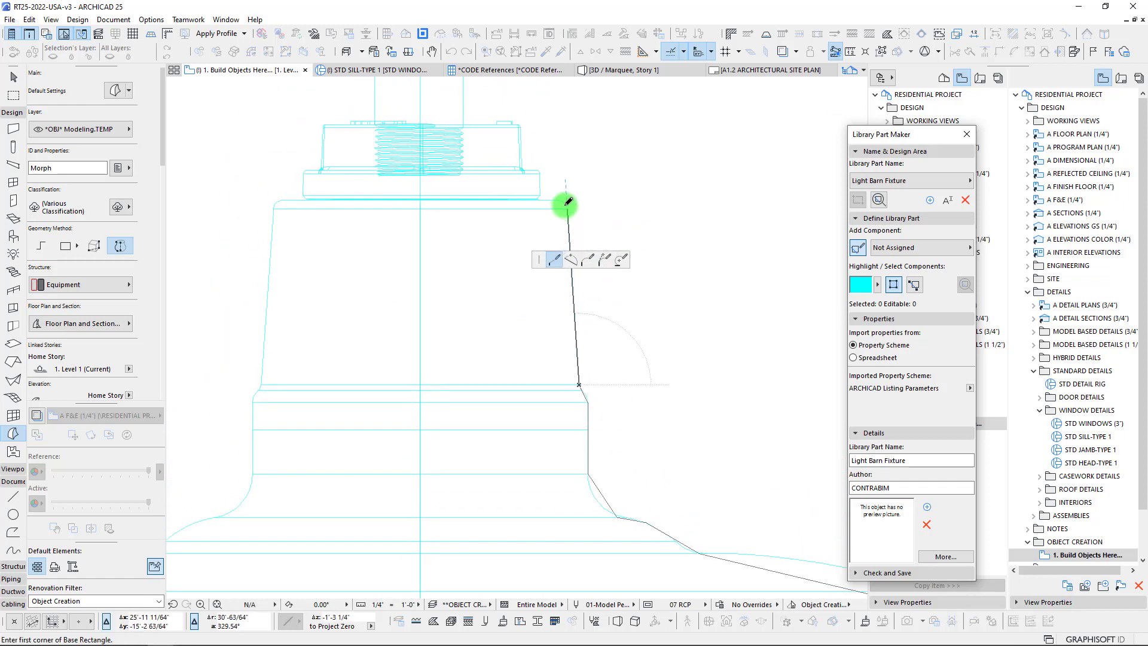
{"action": "left_click", "coordinate": [557, 200]}
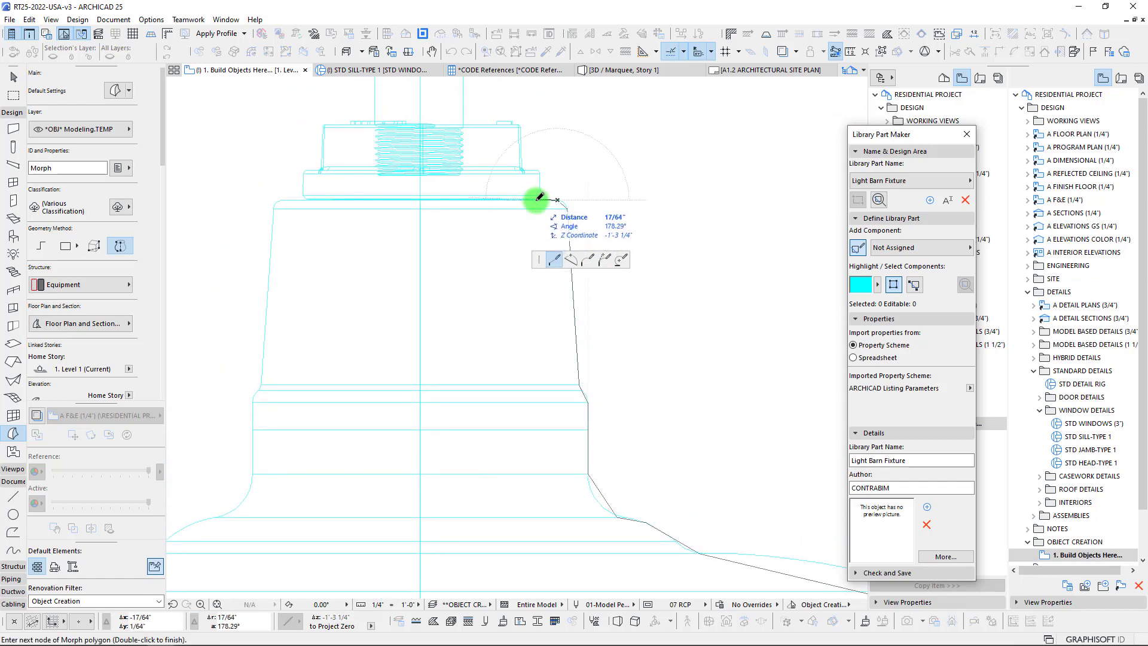
{"action": "left_click", "coordinate": [538, 200]}
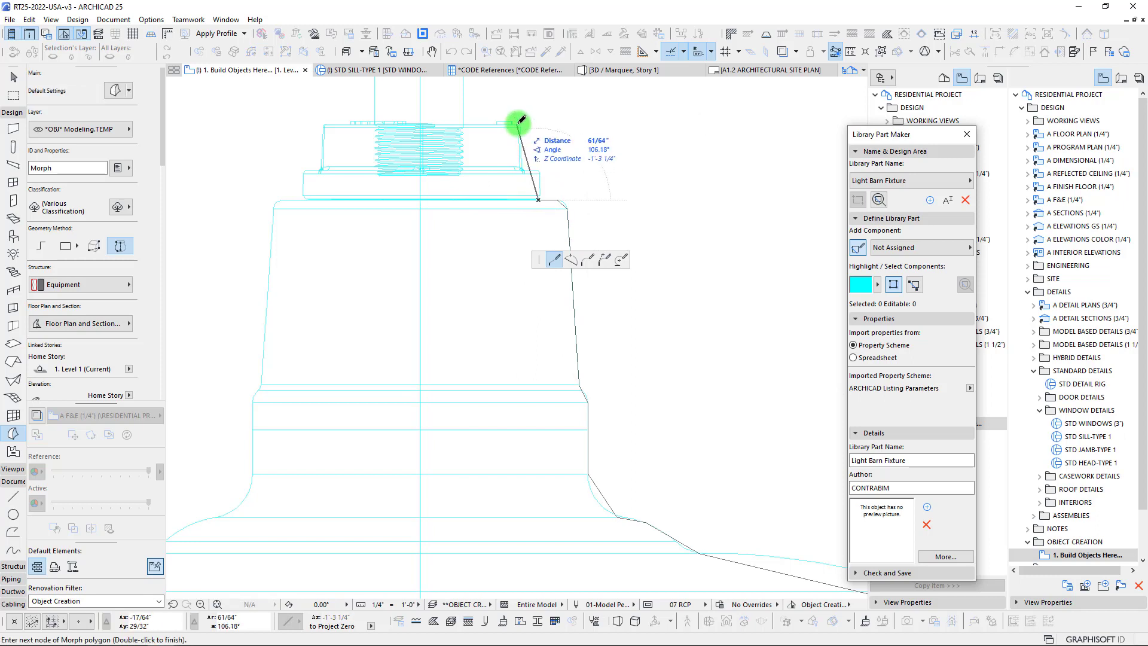
{"action": "left_click", "coordinate": [508, 123]}
Step: Close the profile back down the fixture's vertical centreline to its start and revolve it 360° about that centreline
{"action": "scroll", "coordinate": [407, 139], "scroll_direction": "down", "scroll_amount": 3}
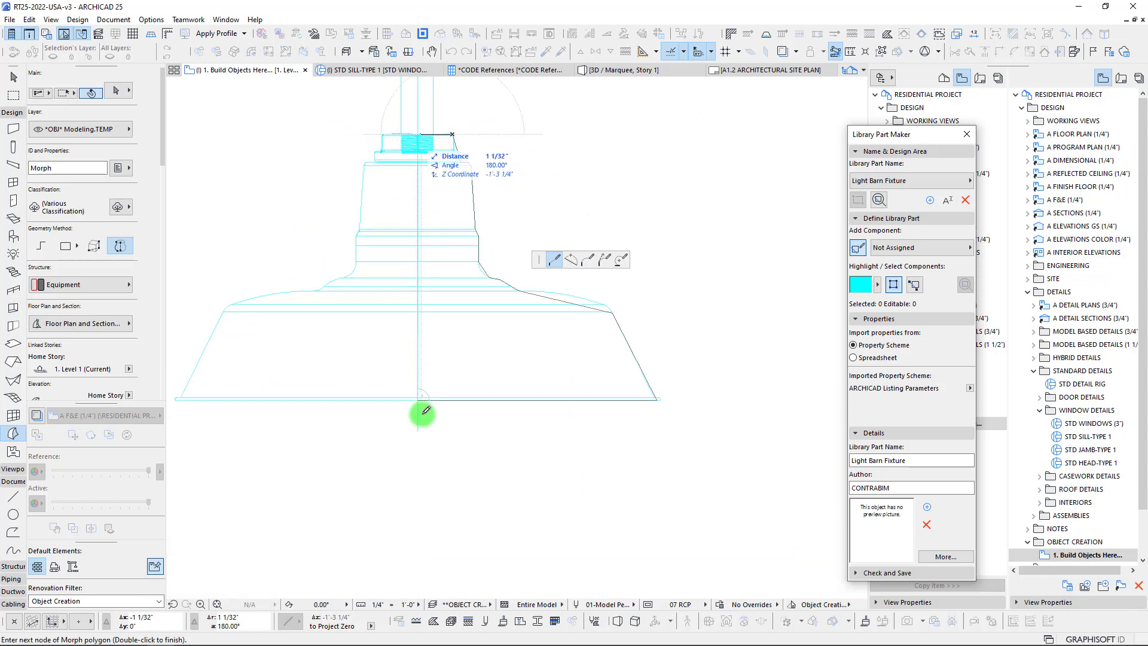
{"action": "left_click", "coordinate": [420, 396]}
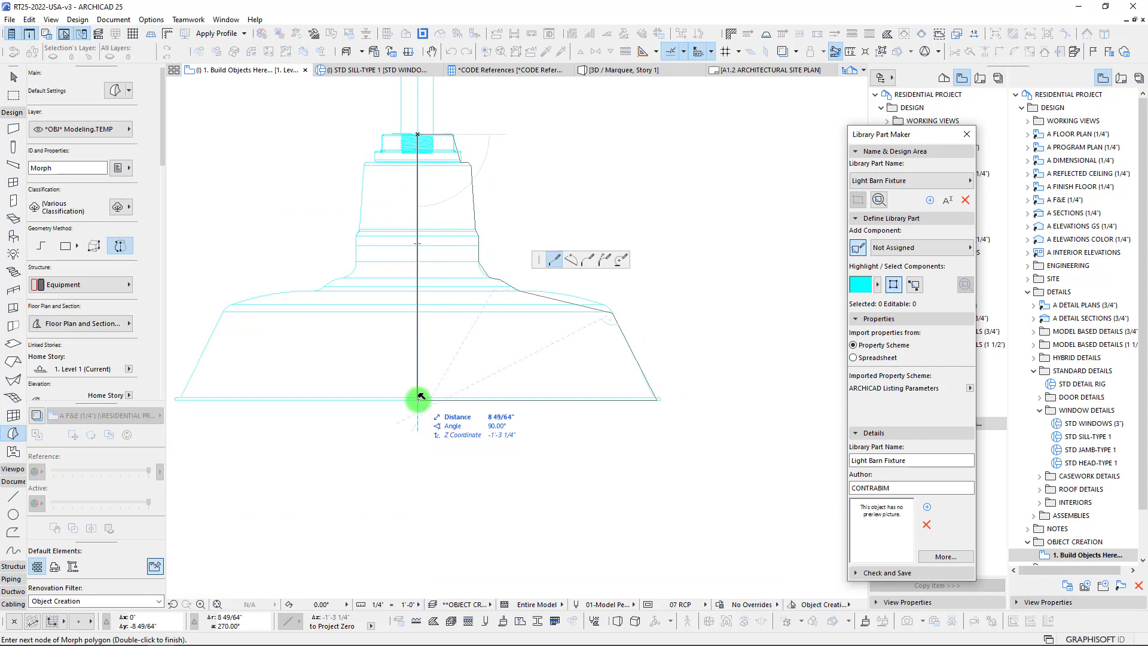
{"action": "left_click", "coordinate": [417, 400]}
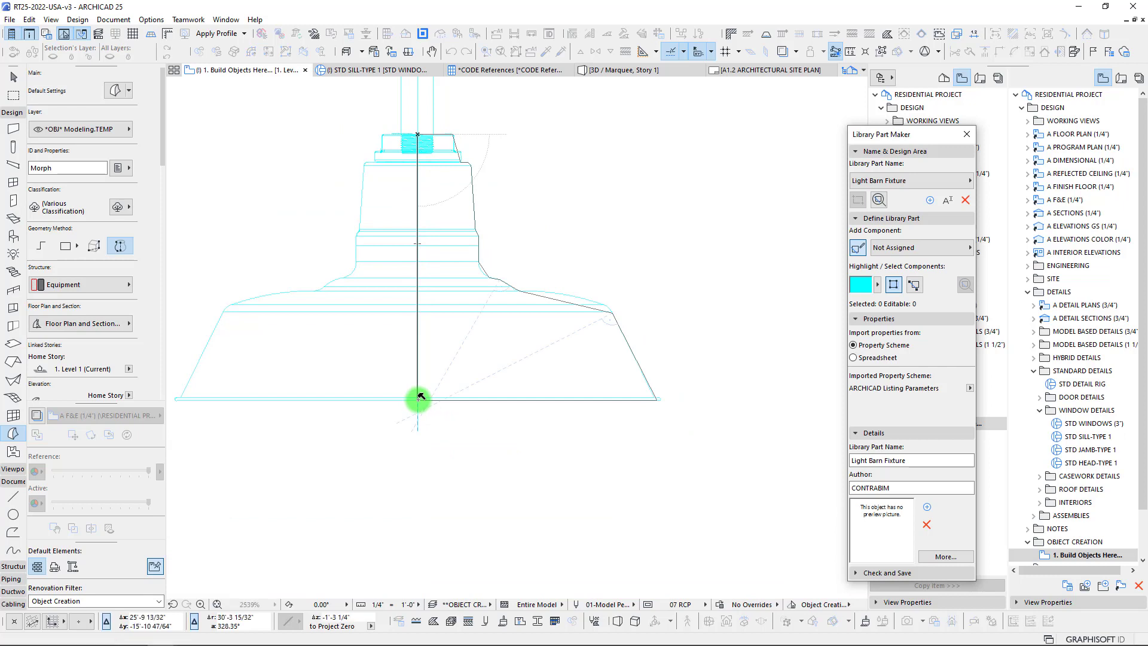
{"action": "left_click", "coordinate": [418, 432]}
{"action": "left_click", "coordinate": [418, 260]}
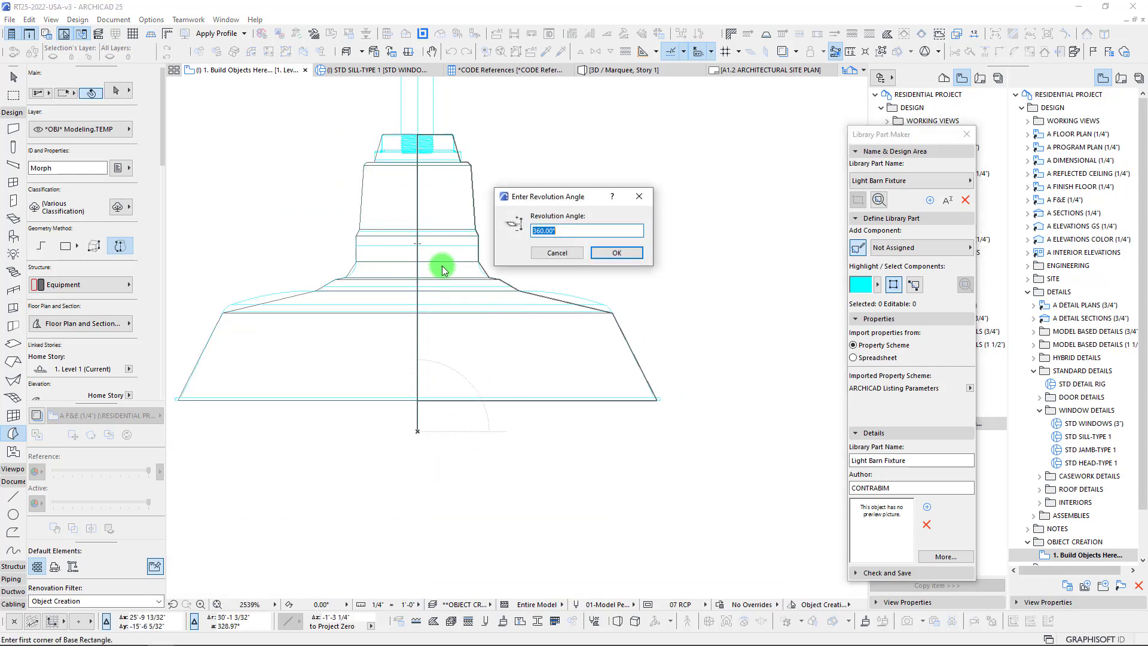
{"action": "left_click", "coordinate": [616, 254]}
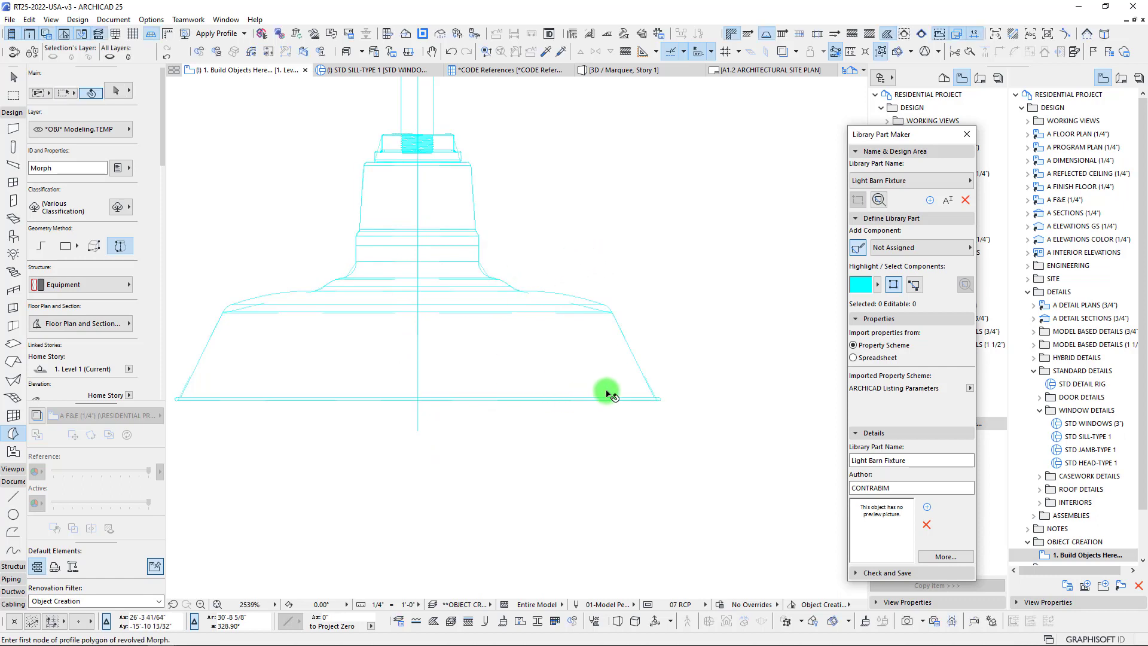
Step: Move the revolved shade by its bottom centre onto the vertical axis just above the plan hotspot of the fixture with the centreline-only arm
{"action": "scroll", "coordinate": [417, 396], "scroll_direction": "down", "scroll_amount": 6}
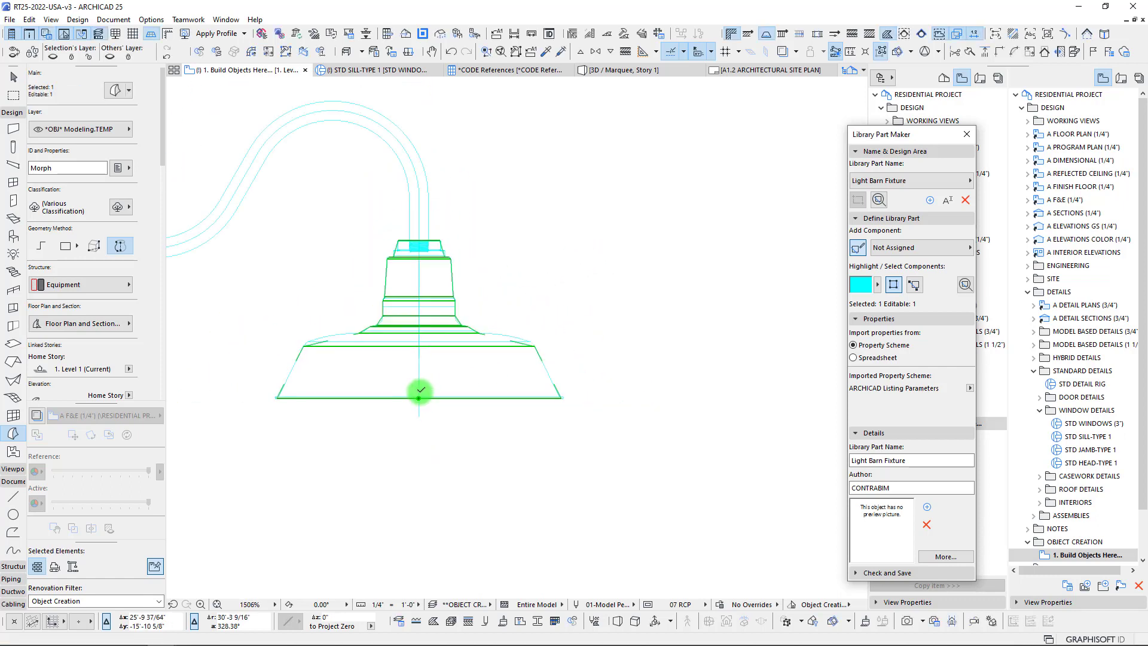
{"action": "key", "text": "ctrl+d"}
{"action": "left_click", "coordinate": [551, 390]}
{"action": "scroll", "coordinate": [433, 365], "scroll_direction": "down", "scroll_amount": 4}
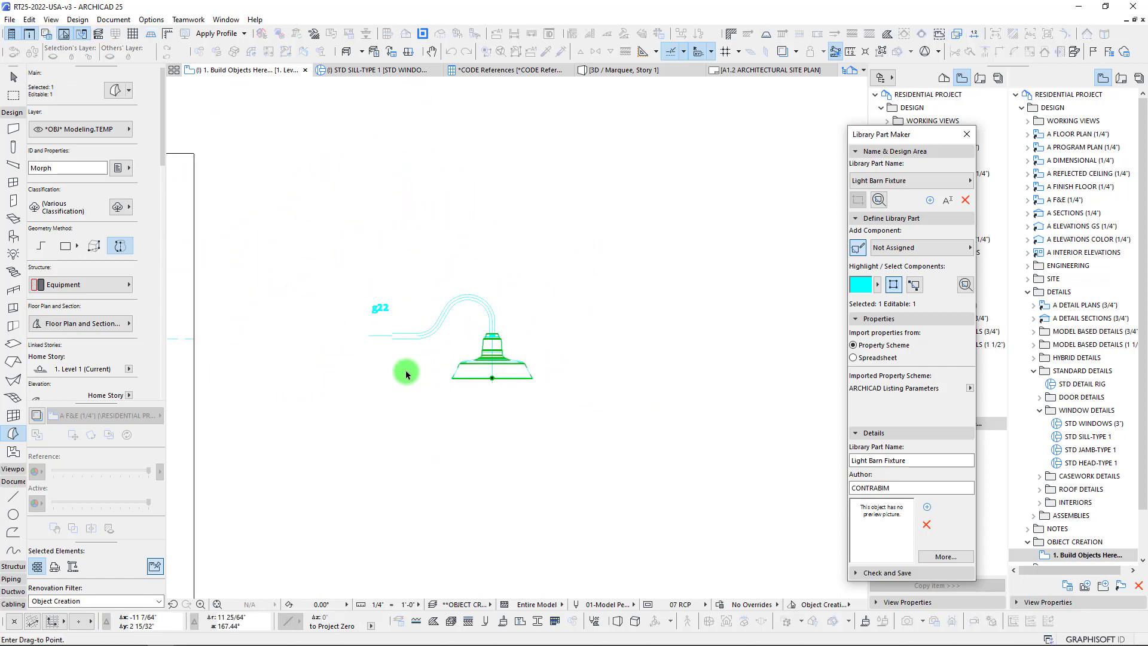
{"action": "middle_click_drag", "start_coordinate": [405, 375], "coordinate": [734, 306]}
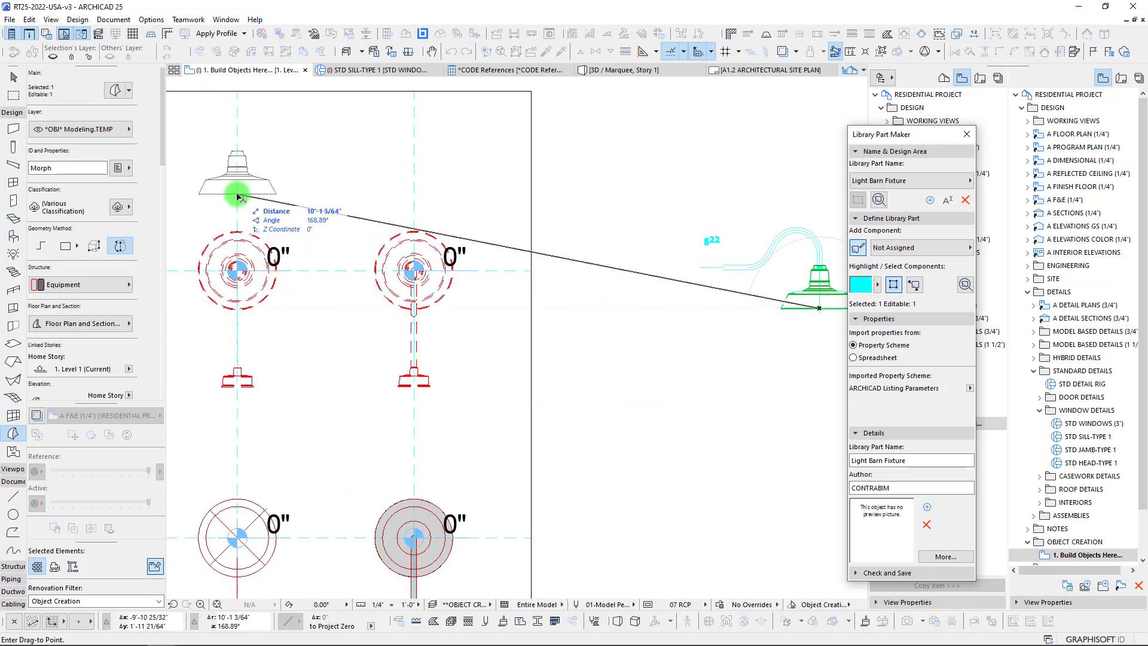
{"action": "left_click", "coordinate": [237, 189]}
{"action": "scroll", "coordinate": [239, 190], "scroll_direction": "up", "scroll_amount": 2}
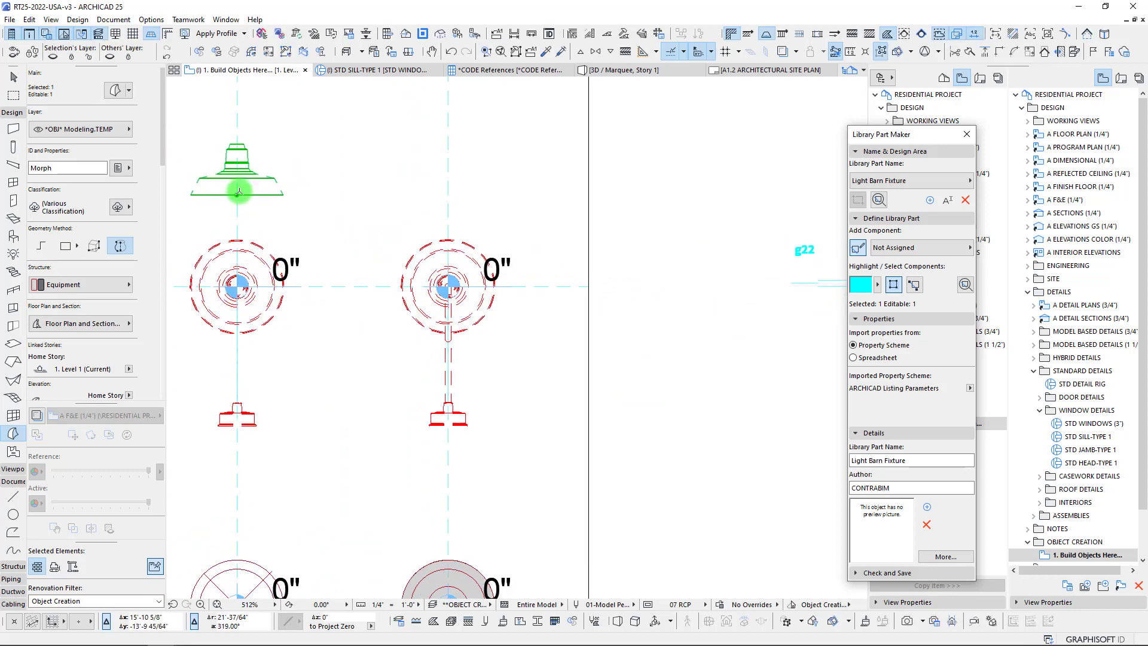
{"action": "middle_click_drag", "start_coordinate": [244, 189], "coordinate": [373, 217]}
{"action": "key", "text": "Escape"}
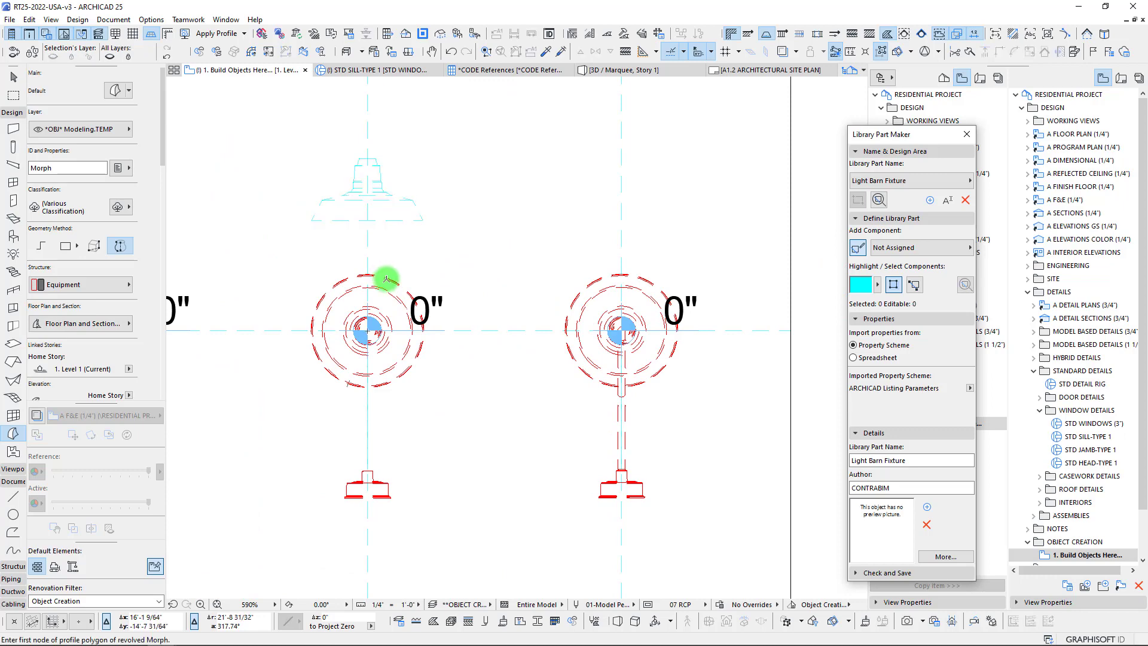
Step: Delete the detailed shade morph centred on the hotspot of the fixture with the centreline-only arm
{"action": "left_click", "coordinate": [390, 279], "text": "shift"}
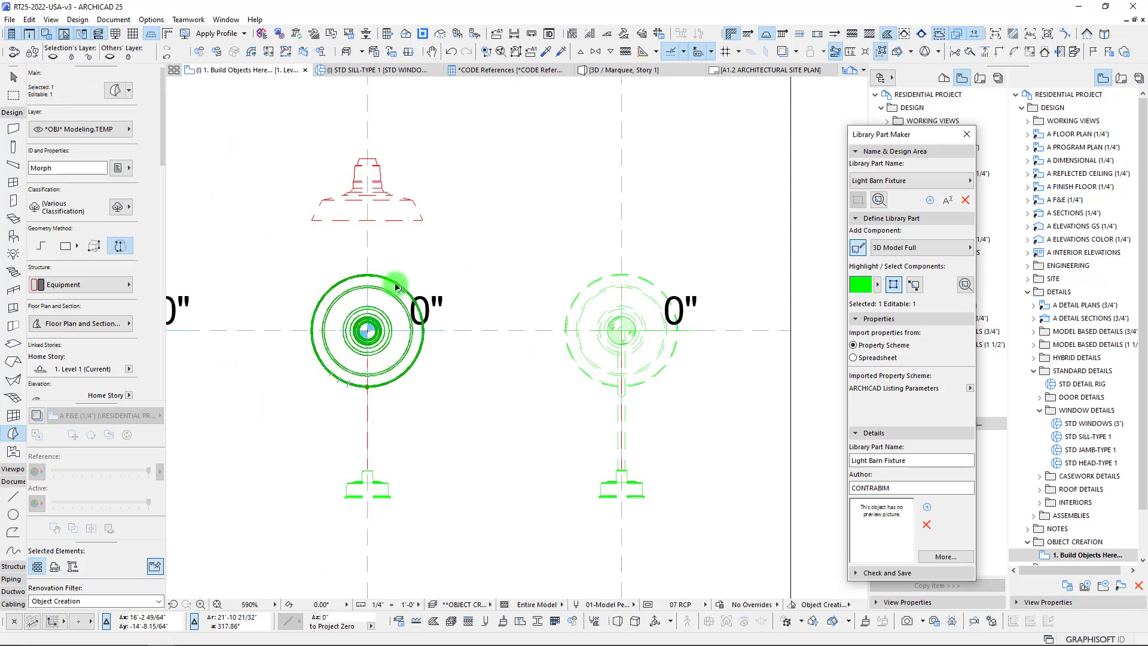
{"action": "key", "text": "Delete"}
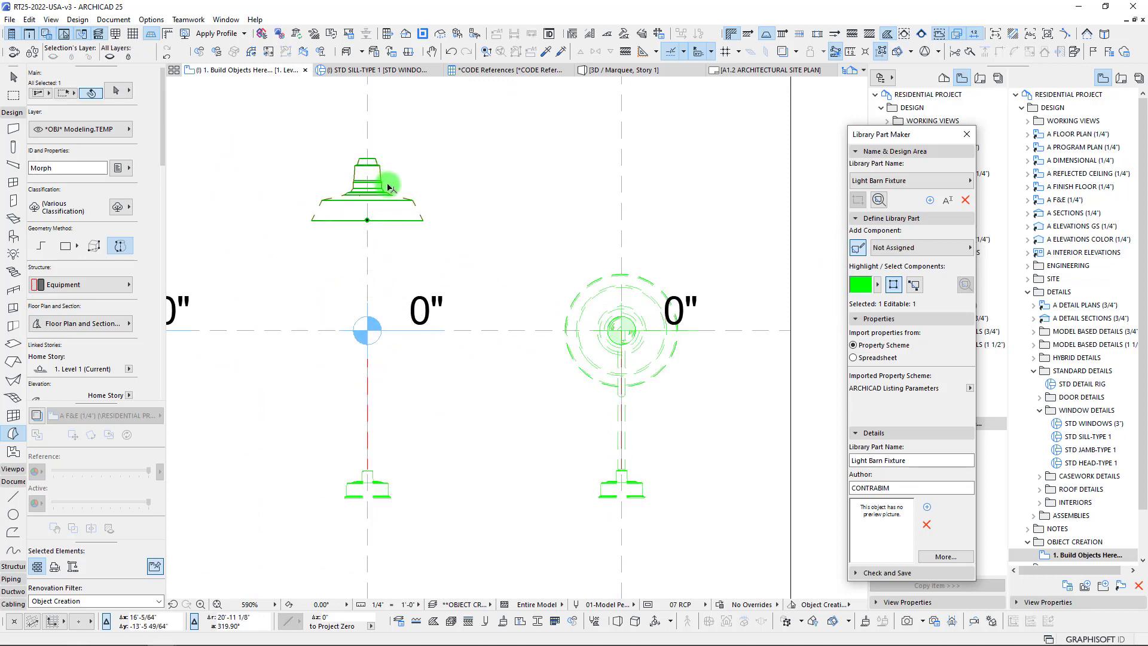
{"action": "key", "text": "Escape"}
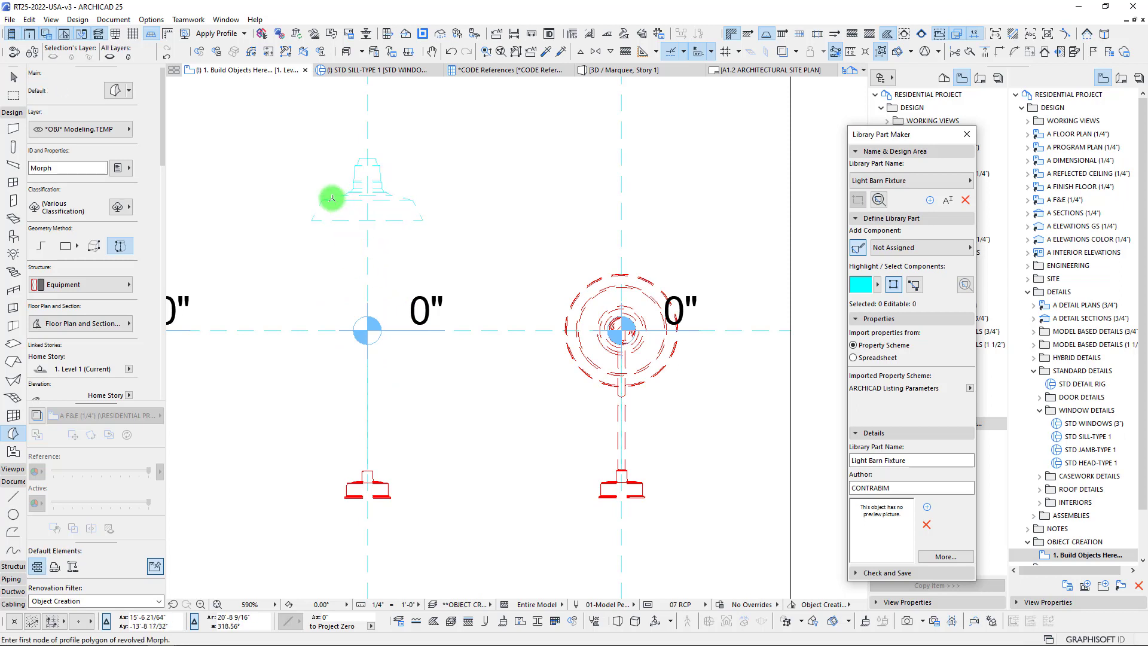
Step: Enclose the revolved shade, centreline arm and mounting base in a marquee and show that area in 3D
{"action": "left_click", "coordinate": [14, 96]}
{"action": "left_click_drag", "start_coordinate": [267, 119], "coordinate": [484, 542]}
{"action": "key", "text": "F5"}
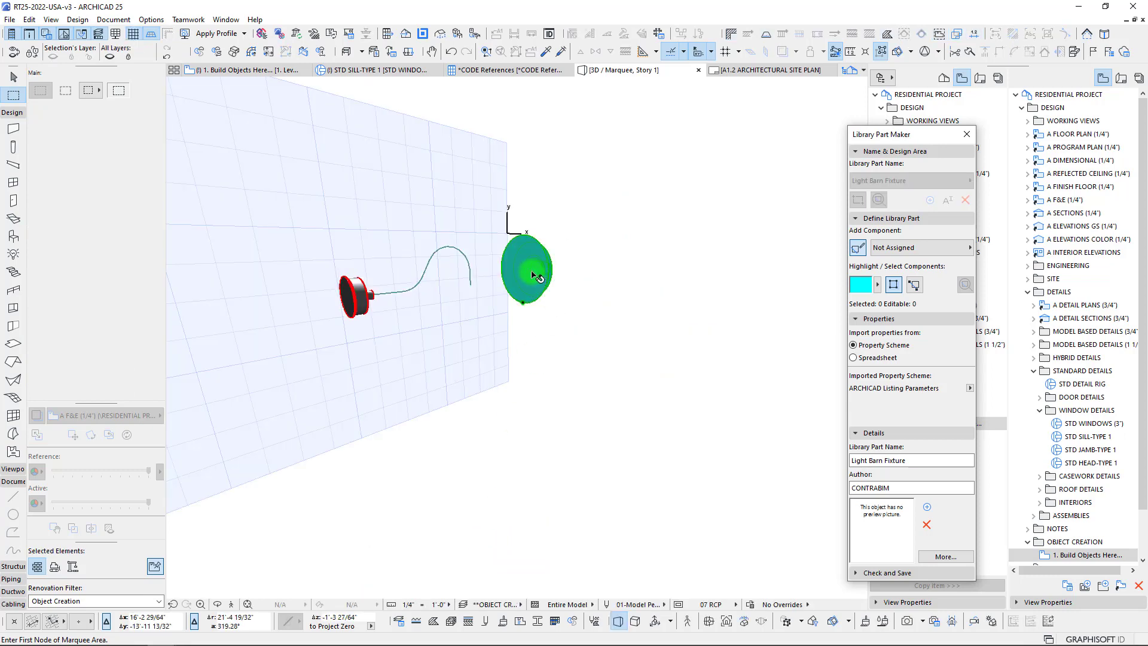
Step: Rotate the revolved shade in the vertical plane about a point on its bottom rim so its opening faces down
{"action": "left_click", "coordinate": [532, 290], "text": "shift"}
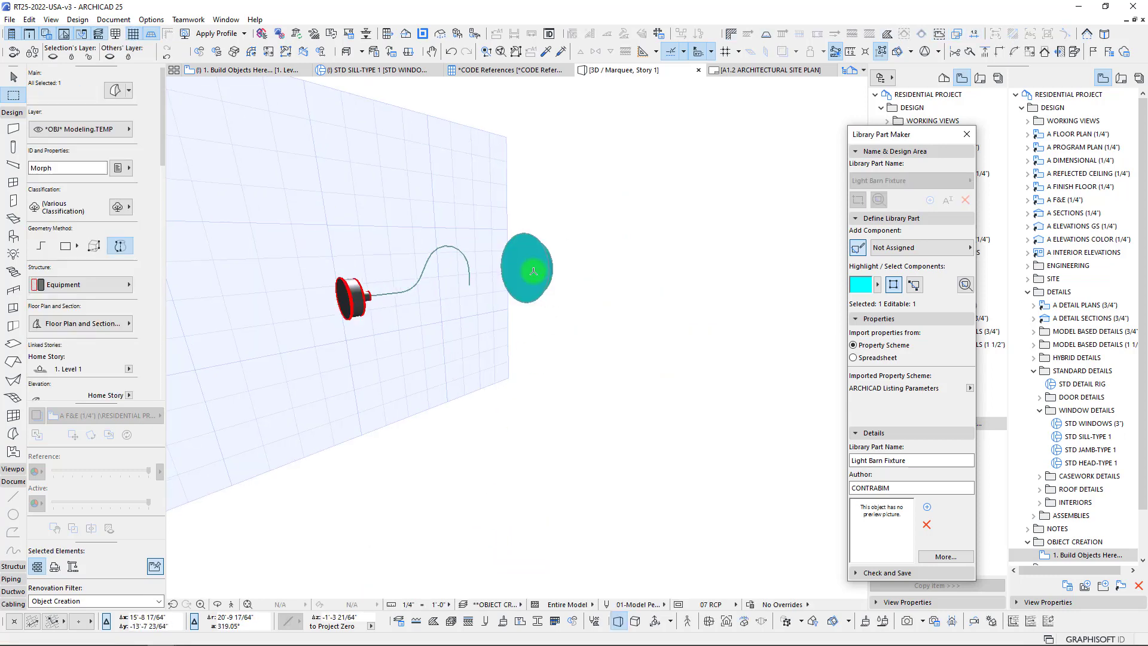
{"action": "scroll", "coordinate": [532, 271], "scroll_direction": "up", "scroll_amount": 4}
{"action": "middle_click_drag", "start_coordinate": [459, 242], "coordinate": [366, 305], "text": "shift"}
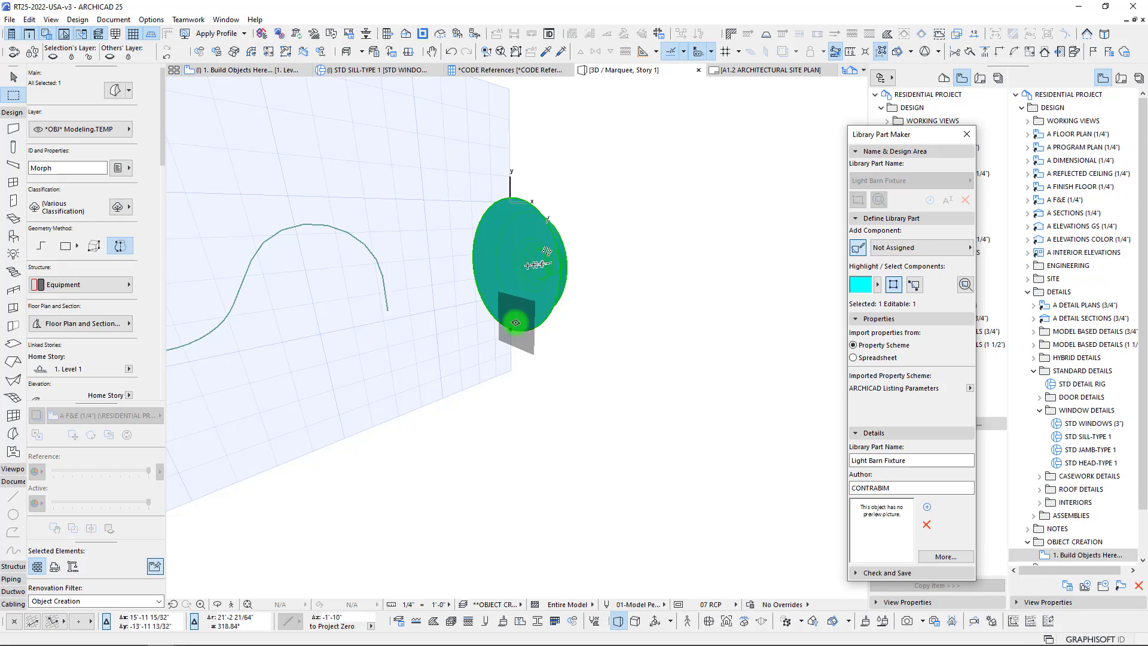
{"action": "key", "text": "ctrl+e"}
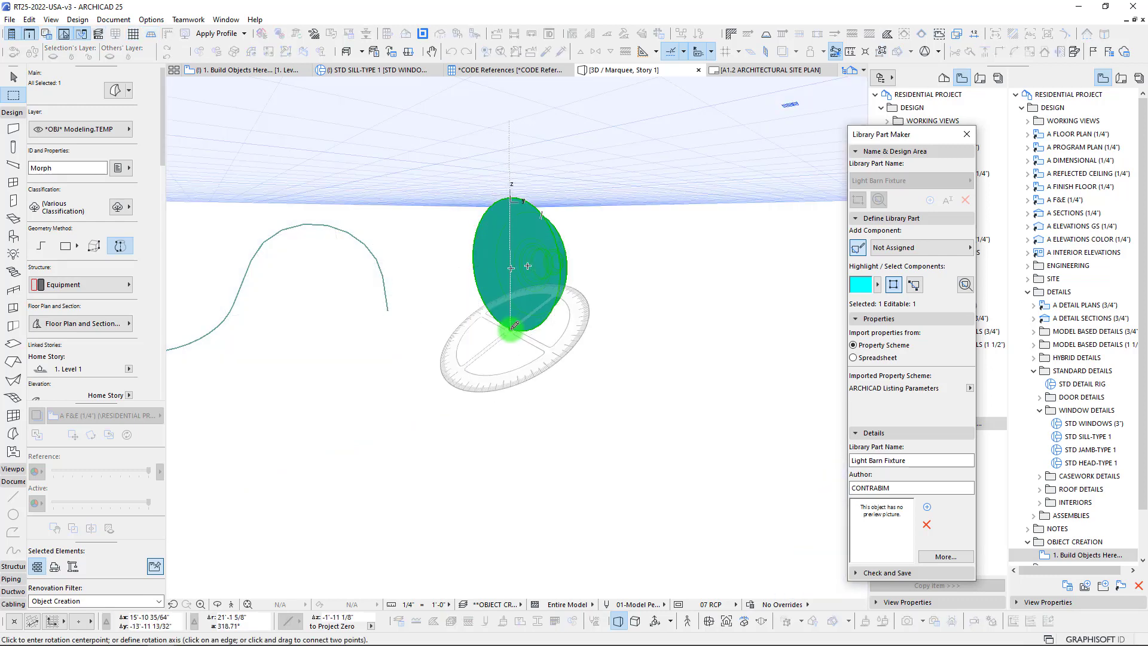
{"action": "left_click", "coordinate": [511, 327]}
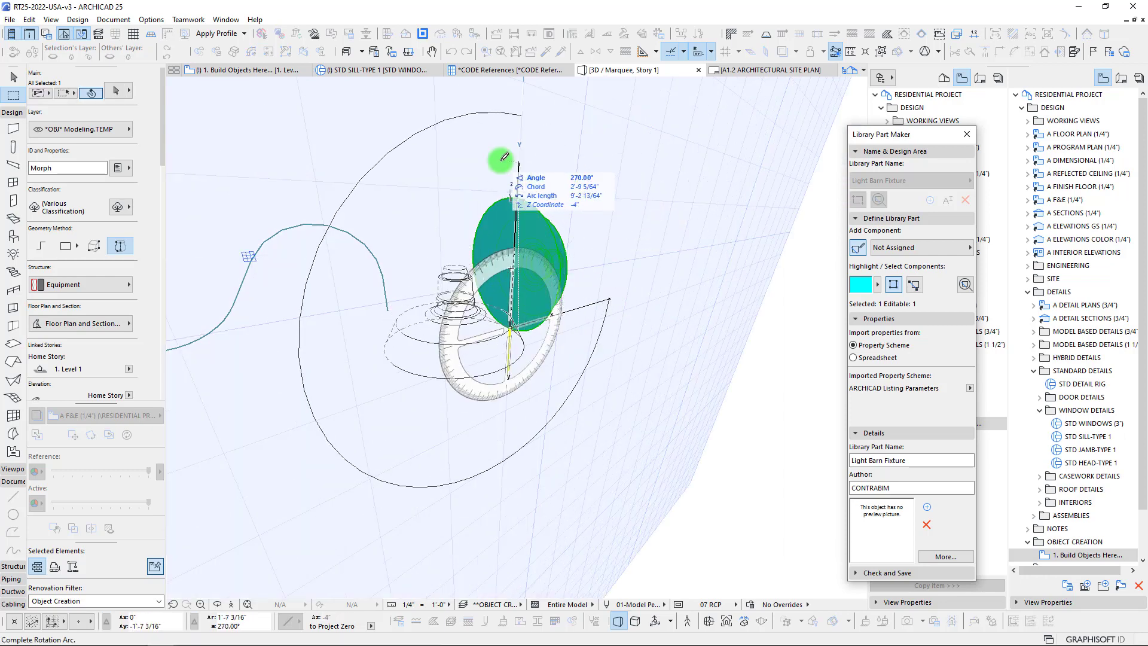
{"action": "left_click", "coordinate": [450, 291]}
Step: Move the revolved shade by the centre of its top face to the free end of the arm centreline
{"action": "scroll", "coordinate": [470, 290], "scroll_direction": "up", "scroll_amount": 5}
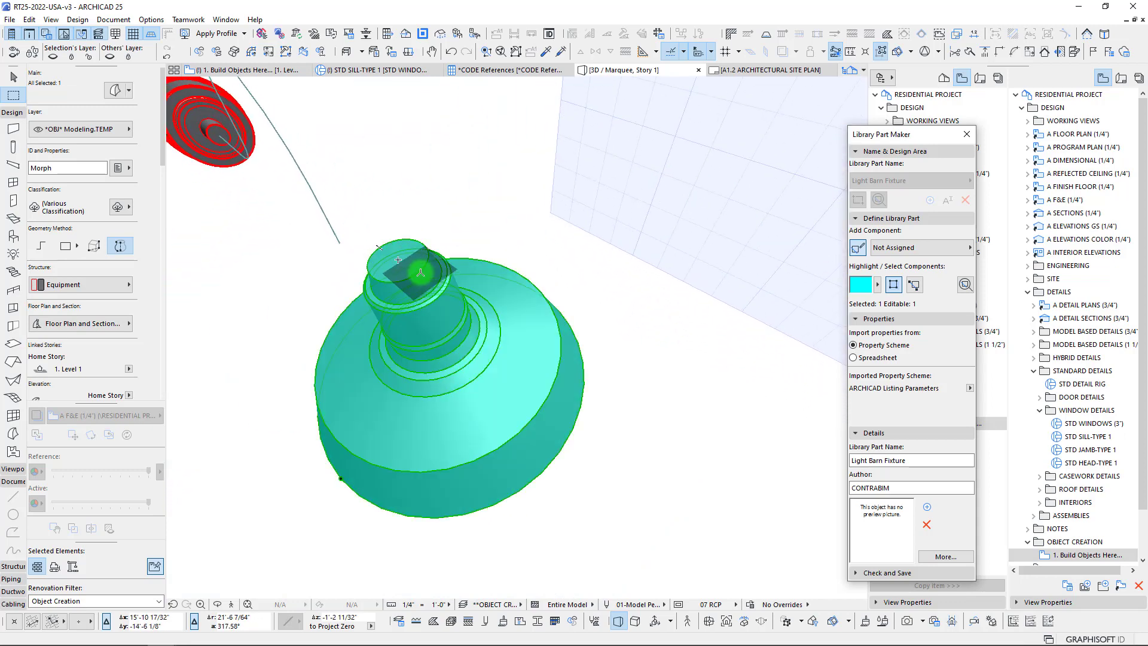
{"action": "key", "text": "ctrl+d"}
{"action": "left_click", "coordinate": [398, 260]}
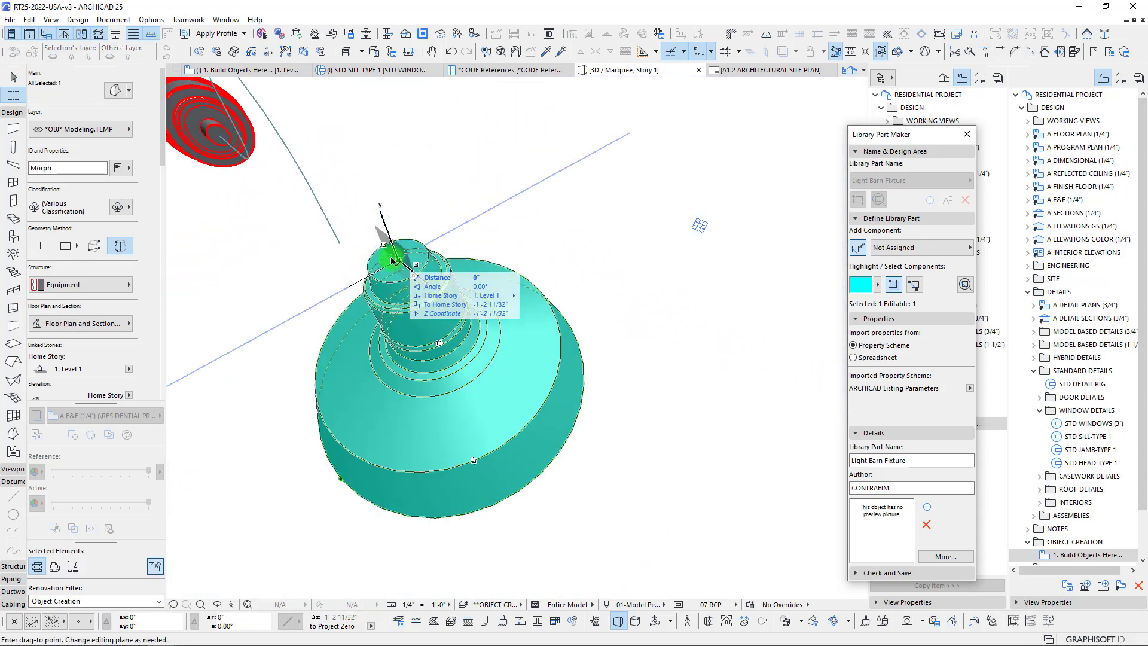
{"action": "left_click", "coordinate": [350, 246]}
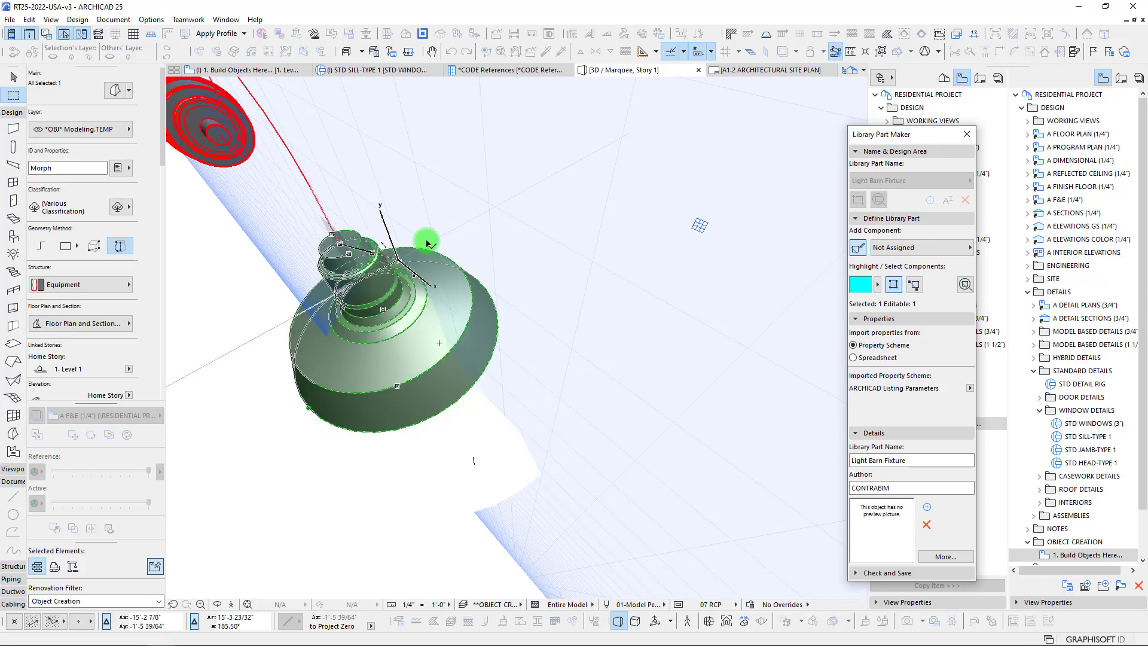
Step: Assign the revolved shade, arm centreline and mounting base to the library part's 3D Model Simplified component
{"action": "middle_click_drag", "start_coordinate": [316, 209], "coordinate": [431, 317], "text": "shift"}
{"action": "left_click", "coordinate": [424, 313], "text": "shift"}
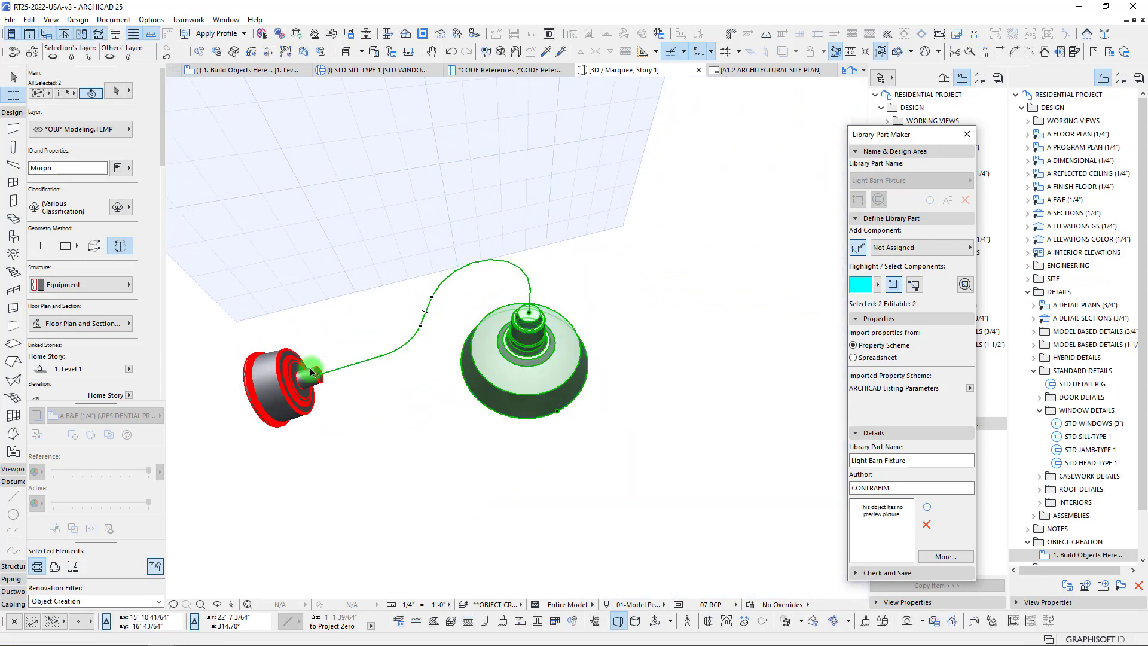
{"action": "left_click", "coordinate": [278, 381], "text": "shift"}
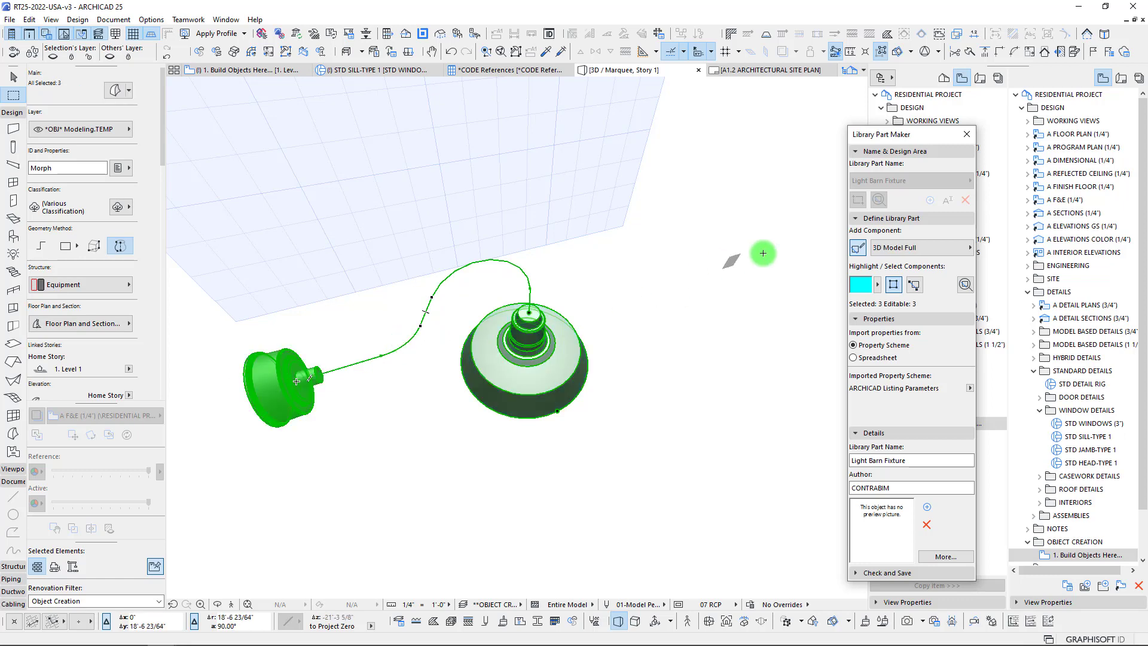
{"action": "left_click", "coordinate": [934, 250]}
{"action": "left_click", "coordinate": [1006, 281]}
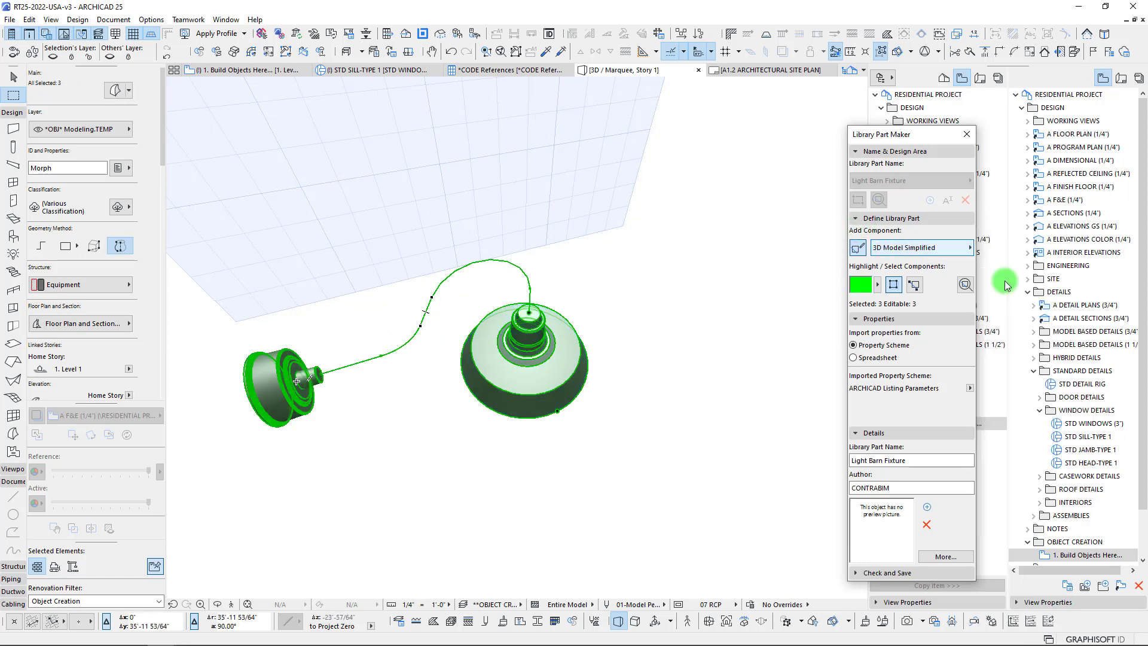
{"action": "mouse_move", "coordinate": [479, 377]}
{"action": "middle_mouse_down", "text": "shift"}
{"action": "mouse_move", "coordinate": [591, 318]}
{"action": "mouse_move", "coordinate": [556, 336]}
{"action": "middle_mouse_up", "text": "shift"}
{"action": "middle_click_drag", "start_coordinate": [526, 250], "coordinate": [328, 290], "text": "shift"}
{"action": "key", "text": "Escape"}
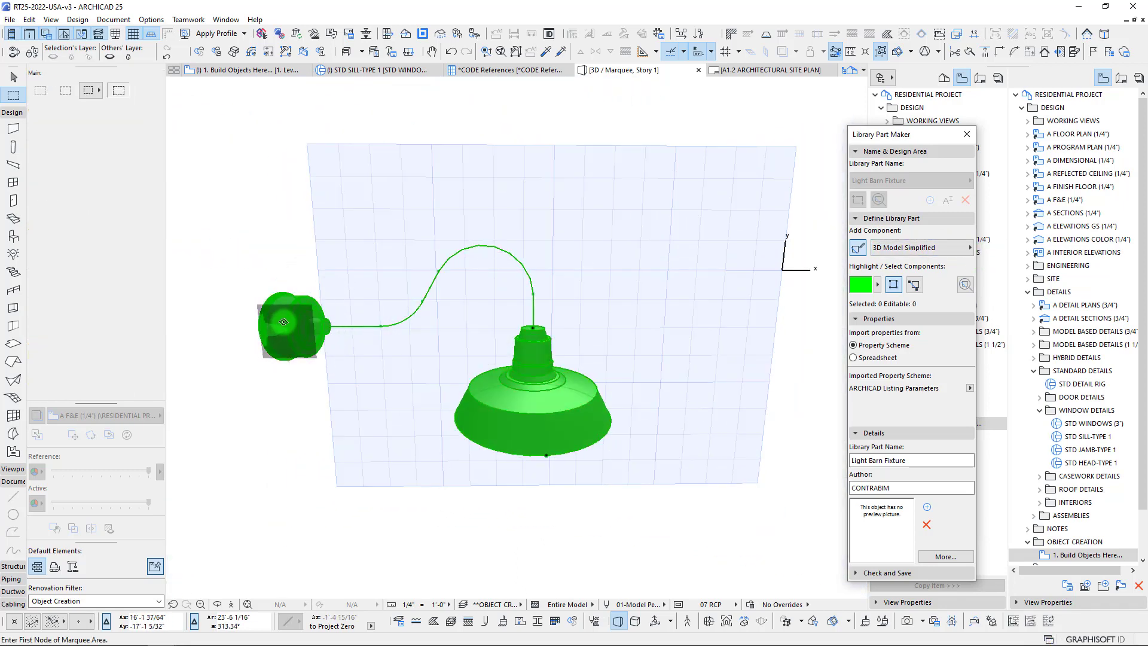
{"action": "key", "text": "Escape"}
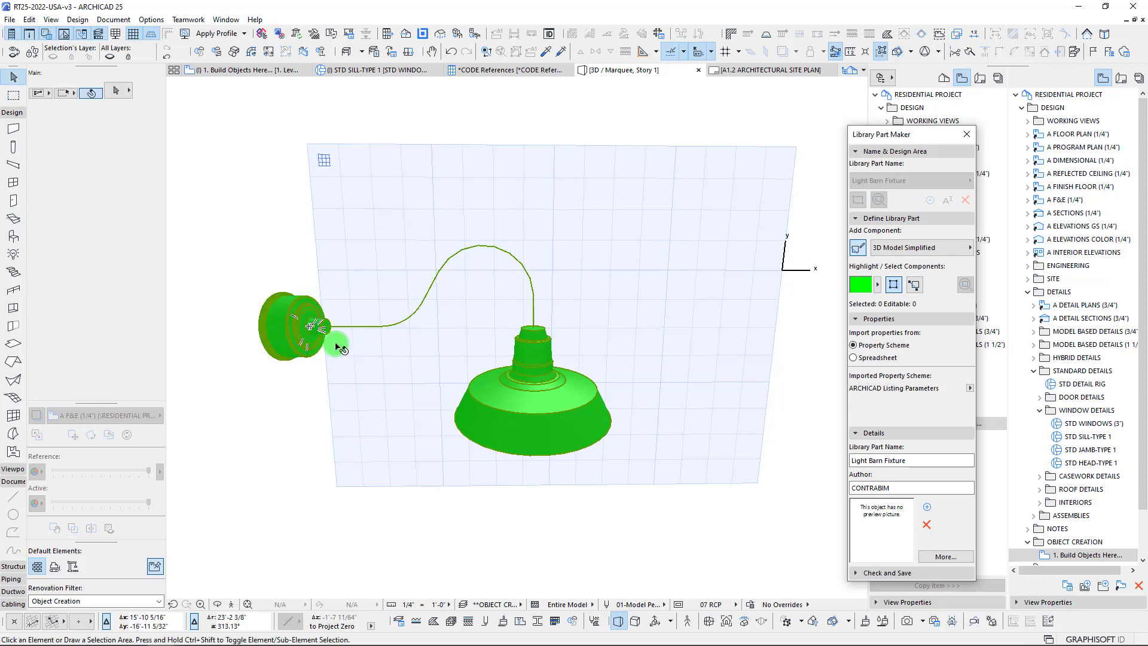
Step: Examine in the floor plan how the revolved shade lines up with the crossing centre axes at the fixture's origin
{"action": "key", "text": "F2"}
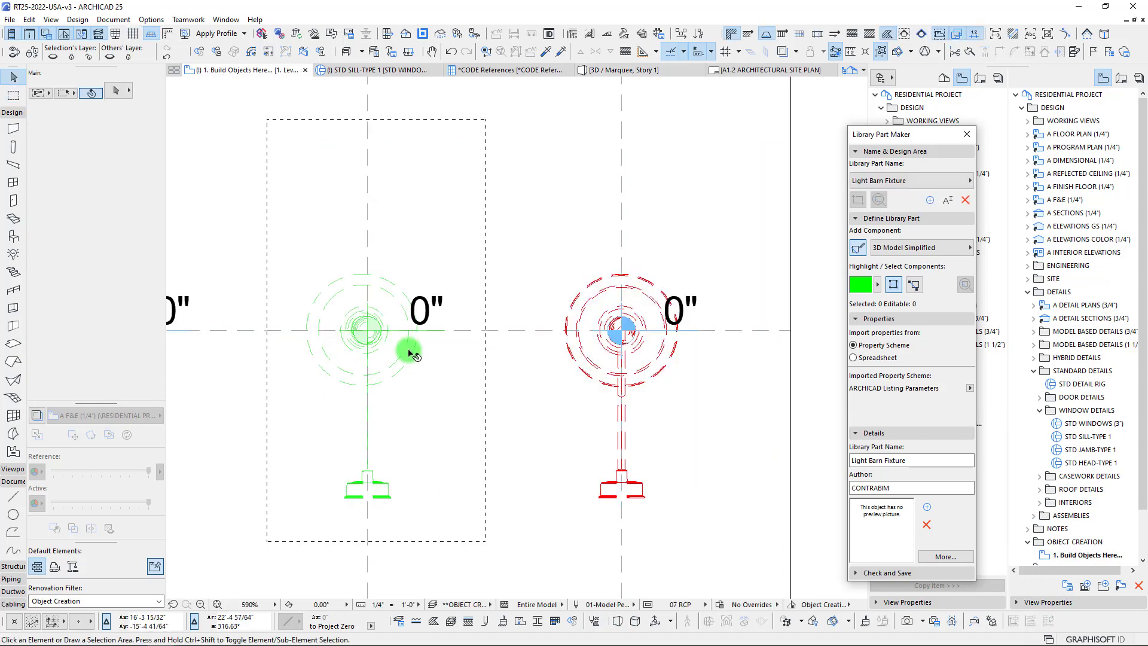
{"action": "left_click", "coordinate": [371, 280]}
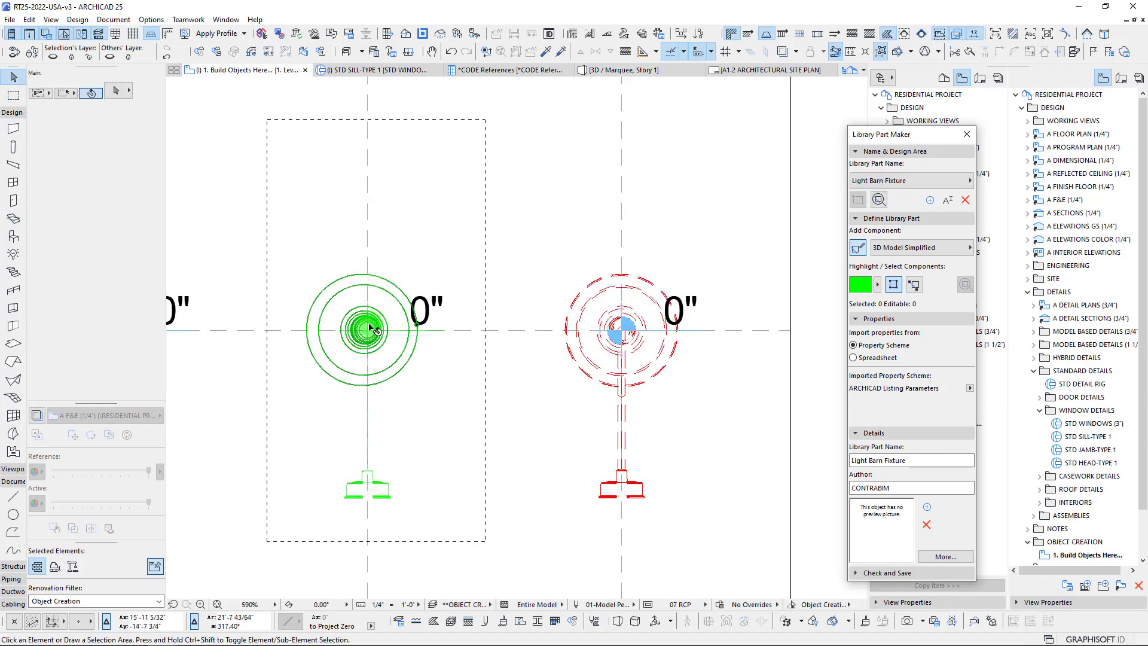
{"action": "left_click", "coordinate": [372, 327]}
{"action": "scroll", "coordinate": [361, 311], "scroll_direction": "up", "scroll_amount": 1}
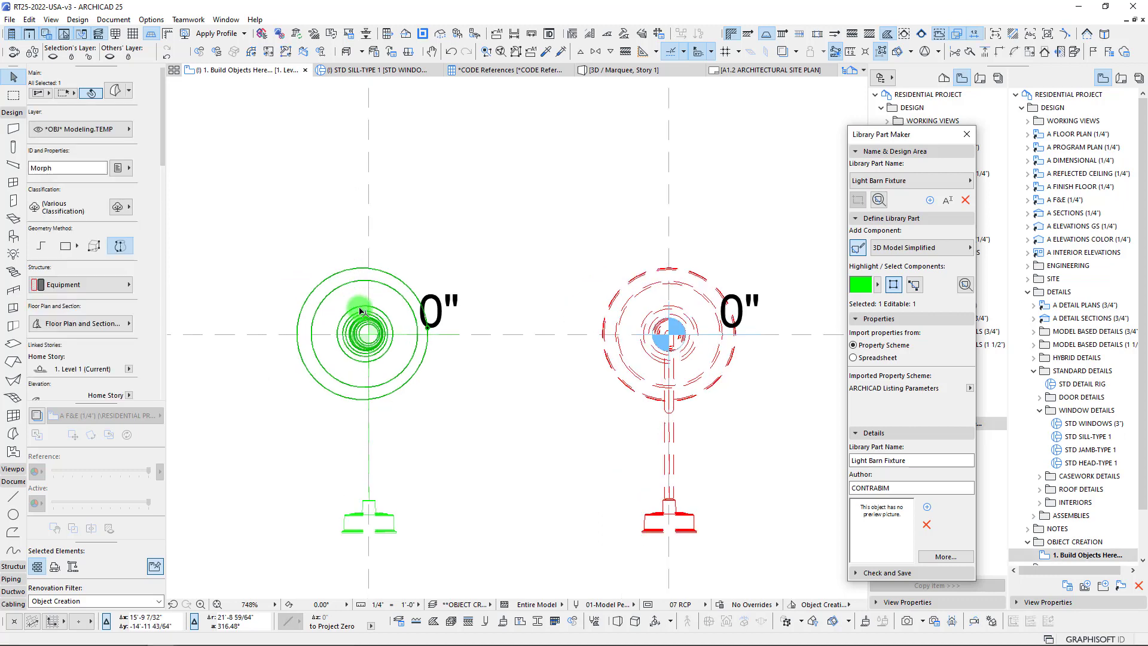
{"action": "scroll", "coordinate": [361, 311], "scroll_direction": "up", "scroll_amount": 5}
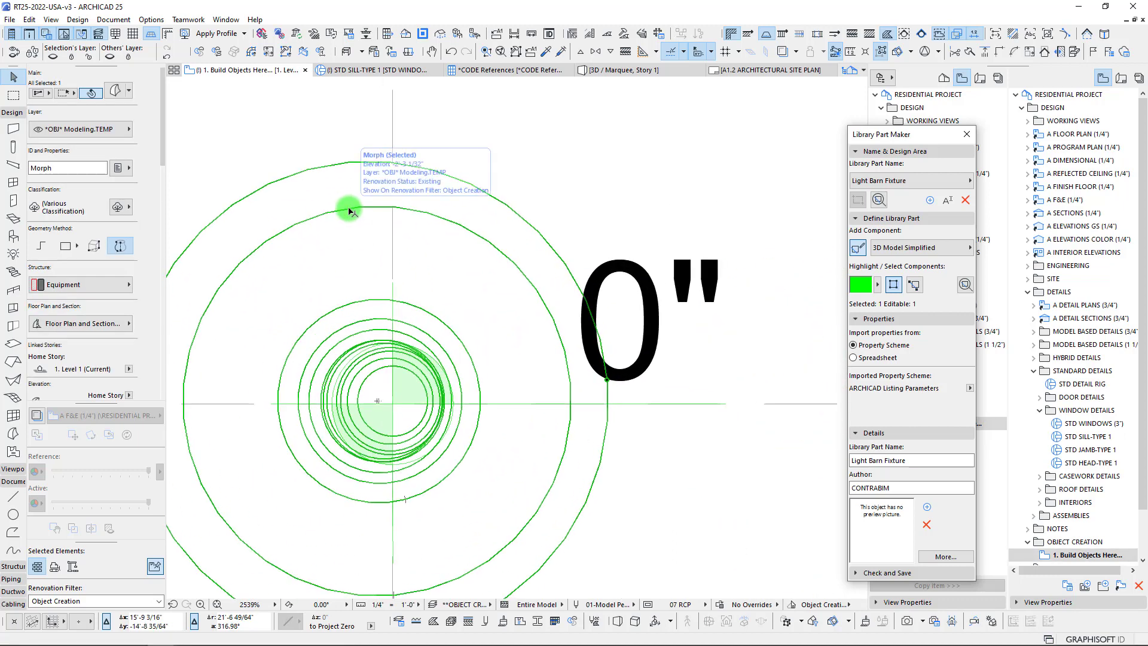
{"action": "scroll", "coordinate": [379, 404], "scroll_direction": "down", "scroll_amount": 4}
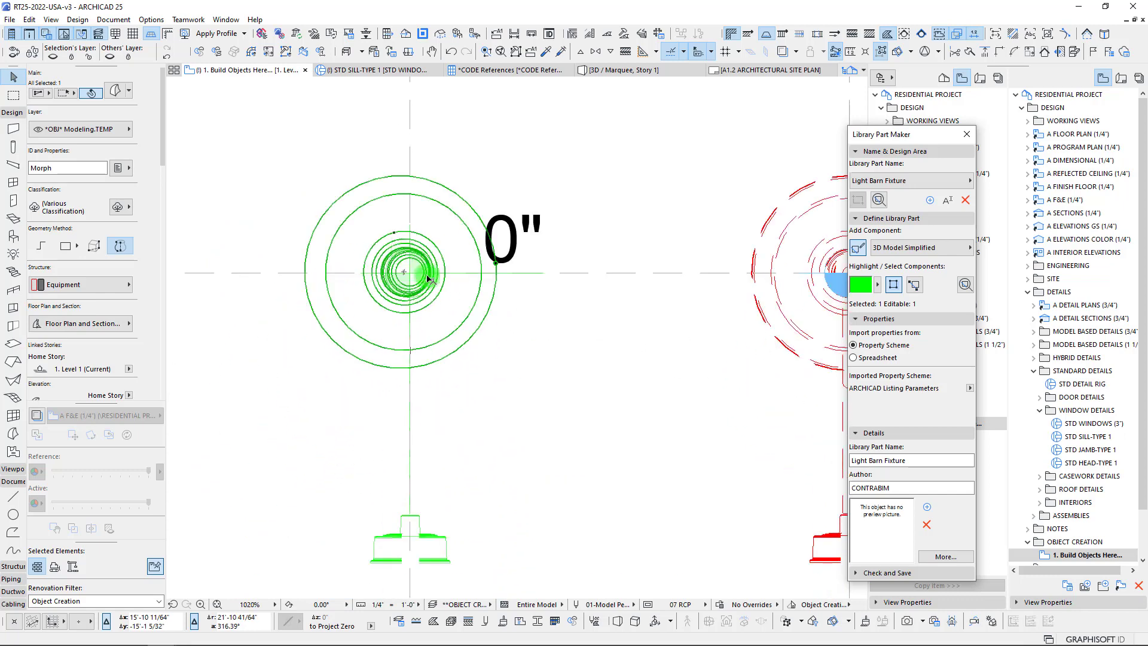
{"action": "scroll", "coordinate": [378, 245], "scroll_direction": "up", "scroll_amount": 3}
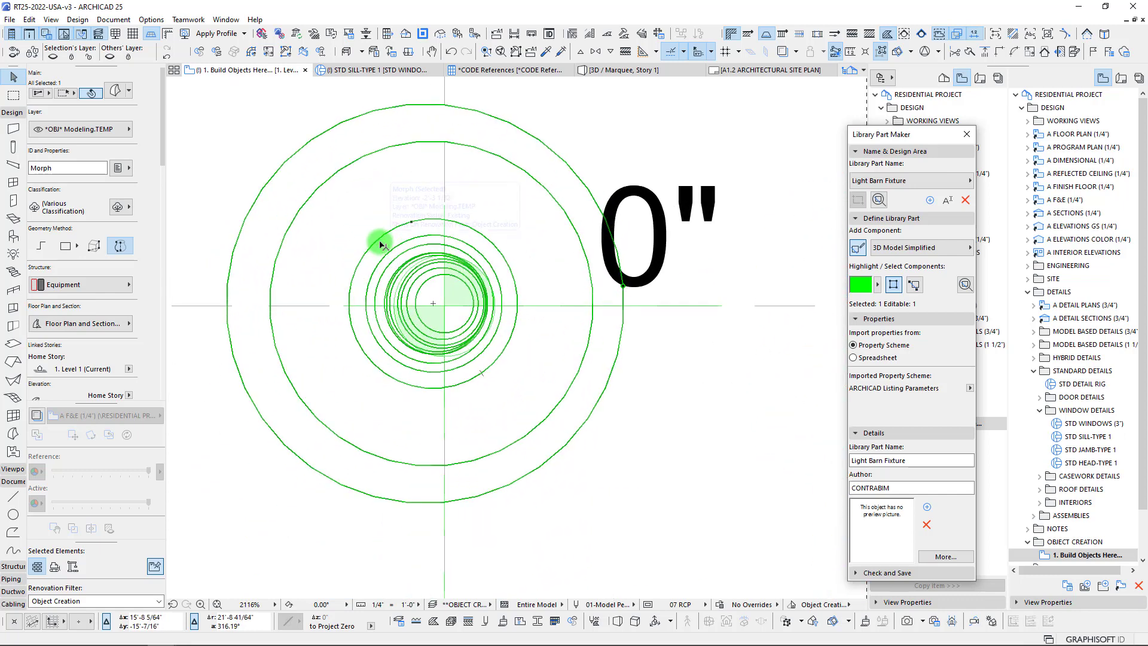
Step: Undo the simplified-model component assignment, the shade's move to the arm end and its rotation in the 3D view
{"action": "key", "text": "F3"}
{"action": "key", "text": "ctrl+z"}
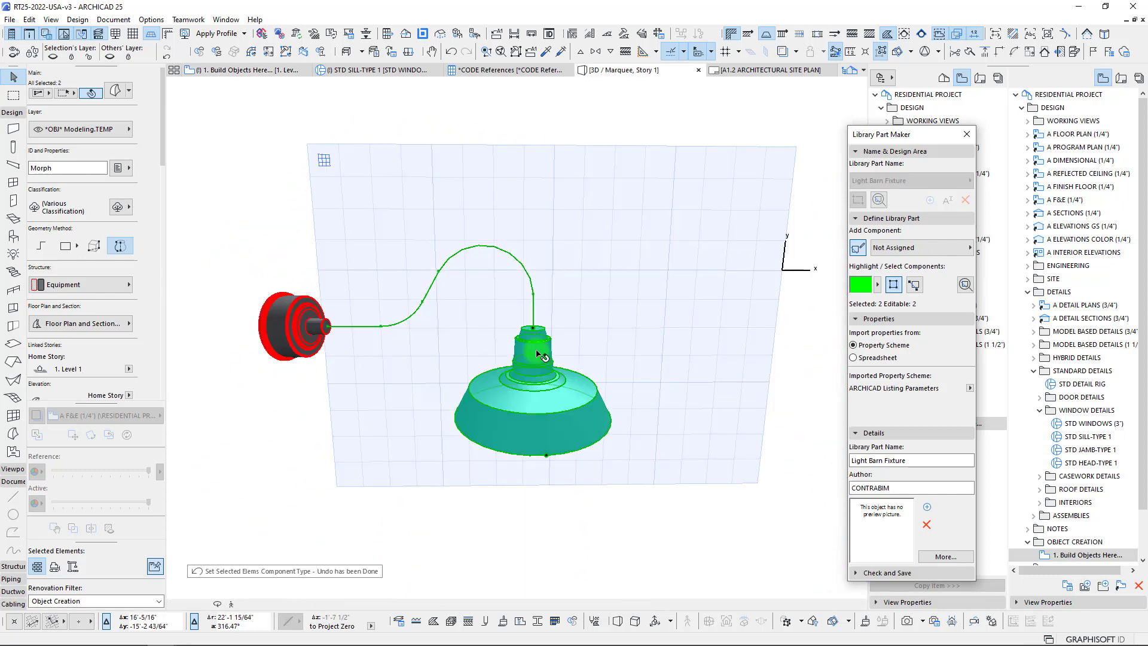
{"action": "left_click", "coordinate": [488, 347]}
{"action": "key", "text": "ctrl+z"}
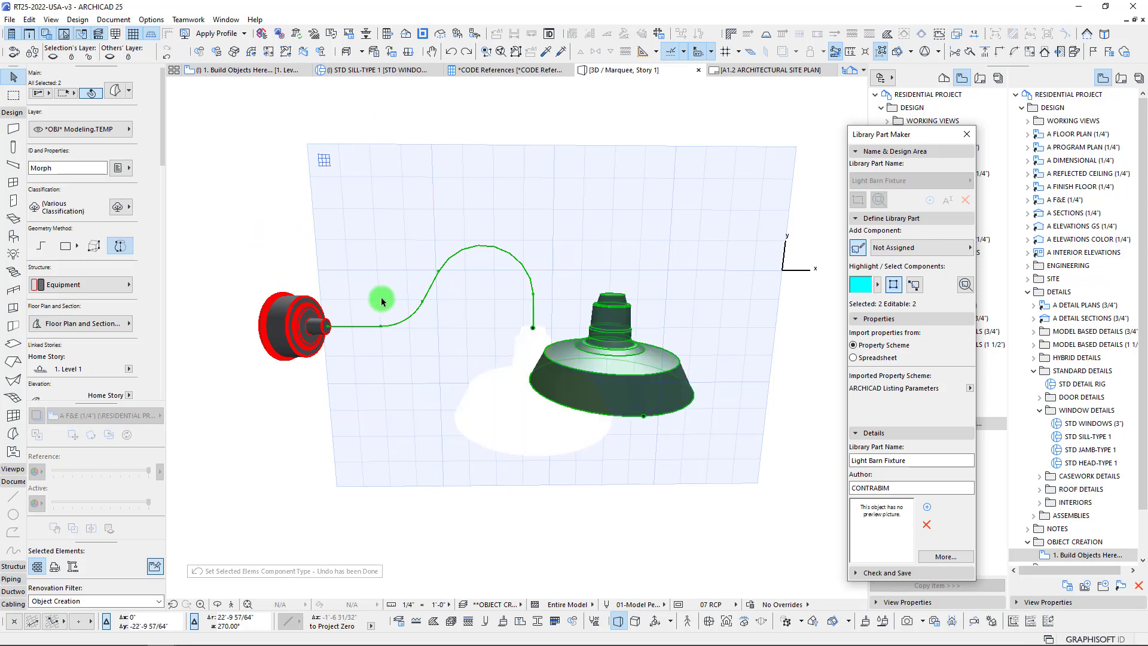
{"action": "middle_click_drag", "start_coordinate": [438, 323], "coordinate": [526, 402], "text": "shift"}
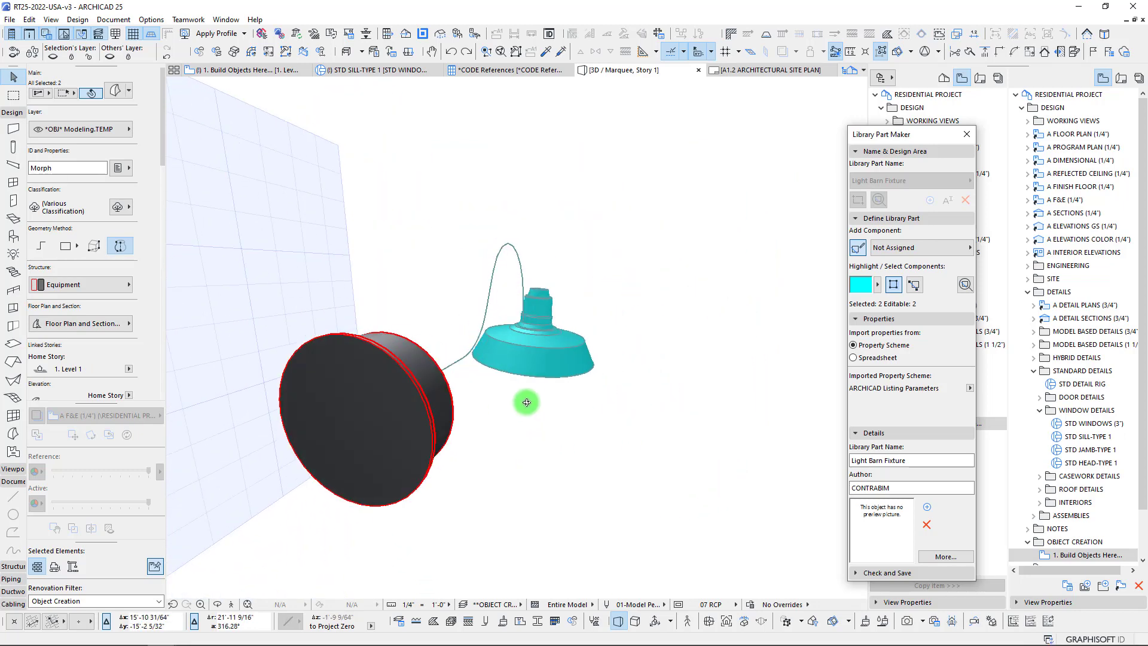
{"action": "key", "text": "ctrl+z"}
{"action": "middle_click_drag", "start_coordinate": [626, 328], "coordinate": [441, 358], "text": "shift"}
{"action": "key", "text": "ctrl+e"}
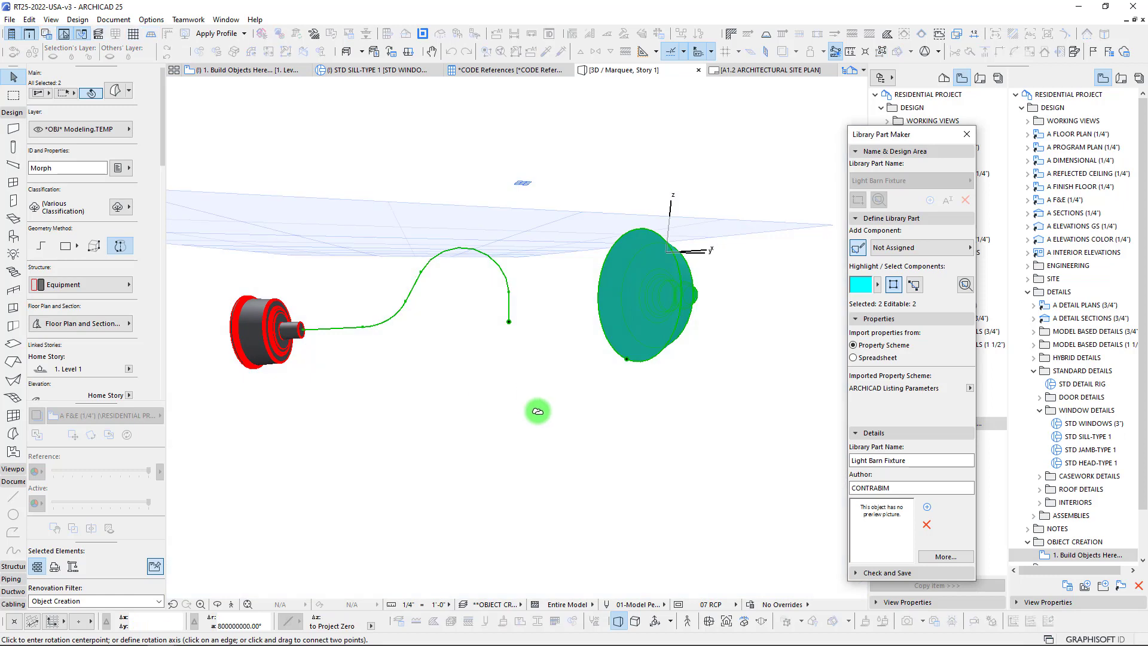
{"action": "middle_click_drag", "start_coordinate": [636, 345], "coordinate": [614, 396], "text": "shift"}
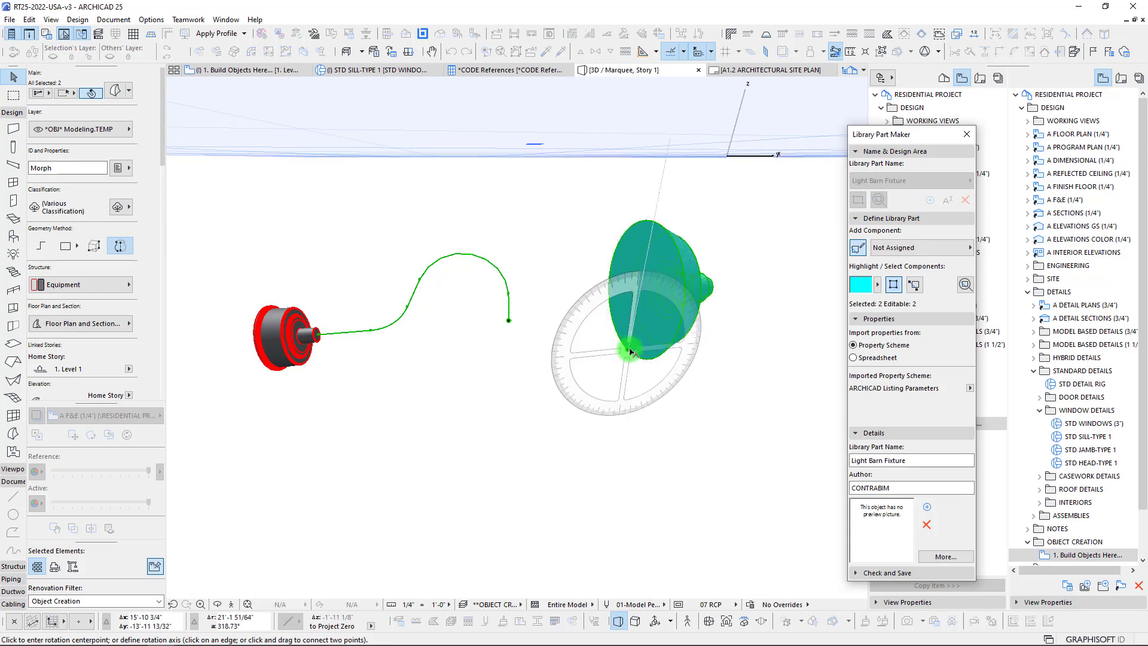
{"action": "left_click", "coordinate": [628, 351]}
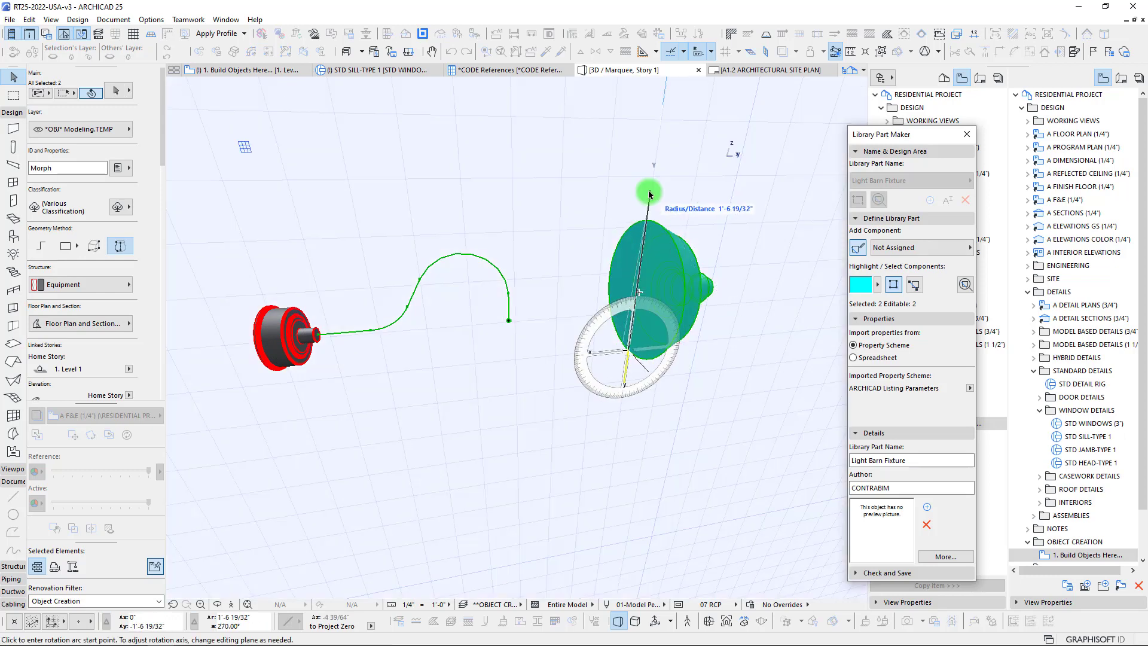
{"action": "left_click", "coordinate": [501, 235]}
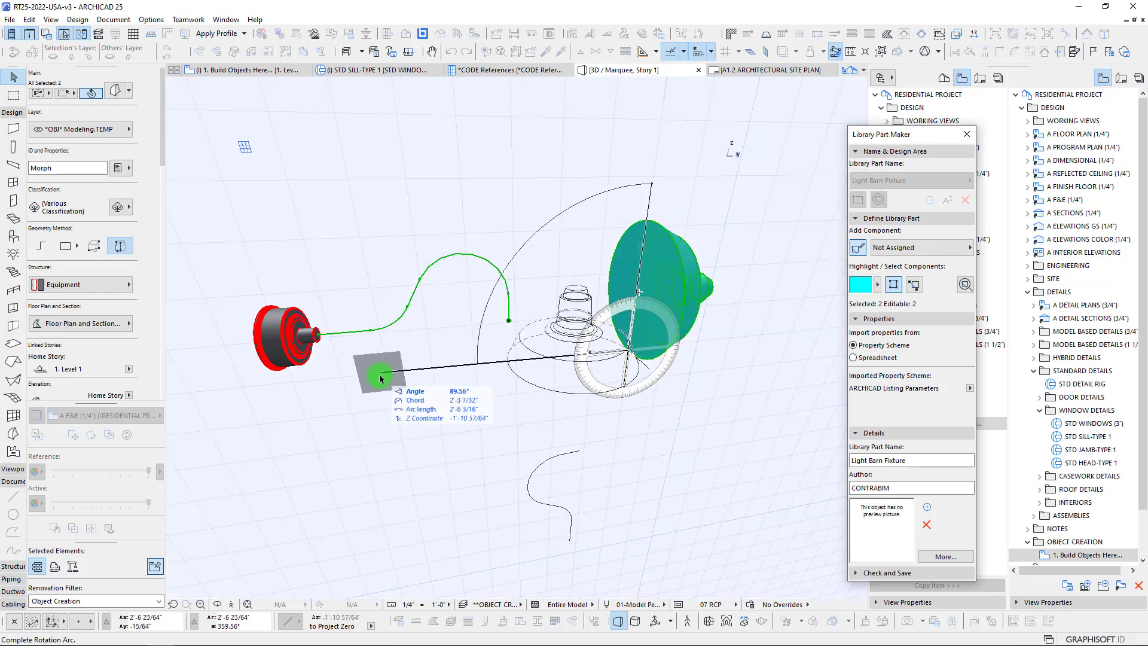
{"action": "left_click", "coordinate": [640, 302]}
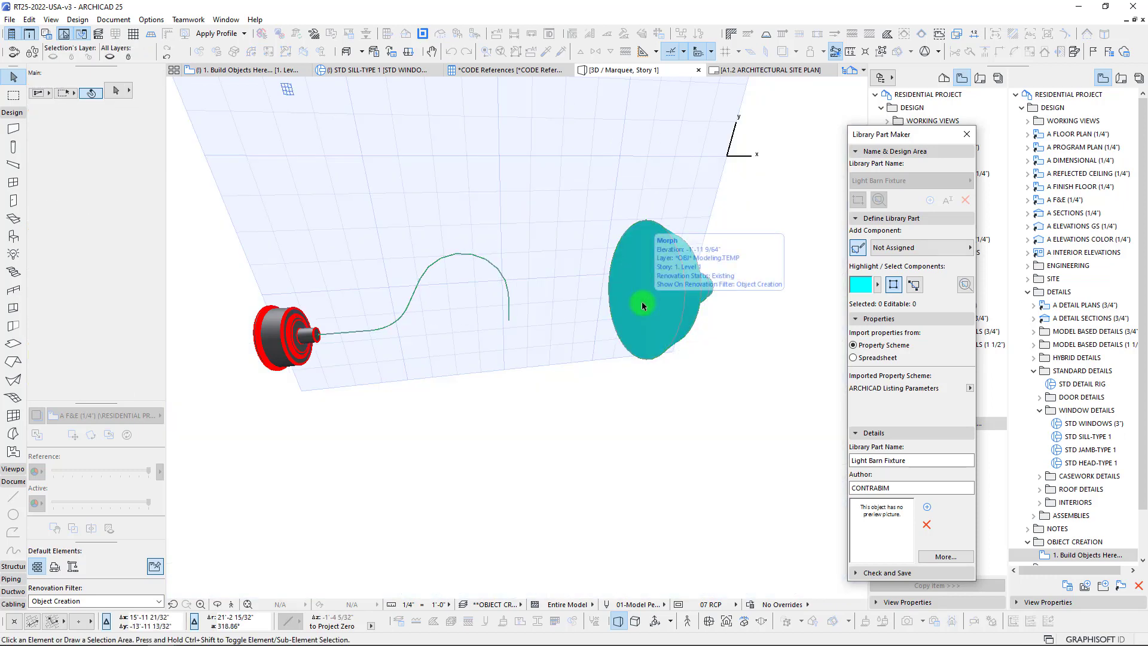
Step: Draw a small temporary box morph in the floor plan between the shade and the origin, with one side on the vertical centre axis
{"action": "key", "text": "F2"}
{"action": "left_click", "coordinate": [471, 303]}
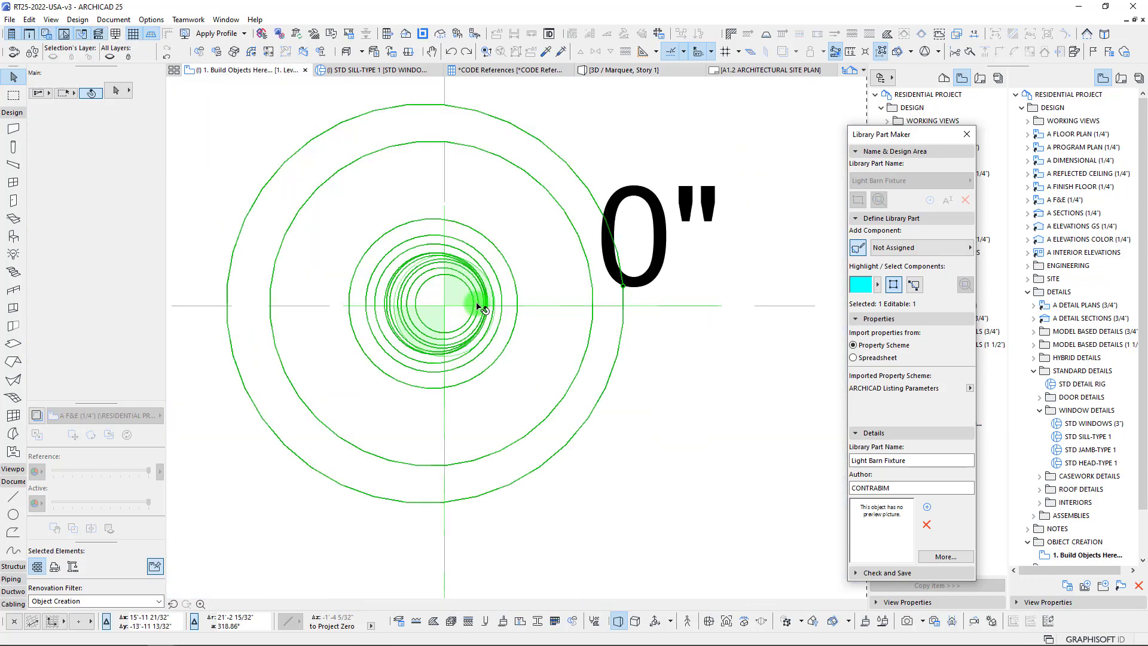
{"action": "left_click", "coordinate": [441, 318]}
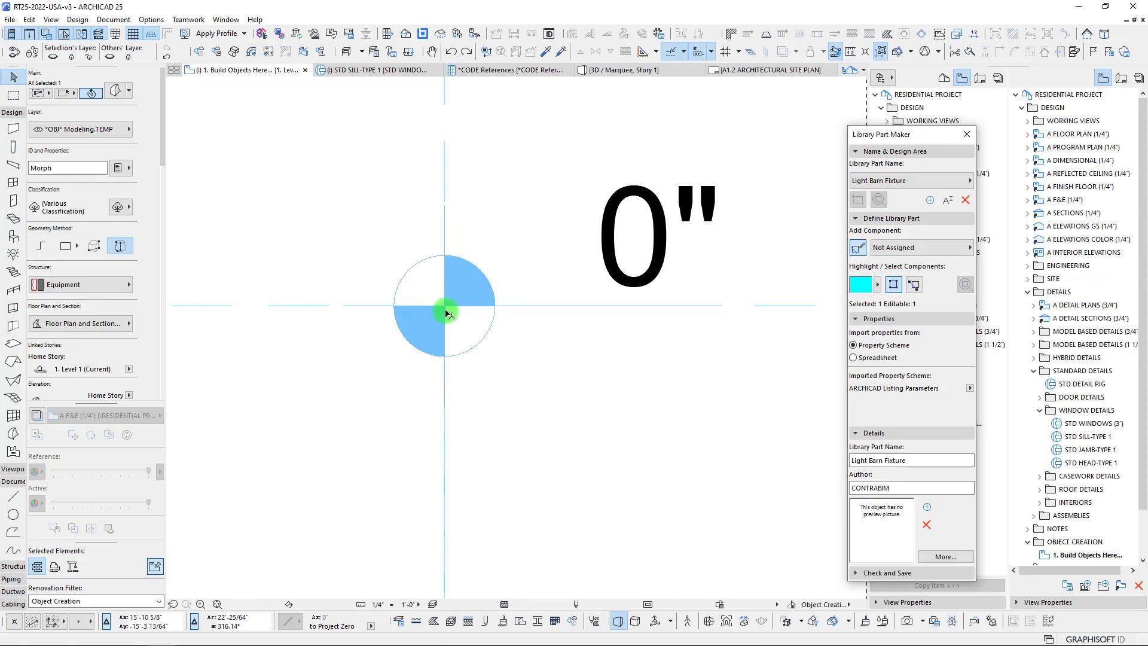
{"action": "key", "text": "Escape"}
{"action": "scroll", "coordinate": [456, 205], "scroll_direction": "down", "scroll_amount": 4}
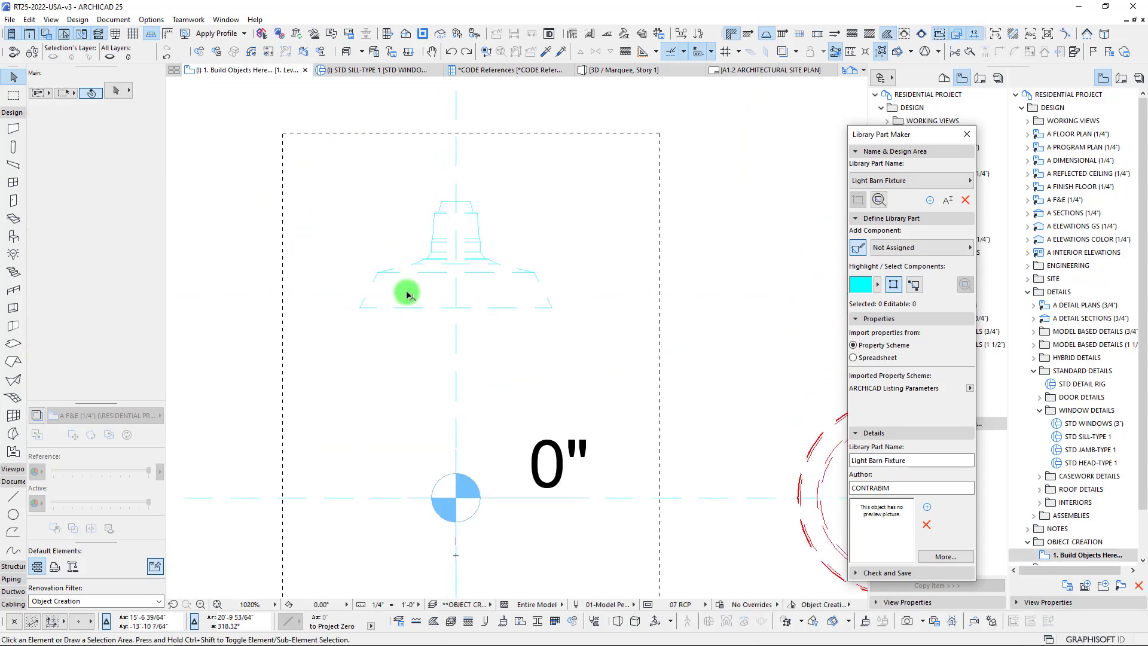
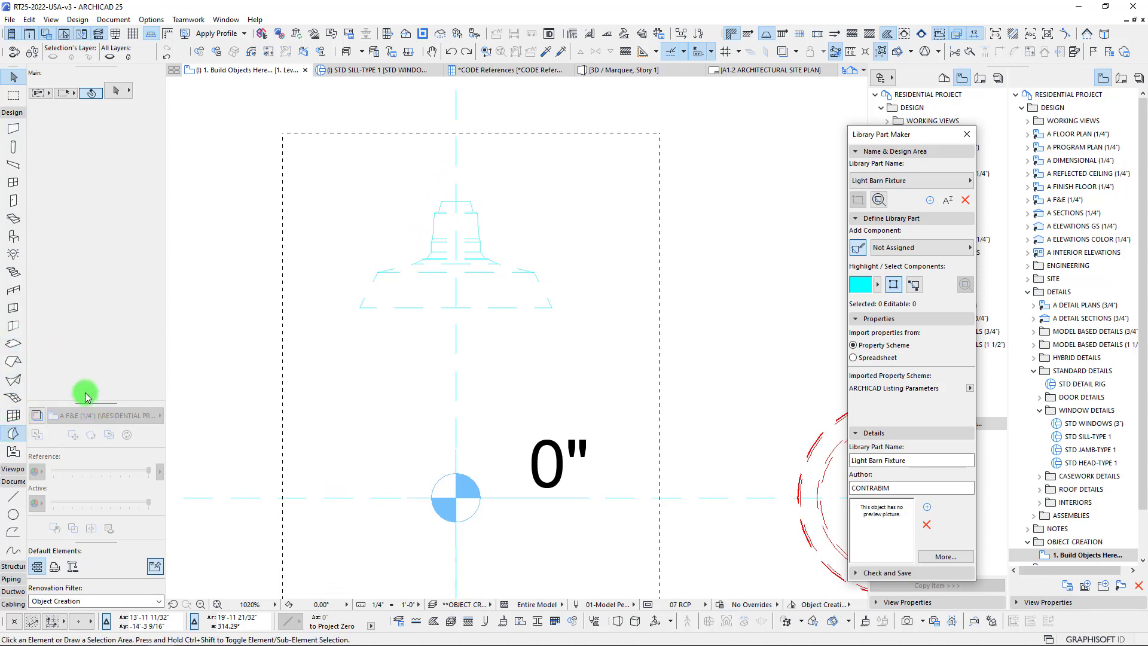
{"action": "left_click", "coordinate": [114, 250]}
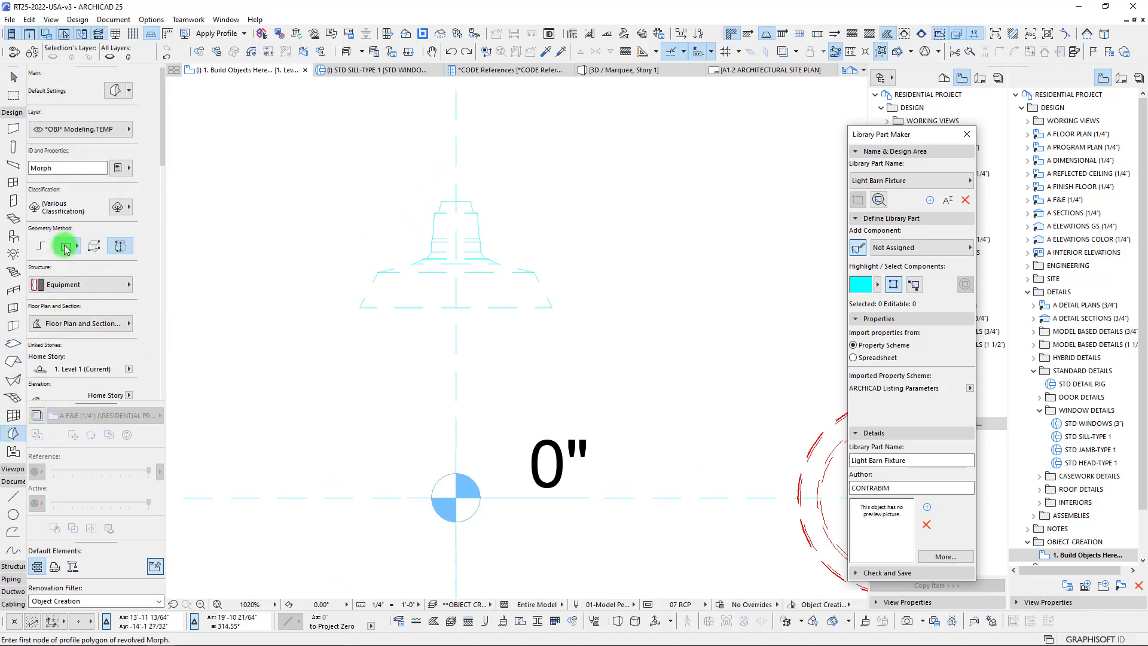
{"action": "left_click", "coordinate": [456, 402]}
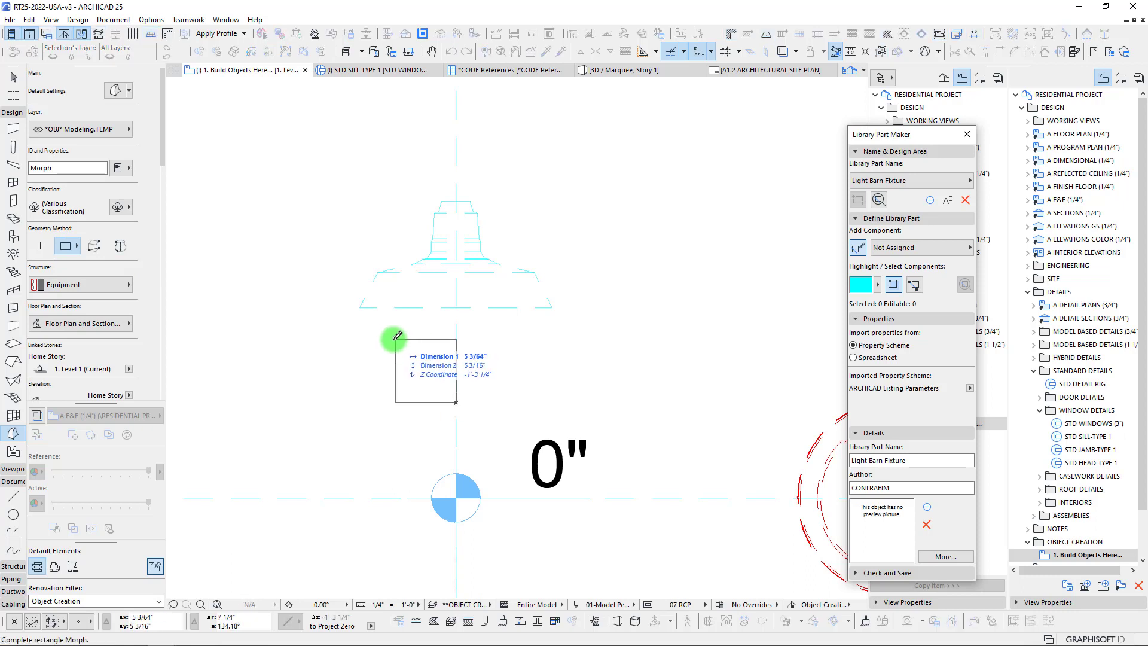
{"action": "left_click", "coordinate": [94, 246]}
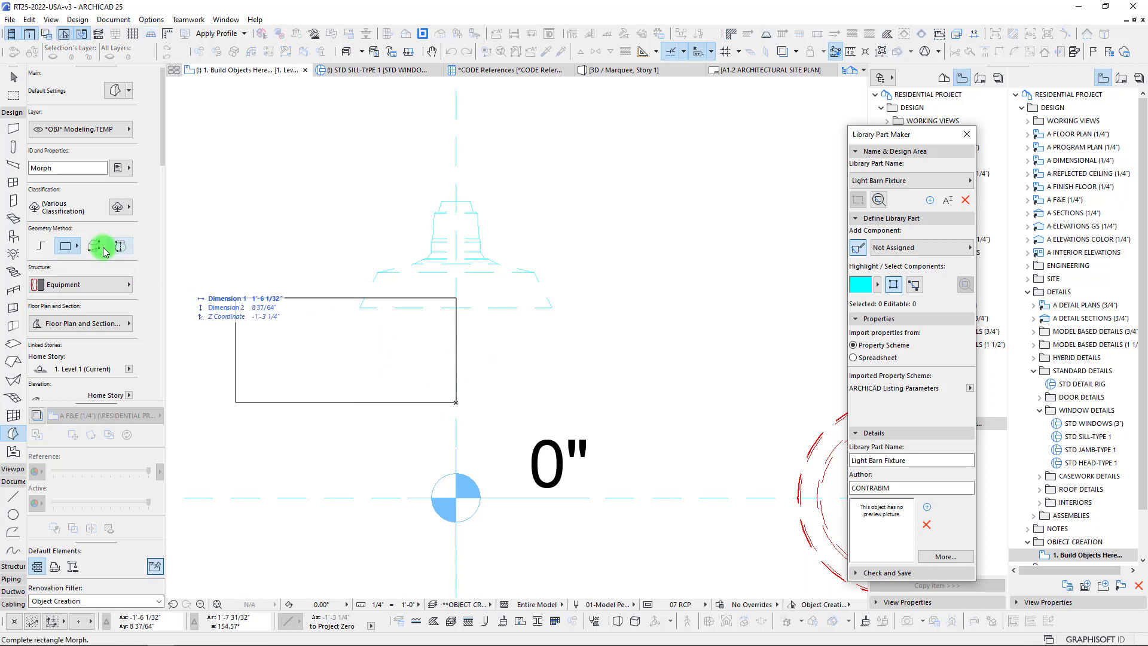
{"action": "left_click", "coordinate": [398, 347]}
{"action": "left_click", "coordinate": [616, 253]}
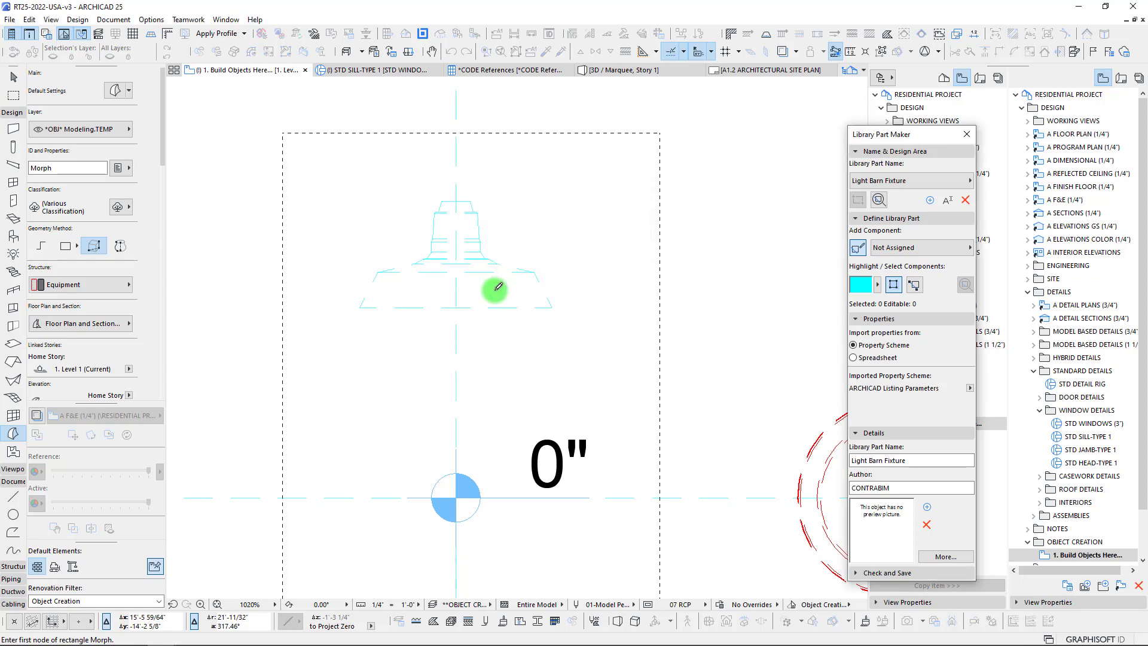
{"action": "scroll", "coordinate": [420, 267], "scroll_direction": "down", "scroll_amount": 1}
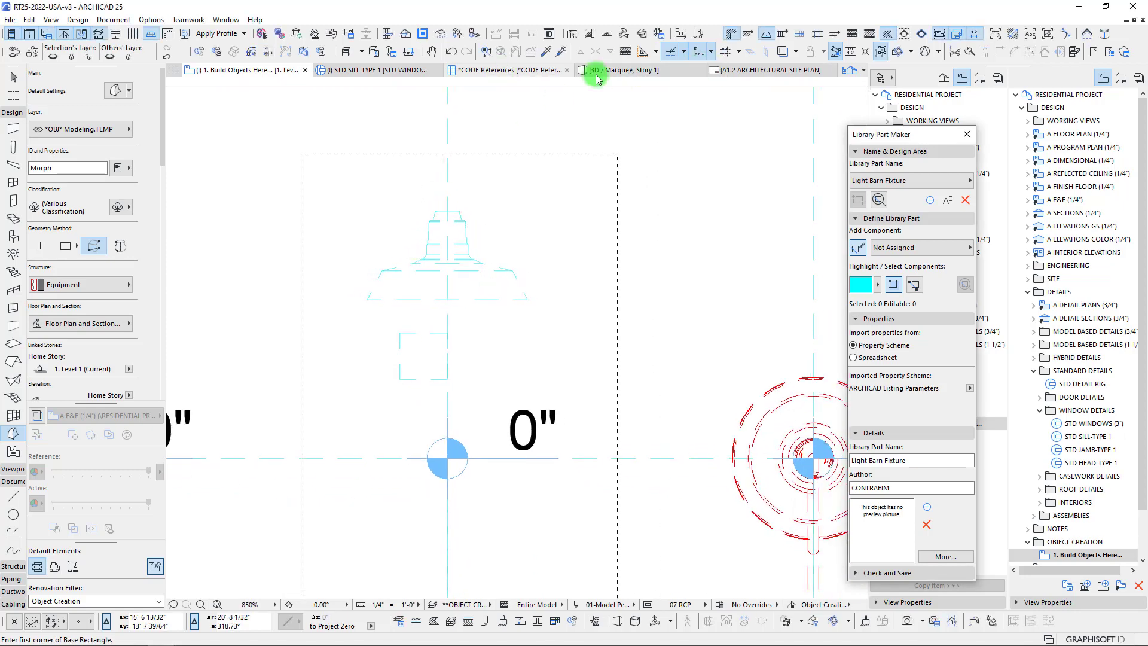
Step: Rotate the revolved shade in 3D in the plane of the box morph's side face so its opening faces down
{"action": "left_click", "coordinate": [625, 70]}
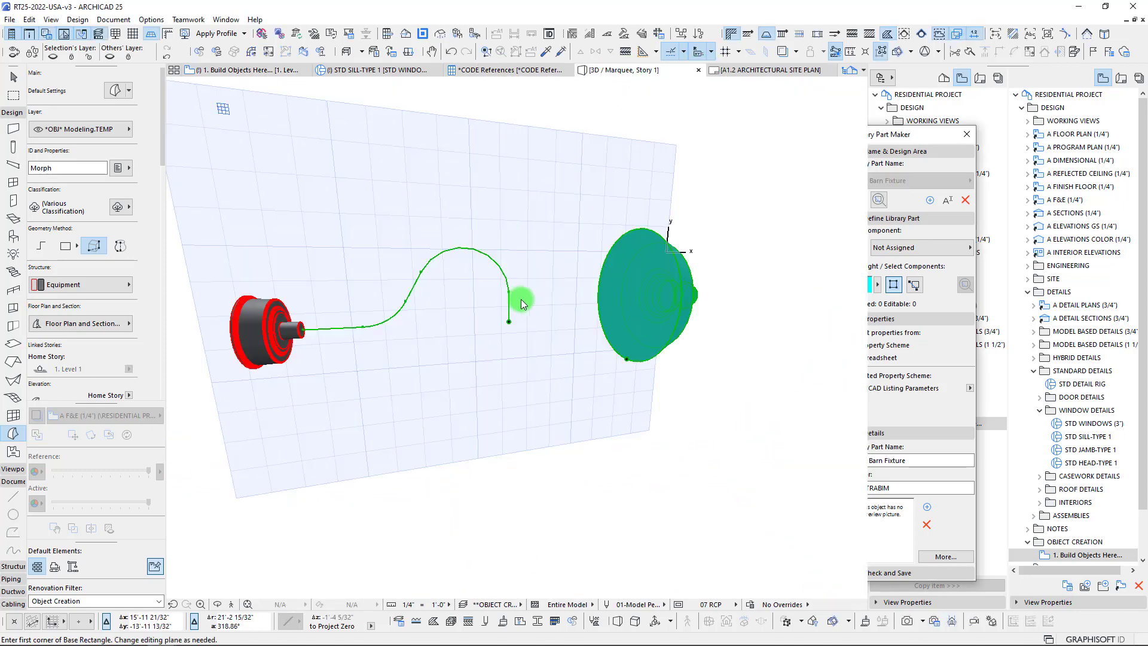
{"action": "middle_click_drag", "start_coordinate": [588, 293], "coordinate": [665, 308], "text": "shift"}
{"action": "left_click", "coordinate": [664, 309], "text": "shift"}
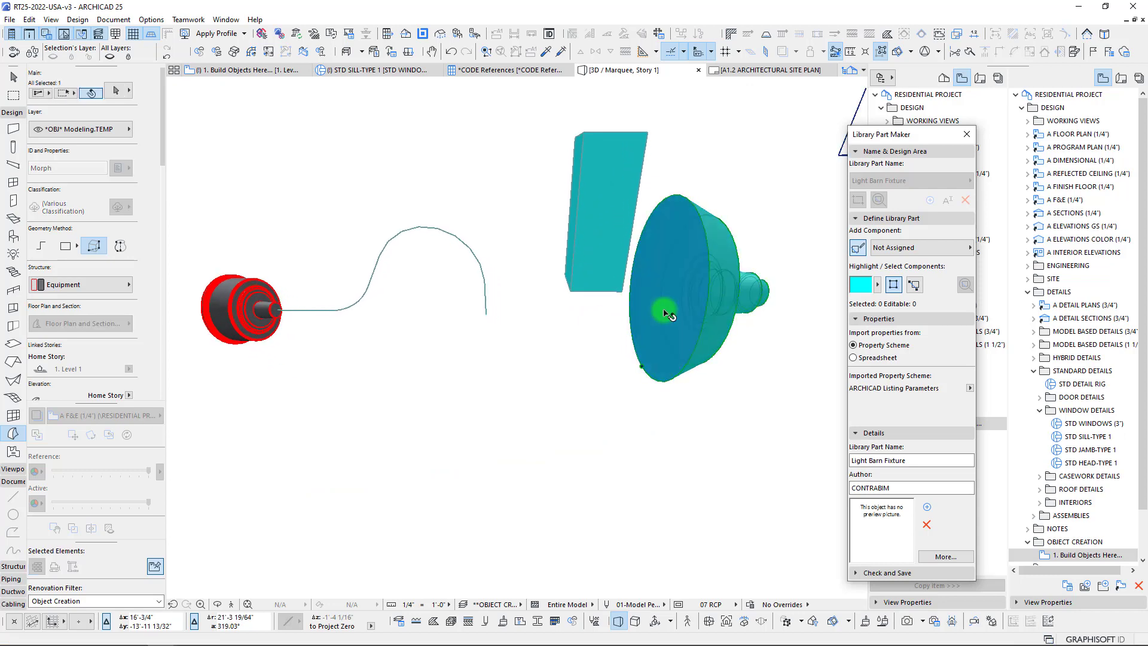
{"action": "key", "text": "ctrl+e"}
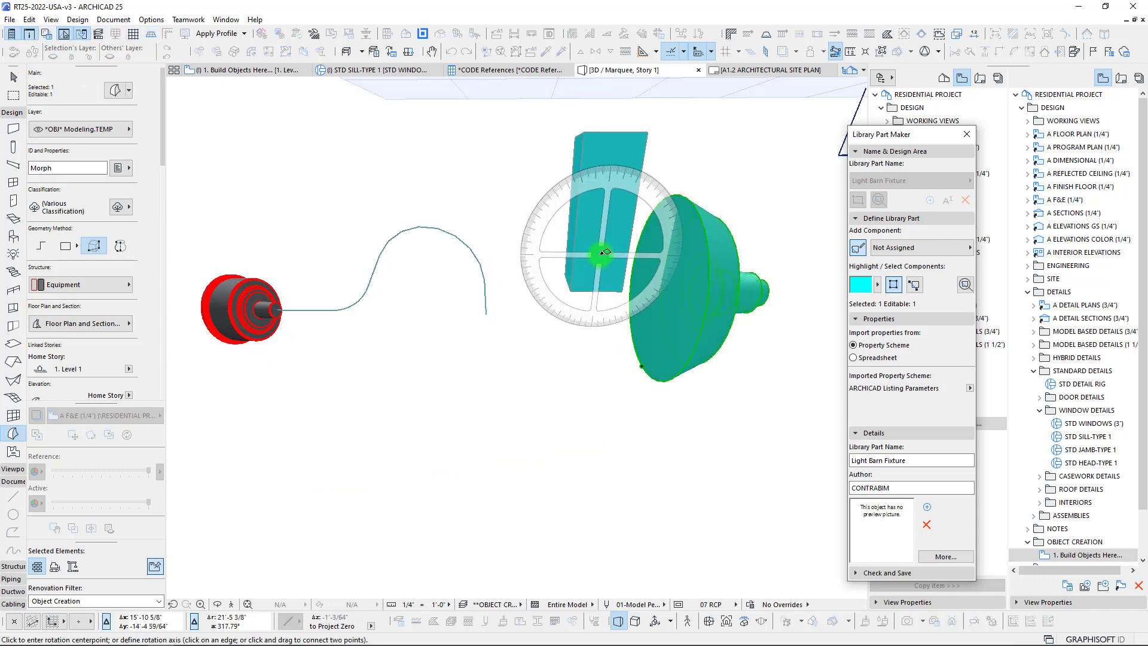
{"action": "left_click", "coordinate": [601, 253]}
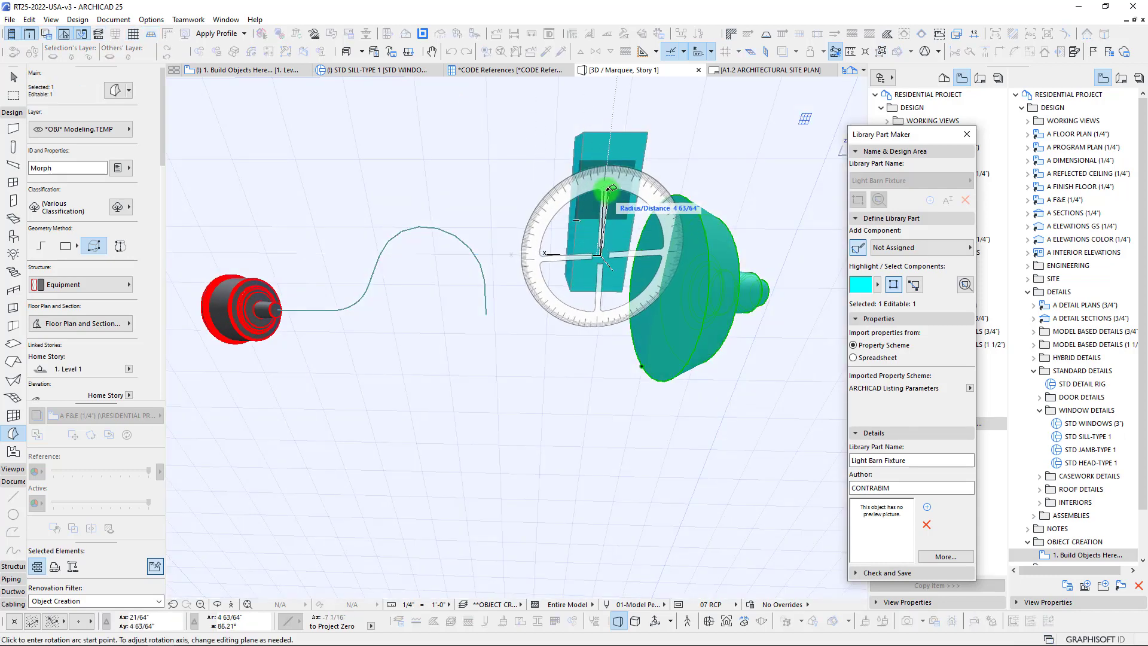
{"action": "left_click", "coordinate": [574, 179]}
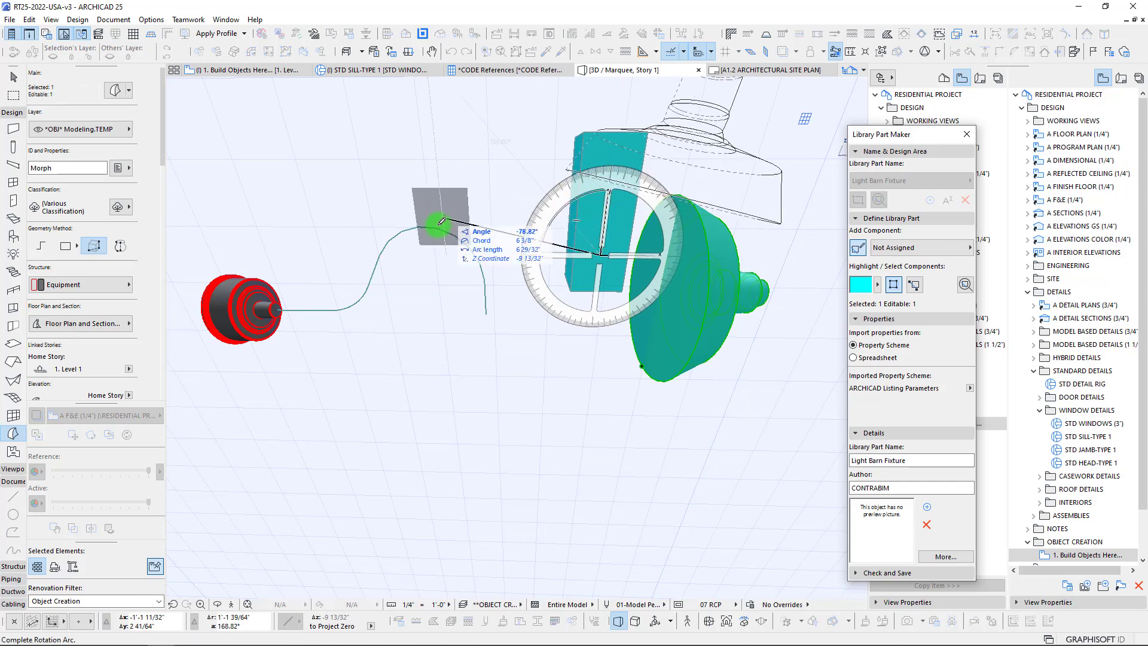
{"action": "left_click", "coordinate": [546, 236]}
Step: Move the revolved shade by the centre of its top face to the free end of the arm centreline
{"action": "scroll", "coordinate": [658, 176], "scroll_direction": "up", "scroll_amount": 5}
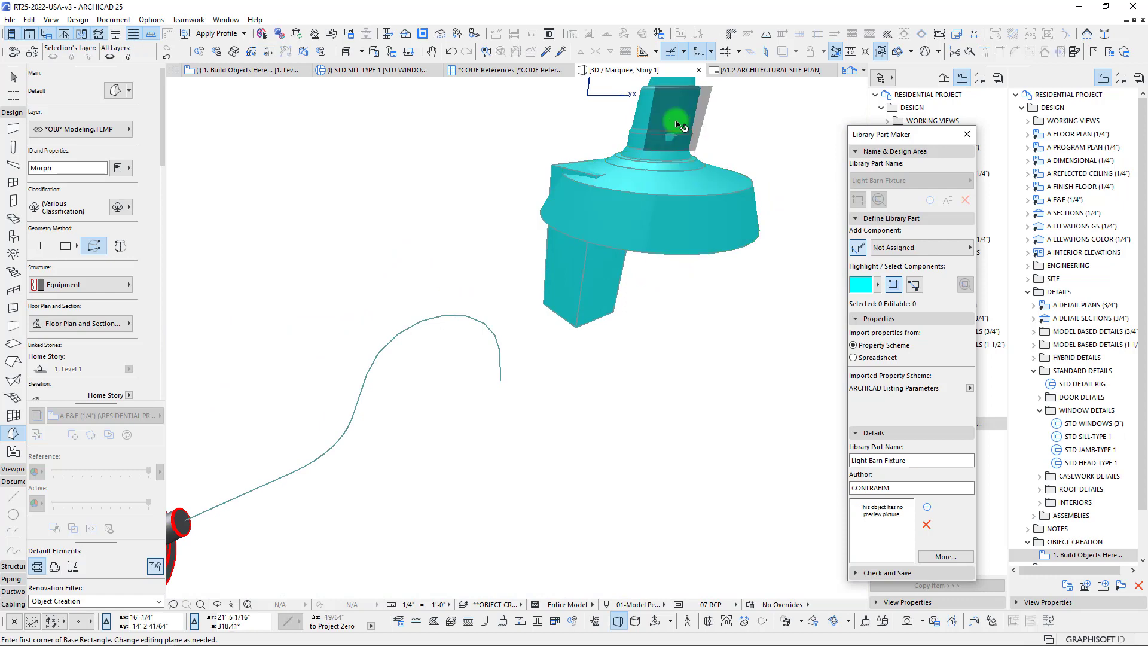
{"action": "middle_click_drag", "start_coordinate": [466, 305], "coordinate": [491, 432], "text": "shift"}
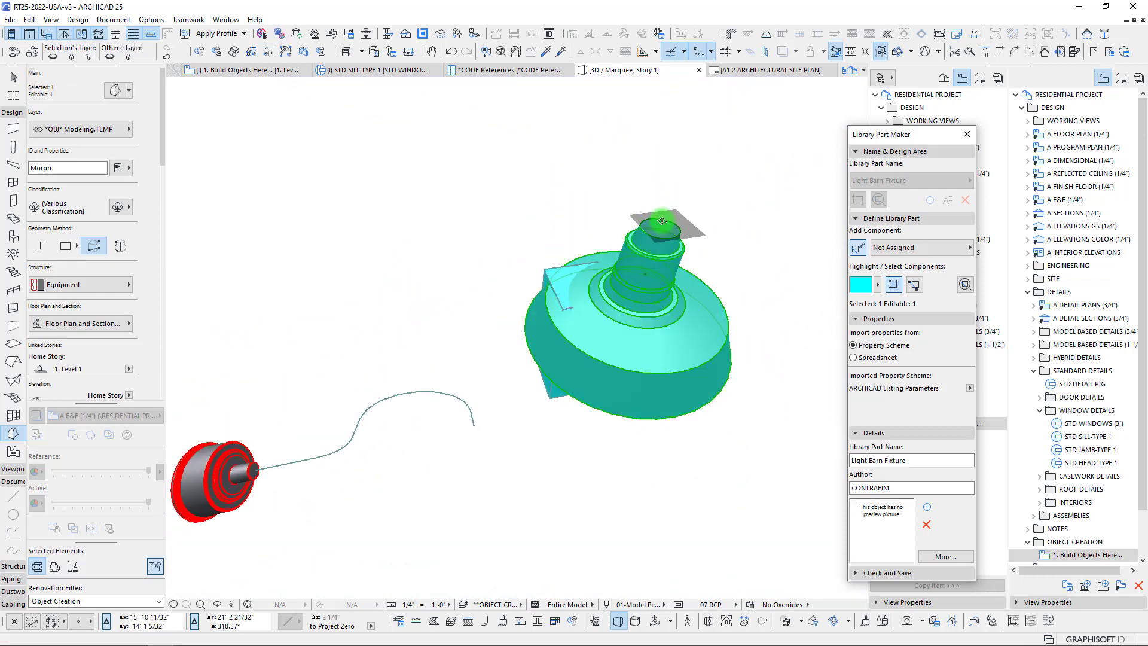
{"action": "key", "text": "ctrl+d"}
{"action": "left_click", "coordinate": [659, 230]}
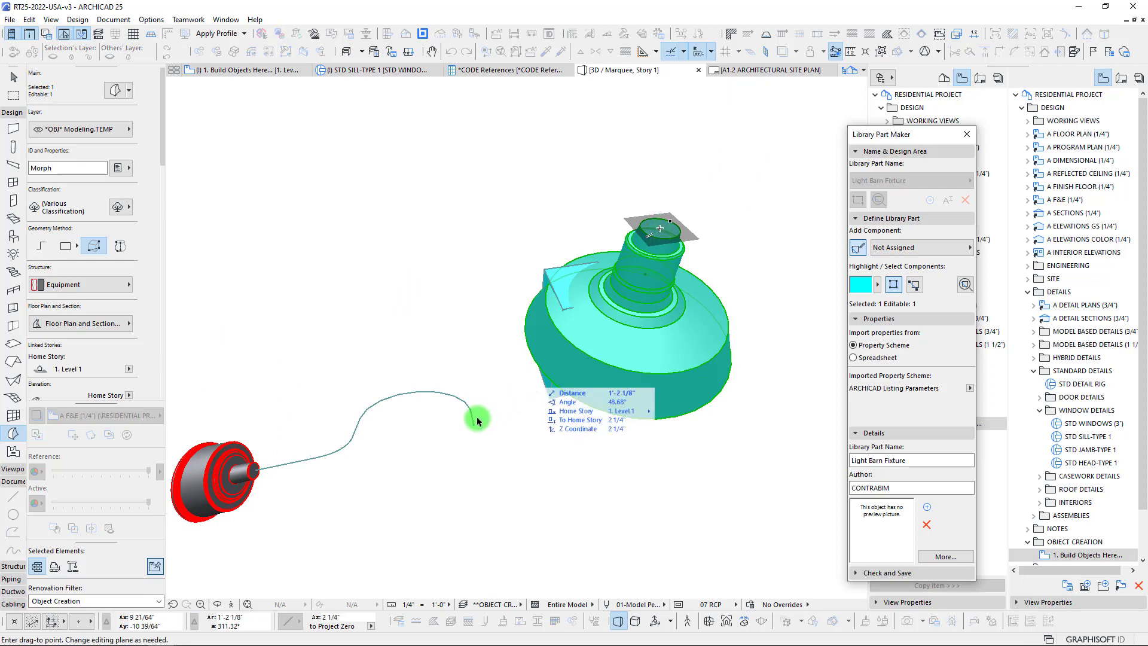
{"action": "left_click", "coordinate": [477, 426]}
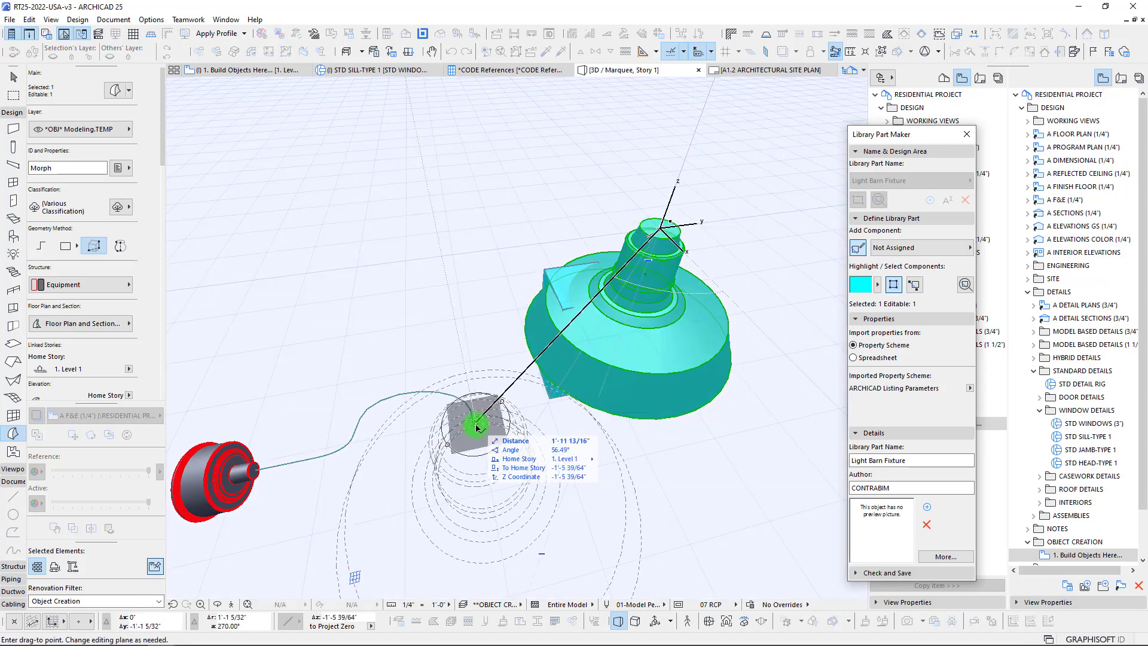
Step: Delete the temporary box morph beside the arm and shade
{"action": "middle_click_drag", "start_coordinate": [565, 414], "coordinate": [562, 336], "text": "shift"}
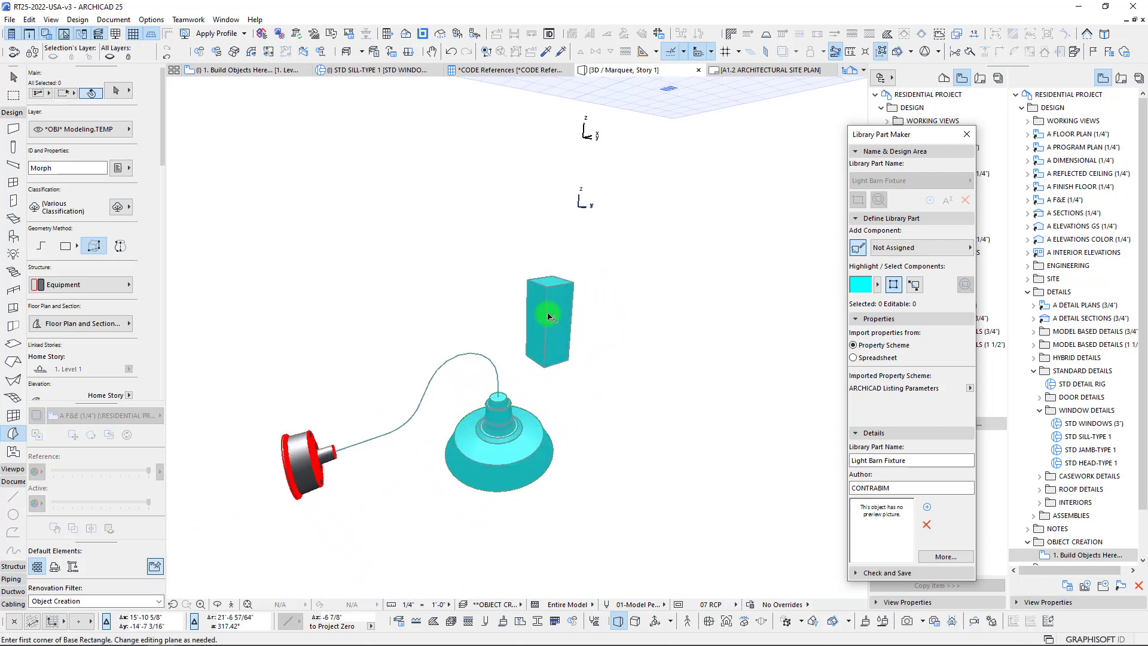
{"action": "left_click", "coordinate": [550, 317]}
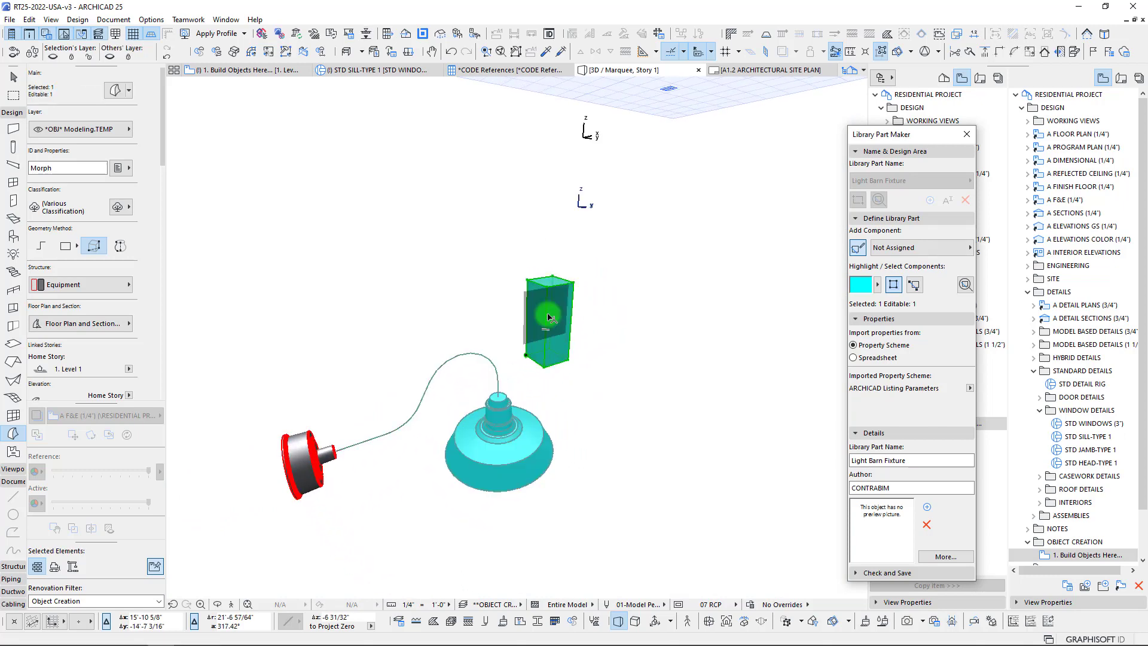
{"action": "key", "text": "Delete"}
{"action": "scroll", "coordinate": [548, 316], "scroll_direction": "down", "scroll_amount": 6}
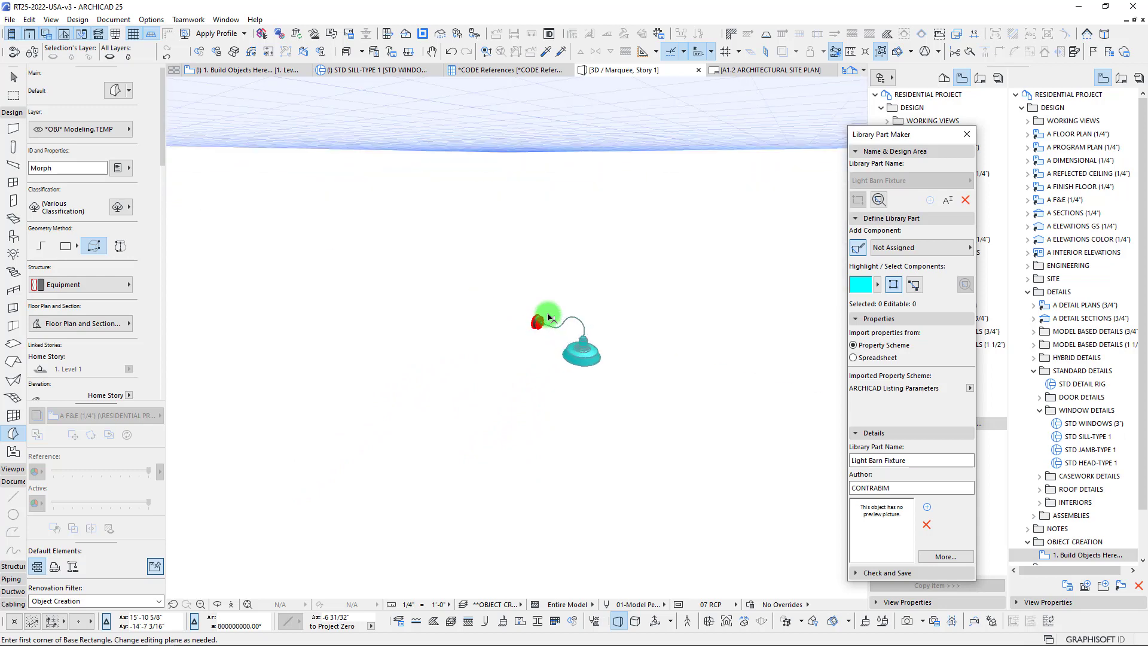
Step: Assign the revolved shade and the arm centreline together as the library part's 3D Model Simplified component
{"action": "scroll", "coordinate": [548, 317], "scroll_direction": "up", "scroll_amount": 6}
{"action": "left_click", "coordinate": [618, 289]}
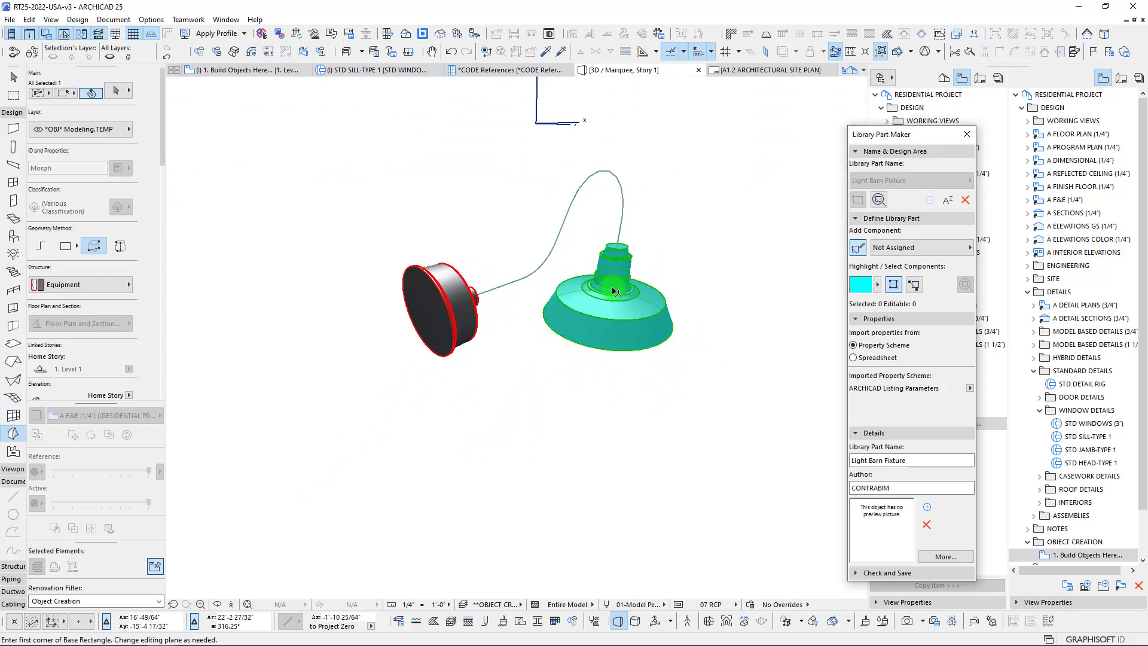
{"action": "left_click", "coordinate": [538, 272], "text": "shift"}
{"action": "left_click", "coordinate": [962, 248]}
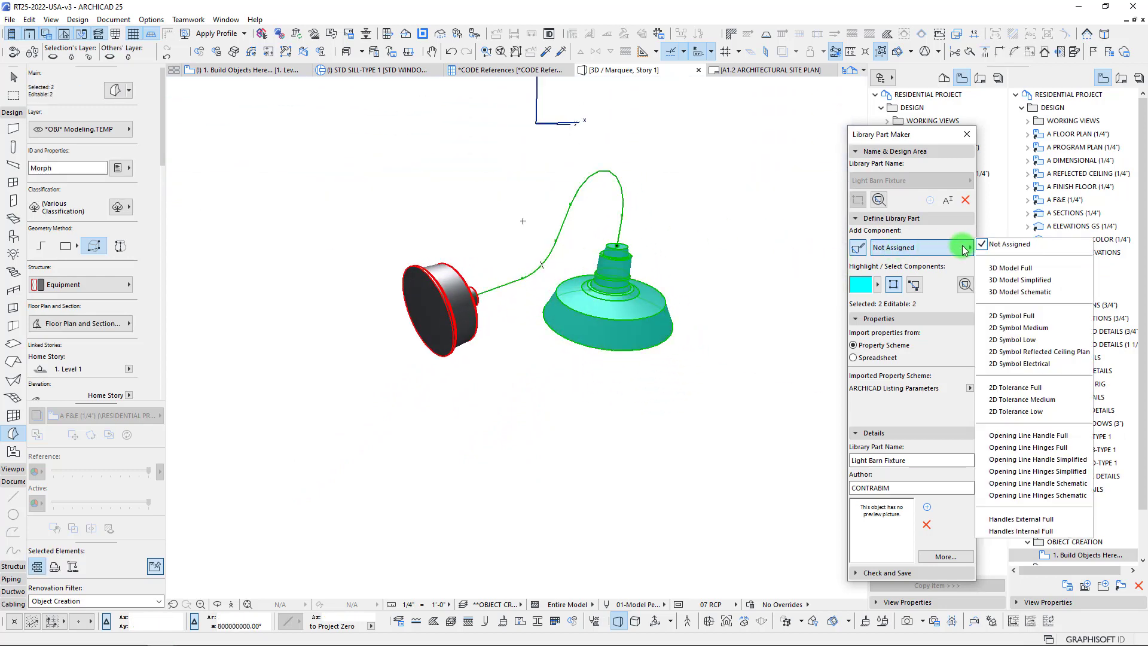
{"action": "left_click", "coordinate": [1014, 279]}
Step: Assign the wall base morph at the other end of the arm as a 3D Model Simplified component
{"action": "middle_click_drag", "start_coordinate": [543, 277], "coordinate": [403, 251], "text": "shift"}
{"action": "left_click", "coordinate": [427, 248]}
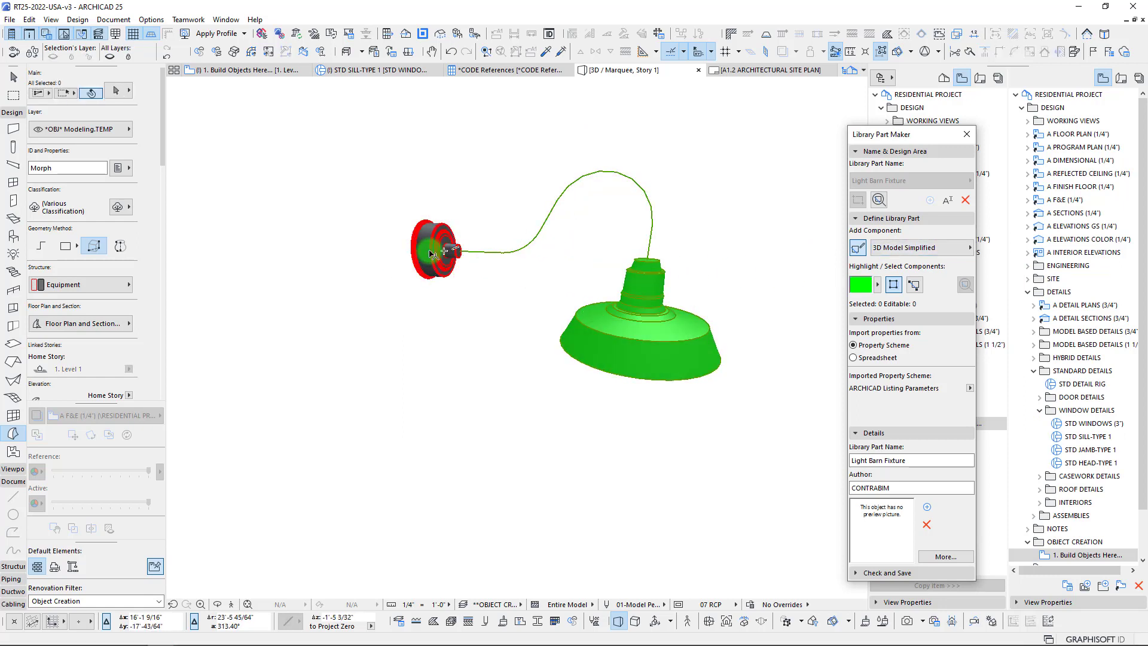
{"action": "left_click", "coordinate": [927, 251]}
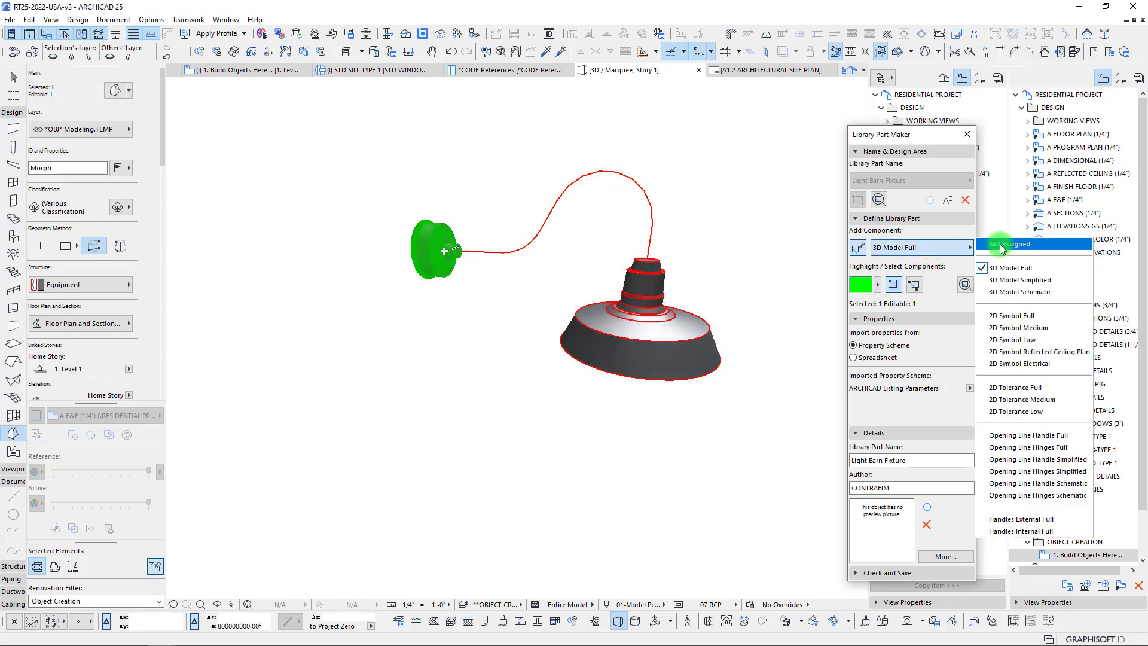
{"action": "left_click", "coordinate": [1019, 279]}
{"action": "middle_click_drag", "start_coordinate": [536, 264], "coordinate": [429, 307]}
{"action": "middle_click_drag", "start_coordinate": [430, 306], "coordinate": [686, 314], "text": "shift"}
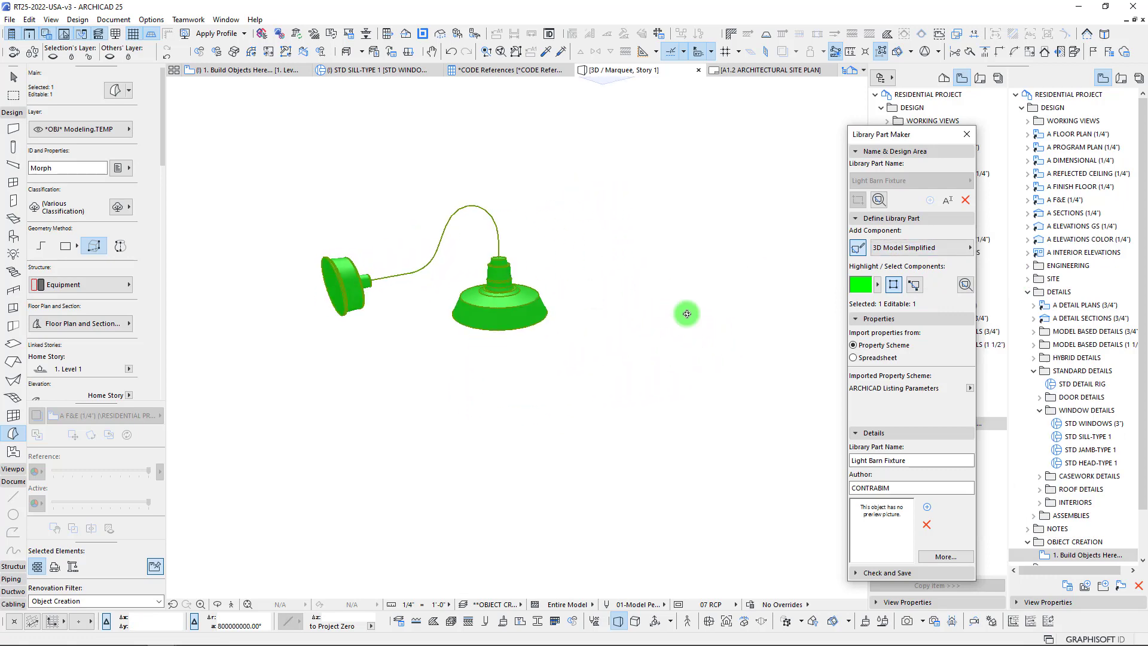
Step: In the floor plan, copy the simplified shade from its centre onto the empty origin above the 2D Low symbol
{"action": "key", "text": "F2"}
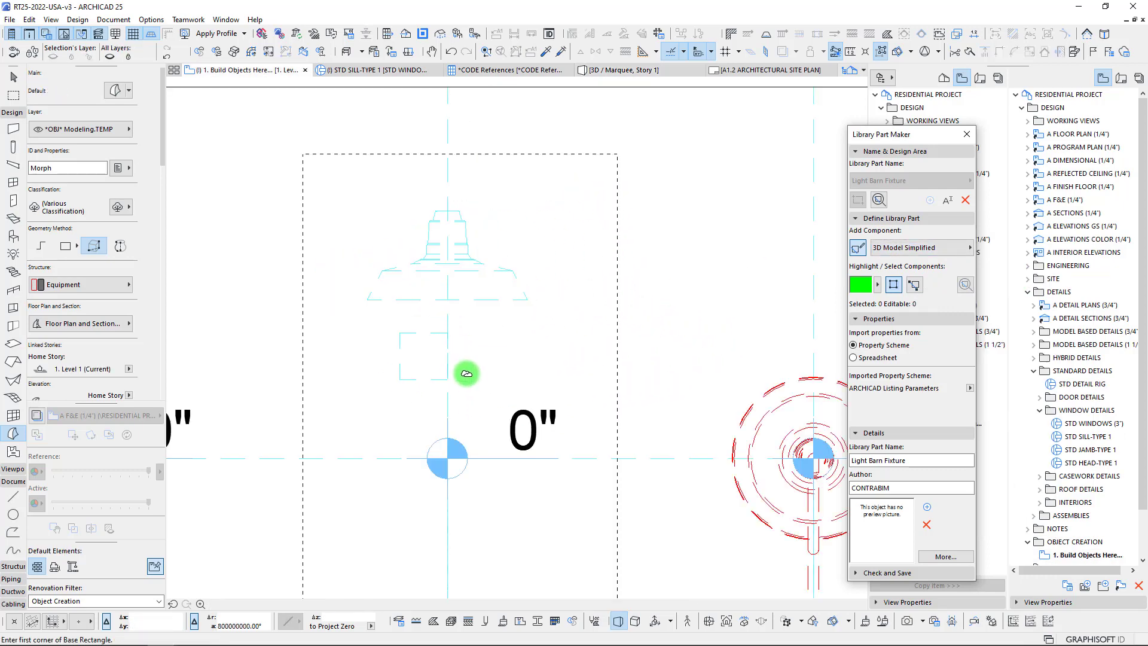
{"action": "scroll", "coordinate": [468, 386], "scroll_direction": "down", "scroll_amount": 3}
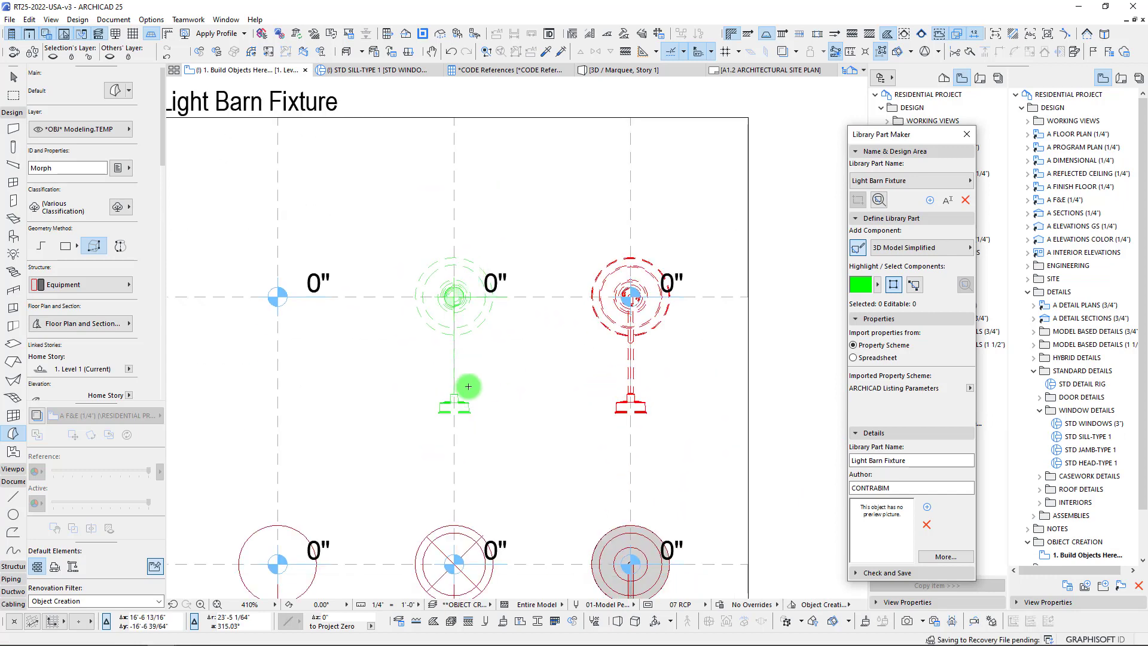
{"action": "middle_click_drag", "start_coordinate": [454, 409], "coordinate": [559, 338]}
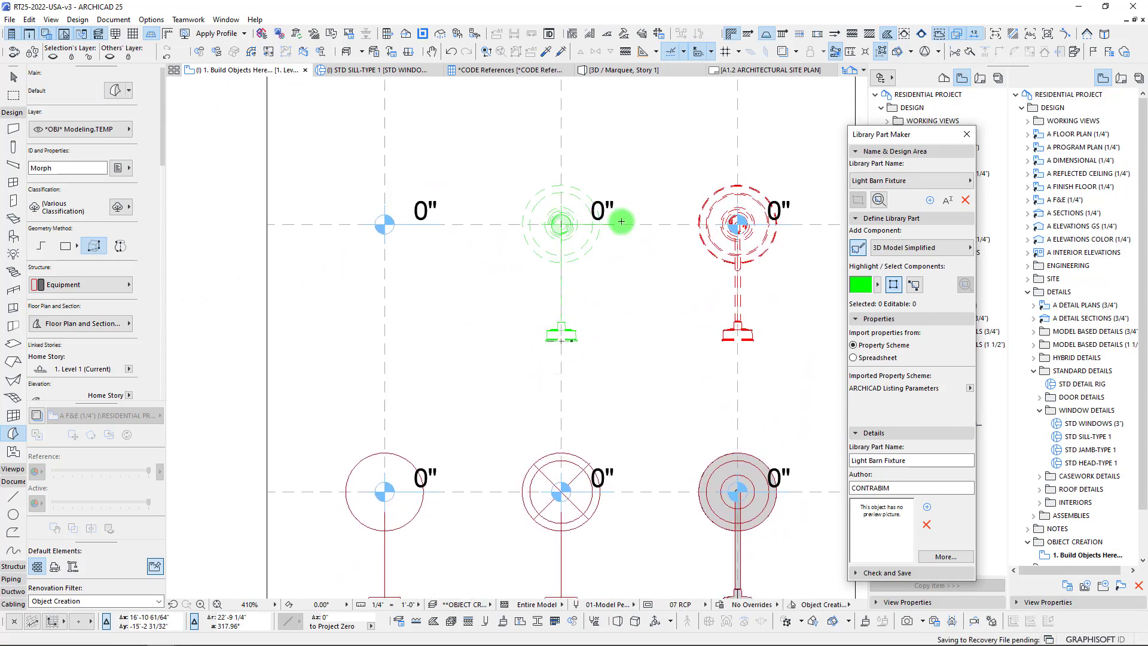
{"action": "middle_click_drag", "start_coordinate": [662, 229], "coordinate": [723, 237]}
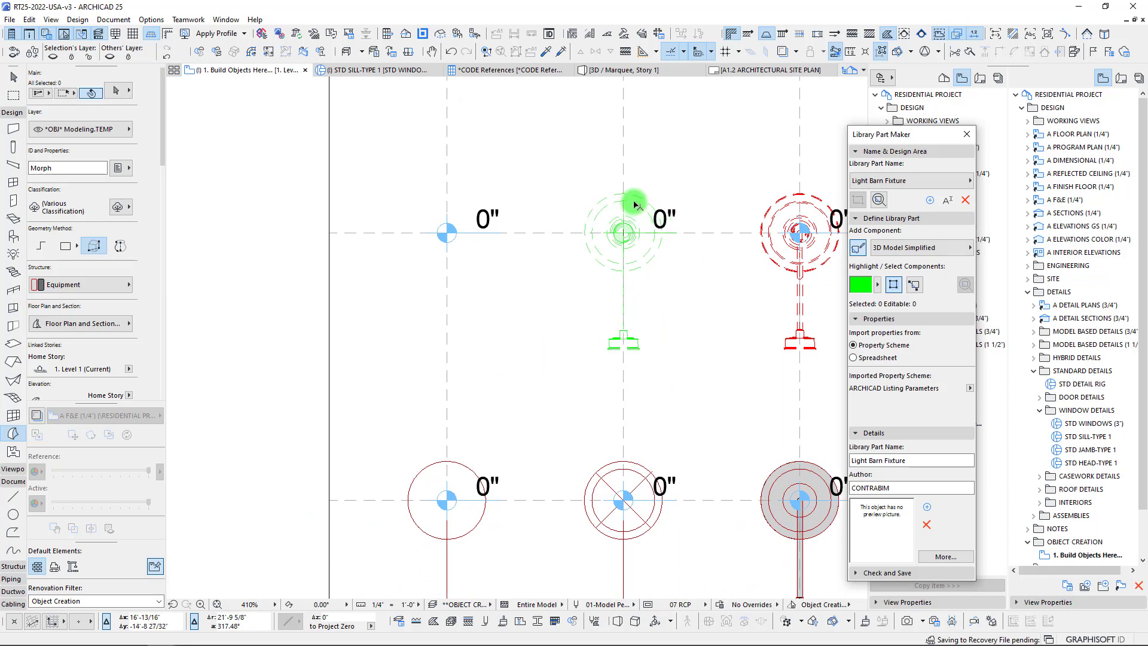
{"action": "left_click", "coordinate": [636, 205]}
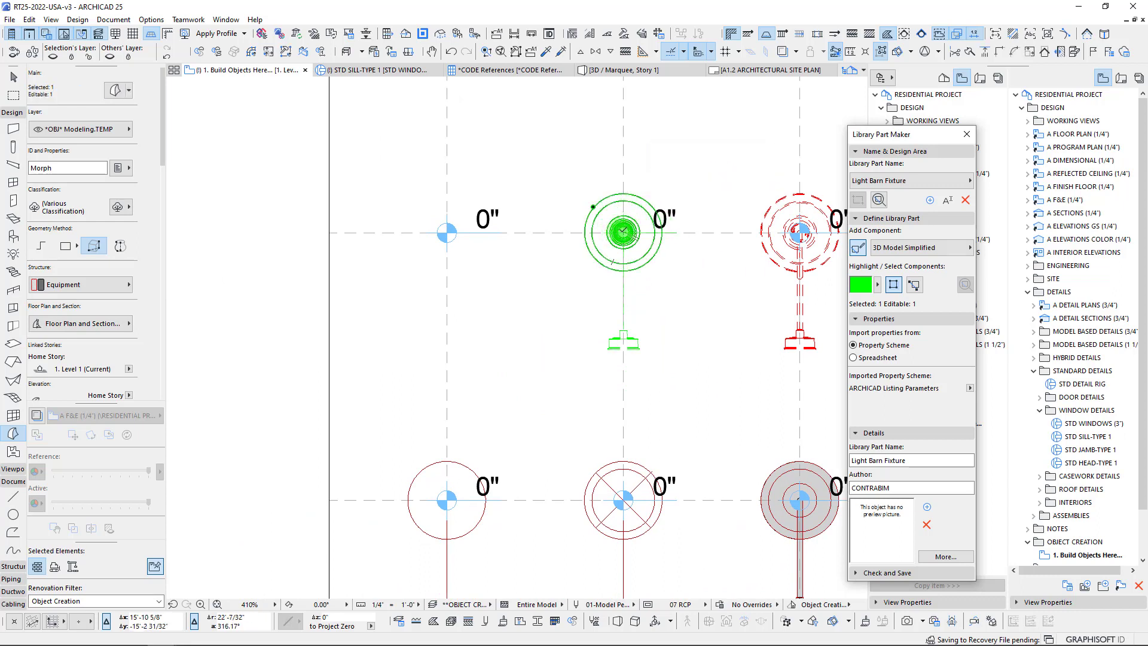
{"action": "key", "text": "ctrl+shift+d"}
{"action": "left_click", "coordinate": [623, 232]}
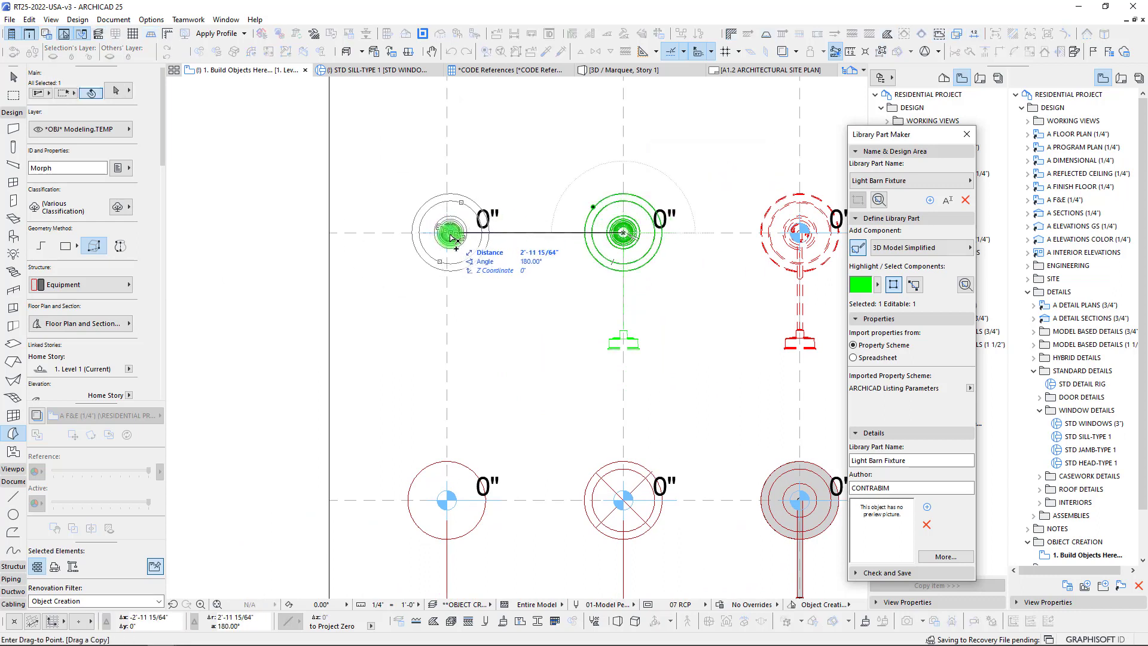
{"action": "left_click", "coordinate": [446, 232]}
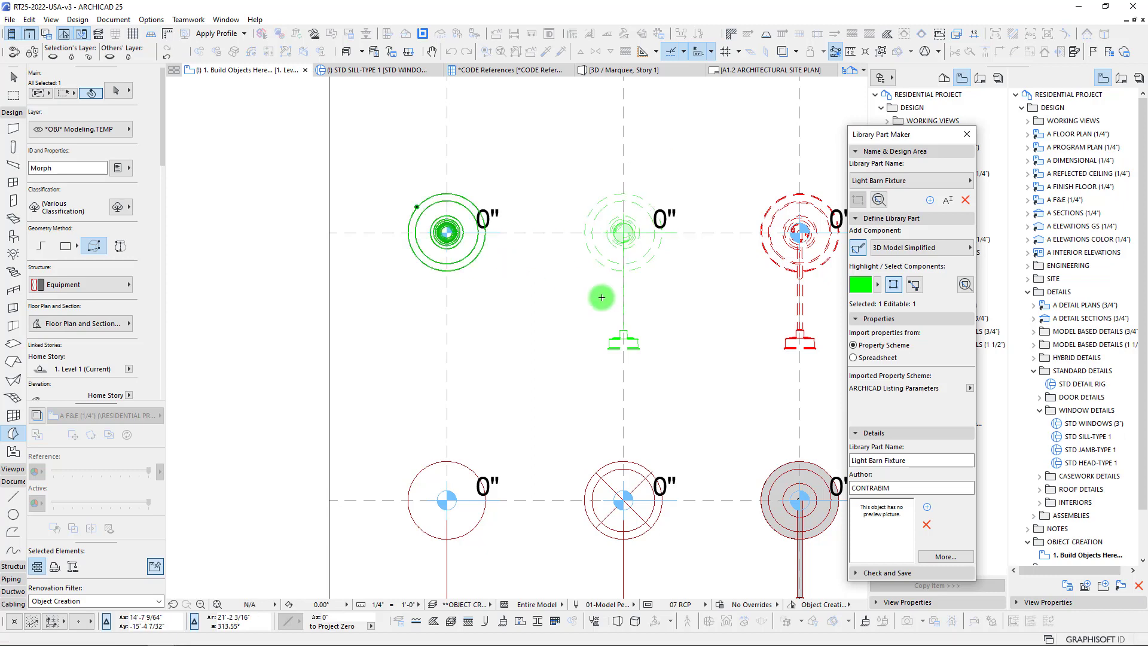
{"action": "left_click", "coordinate": [714, 368]}
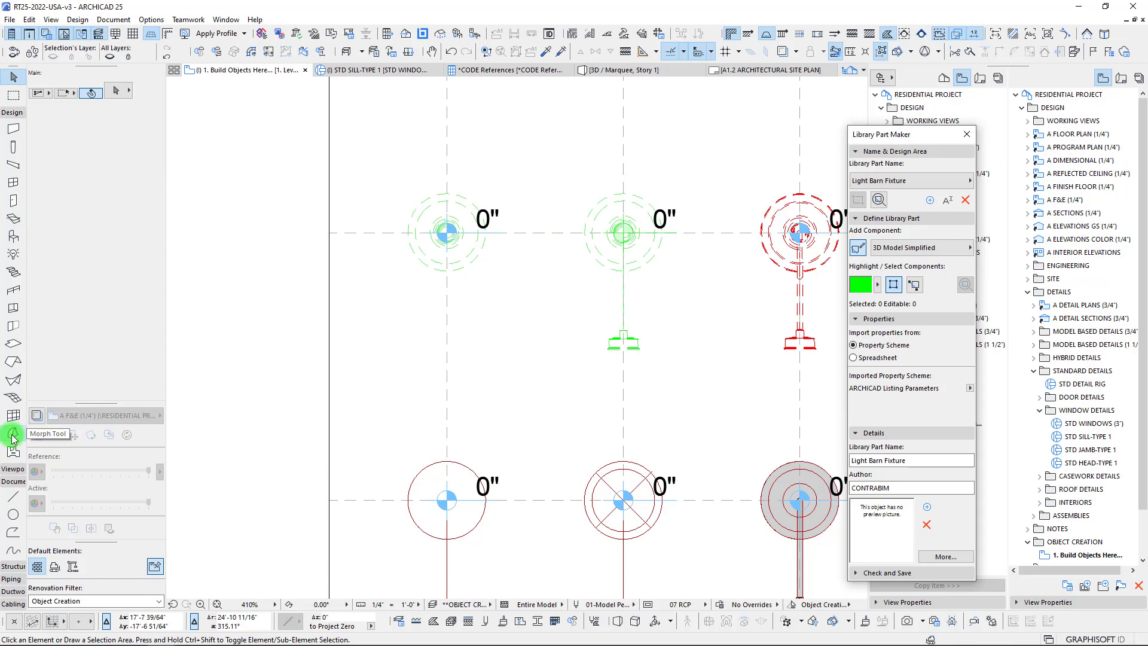
Step: Draw a full-circle morph with a 3 1/4" radius centred on the back edge of the simplified wall base
{"action": "scroll", "coordinate": [622, 349], "scroll_direction": "up", "scroll_amount": 6}
{"action": "left_click", "coordinate": [628, 349]}
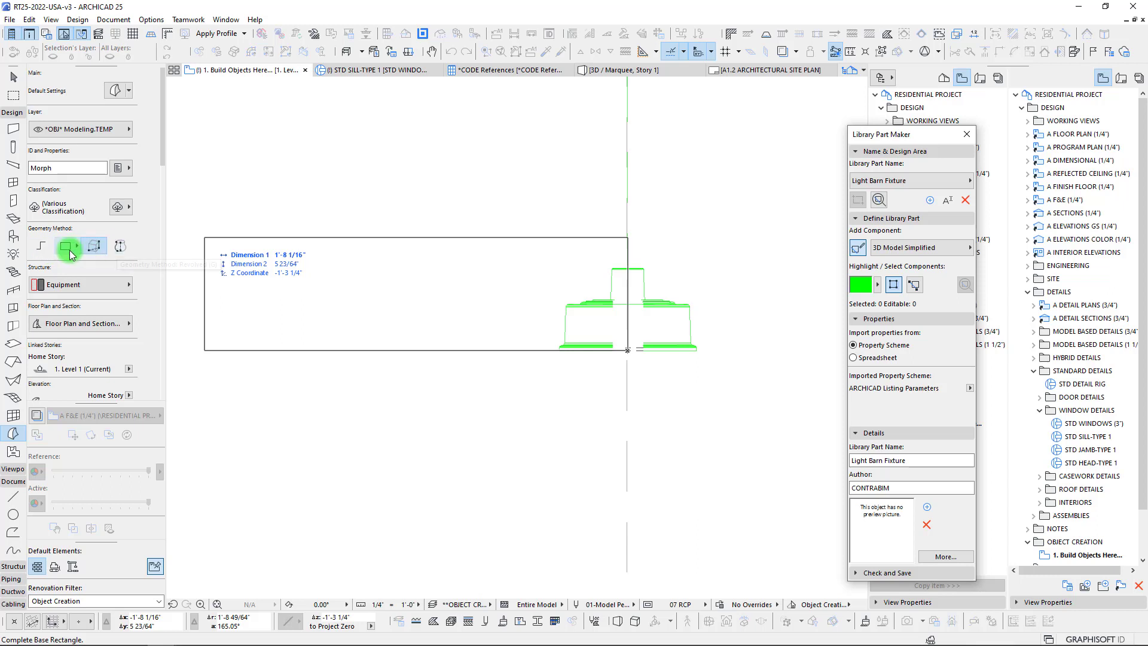
{"action": "left_click", "coordinate": [122, 241]}
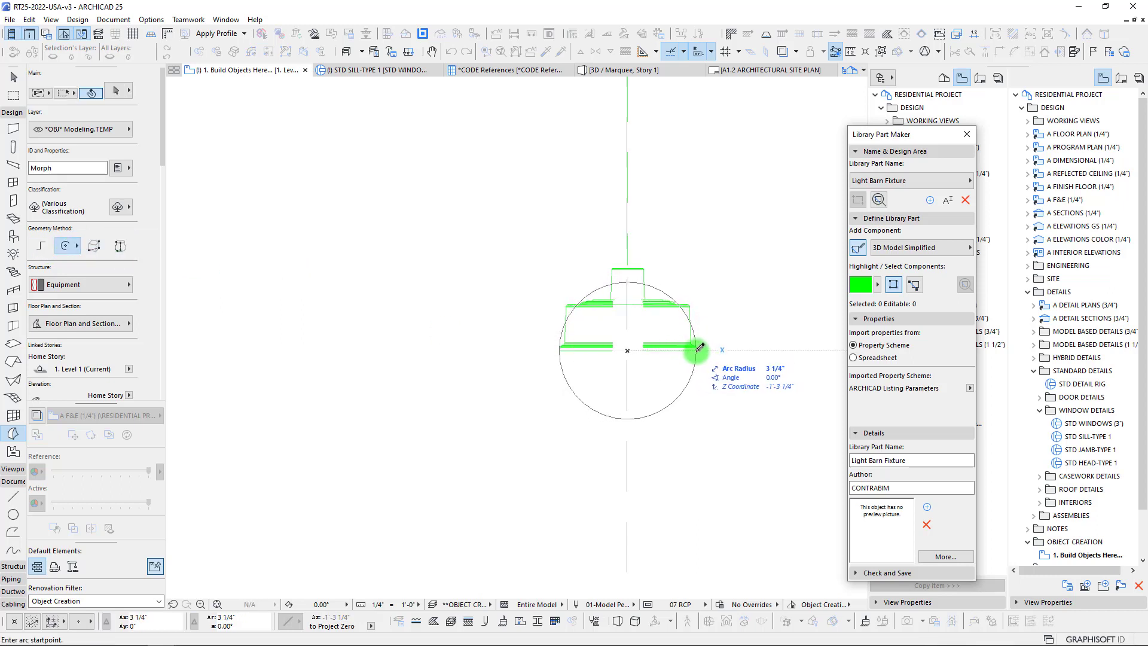
{"action": "left_click", "coordinate": [699, 347]}
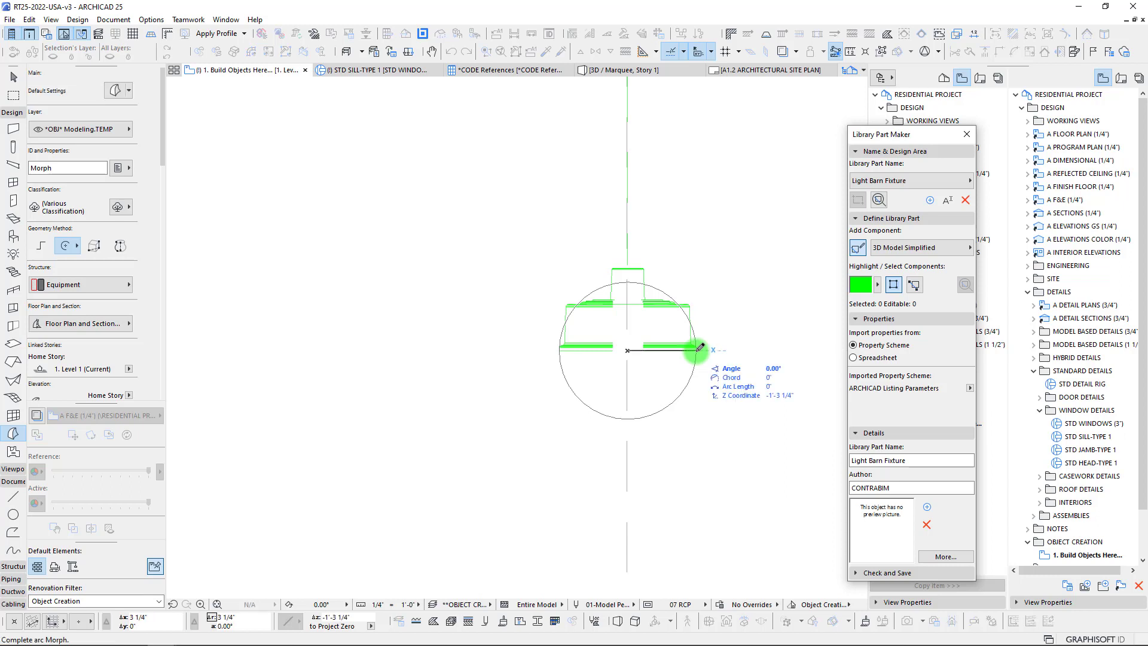
{"action": "left_click", "coordinate": [699, 348]}
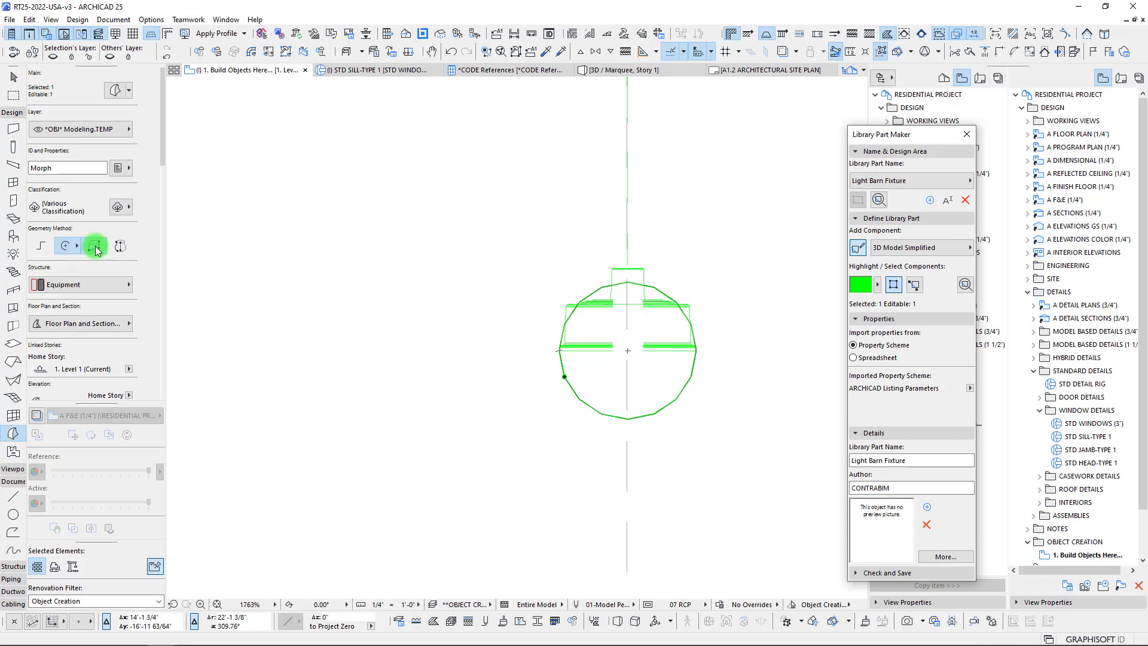
Step: Move the circle morph horizontally onto the 2D Low column's vertical axis and copy the simplified arm centreline to that column
{"action": "scroll", "coordinate": [530, 346], "scroll_direction": "down", "scroll_amount": 3}
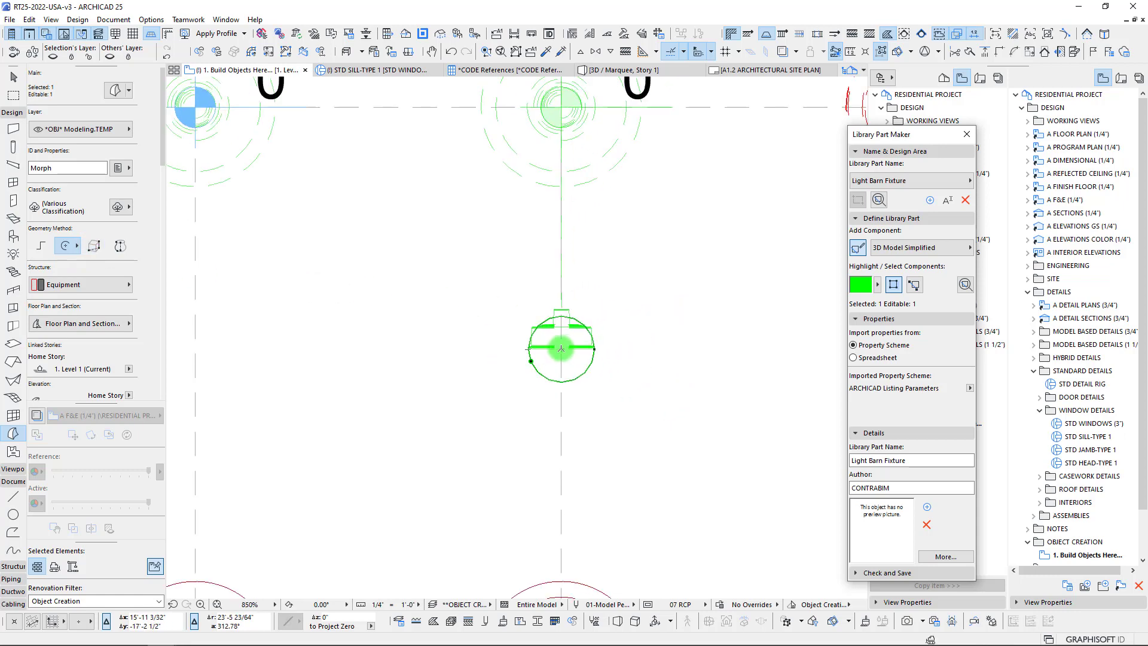
{"action": "key", "text": "ctrl+d"}
{"action": "left_click", "coordinate": [562, 348]}
{"action": "scroll", "coordinate": [405, 349], "scroll_direction": "down", "scroll_amount": 3}
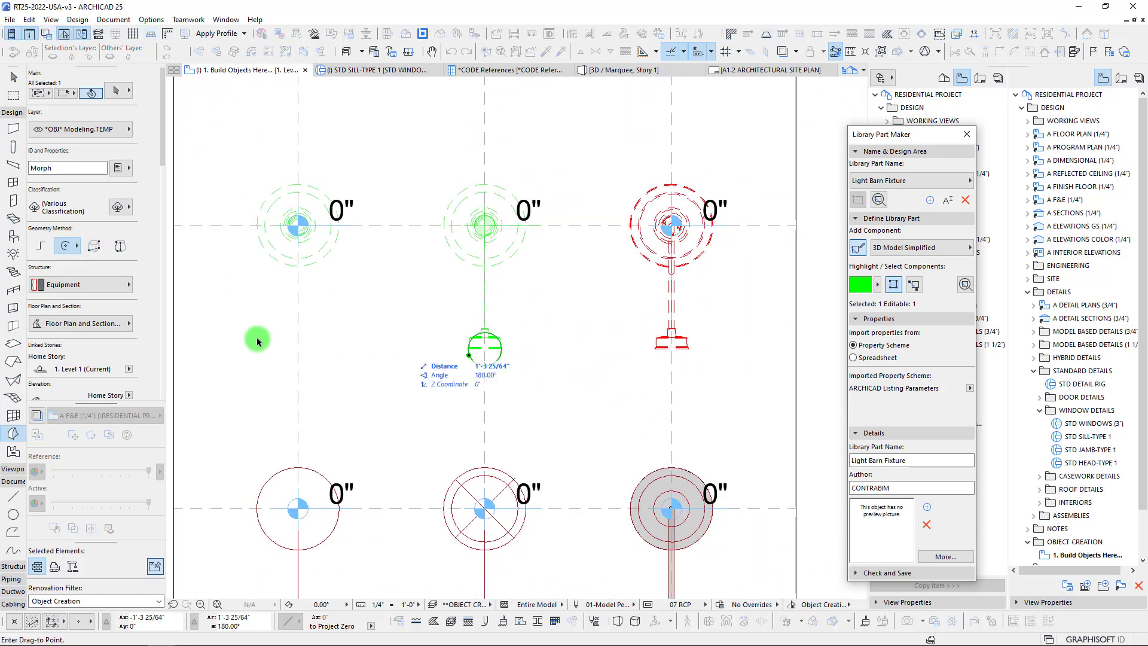
{"action": "left_click", "coordinate": [301, 349]}
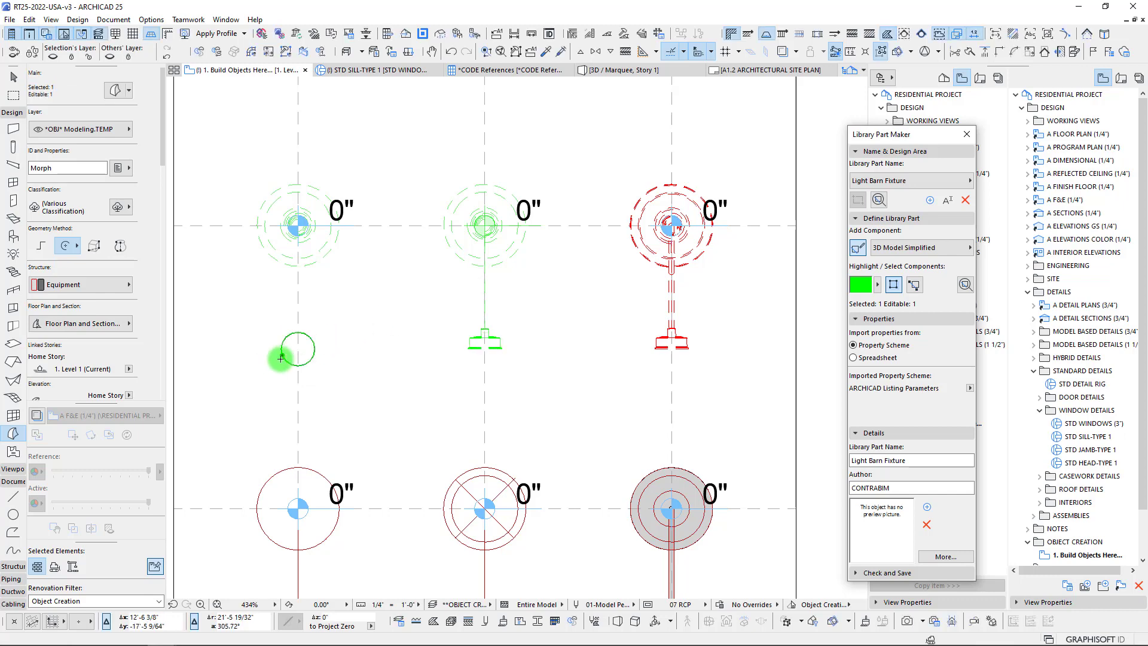
{"action": "key", "text": "Escape"}
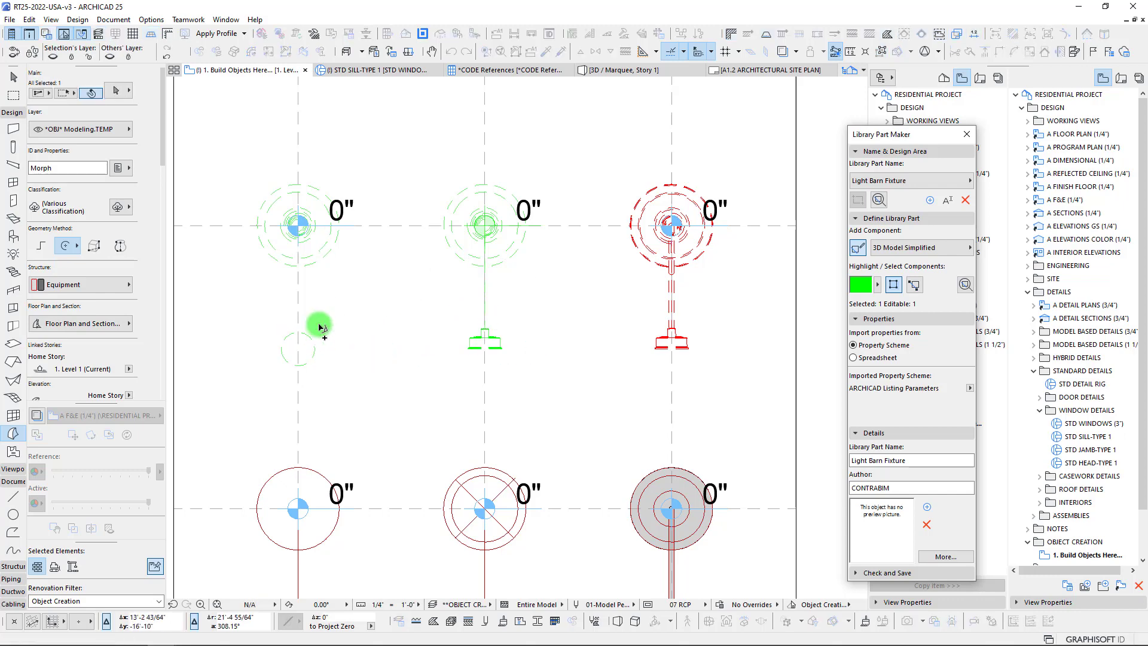
{"action": "key", "text": "Escape"}
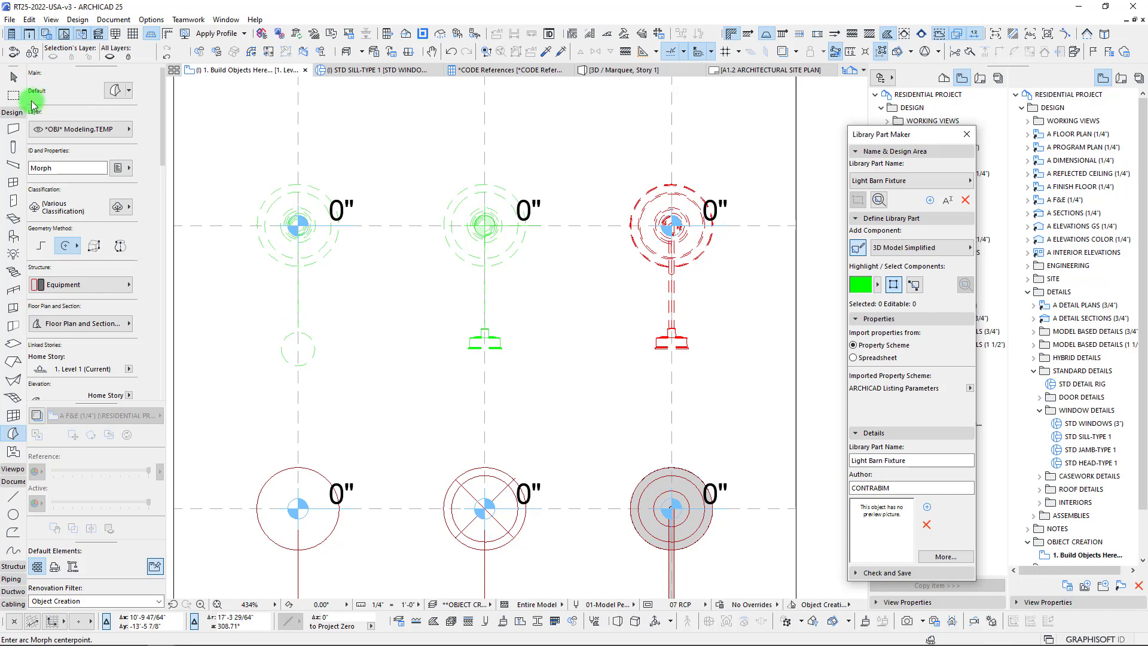
Step: Draw a marquee around all the fixture models and symbols in the design area and show it in 3D
{"action": "key", "text": "m"}
{"action": "left_click", "coordinate": [230, 140]}
{"action": "scroll", "coordinate": [411, 362], "scroll_direction": "down", "scroll_amount": 2}
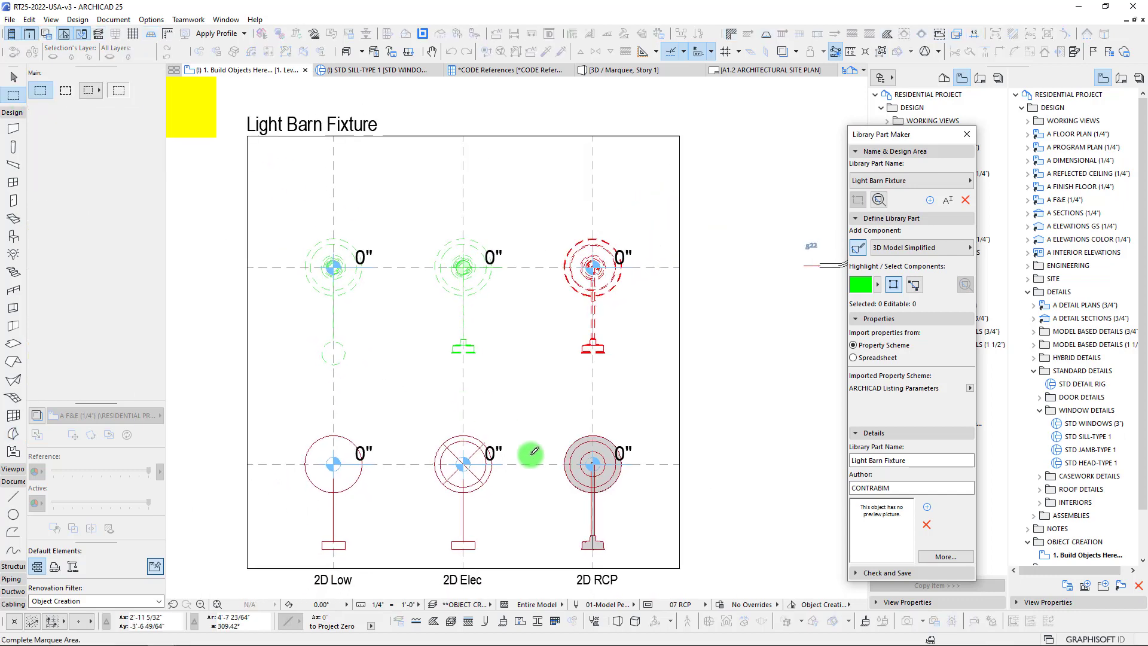
{"action": "left_click", "coordinate": [655, 588]}
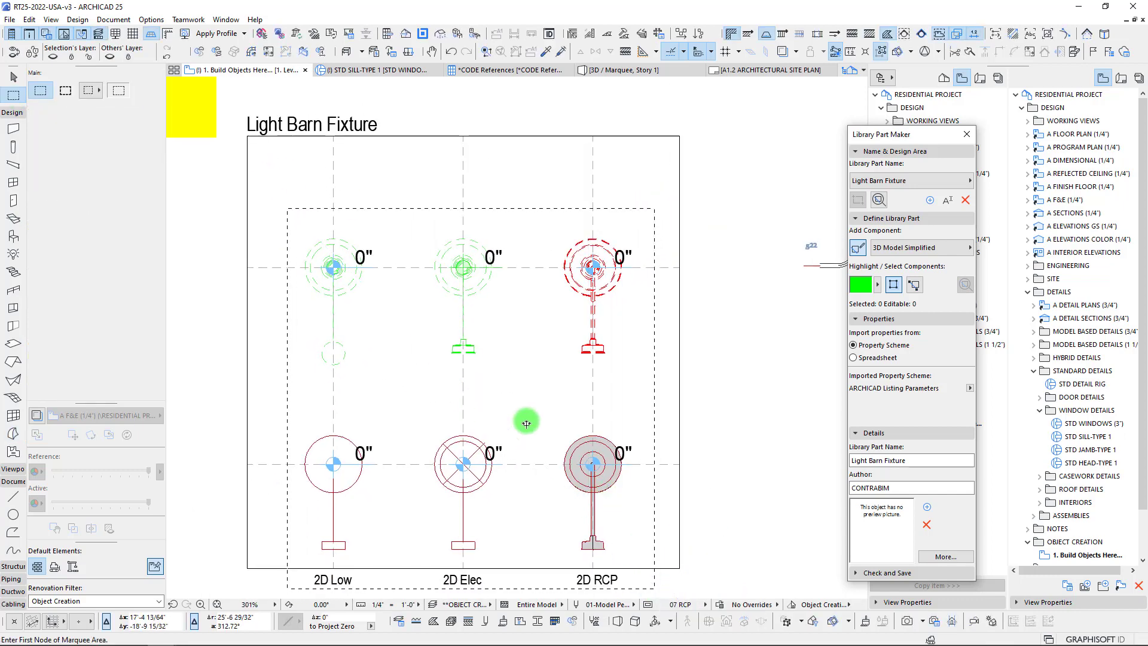
{"action": "key", "text": "F5"}
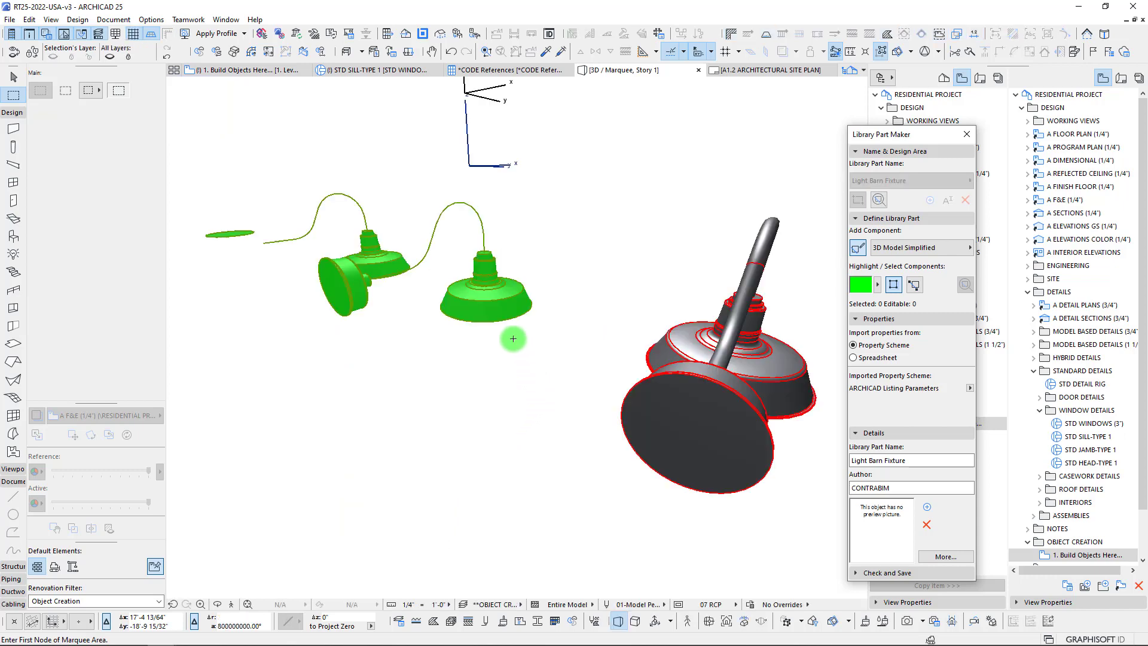
Step: Start rotating the flat circle morph at the end of the copied arm centreline in a vertical editing plane
{"action": "scroll", "coordinate": [512, 402], "scroll_direction": "up", "scroll_amount": 3}
{"action": "middle_click_drag", "start_coordinate": [513, 402], "coordinate": [641, 376], "text": "shift"}
{"action": "left_click", "coordinate": [672, 382]}
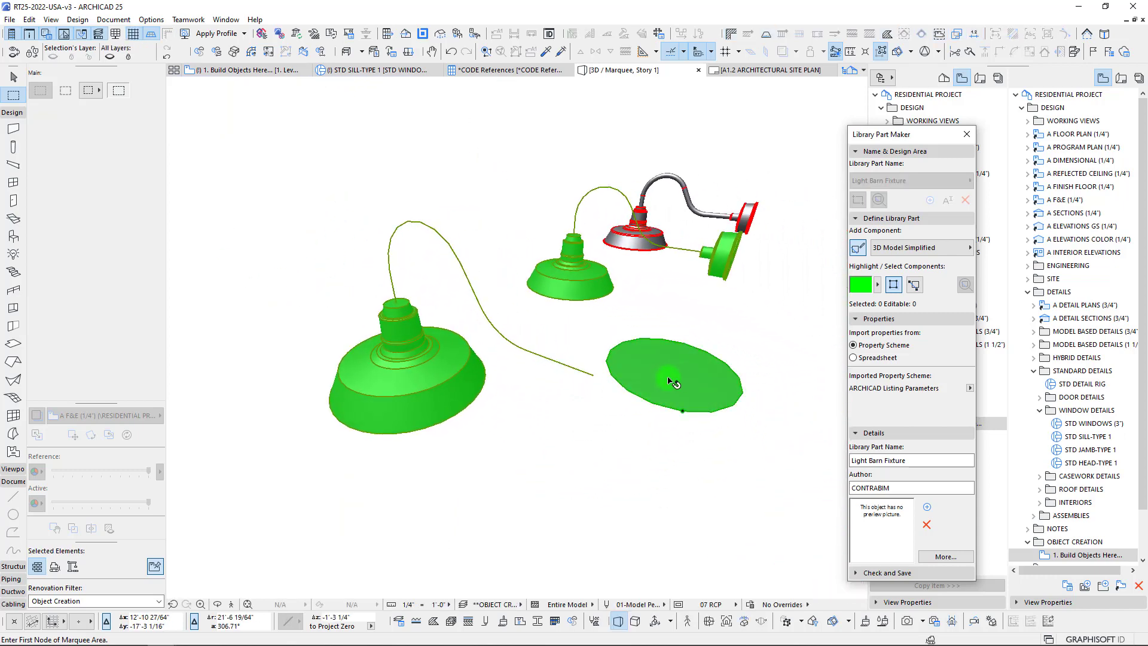
{"action": "left_click", "coordinate": [684, 383]}
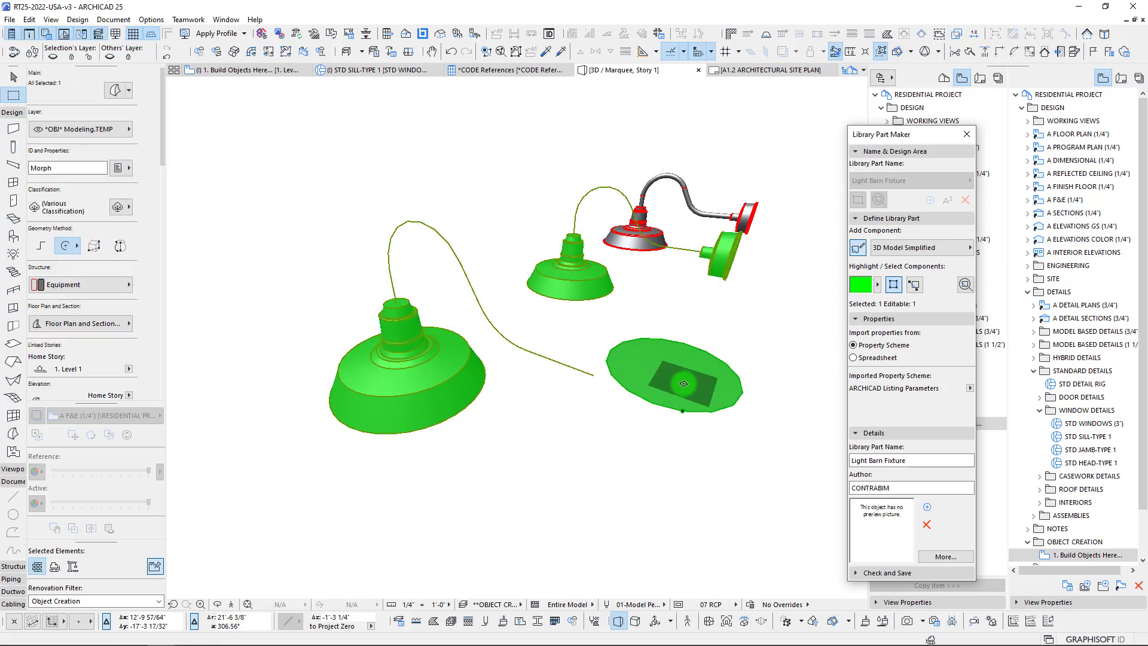
{"action": "key", "text": "ctrl+e"}
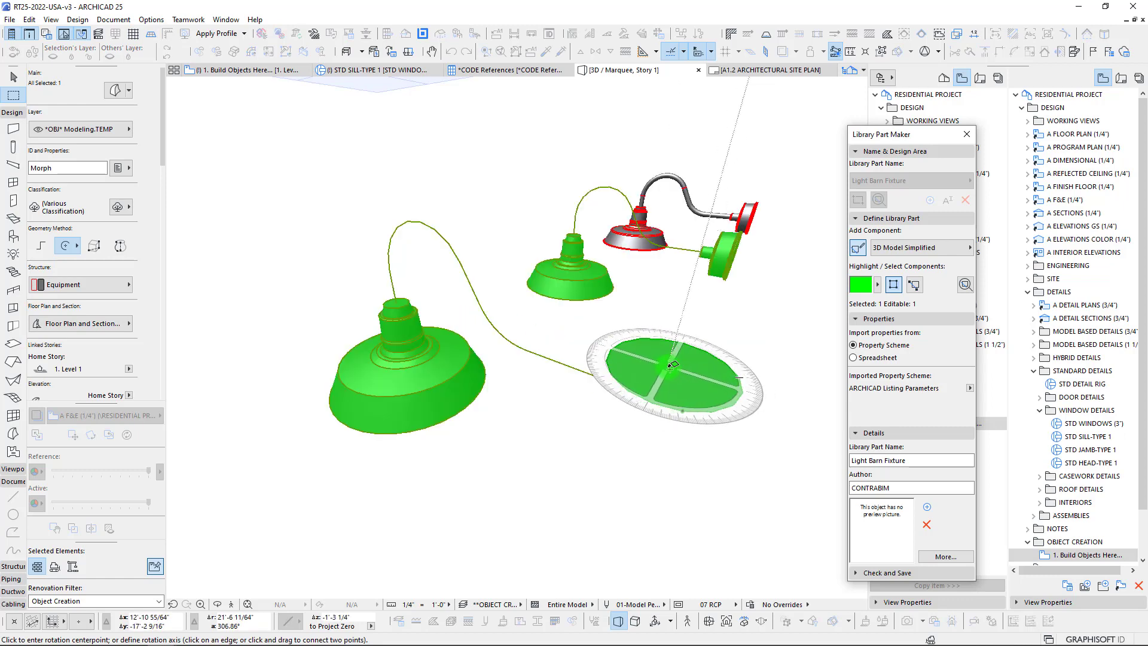
{"action": "middle_click_drag", "start_coordinate": [669, 368], "coordinate": [659, 251], "text": "shift"}
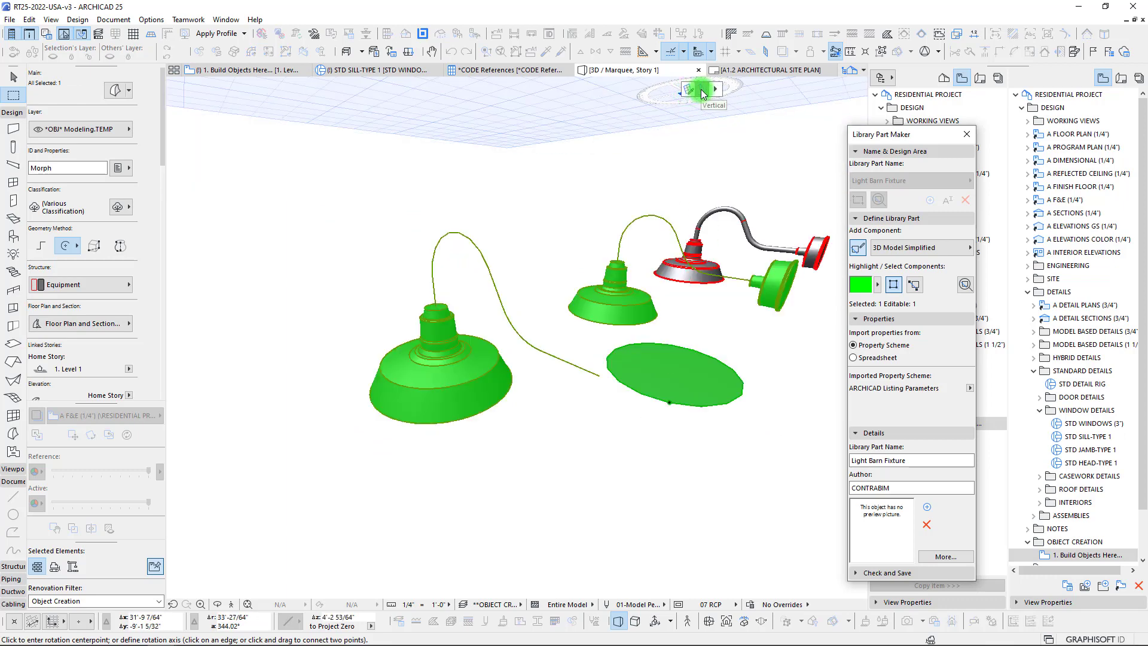
{"action": "left_click", "coordinate": [702, 91]}
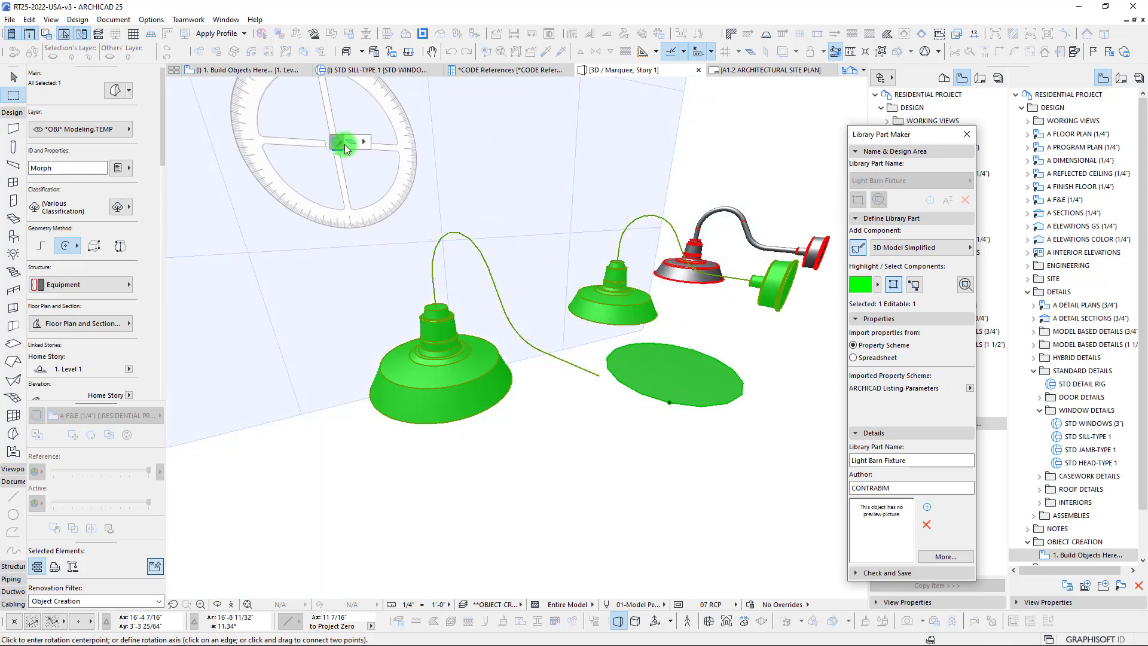
Step: Pick the circle morph's face as the editing plane, and switch the plane to vertical for the rotation
{"action": "left_click", "coordinate": [348, 144]}
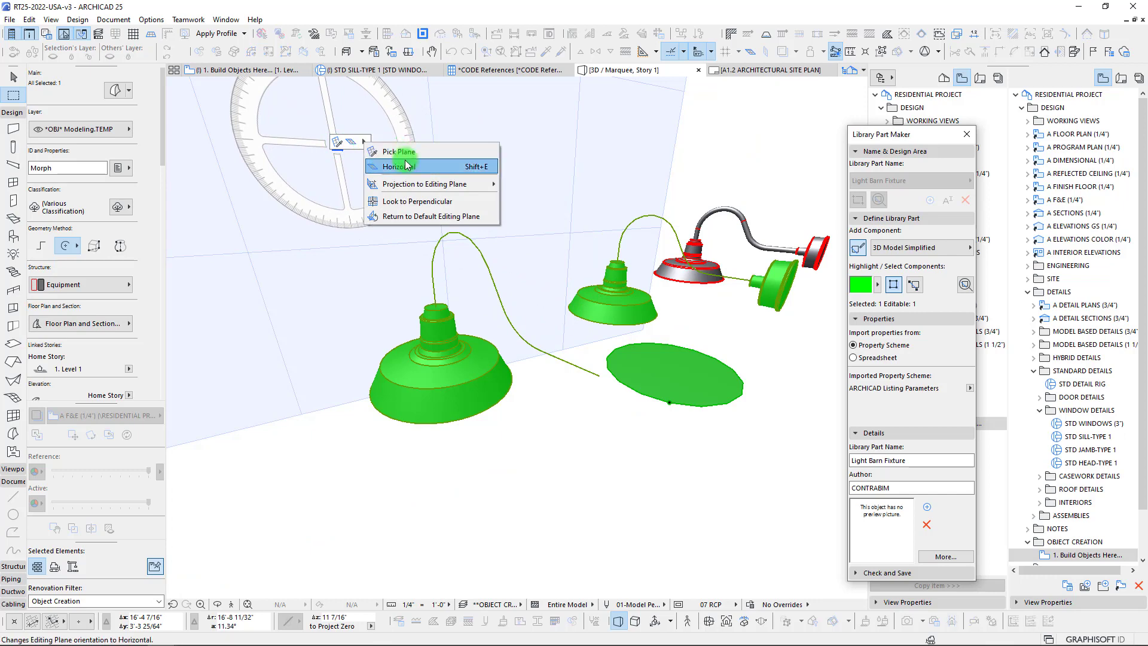
{"action": "mouse_move", "coordinate": [414, 186]}
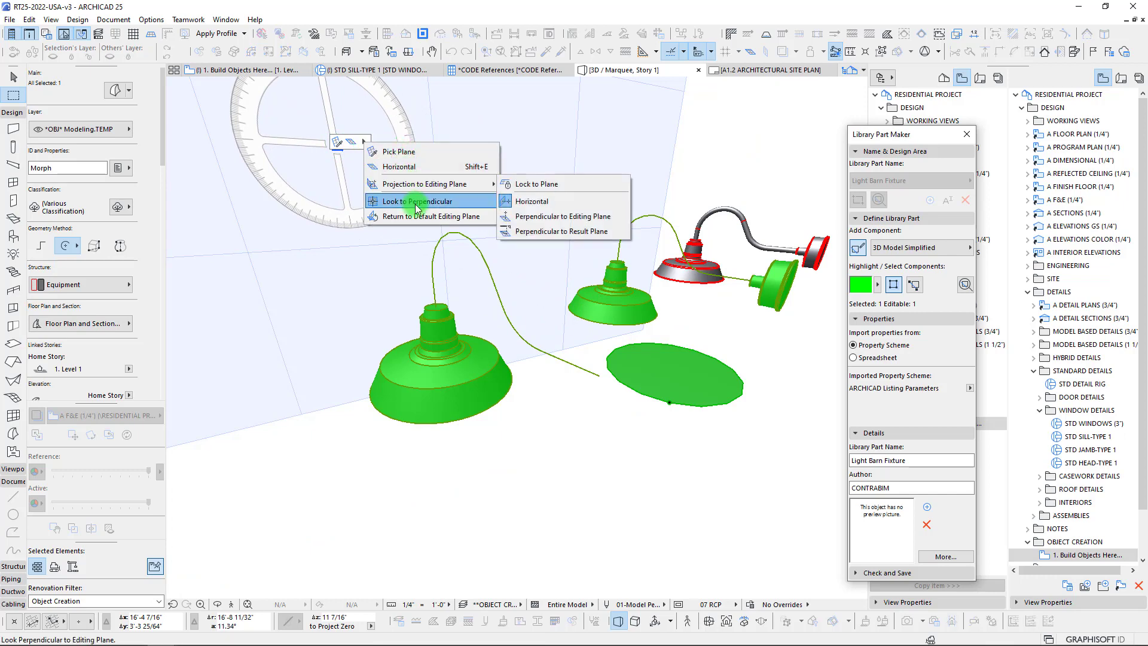
{"action": "left_click", "coordinate": [398, 152]}
{"action": "scroll", "coordinate": [649, 373], "scroll_direction": "down", "scroll_amount": 5}
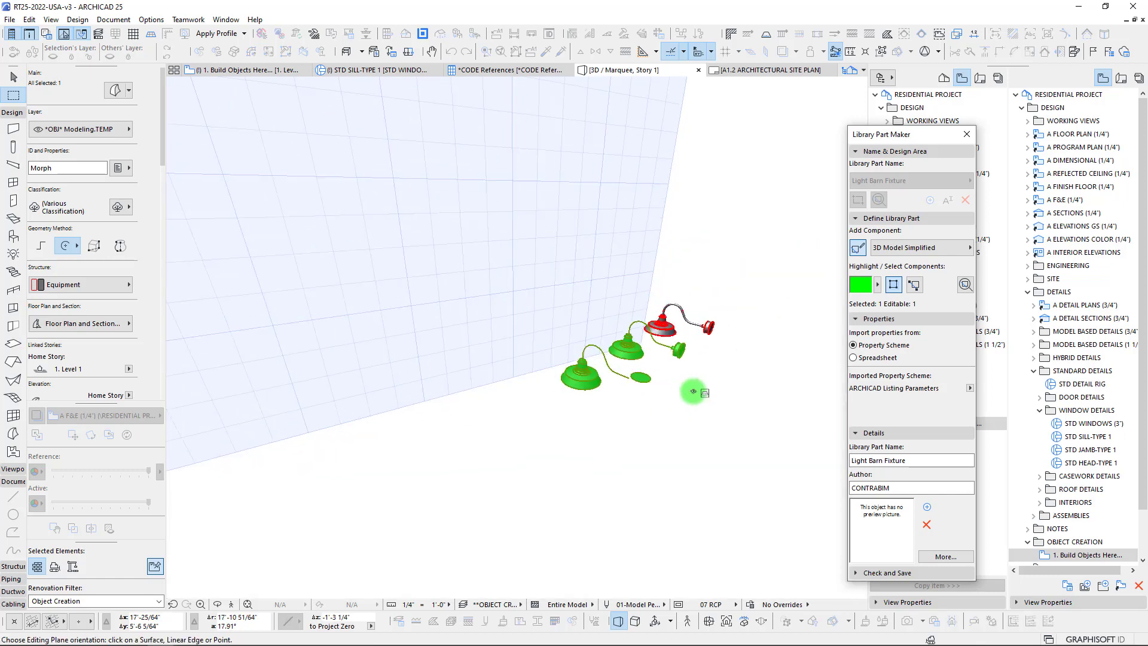
{"action": "middle_click_drag", "start_coordinate": [692, 392], "coordinate": [612, 326], "text": "shift"}
{"action": "scroll", "coordinate": [572, 343], "scroll_direction": "down", "scroll_amount": 1}
{"action": "scroll", "coordinate": [571, 343], "scroll_direction": "up", "scroll_amount": 10}
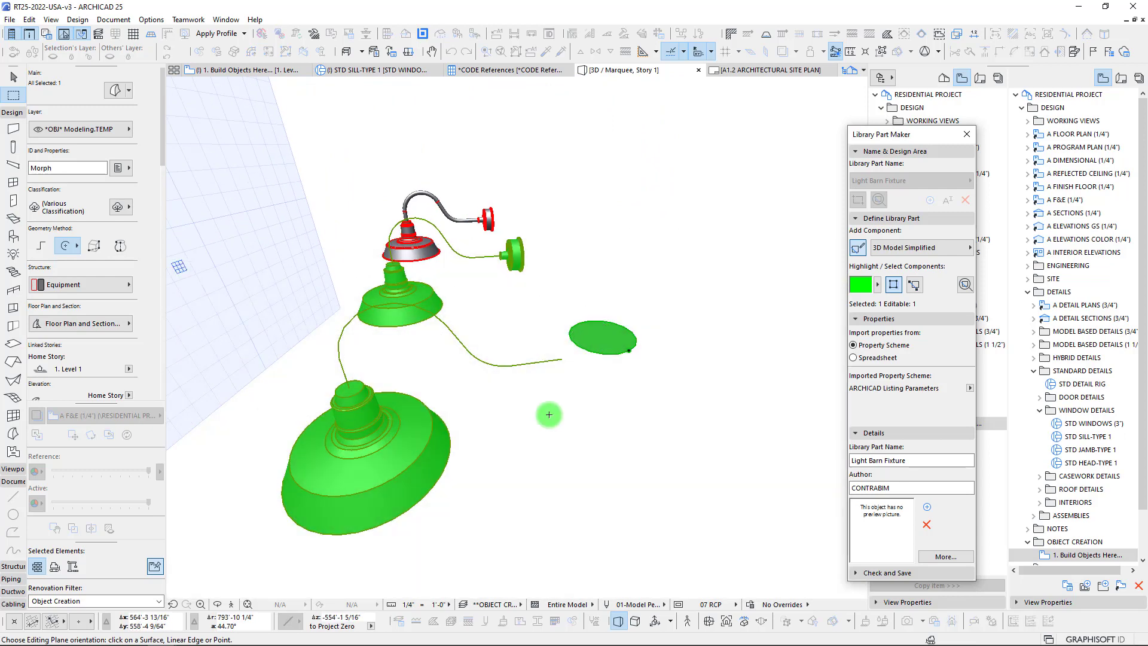
{"action": "left_click", "coordinate": [603, 332]}
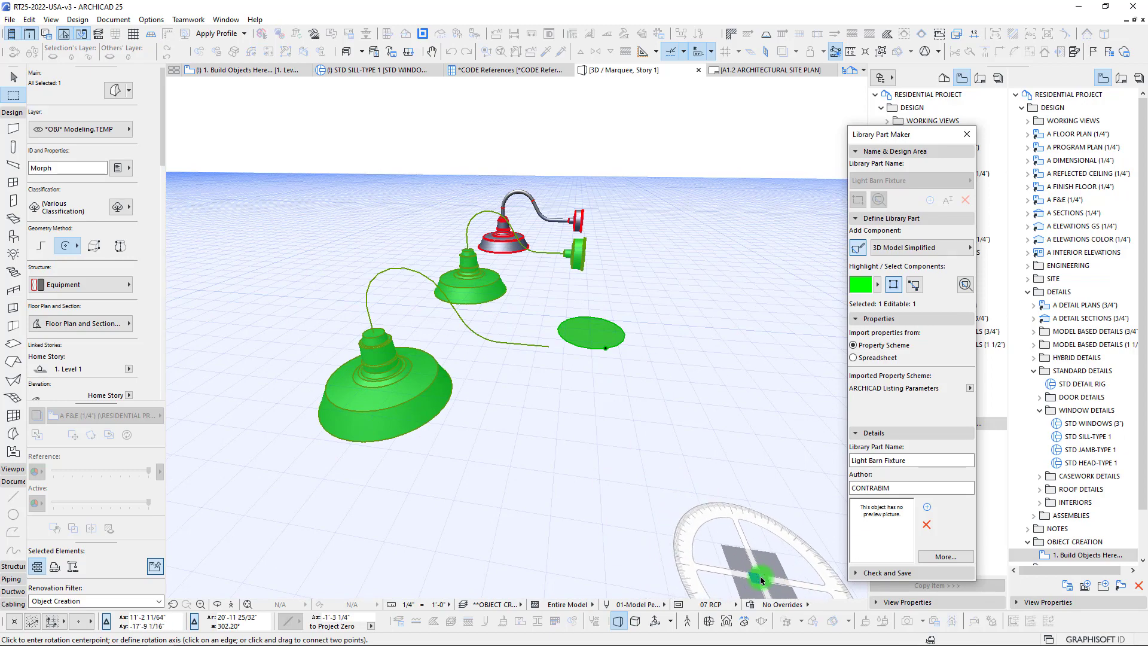
{"action": "left_click", "coordinate": [785, 575]}
{"action": "left_click", "coordinate": [771, 576]}
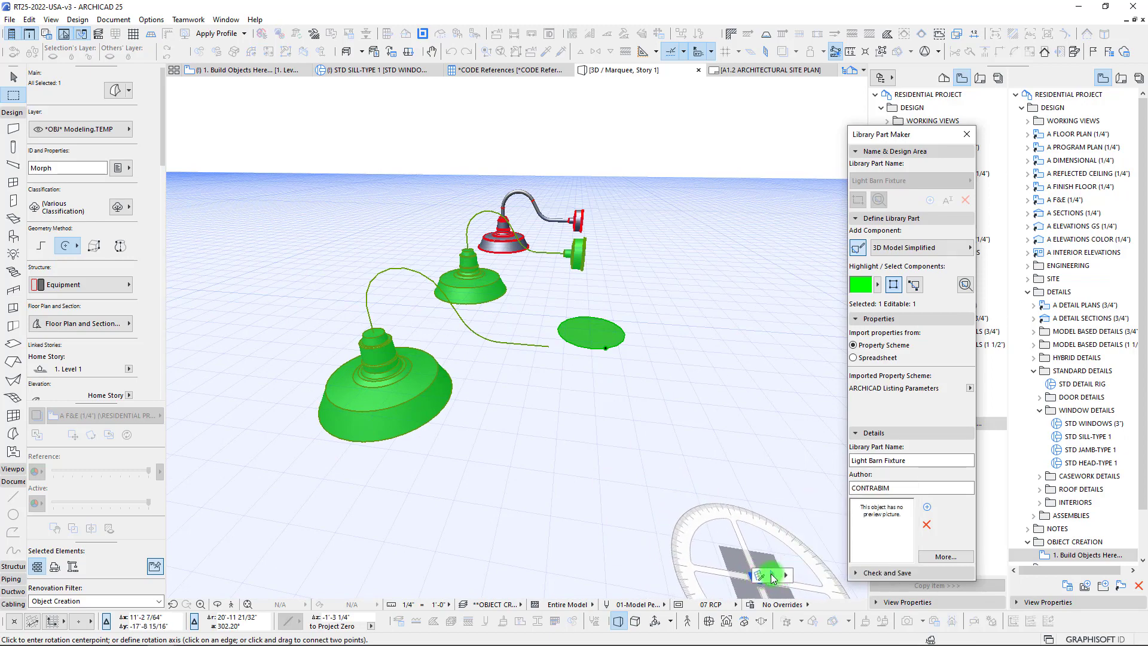
{"action": "left_click", "coordinate": [773, 575]}
{"action": "middle_click_drag", "start_coordinate": [639, 342], "coordinate": [572, 387], "text": "shift"}
{"action": "key", "text": "Escape"}
Step: In the floor plan, draw a helper box morph from the center of the leftmost fixture's round wall plate, accepting the suggested extrusion length
{"action": "key", "text": "F2"}
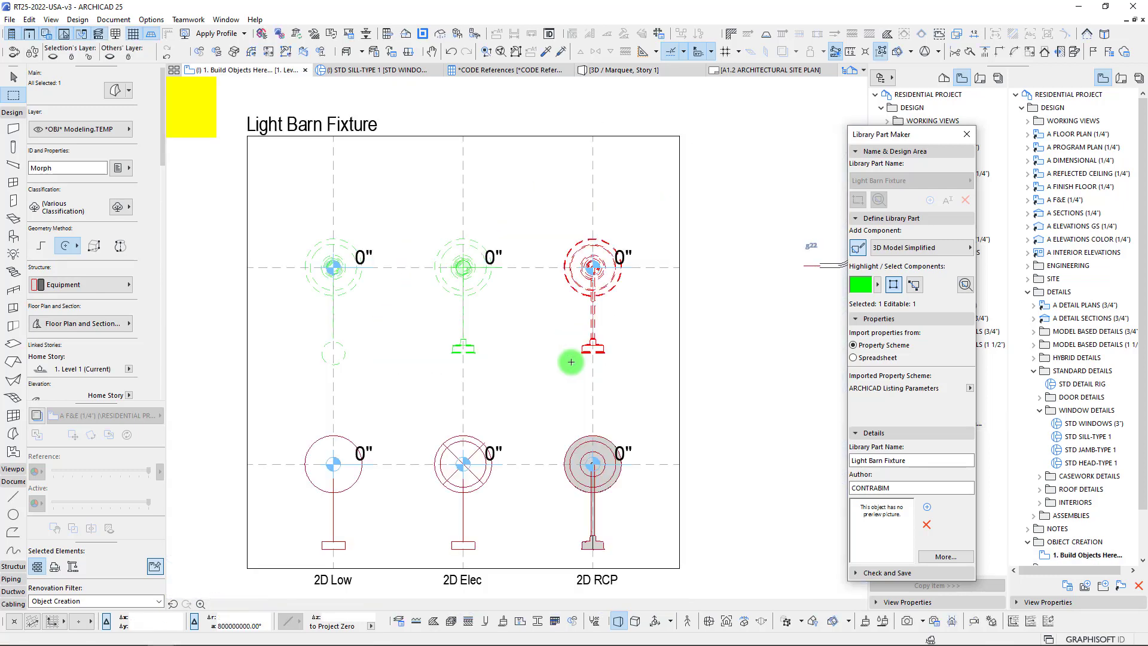
{"action": "key", "text": "Escape"}
{"action": "key", "text": "Escape"}
{"action": "key", "text": "Escape"}
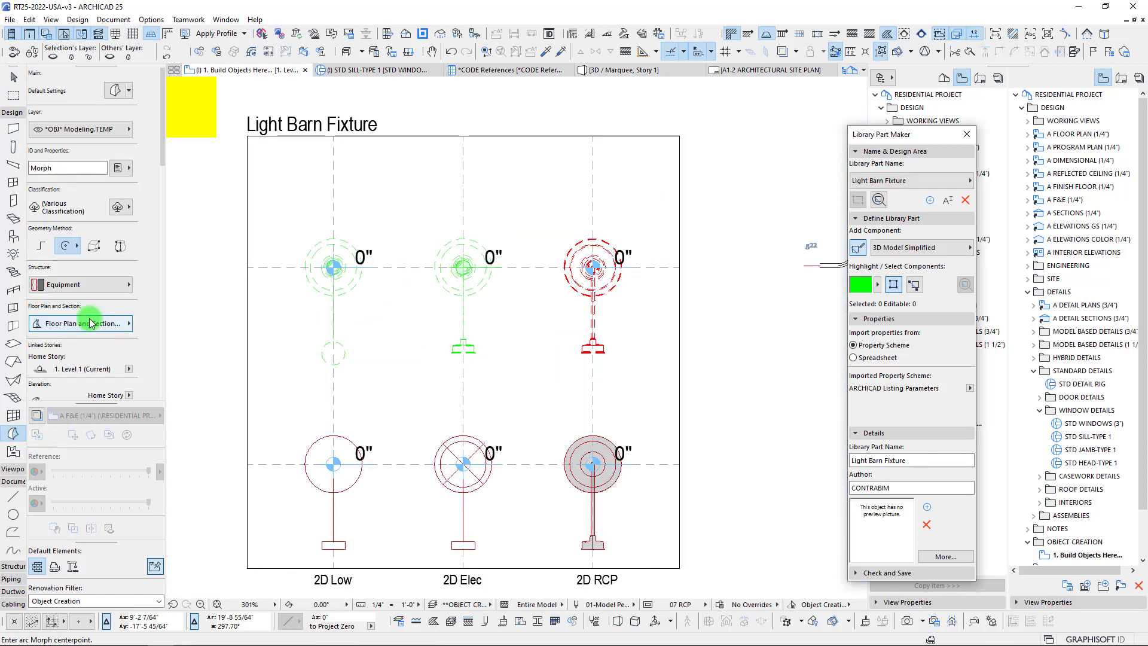
{"action": "left_click", "coordinate": [94, 246]}
{"action": "scroll", "coordinate": [327, 348], "scroll_direction": "up", "scroll_amount": 3}
{"action": "scroll", "coordinate": [327, 348], "scroll_direction": "up", "scroll_amount": 2}
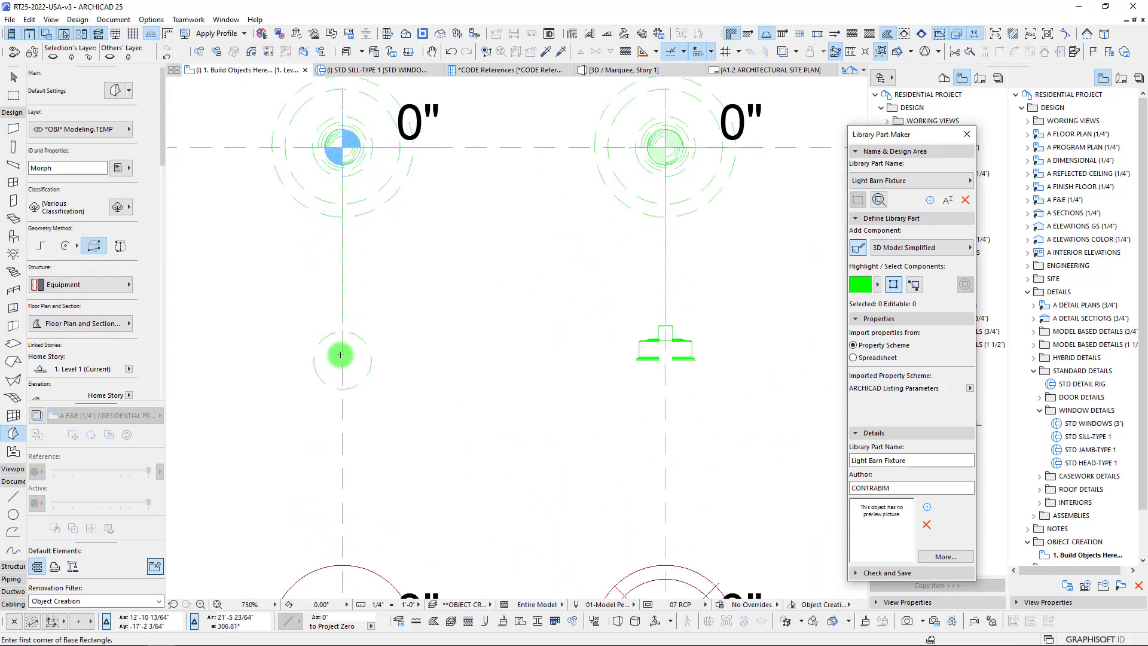
{"action": "left_click", "coordinate": [343, 357]}
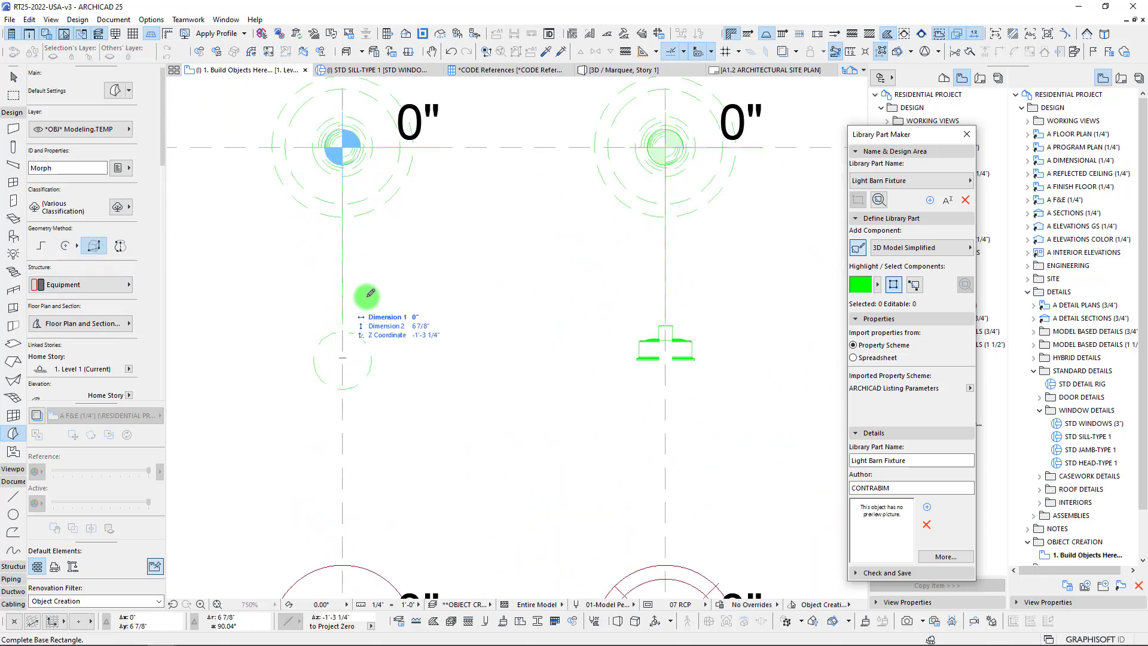
{"action": "left_click", "coordinate": [399, 285]}
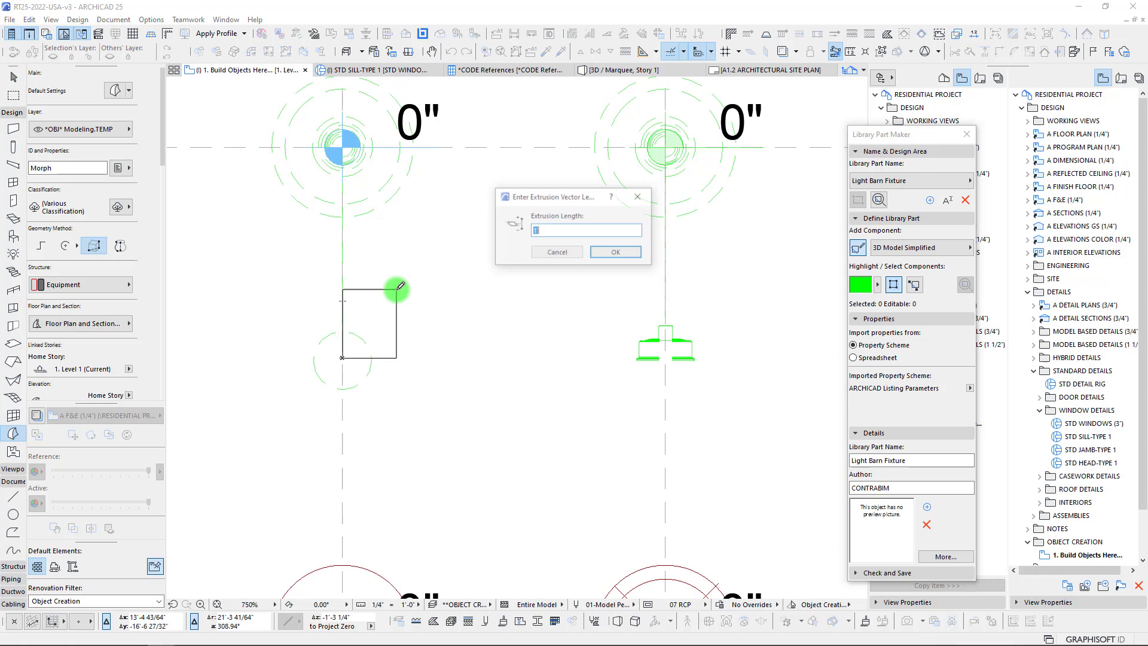
{"action": "left_click", "coordinate": [627, 256]}
{"action": "scroll", "coordinate": [431, 293], "scroll_direction": "down", "scroll_amount": 4}
{"action": "middle_click_drag", "start_coordinate": [423, 294], "coordinate": [419, 304]}
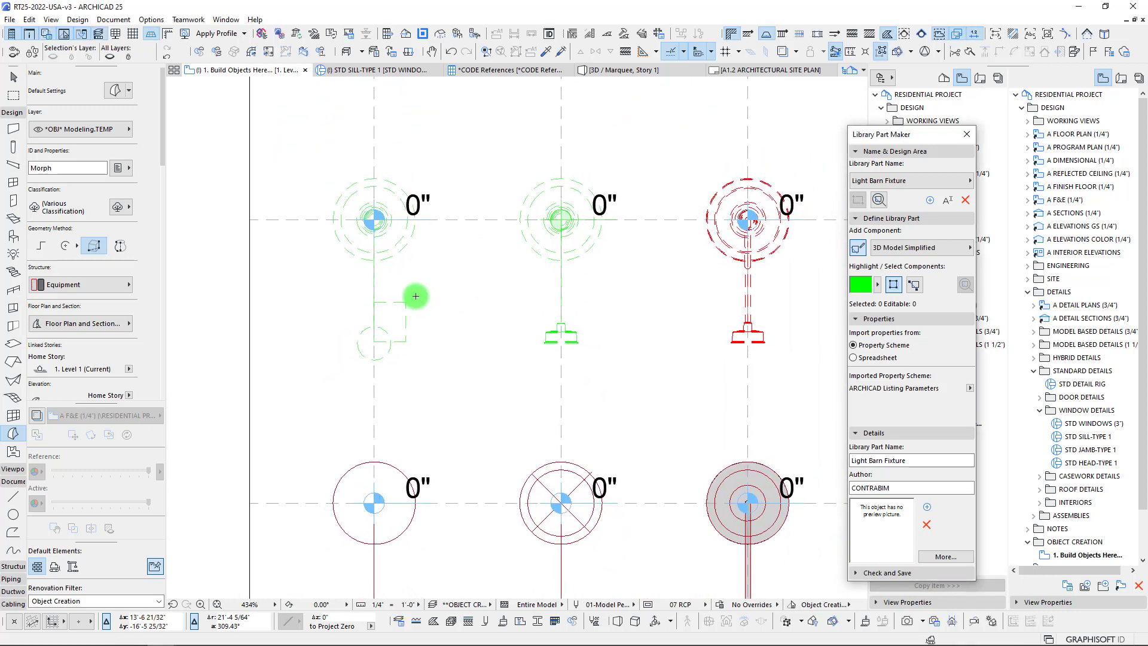
Step: Assign the leftmost fixture's shade, arm and round wall plate morphs to the 3D Model Schematic component
{"action": "key", "text": "Escape"}
{"action": "left_click", "coordinate": [374, 177]}
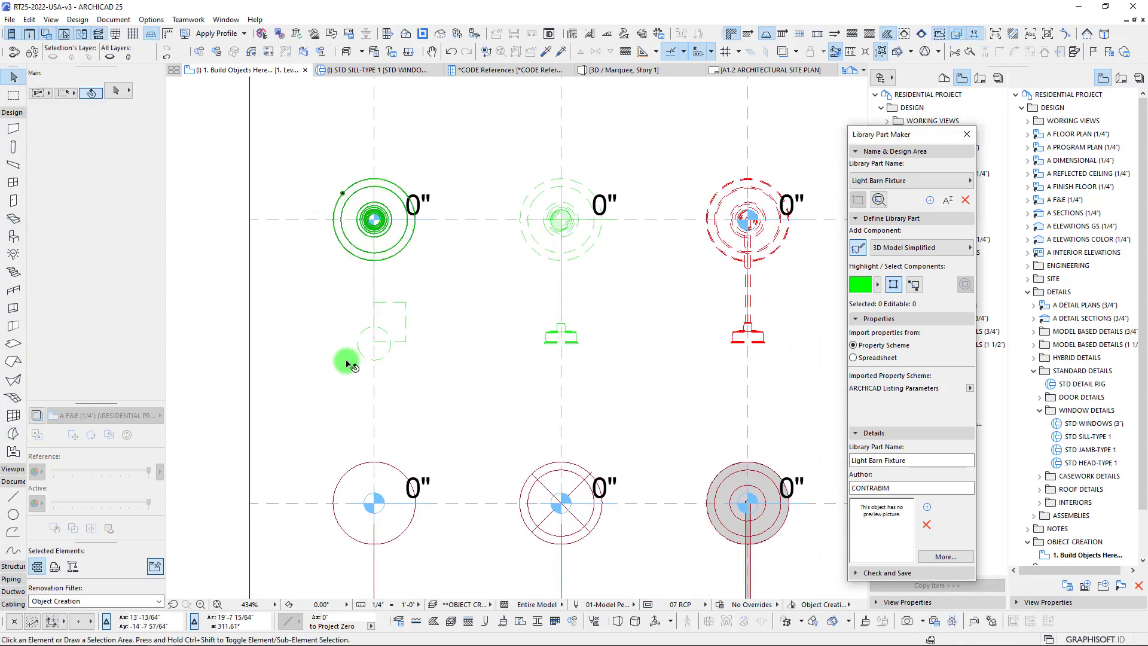
{"action": "left_click", "coordinate": [357, 344]}
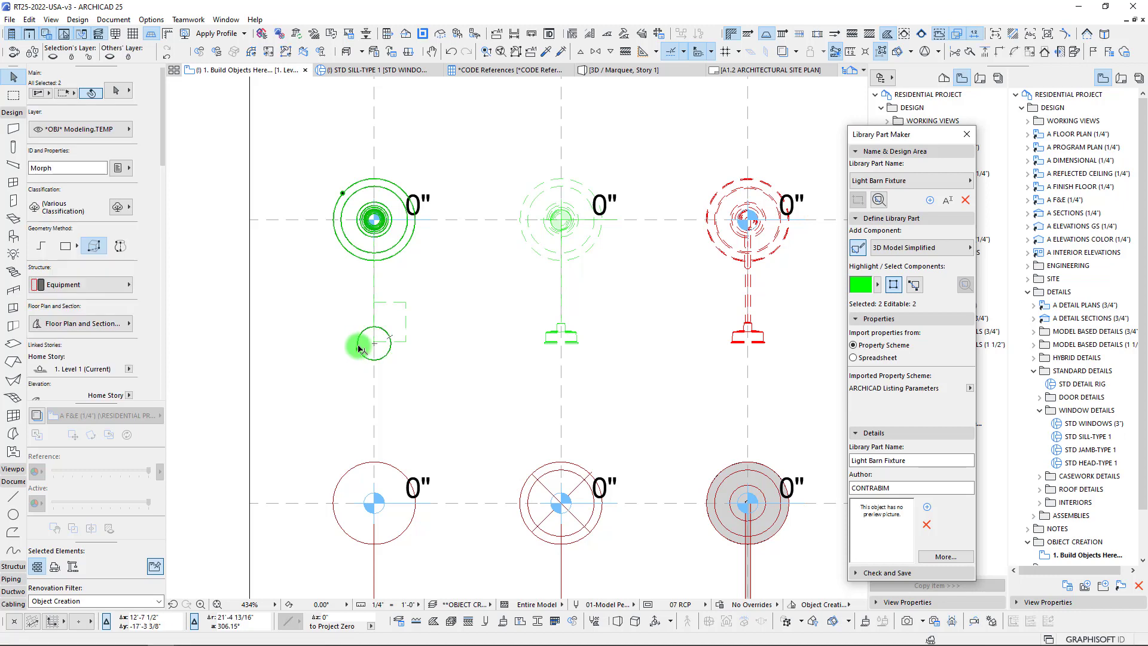
{"action": "left_click", "coordinate": [374, 278], "text": "shift"}
{"action": "left_click", "coordinate": [918, 247]}
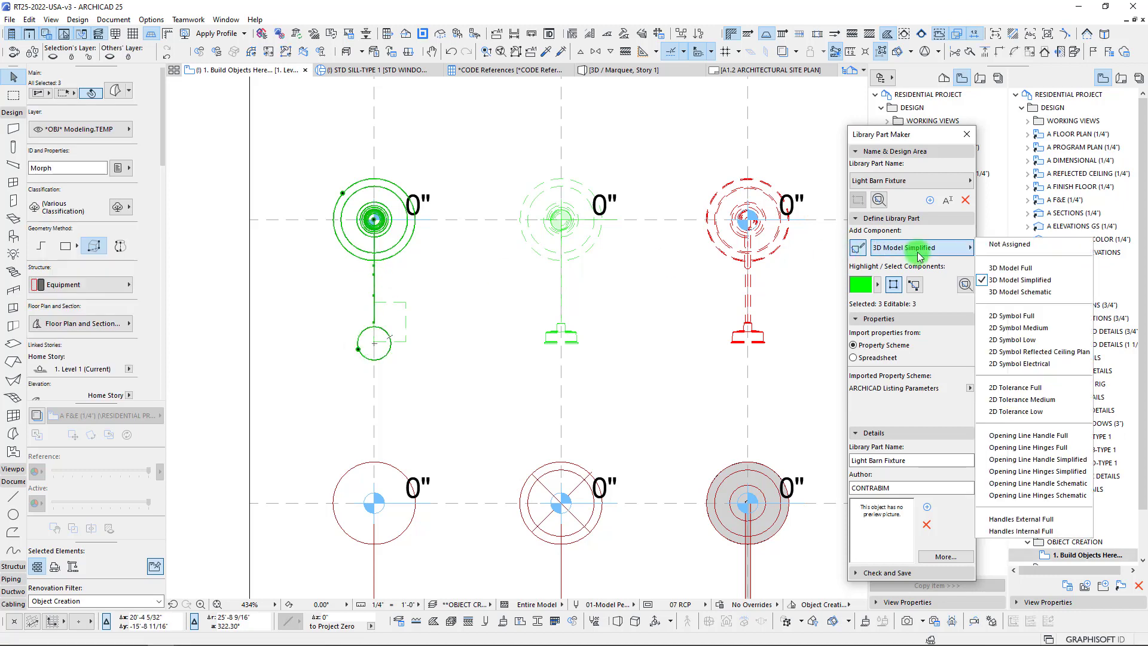
{"action": "left_click", "coordinate": [1043, 299]}
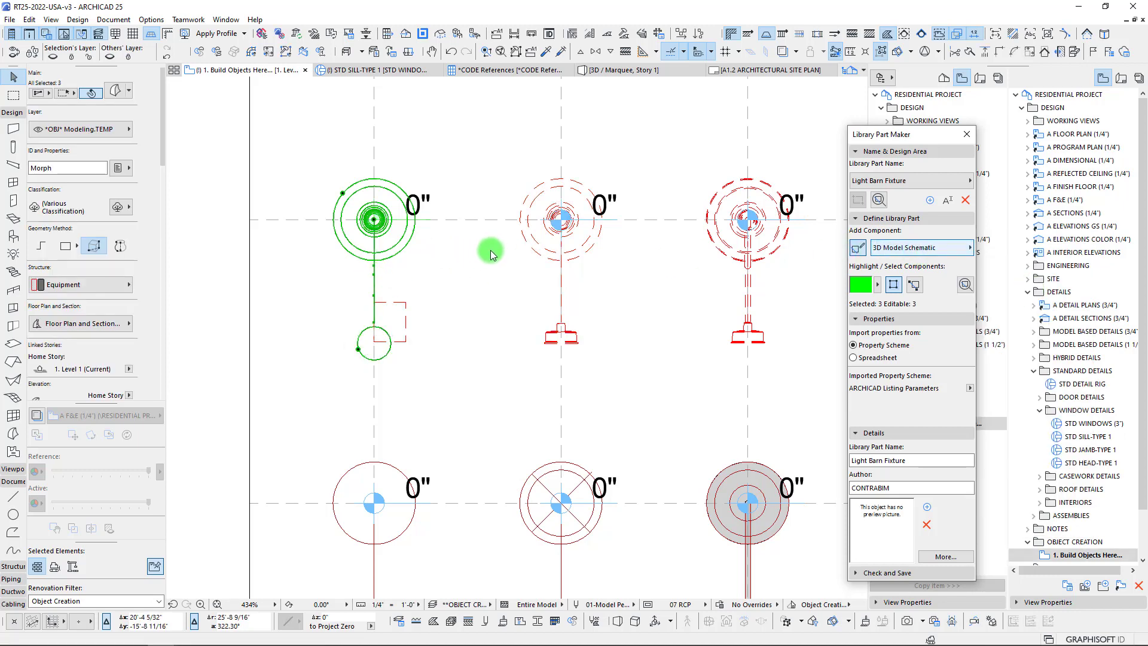
{"action": "left_click", "coordinate": [457, 280]}
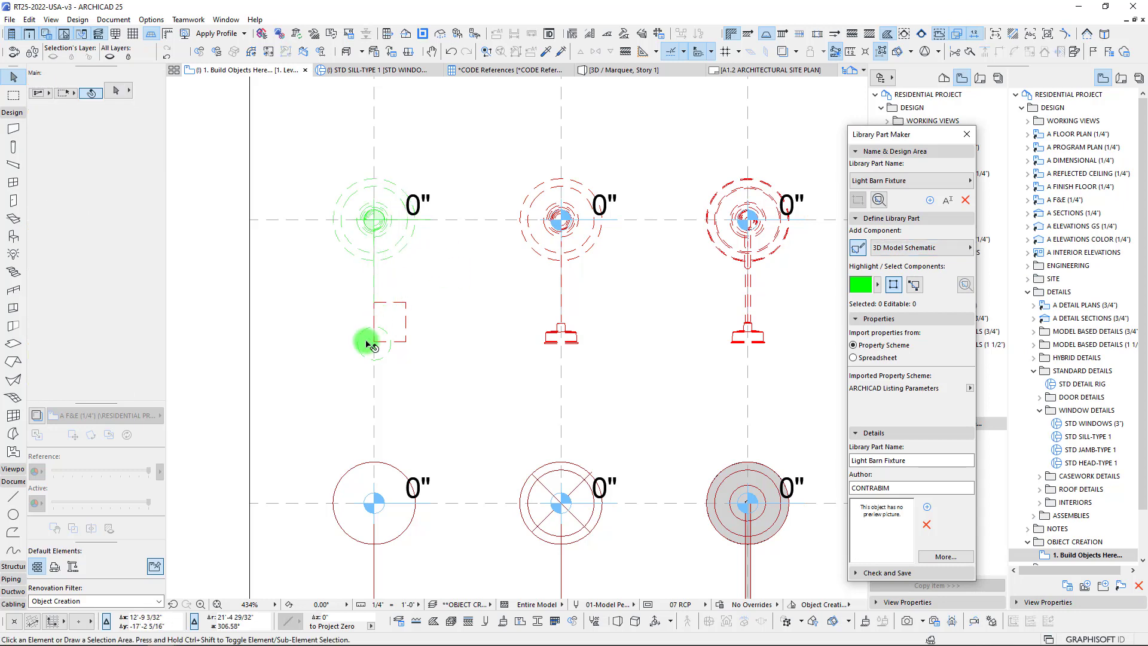
Step: Enclose the leftmost fixture and helper box in a marquee and show them in 3D
{"action": "left_click", "coordinate": [13, 98]}
{"action": "left_click", "coordinate": [307, 152]}
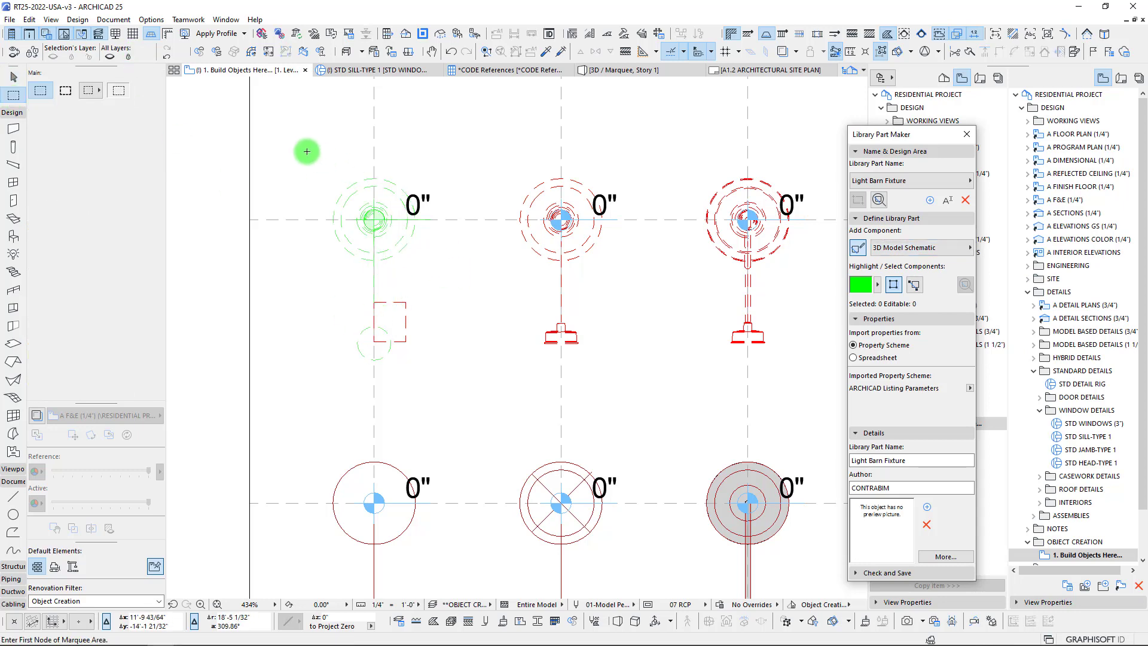
{"action": "left_click", "coordinate": [458, 402]}
{"action": "key", "text": "F5"}
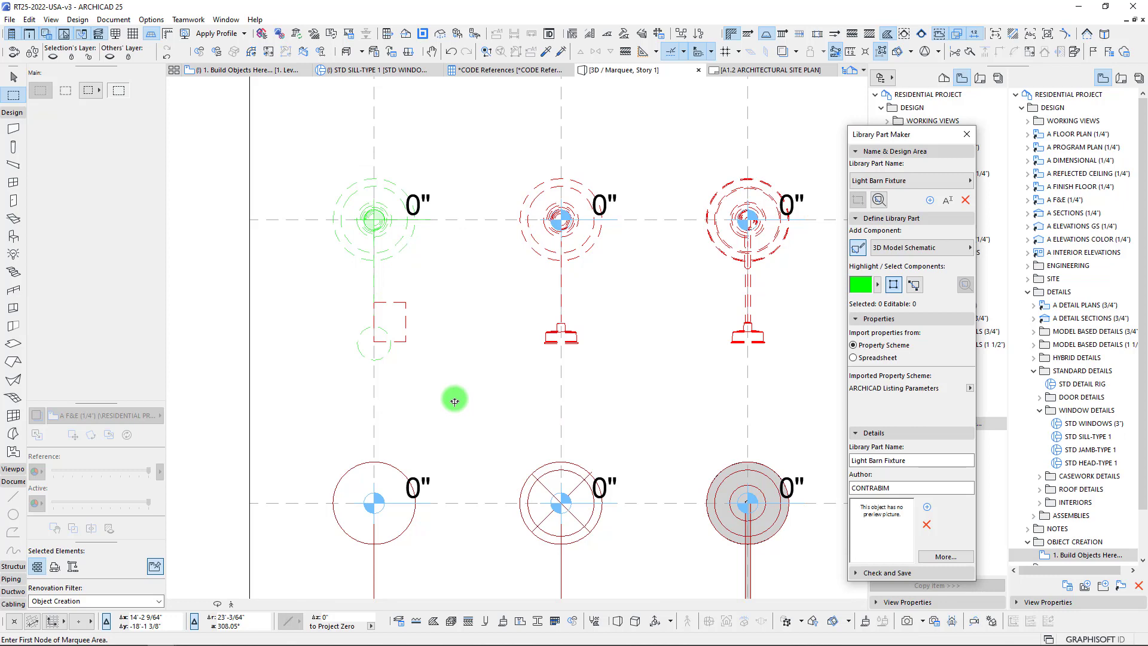
{"action": "left_click", "coordinate": [470, 316]}
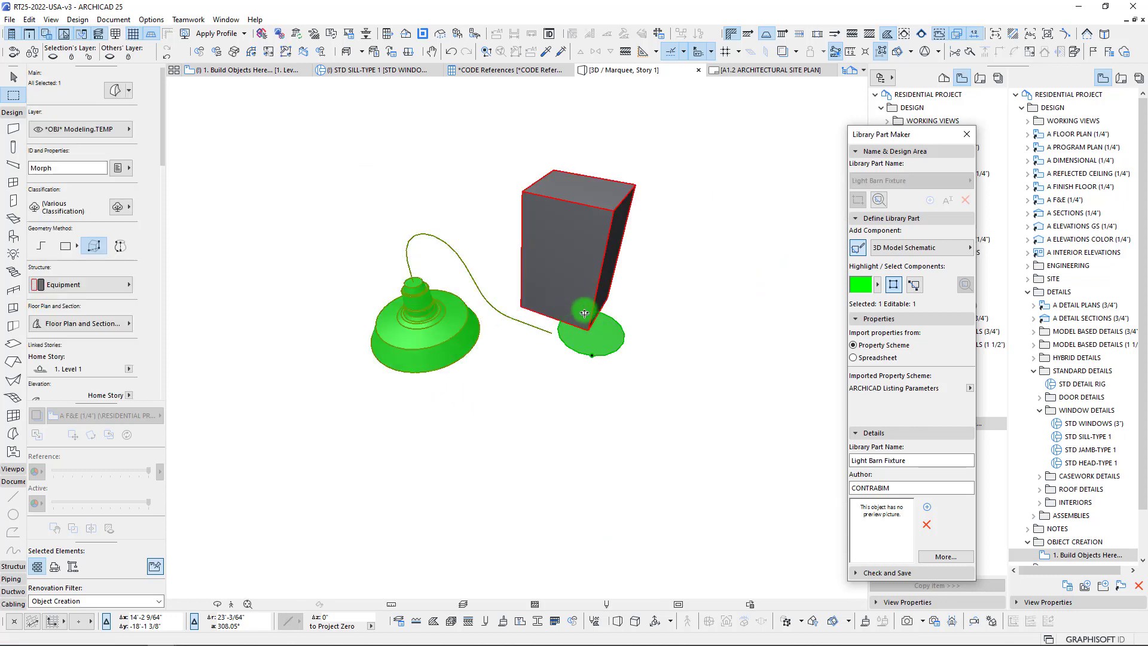
Step: Rotate the flat wall plate disc upright so it stands vertically against the helper box
{"action": "scroll", "coordinate": [593, 376], "scroll_direction": "up", "scroll_amount": 5}
{"action": "middle_click_drag", "start_coordinate": [584, 416], "coordinate": [642, 383], "text": "shift"}
{"action": "key", "text": "ctrl+e"}
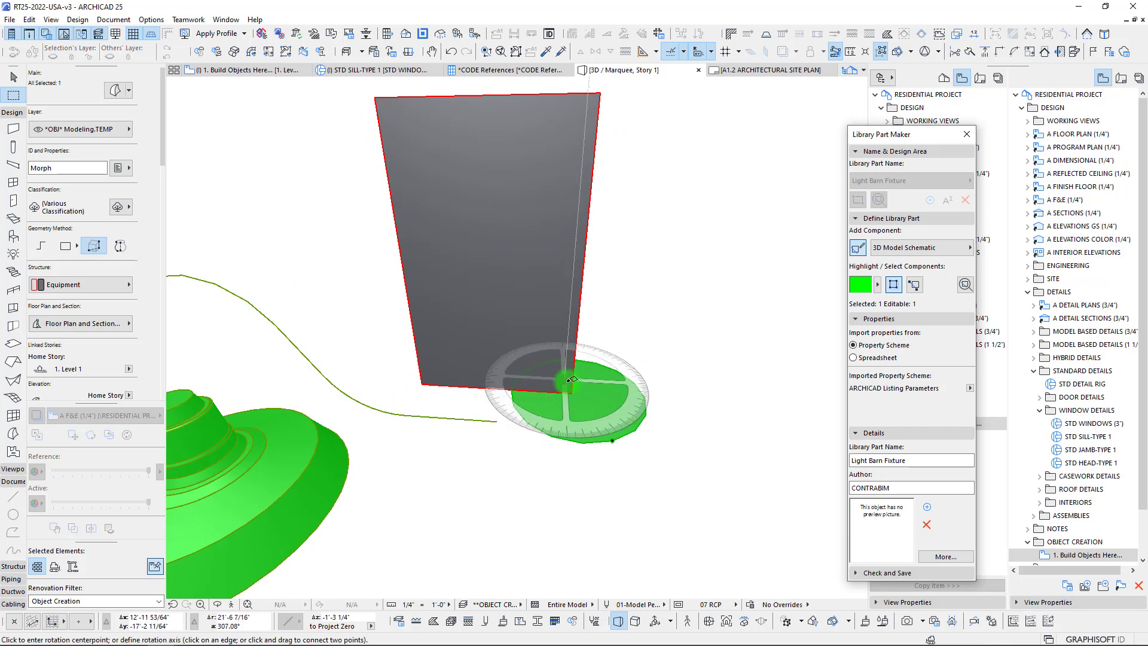
{"action": "left_click", "coordinate": [489, 376]}
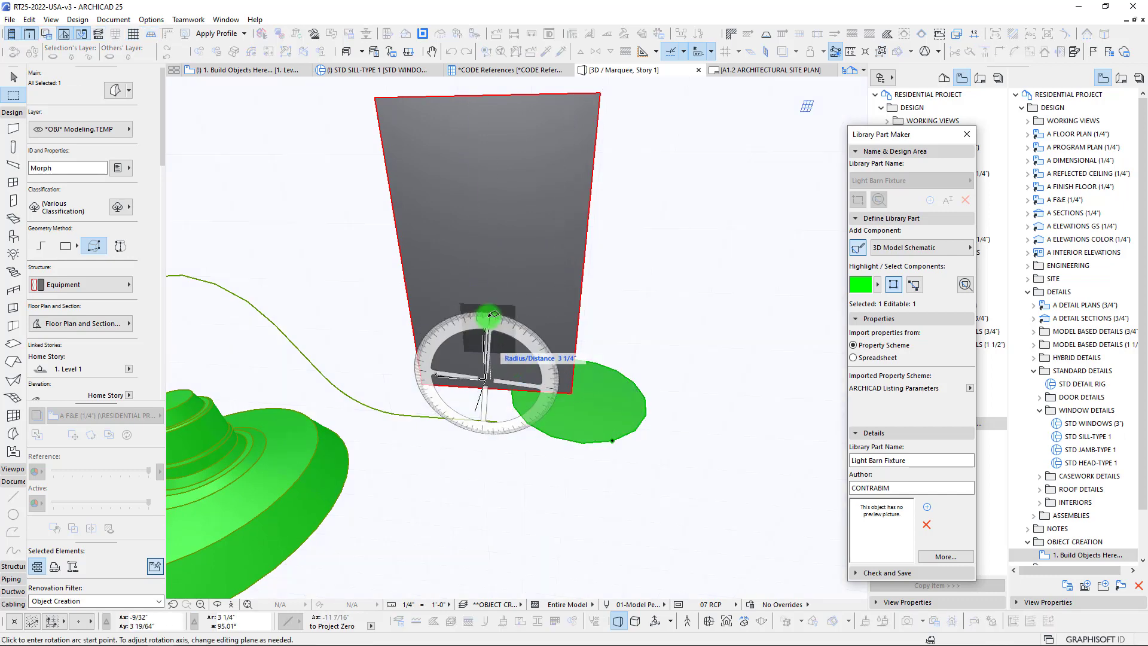
{"action": "left_click", "coordinate": [479, 296]}
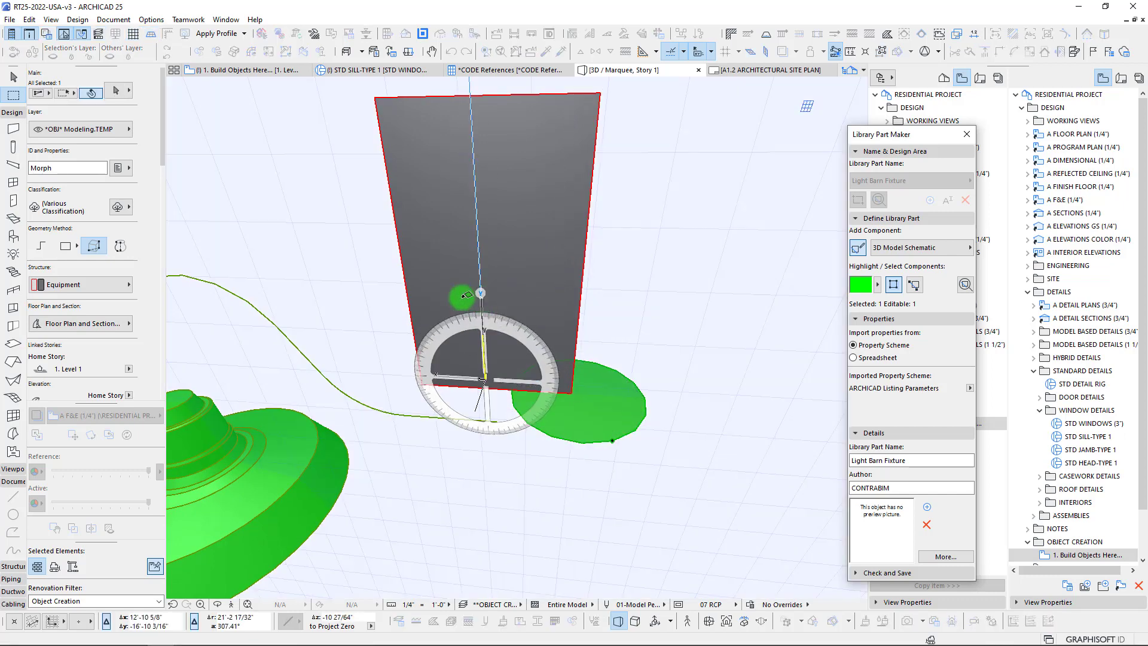
{"action": "left_click", "coordinate": [317, 357], "text": "shift"}
{"action": "middle_click_drag", "start_coordinate": [398, 301], "coordinate": [497, 355], "text": "shift"}
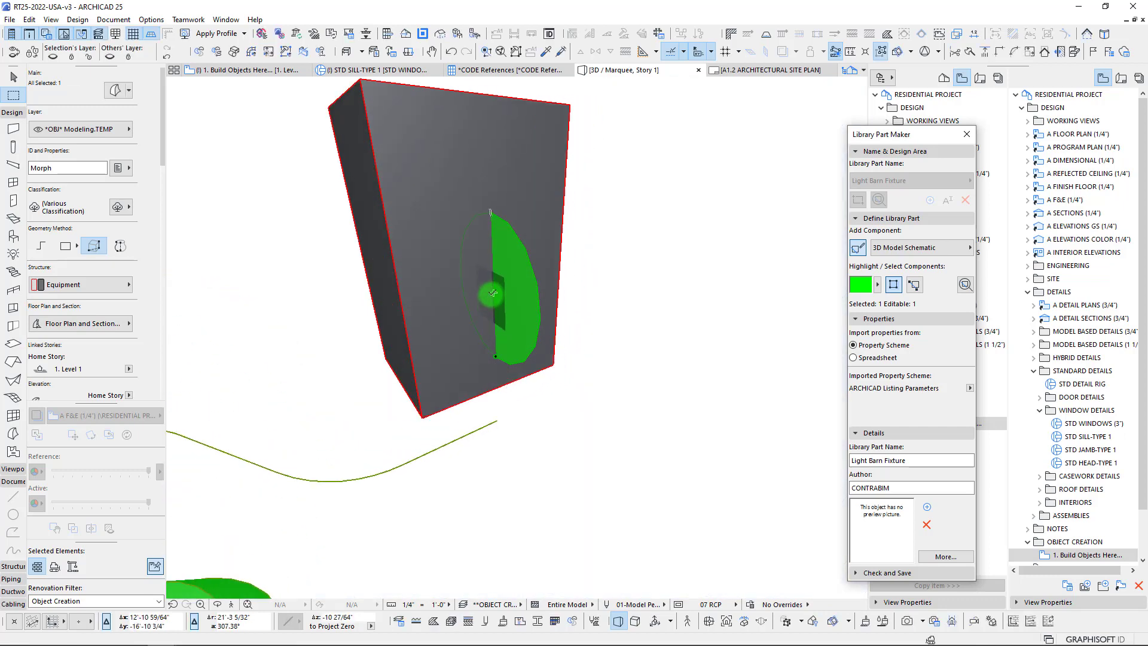
Step: Move the upright disc's center to the helper box's lower corner and extrude it about 3 3/4" to the end of the arm
{"action": "left_click", "coordinate": [497, 352]}
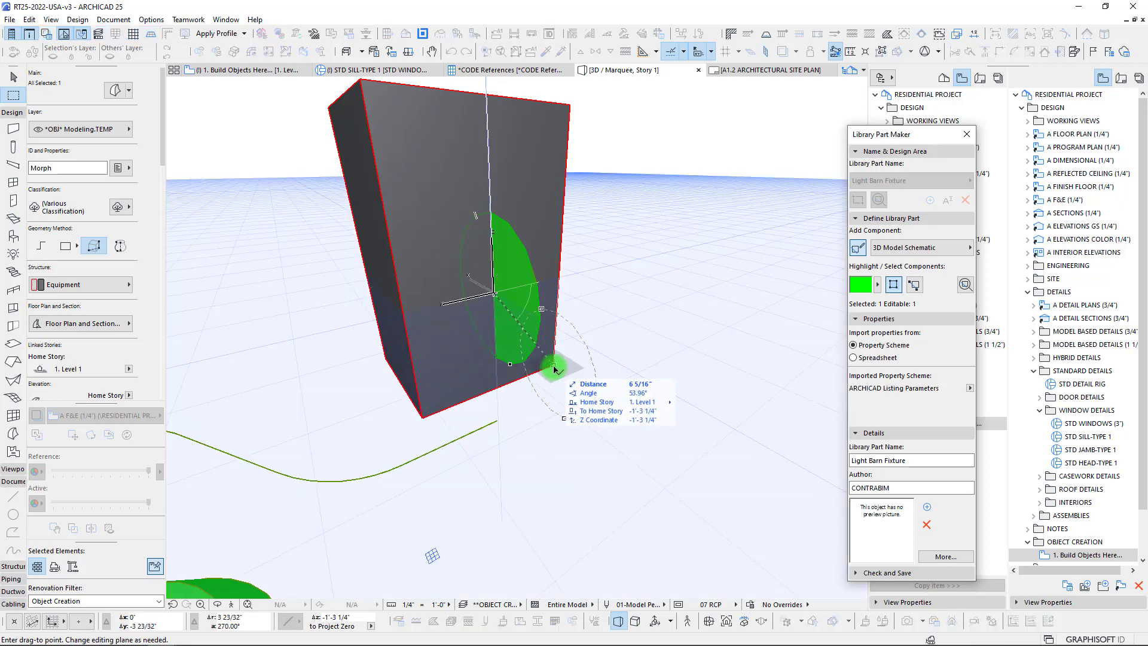
{"action": "left_click", "coordinate": [566, 381]}
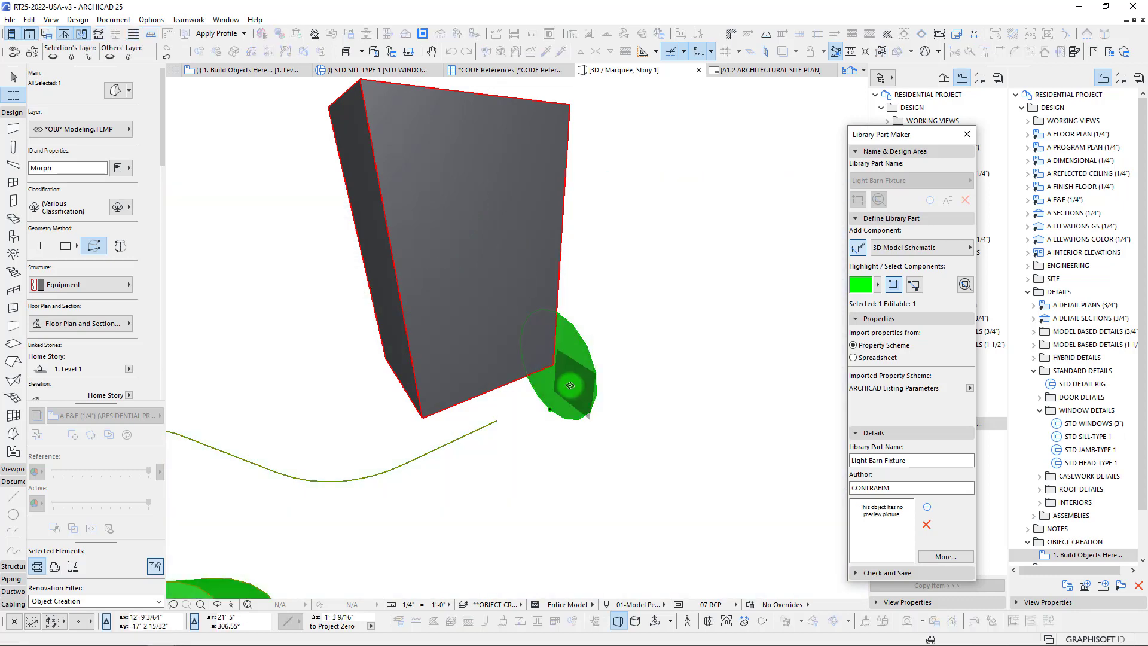
{"action": "left_click", "coordinate": [568, 386]}
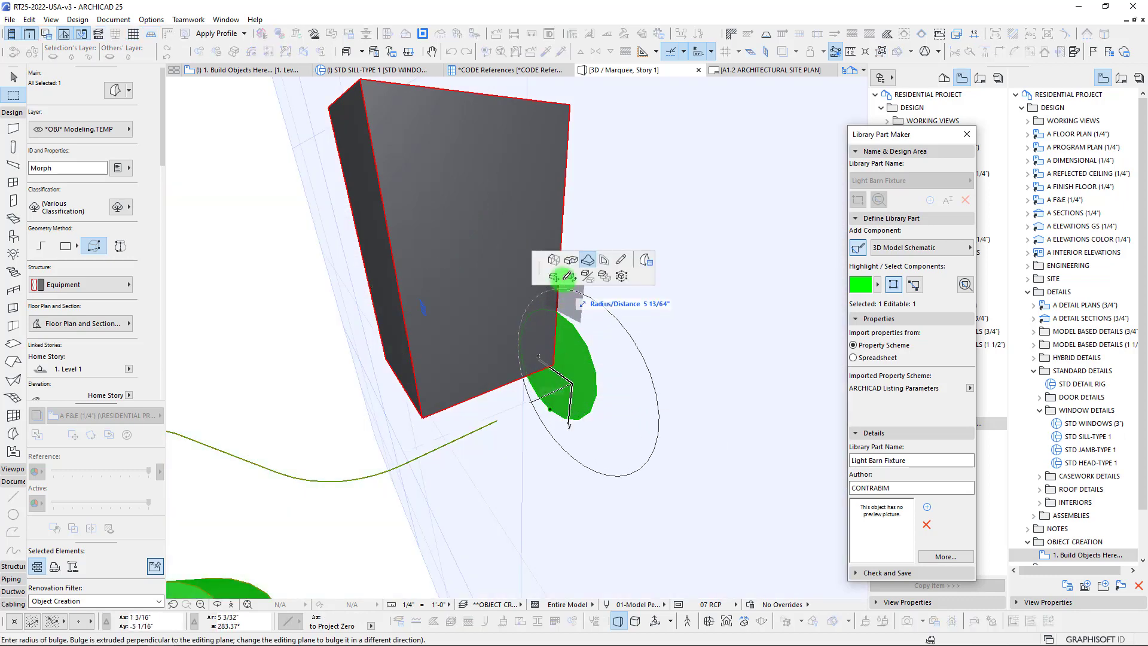
{"action": "left_click", "coordinate": [553, 259]}
{"action": "left_click", "coordinate": [529, 409]}
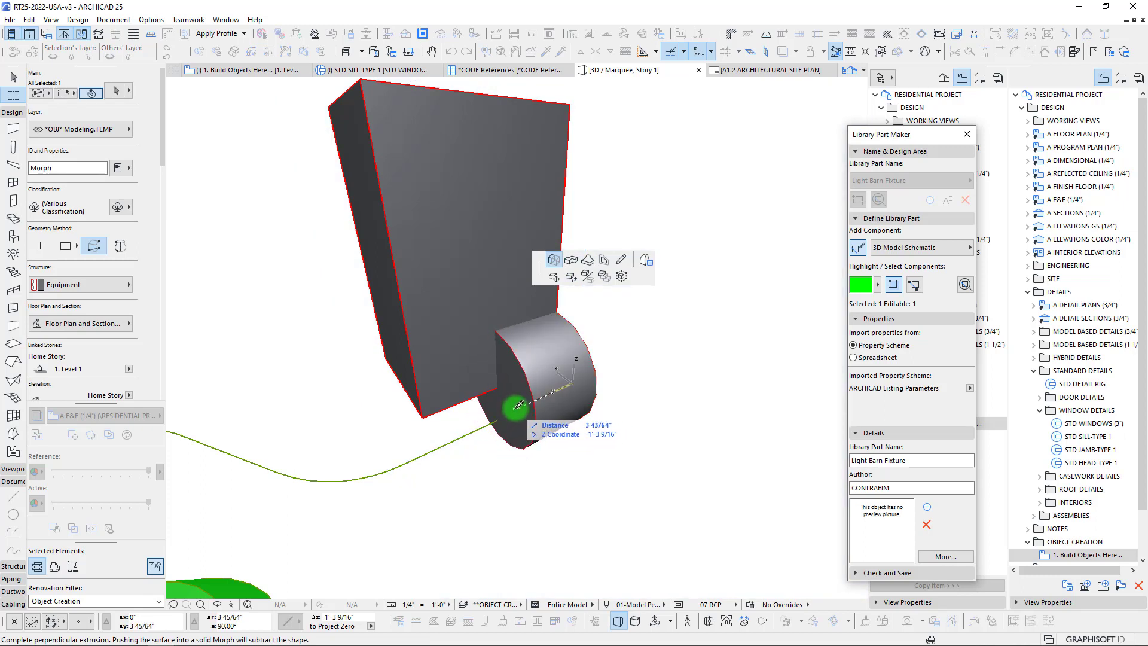
{"action": "middle_click_drag", "start_coordinate": [518, 406], "coordinate": [490, 412], "text": "shift"}
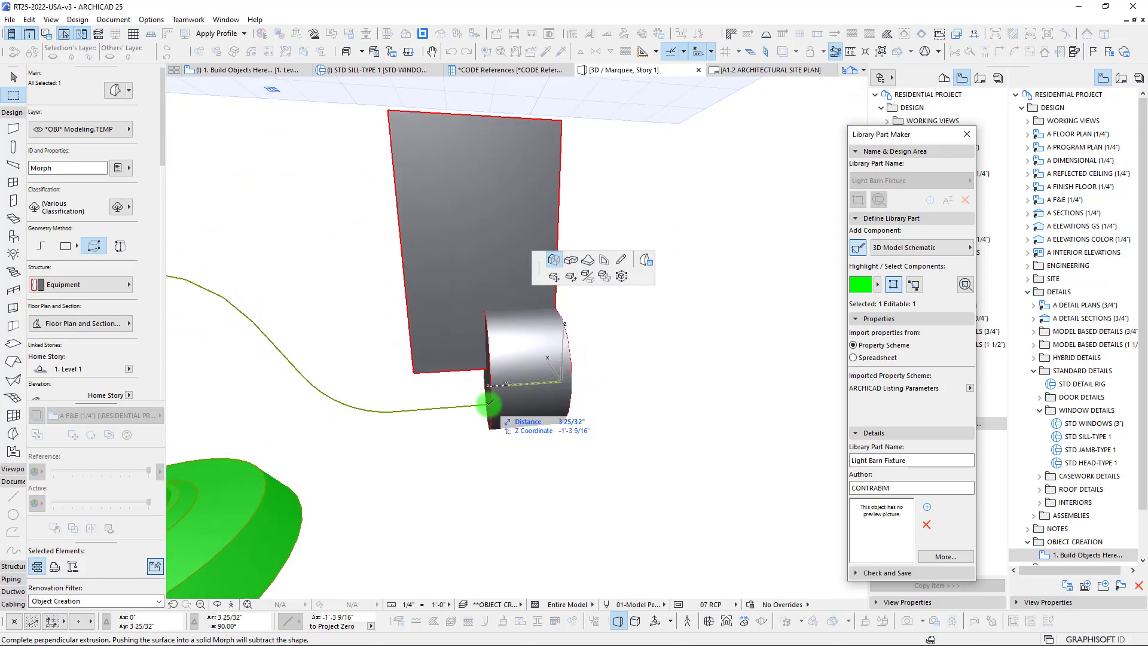
{"action": "left_click", "coordinate": [597, 402]}
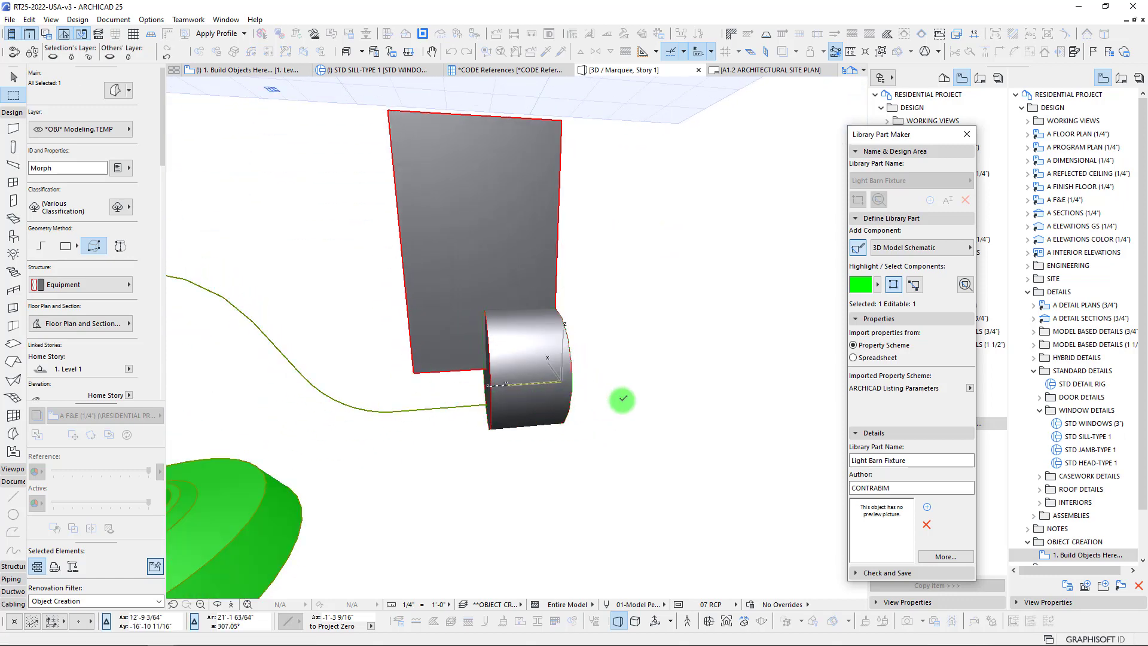
Step: Move the wall plate cylinder straight down about 2 1/8" to center it on the end of the arm
{"action": "middle_click_drag", "start_coordinate": [620, 396], "coordinate": [524, 384], "text": "shift"}
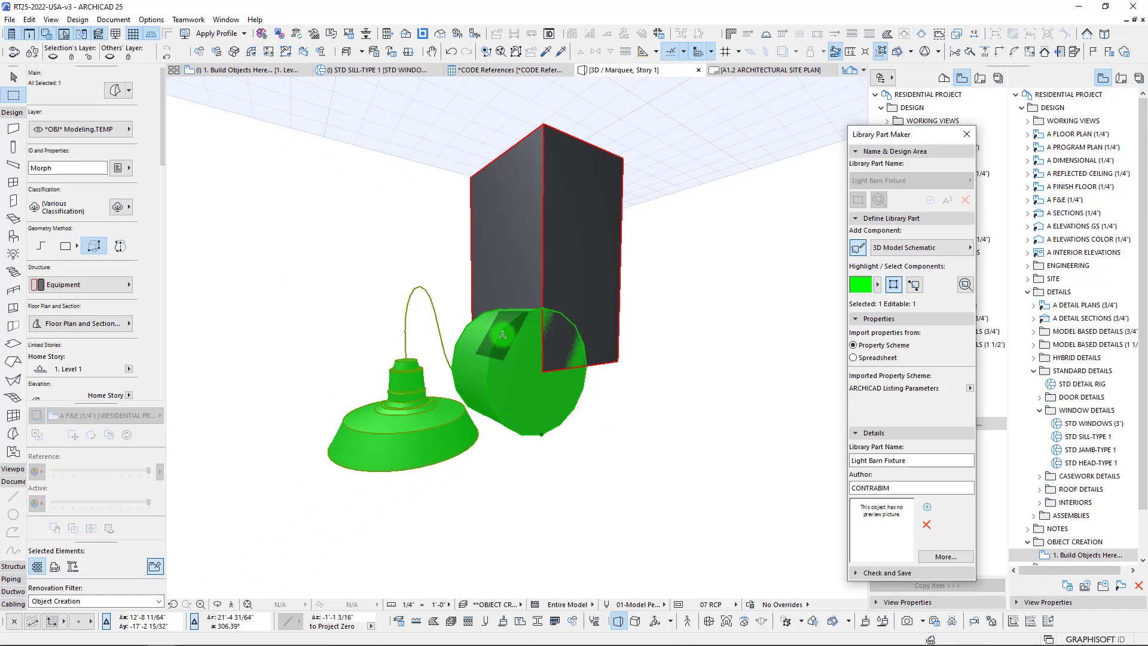
{"action": "key", "text": "Escape"}
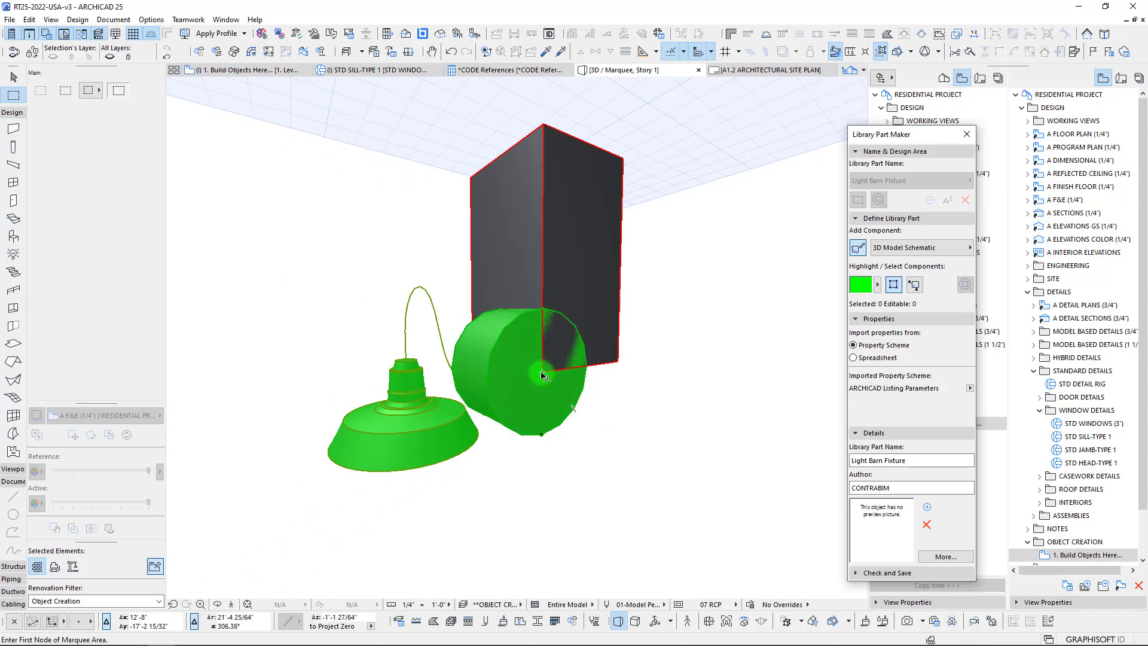
{"action": "left_click", "coordinate": [543, 375]}
{"action": "left_click", "coordinate": [541, 371]}
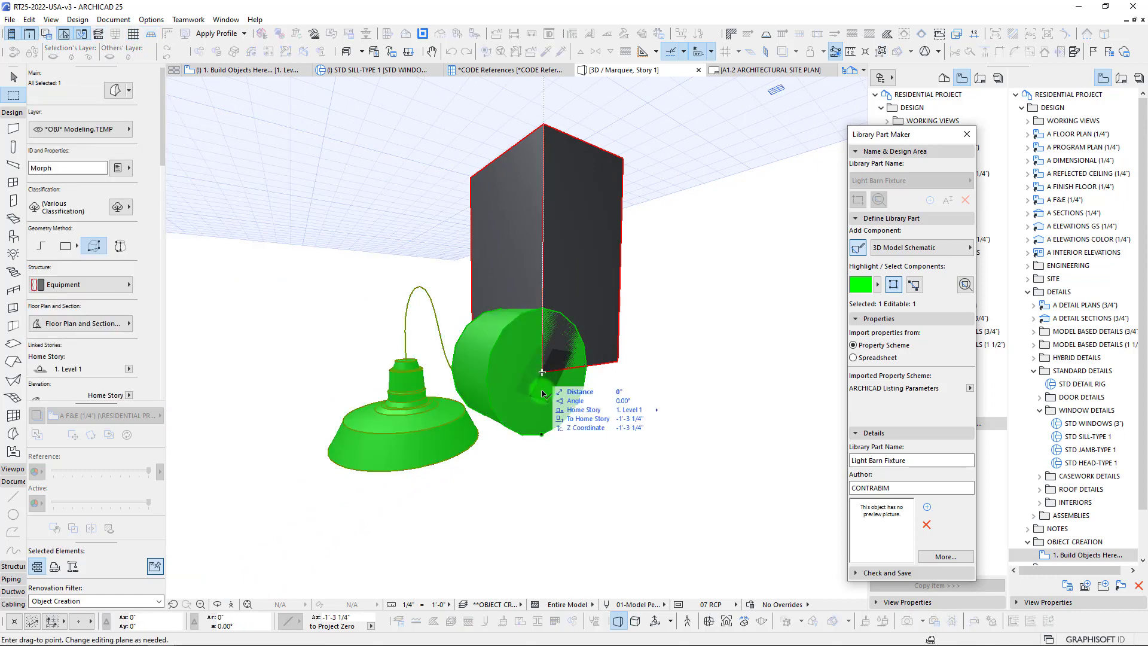
{"action": "middle_click_drag", "start_coordinate": [542, 373], "coordinate": [899, 381], "text": "shift"}
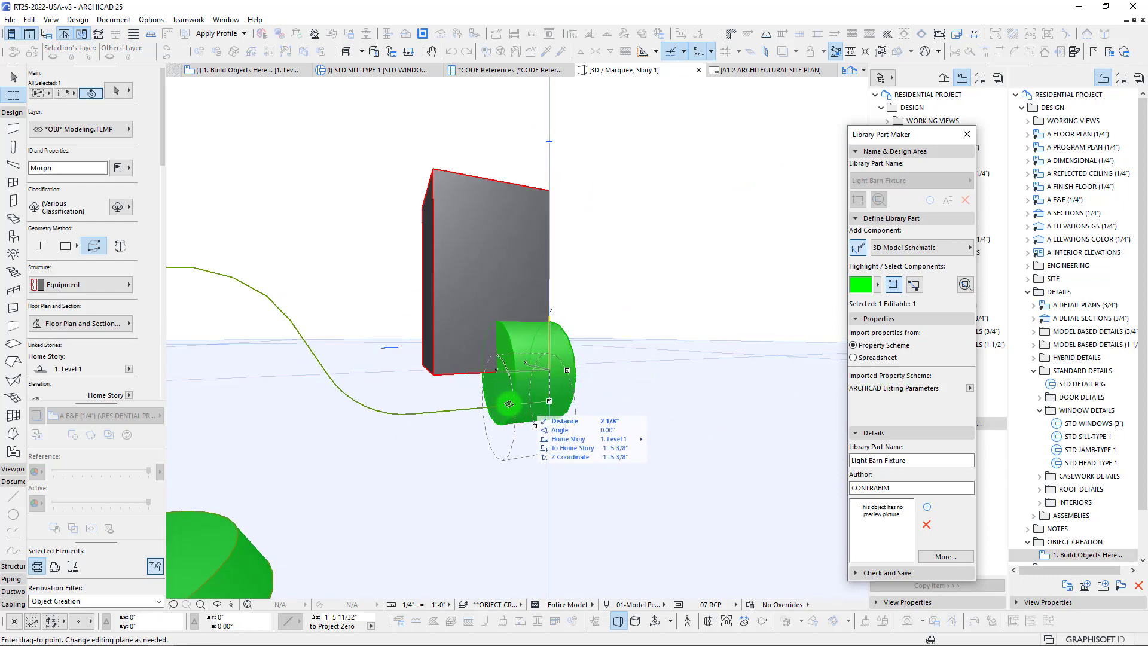
{"action": "scroll", "coordinate": [498, 415], "scroll_direction": "up", "scroll_amount": 2}
{"action": "left_click", "coordinate": [491, 407]}
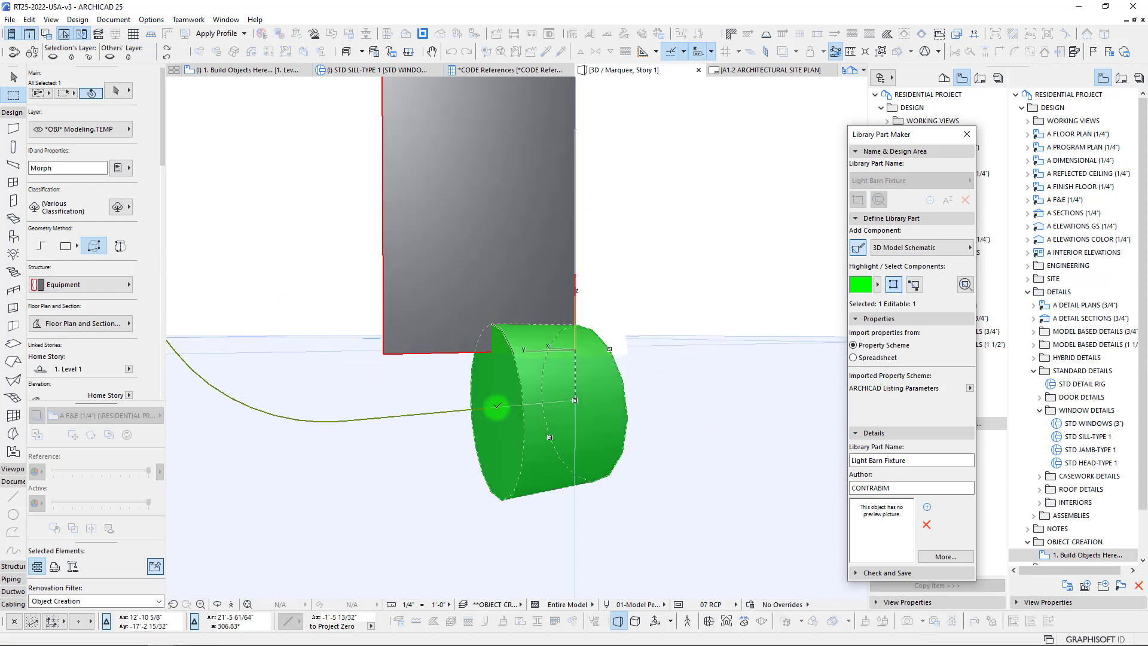
Step: Delete the helper box and return to the floor plan
{"action": "middle_click_drag", "start_coordinate": [495, 392], "coordinate": [596, 245], "text": "shift"}
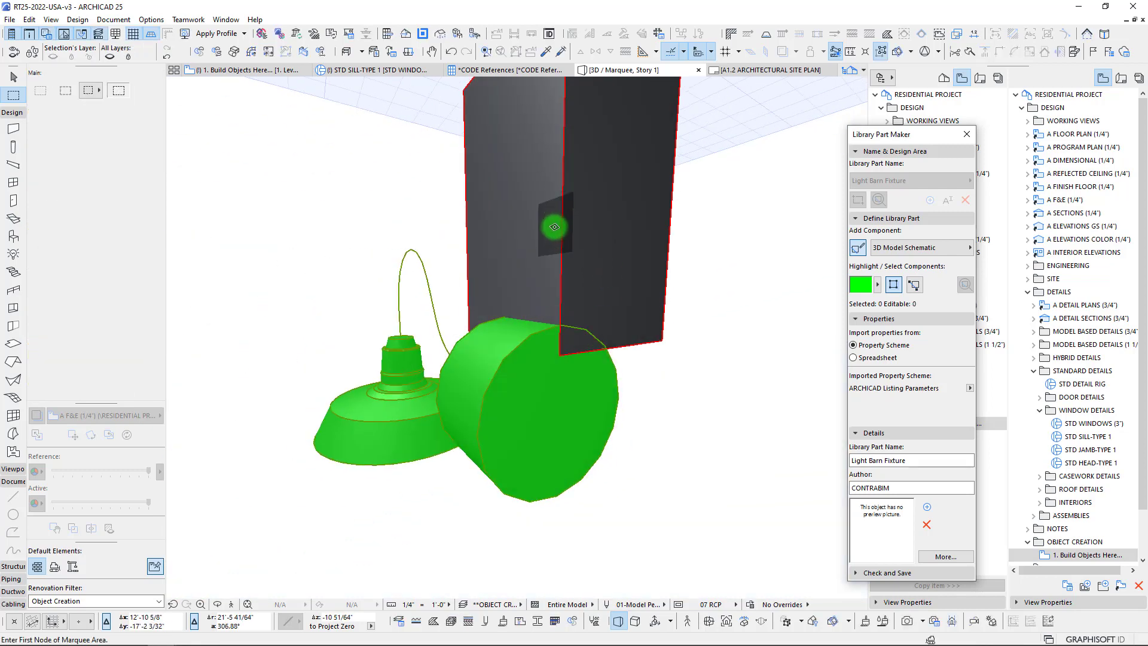
{"action": "key", "text": "Escape"}
{"action": "left_click", "coordinate": [559, 229]}
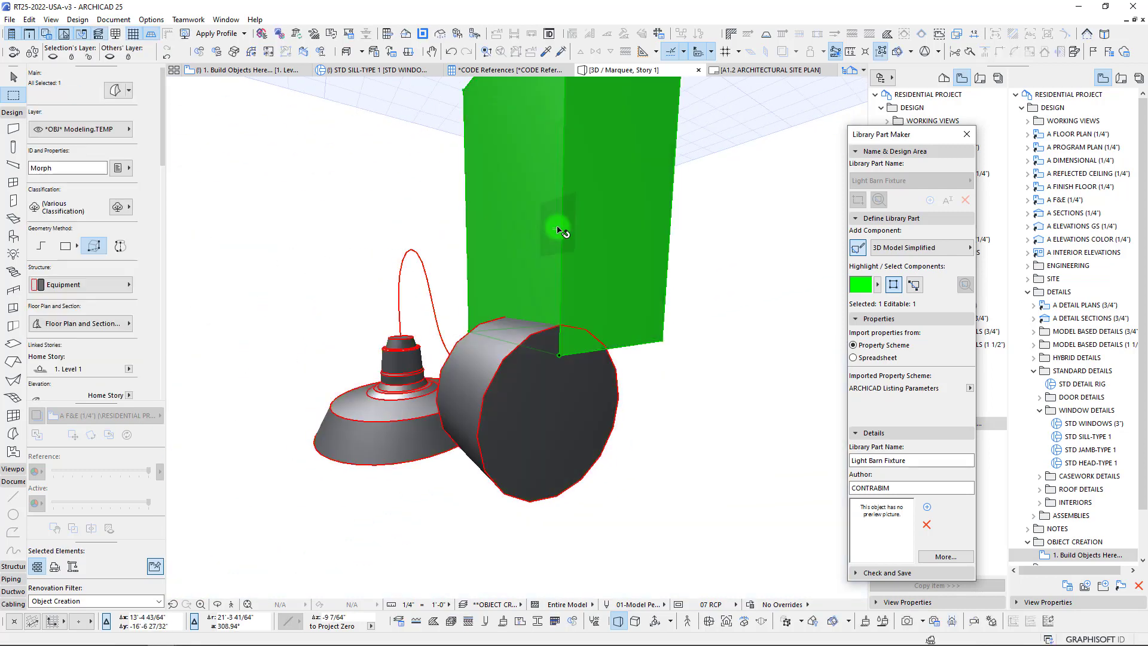
{"action": "key", "text": "Delete"}
{"action": "scroll", "coordinate": [590, 259], "scroll_direction": "down", "scroll_amount": 2}
{"action": "middle_click_drag", "start_coordinate": [590, 259], "coordinate": [603, 274], "text": "shift"}
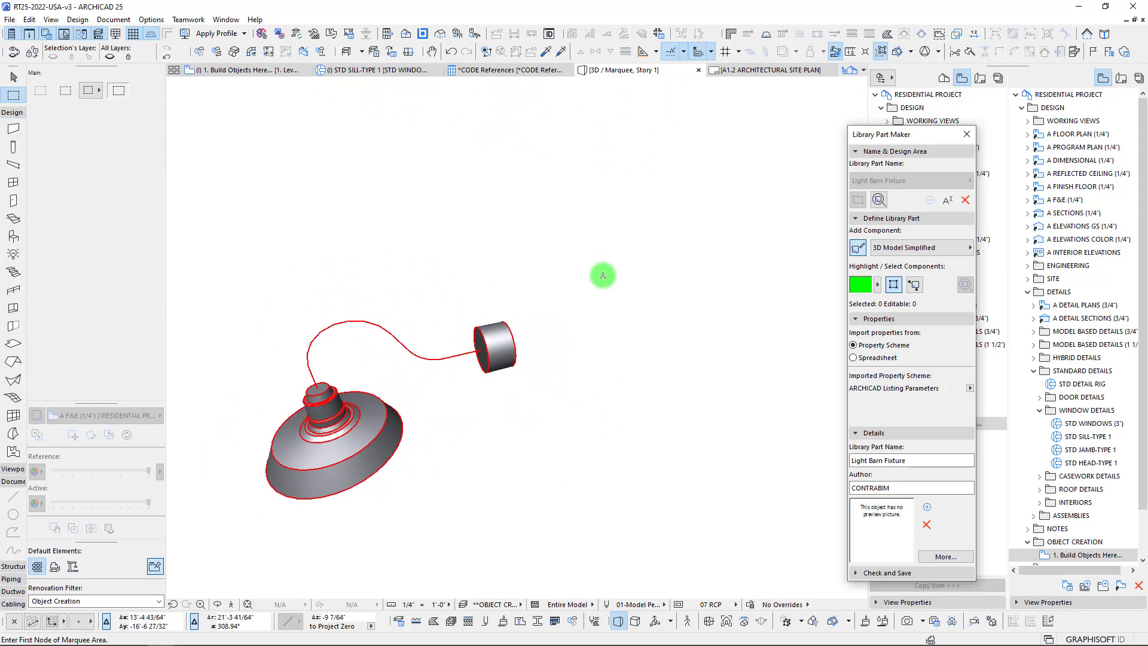
{"action": "scroll", "coordinate": [620, 275], "scroll_direction": "down", "scroll_amount": 3}
{"action": "scroll", "coordinate": [500, 355], "scroll_direction": "up", "scroll_amount": 4}
{"action": "middle_click_drag", "start_coordinate": [453, 364], "coordinate": [535, 339], "text": "shift"}
{"action": "key", "text": "F2"}
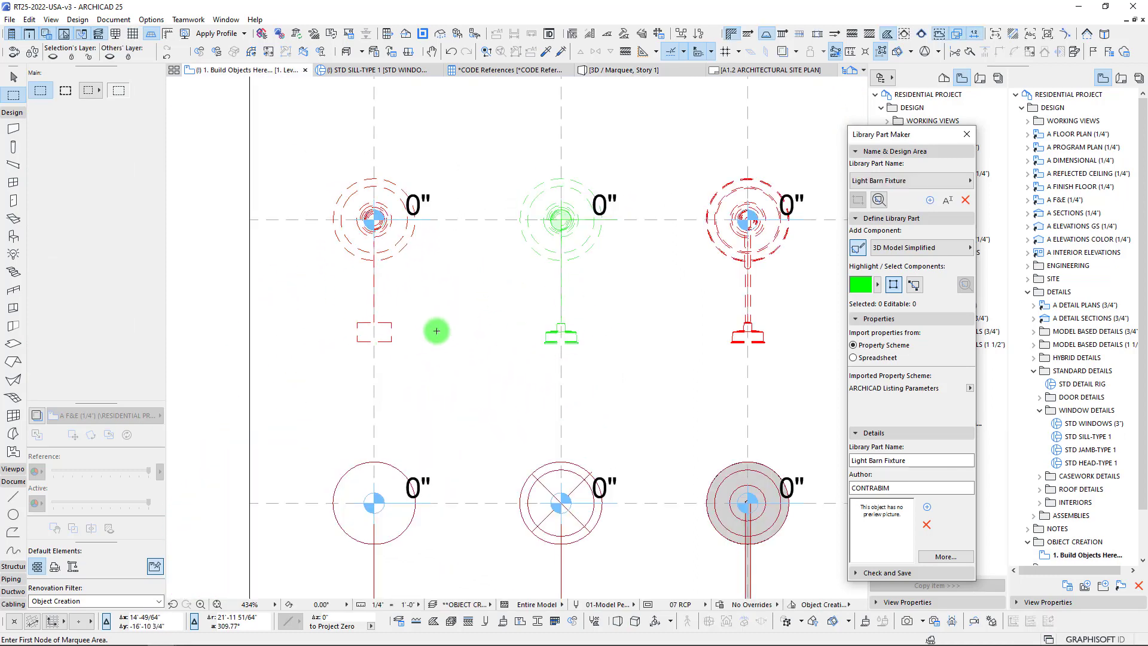
{"action": "scroll", "coordinate": [450, 330], "scroll_direction": "down", "scroll_amount": 1}
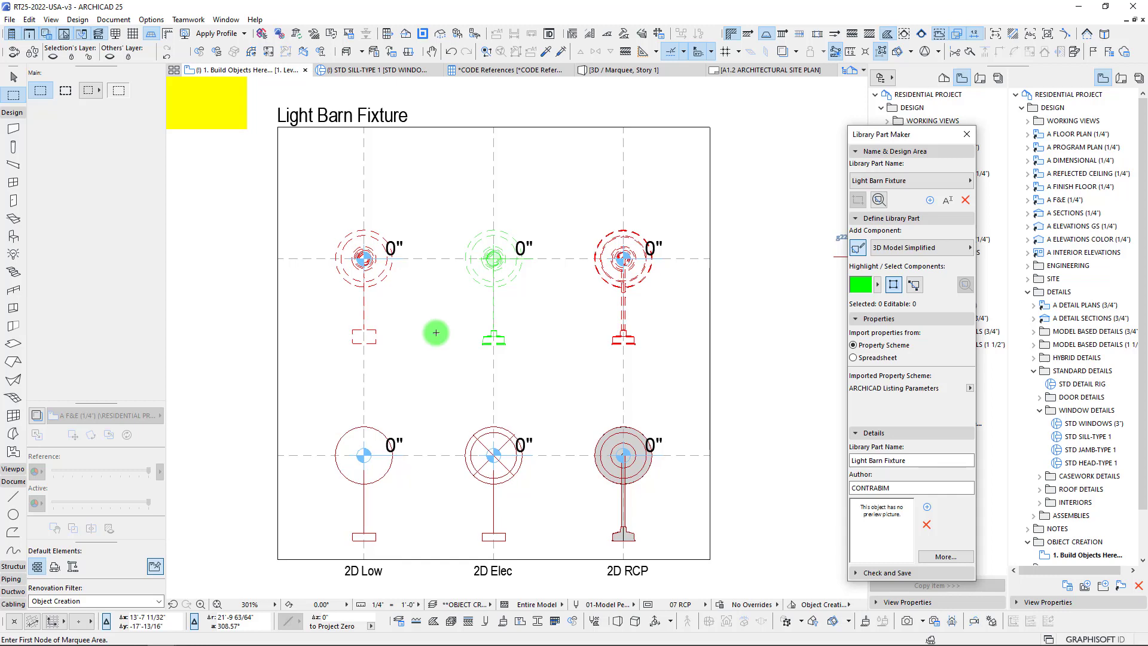
{"action": "left_click", "coordinate": [894, 248]}
{"action": "key", "text": "Escape"}
{"action": "key", "text": "Escape"}
{"action": "scroll", "coordinate": [510, 350], "scroll_direction": "down", "scroll_amount": 3}
{"action": "middle_click_drag", "start_coordinate": [519, 343], "coordinate": [563, 333]}
{"action": "scroll", "coordinate": [514, 345], "scroll_direction": "up", "scroll_amount": 2}
{"action": "scroll", "coordinate": [622, 310], "scroll_direction": "down", "scroll_amount": 3}
{"action": "scroll", "coordinate": [435, 320], "scroll_direction": "up", "scroll_amount": 3}
{"action": "middle_click_drag", "start_coordinate": [436, 317], "coordinate": [440, 299]}
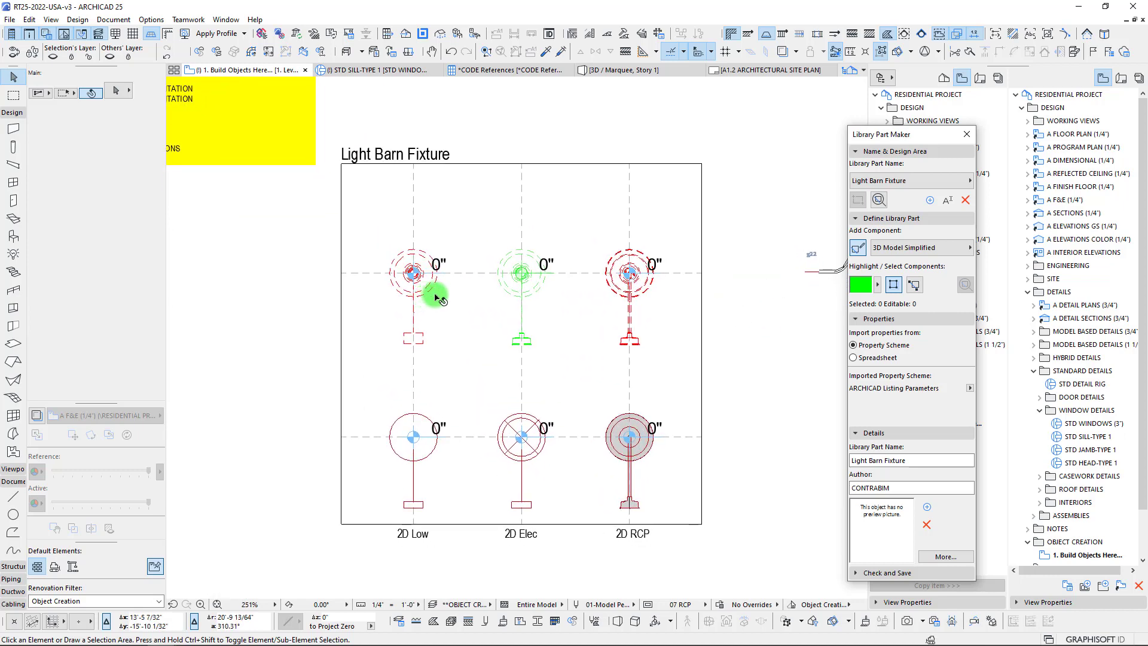
Step: Highlight the elements assigned to the 3D Model Full component of the Light Barn Fixture
{"action": "middle_click_drag", "start_coordinate": [662, 379], "coordinate": [603, 358]}
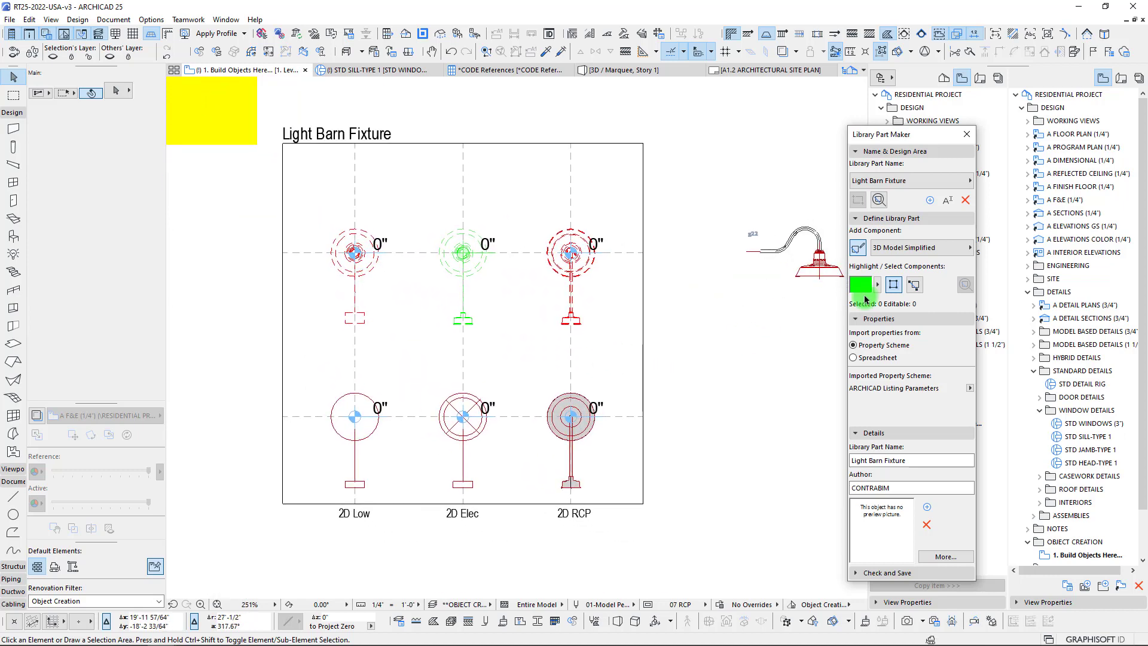
{"action": "middle_click_drag", "start_coordinate": [364, 275], "coordinate": [406, 295]}
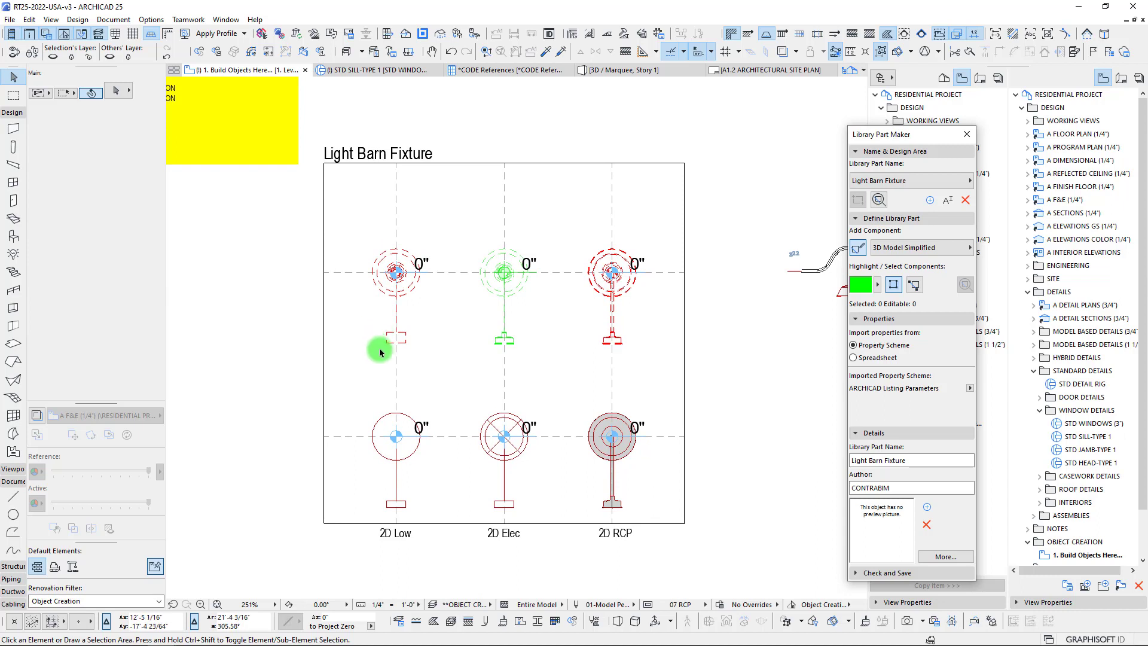
{"action": "middle_click_drag", "start_coordinate": [519, 301], "coordinate": [512, 305]}
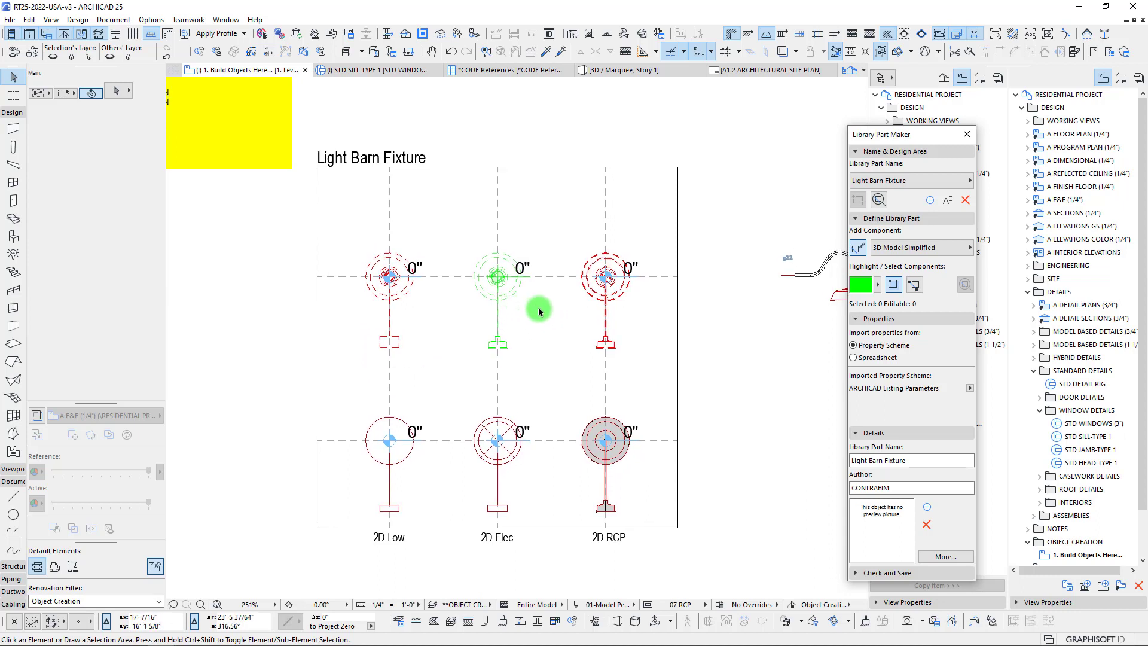
{"action": "left_click", "coordinate": [903, 251]}
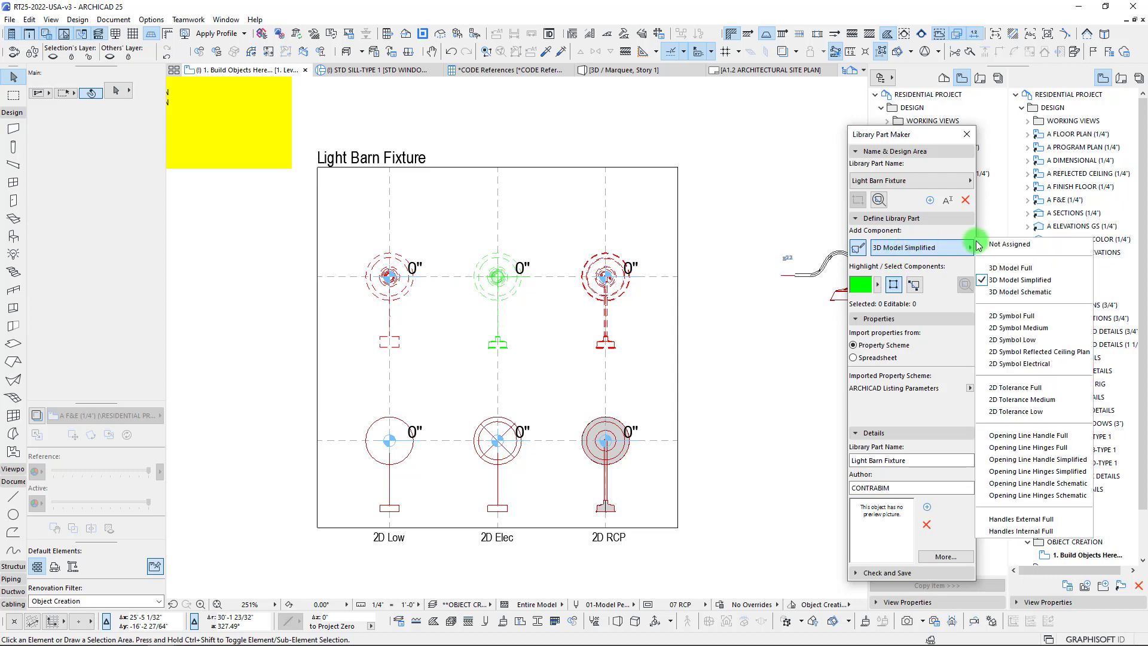
{"action": "left_click", "coordinate": [1010, 268]}
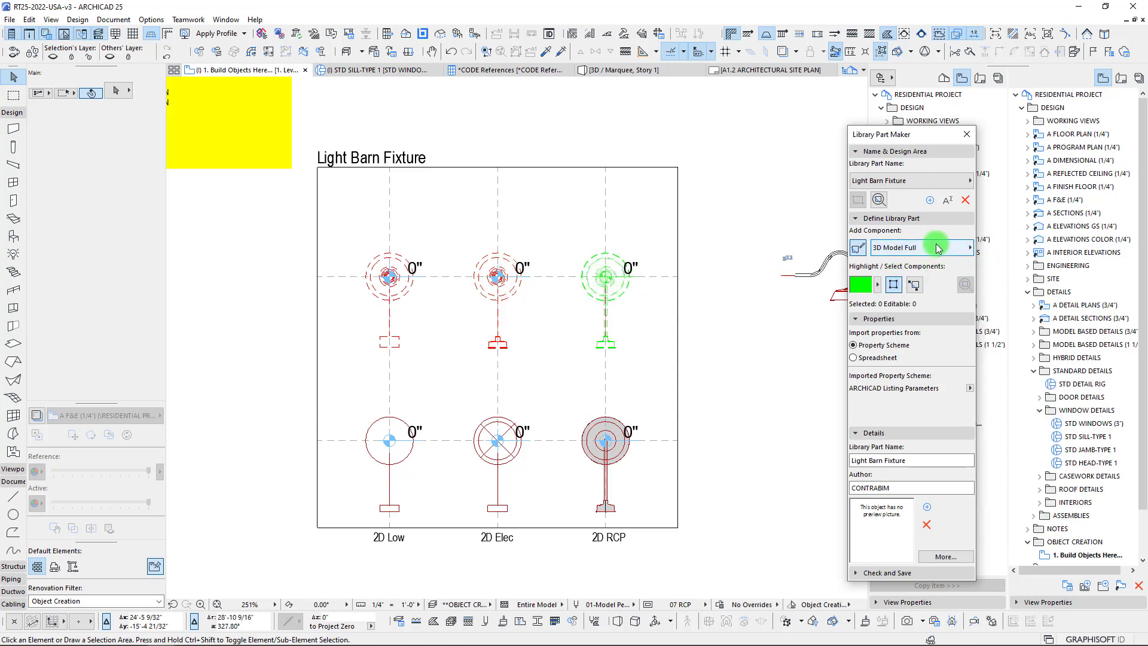
Step: Move the straight line morph out of the 3D Model Full fixture to the empty area just outside the design area's right edge
{"action": "scroll", "coordinate": [605, 281], "scroll_direction": "up", "scroll_amount": 5}
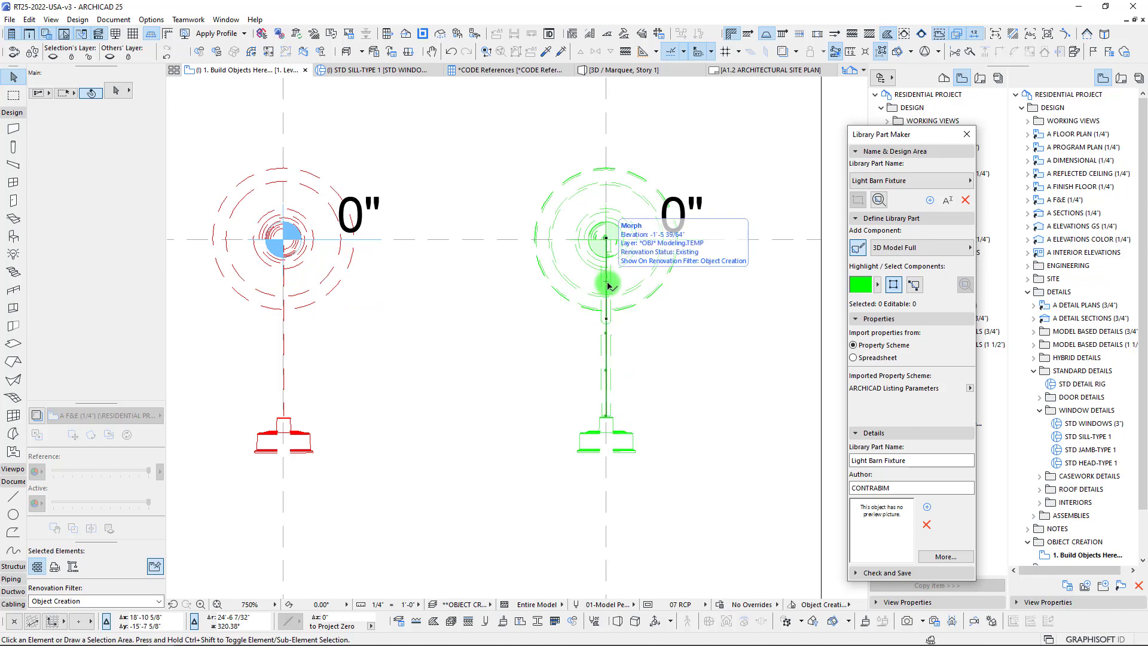
{"action": "left_click", "coordinate": [606, 286]}
{"action": "scroll", "coordinate": [525, 269], "scroll_direction": "down", "scroll_amount": 4}
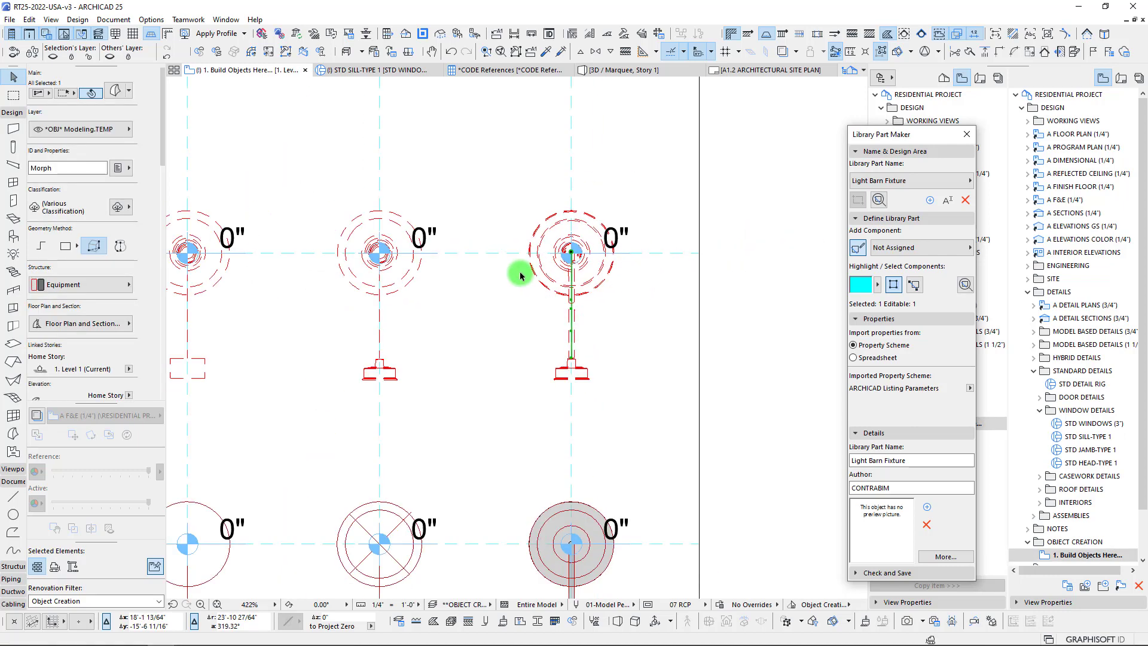
{"action": "scroll", "coordinate": [557, 294], "scroll_direction": "down", "scroll_amount": 3}
{"action": "left_click_drag", "start_coordinate": [576, 299], "coordinate": [662, 303]}
{"action": "key", "text": "Escape"}
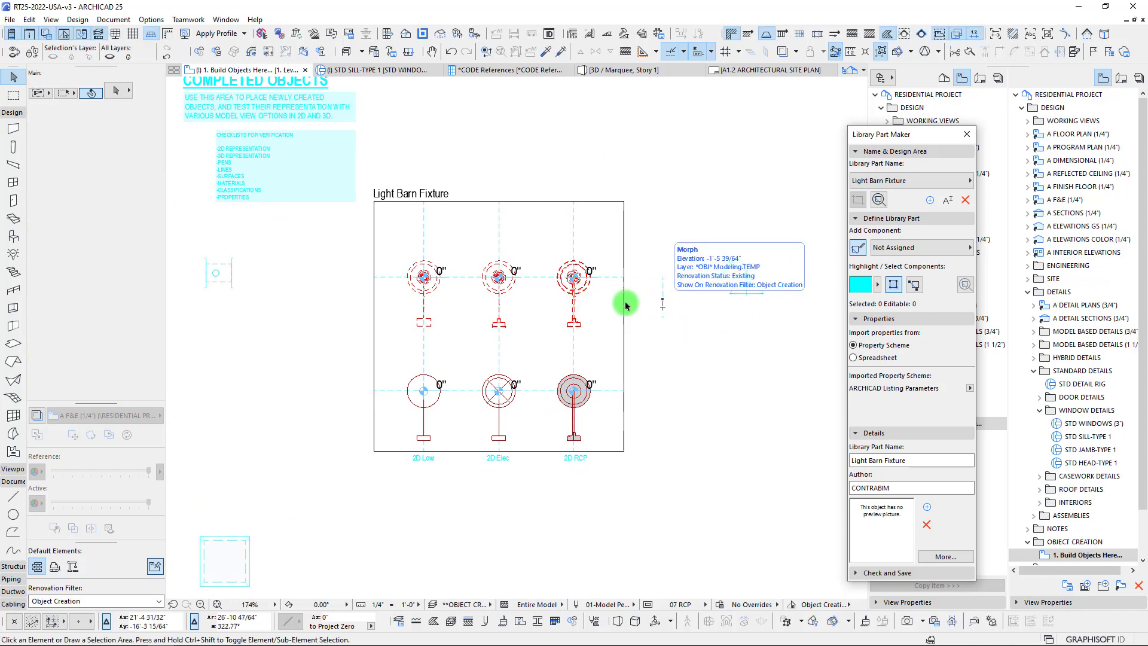
Step: Check the component assignments of the 3D Model Full, 3D Model Simplified and 3D Model Schematic fixtures by highlighting each one
{"action": "scroll", "coordinate": [590, 294], "scroll_direction": "up", "scroll_amount": 2}
{"action": "left_click", "coordinate": [924, 247]}
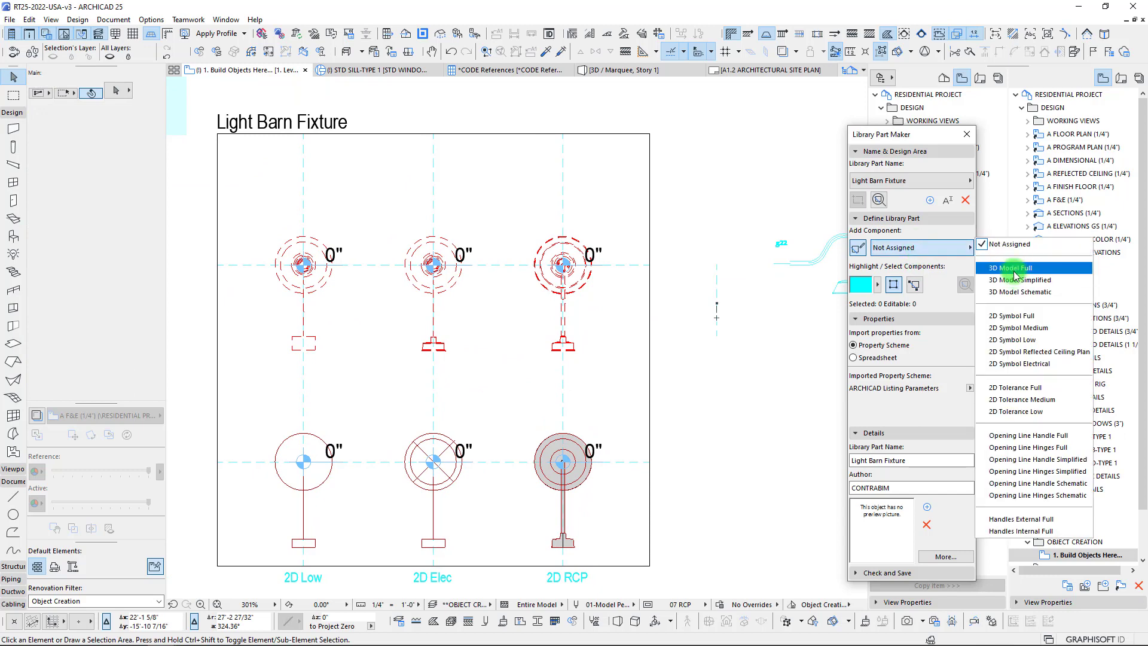
{"action": "left_click", "coordinate": [1012, 263]}
{"action": "left_click", "coordinate": [552, 258]}
{"action": "left_click", "coordinate": [918, 248]}
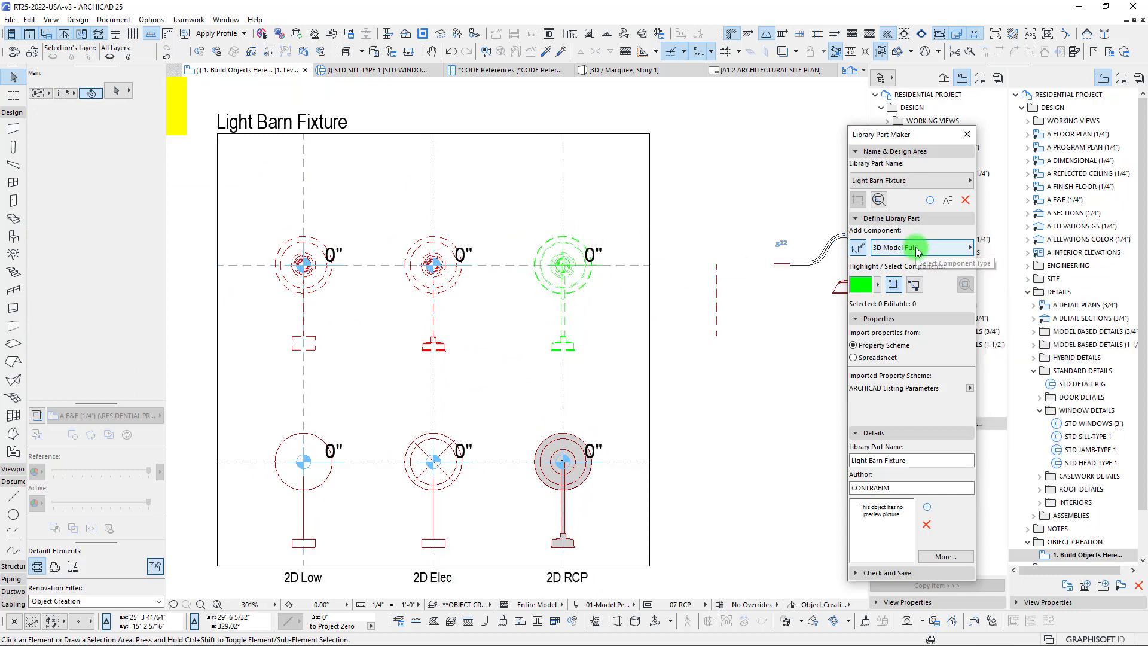
{"action": "left_click", "coordinate": [1010, 277]}
{"action": "left_click", "coordinate": [459, 264]}
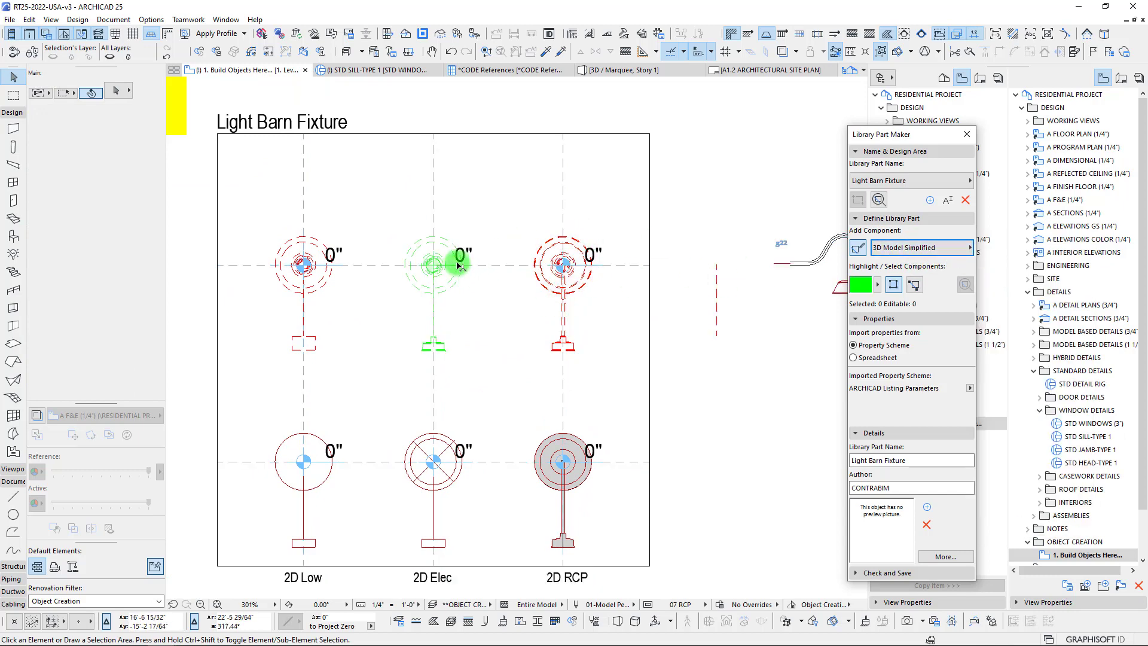
{"action": "scroll", "coordinate": [433, 265], "scroll_direction": "up", "scroll_amount": 2}
{"action": "scroll", "coordinate": [435, 265], "scroll_direction": "down", "scroll_amount": 2}
{"action": "middle_click_drag", "start_coordinate": [437, 266], "coordinate": [456, 252]}
{"action": "left_click", "coordinate": [930, 250]}
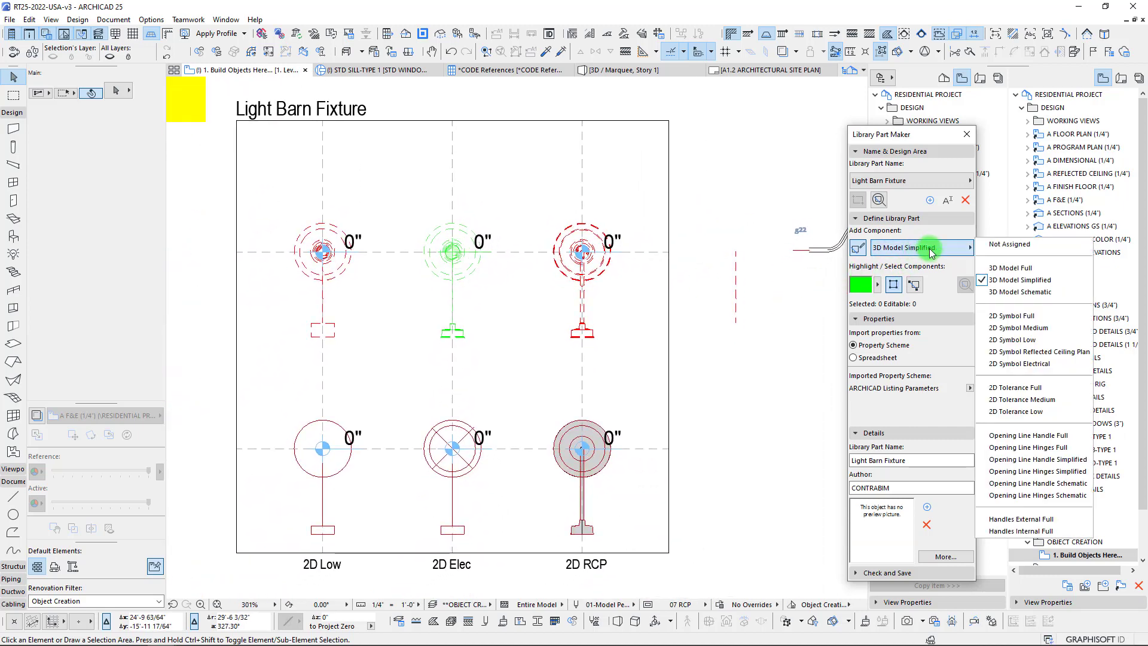
{"action": "left_click", "coordinate": [1019, 291]}
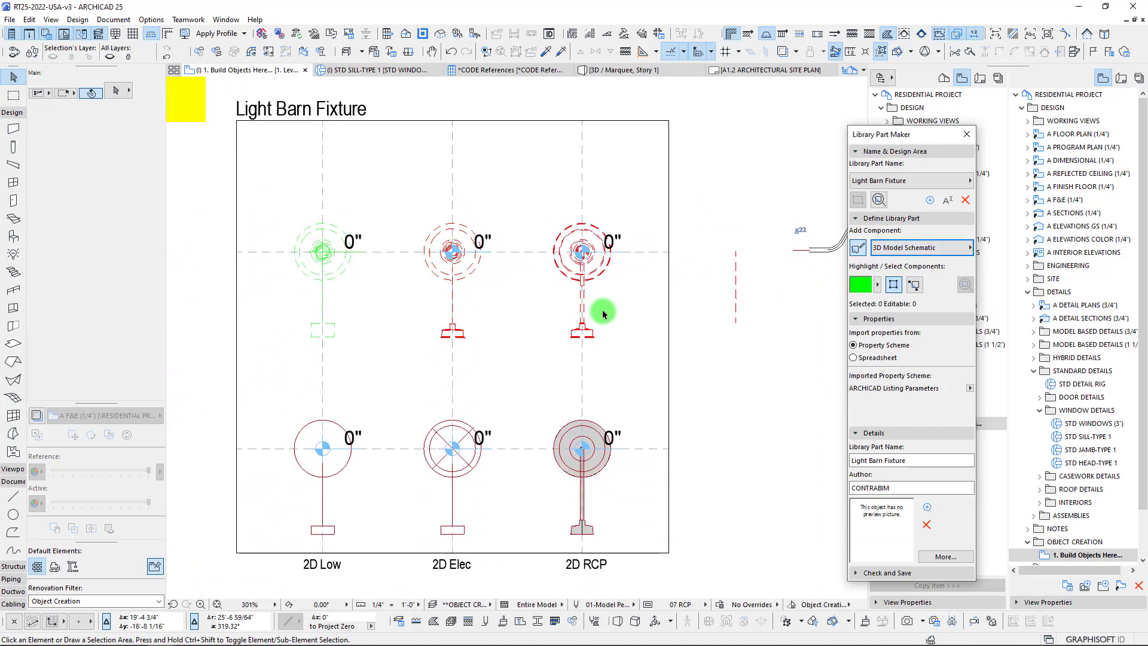
Step: Check the assignments of the 2D Symbol Low, 2D Symbol Electrical and 2D Symbol Reflected Ceiling Plan components by highlighting each one
{"action": "left_click", "coordinate": [902, 248]}
{"action": "left_click", "coordinate": [1016, 326]}
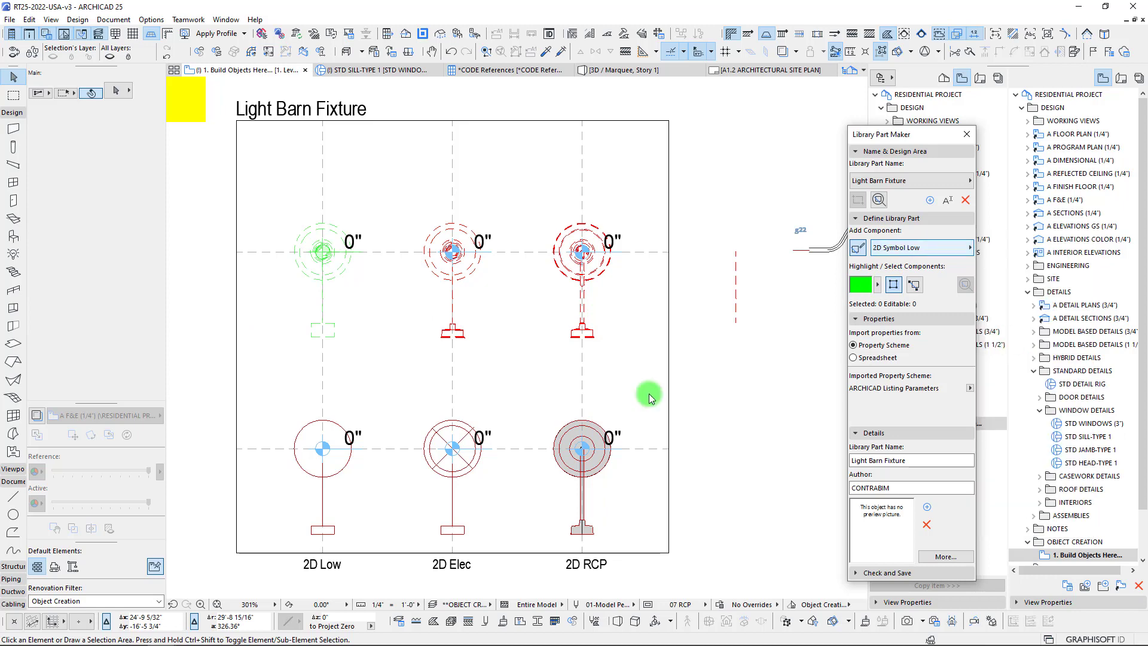
{"action": "left_click", "coordinate": [328, 440]}
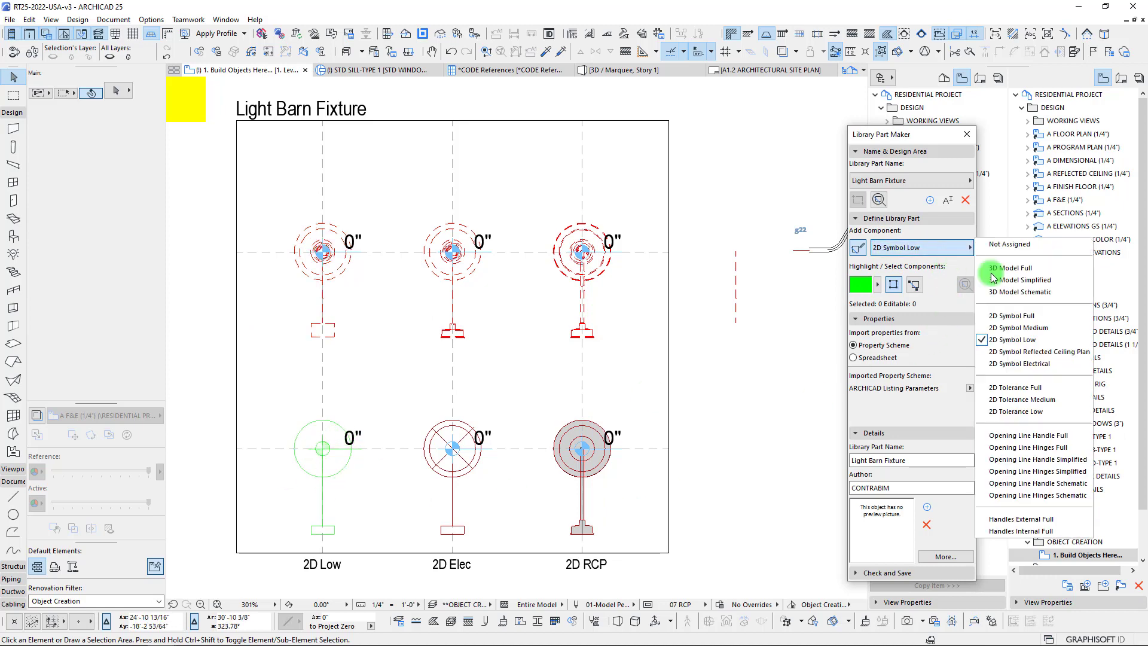
{"action": "left_click", "coordinate": [933, 249]}
{"action": "left_click", "coordinate": [1010, 363]}
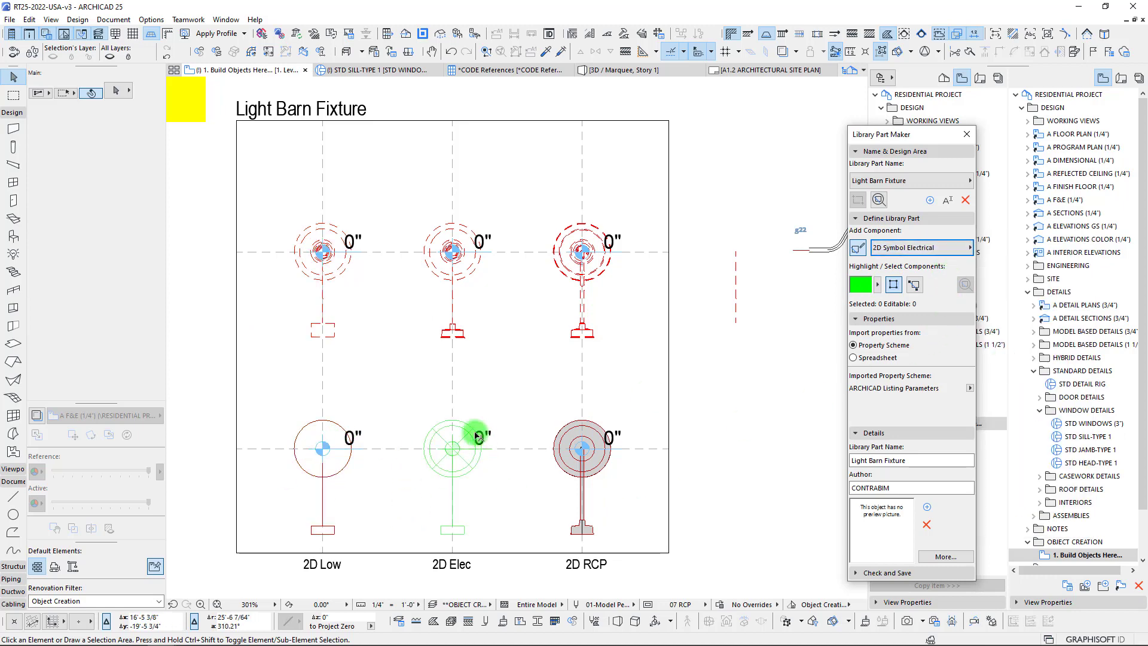
{"action": "left_click", "coordinate": [942, 251]}
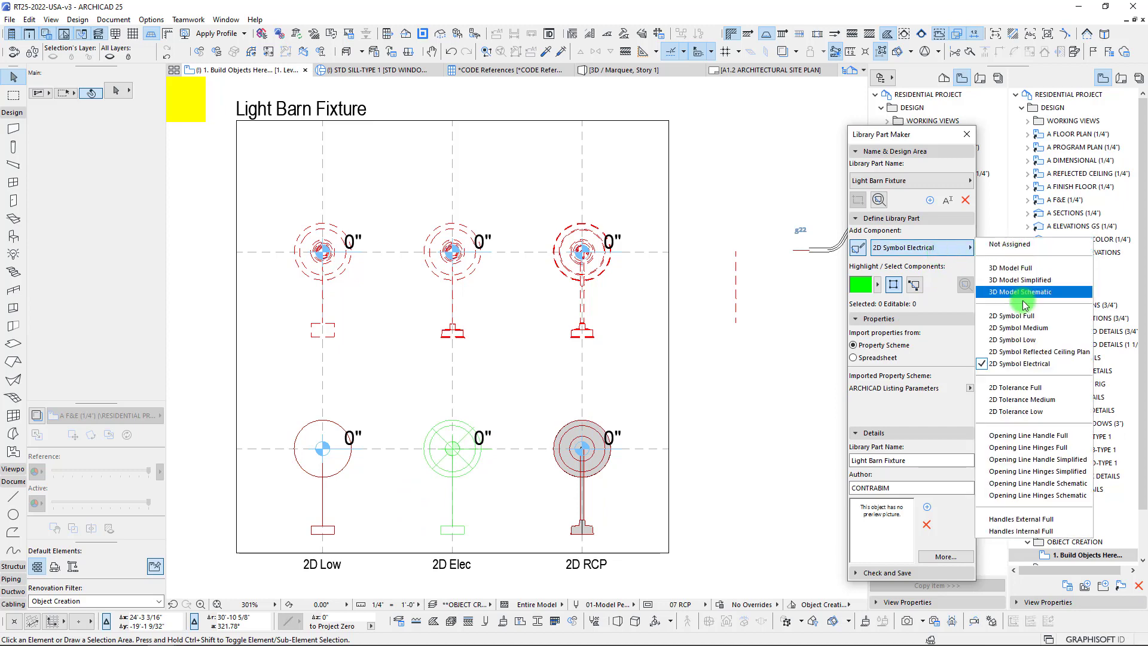
{"action": "left_click", "coordinate": [1021, 353]}
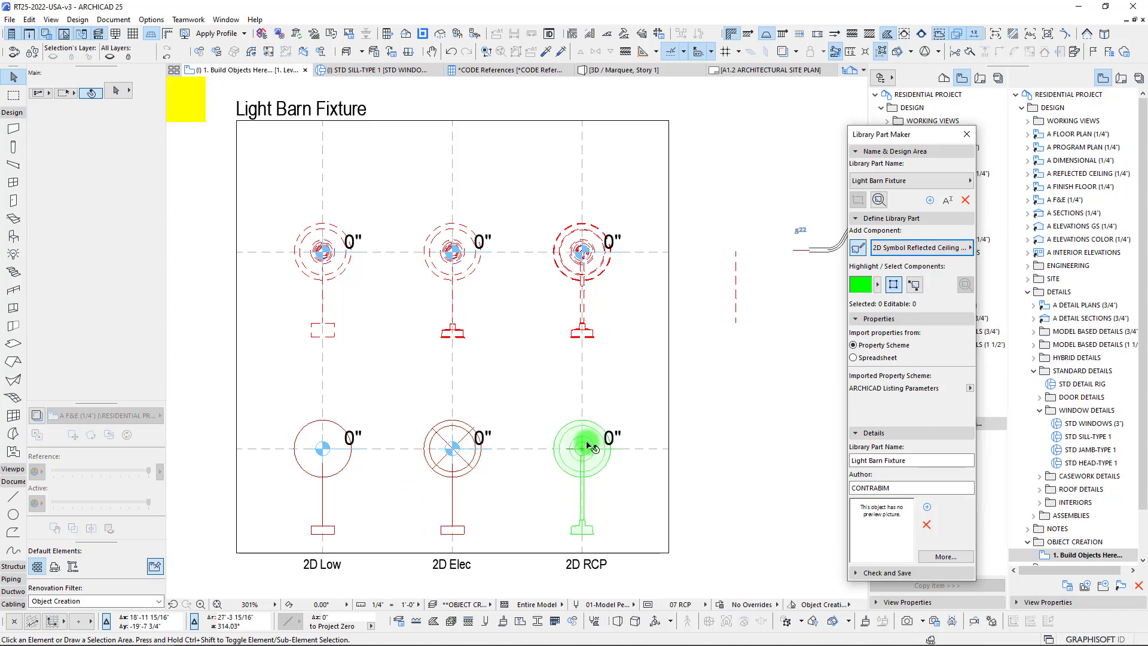
{"action": "middle_click_drag", "start_coordinate": [587, 445], "coordinate": [587, 435]}
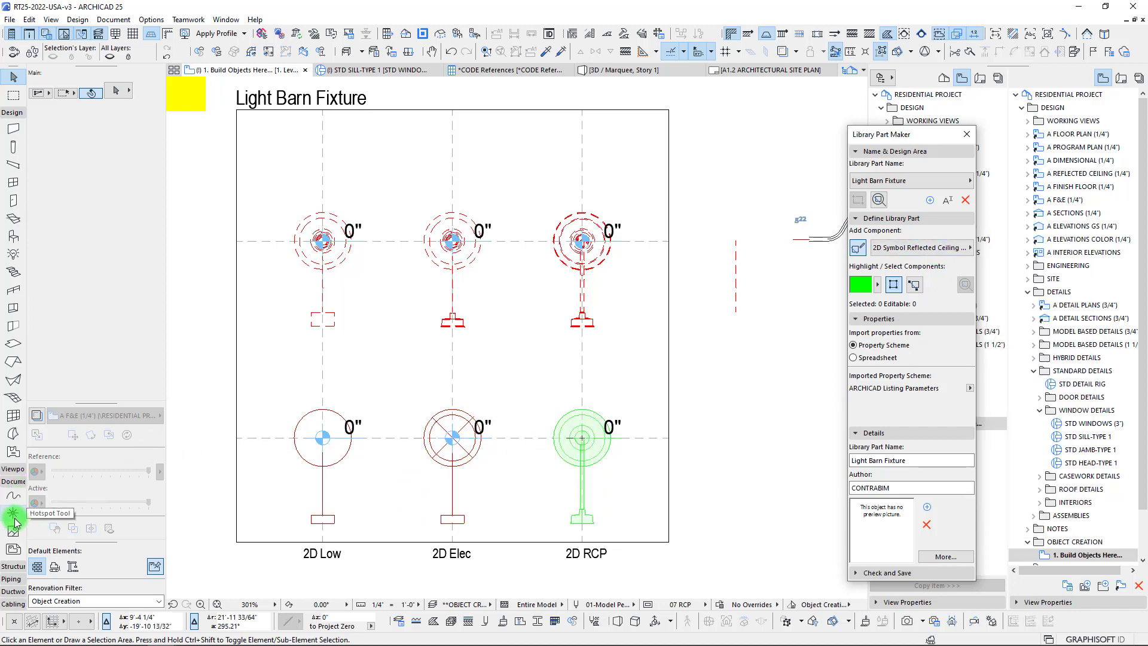
Step: Place hotspots at the midpoint and both ends of the 2D RCP wall plate's bottom edge, deleting the misplaced one
{"action": "left_click", "coordinate": [14, 517]}
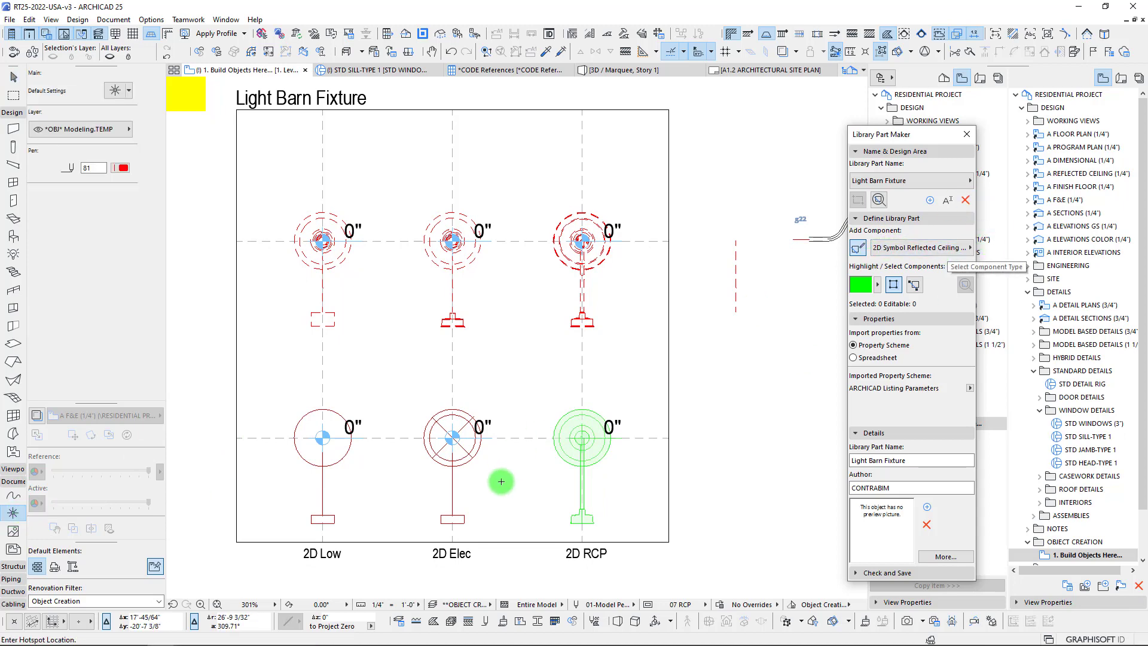
{"action": "scroll", "coordinate": [577, 520], "scroll_direction": "up", "scroll_amount": 5}
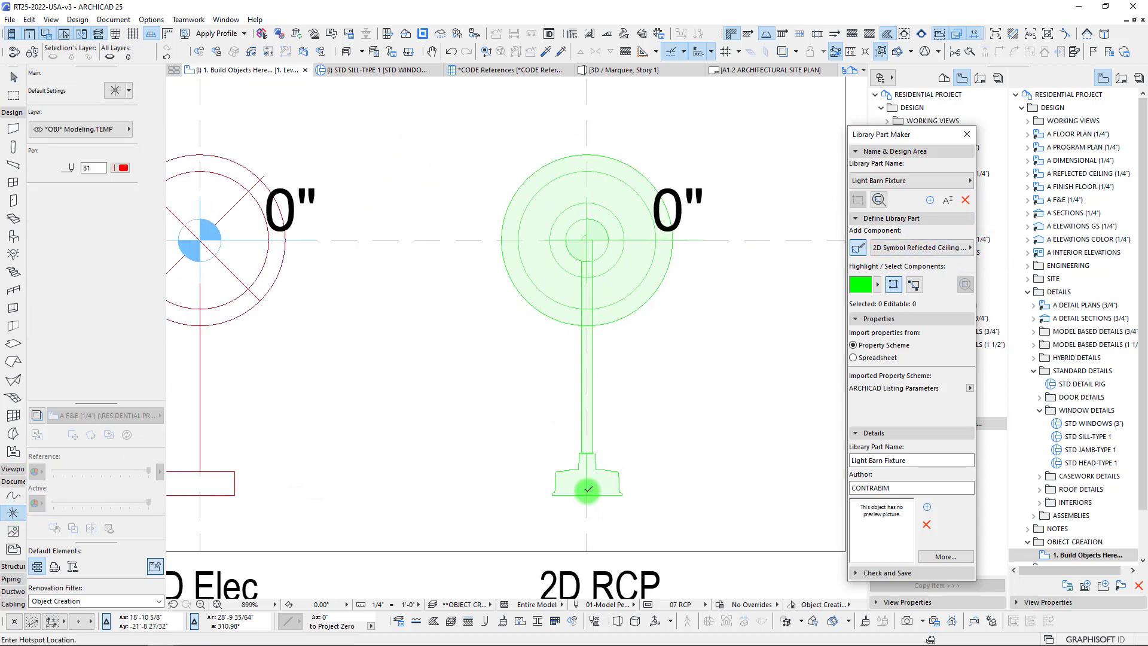
{"action": "scroll", "coordinate": [590, 498], "scroll_direction": "up", "scroll_amount": 10}
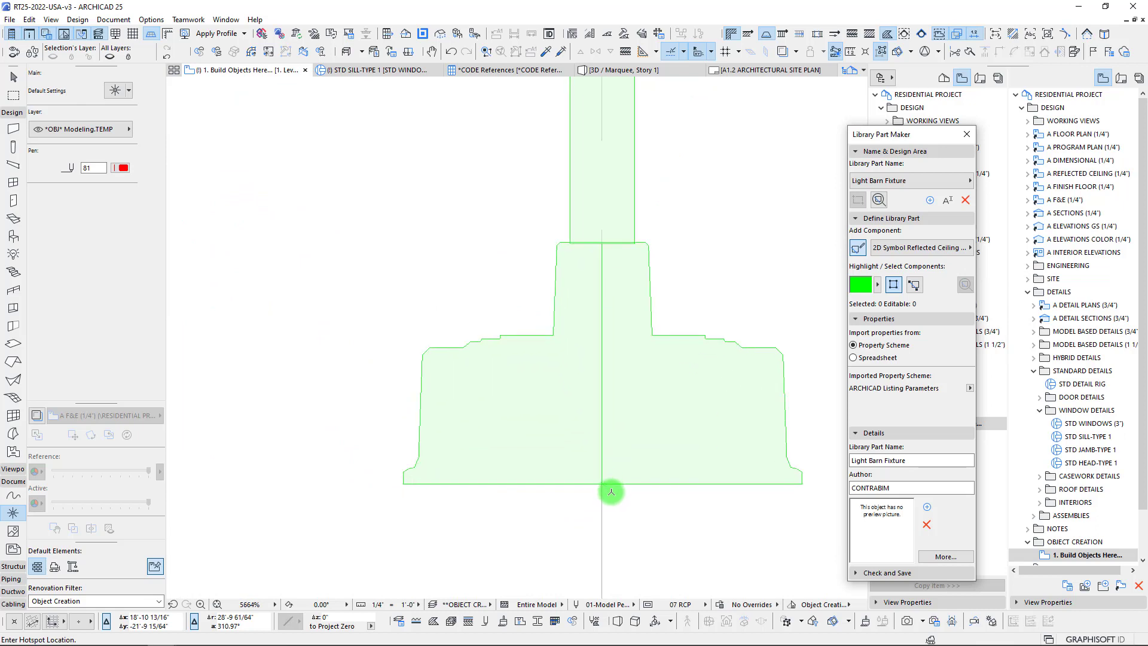
{"action": "scroll", "coordinate": [594, 488], "scroll_direction": "up", "scroll_amount": 6}
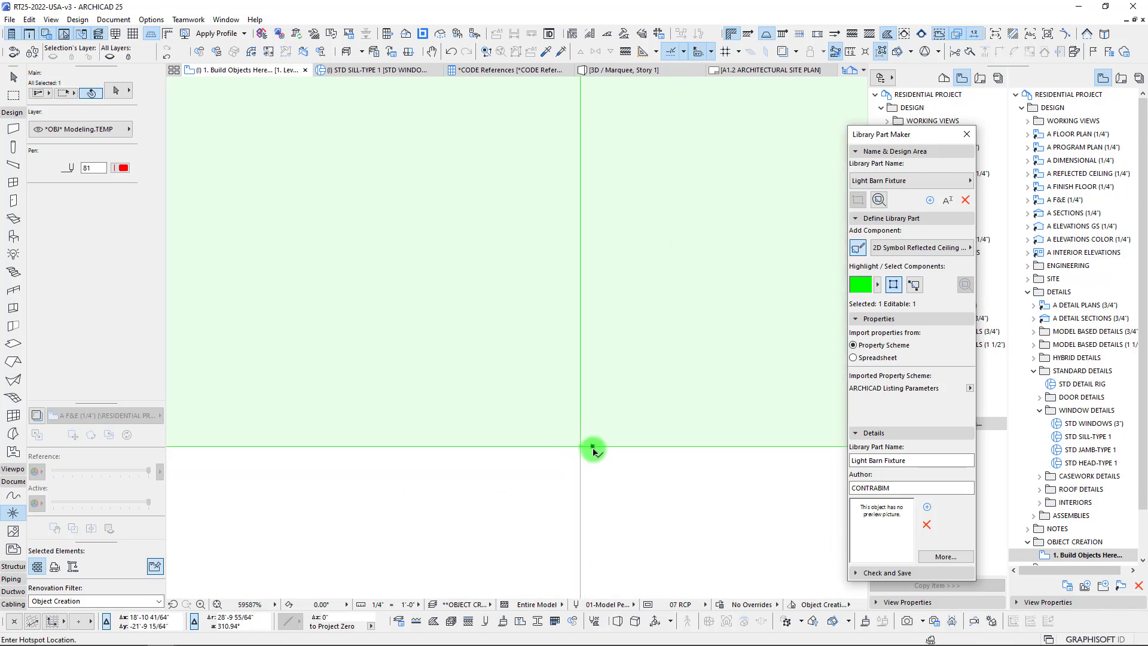
{"action": "key", "text": "Delete"}
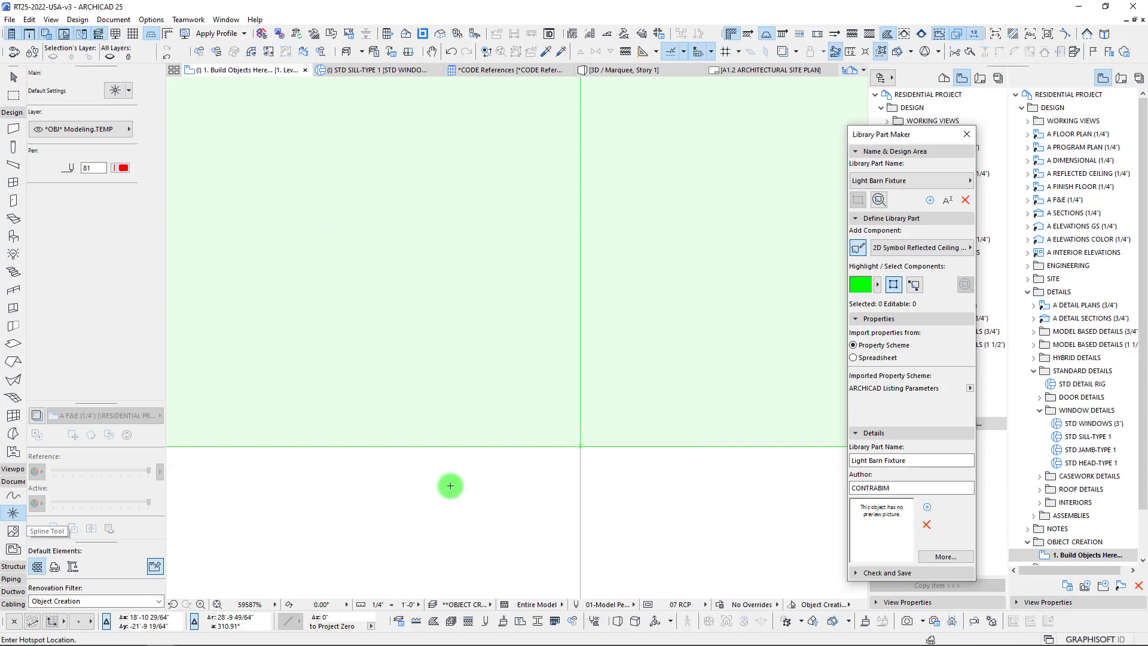
{"action": "scroll", "coordinate": [333, 469], "scroll_direction": "down", "scroll_amount": 8}
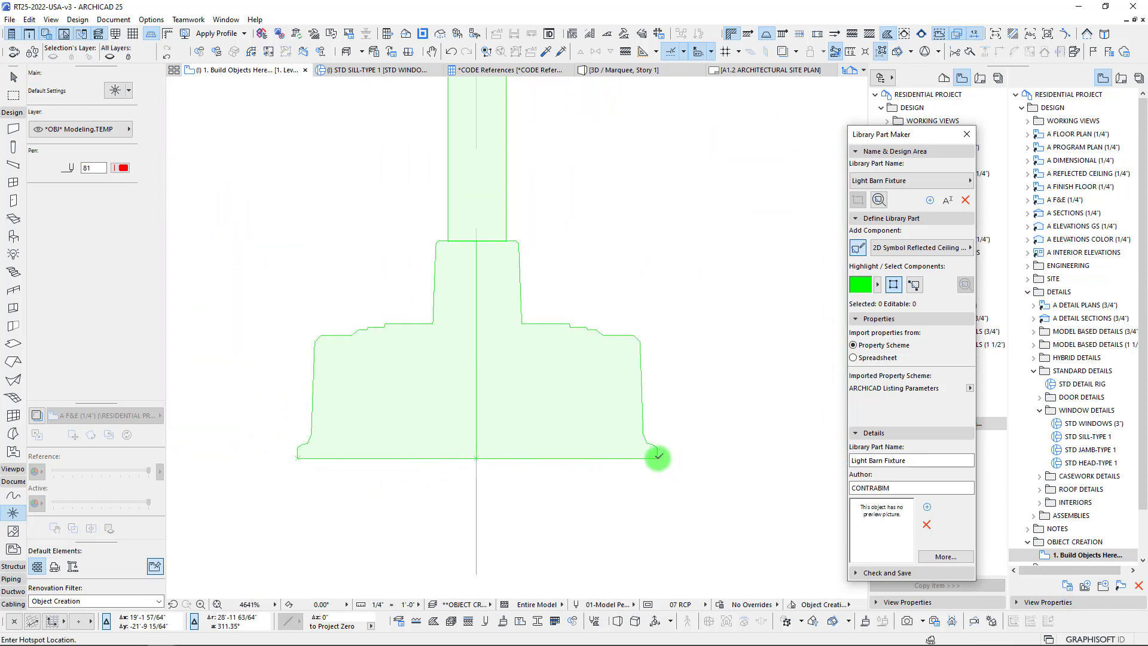
{"action": "scroll", "coordinate": [541, 428], "scroll_direction": "down", "scroll_amount": 4}
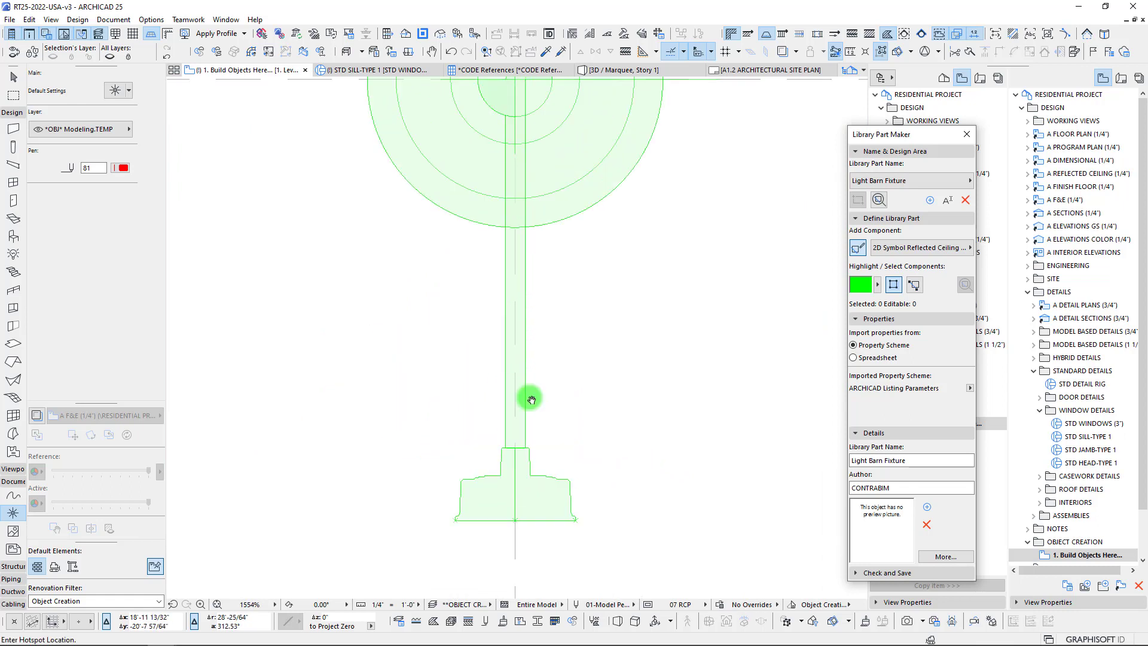
Step: Place hotspots at the four quadrant points of the 2D RCP symbol's outer circle
{"action": "middle_click_drag", "start_coordinate": [531, 399], "coordinate": [534, 446]}
{"action": "left_click", "coordinate": [511, 243]}
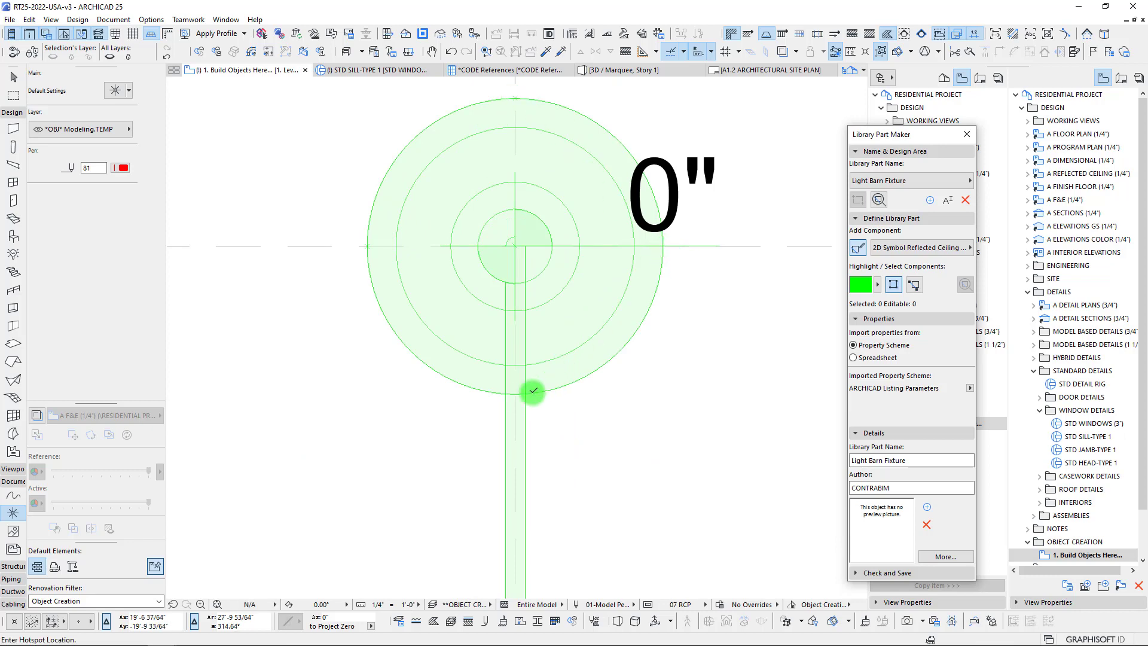
{"action": "scroll", "coordinate": [546, 390], "scroll_direction": "down", "scroll_amount": 5}
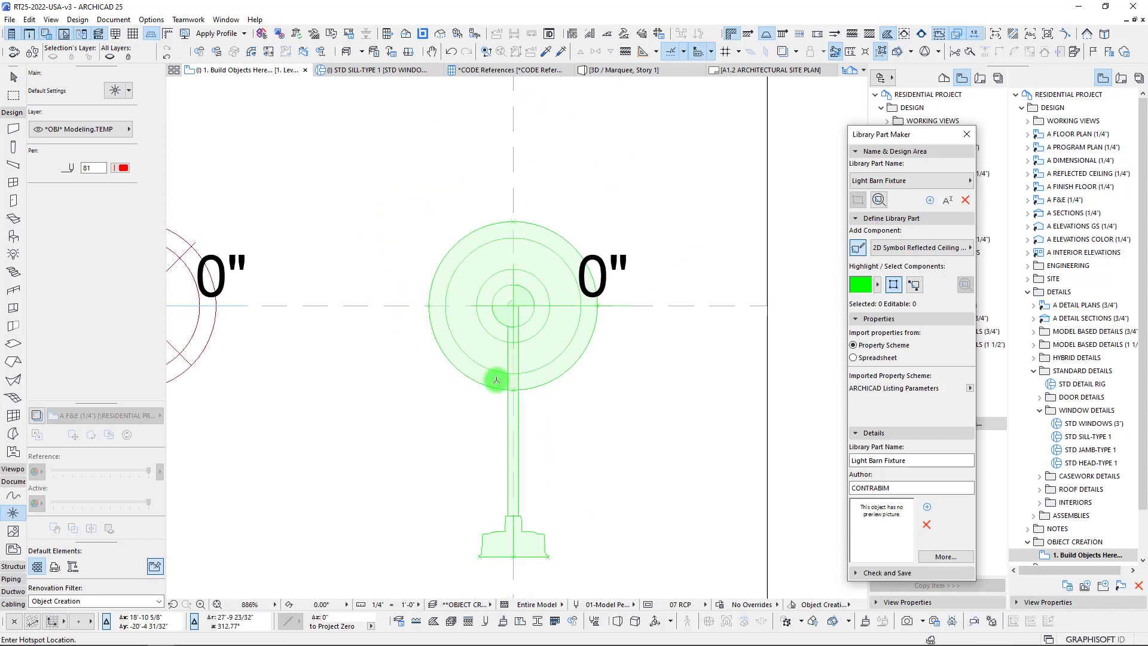
Step: Add hotspots at the circle quadrants and wall plate base of the 2D Elec and 2D Low symbols, under 2D Symbol Electrical and 2D Symbol Low
{"action": "left_click", "coordinate": [945, 245]}
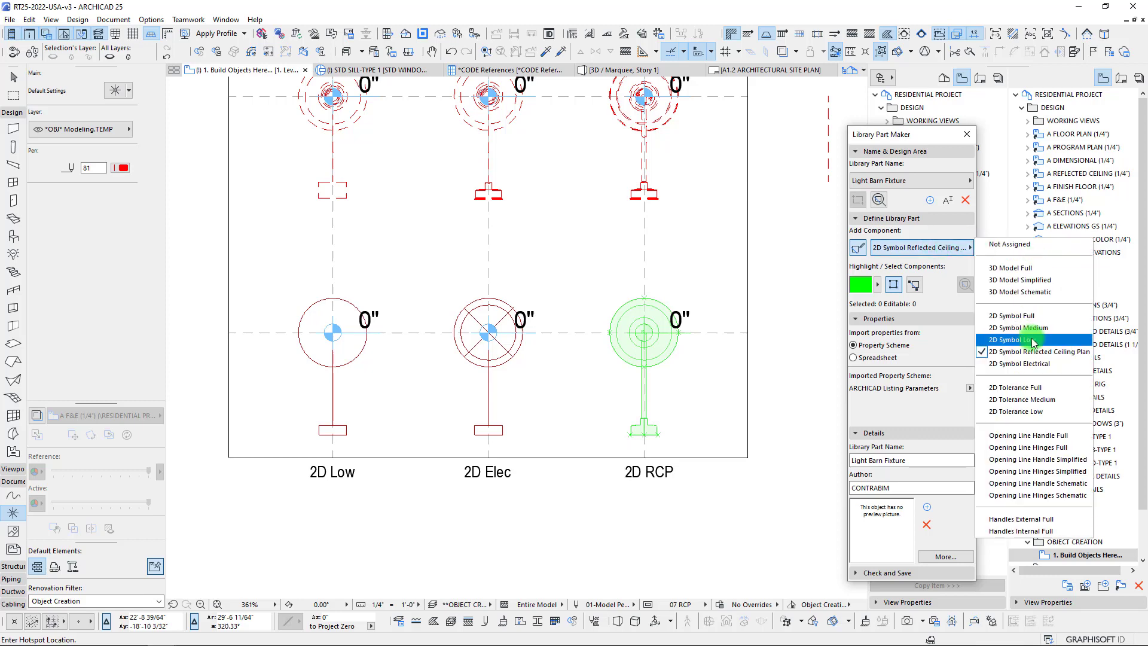
{"action": "left_click", "coordinate": [1019, 362]}
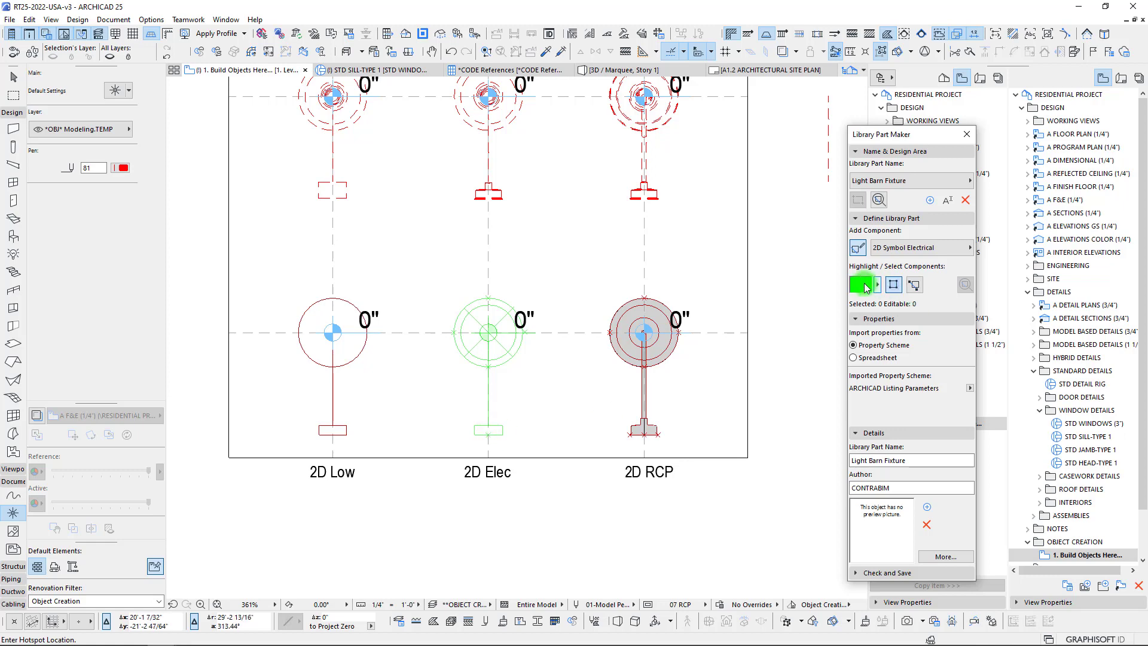
{"action": "left_click", "coordinate": [915, 247]}
{"action": "left_click", "coordinate": [1028, 343]}
{"action": "left_click", "coordinate": [339, 395]}
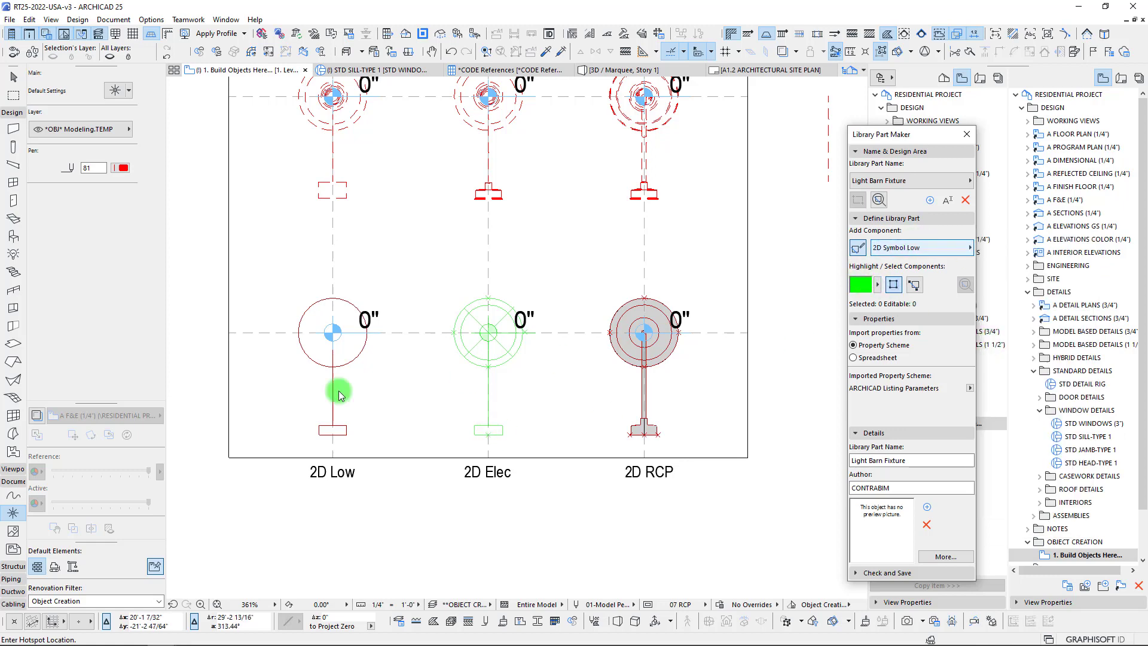
{"action": "left_click", "coordinate": [337, 431]}
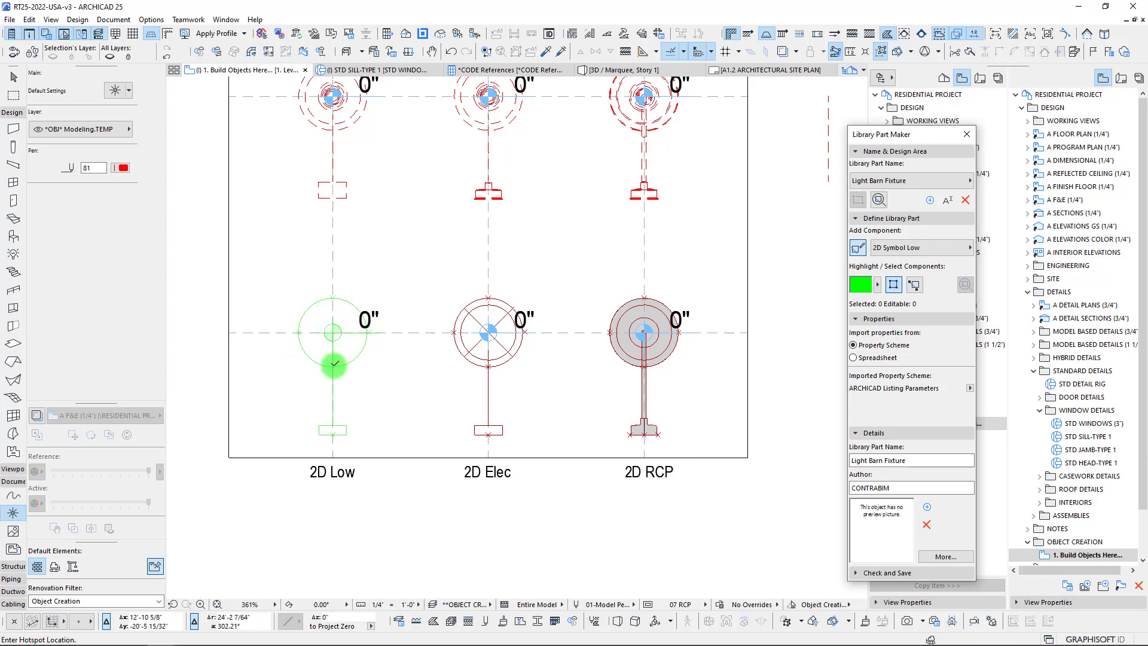
{"action": "scroll", "coordinate": [367, 349], "scroll_direction": "down", "scroll_amount": 3}
{"action": "middle_click_drag", "start_coordinate": [382, 321], "coordinate": [448, 371]}
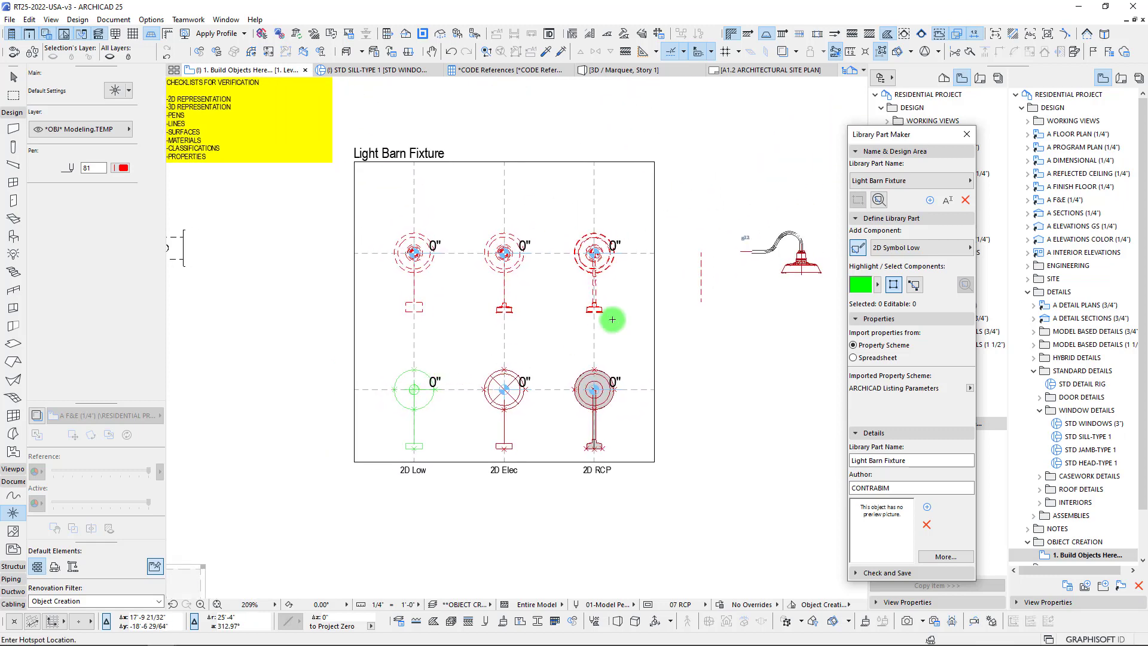
{"action": "key", "text": "Escape"}
{"action": "middle_click_drag", "start_coordinate": [570, 291], "coordinate": [600, 328]}
{"action": "scroll", "coordinate": [549, 287], "scroll_direction": "down", "scroll_amount": 2}
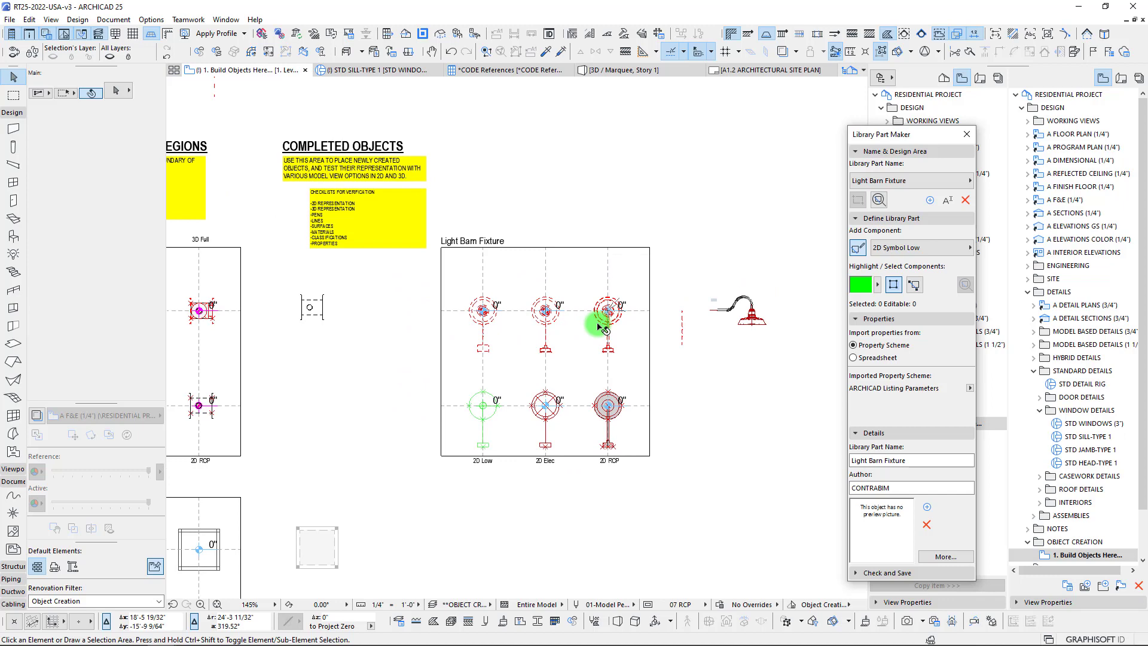
{"action": "scroll", "coordinate": [597, 361], "scroll_direction": "up", "scroll_amount": 4}
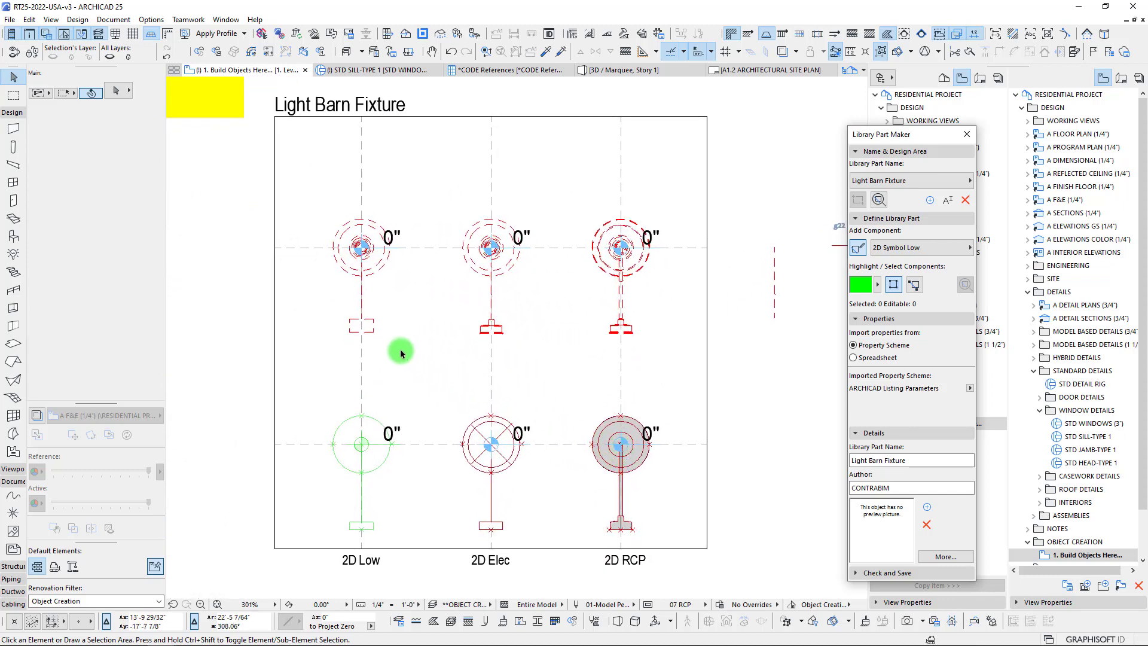
{"action": "scroll", "coordinate": [404, 346], "scroll_direction": "down", "scroll_amount": 3}
{"action": "scroll", "coordinate": [403, 346], "scroll_direction": "down", "scroll_amount": 1}
{"action": "mouse_move", "coordinate": [454, 344]}
{"action": "middle_mouse_down"}
{"action": "mouse_move", "coordinate": [587, 364]}
{"action": "mouse_move", "coordinate": [569, 365]}
{"action": "middle_mouse_up"}
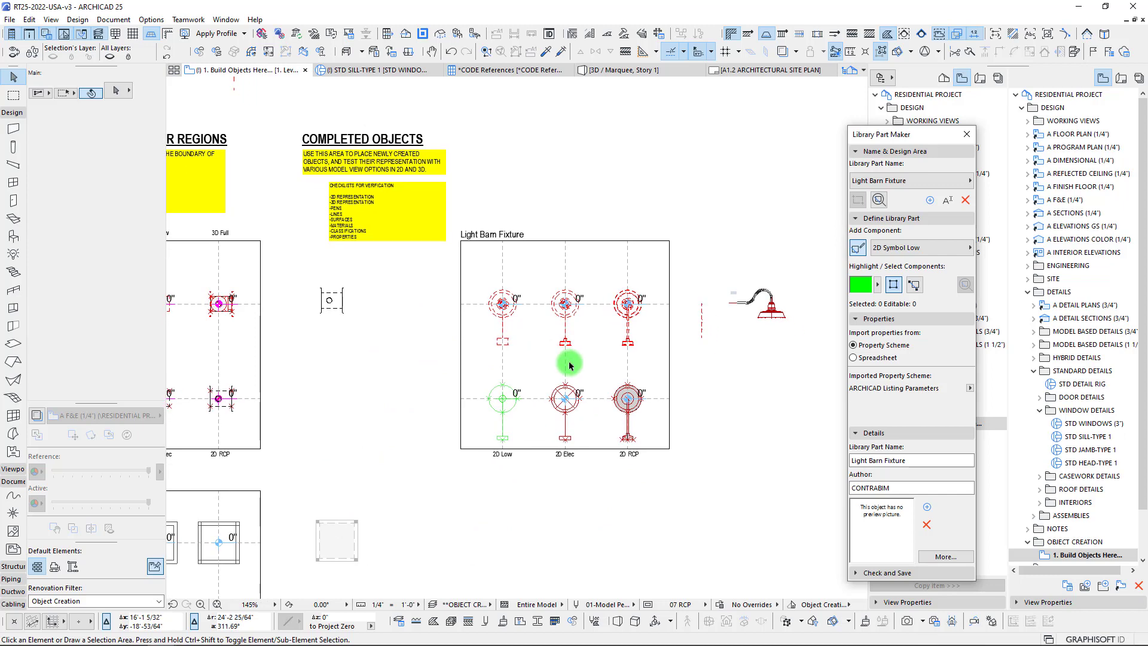
{"action": "scroll", "coordinate": [569, 366], "scroll_direction": "up", "scroll_amount": 4}
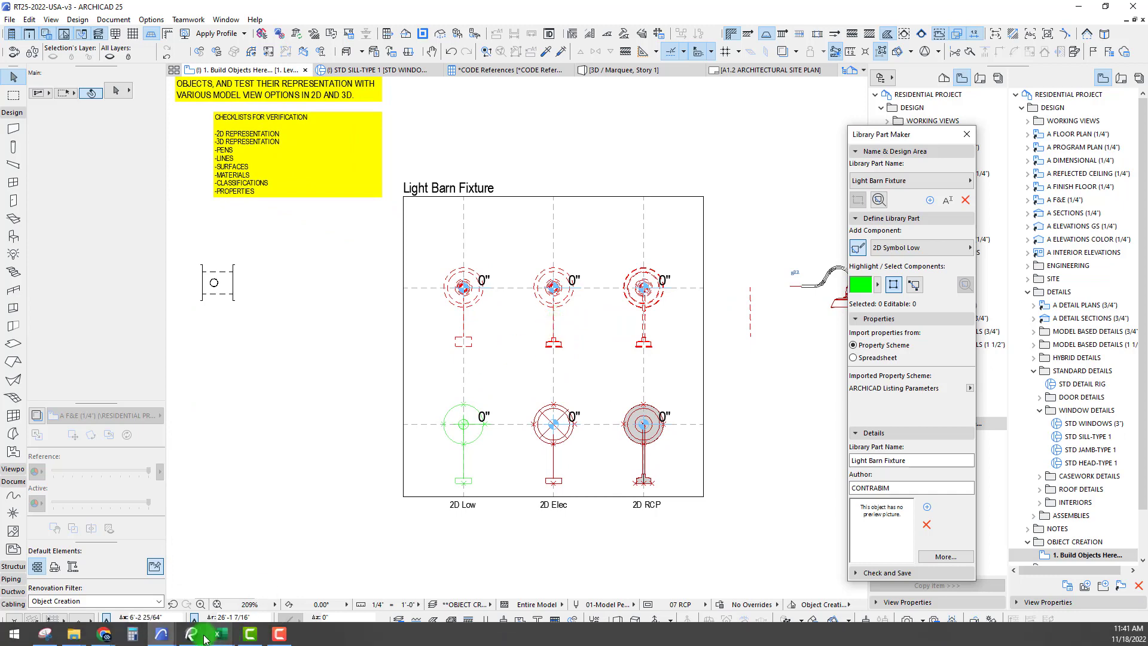
Step: Switch to the Barn Light Co folder in File Explorer and open its "IES Files - Barn Light Electric - The Original Shade" subfolder
{"action": "left_click", "coordinate": [56, 633]}
{"action": "mouse_move", "coordinate": [64, 634]}
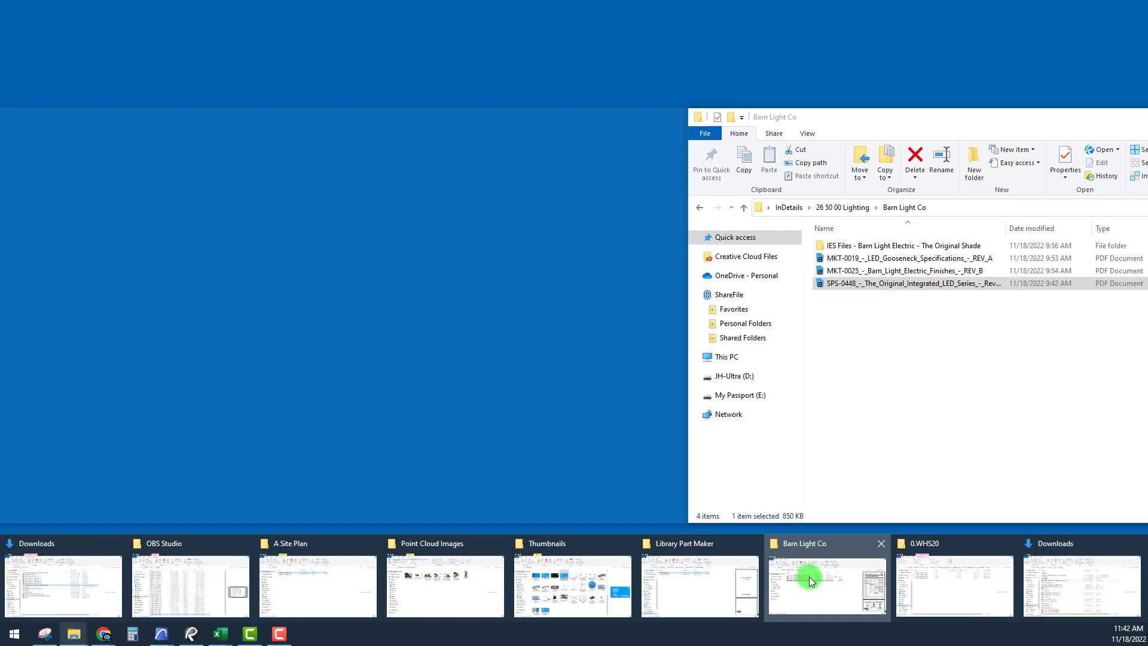
{"action": "left_click", "coordinate": [808, 576]}
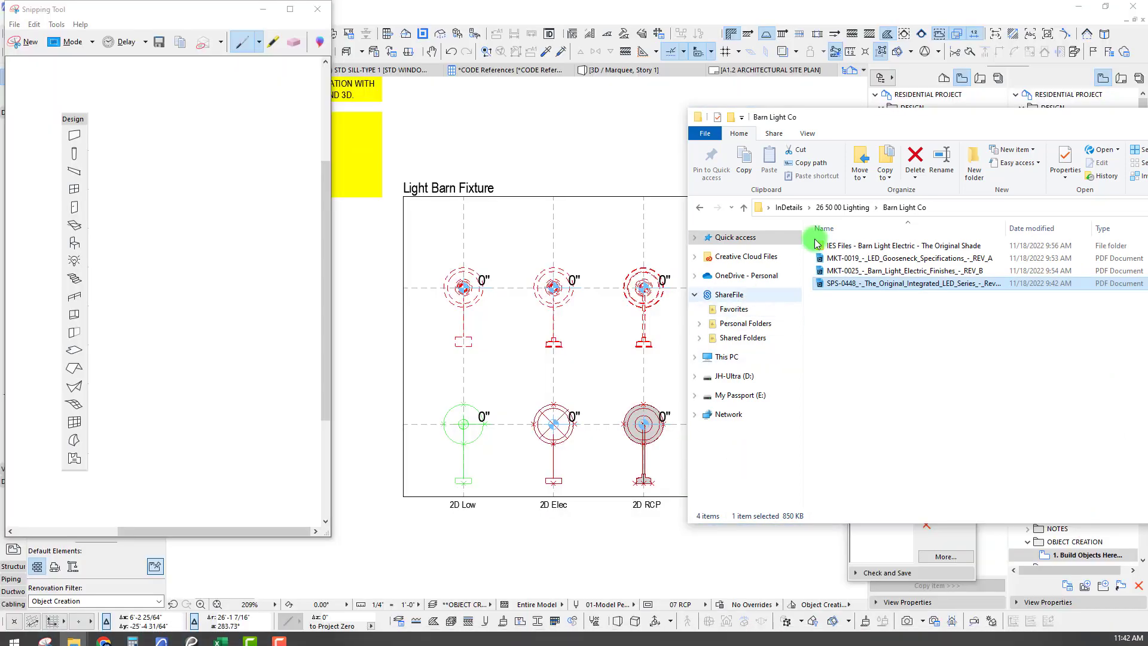
{"action": "left_click_drag", "start_coordinate": [849, 121], "coordinate": [413, 127]}
{"action": "left_click", "coordinate": [317, 9]}
{"action": "left_click", "coordinate": [632, 264]}
{"action": "double_click", "coordinate": [658, 265]}
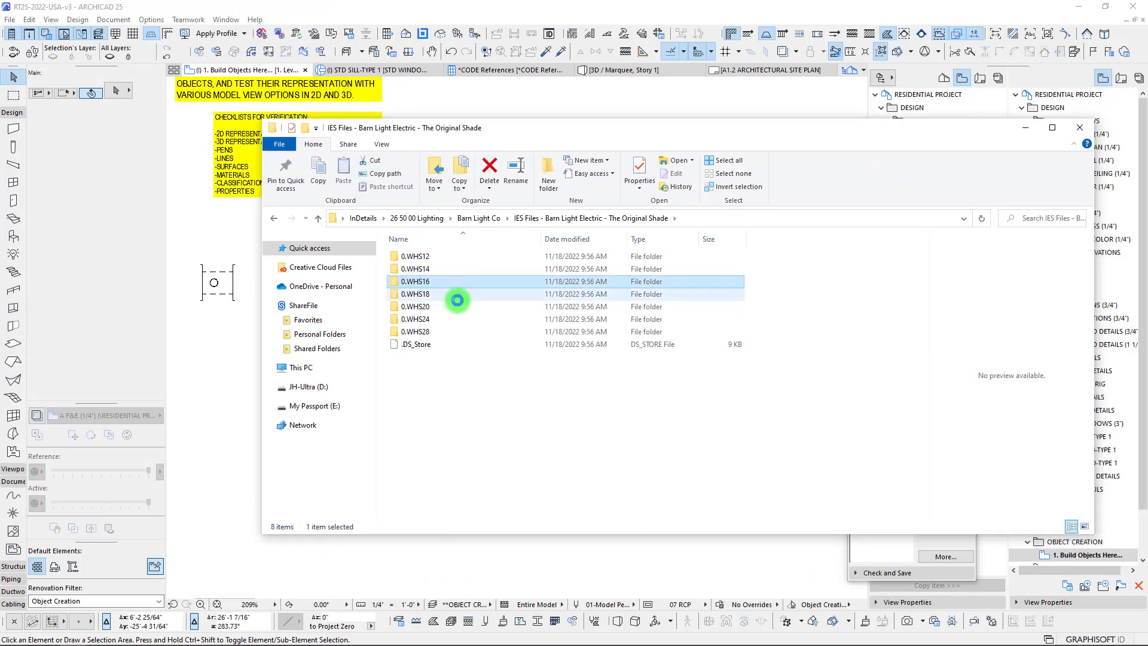
Step: Examine the dome and flat IES files in the 0.WHS16 folder and its CHECKPOINTS subfolder
{"action": "double_click", "coordinate": [457, 282]}
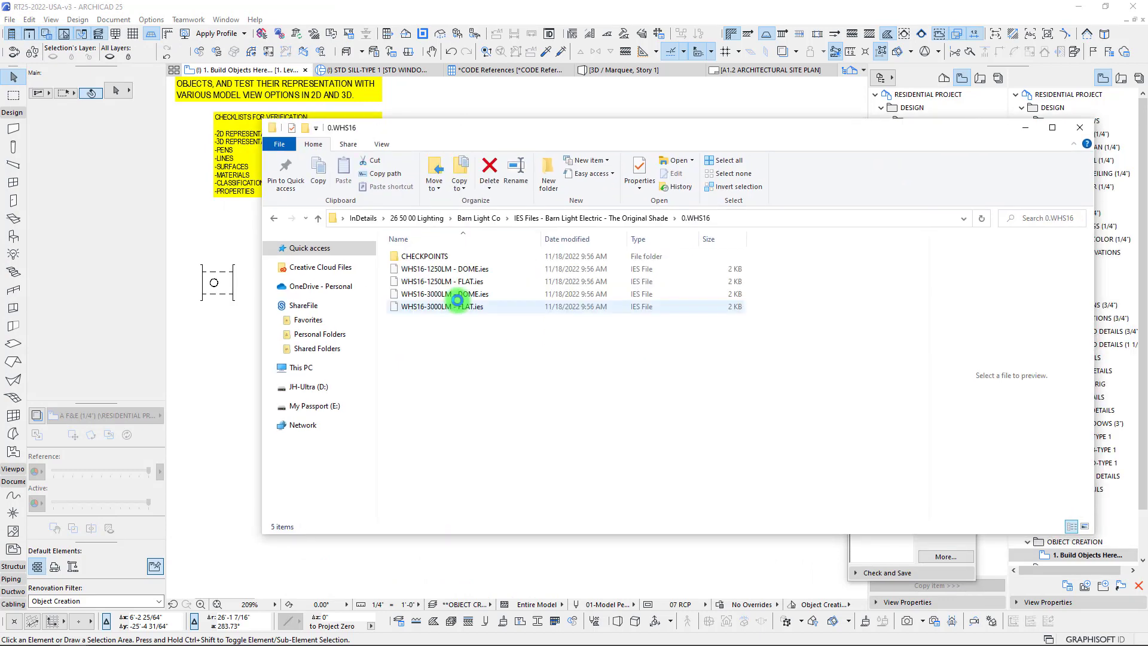
{"action": "left_click", "coordinate": [421, 260]}
{"action": "double_click", "coordinate": [622, 256]}
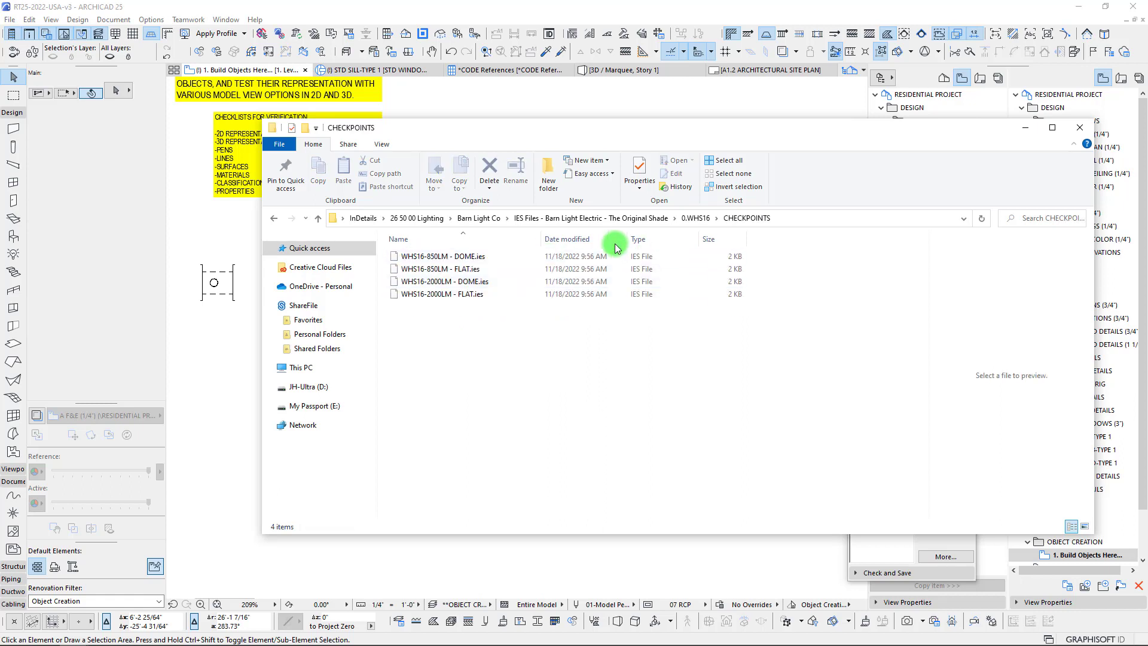
{"action": "left_click", "coordinate": [695, 217]}
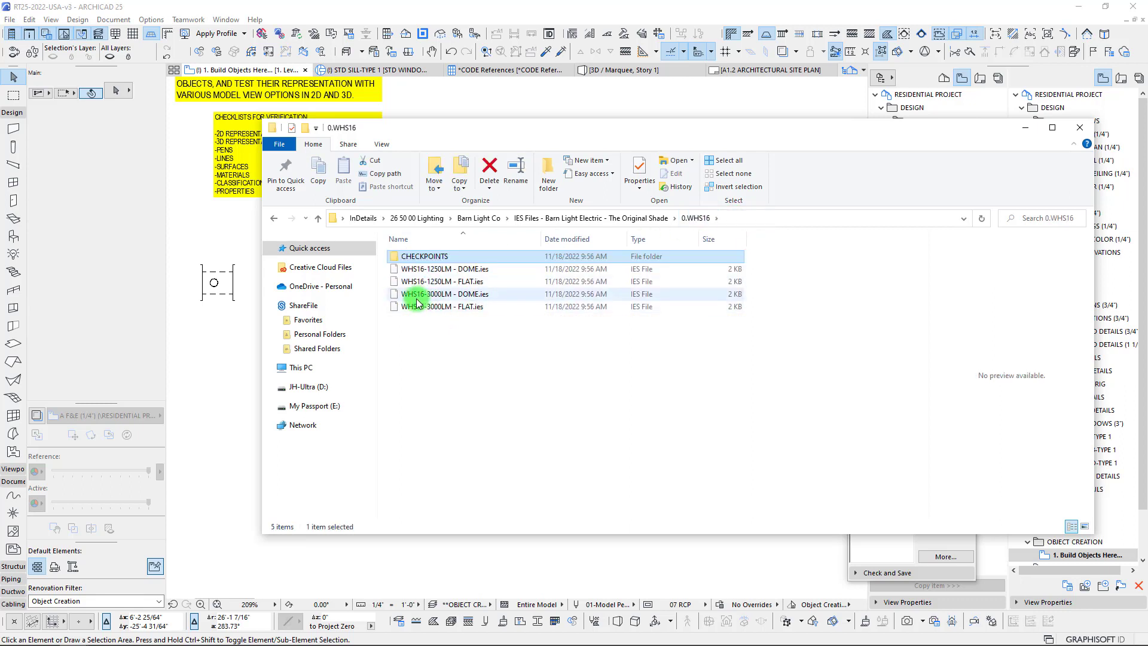
{"action": "left_click", "coordinate": [423, 295]}
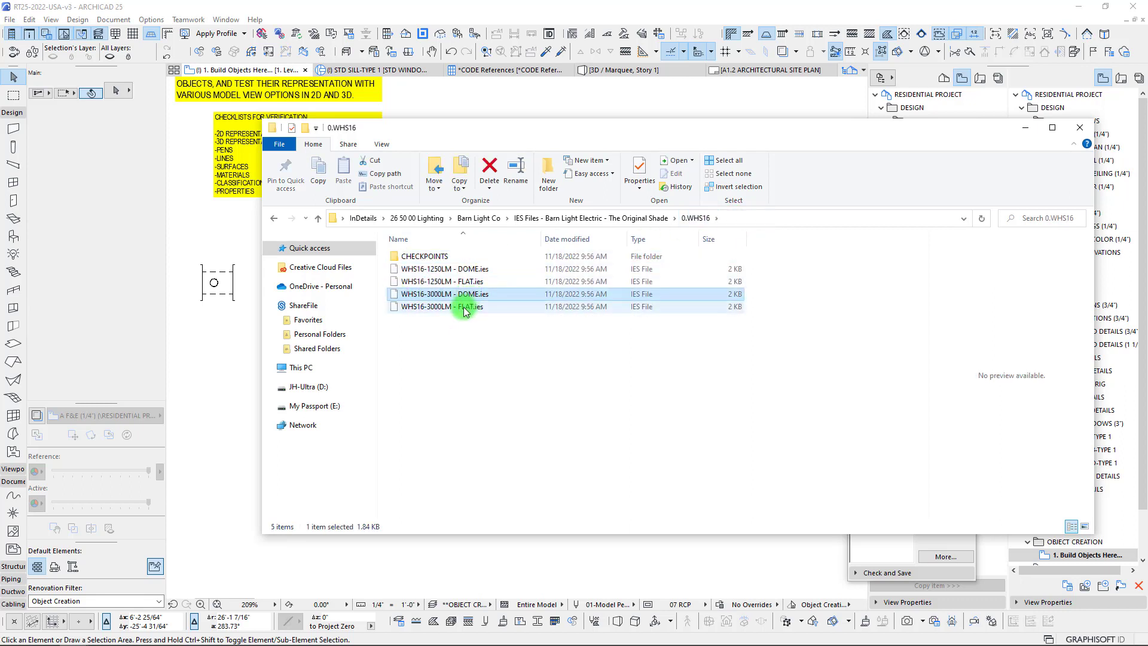
{"action": "left_click", "coordinate": [438, 310]}
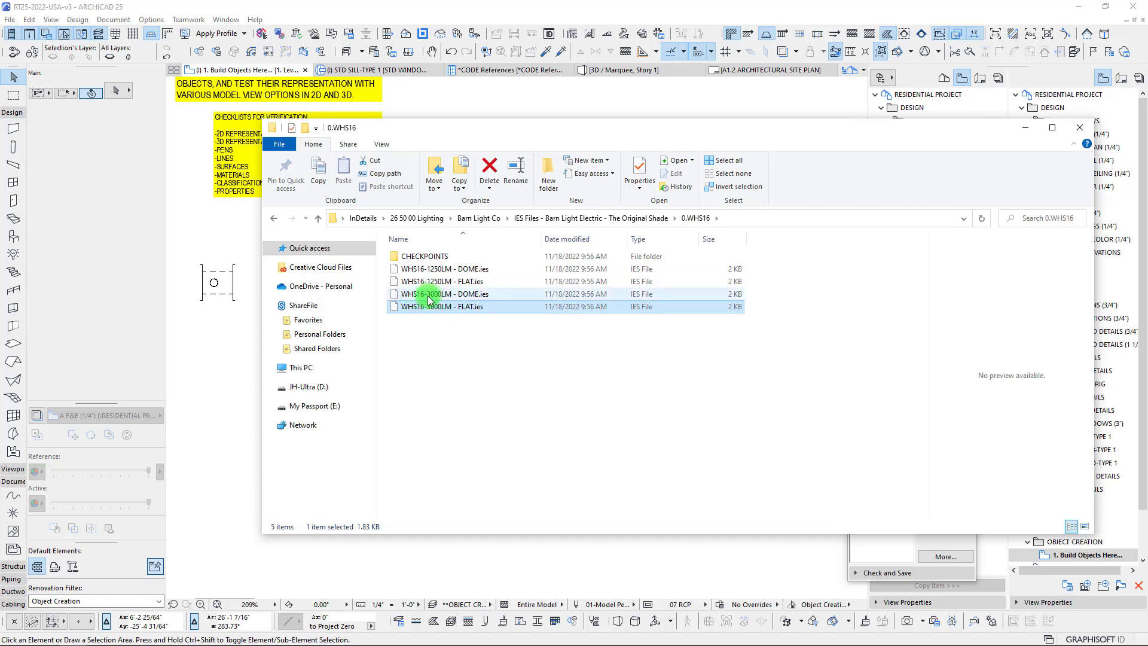
{"action": "left_click", "coordinate": [439, 270]}
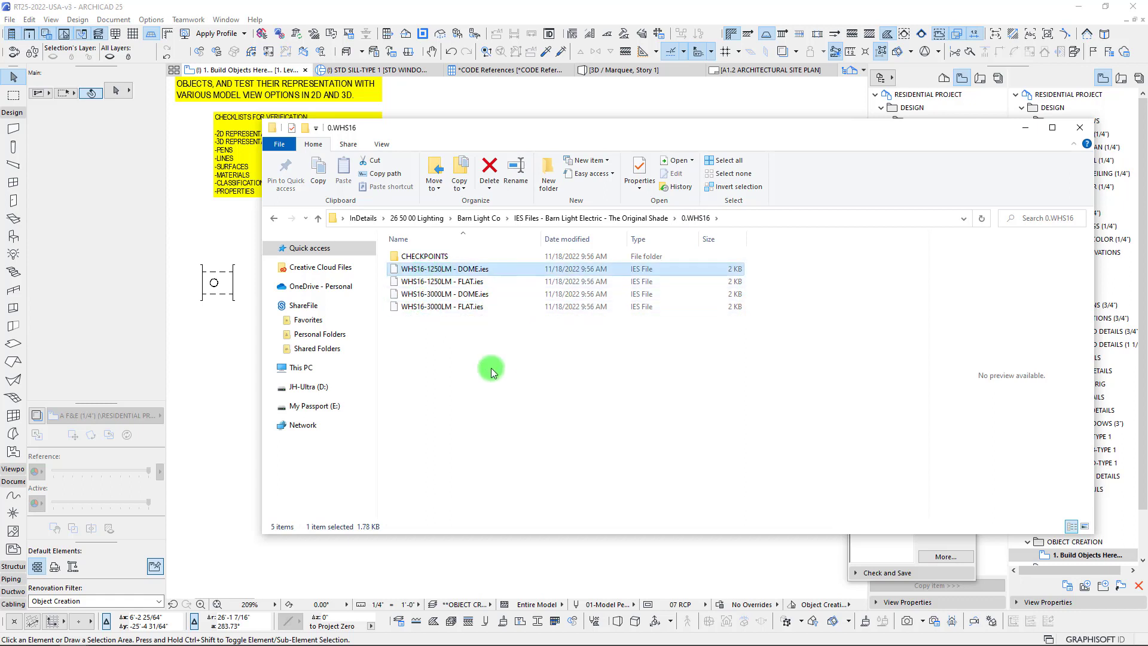
{"action": "left_click", "coordinate": [436, 294]}
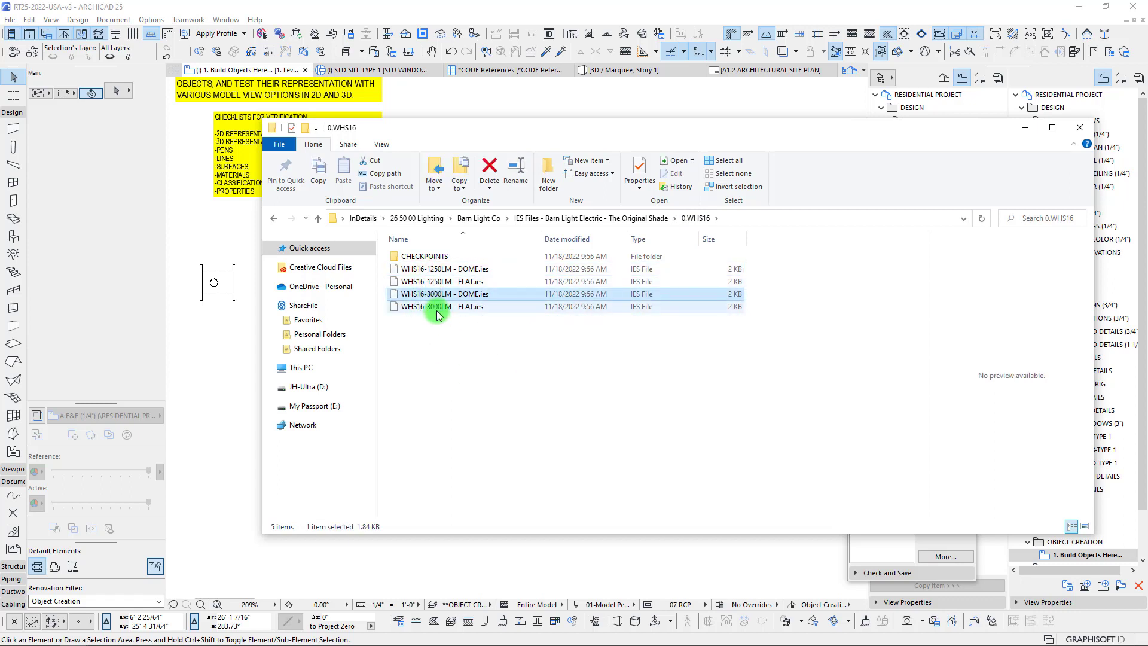
Step: Switch to Revu and look through the finishes sheet and the Integrated LED Series specification
{"action": "mouse_move", "coordinate": [371, 642]}
{"action": "mouse_move", "coordinate": [192, 640]}
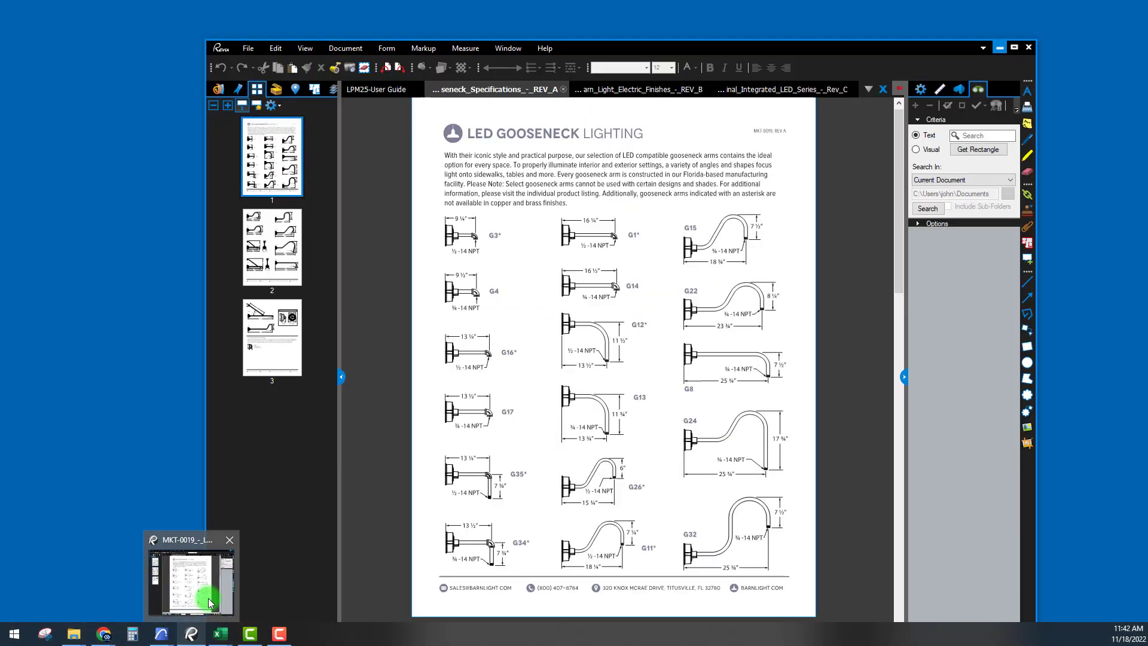
{"action": "left_click", "coordinate": [209, 598]}
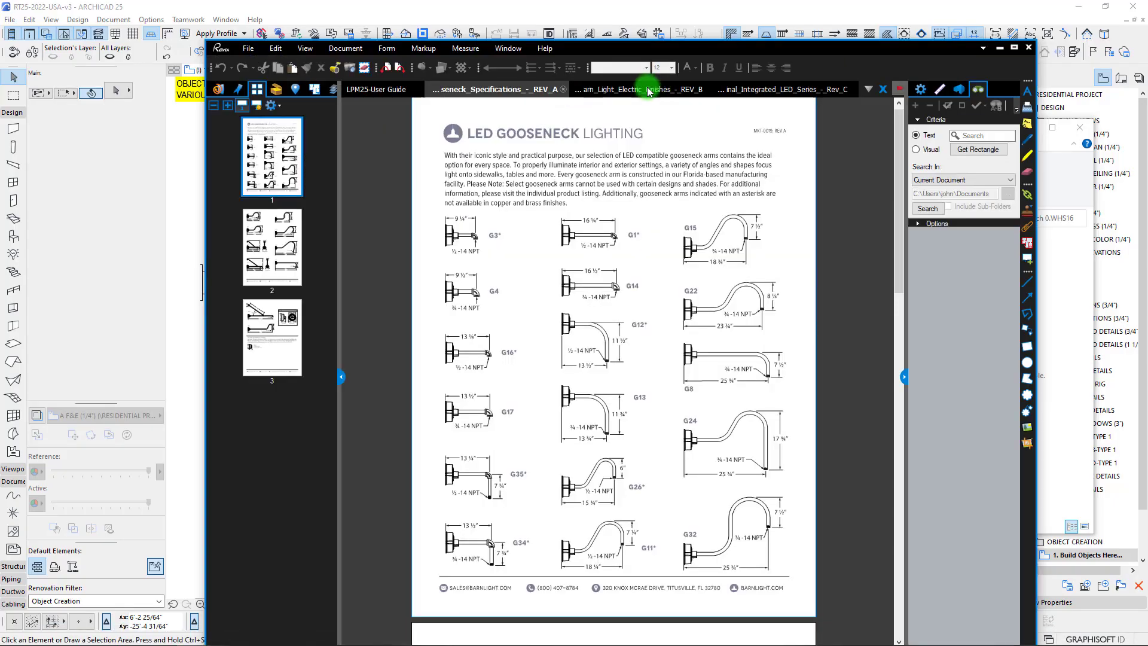
{"action": "left_click", "coordinate": [638, 89]}
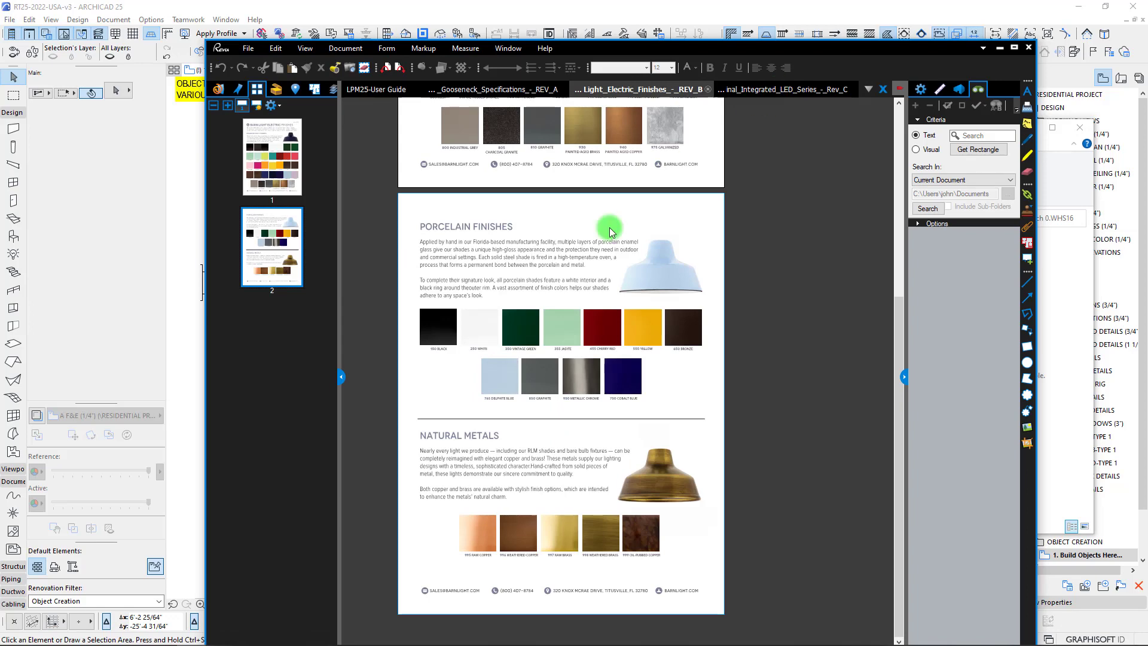
{"action": "key", "text": "ctrl+Tab"}
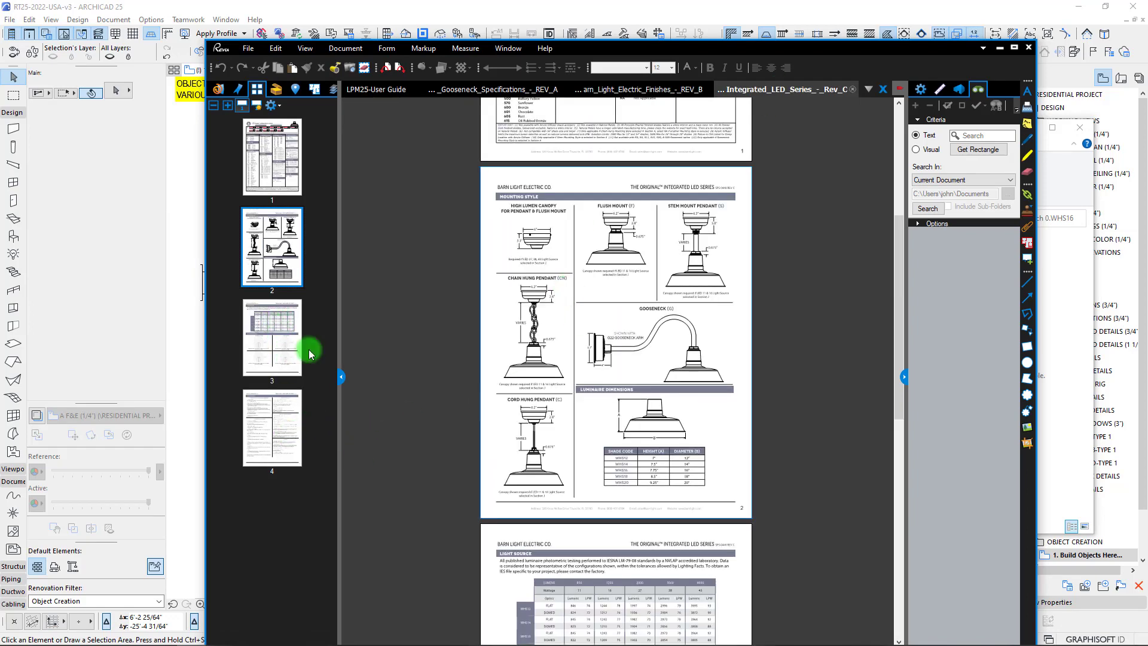
Step: Examine the light source table and the domed and flat lens light distribution diagrams on page 3 of the Integrated LED Series sheet
{"action": "scroll", "coordinate": [558, 464], "scroll_direction": "down", "scroll_amount": 5}
{"action": "scroll", "coordinate": [616, 388], "scroll_direction": "down", "scroll_amount": 2}
{"action": "scroll", "coordinate": [622, 357], "scroll_direction": "up", "scroll_amount": 3, "text": "ctrl"}
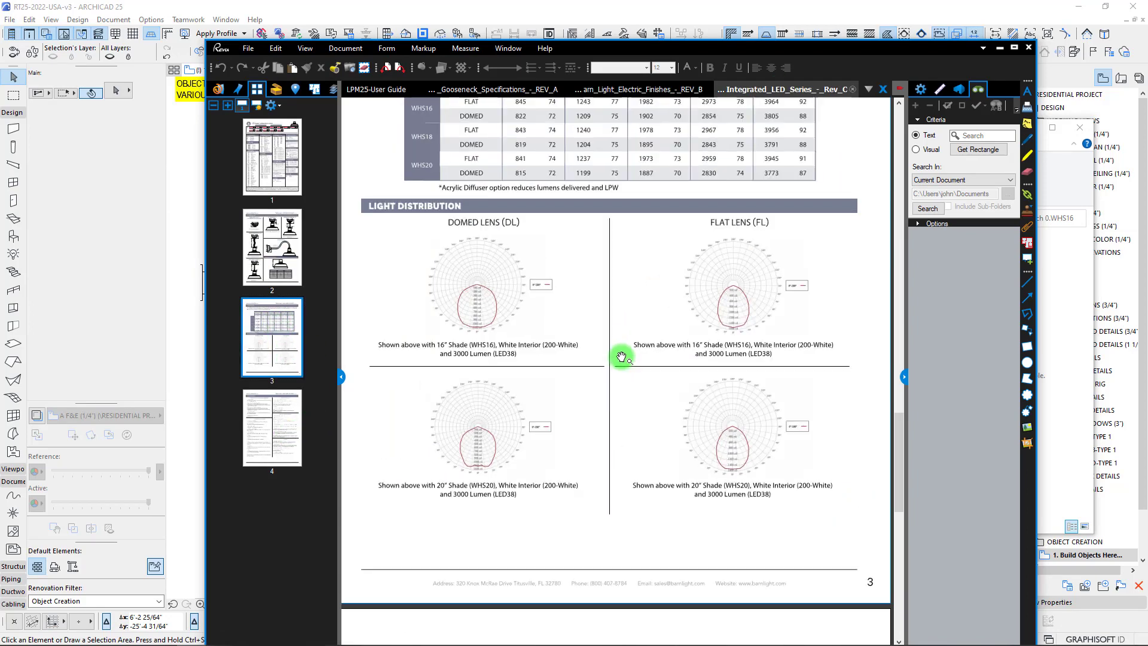
{"action": "left_click_drag", "start_coordinate": [446, 243], "coordinate": [464, 328]}
{"action": "scroll", "coordinate": [460, 338], "scroll_direction": "up", "scroll_amount": 2, "text": "ctrl"}
{"action": "left_click_drag", "start_coordinate": [689, 400], "coordinate": [483, 400]}
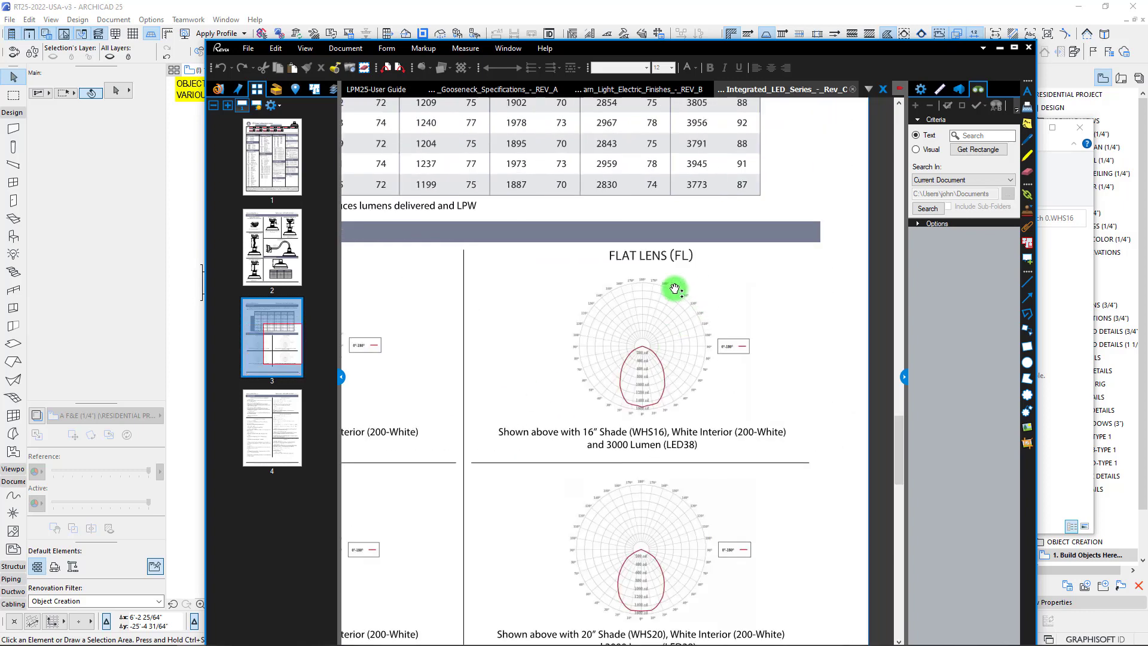
{"action": "left_click_drag", "start_coordinate": [592, 428], "coordinate": [723, 366]}
{"action": "scroll", "coordinate": [645, 374], "scroll_direction": "down", "scroll_amount": 1, "text": "ctrl"}
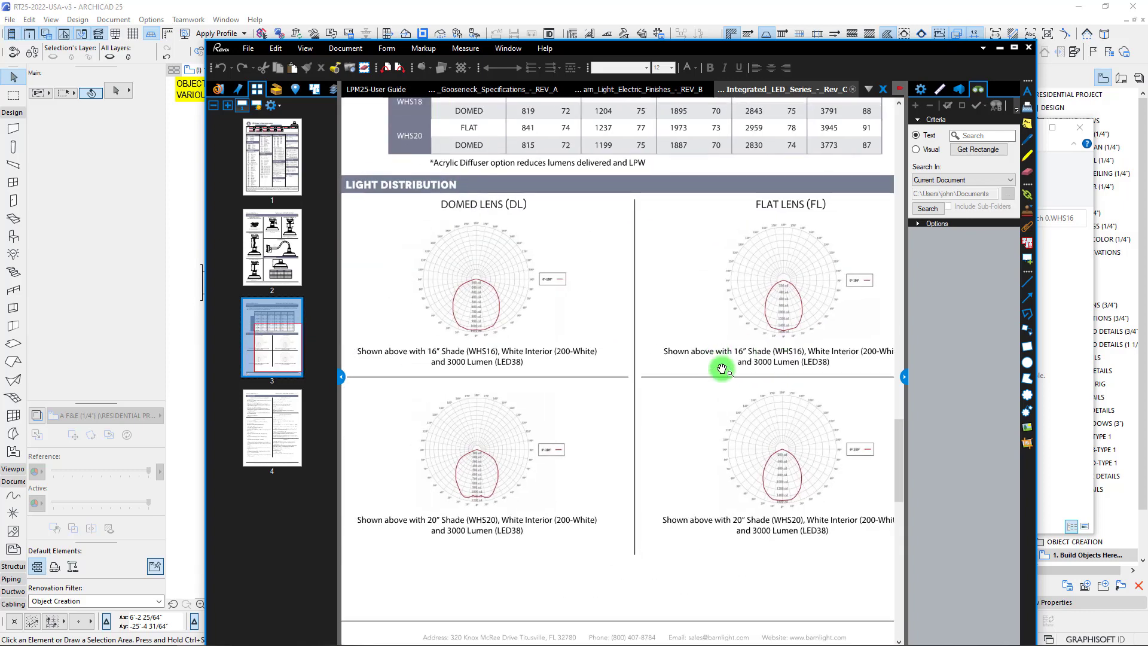
{"action": "scroll", "coordinate": [719, 369], "scroll_direction": "up", "scroll_amount": 1, "text": "ctrl"}
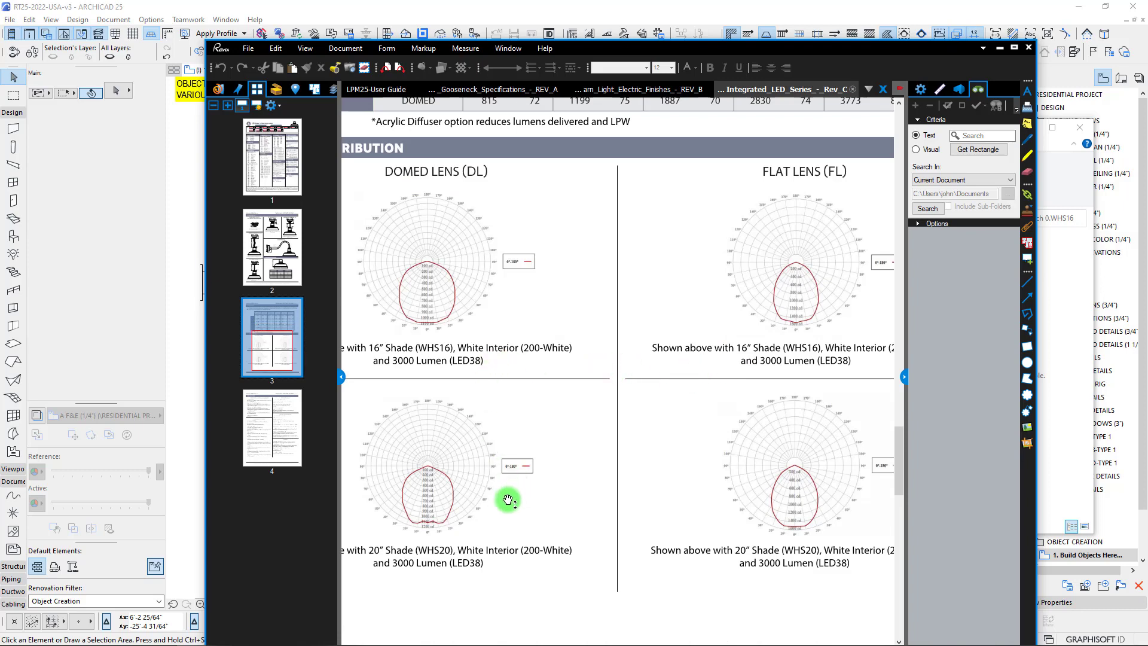
{"action": "scroll", "coordinate": [538, 484], "scroll_direction": "down", "scroll_amount": 1, "text": "ctrl"}
{"action": "scroll", "coordinate": [663, 496], "scroll_direction": "up", "scroll_amount": 1, "text": "ctrl"}
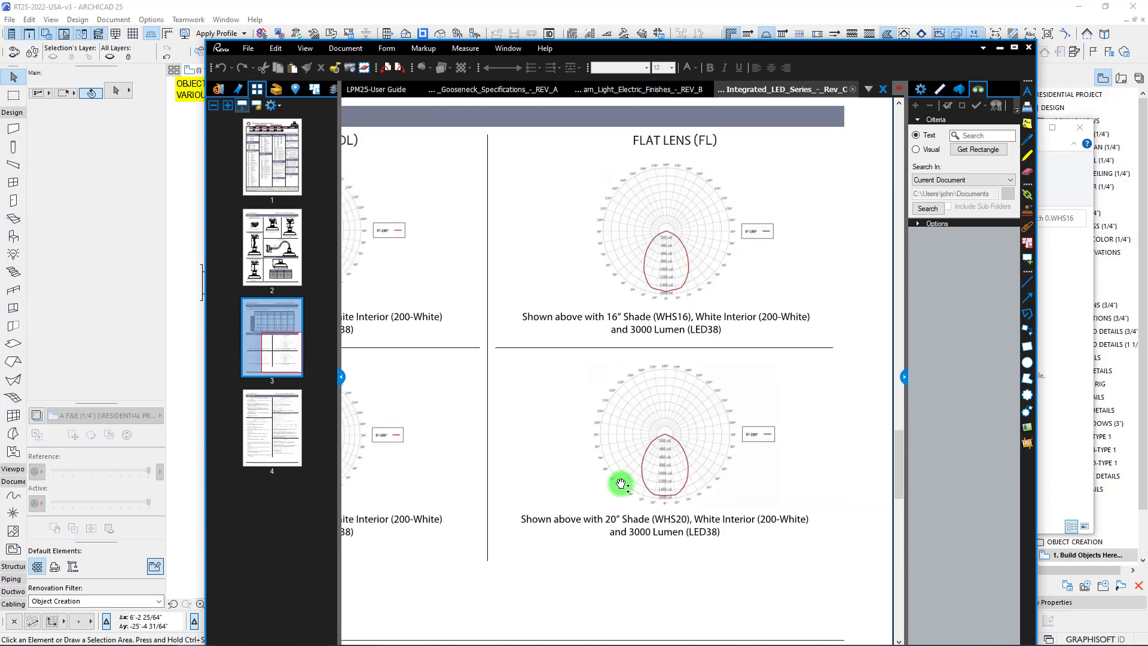
{"action": "scroll", "coordinate": [663, 428], "scroll_direction": "up", "scroll_amount": 1, "text": "ctrl"}
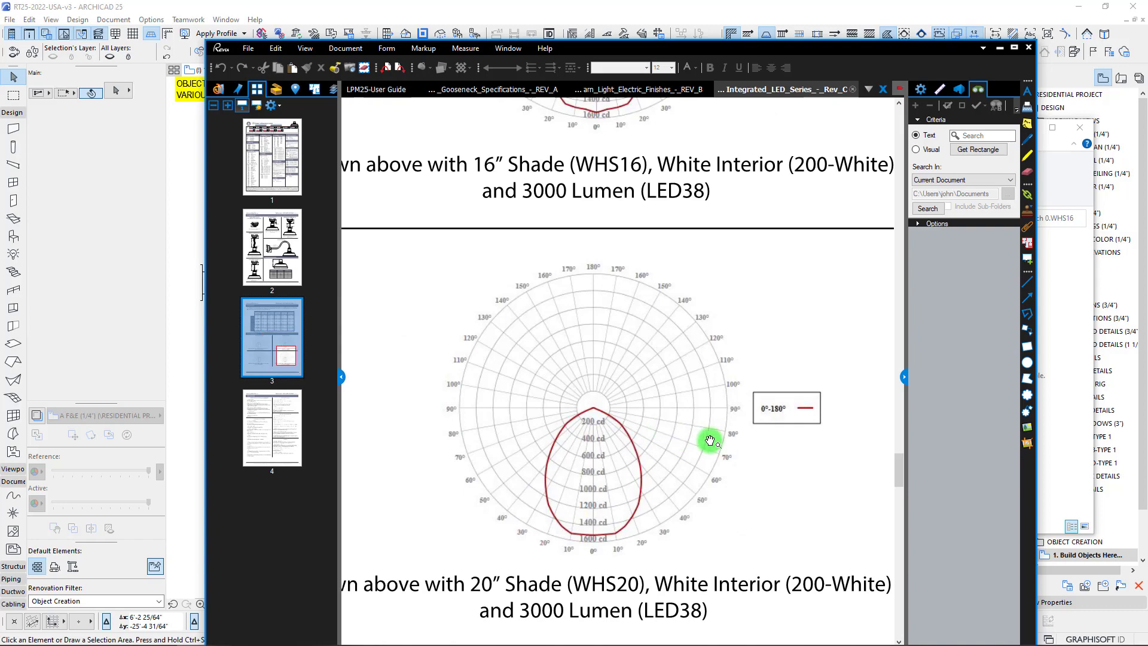
{"action": "scroll", "coordinate": [702, 440], "scroll_direction": "down", "scroll_amount": 1, "text": "ctrl"}
{"action": "scroll", "coordinate": [640, 409], "scroll_direction": "down", "scroll_amount": 2, "text": "ctrl"}
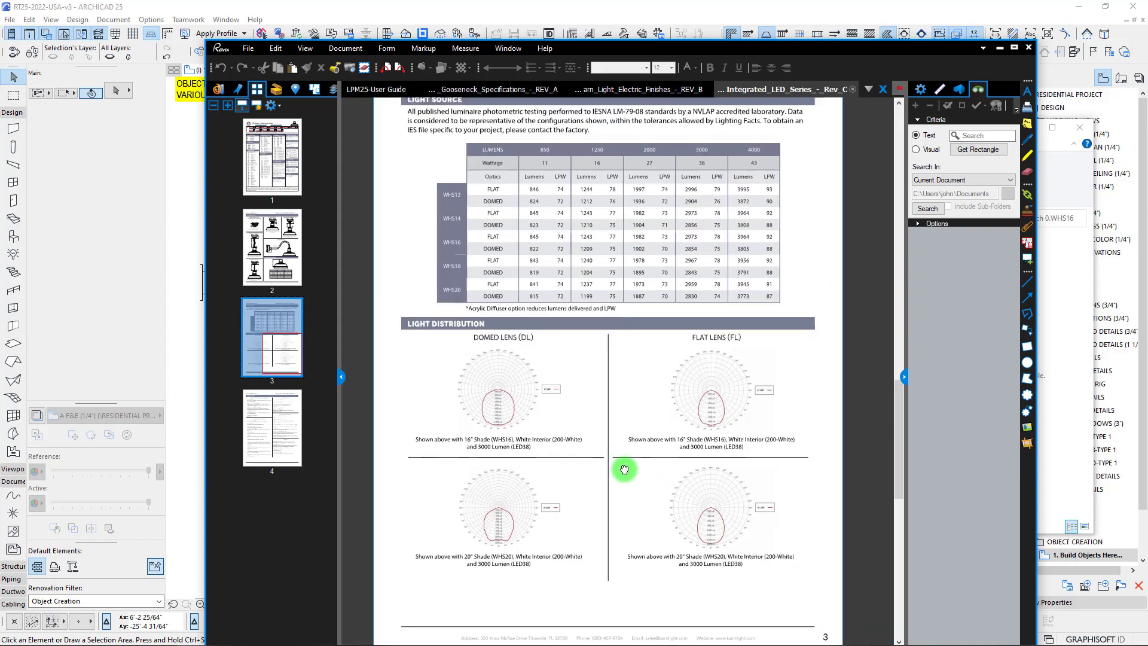
{"action": "scroll", "coordinate": [537, 307], "scroll_direction": "up", "scroll_amount": 1}
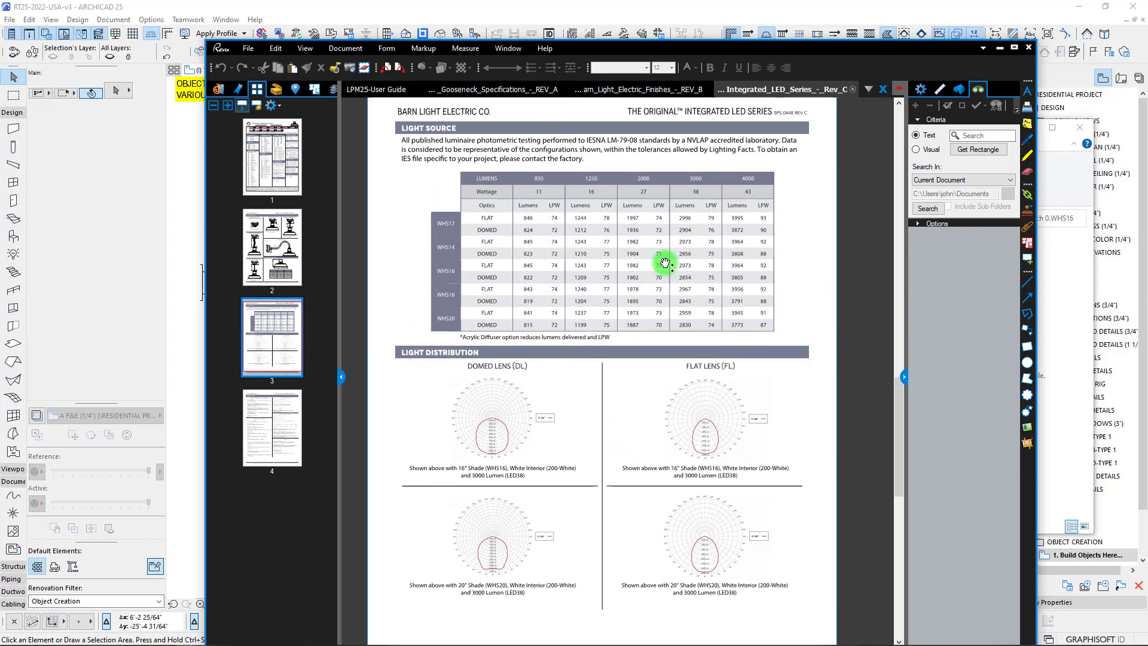
{"action": "scroll", "coordinate": [628, 242], "scroll_direction": "up", "scroll_amount": 2, "text": "ctrl"}
{"action": "scroll", "coordinate": [710, 367], "scroll_direction": "down", "scroll_amount": 4}
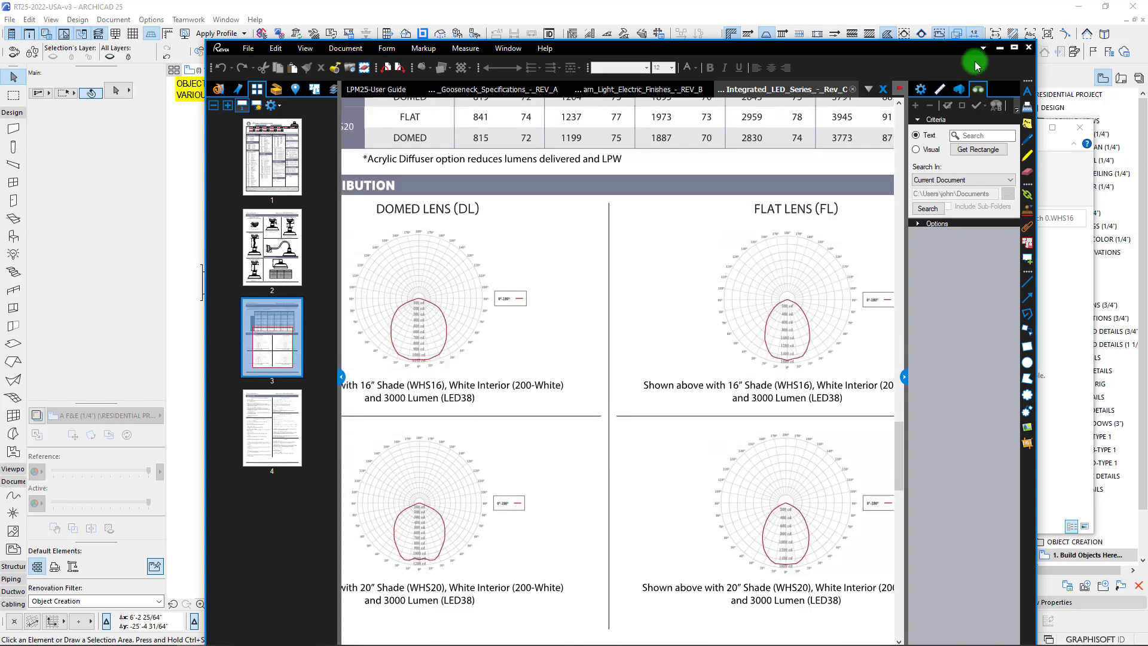
Step: Minimize the PDF viewer and close the IES files folder to return to the ARCHICAD object creation drawing
{"action": "left_click", "coordinate": [998, 49]}
{"action": "left_click_drag", "start_coordinate": [530, 129], "coordinate": [445, 145]}
{"action": "left_click", "coordinate": [940, 143]}
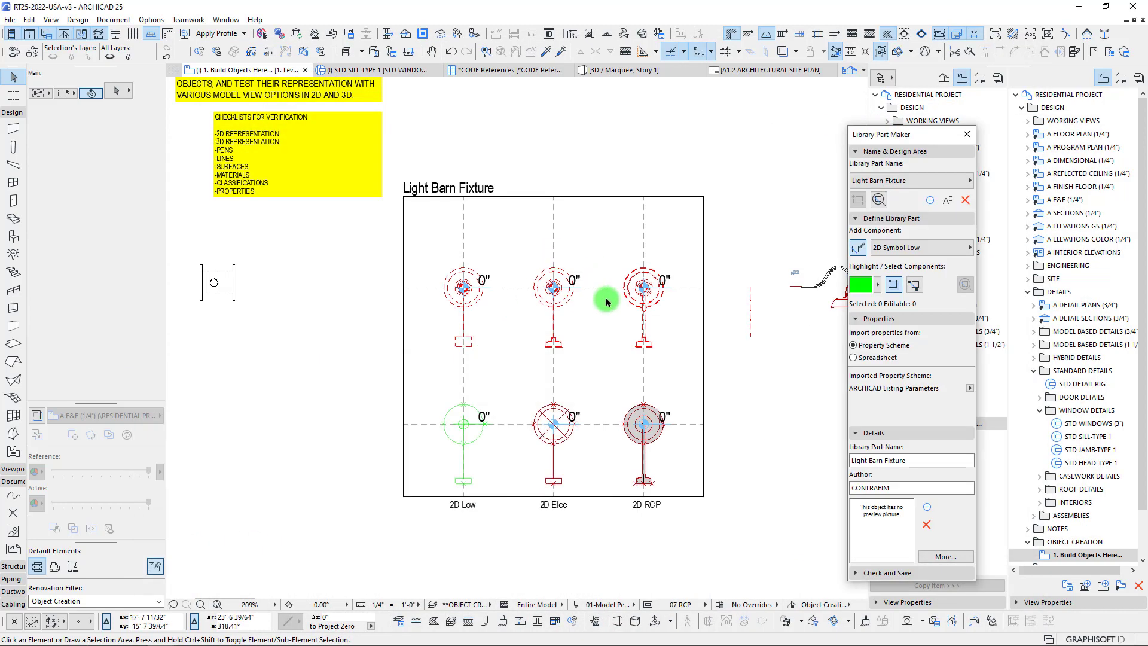
Step: Check the element types of the first two light source objects beside the lamp icon in the Design Tools area
{"action": "scroll", "coordinate": [647, 292], "scroll_direction": "down", "scroll_amount": 4}
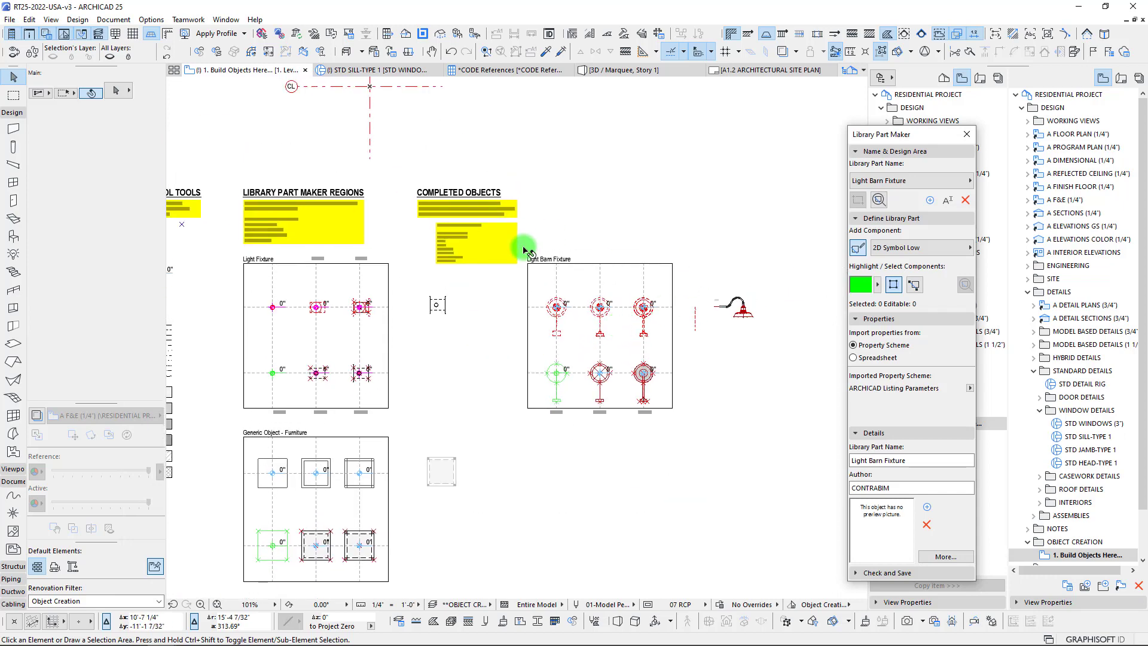
{"action": "scroll", "coordinate": [431, 305], "scroll_direction": "down", "scroll_amount": 2}
{"action": "middle_click_drag", "start_coordinate": [431, 305], "coordinate": [622, 299]}
{"action": "middle_click_drag", "start_coordinate": [606, 341], "coordinate": [557, 341]}
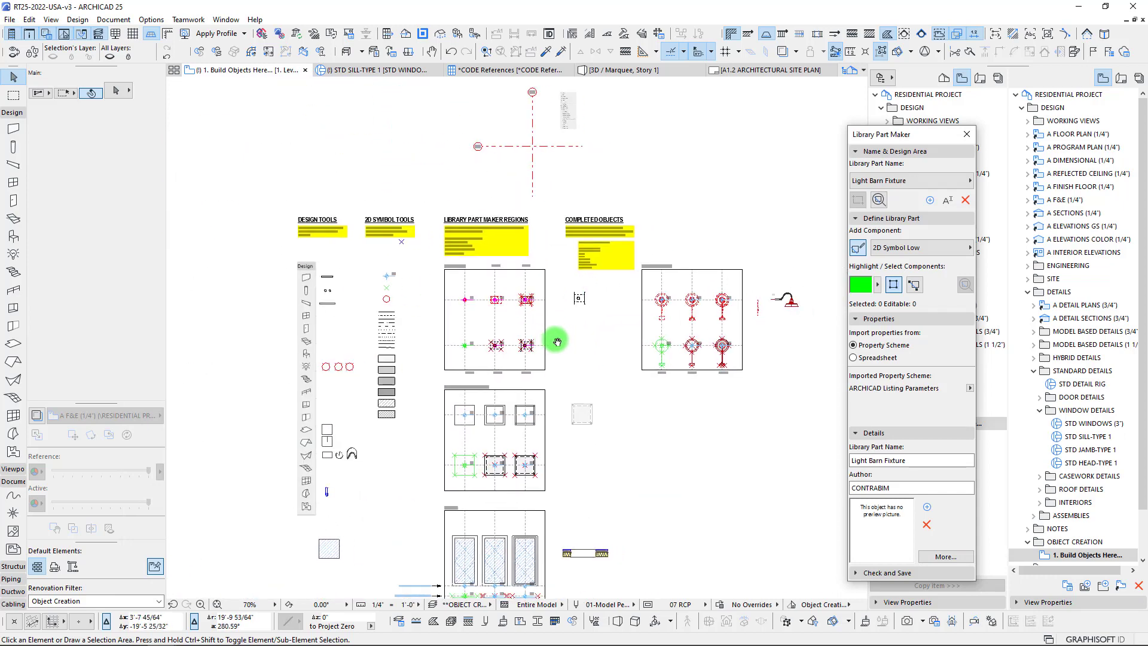
{"action": "scroll", "coordinate": [323, 395], "scroll_direction": "up", "scroll_amount": 6}
{"action": "left_click", "coordinate": [315, 311]}
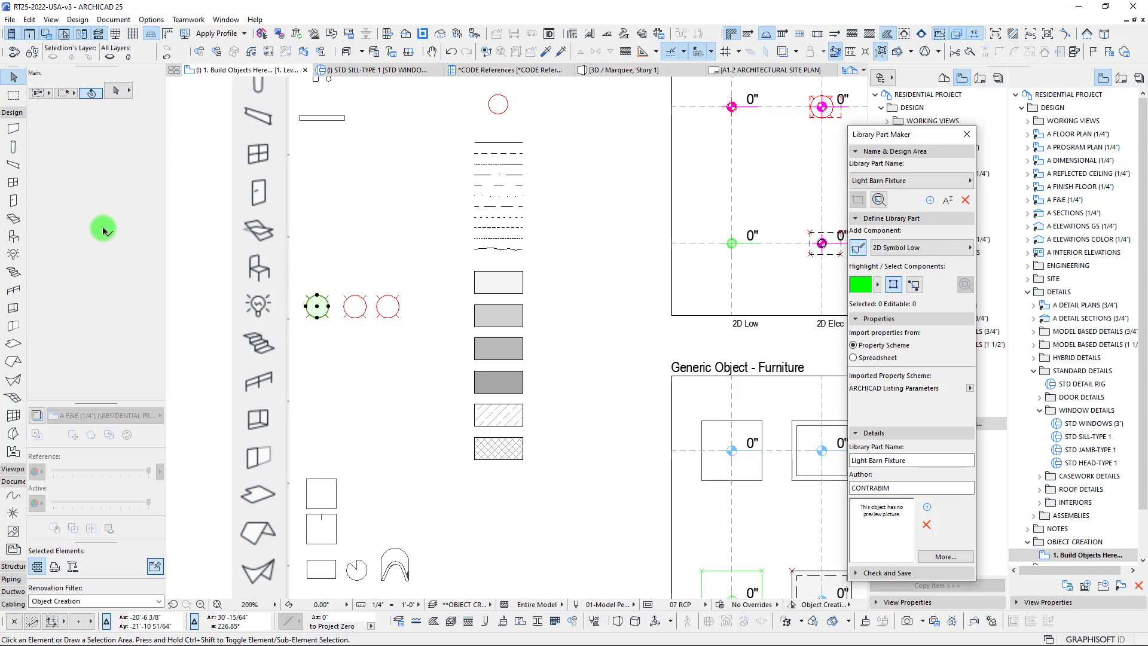
{"action": "left_click", "coordinate": [355, 310]}
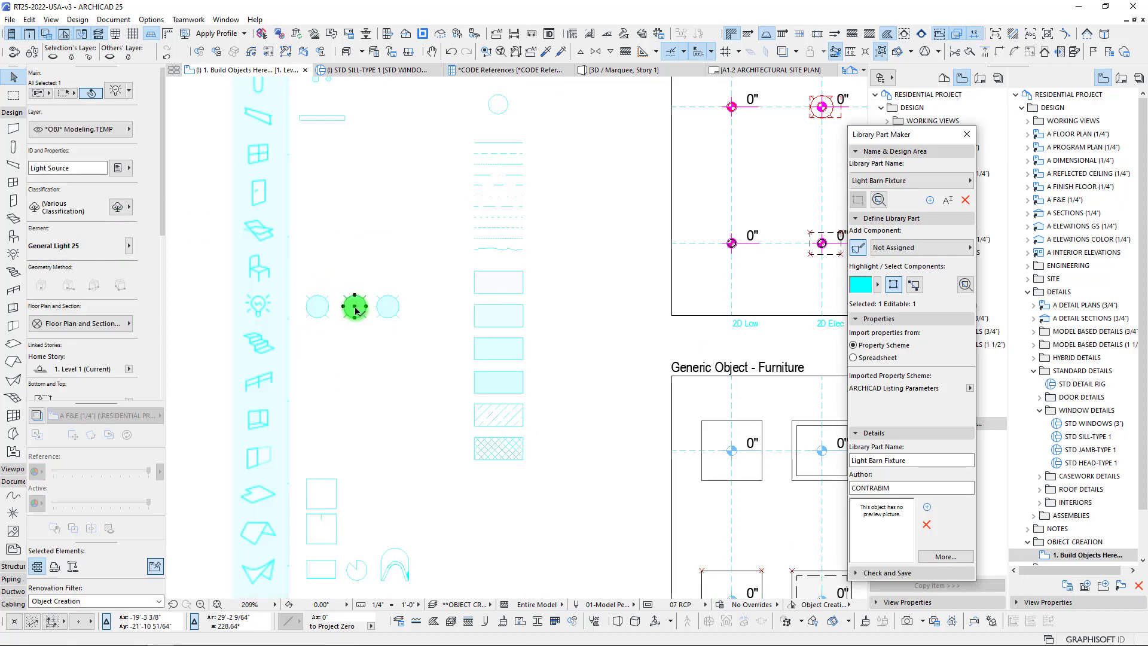
Step: Place the IES Light 25 light source at the shade centre of the barn fixture's 3D model above the 2D RCP symbol
{"action": "left_click", "coordinate": [392, 309]}
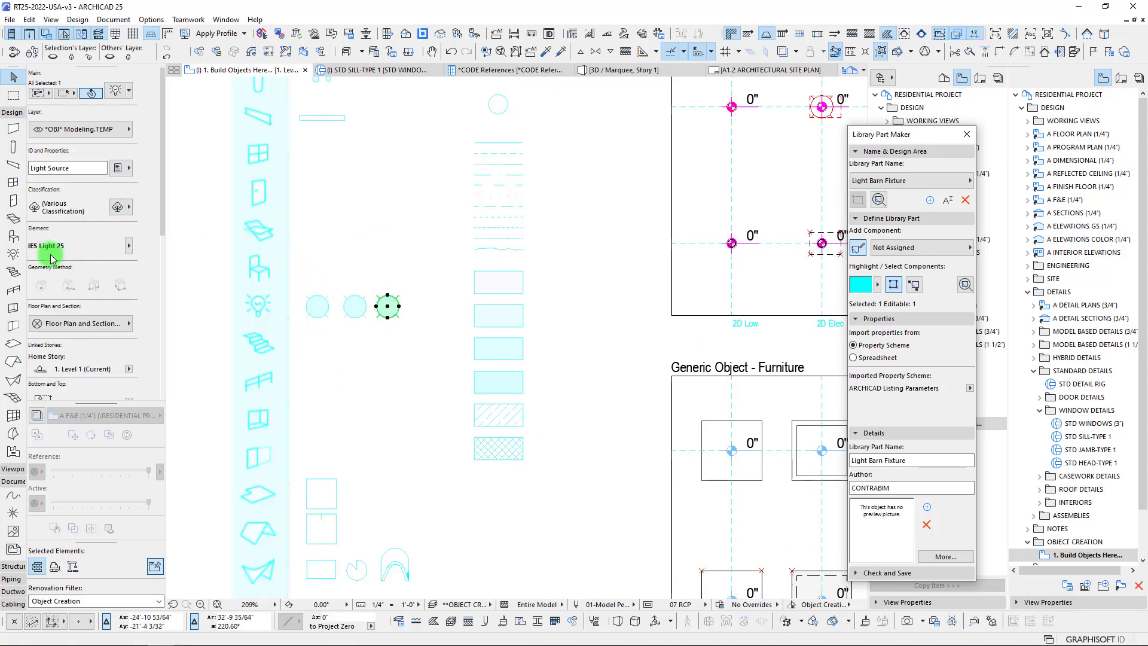
{"action": "left_click_drag", "start_coordinate": [387, 306], "coordinate": [401, 359]}
{"action": "scroll", "coordinate": [401, 359], "scroll_direction": "down", "scroll_amount": 5}
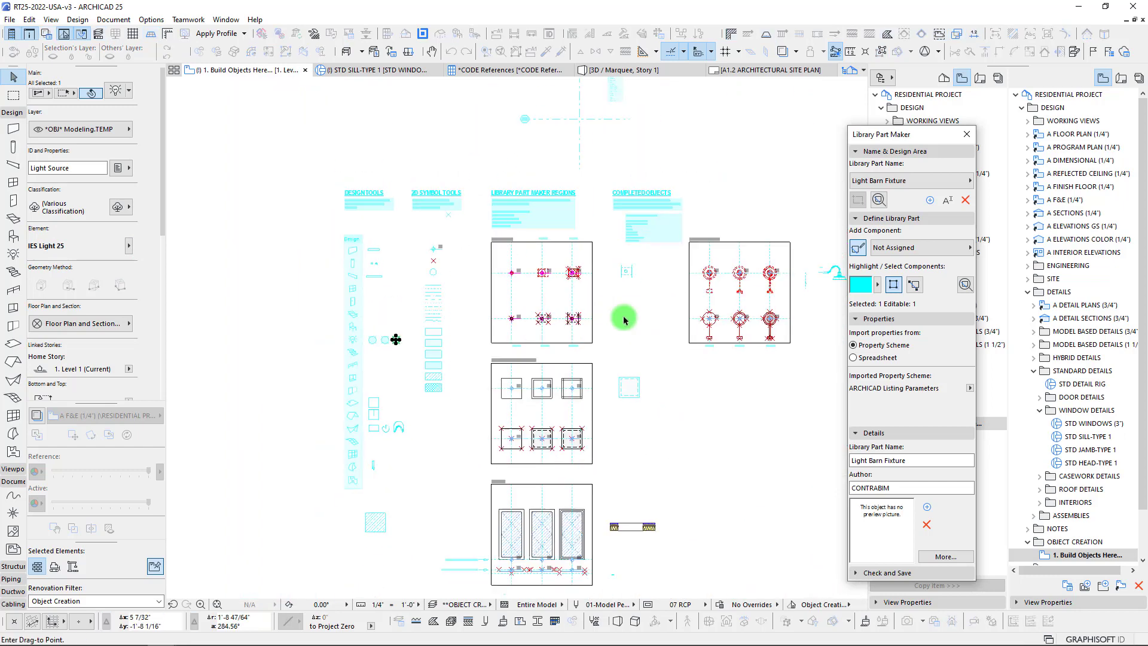
{"action": "middle_click_drag", "start_coordinate": [739, 292], "coordinate": [410, 303]}
{"action": "scroll", "coordinate": [448, 275], "scroll_direction": "up", "scroll_amount": 9}
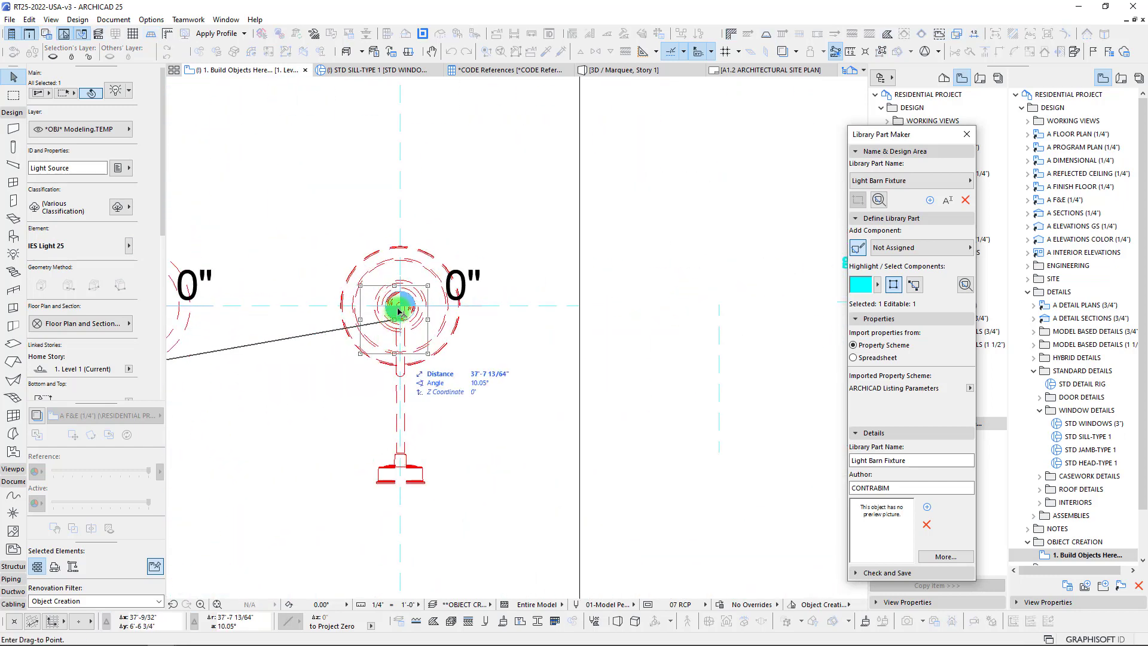
{"action": "left_click", "coordinate": [401, 306]}
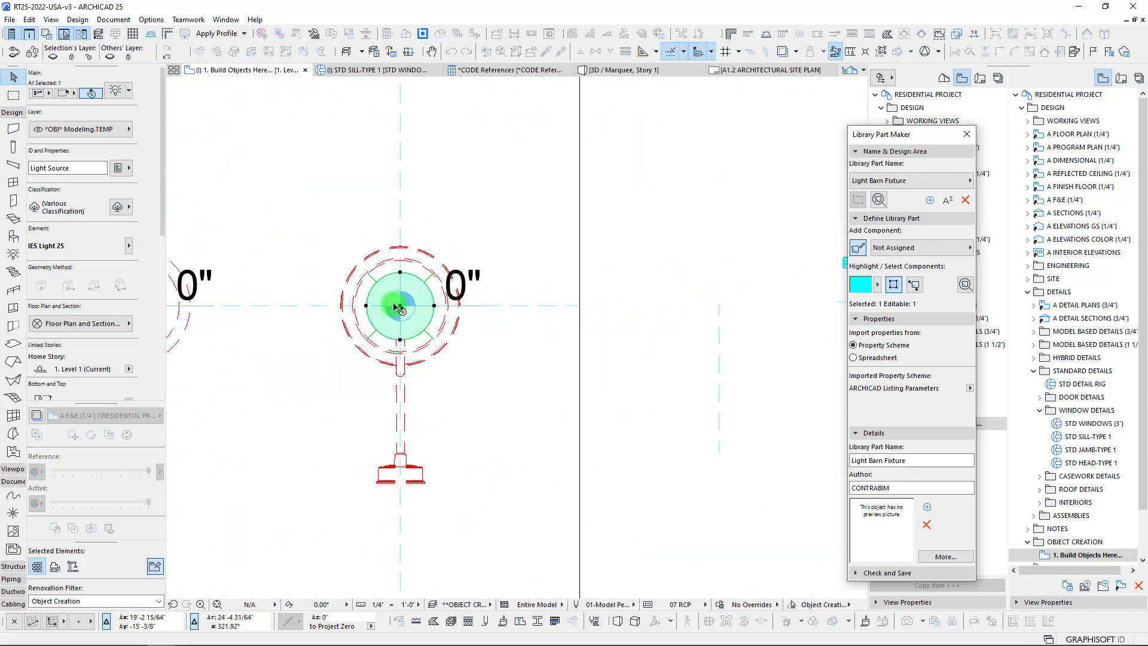
Step: Marquee the entire Light Barn Fixture design area and show its contents in the 3D window
{"action": "scroll", "coordinate": [394, 290], "scroll_direction": "down", "scroll_amount": 5}
{"action": "left_click", "coordinate": [12, 94]}
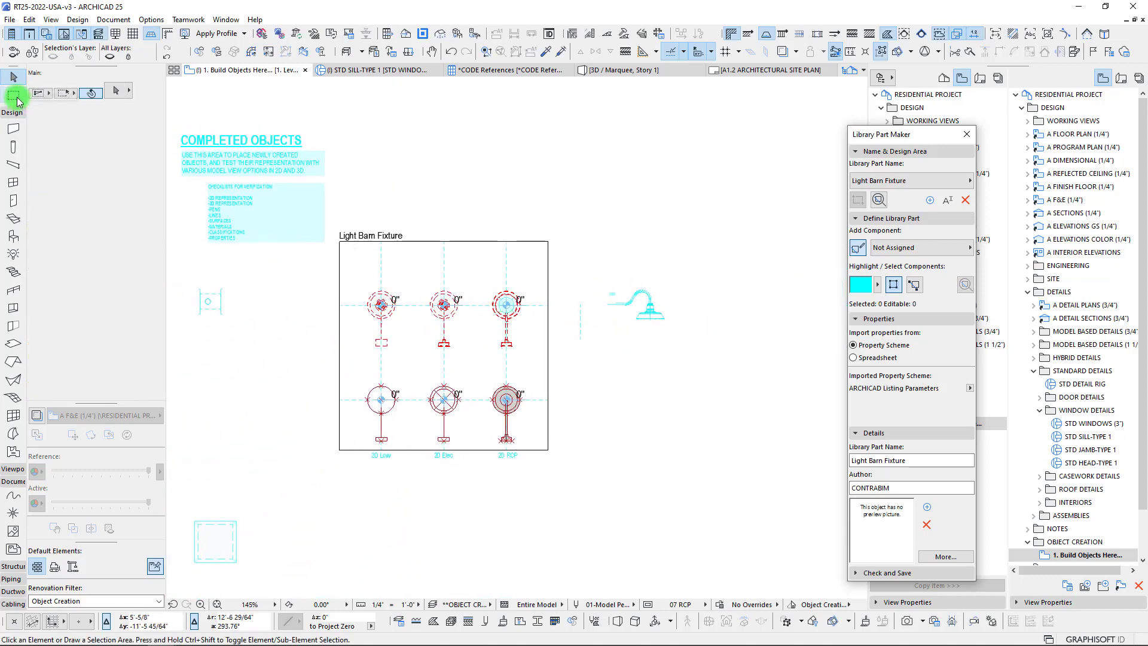
{"action": "left_click", "coordinate": [327, 211]}
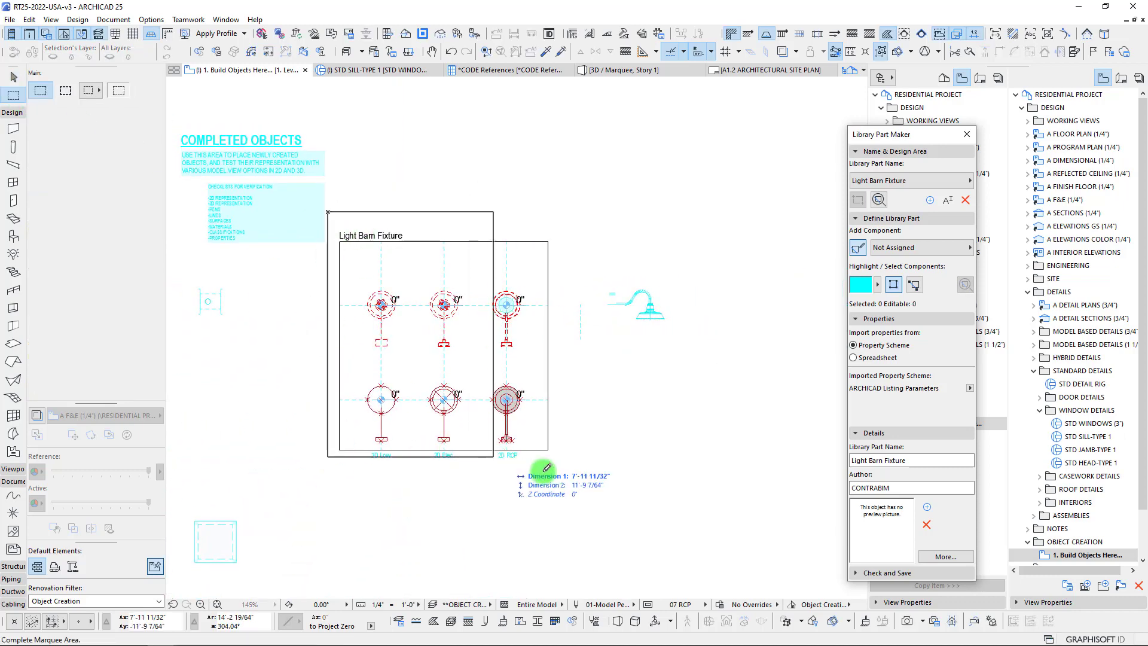
{"action": "left_click", "coordinate": [565, 495]}
{"action": "key", "text": "F5"}
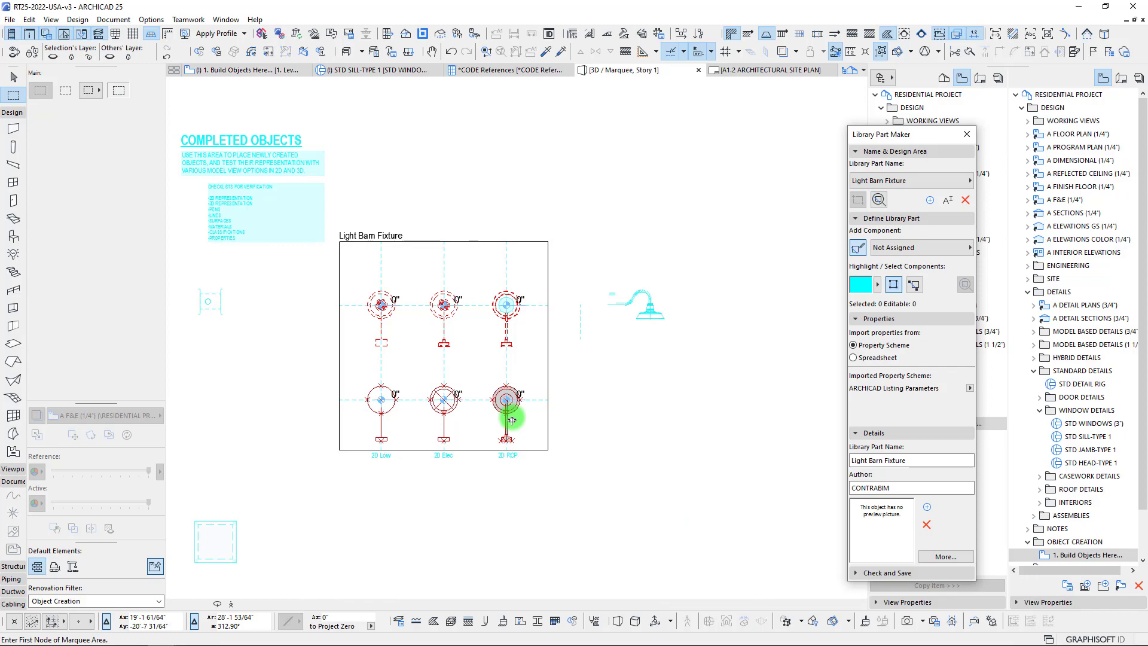
{"action": "middle_click_drag", "start_coordinate": [512, 420], "coordinate": [496, 289], "text": "shift"}
{"action": "left_click", "coordinate": [499, 291]}
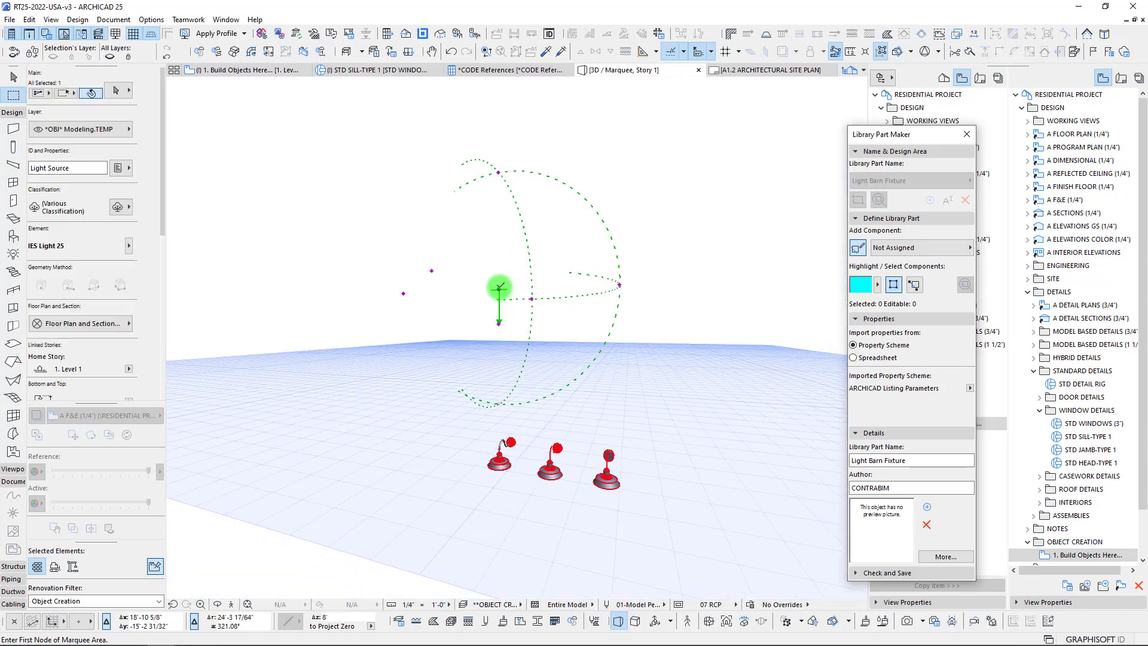
{"action": "left_click", "coordinate": [499, 290]}
{"action": "scroll", "coordinate": [502, 475], "scroll_direction": "up", "scroll_amount": 10}
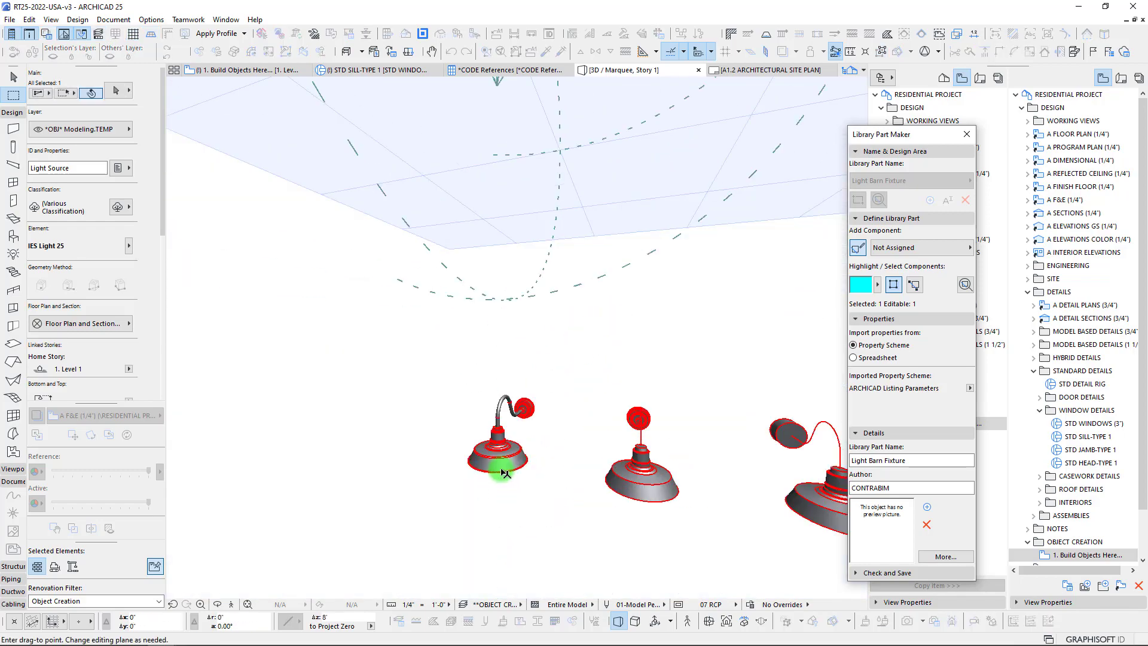
{"action": "scroll", "coordinate": [405, 374], "scroll_direction": "down", "scroll_amount": 10}
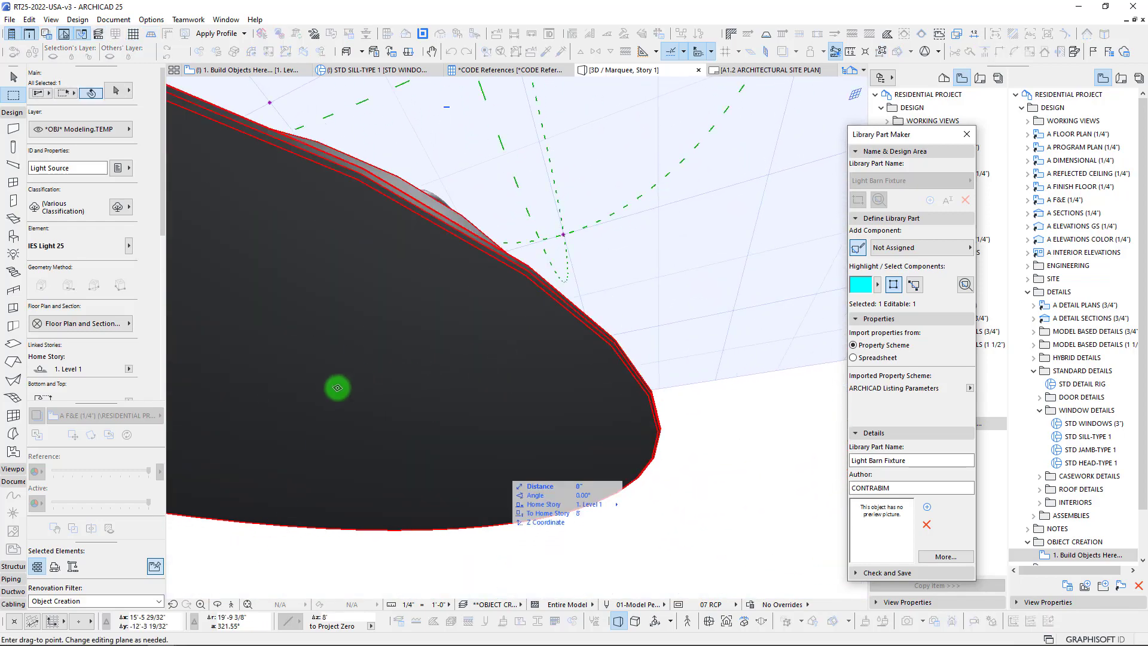
{"action": "middle_click_drag", "start_coordinate": [438, 366], "coordinate": [459, 385], "text": "shift"}
{"action": "key", "text": "Escape"}
{"action": "key", "text": "Escape"}
{"action": "key", "text": "Escape"}
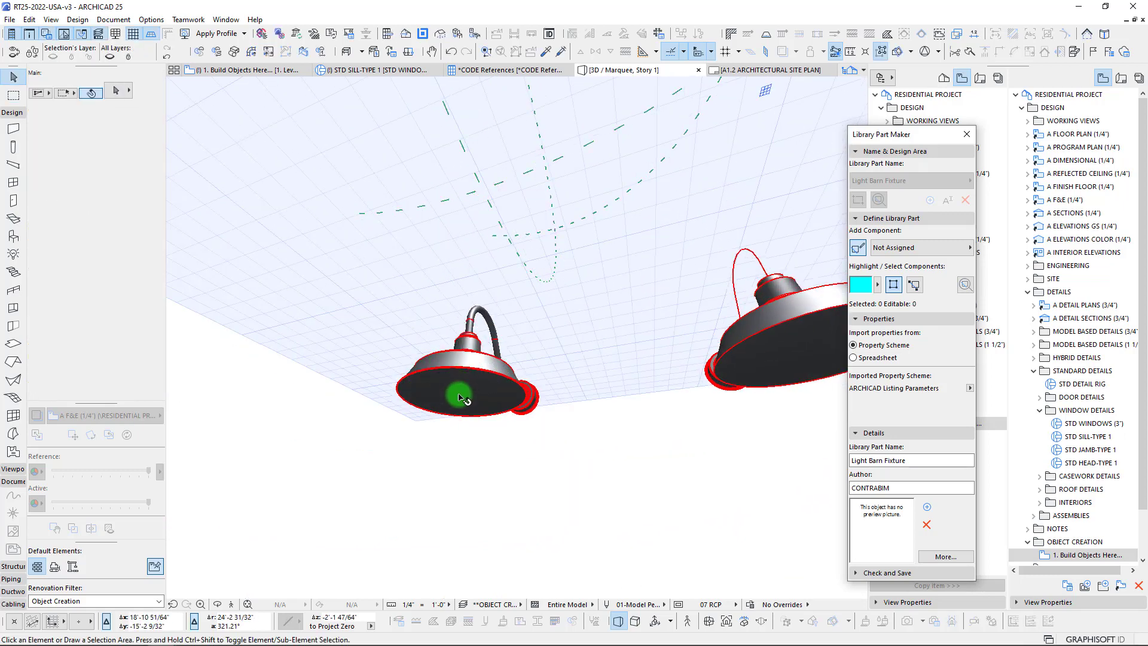
Step: Check which 3D model component each of the three barn fixture morphs is assigned to in Library Part Maker
{"action": "left_click", "coordinate": [458, 392]}
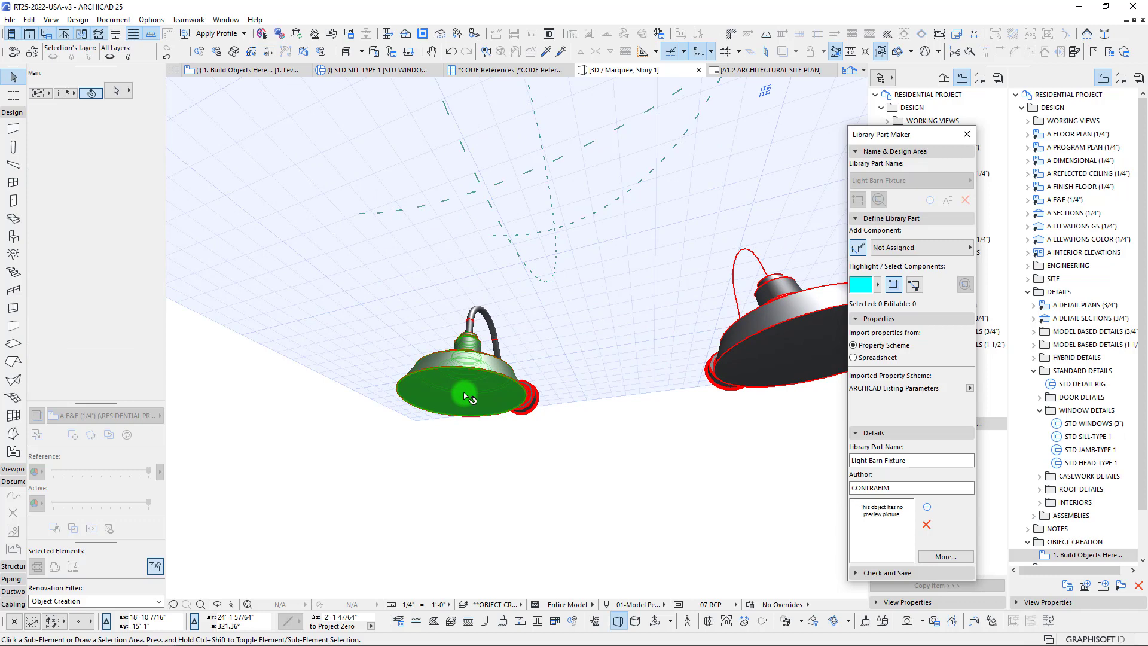
{"action": "middle_click_drag", "start_coordinate": [466, 396], "coordinate": [434, 357], "text": "shift"}
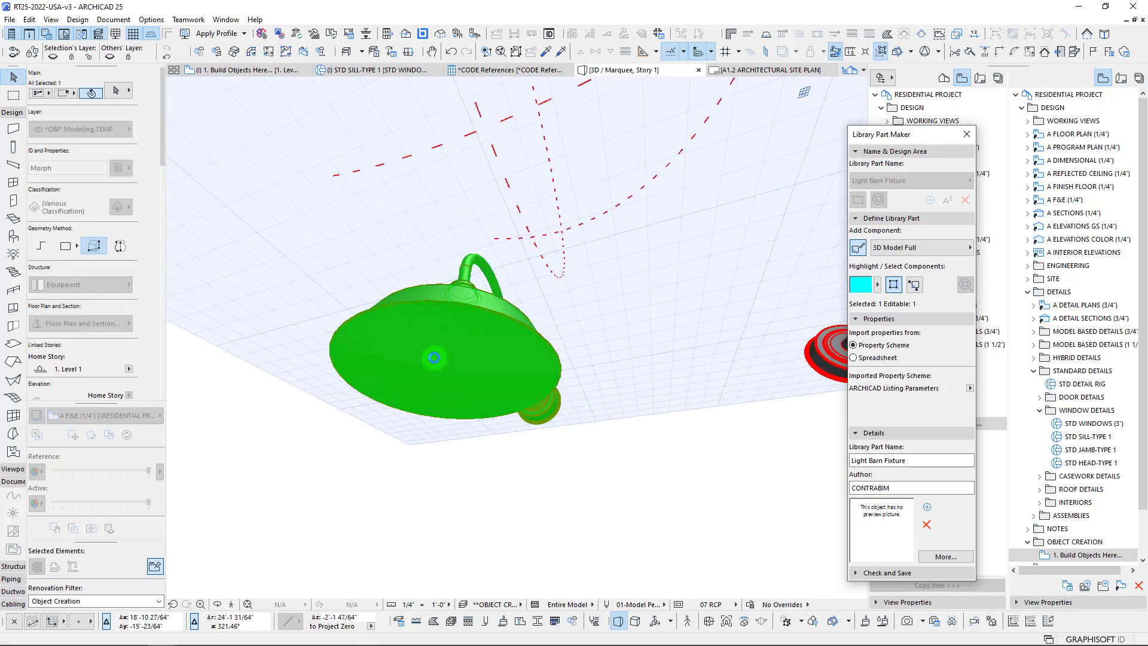
{"action": "key", "text": "Escape"}
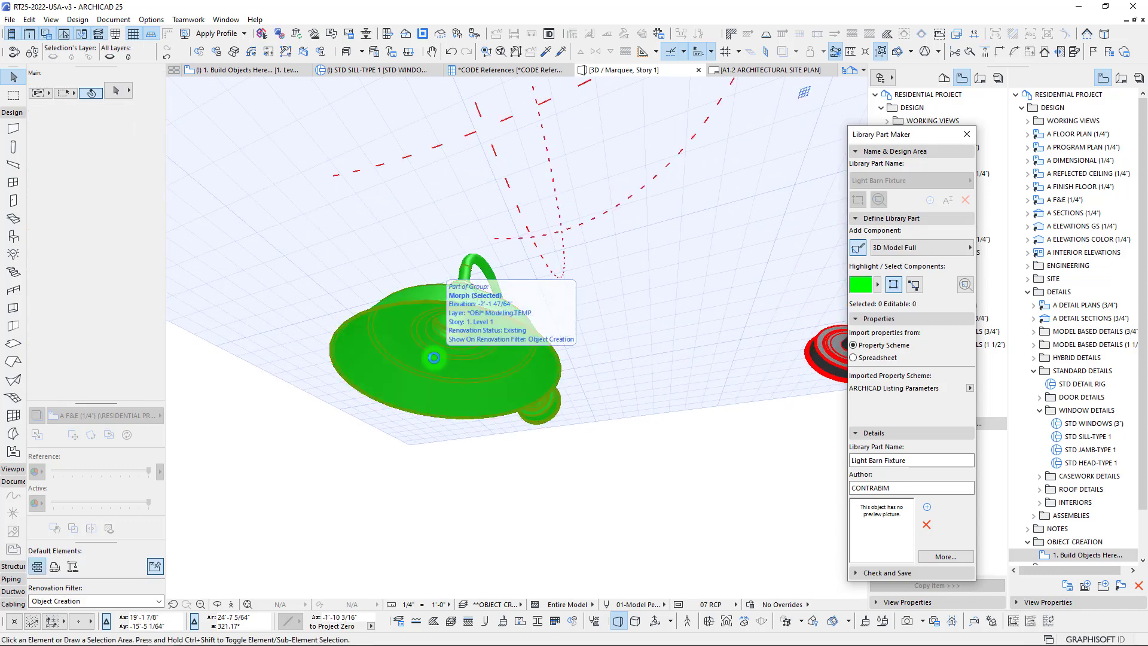
{"action": "middle_click_drag", "start_coordinate": [434, 358], "coordinate": [441, 239], "text": "shift"}
{"action": "left_click", "coordinate": [440, 238]}
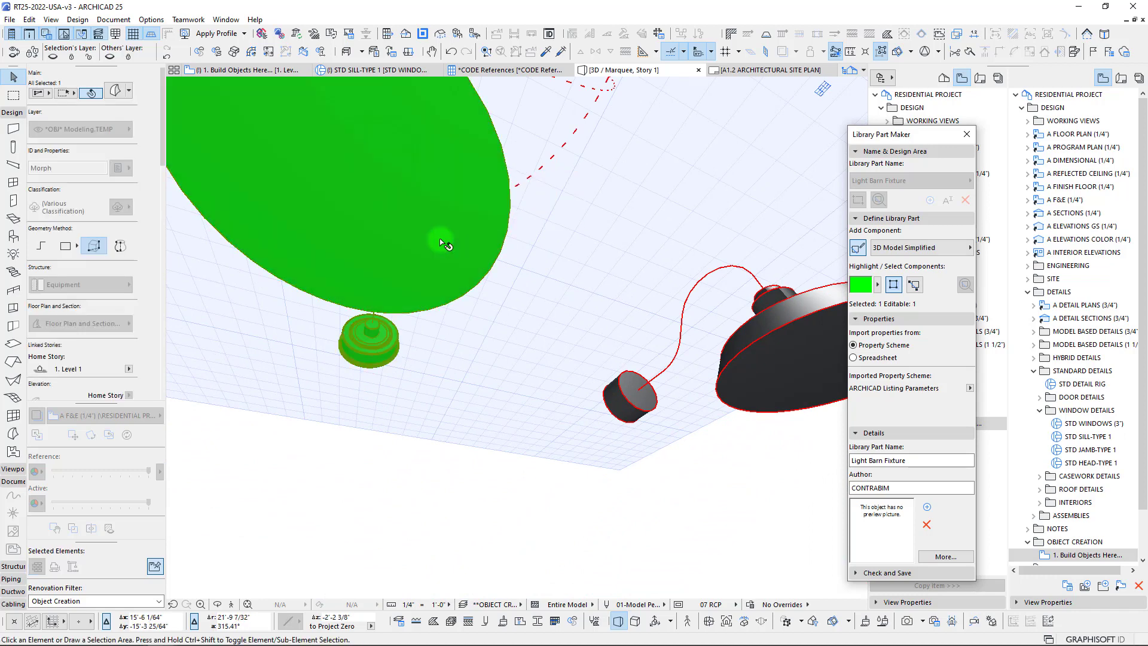
{"action": "key", "text": "Escape"}
{"action": "scroll", "coordinate": [386, 253], "scroll_direction": "down", "scroll_amount": 4}
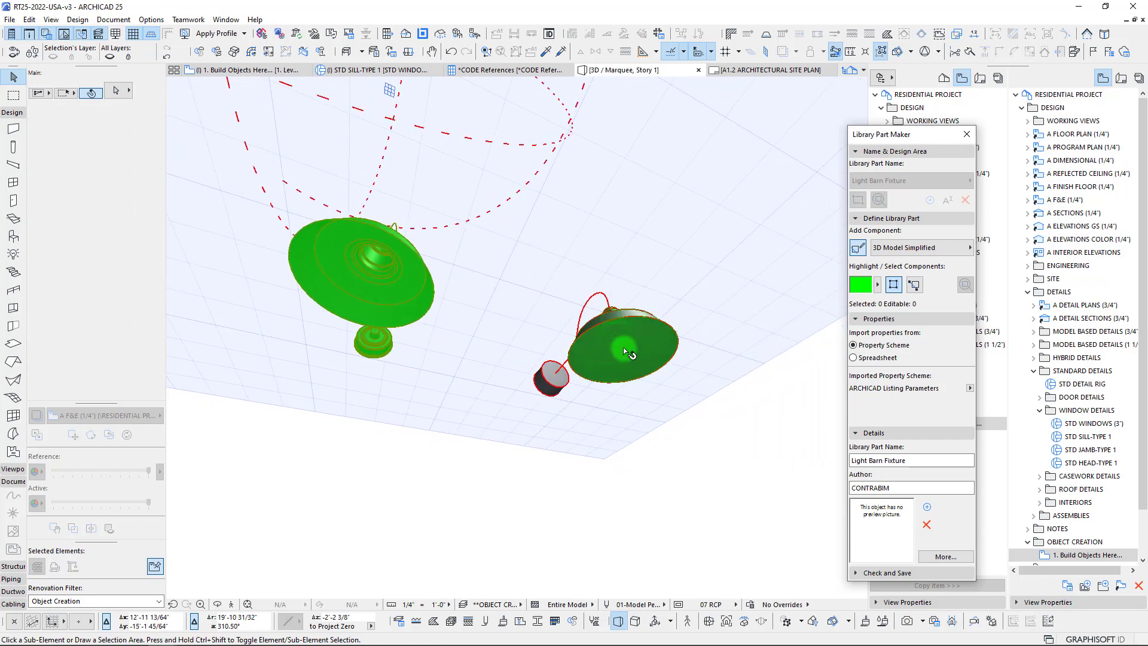
{"action": "left_click", "coordinate": [624, 346]}
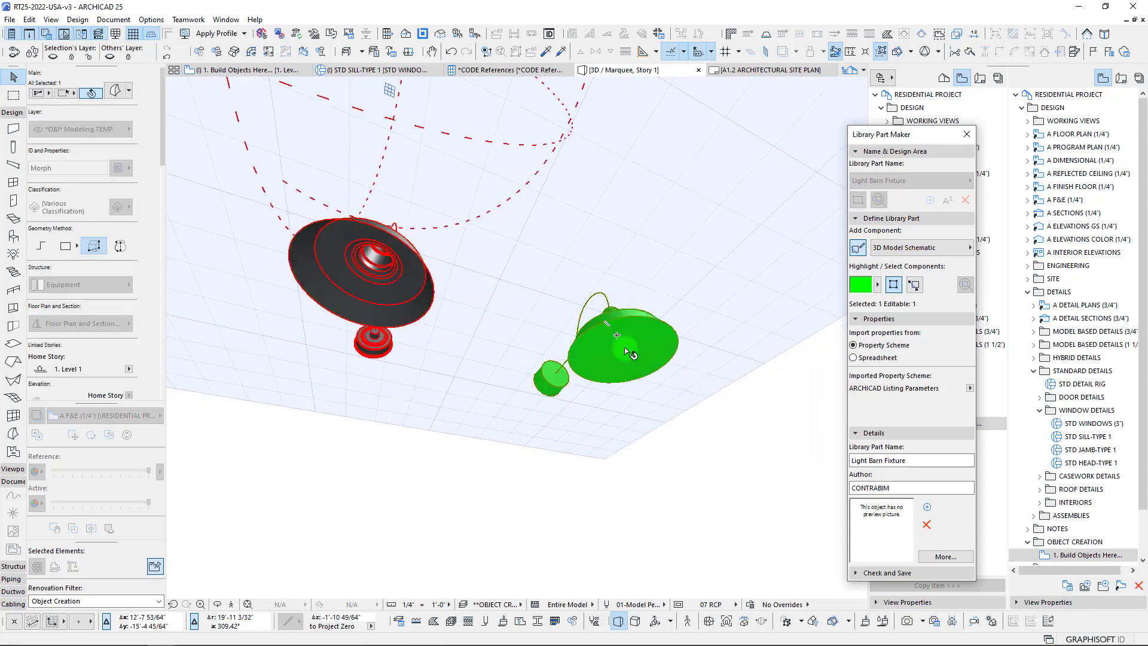
{"action": "key", "text": "Escape"}
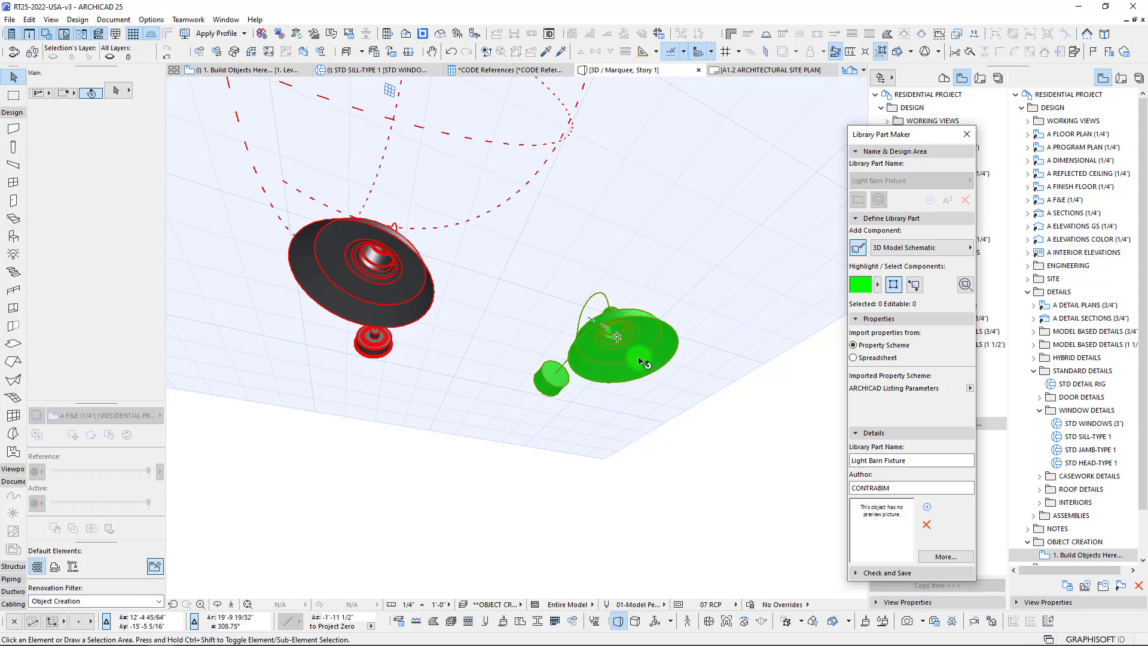
Step: Move the IES Light 25 light source vertically down about 9'-10 3/4" into the shade of the fully detailed barn fixture
{"action": "middle_click_drag", "start_coordinate": [644, 363], "coordinate": [532, 372], "text": "shift"}
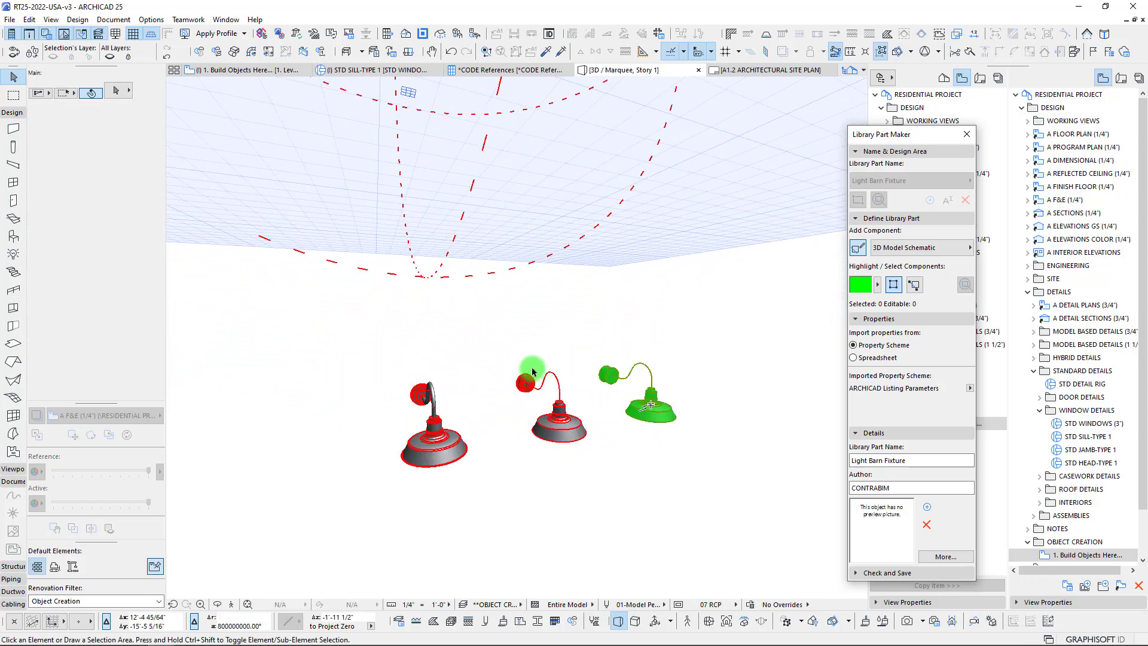
{"action": "middle_click_drag", "start_coordinate": [464, 338], "coordinate": [490, 156], "text": "shift"}
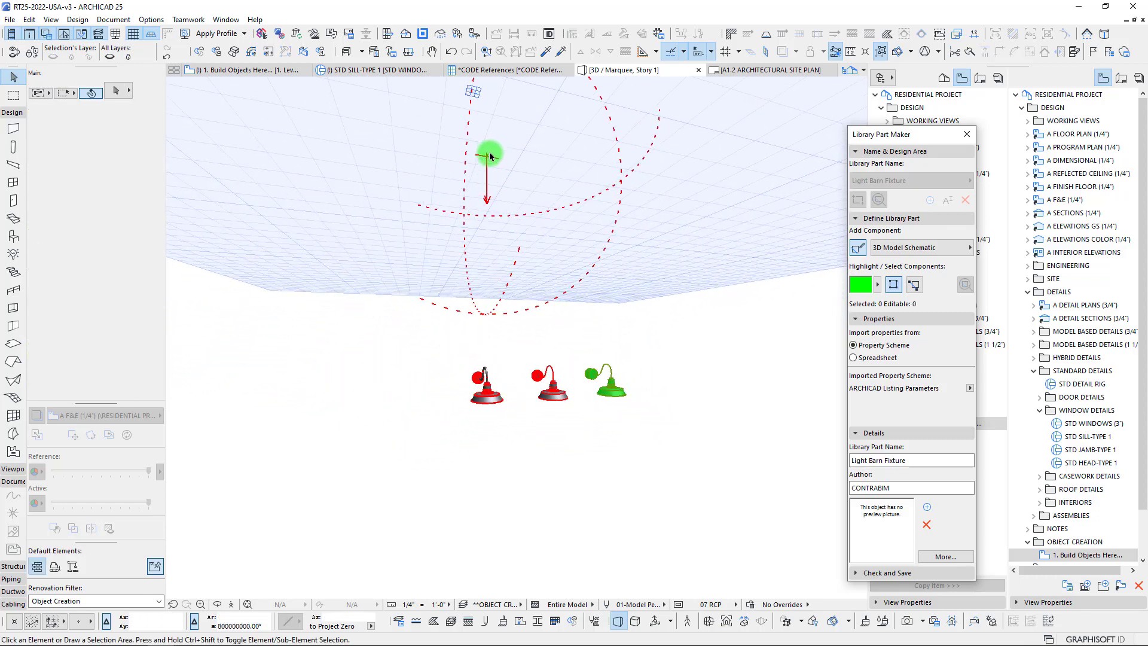
{"action": "left_click", "coordinate": [488, 157]}
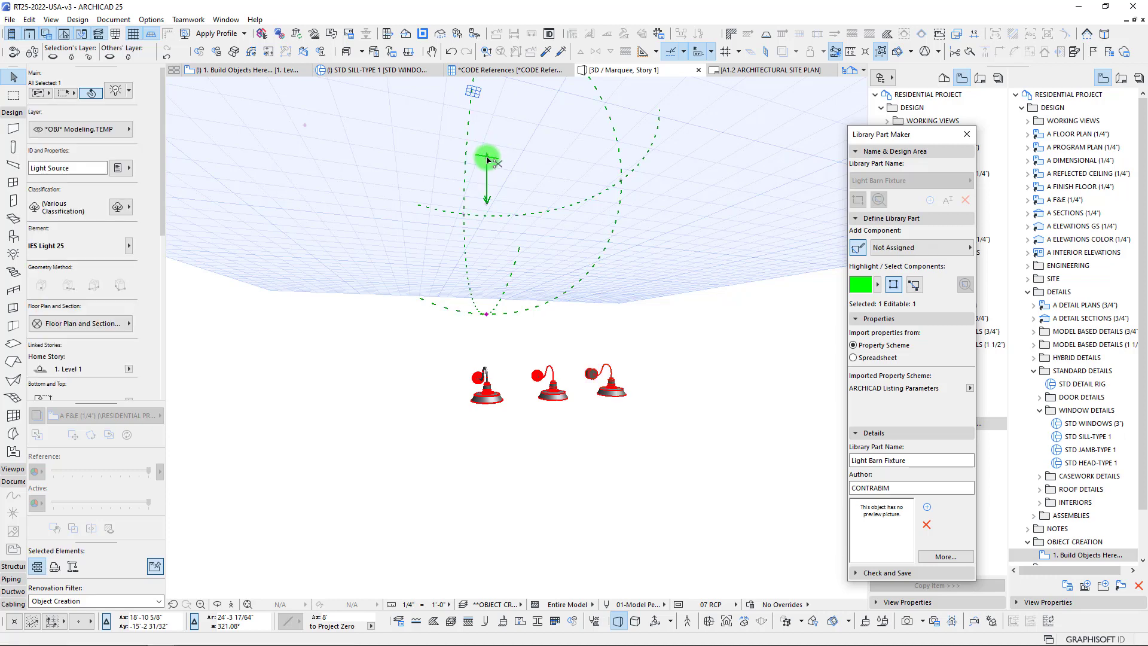
{"action": "left_click", "coordinate": [487, 158]}
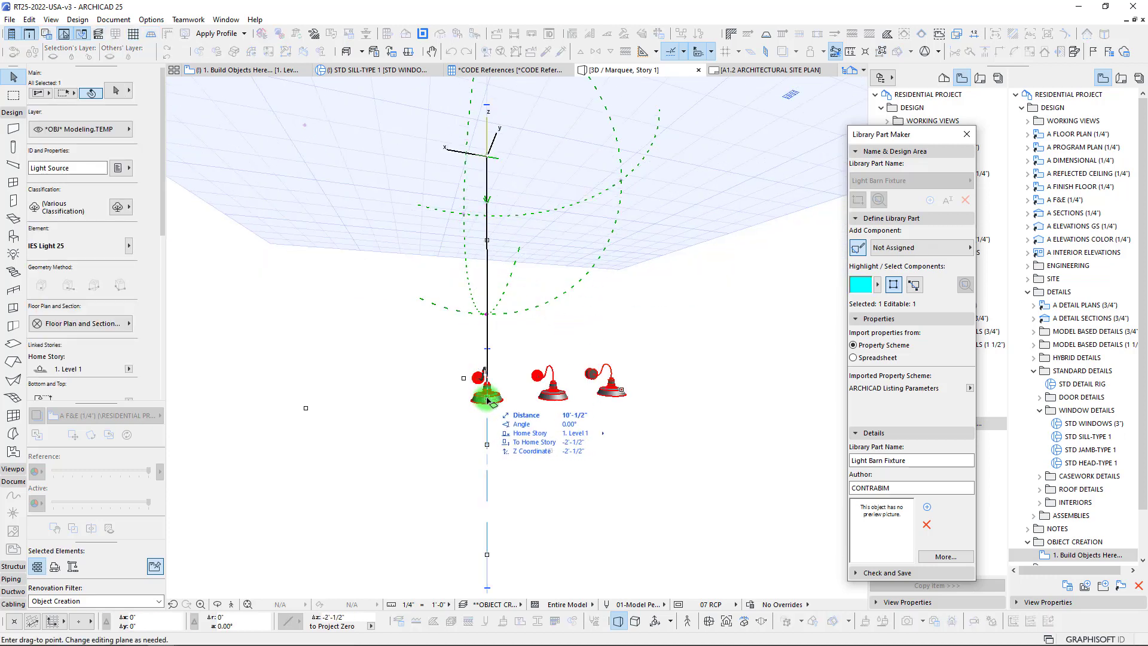
{"action": "scroll", "coordinate": [487, 398], "scroll_direction": "up", "scroll_amount": 10}
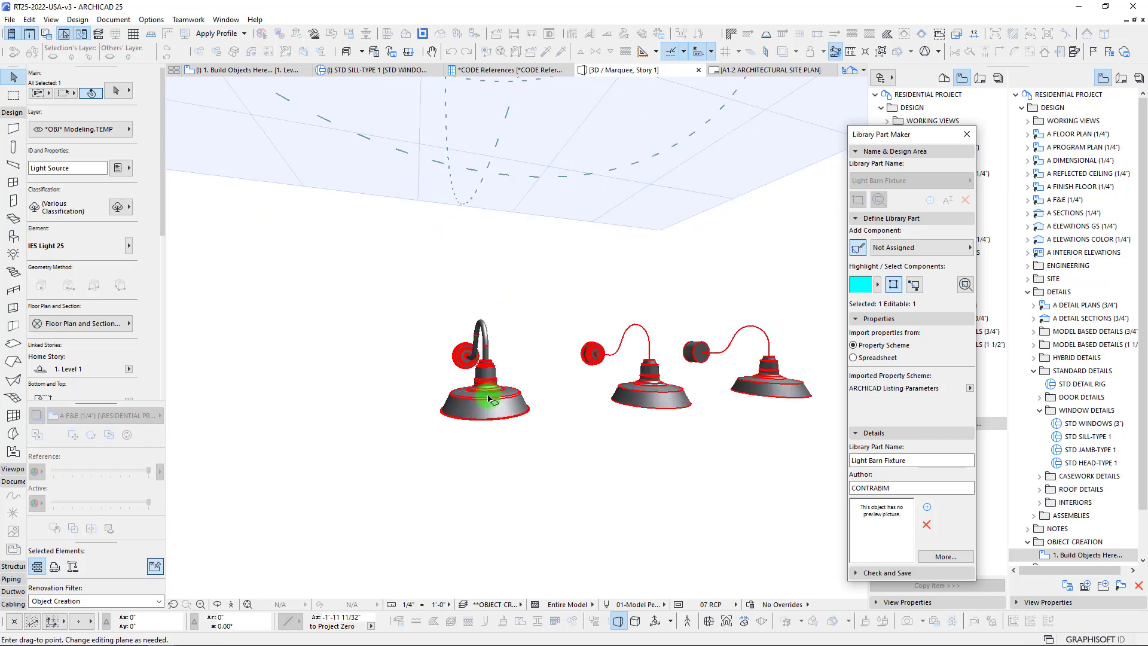
{"action": "scroll", "coordinate": [484, 366], "scroll_direction": "down", "scroll_amount": 3}
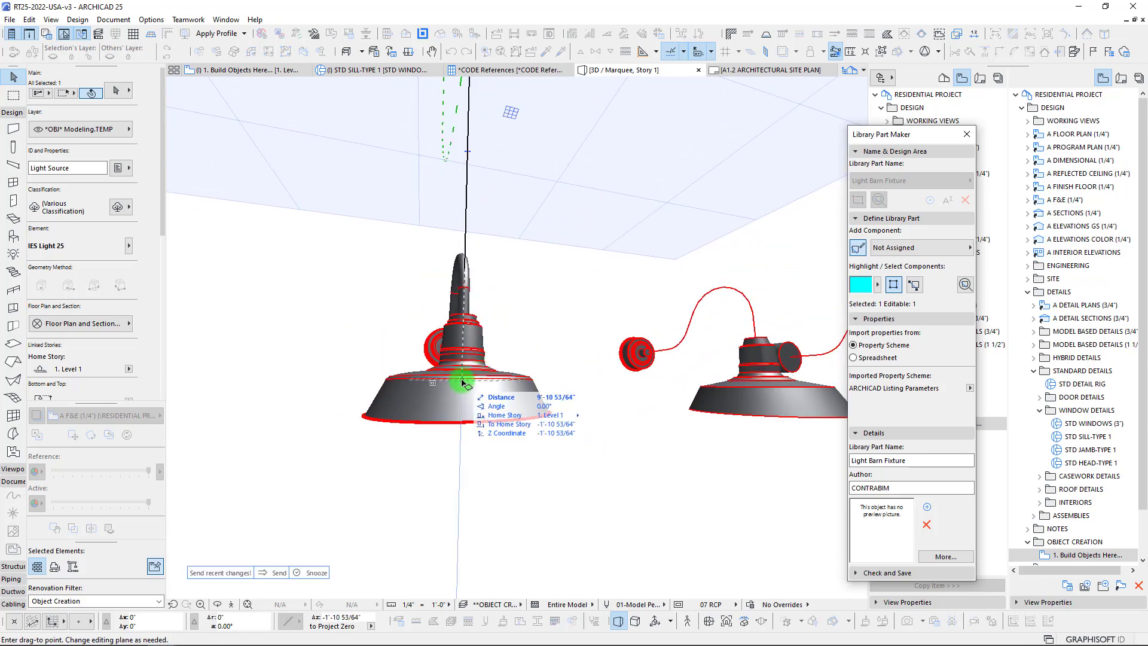
{"action": "left_click", "coordinate": [462, 379]}
Step: Assign the selected IES light source to the 3D Model Full component in Library Part Maker
{"action": "mouse_move", "coordinate": [489, 430]}
{"action": "middle_mouse_down", "text": "shift"}
{"action": "mouse_move", "coordinate": [453, 302]}
{"action": "mouse_move", "coordinate": [464, 311]}
{"action": "mouse_move", "coordinate": [455, 326]}
{"action": "middle_mouse_up", "text": "shift"}
{"action": "left_click", "coordinate": [906, 249]}
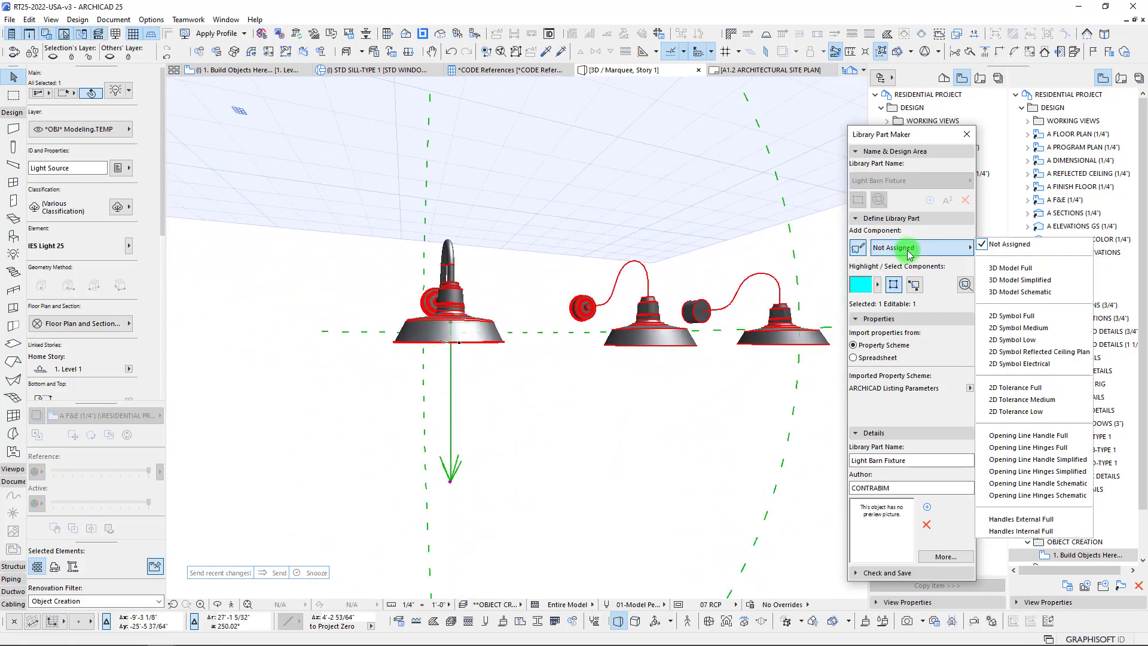
{"action": "left_click", "coordinate": [1028, 268]}
{"action": "middle_click_drag", "start_coordinate": [515, 332], "coordinate": [553, 361], "text": "shift"}
{"action": "middle_click_drag", "start_coordinate": [529, 278], "coordinate": [553, 343], "text": "shift"}
{"action": "scroll", "coordinate": [493, 296], "scroll_direction": "up", "scroll_amount": 3}
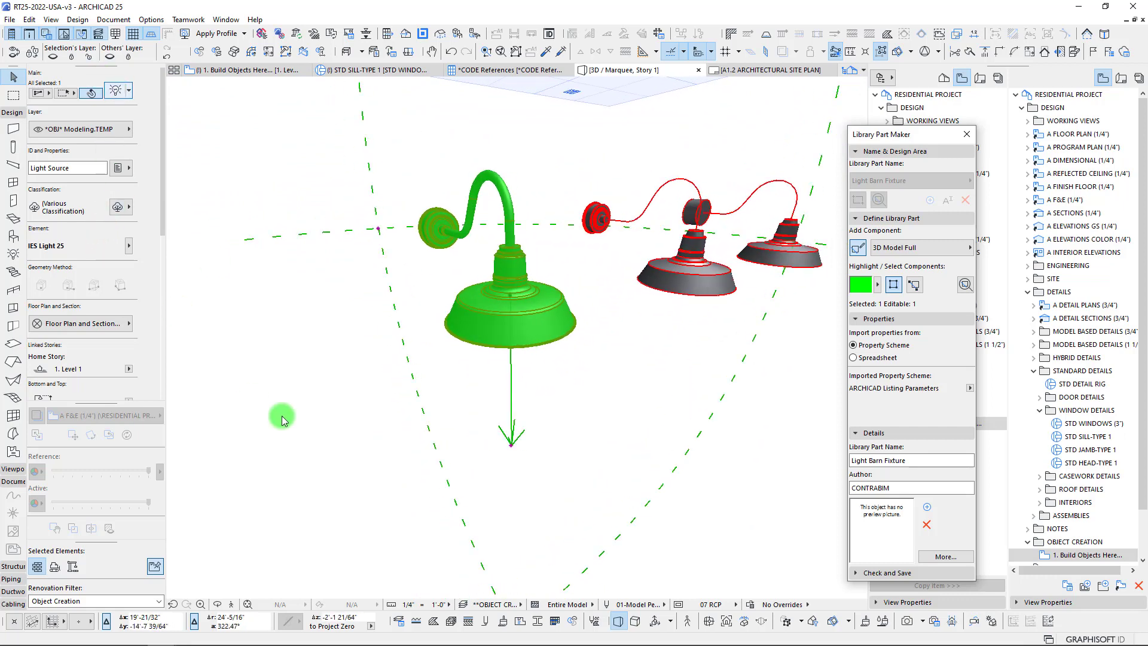
Step: Open the light source's settings, switch its preview to 3D and check the available choices for the photometric file name
{"action": "key", "text": "ctrl+t"}
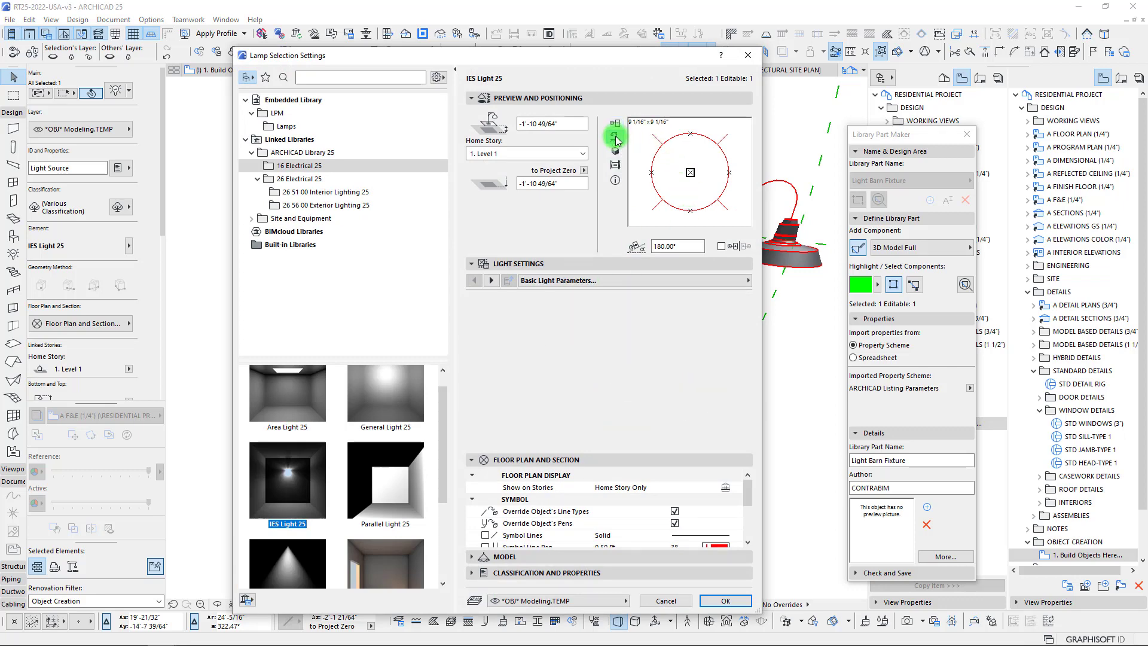
{"action": "left_click", "coordinate": [615, 137]}
{"action": "left_click", "coordinate": [615, 150]}
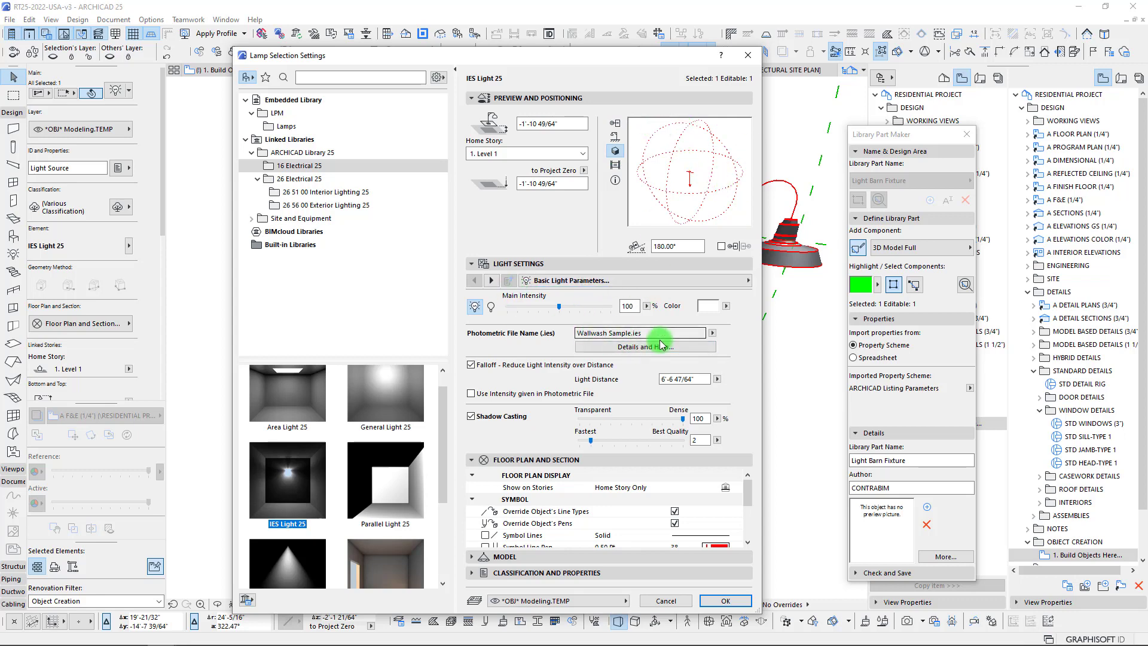
{"action": "left_click", "coordinate": [713, 334]}
{"action": "left_click", "coordinate": [714, 334]}
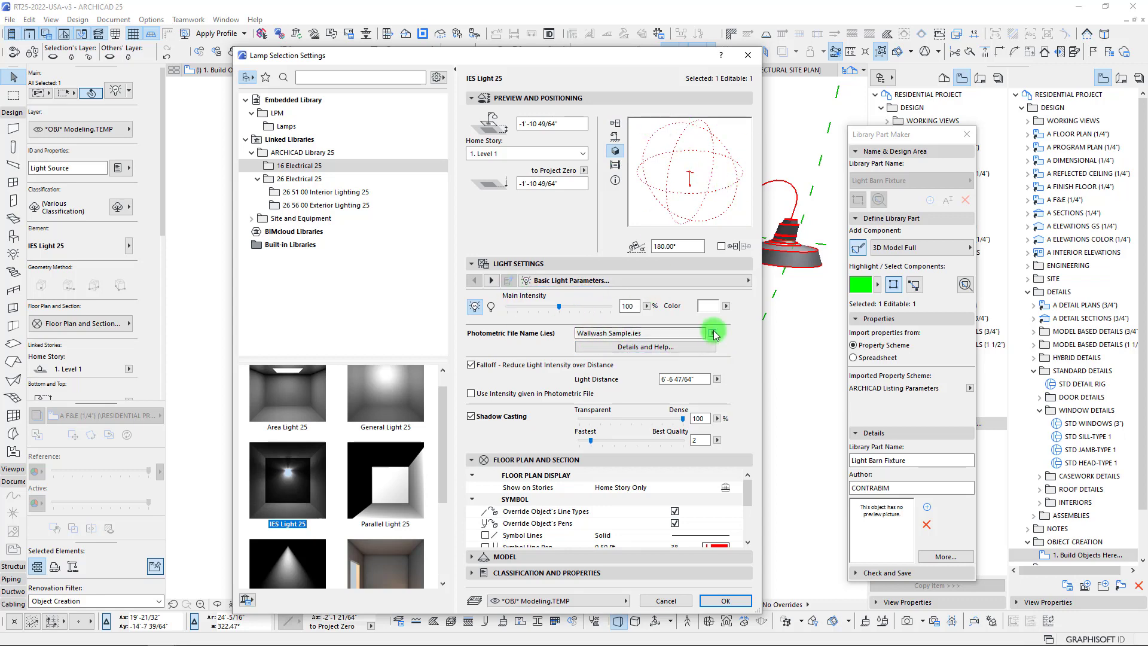
Step: Review the embedded and linked library folders in the lamp settings, and close the settings without applying changes
{"action": "left_click_drag", "start_coordinate": [509, 55], "coordinate": [408, 54]}
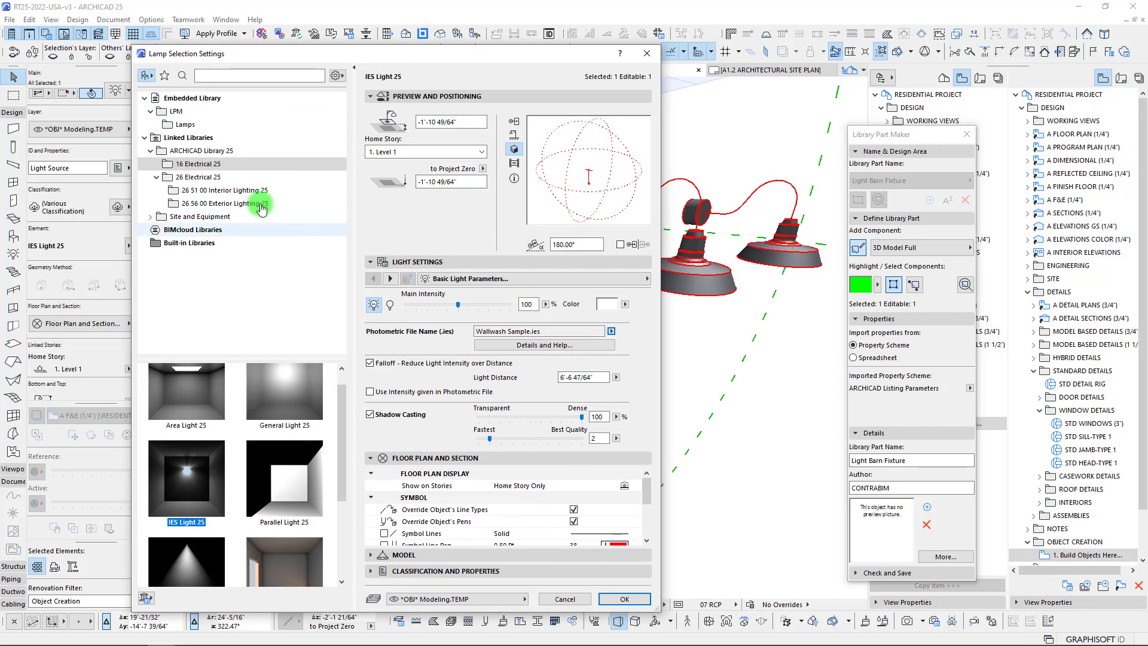
{"action": "scroll", "coordinate": [341, 445], "scroll_direction": "down", "scroll_amount": 2}
{"action": "scroll", "coordinate": [341, 446], "scroll_direction": "up", "scroll_amount": 2}
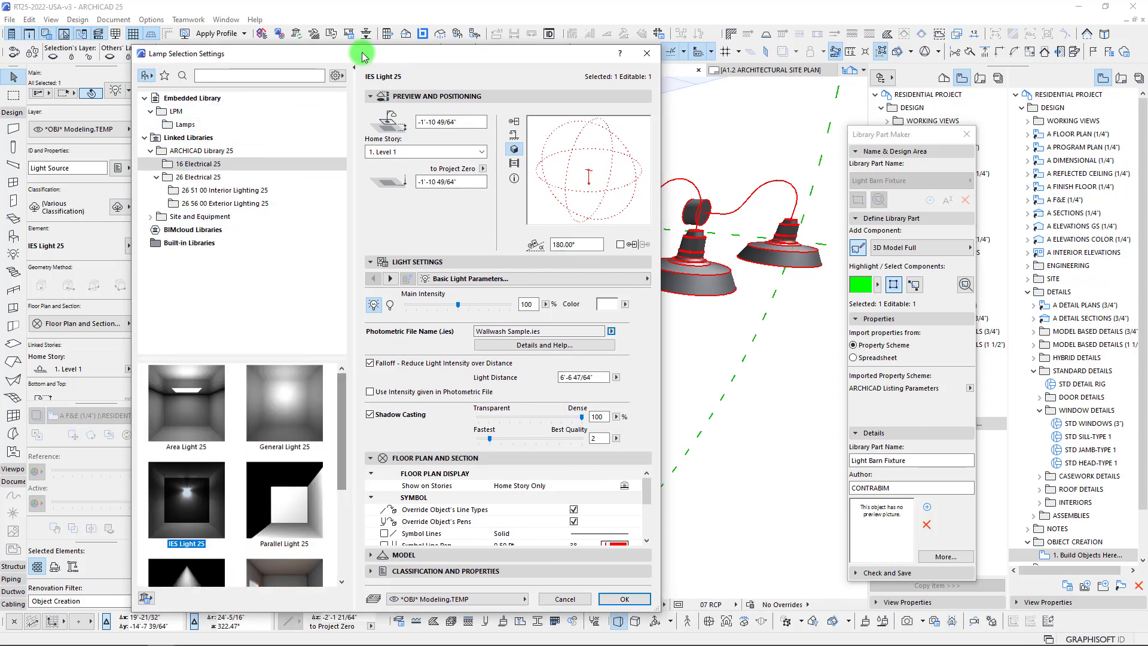
{"action": "left_click_drag", "start_coordinate": [353, 55], "coordinate": [411, 70]}
{"action": "left_click", "coordinate": [216, 189]}
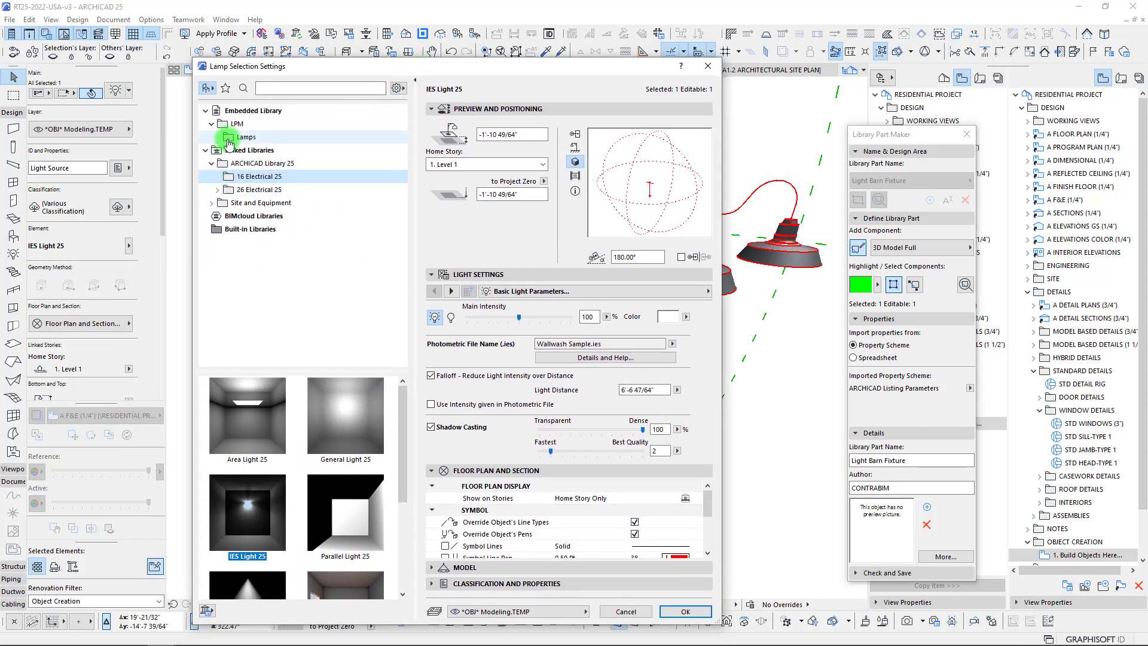
{"action": "left_click_drag", "start_coordinate": [640, 67], "coordinate": [649, 67]}
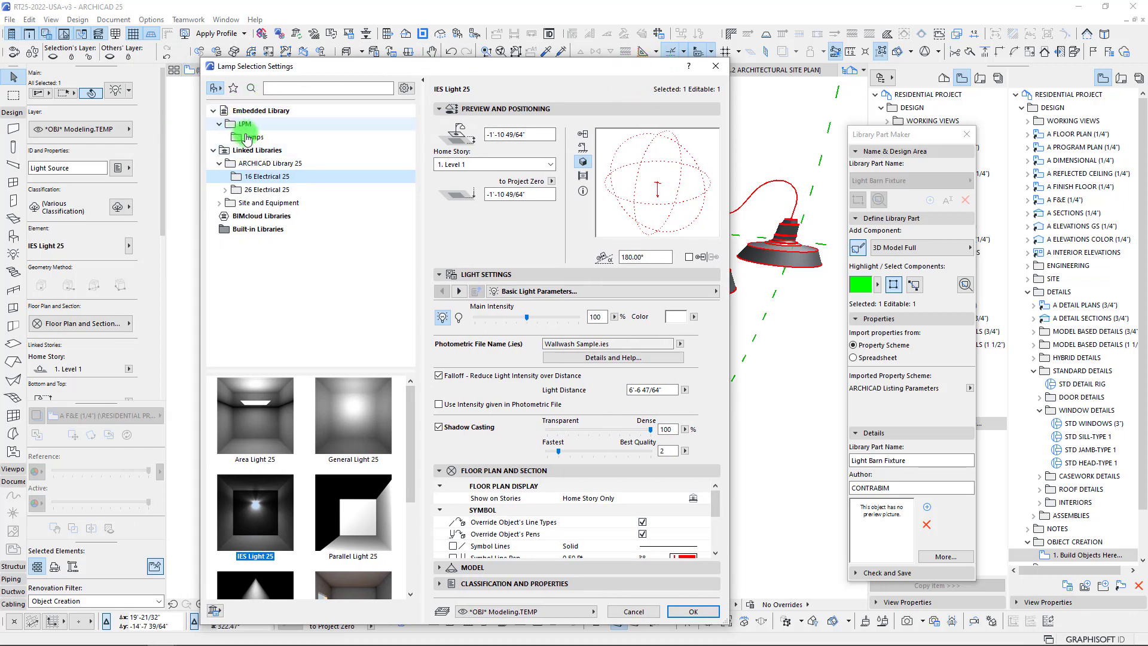
{"action": "left_click", "coordinate": [715, 67]}
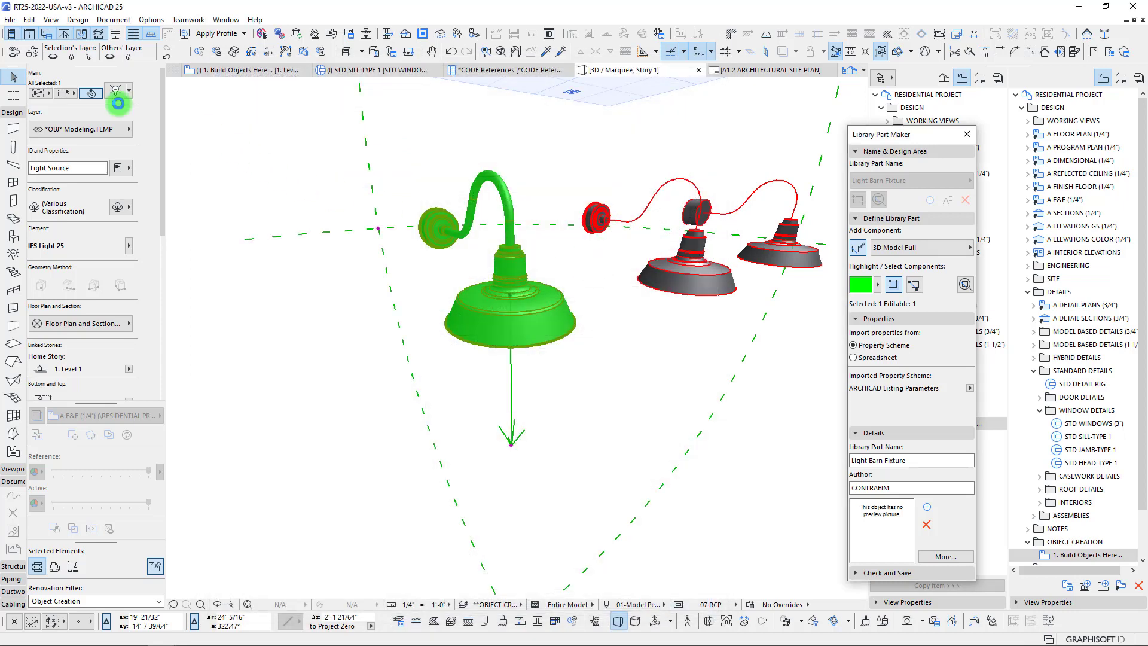
Step: Open the Library Manager and select the IES Lights folder inside LPM in the embedded library
{"action": "left_click", "coordinate": [10, 21]}
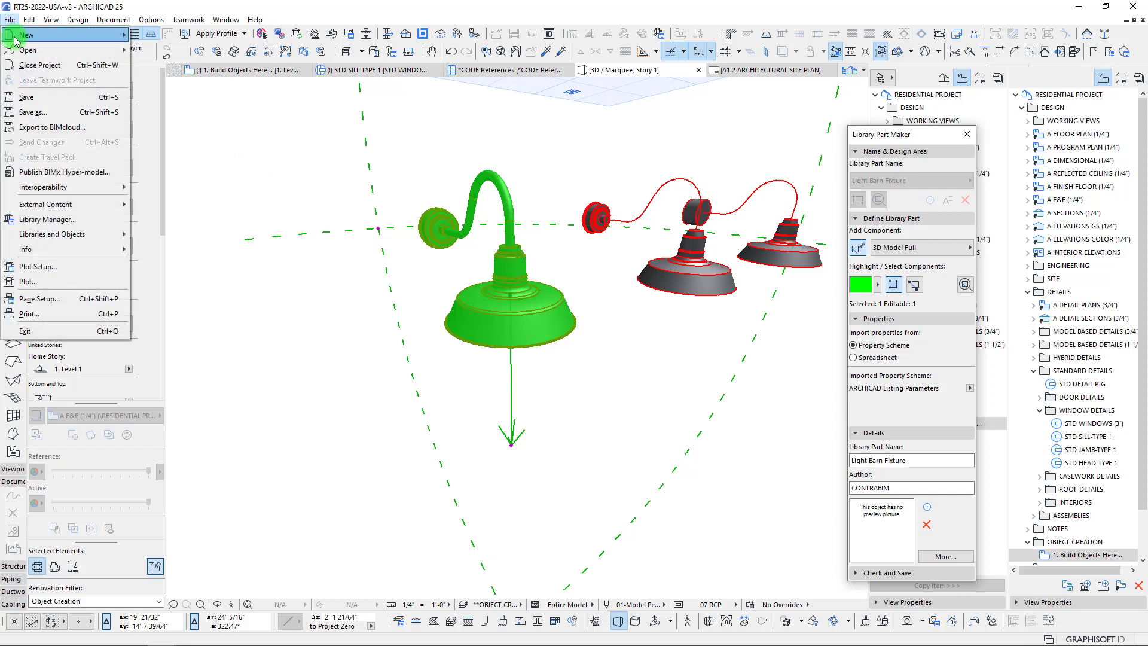
{"action": "left_click", "coordinate": [48, 225]}
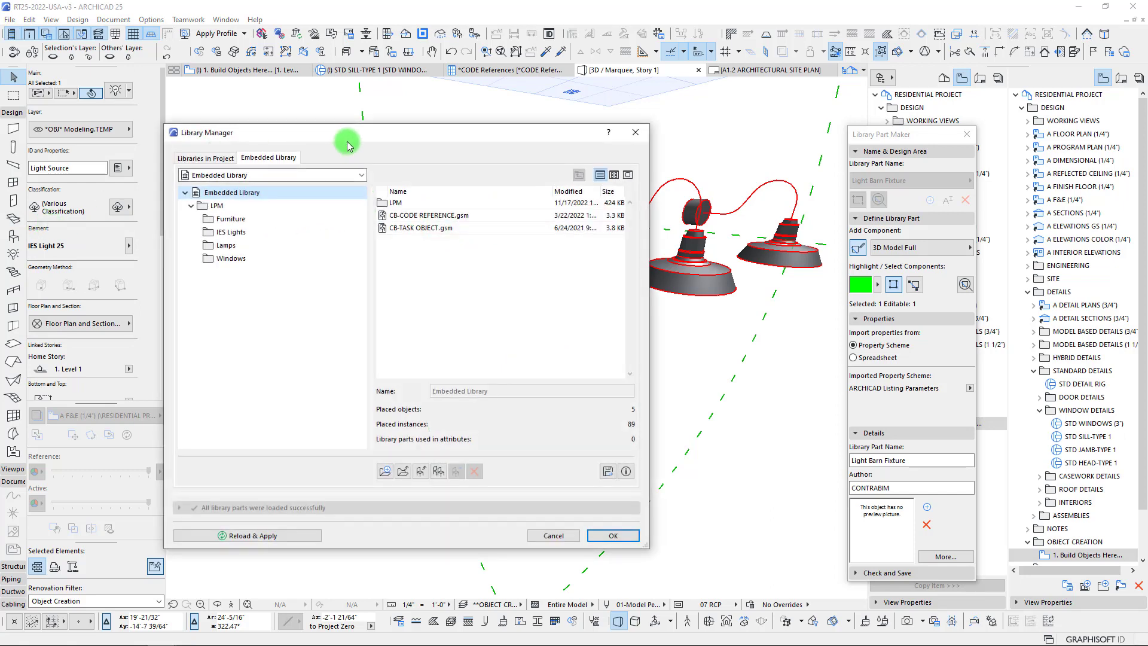
{"action": "left_click_drag", "start_coordinate": [344, 133], "coordinate": [365, 129]}
{"action": "left_click", "coordinate": [242, 227]}
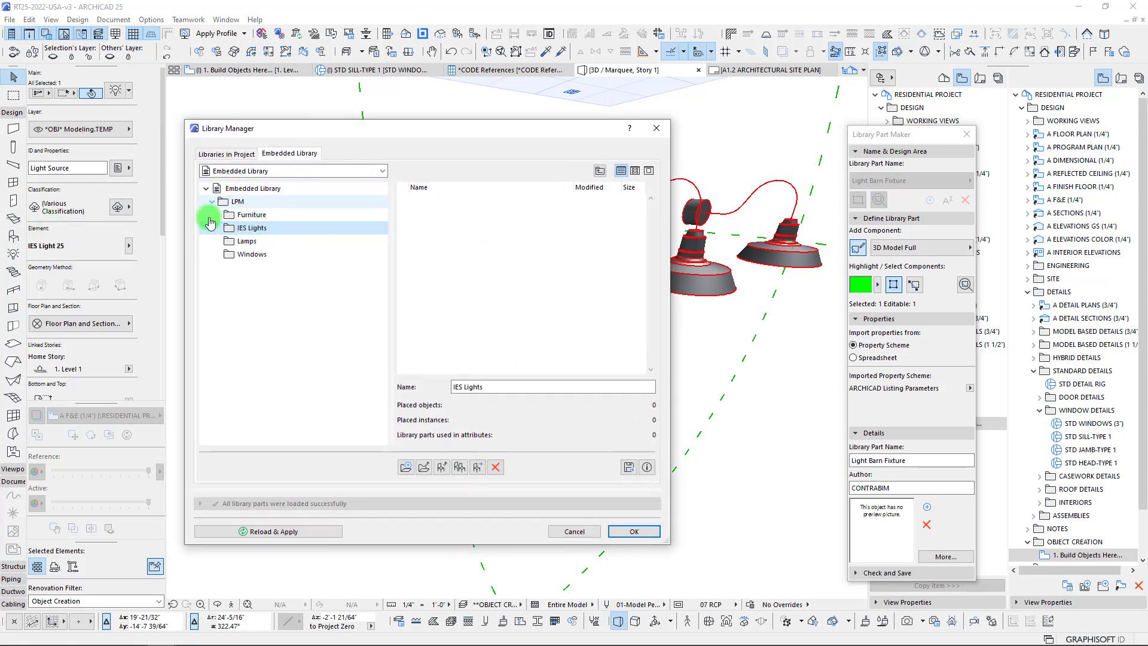
Step: Add WHS16-3000LM - DOME.ies from the 0.WHS16 folder to the IES Lights folder of the embedded library and apply the library changes
{"action": "left_click", "coordinate": [442, 469]}
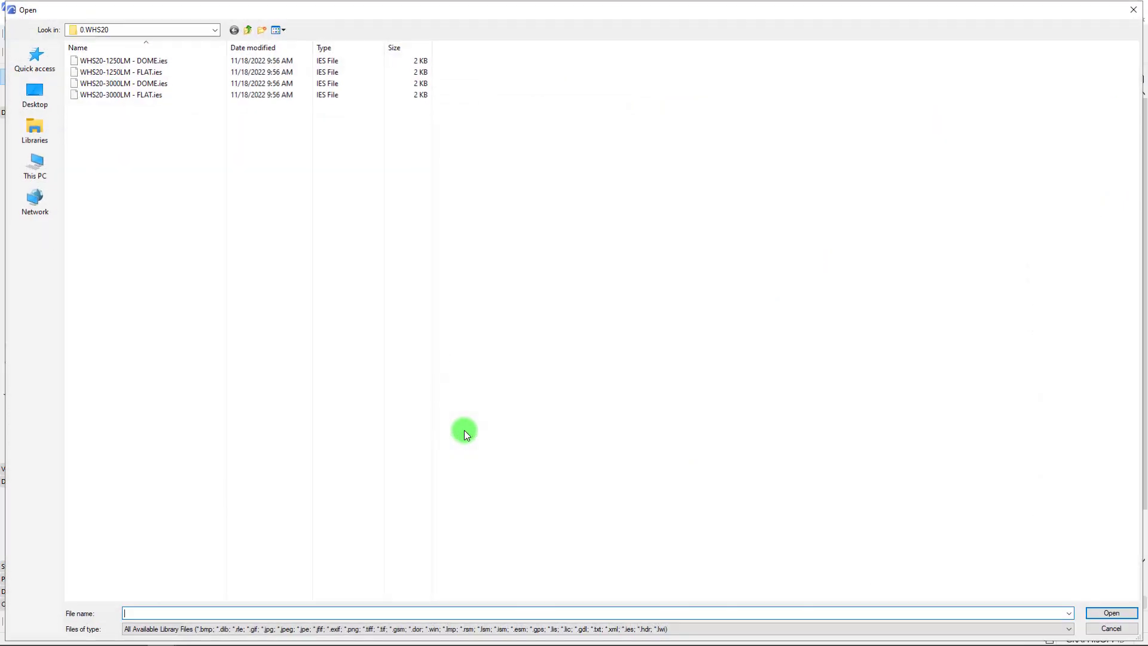
{"action": "left_click", "coordinate": [199, 31]}
{"action": "scroll", "coordinate": [120, 103], "scroll_direction": "up", "scroll_amount": 6}
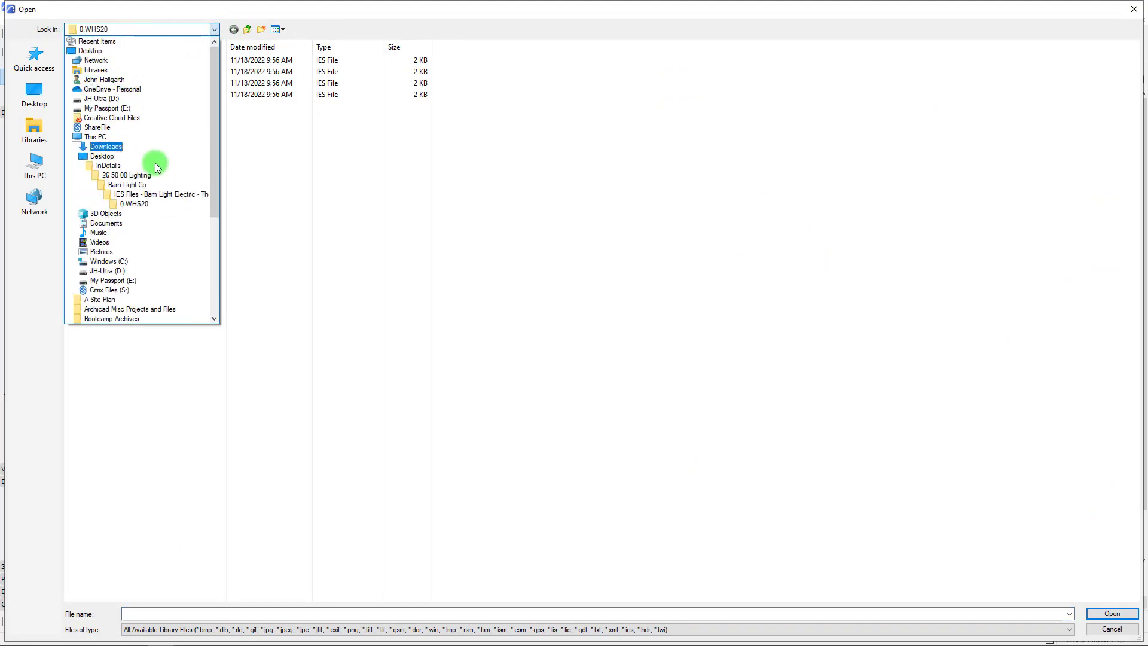
{"action": "left_click", "coordinate": [133, 194]}
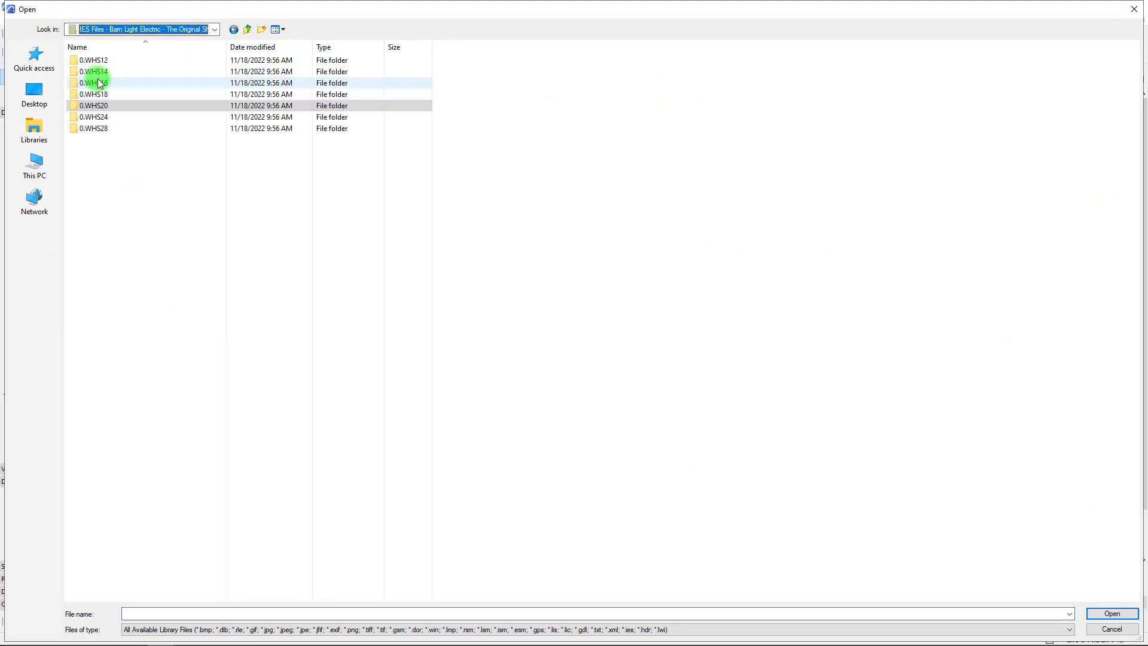
{"action": "double_click", "coordinate": [94, 83]}
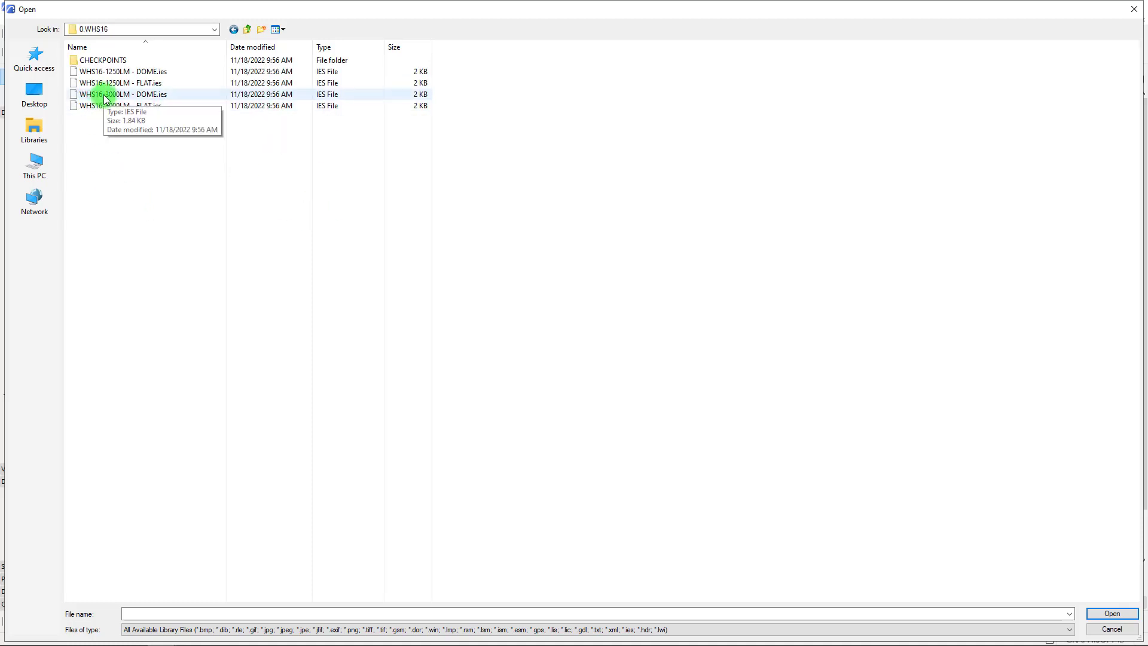
{"action": "left_click", "coordinate": [108, 95]}
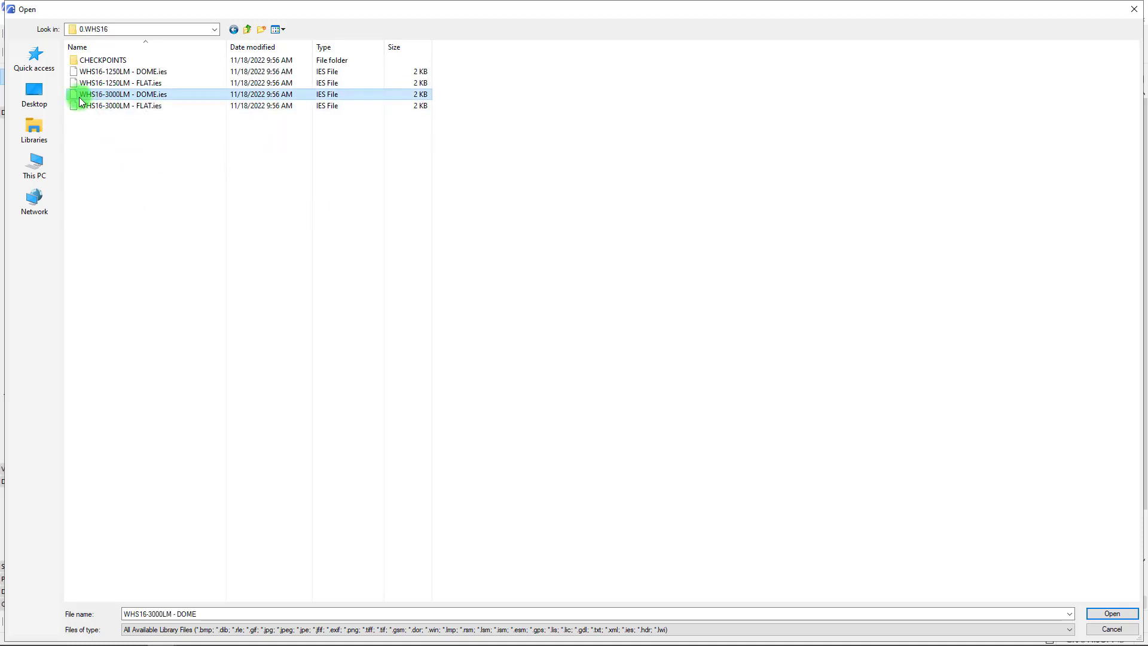
{"action": "left_click", "coordinate": [1112, 614]}
{"action": "left_click", "coordinate": [455, 200]}
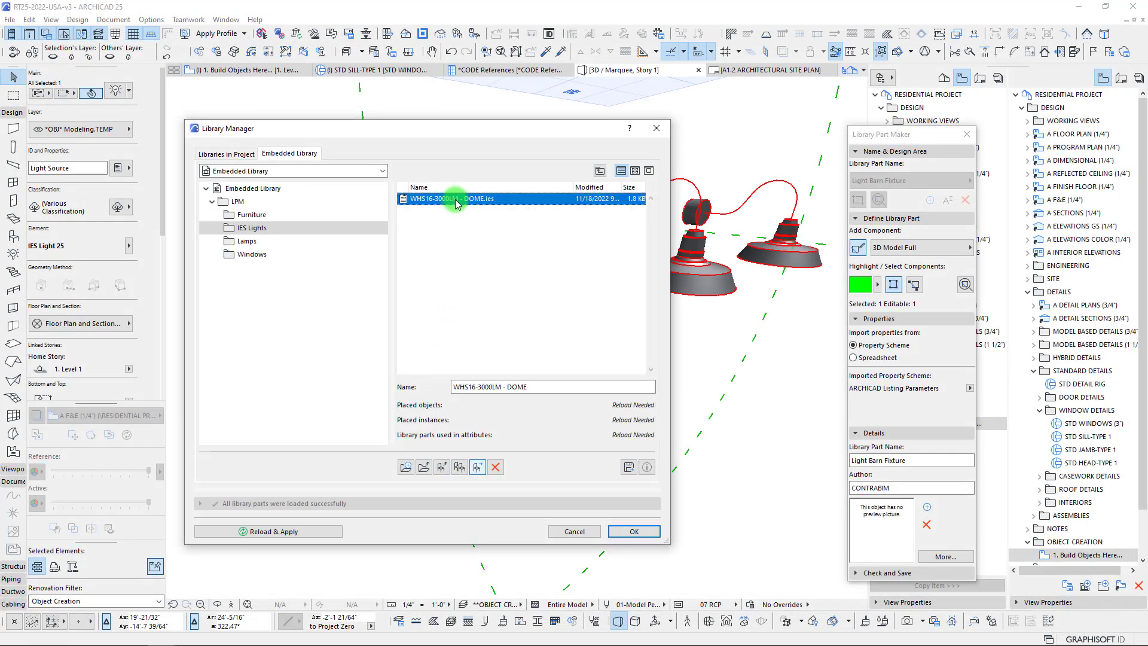
{"action": "left_click_drag", "start_coordinate": [464, 128], "coordinate": [434, 114]}
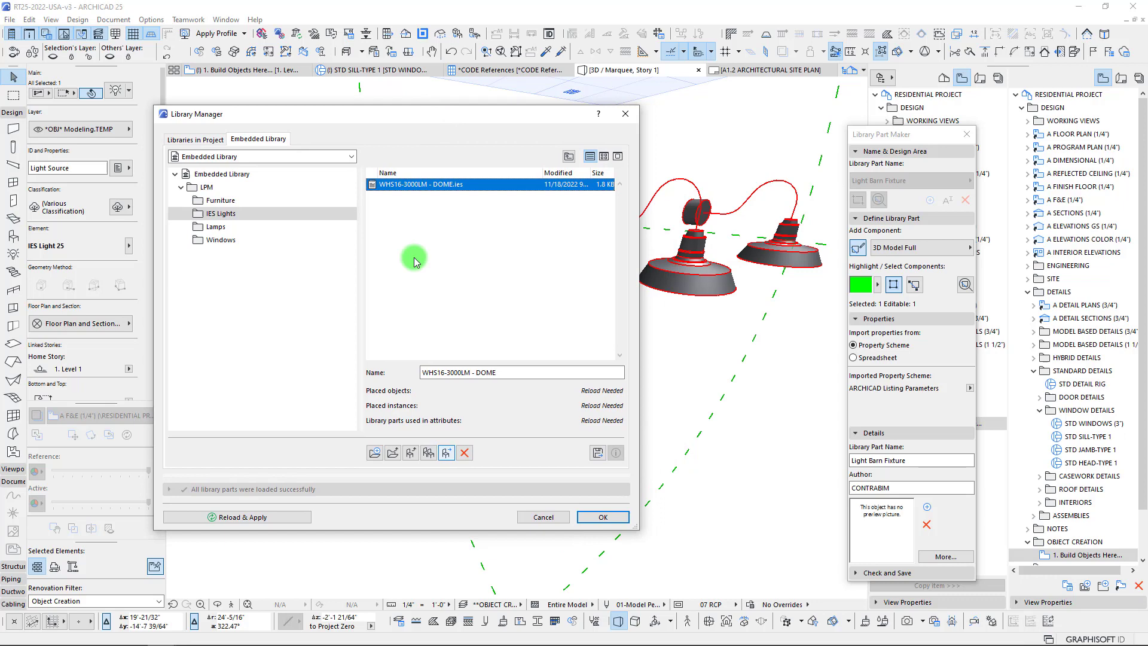
{"action": "left_click", "coordinate": [603, 516]}
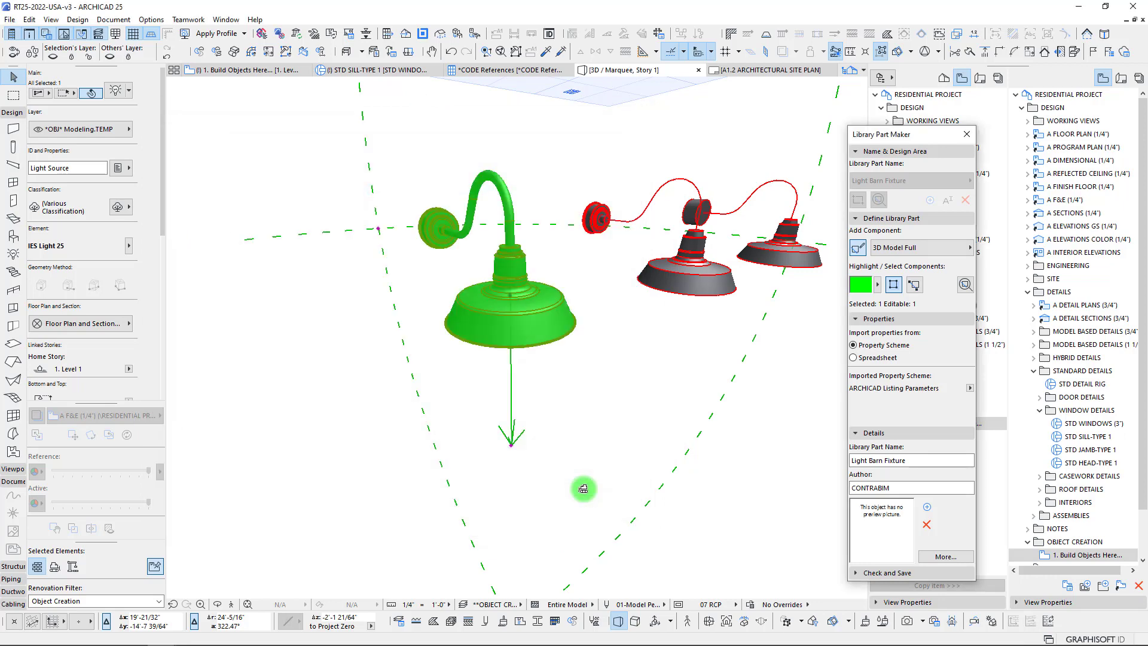
Step: Open the IES light source's settings and set its photometric file to WHS16-3000LM - DOME.ies
{"action": "middle_click_drag", "start_coordinate": [538, 309], "coordinate": [358, 234], "text": "shift"}
{"action": "left_click", "coordinate": [94, 93]}
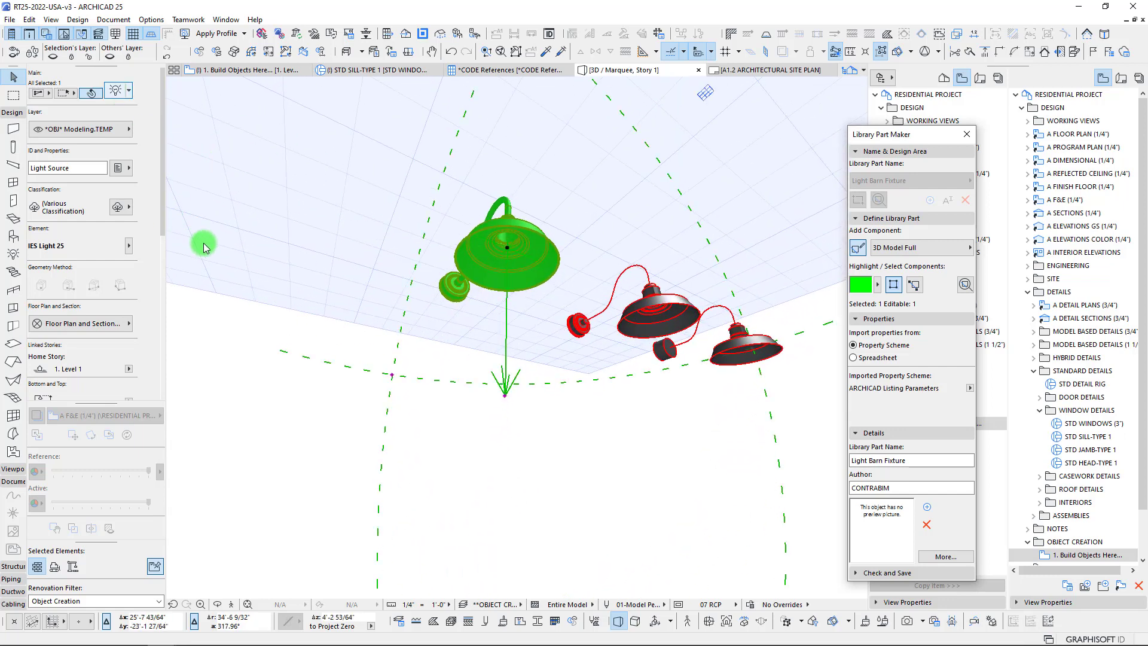
{"action": "key", "text": "ctrl+t"}
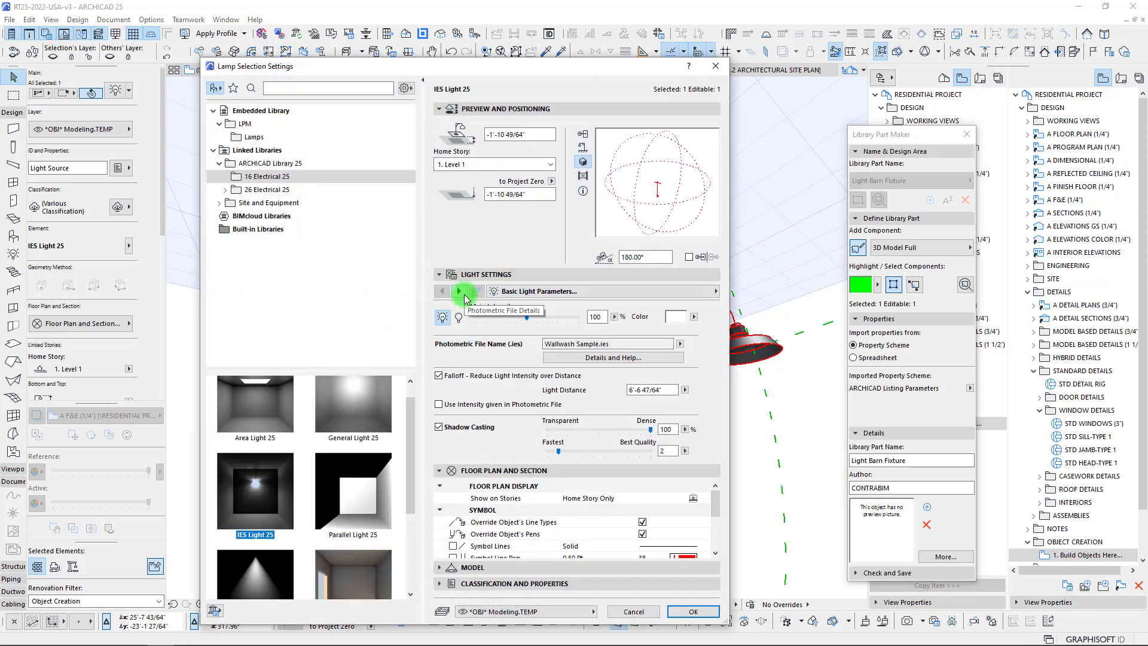
{"action": "left_click", "coordinate": [680, 343]}
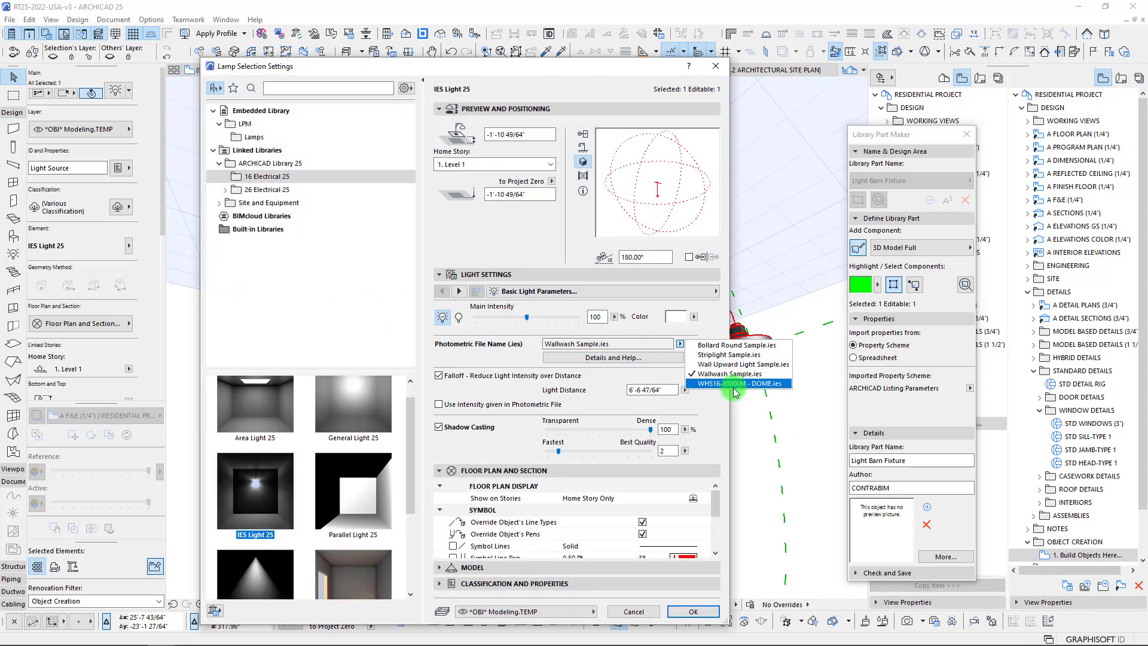
{"action": "left_click", "coordinate": [713, 385]}
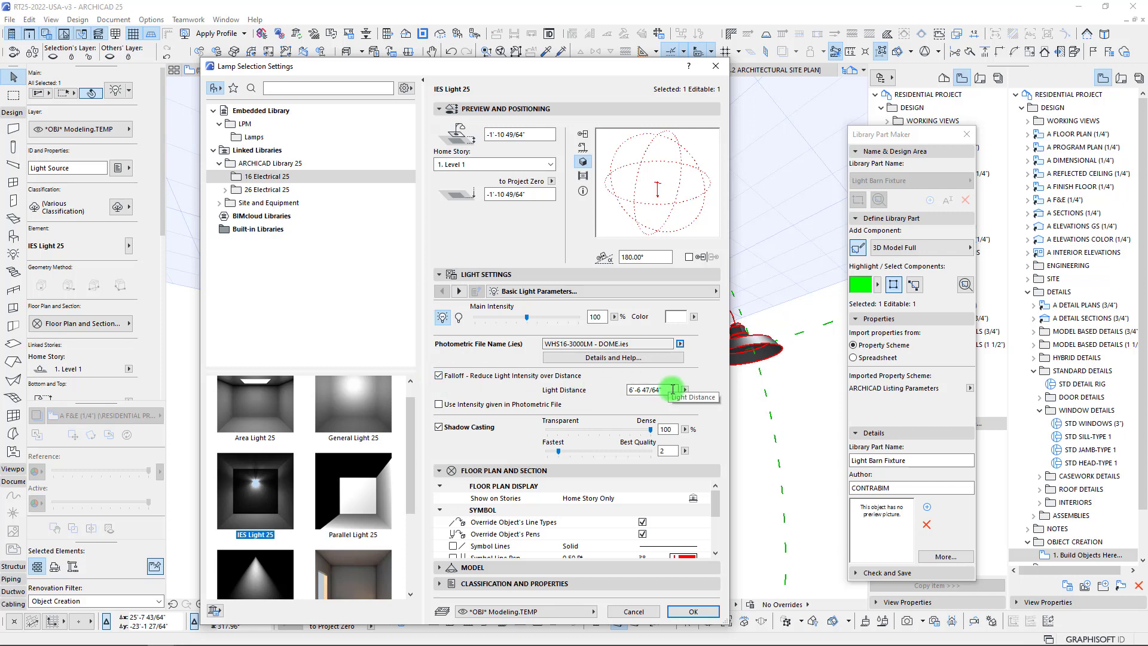
Step: Turn off the light's falloff over distance and enable the use of the intensity given in the photometric file
{"action": "left_click_drag", "start_coordinate": [673, 389], "coordinate": [625, 394]}
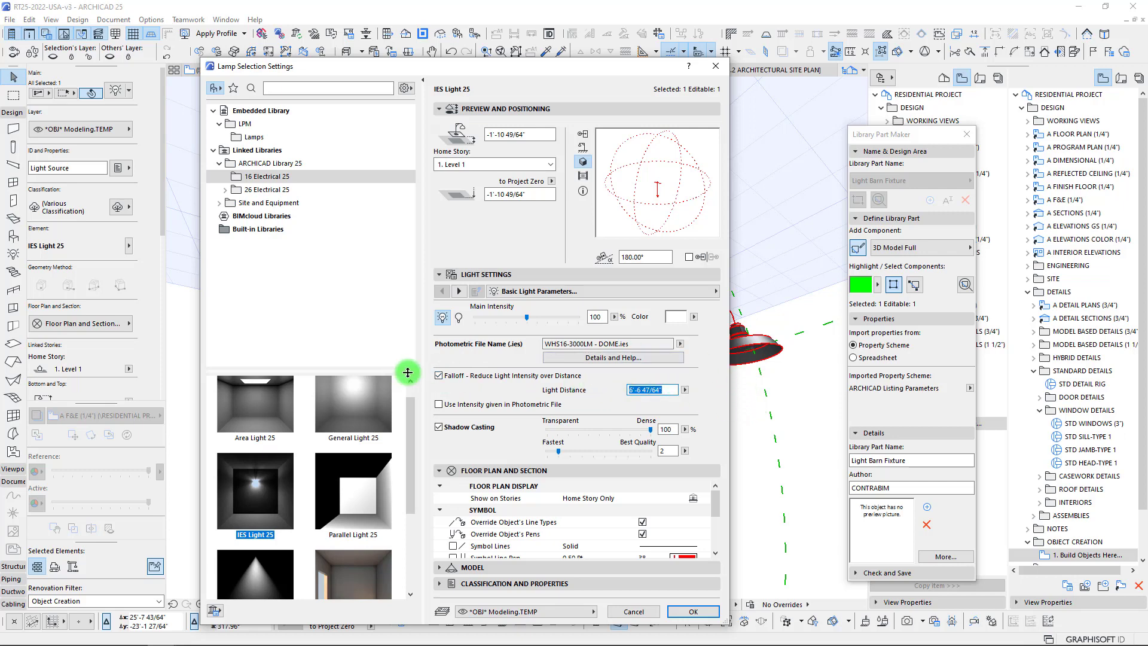
{"action": "left_click", "coordinate": [449, 378]}
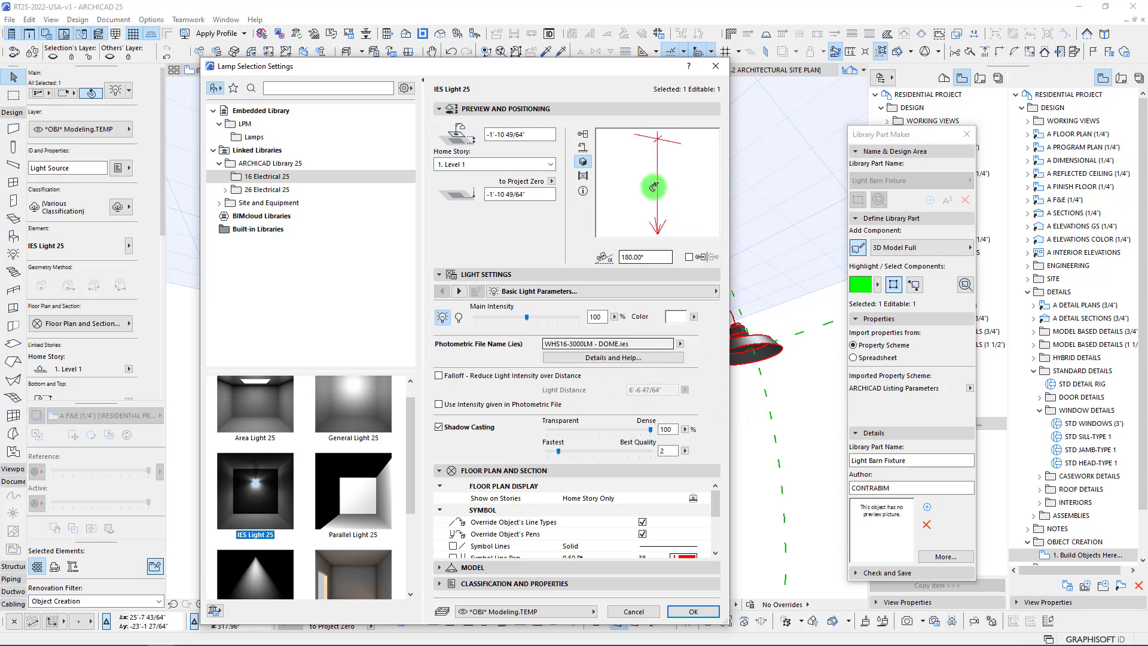
{"action": "left_click", "coordinate": [449, 379]}
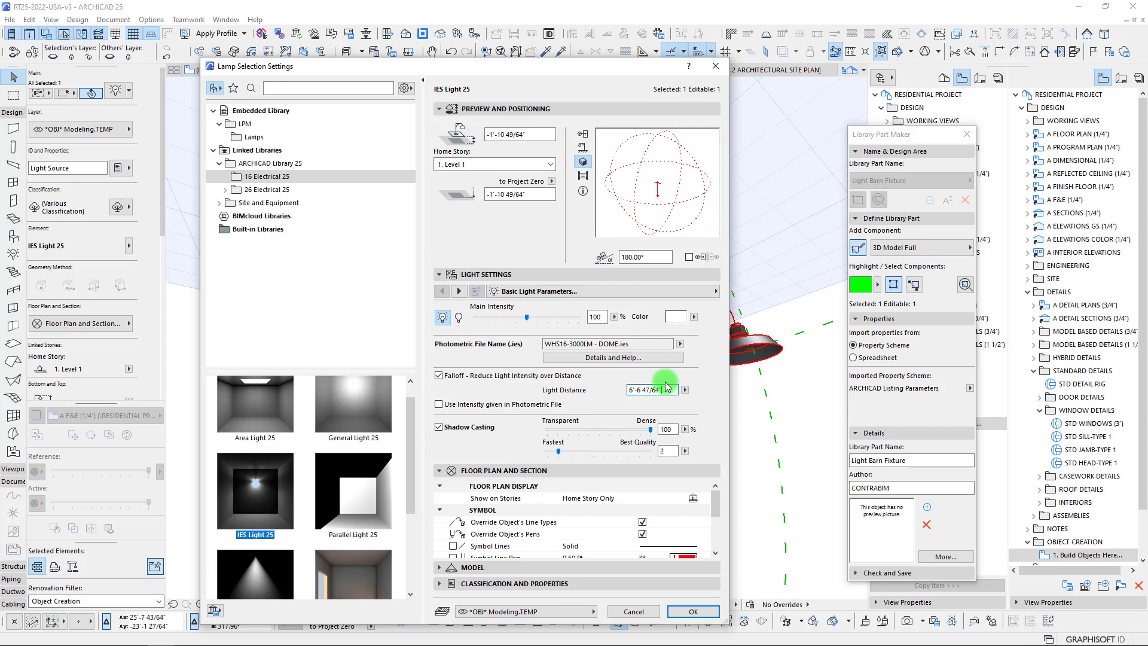
{"action": "left_click_drag", "start_coordinate": [667, 389], "coordinate": [591, 395]}
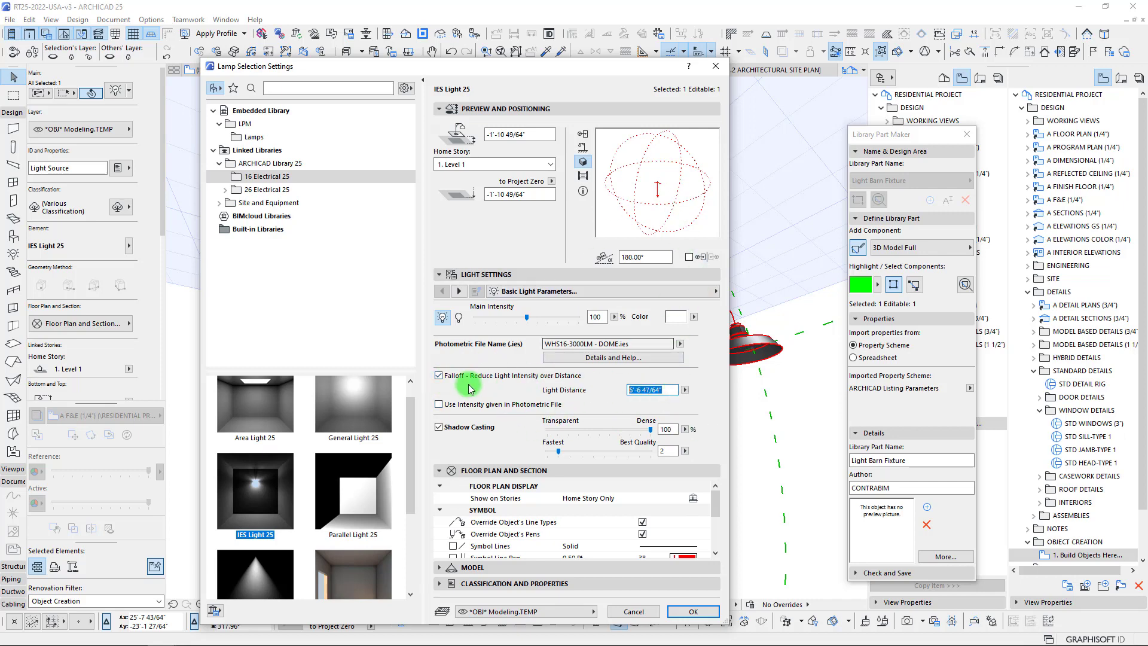
{"action": "left_click_drag", "start_coordinate": [588, 74], "coordinate": [535, 58]}
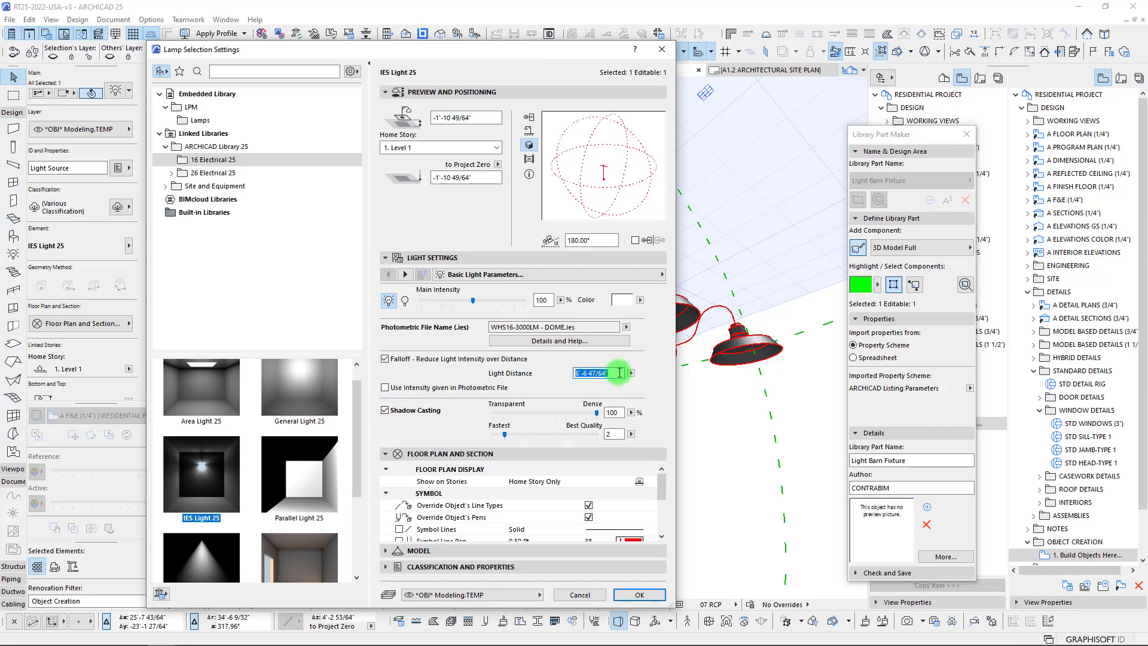
{"action": "left_click", "coordinate": [385, 360]}
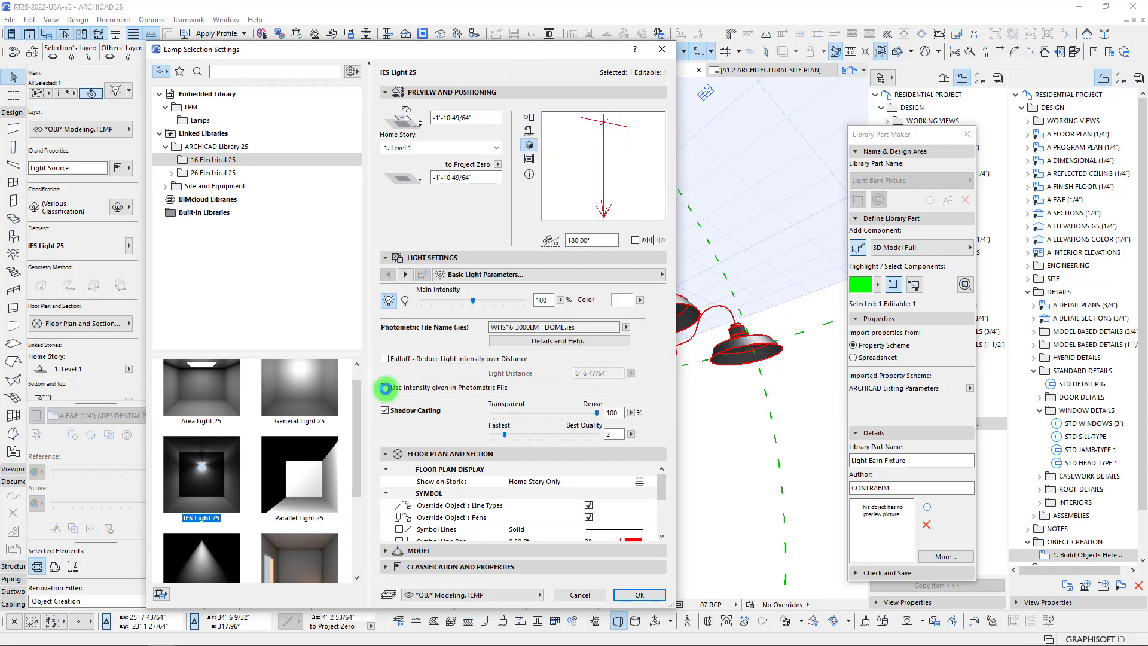
{"action": "left_click", "coordinate": [386, 388]}
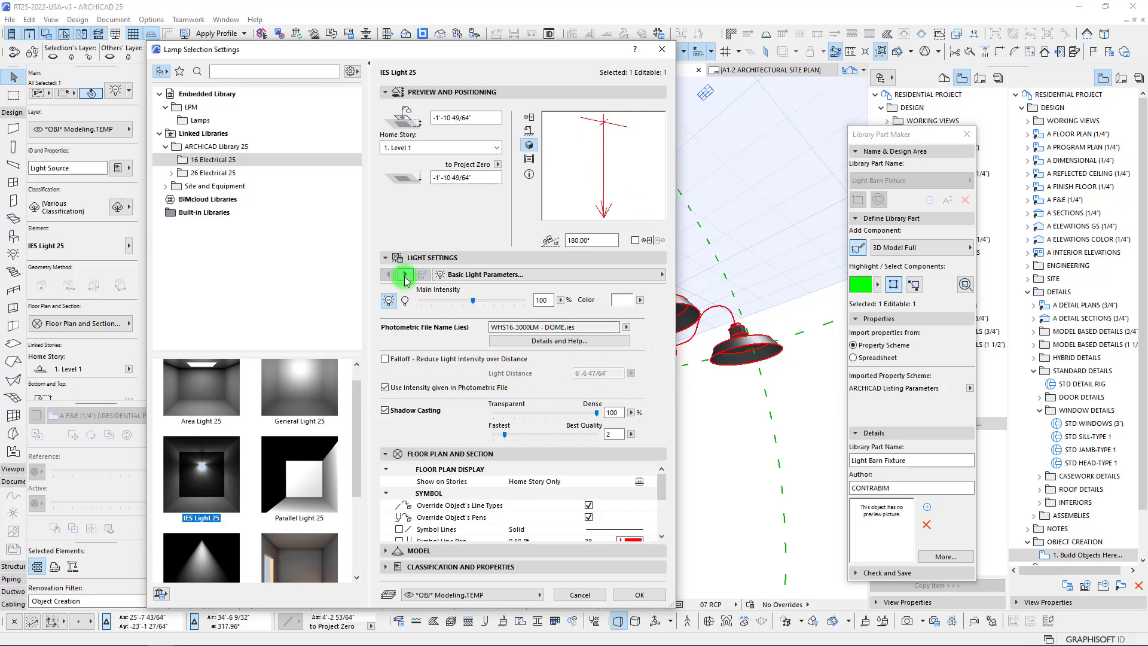
Step: In the photometric file details, enable the area shape and size given in the file, and apply the lamp settings
{"action": "left_click", "coordinate": [405, 275]}
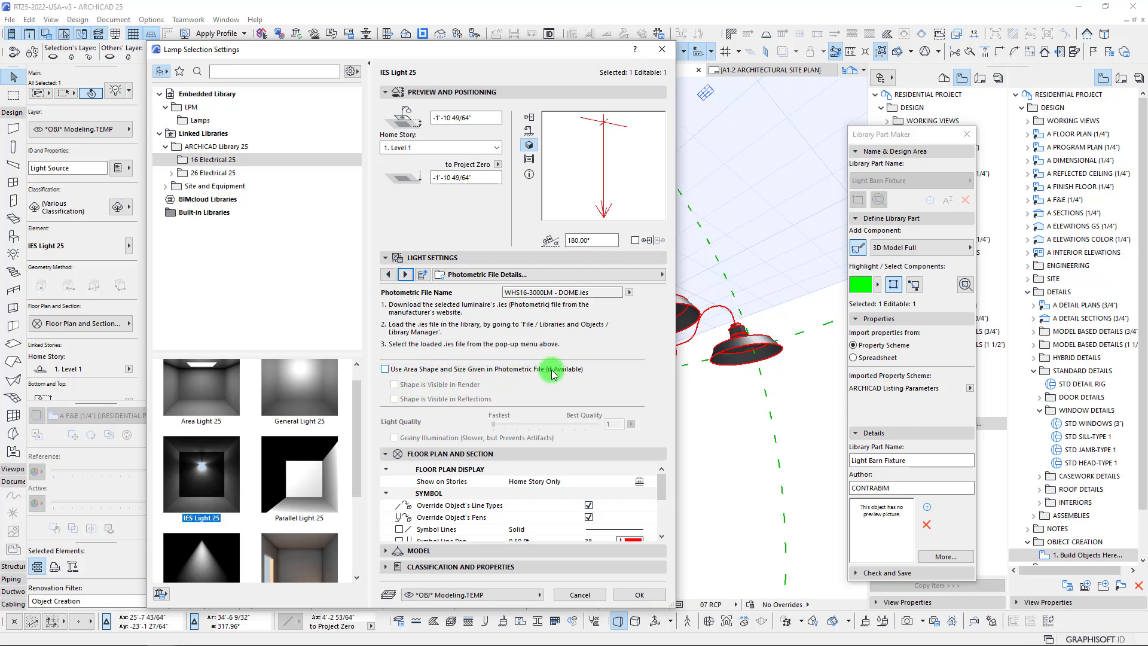
{"action": "left_click", "coordinate": [395, 373]}
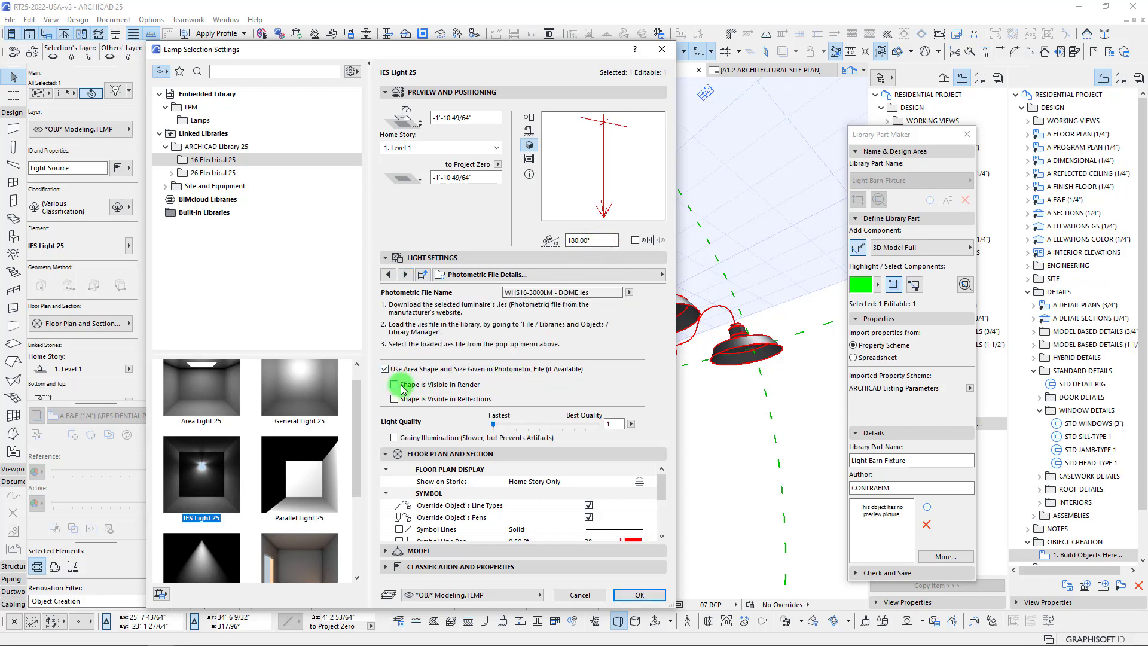
{"action": "left_click", "coordinate": [394, 399]}
{"action": "left_click", "coordinate": [395, 384]}
{"action": "left_click", "coordinate": [394, 398]}
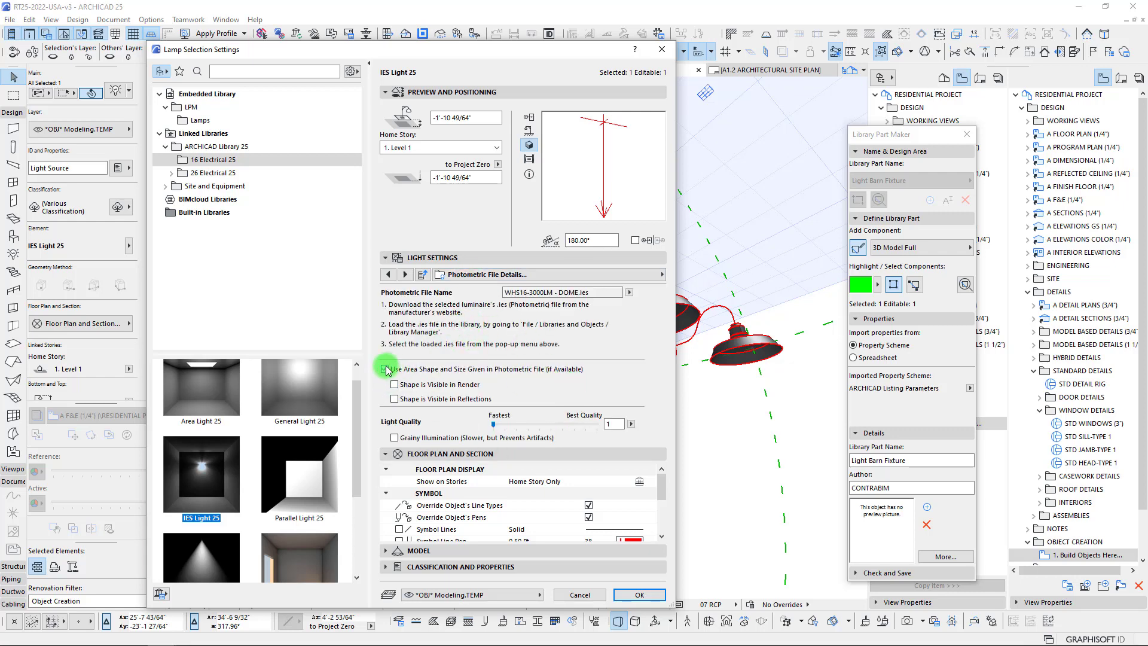
{"action": "left_click", "coordinate": [642, 596]}
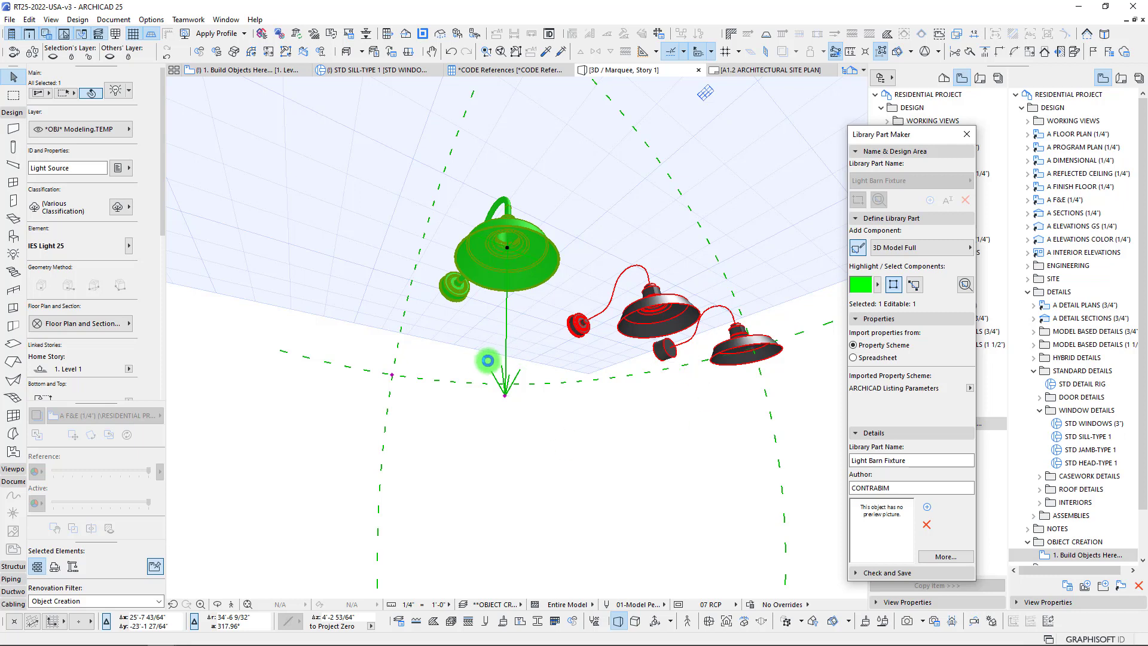
{"action": "scroll", "coordinate": [488, 360], "scroll_direction": "down", "scroll_amount": 5}
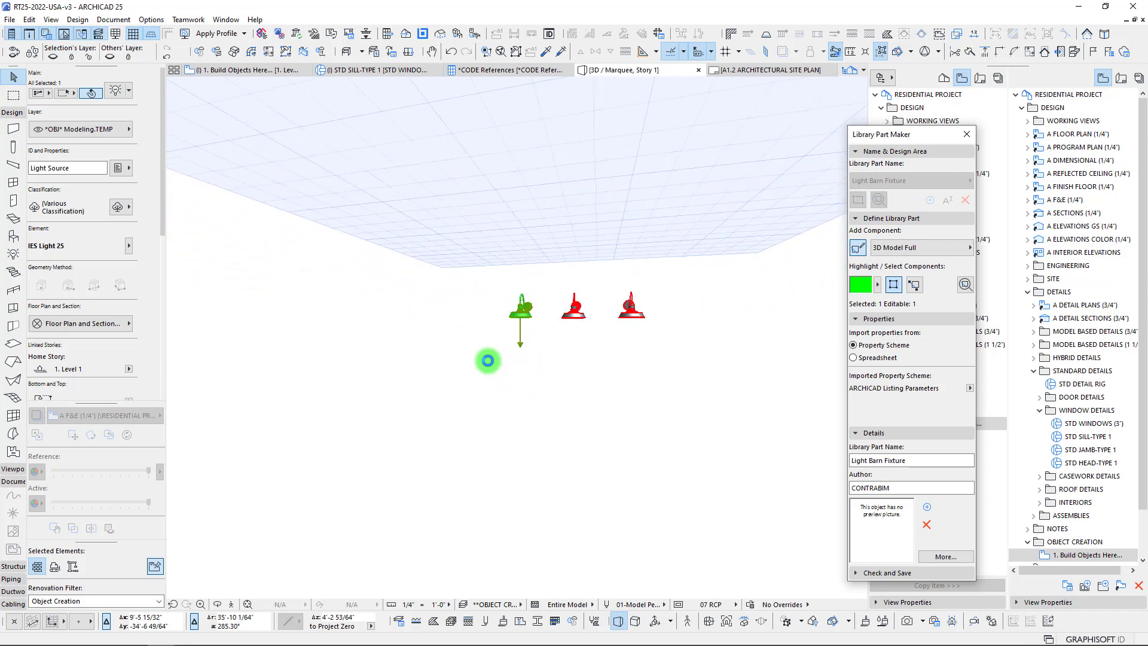
{"action": "scroll", "coordinate": [487, 361], "scroll_direction": "up", "scroll_amount": 4}
{"action": "middle_click_drag", "start_coordinate": [487, 360], "coordinate": [501, 243], "text": "shift"}
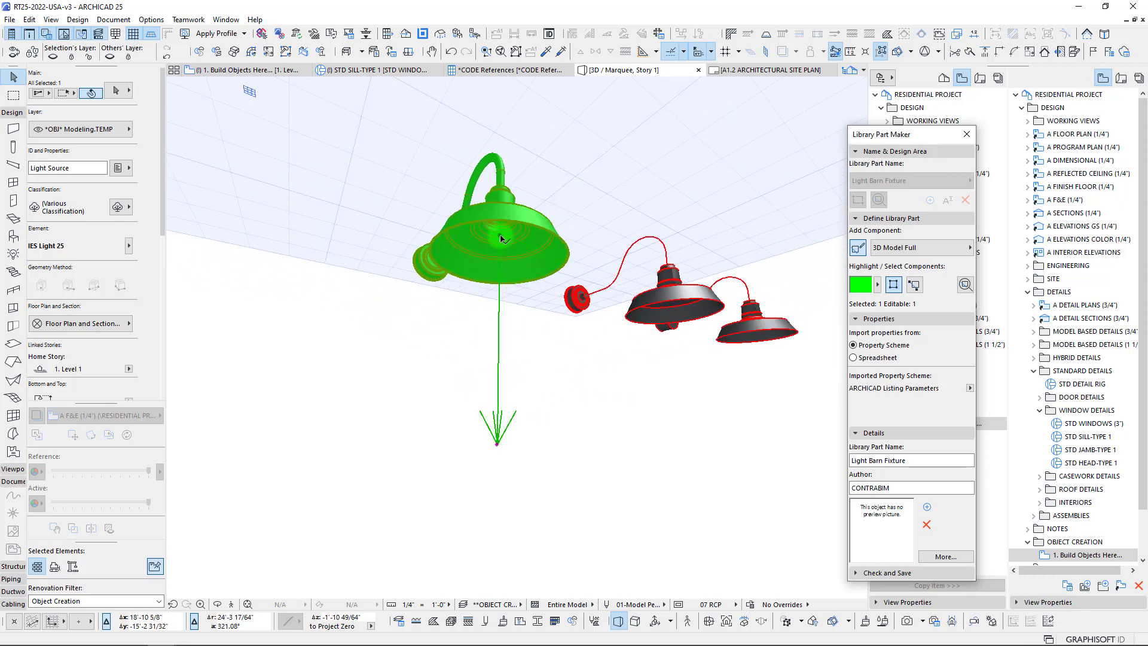
{"action": "key", "text": "ctrl+d"}
{"action": "key", "text": "Escape"}
Step: On the floor plan, copy the IES light source from the full 3D model to the center of the middle fixture model
{"action": "key", "text": "F2"}
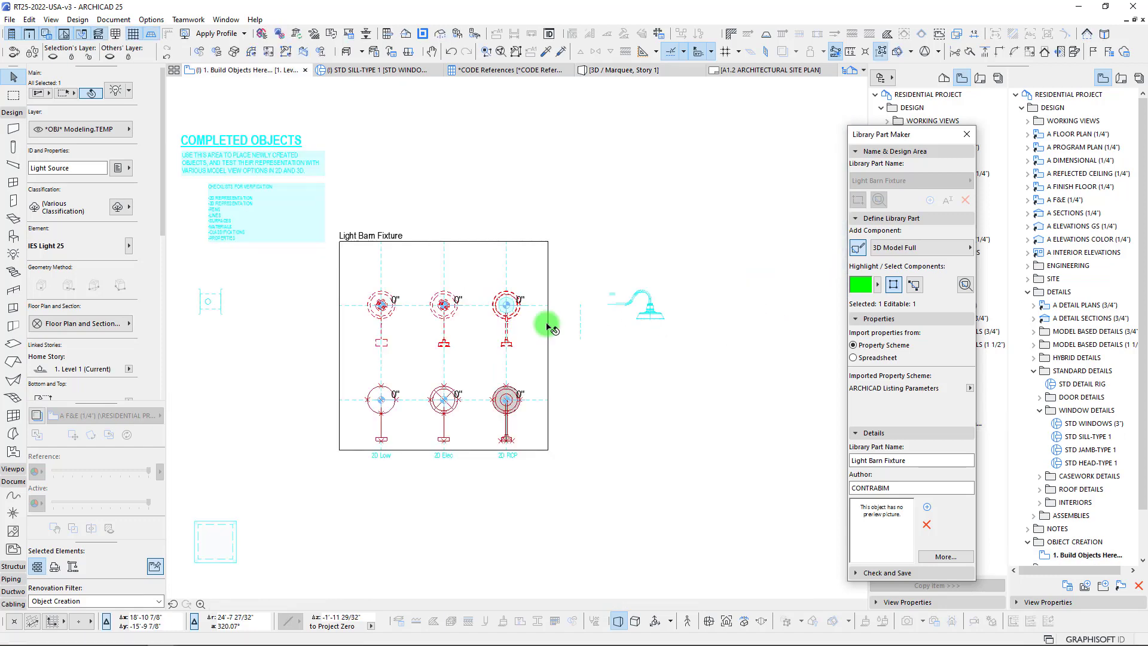
{"action": "key", "text": "Escape"}
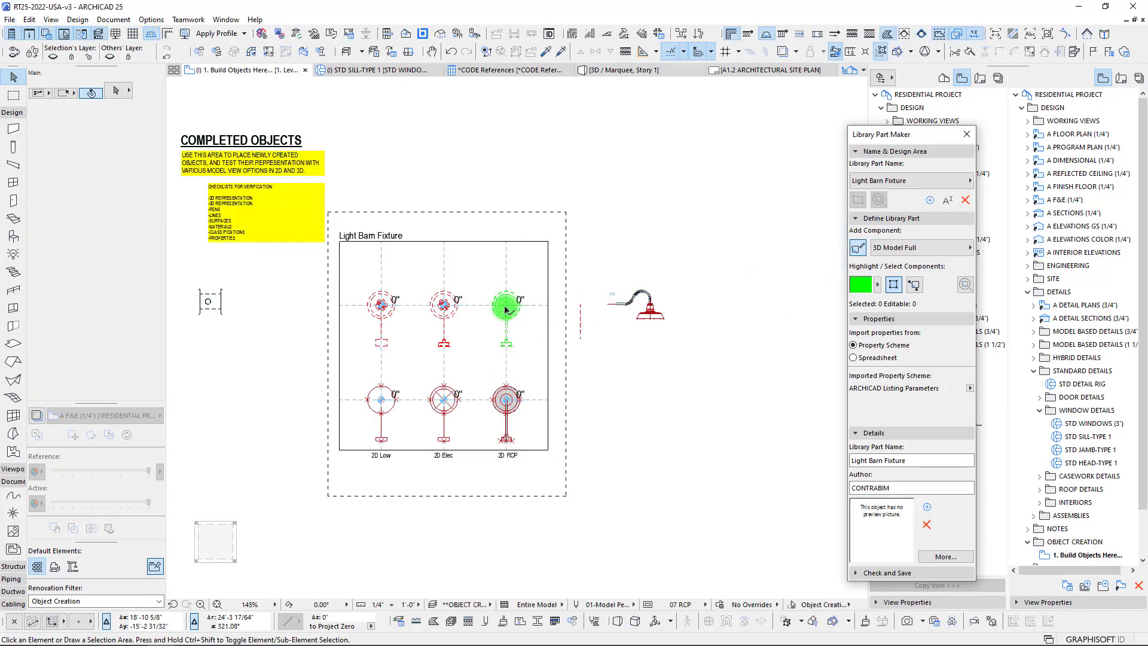
{"action": "scroll", "coordinate": [511, 308], "scroll_direction": "up", "scroll_amount": 3}
{"action": "scroll", "coordinate": [507, 309], "scroll_direction": "up", "scroll_amount": 3}
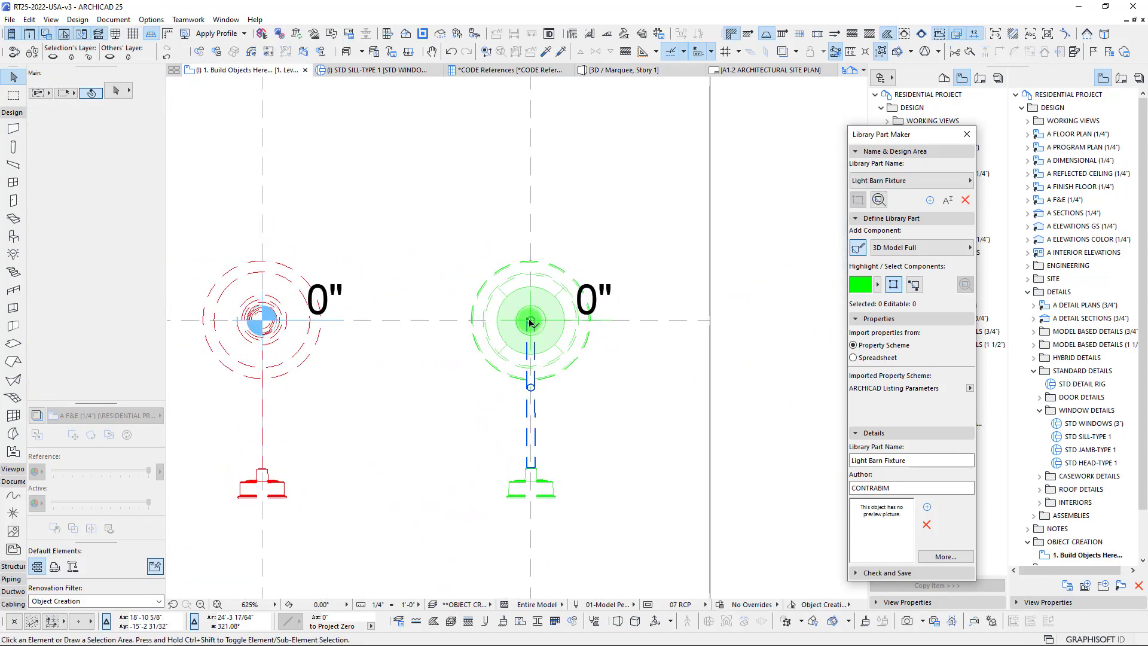
{"action": "left_click", "coordinate": [532, 286]}
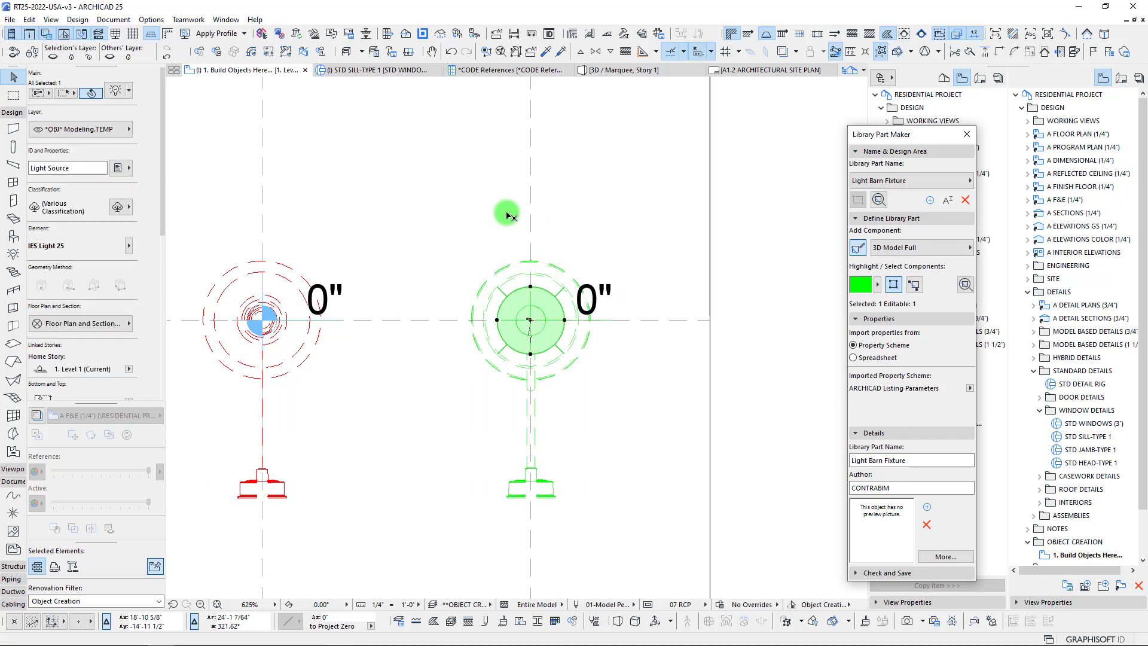
{"action": "mouse_move", "coordinate": [529, 323]}
{"action": "left_mouse_down"}
{"action": "mouse_move", "coordinate": [244, 320]}
{"action": "mouse_move", "coordinate": [298, 299]}
{"action": "mouse_move", "coordinate": [284, 329]}
{"action": "mouse_move", "coordinate": [263, 321]}
{"action": "left_mouse_up"}
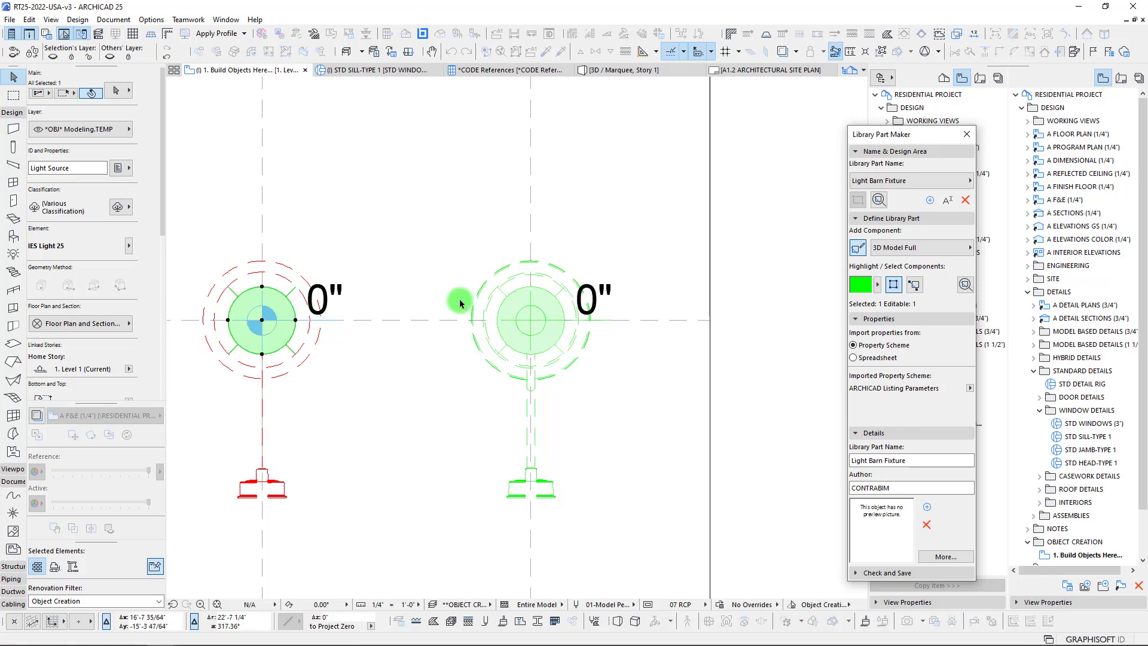
Step: Assign the copied light source on the middle fixture to the 3D Model Simplified component
{"action": "left_click", "coordinate": [913, 250]}
{"action": "left_click", "coordinate": [1010, 280]}
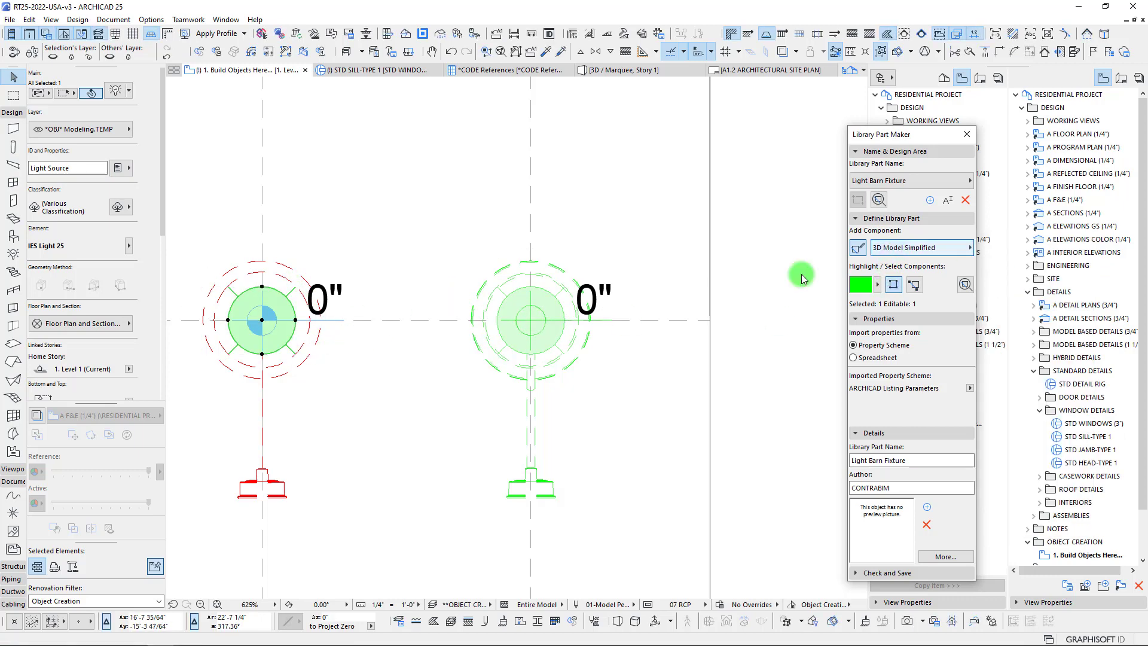
{"action": "scroll", "coordinate": [325, 327], "scroll_direction": "down", "scroll_amount": 4}
{"action": "middle_click_drag", "start_coordinate": [329, 328], "coordinate": [464, 298]}
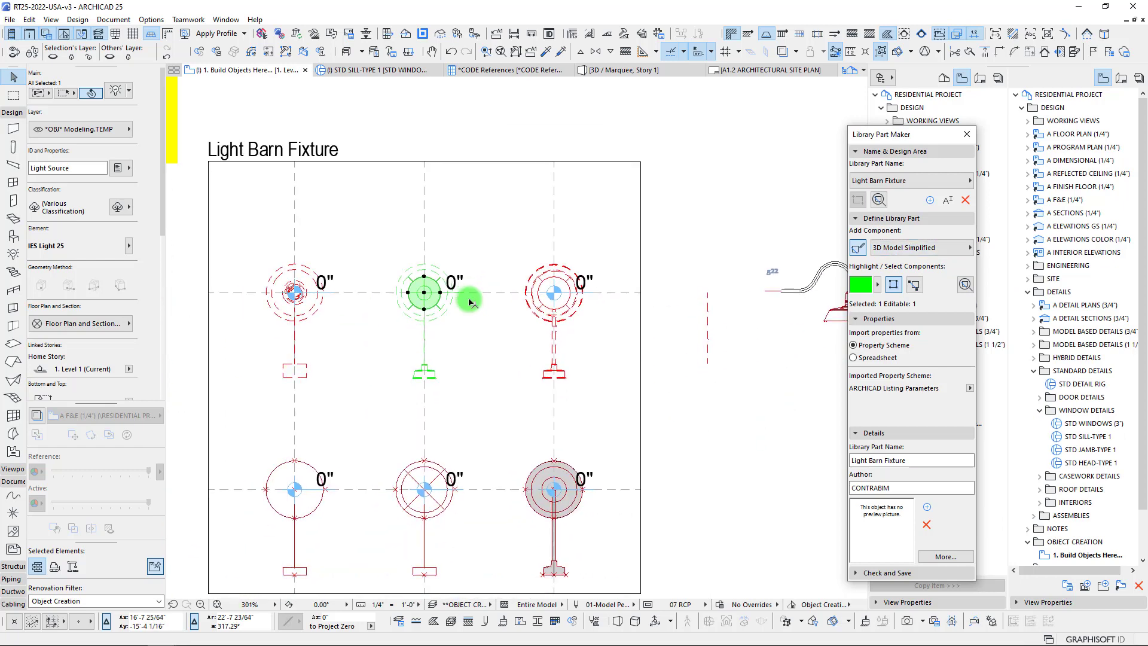
Step: Try the 02 Full Detail model view option on the floor plan, and set it to 04 Med Detail
{"action": "left_click", "coordinate": [682, 605]}
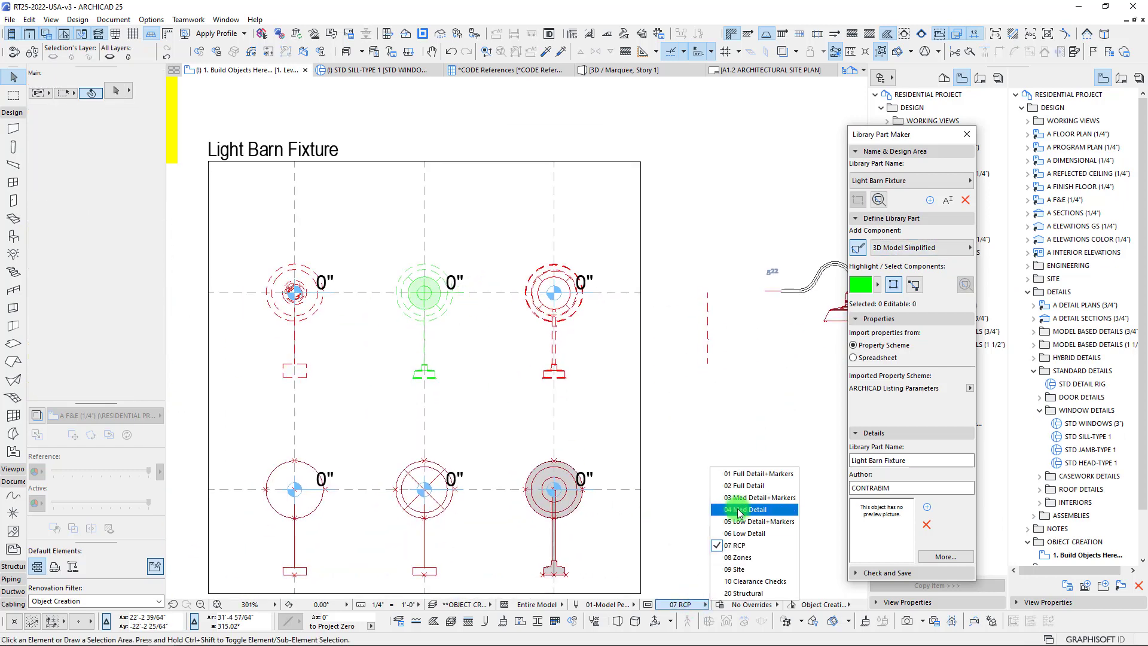
{"action": "left_click", "coordinate": [726, 476]}
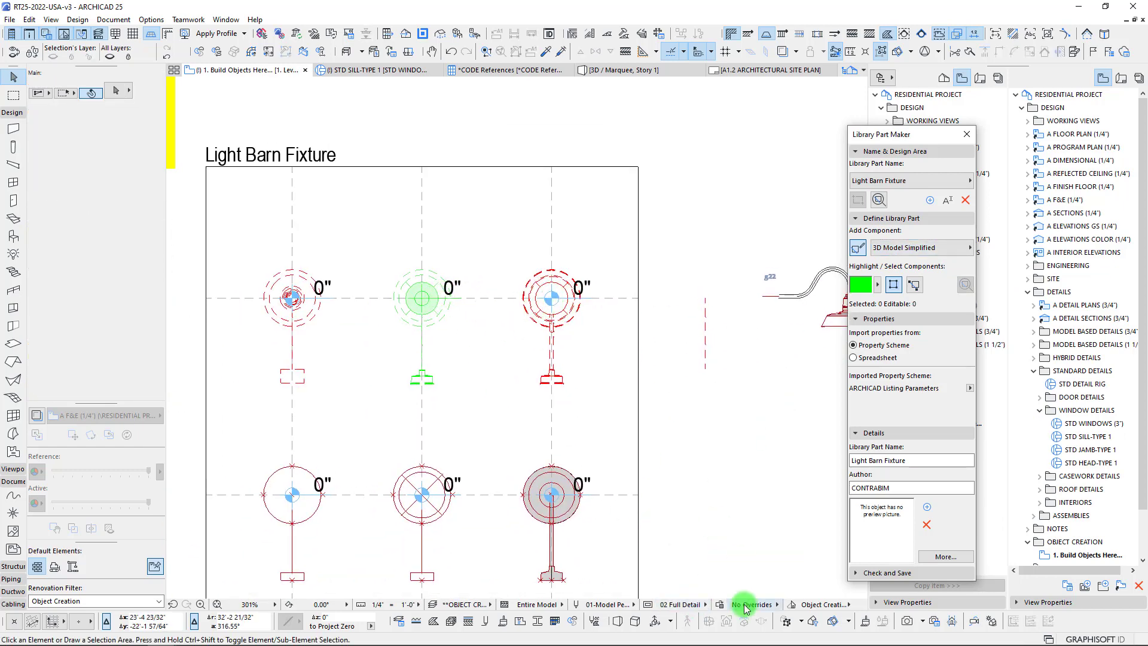
{"action": "left_click", "coordinate": [682, 605]}
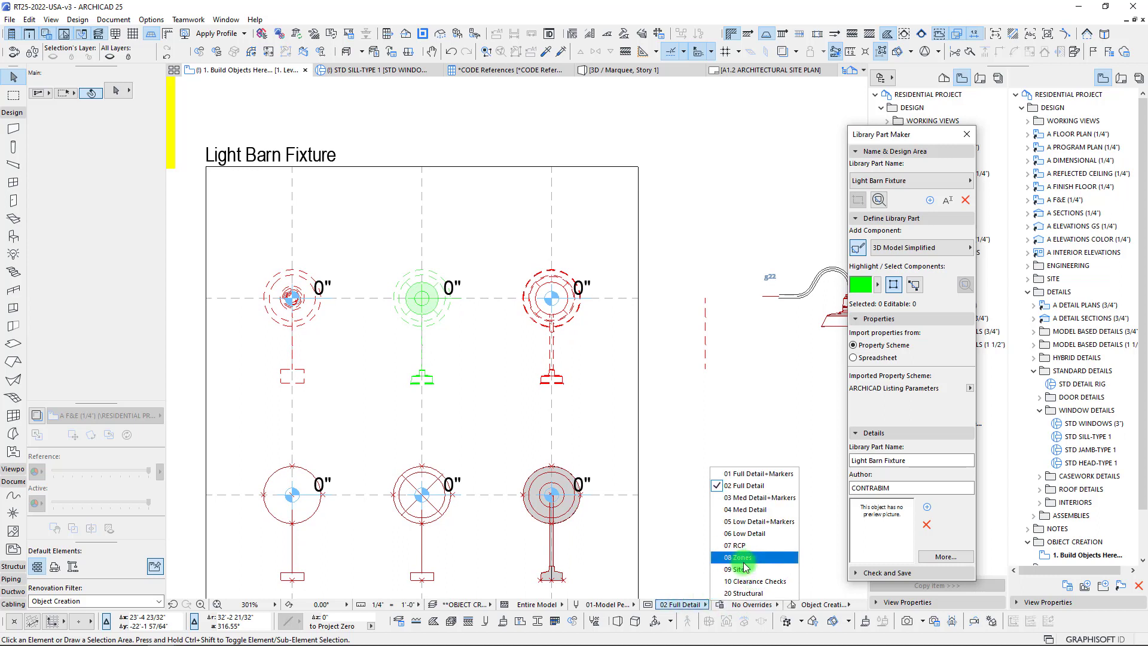
{"action": "left_click", "coordinate": [743, 509]}
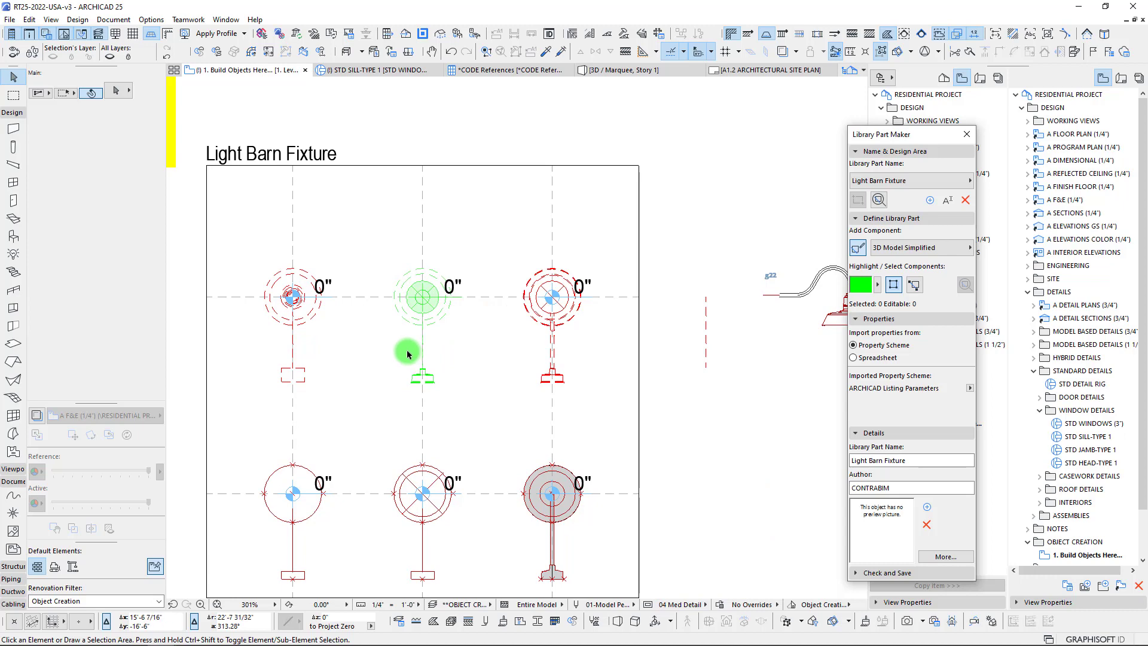
Step: Highlight the elements assigned to the 3D Model Full component in the Light Barn Fixture design area
{"action": "scroll", "coordinate": [407, 354], "scroll_direction": "down", "scroll_amount": 2}
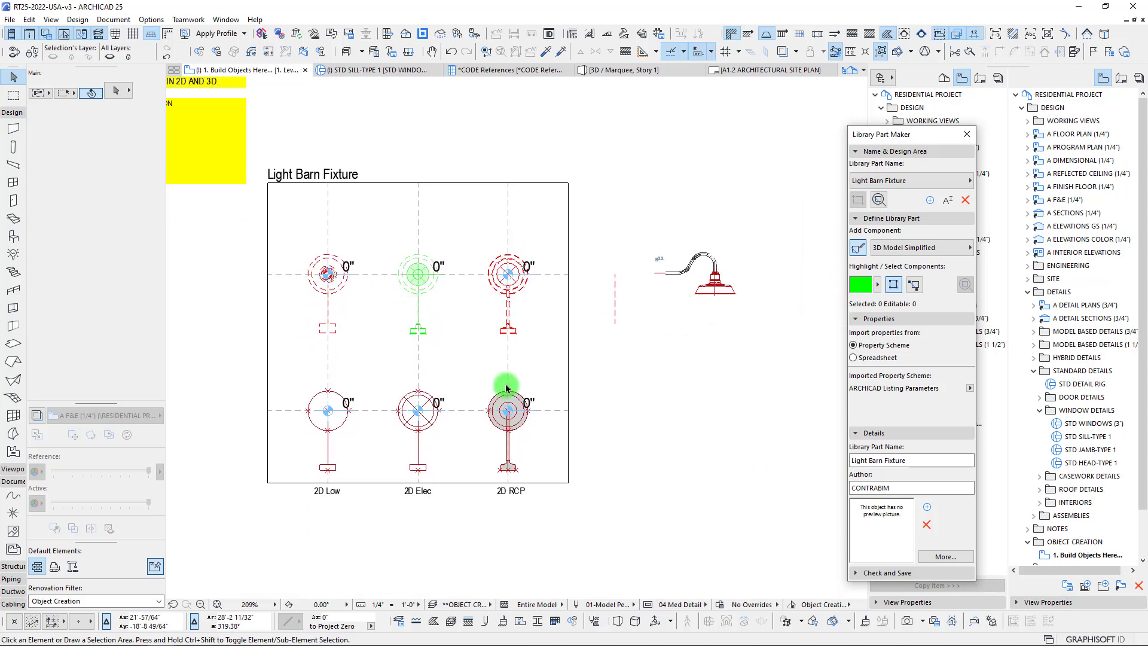
{"action": "scroll", "coordinate": [472, 377], "scroll_direction": "up", "scroll_amount": 2}
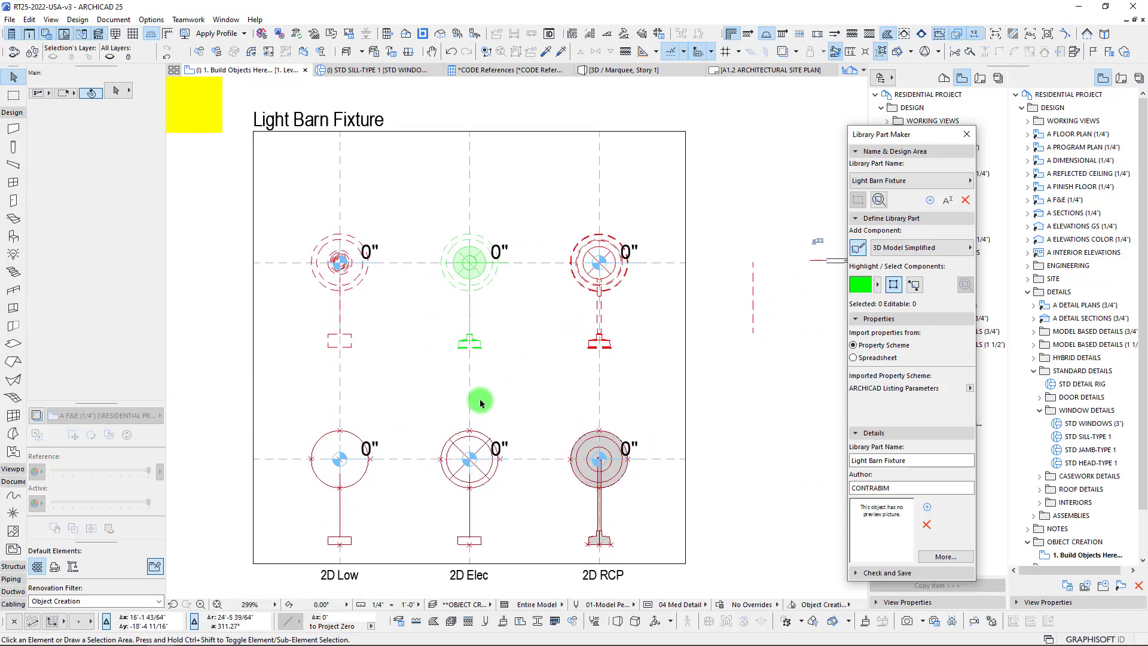
{"action": "scroll", "coordinate": [468, 399], "scroll_direction": "down", "scroll_amount": 2}
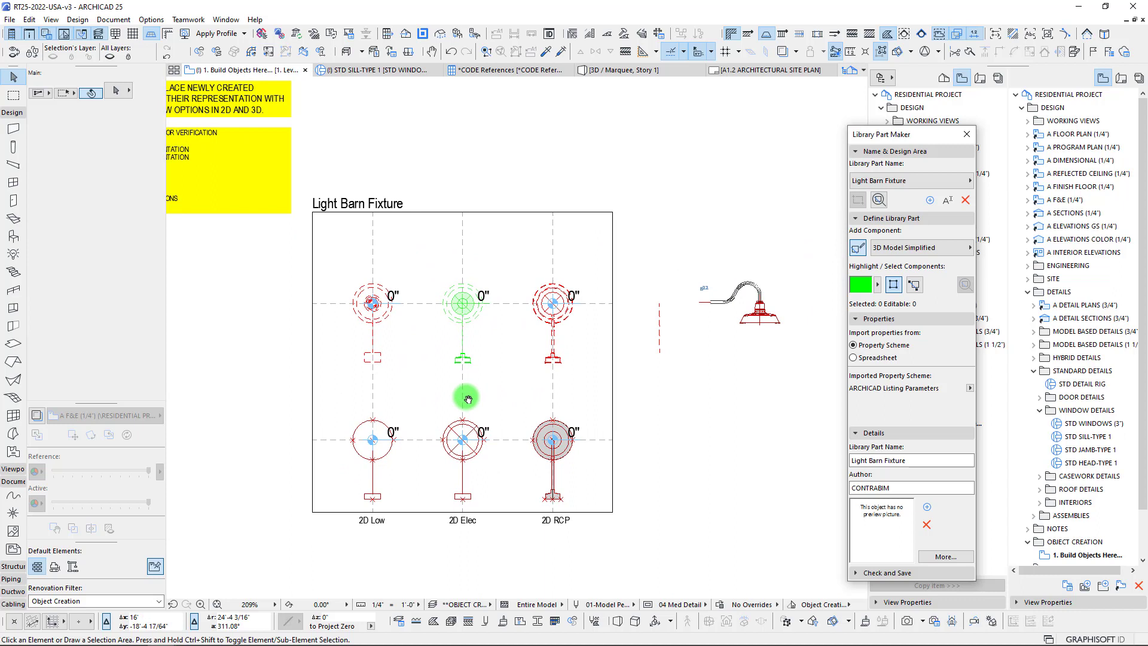
{"action": "middle_click_drag", "start_coordinate": [528, 389], "coordinate": [498, 373]}
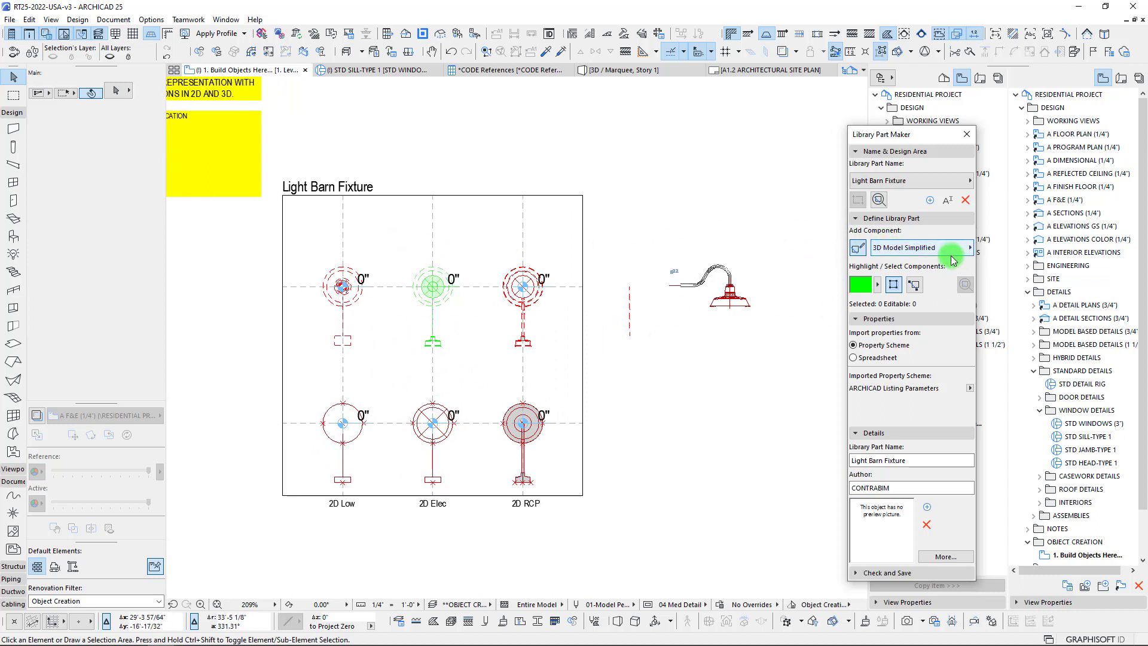
{"action": "left_click", "coordinate": [951, 254]}
{"action": "left_click", "coordinate": [956, 287]}
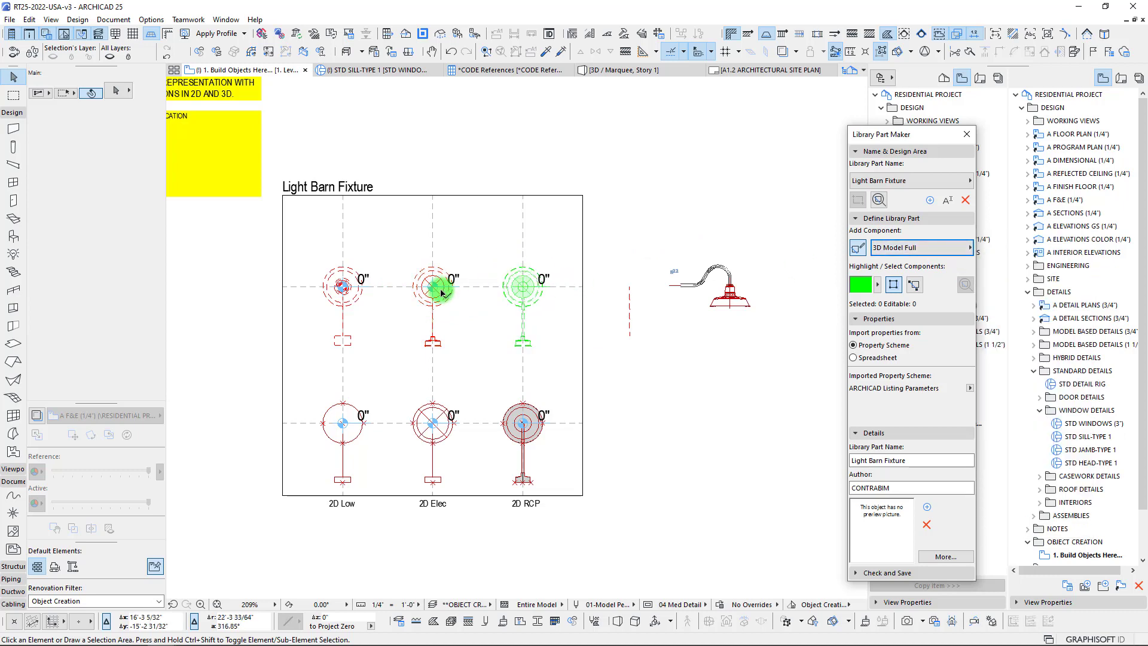
{"action": "middle_click_drag", "start_coordinate": [440, 293], "coordinate": [462, 282]}
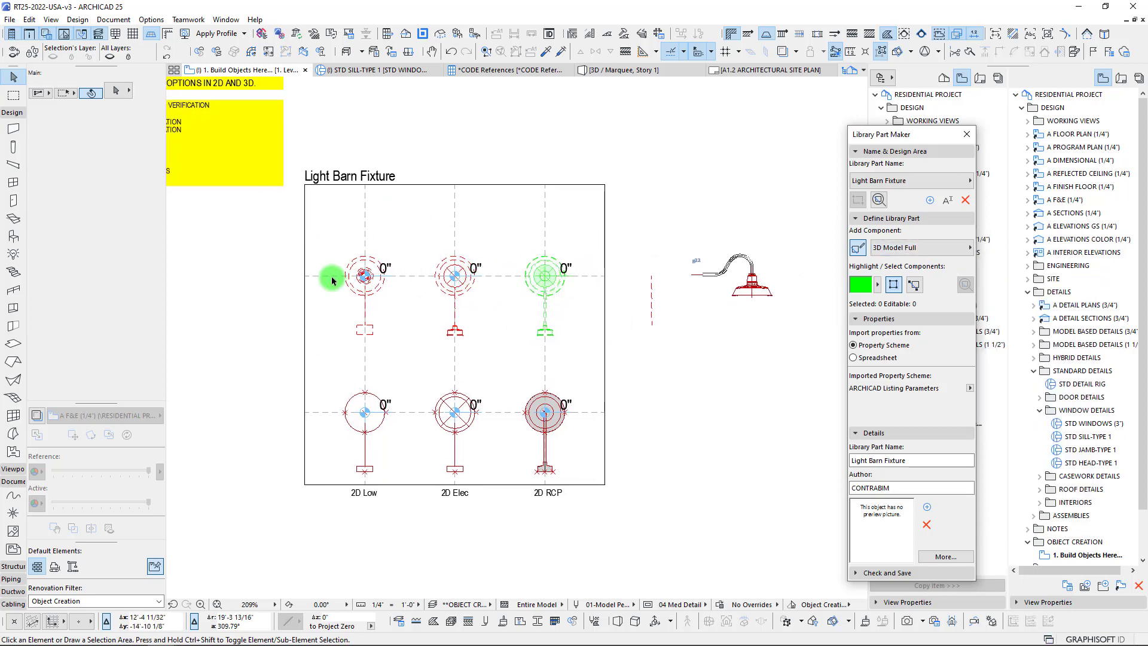
{"action": "middle_click_drag", "start_coordinate": [369, 343], "coordinate": [375, 364]}
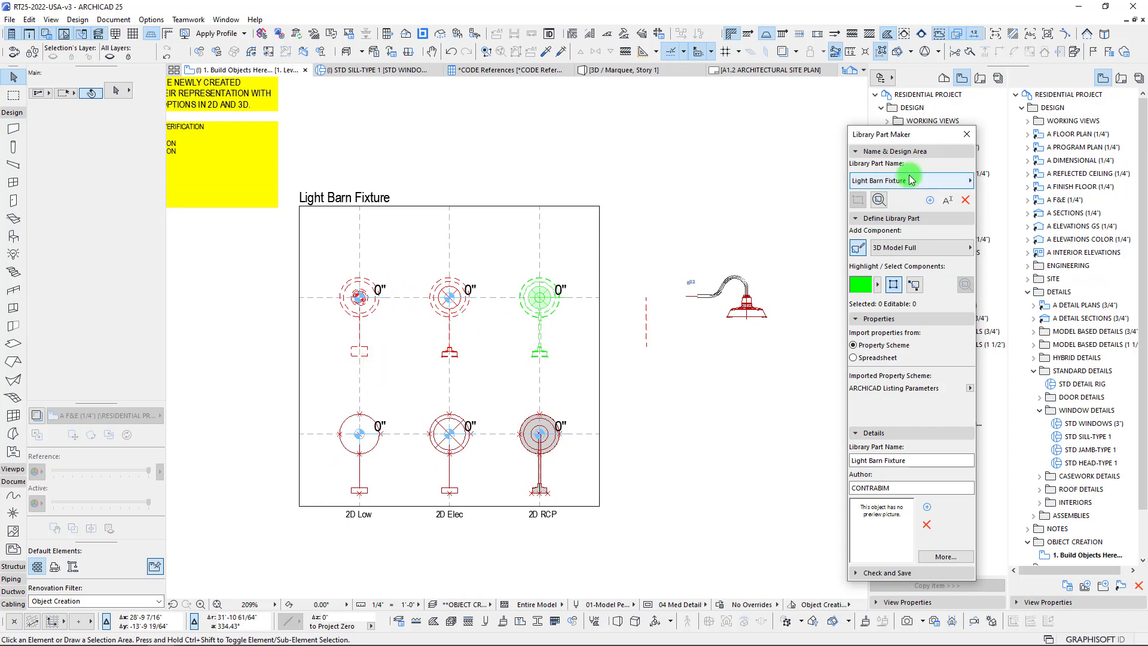
Step: Keep Lamp as the library part type and check the Light Barn Fixture for issues
{"action": "left_click_drag", "start_coordinate": [907, 148], "coordinate": [859, 124]}
{"action": "left_click", "coordinate": [824, 437]}
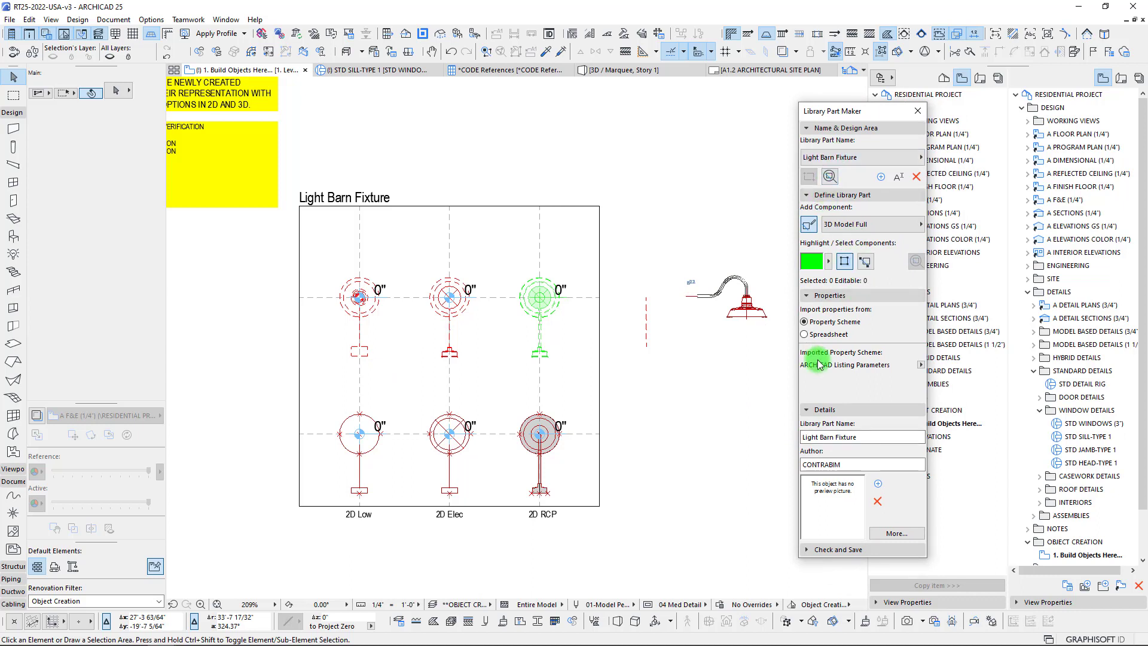
{"action": "left_click", "coordinate": [806, 410]}
{"action": "left_click", "coordinate": [807, 424]}
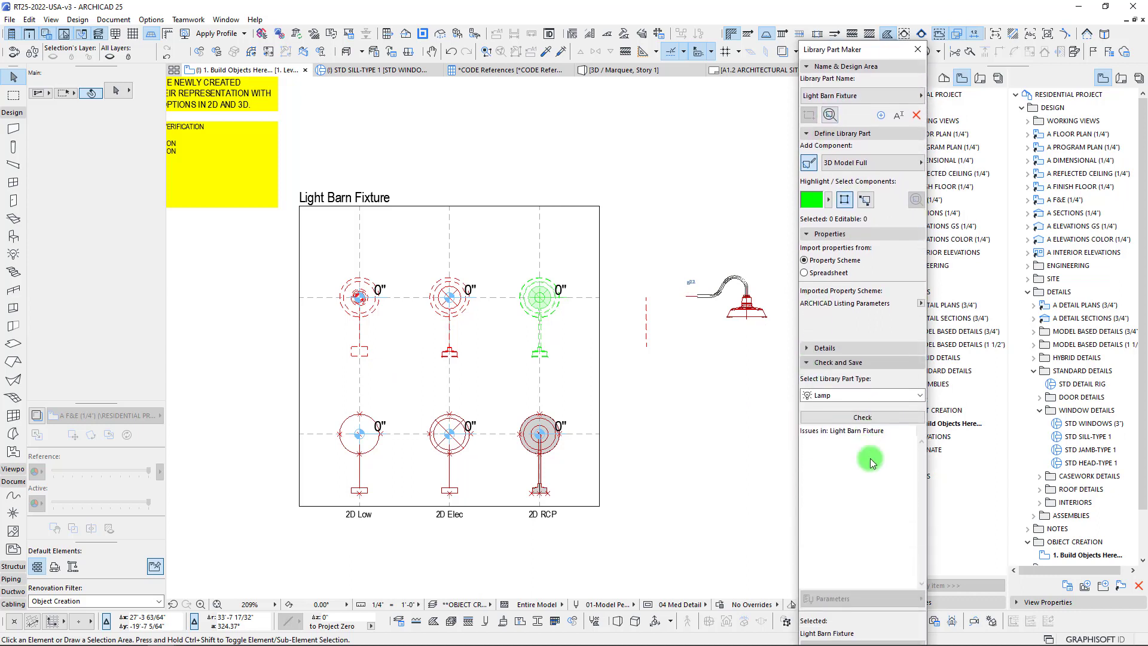
{"action": "left_click", "coordinate": [853, 383]}
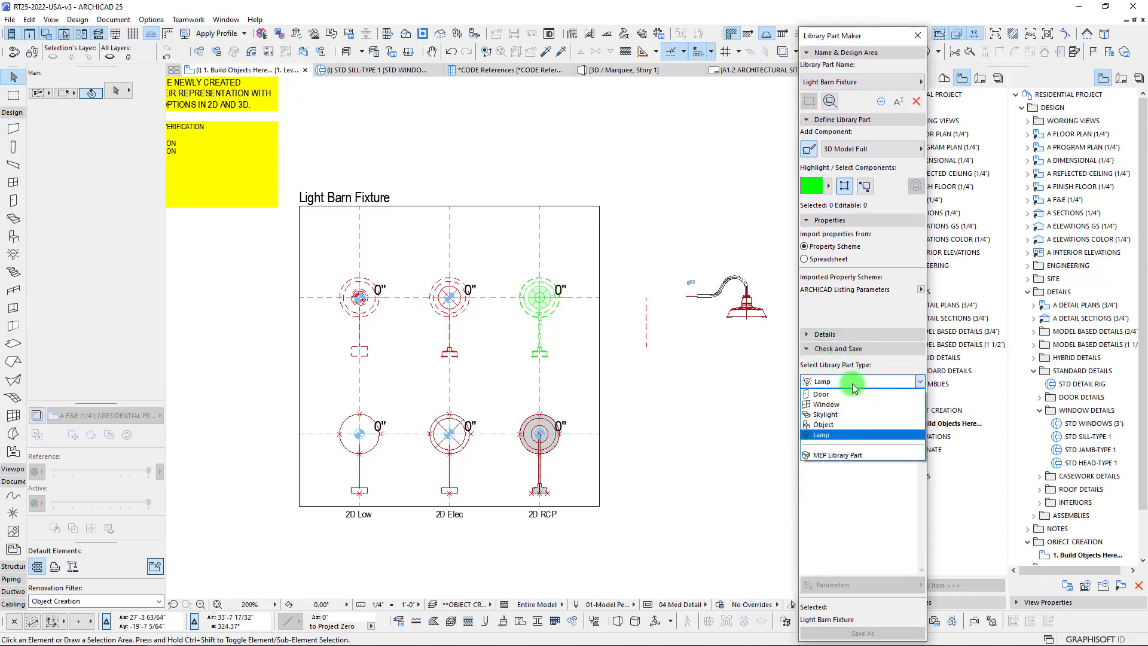
{"action": "left_click", "coordinate": [854, 382]}
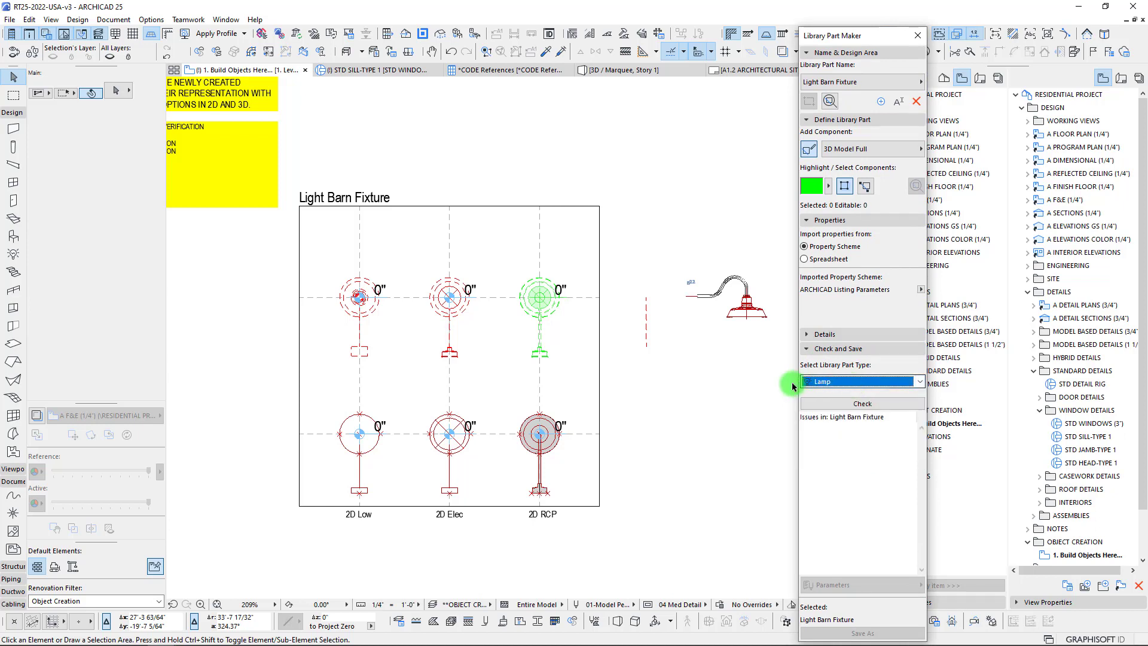
{"action": "left_click", "coordinate": [837, 408]}
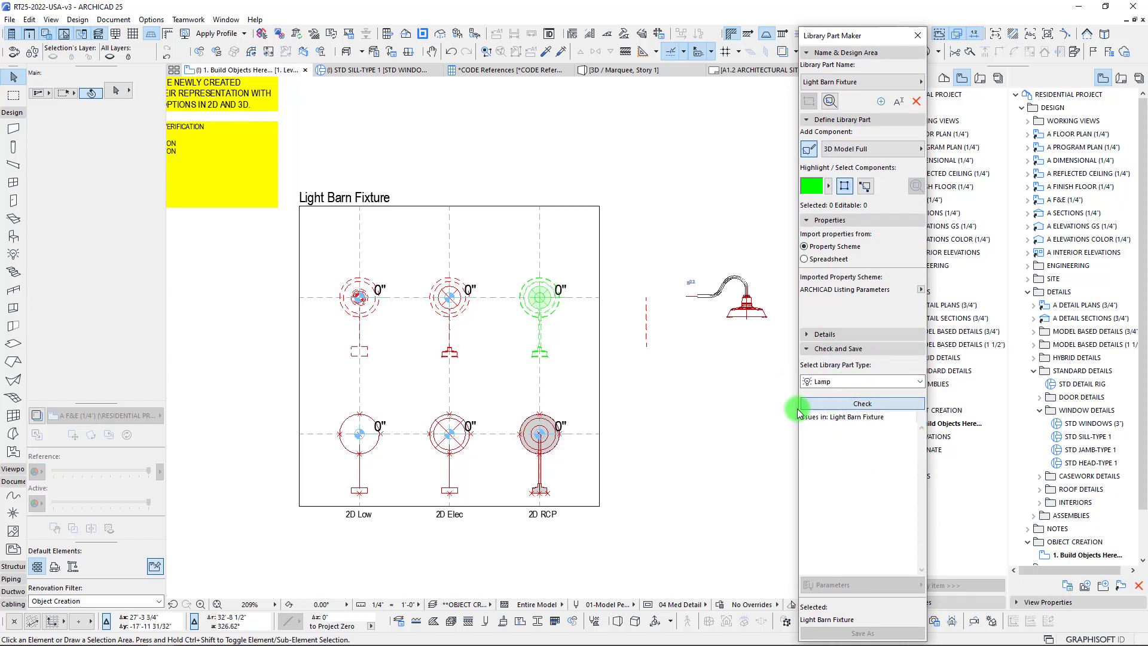
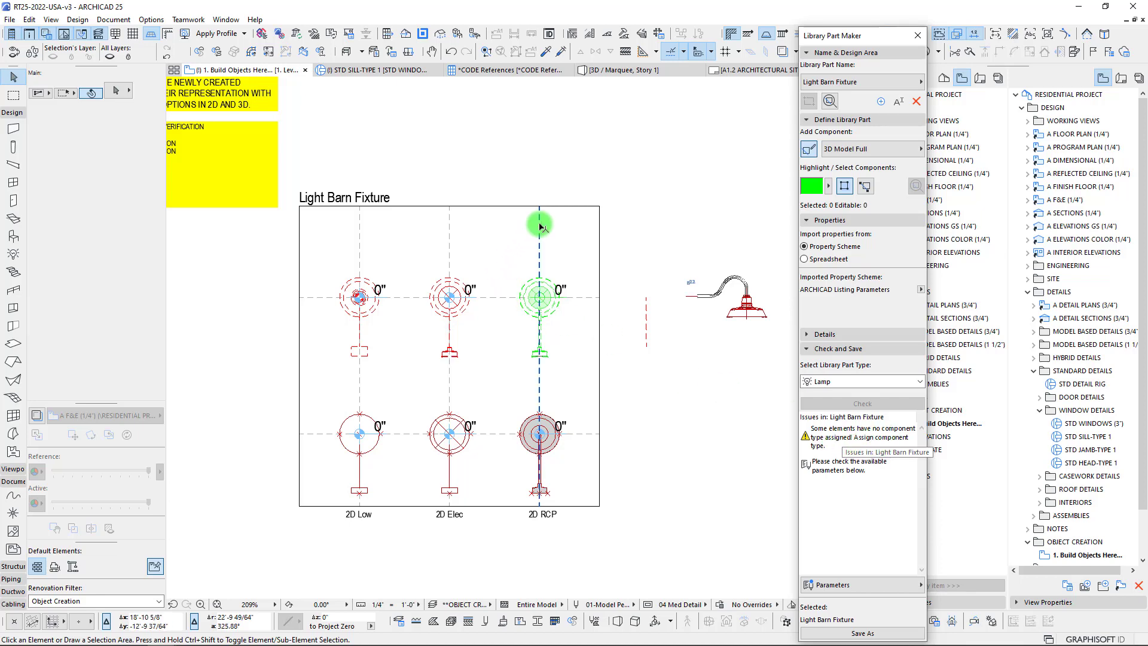
Step: Move the three vertical and two horizontal dashed guide lines out of the design area to below its frame
{"action": "left_click", "coordinate": [580, 297]}
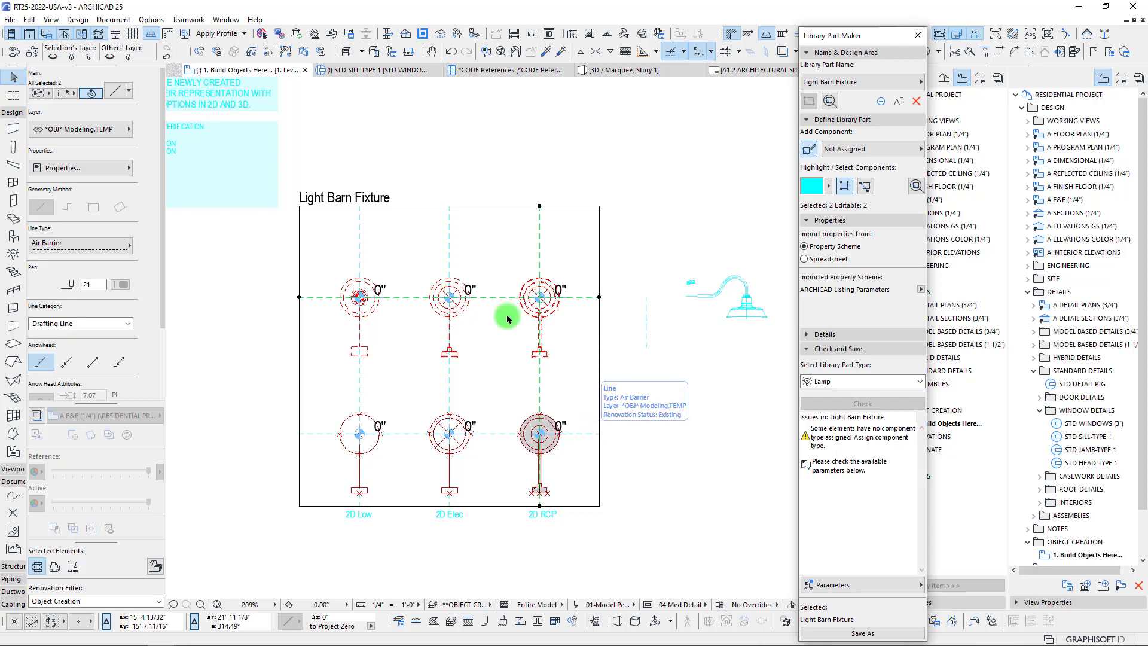
{"action": "left_click", "coordinate": [449, 231], "text": "shift"}
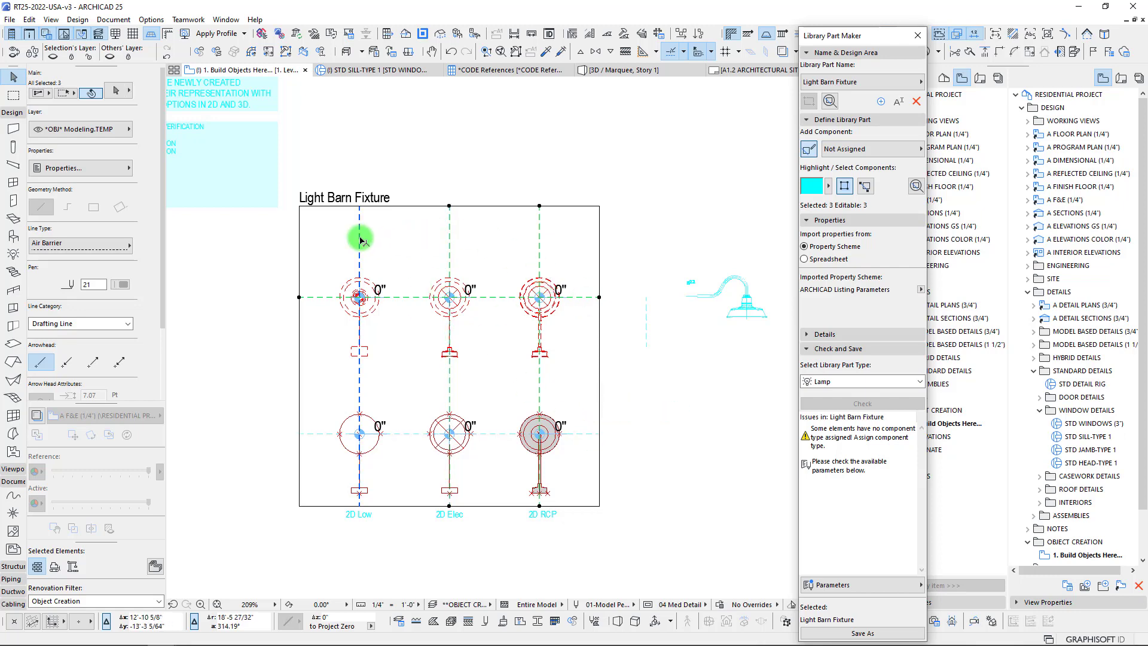
{"action": "left_click", "coordinate": [358, 239], "text": "shift"}
{"action": "left_click", "coordinate": [312, 435], "text": "shift"}
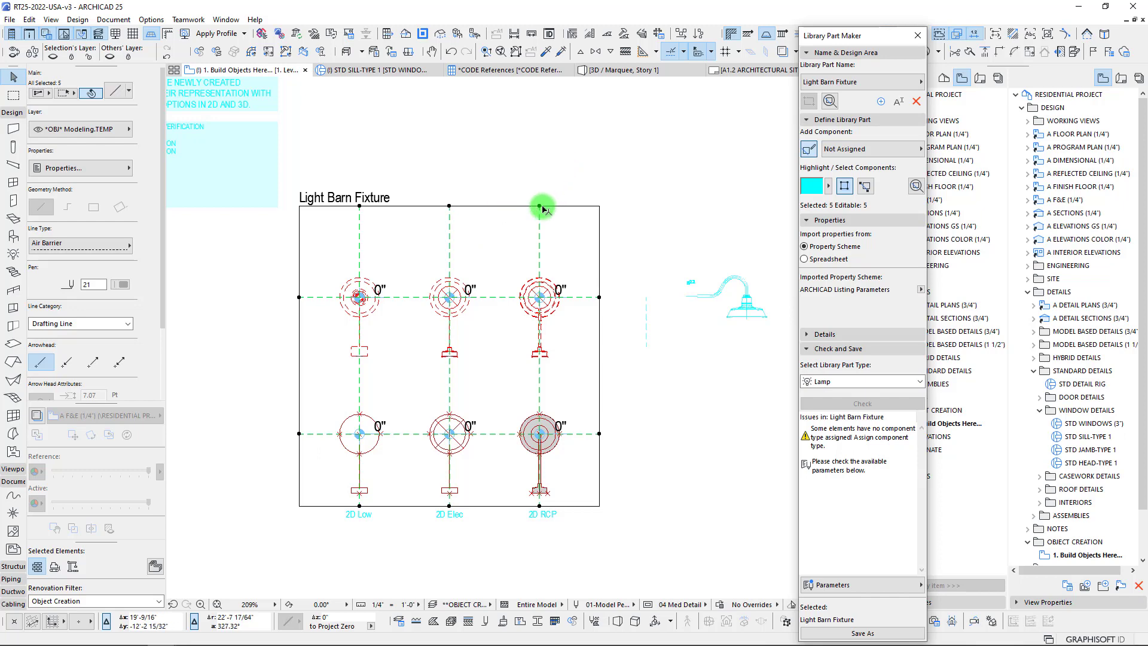
{"action": "key", "text": "ctrl+d"}
{"action": "left_click", "coordinate": [540, 207]}
{"action": "left_click", "coordinate": [548, 519]}
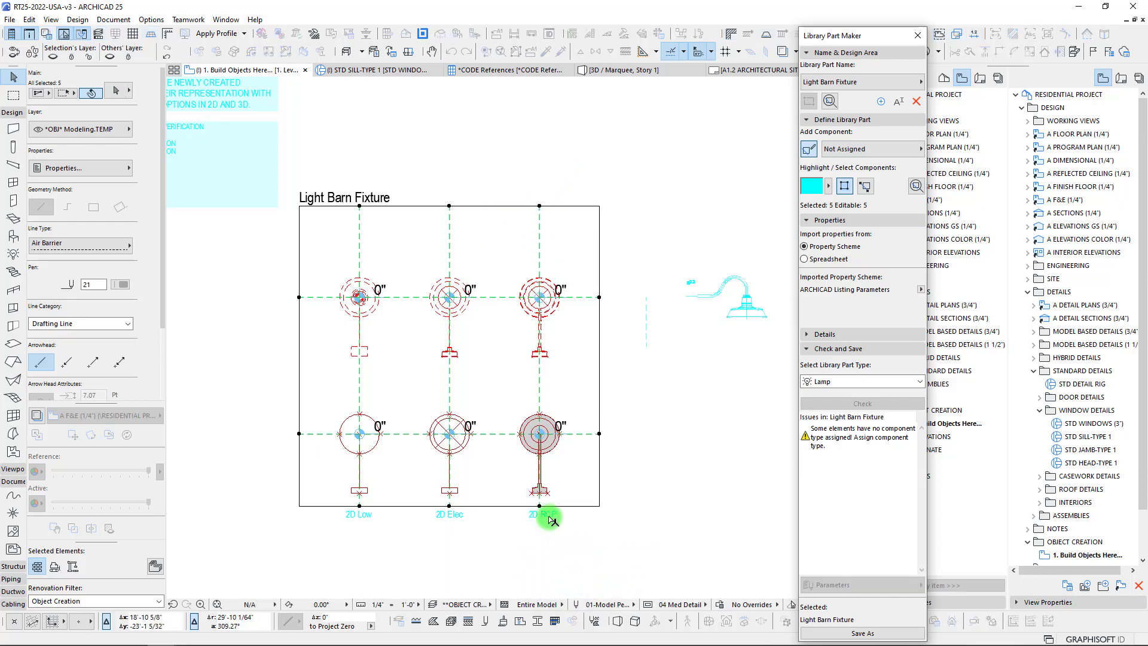
{"action": "left_click", "coordinate": [422, 388]}
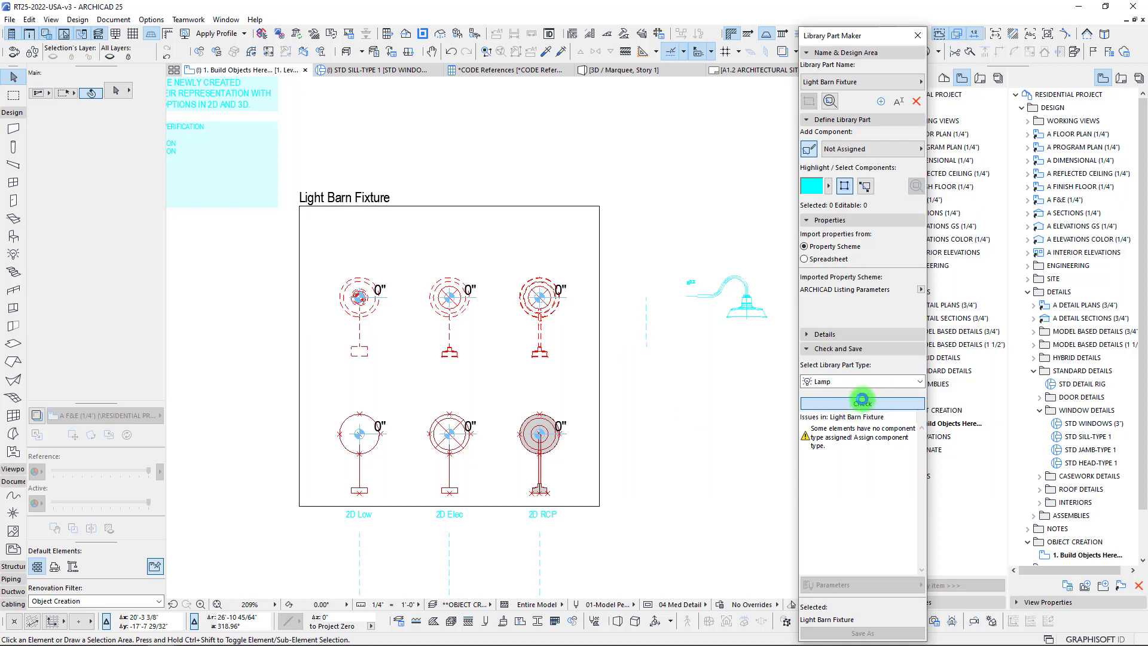
Step: Check the Light Barn Fixture for issues again with the guide lines outside the design area
{"action": "left_click", "coordinate": [861, 399]}
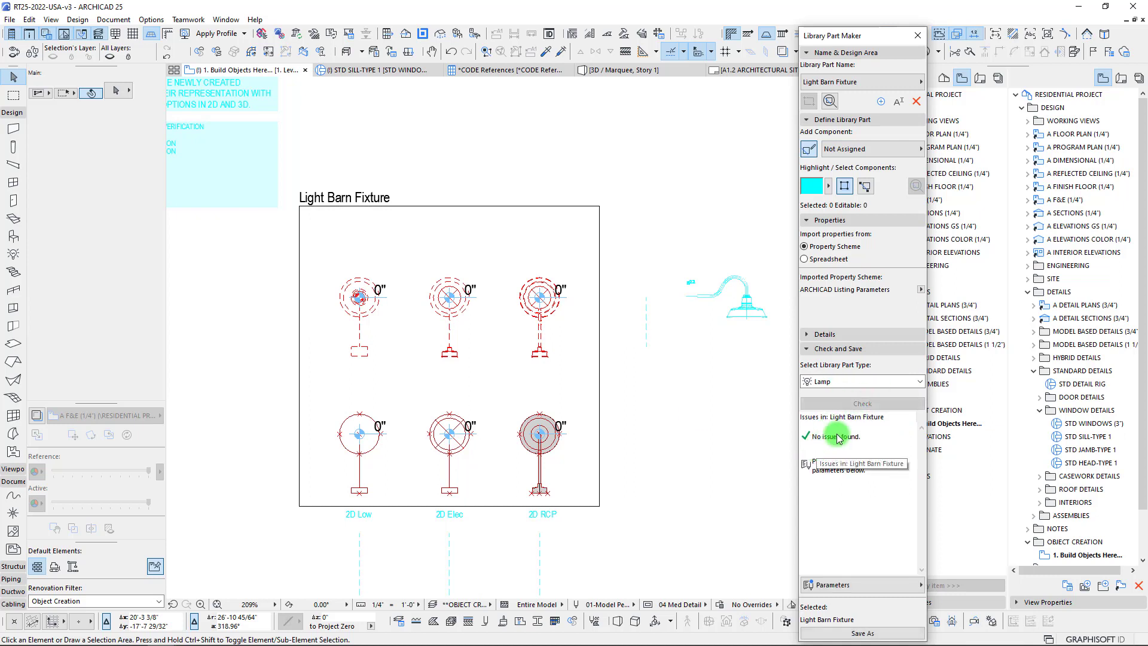
{"action": "scroll", "coordinate": [574, 317], "scroll_direction": "down", "scroll_amount": 5}
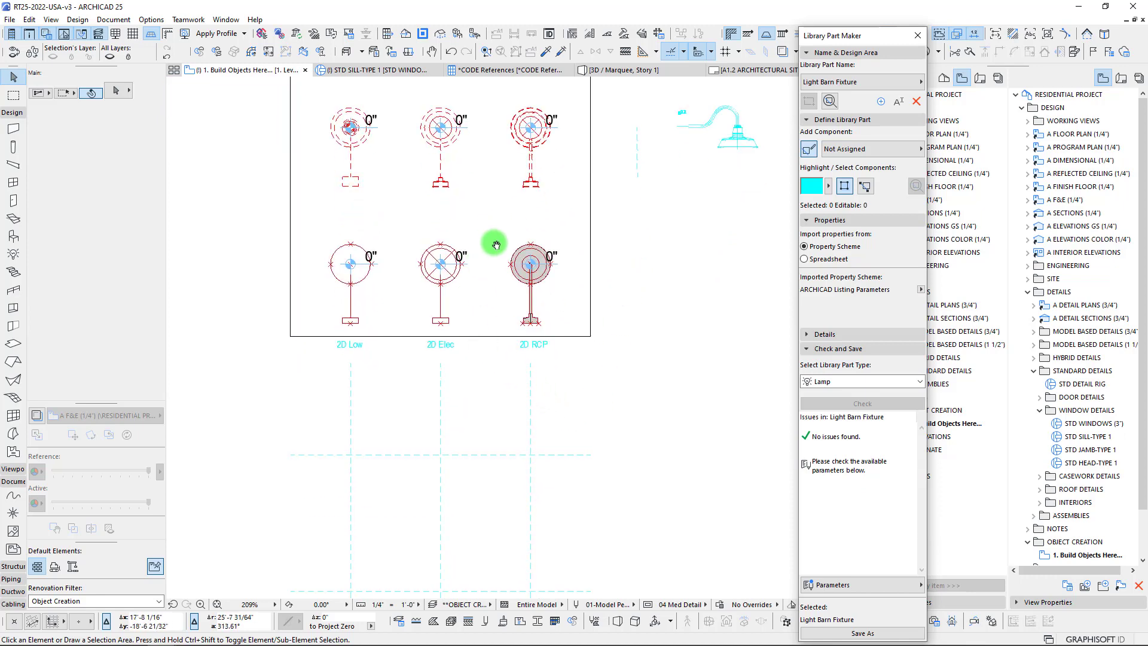
{"action": "scroll", "coordinate": [495, 243], "scroll_direction": "up", "scroll_amount": 4}
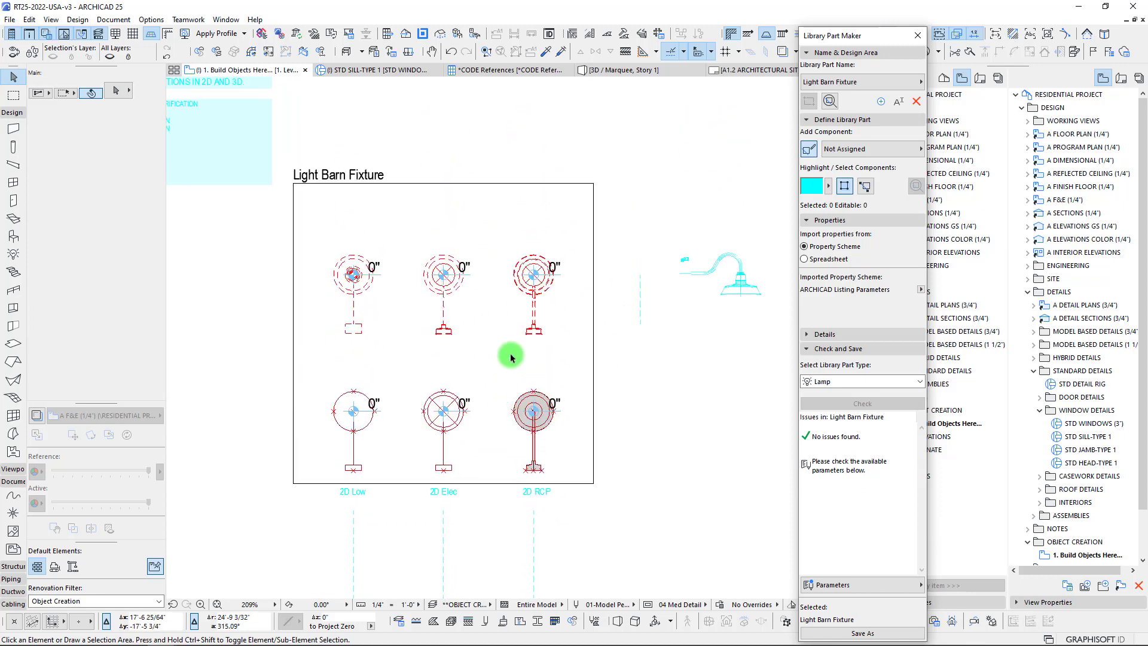
Step: Examine the available parameters of the Light Barn Fixture, including its dimensions and % 50 fill, against the fixture drawings
{"action": "left_click", "coordinate": [851, 586]}
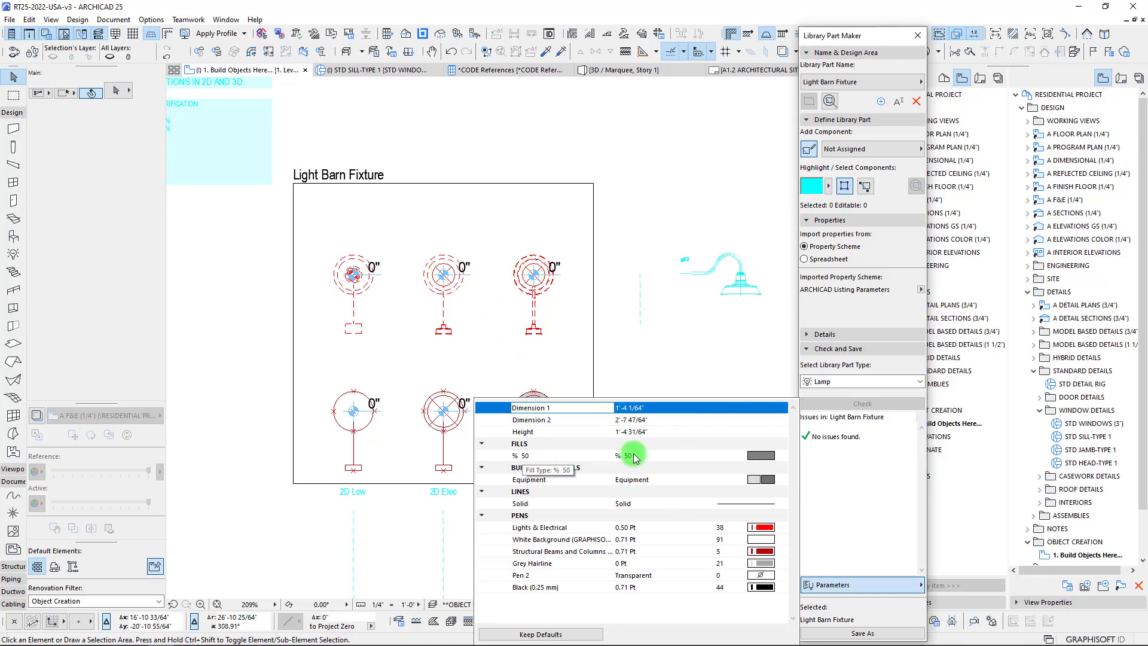
{"action": "left_click", "coordinate": [770, 457]}
{"action": "key", "text": "Escape"}
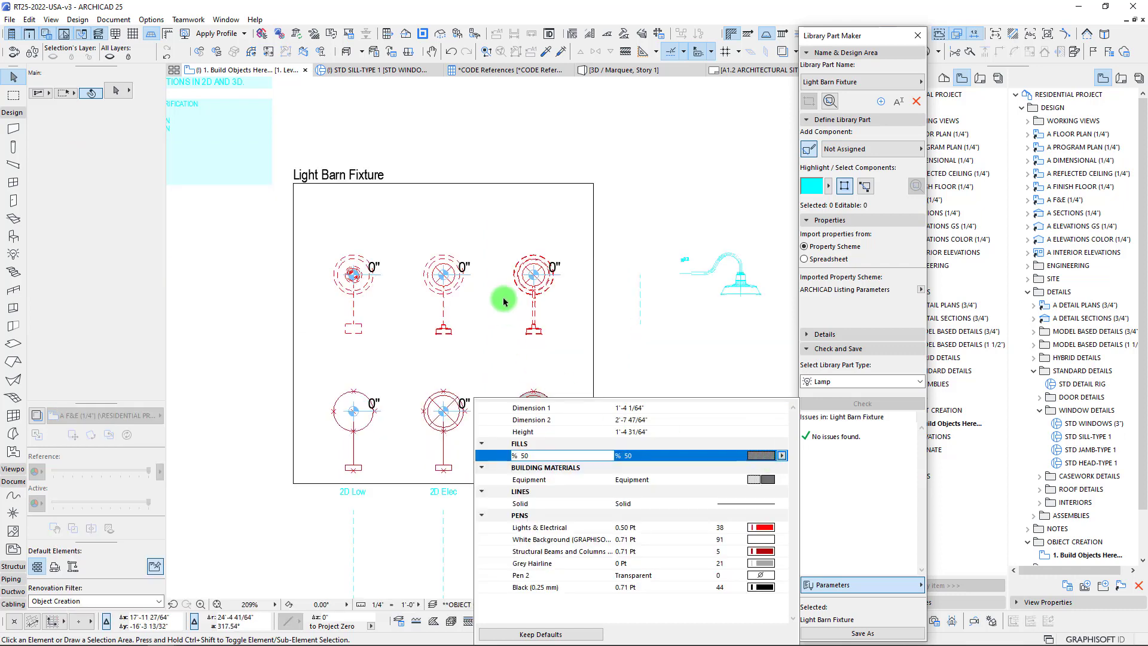
{"action": "left_click", "coordinate": [474, 206]}
{"action": "middle_click_drag", "start_coordinate": [529, 412], "coordinate": [547, 355]}
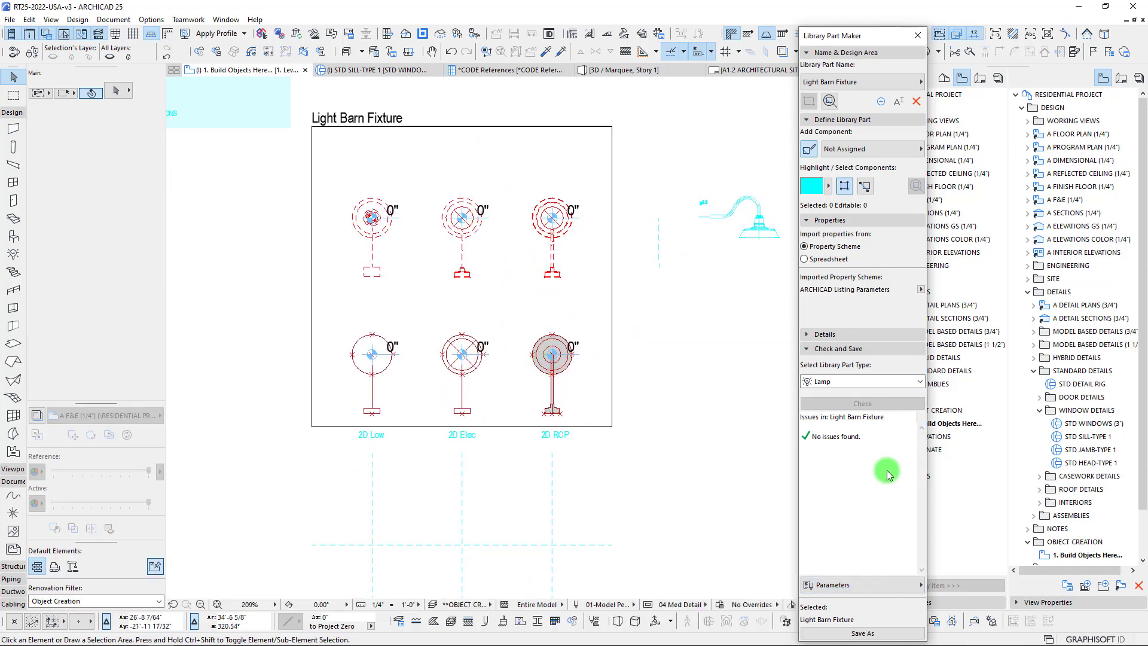
{"action": "left_click", "coordinate": [848, 585]}
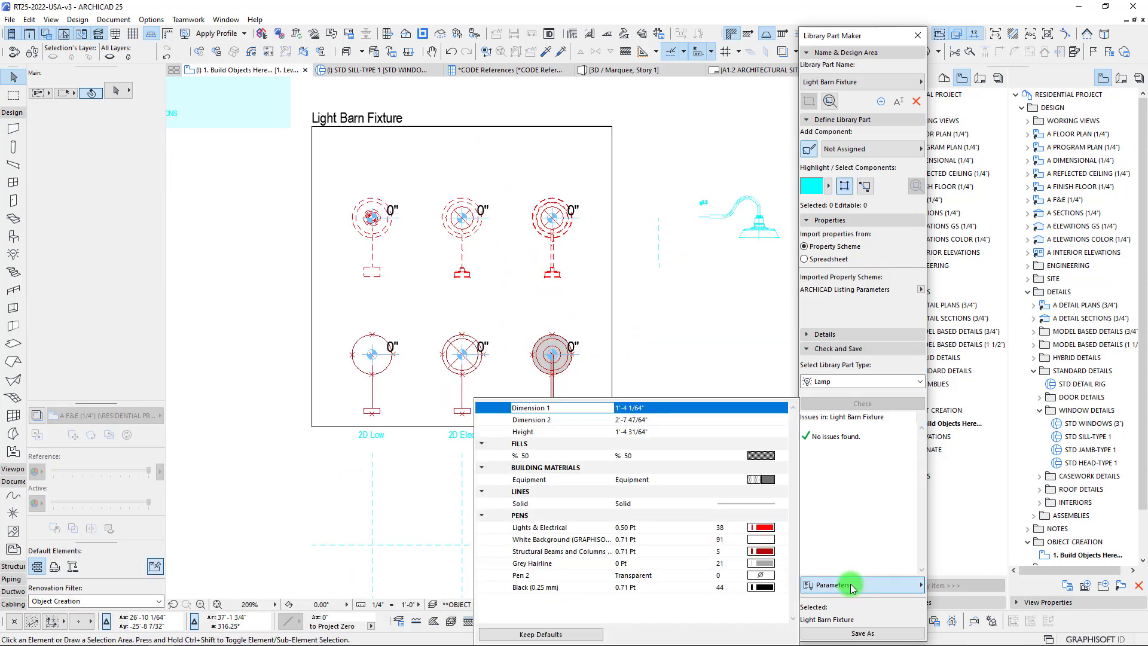
{"action": "left_click", "coordinate": [518, 306]}
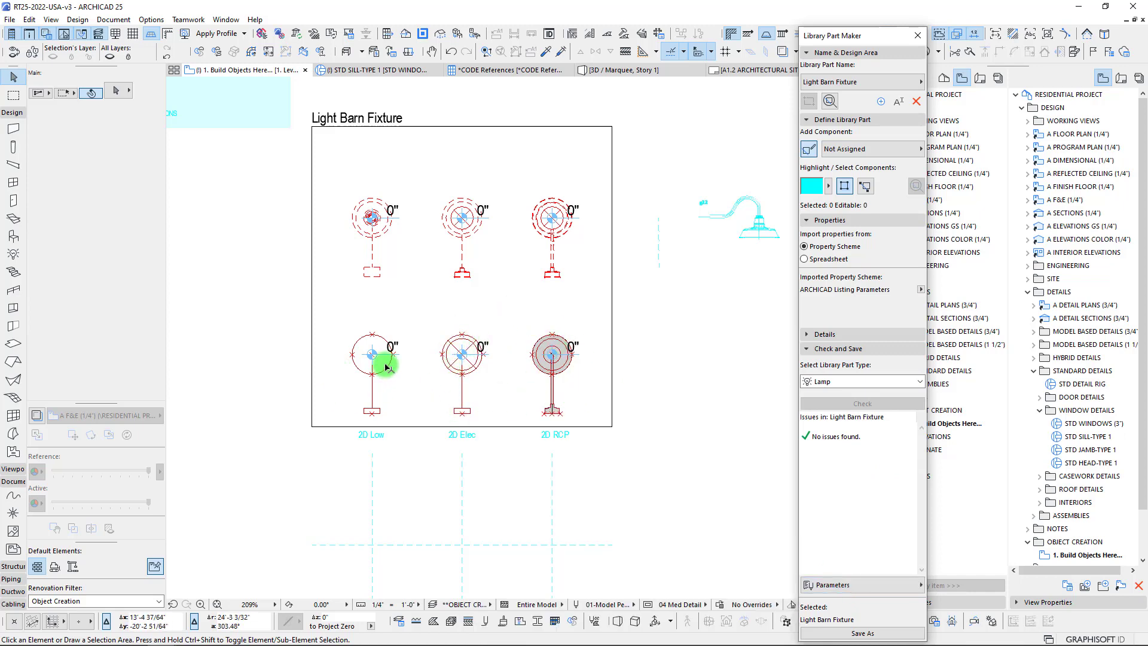
Step: Examine the fixture's building material and pen parameters, from Lights & Electrical to Black (0.25 mm), and close the parameter list
{"action": "left_click", "coordinate": [860, 585]}
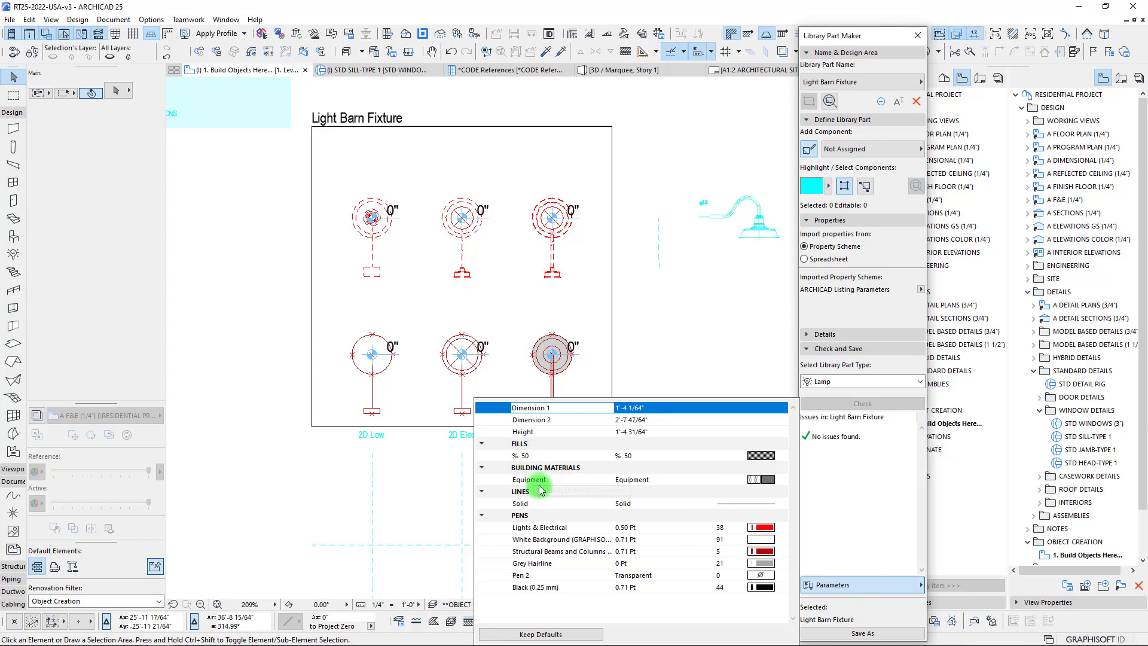
{"action": "left_click", "coordinate": [765, 480]}
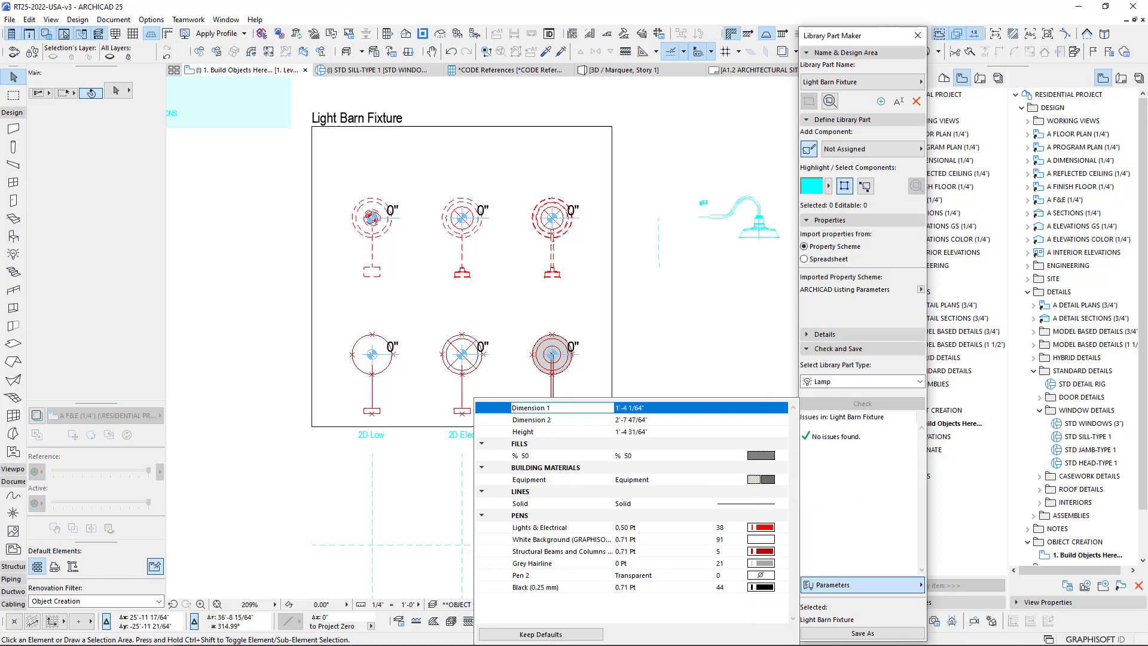
{"action": "left_click", "coordinate": [581, 527]}
{"action": "left_click", "coordinate": [575, 540]}
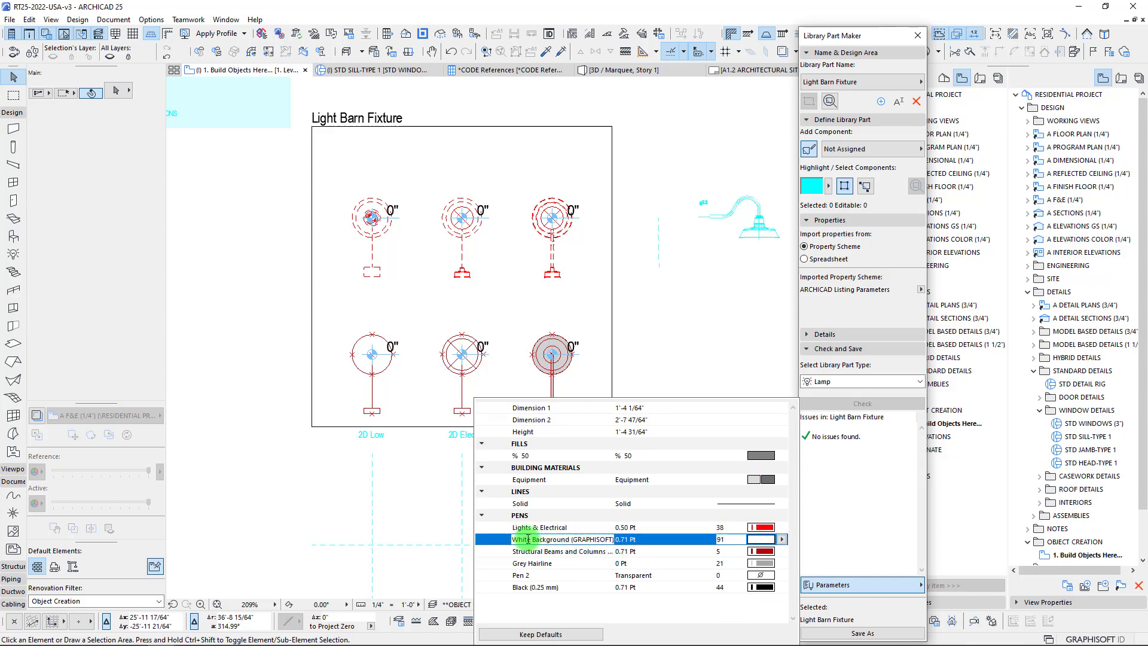
{"action": "left_click", "coordinate": [567, 551]}
{"action": "left_click", "coordinate": [552, 563]}
{"action": "left_click", "coordinate": [583, 578]}
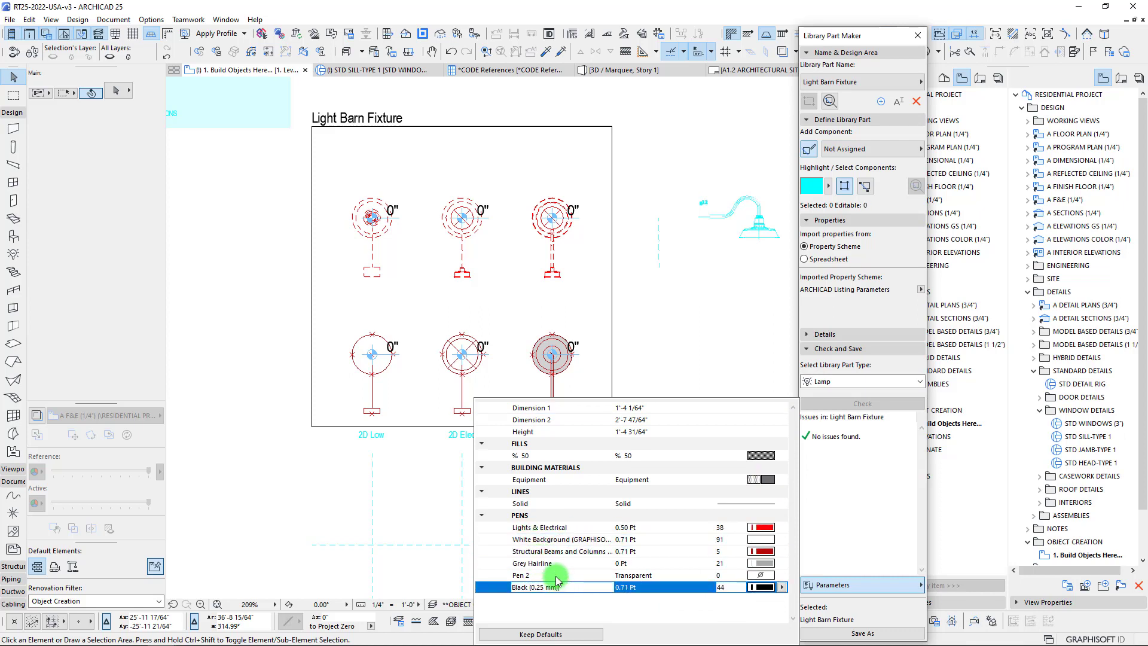
{"action": "left_click", "coordinate": [683, 352]}
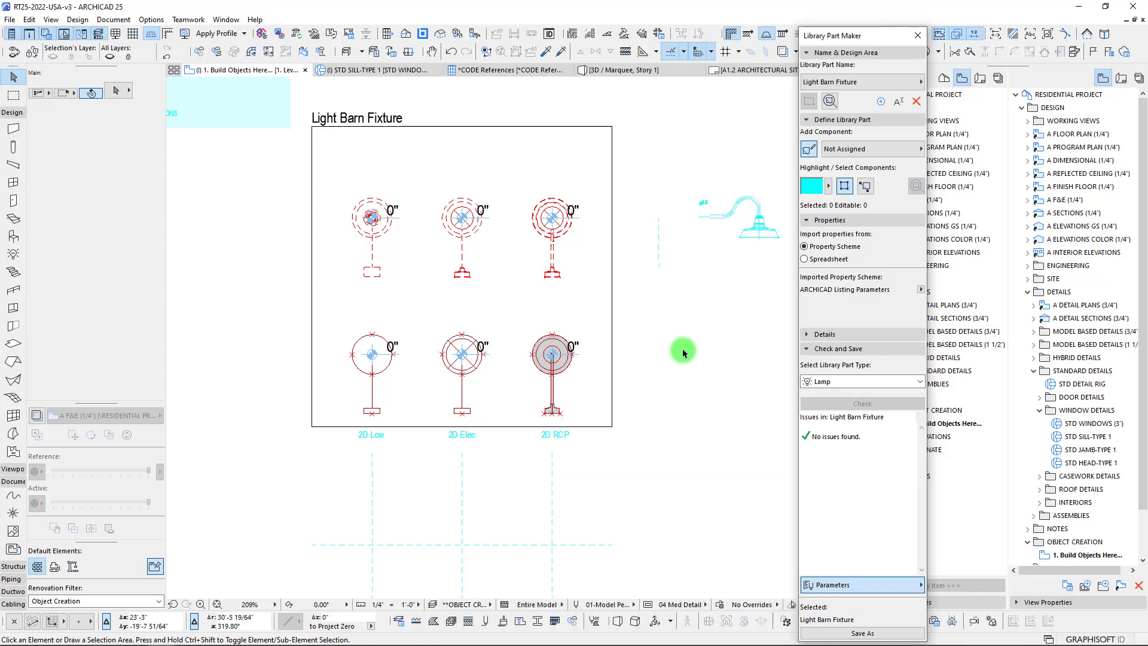
Step: Try to save the Light Barn Fixture in the embedded library's Lamps folder under the name Barn Gooseneck 16"
{"action": "mouse_move", "coordinate": [632, 286]}
{"action": "middle_mouse_down"}
{"action": "mouse_move", "coordinate": [596, 366]}
{"action": "mouse_move", "coordinate": [541, 337]}
{"action": "middle_mouse_up"}
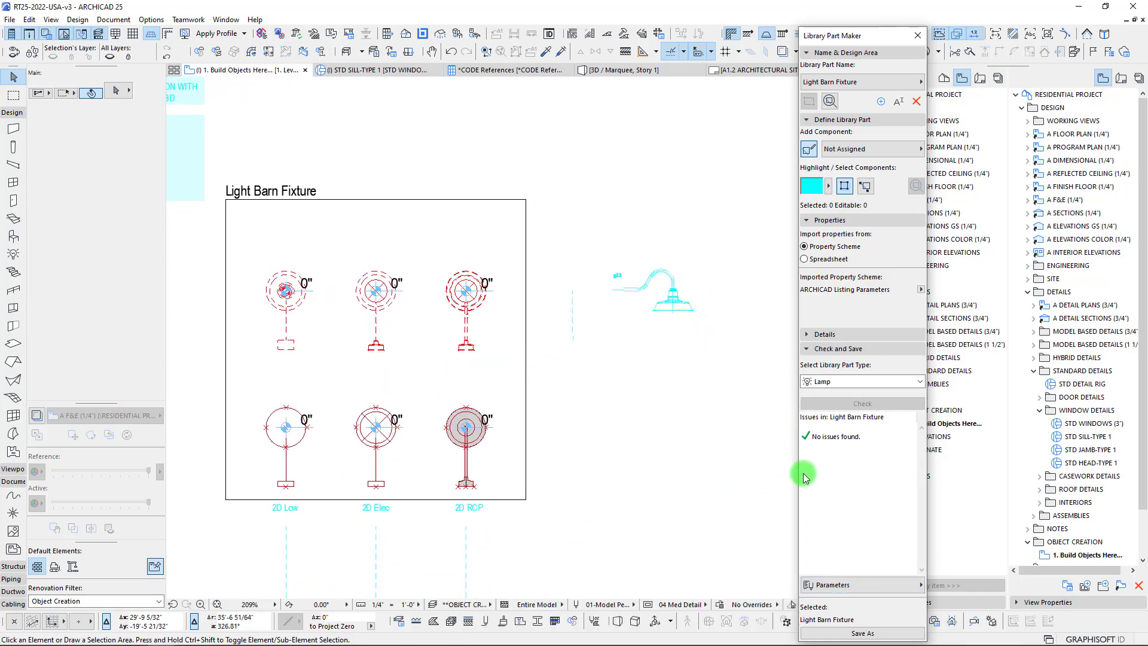
{"action": "left_click", "coordinate": [862, 633]}
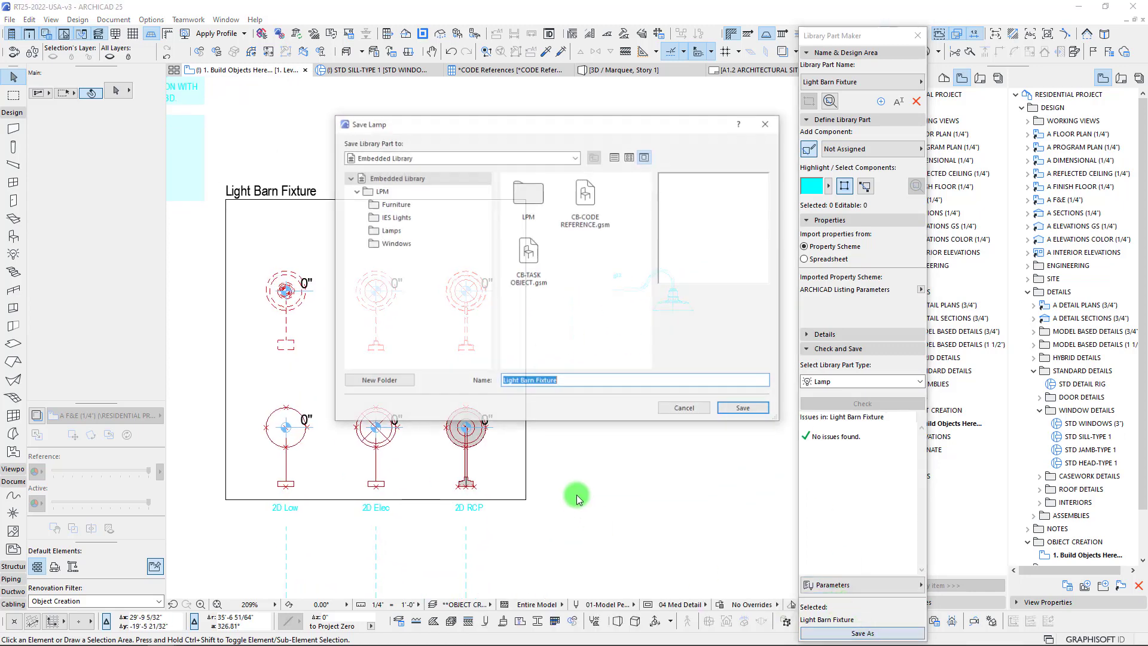
{"action": "left_click", "coordinate": [389, 230]}
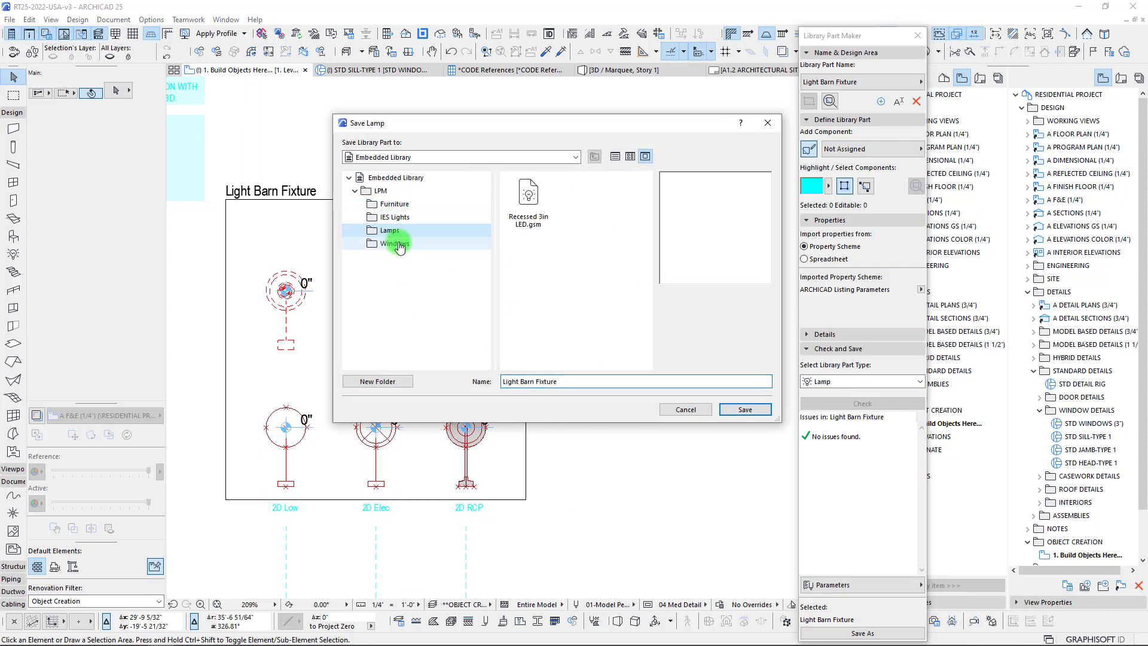
{"action": "left_click", "coordinate": [590, 385]}
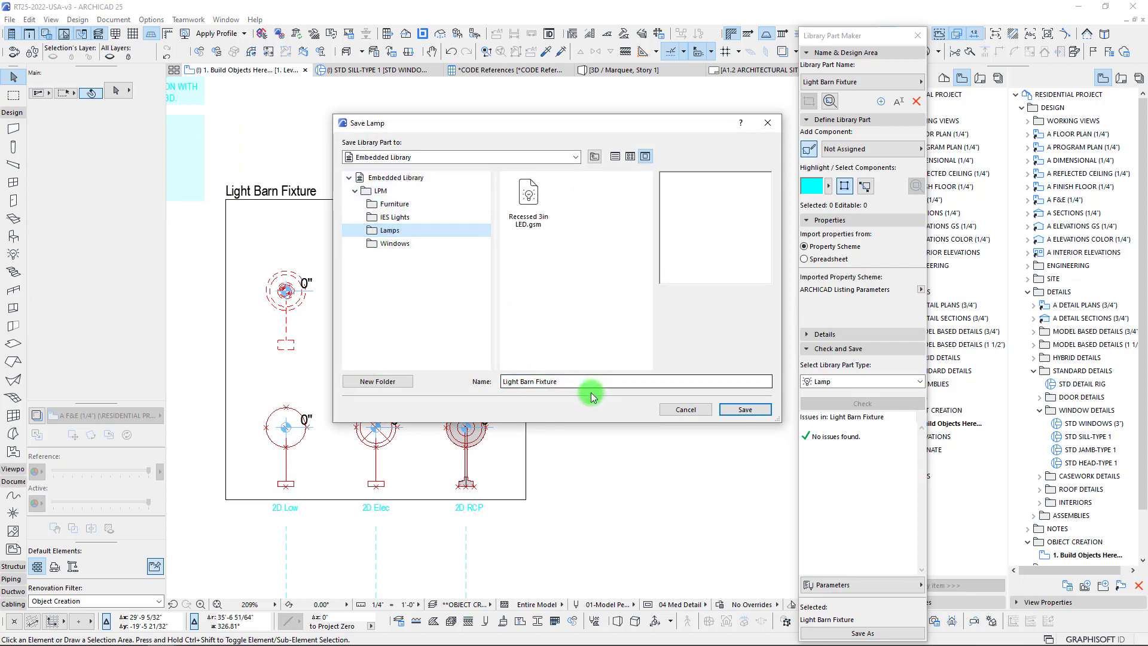
{"action": "left_click_drag", "start_coordinate": [515, 380], "coordinate": [458, 372]}
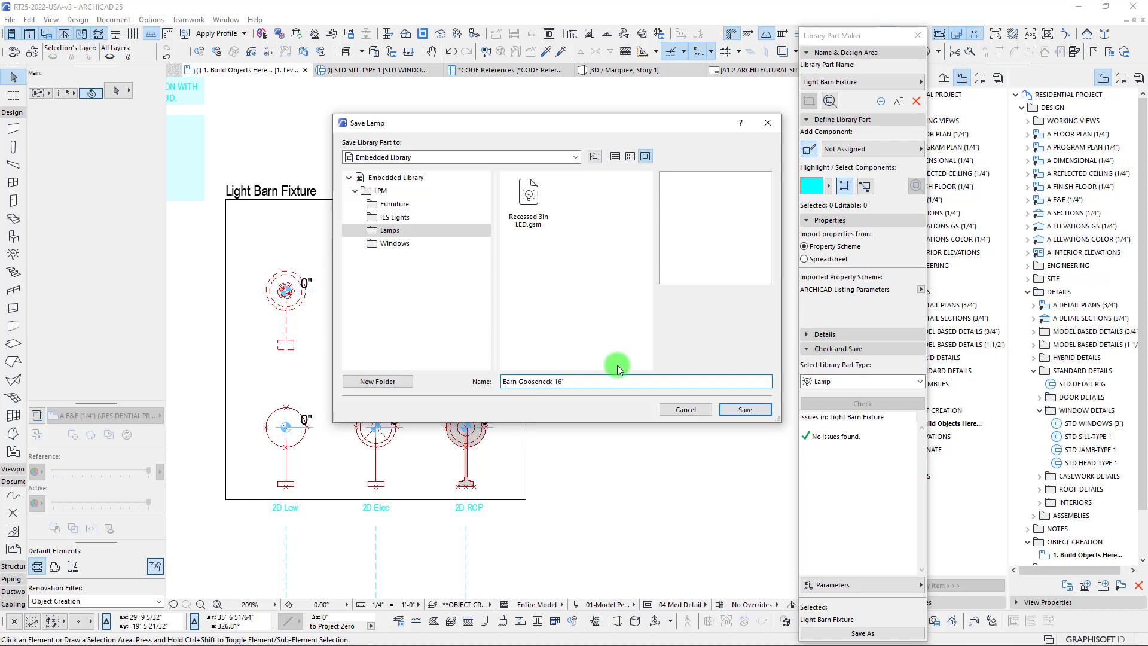
{"action": "left_click_drag", "start_coordinate": [551, 123], "coordinate": [524, 123]}
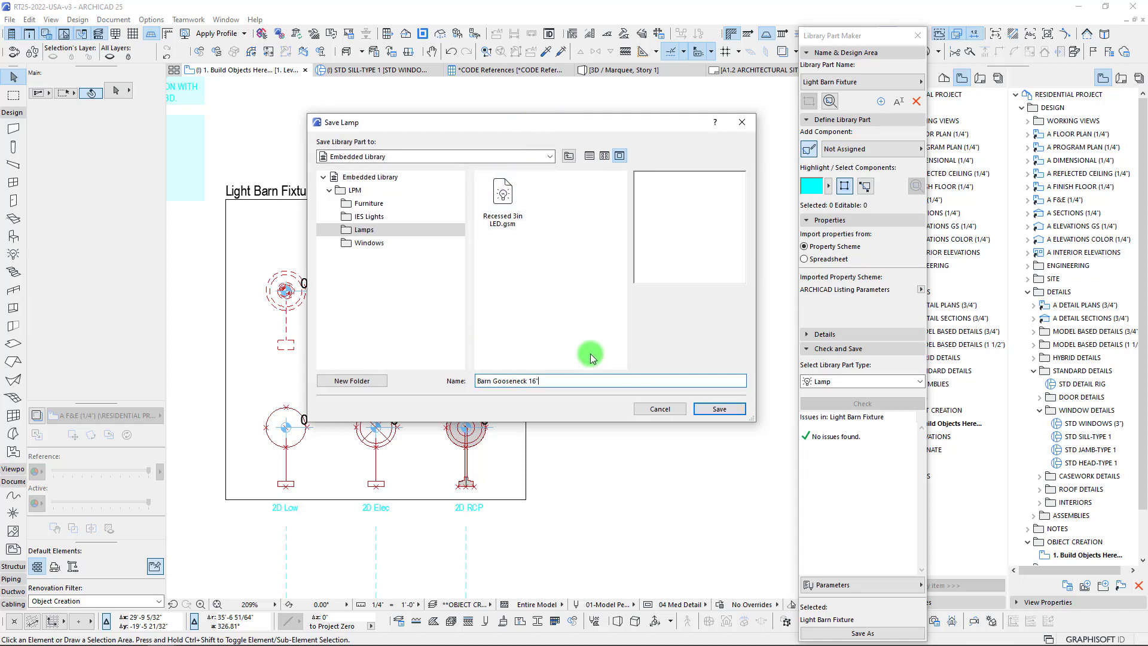
{"action": "left_click", "coordinate": [719, 410]}
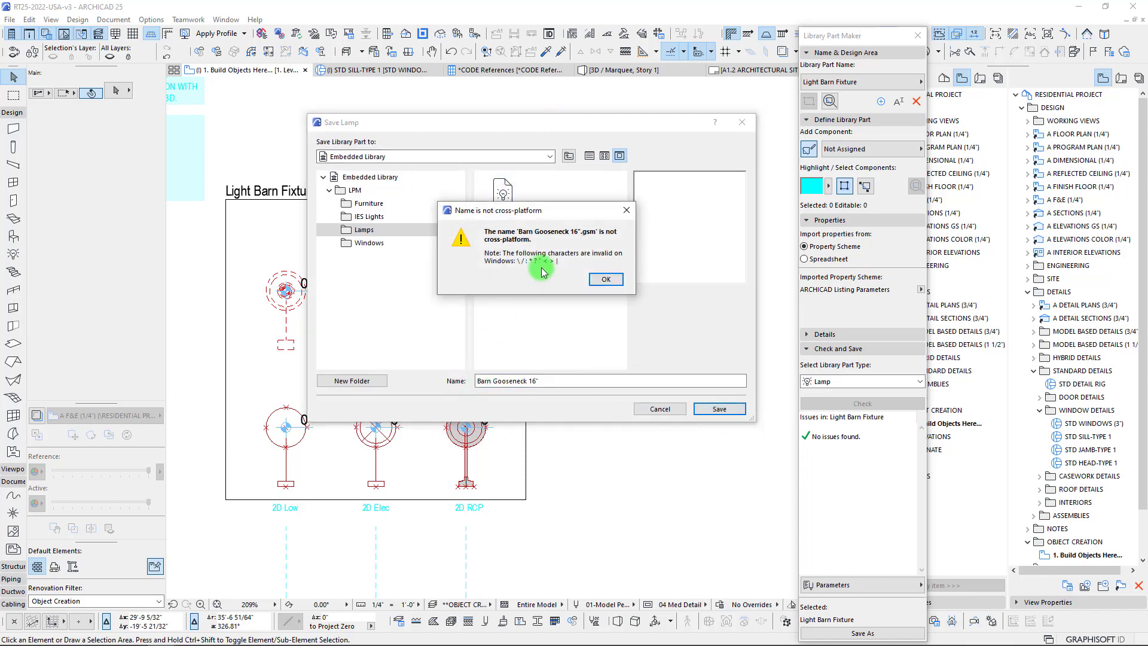
{"action": "left_click", "coordinate": [606, 280]}
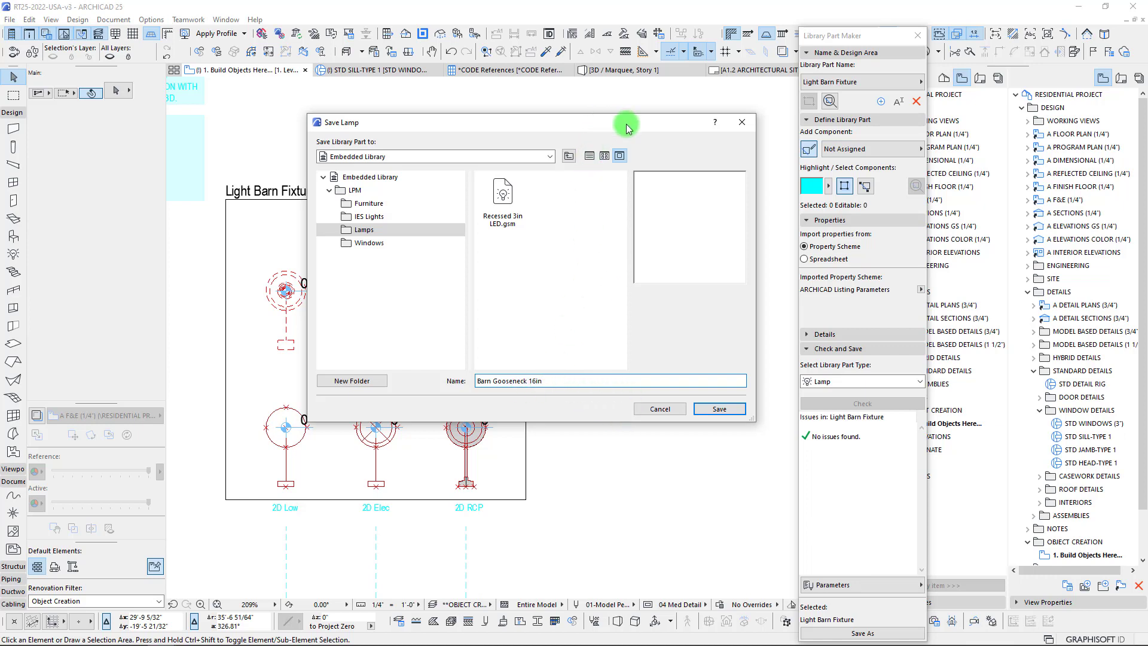
Step: Change the lamp's file name to Barn Gooseneck 16in and save it in the Lamps folder
{"action": "left_click_drag", "start_coordinate": [626, 125], "coordinate": [623, 138]}
{"action": "left_click", "coordinate": [516, 399]}
{"action": "left_click", "coordinate": [480, 392]}
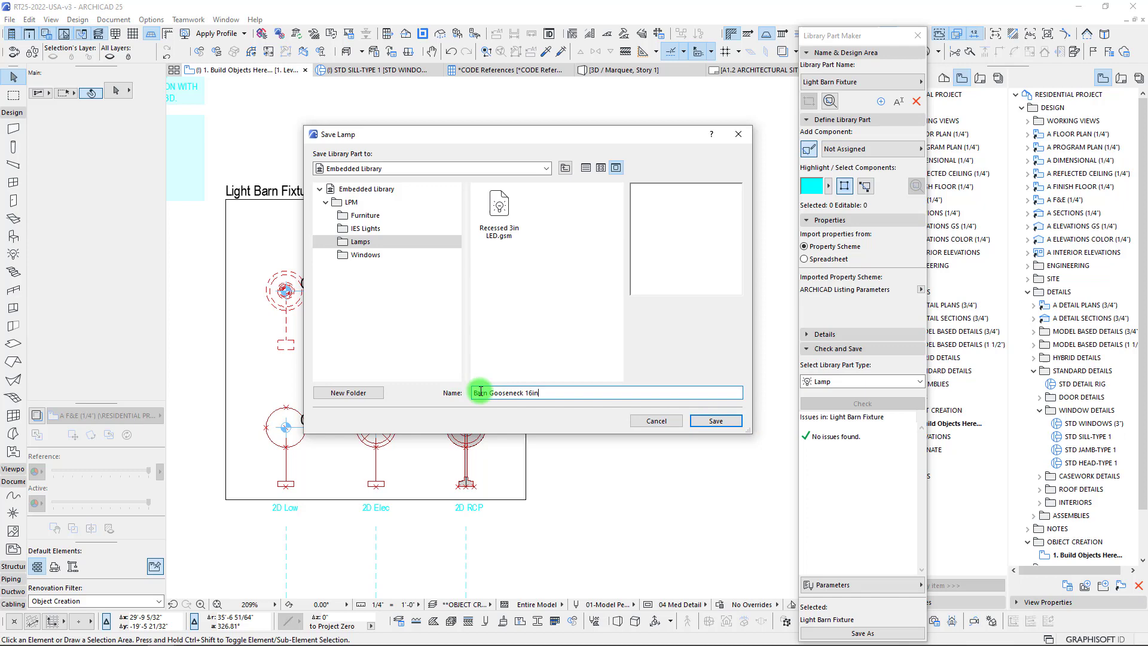
{"action": "left_click", "coordinate": [722, 422]}
{"action": "left_click", "coordinate": [416, 379]}
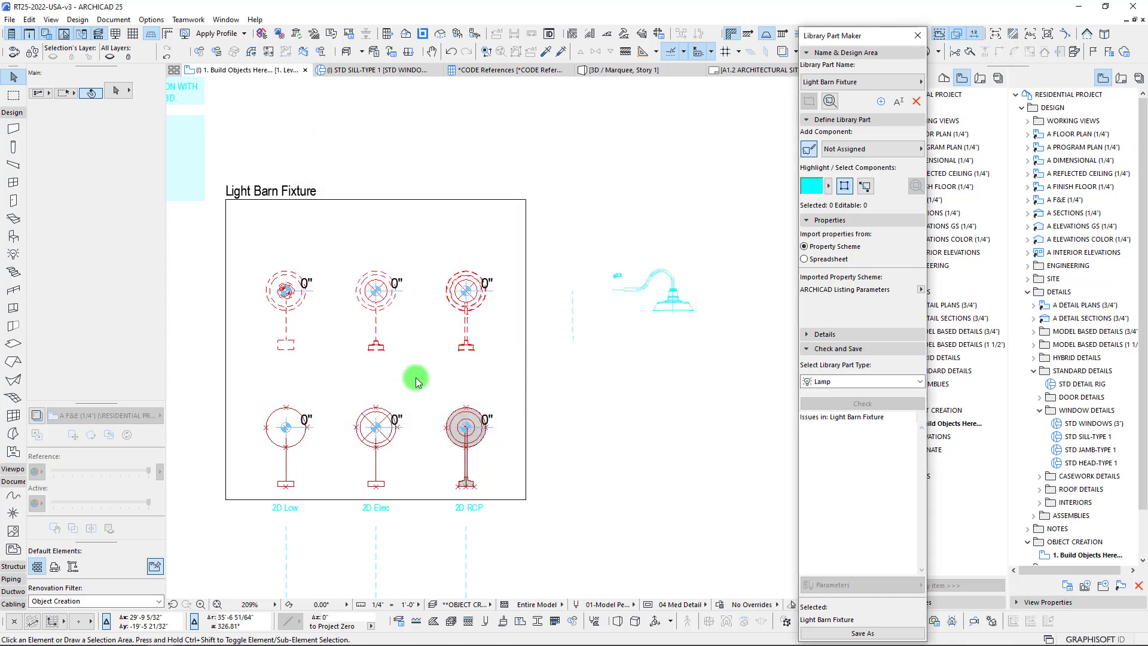
Step: Place a Barn Gooseneck 16in lamp in the empty area beside the design frame, below the cyan fixture elevation
{"action": "left_click", "coordinate": [13, 252]}
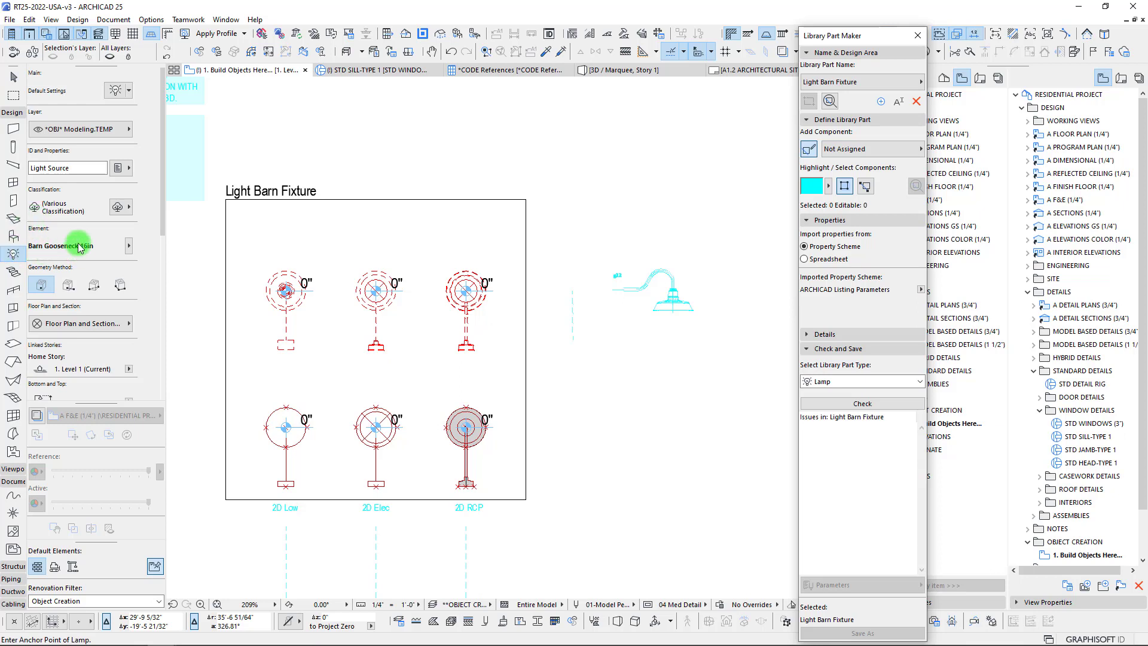
{"action": "middle_click_drag", "start_coordinate": [630, 407], "coordinate": [591, 405]}
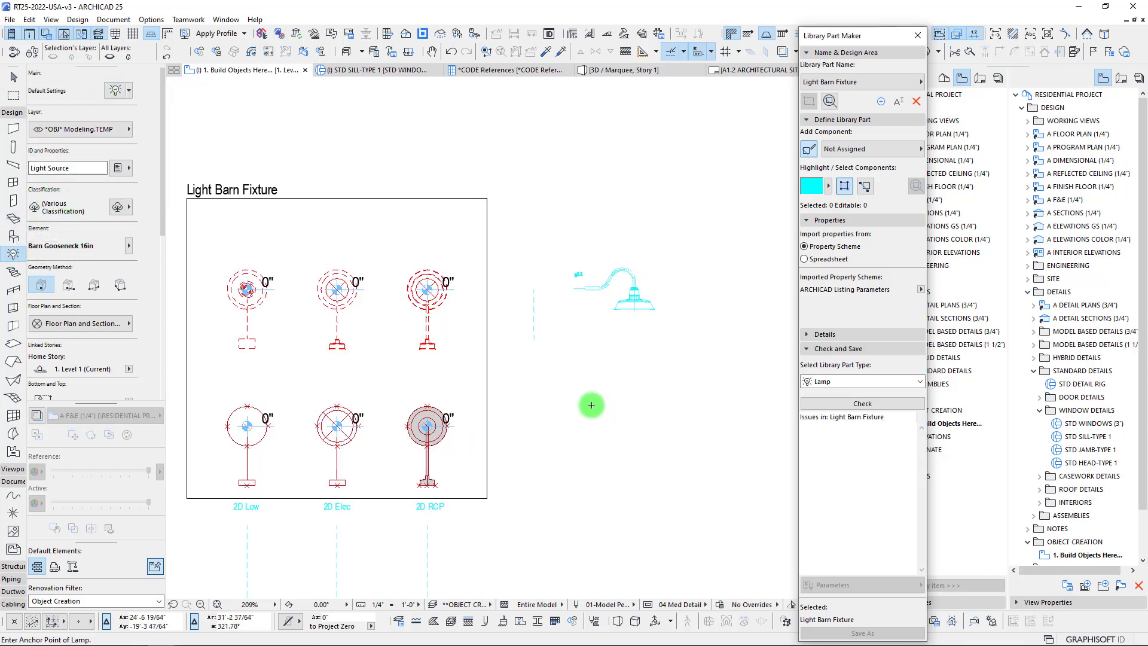
{"action": "left_click", "coordinate": [569, 392]}
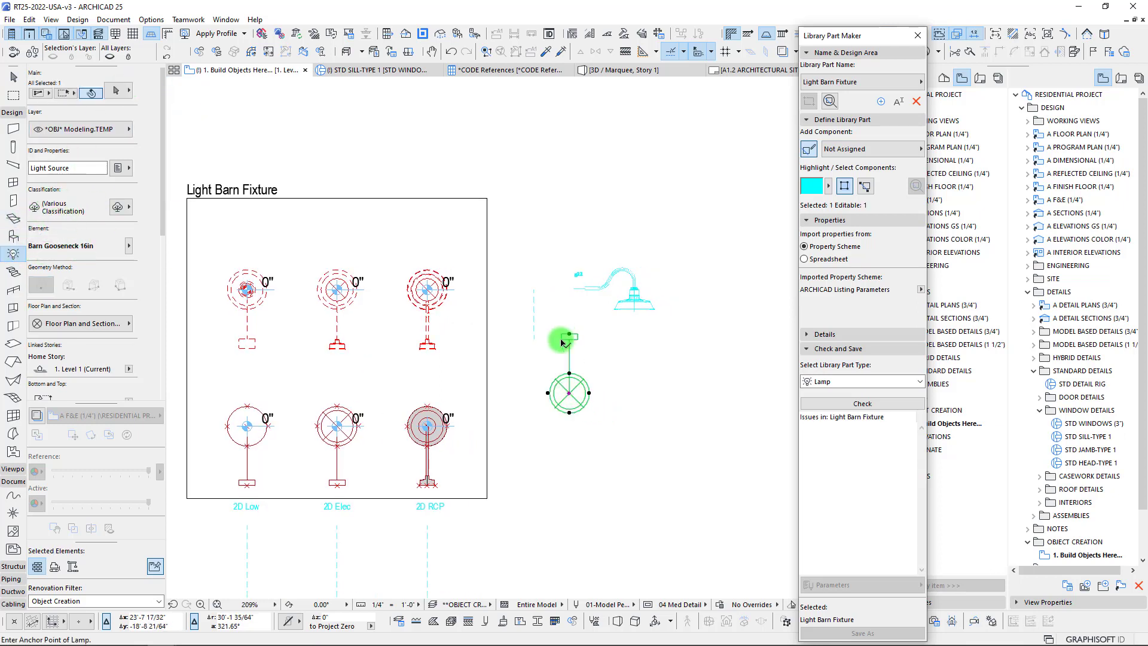
Step: Compare the placed lamp's 2D symbol under the 02 Full Detail, 07 RCP and 06 Low Detail model view options
{"action": "left_click", "coordinate": [687, 605]}
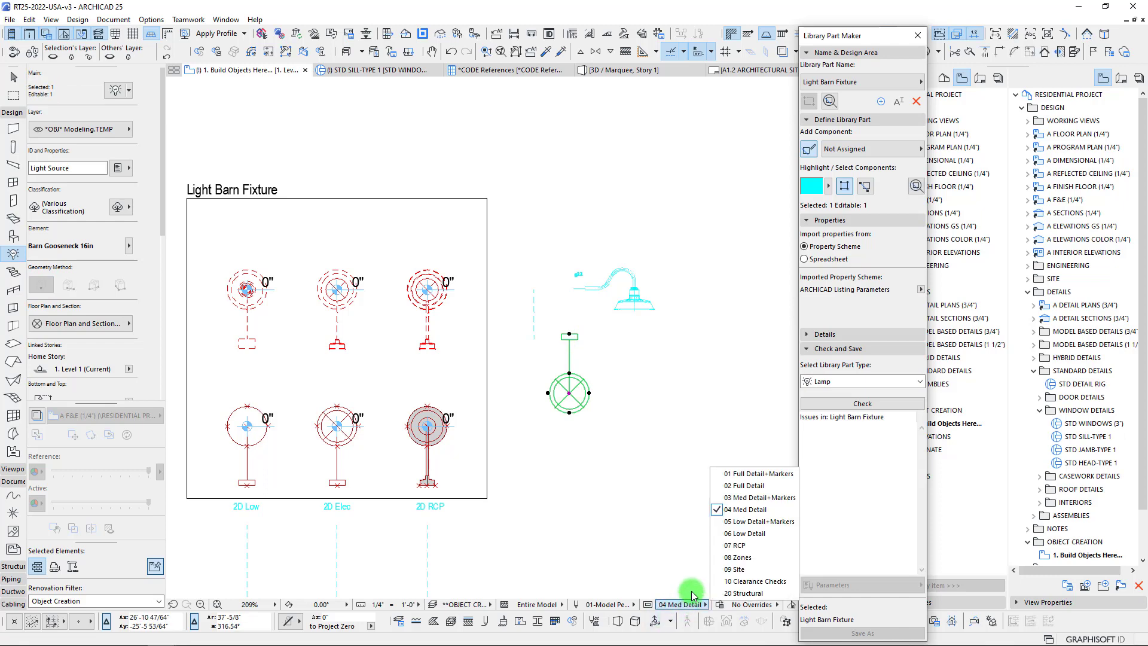
{"action": "left_click", "coordinate": [741, 485]}
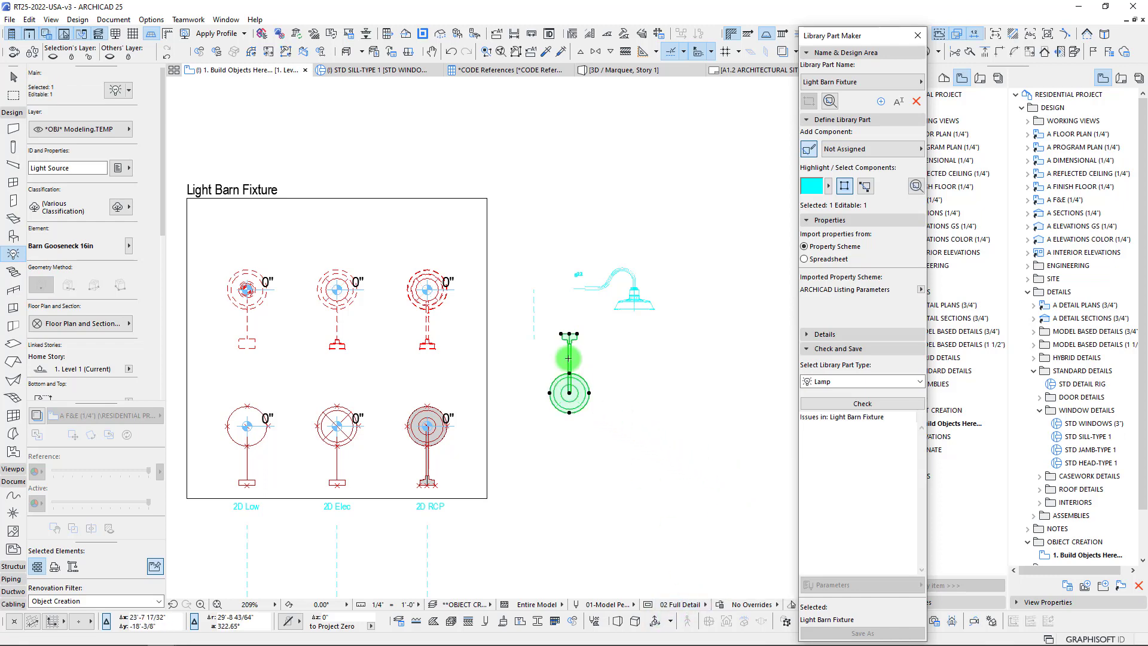
{"action": "scroll", "coordinate": [563, 348], "scroll_direction": "up", "scroll_amount": 6}
{"action": "scroll", "coordinate": [563, 348], "scroll_direction": "down", "scroll_amount": 5}
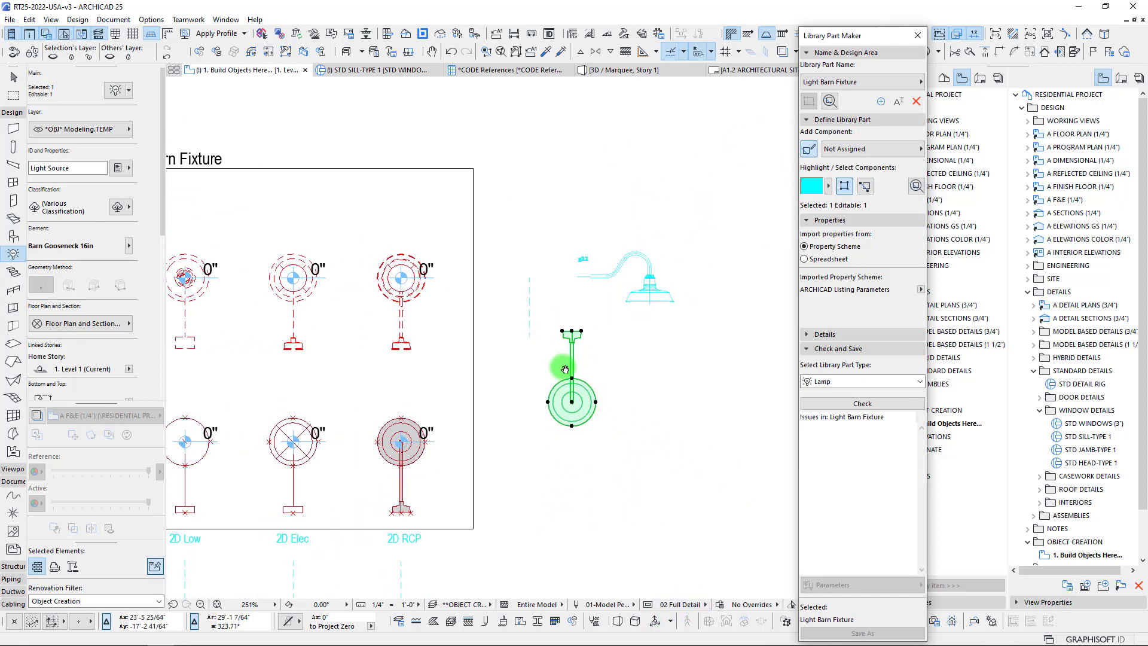
{"action": "left_click", "coordinate": [682, 605]}
{"action": "left_click", "coordinate": [737, 542]}
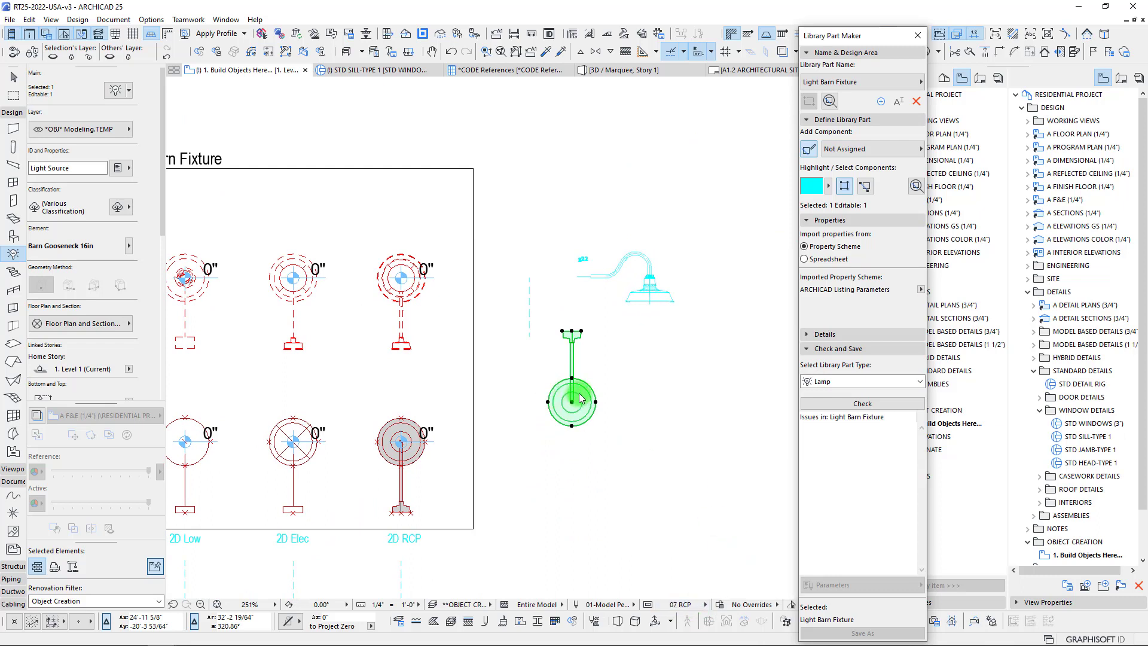
{"action": "middle_click_drag", "start_coordinate": [580, 399], "coordinate": [627, 392]}
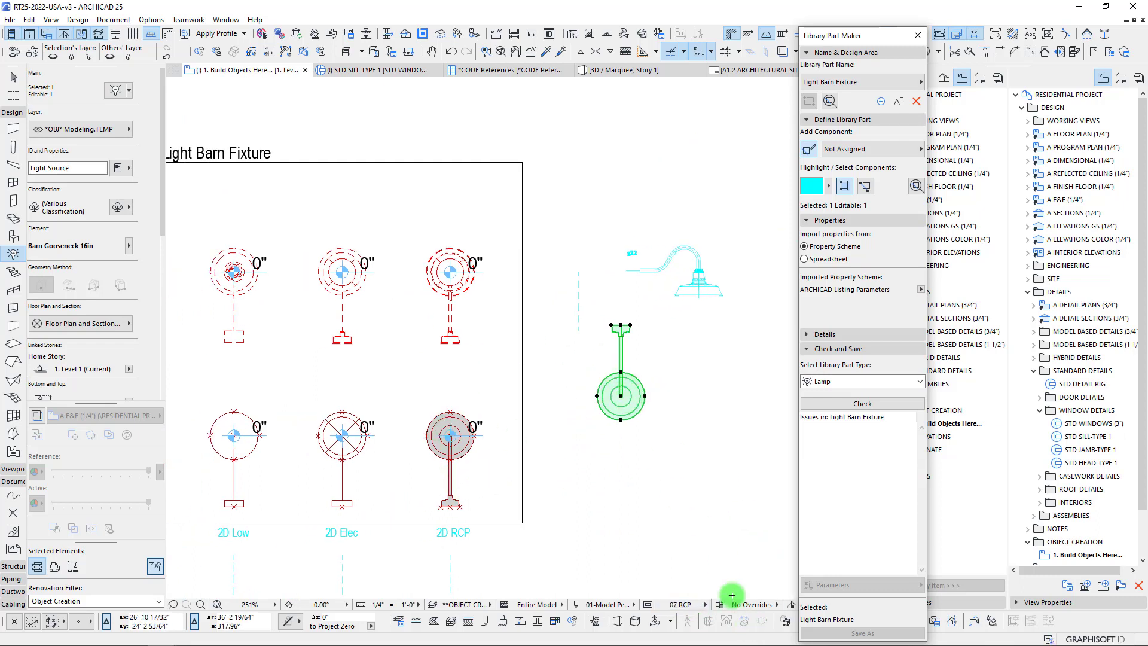
{"action": "left_click", "coordinate": [682, 604]}
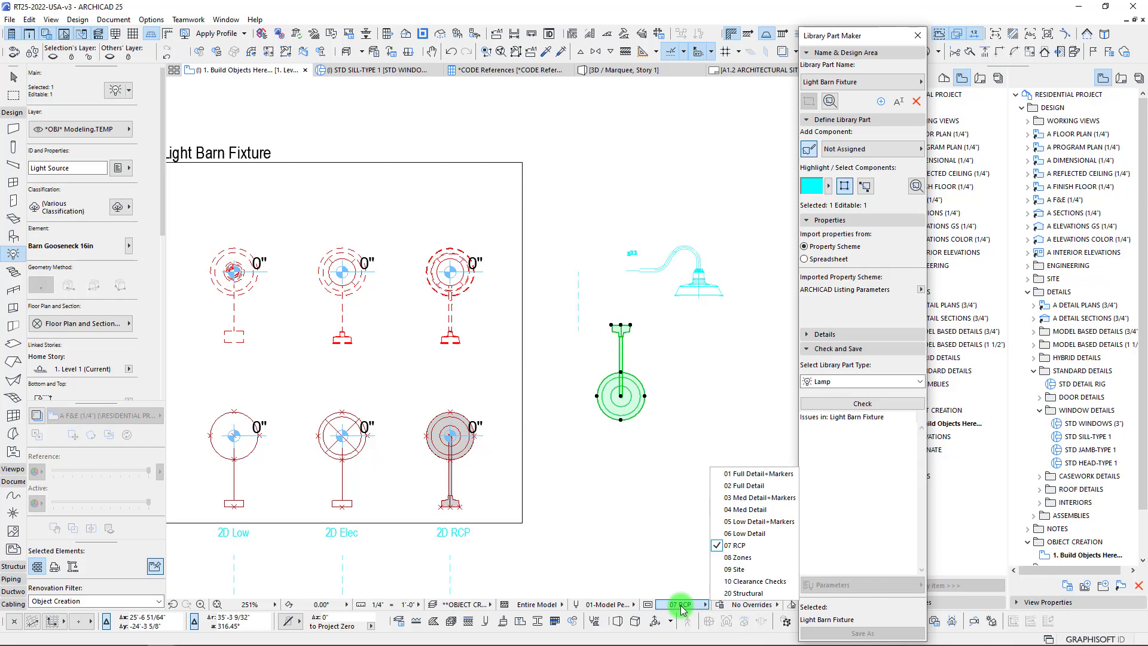
{"action": "left_click", "coordinate": [748, 533]}
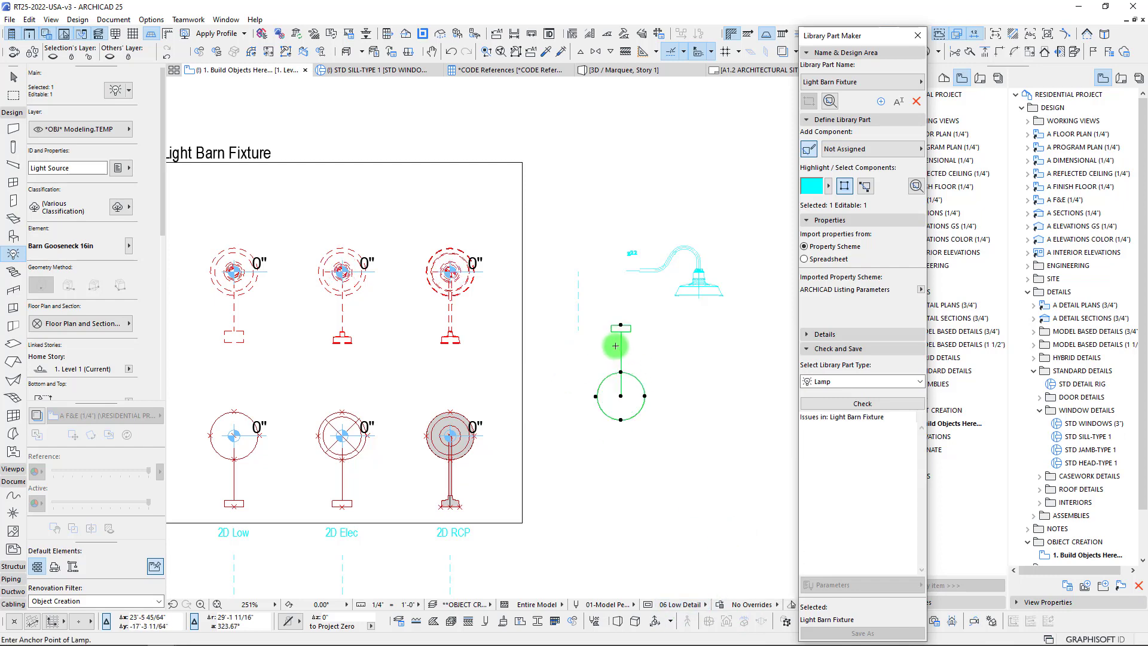
Step: Pick up the placed lamp's settings, select the lamp and show it alone in the 3D window from the side
{"action": "key", "text": "Escape"}
{"action": "middle_click_drag", "start_coordinate": [617, 329], "coordinate": [643, 331]}
{"action": "left_click", "coordinate": [647, 326], "text": "alt"}
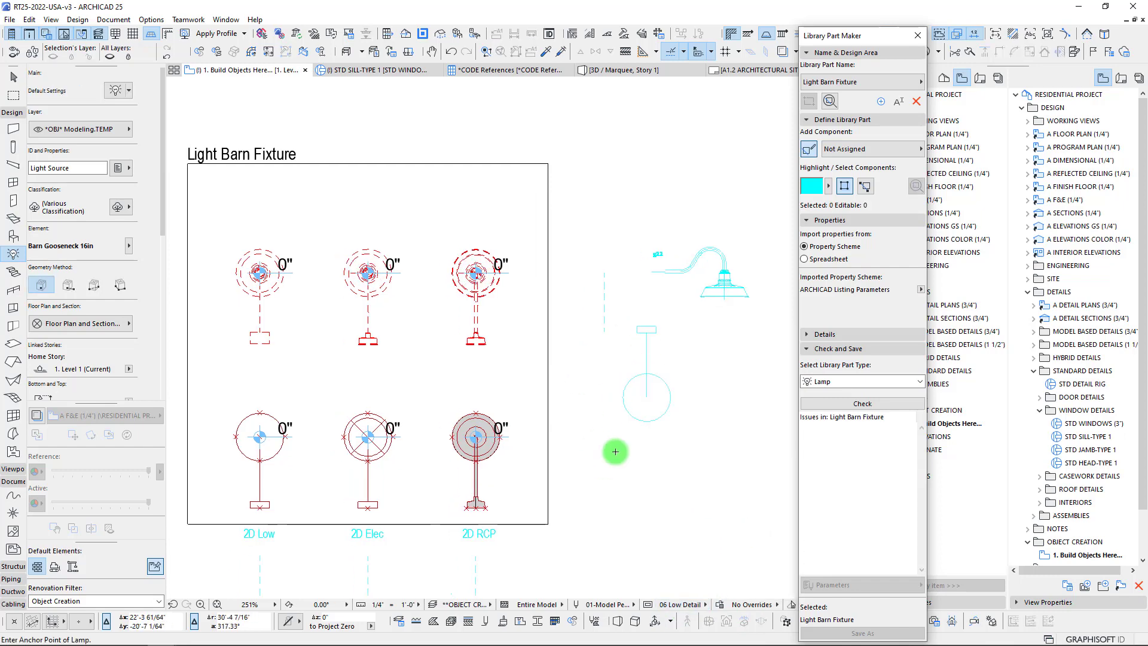
{"action": "middle_click_drag", "start_coordinate": [615, 452], "coordinate": [608, 457]}
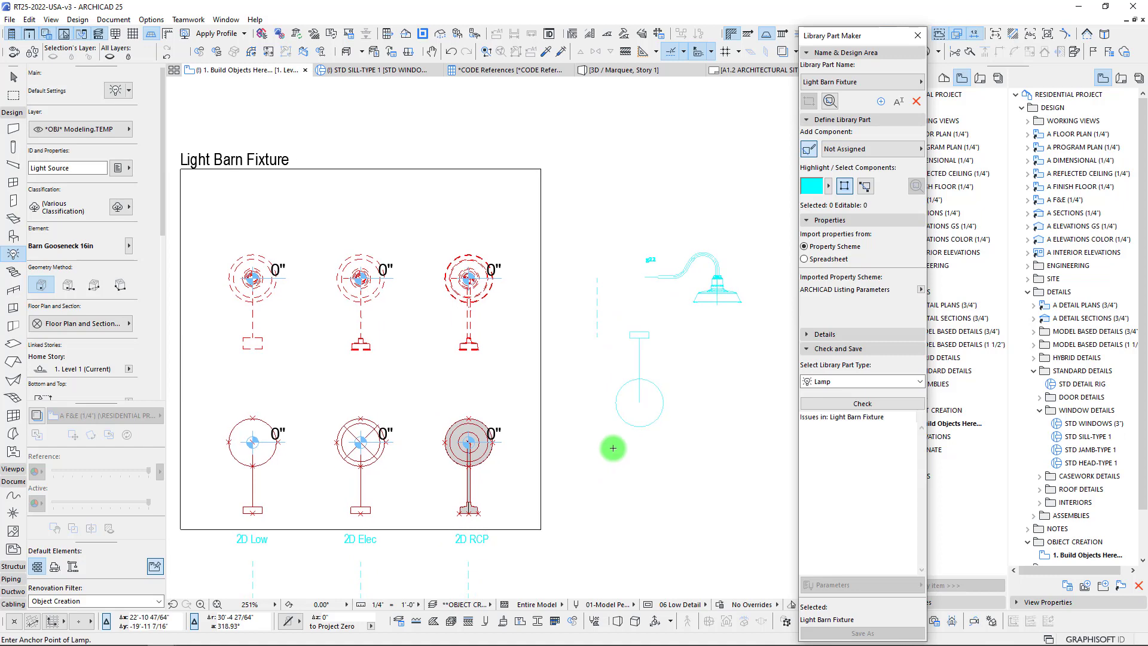
{"action": "left_click", "coordinate": [639, 337]}
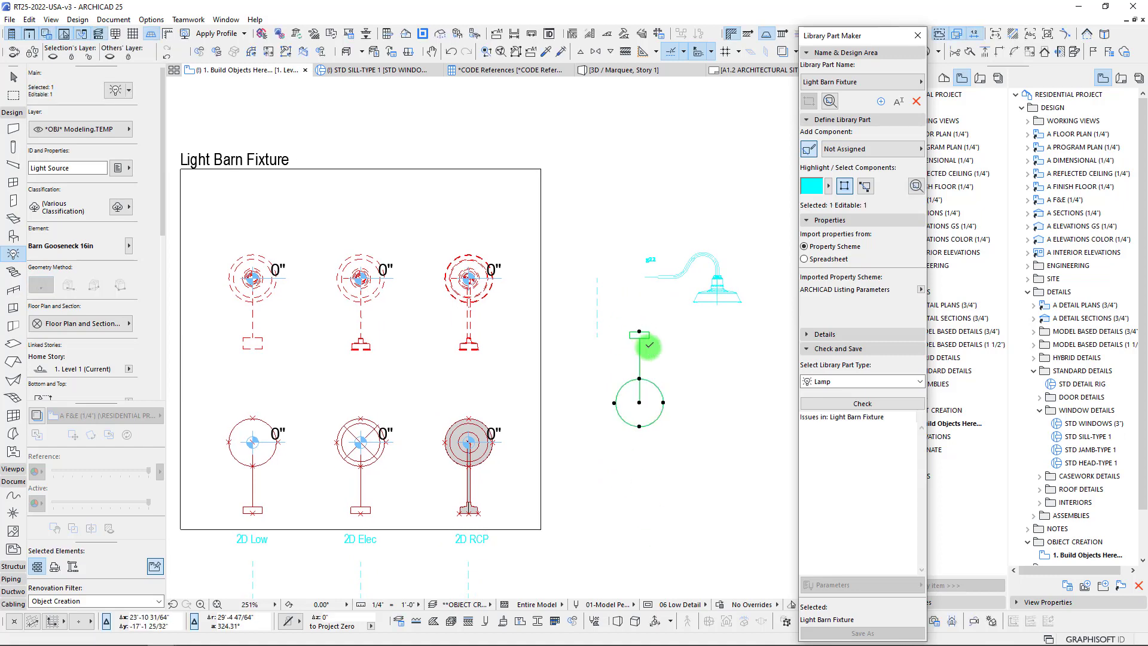
{"action": "key", "text": "F5"}
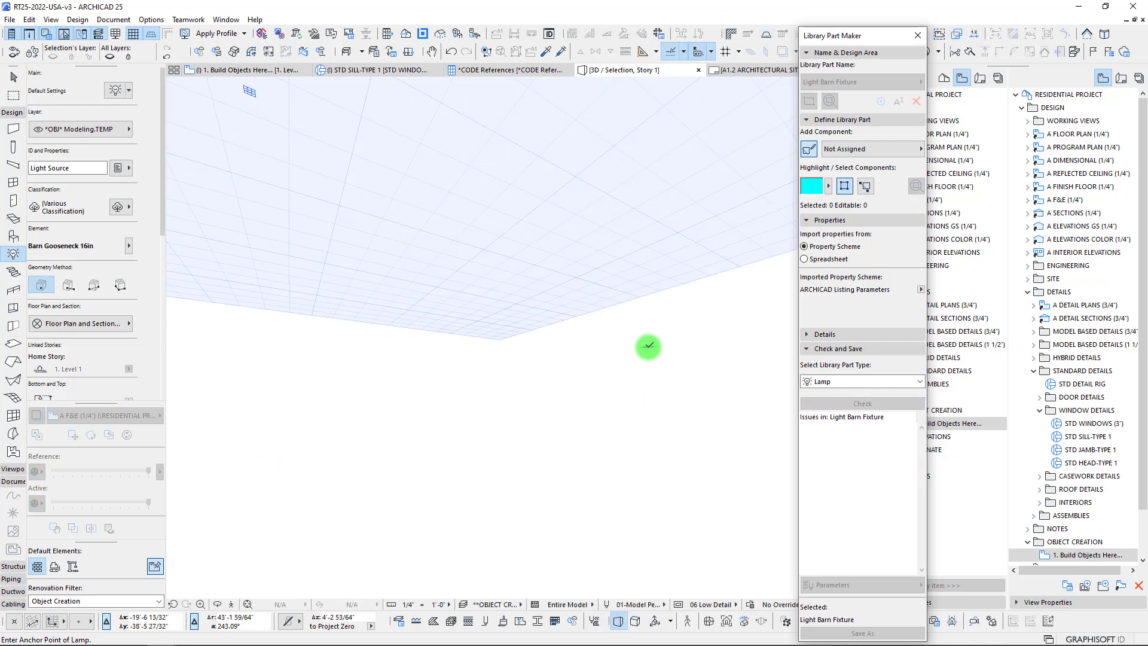
{"action": "middle_click_drag", "start_coordinate": [590, 379], "coordinate": [559, 562], "text": "shift"}
{"action": "middle_click_drag", "start_coordinate": [693, 620], "coordinate": [705, 612], "text": "shift"}
Step: Compare the lamp's 3D model under the 04 Med Detail and 02 Full Detail model view options
{"action": "left_click", "coordinate": [711, 610]}
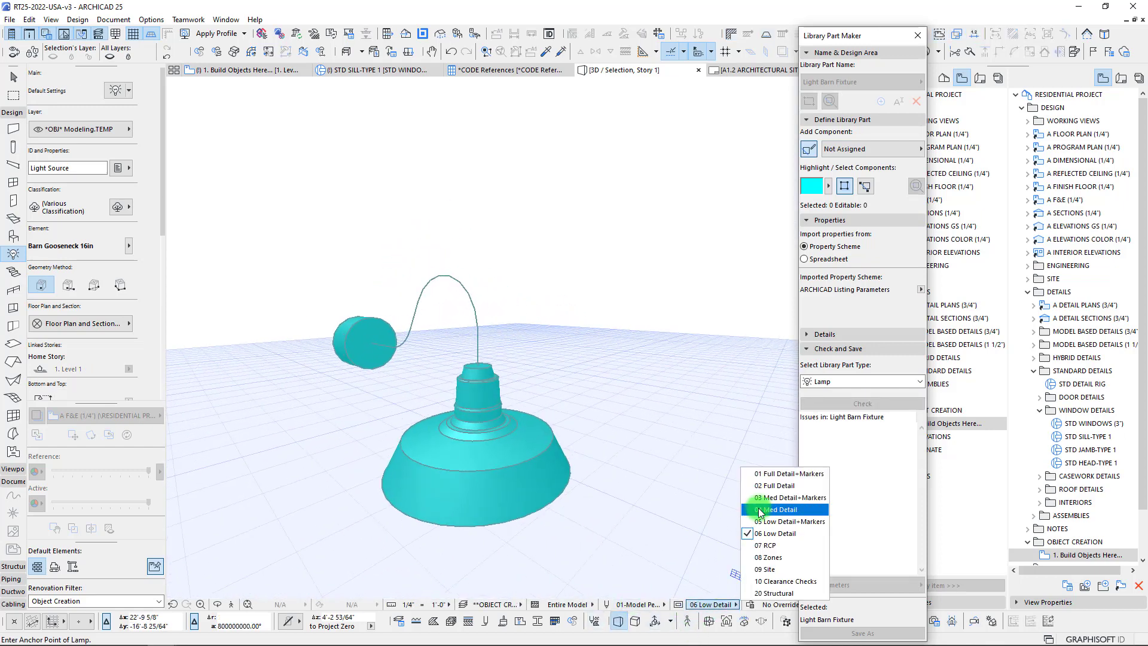
{"action": "left_click", "coordinate": [686, 507]}
{"action": "middle_click_drag", "start_coordinate": [364, 333], "coordinate": [616, 483], "text": "shift"}
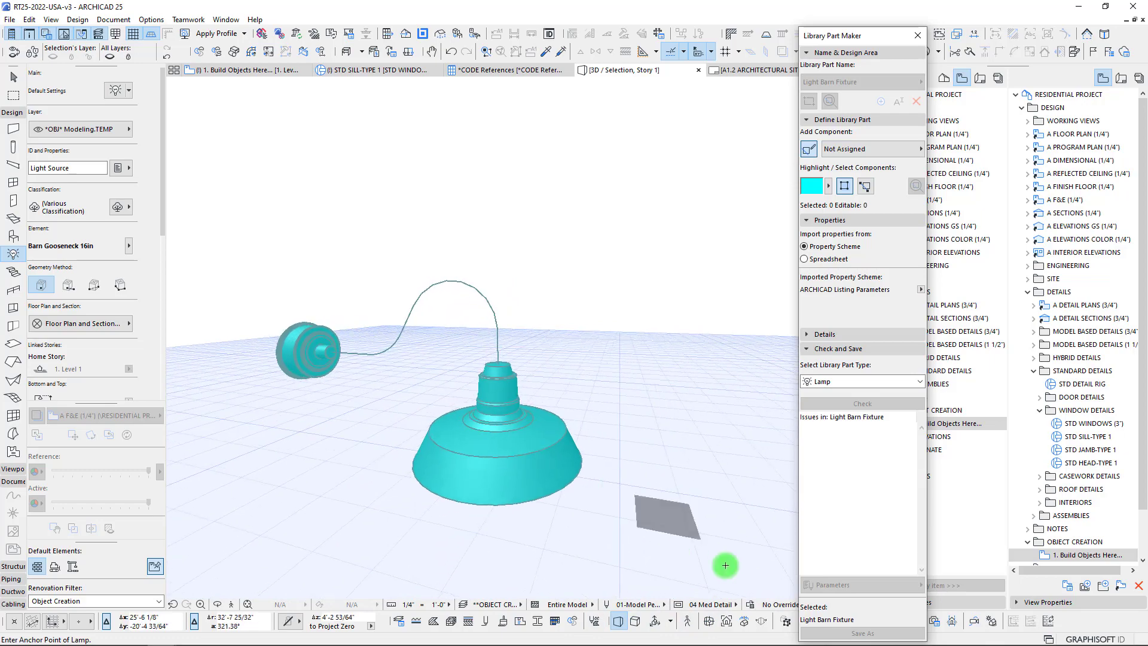
{"action": "left_click", "coordinate": [720, 605]}
{"action": "left_click", "coordinate": [777, 489]}
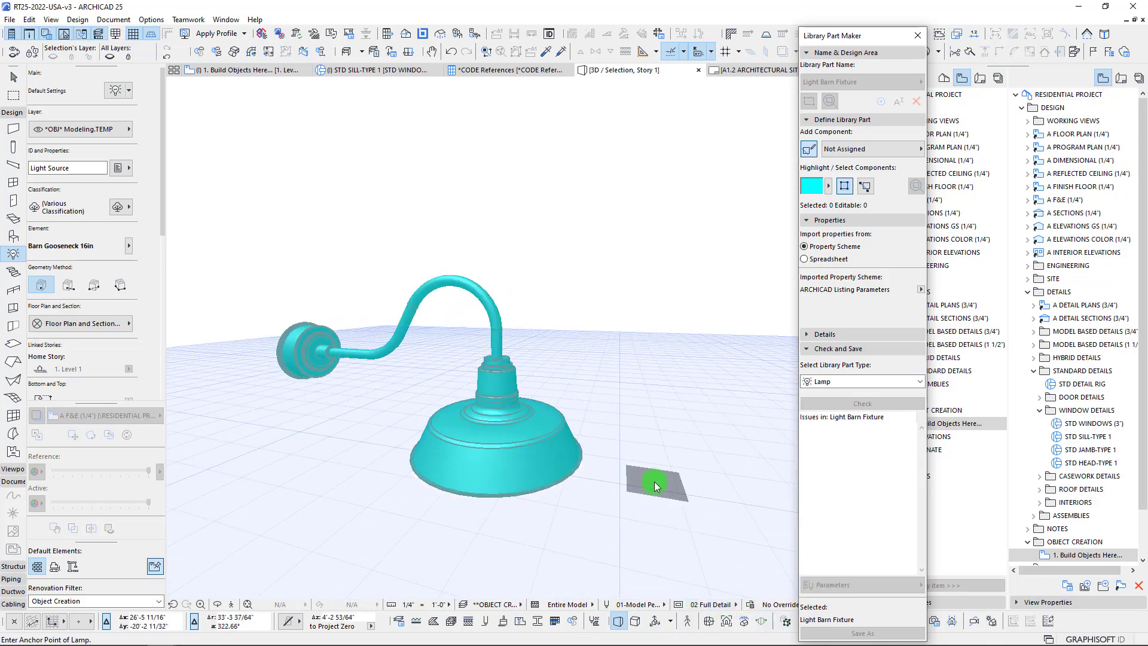
{"action": "mouse_move", "coordinate": [536, 437]}
{"action": "middle_mouse_down", "text": "shift"}
{"action": "mouse_move", "coordinate": [496, 418]}
{"action": "mouse_move", "coordinate": [487, 299]}
{"action": "mouse_move", "coordinate": [499, 289]}
{"action": "mouse_move", "coordinate": [508, 297]}
{"action": "mouse_move", "coordinate": [484, 263]}
{"action": "mouse_move", "coordinate": [537, 261]}
{"action": "mouse_move", "coordinate": [546, 422]}
{"action": "middle_mouse_up", "text": "shift"}
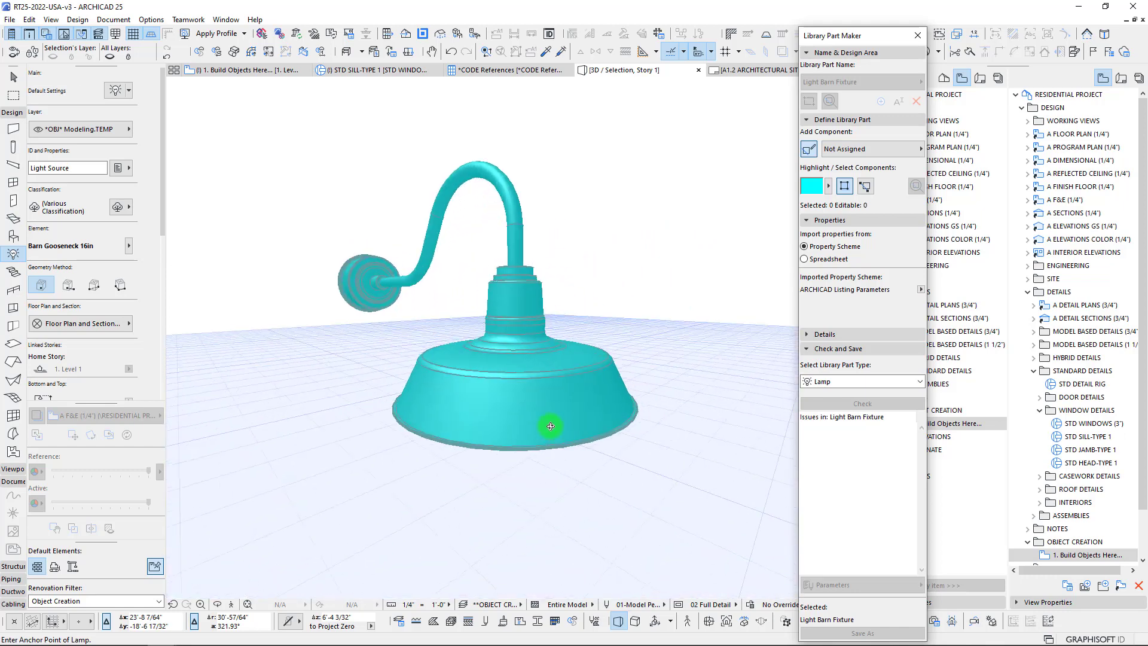
Step: Open the selected lamp's settings and examine its Light Parameters, Lamp Attributes and Description pages
{"action": "left_click", "coordinate": [525, 397]}
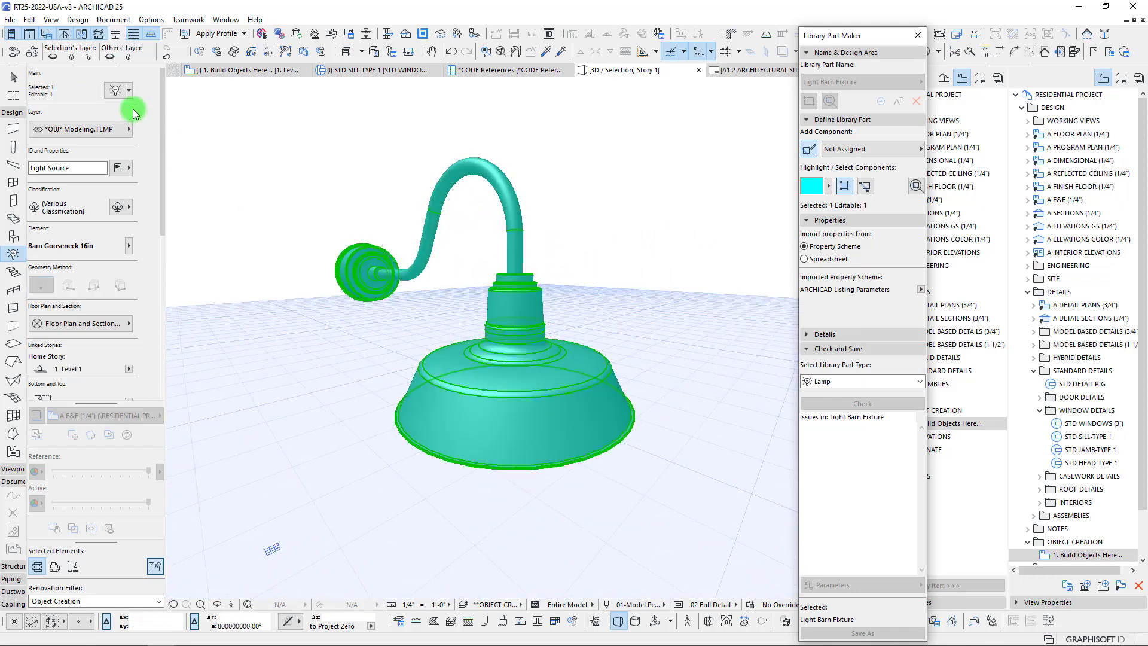
{"action": "double_click", "coordinate": [448, 272]}
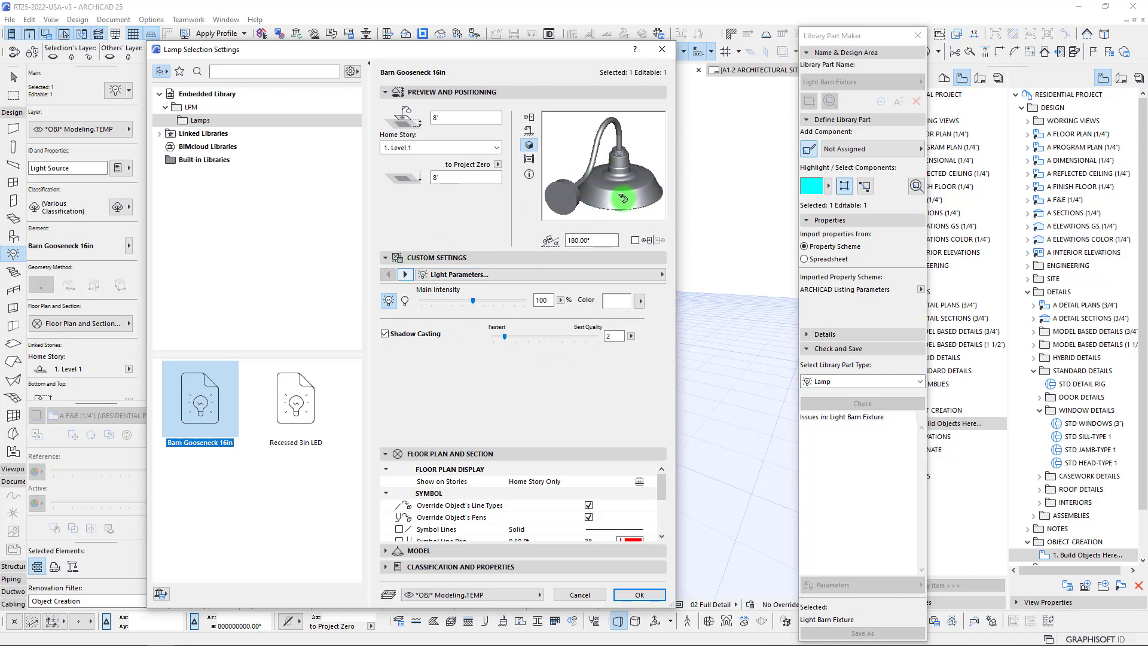
{"action": "left_click", "coordinate": [404, 275]}
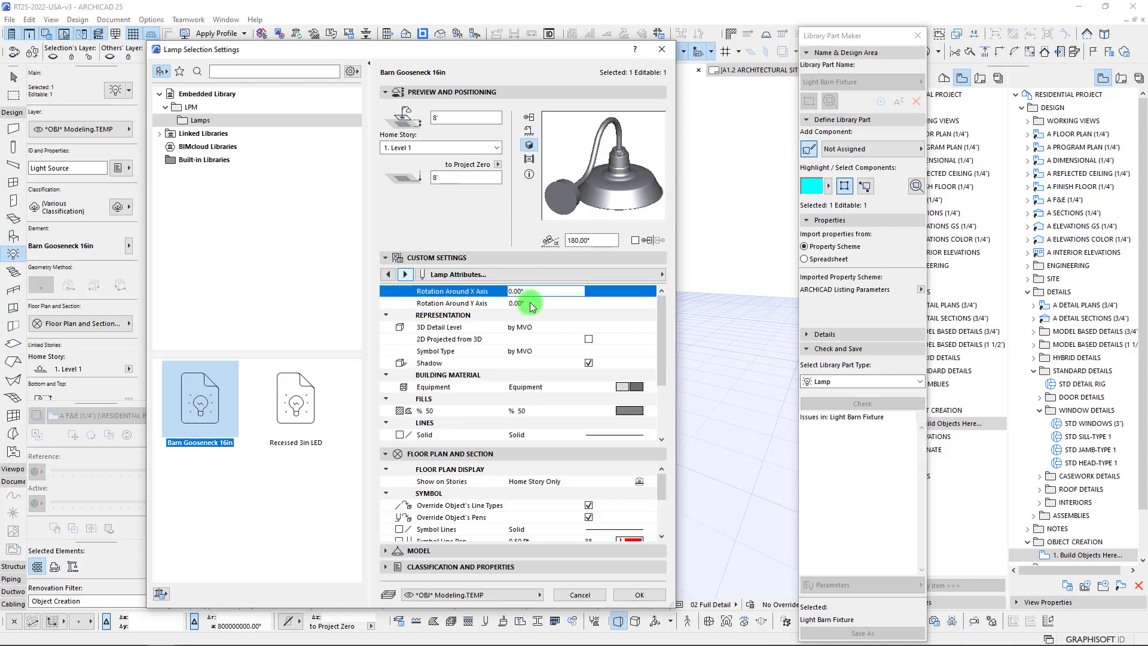
{"action": "scroll", "coordinate": [565, 346], "scroll_direction": "down", "scroll_amount": 3}
{"action": "scroll", "coordinate": [567, 365], "scroll_direction": "up", "scroll_amount": 3}
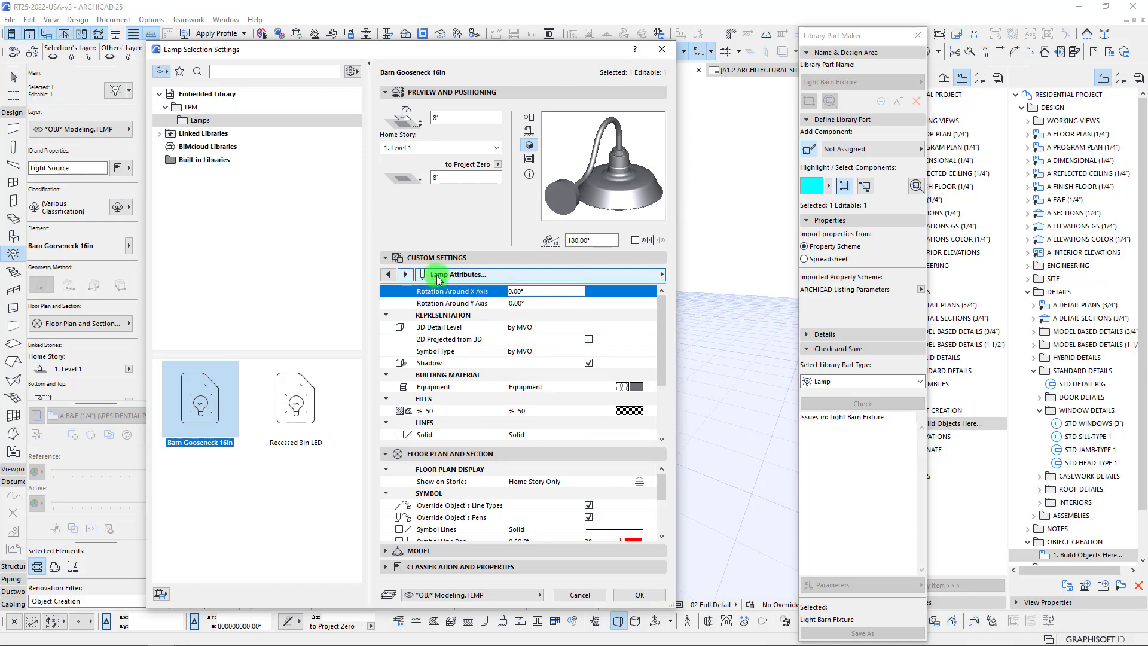
{"action": "left_click", "coordinate": [404, 275]}
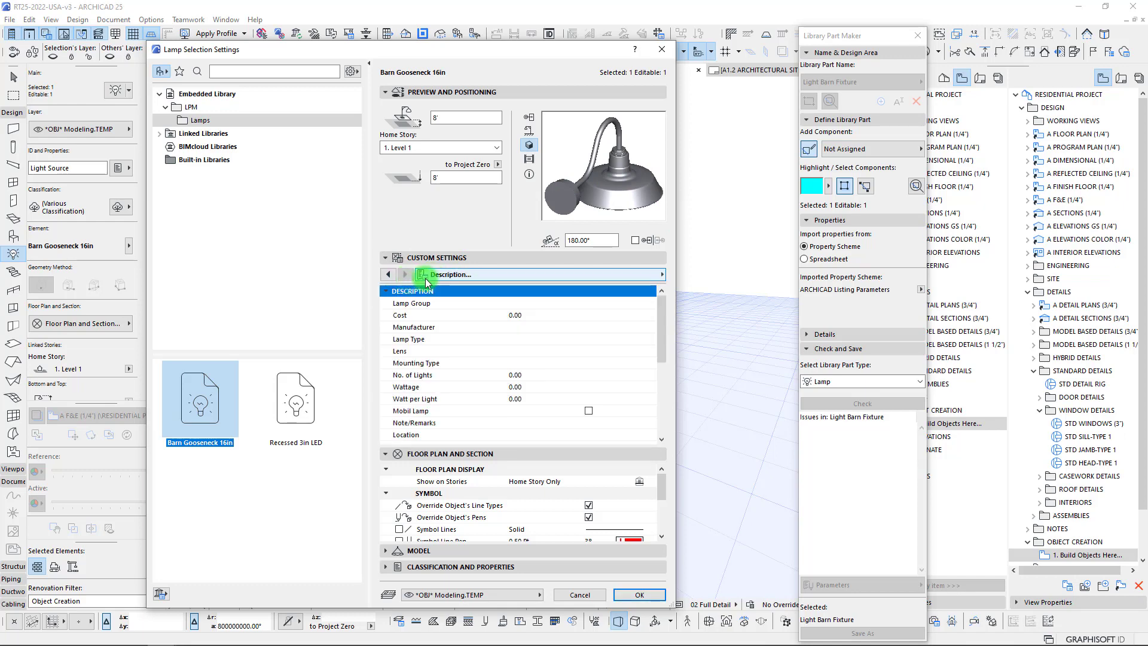
{"action": "left_click", "coordinate": [389, 275]}
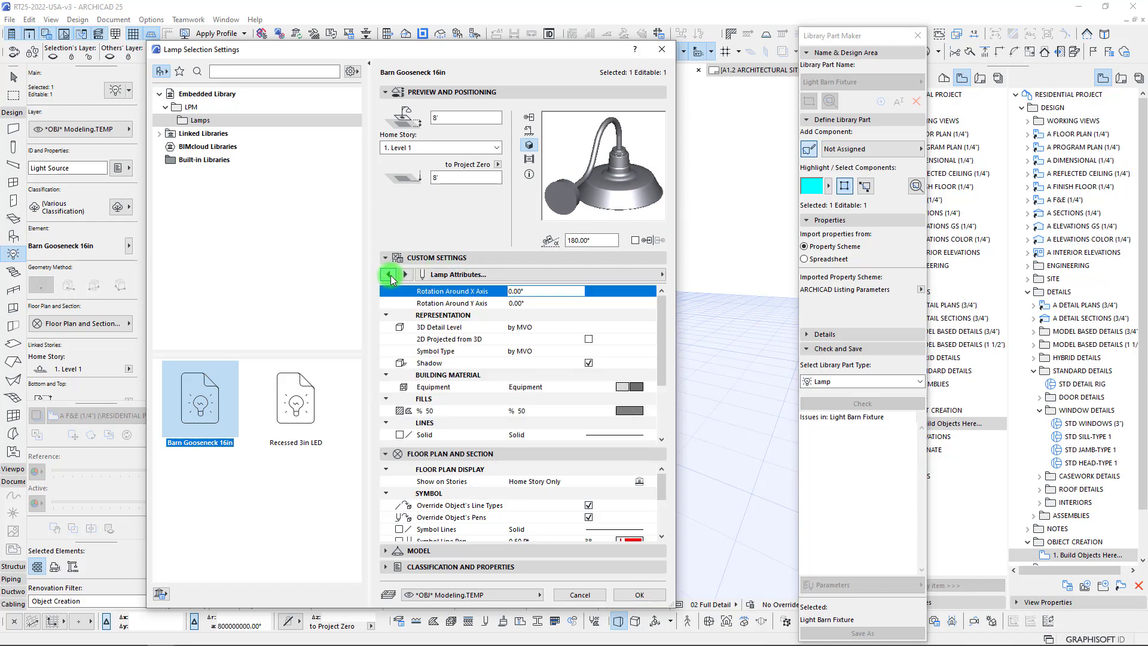
{"action": "left_click", "coordinate": [389, 275]}
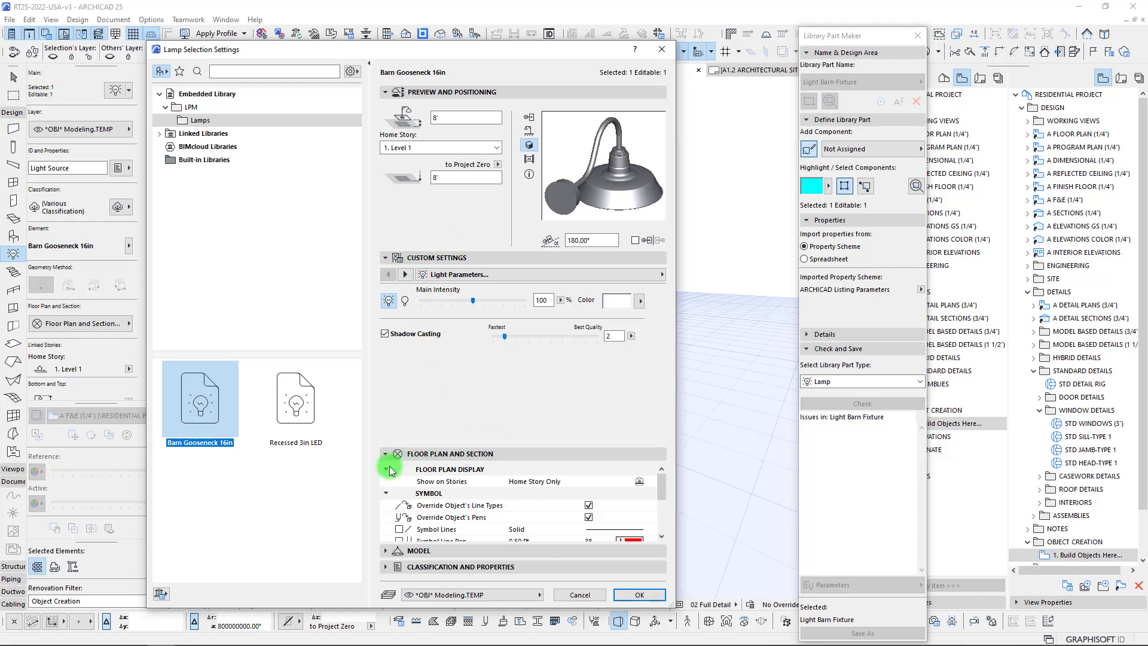
Step: Close the lamp's settings, turn off component highlighting and deselect the lamp in the 3D window
{"action": "left_click_drag", "start_coordinate": [555, 56], "coordinate": [503, 49]}
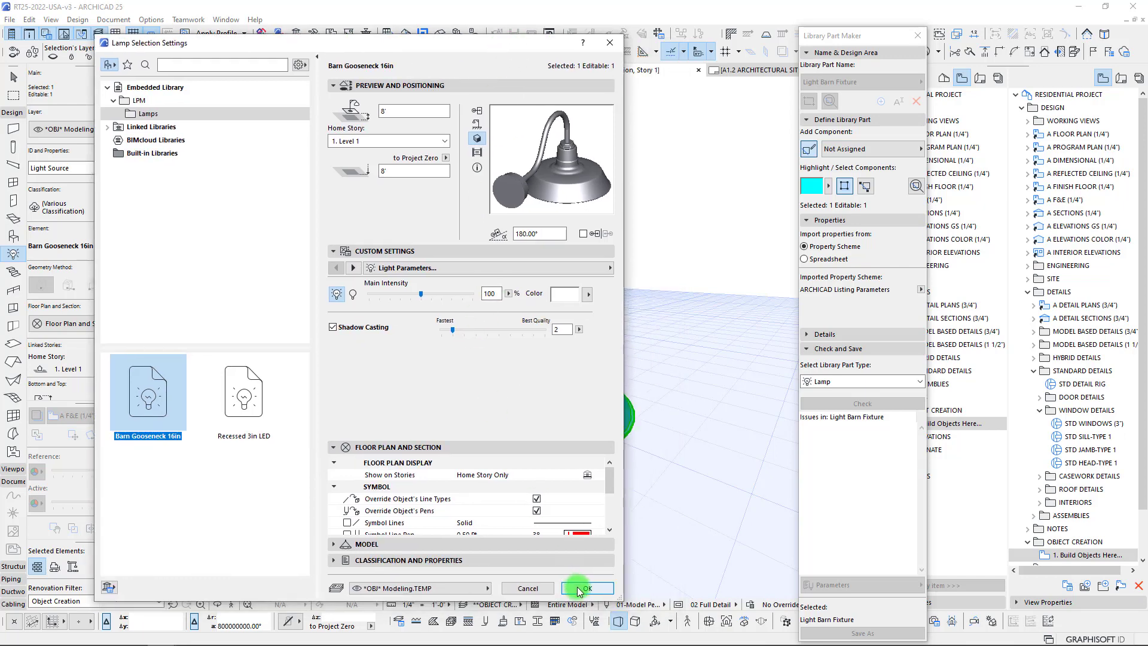
{"action": "left_click", "coordinate": [578, 591]}
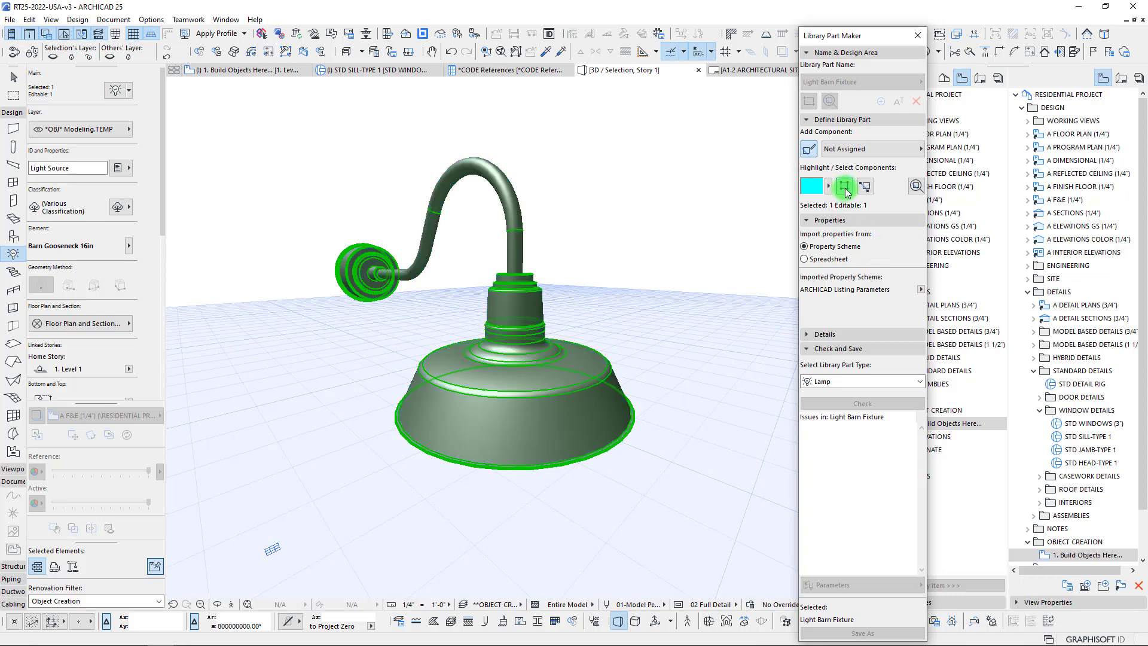
{"action": "left_click", "coordinate": [818, 190]}
{"action": "scroll", "coordinate": [615, 312], "scroll_direction": "down", "scroll_amount": 3}
{"action": "middle_click_drag", "start_coordinate": [616, 312], "coordinate": [589, 345], "text": "shift"}
{"action": "left_click", "coordinate": [652, 304]}
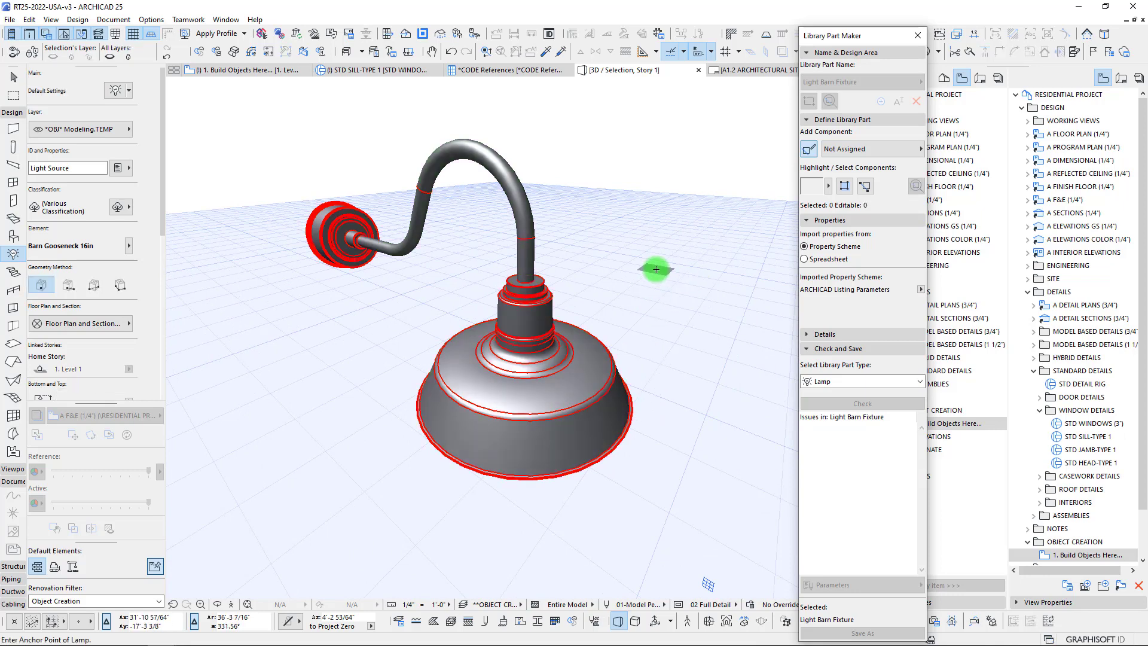
Step: Apply the 3D Views - Photorender Background style and look at the lamp from farther away
{"action": "right_click", "coordinate": [657, 268]}
{"action": "mouse_move", "coordinate": [738, 277]}
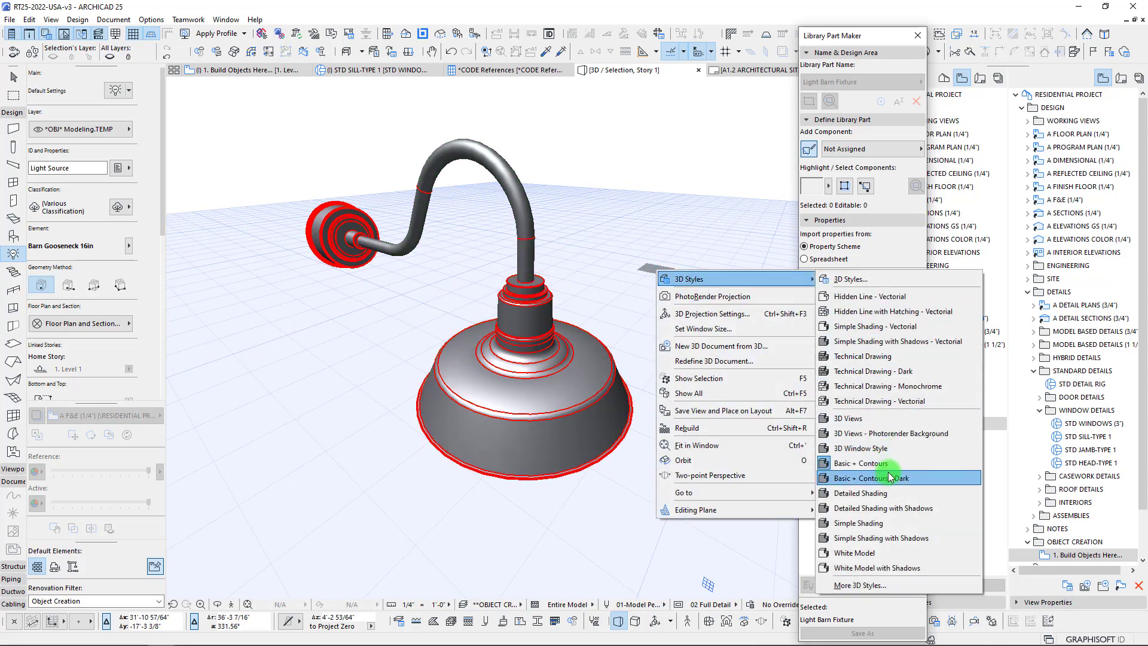
{"action": "left_click", "coordinate": [867, 433]}
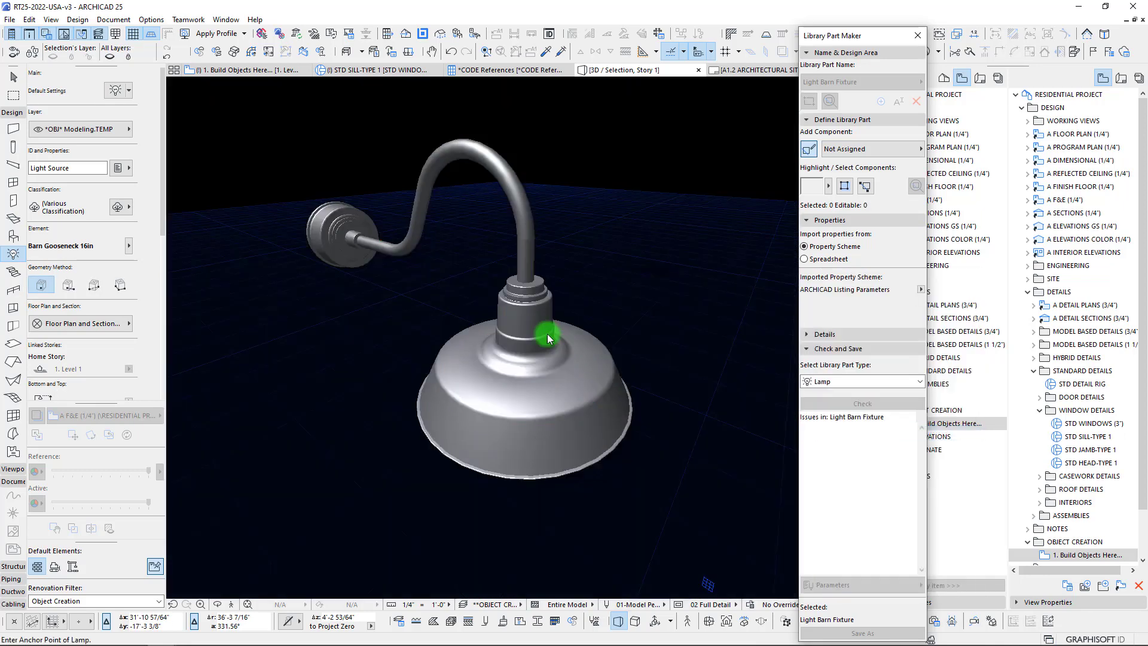
{"action": "middle_click_drag", "start_coordinate": [552, 349], "coordinate": [529, 366], "text": "shift"}
{"action": "scroll", "coordinate": [466, 310], "scroll_direction": "down", "scroll_amount": 4}
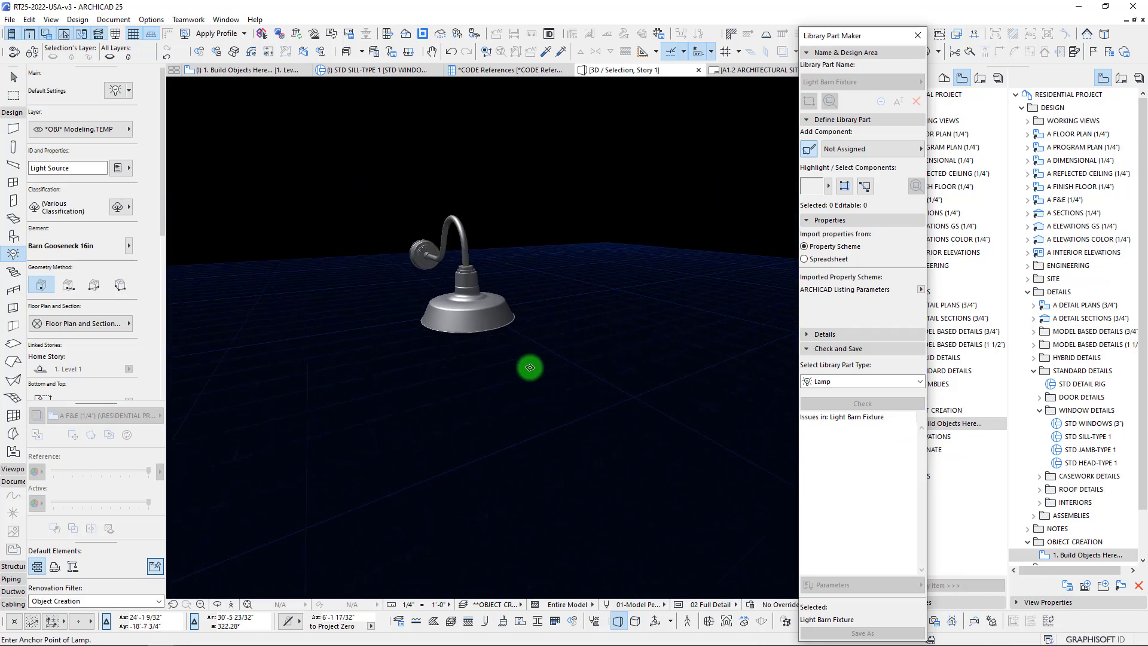
Step: Return to the floor plan and clear the lamp selection beside the Light Barn Fixture region
{"action": "key", "text": "F2"}
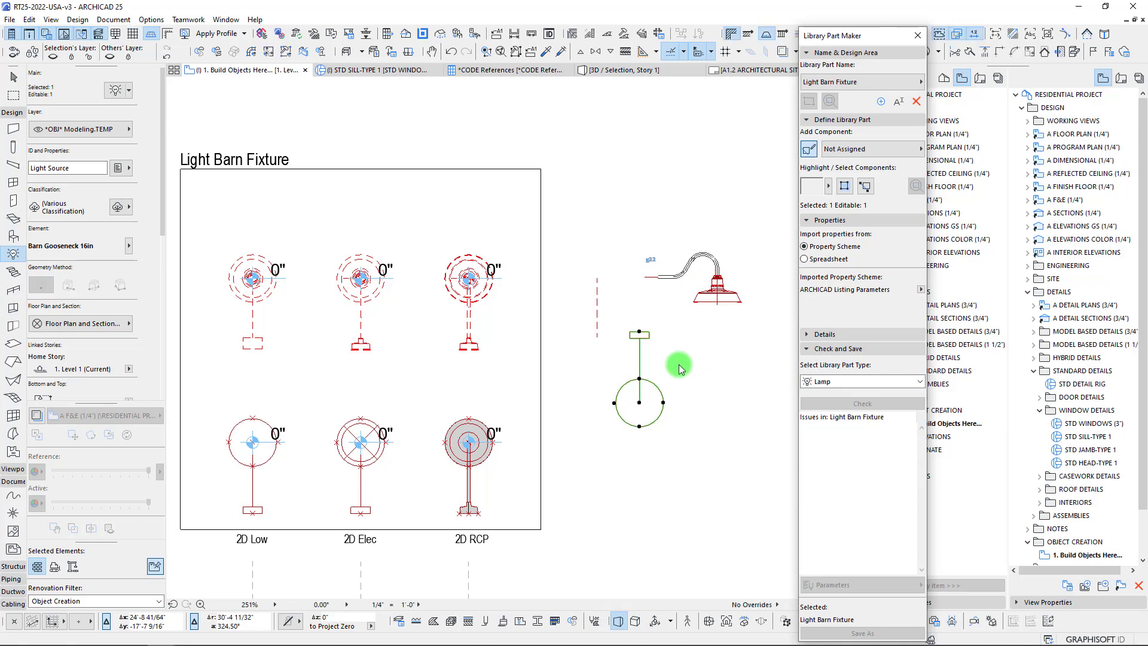
{"action": "left_click", "coordinate": [639, 333]}
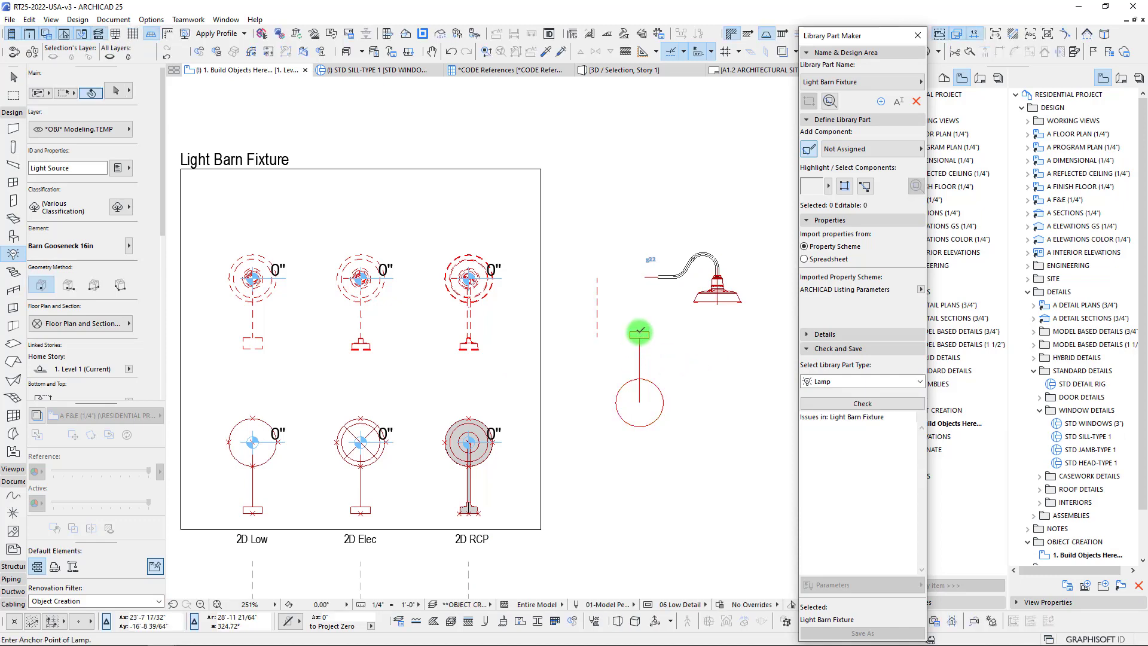
{"action": "scroll", "coordinate": [591, 329], "scroll_direction": "down", "scroll_amount": 4}
{"action": "middle_click_drag", "start_coordinate": [591, 329], "coordinate": [447, 328]}
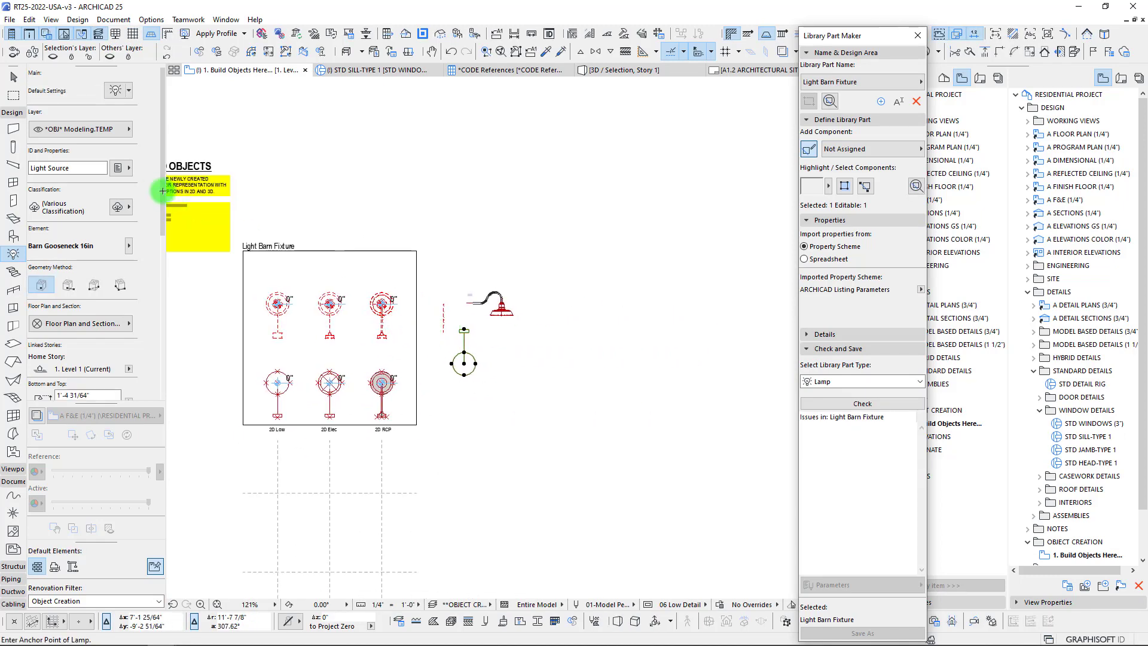
{"action": "key", "text": "Escape"}
{"action": "key", "text": "Escape"}
{"action": "scroll", "coordinate": [328, 256], "scroll_direction": "down", "scroll_amount": 4}
{"action": "middle_click_drag", "start_coordinate": [343, 276], "coordinate": [412, 337]}
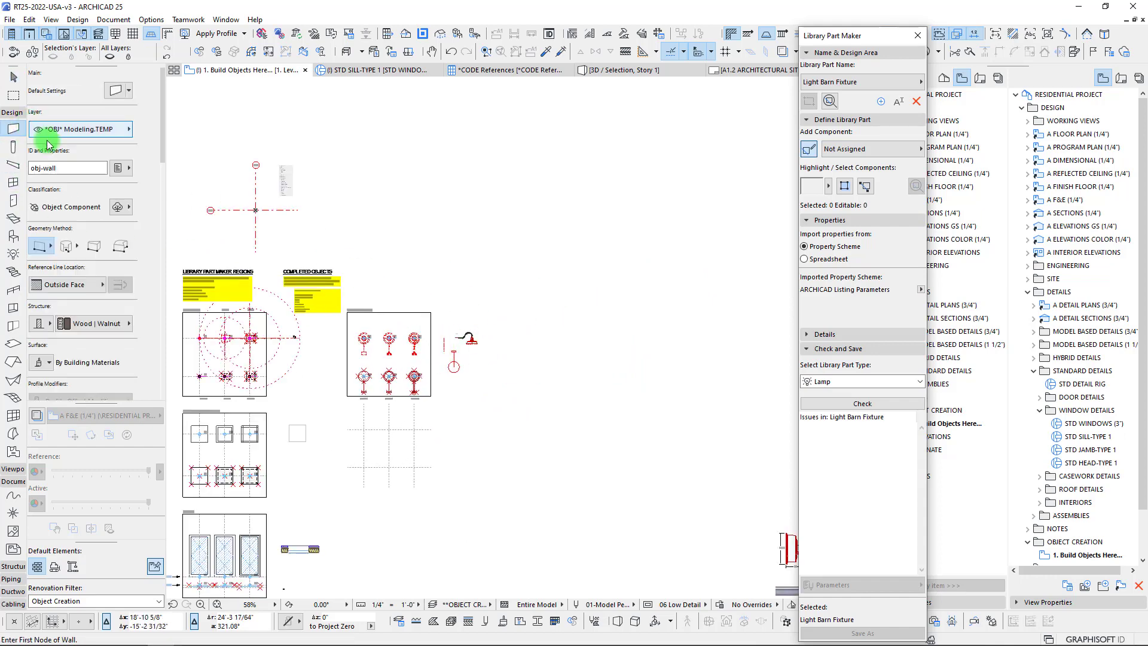
Step: Draw an L-shaped chained wall in Masonry | Brick Veneer in the empty area beside the placed lamp
{"action": "left_click", "coordinate": [107, 324]}
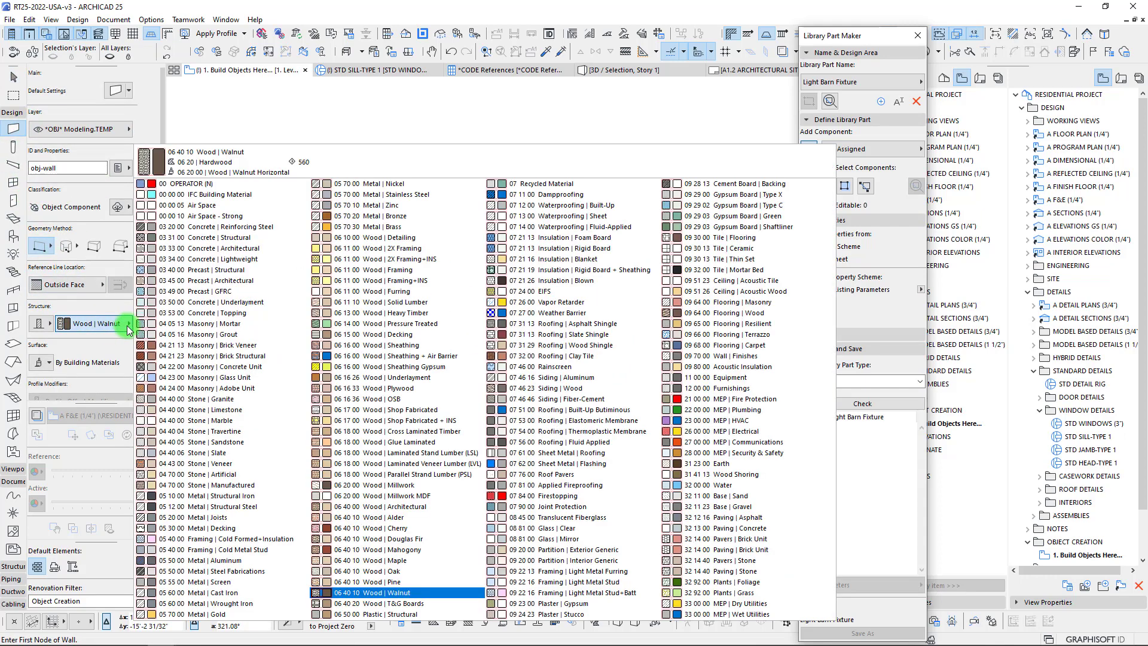
{"action": "left_click", "coordinate": [203, 347]}
{"action": "scroll", "coordinate": [523, 301], "scroll_direction": "up", "scroll_amount": 4}
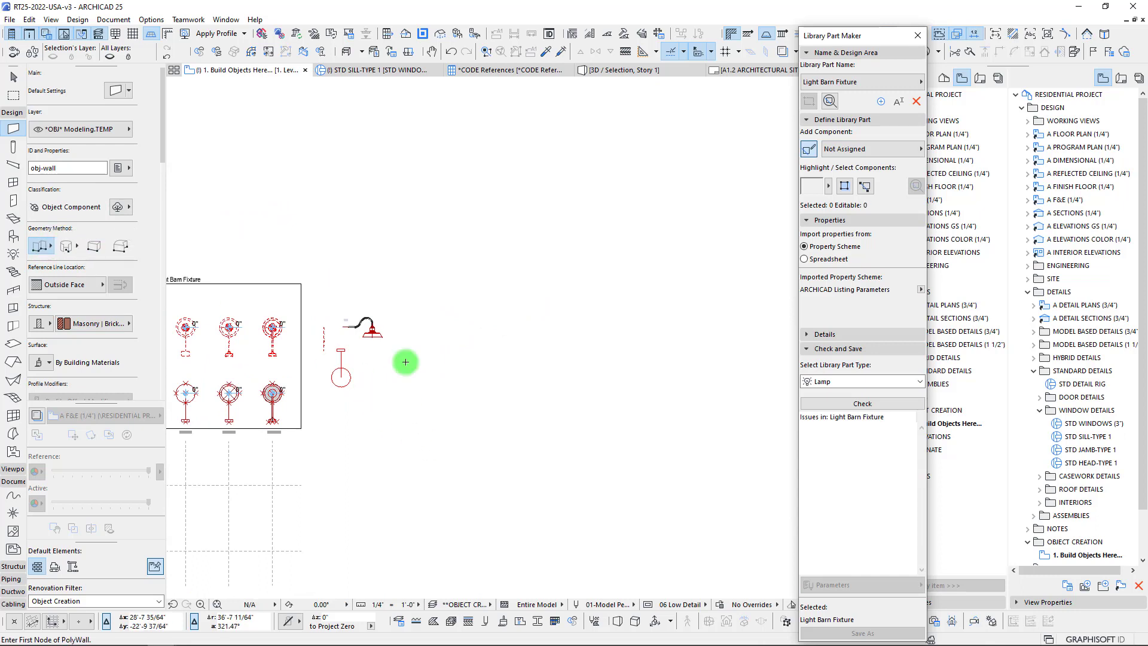
{"action": "left_click", "coordinate": [413, 436]}
{"action": "left_click", "coordinate": [413, 278]}
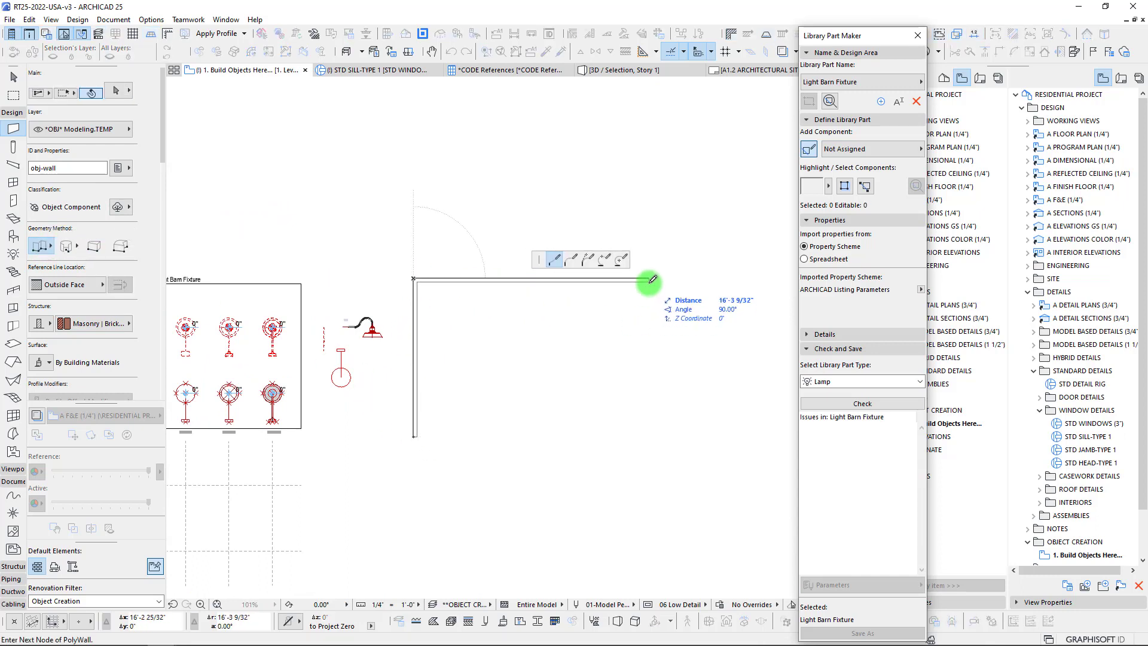
{"action": "double_click", "coordinate": [729, 278]}
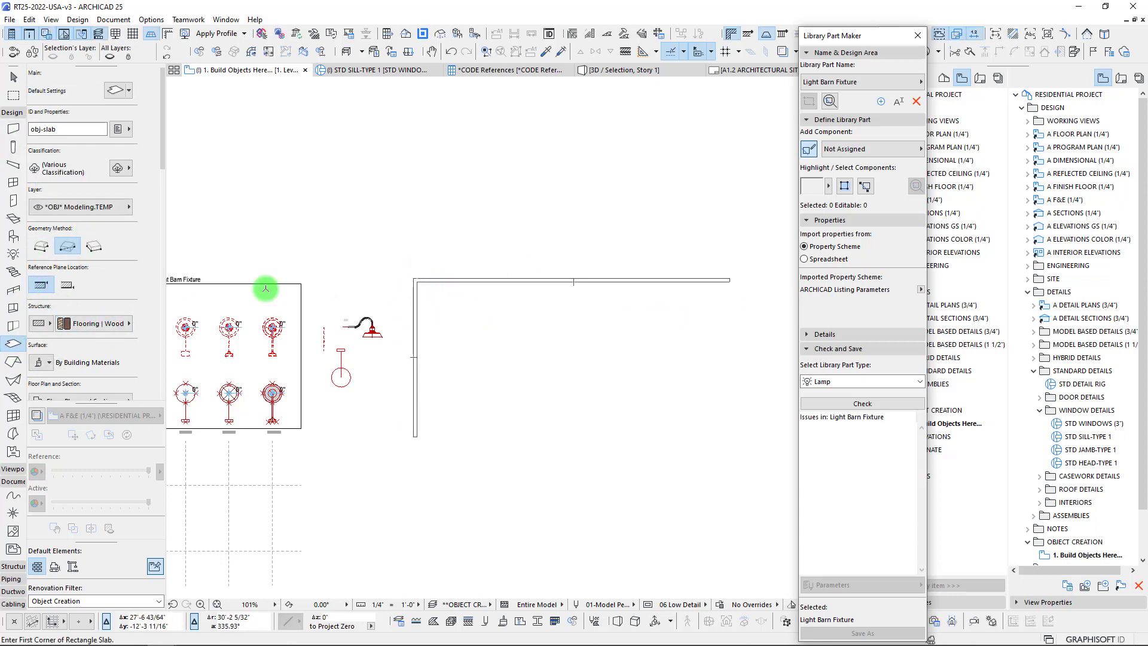
Step: Draw a rectangular Paving | Concrete slab from the walls' inside corner out to the ends of both walls
{"action": "left_click", "coordinate": [92, 324]}
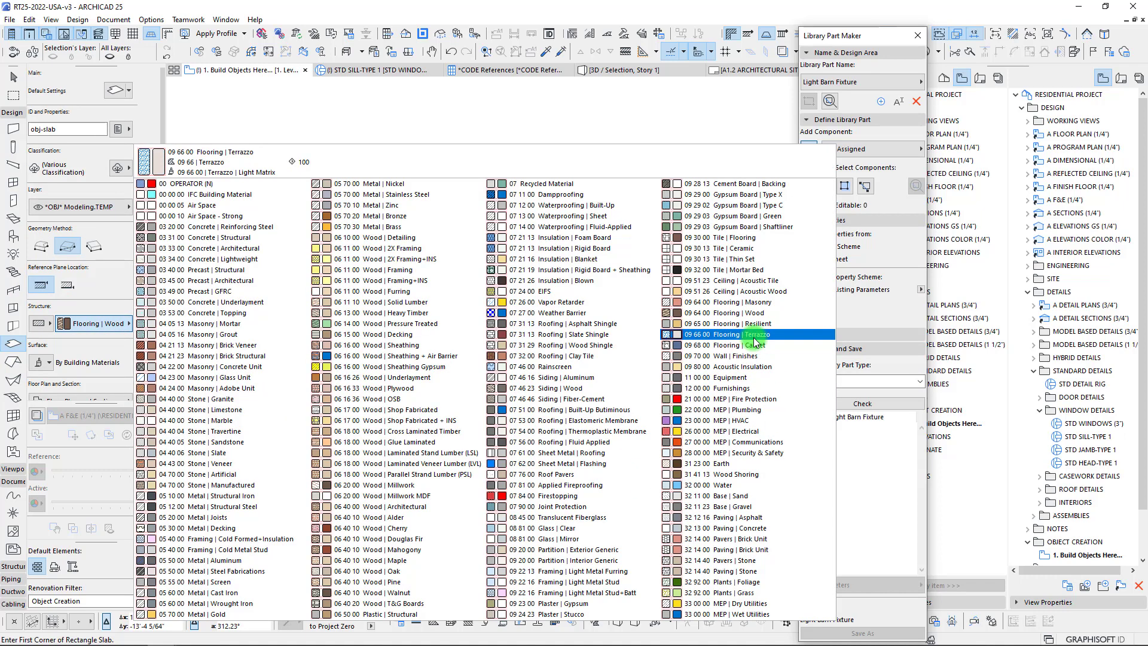
{"action": "left_click", "coordinate": [754, 529]}
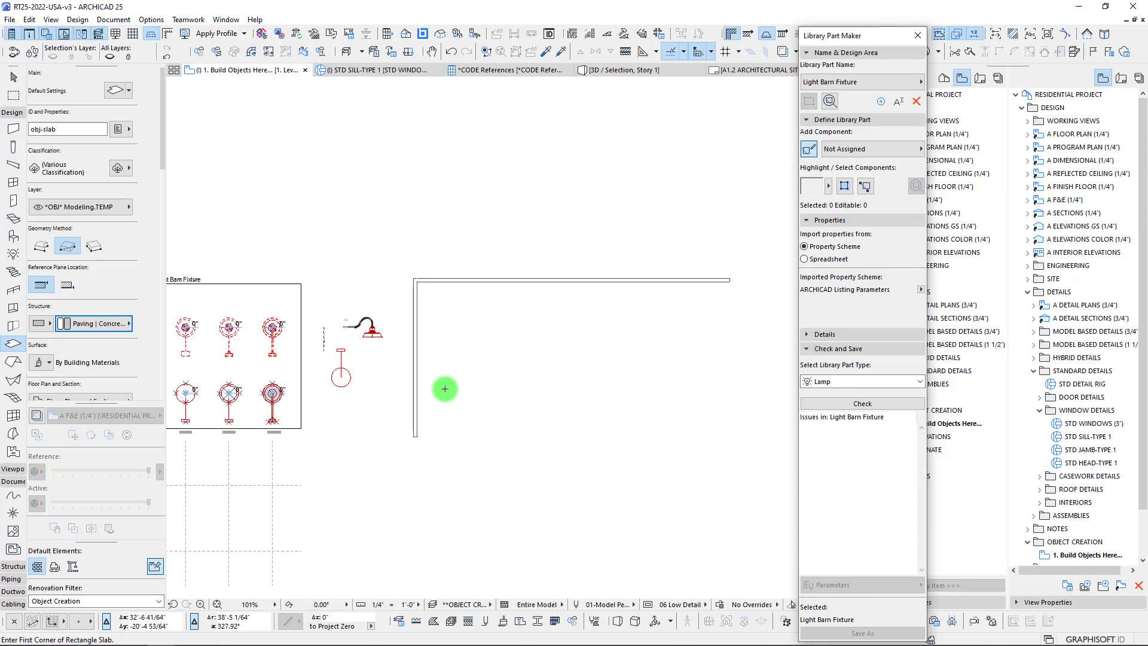
{"action": "left_click", "coordinate": [417, 281]}
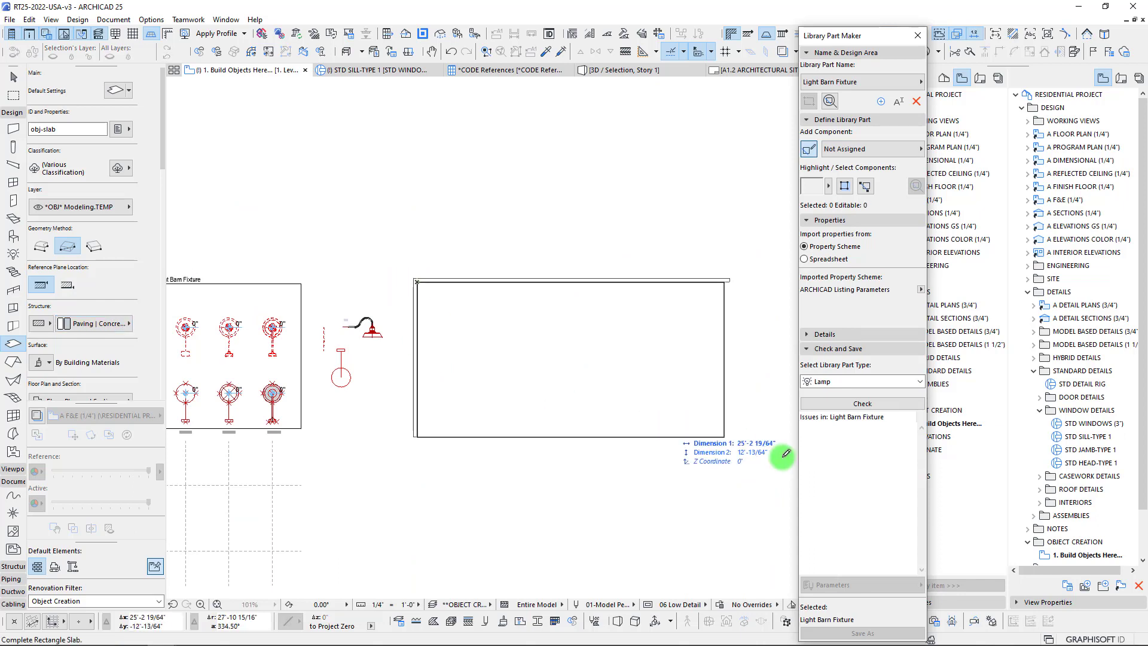
{"action": "left_click", "coordinate": [728, 435]}
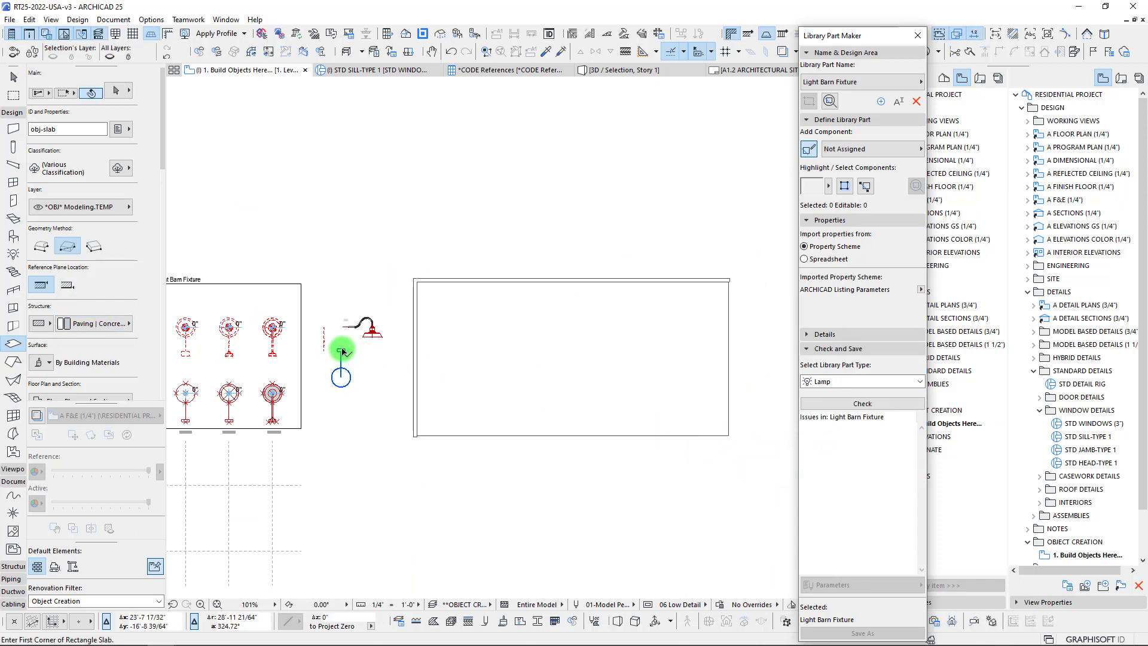
Step: Move the lamp onto the inner face of the long brick wall and place a copy about 11'-9" along it
{"action": "left_click_drag", "start_coordinate": [340, 349], "coordinate": [473, 285]}
{"action": "key", "text": "ctrl+shift+d"}
{"action": "left_click", "coordinate": [473, 282]}
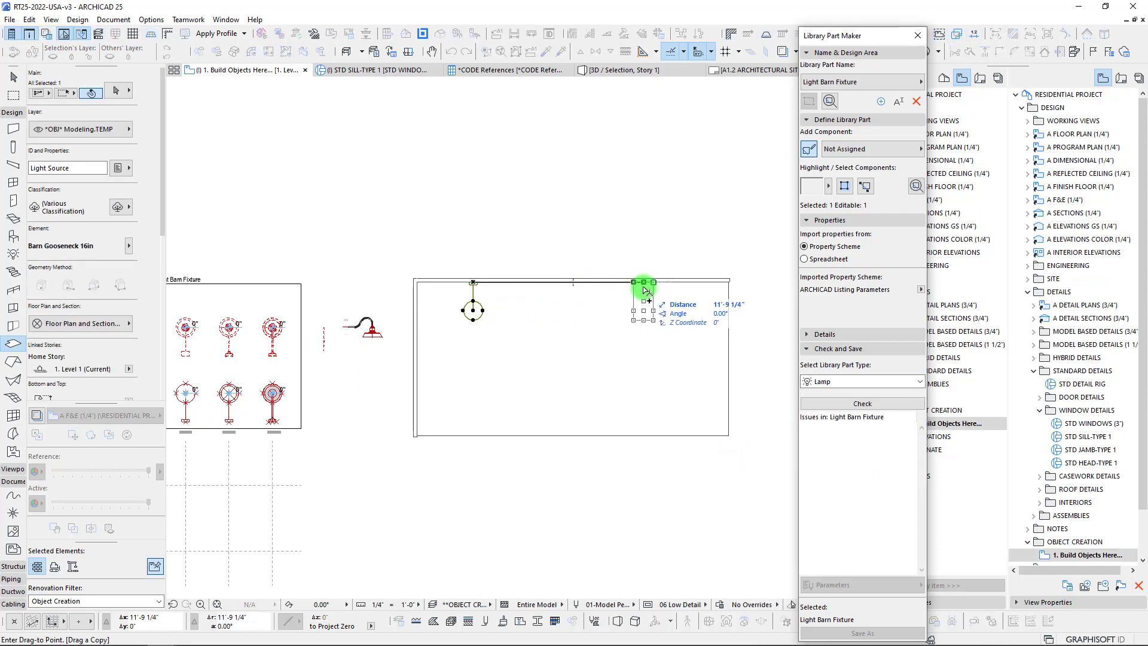
{"action": "left_click", "coordinate": [643, 282]}
Step: Enclose the walls, slab and both lamps in a marquee and show that area in 3D
{"action": "left_click", "coordinate": [13, 96]}
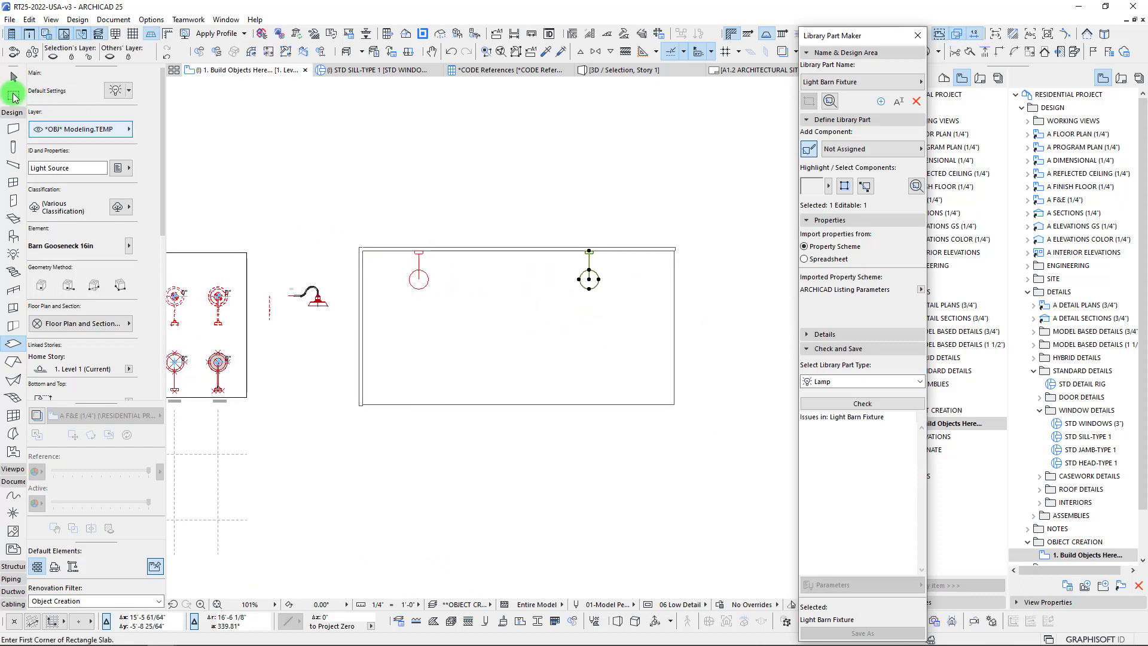
{"action": "left_click", "coordinate": [341, 185]}
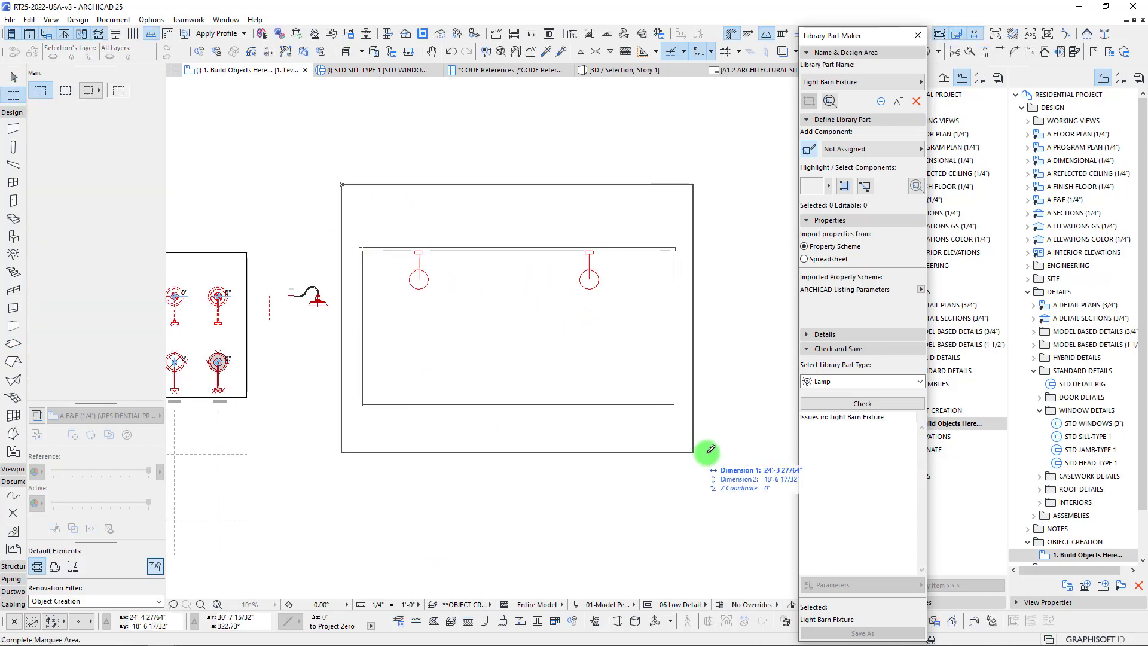
{"action": "left_click", "coordinate": [726, 458]}
{"action": "key", "text": "F5"}
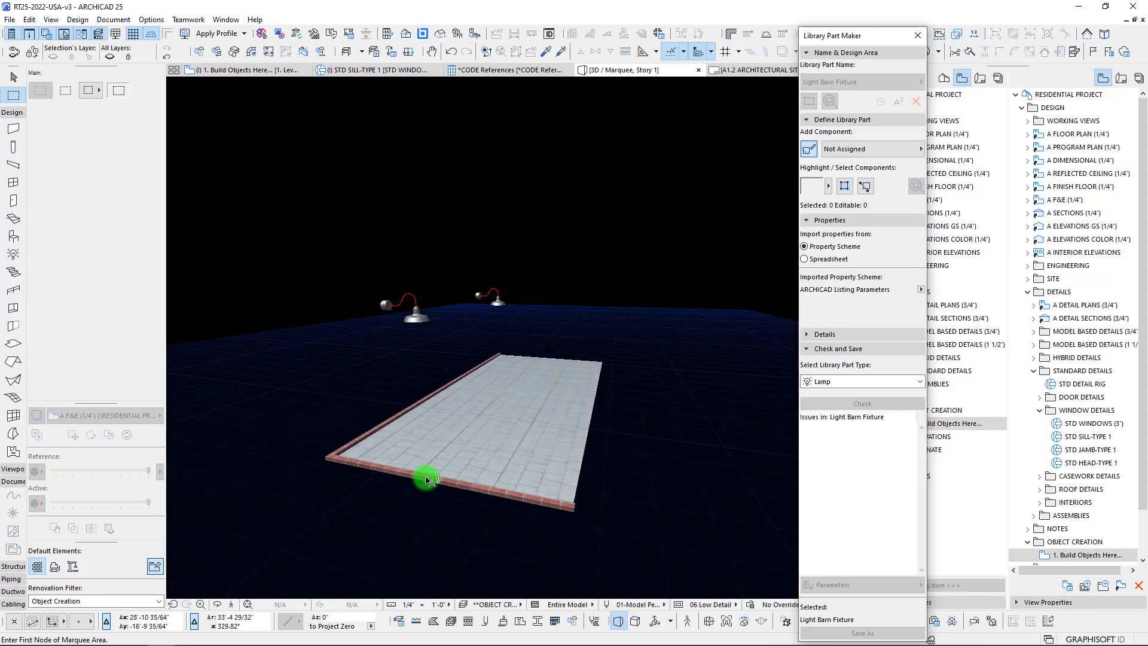
Step: Select both low brick walls, stretch their height above the lamps and deselect them
{"action": "left_click", "coordinate": [389, 425]}
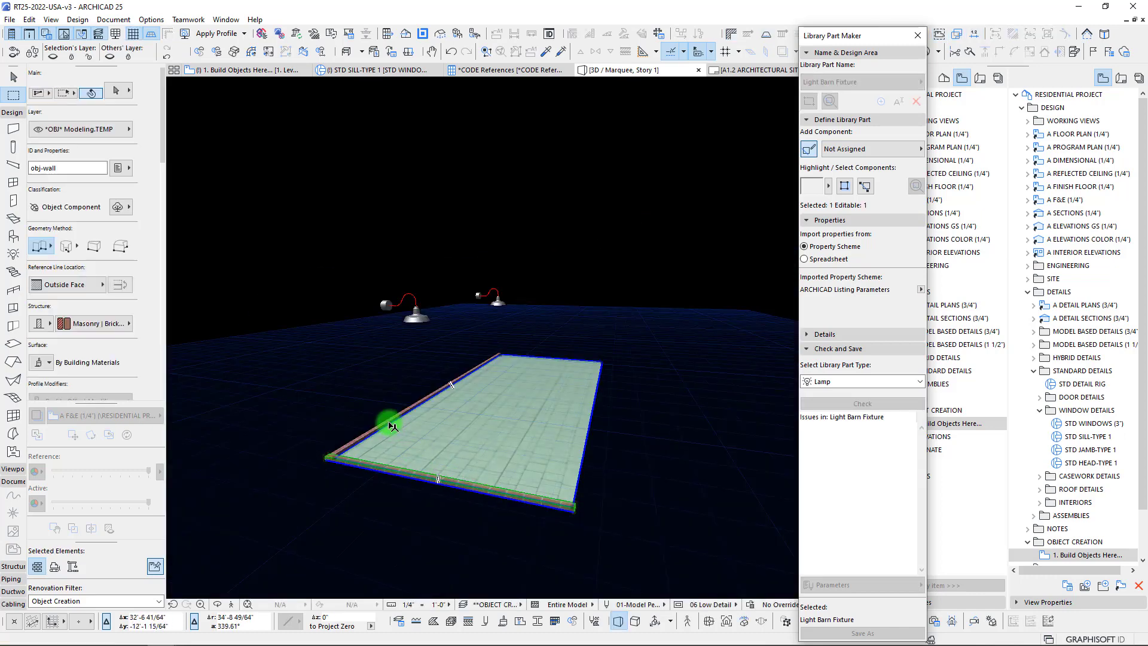
{"action": "key", "text": "Escape"}
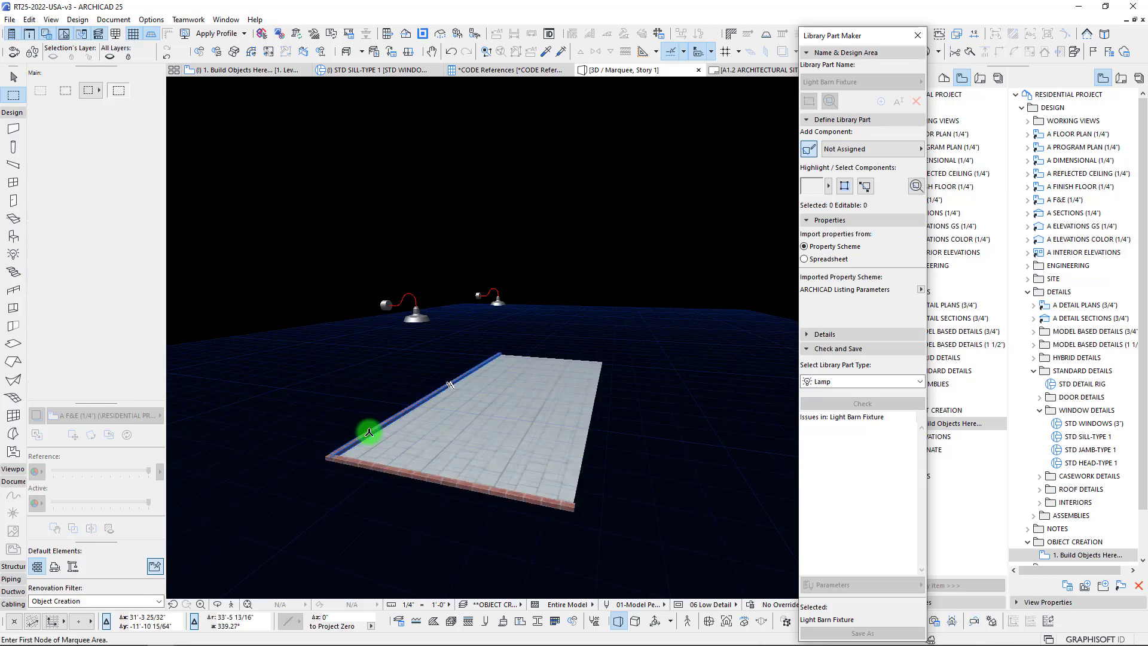
{"action": "left_click", "coordinate": [375, 469]}
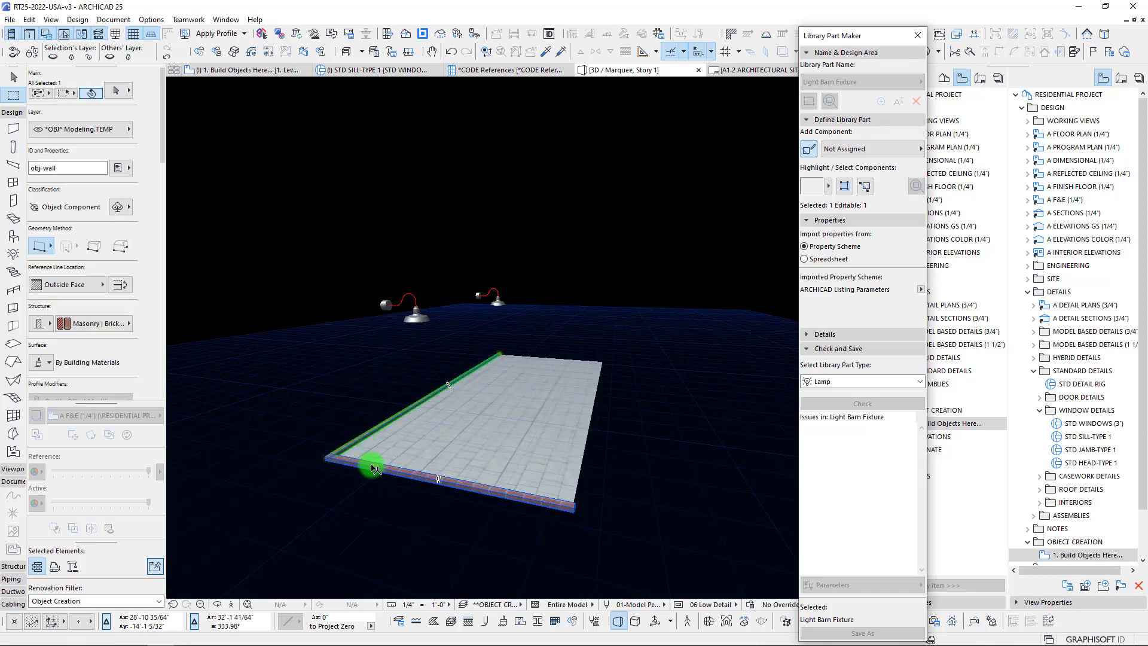
{"action": "key", "text": "ctrl+m"}
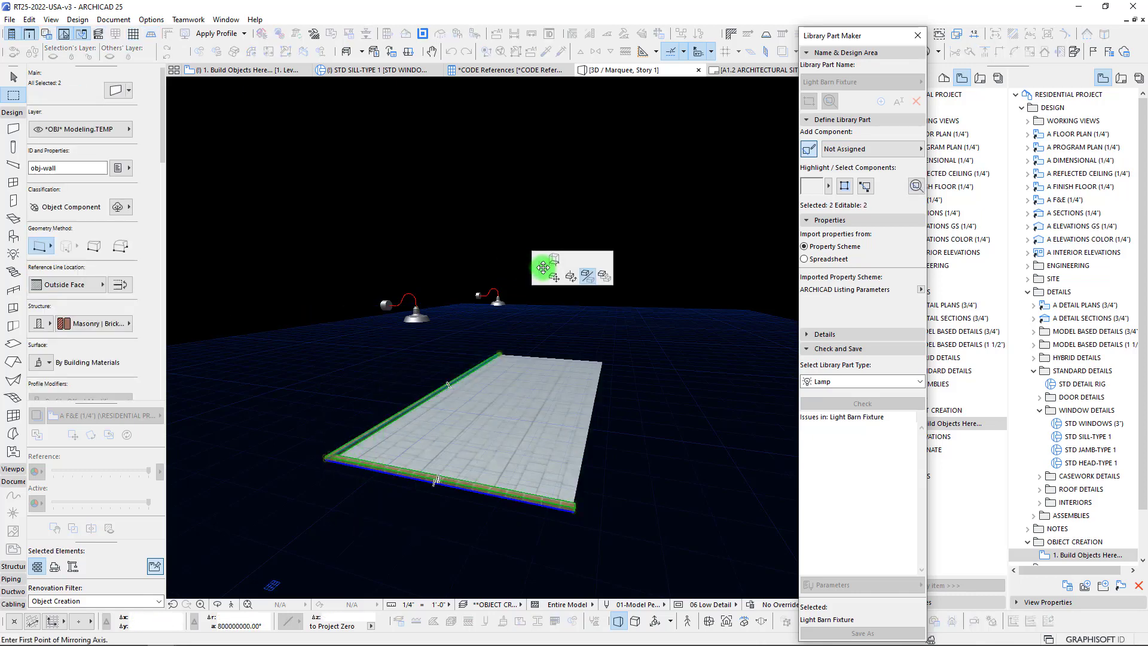
{"action": "left_click", "coordinate": [348, 241]}
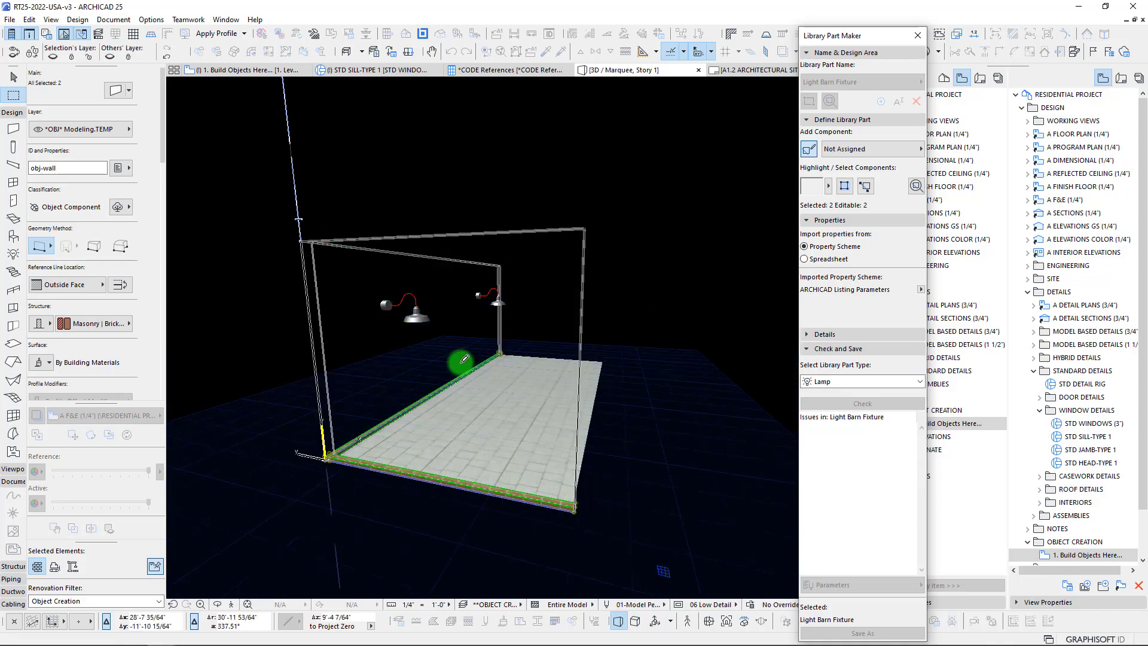
{"action": "middle_click_drag", "start_coordinate": [614, 369], "coordinate": [192, 357], "text": "shift"}
{"action": "scroll", "coordinate": [640, 369], "scroll_direction": "up", "scroll_amount": 6}
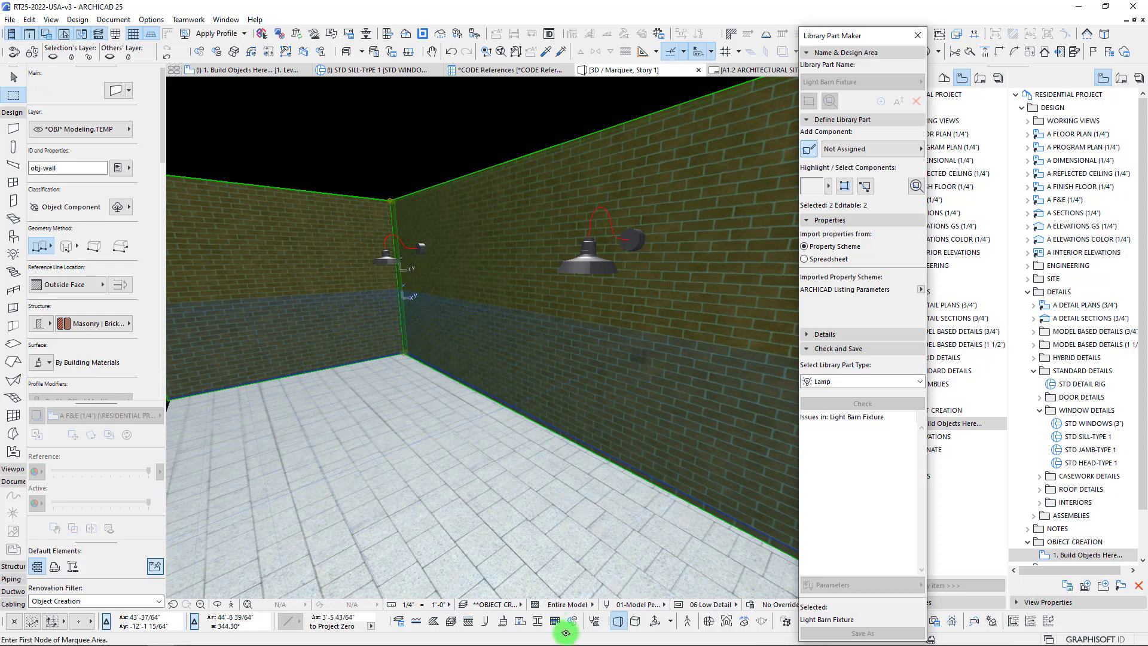
{"action": "key", "text": "Escape"}
Step: Switch the model view option to 02 Full Detail and examine the wall-mounted lamps up close
{"action": "left_click", "coordinate": [648, 605]}
{"action": "left_click", "coordinate": [714, 603]}
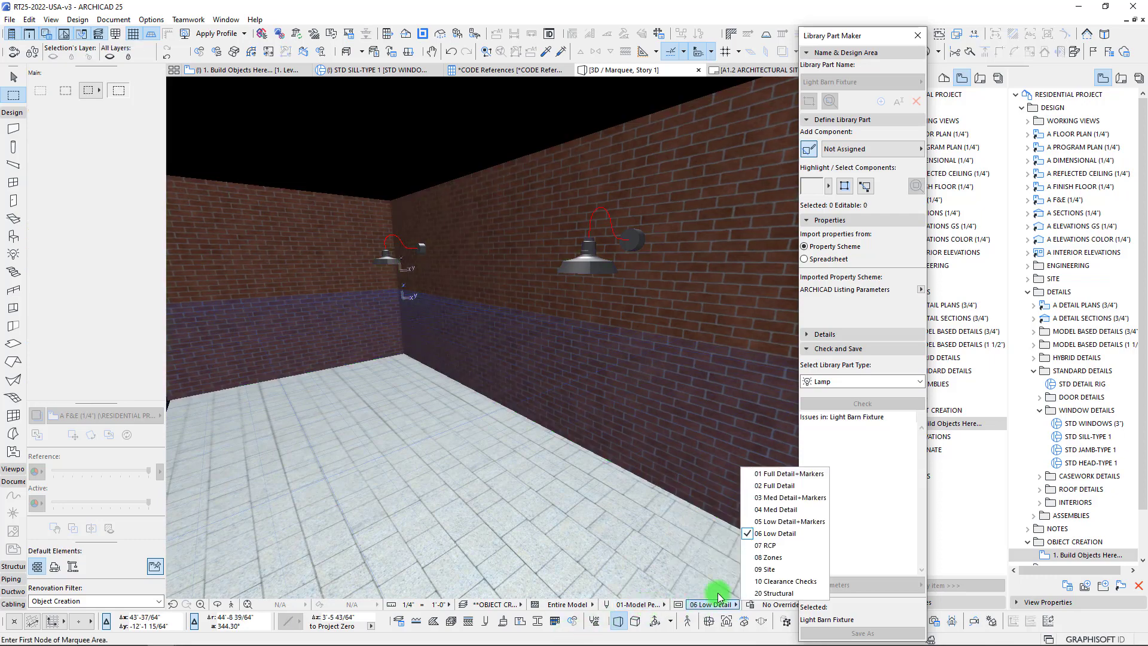
{"action": "left_click", "coordinate": [774, 489]}
{"action": "middle_click_drag", "start_coordinate": [662, 392], "coordinate": [685, 578], "text": "shift"}
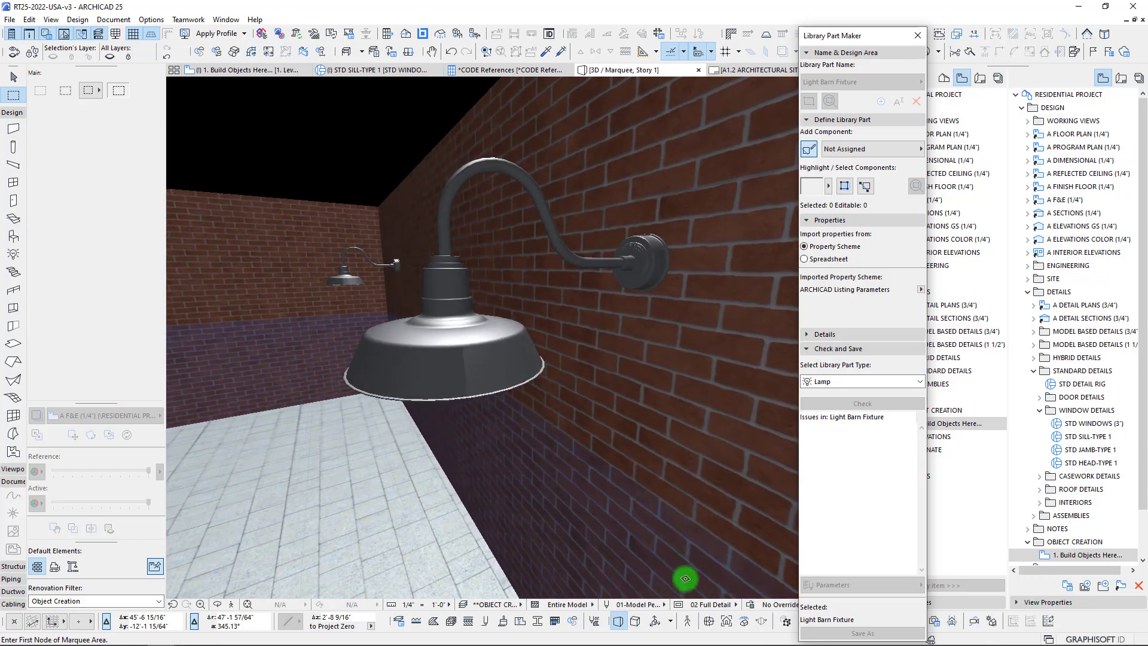
{"action": "left_click", "coordinate": [633, 603]}
{"action": "left_click", "coordinate": [705, 545]}
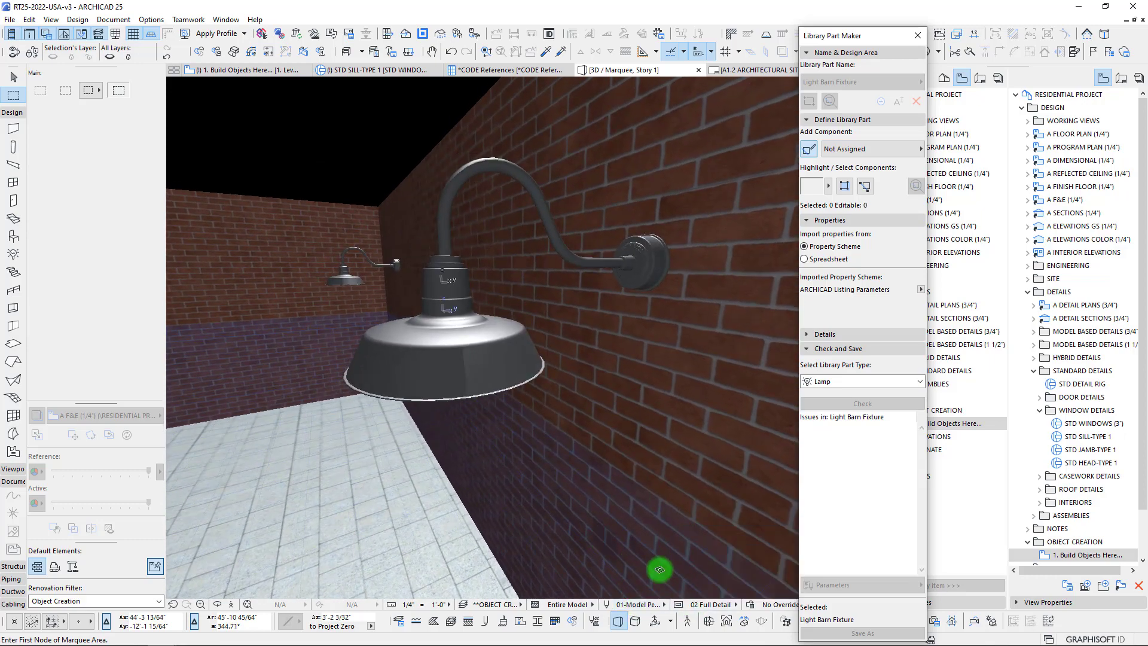
Step: Compare the wall lamps in the 04 Med Detail and 06 Low Detail model view options and switch back to 02 Full Detail
{"action": "left_click", "coordinate": [717, 605]}
{"action": "left_click", "coordinate": [768, 509]}
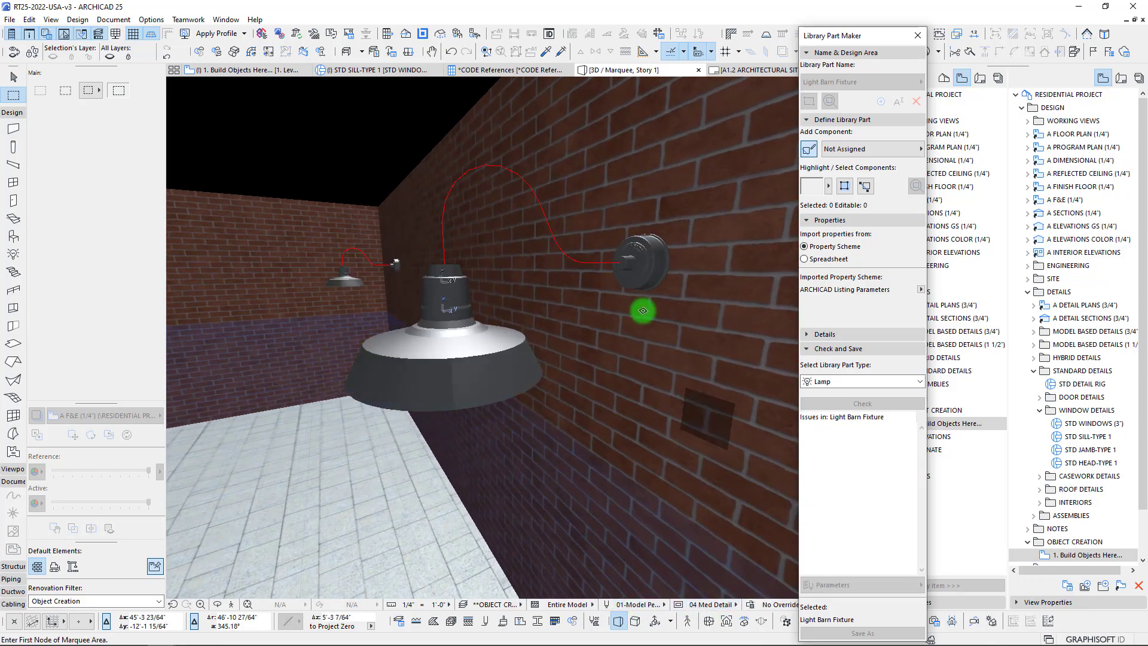
{"action": "left_click", "coordinate": [711, 605]}
{"action": "left_click", "coordinate": [767, 533]}
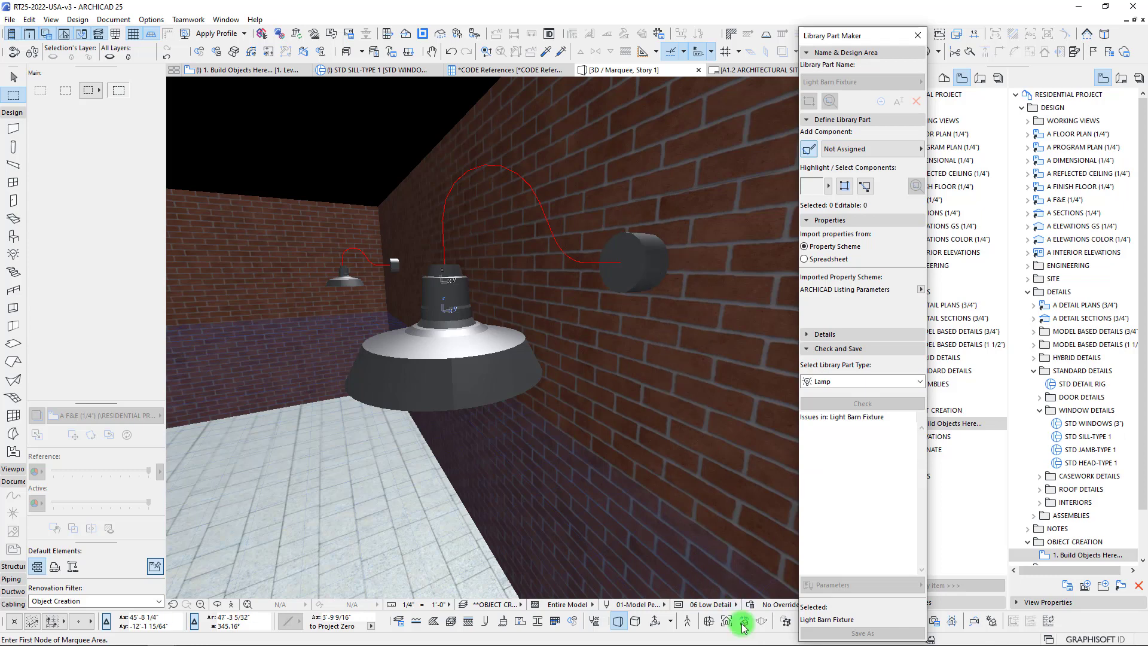
{"action": "left_click", "coordinate": [716, 606]}
{"action": "left_click", "coordinate": [757, 513]}
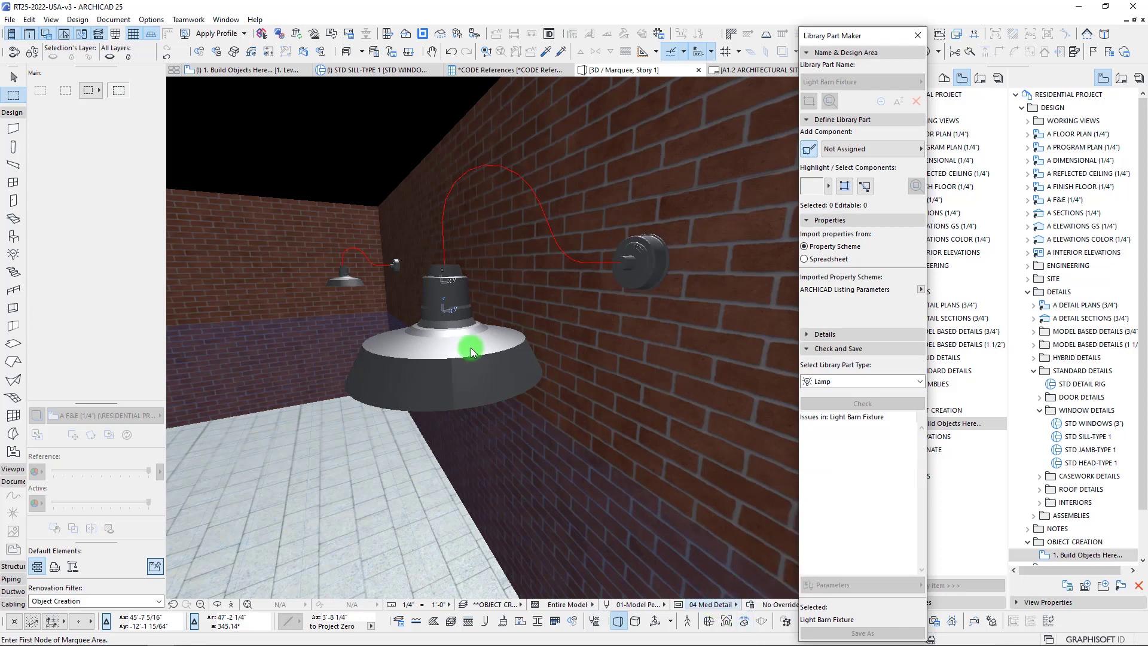
{"action": "left_click", "coordinate": [712, 604]}
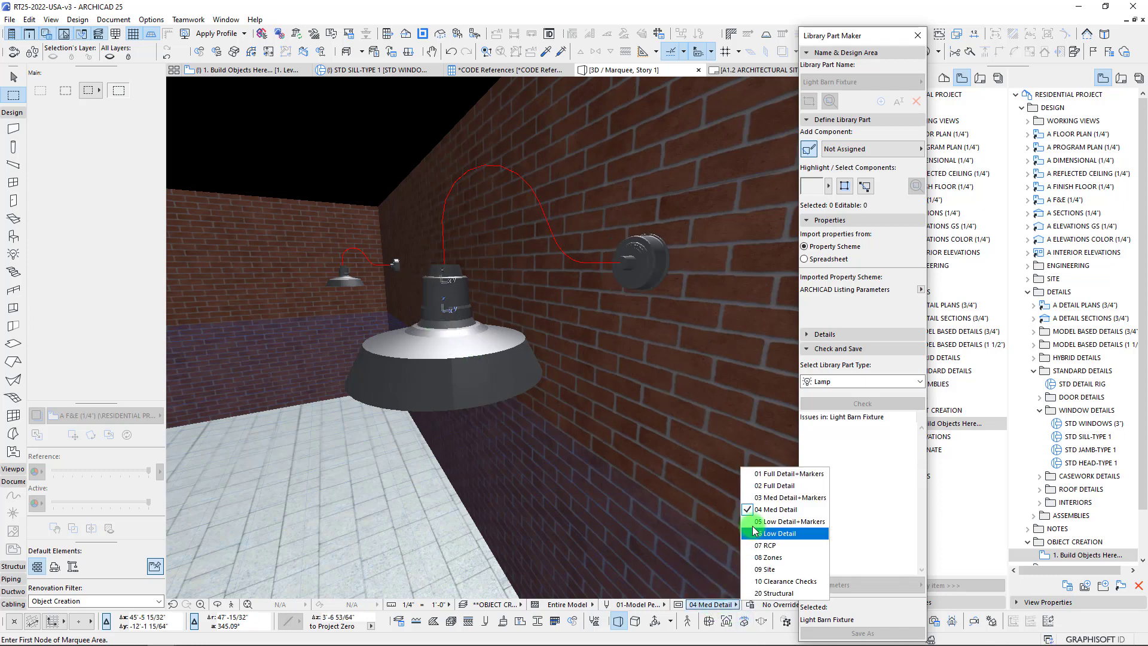
{"action": "left_click", "coordinate": [774, 485]}
Step: Inspect the wall-mounted lamps from below, then select both and review their elevation and light settings
{"action": "scroll", "coordinate": [481, 350], "scroll_direction": "up", "scroll_amount": 4}
{"action": "scroll", "coordinate": [479, 361], "scroll_direction": "down", "scroll_amount": 5}
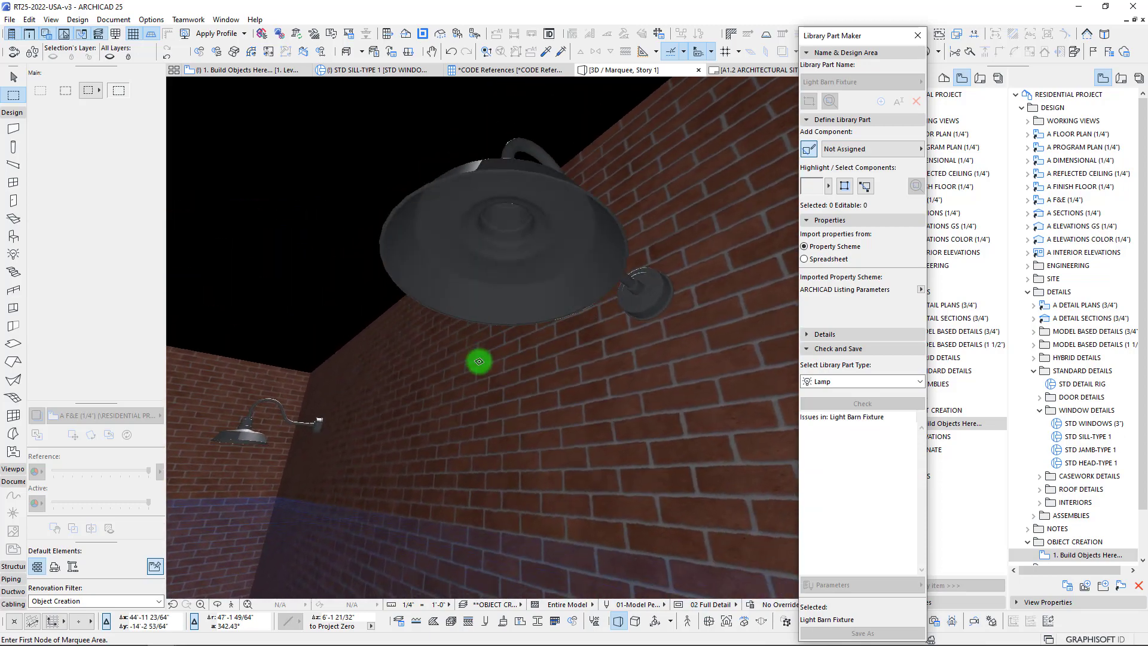
{"action": "scroll", "coordinate": [478, 361], "scroll_direction": "down", "scroll_amount": 5}
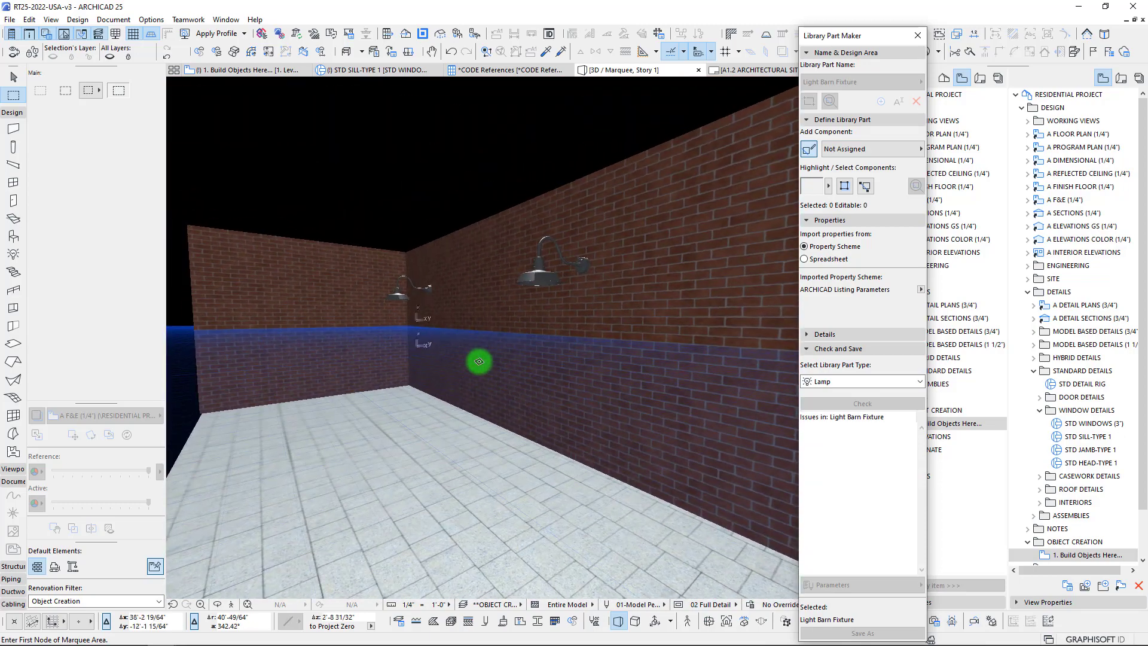
{"action": "left_click", "coordinate": [396, 289]}
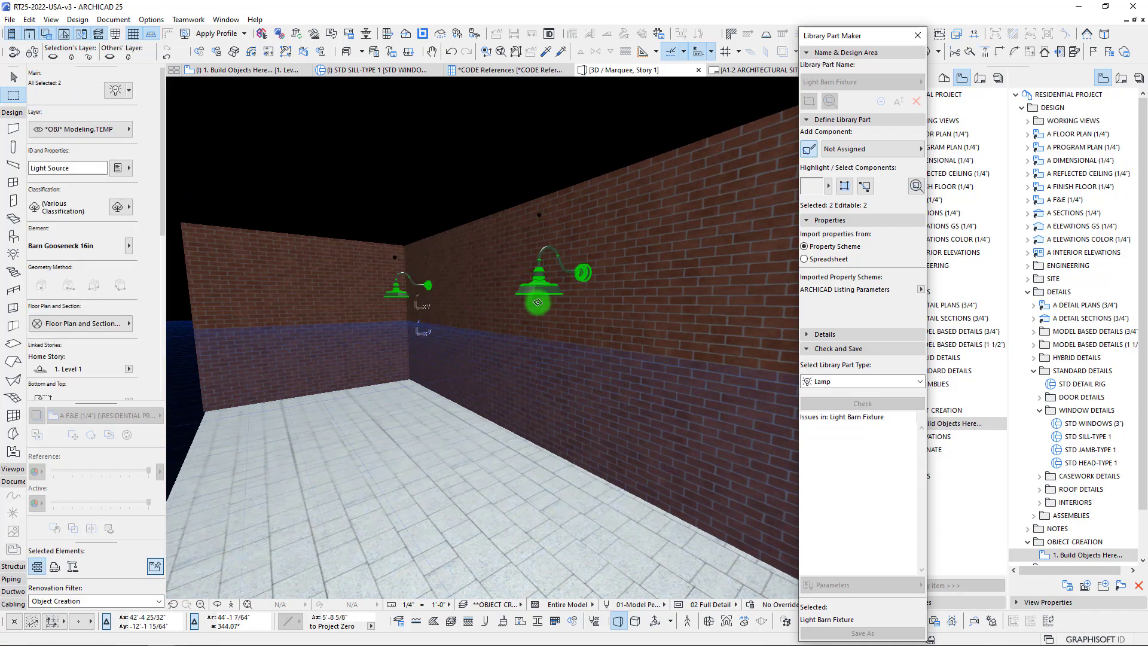
{"action": "middle_click_drag", "start_coordinate": [537, 302], "coordinate": [543, 265], "text": "shift"}
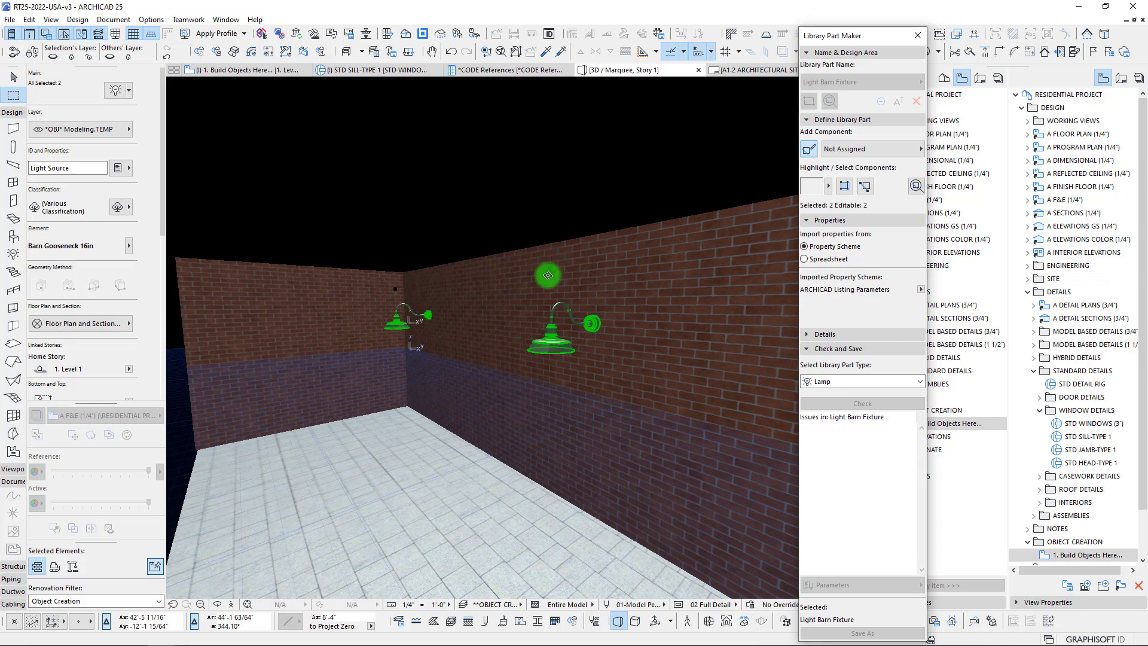
{"action": "scroll", "coordinate": [81, 311], "scroll_direction": "down", "scroll_amount": 5}
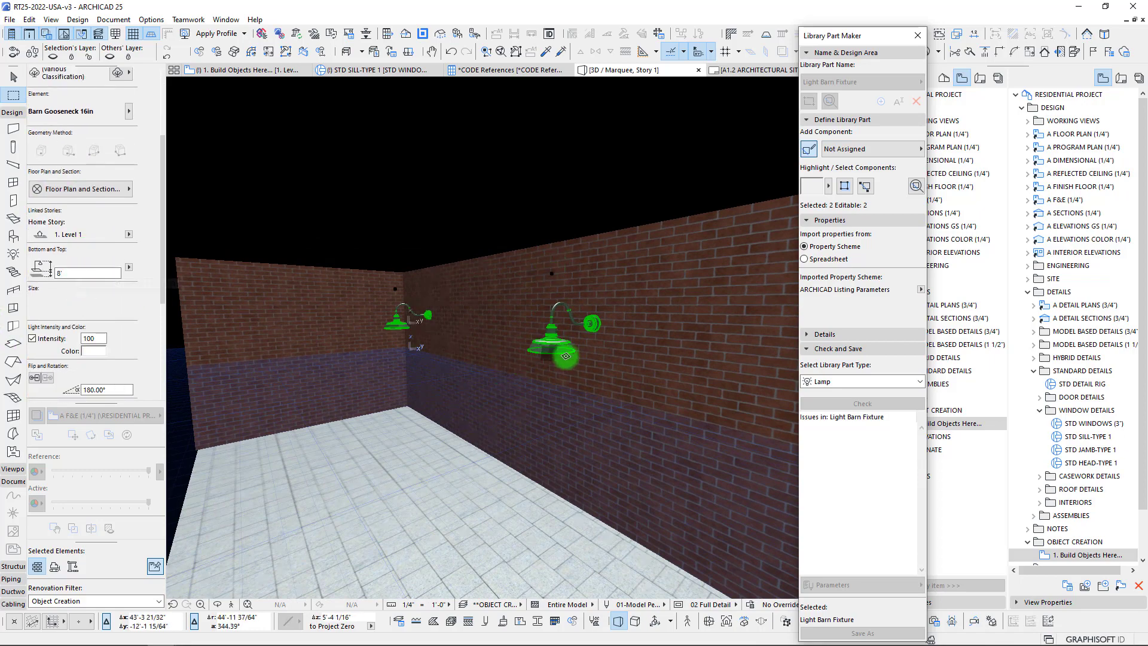
{"action": "scroll", "coordinate": [562, 358], "scroll_direction": "up", "scroll_amount": 10}
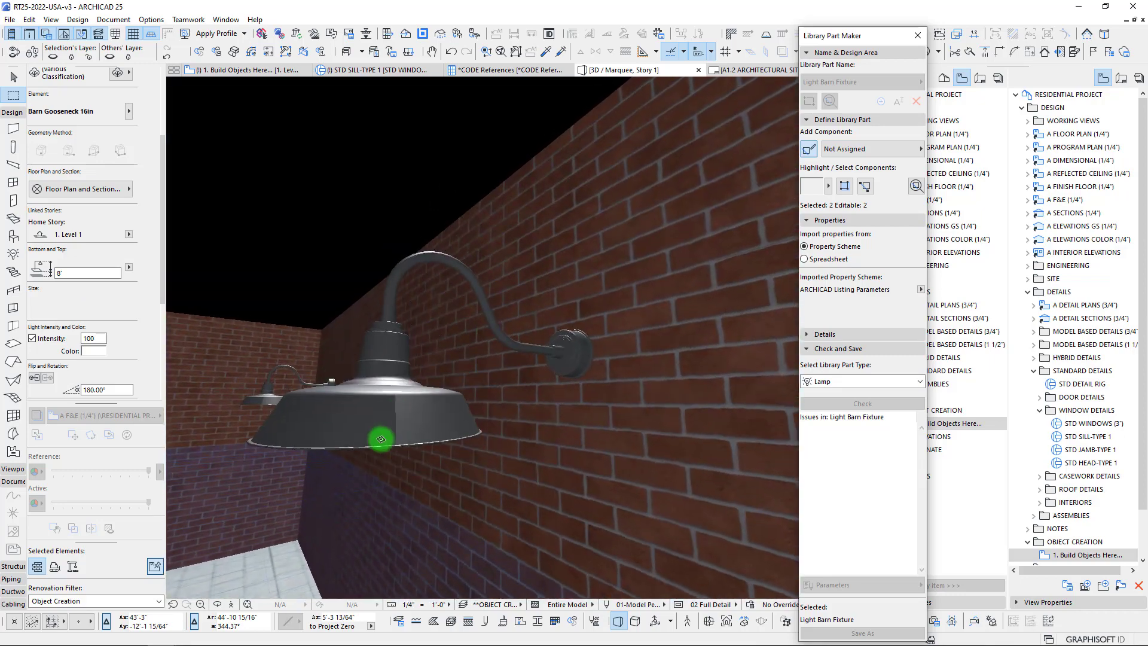
{"action": "middle_click_drag", "start_coordinate": [390, 439], "coordinate": [414, 371], "text": "shift"}
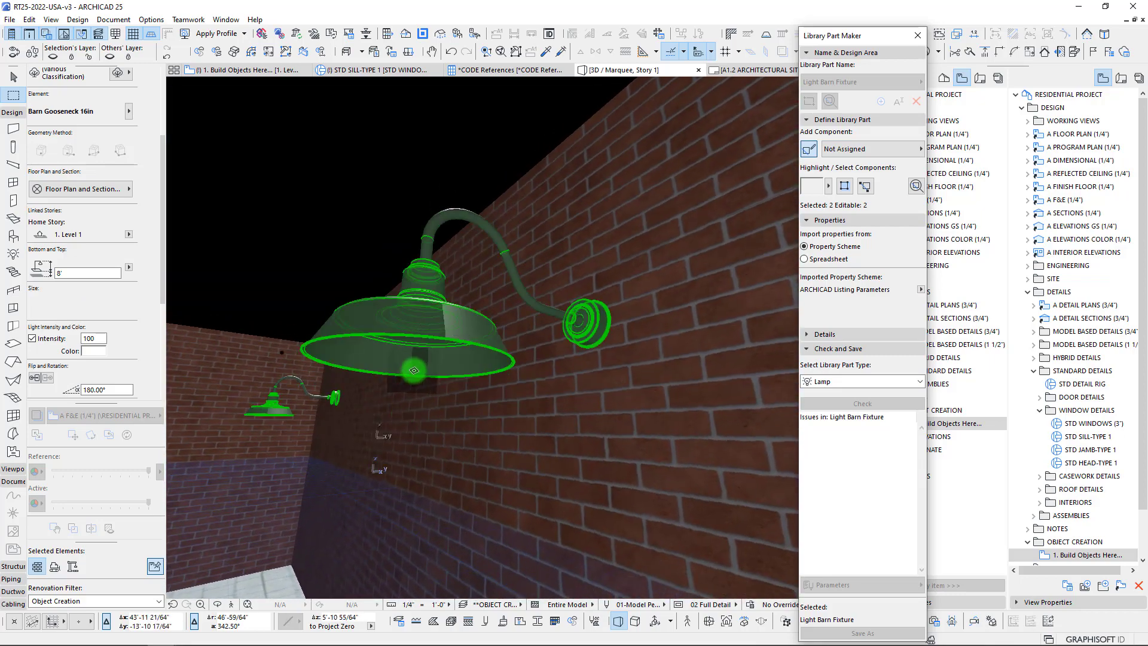
Step: Measure the elevation of the two lamps on the brick wall
{"action": "key", "text": "m"}
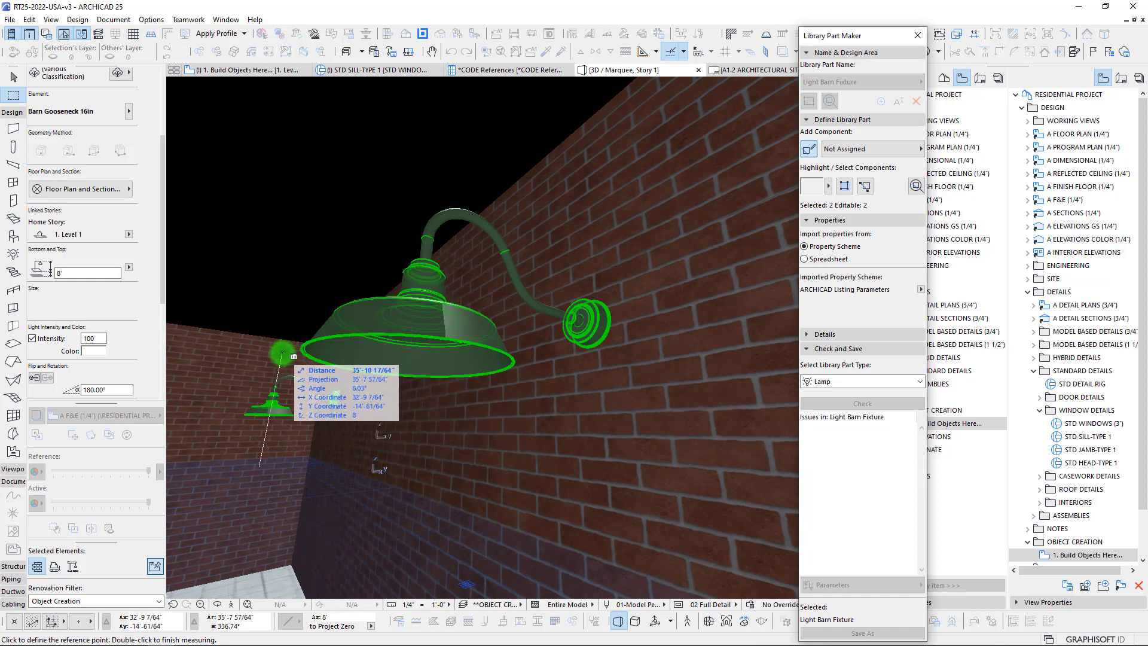
{"action": "left_click", "coordinate": [95, 267]}
{"action": "middle_click_drag", "start_coordinate": [513, 338], "coordinate": [438, 293], "text": "shift"}
{"action": "middle_click_drag", "start_coordinate": [502, 360], "coordinate": [497, 359], "text": "shift"}
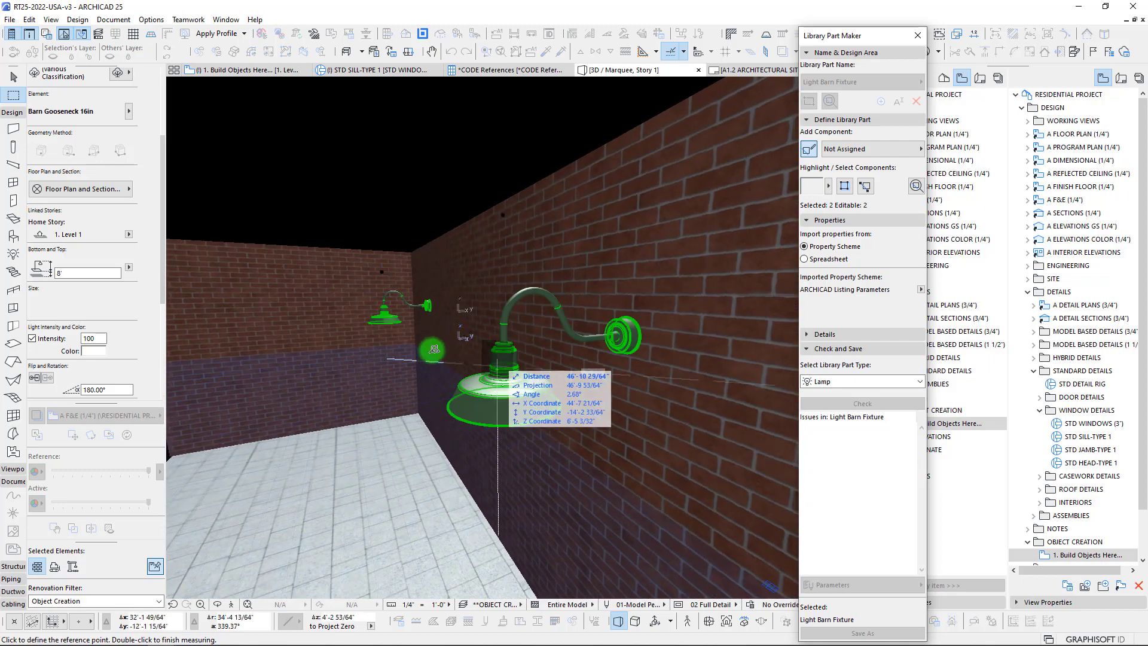
Step: Return to the floor plan, enclose the Light Barn Fixture design area in a marquee and show it in 3D
{"action": "key", "text": "F2"}
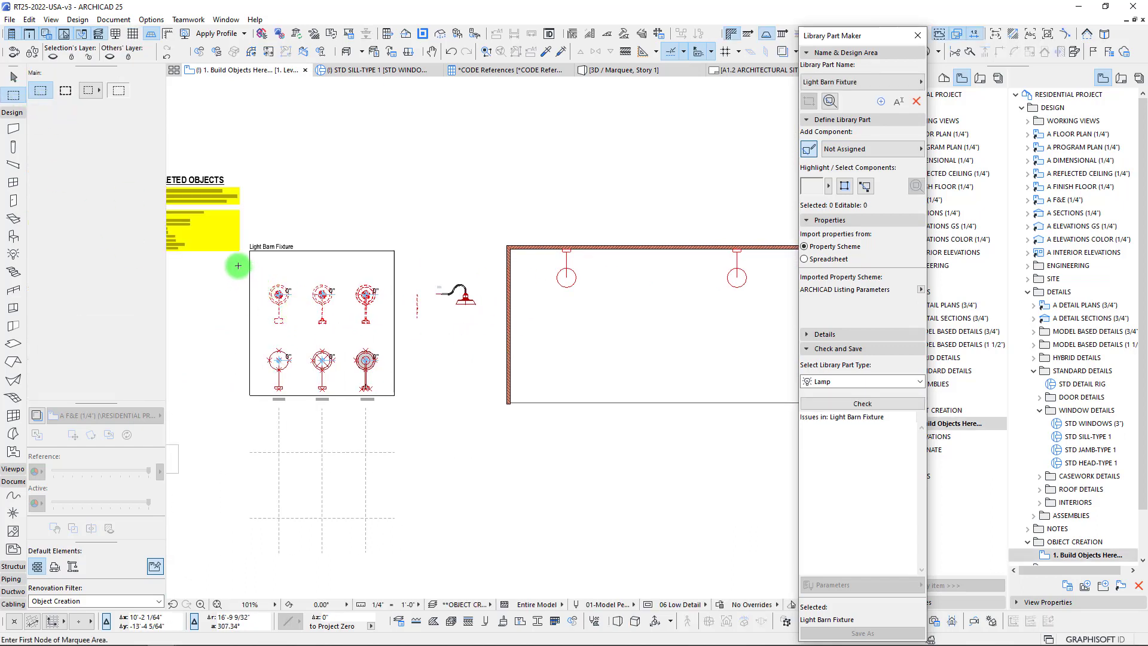
{"action": "left_click", "coordinate": [238, 266]}
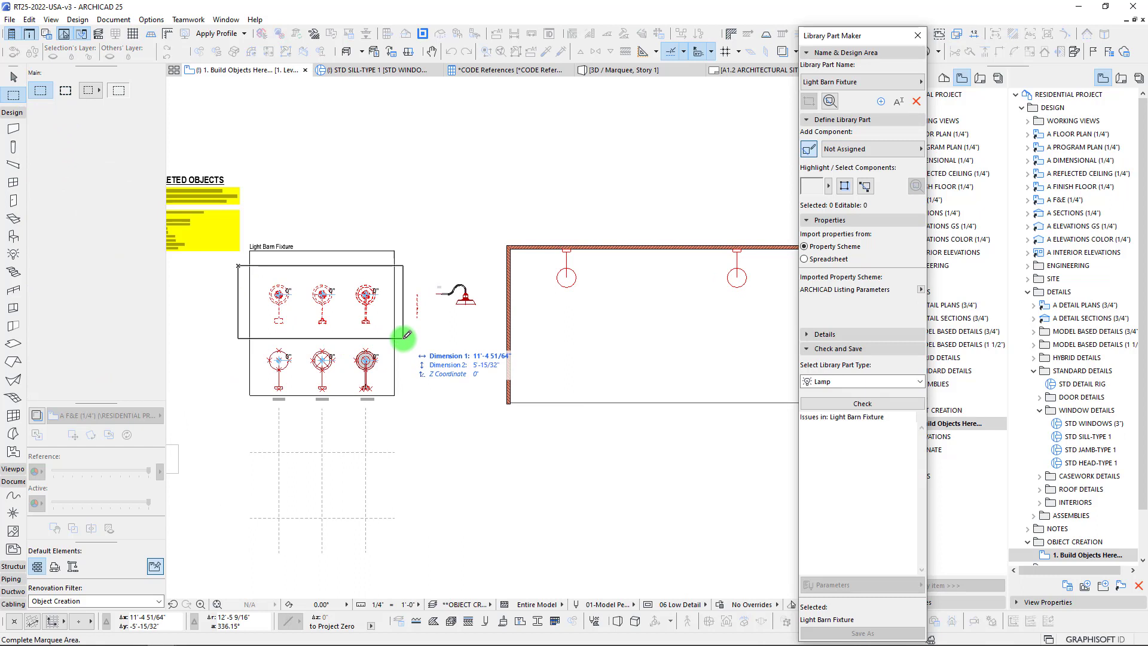
{"action": "left_click", "coordinate": [405, 410]}
{"action": "key", "text": "F5"}
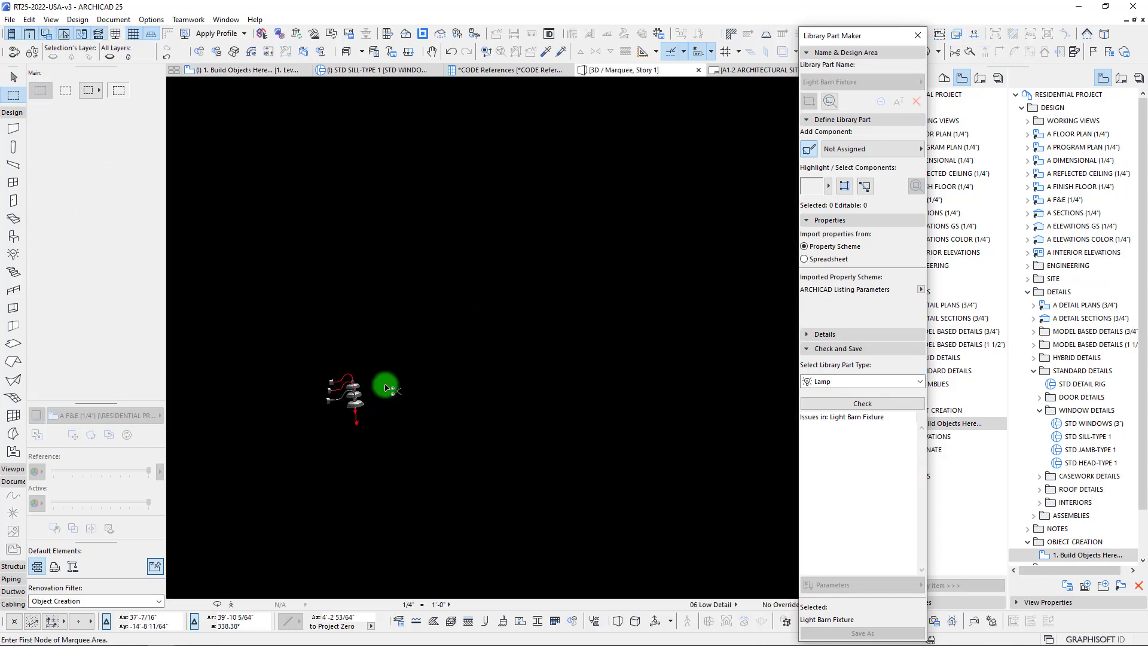
{"action": "middle_click", "coordinate": [386, 386]}
{"action": "middle_click", "coordinate": [386, 387]}
{"action": "middle_click_drag", "start_coordinate": [550, 336], "coordinate": [408, 326], "text": "shift"}
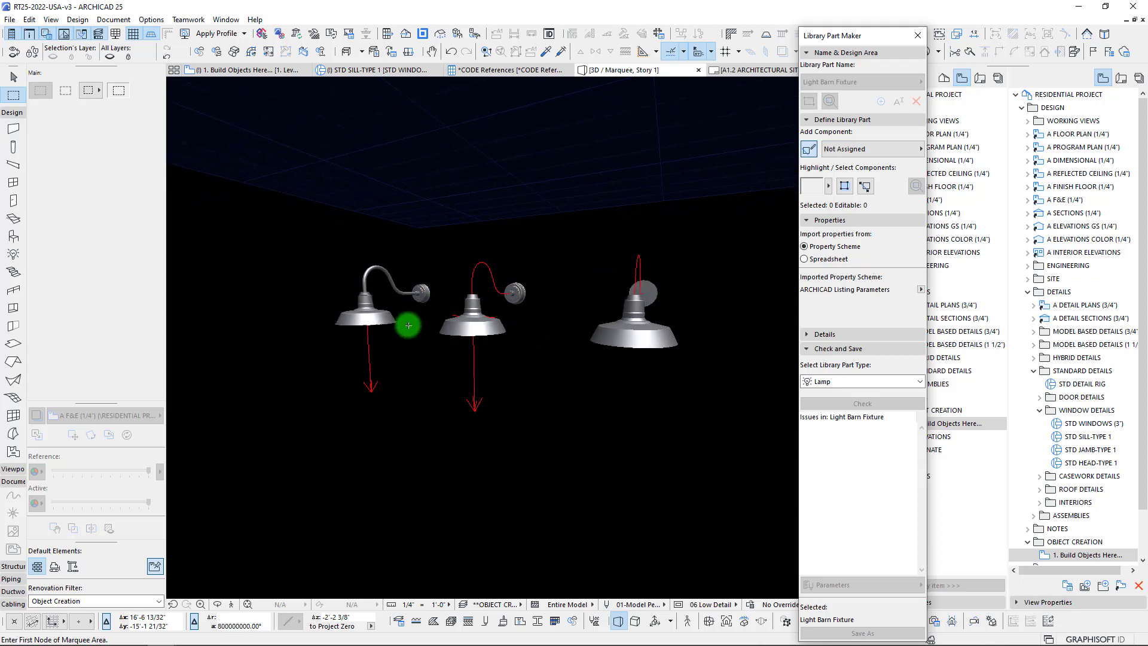
Step: Select the full-detail fixture's shade and check its elevation with the Measure tool
{"action": "left_click", "coordinate": [367, 322]}
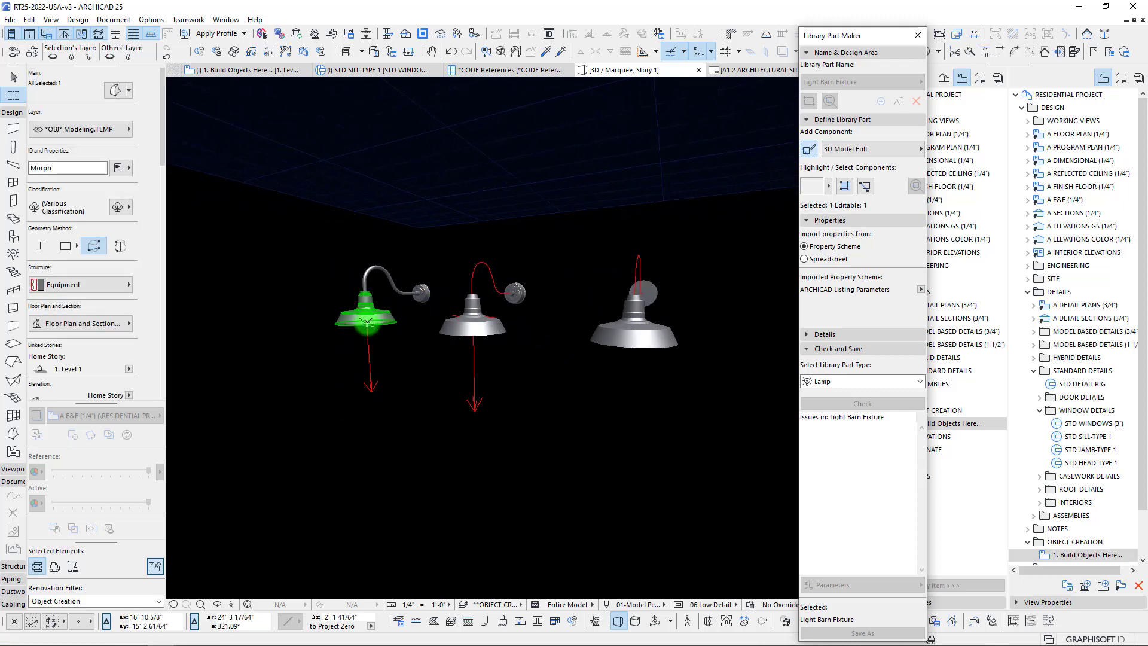
{"action": "left_click", "coordinate": [367, 322]}
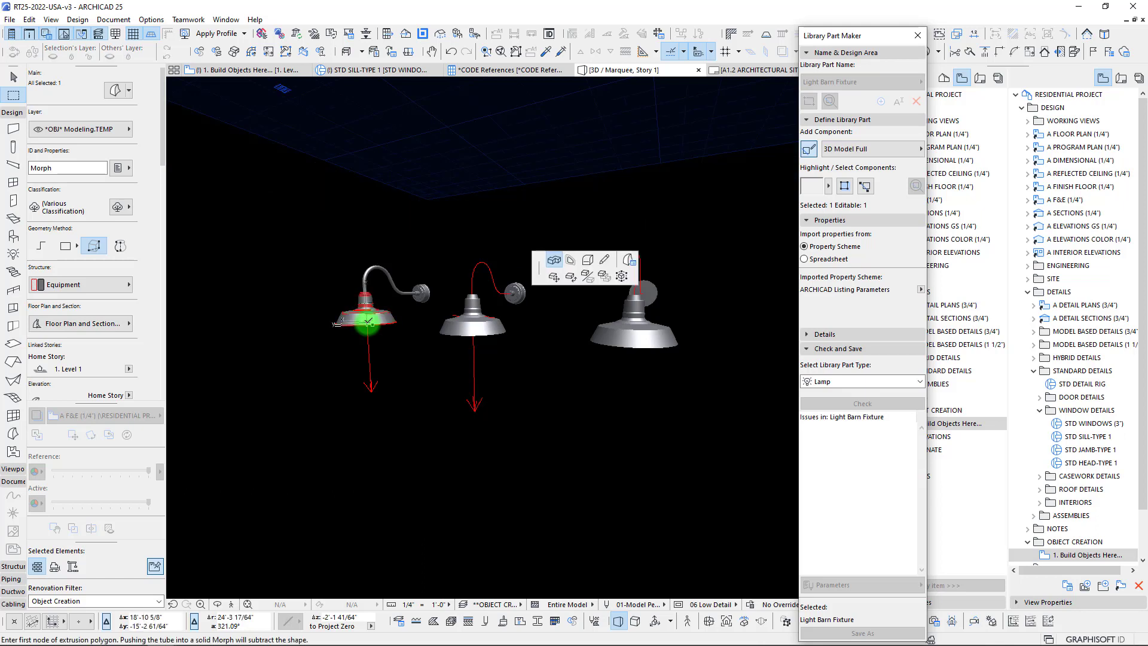
{"action": "key", "text": "Escape"}
{"action": "key", "text": "m"}
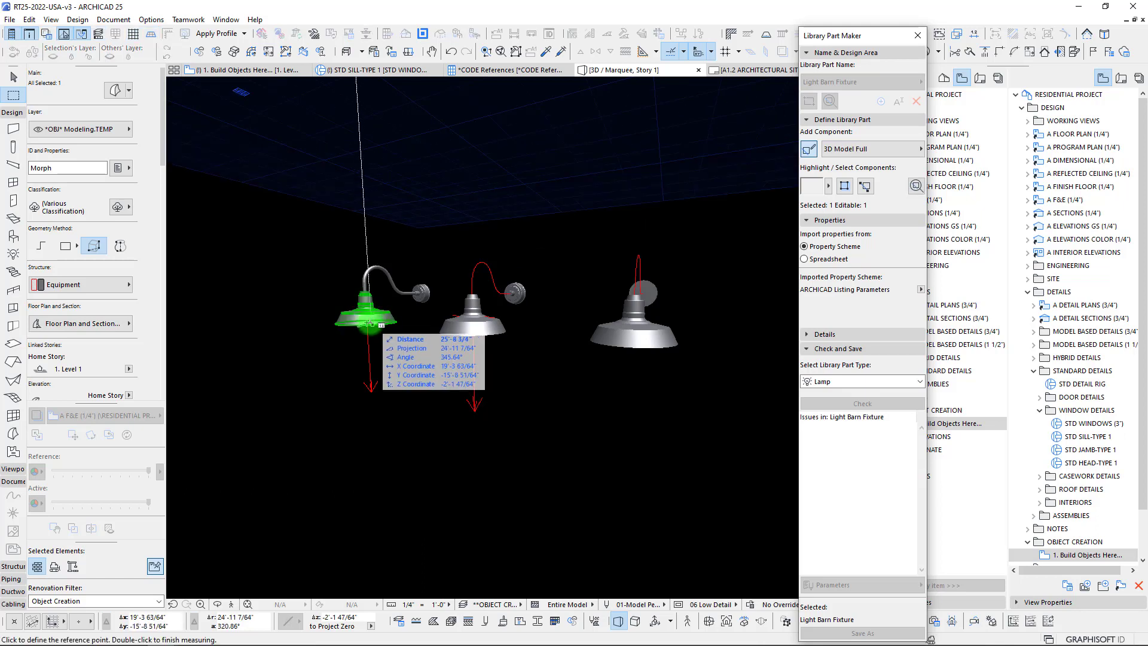
{"action": "key", "text": "Escape"}
{"action": "key", "text": "Escape"}
{"action": "key", "text": "Escape"}
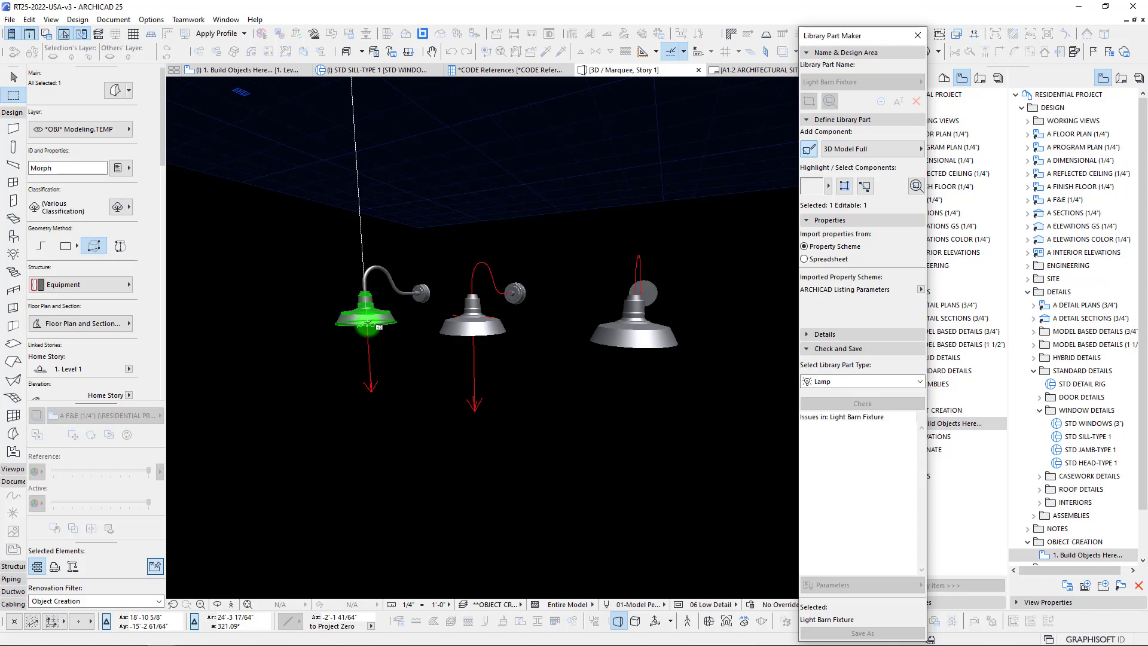
Step: Select all elements of the three 3D fixtures, move them vertically from the full-detail shade and deselect them
{"action": "middle_click_drag", "start_coordinate": [541, 365], "coordinate": [376, 280], "text": "shift"}
{"action": "left_click_drag", "start_coordinate": [298, 225], "coordinate": [737, 495]}
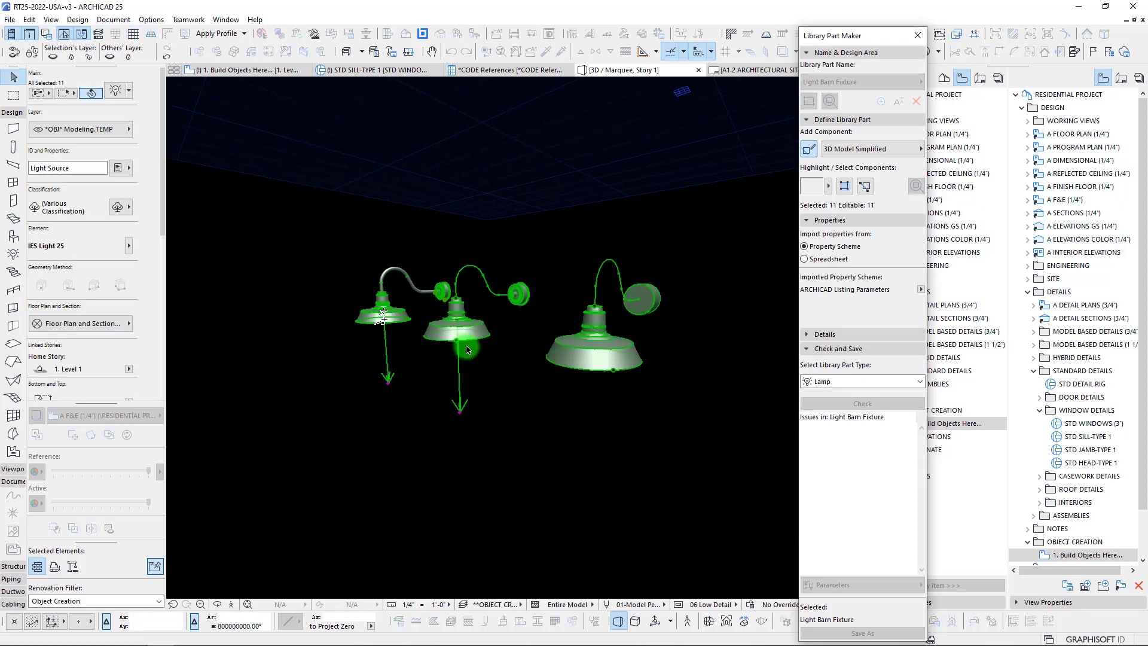
{"action": "scroll", "coordinate": [454, 345], "scroll_direction": "up", "scroll_amount": 5}
{"action": "scroll", "coordinate": [457, 350], "scroll_direction": "down", "scroll_amount": 6}
{"action": "middle_click_drag", "start_coordinate": [457, 349], "coordinate": [416, 332], "text": "shift"}
{"action": "scroll", "coordinate": [416, 333], "scroll_direction": "up", "scroll_amount": 6}
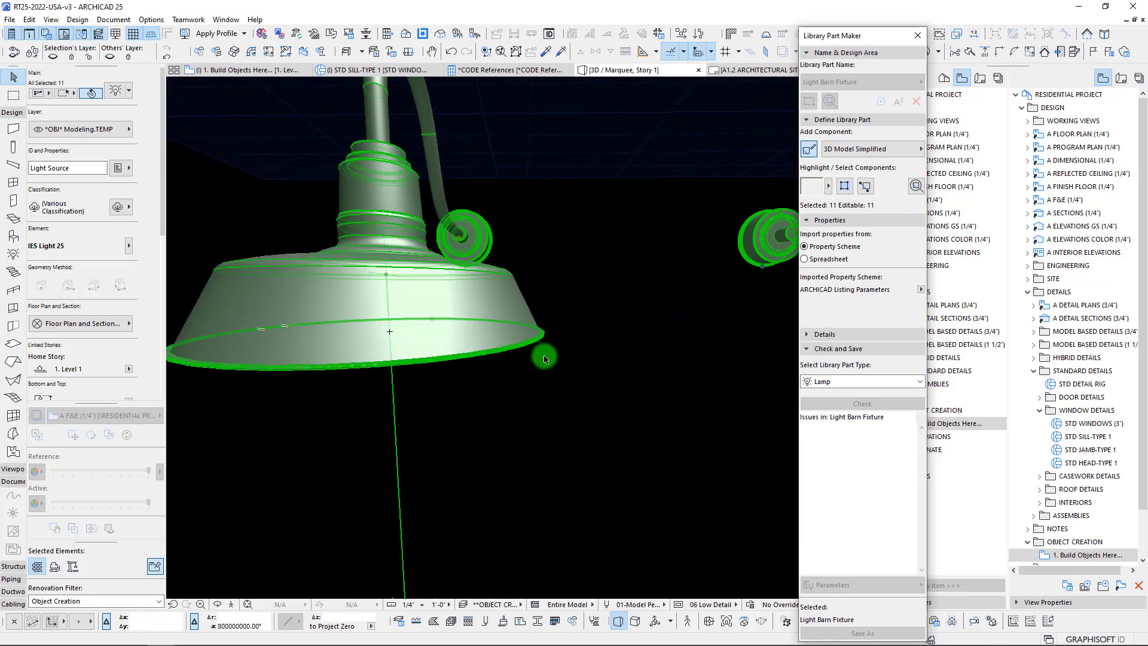
{"action": "scroll", "coordinate": [538, 326], "scroll_direction": "down", "scroll_amount": 6}
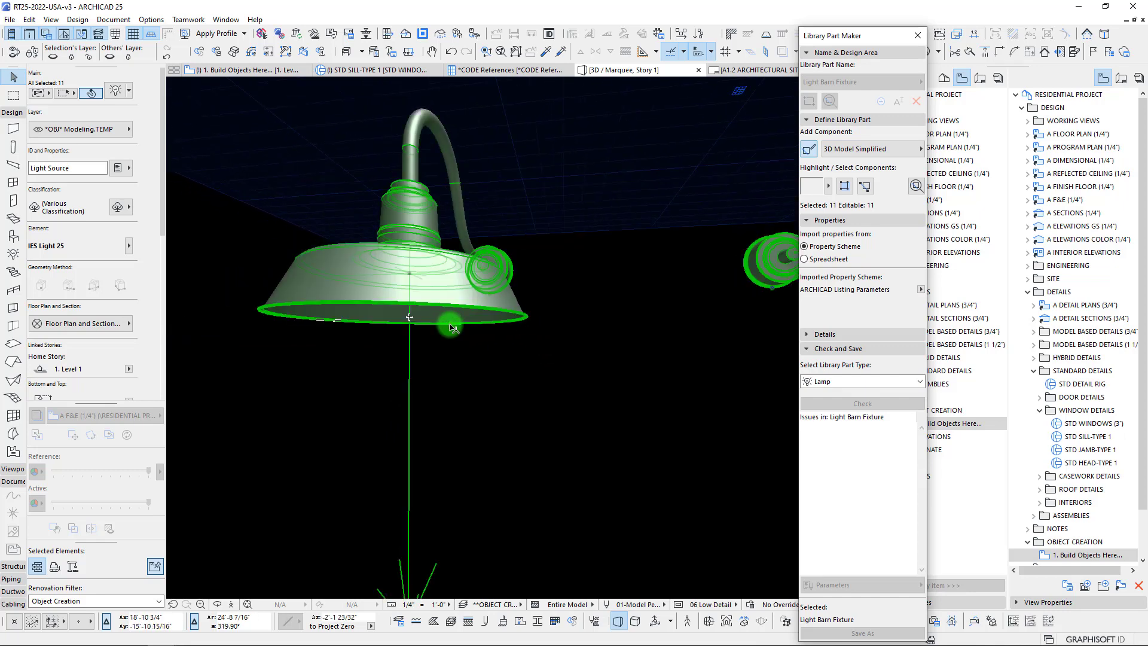
{"action": "left_click_drag", "start_coordinate": [449, 328], "coordinate": [518, 299]}
{"action": "scroll", "coordinate": [451, 197], "scroll_direction": "down", "scroll_amount": 5}
{"action": "left_click", "coordinate": [518, 300]}
{"action": "middle_click_drag", "start_coordinate": [566, 343], "coordinate": [581, 384], "text": "shift"}
{"action": "key", "text": "Escape"}
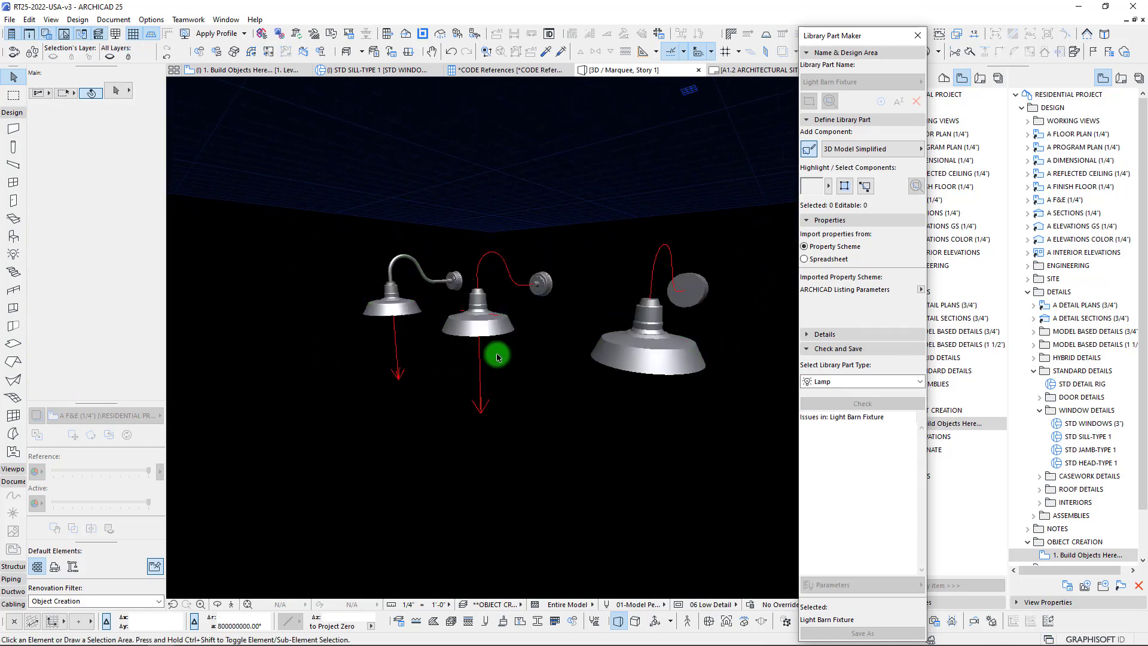
Step: Return to the floor plan and check the Light Barn Fixture lamp for issues in Library Part Maker
{"action": "key", "text": "F2"}
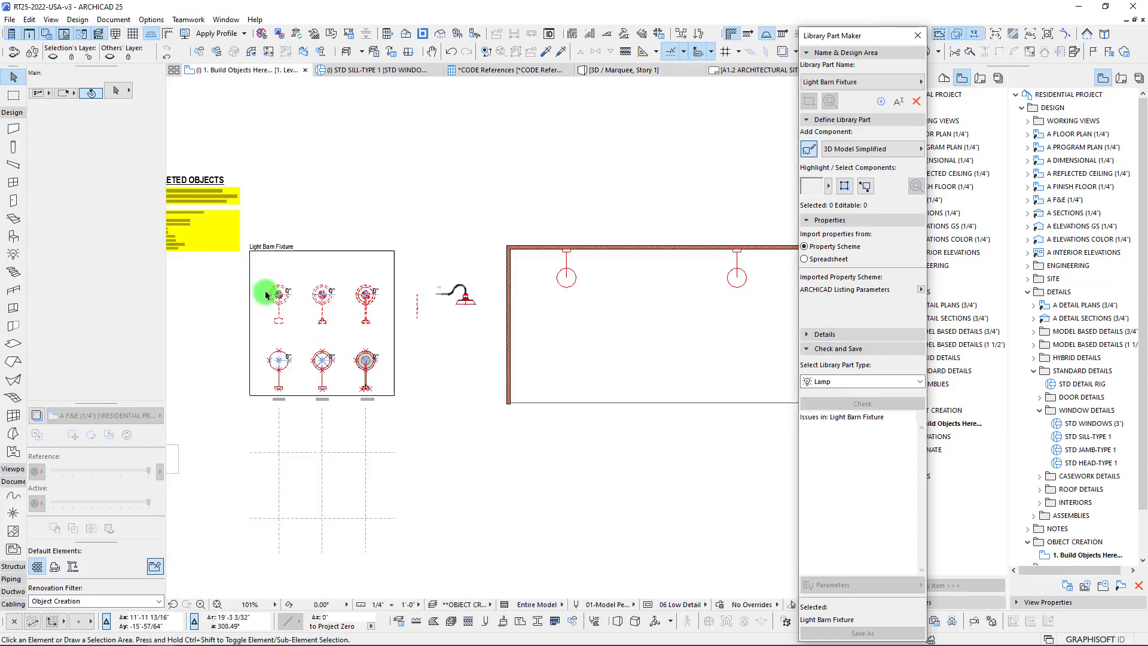
{"action": "scroll", "coordinate": [269, 289], "scroll_direction": "up", "scroll_amount": 3}
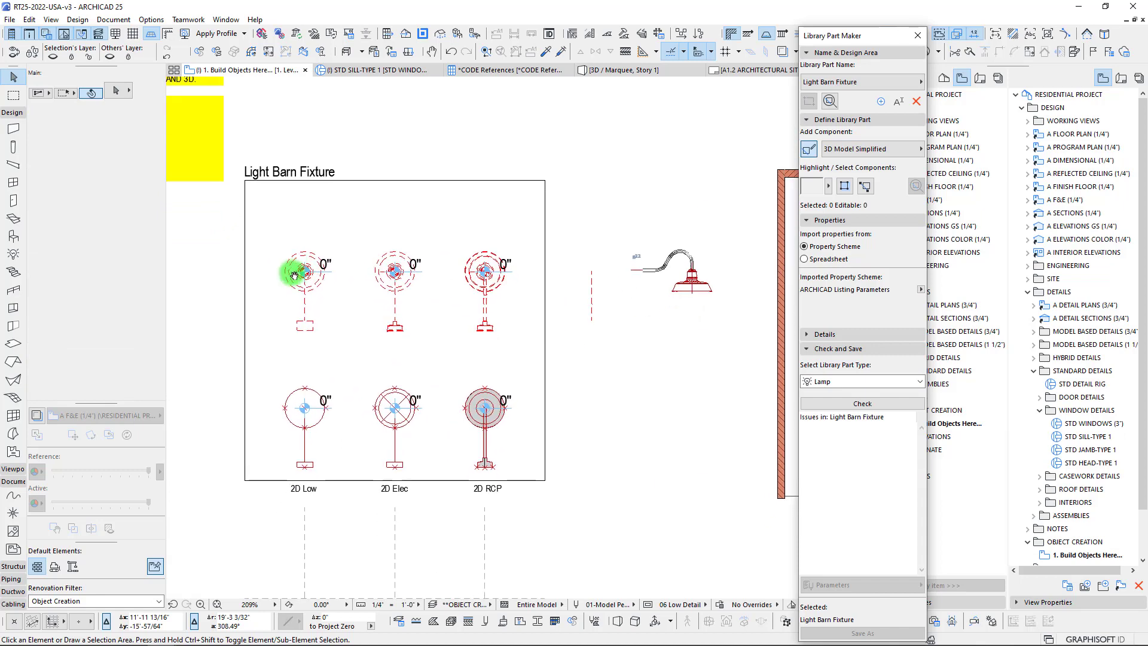
{"action": "left_click", "coordinate": [862, 400]}
{"action": "left_click", "coordinate": [358, 258]}
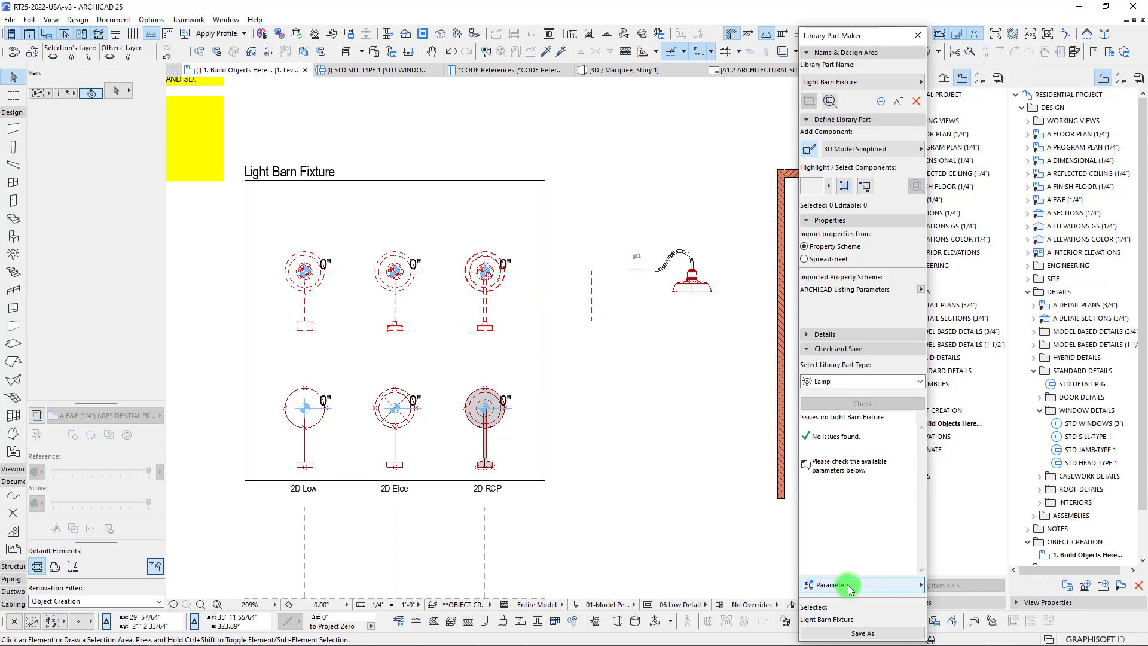
Step: Save the lamp over Barn Gooseneck 16in.gsm in the embedded library's LPM > Lamps folder, replacing the existing file
{"action": "left_click", "coordinate": [858, 633]}
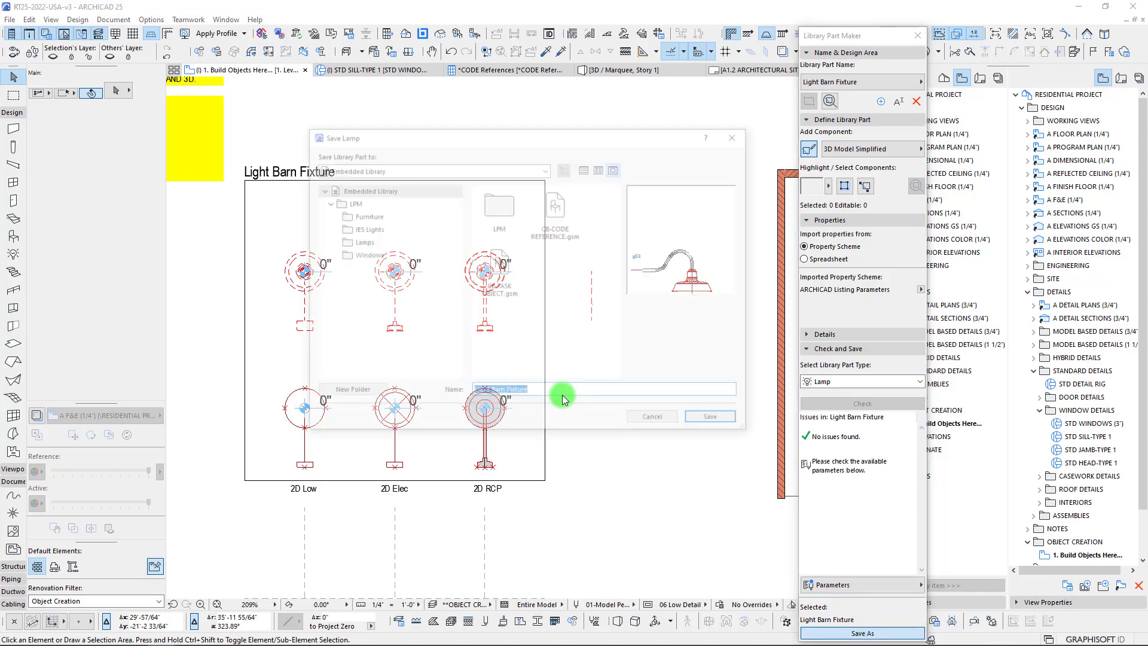
{"action": "double_click", "coordinate": [498, 206]}
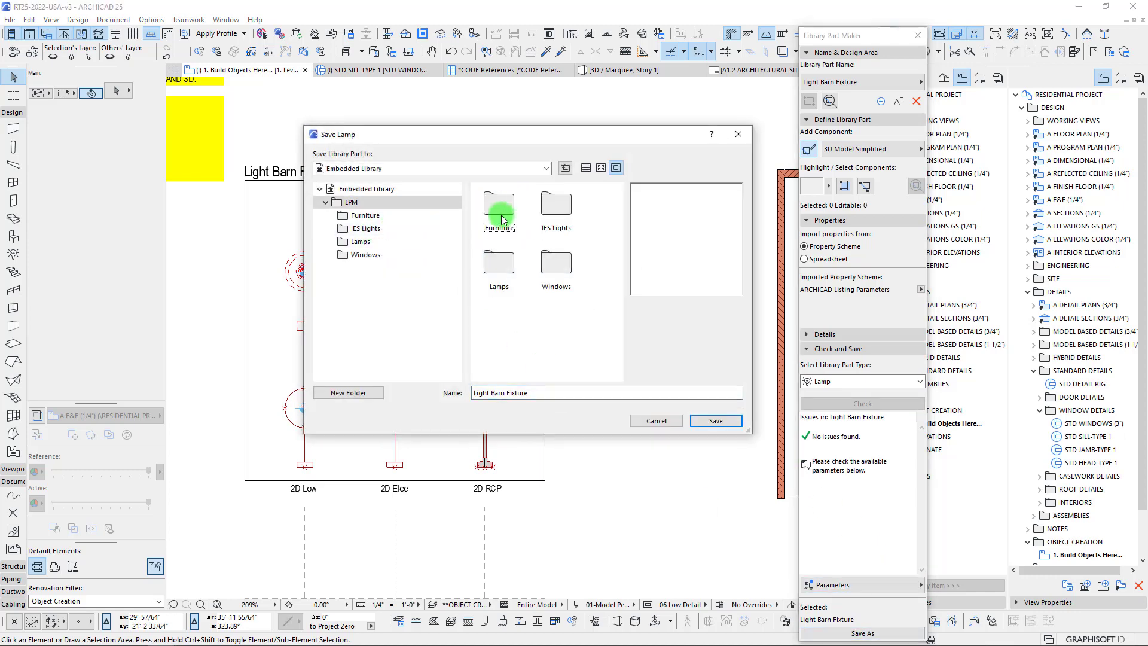
{"action": "left_click", "coordinate": [506, 273]}
{"action": "double_click", "coordinate": [505, 272]}
{"action": "left_click", "coordinate": [509, 206]}
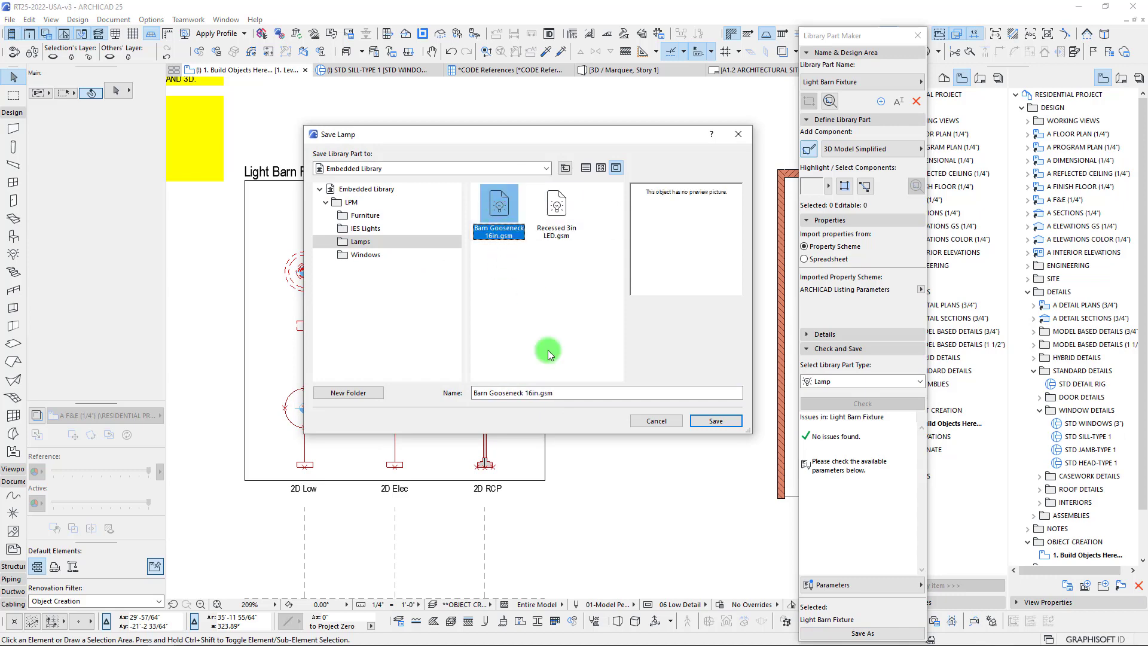
{"action": "left_click", "coordinate": [715, 422]}
{"action": "left_click", "coordinate": [598, 263]}
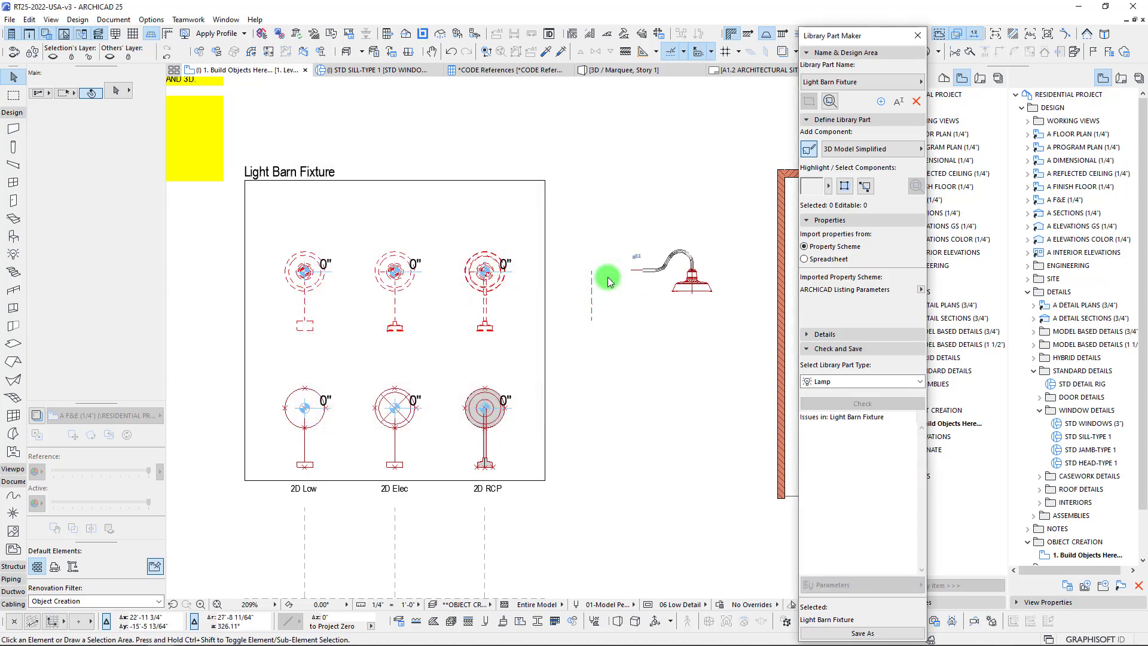
Step: Enclose the brick walls, slab and both wall lamps in a marquee and show that area in 3D
{"action": "scroll", "coordinate": [592, 331], "scroll_direction": "down", "scroll_amount": 3}
{"action": "middle_click_drag", "start_coordinate": [683, 329], "coordinate": [299, 260]}
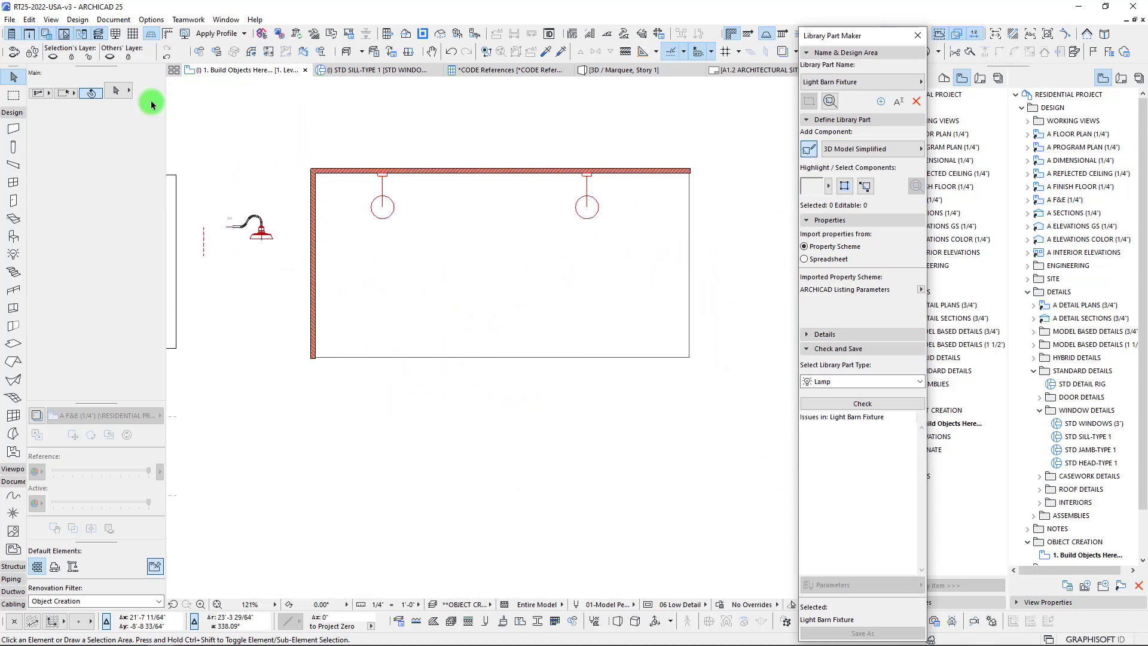
{"action": "left_click", "coordinate": [15, 99]}
{"action": "left_click", "coordinate": [291, 133]}
{"action": "left_click", "coordinate": [744, 407]}
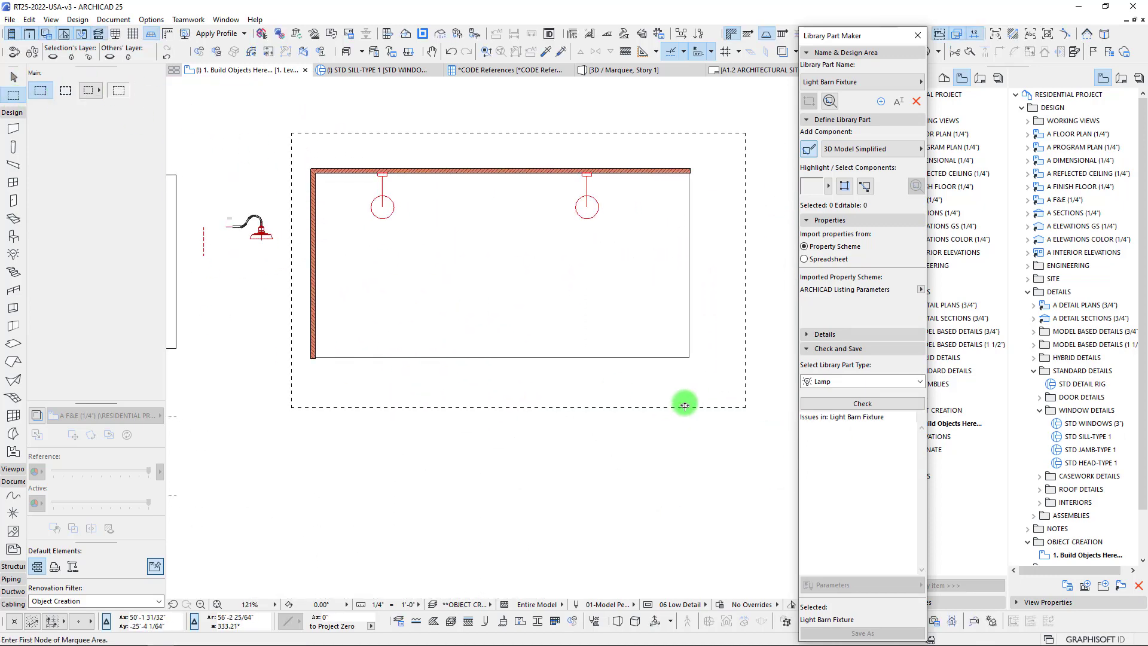
{"action": "key", "text": "F5"}
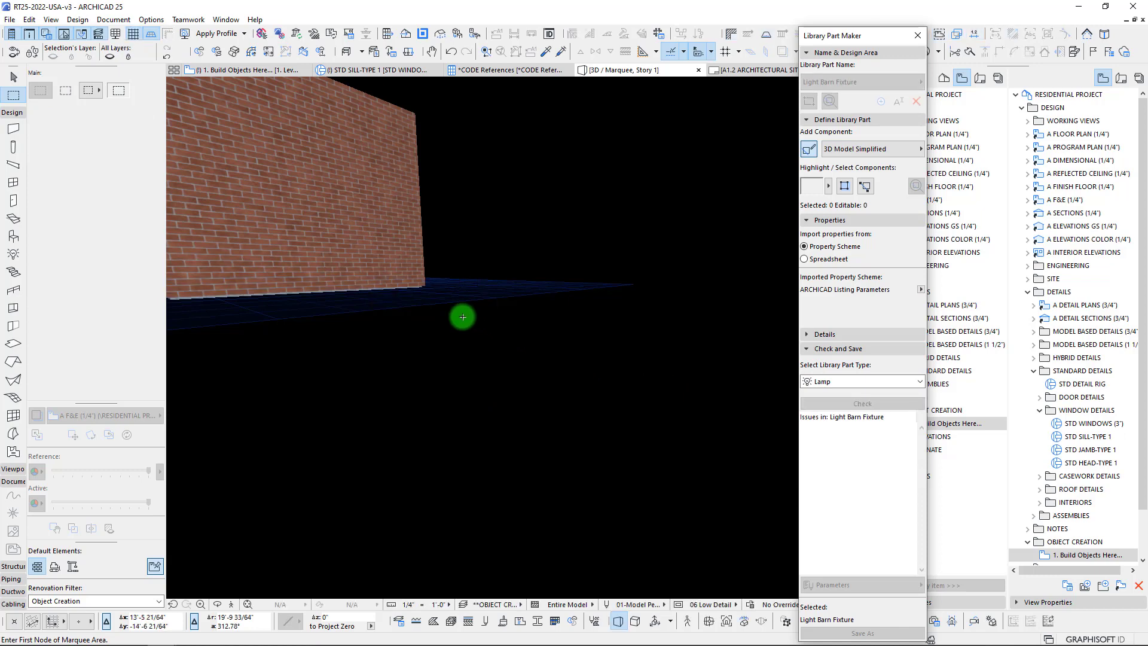
Step: Orient the 3D view toward the wall lamps and set its model view options to 02 Full Detail
{"action": "middle_click_drag", "start_coordinate": [462, 317], "coordinate": [481, 310], "text": "shift"}
{"action": "scroll", "coordinate": [491, 293], "scroll_direction": "up", "scroll_amount": 5}
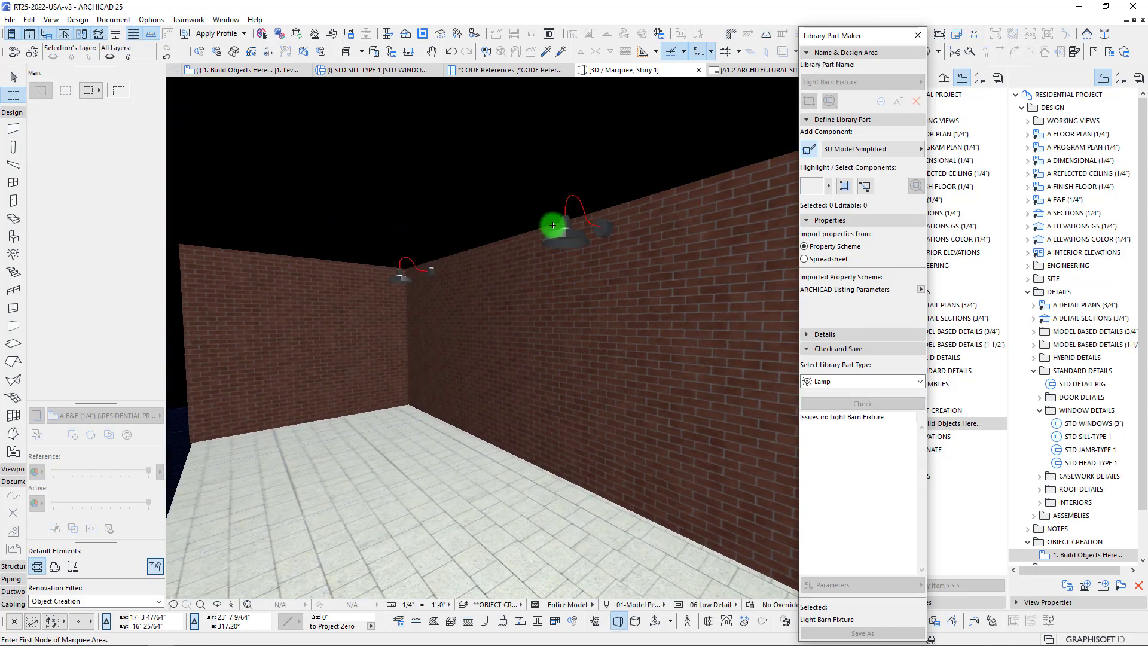
{"action": "left_click", "coordinate": [710, 604]}
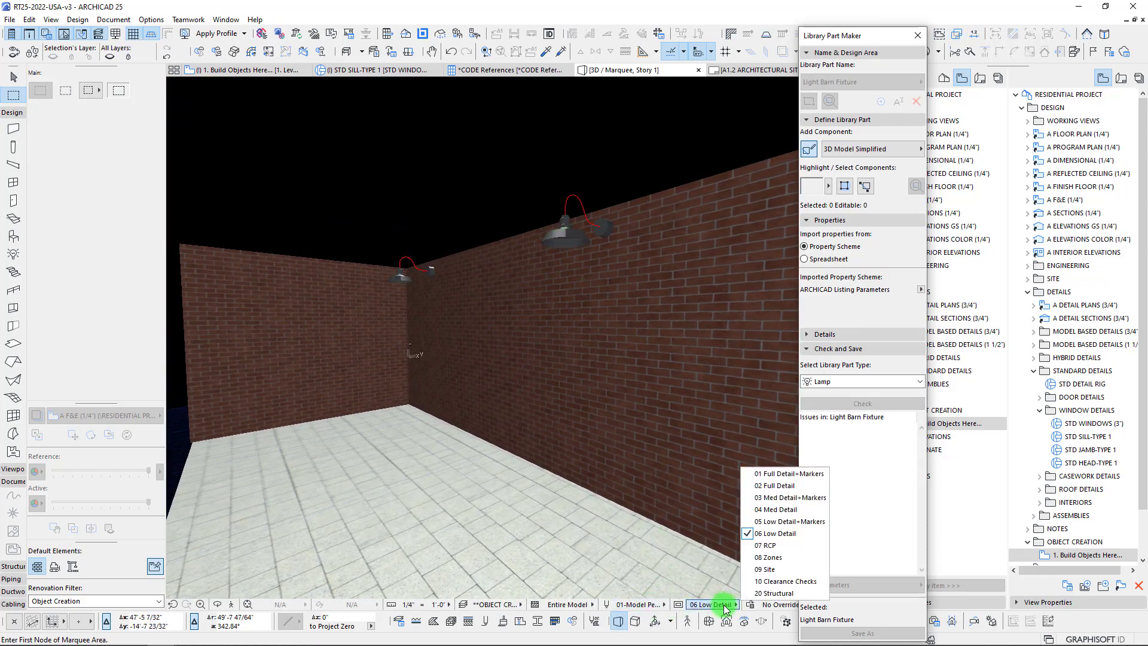
{"action": "left_click", "coordinate": [755, 487]}
Step: Select both wall lamps, examine their elevation setting and try to move them vertically along the wall
{"action": "left_click", "coordinate": [561, 235]}
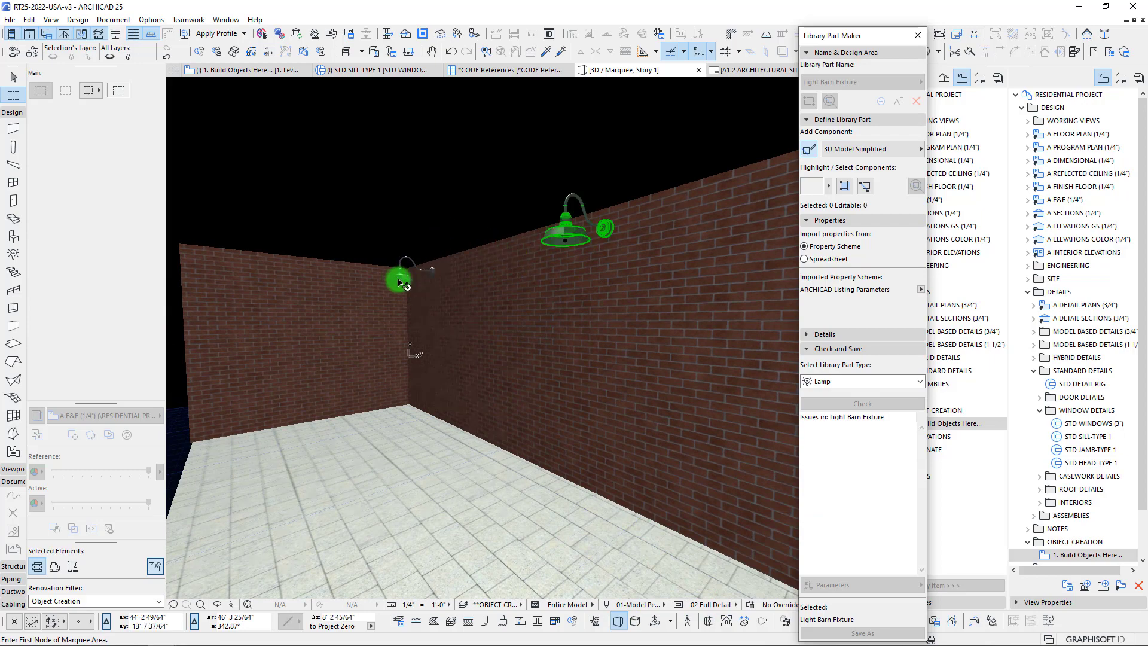
{"action": "left_click", "coordinate": [402, 283], "text": "shift"}
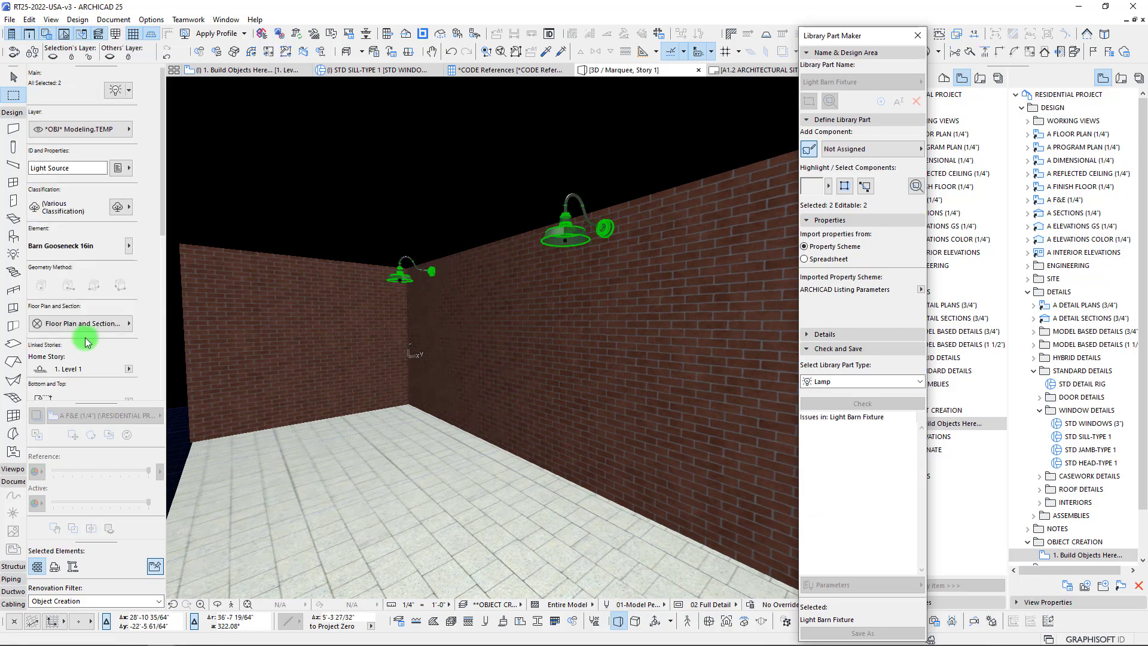
{"action": "scroll", "coordinate": [86, 341], "scroll_direction": "down", "scroll_amount": 5}
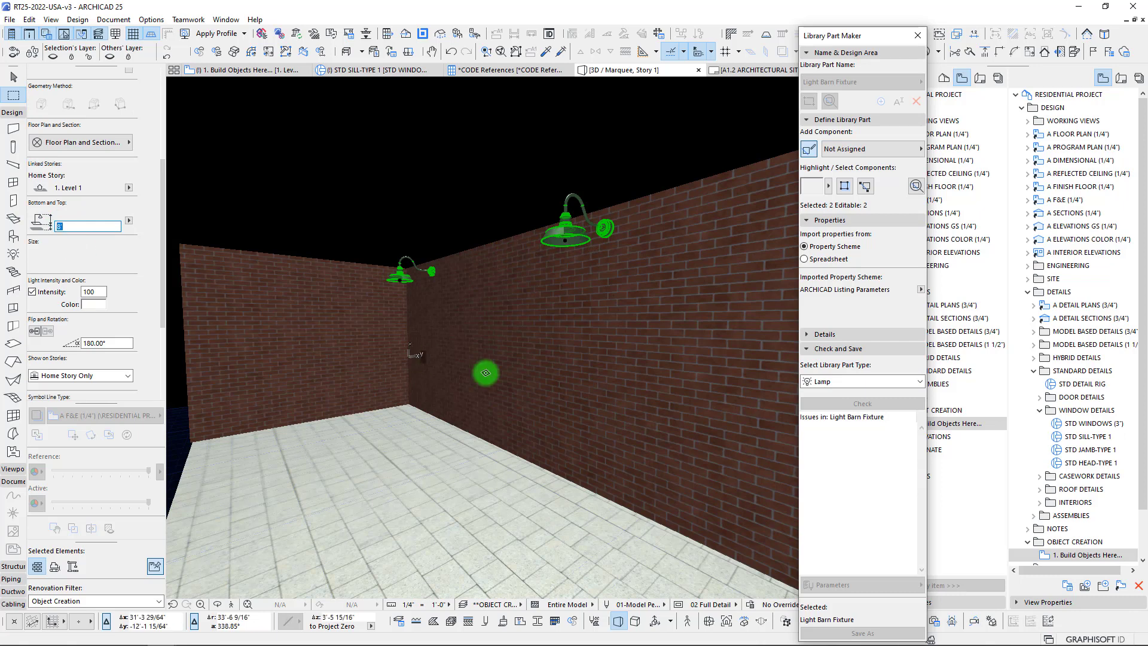
{"action": "middle_click_drag", "start_coordinate": [579, 303], "coordinate": [519, 281], "text": "shift"}
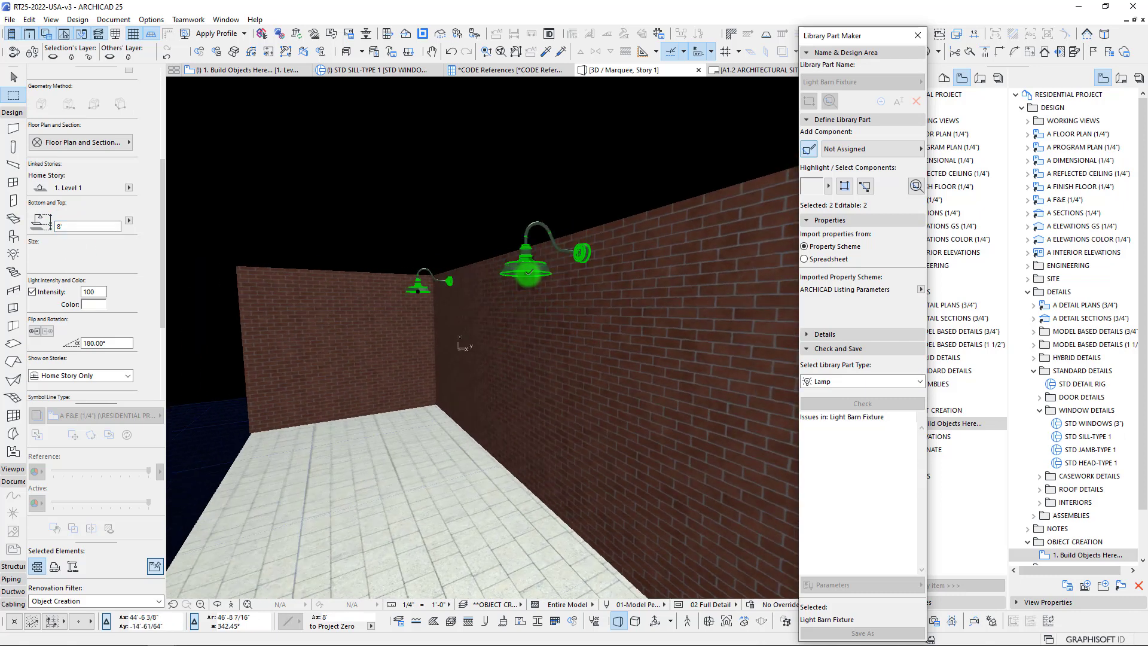
{"action": "left_click_drag", "start_coordinate": [526, 274], "coordinate": [524, 561]}
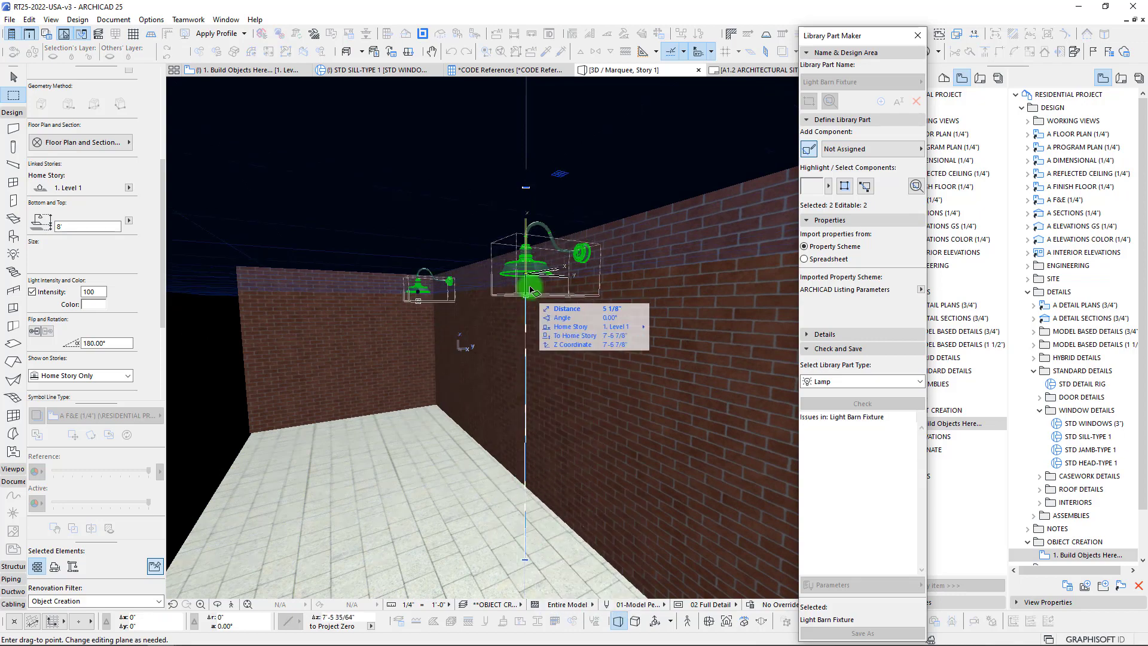
{"action": "key", "text": "Escape"}
{"action": "key", "text": "Escape"}
{"action": "key", "text": "Escape"}
Step: Select both brick walls and stretch their top edges upward, well above the lamps
{"action": "middle_click_drag", "start_coordinate": [549, 279], "coordinate": [650, 374], "text": "shift"}
{"action": "left_click", "coordinate": [650, 373]}
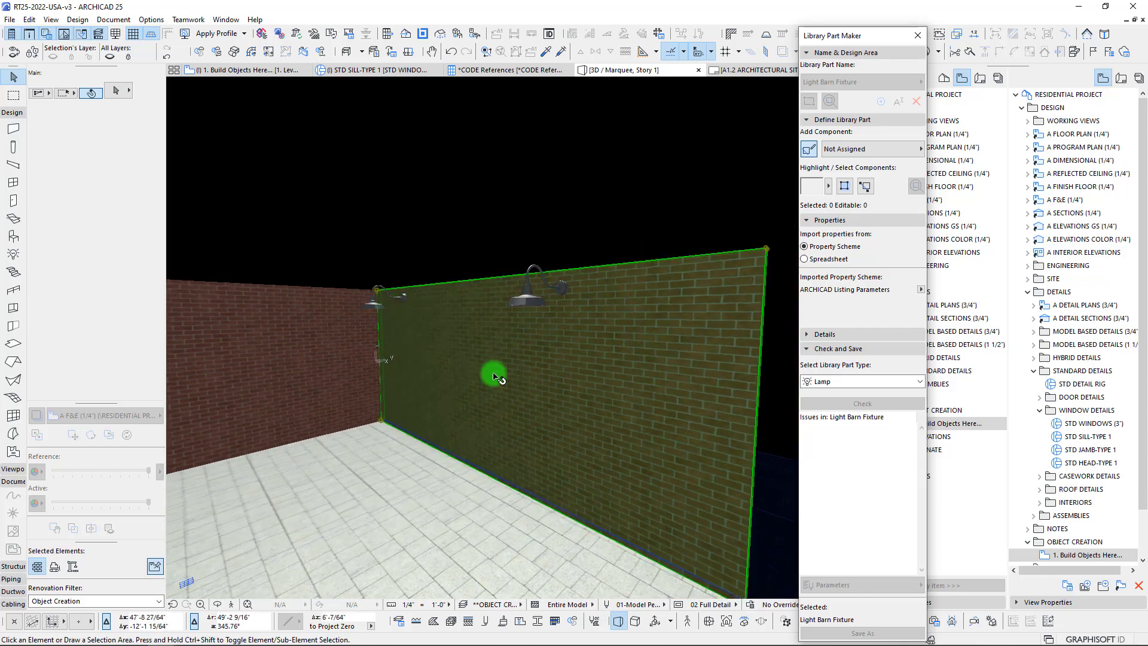
{"action": "left_click", "coordinate": [317, 365], "text": "shift"}
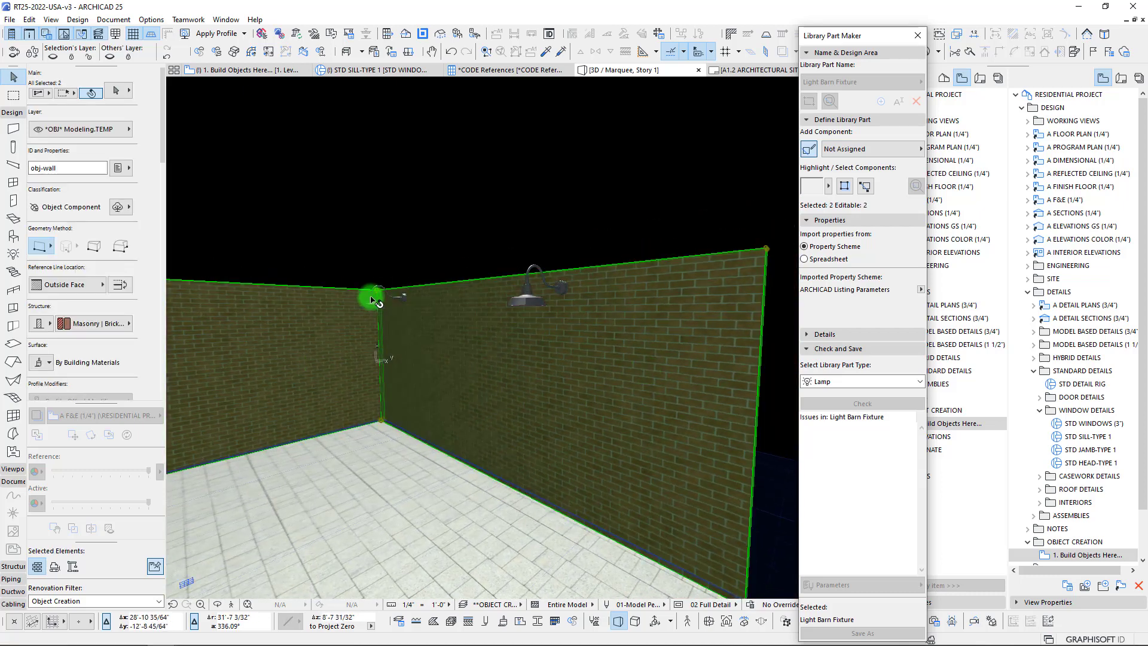
{"action": "left_click", "coordinate": [770, 250]}
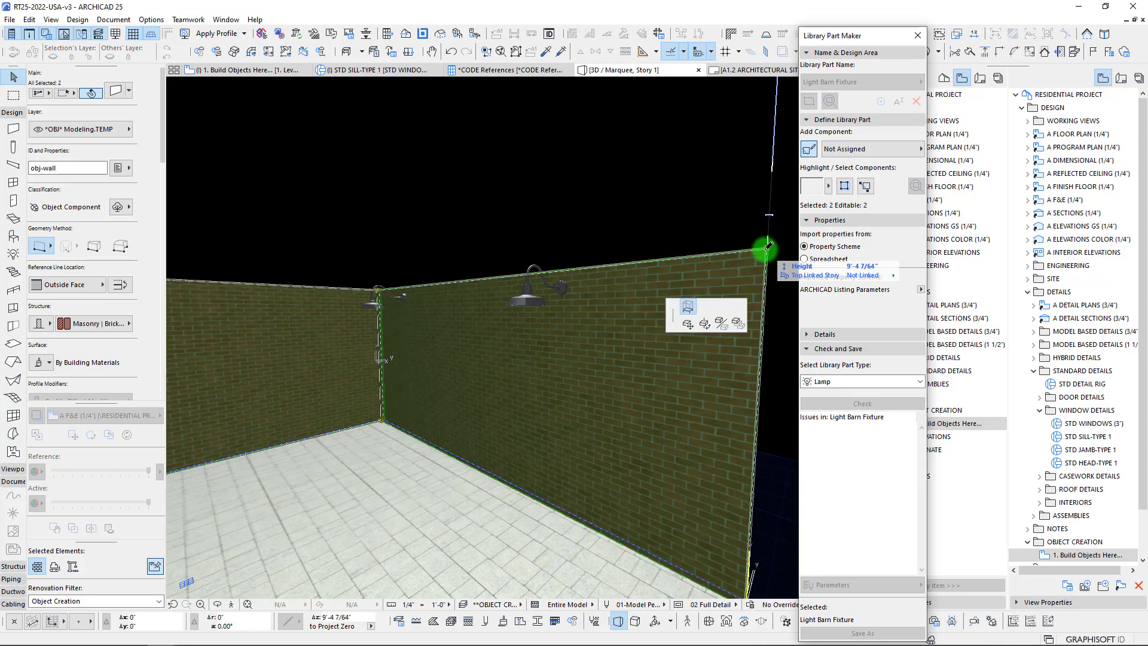
{"action": "left_click", "coordinate": [775, 139]}
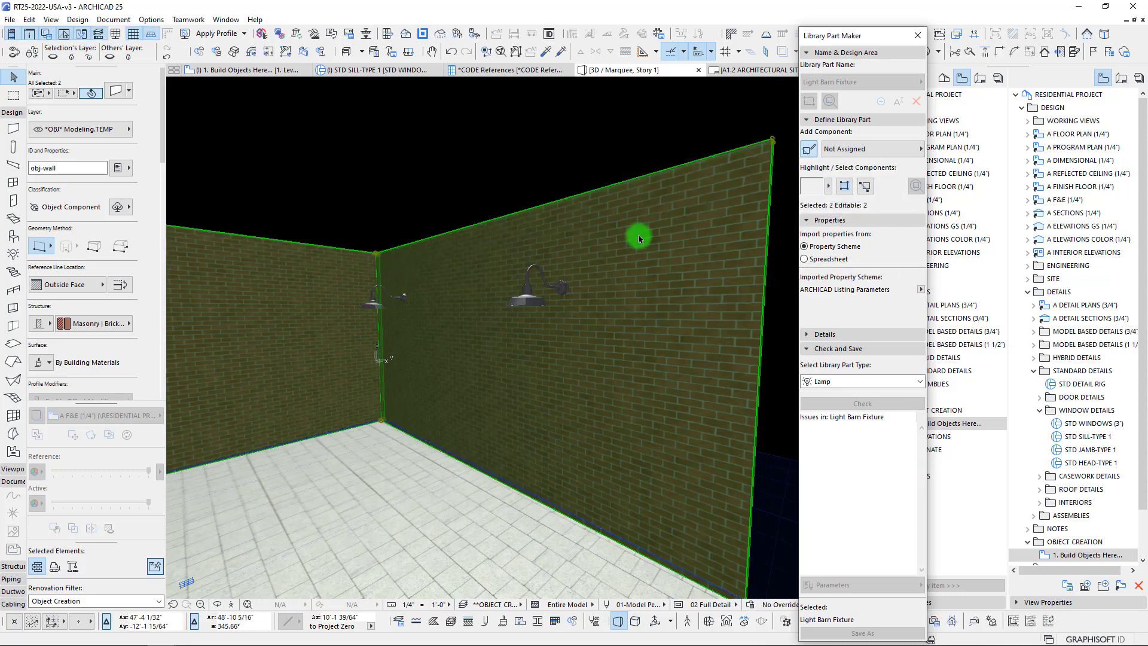
{"action": "key", "text": "Escape"}
Step: Open the PhotoRendering settings for the 3D view of the brick corner and bring up the full list of scenes
{"action": "middle_click_drag", "start_coordinate": [623, 345], "coordinate": [622, 345], "text": "shift"}
{"action": "left_click_drag", "start_coordinate": [849, 42], "coordinate": [57, 265]}
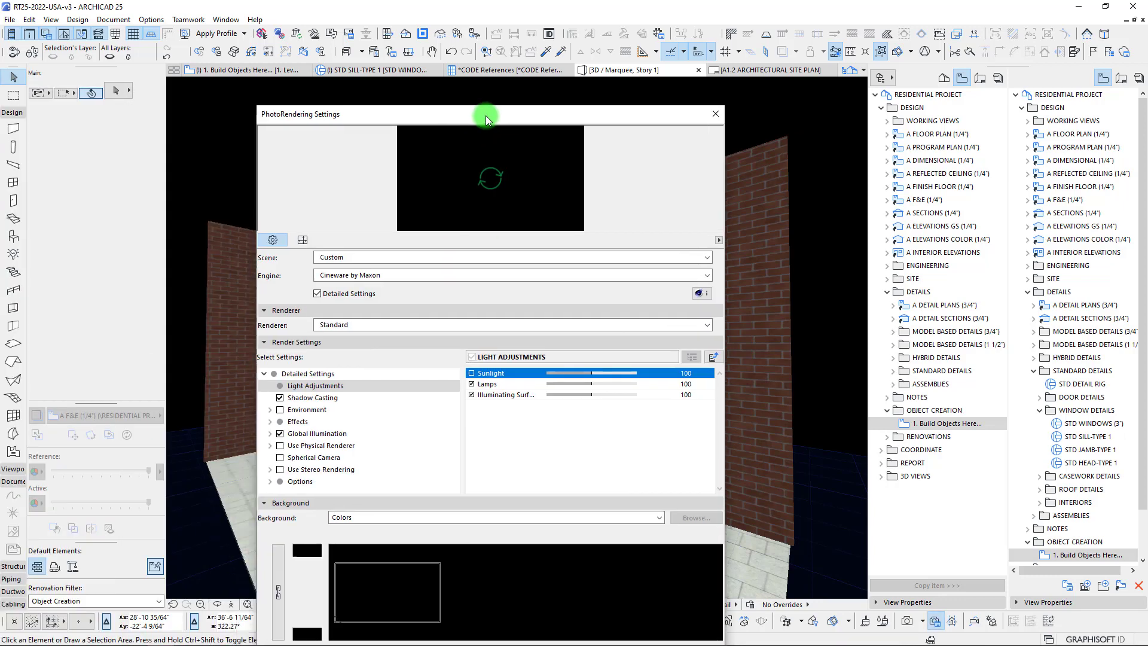
{"action": "left_click_drag", "start_coordinate": [485, 115], "coordinate": [532, 110]}
{"action": "left_click", "coordinate": [424, 254]}
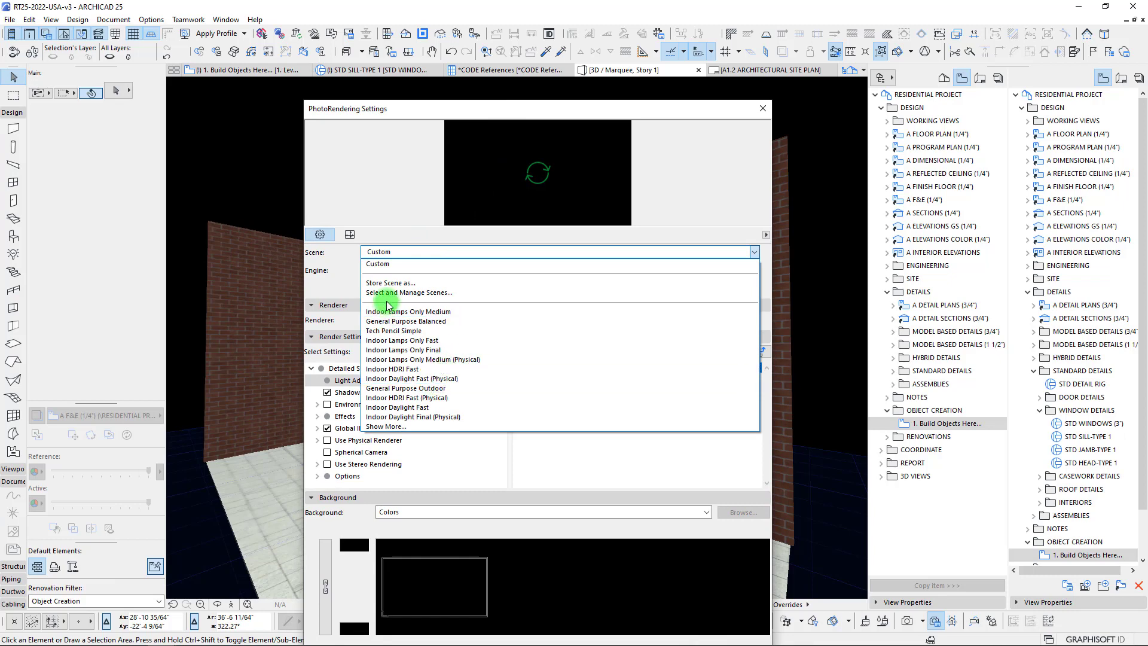
{"action": "left_click", "coordinate": [387, 427]}
Step: Browse the indoor and outdoor photorealistic scenes and try the Outdoor Dusk Expert - Physical scene
{"action": "left_click", "coordinate": [431, 213]}
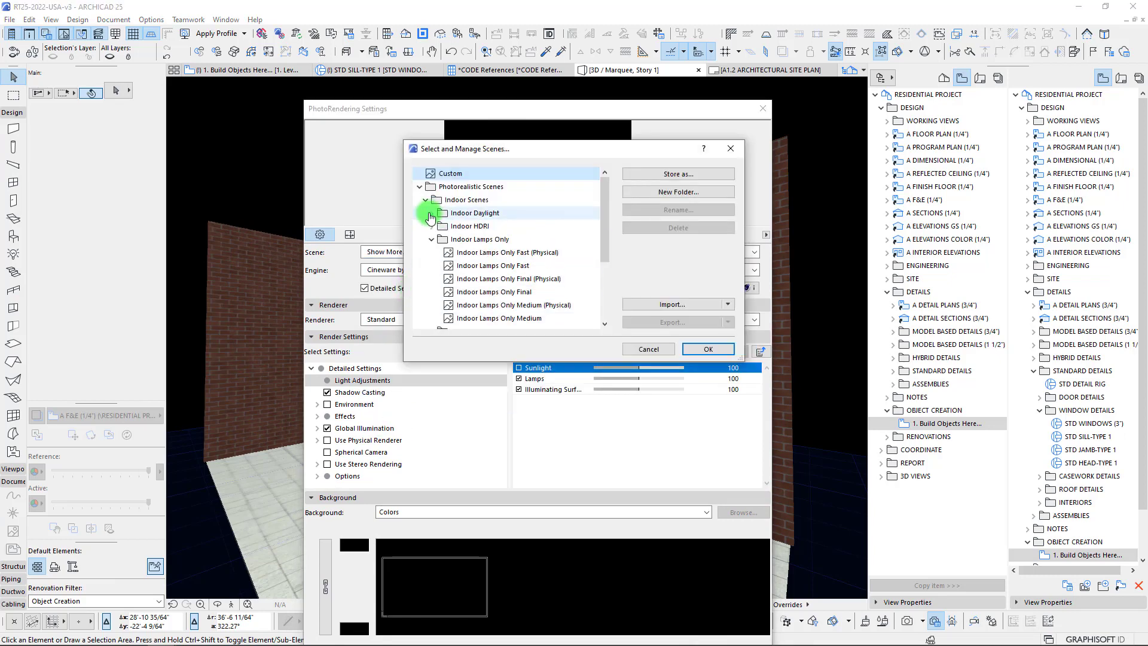
{"action": "left_click", "coordinate": [429, 240]}
{"action": "left_click", "coordinate": [430, 239]}
{"action": "left_click", "coordinate": [425, 199]}
{"action": "left_click", "coordinate": [426, 213]}
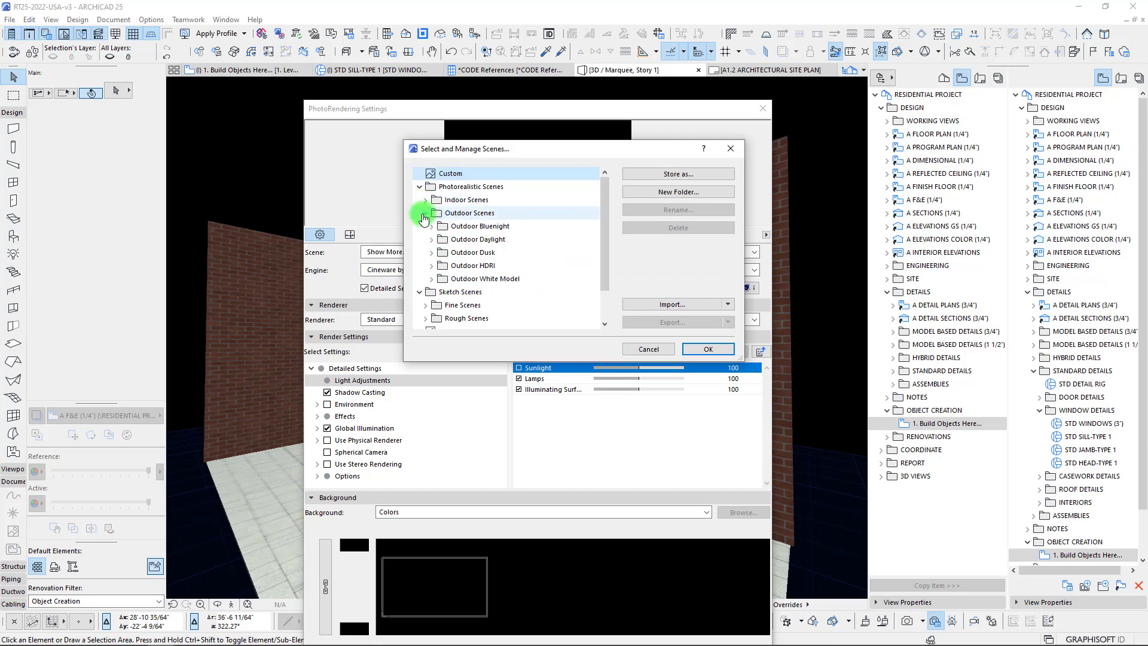
{"action": "left_click", "coordinate": [431, 252]}
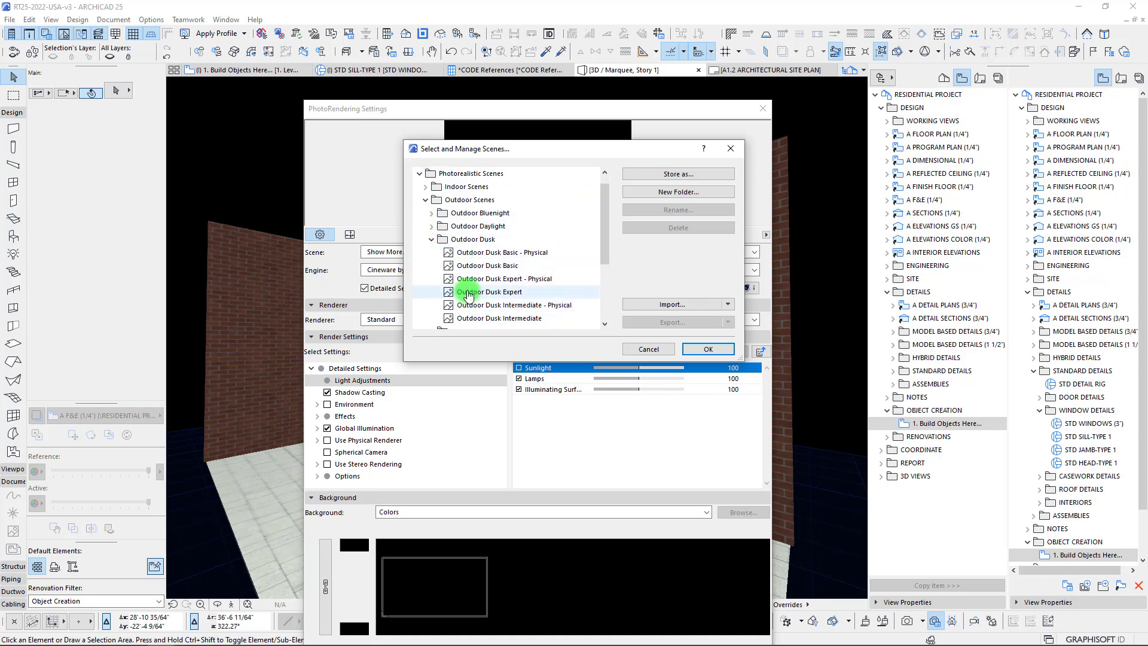
{"action": "left_click", "coordinate": [469, 266]}
{"action": "left_click", "coordinate": [520, 278]}
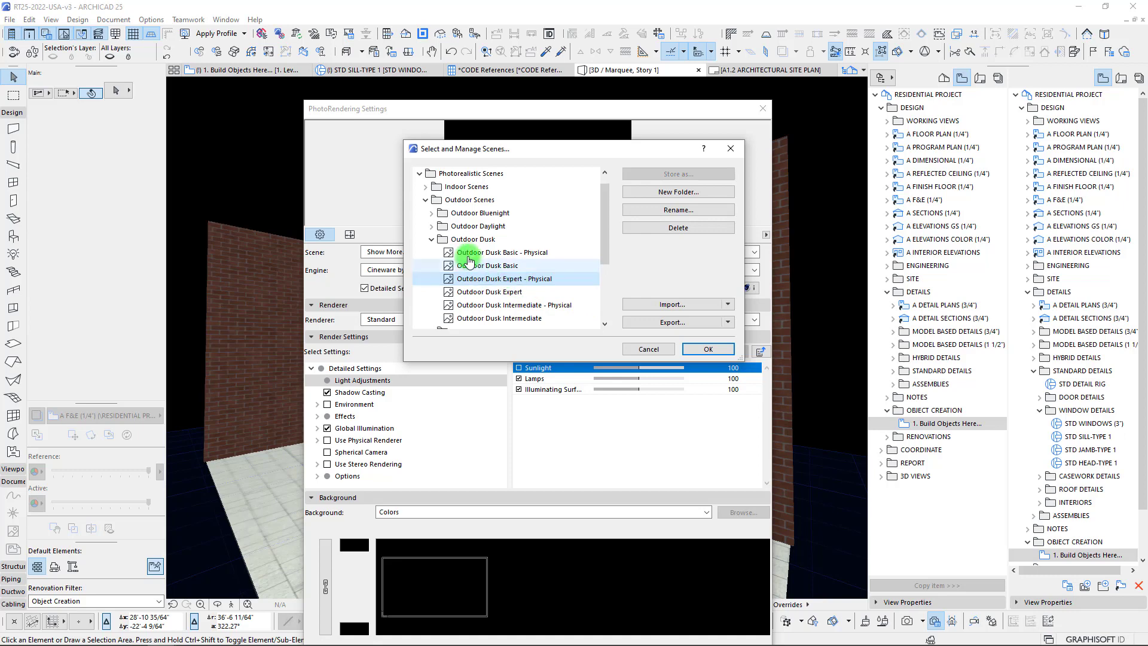
Step: Apply the Indoor Lamps Only Medium scene from the photorealistic indoor scenes
{"action": "left_click", "coordinate": [425, 199]}
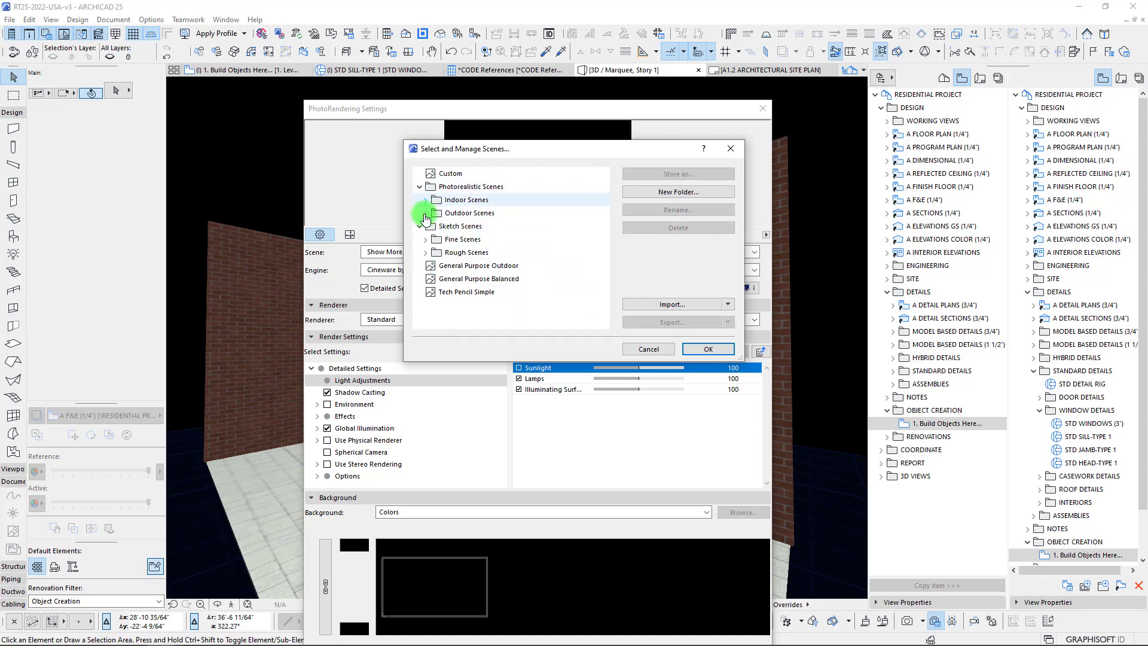
{"action": "left_click", "coordinate": [426, 200]}
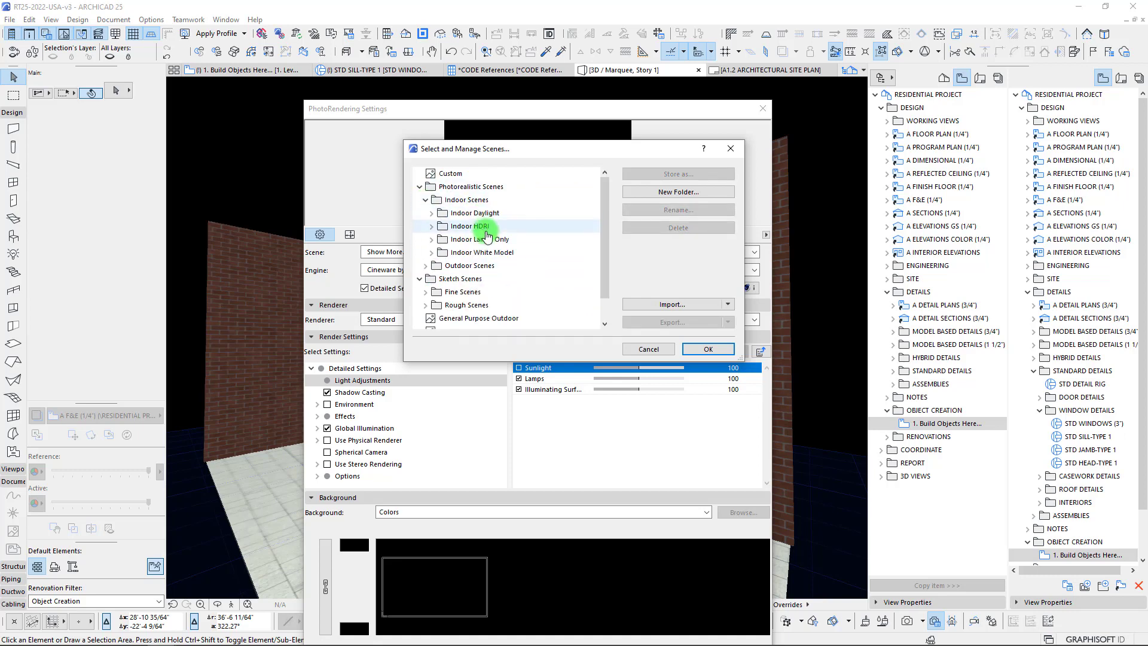
{"action": "left_click", "coordinate": [432, 240]}
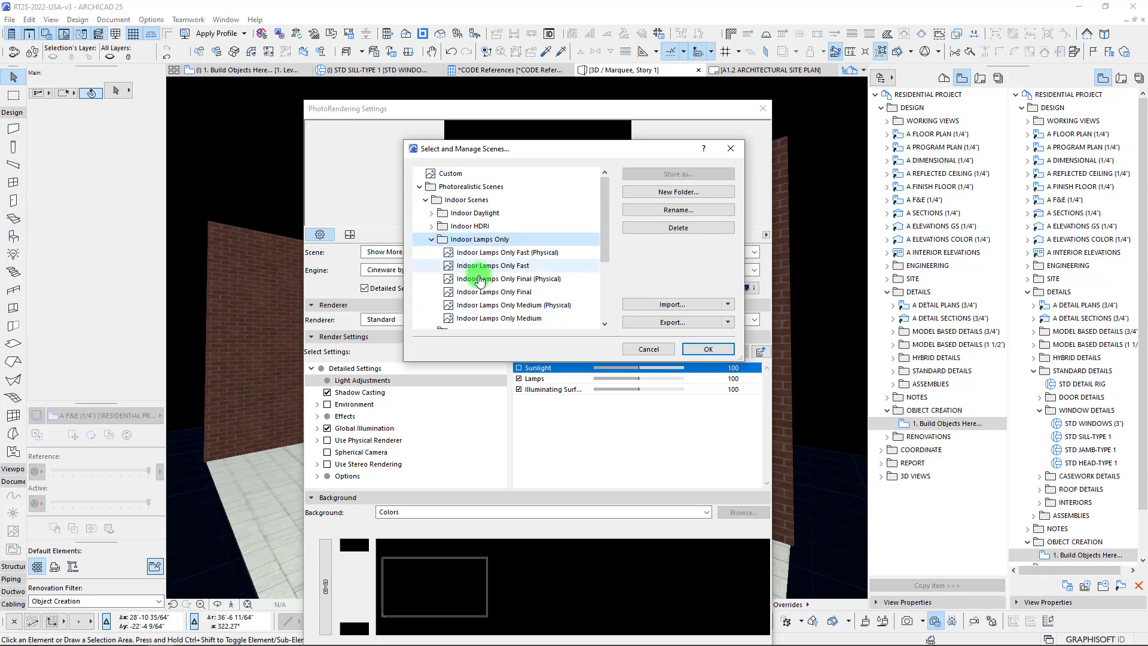
{"action": "left_click", "coordinate": [480, 319]}
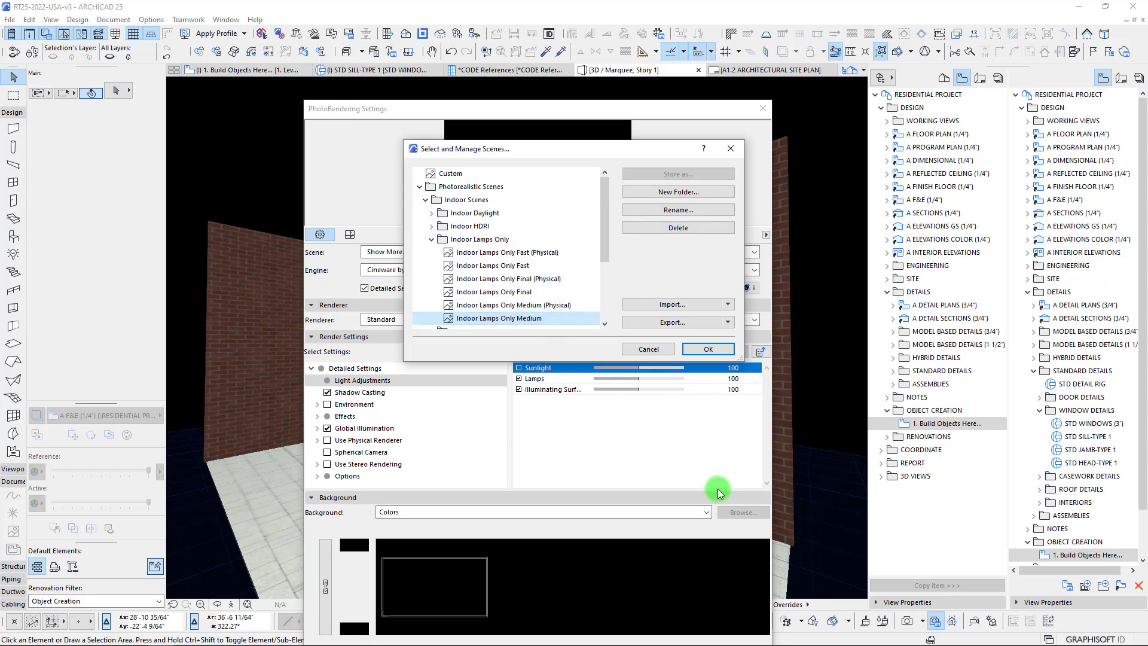
{"action": "left_click", "coordinate": [708, 349]}
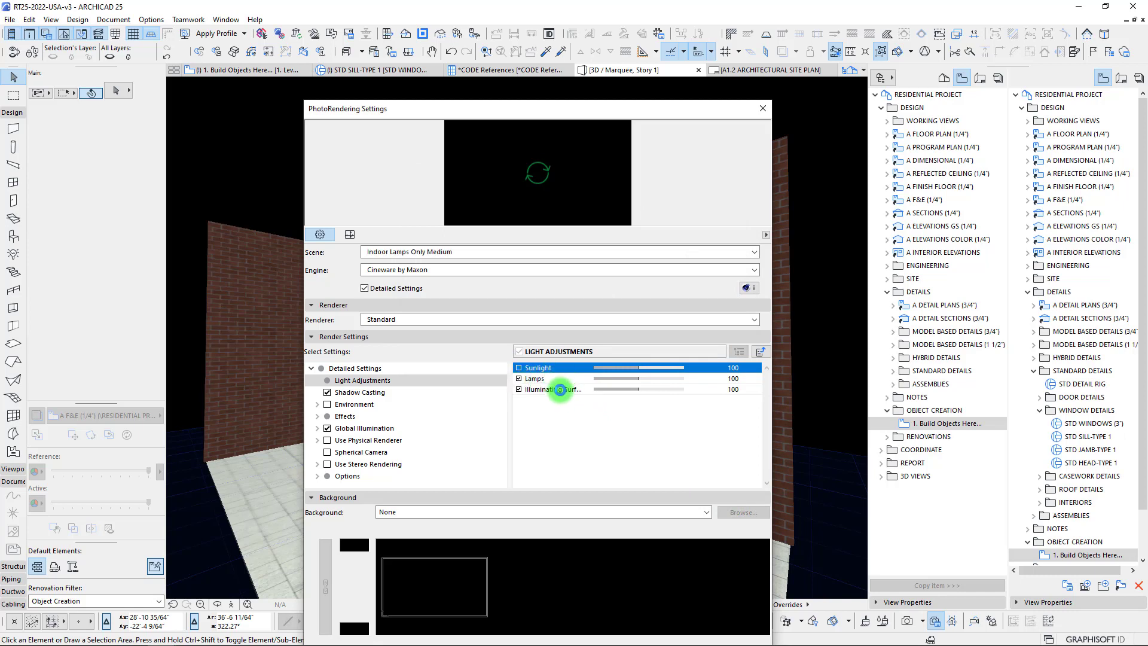
Step: Check the available background types and refresh the rendering preview to examine the lamps' lighting
{"action": "left_click_drag", "start_coordinate": [520, 108], "coordinate": [458, 102]}
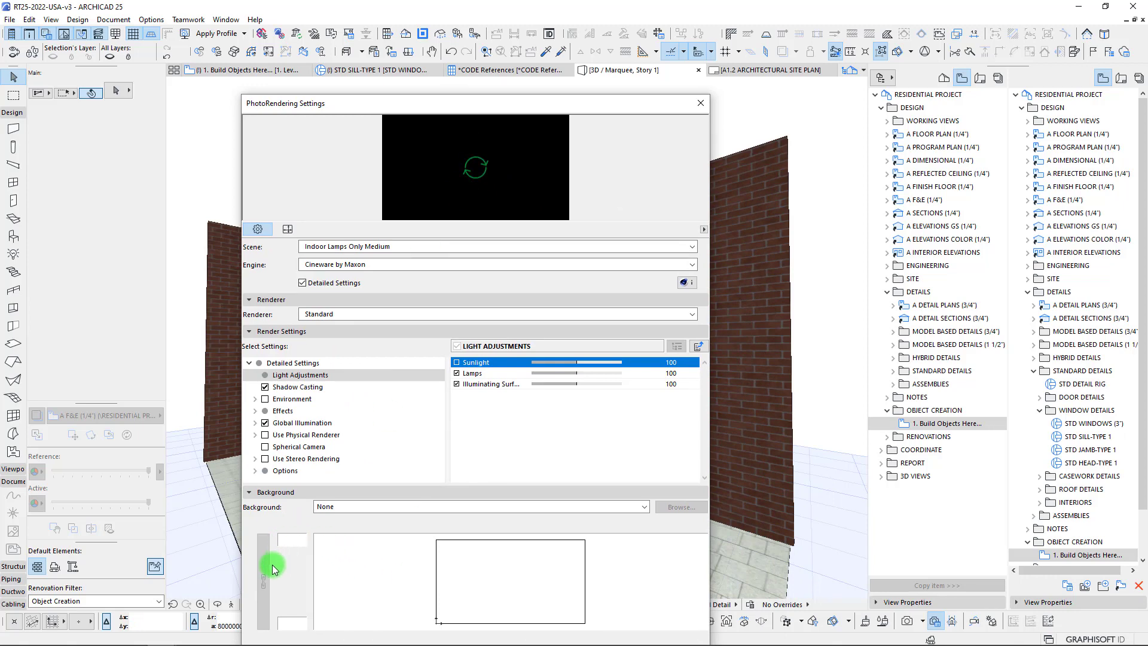
{"action": "left_click", "coordinate": [324, 506]}
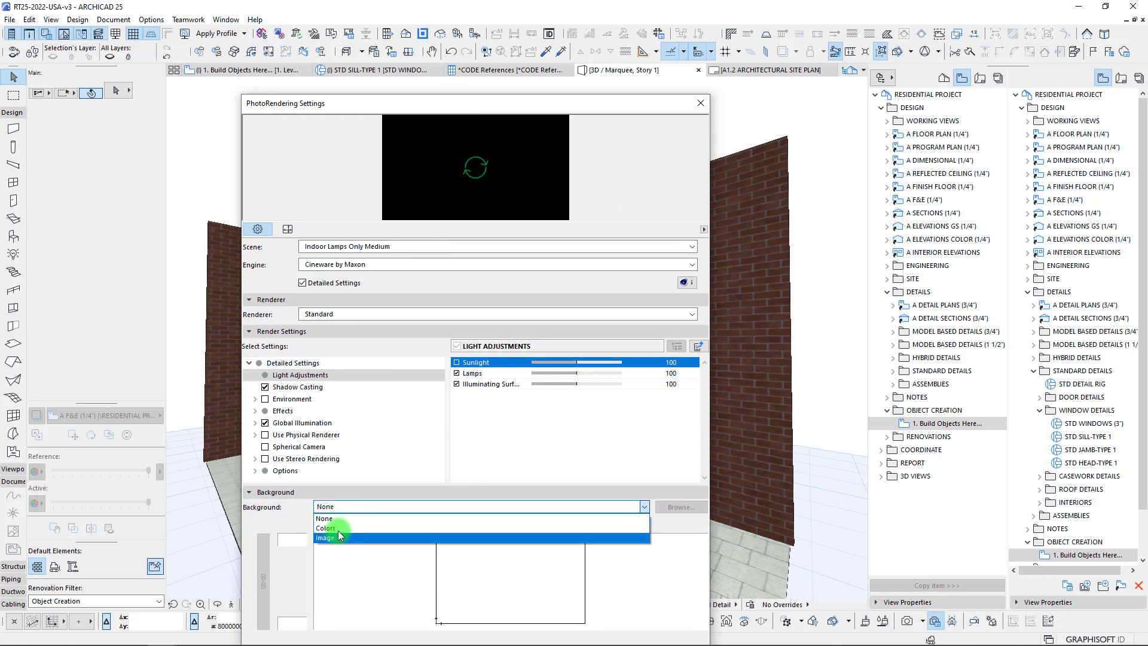
{"action": "left_click", "coordinate": [382, 486]}
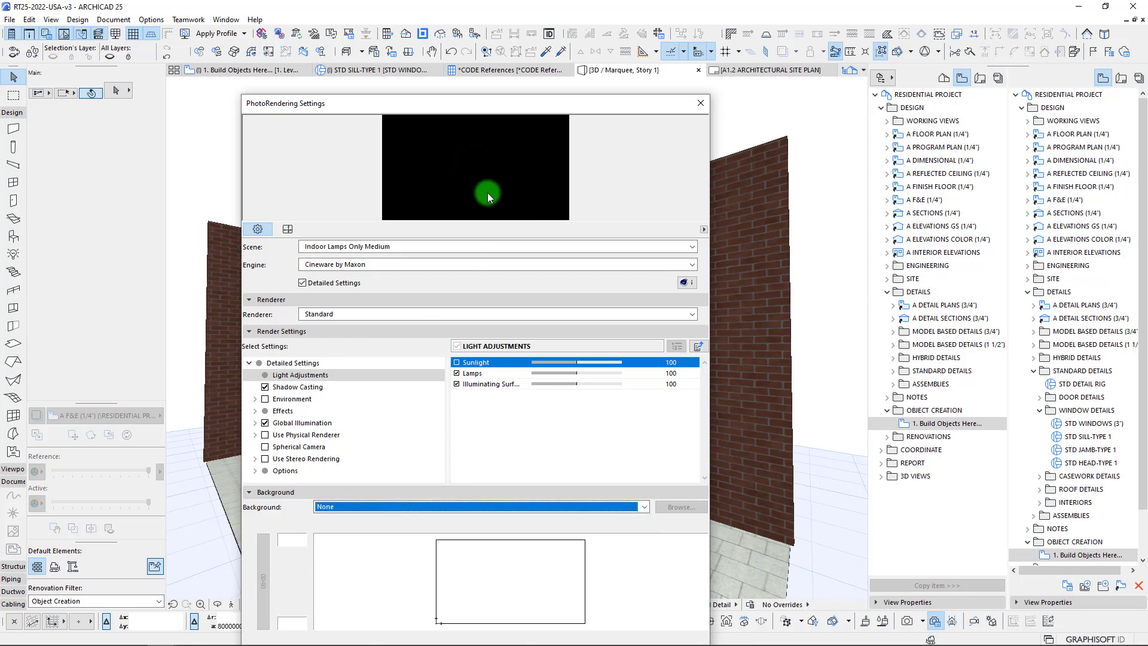
{"action": "left_click", "coordinate": [477, 201]}
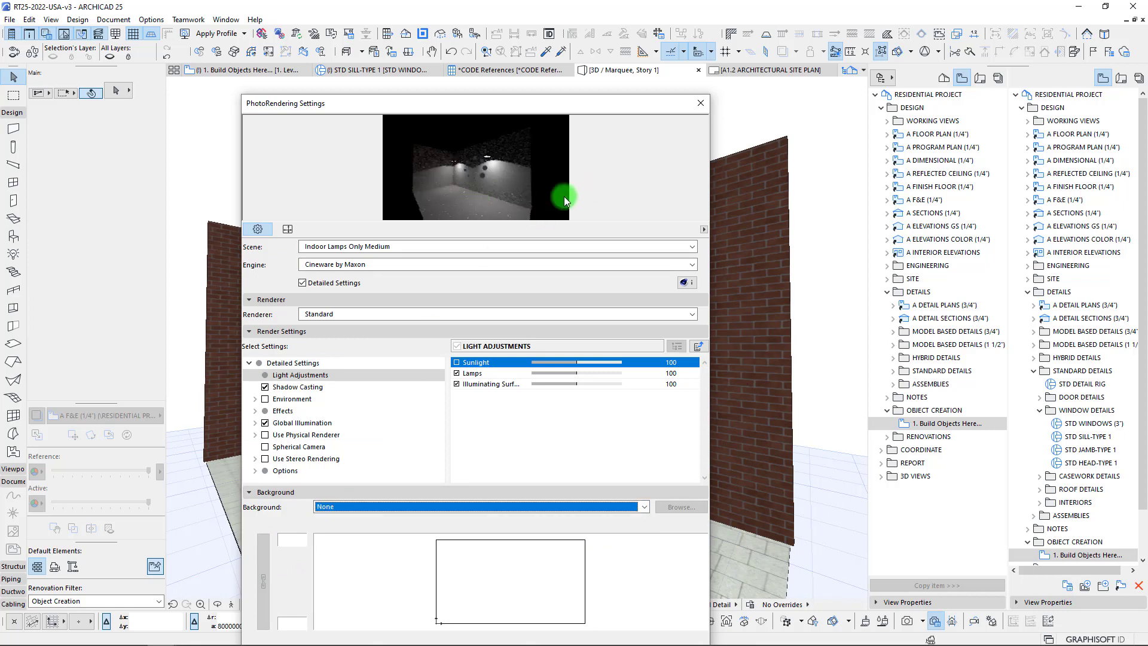
Step: Set the rendering background to Colors and choose a dark gray sky colour
{"action": "left_click_drag", "start_coordinate": [534, 120], "coordinate": [469, 106]}
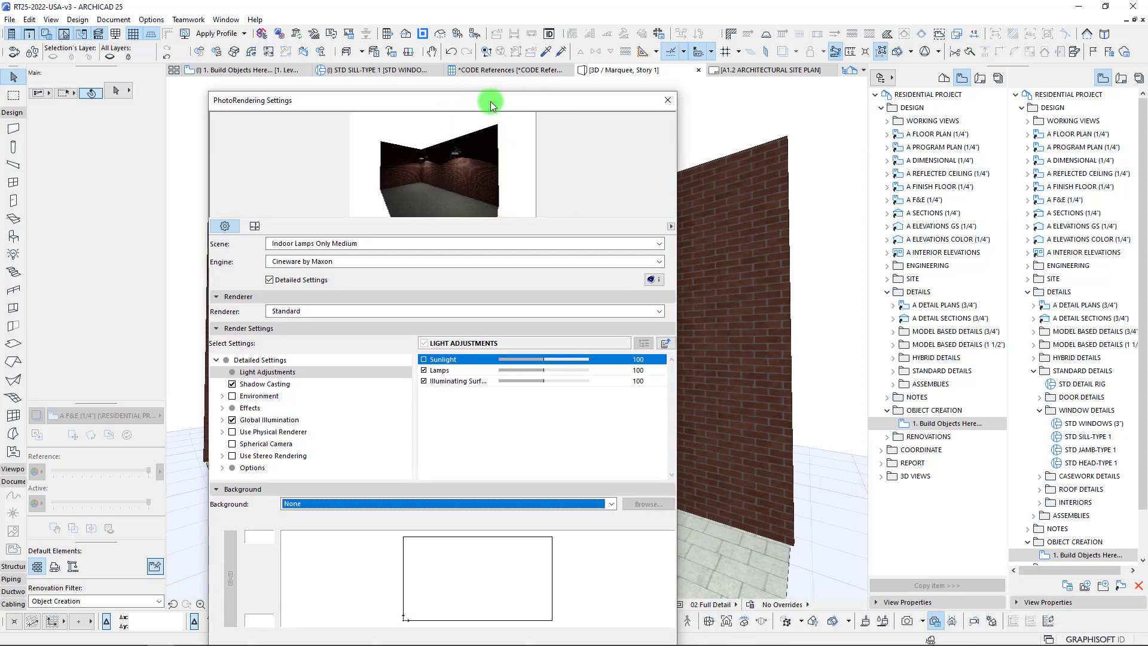
{"action": "left_click_drag", "start_coordinate": [490, 104], "coordinate": [454, 75]}
{"action": "left_click", "coordinate": [309, 474]}
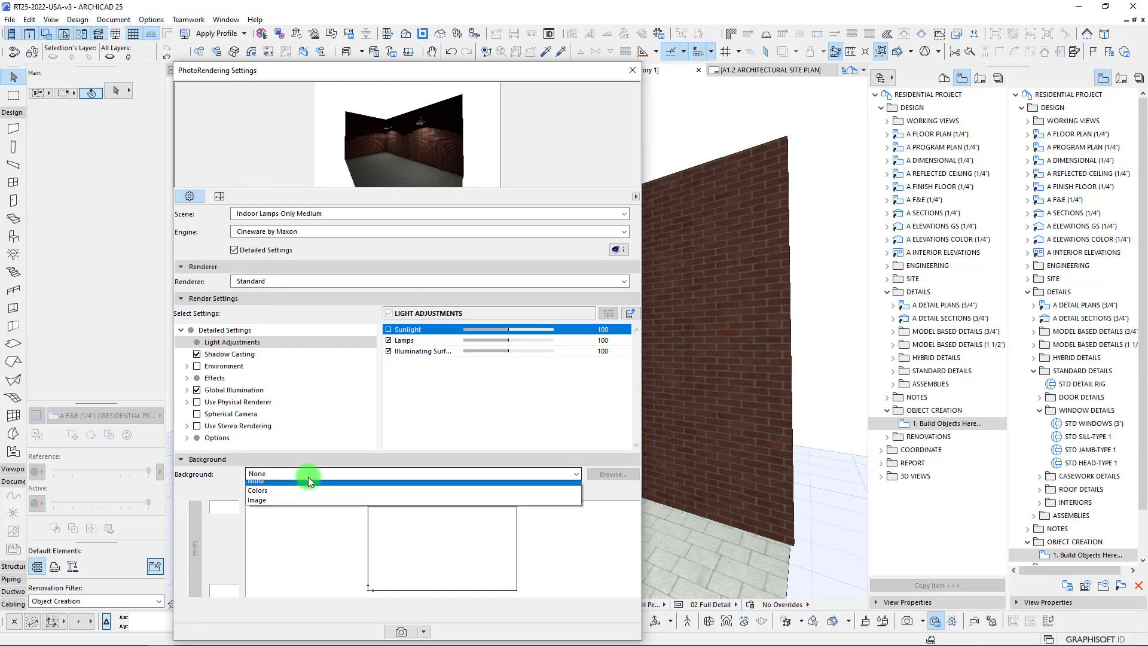
{"action": "left_click", "coordinate": [282, 495]}
{"action": "left_click", "coordinate": [224, 507]}
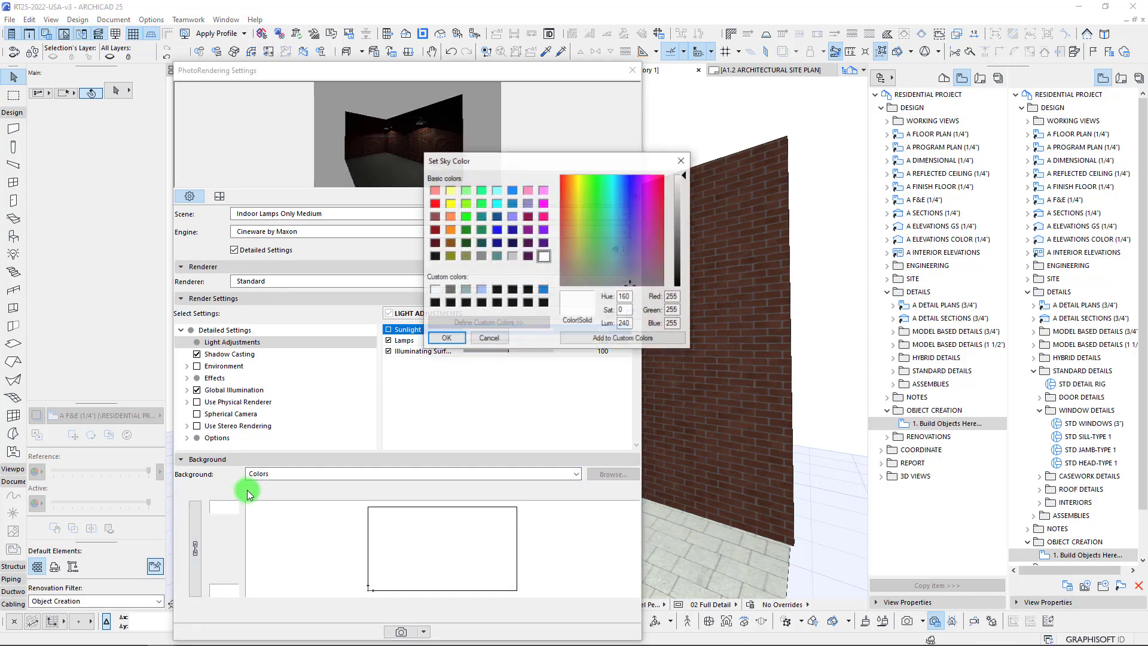
{"action": "left_click", "coordinate": [512, 256]}
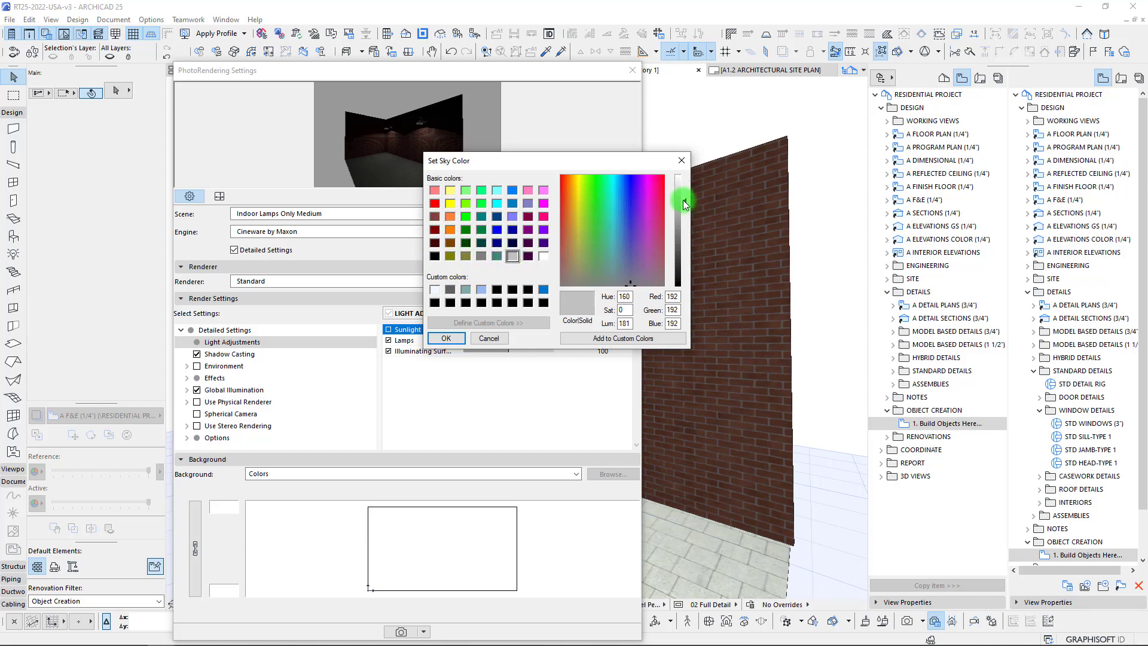
{"action": "left_click_drag", "start_coordinate": [684, 203], "coordinate": [685, 261]}
{"action": "left_click", "coordinate": [448, 339]}
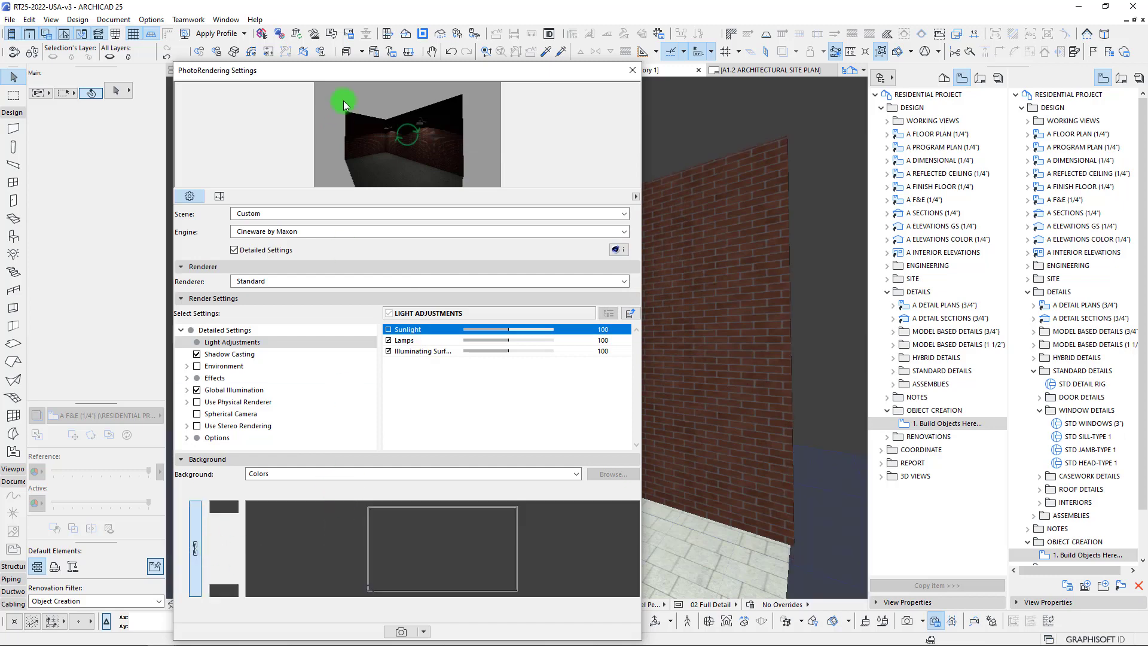
Step: Render the brick walls and lamps with Cineware by Maxon and return to the floor plan at the gooseneck lamp drawing
{"action": "left_click_drag", "start_coordinate": [359, 69], "coordinate": [373, 29]}
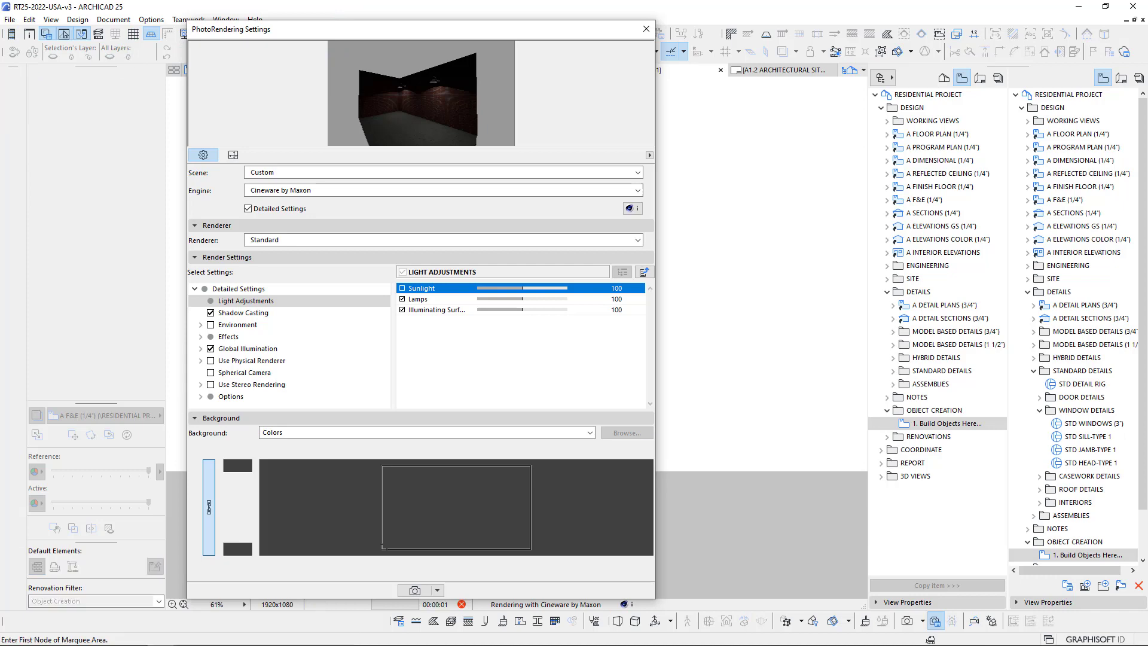
{"action": "left_click_drag", "start_coordinate": [342, 28], "coordinate": [0, 70]}
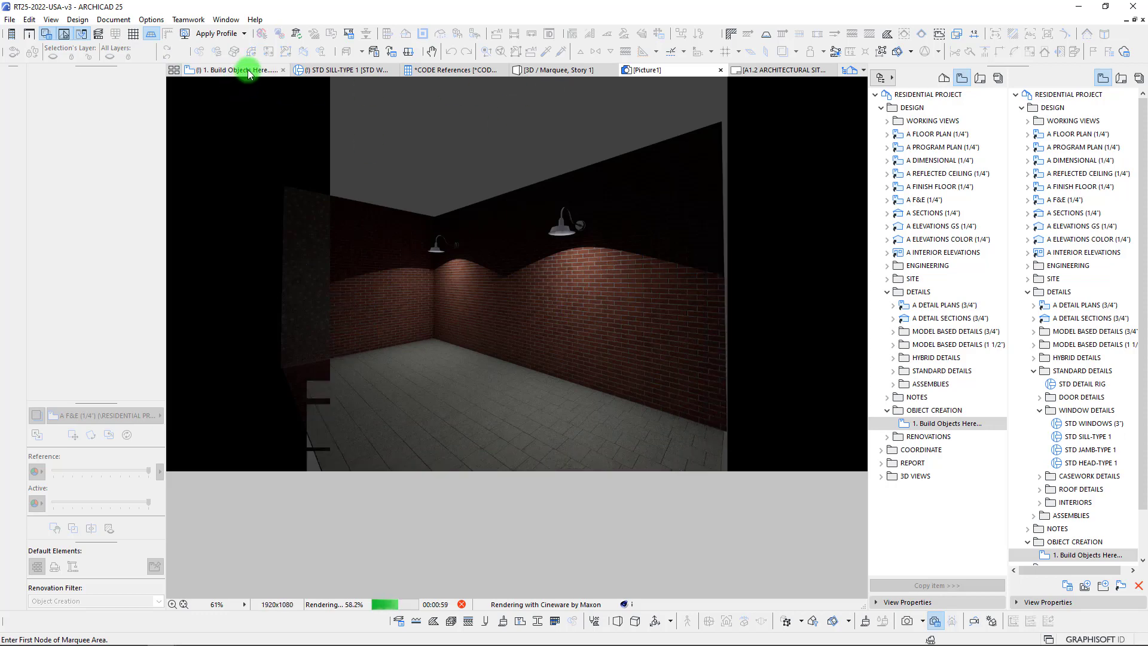
{"action": "left_click", "coordinate": [249, 73]}
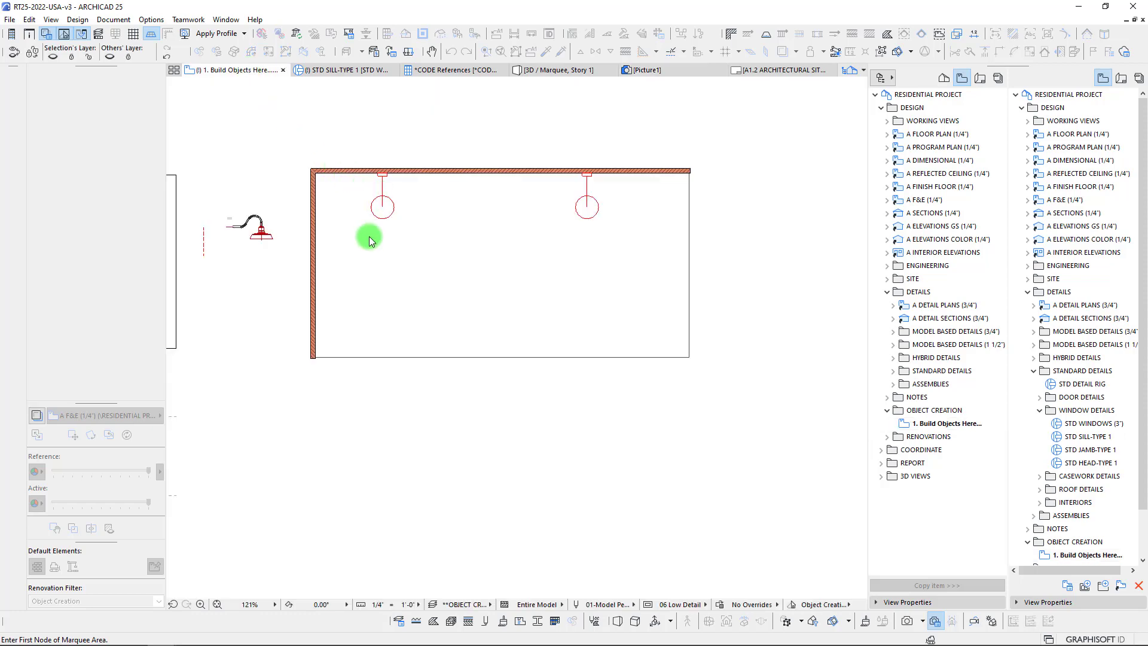
{"action": "scroll", "coordinate": [250, 226], "scroll_direction": "up", "scroll_amount": 8}
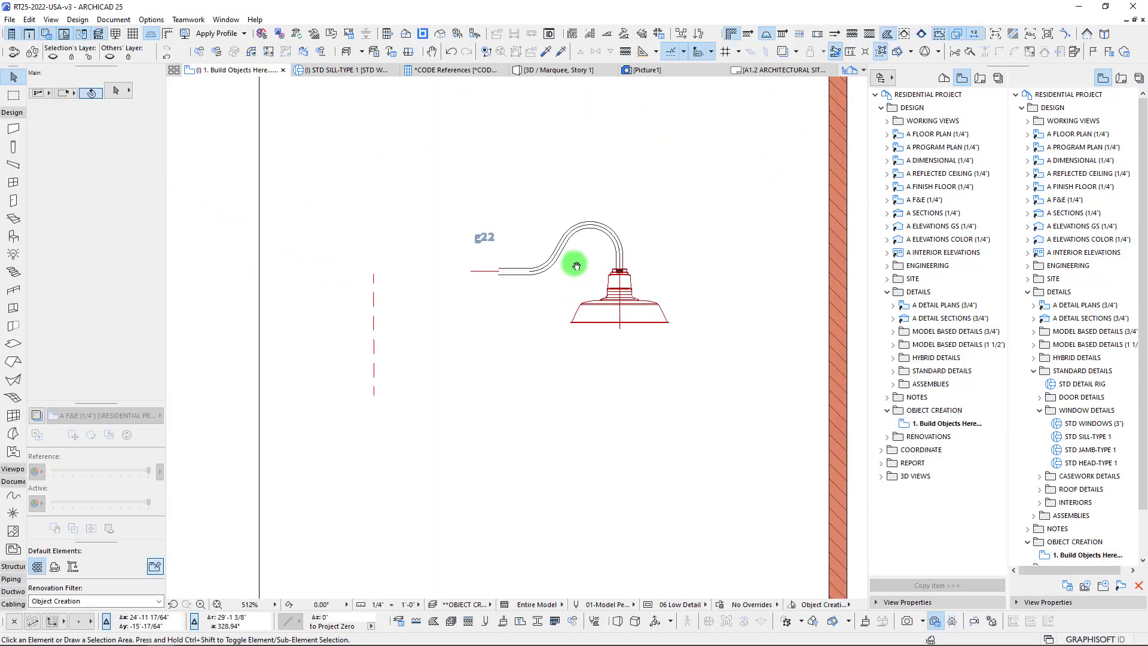
Step: Delete the gooseneck lamp drawing and the dashed line between the Light Barn Fixture region and the test walls
{"action": "scroll", "coordinate": [547, 254], "scroll_direction": "down", "scroll_amount": 8}
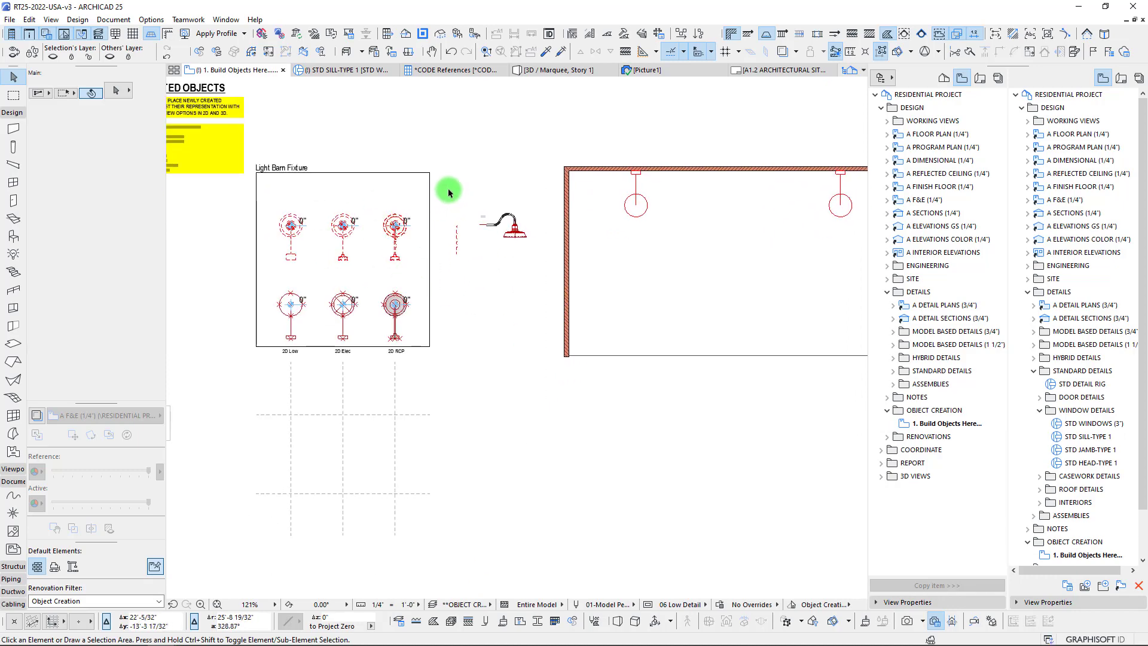
{"action": "left_click", "coordinate": [447, 187]}
{"action": "left_click", "coordinate": [531, 279]}
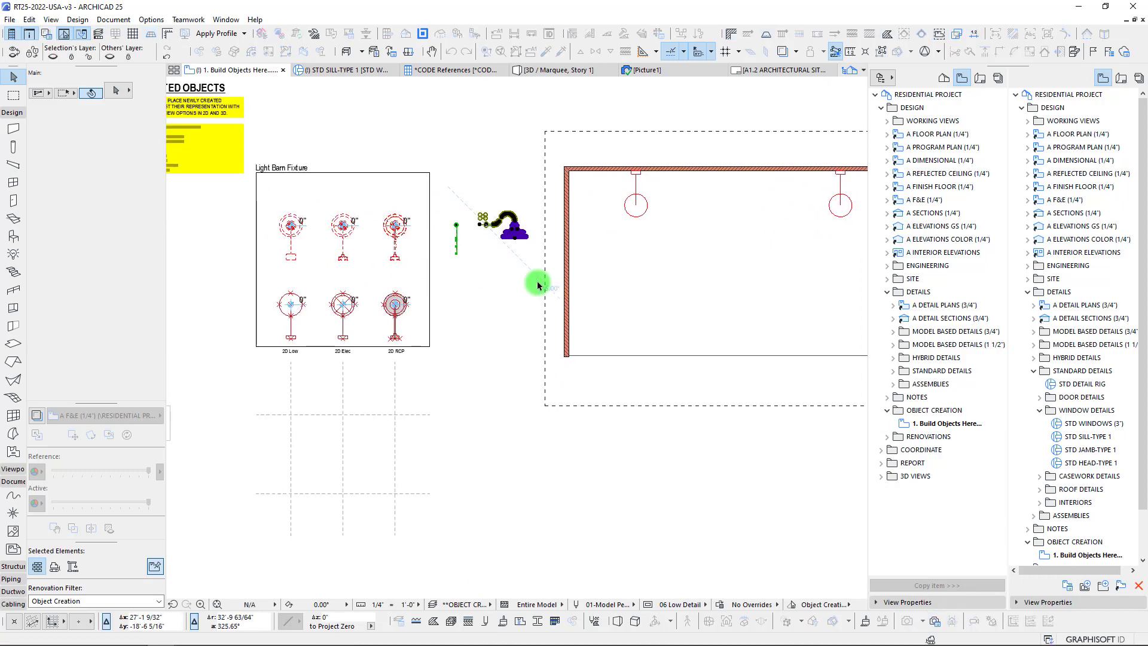
{"action": "key", "text": "Escape"}
{"action": "scroll", "coordinate": [328, 233], "scroll_direction": "up", "scroll_amount": 3}
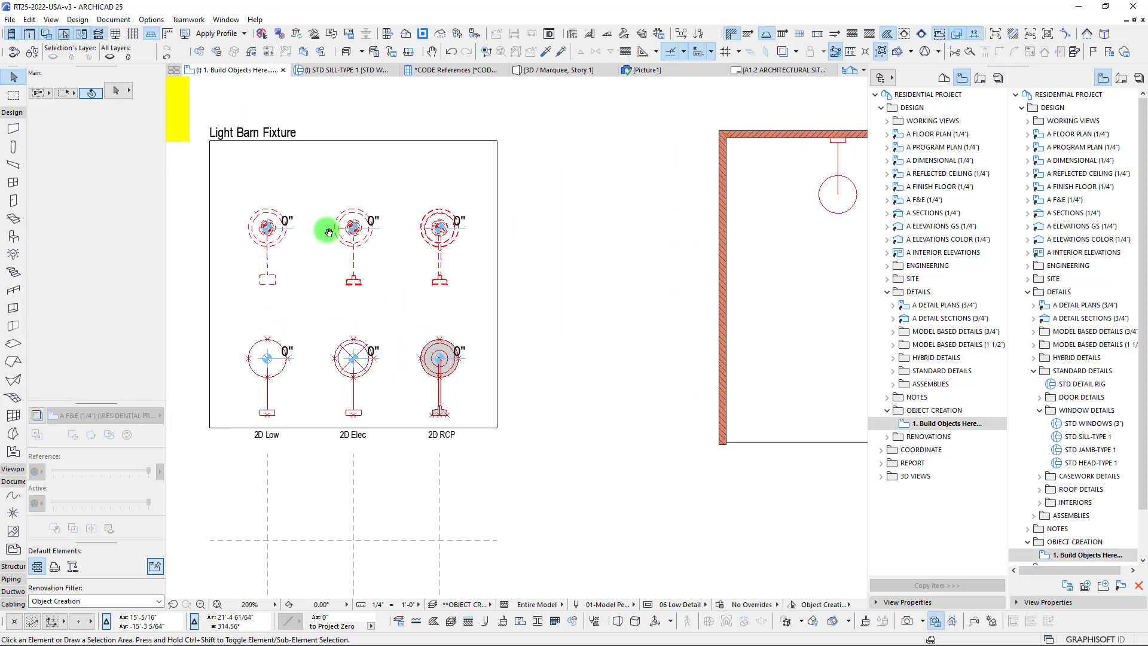
Step: Delete the gooseneck reference drawing together with its dimension table below the test walls
{"action": "scroll", "coordinate": [323, 243], "scroll_direction": "down", "scroll_amount": 6}
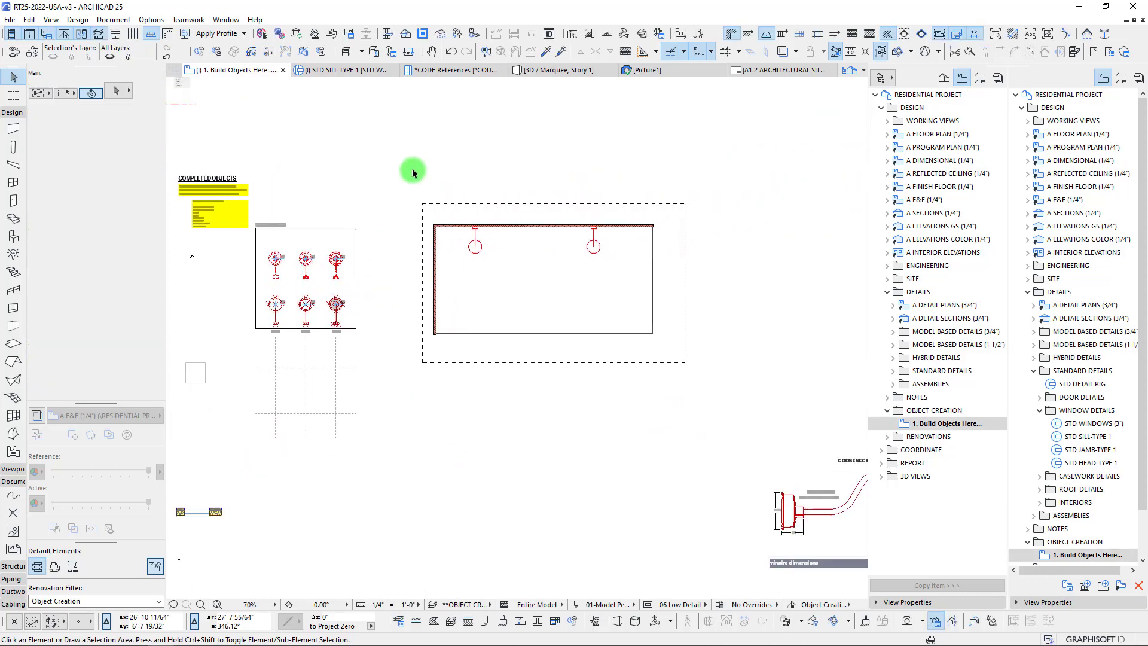
{"action": "mouse_move", "coordinate": [454, 292]}
{"action": "middle_mouse_down"}
{"action": "mouse_move", "coordinate": [459, 326]}
{"action": "mouse_move", "coordinate": [464, 266]}
{"action": "middle_mouse_up"}
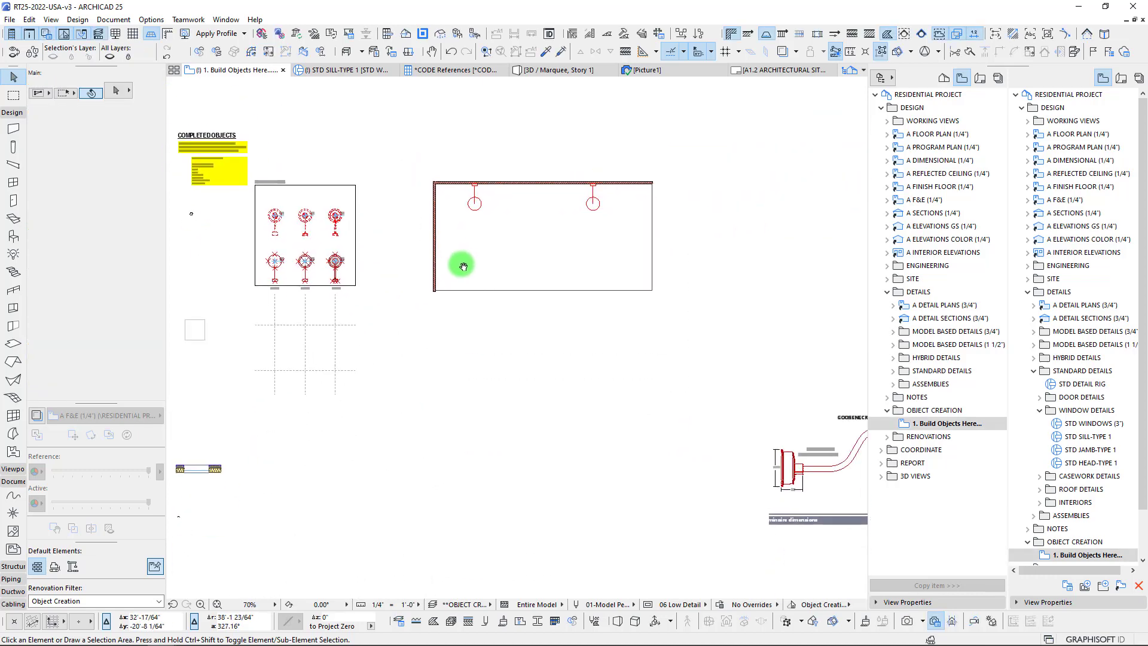
{"action": "scroll", "coordinate": [479, 299], "scroll_direction": "down", "scroll_amount": 4}
{"action": "left_click", "coordinate": [534, 275]}
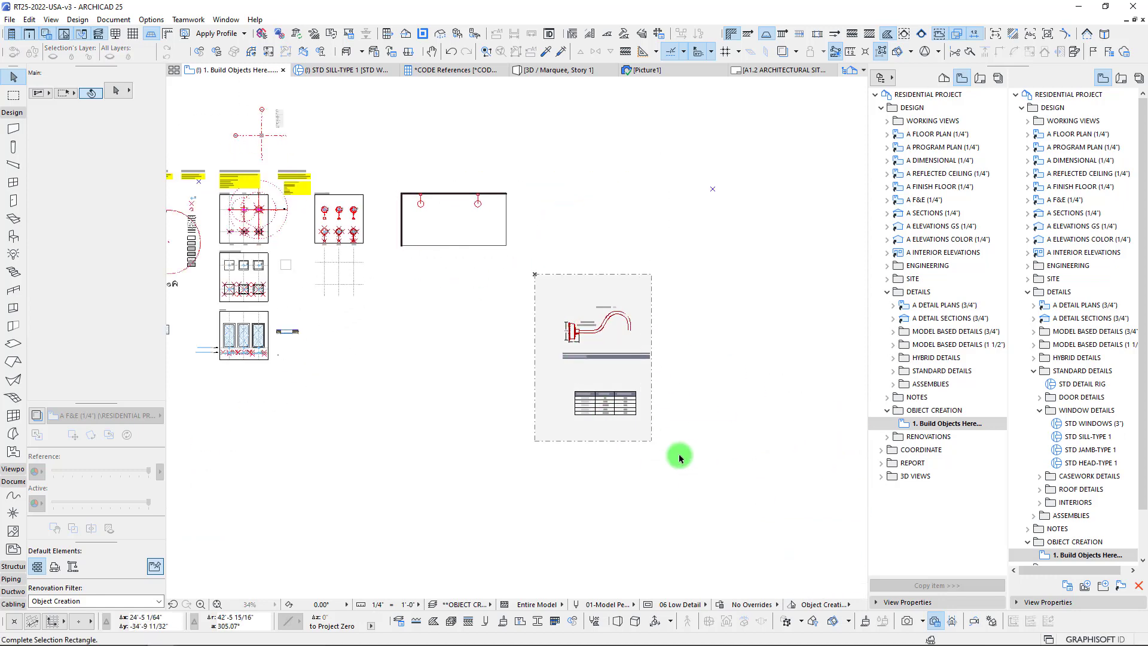
{"action": "left_click", "coordinate": [743, 485]}
{"action": "key", "text": "Delete"}
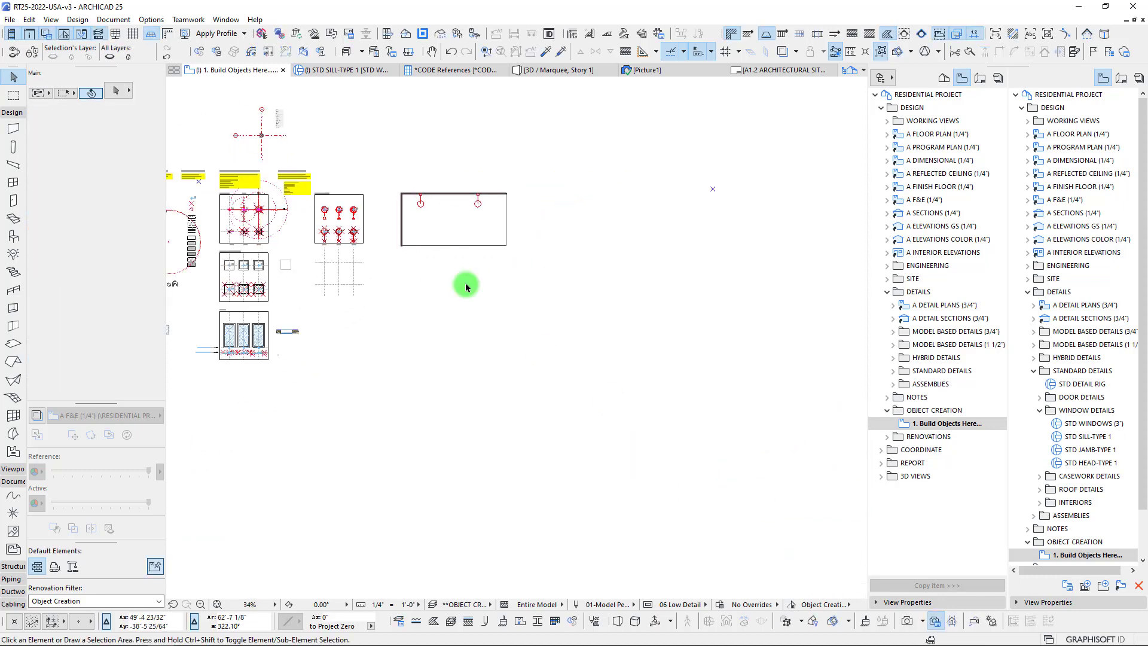
Step: Move the first wall lamp off the brick wall to the empty space beside the Light Barn Fixture region
{"action": "scroll", "coordinate": [373, 147], "scroll_direction": "up", "scroll_amount": 4}
{"action": "left_click", "coordinate": [402, 167]}
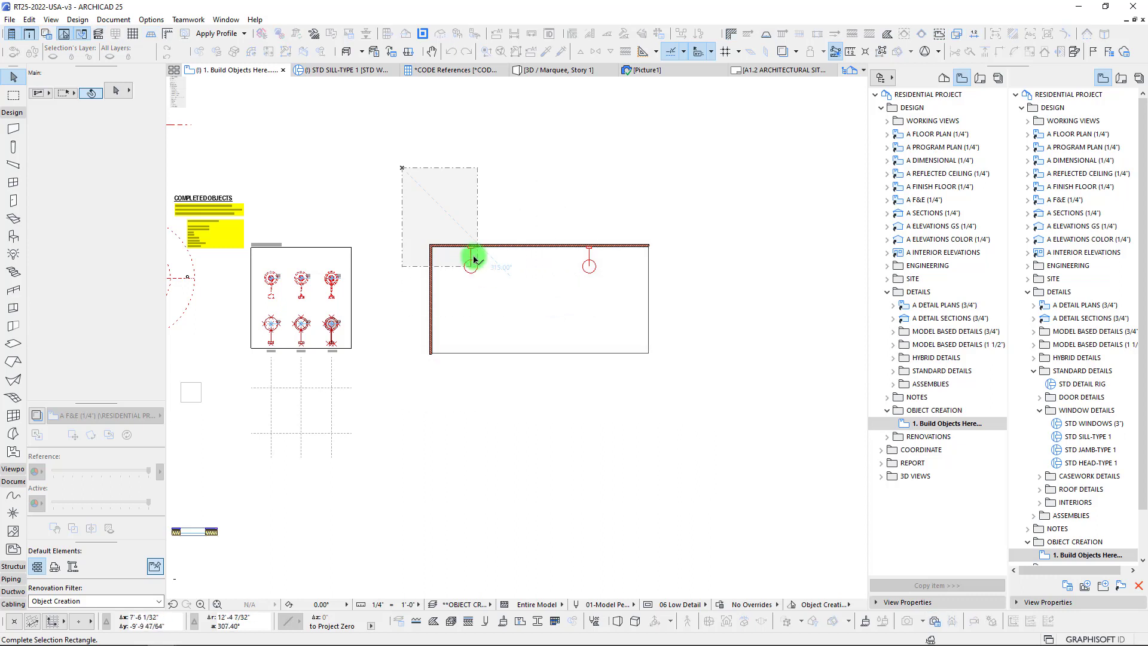
{"action": "left_click", "coordinate": [473, 251]}
{"action": "left_click_drag", "start_coordinate": [470, 247], "coordinate": [383, 276]}
Step: Delete the brick test walls, their floor outline and the remaining wall lamp
{"action": "left_click", "coordinate": [410, 199]}
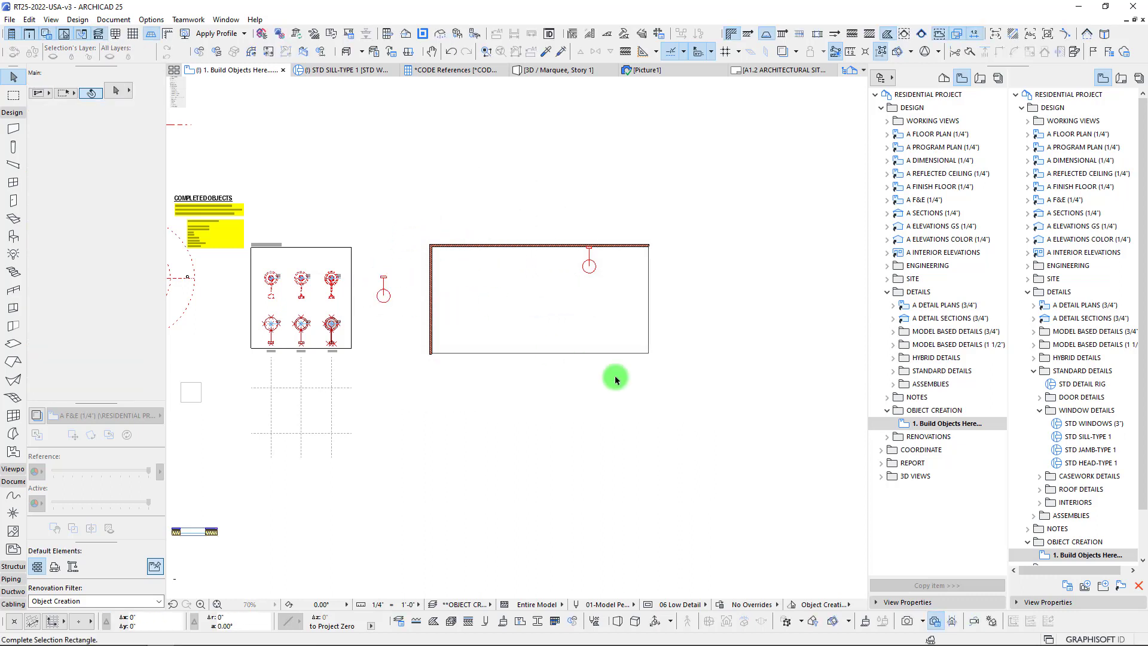
{"action": "left_click", "coordinate": [739, 391]}
{"action": "key", "text": "Delete"}
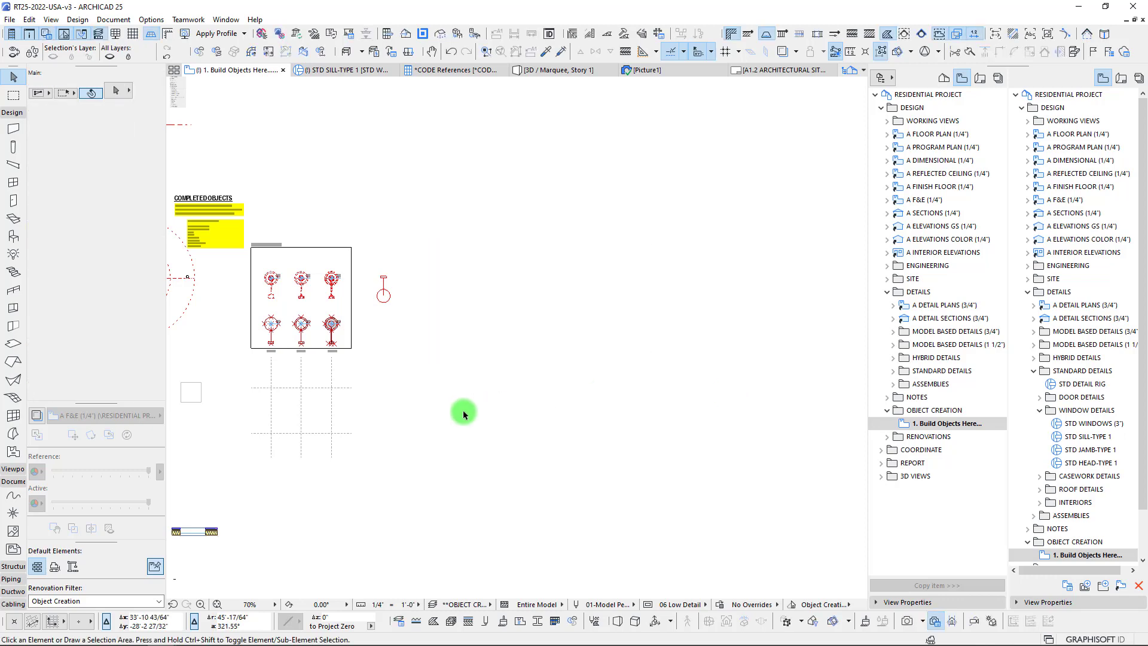
Step: Move the three vertical and two horizontal dashed guide lines up into the Light Barn Fixture region, aligned with its symbols
{"action": "scroll", "coordinate": [323, 396], "scroll_direction": "up", "scroll_amount": 3}
{"action": "middle_click_drag", "start_coordinate": [321, 397], "coordinate": [428, 355]}
{"action": "left_click", "coordinate": [429, 355]}
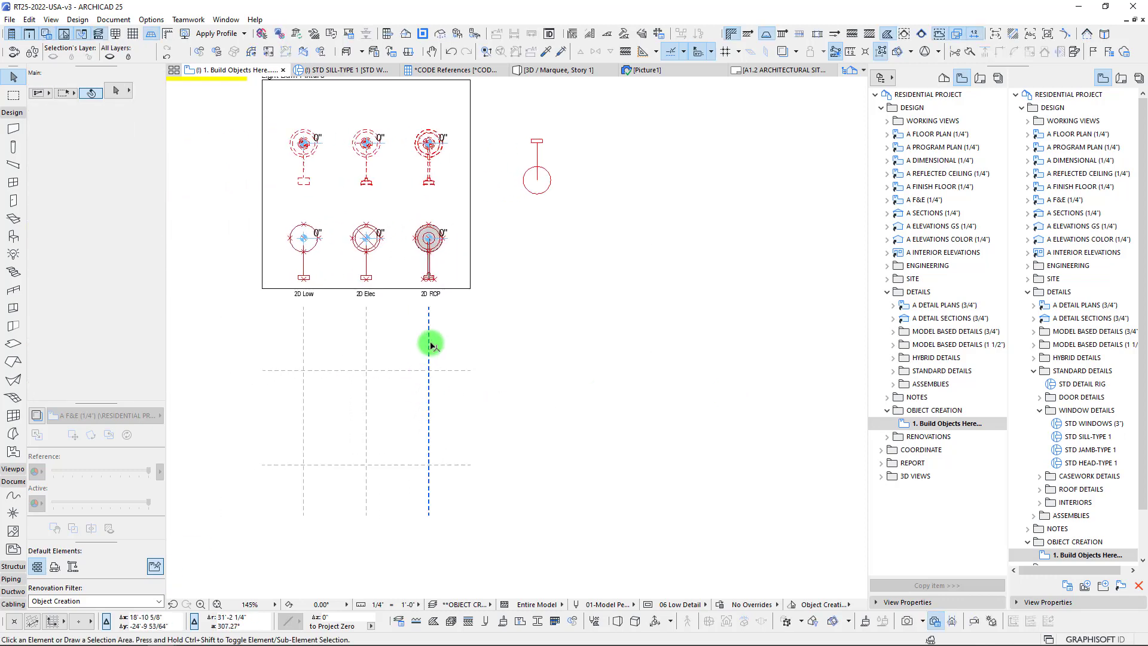
{"action": "left_click", "coordinate": [367, 333], "text": "shift"}
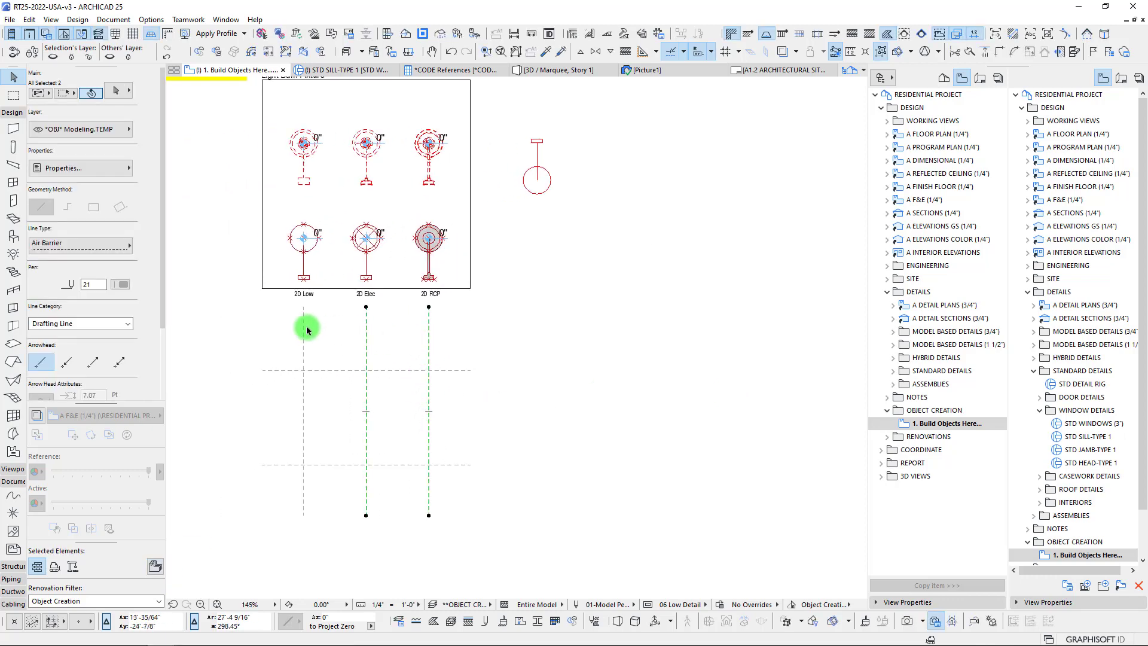
{"action": "left_click", "coordinate": [280, 371], "text": "shift"}
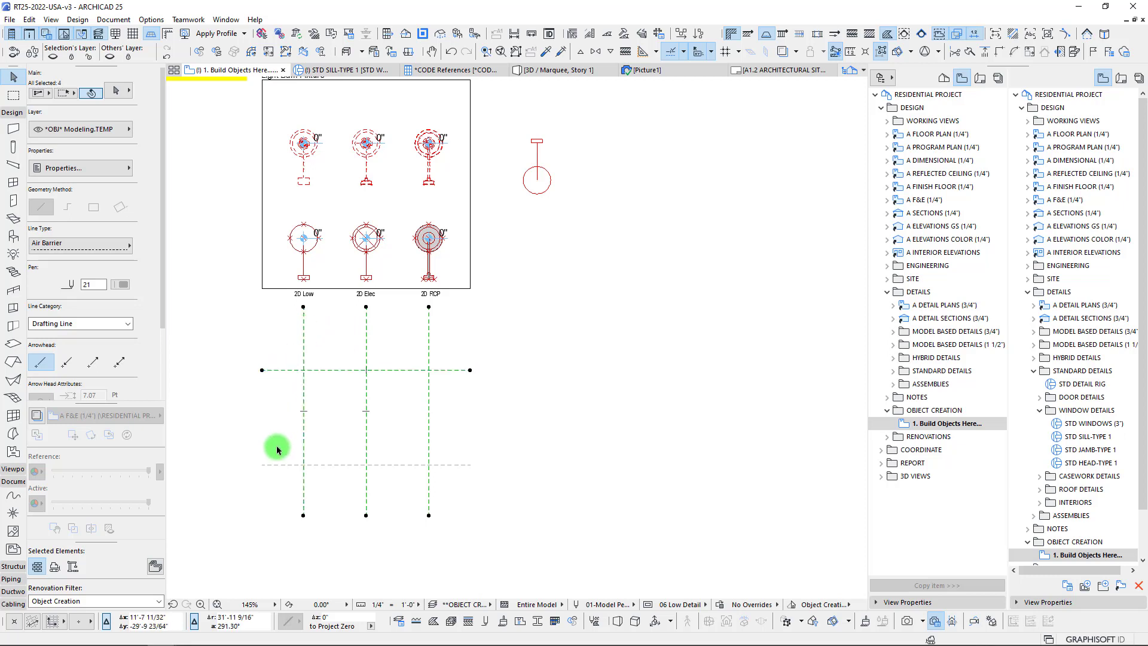
{"action": "left_click", "coordinate": [269, 464], "text": "shift"}
{"action": "left_click_drag", "start_coordinate": [425, 311], "coordinate": [470, 113]}
{"action": "key", "text": "Escape"}
Step: Review the Light Fixture, Generic Object - Furniture, Window and Light Barn Fixture regions and the completed objects area
{"action": "scroll", "coordinate": [383, 279], "scroll_direction": "down", "scroll_amount": 2}
{"action": "middle_click_drag", "start_coordinate": [383, 280], "coordinate": [602, 307]}
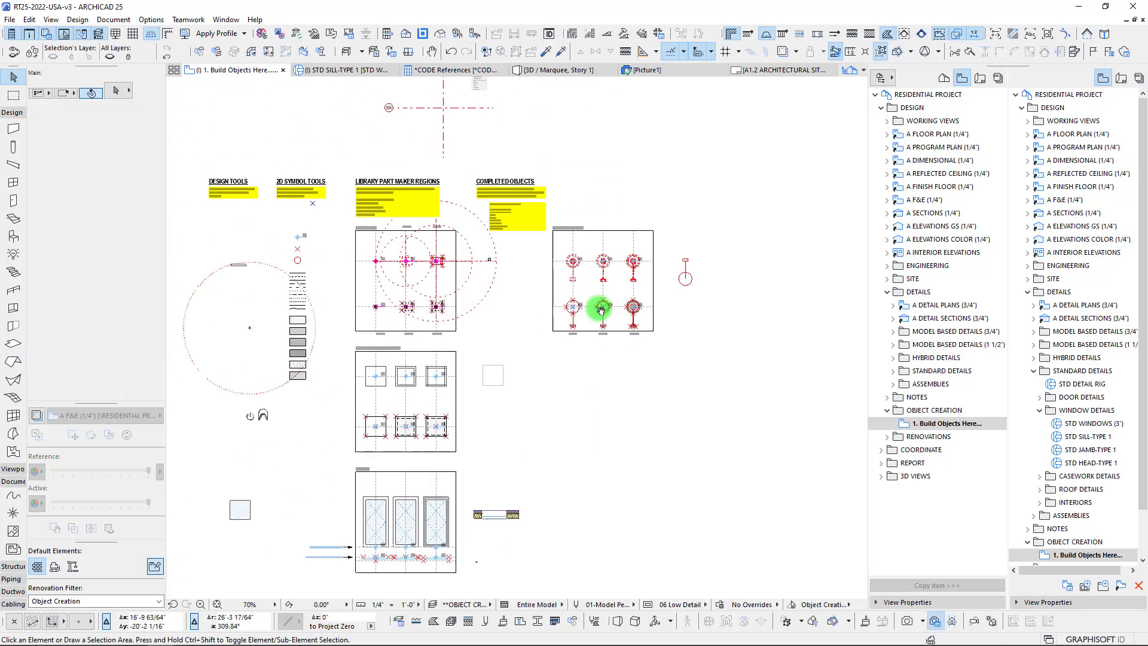
{"action": "scroll", "coordinate": [495, 301], "scroll_direction": "up", "scroll_amount": 1}
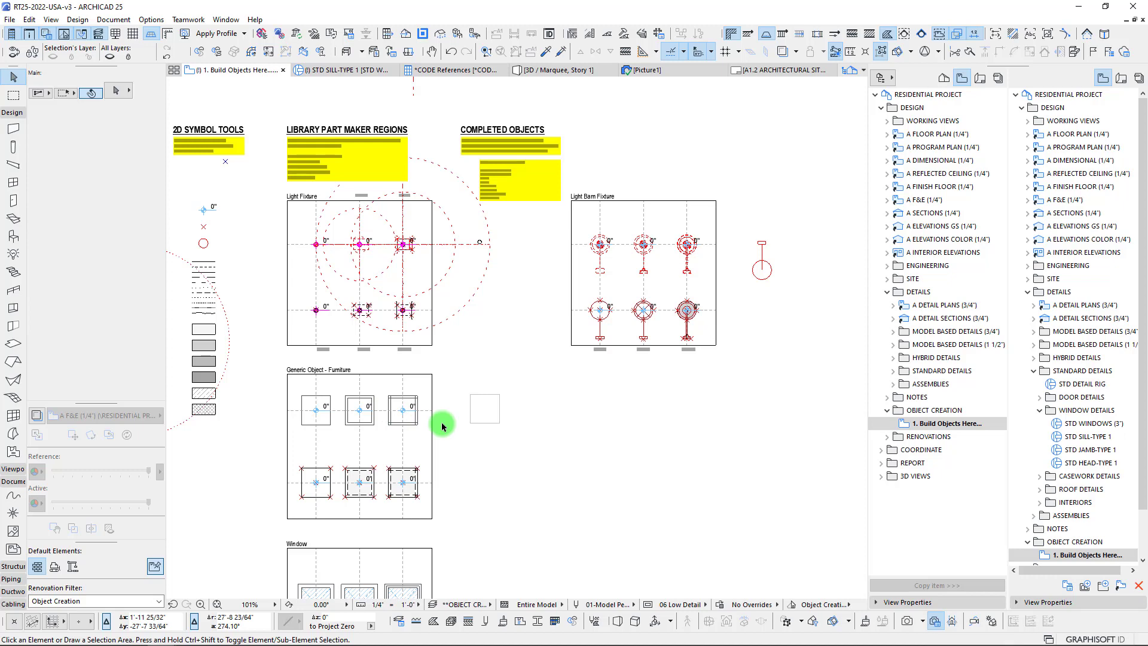
{"action": "middle_click_drag", "start_coordinate": [514, 412], "coordinate": [486, 223]}
{"action": "scroll", "coordinate": [371, 460], "scroll_direction": "up", "scroll_amount": 3}
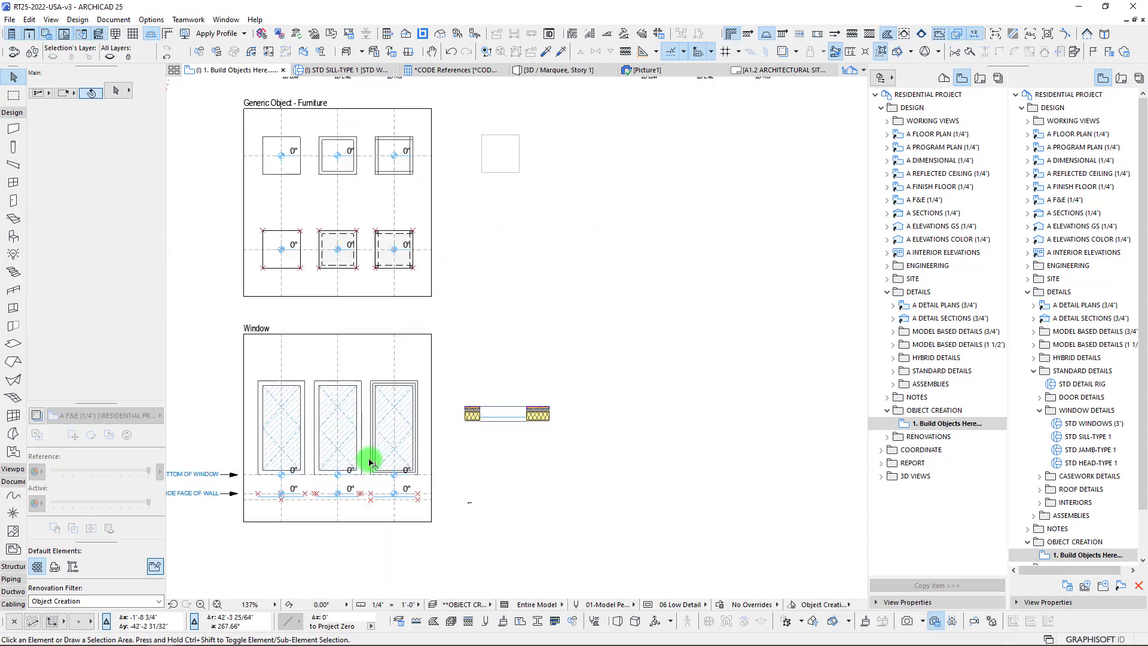
{"action": "scroll", "coordinate": [385, 391], "scroll_direction": "down", "scroll_amount": 3}
{"action": "middle_click_drag", "start_coordinate": [363, 339], "coordinate": [350, 472]}
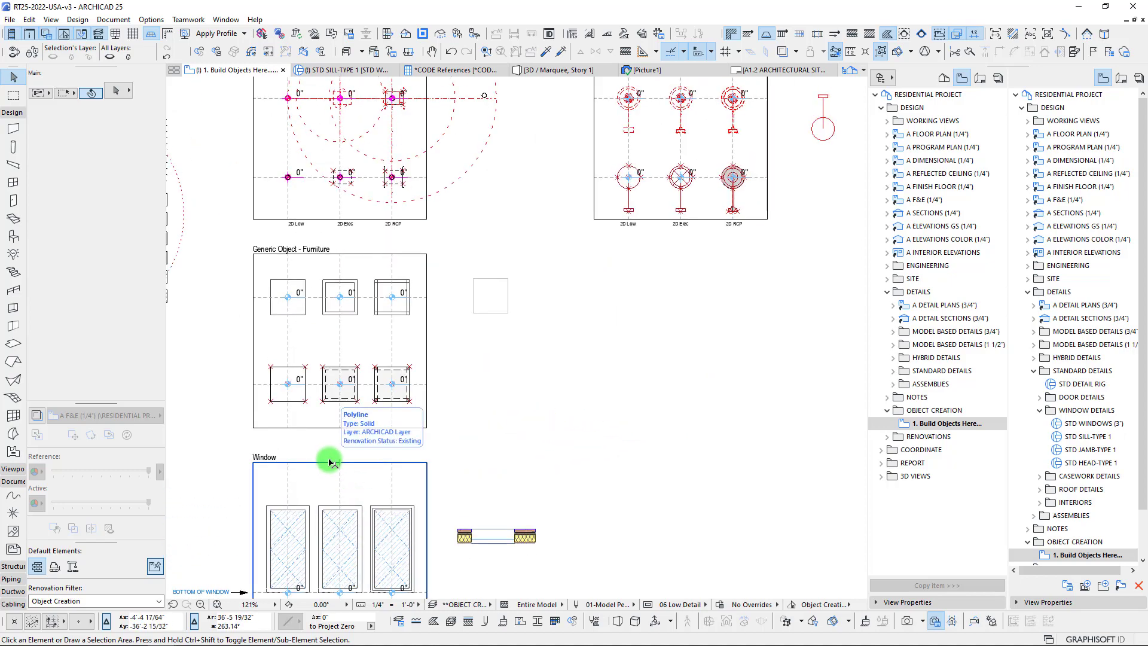
{"action": "middle_click_drag", "start_coordinate": [556, 334], "coordinate": [550, 500]}
{"action": "scroll", "coordinate": [550, 500], "scroll_direction": "down", "scroll_amount": 1}
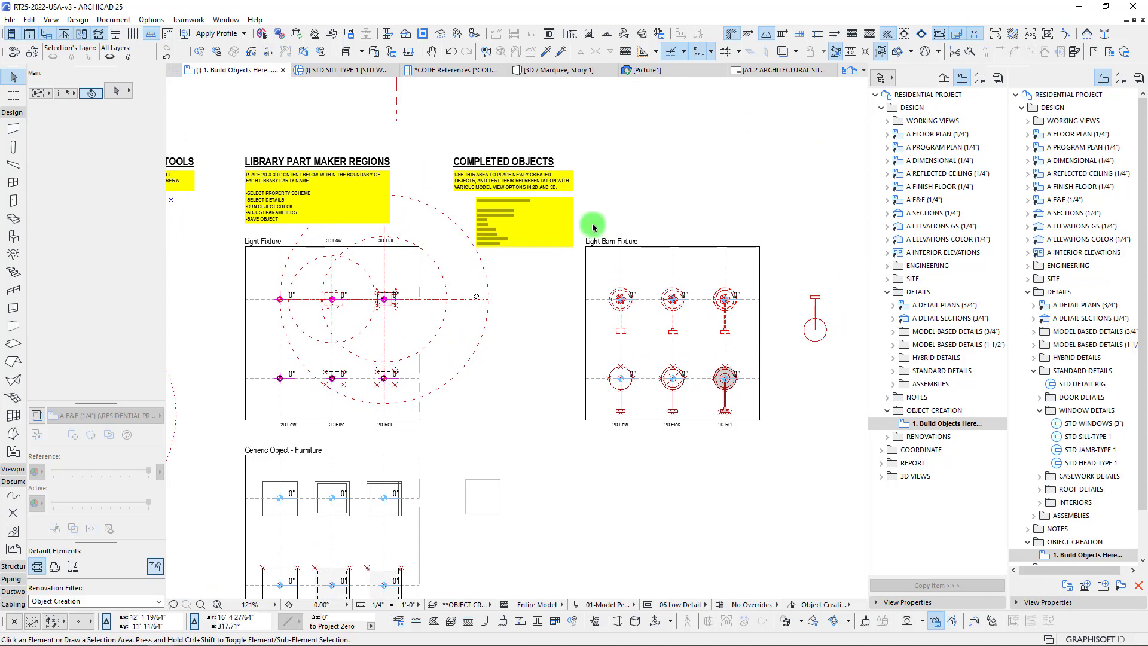
{"action": "mouse_move", "coordinate": [648, 330]}
{"action": "middle_mouse_down"}
{"action": "mouse_move", "coordinate": [640, 338]}
{"action": "mouse_move", "coordinate": [643, 317]}
{"action": "middle_mouse_up"}
{"action": "middle_click_drag", "start_coordinate": [491, 287], "coordinate": [492, 258]}
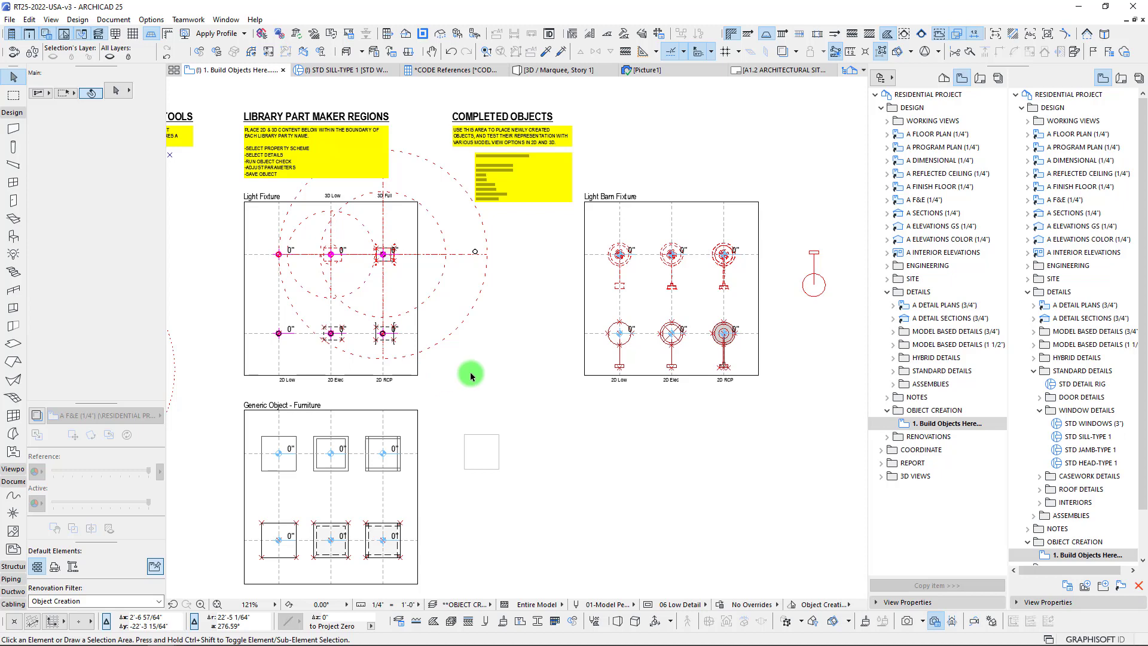
{"action": "middle_click_drag", "start_coordinate": [567, 367], "coordinate": [542, 379]}
{"action": "middle_click_drag", "start_coordinate": [539, 339], "coordinate": [553, 389]}
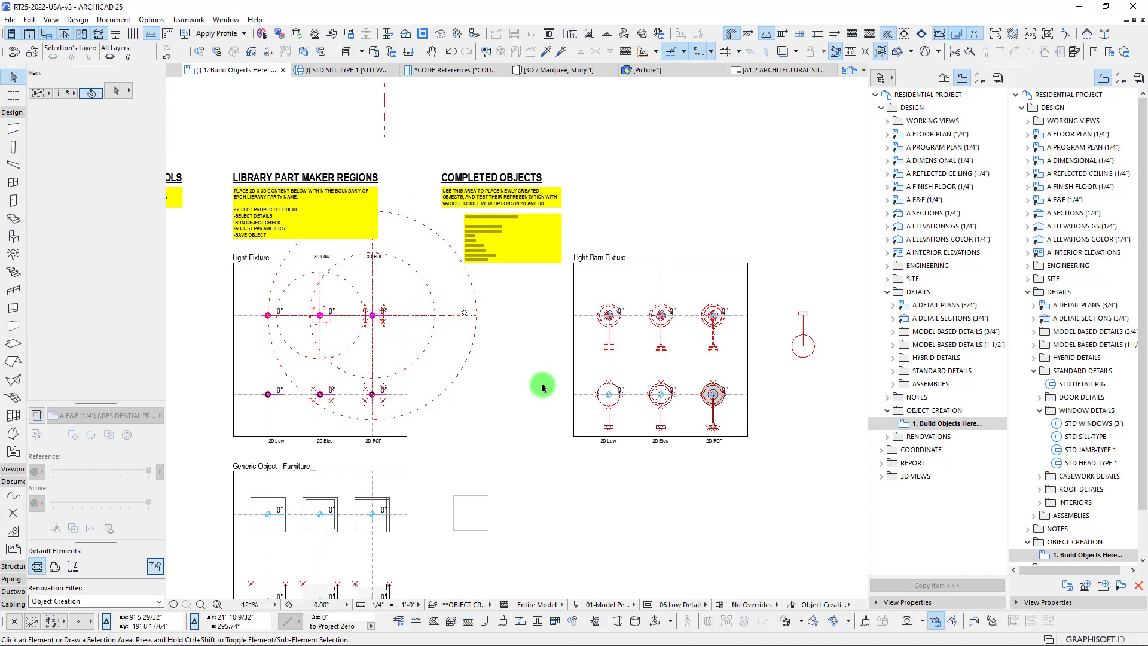
{"action": "middle_click_drag", "start_coordinate": [540, 384], "coordinate": [631, 315]}
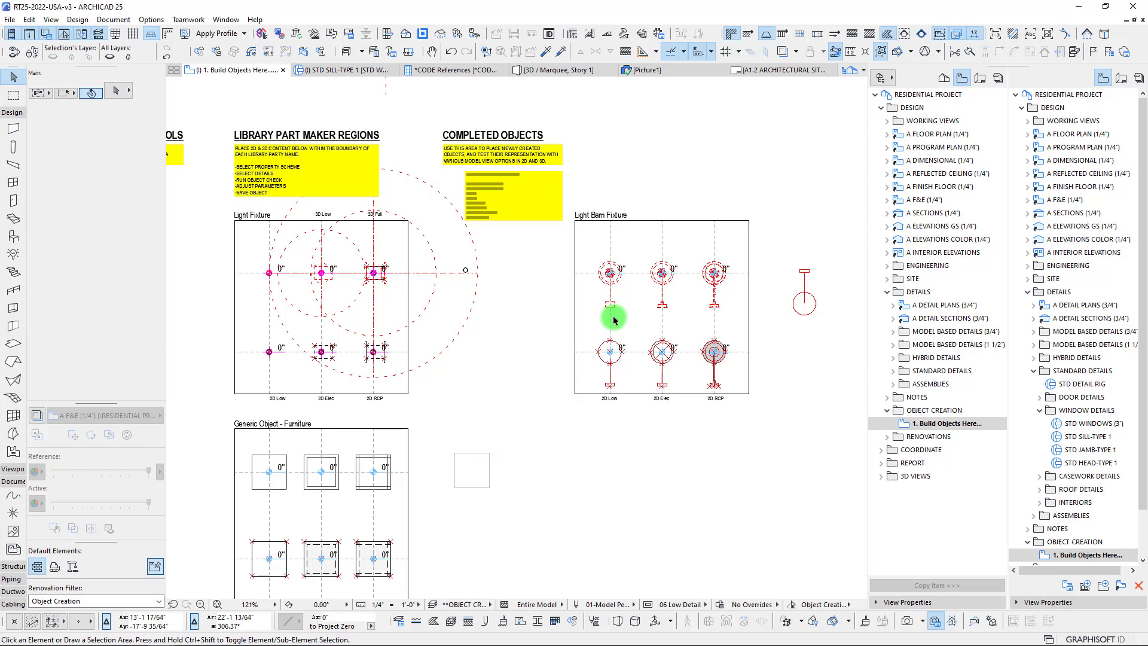
{"action": "middle_click_drag", "start_coordinate": [543, 299], "coordinate": [543, 304]}
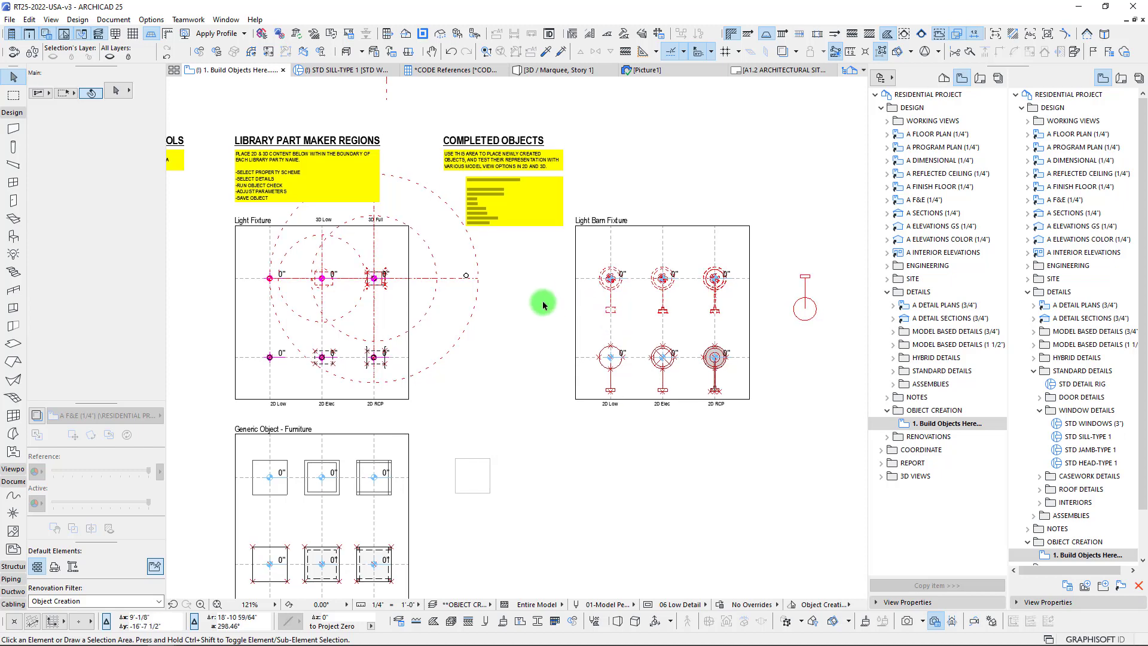